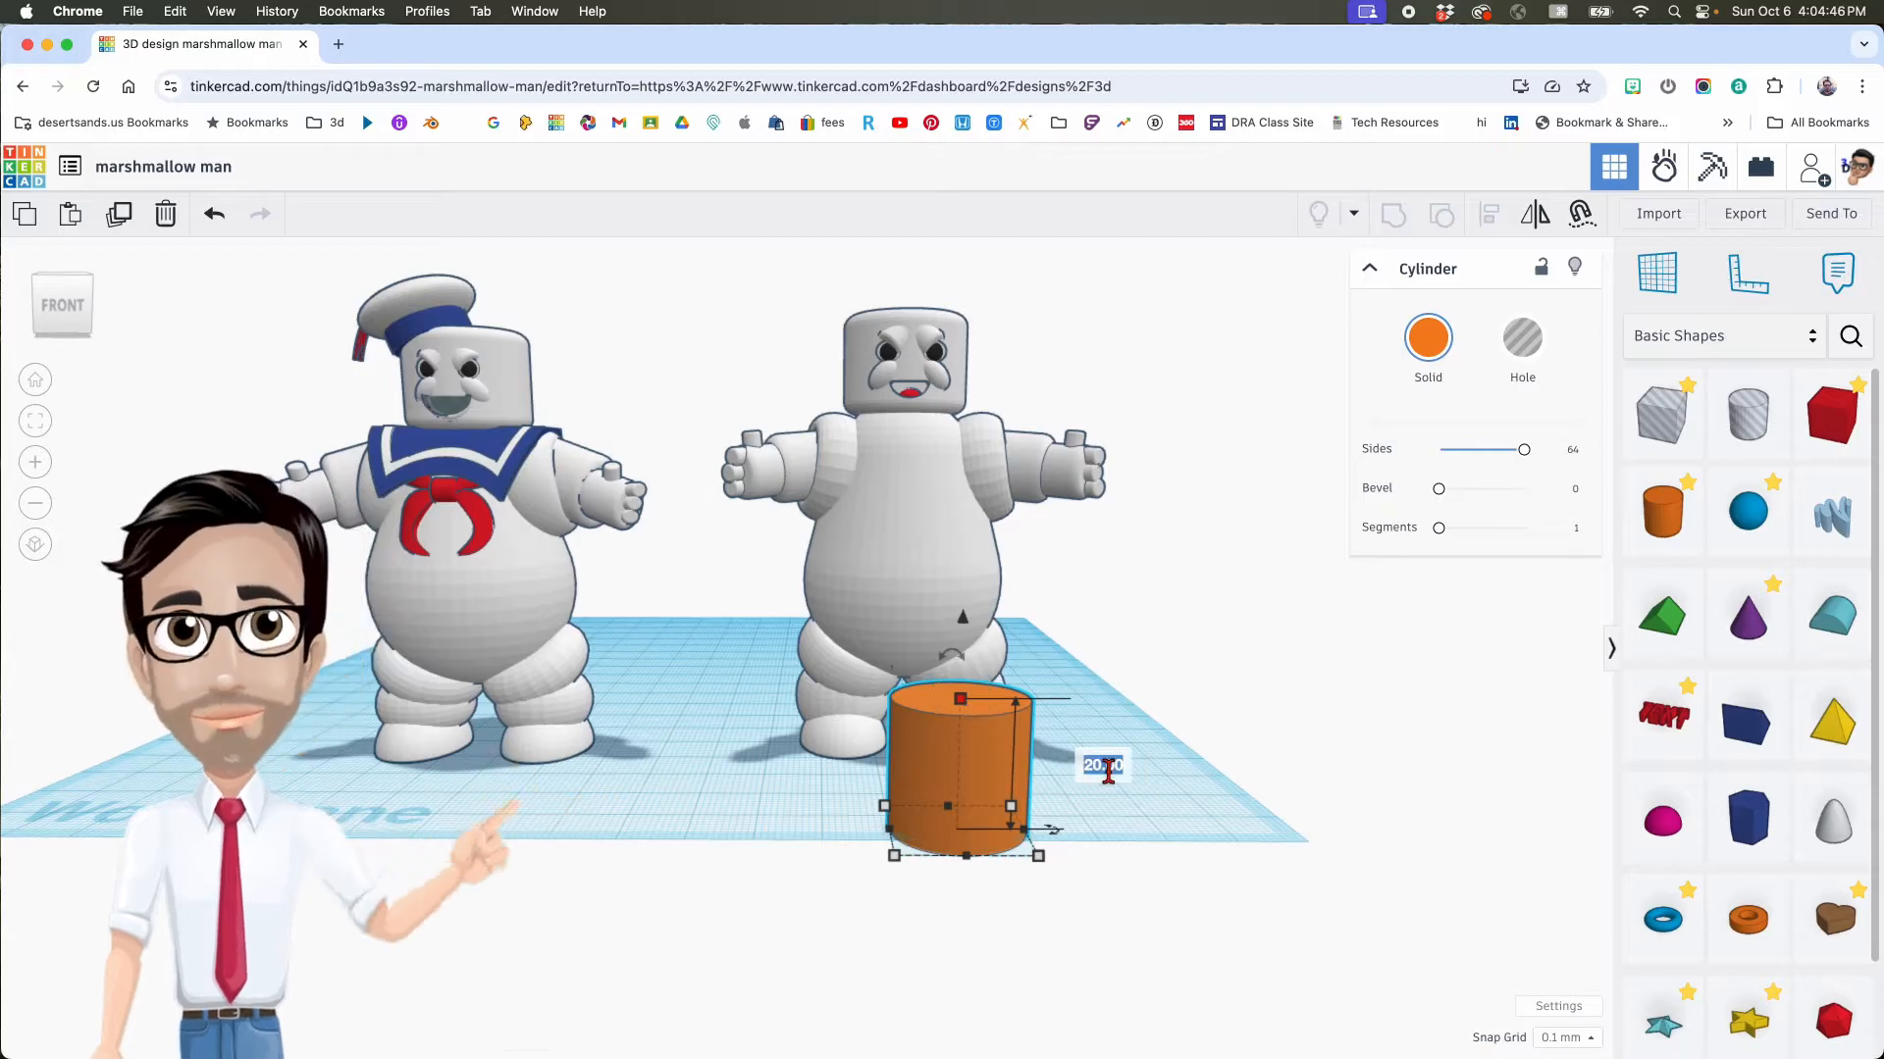
# Step: Resize the orange cylinder to 14 mm wide, 17 mm long and 3.5 mm high
pyautogui.press('Return')
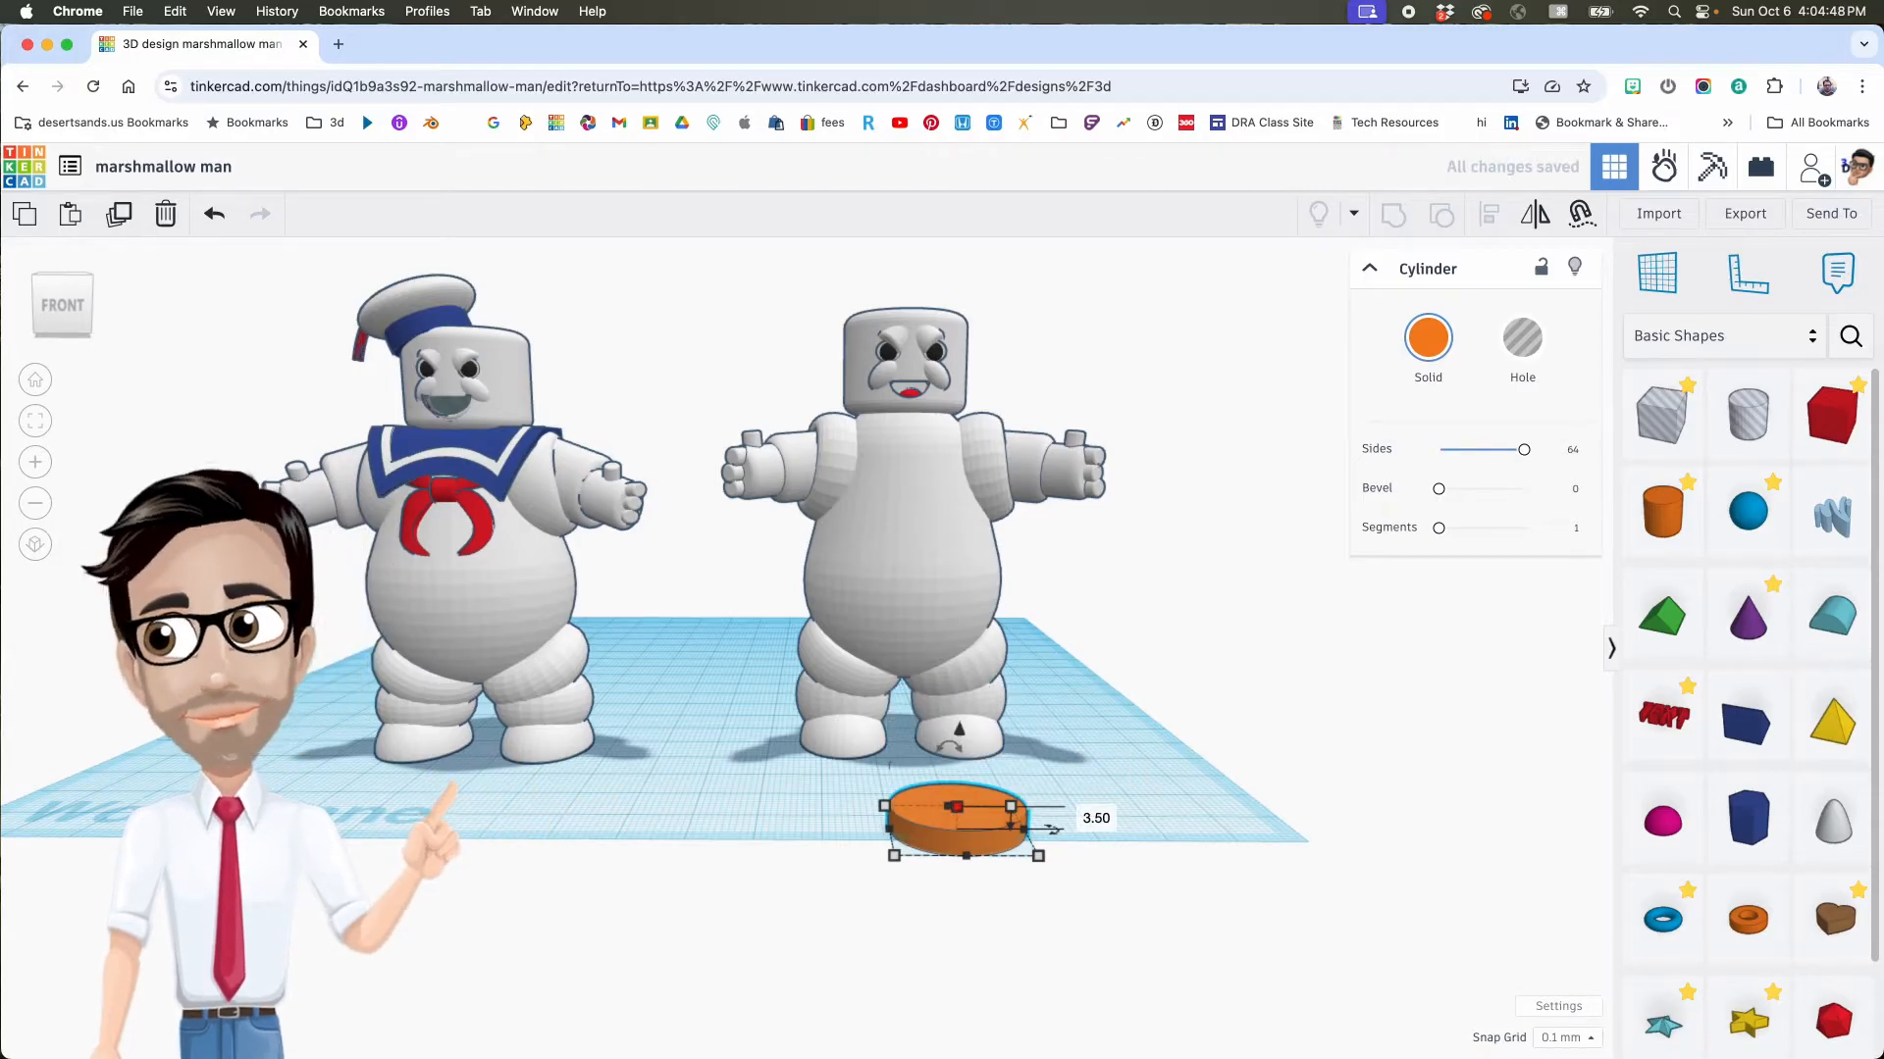
pyautogui.moveTo(1039, 861)
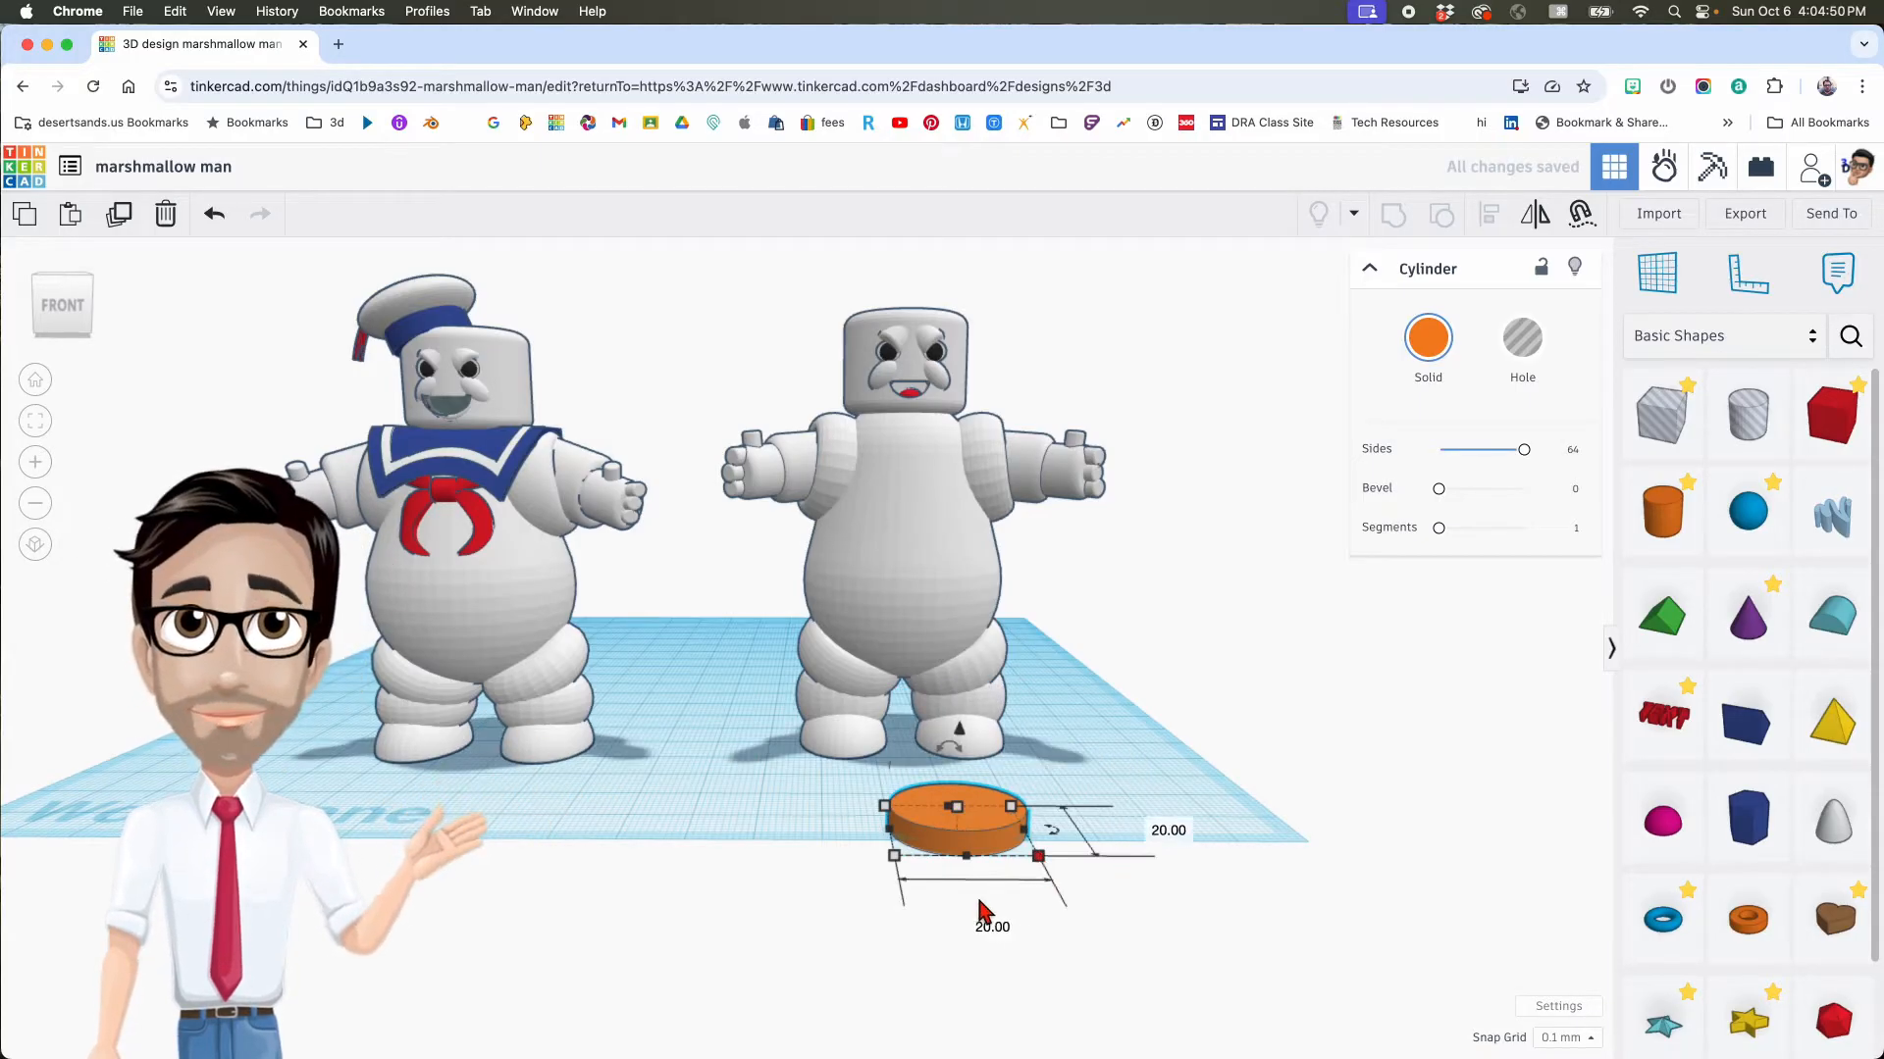
pyautogui.write('14')
pyautogui.press('Return')
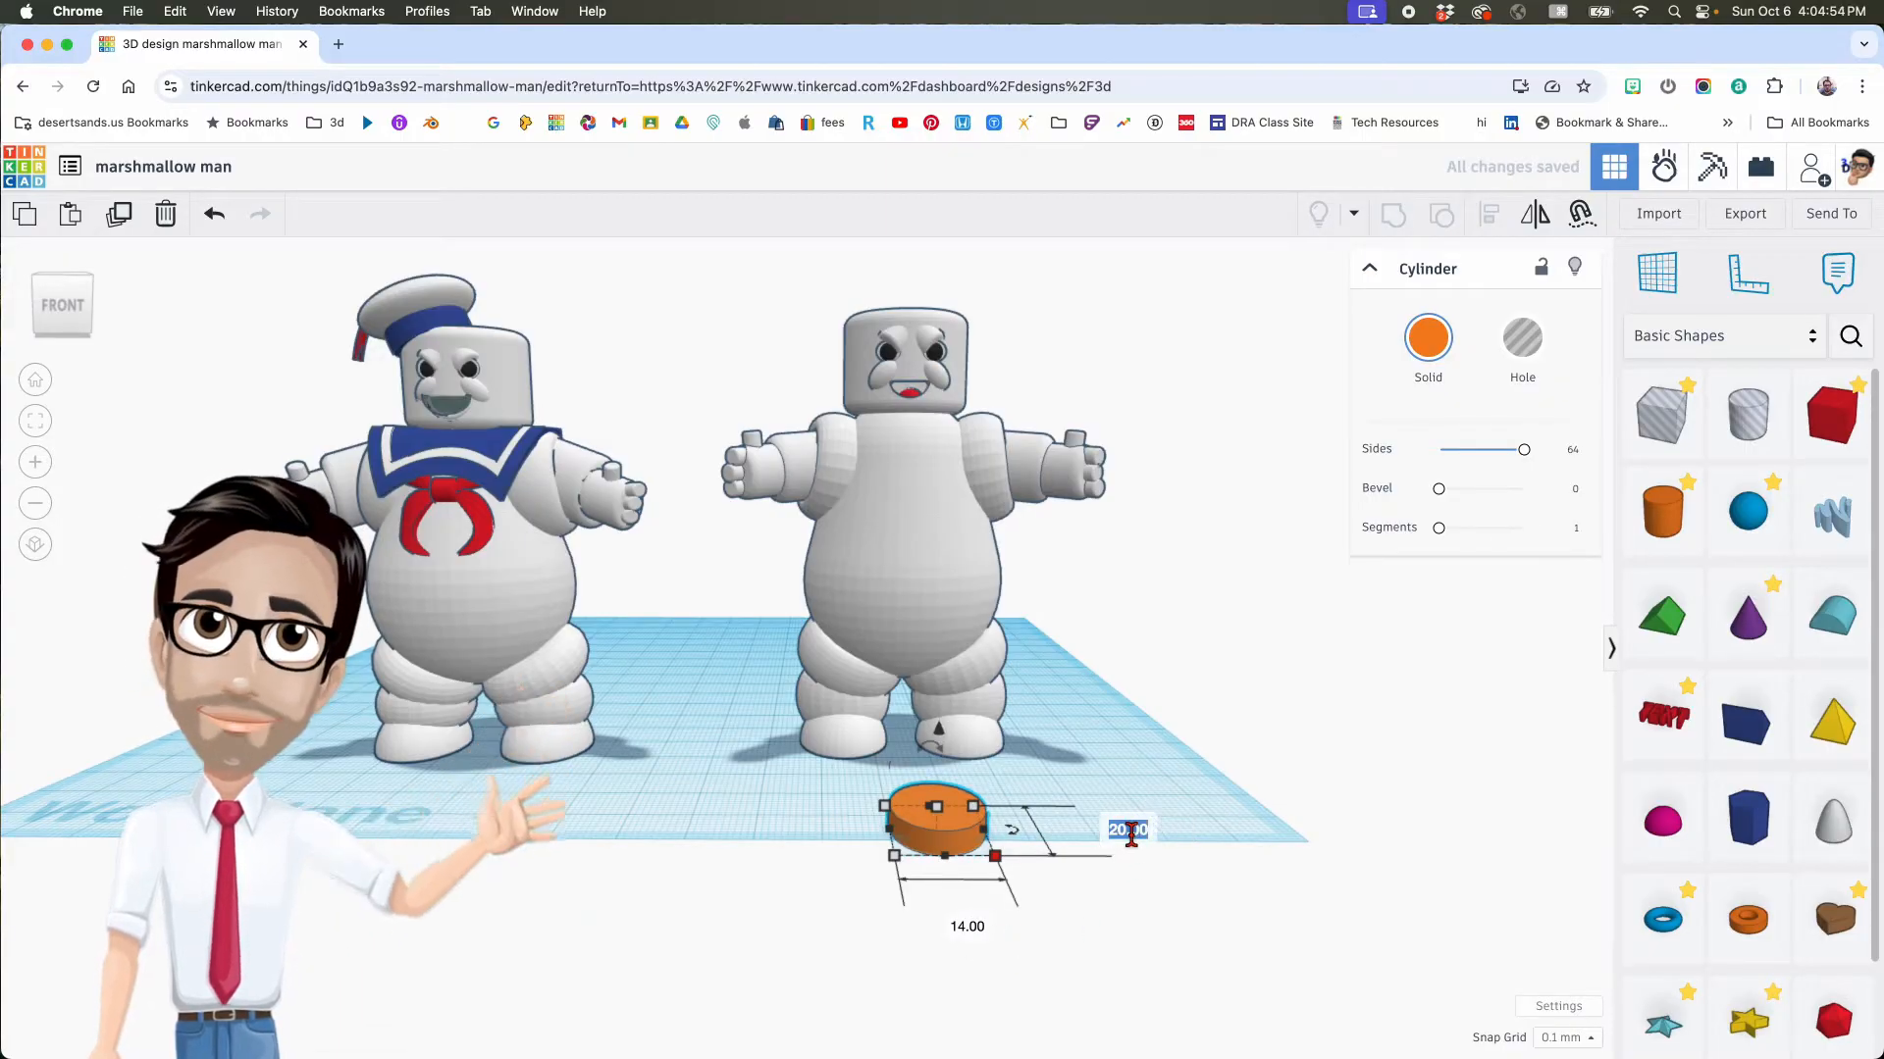
pyautogui.write('17')
pyautogui.press('Return')
# Step: Color the flattened cylinder dark blue from the preset solid colors
pyautogui.moveTo(1023, 829); pyautogui.dragTo(1000, 813, button='right')
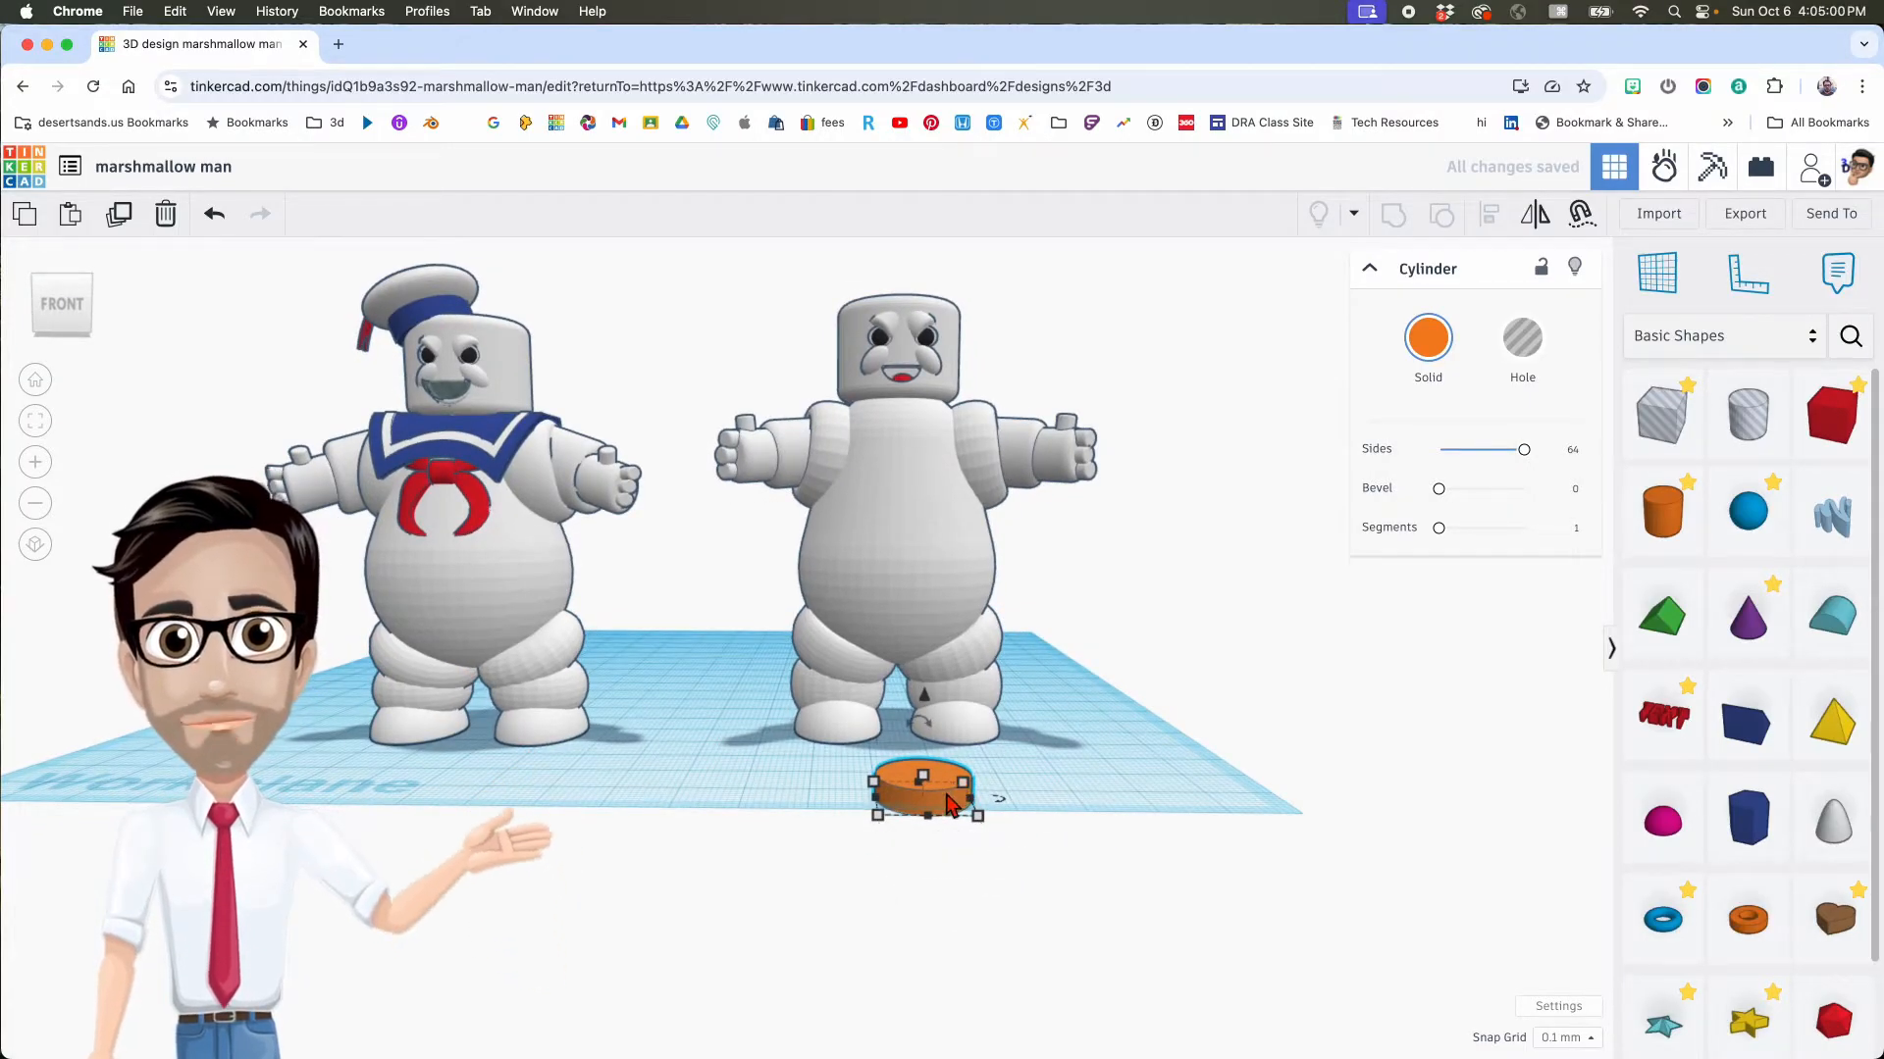
pyautogui.moveTo(1021, 807)
pyautogui.mouseDown(button='right')
pyautogui.moveTo(1022, 786)
pyautogui.moveTo(1009, 824)
pyautogui.mouseUp(button='right')
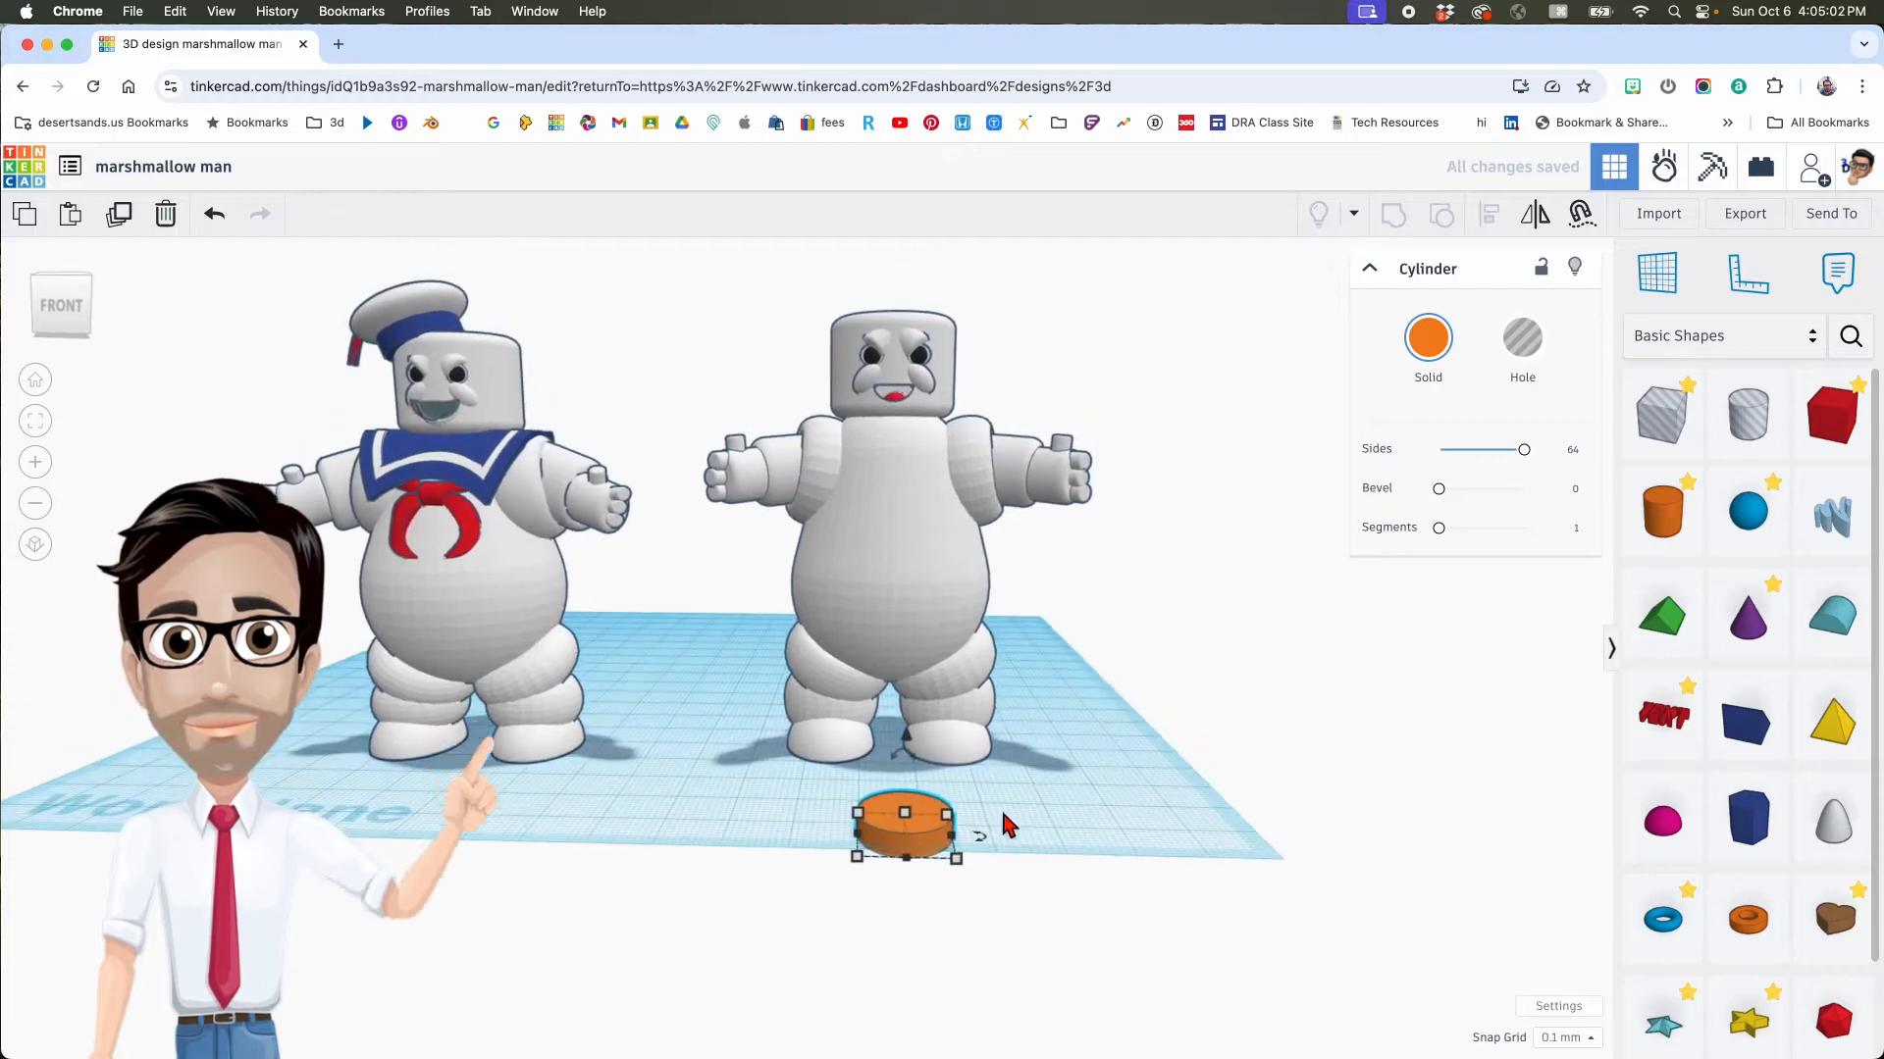
pyautogui.click(1428, 340)
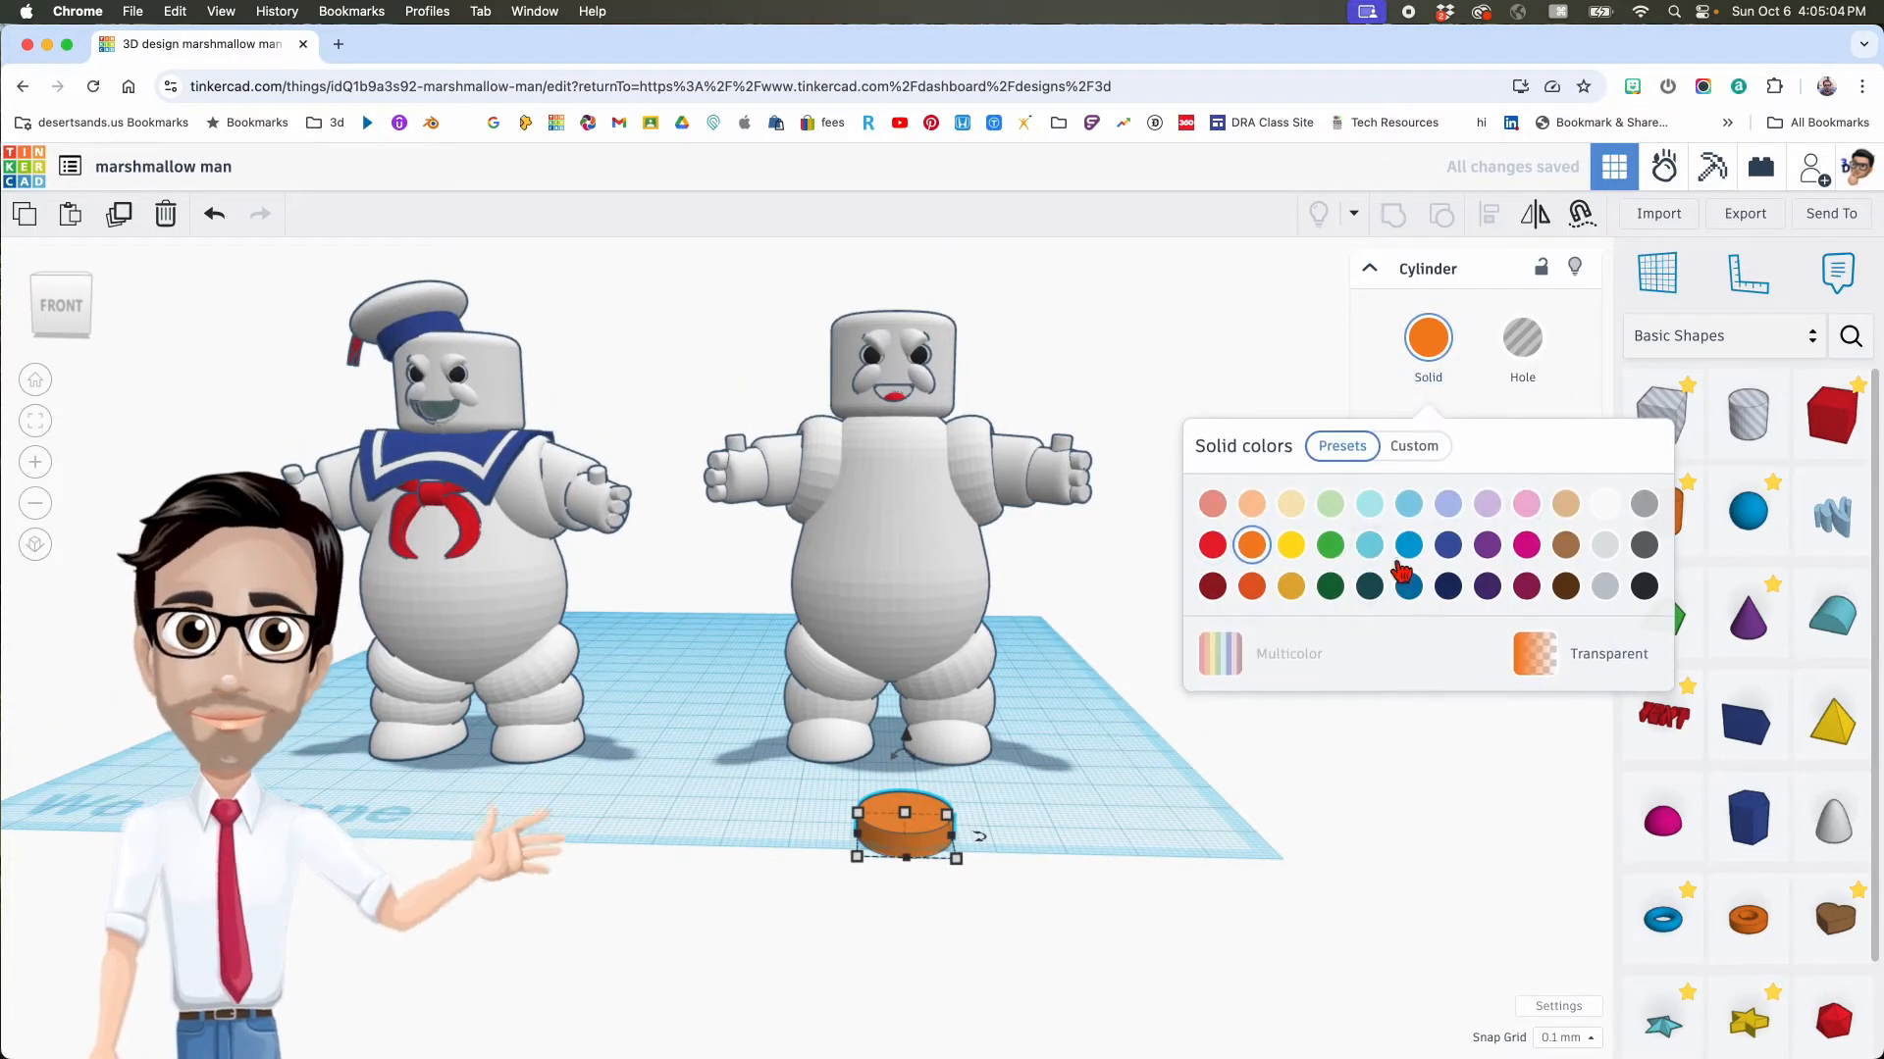
pyautogui.click(1448, 546)
pyautogui.click(1102, 801)
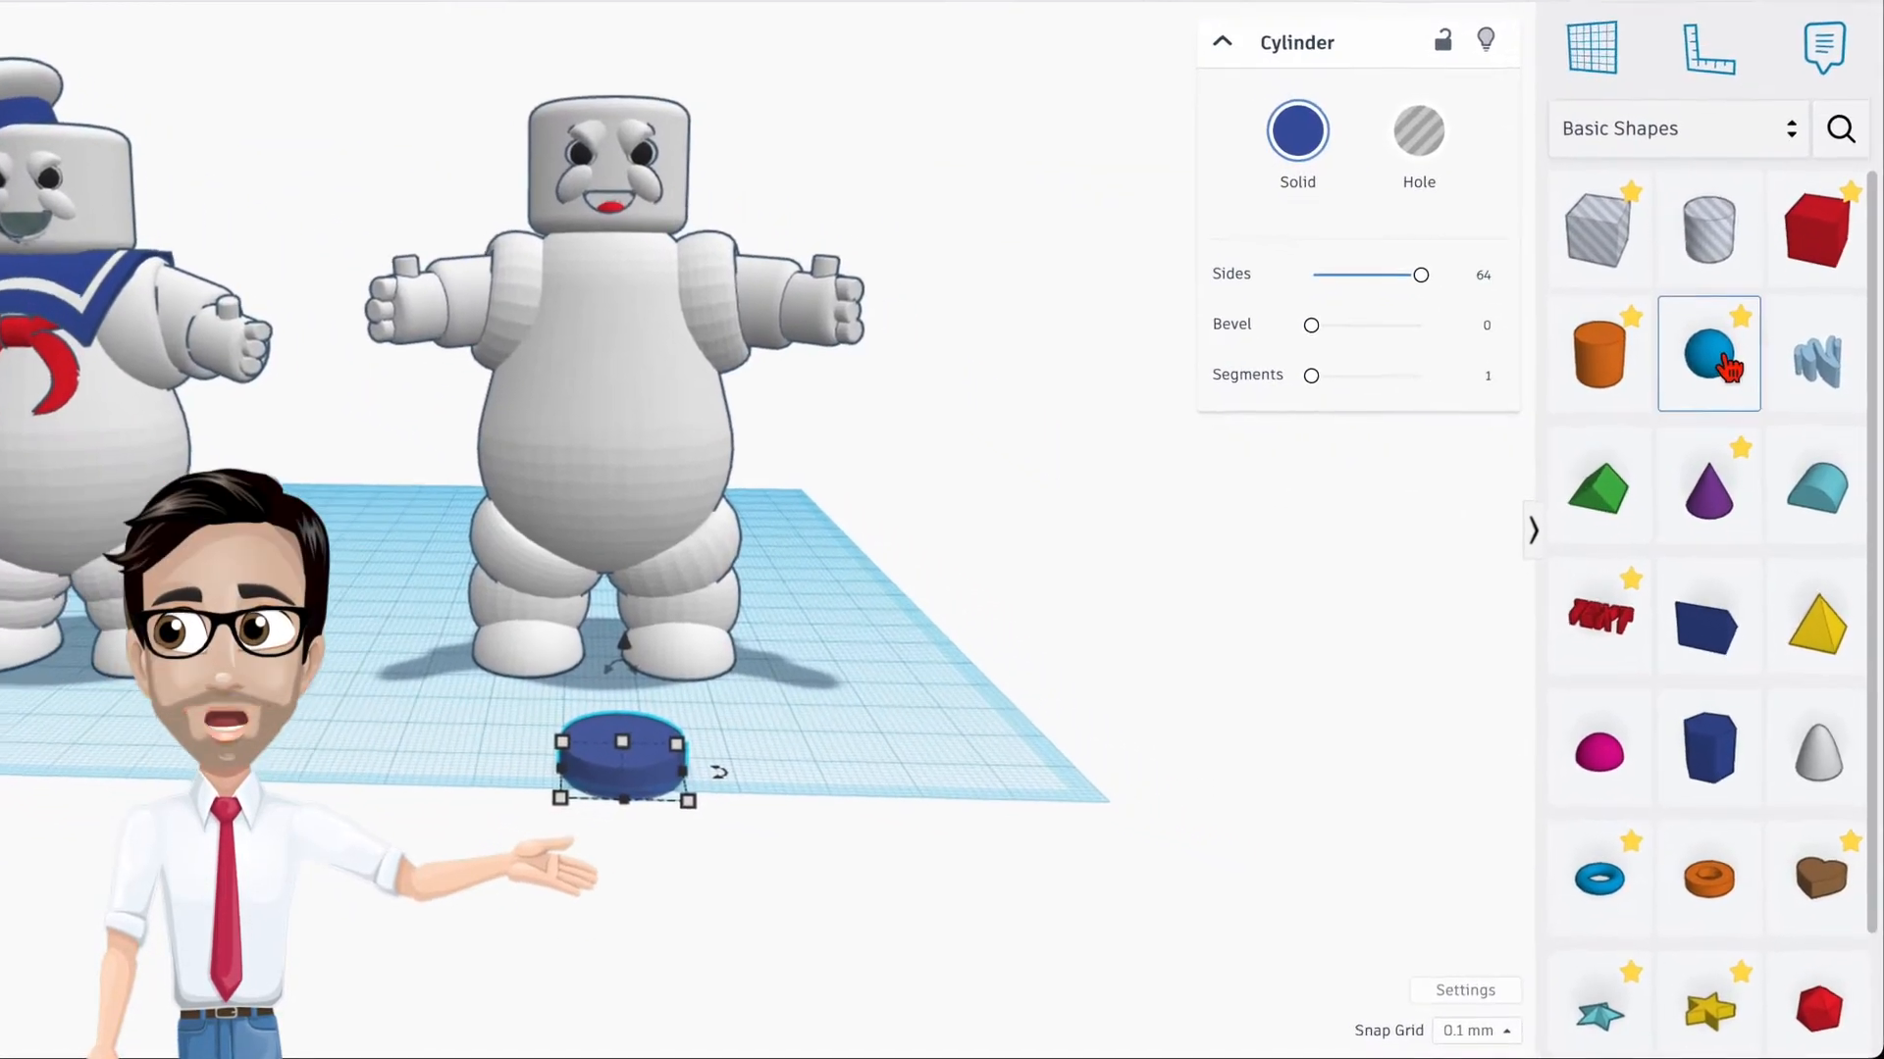
# Step: Place a sphere beside the blue cylinder and color it white
pyautogui.click(1164, 732)
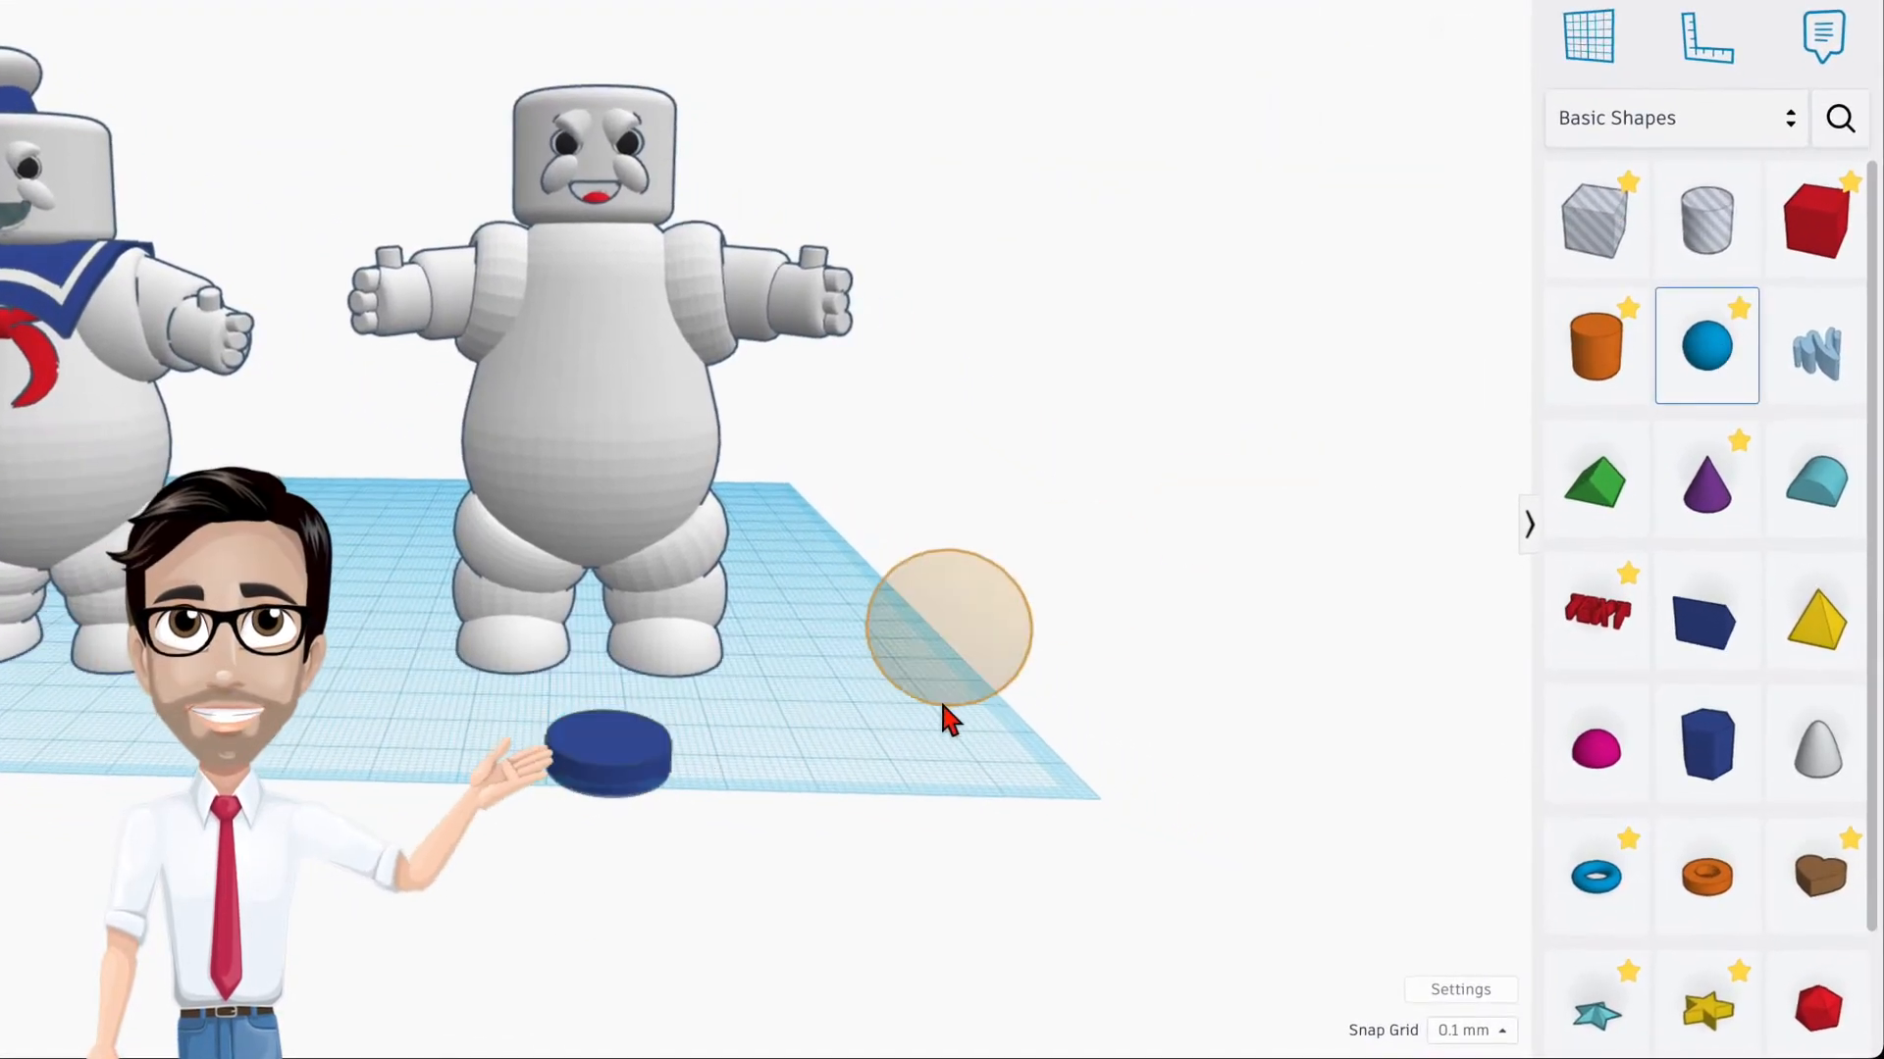
pyautogui.click(824, 793)
pyautogui.click(1291, 123)
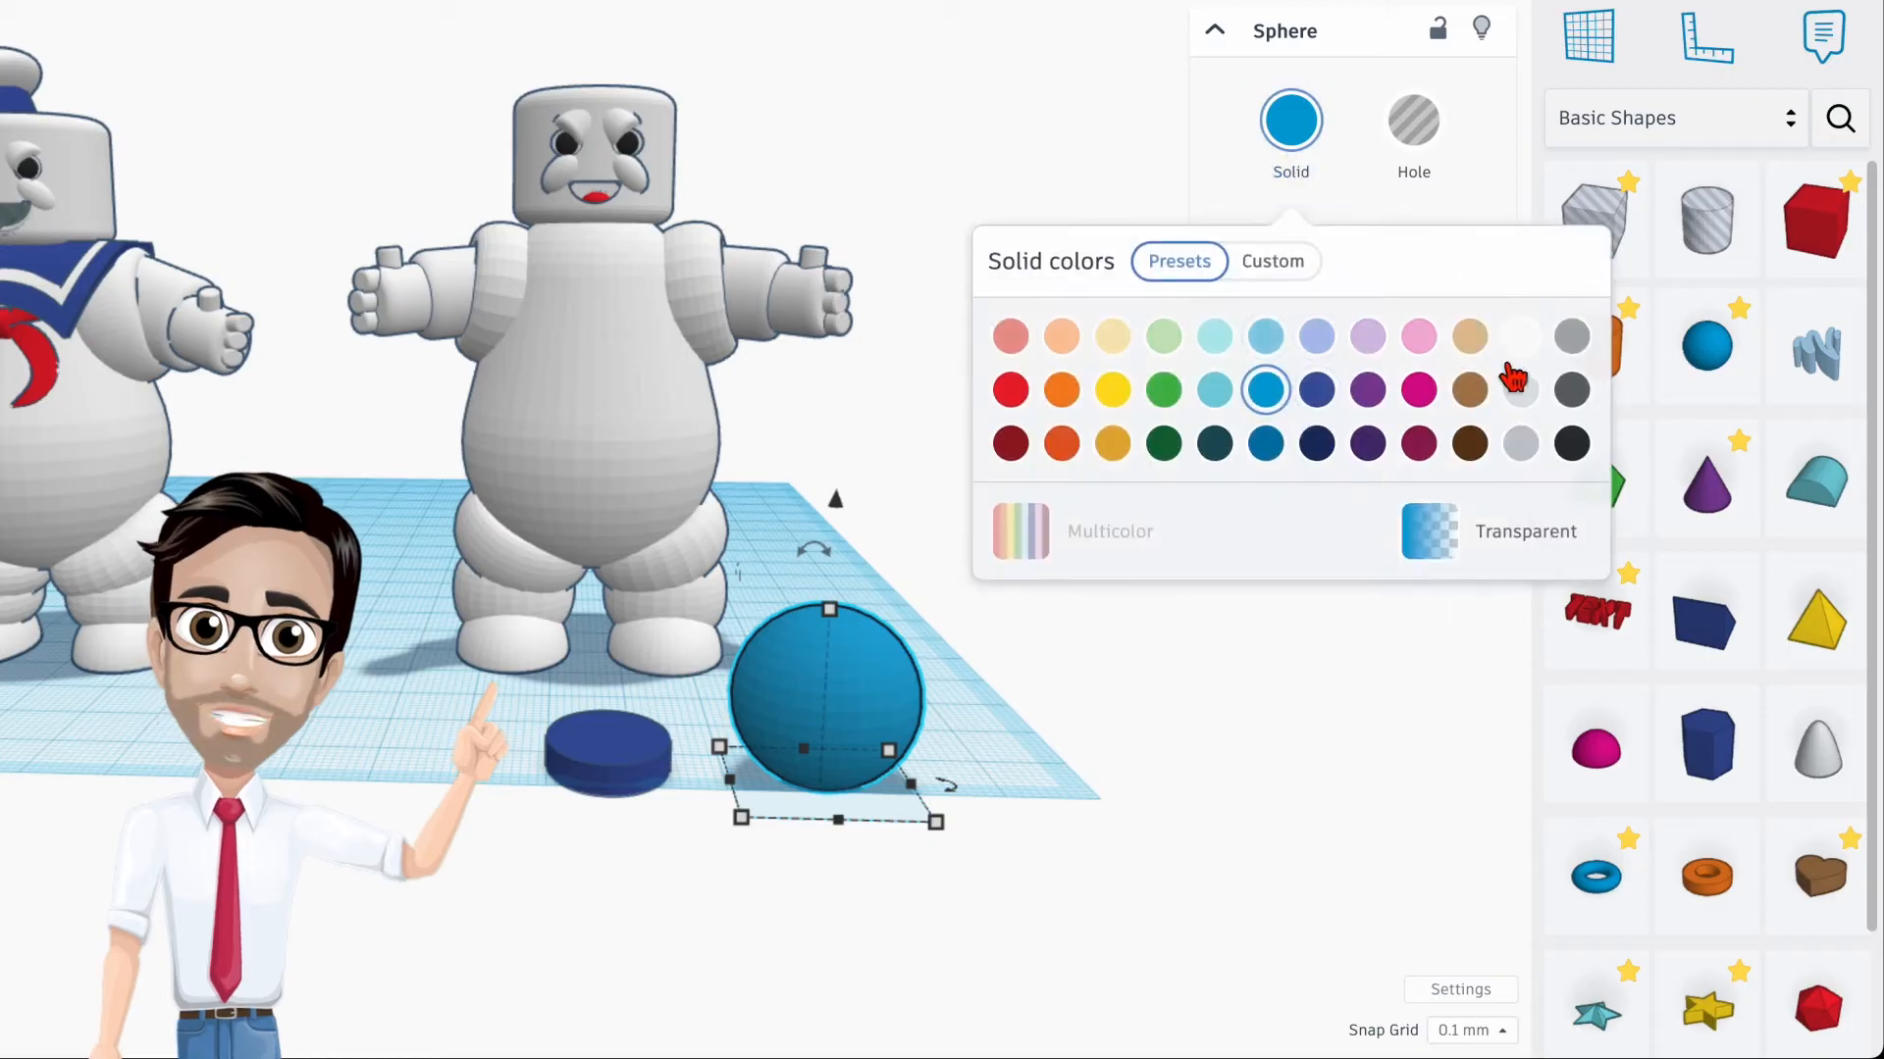
pyautogui.click(1520, 336)
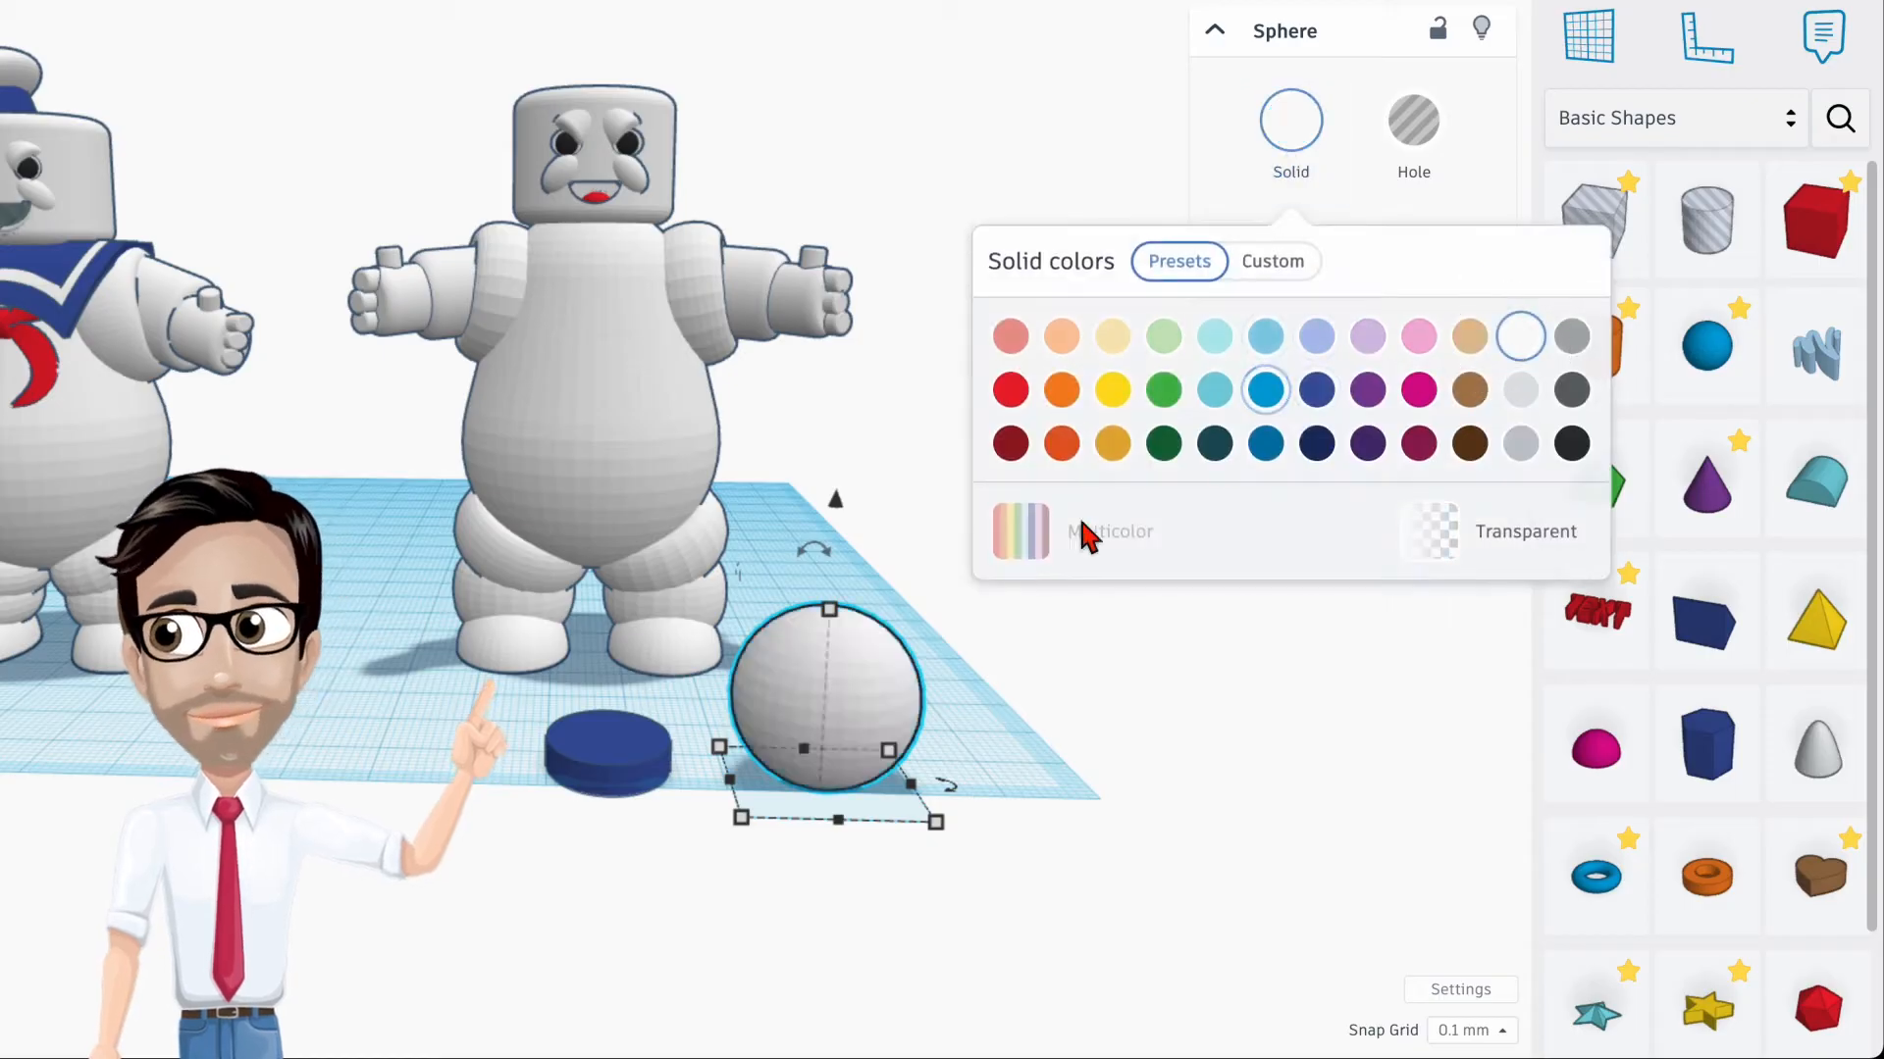
pyautogui.click(1217, 109)
# Step: Set the white sphere's height to 7 mm and its length to 24 mm
pyautogui.moveTo(813, 548)
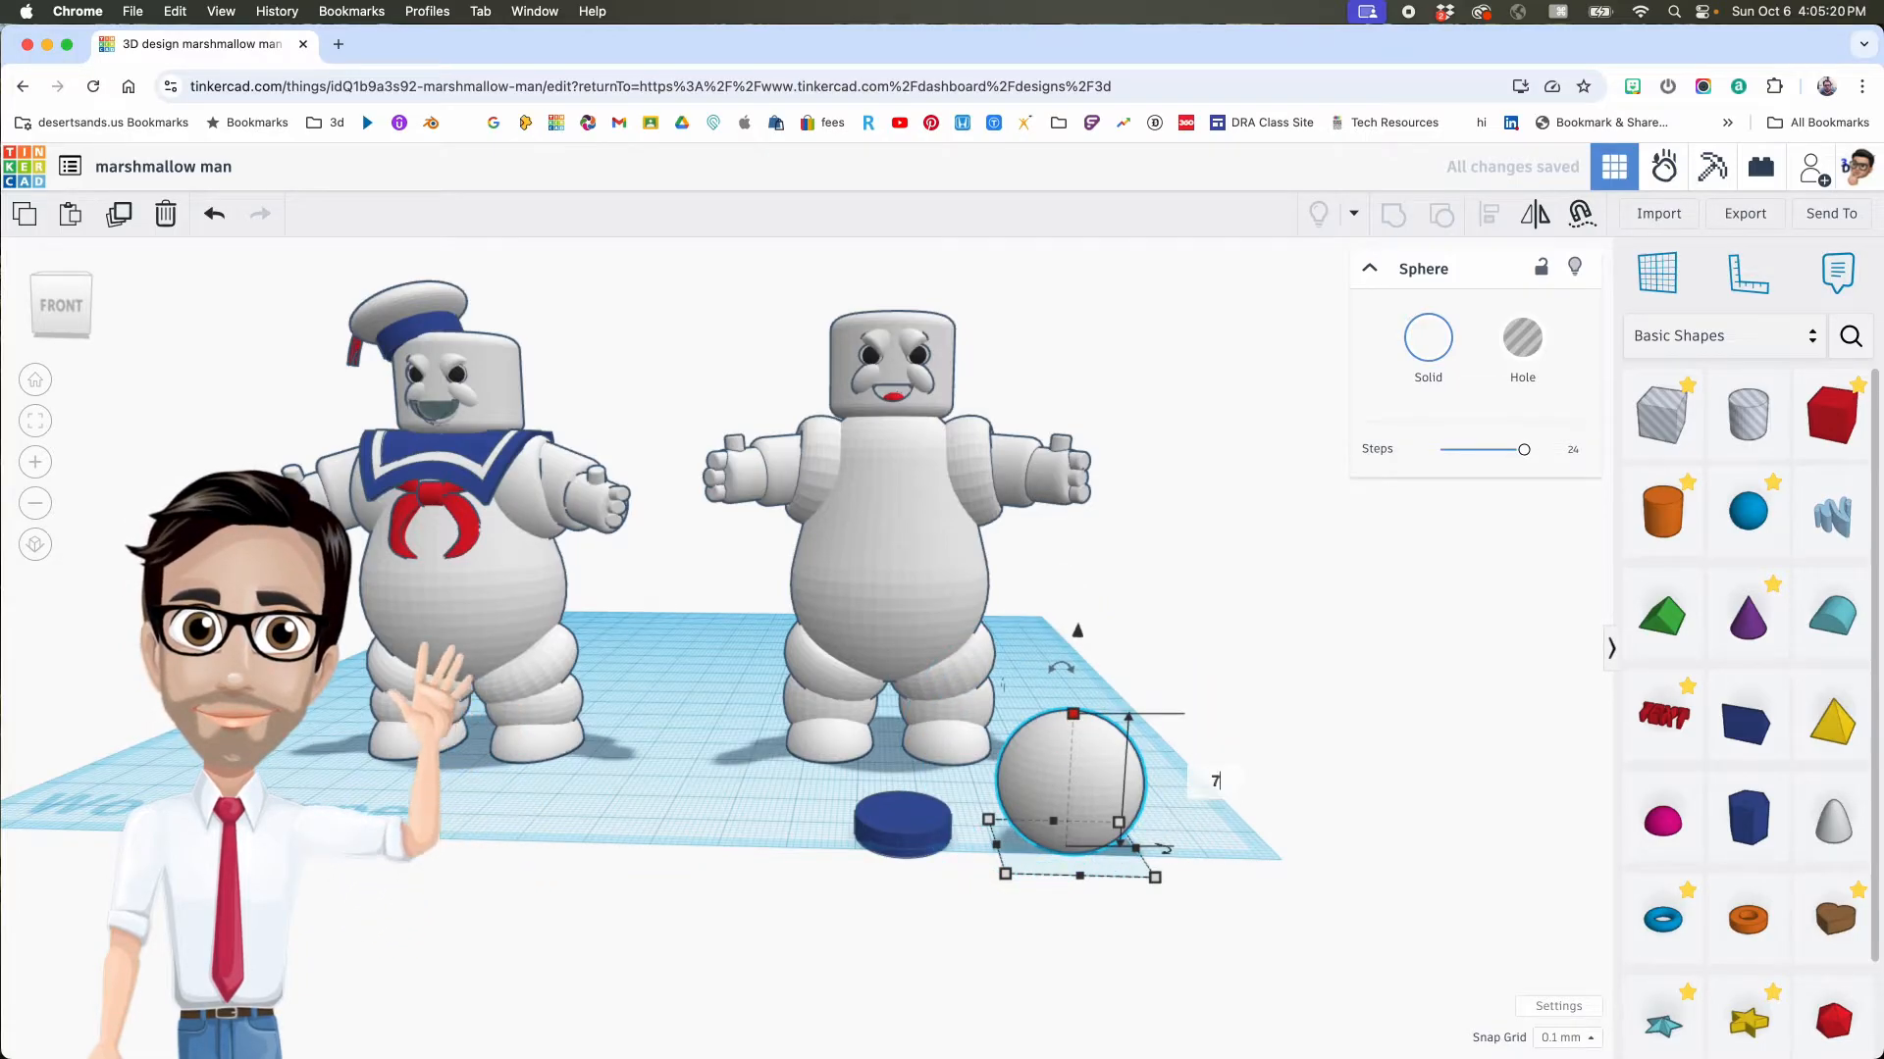
pyautogui.press('Return')
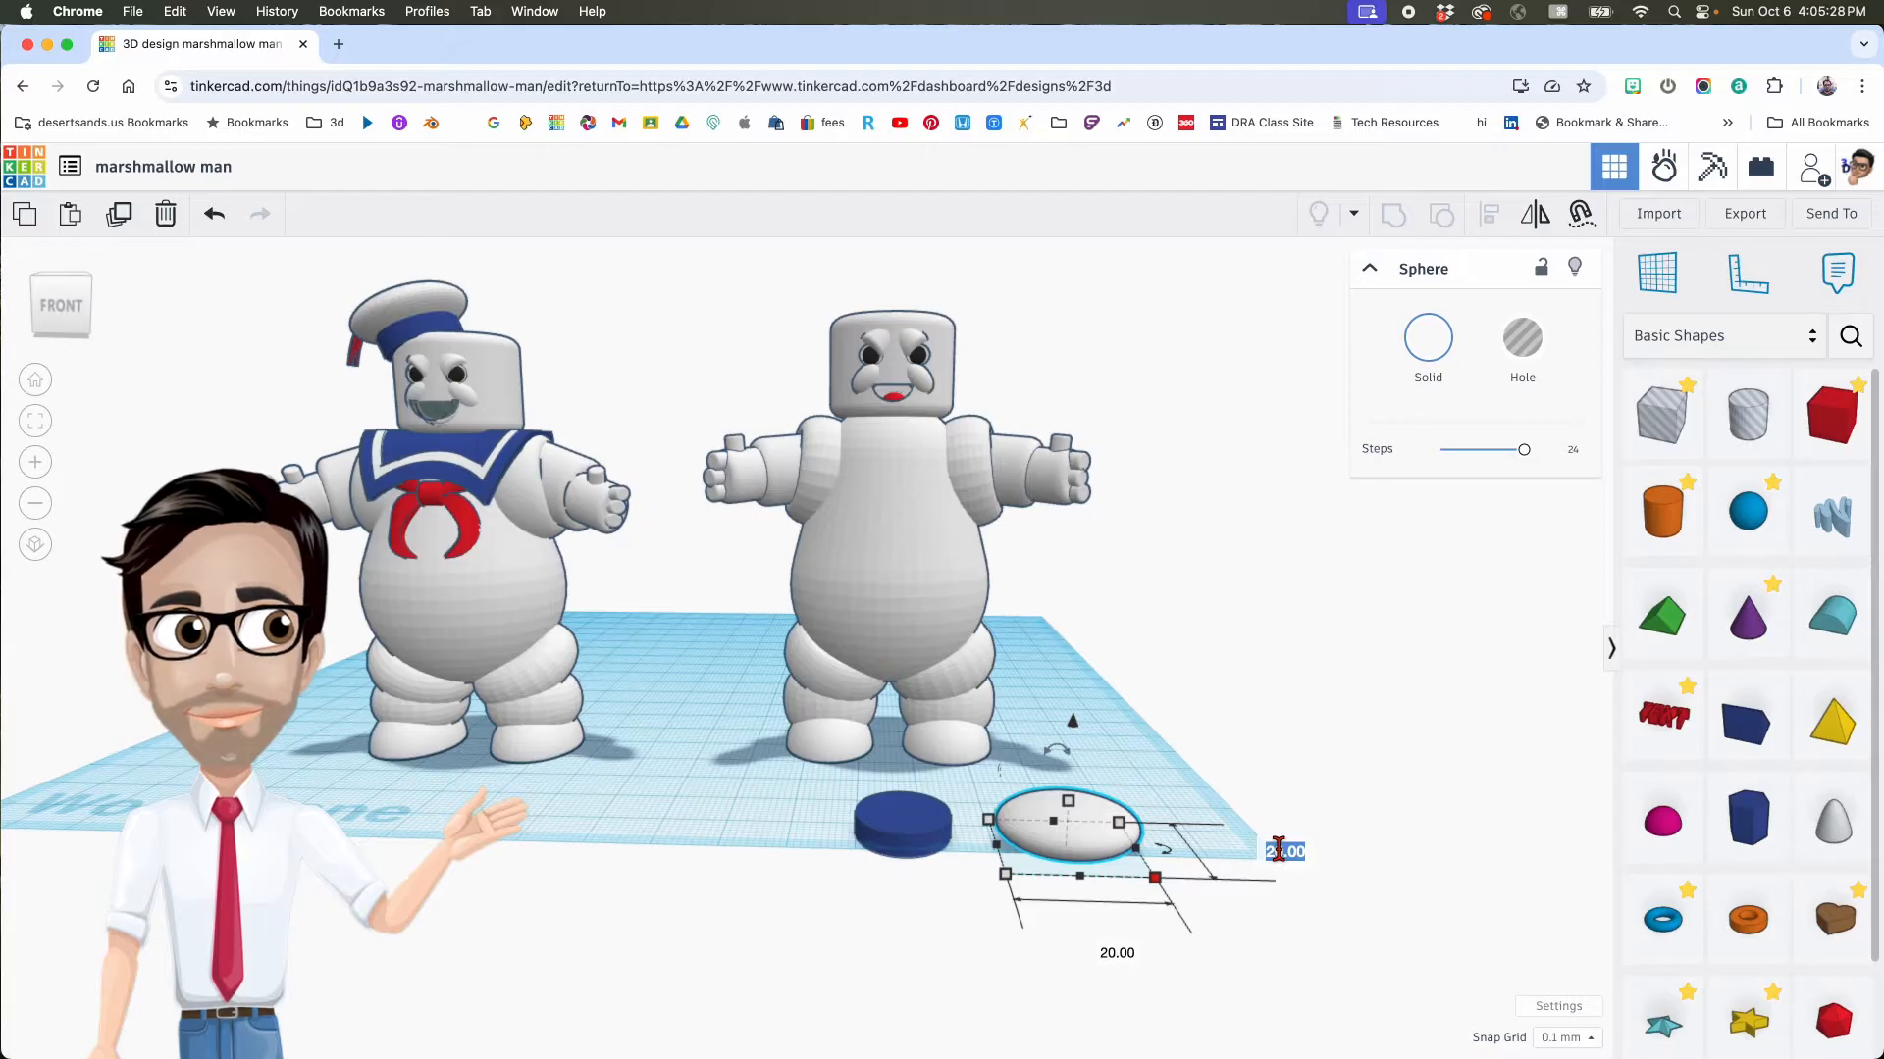
pyautogui.press('Return')
# Step: Align the blue cylinder and the flattened sphere on their centers in both horizontal directions
pyautogui.moveTo(1218, 818); pyautogui.dragTo(1250, 785, button='right')
pyautogui.moveTo(770, 791); pyautogui.dragTo(1153, 889)
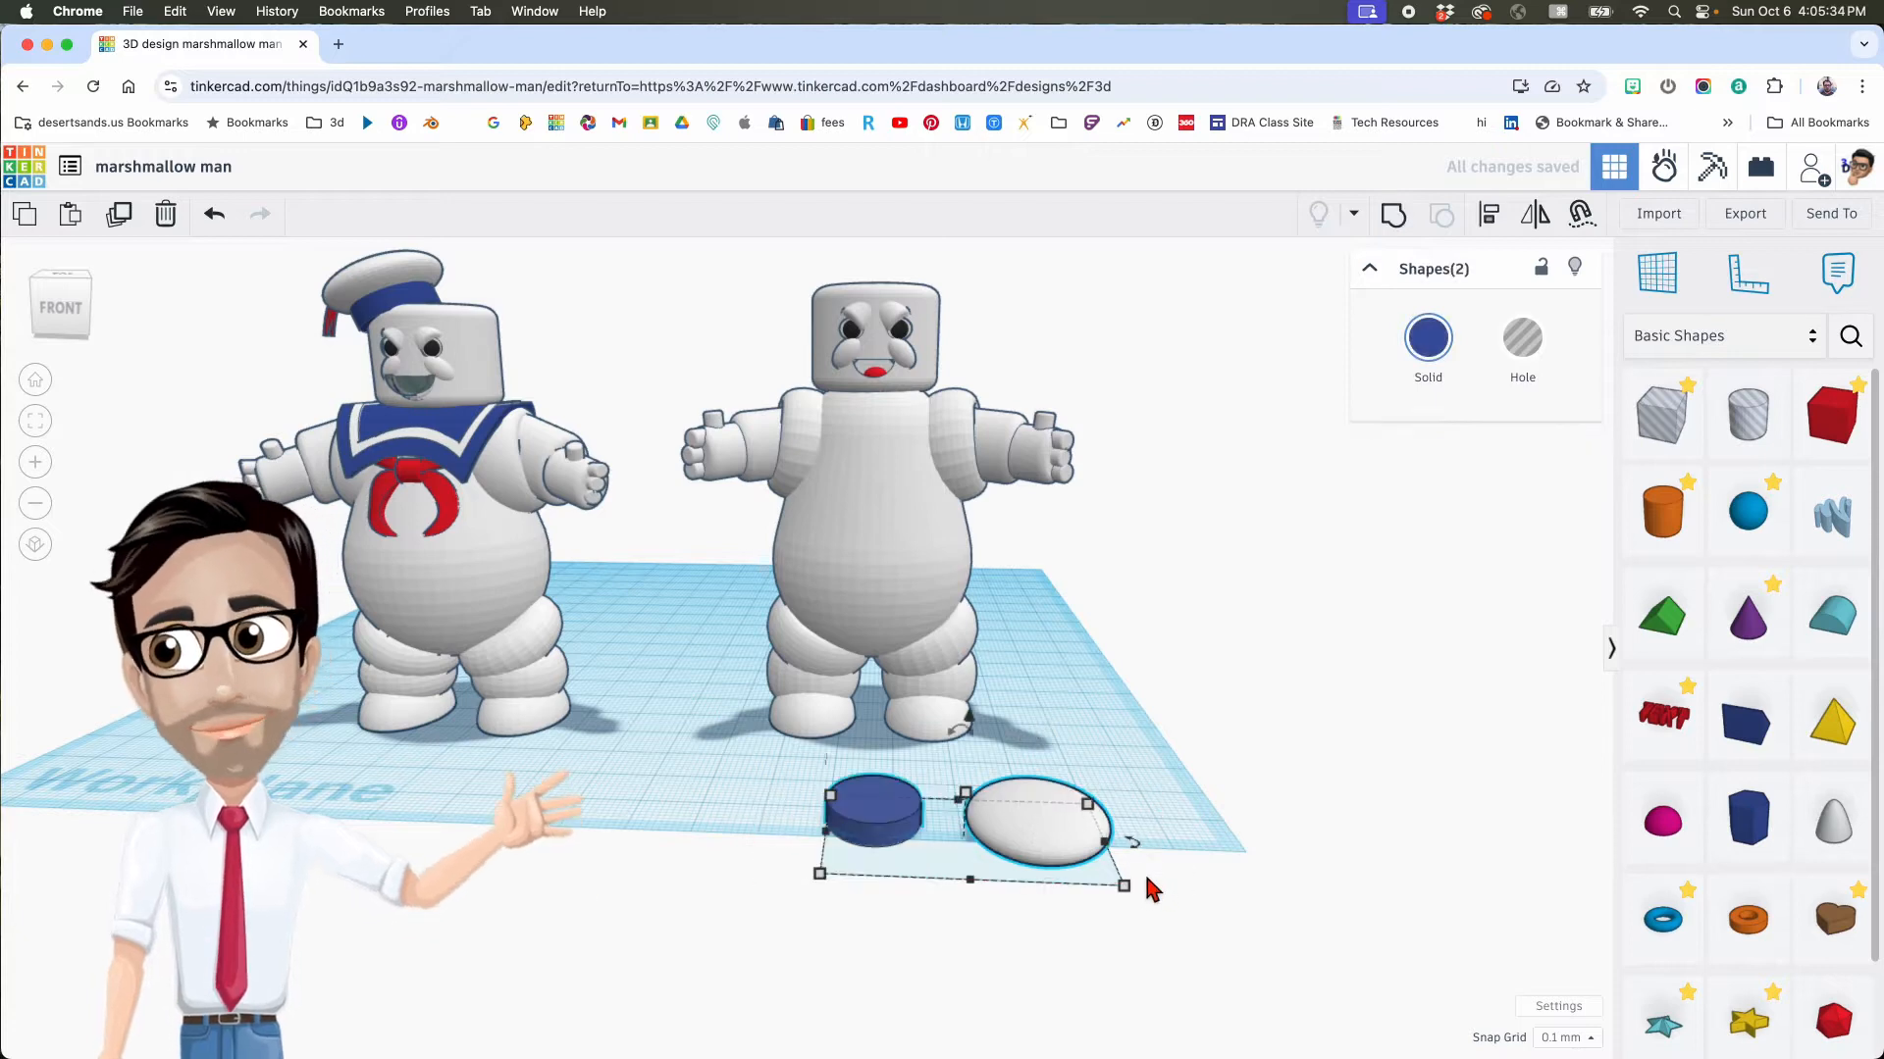
pyautogui.moveTo(782, 801); pyautogui.dragTo(1101, 897)
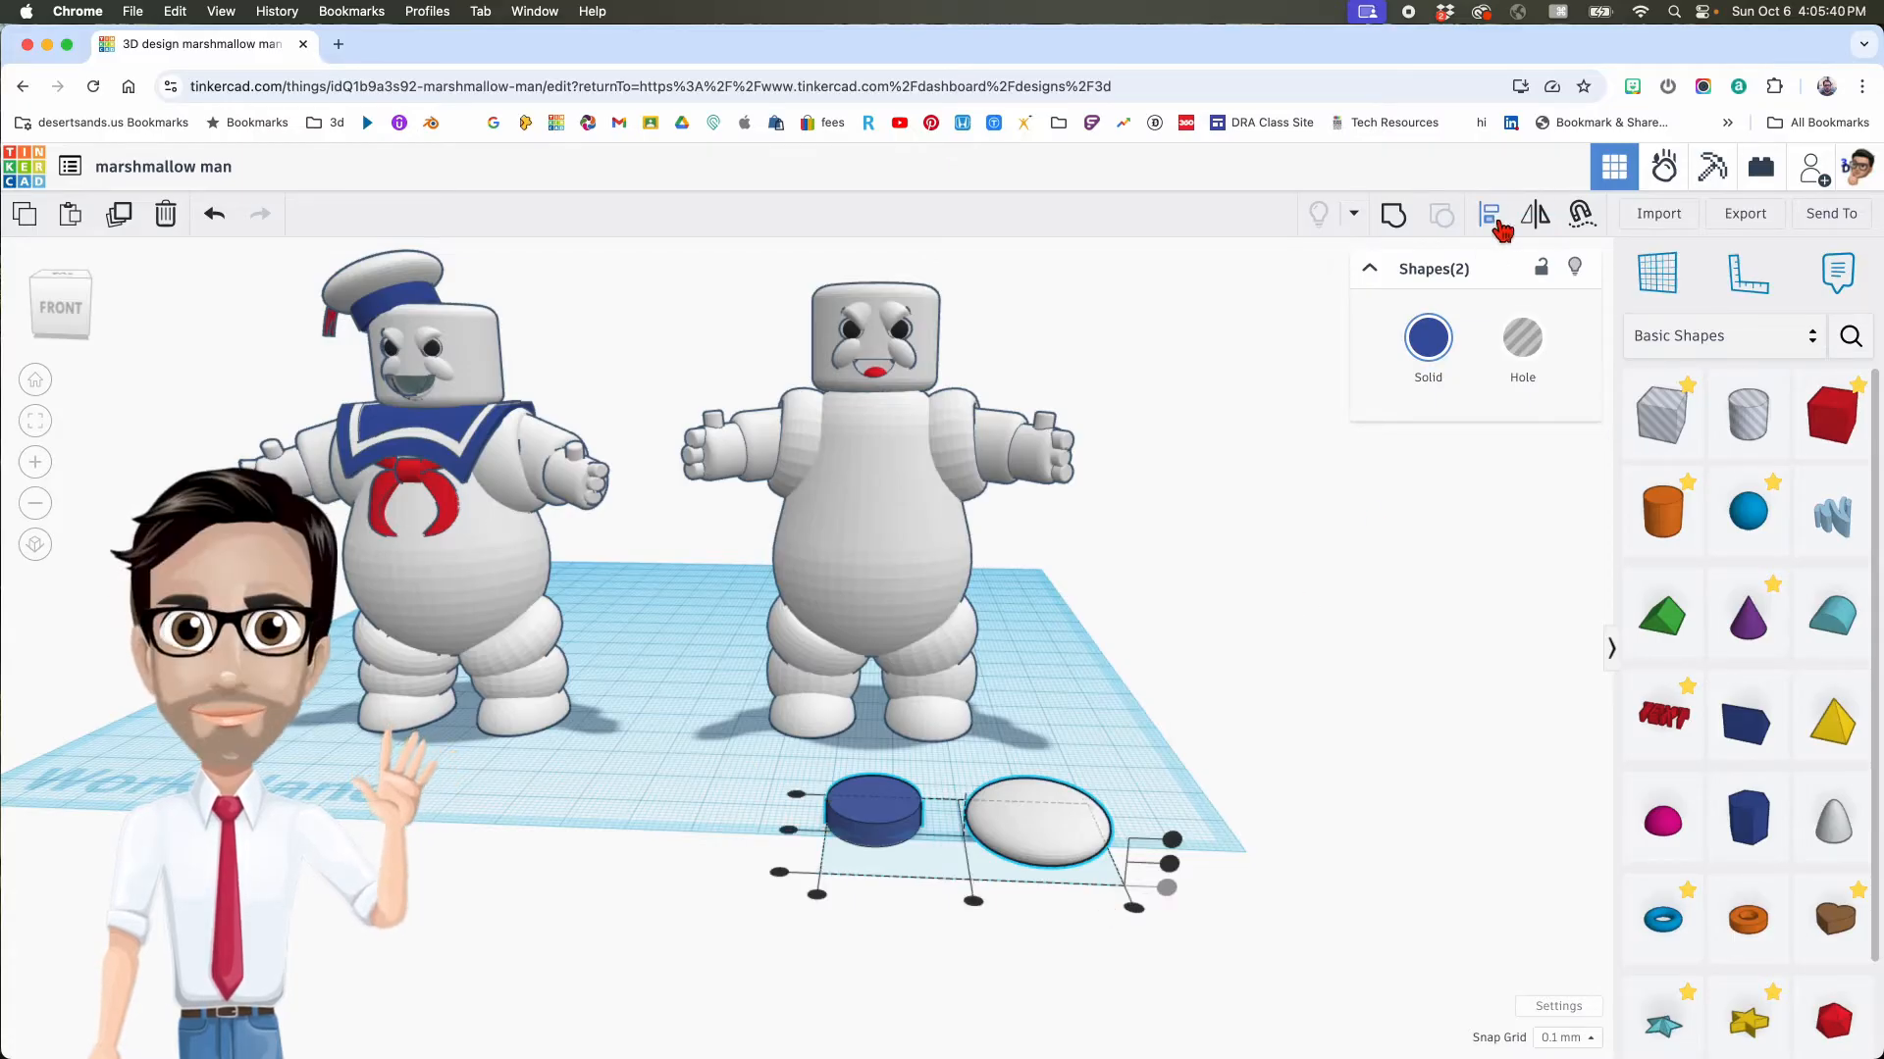
pyautogui.click(973, 899)
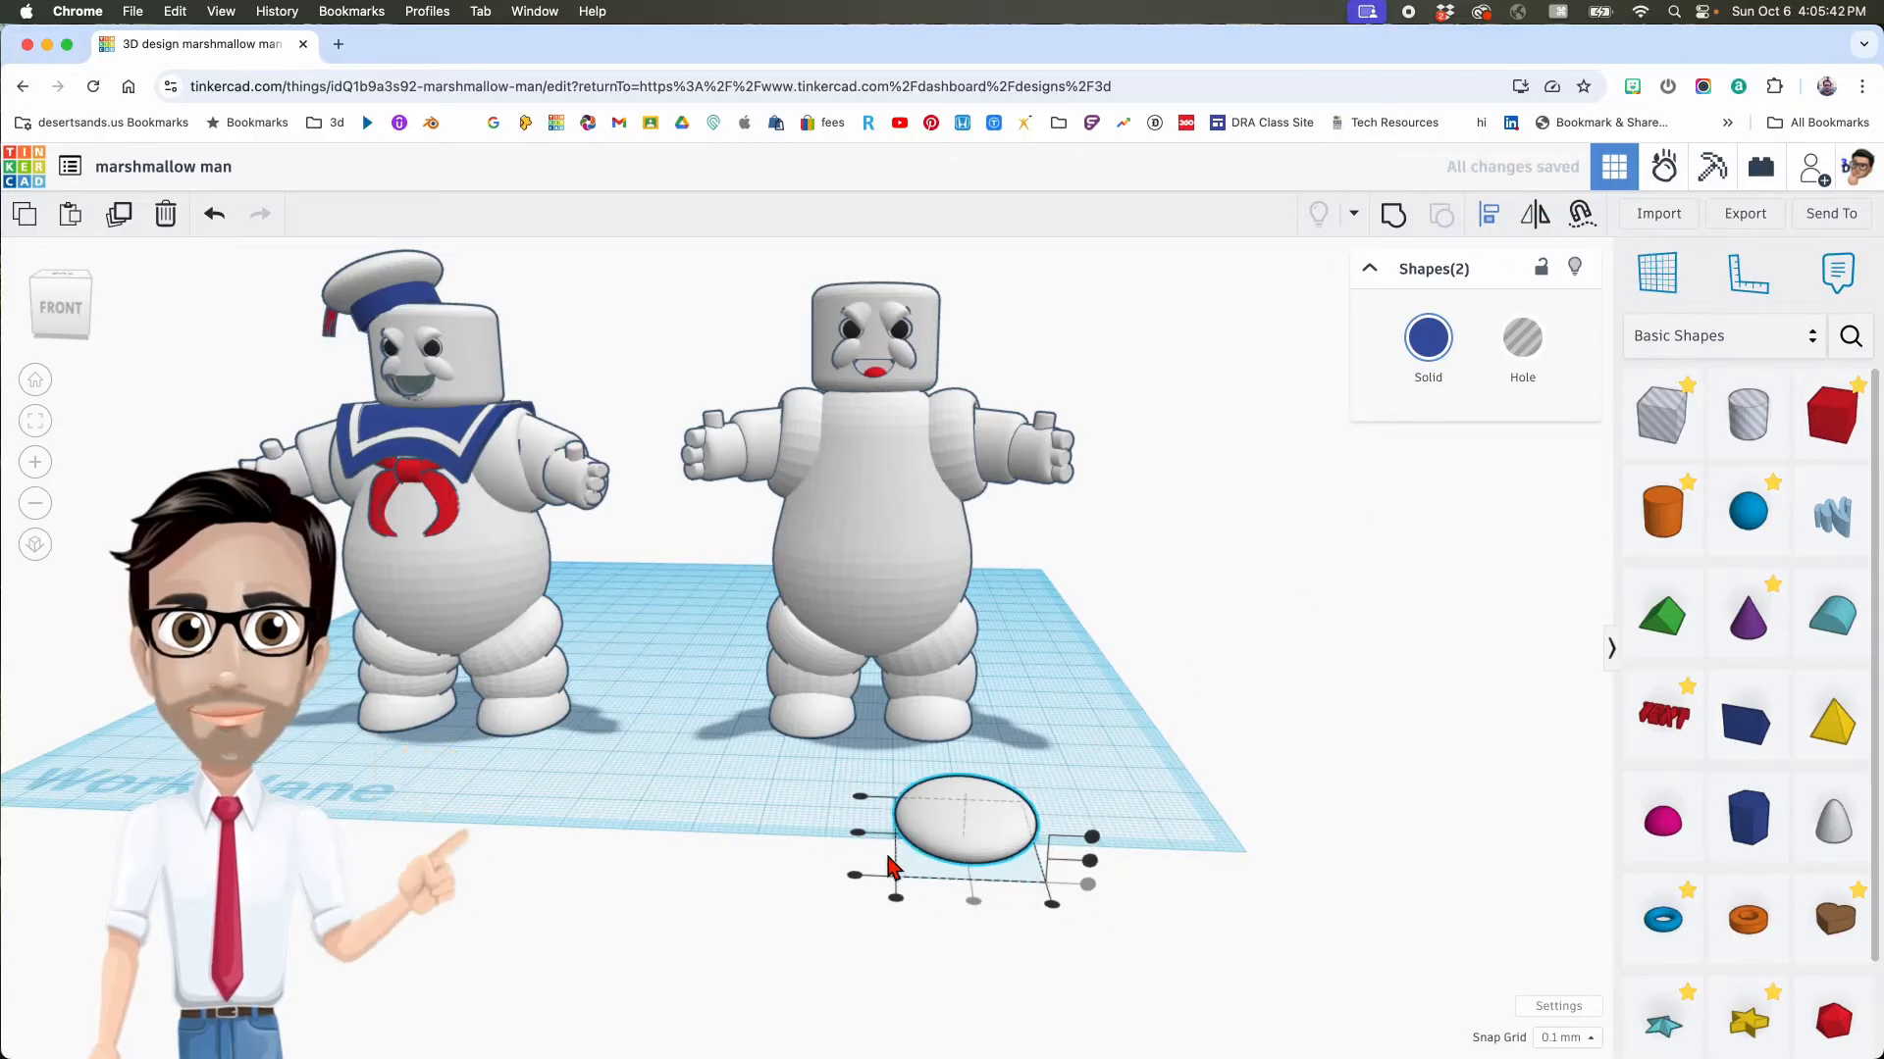
pyautogui.click(860, 834)
# Step: Raise the flattened white sphere 0.7 mm above the workplane over the blue cylinder
pyautogui.moveTo(861, 859); pyautogui.dragTo(919, 893, button='right')
pyautogui.moveTo(1038, 880); pyautogui.dragTo(992, 892, button='right')
pyautogui.scroll(3, 996, 898)
pyautogui.scroll(5, 991, 896)
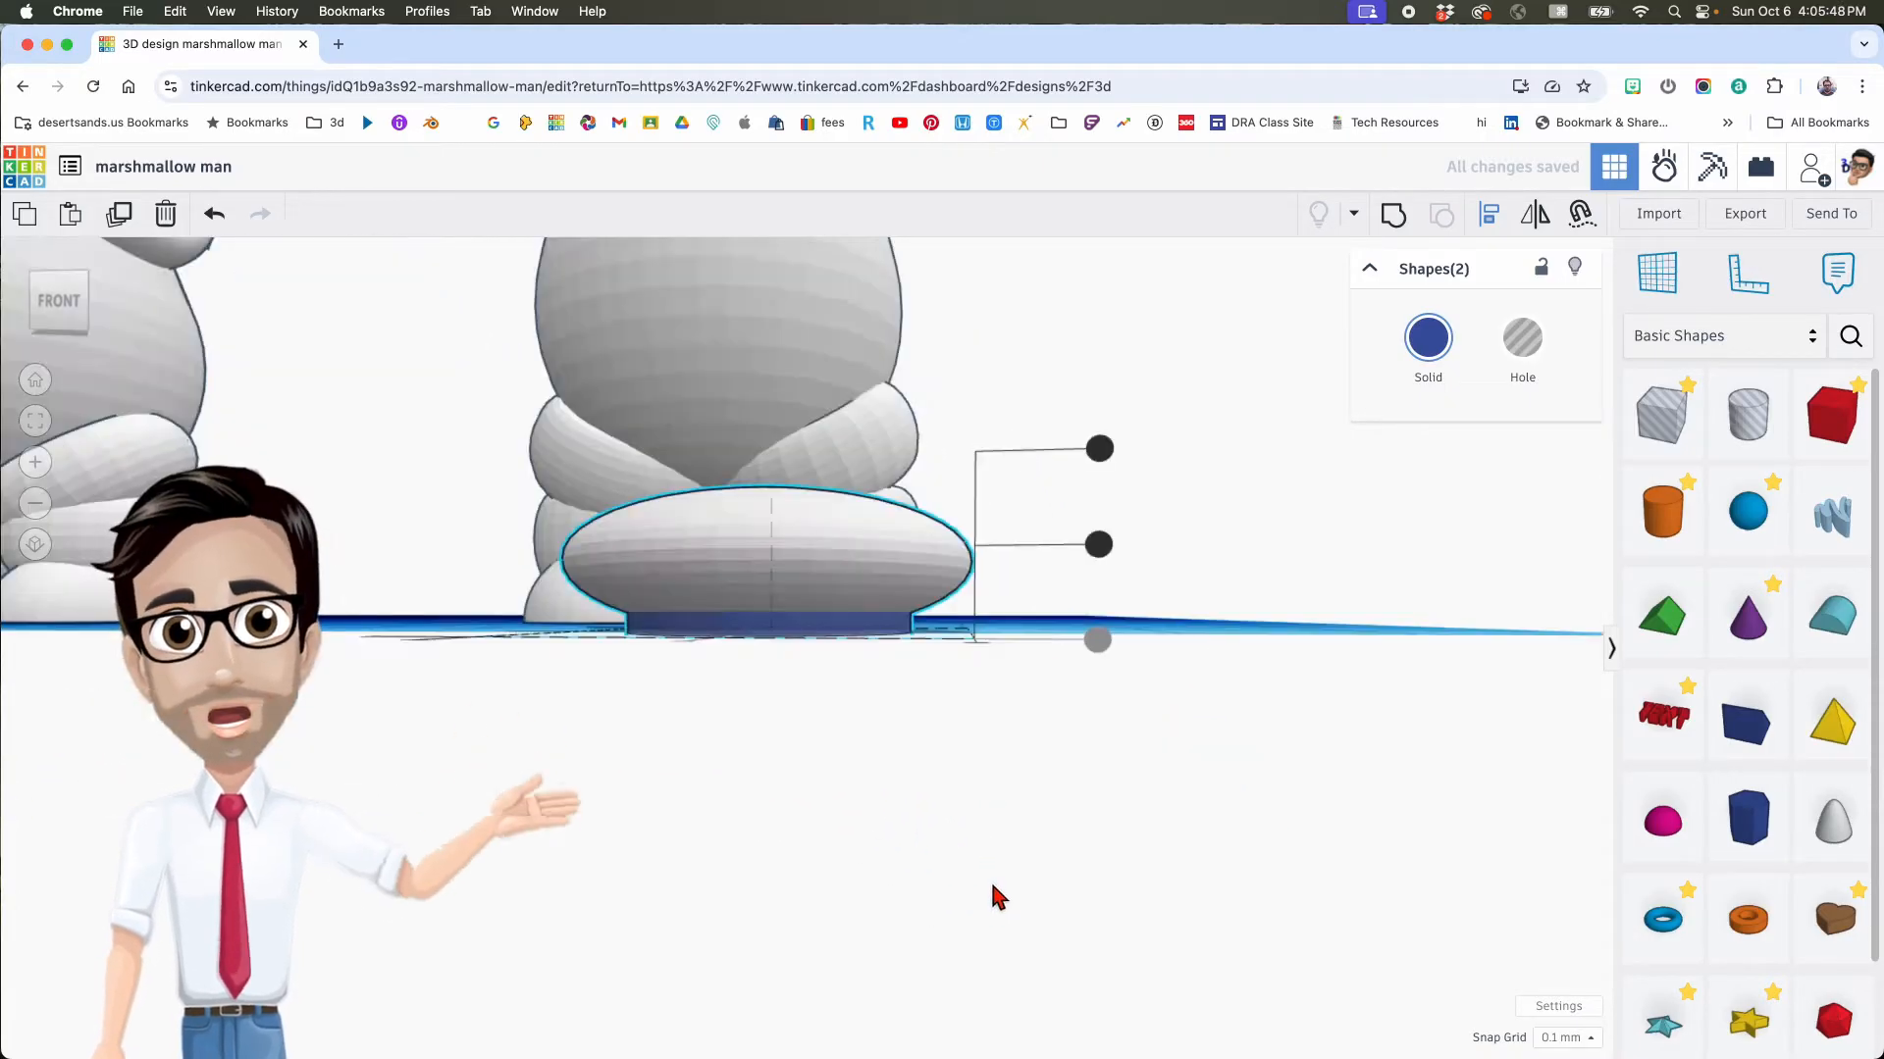
pyautogui.click(985, 753)
pyautogui.click(895, 637)
pyautogui.moveTo(824, 413); pyautogui.dragTo(823, 394)
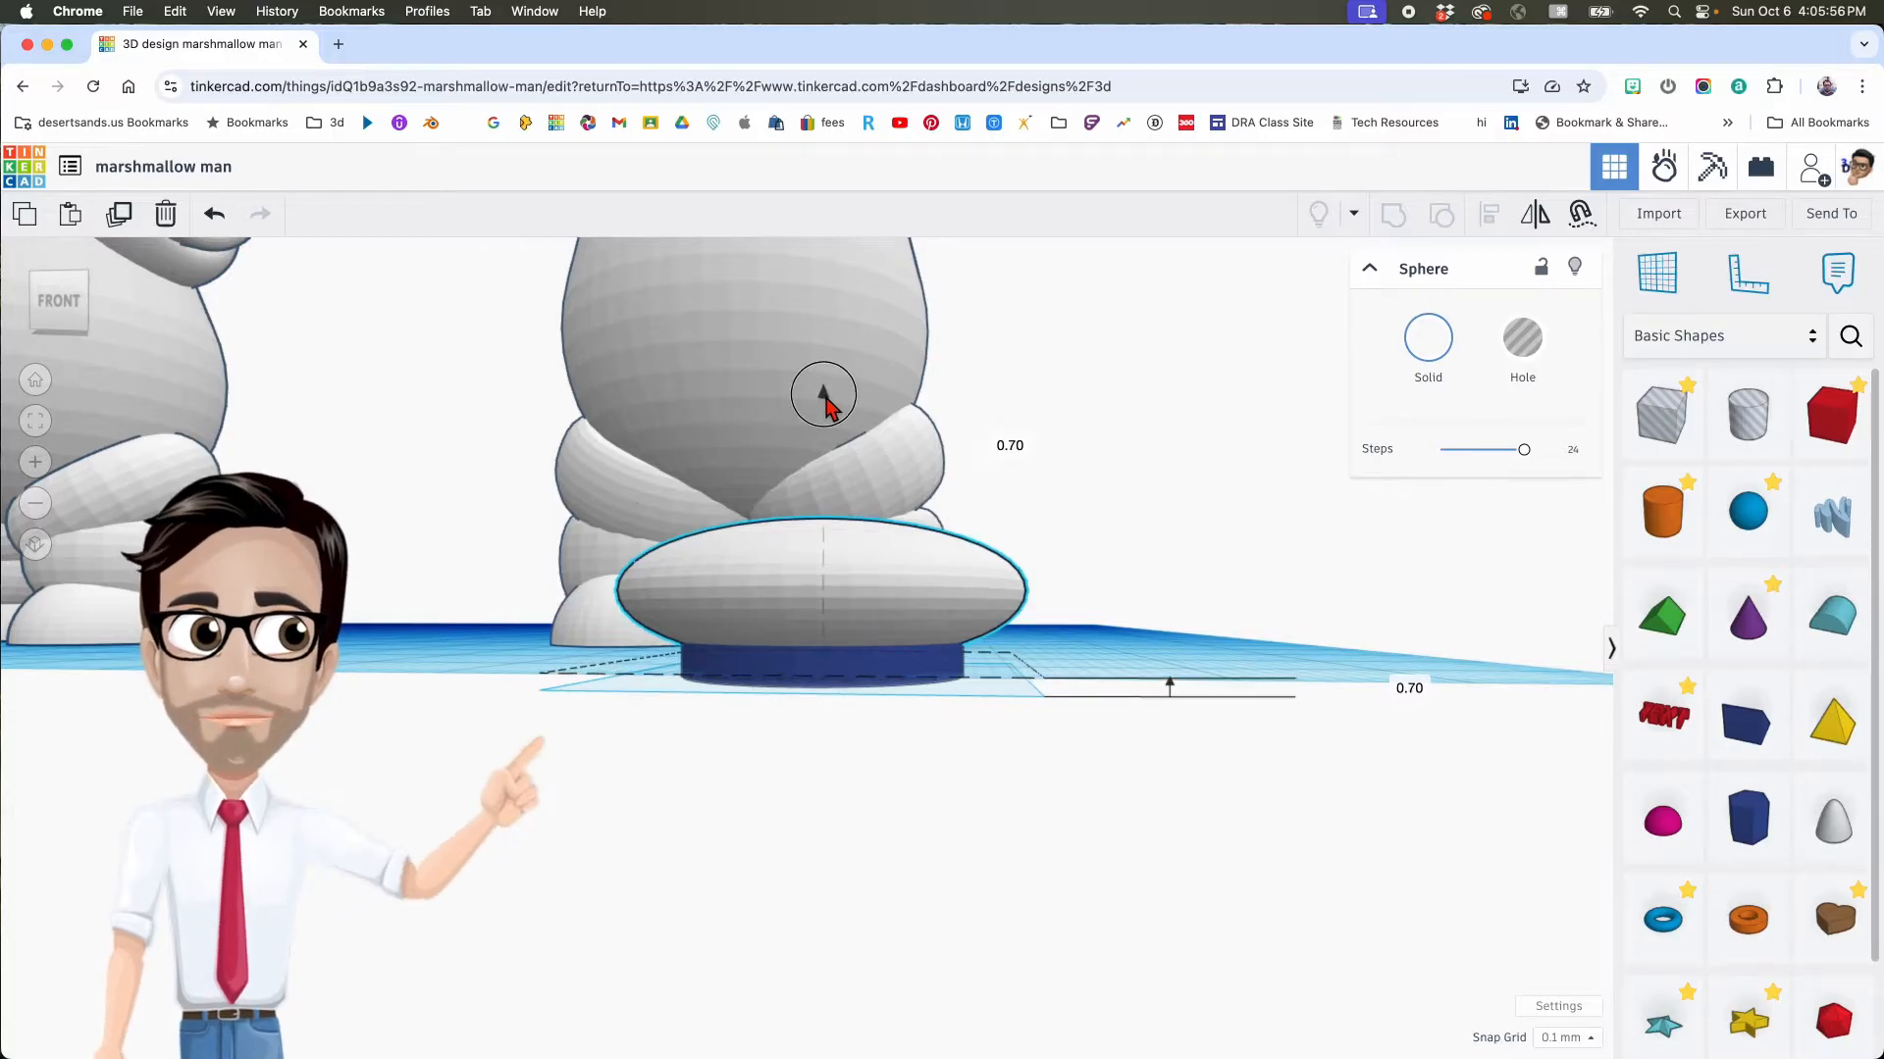
# Step: Duplicate the white sphere, raising the copy to 5.7 mm and shrinking it proportionally to a height of 2.6 mm
pyautogui.scroll(-3, 911, 670)
pyautogui.moveTo(906, 710); pyautogui.dragTo(1101, 738, button='right')
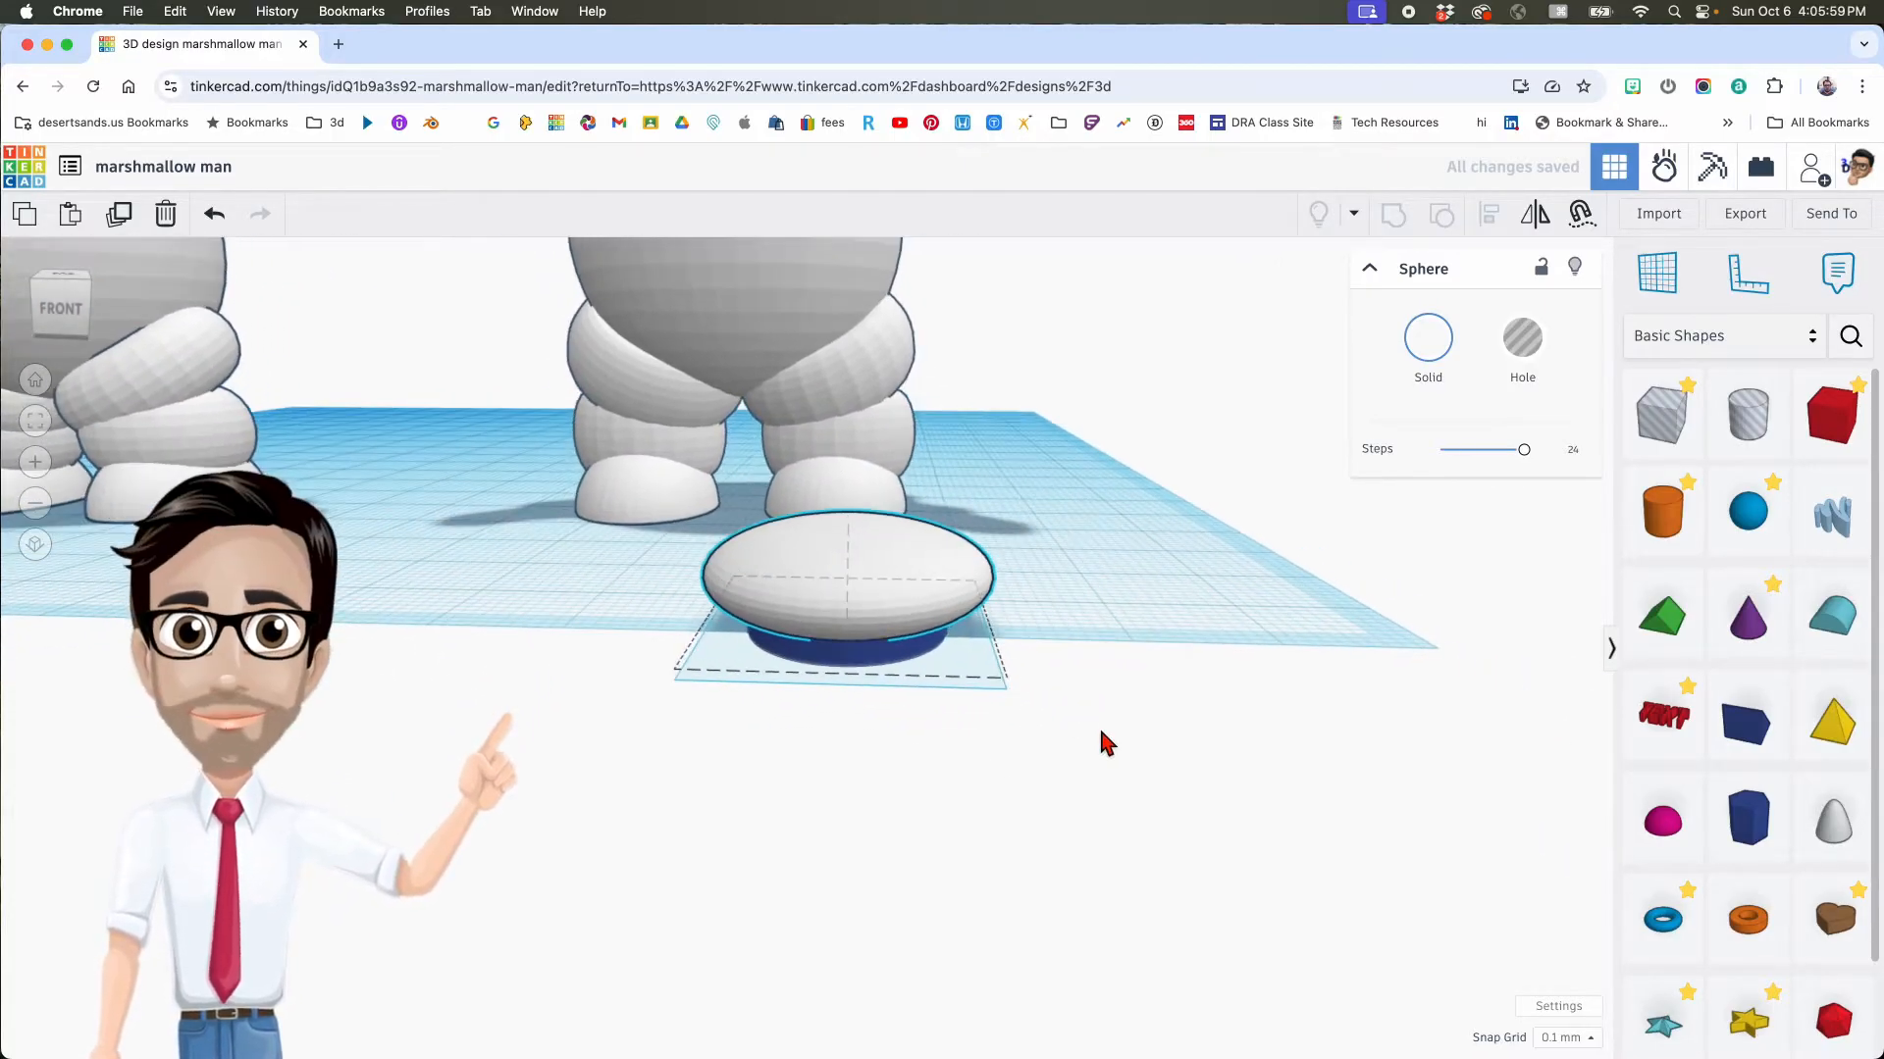
pyautogui.click(886, 600)
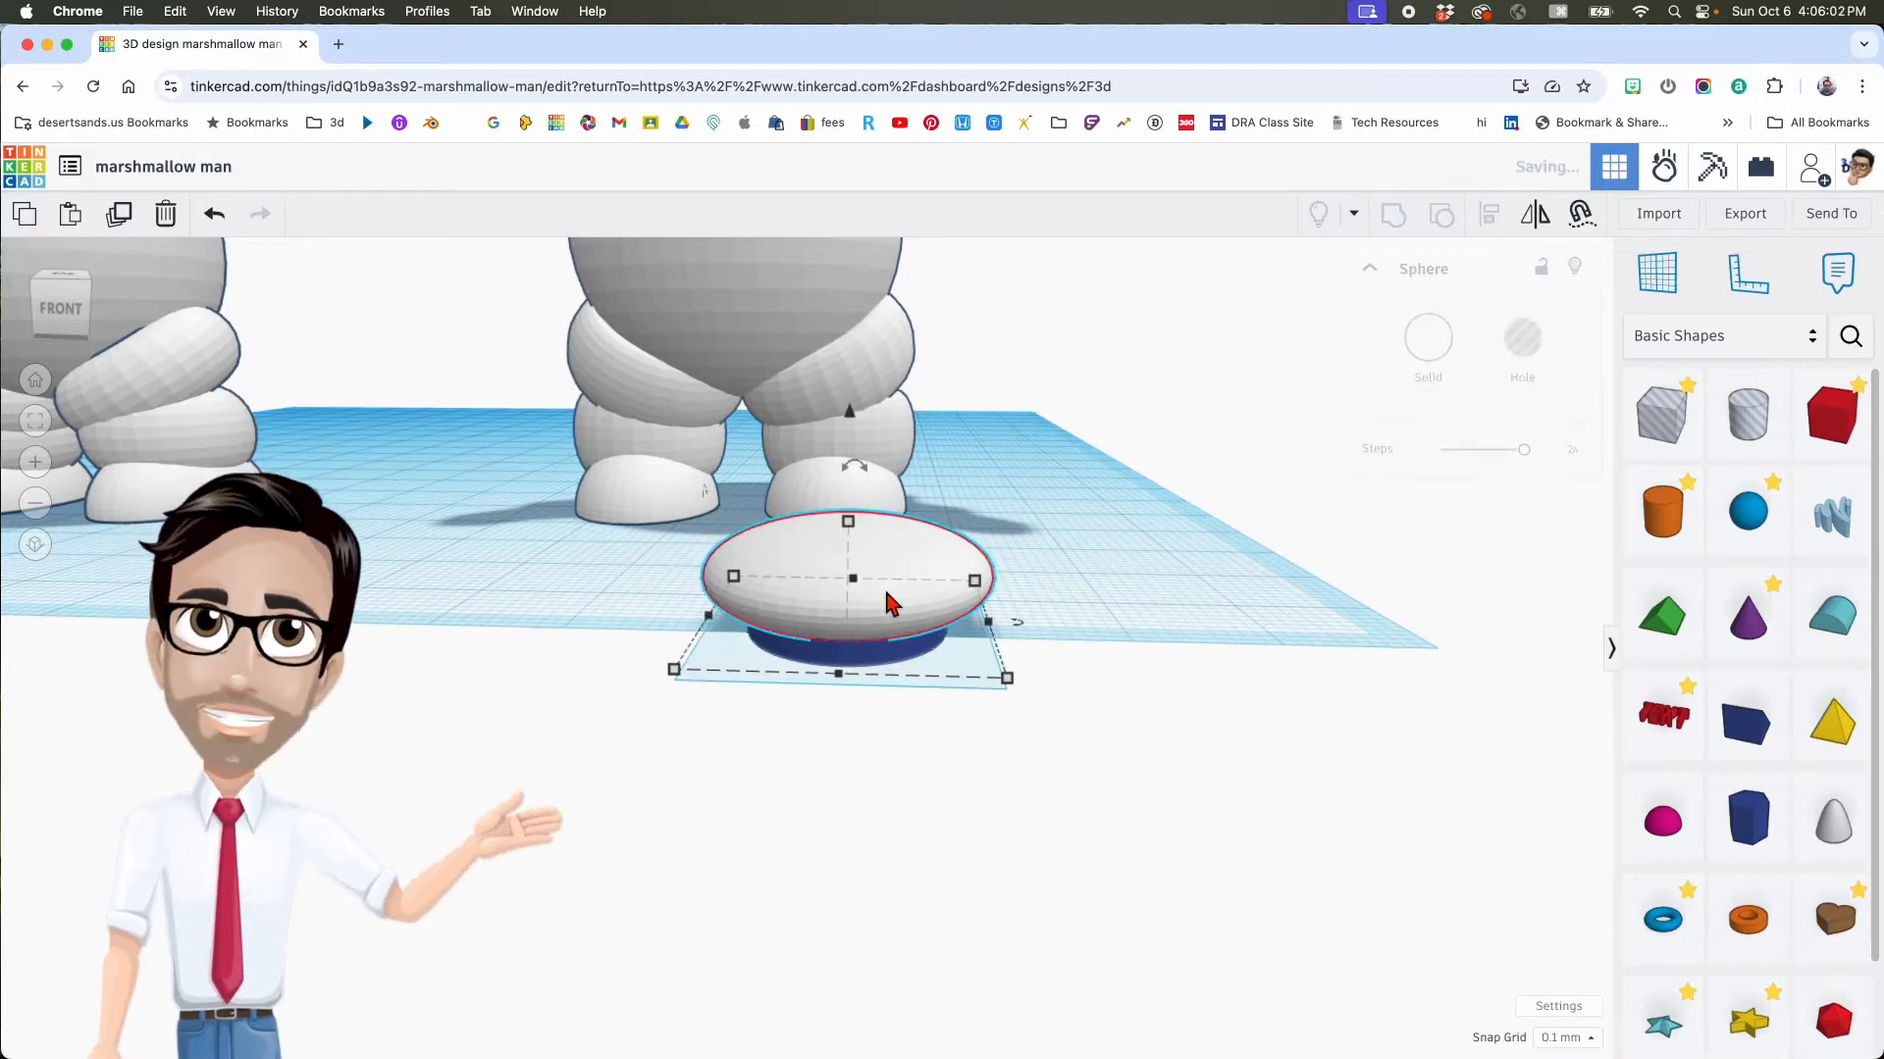
pyautogui.moveTo(850, 410); pyautogui.dragTo(851, 369)
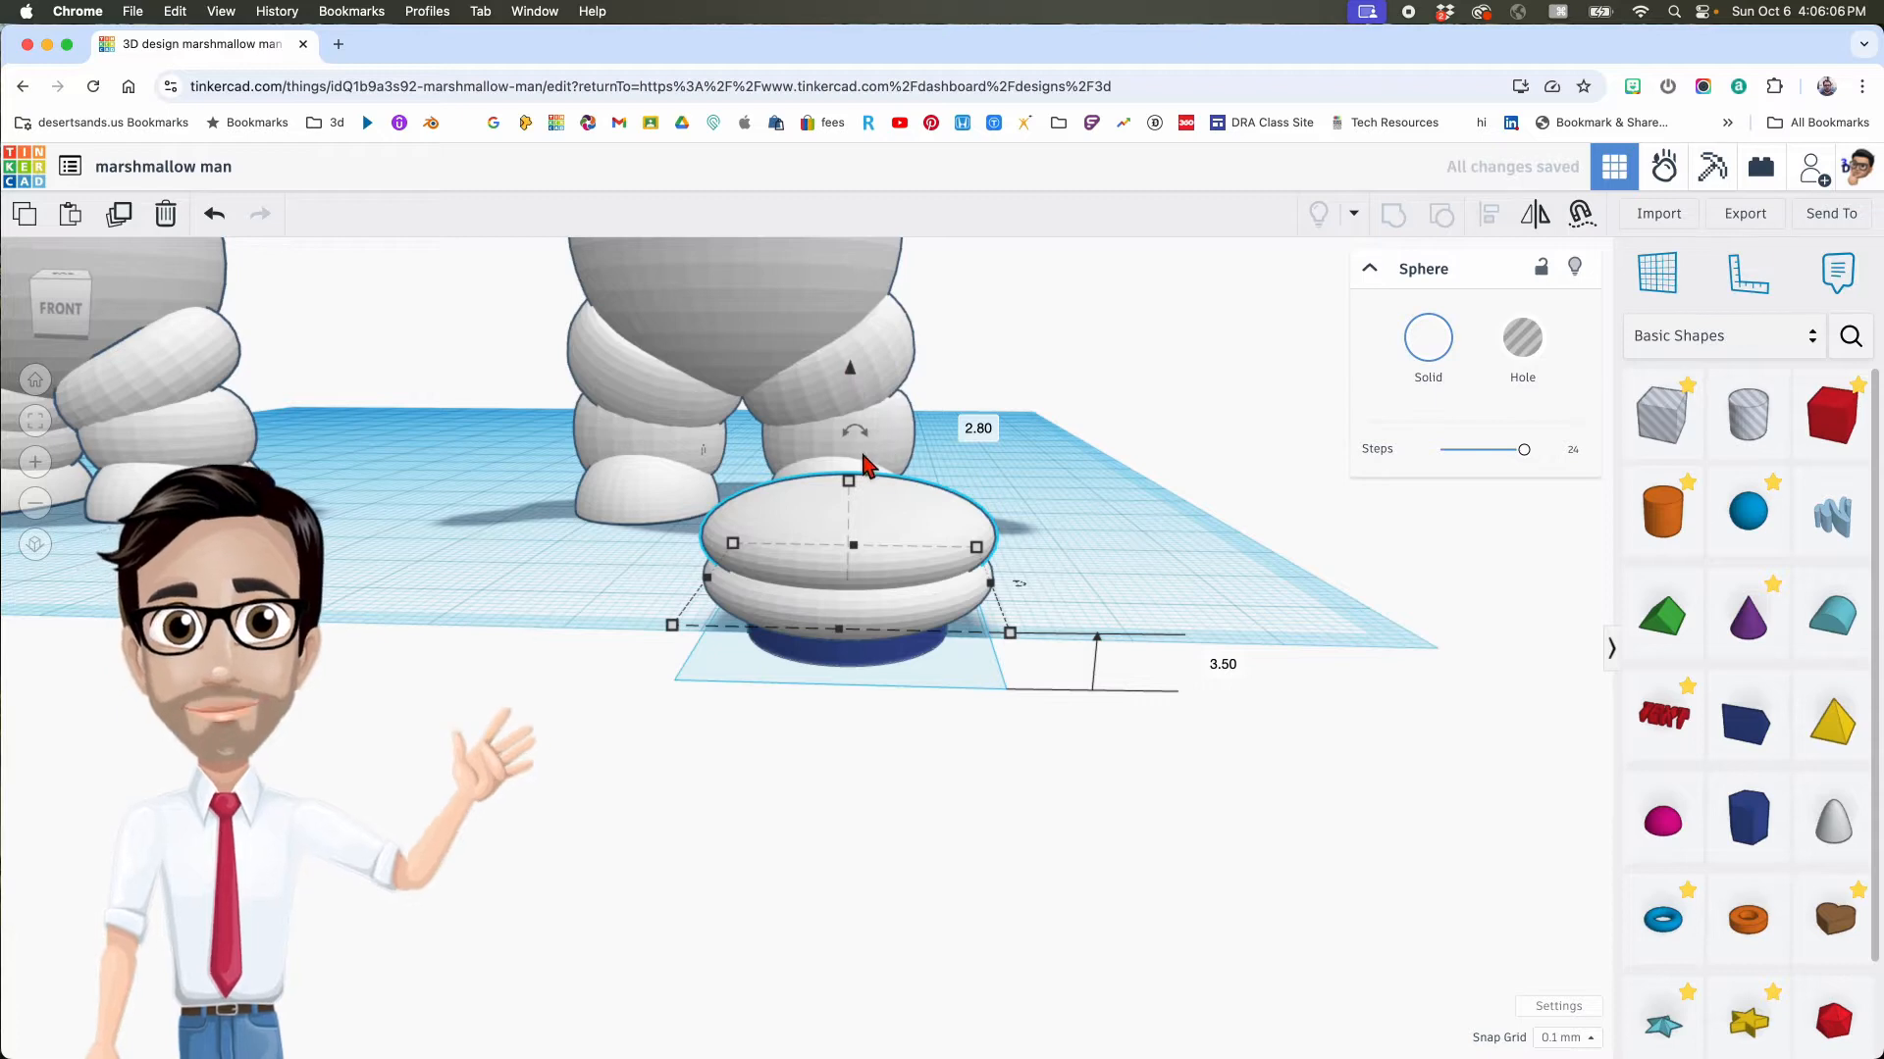
pyautogui.moveTo(850, 484); pyautogui.dragTo(850, 520)
pyautogui.moveTo(851, 417); pyautogui.dragTo(851, 377)
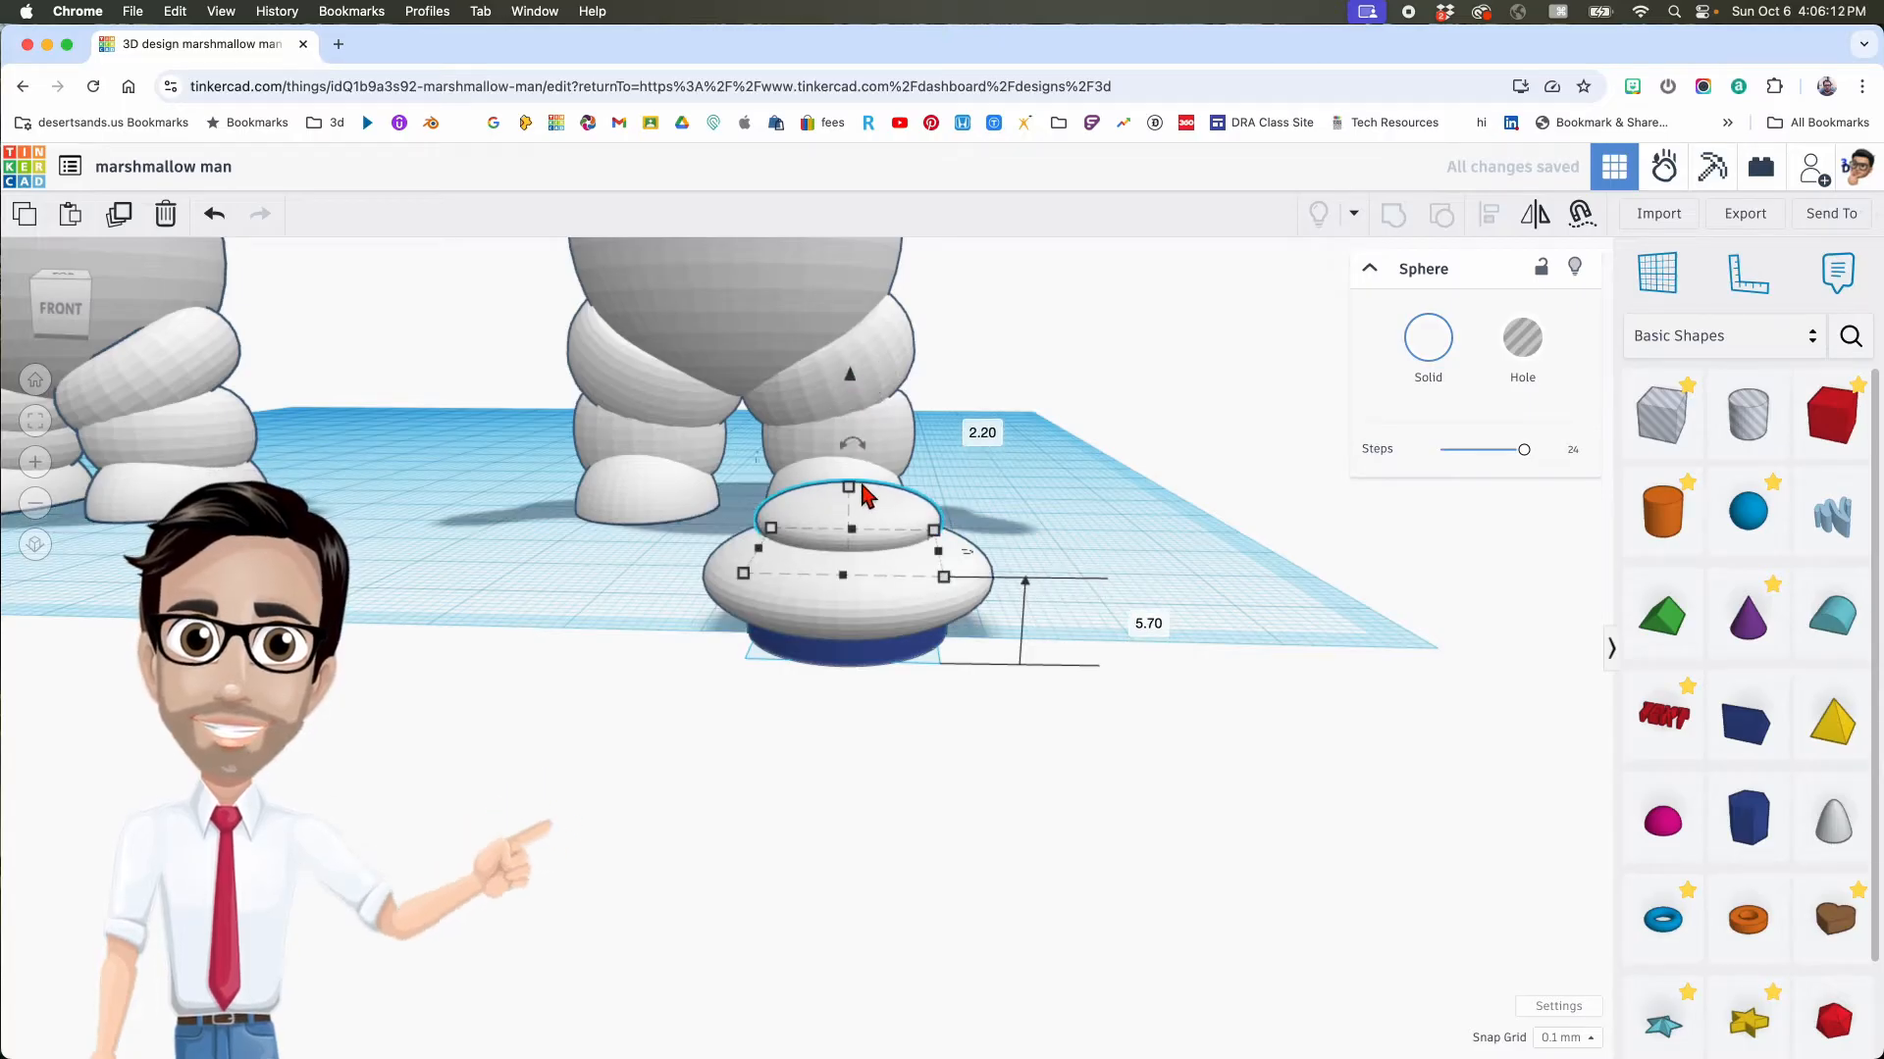
pyautogui.keyDown('shift'); pyautogui.moveTo(852, 493); pyautogui.dragTo(853, 518); pyautogui.keyUp('shift')
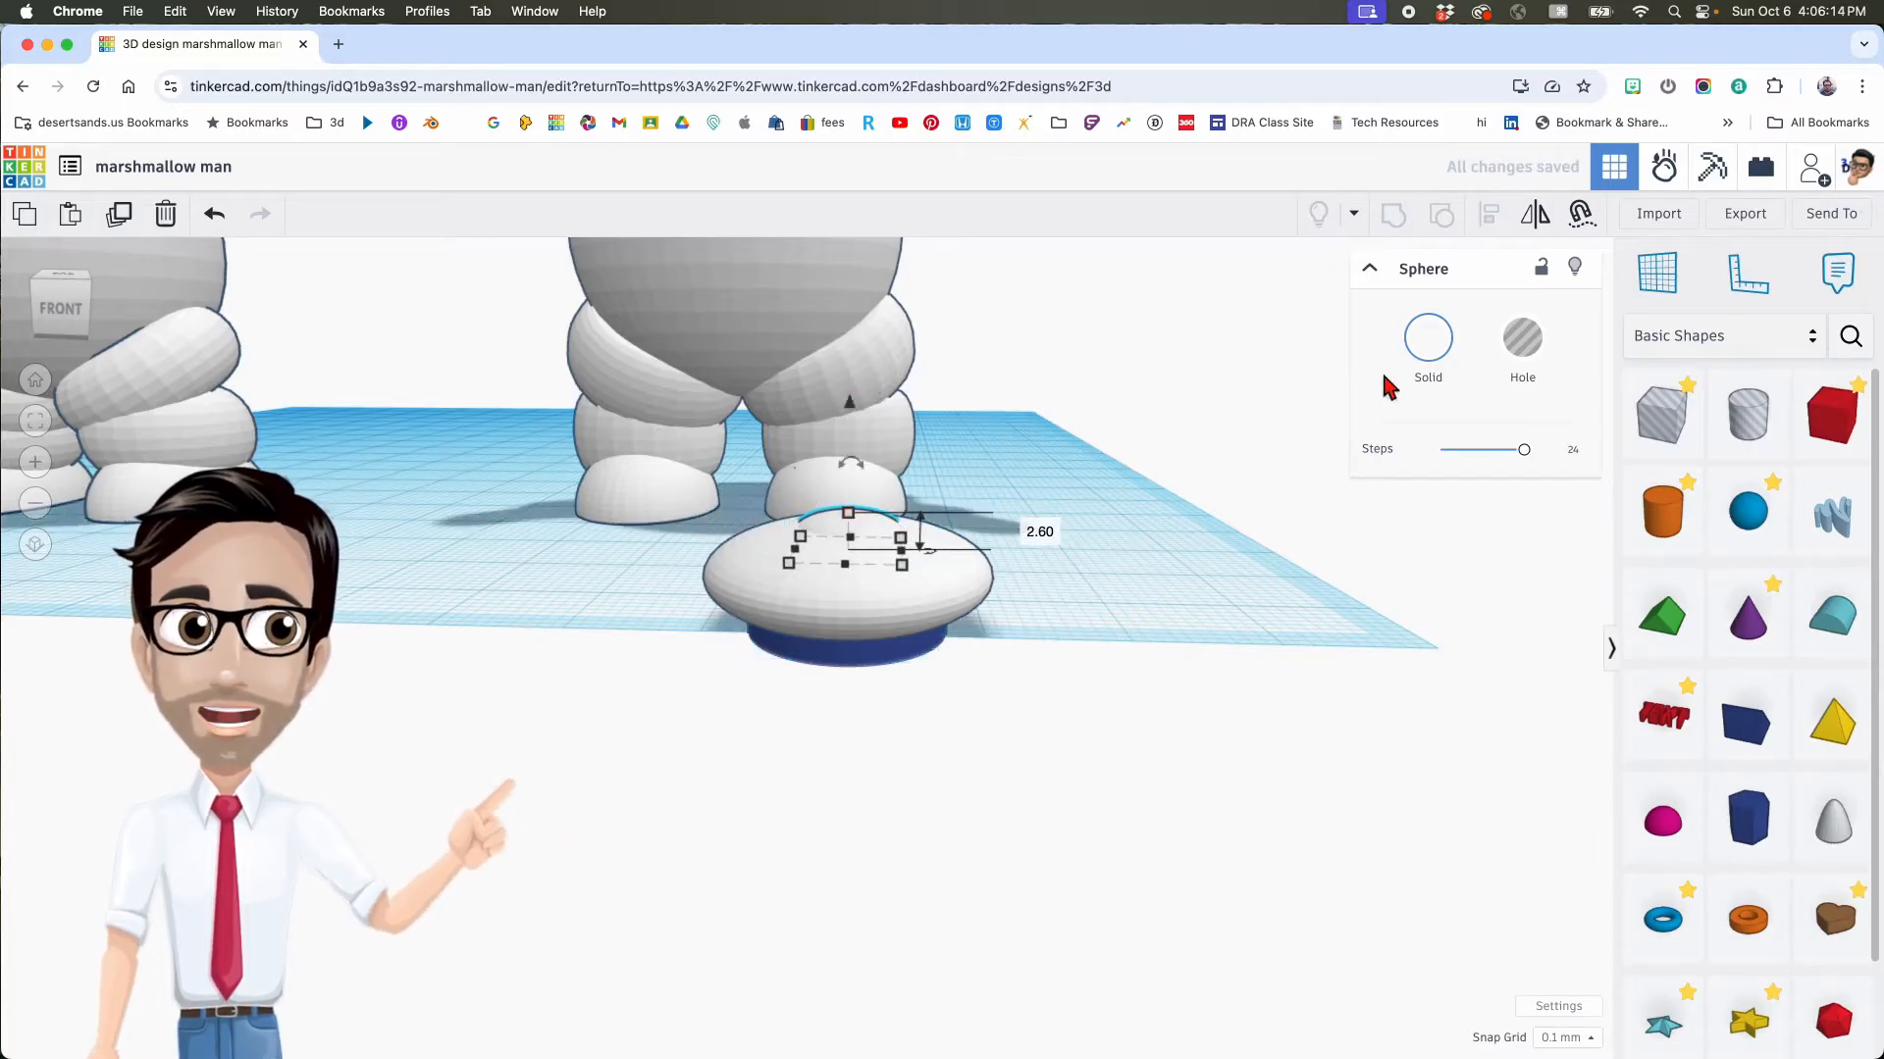
# Step: Color the small sphere black and fit it as a smaller button on top of the white hat, scaling it proportionally
pyautogui.click(1428, 338)
pyautogui.click(1643, 587)
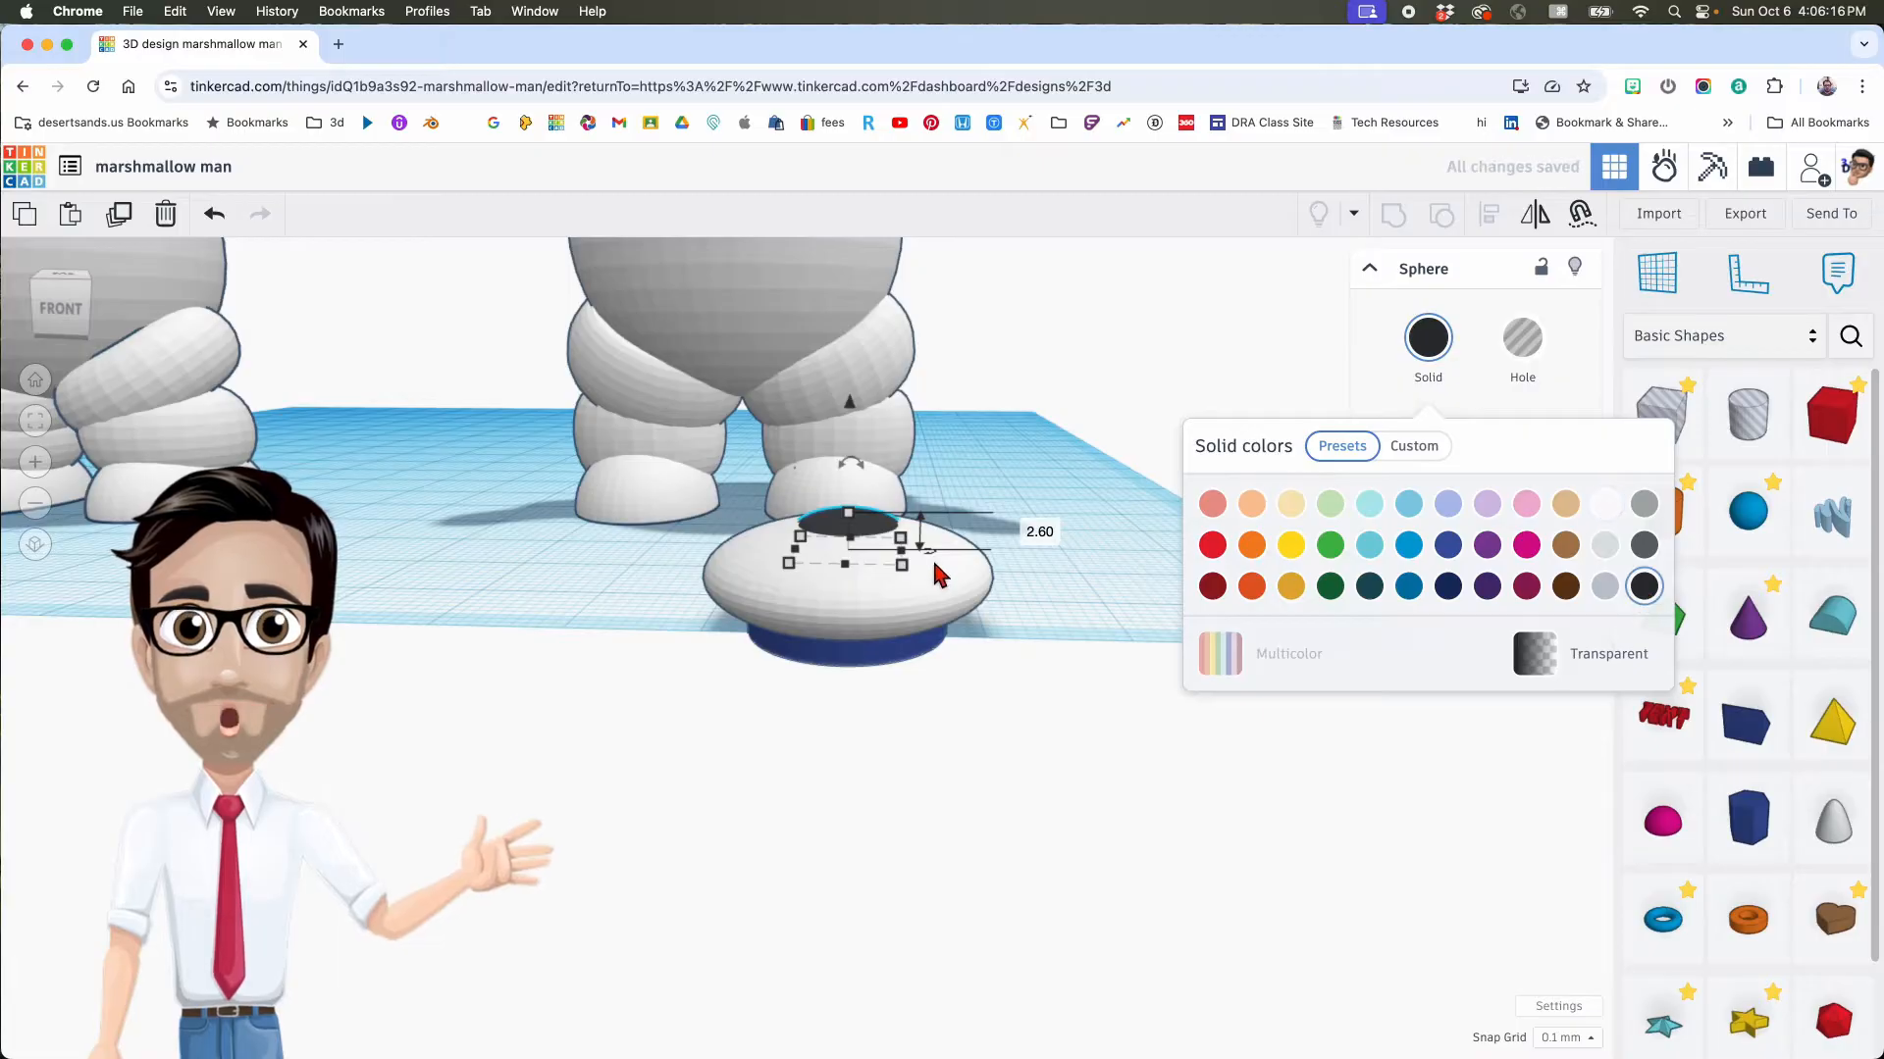
pyautogui.scroll(5, 932, 558)
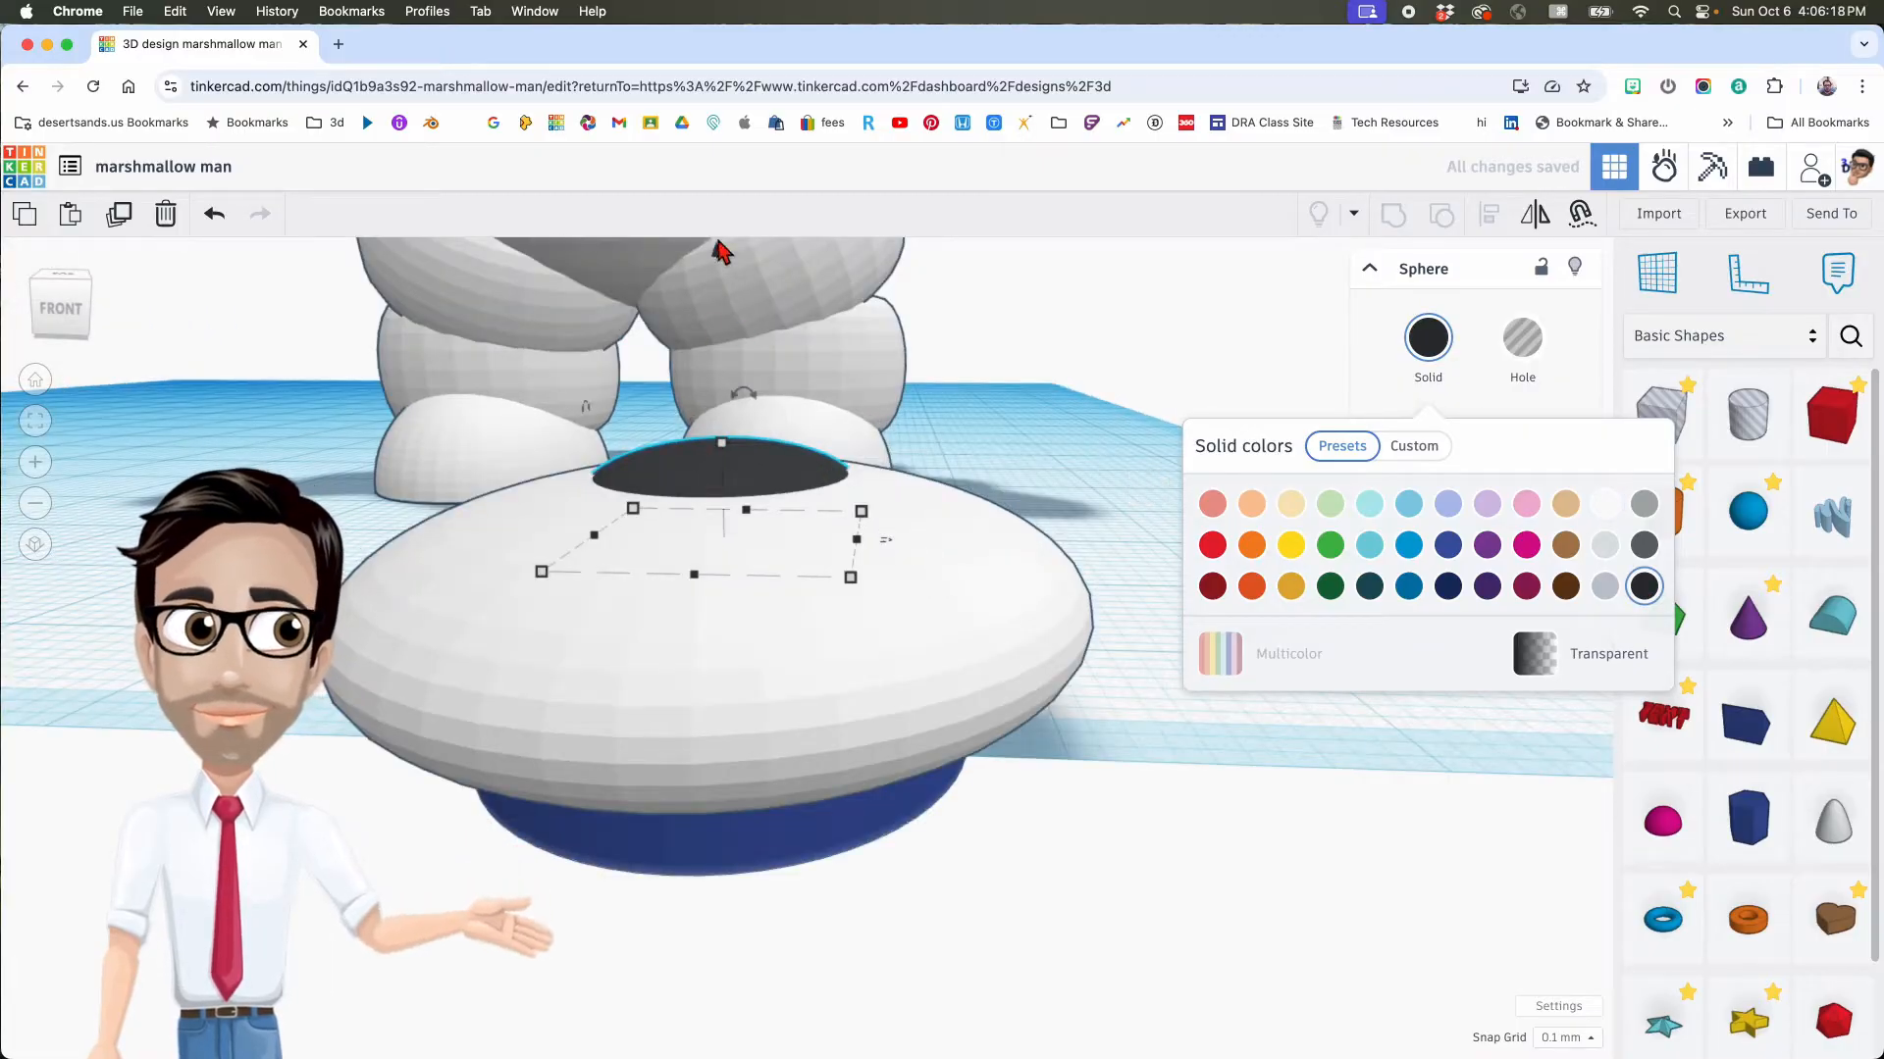
pyautogui.moveTo(721, 257); pyautogui.dragTo(708, 186)
pyautogui.keyDown('shift'); pyautogui.moveTo(724, 384); pyautogui.dragTo(724, 470); pyautogui.keyUp('shift')
pyautogui.moveTo(724, 465); pyautogui.dragTo(765, 490, button='right')
pyautogui.moveTo(766, 421); pyautogui.dragTo(767, 430)
# Step: Examine the assembled hat from several angles and distances next to the two marshmallow figures
pyautogui.scroll(-5, 768, 436)
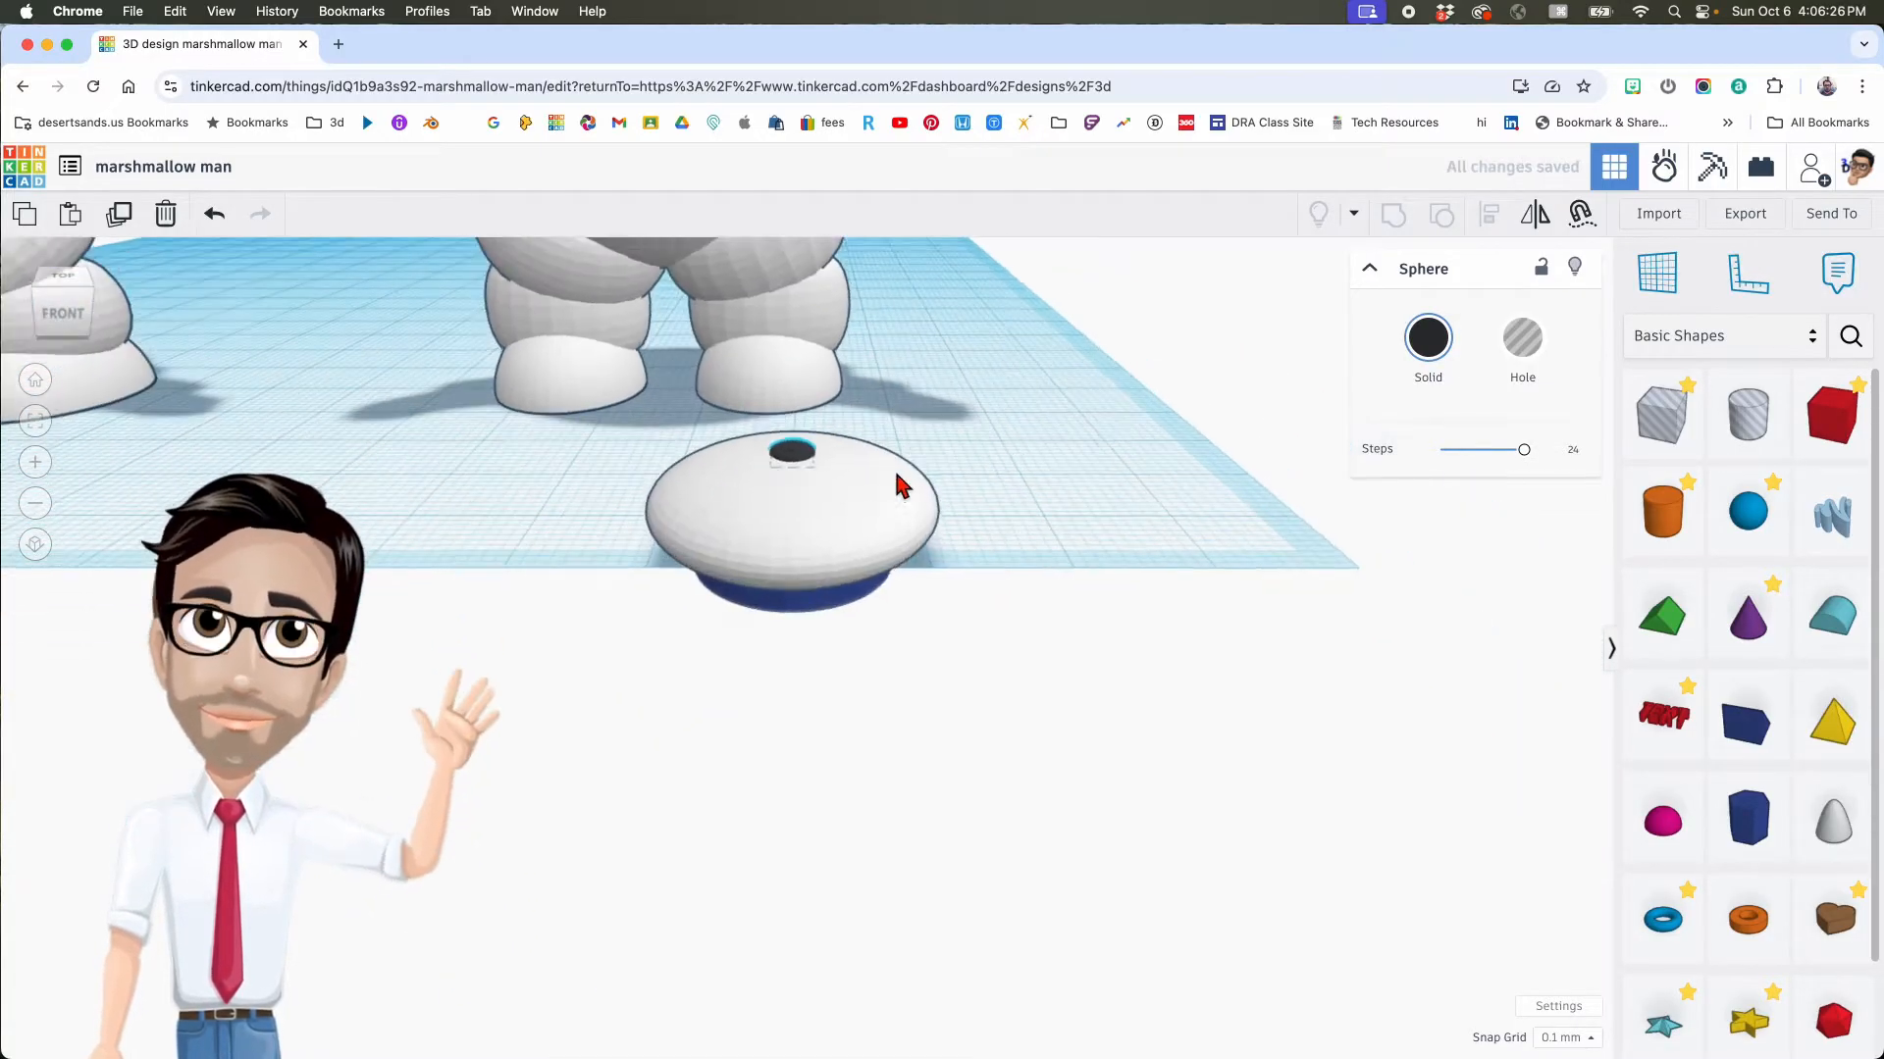
pyautogui.scroll(-3, 996, 520)
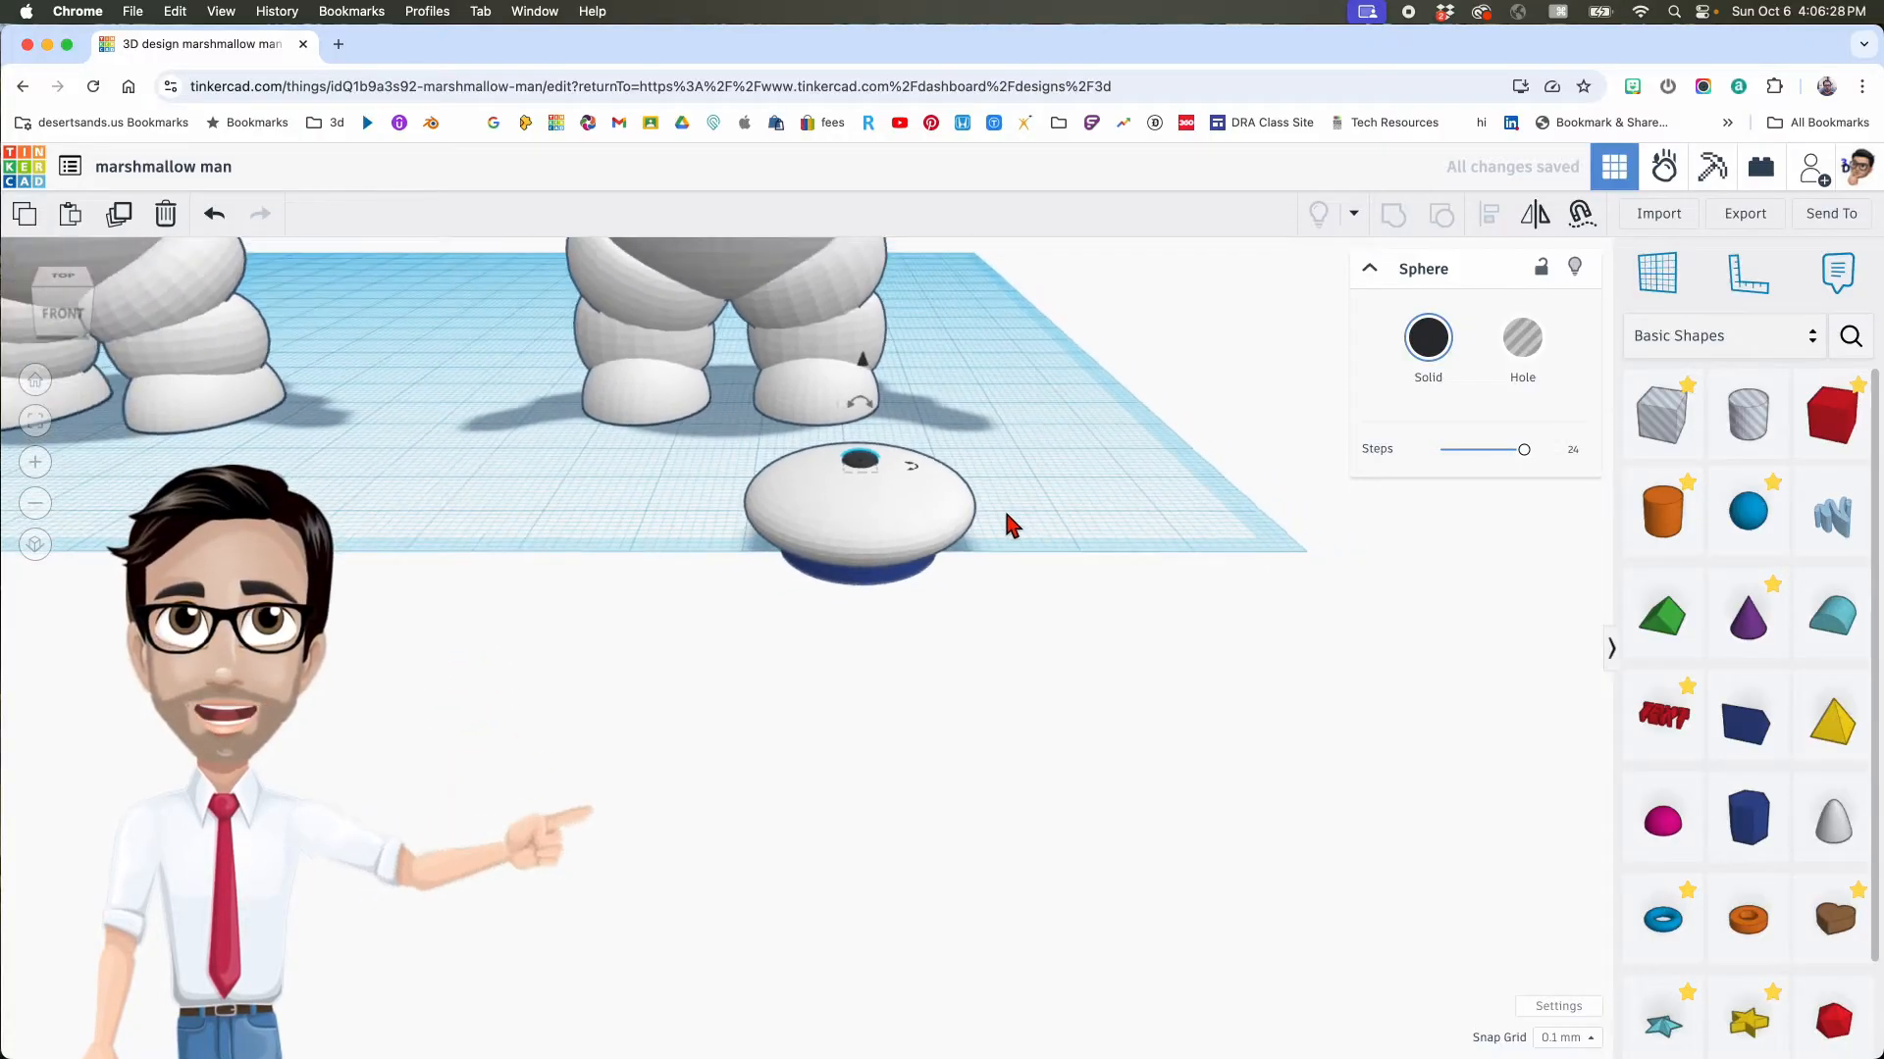
pyautogui.scroll(-5, 1020, 502)
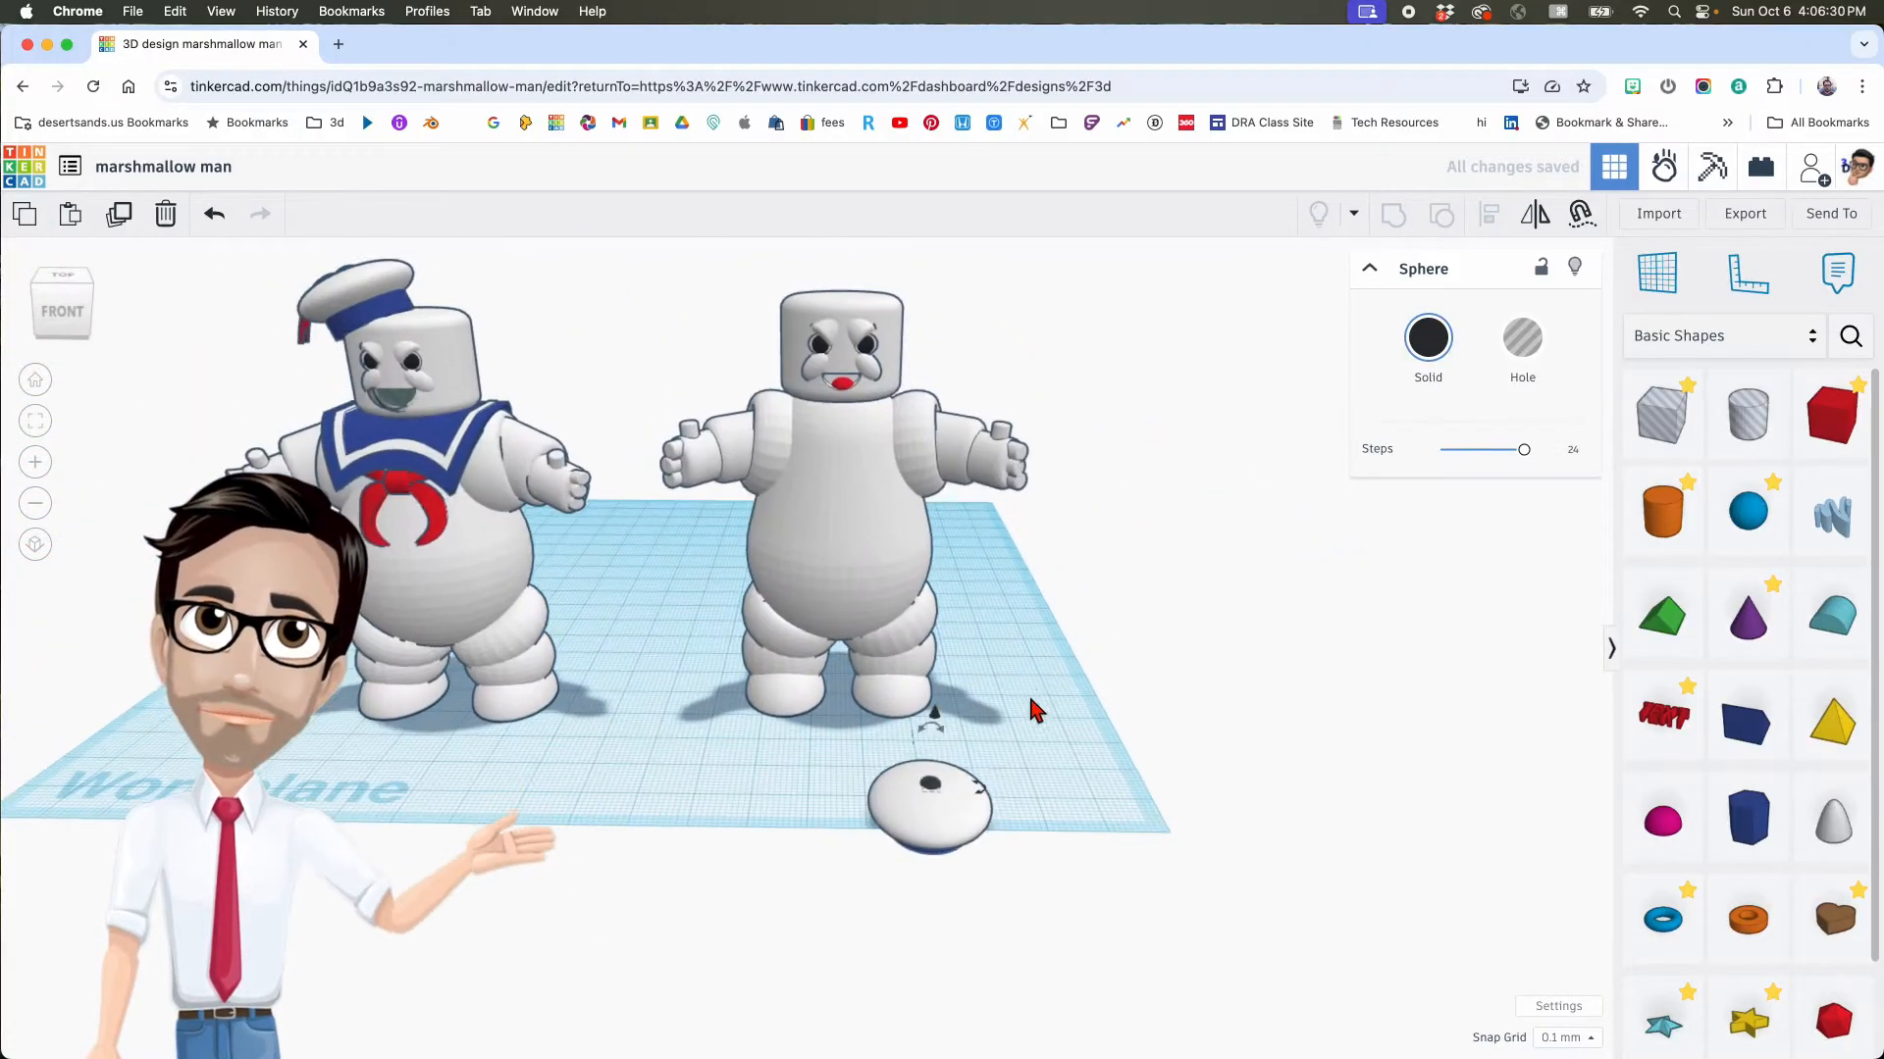
pyautogui.moveTo(1175, 680); pyautogui.dragTo(1088, 555, button='middle')
pyautogui.click(969, 599)
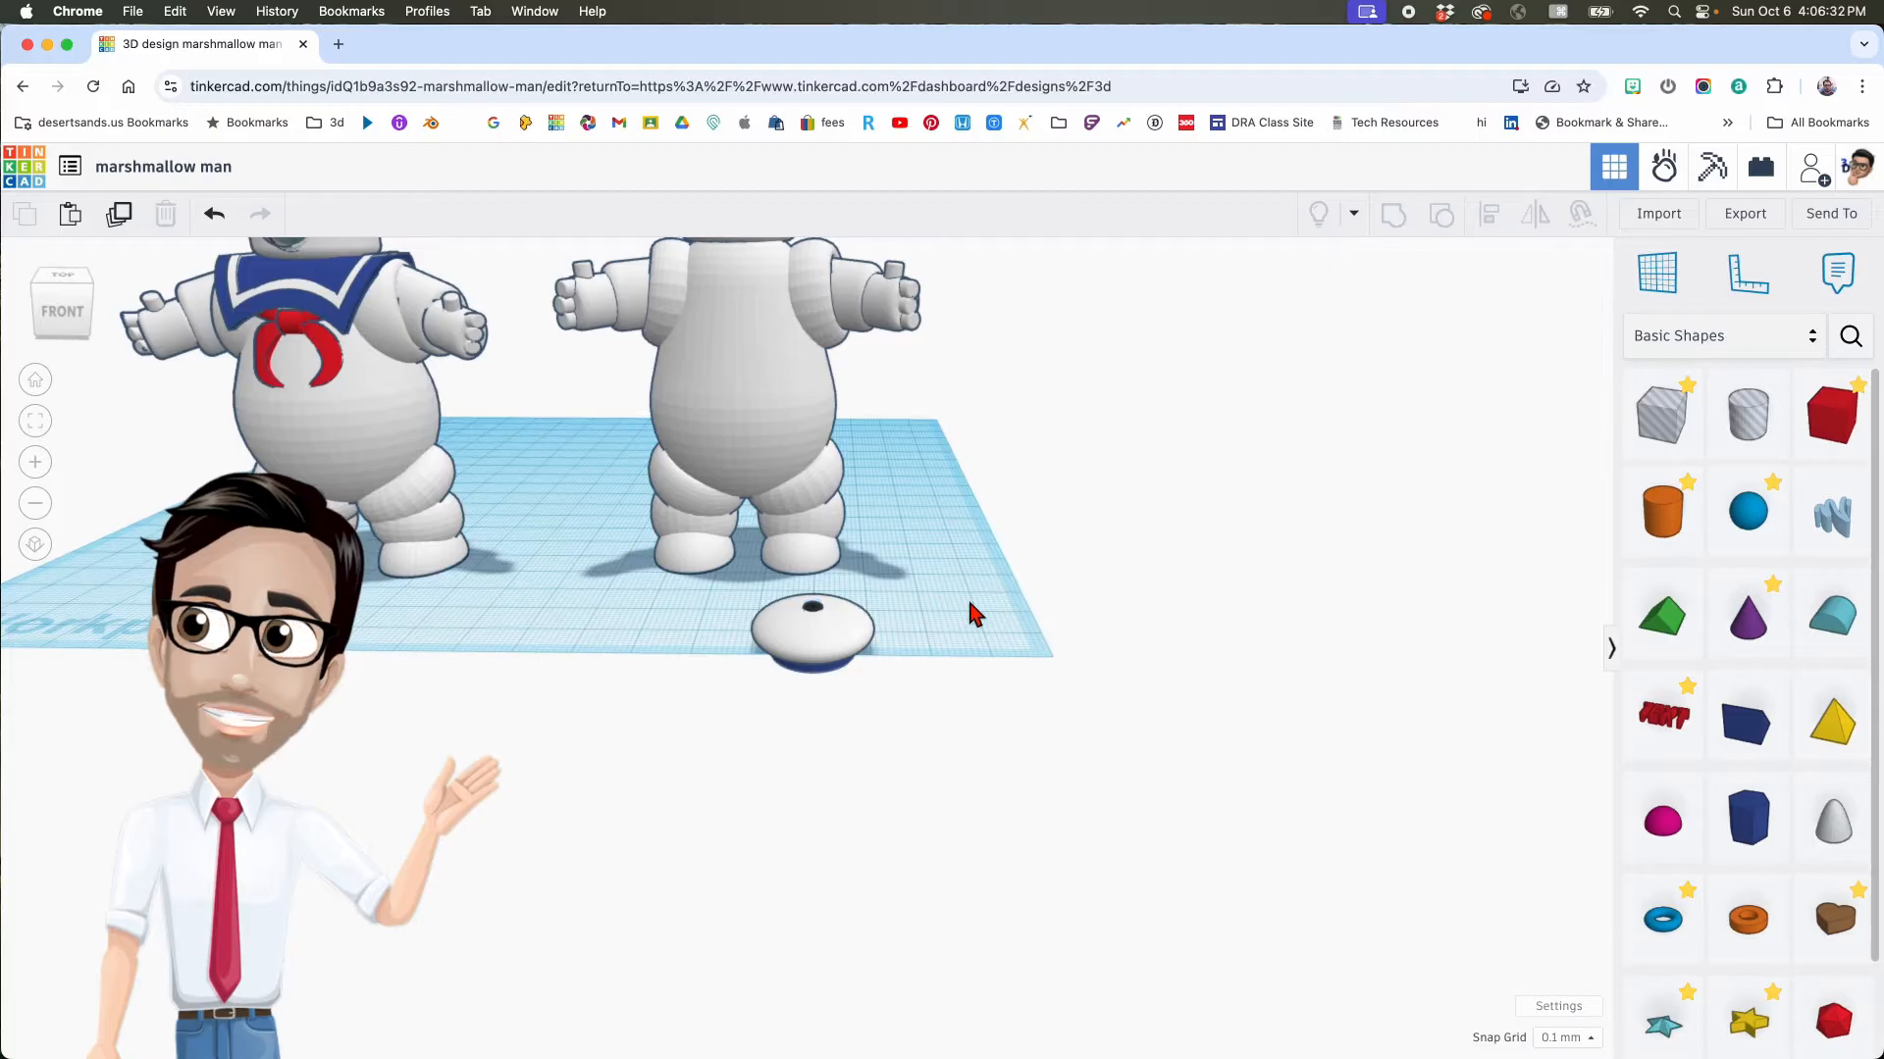
pyautogui.moveTo(969, 599); pyautogui.dragTo(1019, 579, button='middle')
pyautogui.moveTo(1018, 580); pyautogui.dragTo(1025, 571, button='right')
pyautogui.scroll(5, 1026, 580)
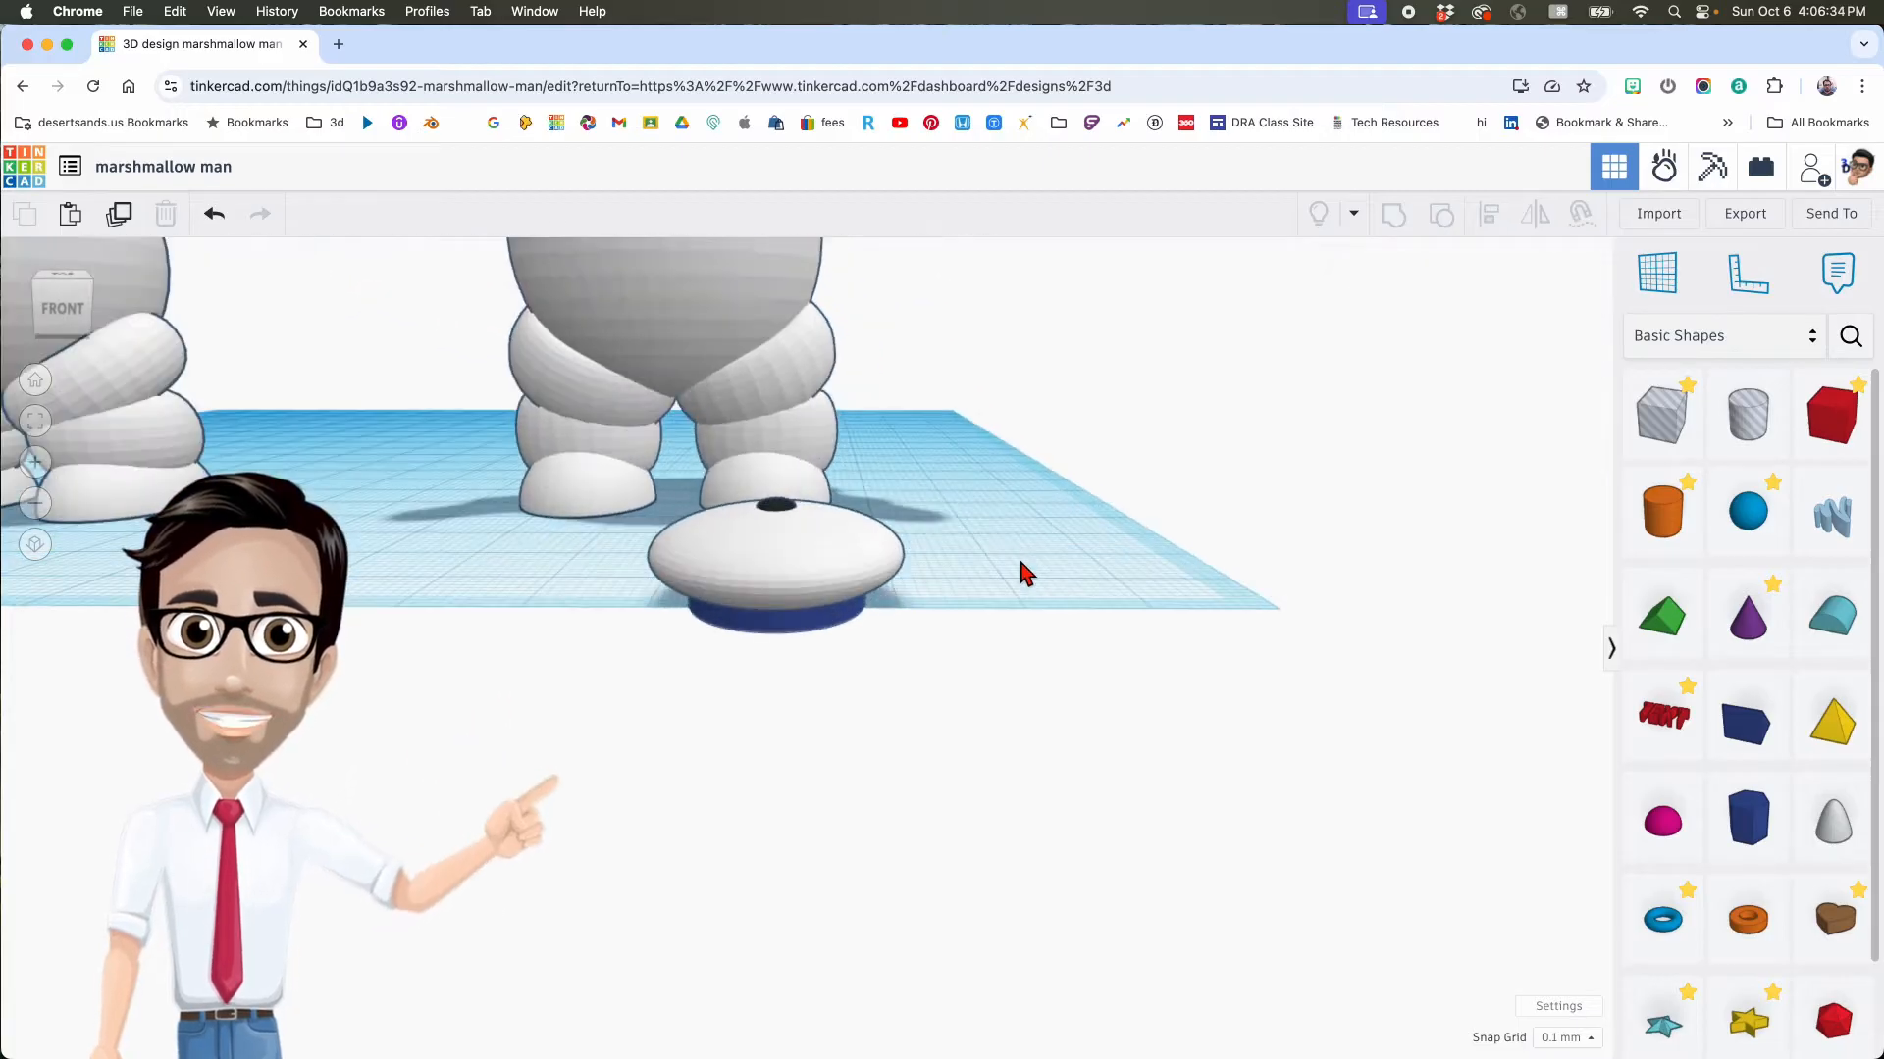
pyautogui.scroll(-2, 1101, 562)
pyautogui.moveTo(1136, 586); pyautogui.dragTo(1106, 572, button='right')
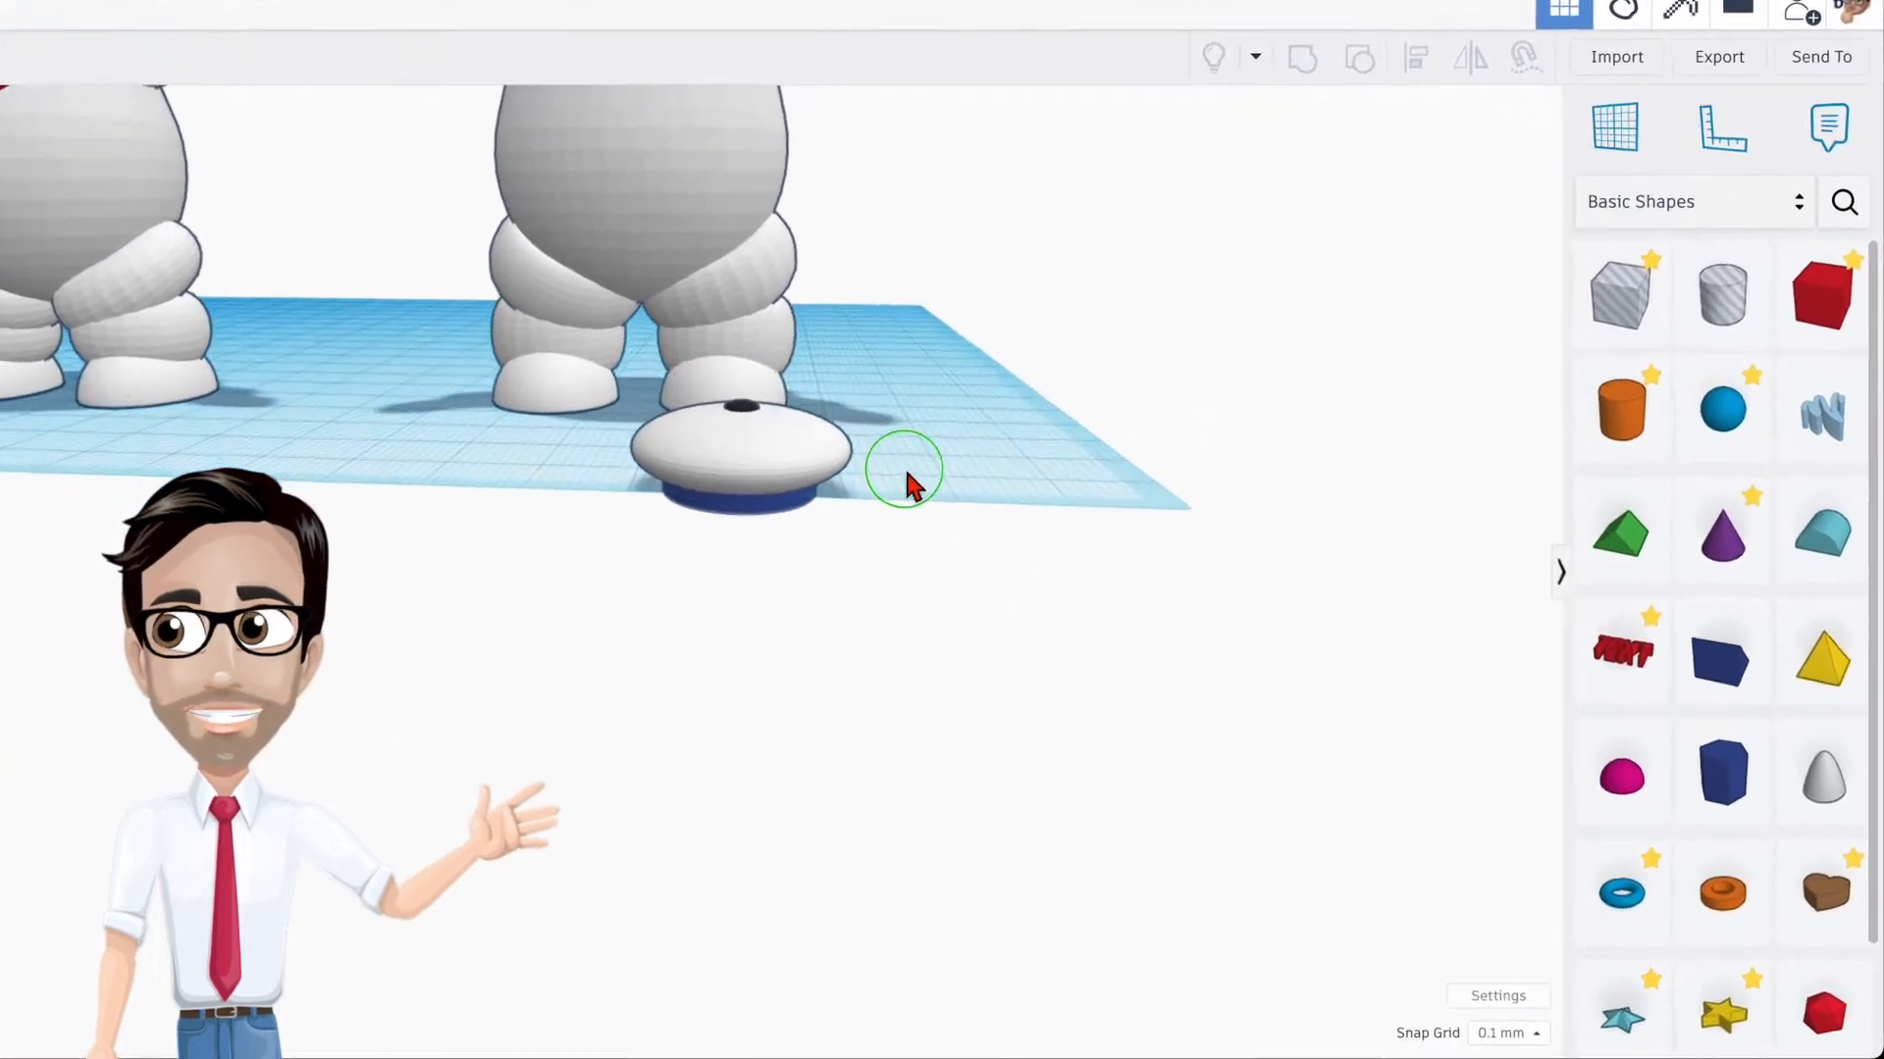
# Step: Place a red box beside the hat and raise the three hat shapes together 16 mm above the workplane
pyautogui.moveTo(1815, 221); pyautogui.dragTo(391, 467)
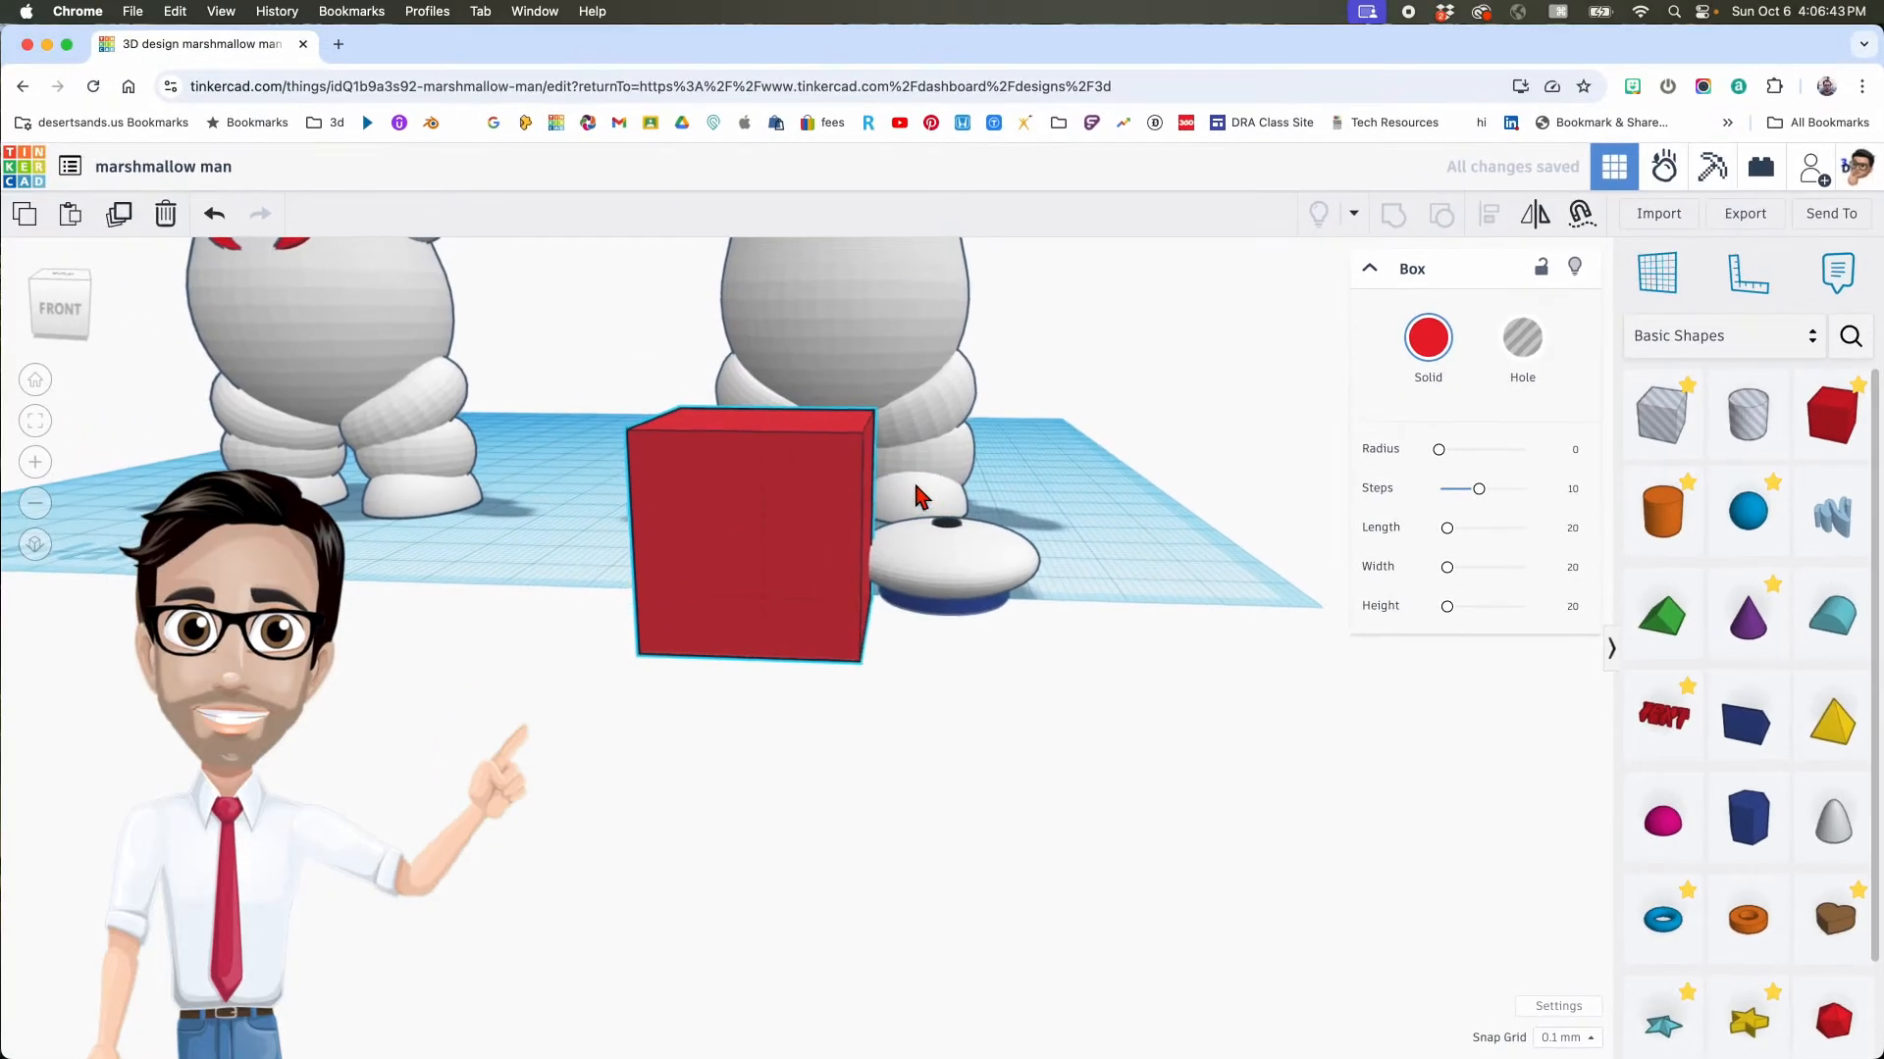
pyautogui.moveTo(1056, 544); pyautogui.dragTo(1055, 566, button='right')
pyautogui.moveTo(1055, 566); pyautogui.dragTo(965, 685)
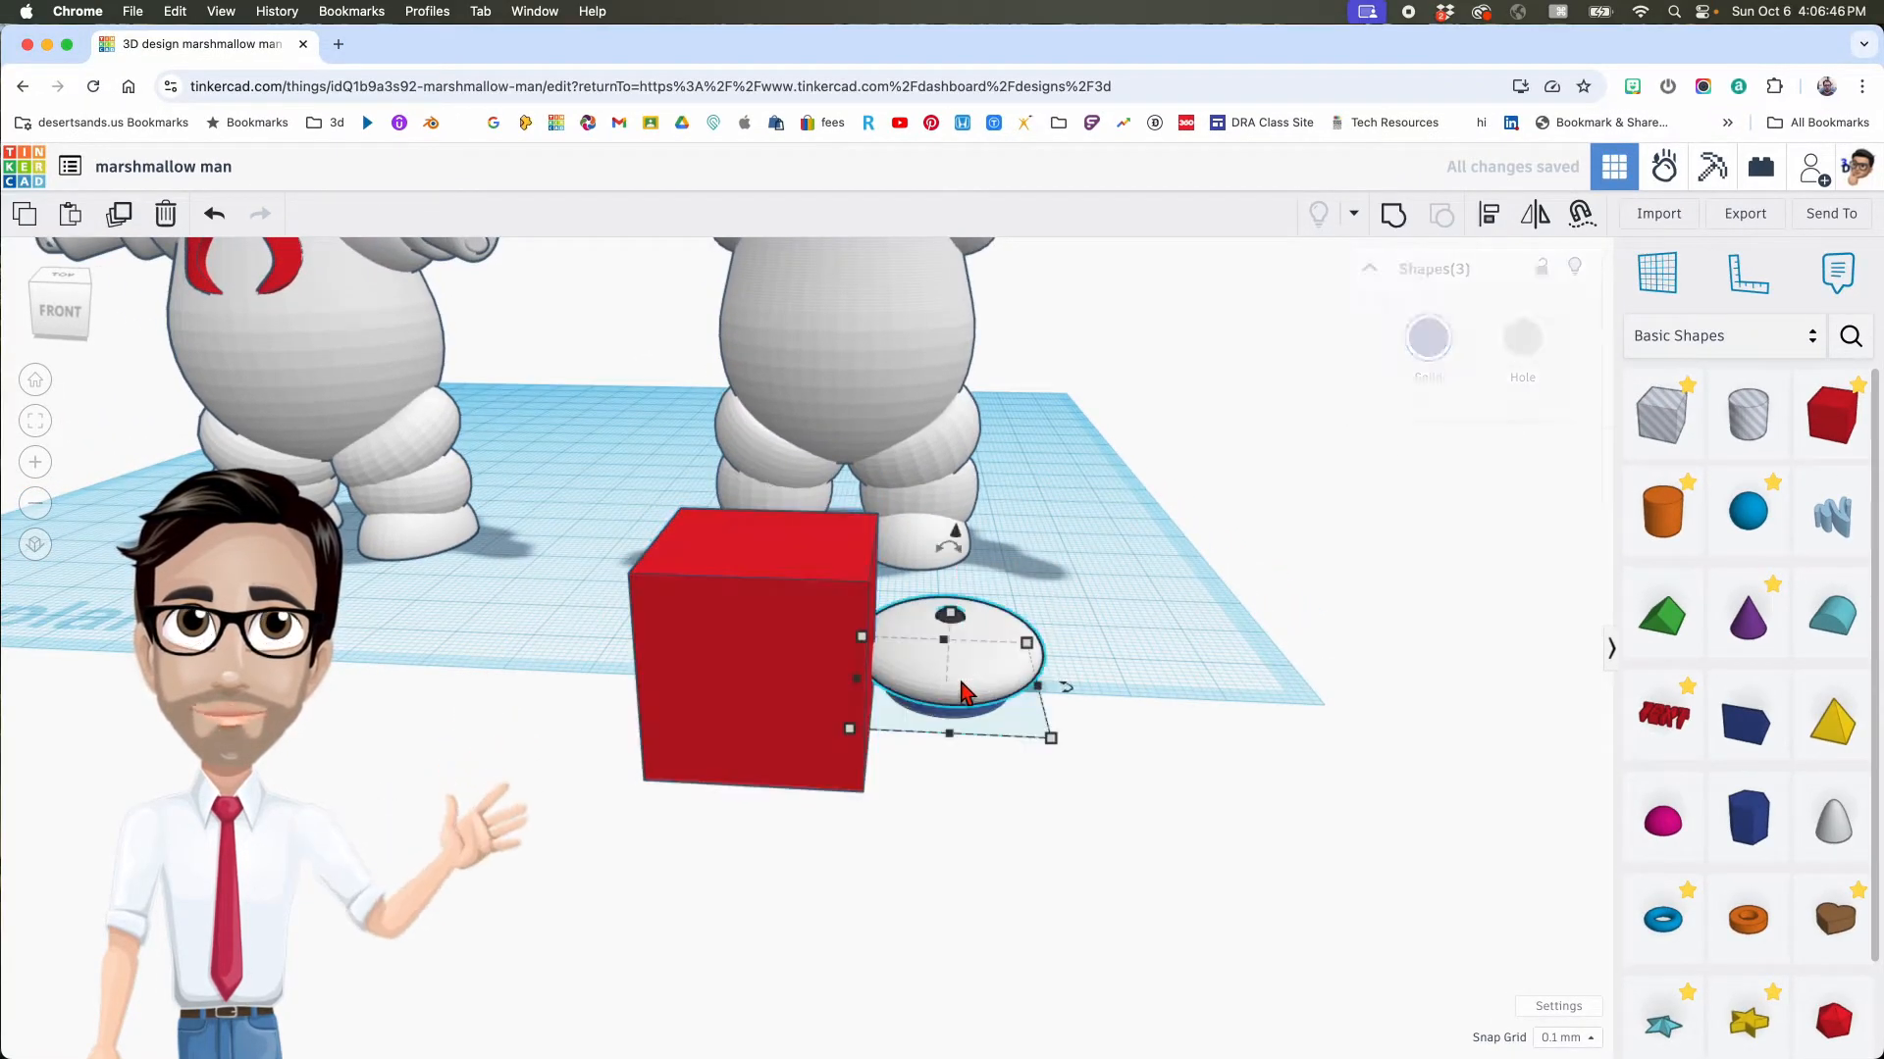
pyautogui.moveTo(957, 540); pyautogui.dragTo(925, 370)
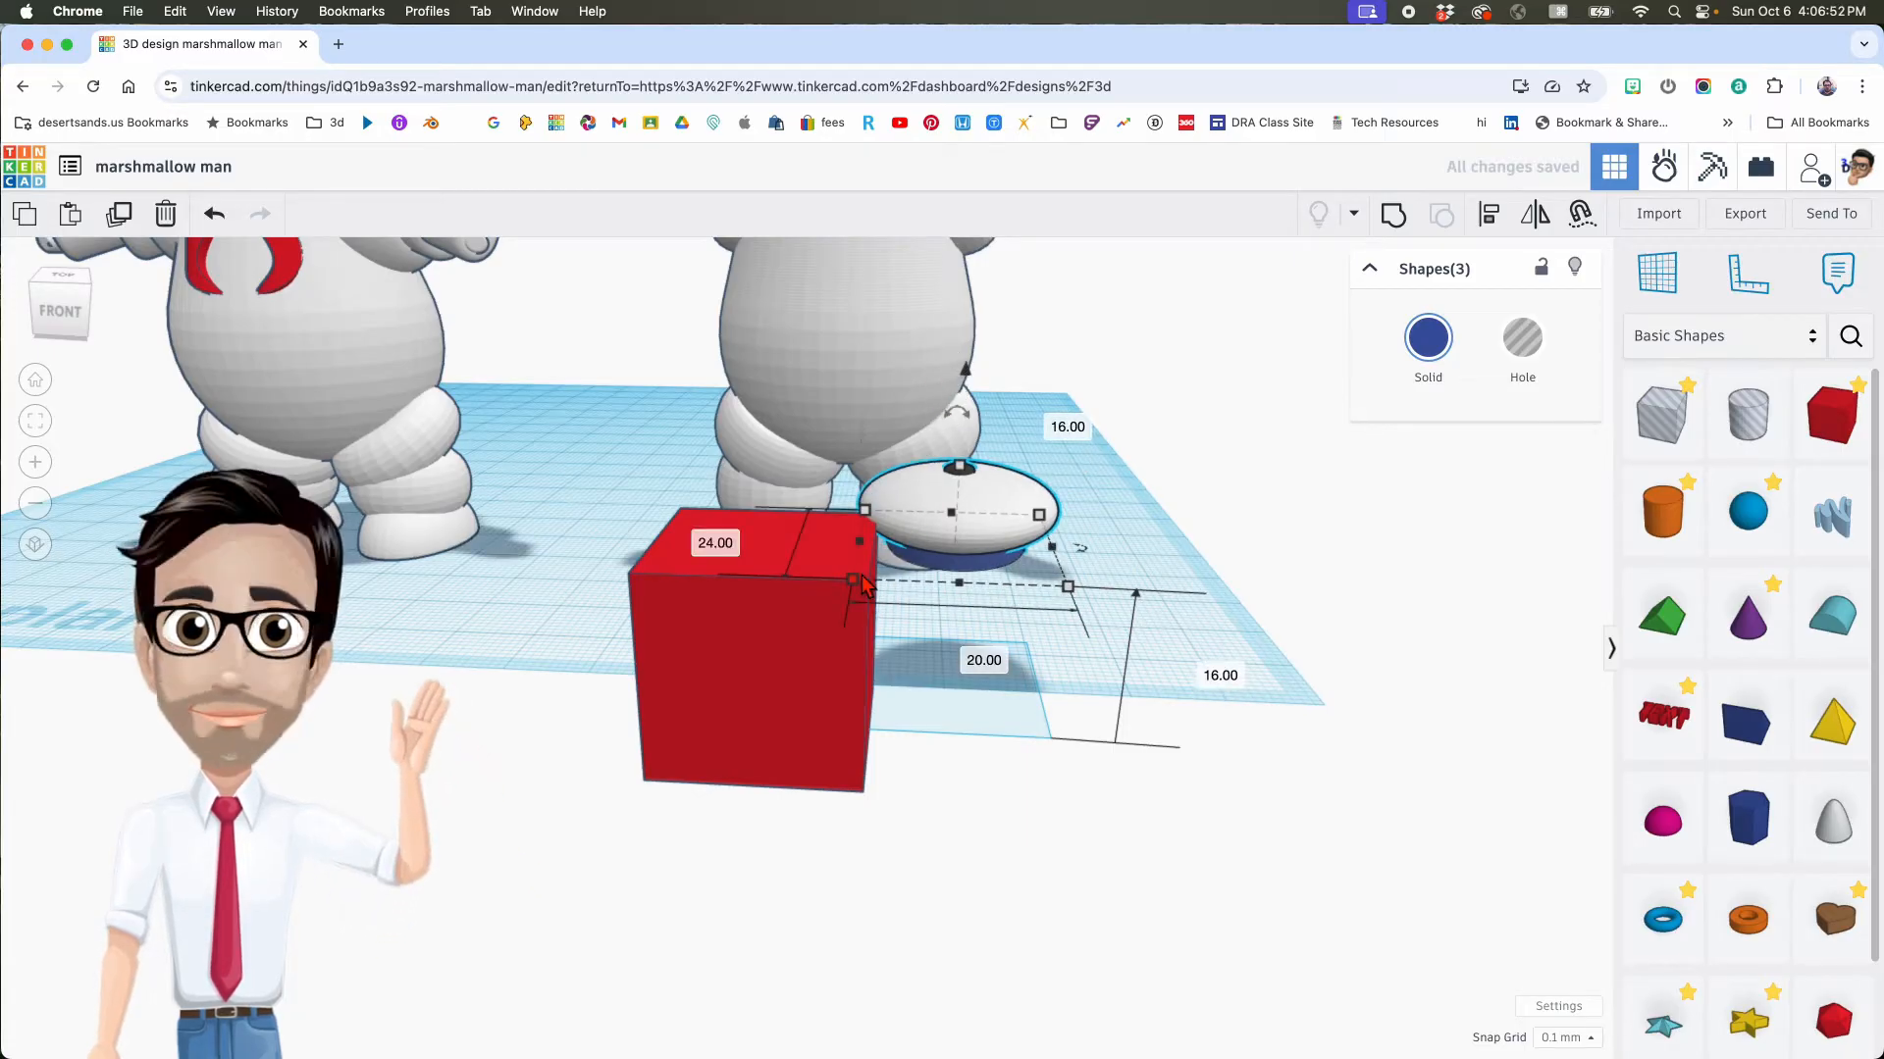
# Step: Make the red box transparent and move it closer to the hat, raised above the workplane
pyautogui.moveTo(789, 640); pyautogui.dragTo(835, 587)
pyautogui.press('t')
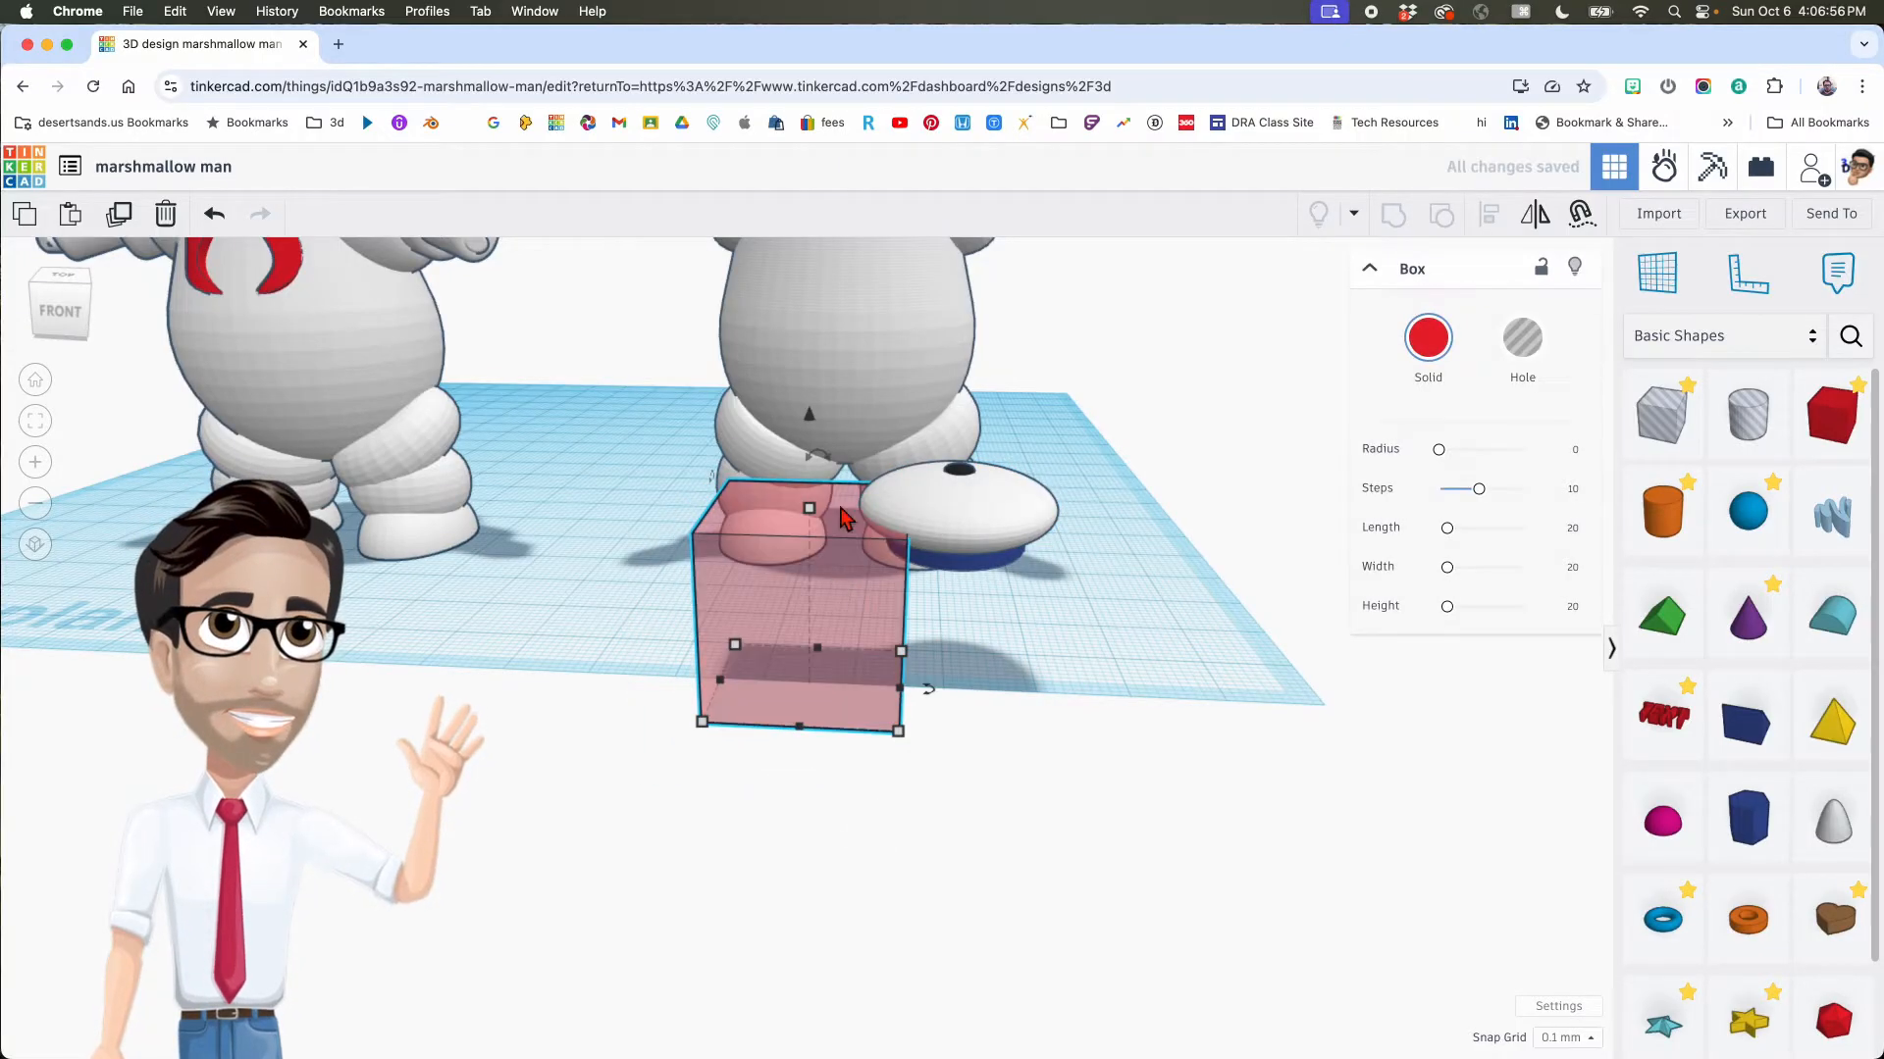
pyautogui.moveTo(812, 426); pyautogui.dragTo(820, 371)
pyautogui.moveTo(927, 526); pyautogui.dragTo(931, 519, button='right')
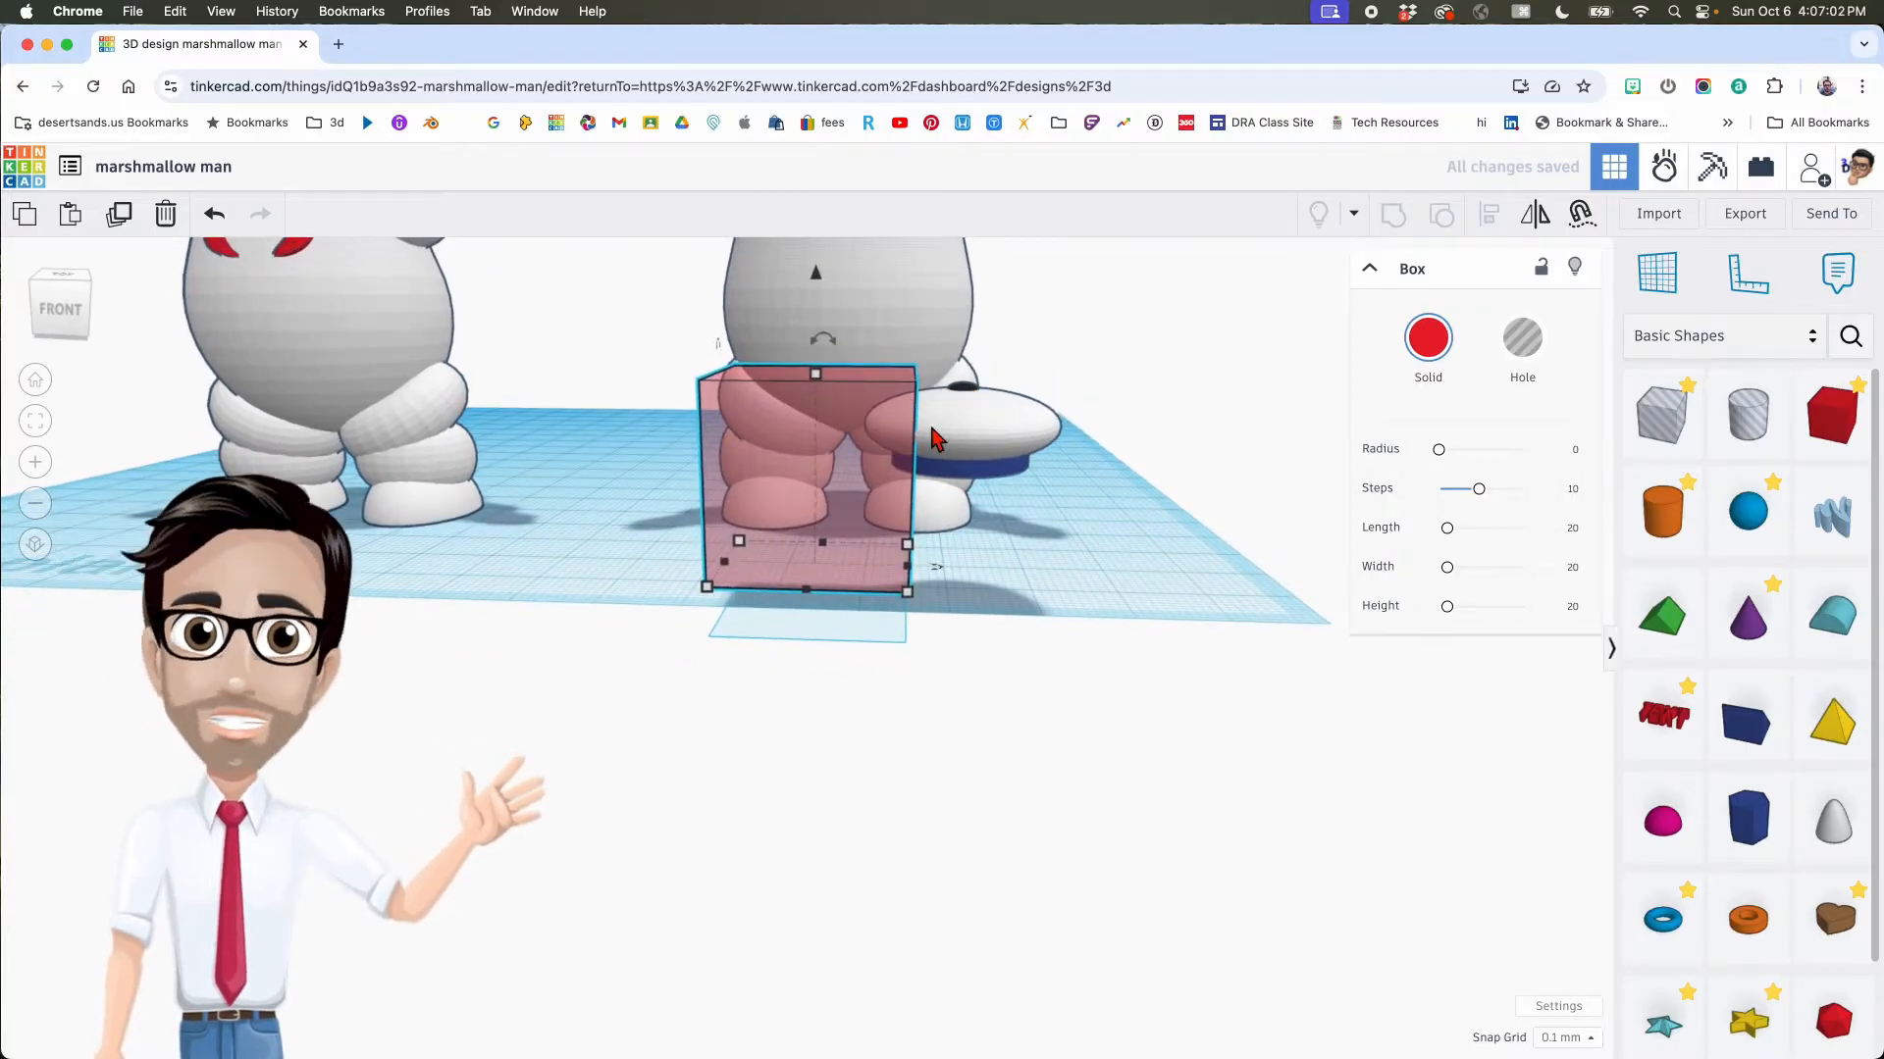
# Step: Nudge the transparent red box sideways until its edge lines up with the hat's black button
pyautogui.press('Right')
pyautogui.press('Right')
pyautogui.press('Right')
pyautogui.press('Right')
pyautogui.press('Right')
pyautogui.press('Right')
pyautogui.press('Right')
pyautogui.press('Right')
pyautogui.press('Right')
pyautogui.press('Right')
pyautogui.press('Right')
pyautogui.press('Right')
pyautogui.press('Right')
pyautogui.press('Right')
pyautogui.press('Right')
pyautogui.press('Right')
pyautogui.press('Right')
pyautogui.press('Right')
pyautogui.press('Right')
pyautogui.press('Right')
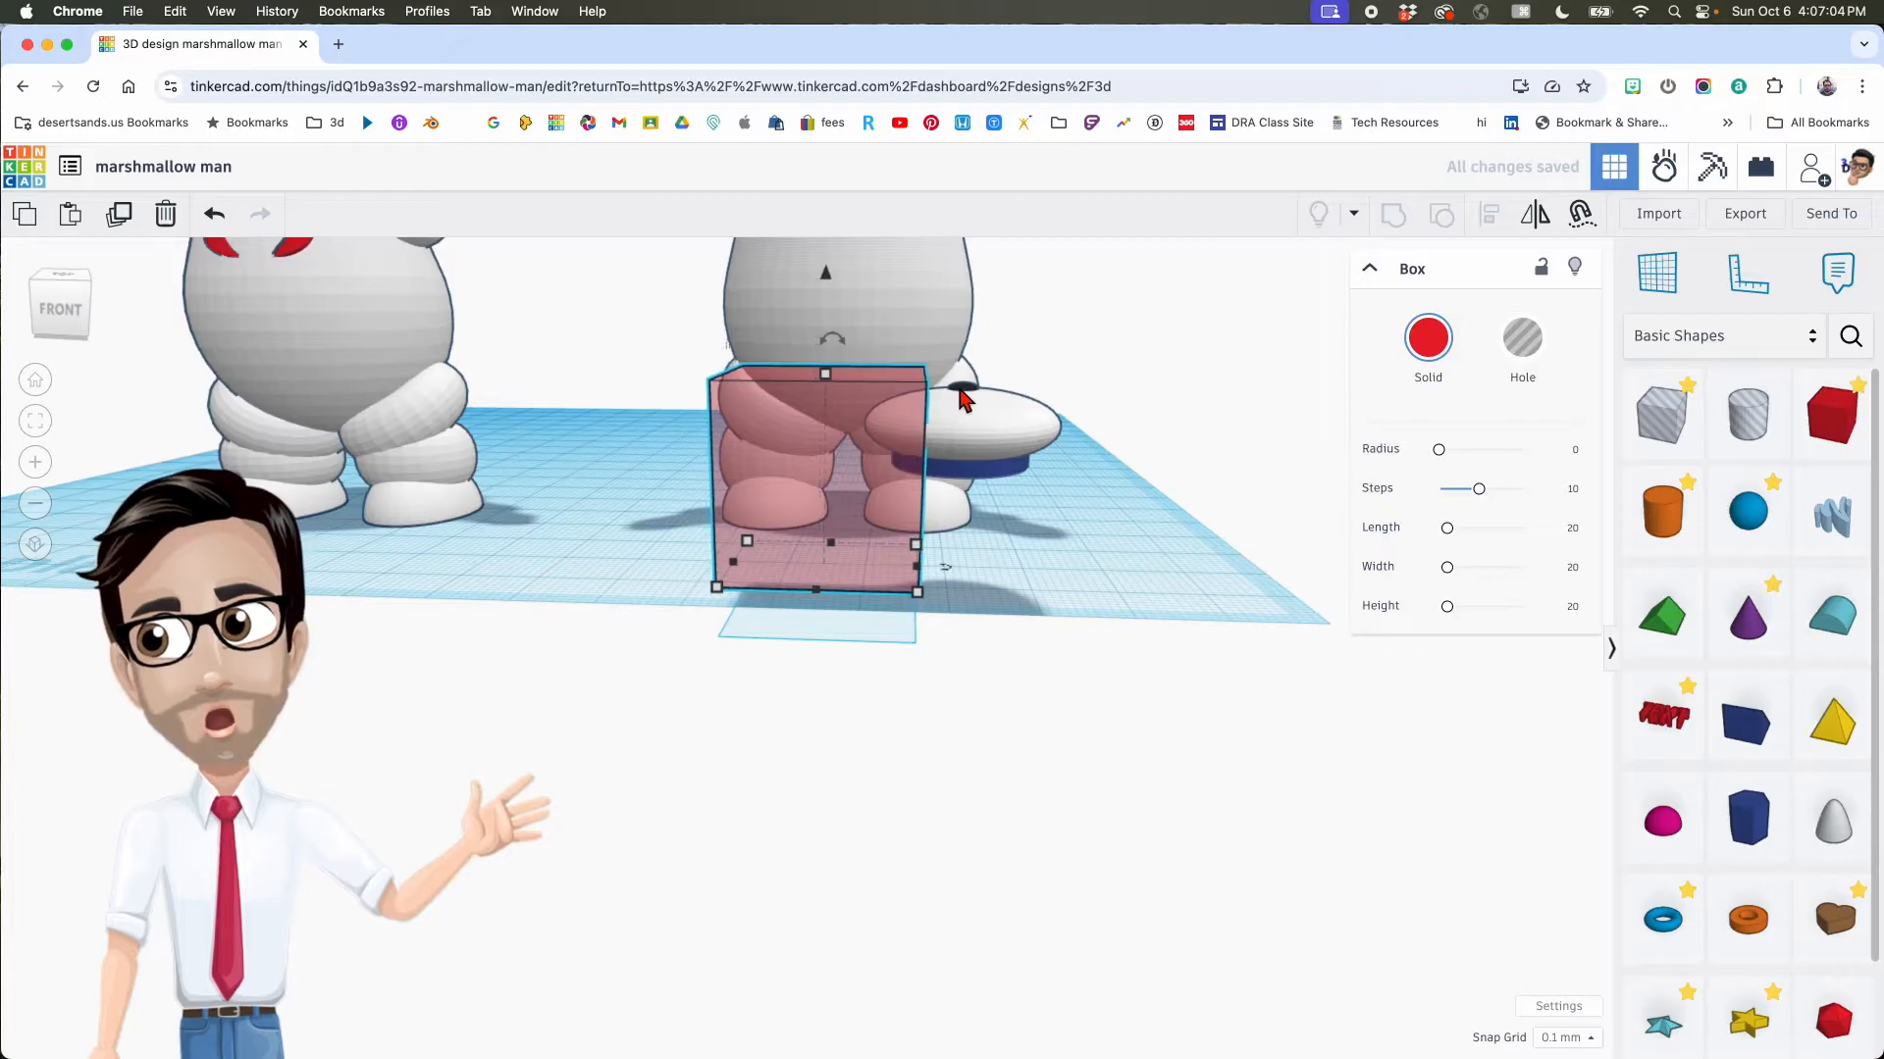
pyautogui.press('Right')
pyautogui.press('Right')
pyautogui.press('Right')
pyautogui.press('Right')
pyautogui.press('Right')
pyautogui.press('Right')
pyautogui.press('Right')
pyautogui.press('Right')
pyautogui.press('Right')
pyautogui.press('Right')
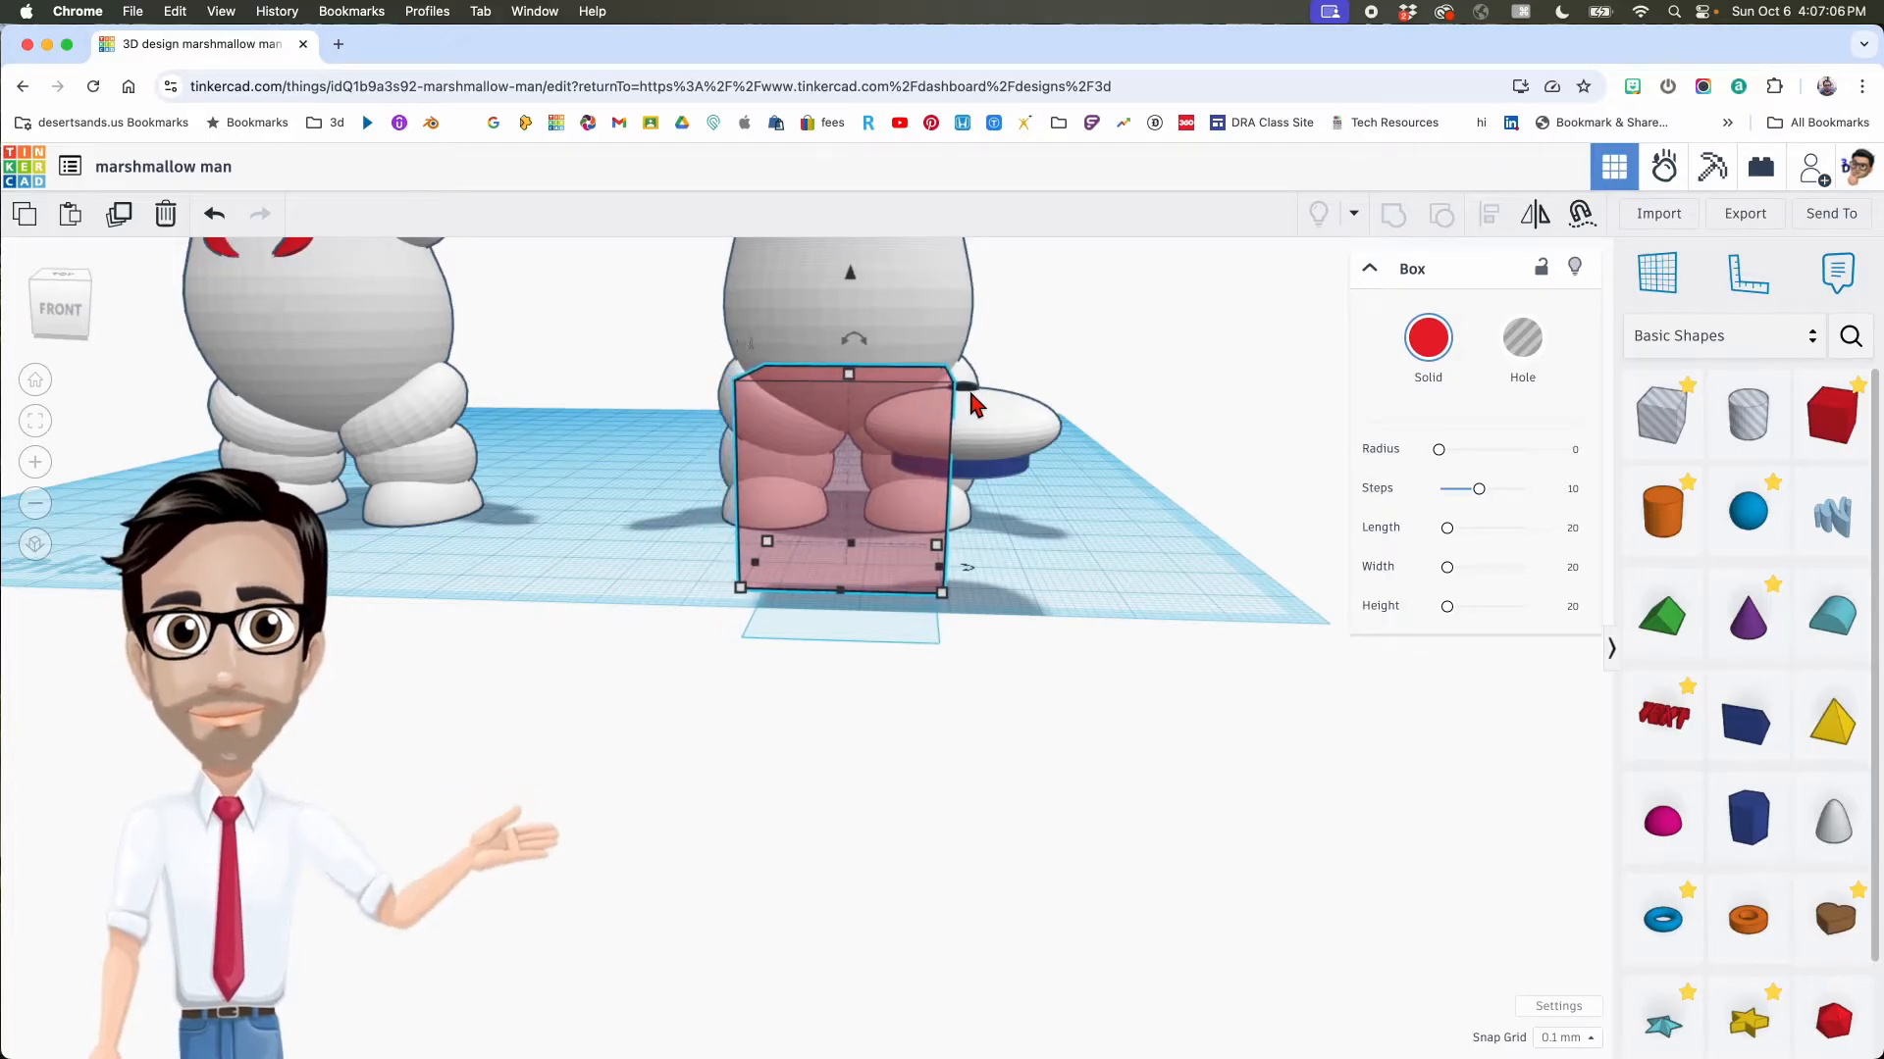
pyautogui.moveTo(967, 433); pyautogui.dragTo(1160, 584, button='right')
pyautogui.moveTo(1291, 628); pyautogui.dragTo(903, 415, button='right')
pyautogui.moveTo(1171, 607); pyautogui.dragTo(1043, 596, button='right')
pyautogui.moveTo(1043, 595); pyautogui.dragTo(1107, 568, button='middle')
pyautogui.click(1118, 567)
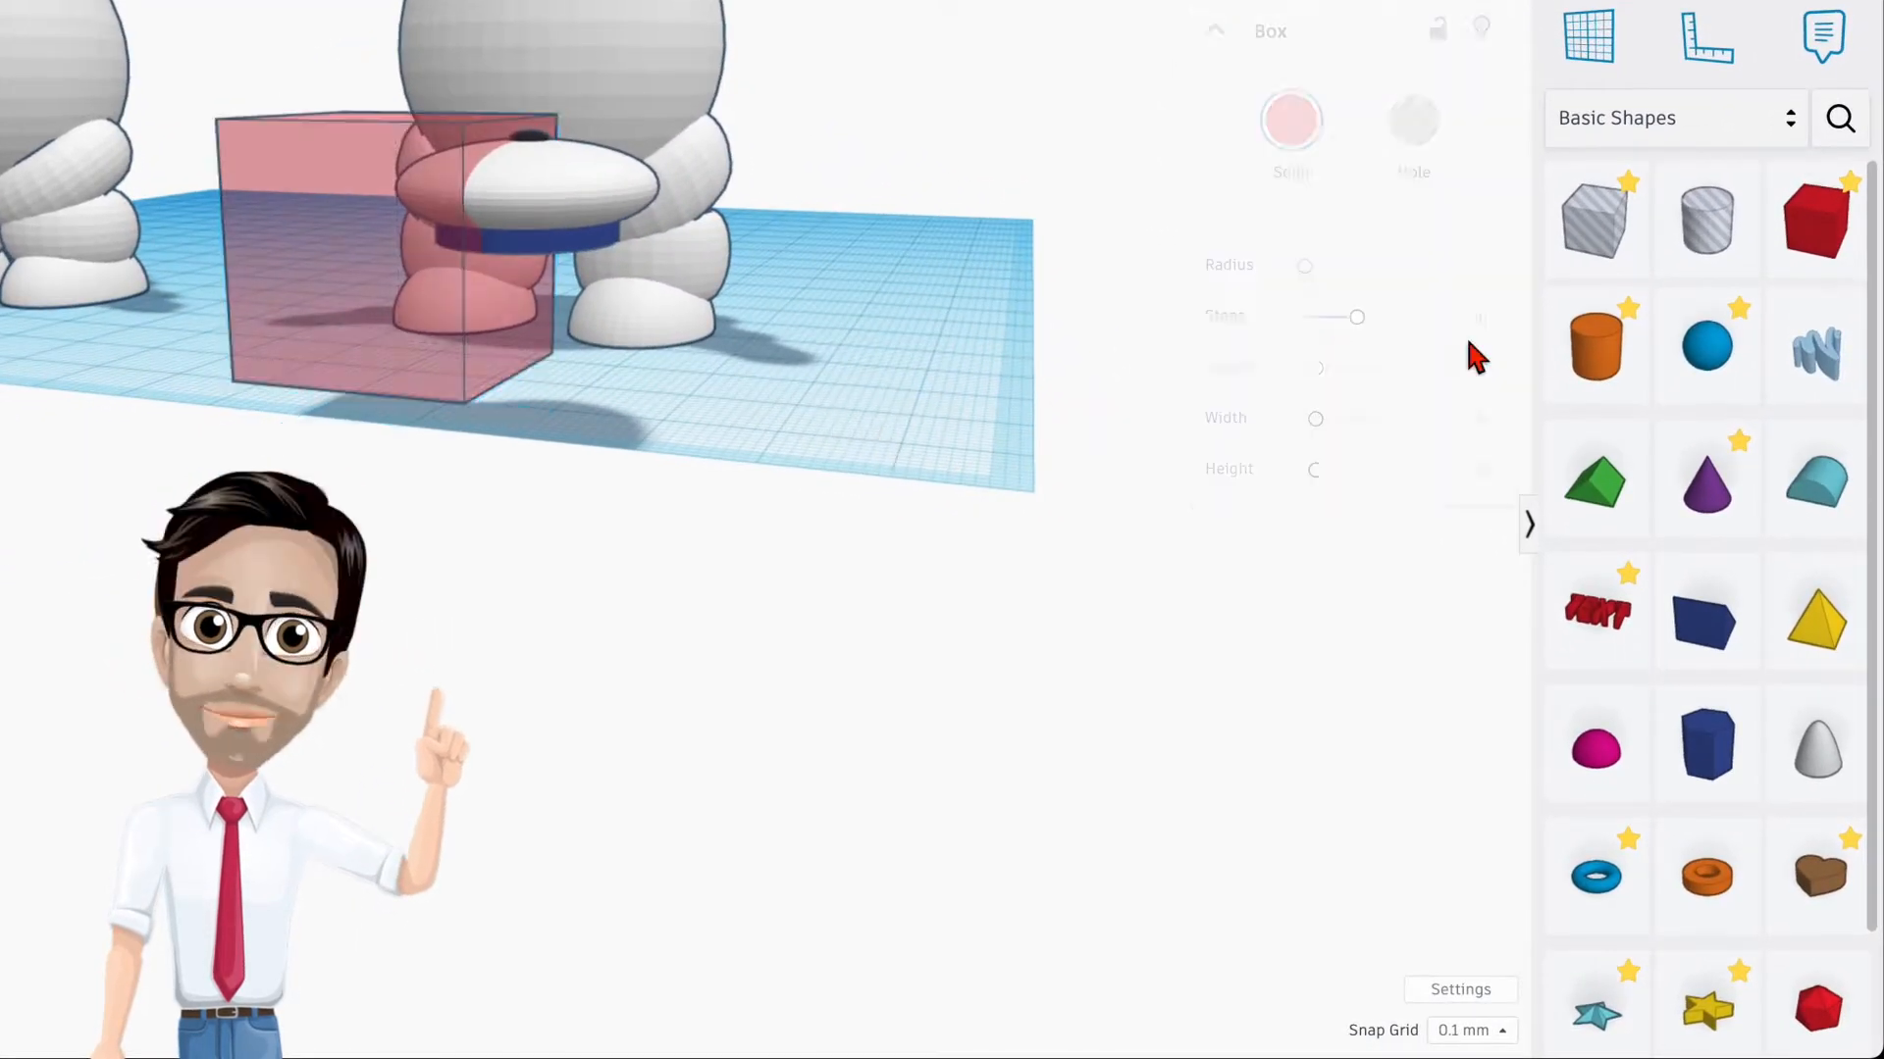
# Step: Add a cylinder hole with 64 sides beside the hat and rotate it onto its side
pyautogui.moveTo(1719, 270); pyautogui.dragTo(756, 475)
pyautogui.moveTo(873, 461); pyautogui.dragTo(1035, 363, button='right')
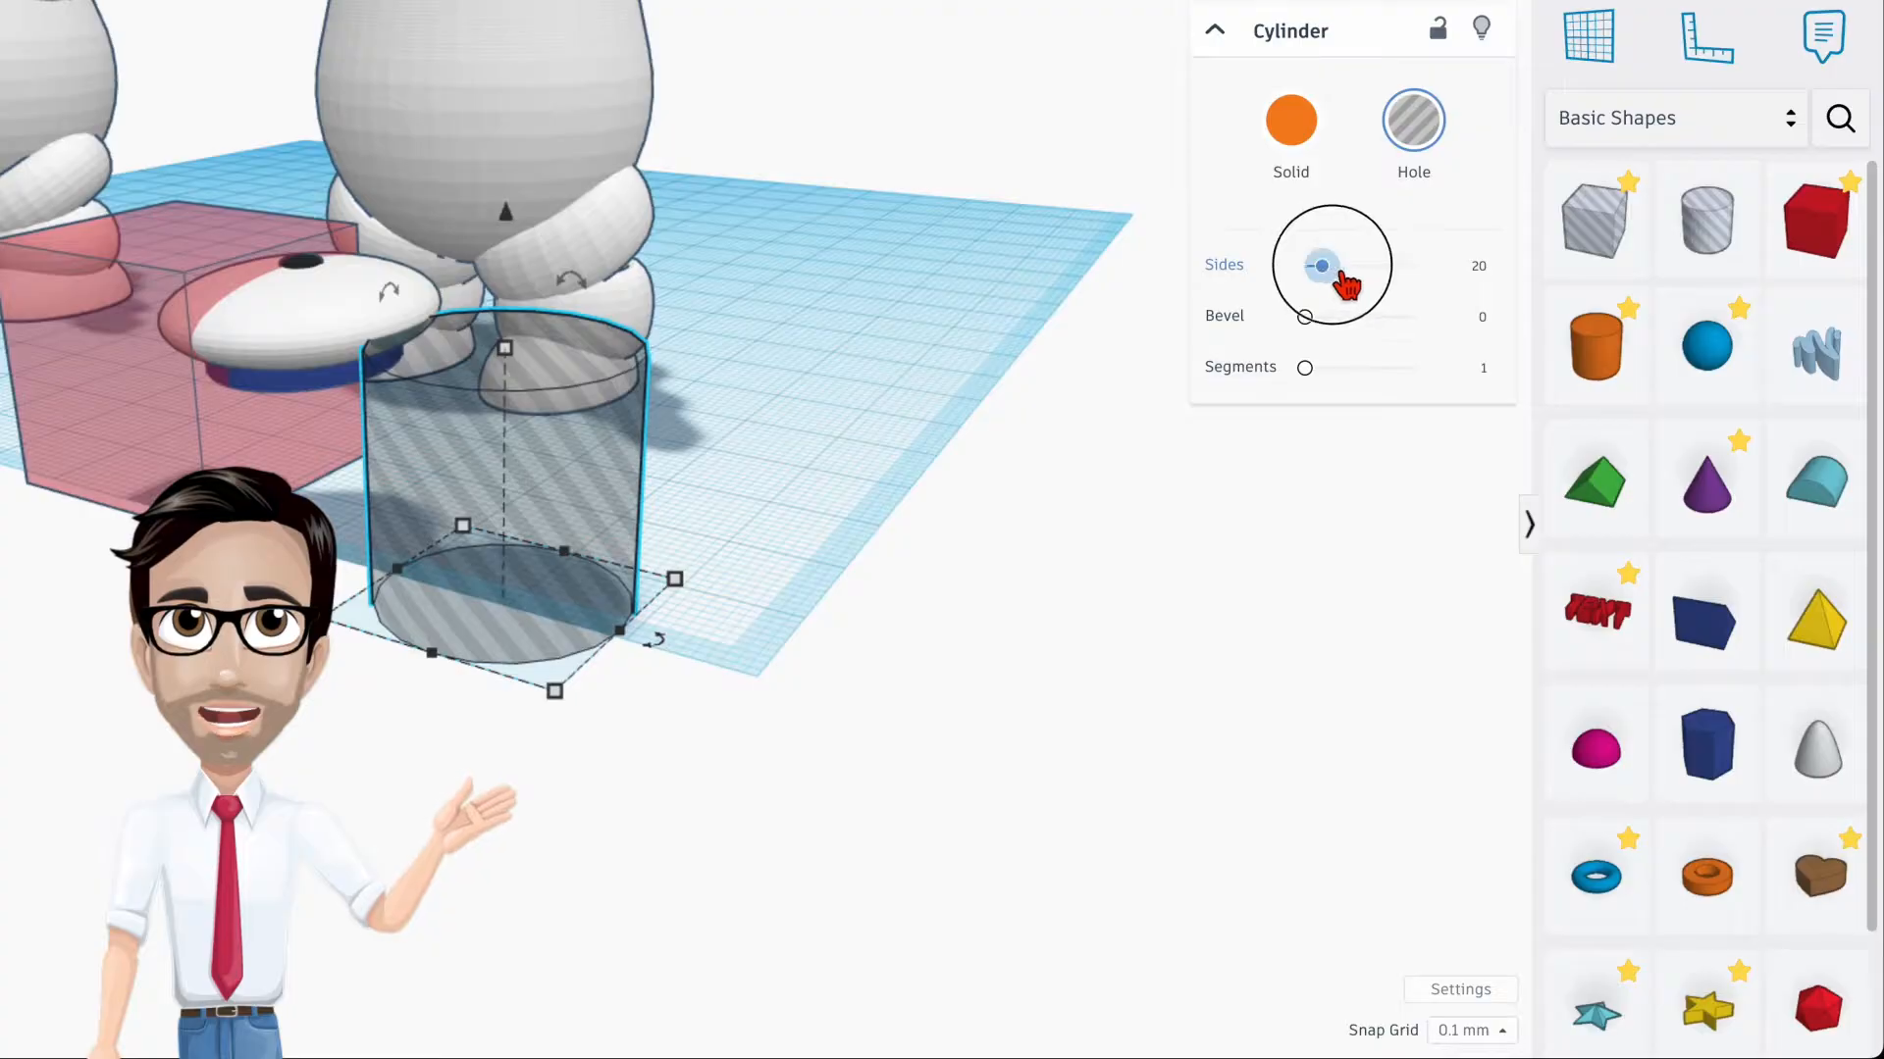
pyautogui.moveTo(1340, 275); pyautogui.dragTo(1427, 279)
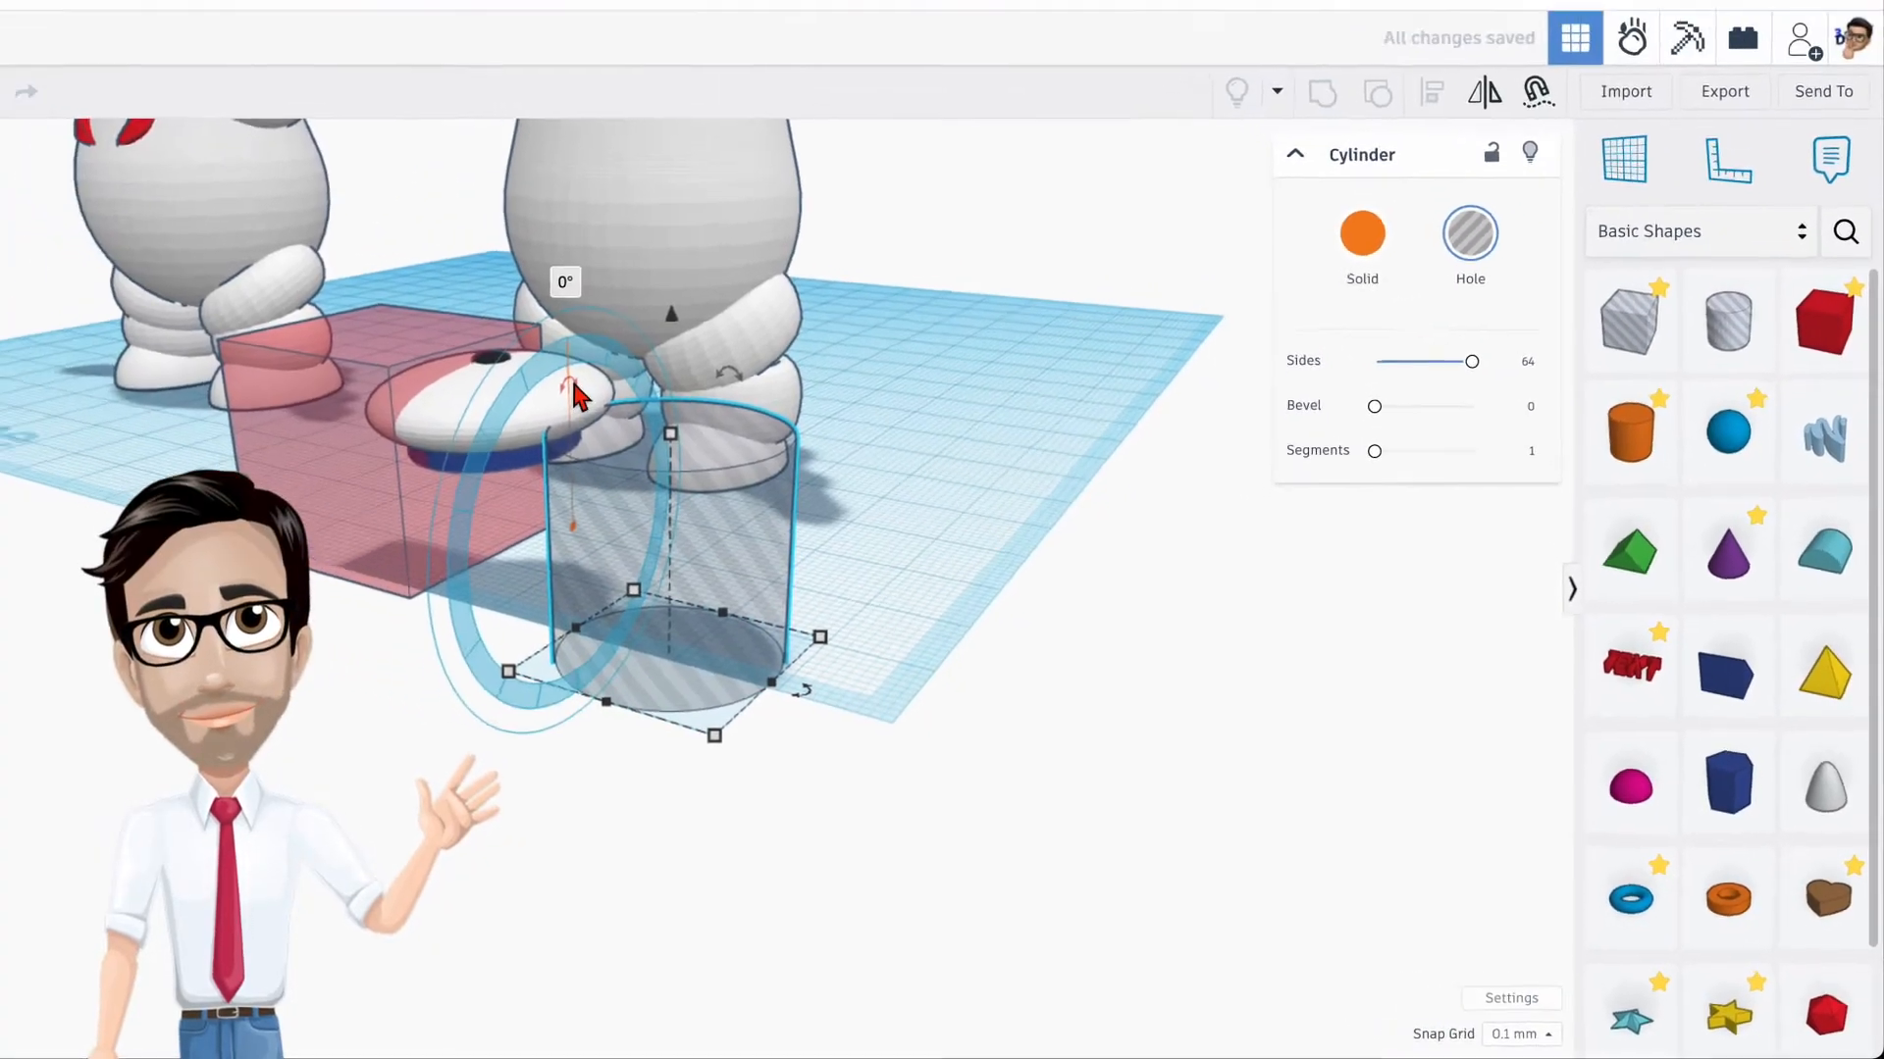
pyautogui.moveTo(390, 293); pyautogui.dragTo(339, 425)
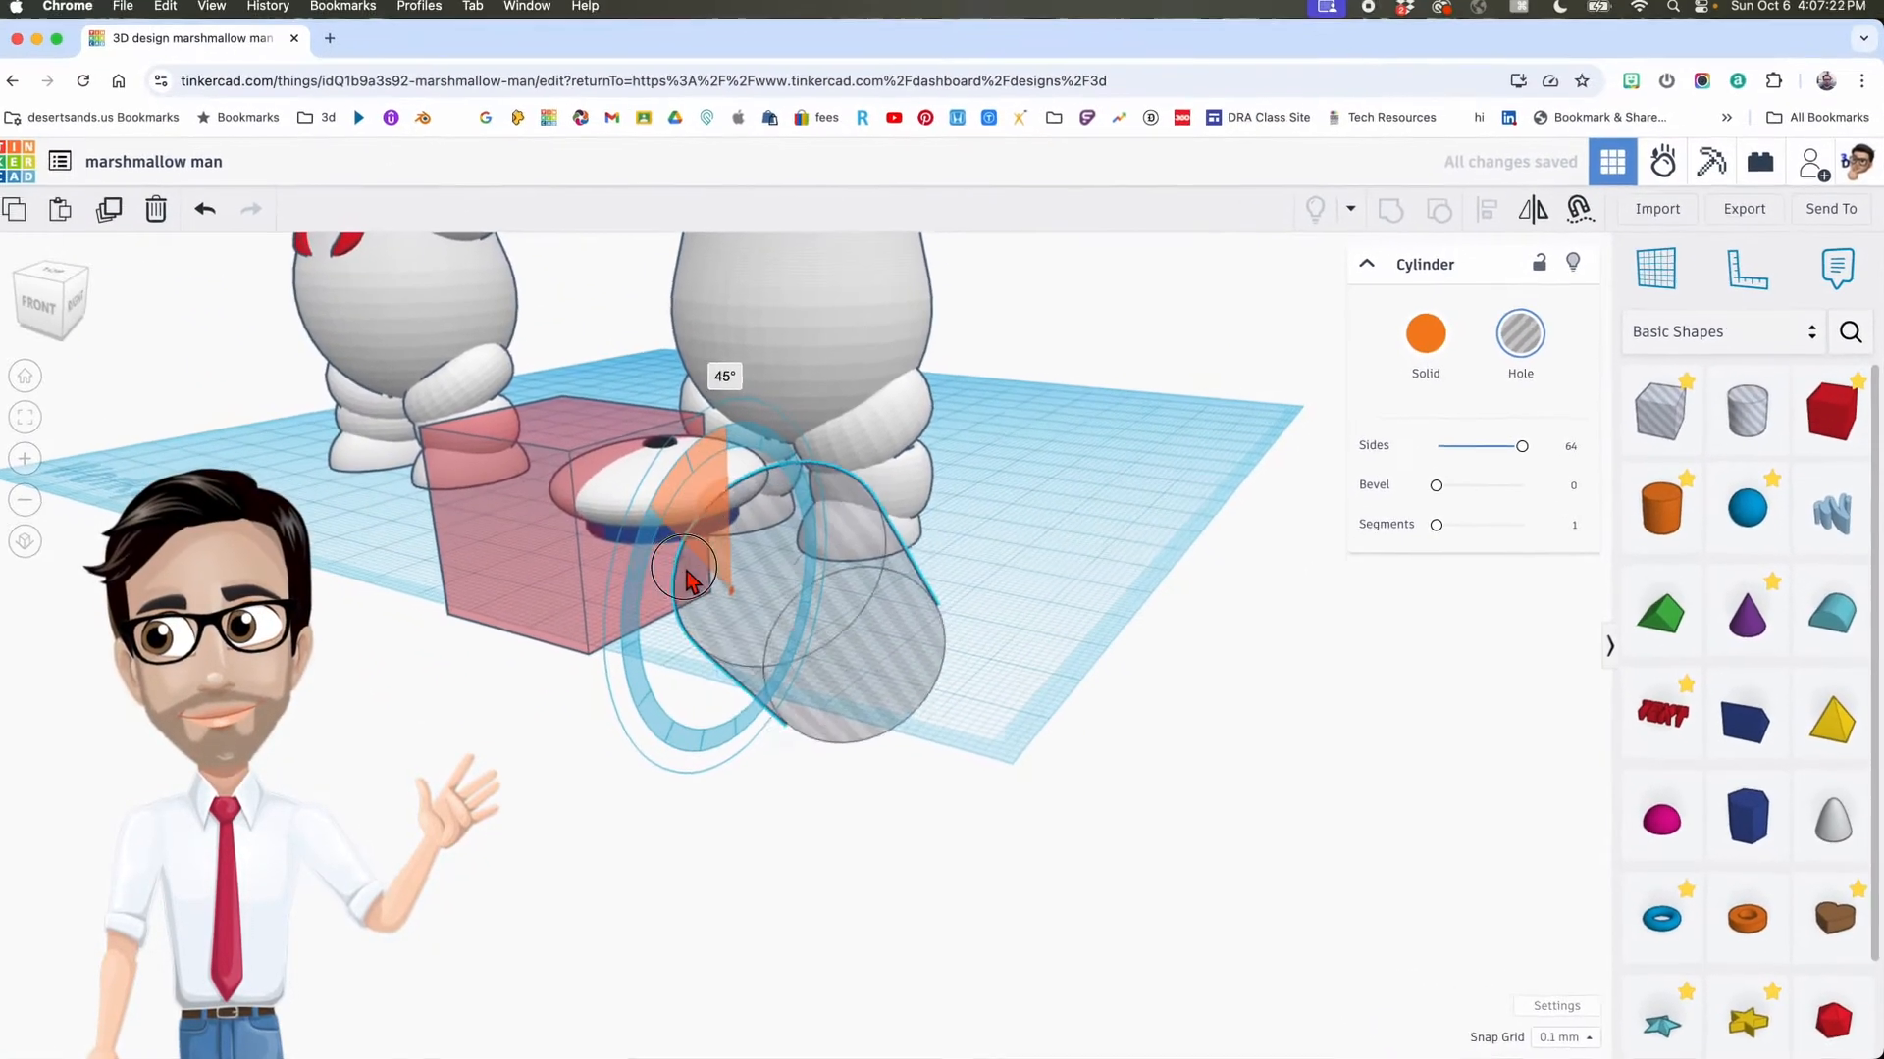
pyautogui.moveTo(686, 572); pyautogui.dragTo(676, 620)
# Step: Move the cylinder hole beneath the hat so it overlaps the red box
pyautogui.moveTo(770, 626); pyautogui.dragTo(1028, 615, button='right')
pyautogui.moveTo(1272, 605); pyautogui.dragTo(1091, 578)
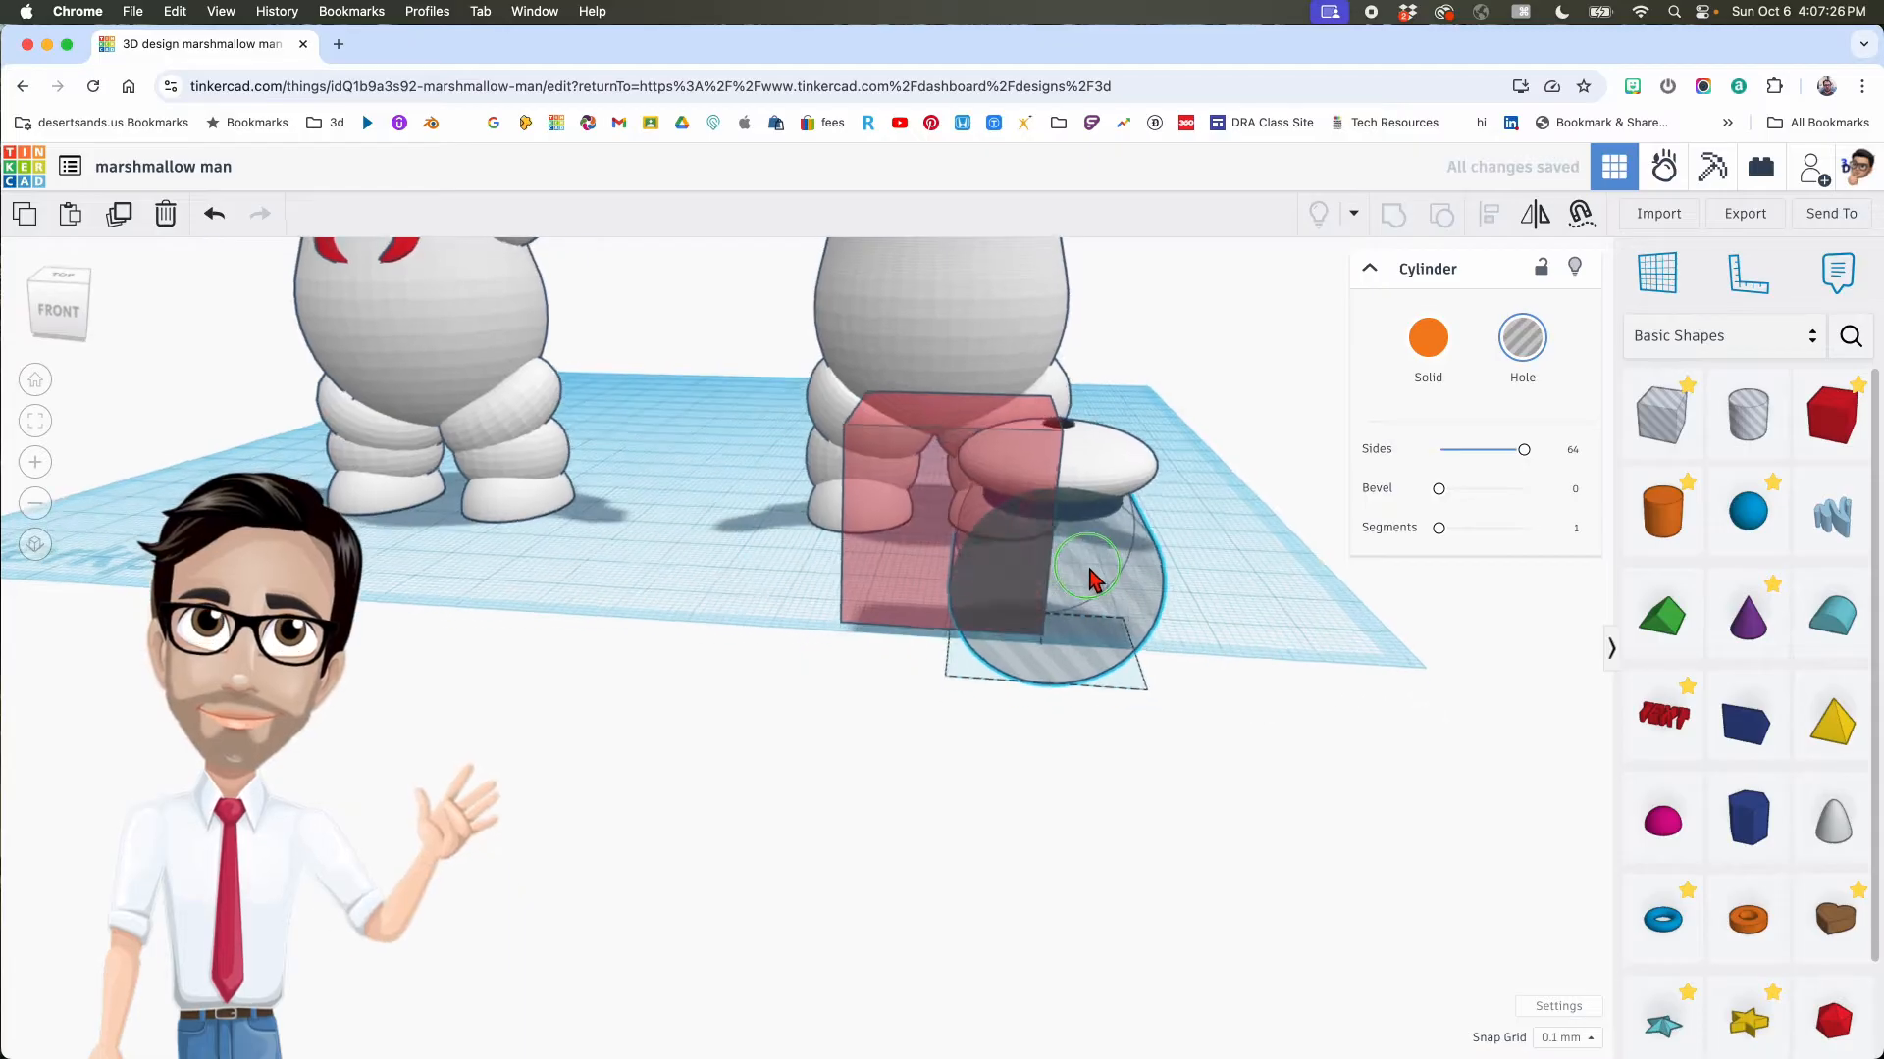
pyautogui.moveTo(1090, 571); pyautogui.dragTo(1064, 495, button='right')
pyautogui.moveTo(1025, 522); pyautogui.dragTo(1025, 555, button='middle')
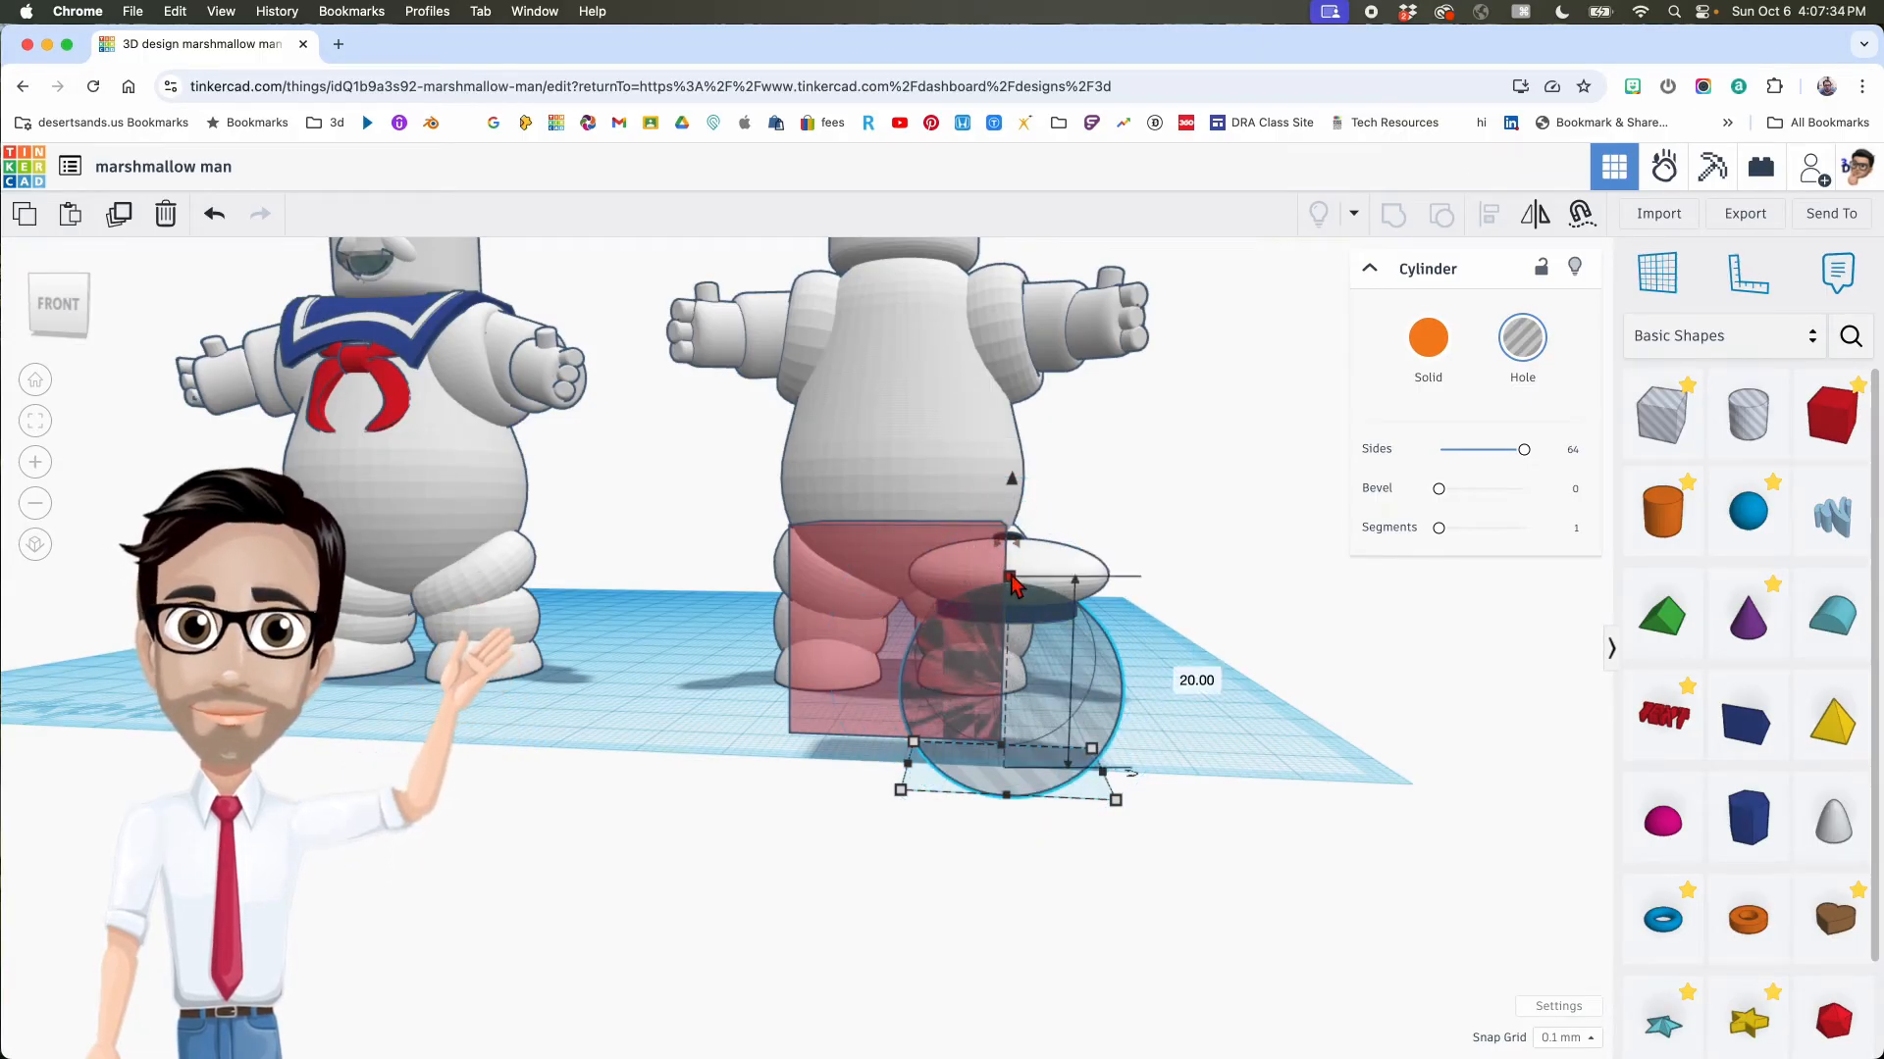
# Step: Stretch the cylinder hole to about 24 mm high and widen it to follow the curve of the hat
pyautogui.moveTo(1010, 578); pyautogui.dragTo(1010, 546)
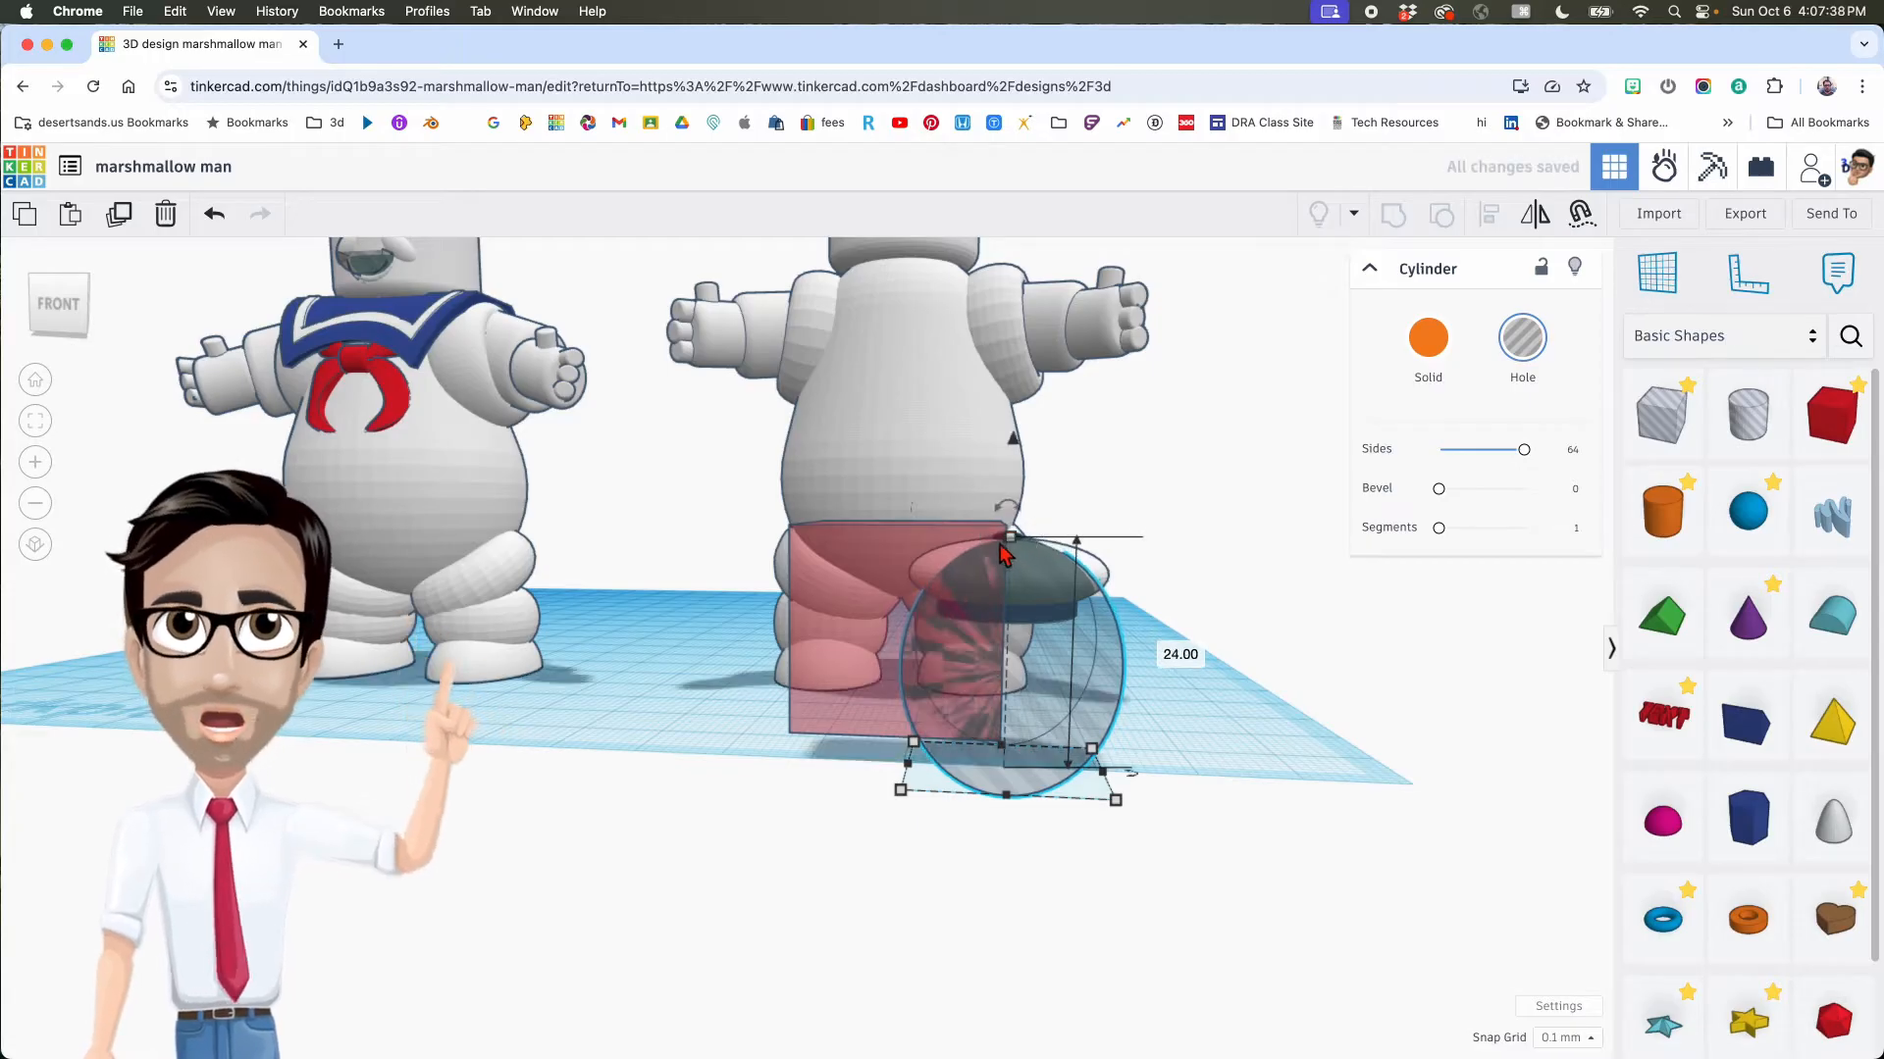
pyautogui.moveTo(904, 769); pyautogui.dragTo(869, 759)
pyautogui.scroll(10, 924, 574)
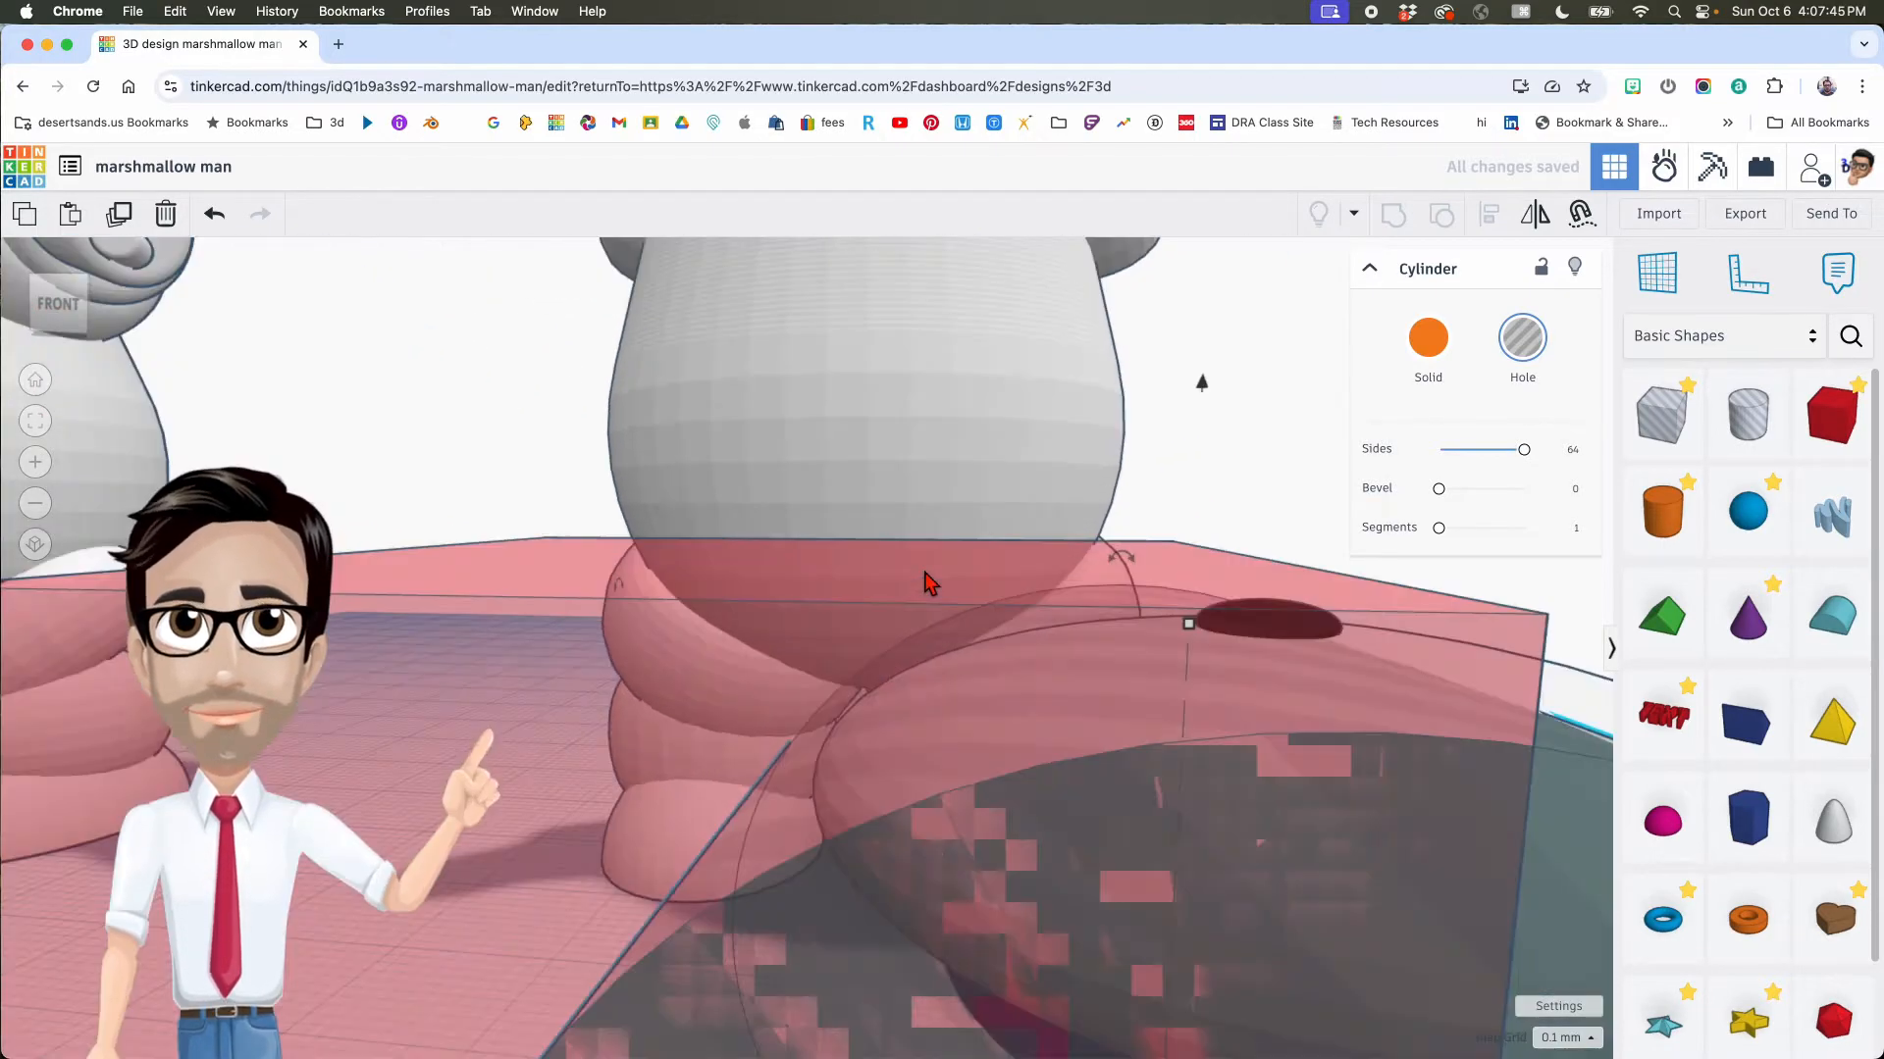
pyautogui.moveTo(927, 584); pyautogui.dragTo(1167, 610, button='right')
pyautogui.moveTo(870, 686); pyautogui.dragTo(1165, 729, button='right')
pyautogui.scroll(-3, 1087, 716)
pyautogui.moveTo(1265, 596); pyautogui.dragTo(1265, 601)
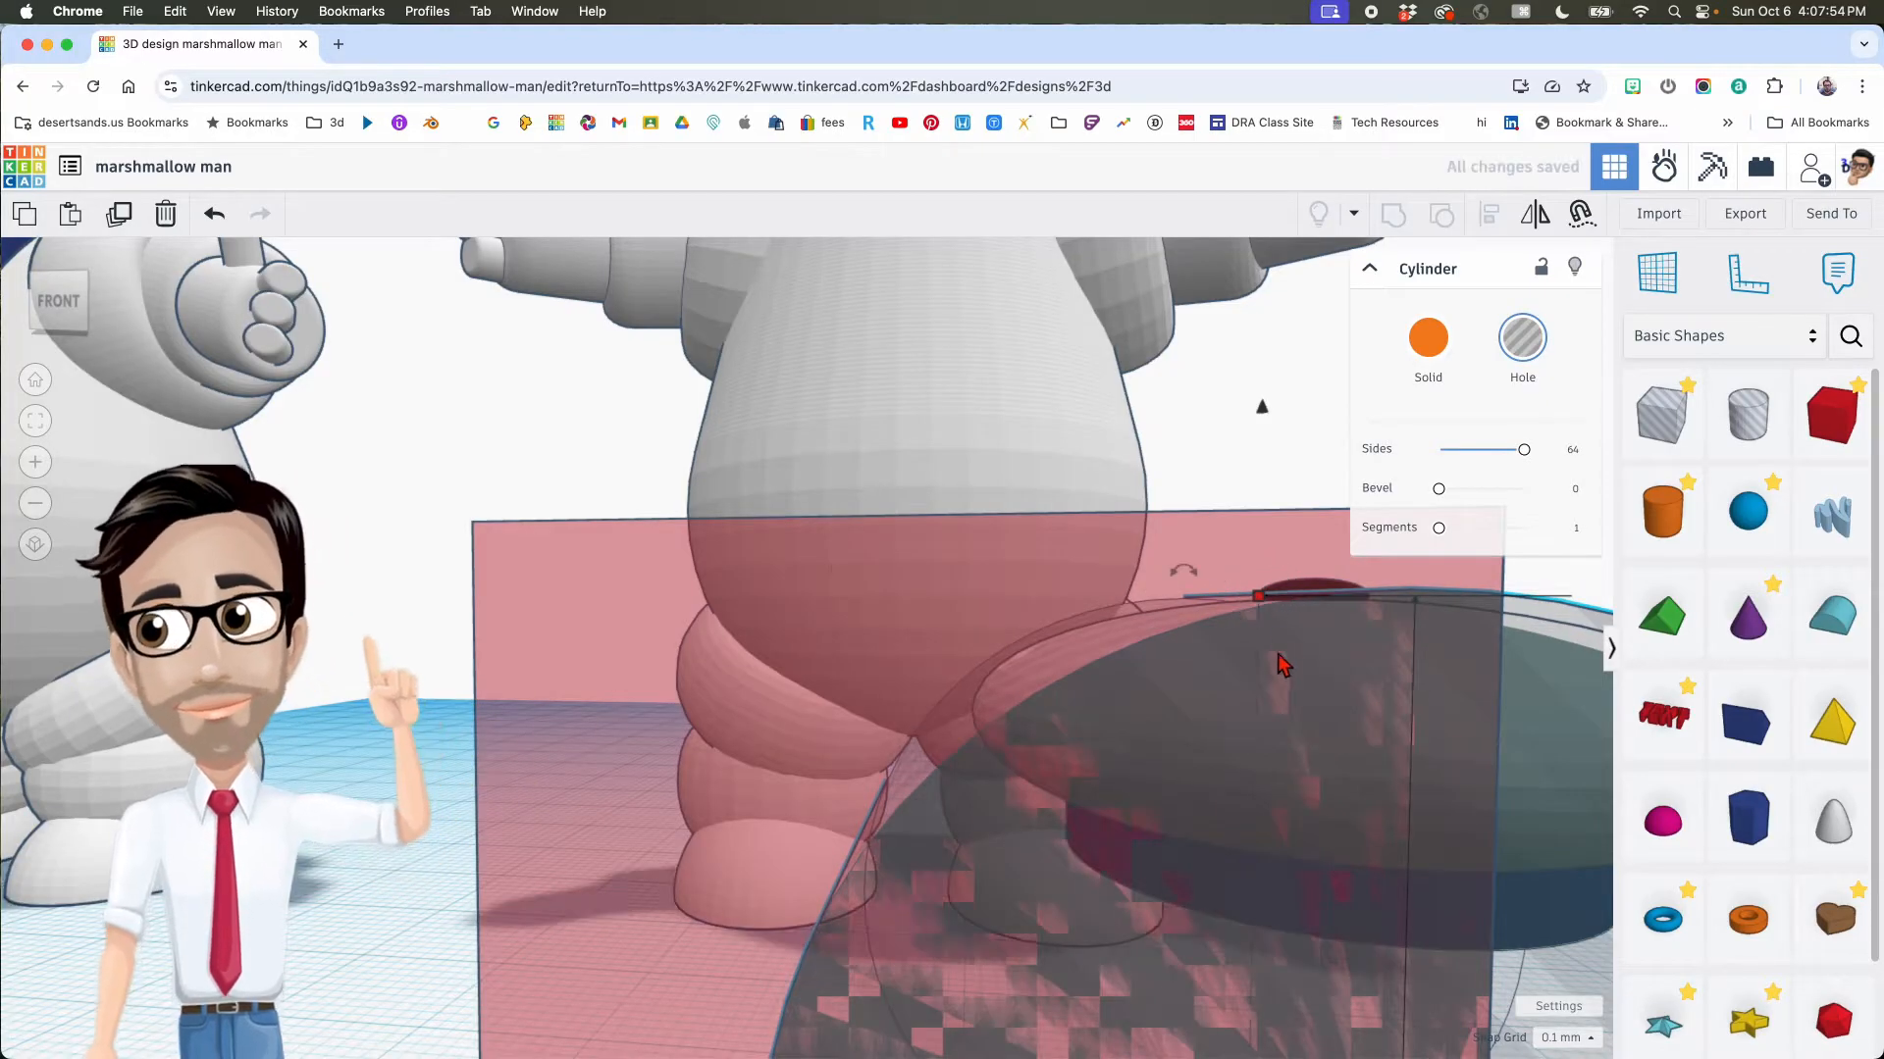
pyautogui.scroll(-5, 1282, 667)
pyautogui.moveTo(1283, 667); pyautogui.dragTo(1192, 716, button='right')
pyautogui.moveTo(1021, 745); pyautogui.dragTo(1108, 694, button='right')
pyautogui.click(944, 741)
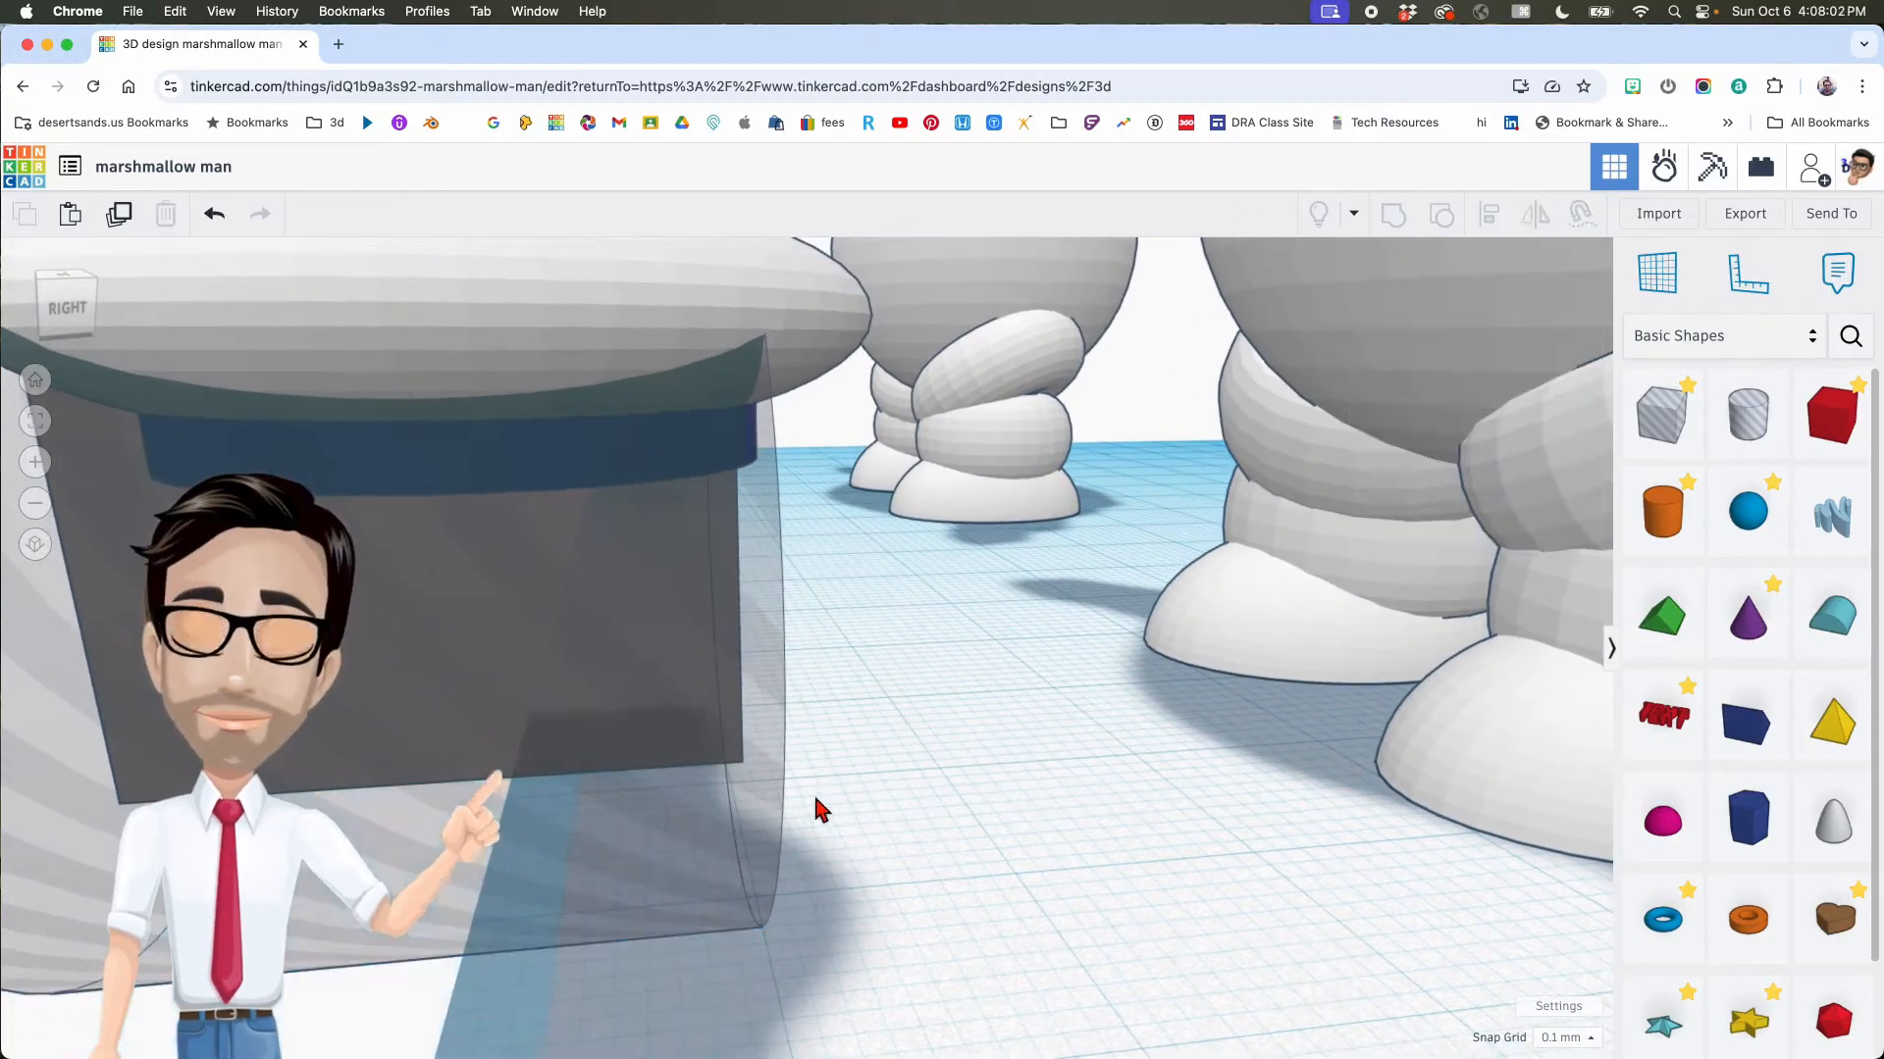
pyautogui.click(714, 821)
pyautogui.moveTo(758, 840); pyautogui.dragTo(795, 861)
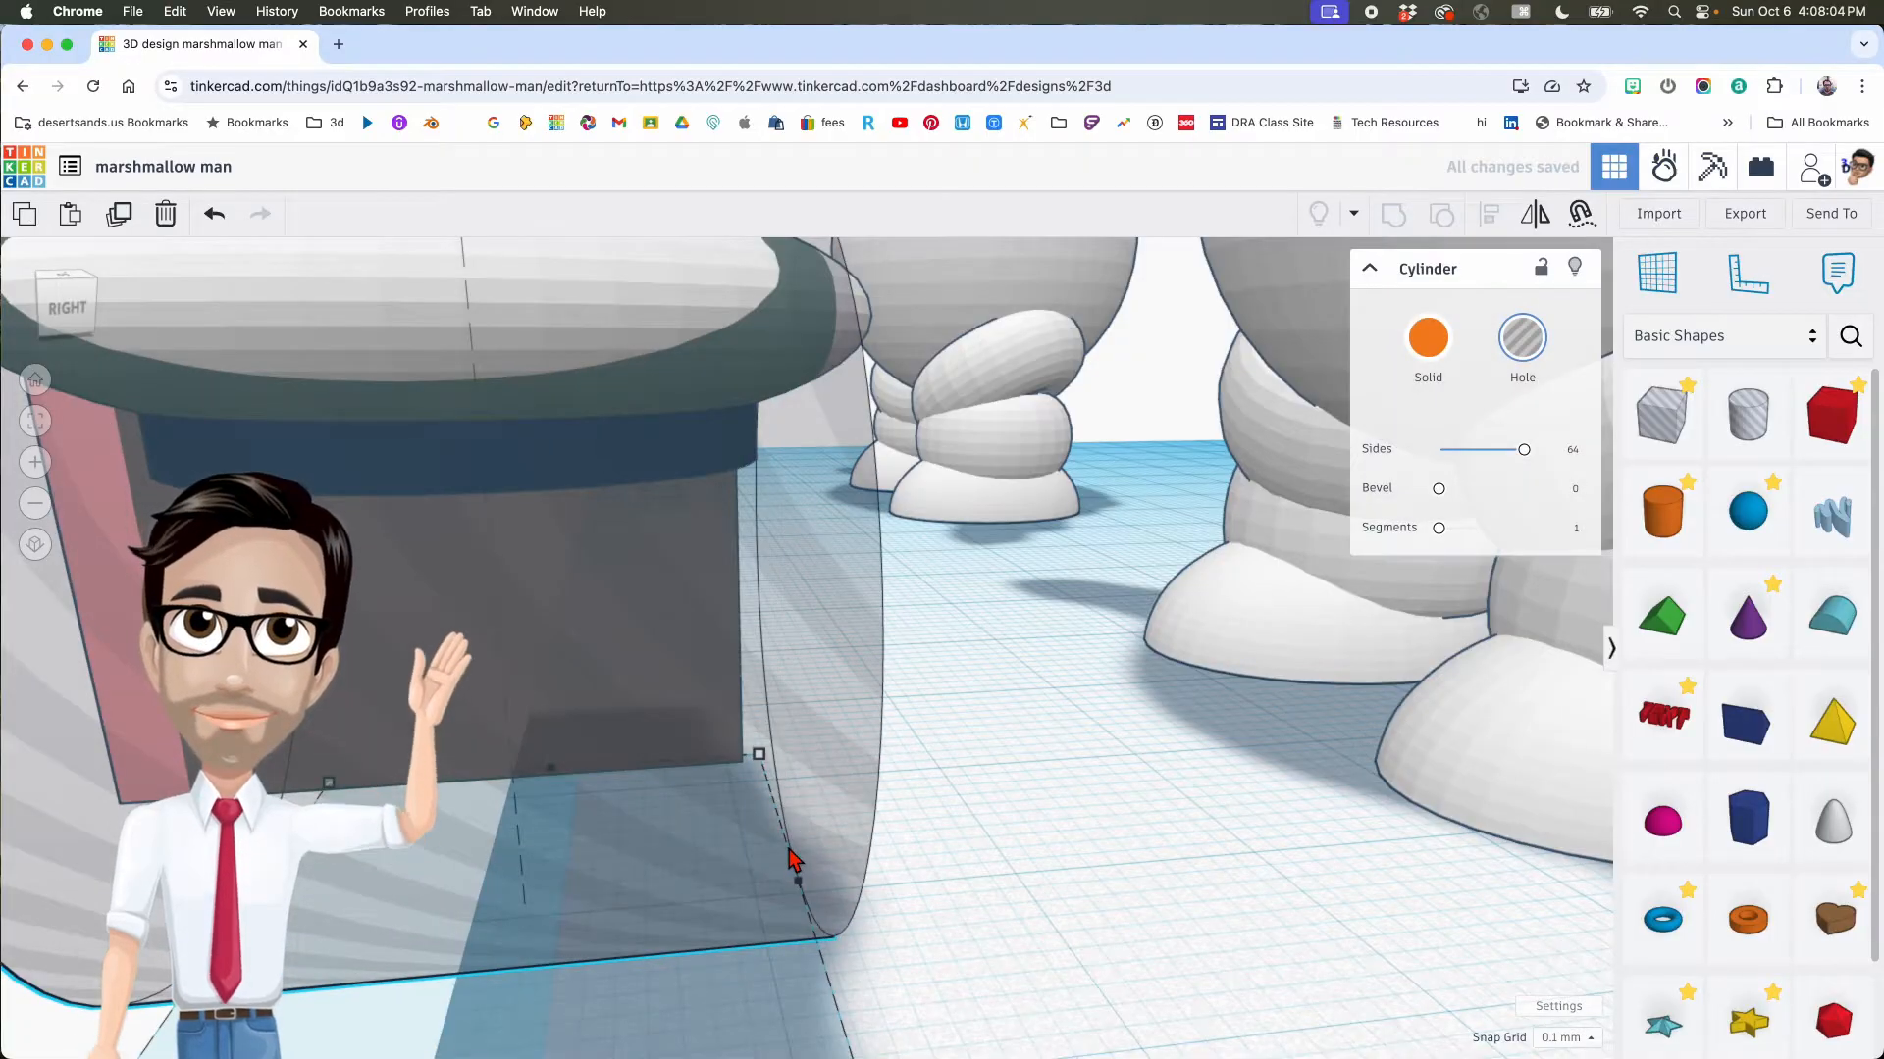
pyautogui.press('super+z')
pyautogui.press('super+z')
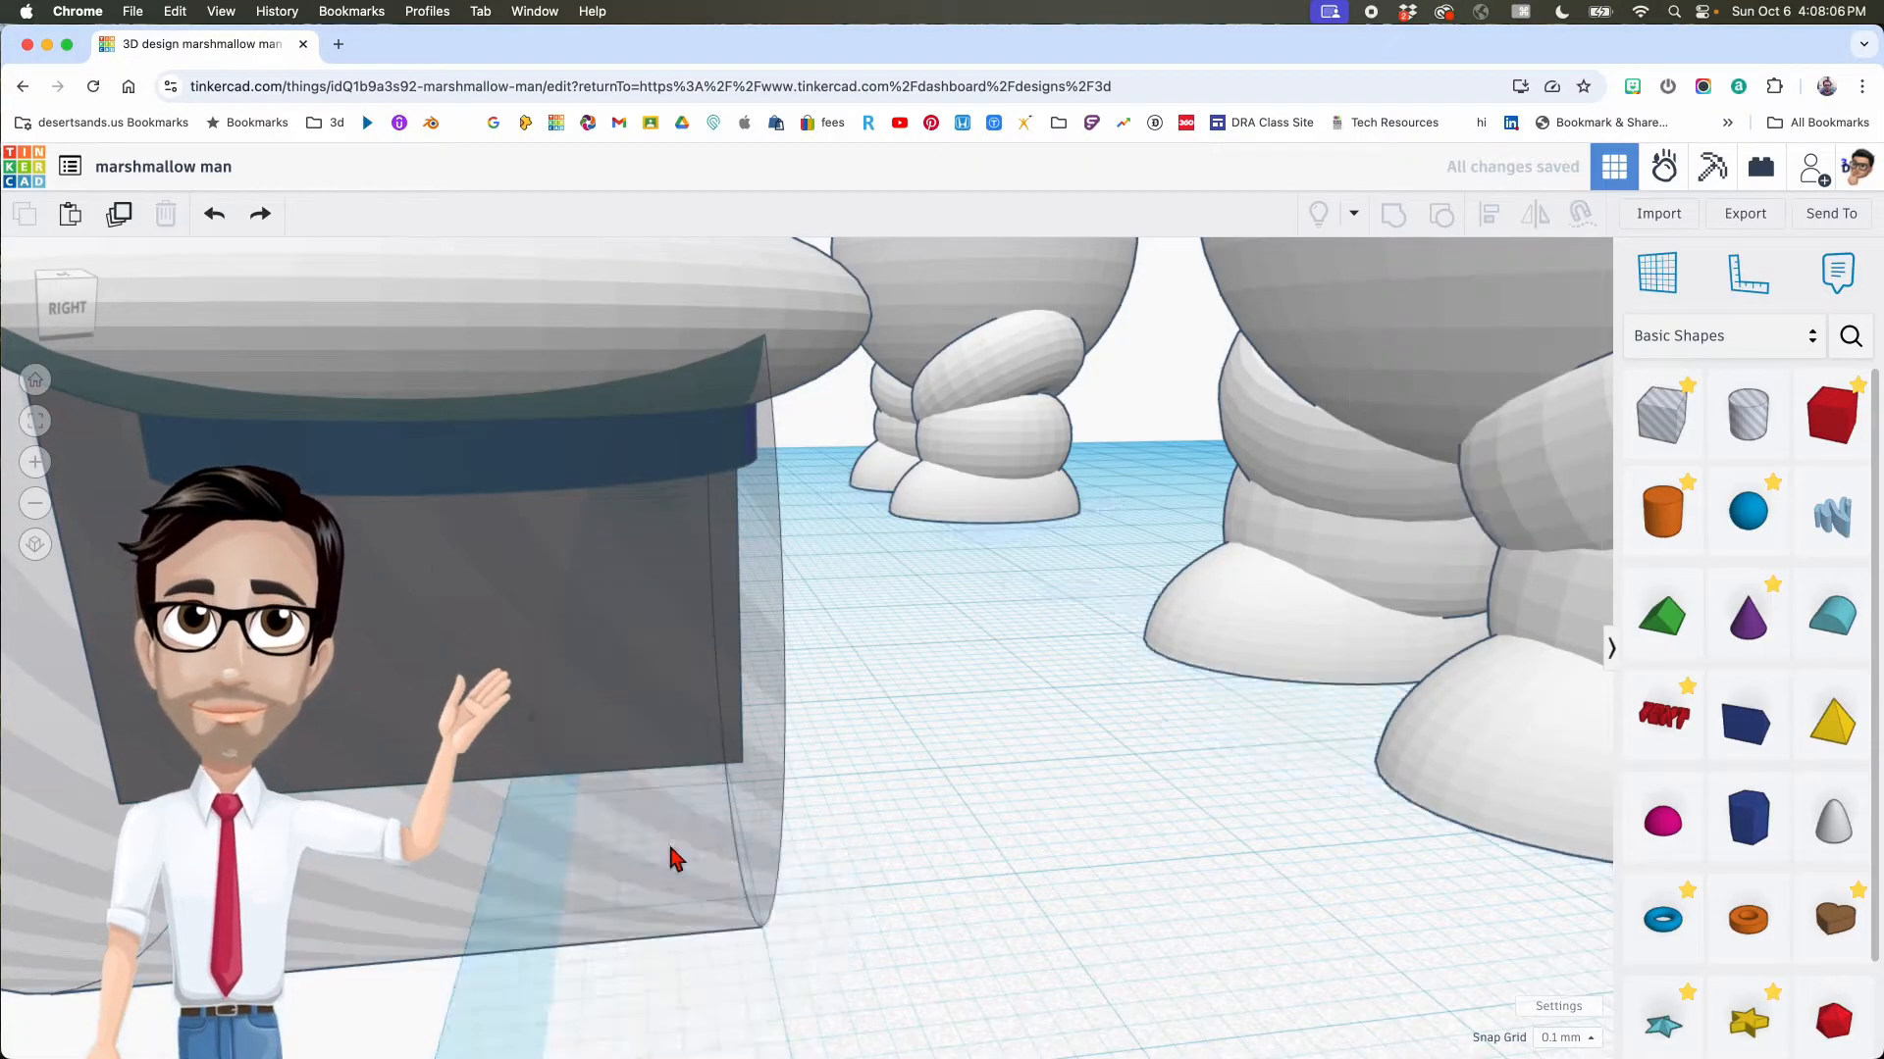
# Step: Lengthen the cylinder hole so it passes through the full depth of the red box
pyautogui.moveTo(741, 874); pyautogui.dragTo(826, 873)
pyautogui.moveTo(743, 834); pyautogui.dragTo(830, 807, button='middle')
pyautogui.moveTo(731, 836); pyautogui.dragTo(712, 837)
pyautogui.moveTo(728, 832); pyautogui.dragTo(1187, 797, button='right')
pyautogui.scroll(-4, 953, 753)
pyautogui.scroll(-3, 957, 763)
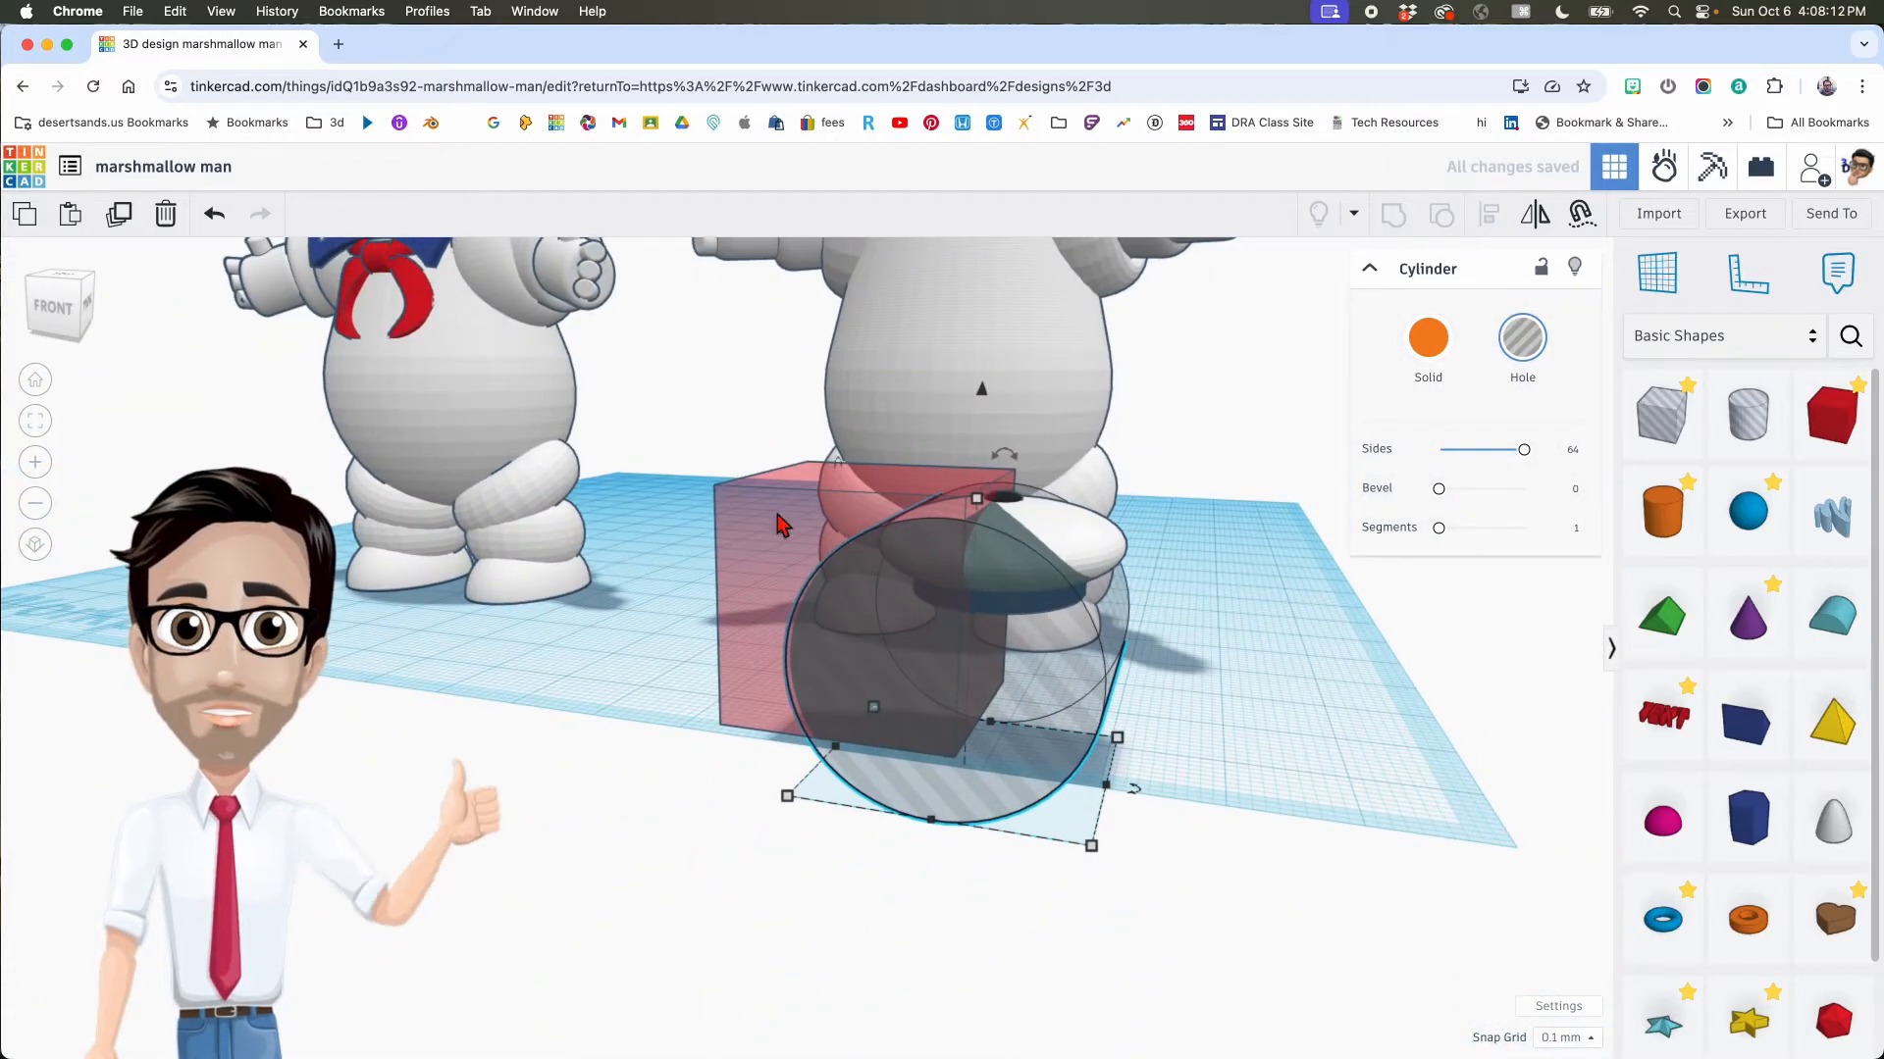
# Step: Group the red box with the cylinder hole to cut a curve out of the box
pyautogui.scroll(4, 896, 693)
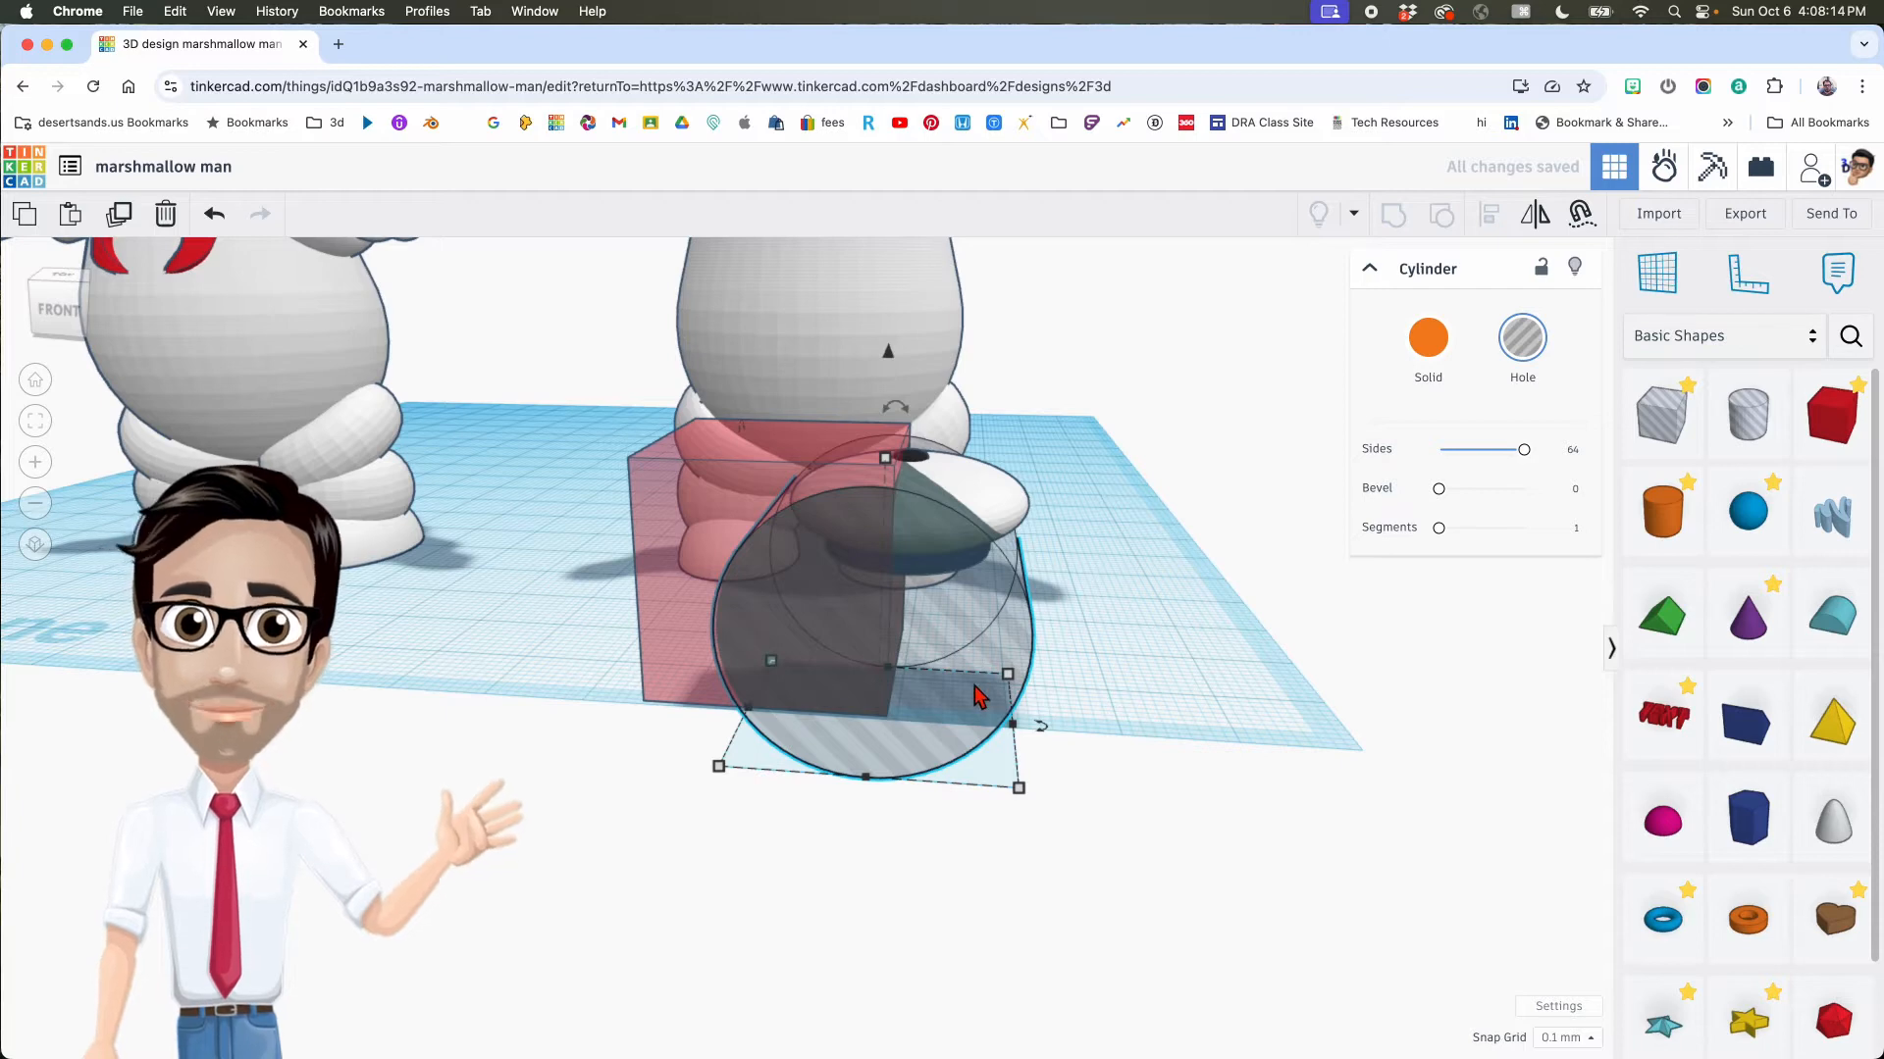
pyautogui.keyDown('shift'); pyautogui.click(653, 612); pyautogui.keyUp('shift')
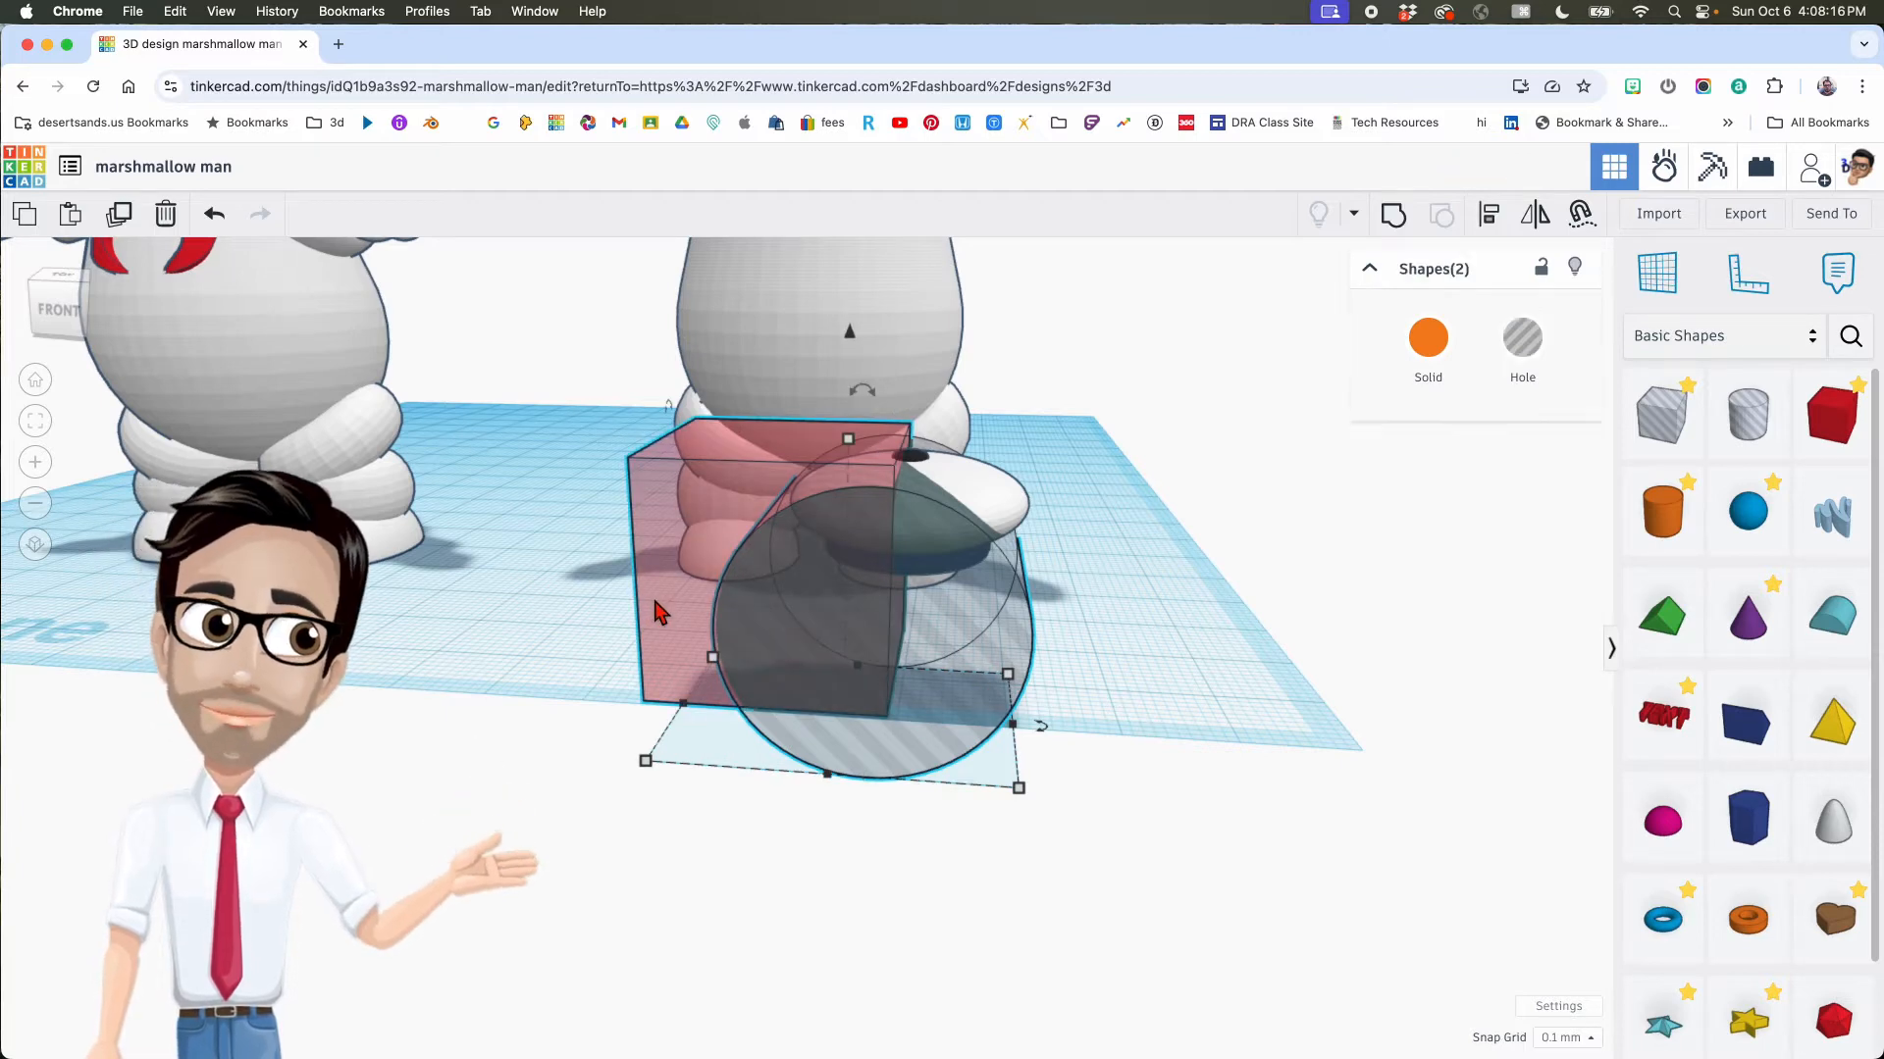
pyautogui.press('super+g')
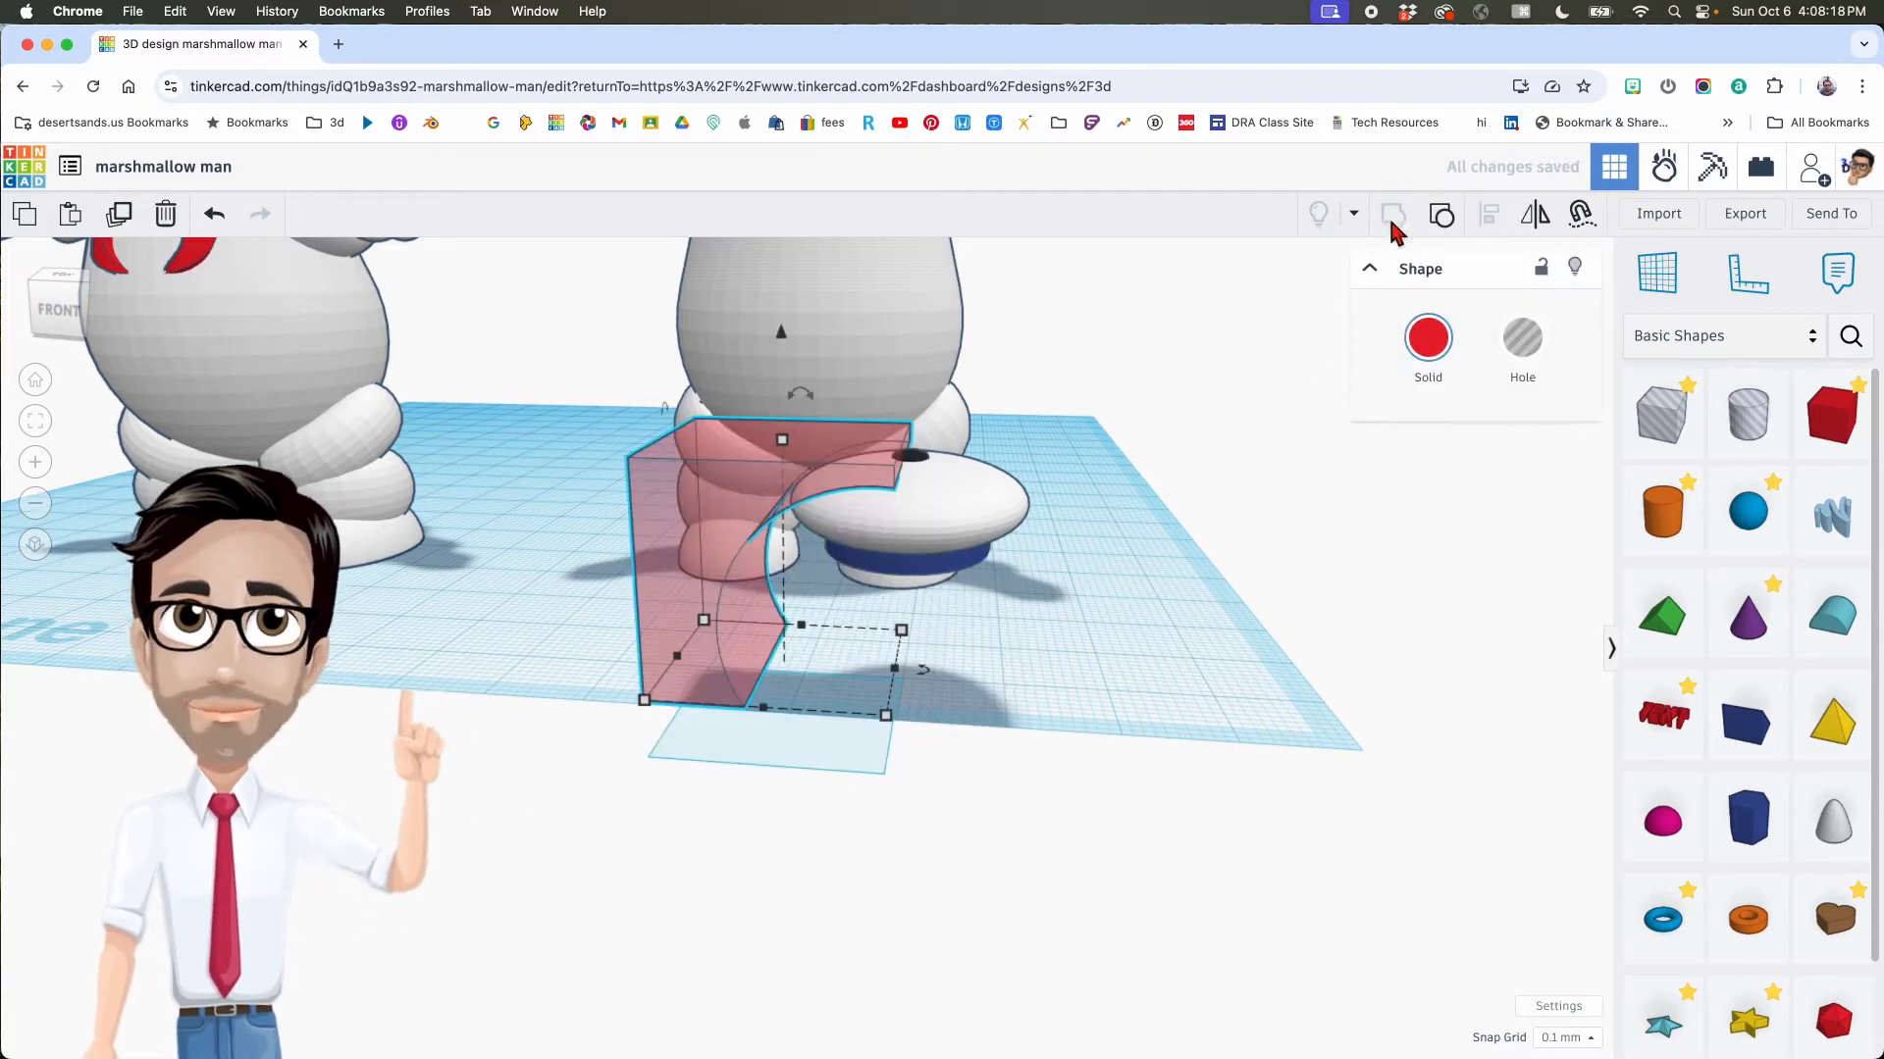
# Step: Place a box hole over the lower part of the curved red shape
pyautogui.moveTo(1075, 537); pyautogui.dragTo(1115, 535, button='right')
pyautogui.moveTo(1096, 446); pyautogui.dragTo(1044, 590, button='middle')
pyautogui.scroll(5, 900, 695)
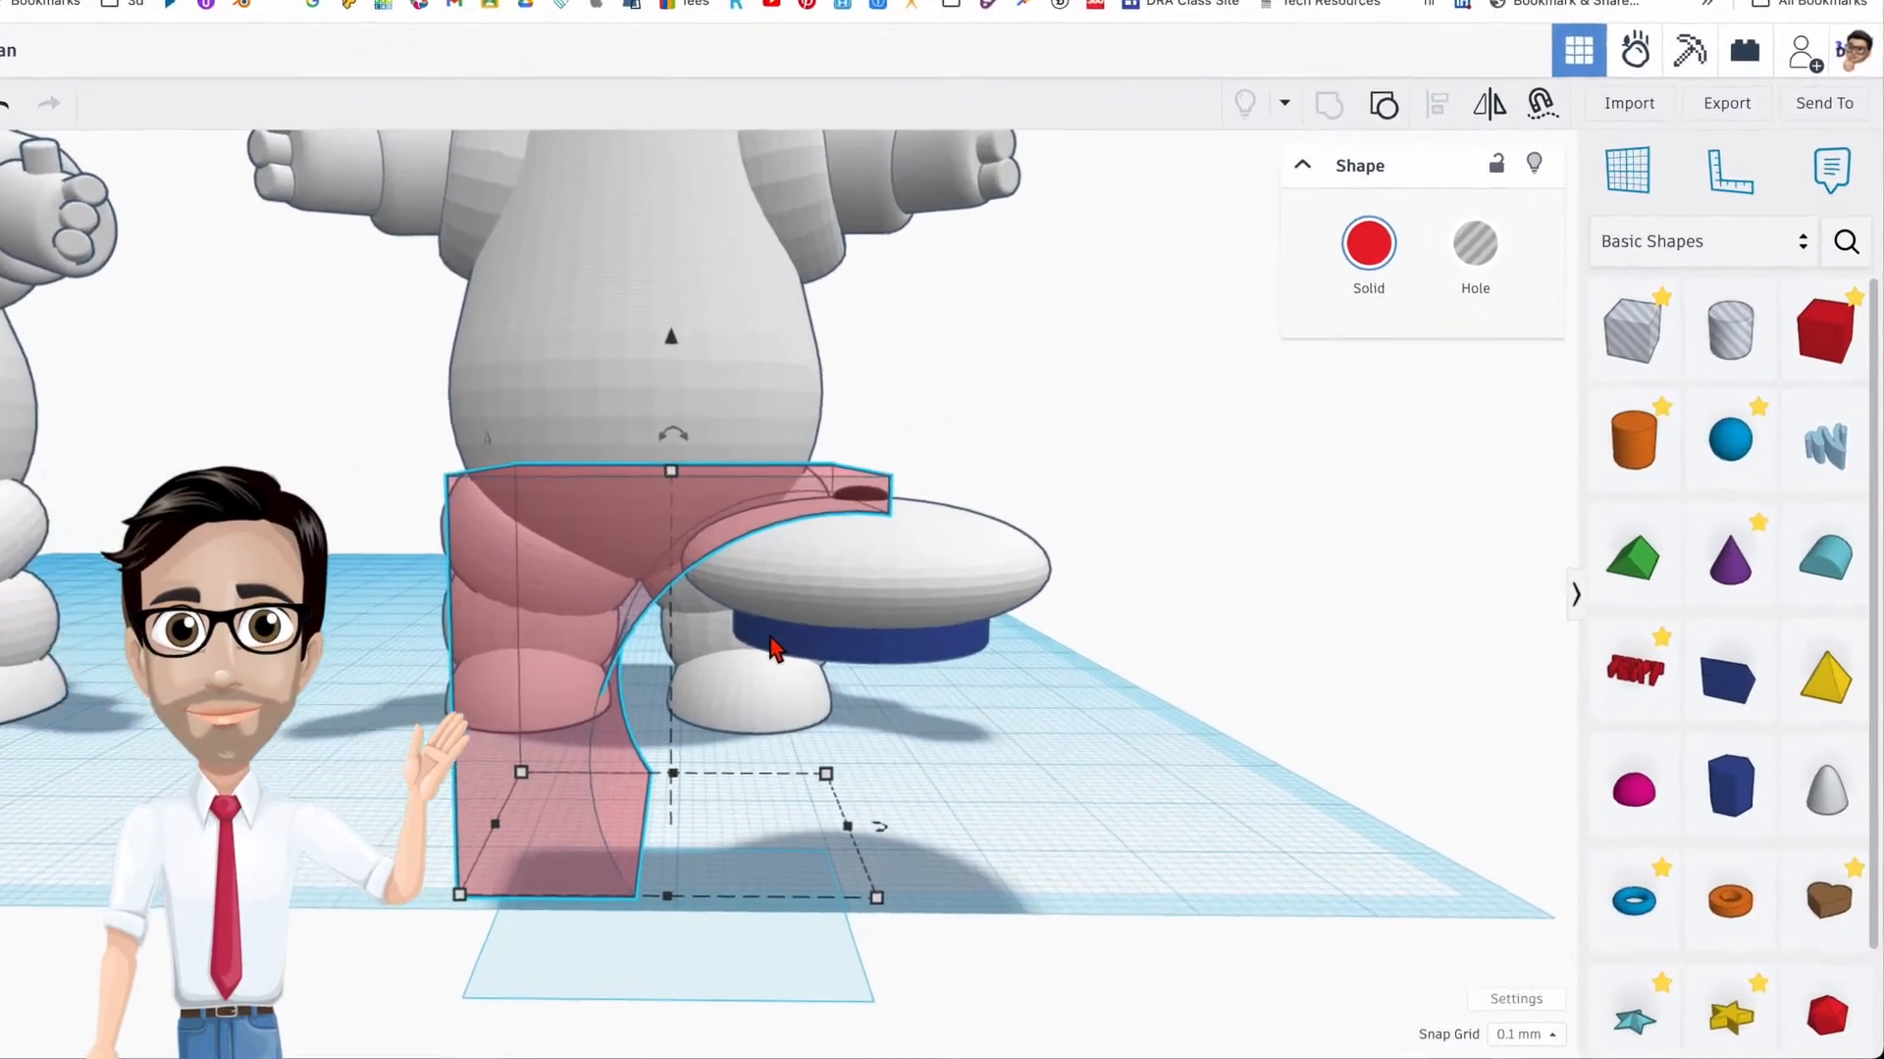
pyautogui.moveTo(772, 637); pyautogui.dragTo(775, 630, button='right')
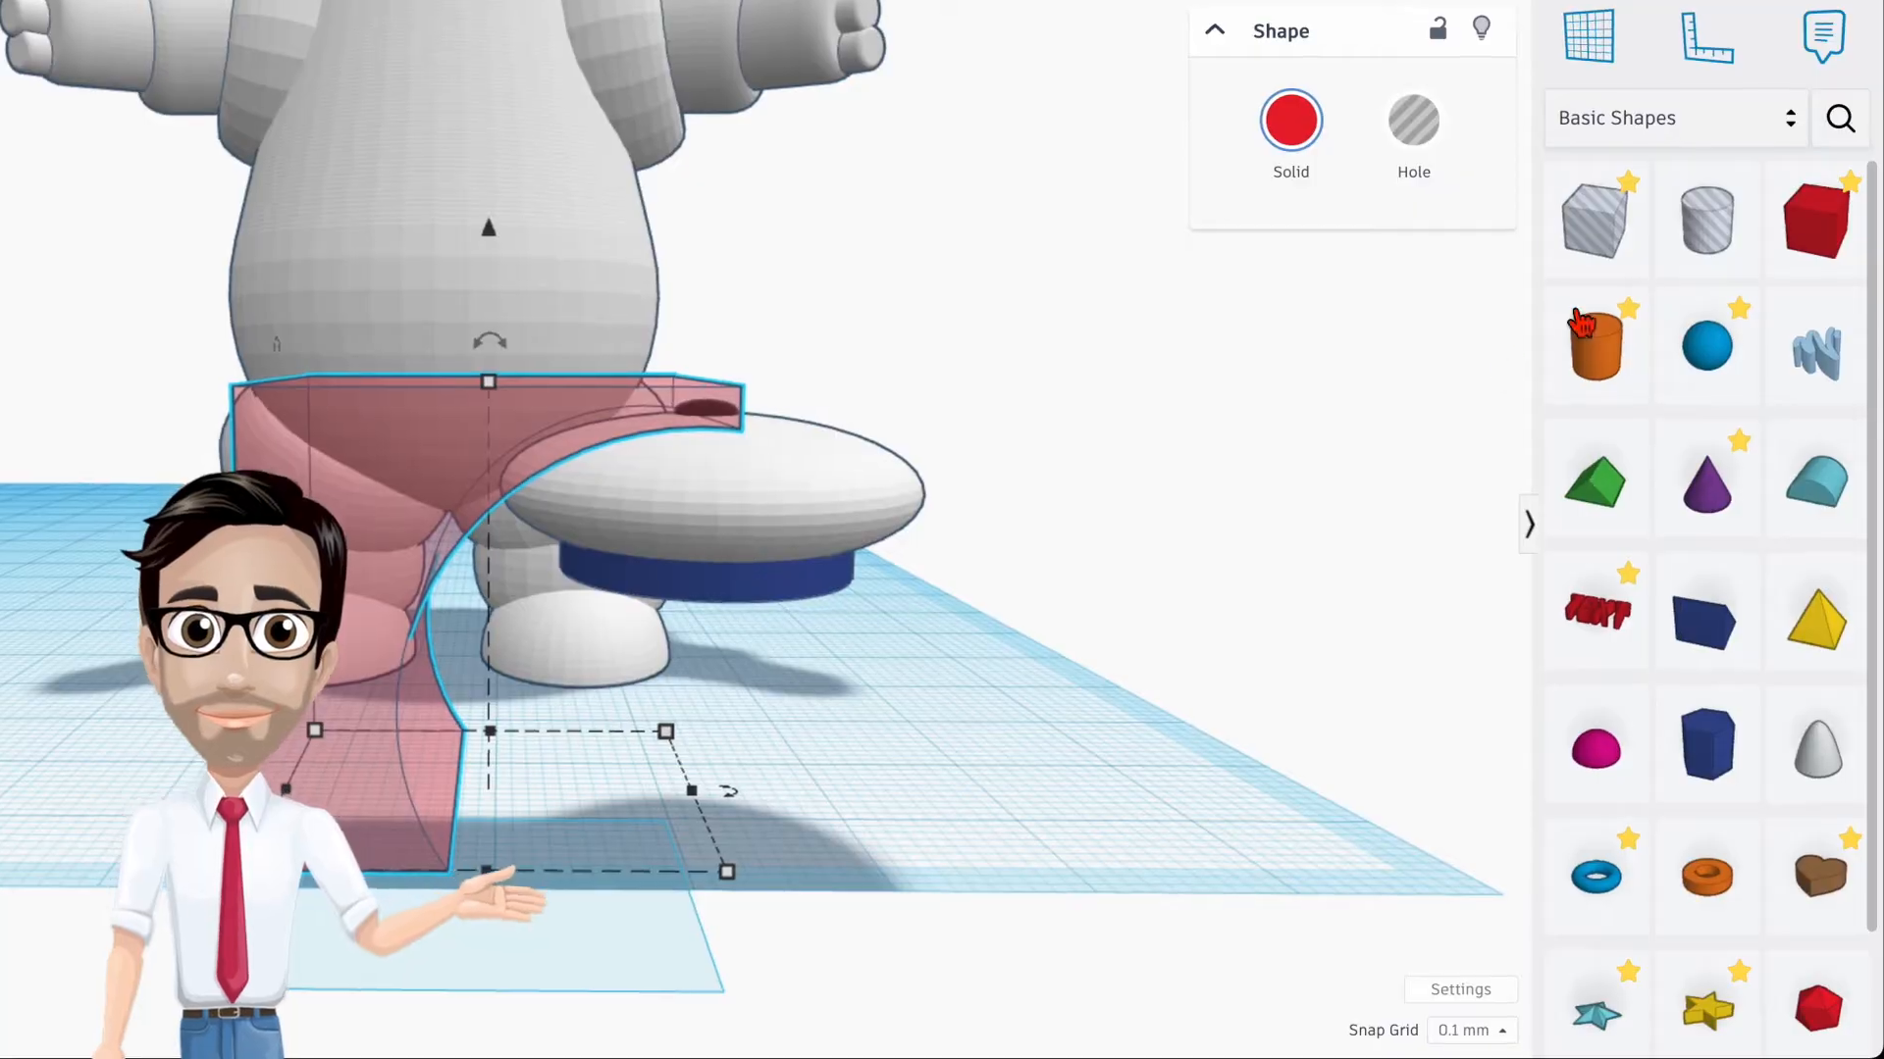
pyautogui.click(1632, 335)
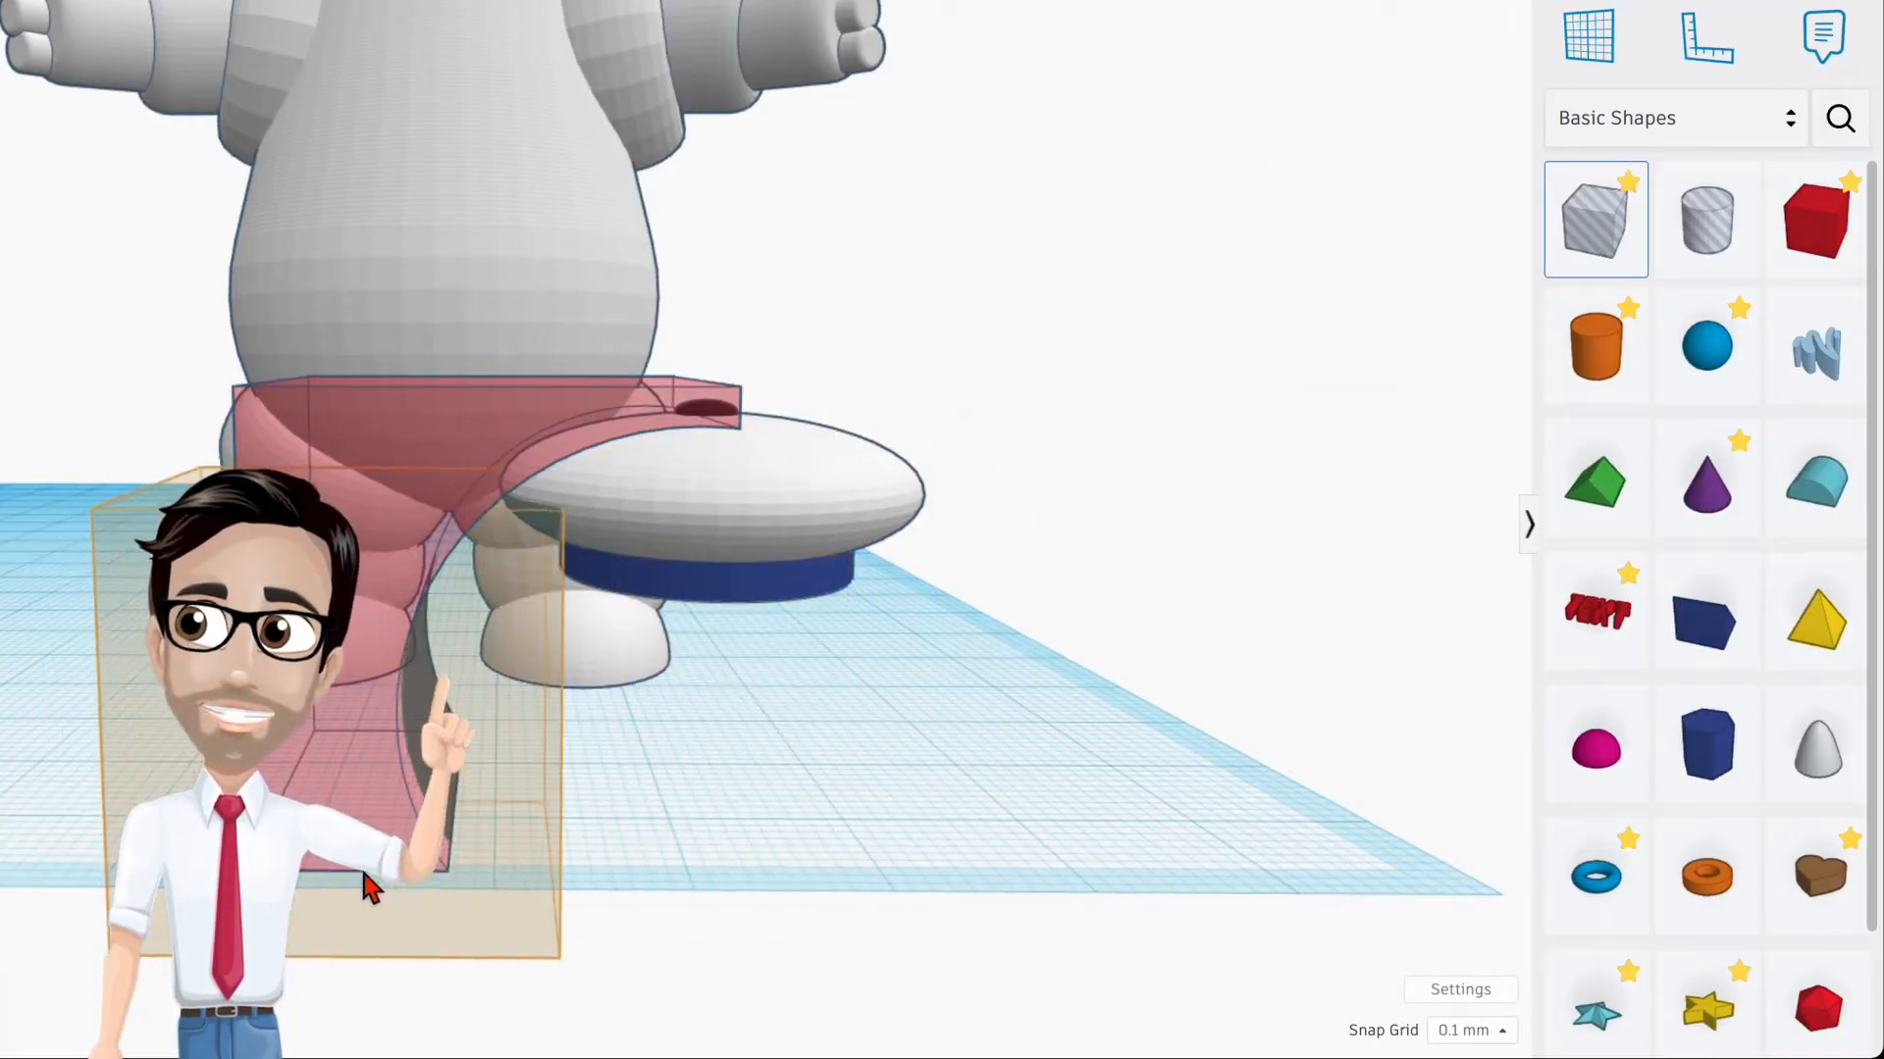
pyautogui.click(377, 920)
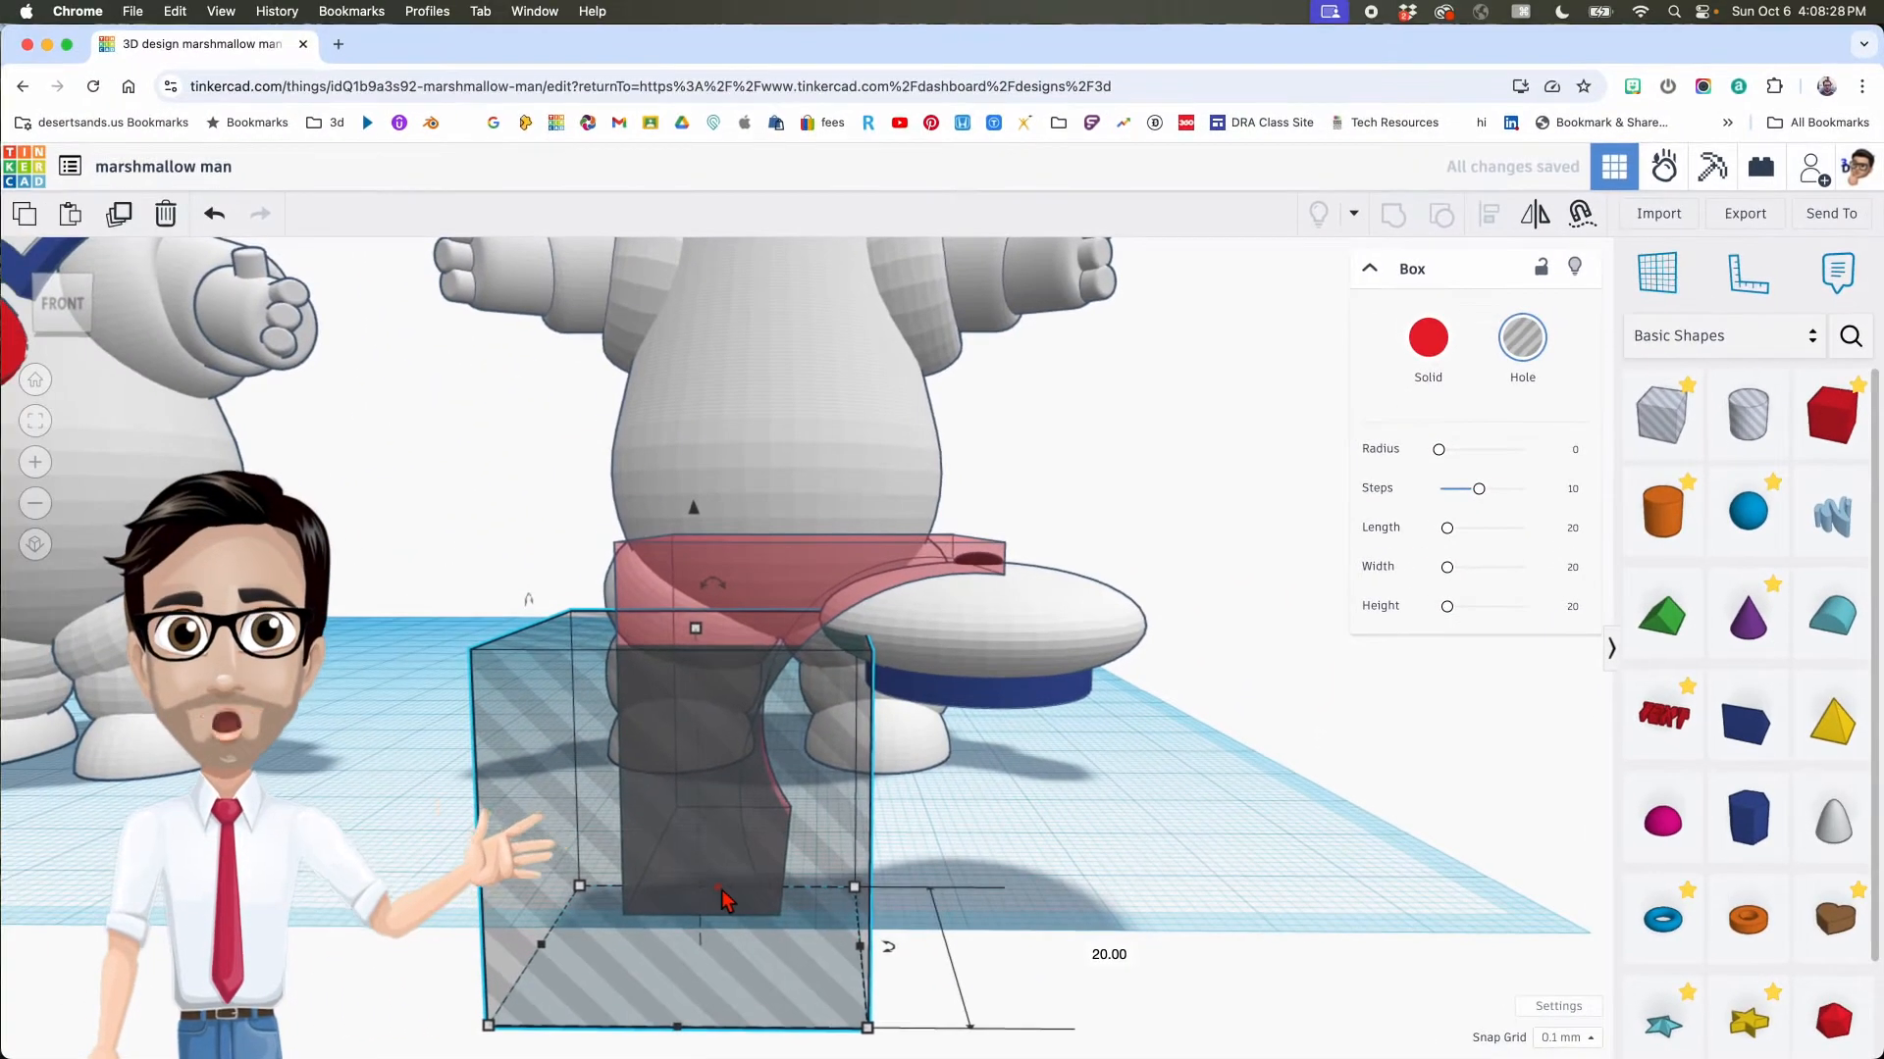
pyautogui.moveTo(444, 845); pyautogui.dragTo(445, 822)
pyautogui.moveTo(730, 873); pyautogui.dragTo(736, 852)
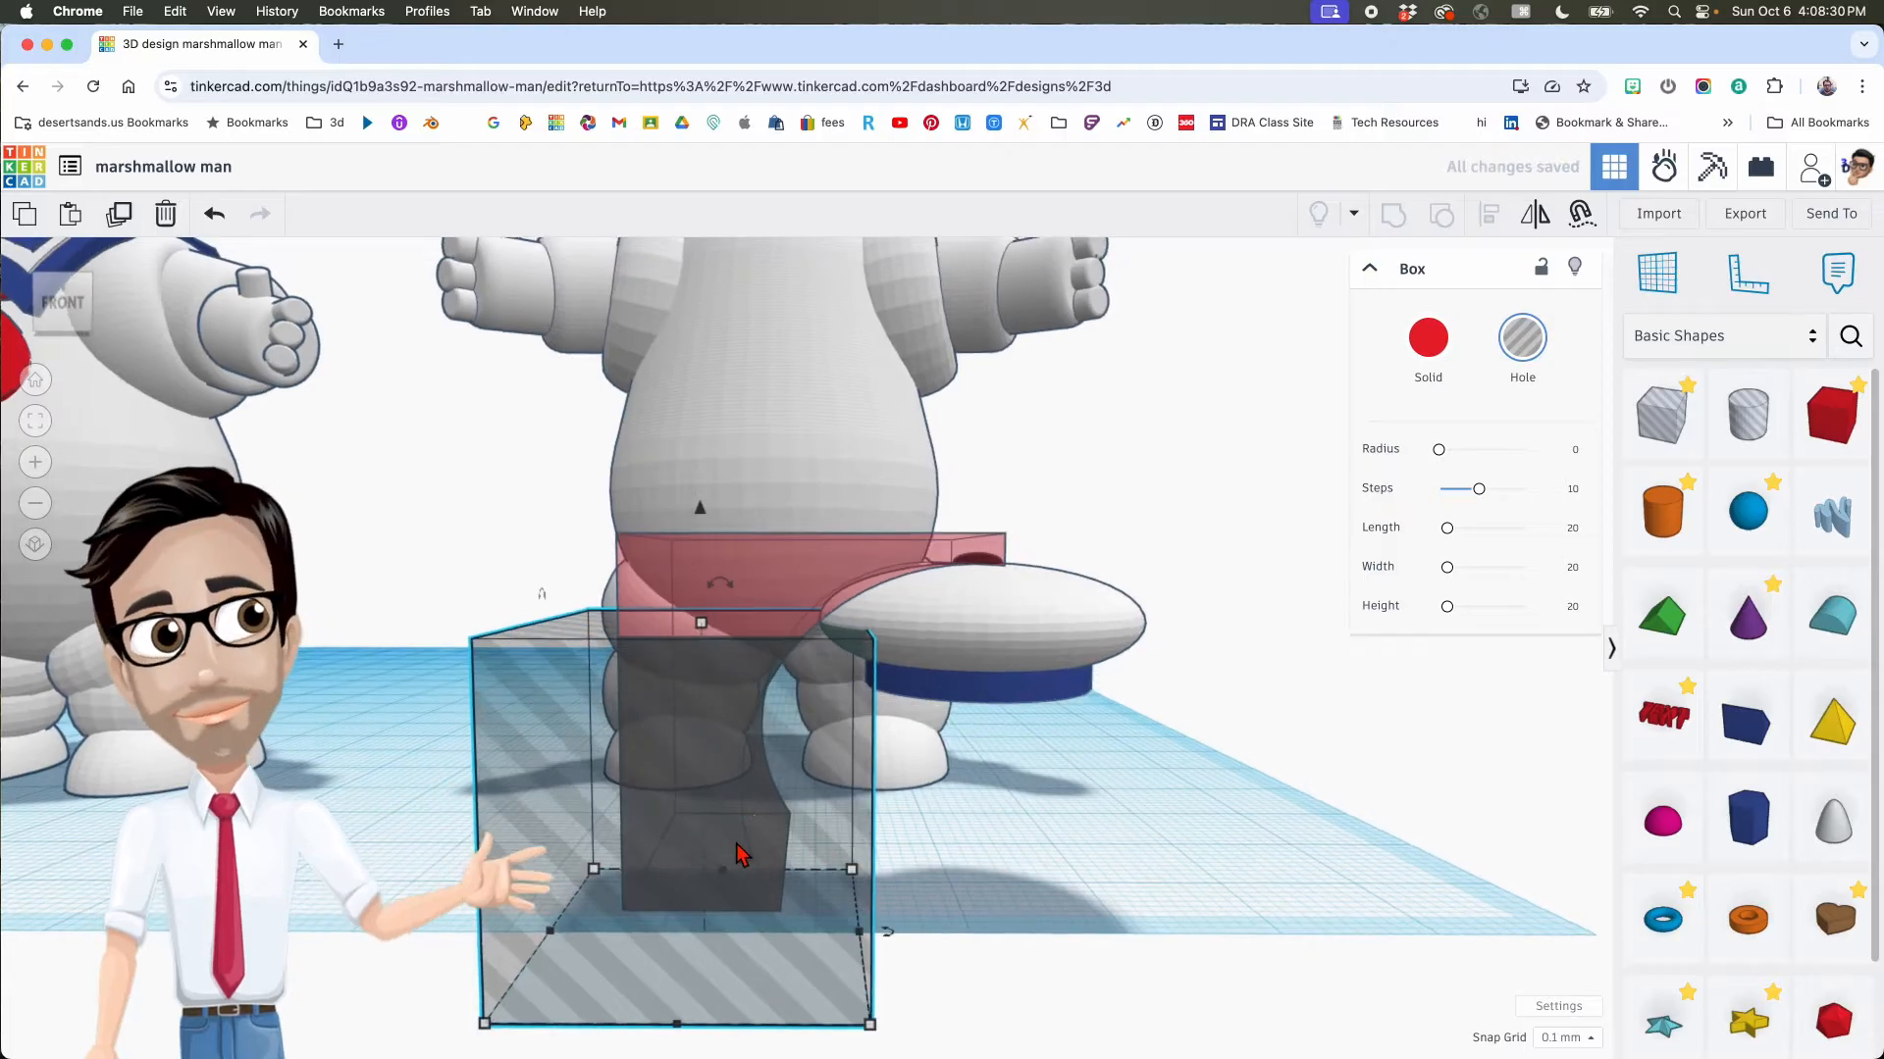
# Step: Reduce the box hole's height and group it with the red shape to trim off the shape's lower part
pyautogui.moveTo(699, 631); pyautogui.dragTo(706, 679)
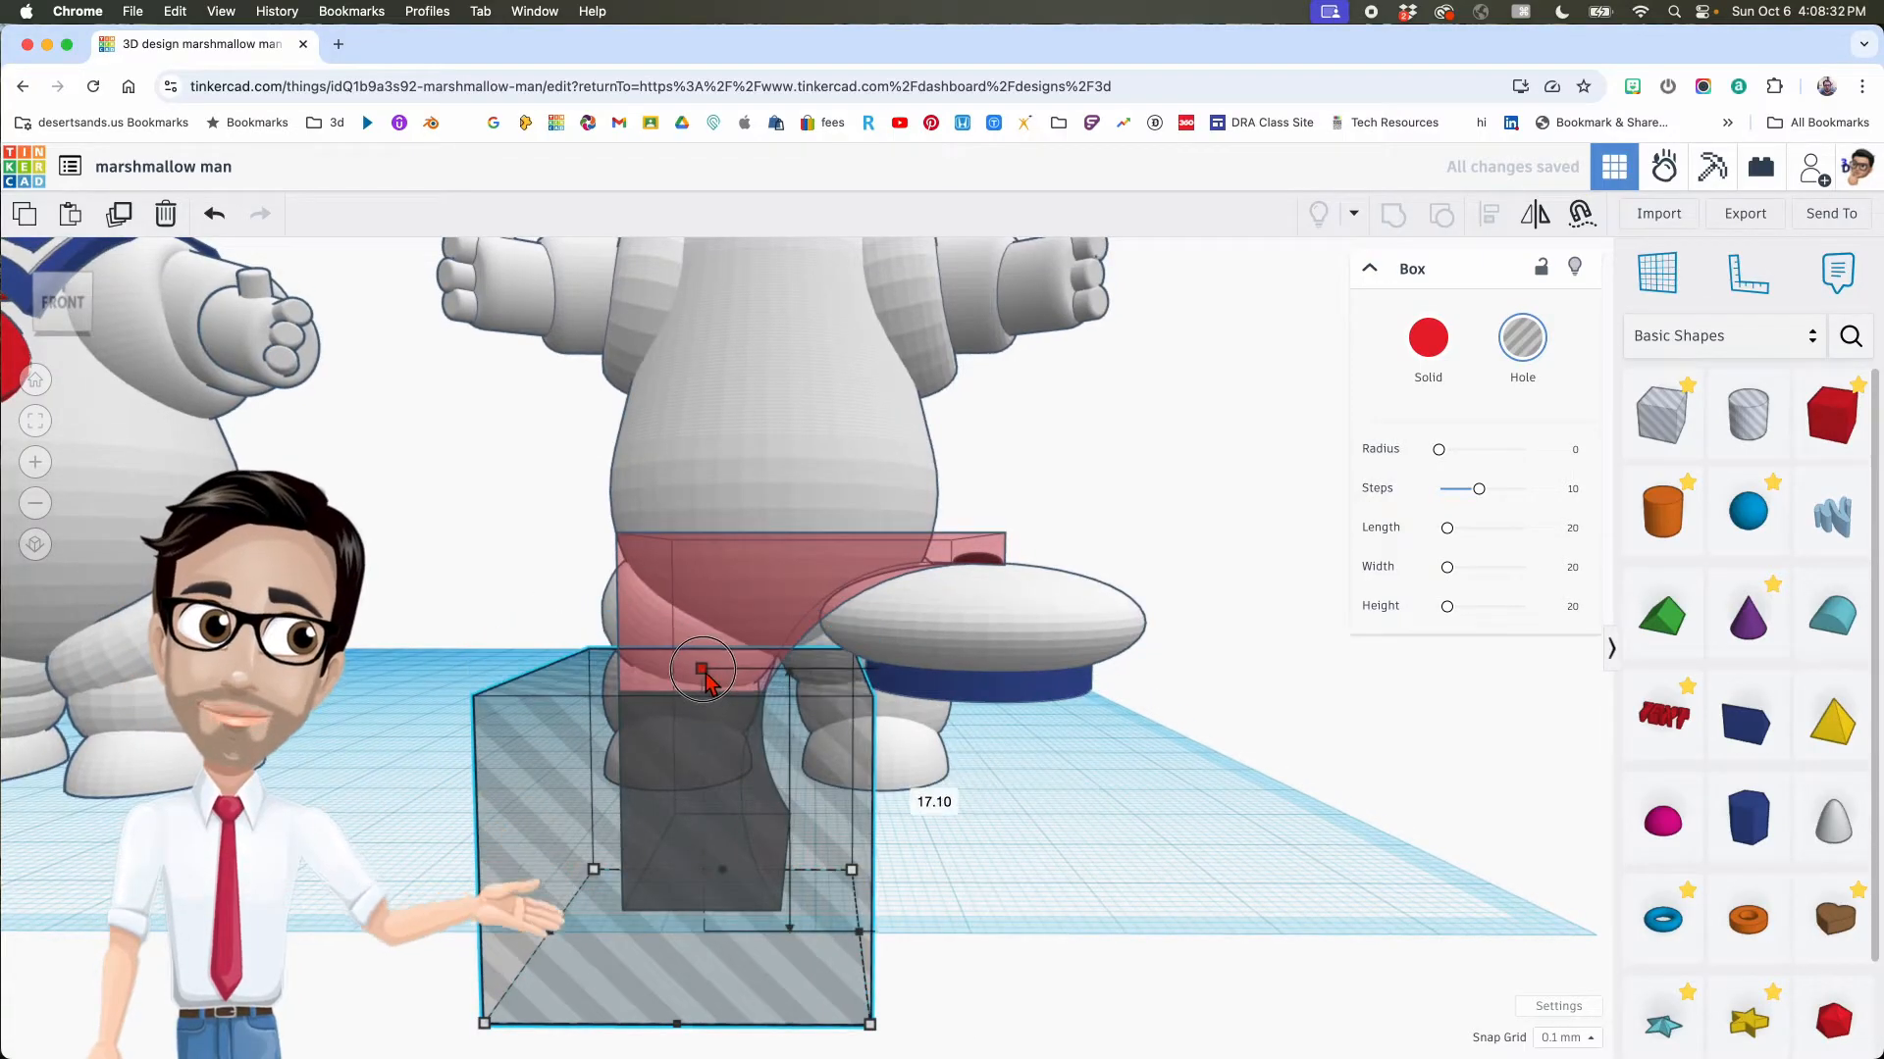
pyautogui.moveTo(793, 708); pyautogui.dragTo(723, 694, button='right')
pyautogui.moveTo(710, 687); pyautogui.dragTo(712, 701)
pyautogui.moveTo(832, 755); pyautogui.dragTo(1014, 788, button='right')
pyautogui.keyDown('shift'); pyautogui.click(934, 699); pyautogui.keyUp('shift')
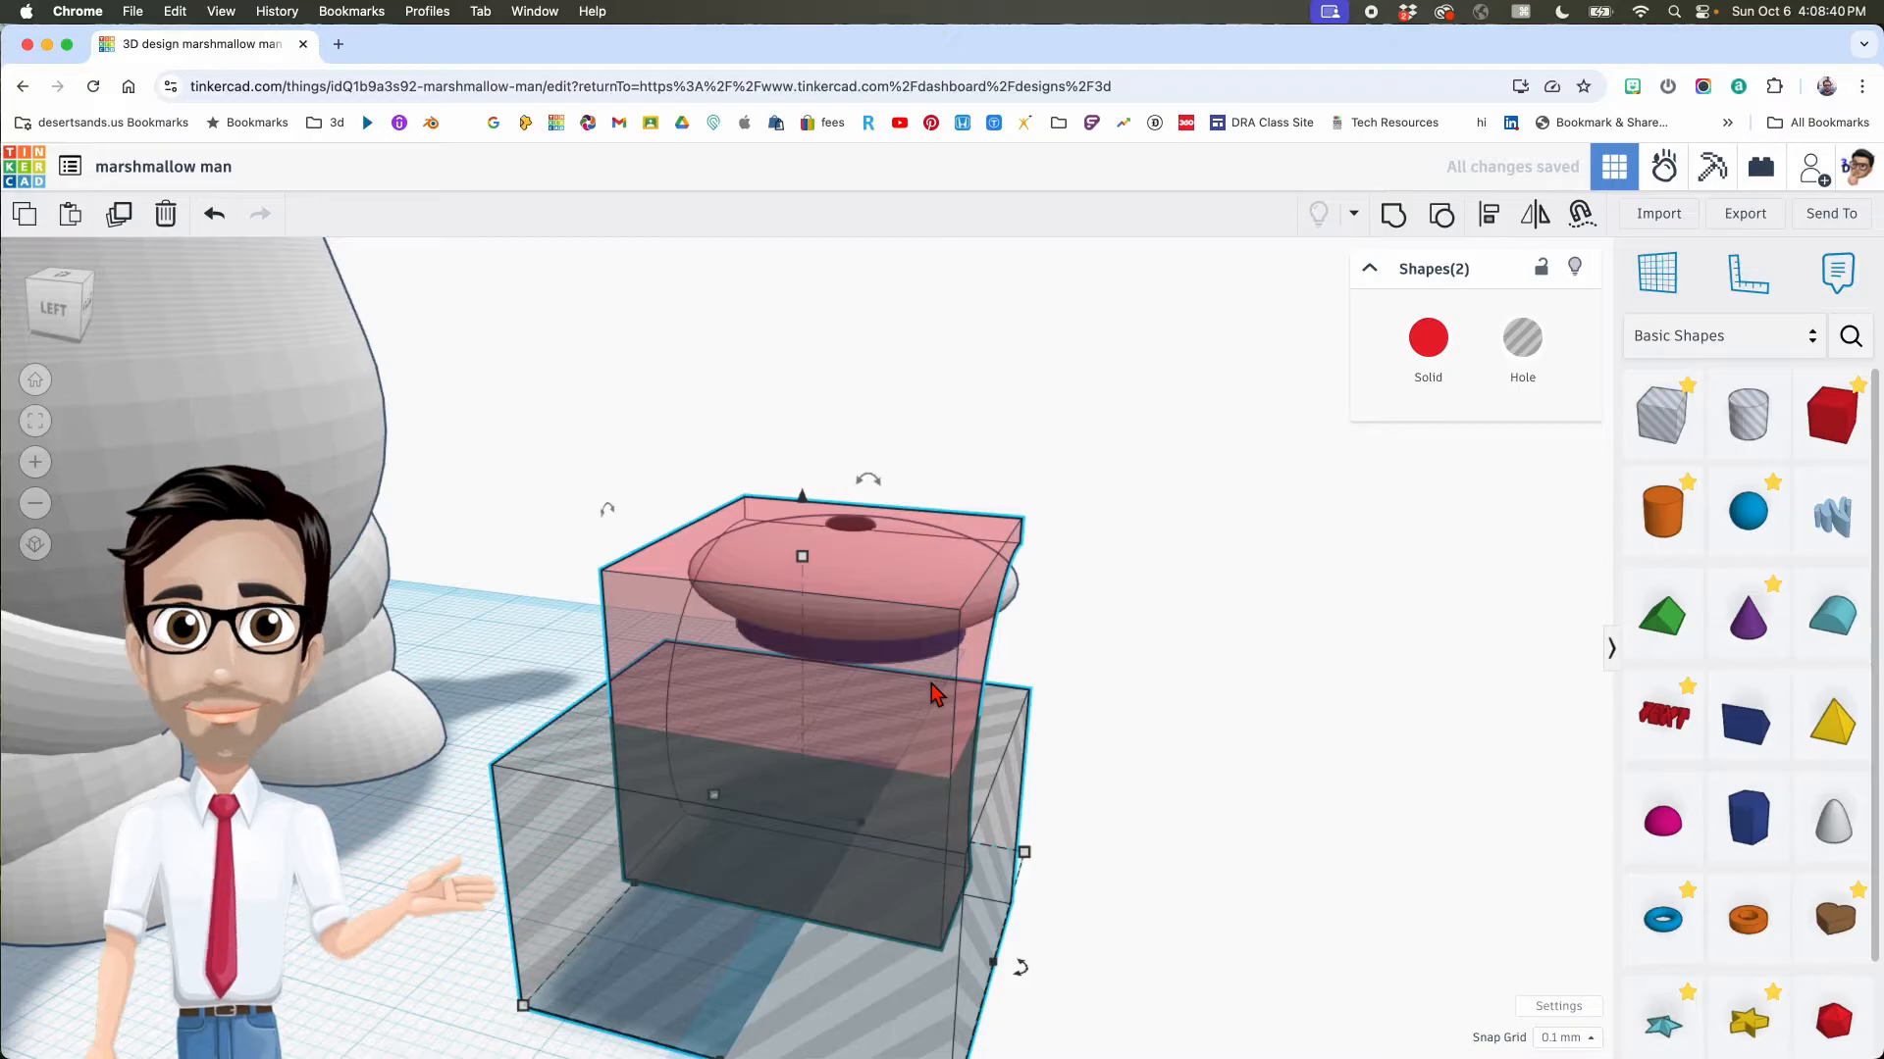
pyautogui.hotkey('ctrl', 'g')
pyautogui.moveTo(933, 690); pyautogui.dragTo(714, 699, button='right')
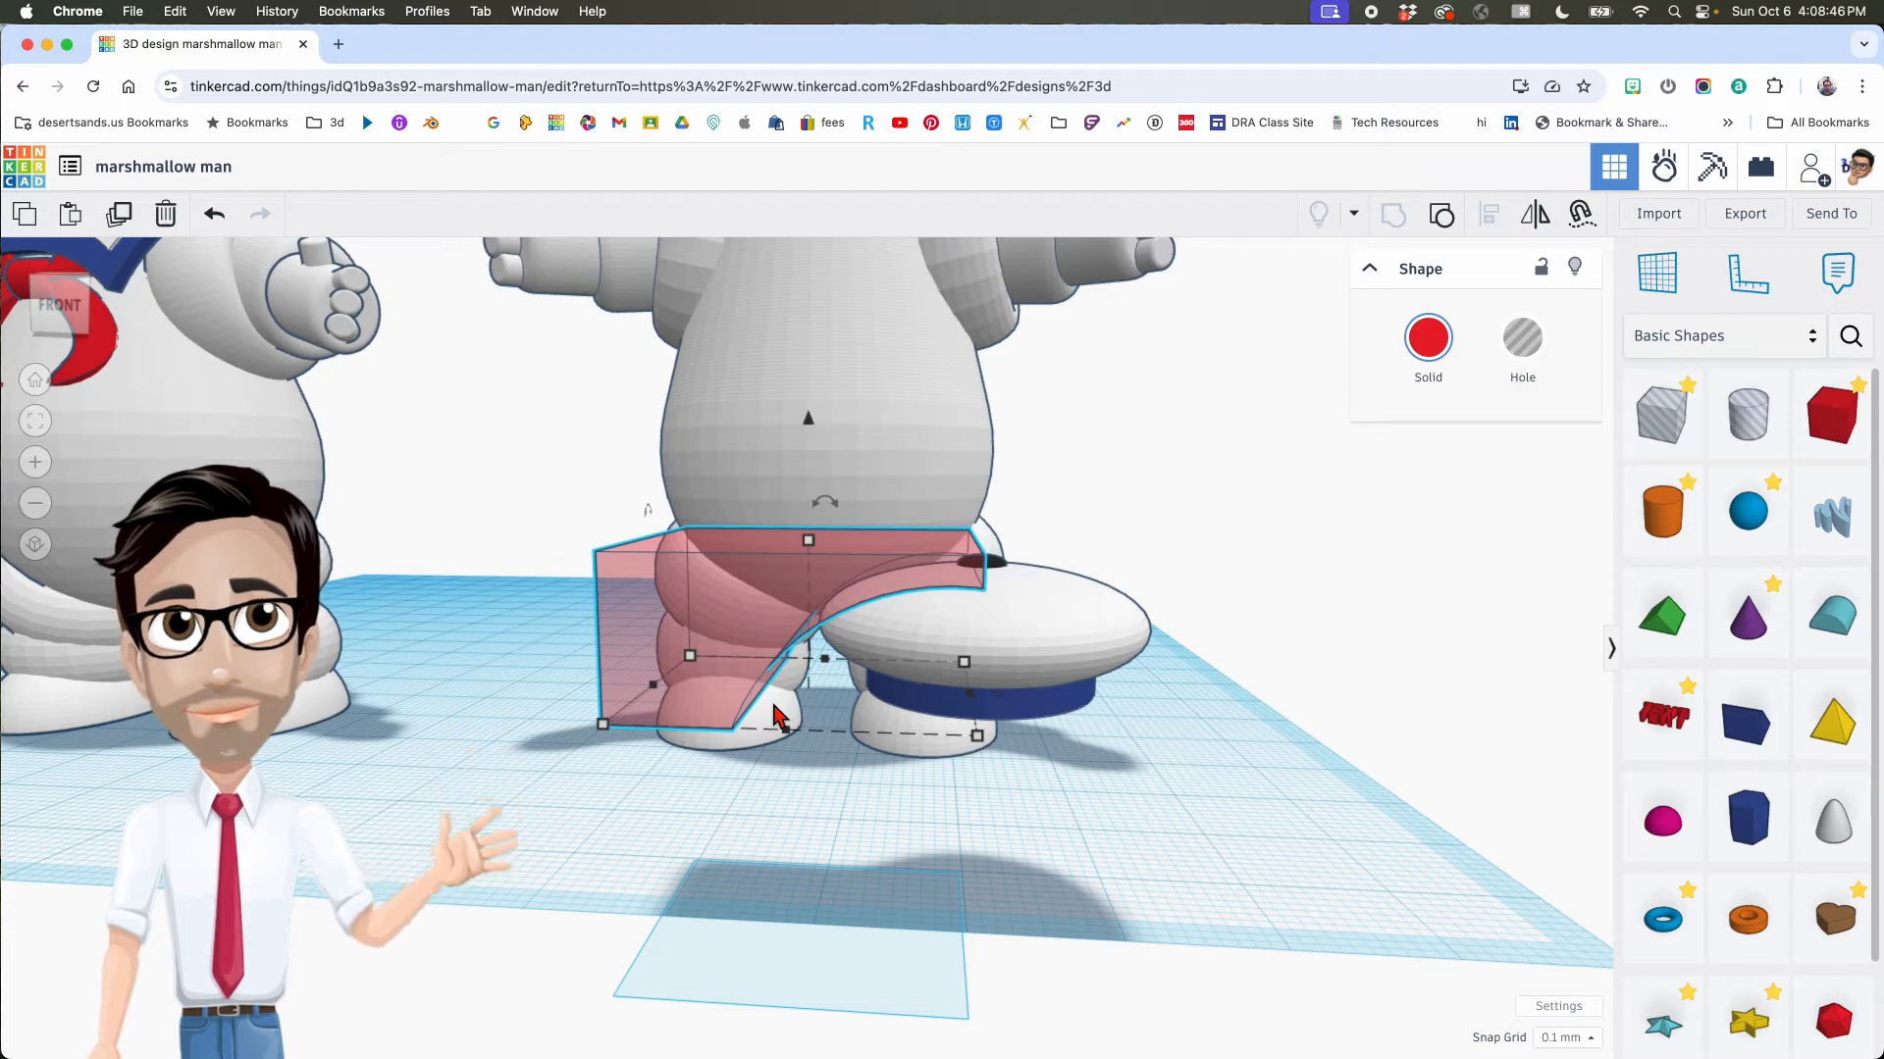
# Step: Duplicate the trimmed red shape in place and turn the copy into a hole
pyautogui.moveTo(807, 730); pyautogui.dragTo(832, 726, button='right')
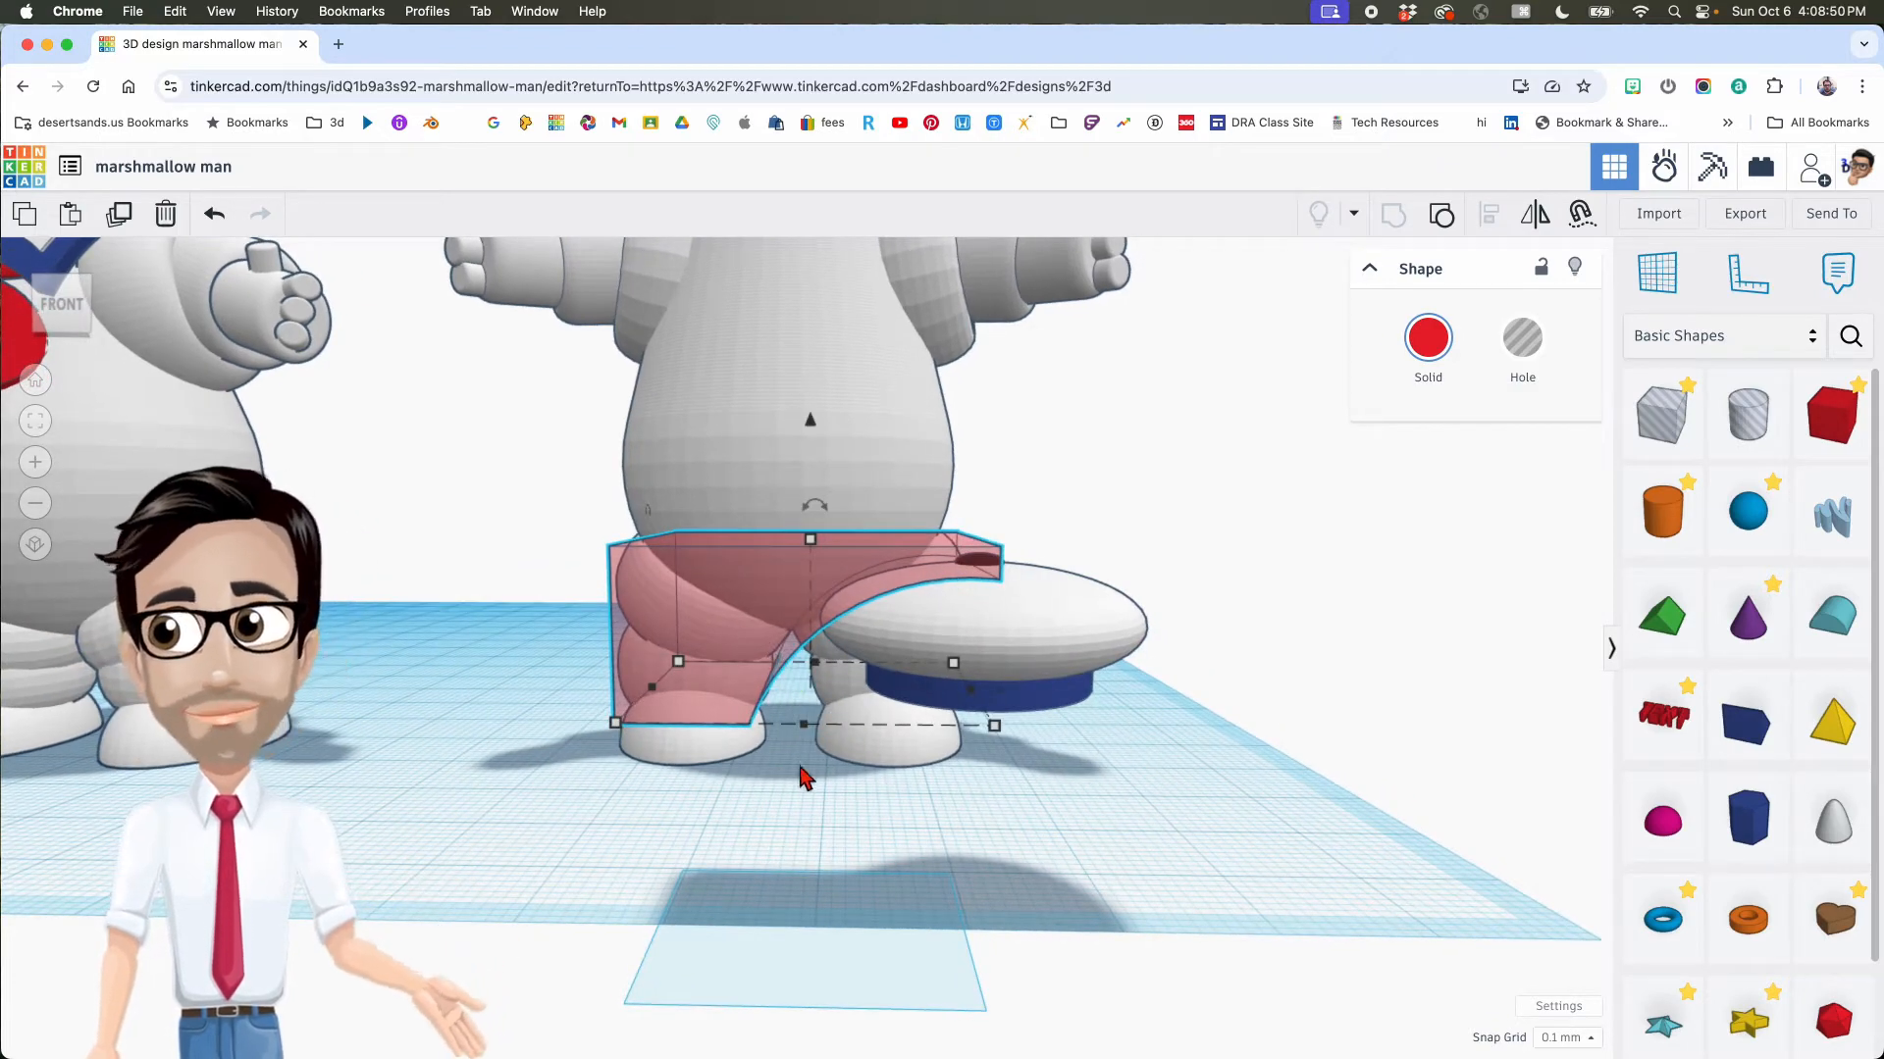
pyautogui.moveTo(790, 804); pyautogui.dragTo(760, 657, button='right')
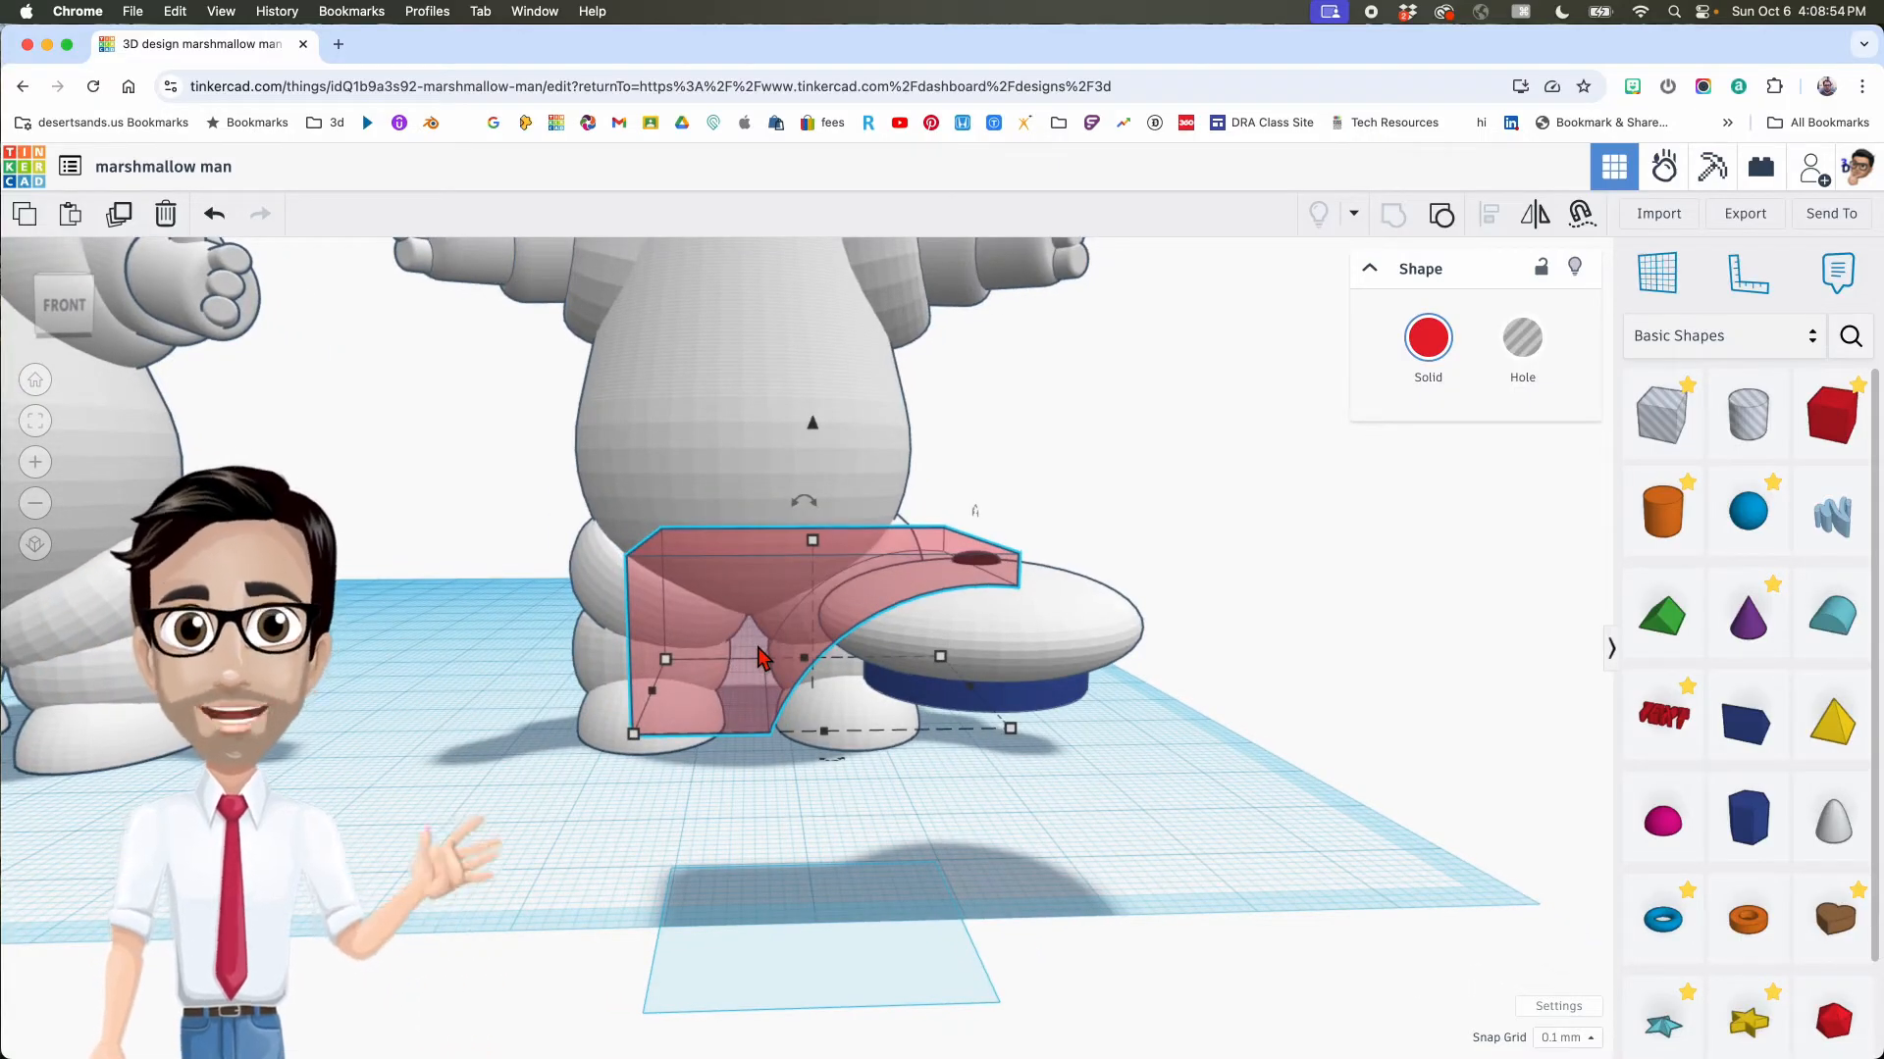
pyautogui.press('super+d')
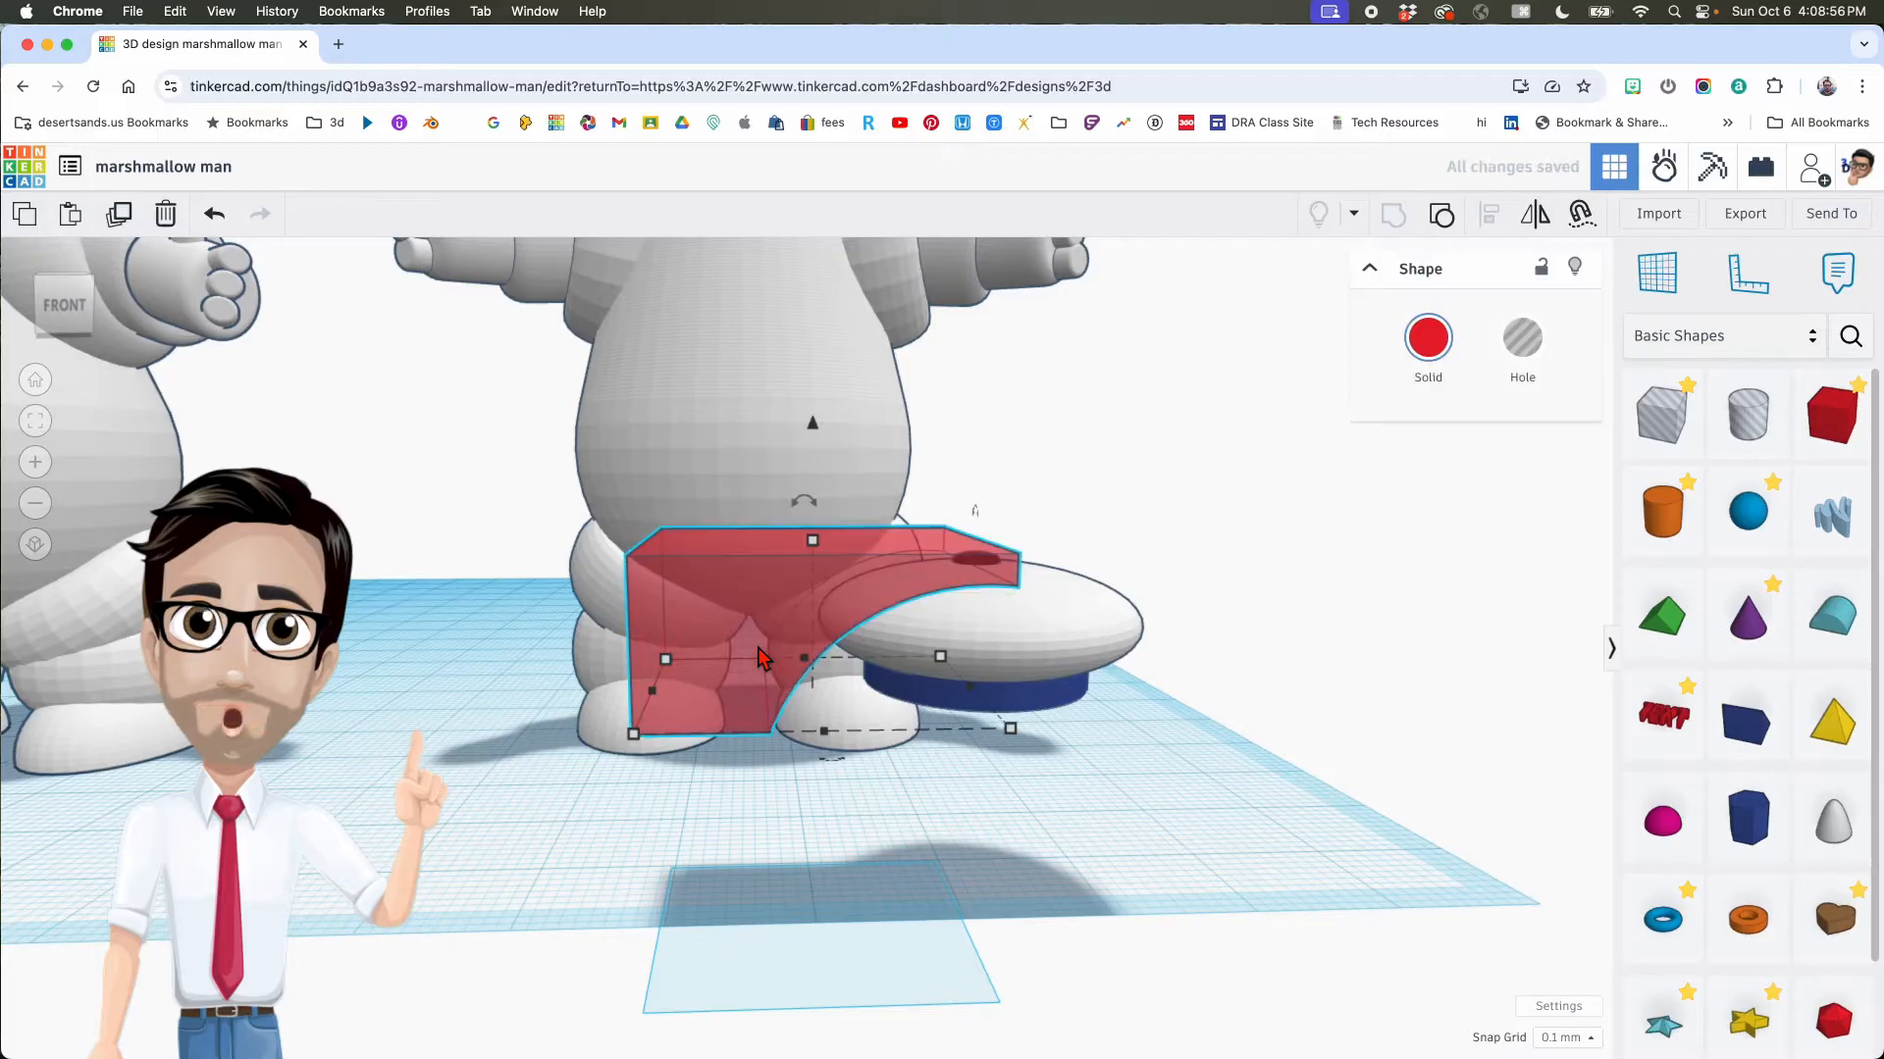
pyautogui.click(1523, 343)
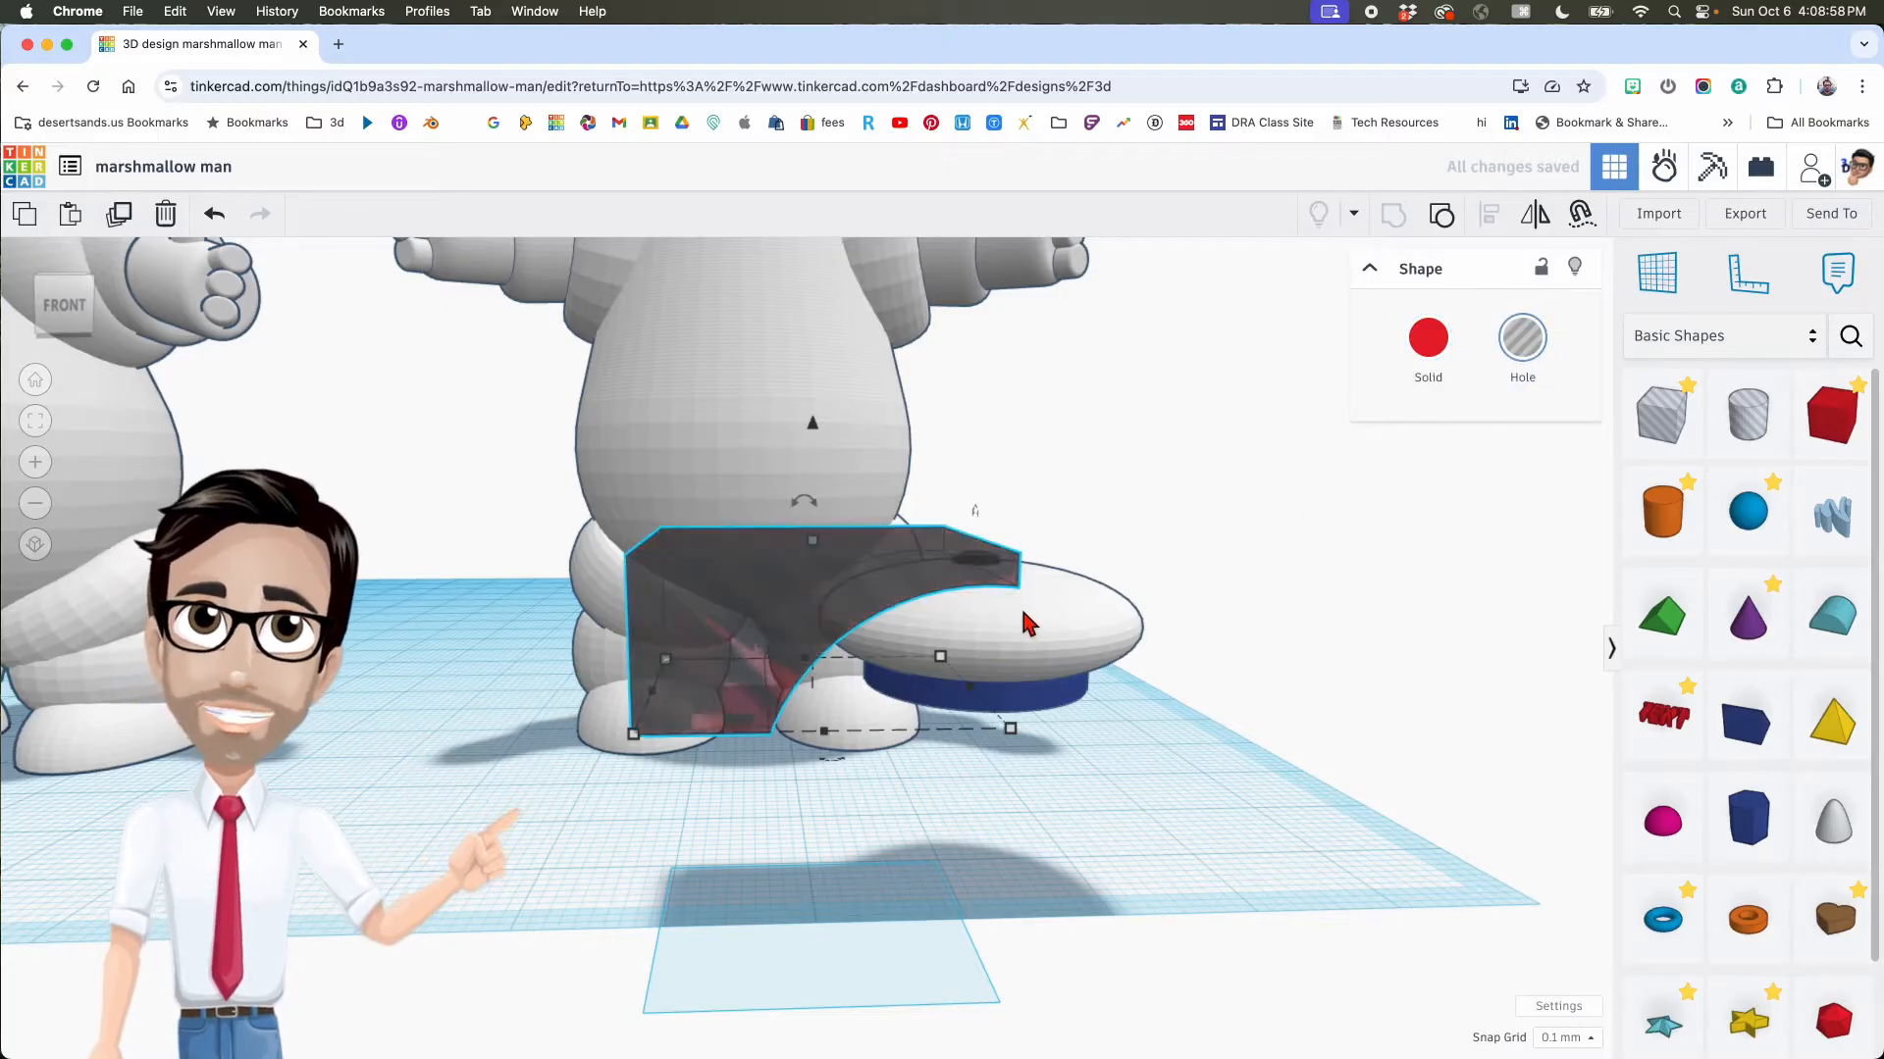
pyautogui.press('super+z')
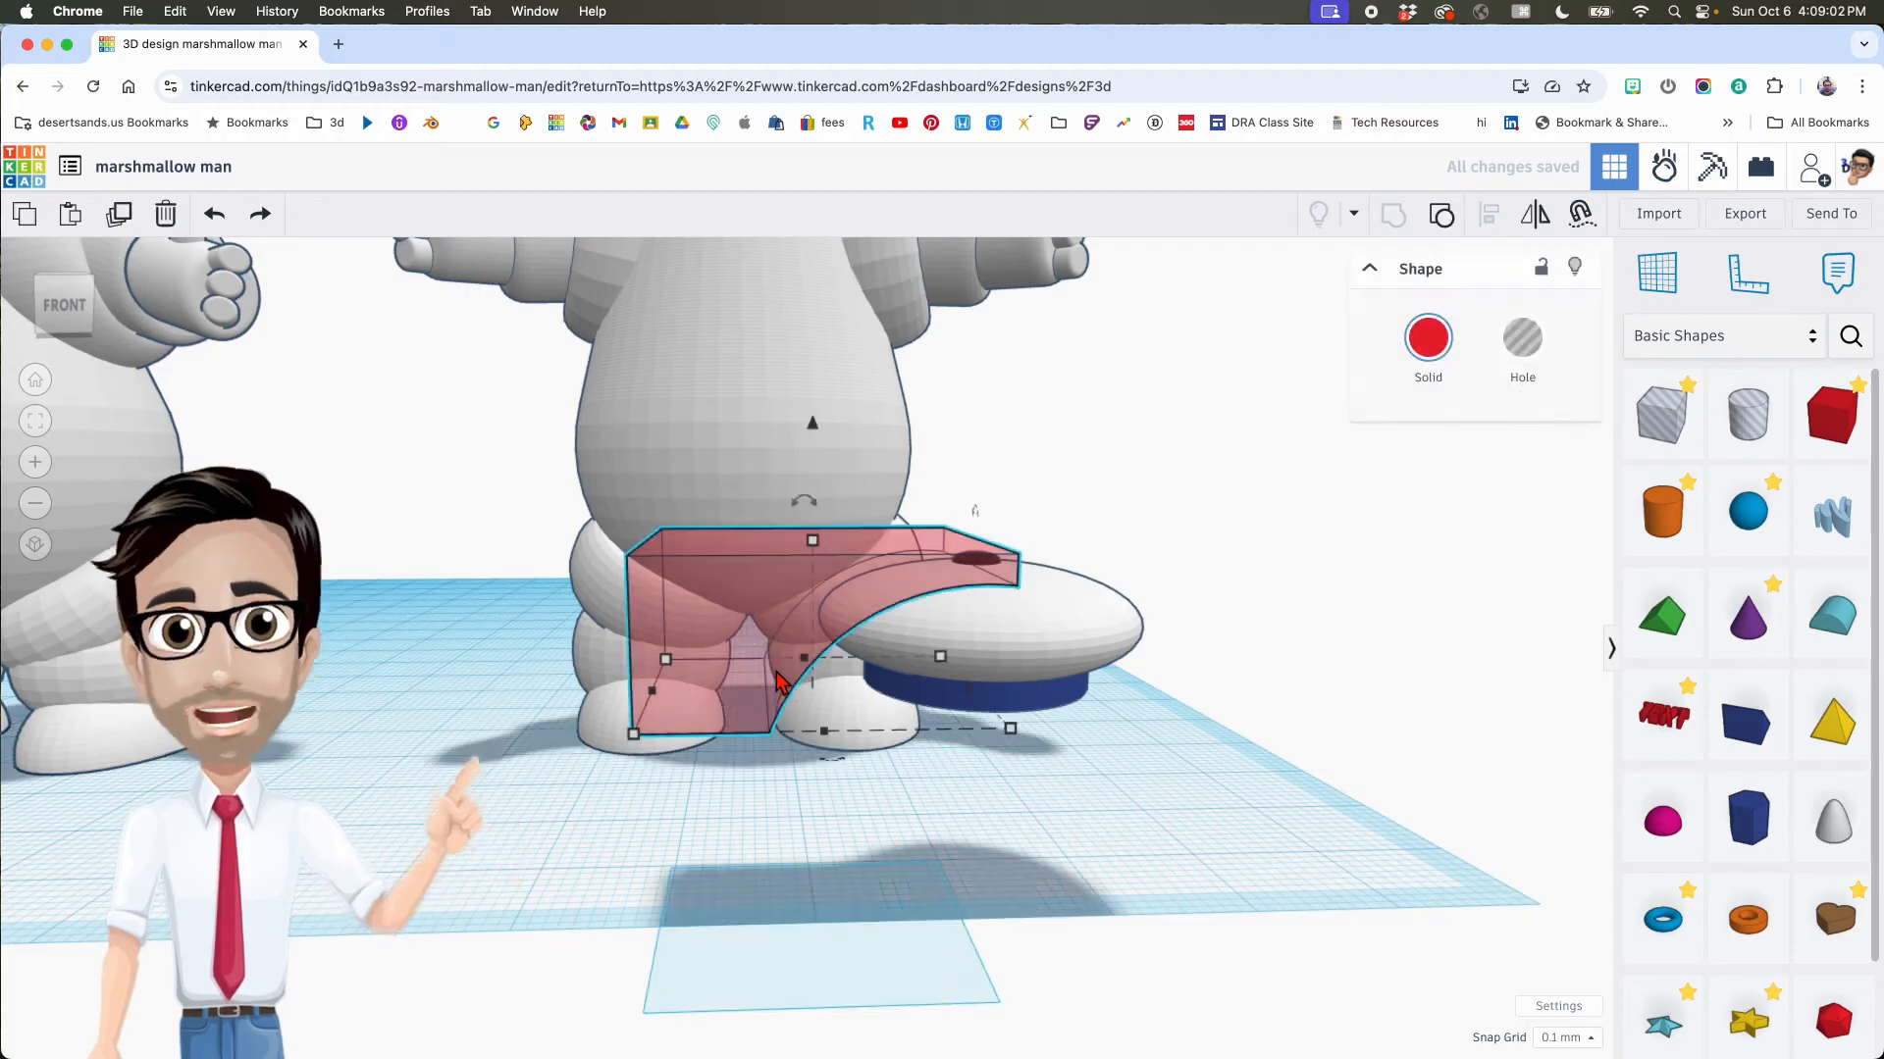
pyautogui.press('t')
pyautogui.click(1524, 348)
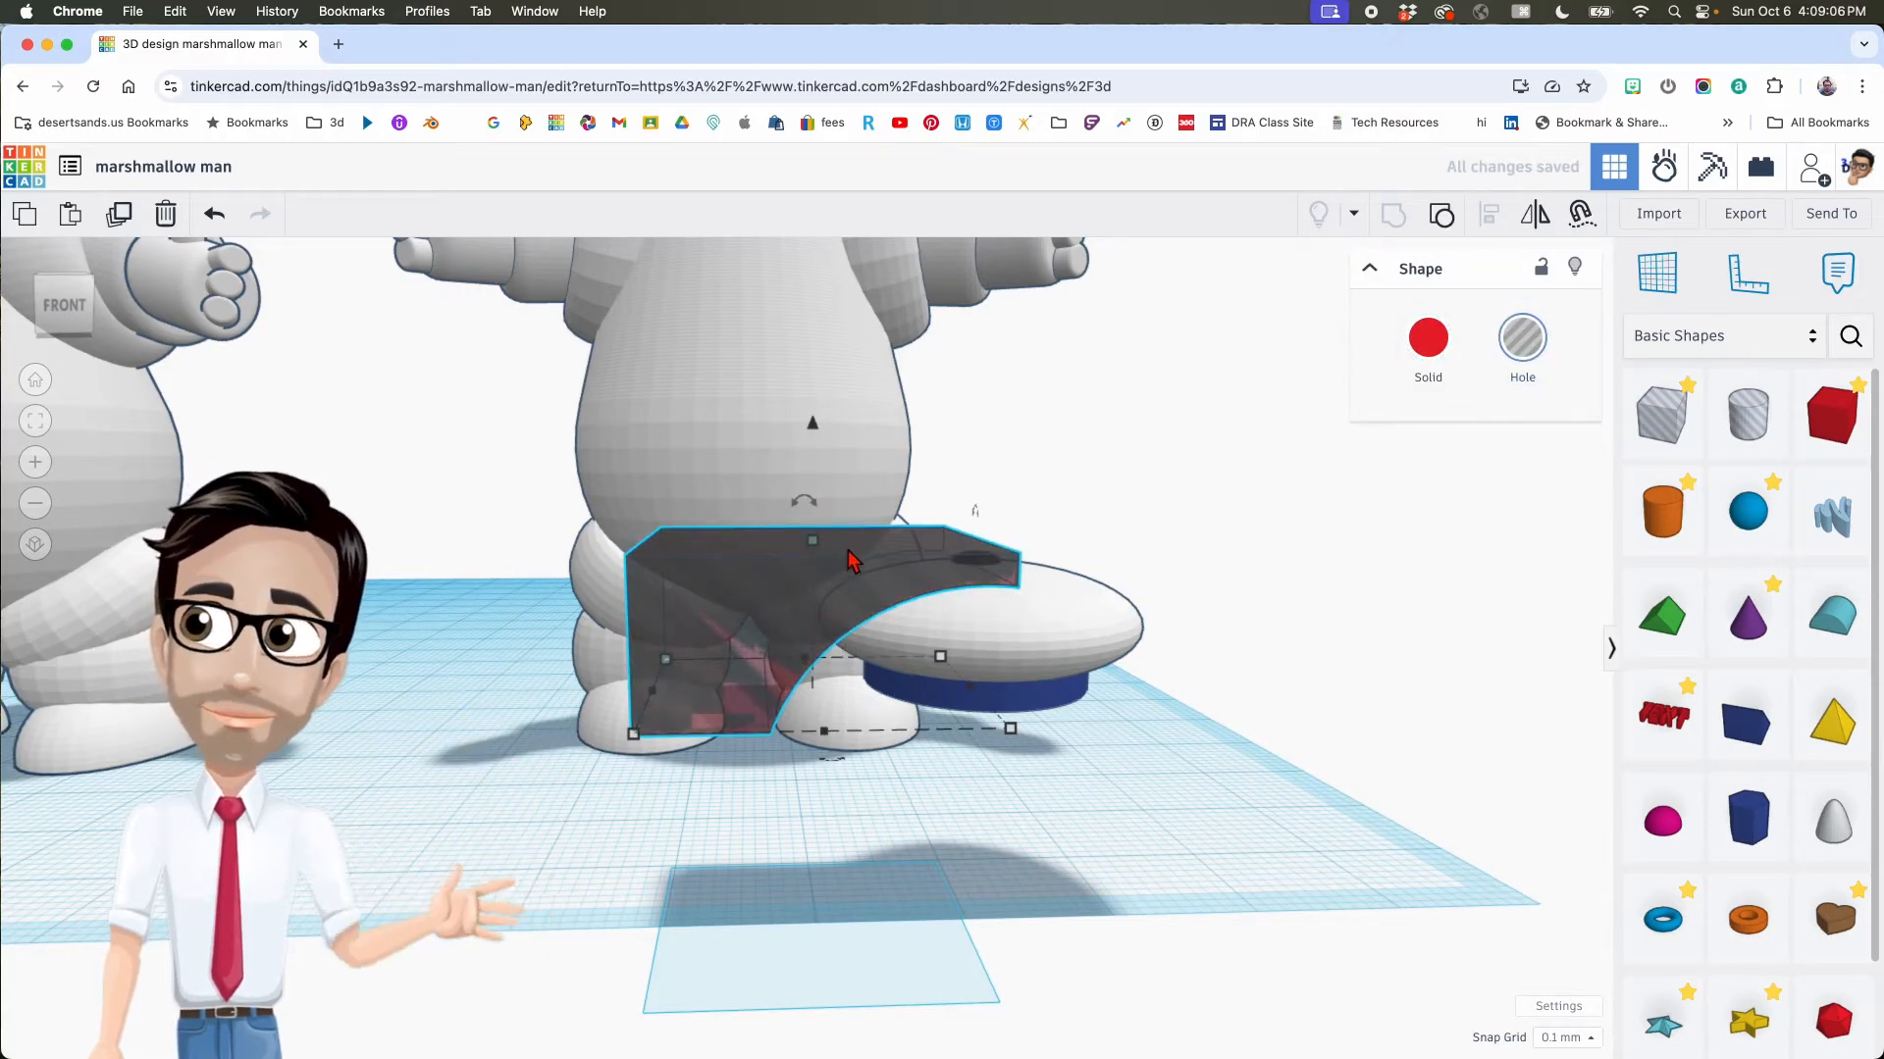
# Step: Raise the hole copy slightly above the red curved shape so only a thin layer along its underside stays uncovered
pyautogui.moveTo(817, 432); pyautogui.dragTo(812, 416)
pyautogui.moveTo(811, 416); pyautogui.dragTo(893, 615, button='right')
pyautogui.scroll(8, 863, 615)
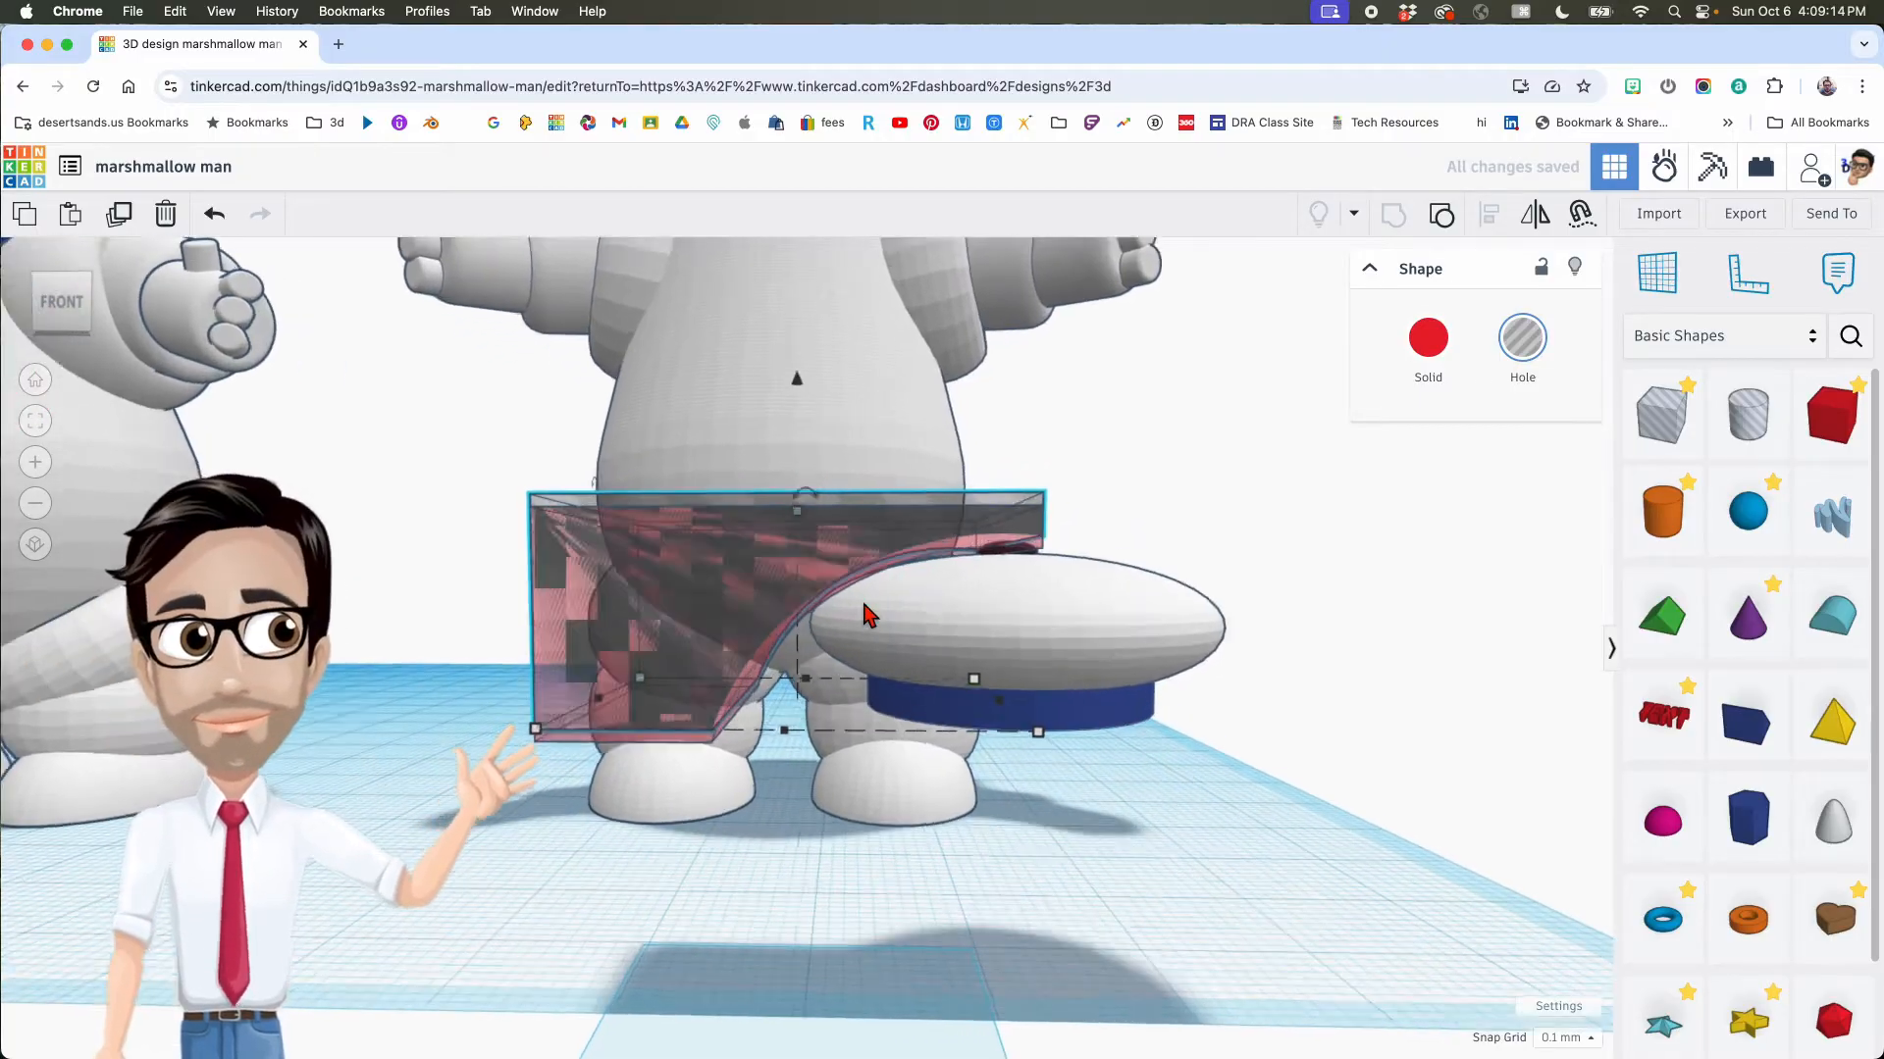
pyautogui.moveTo(845, 620); pyautogui.dragTo(1013, 564, button='right')
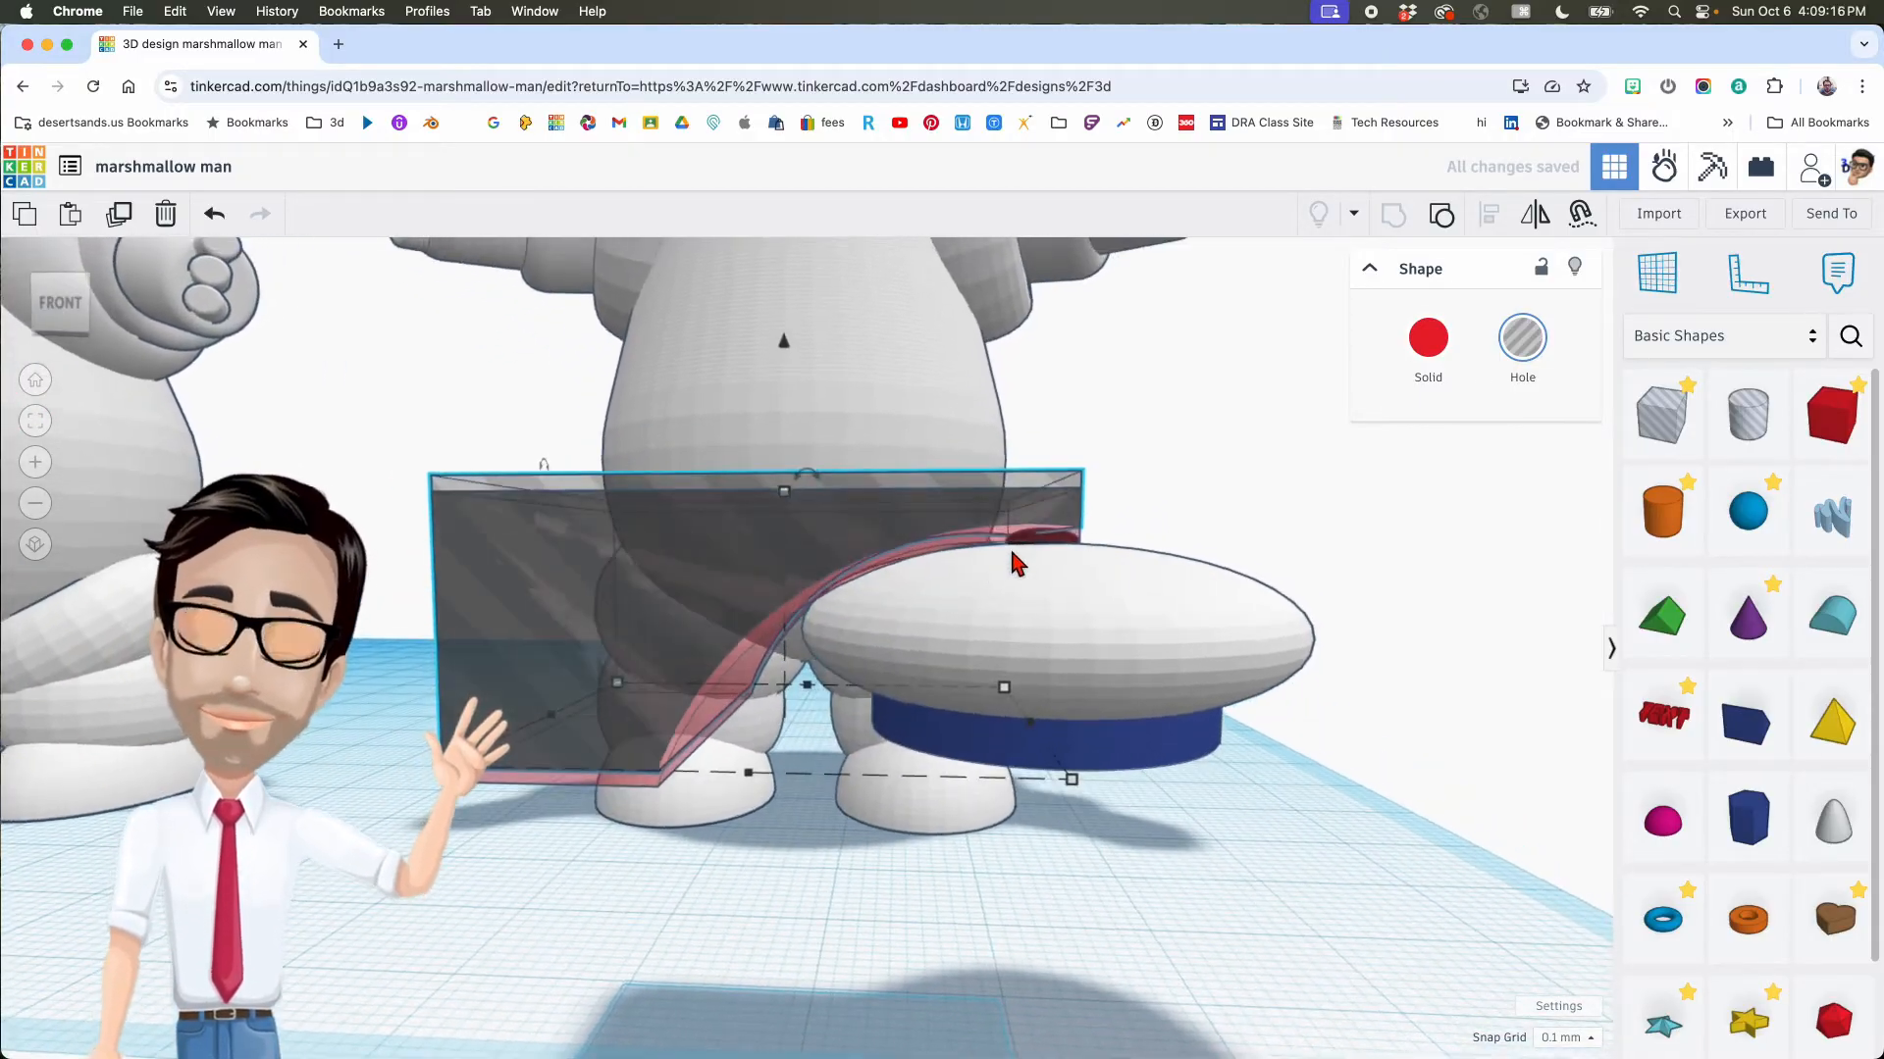
pyautogui.moveTo(775, 690); pyautogui.dragTo(799, 648, button='right')
pyautogui.moveTo(822, 423)
pyautogui.moveTo(822, 424); pyautogui.dragTo(822, 376)
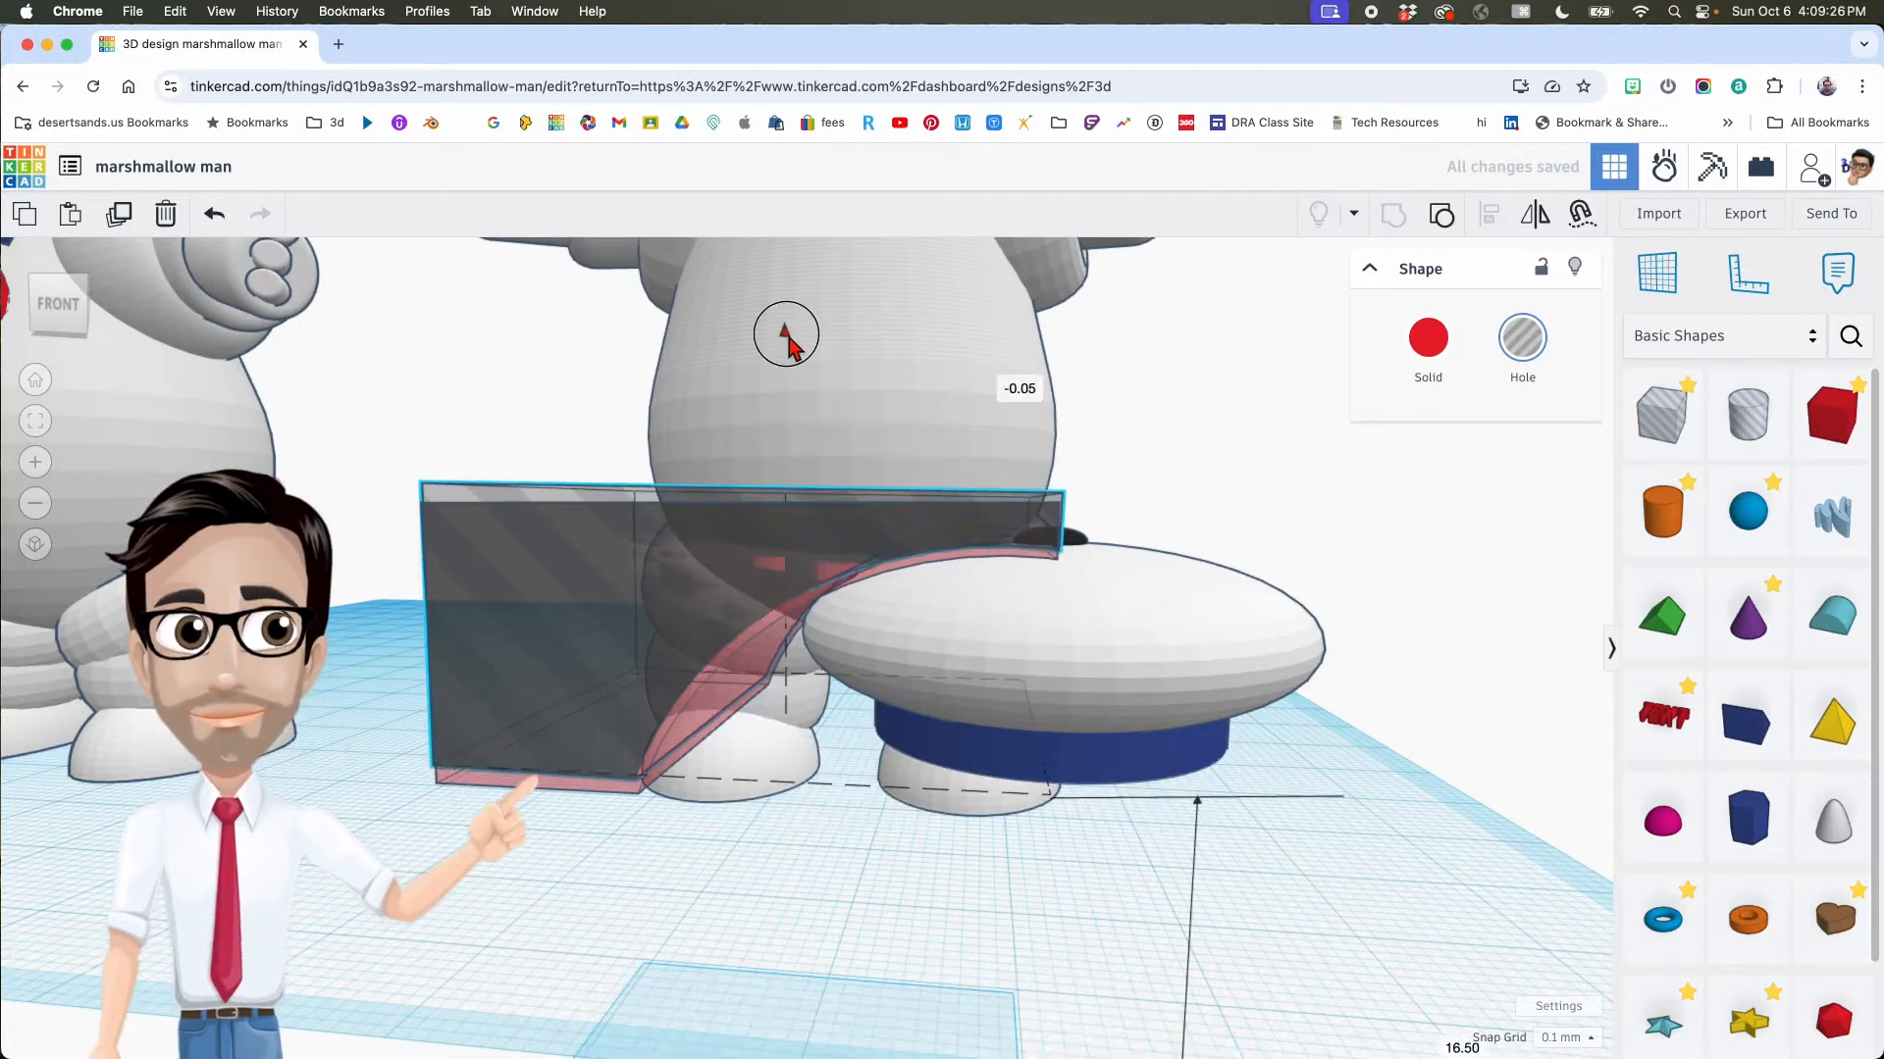
pyautogui.moveTo(790, 345); pyautogui.dragTo(903, 645, button='right')
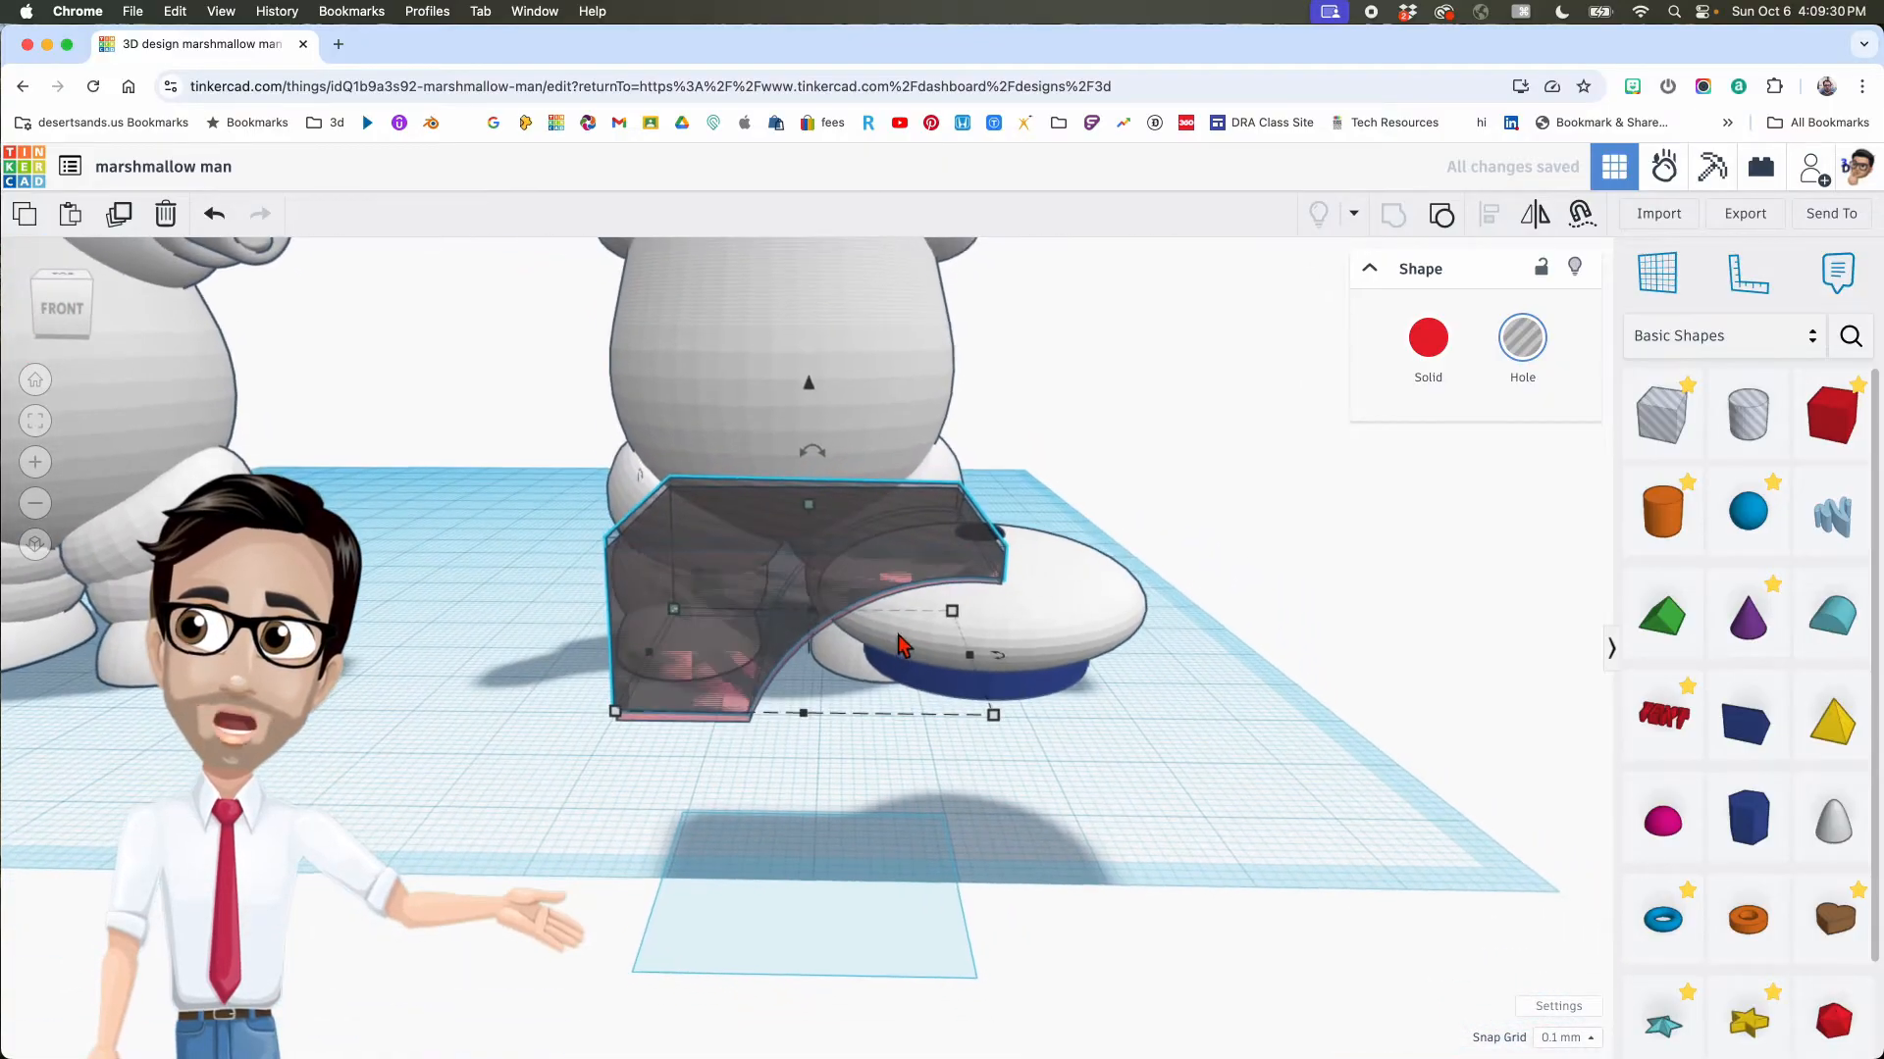
# Step: Try to group the hole copy with the red shape to cut it down to a thin curved layer
pyautogui.moveTo(624, 733); pyautogui.dragTo(634, 740)
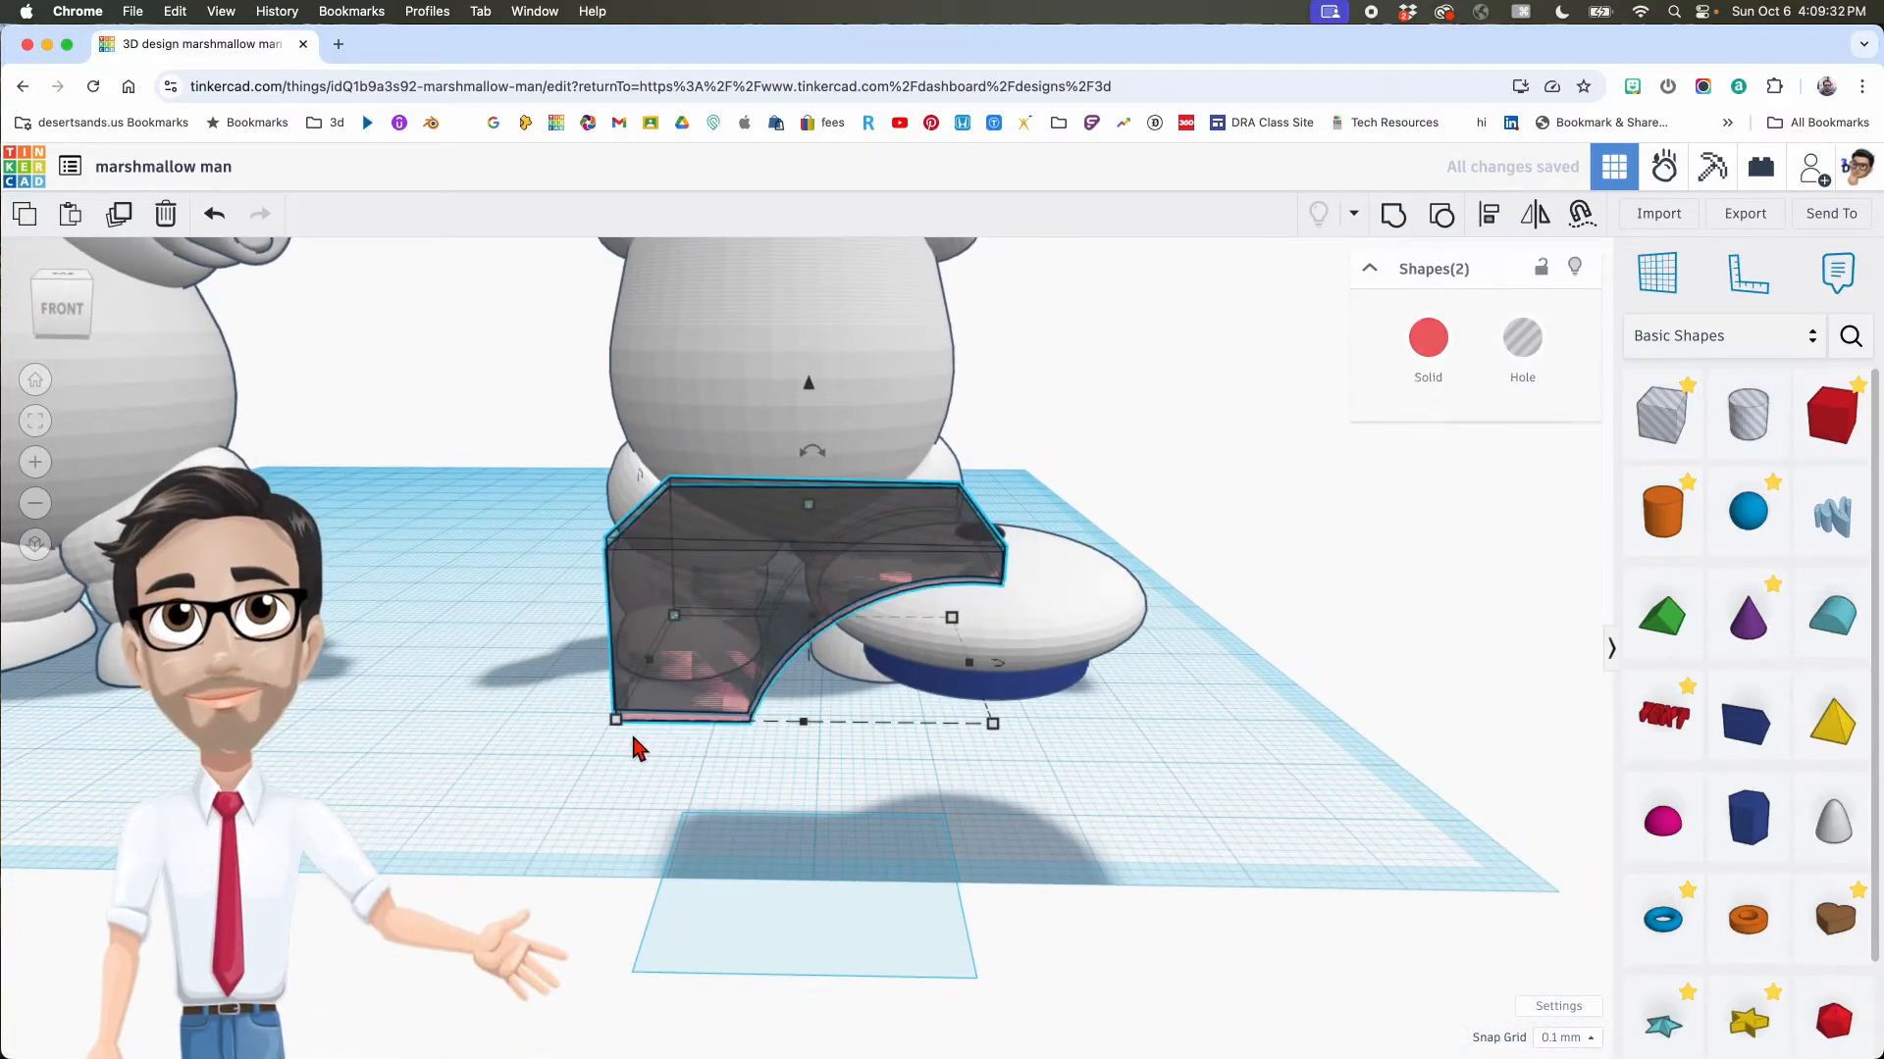
pyautogui.press('super+g')
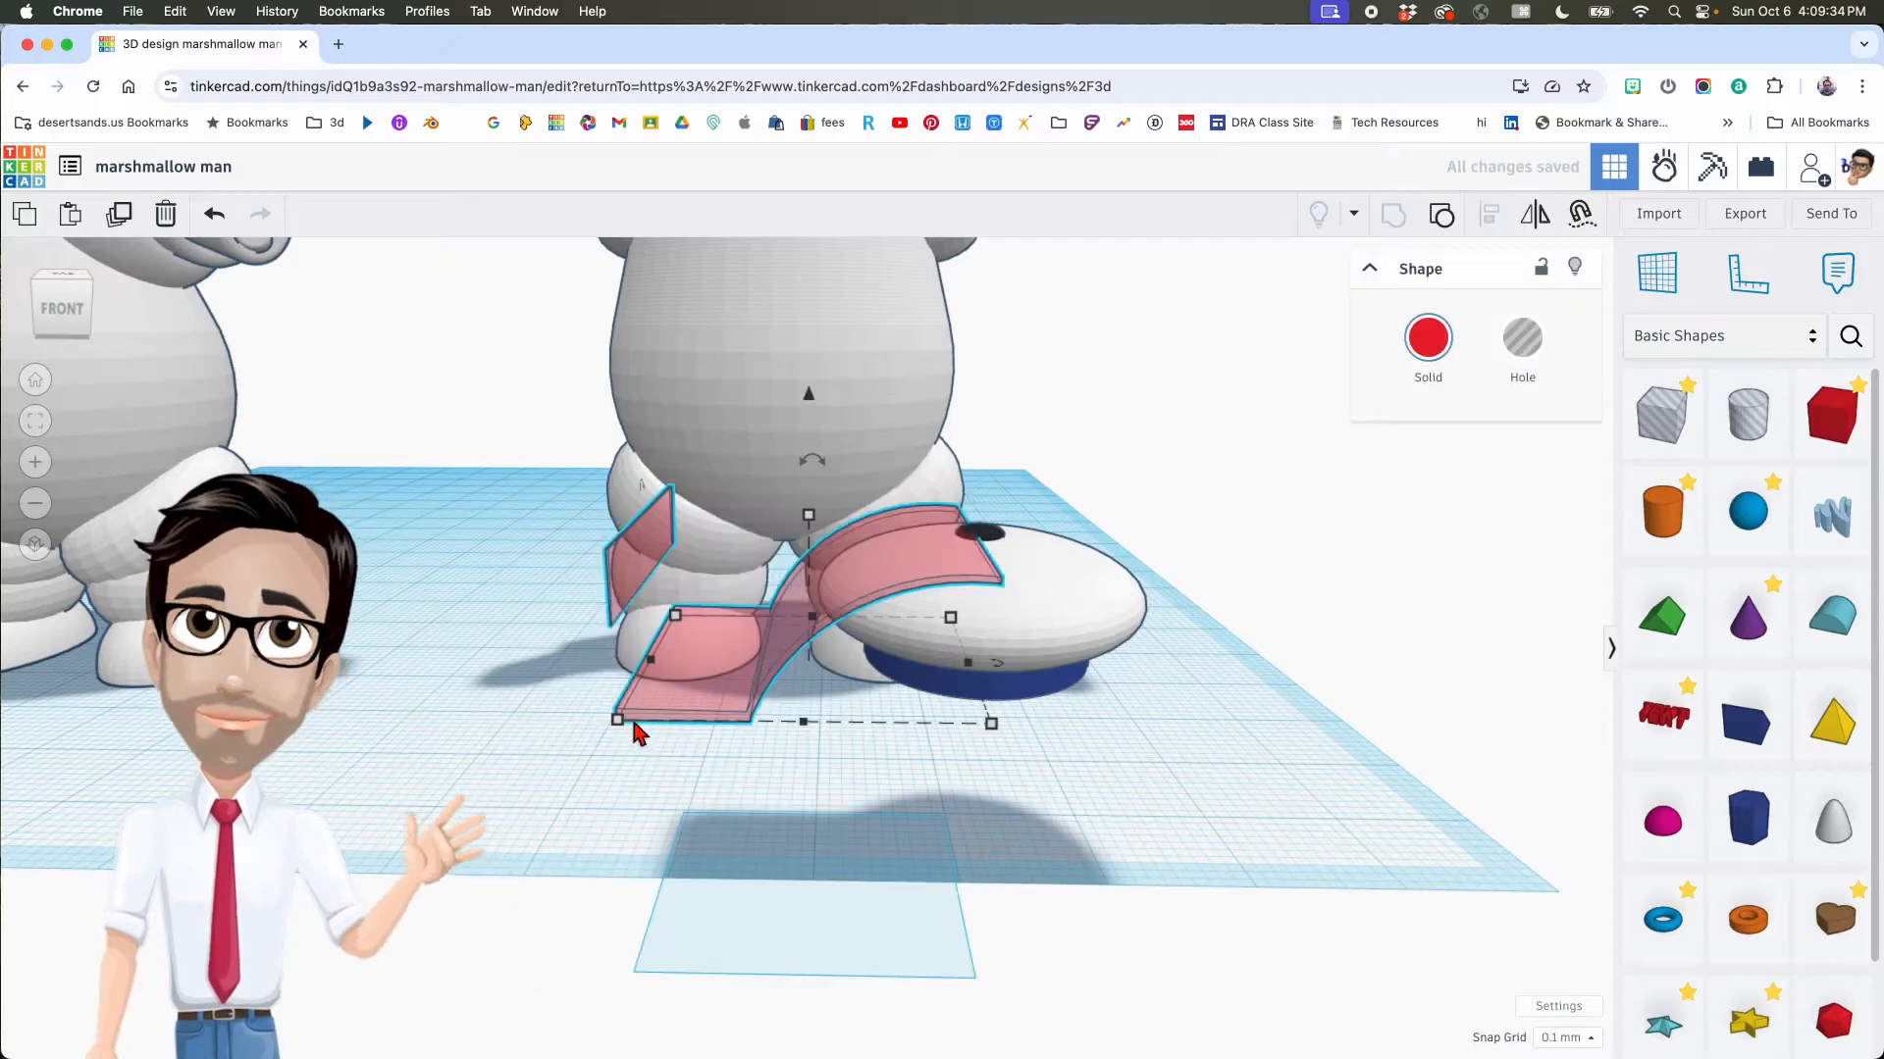
pyautogui.moveTo(639, 731); pyautogui.dragTo(686, 736, button='right')
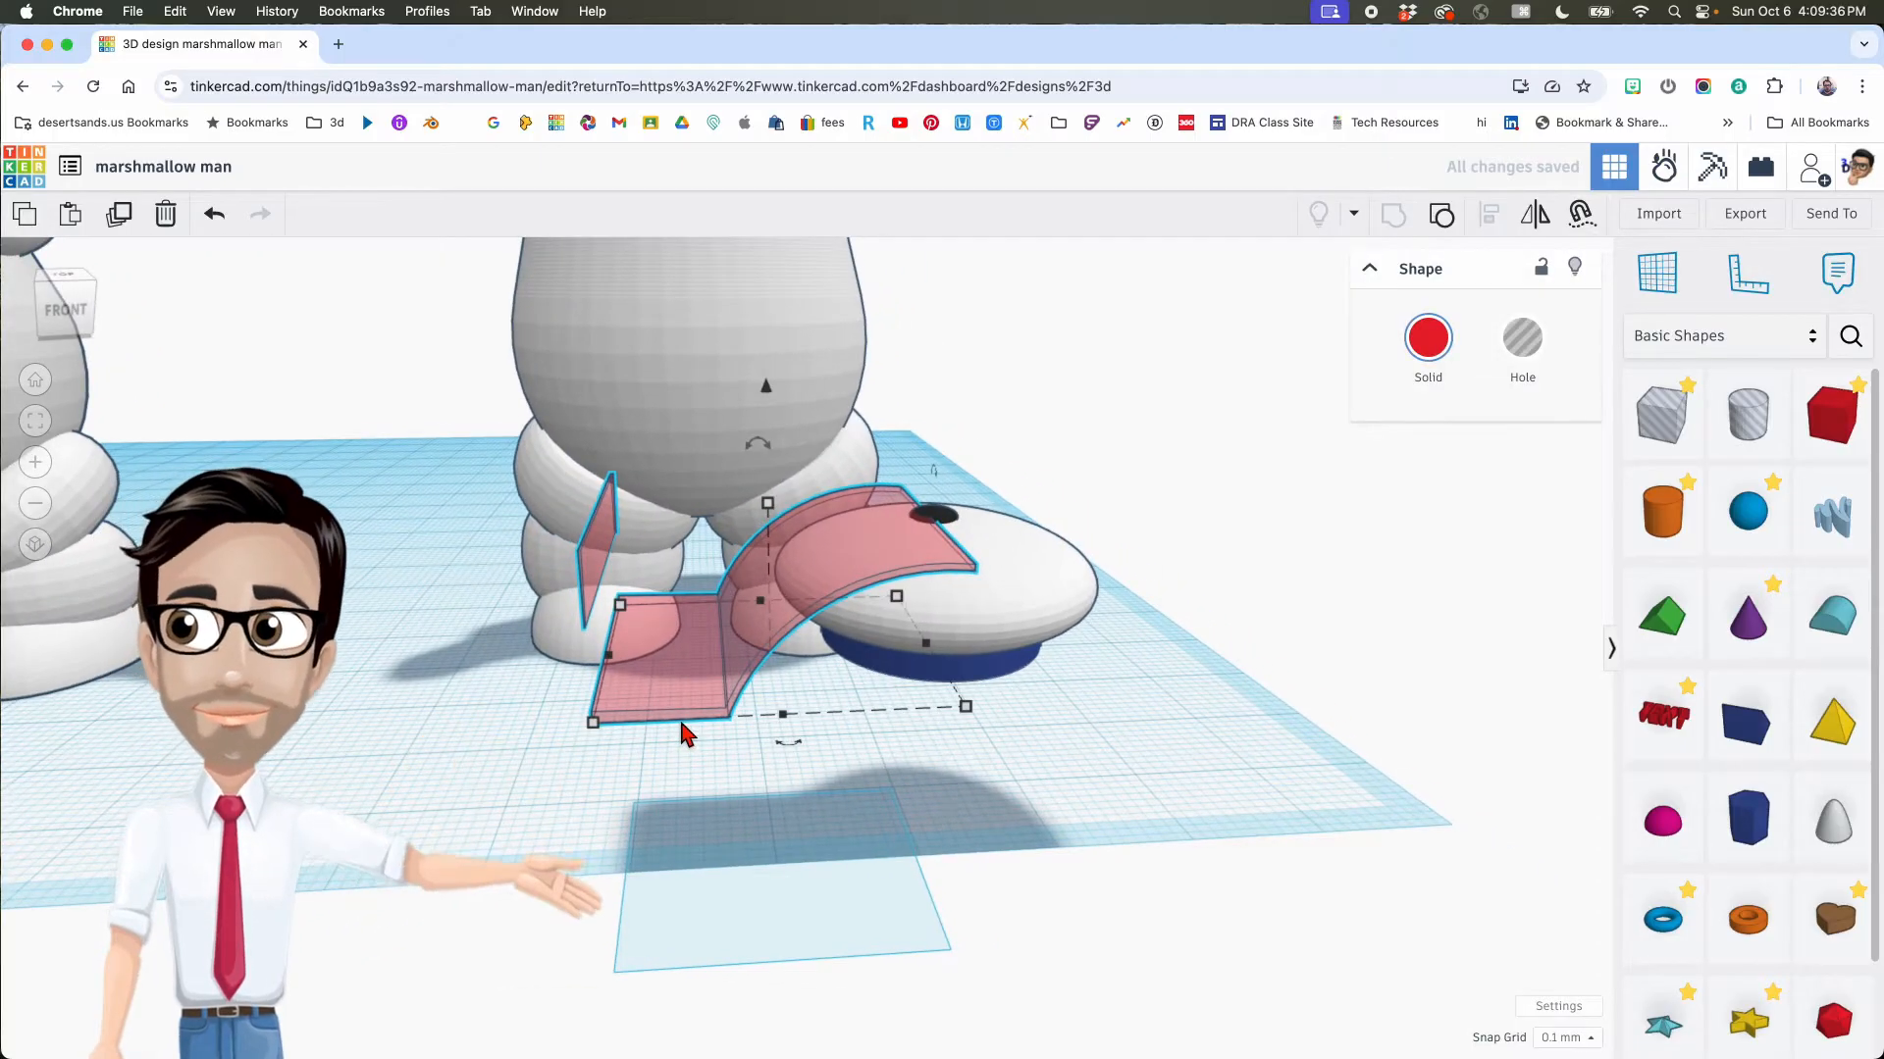
pyautogui.press('super+z')
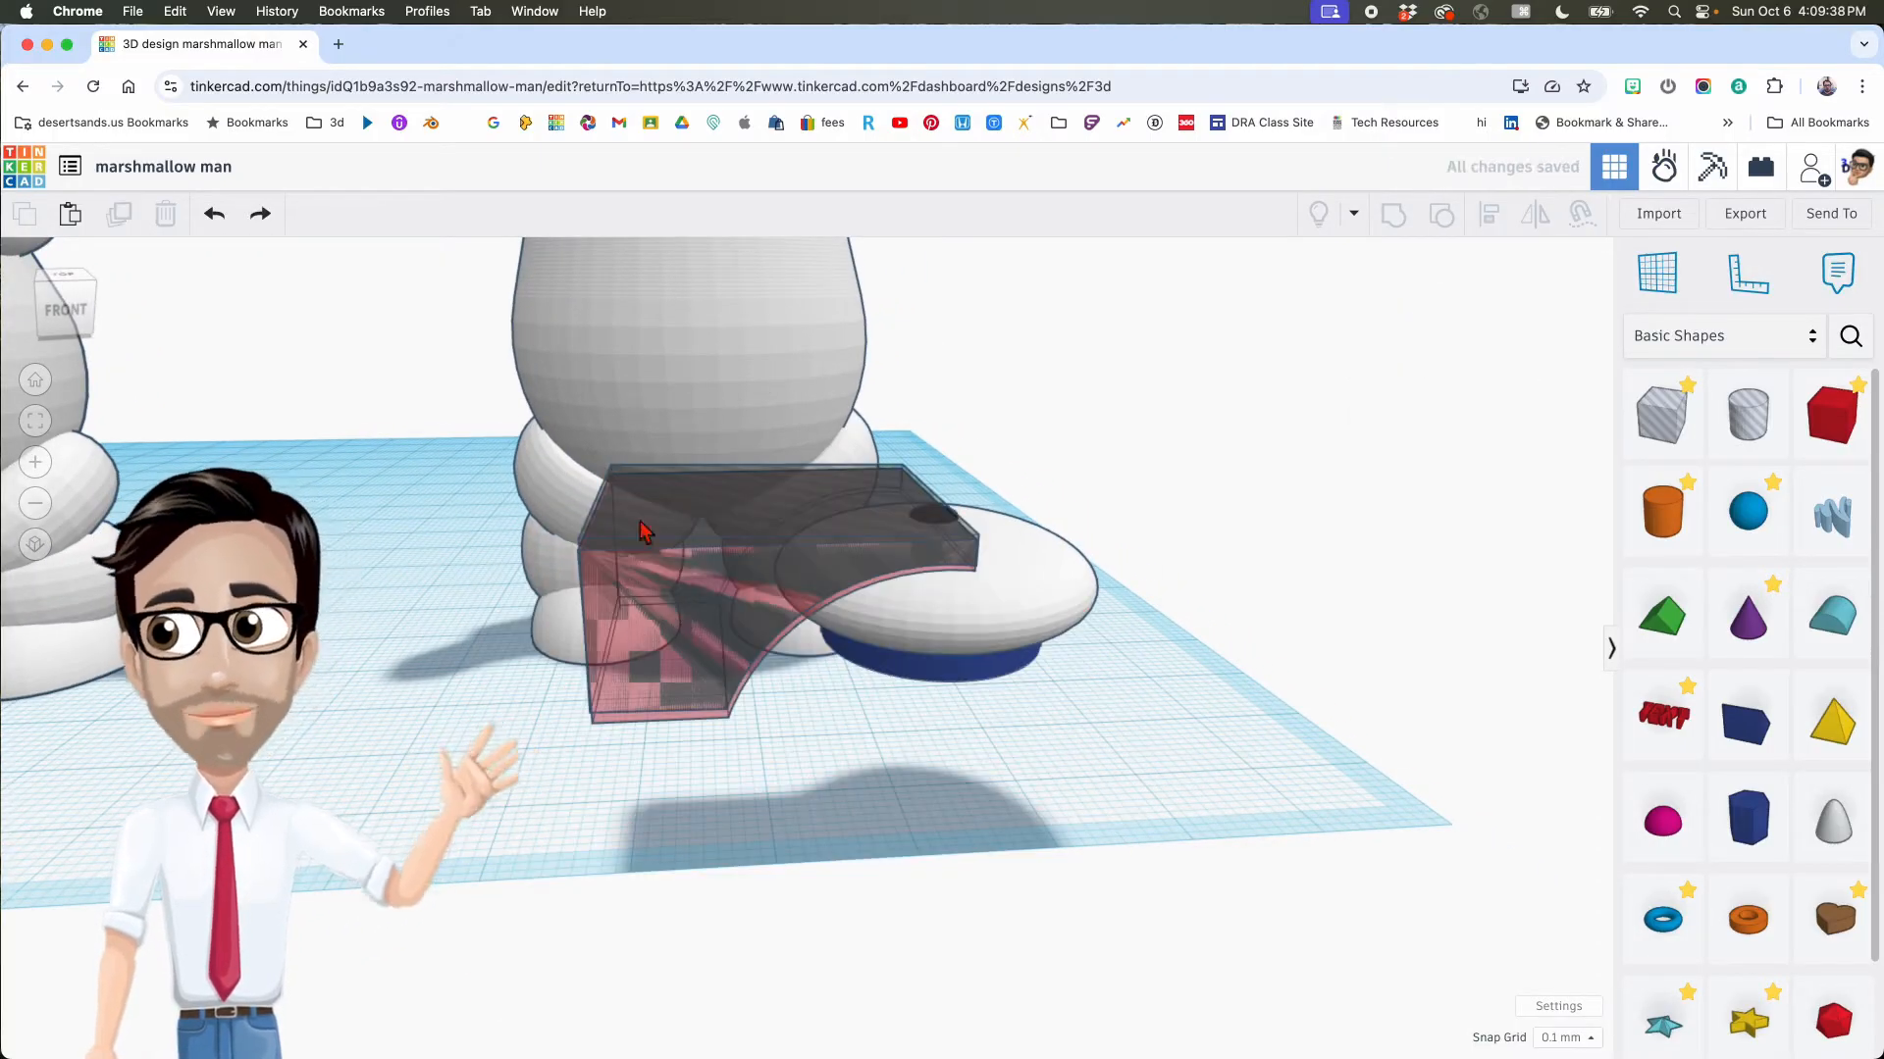
# Step: Widen the hole copy to 20.78 mm past the red shape's end wall and group it with the red shape
pyautogui.click(605, 535)
pyautogui.moveTo(609, 647); pyautogui.dragTo(596, 647)
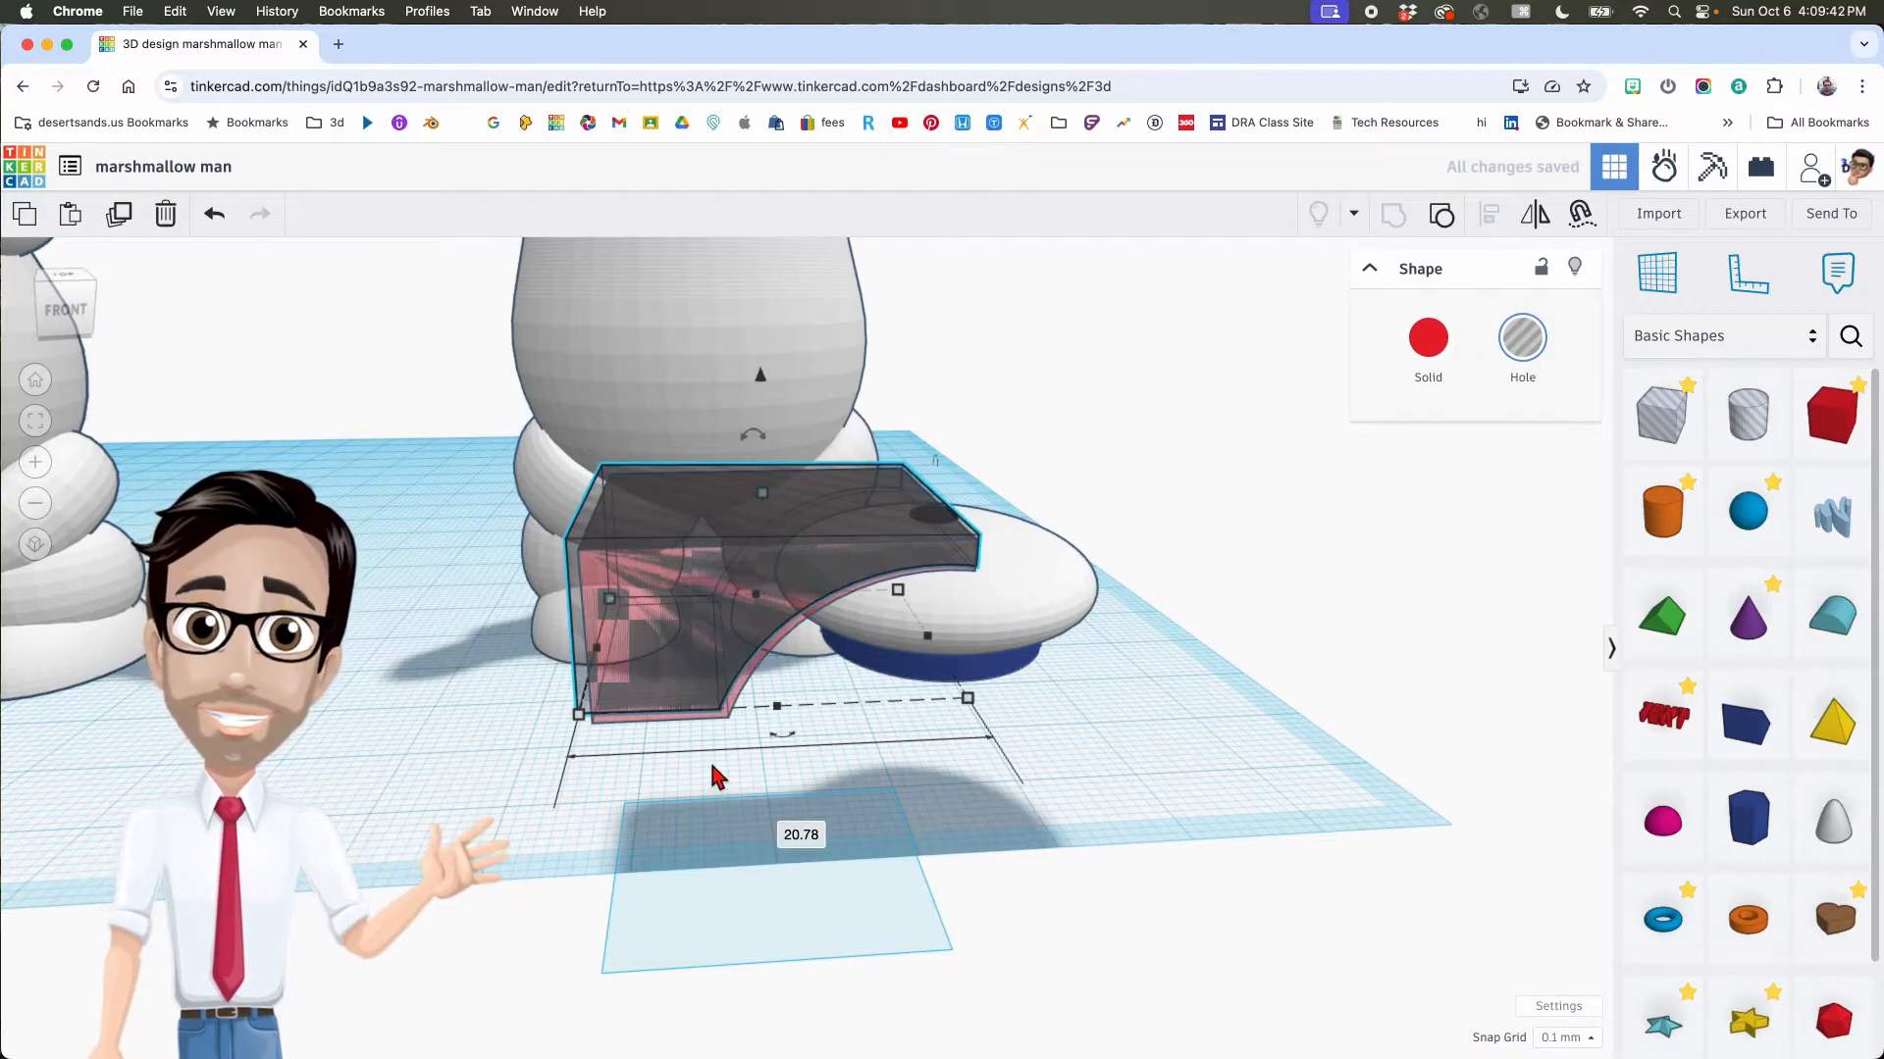
pyautogui.keyDown('shift'); pyautogui.click(706, 702); pyautogui.keyUp('shift')
pyautogui.press('super+g')
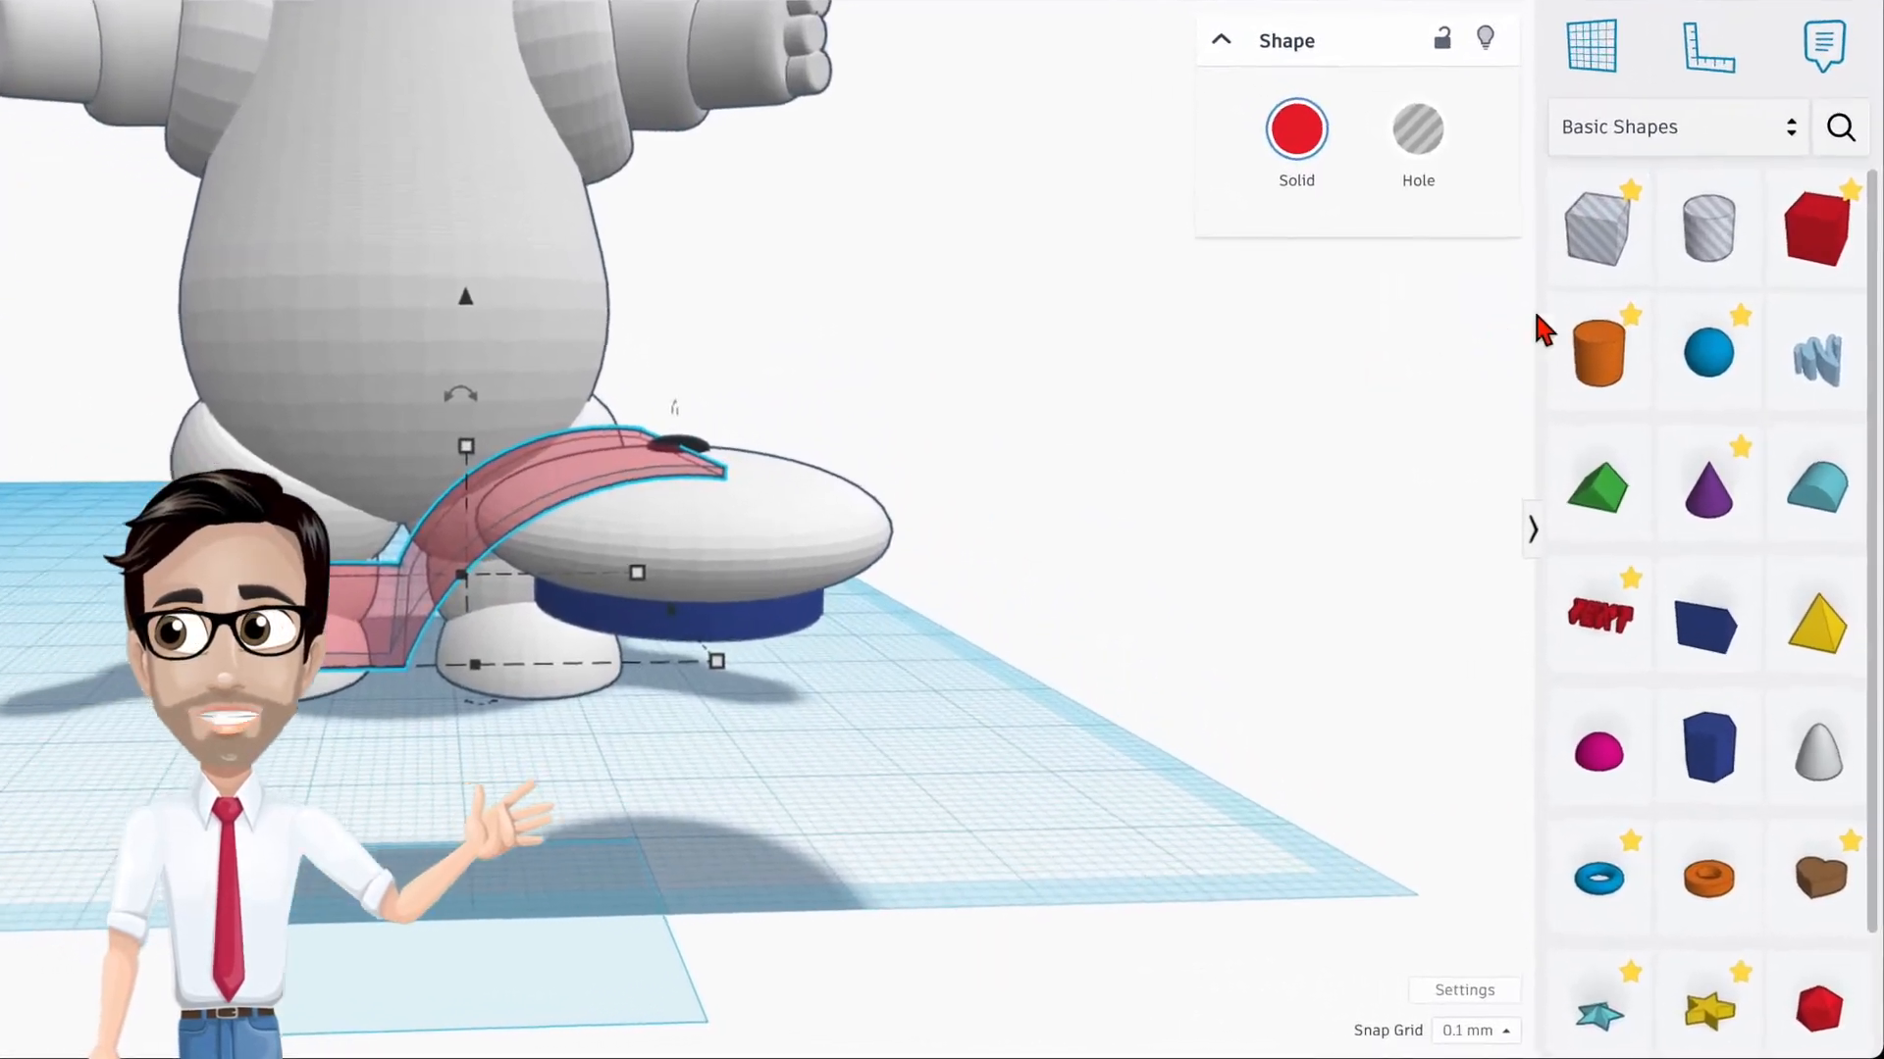
# Step: Place a box hole over the flat lower part of the red shape and group them to cut that part away
pyautogui.click(1626, 311)
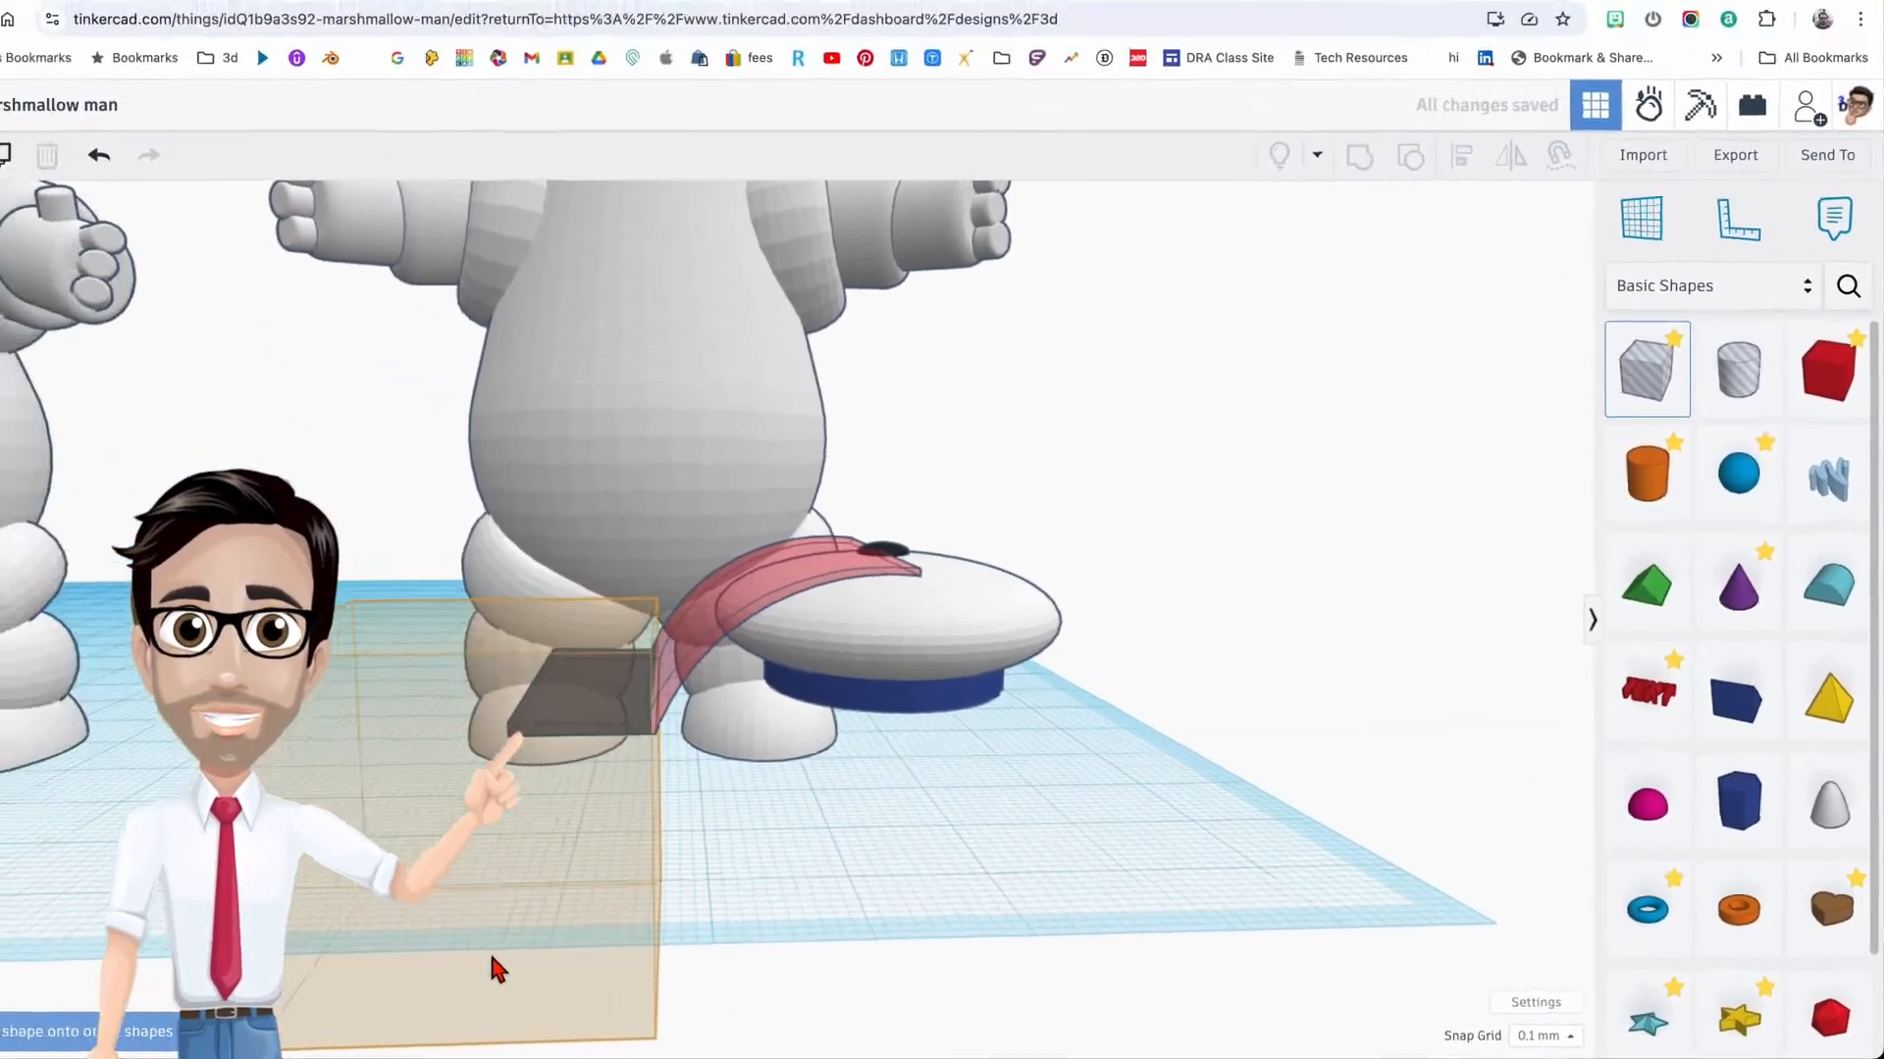
pyautogui.click(177, 933)
pyautogui.moveTo(580, 958); pyautogui.dragTo(741, 829, button='right')
pyautogui.moveTo(589, 1030); pyautogui.dragTo(992, 858, button='right')
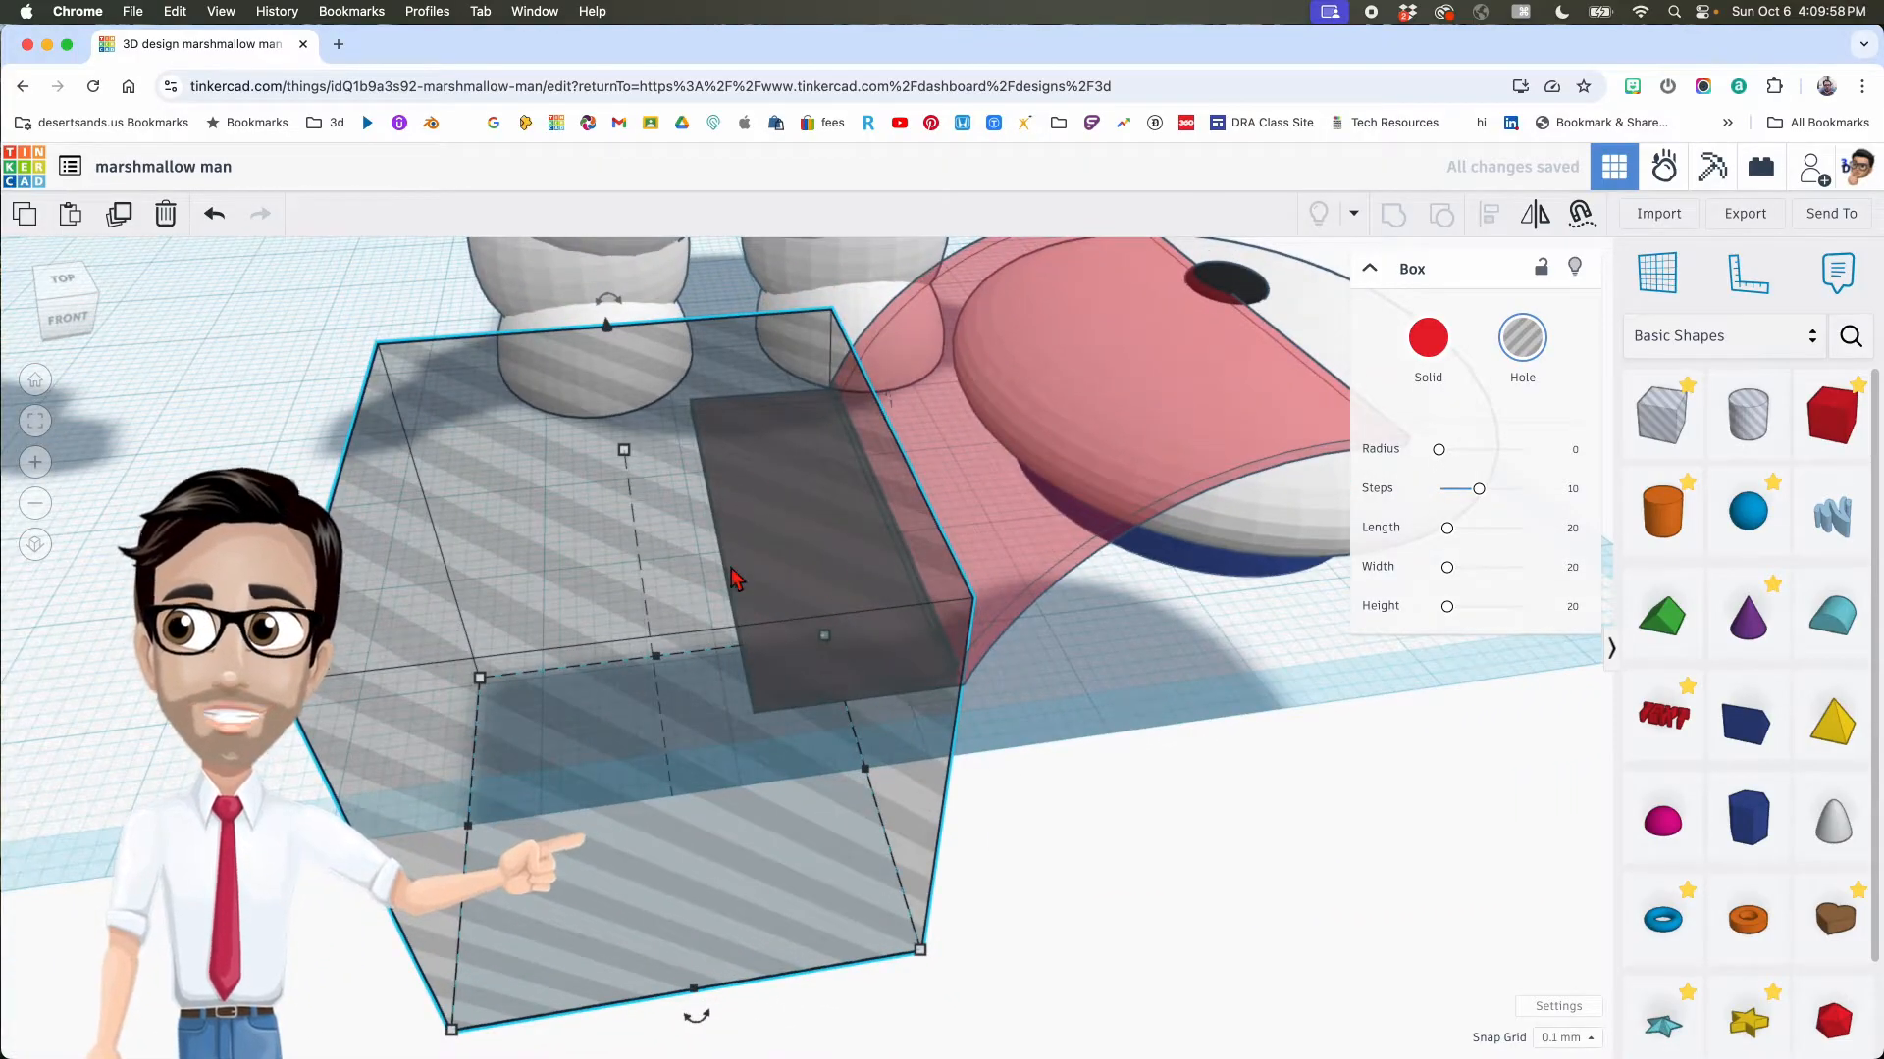
pyautogui.keyDown('shift'); pyautogui.click(1014, 533); pyautogui.keyUp('shift')
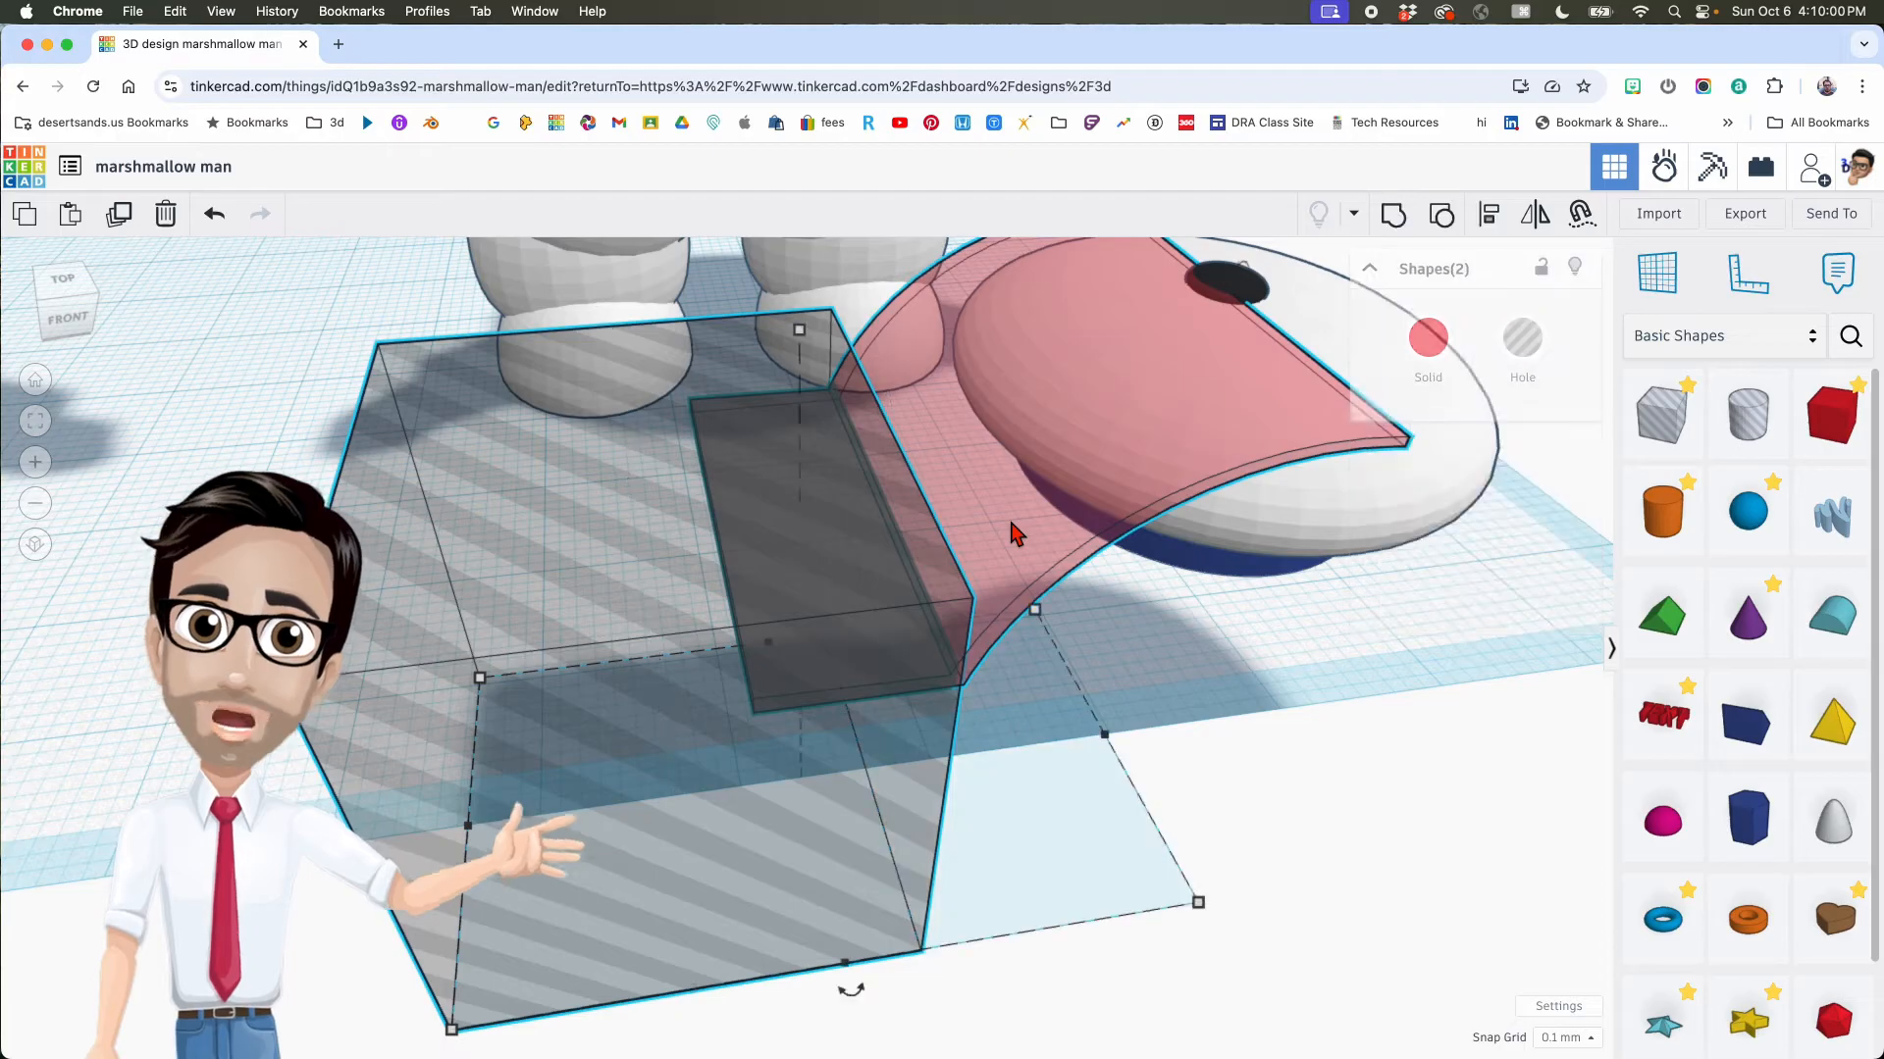
pyautogui.hotkey('ctrl', 'g')
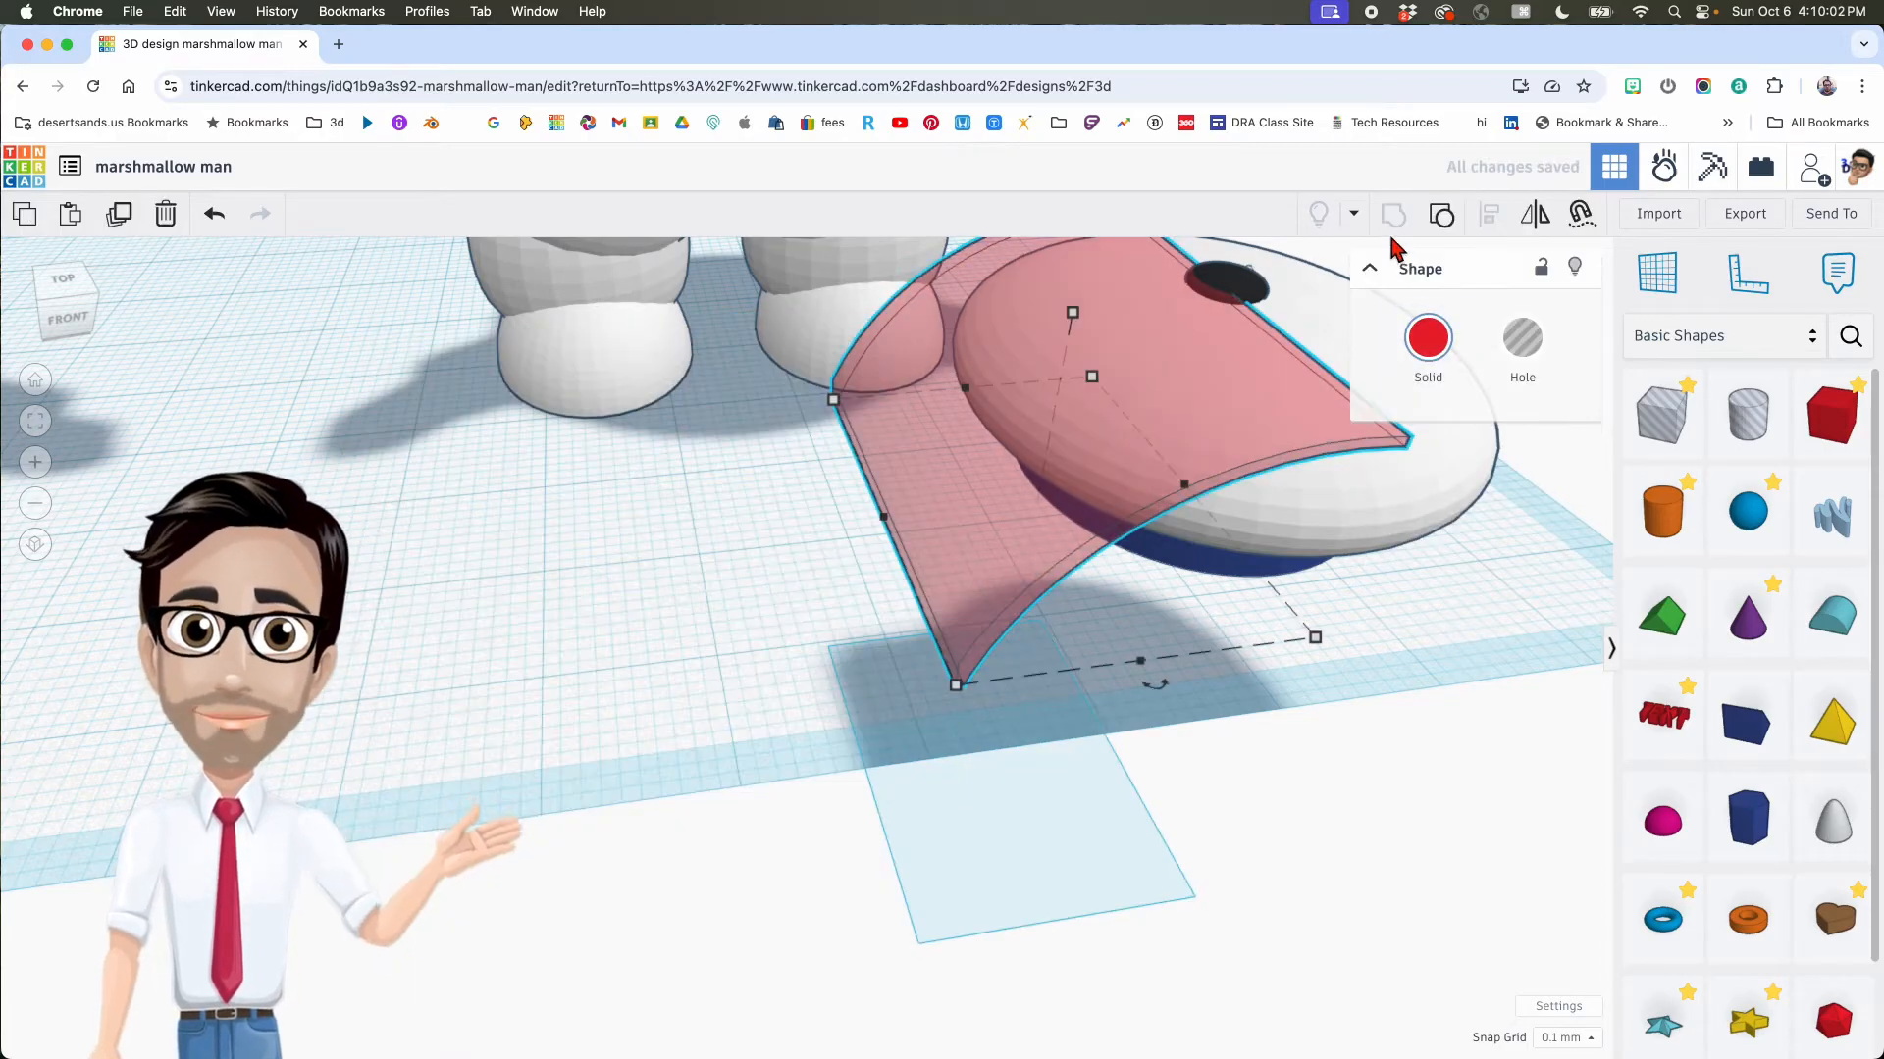
# Step: Cover one side of the red shape with a heightened, lengthened box hole and place a duplicate 24 mm away over the other side
pyautogui.moveTo(1344, 291); pyautogui.dragTo(1336, 547, button='right')
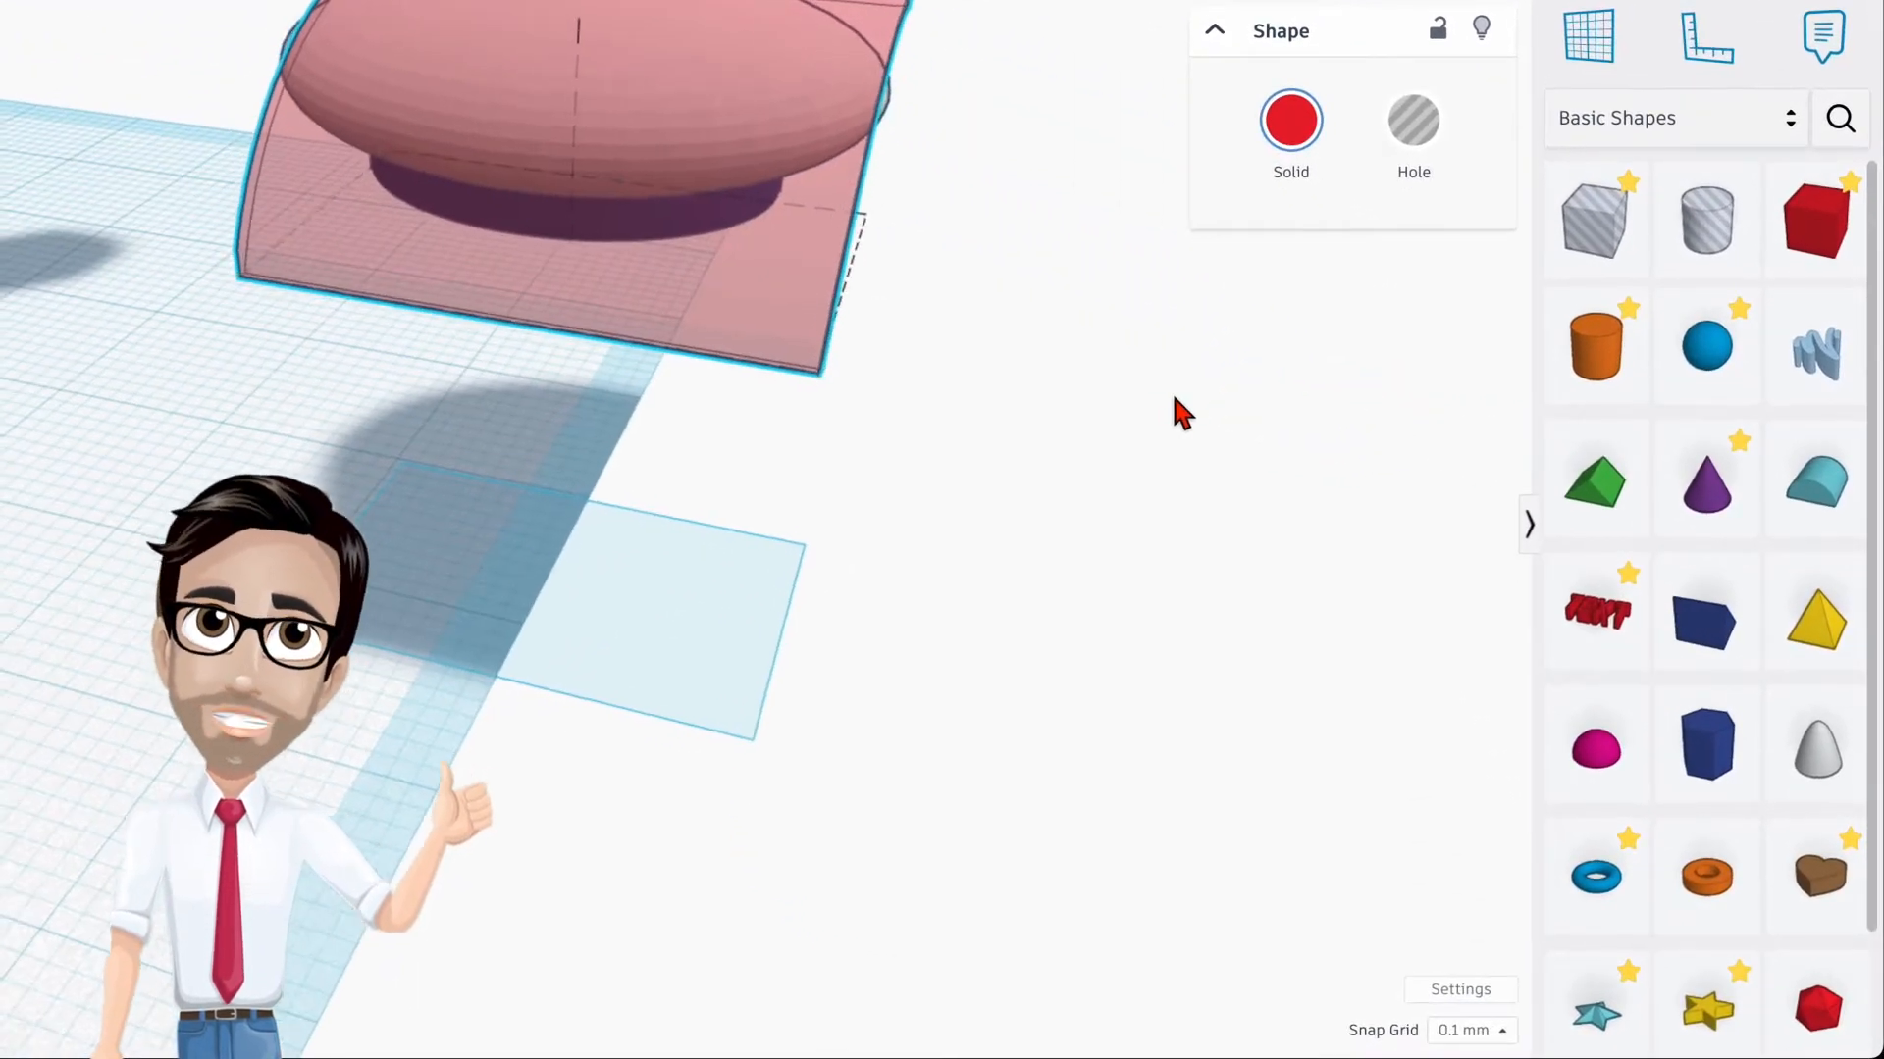
pyautogui.moveTo(1174, 397); pyautogui.dragTo(1440, 392, button='right')
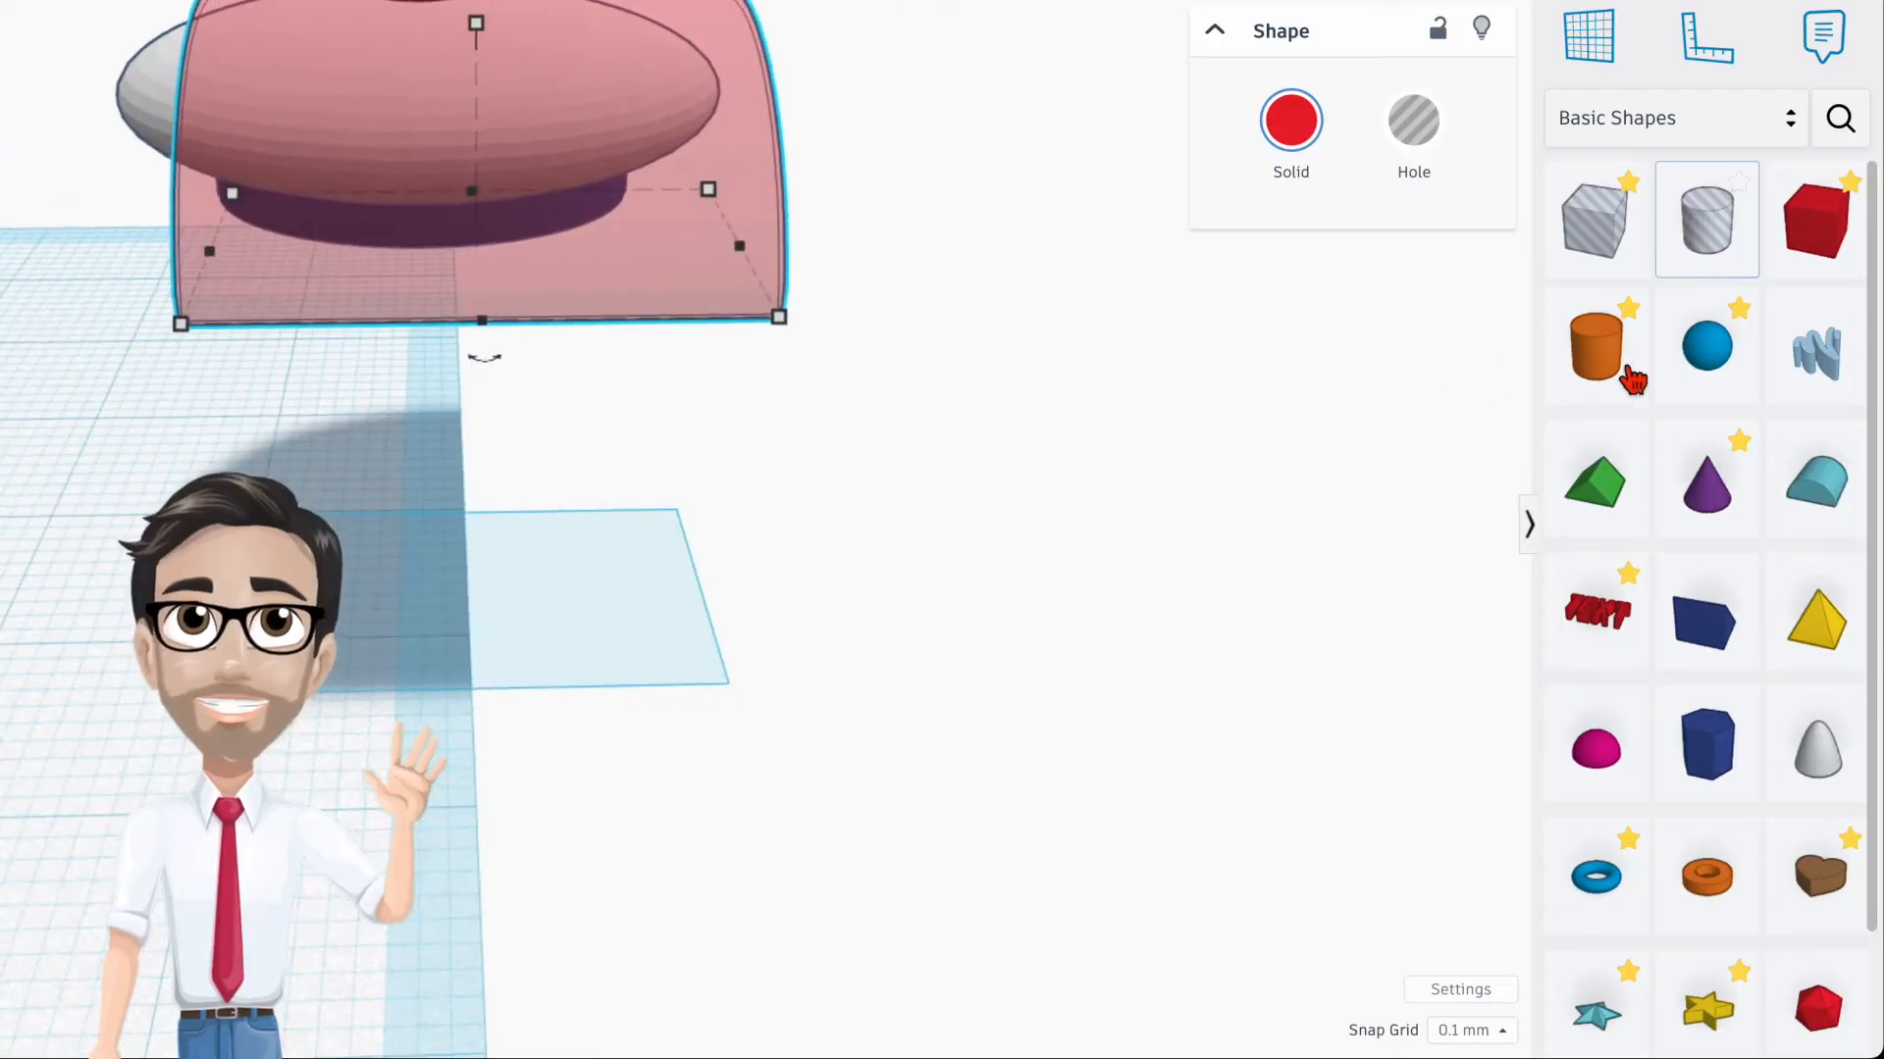
pyautogui.click(1606, 260)
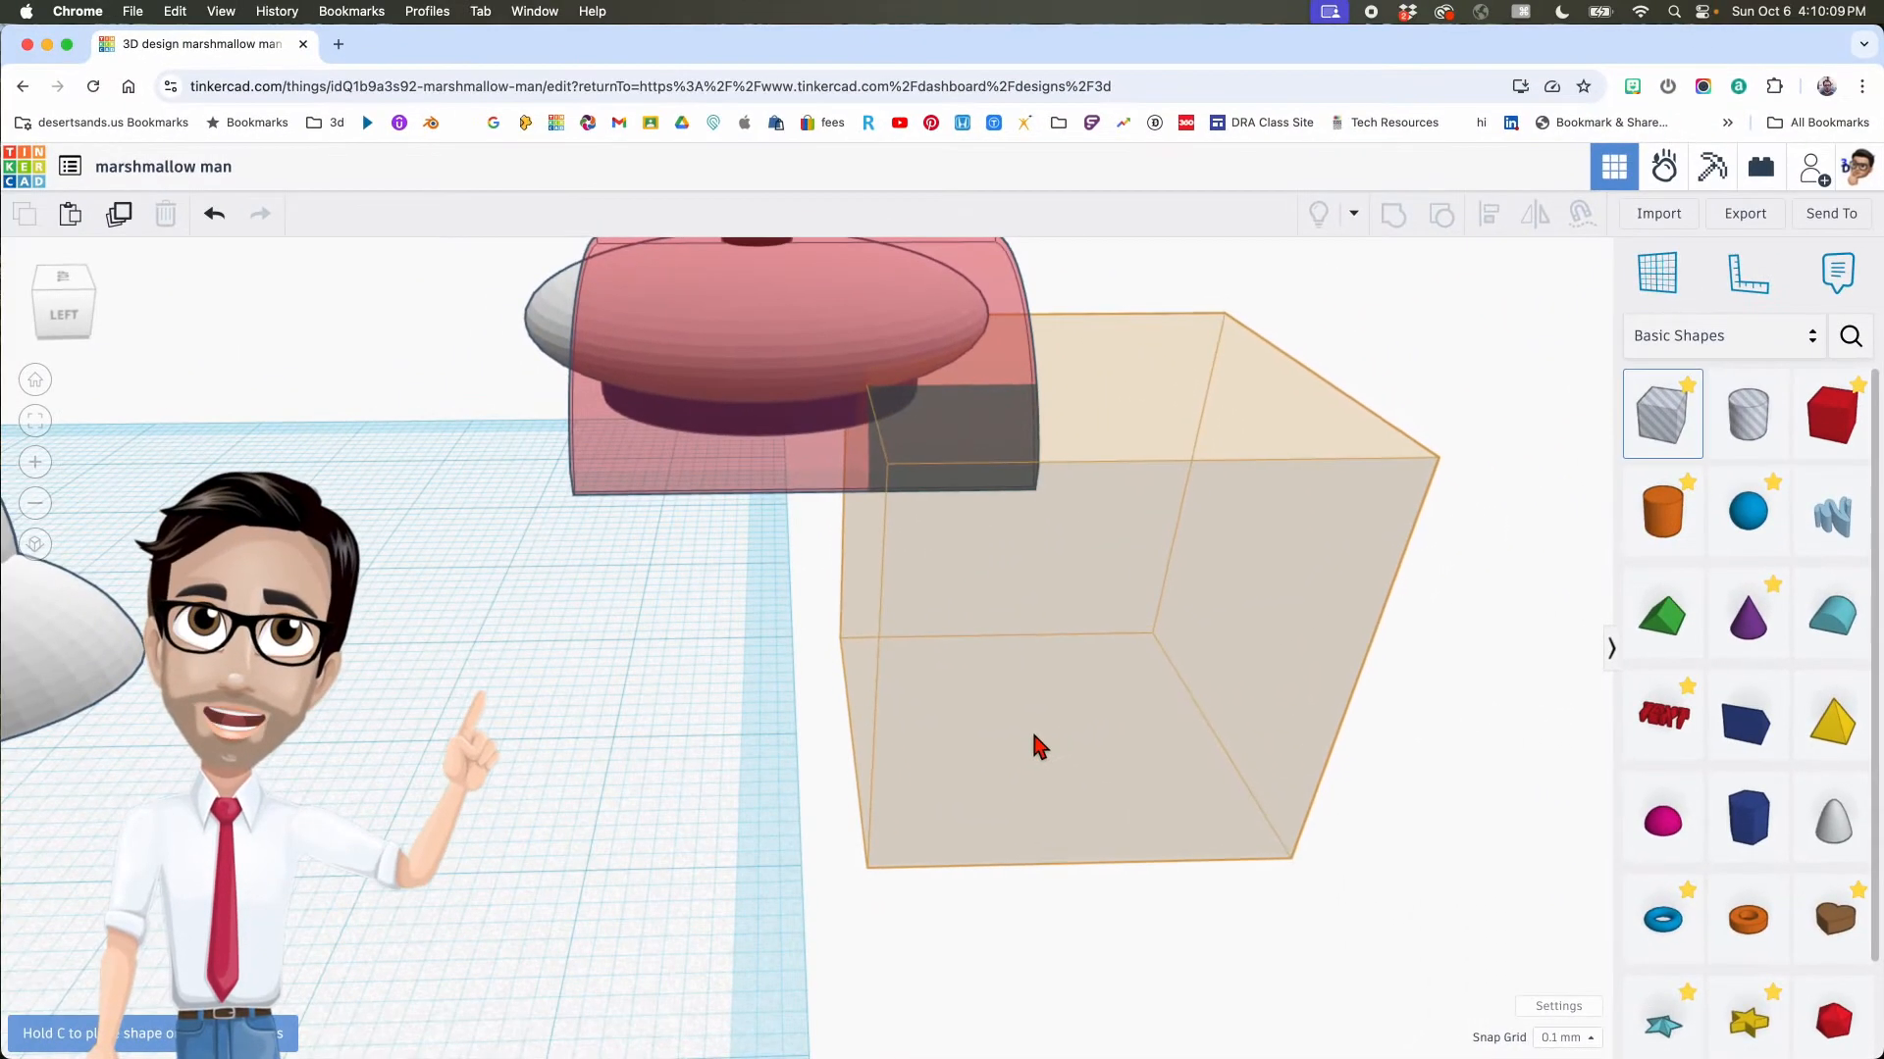
pyautogui.click(1001, 748)
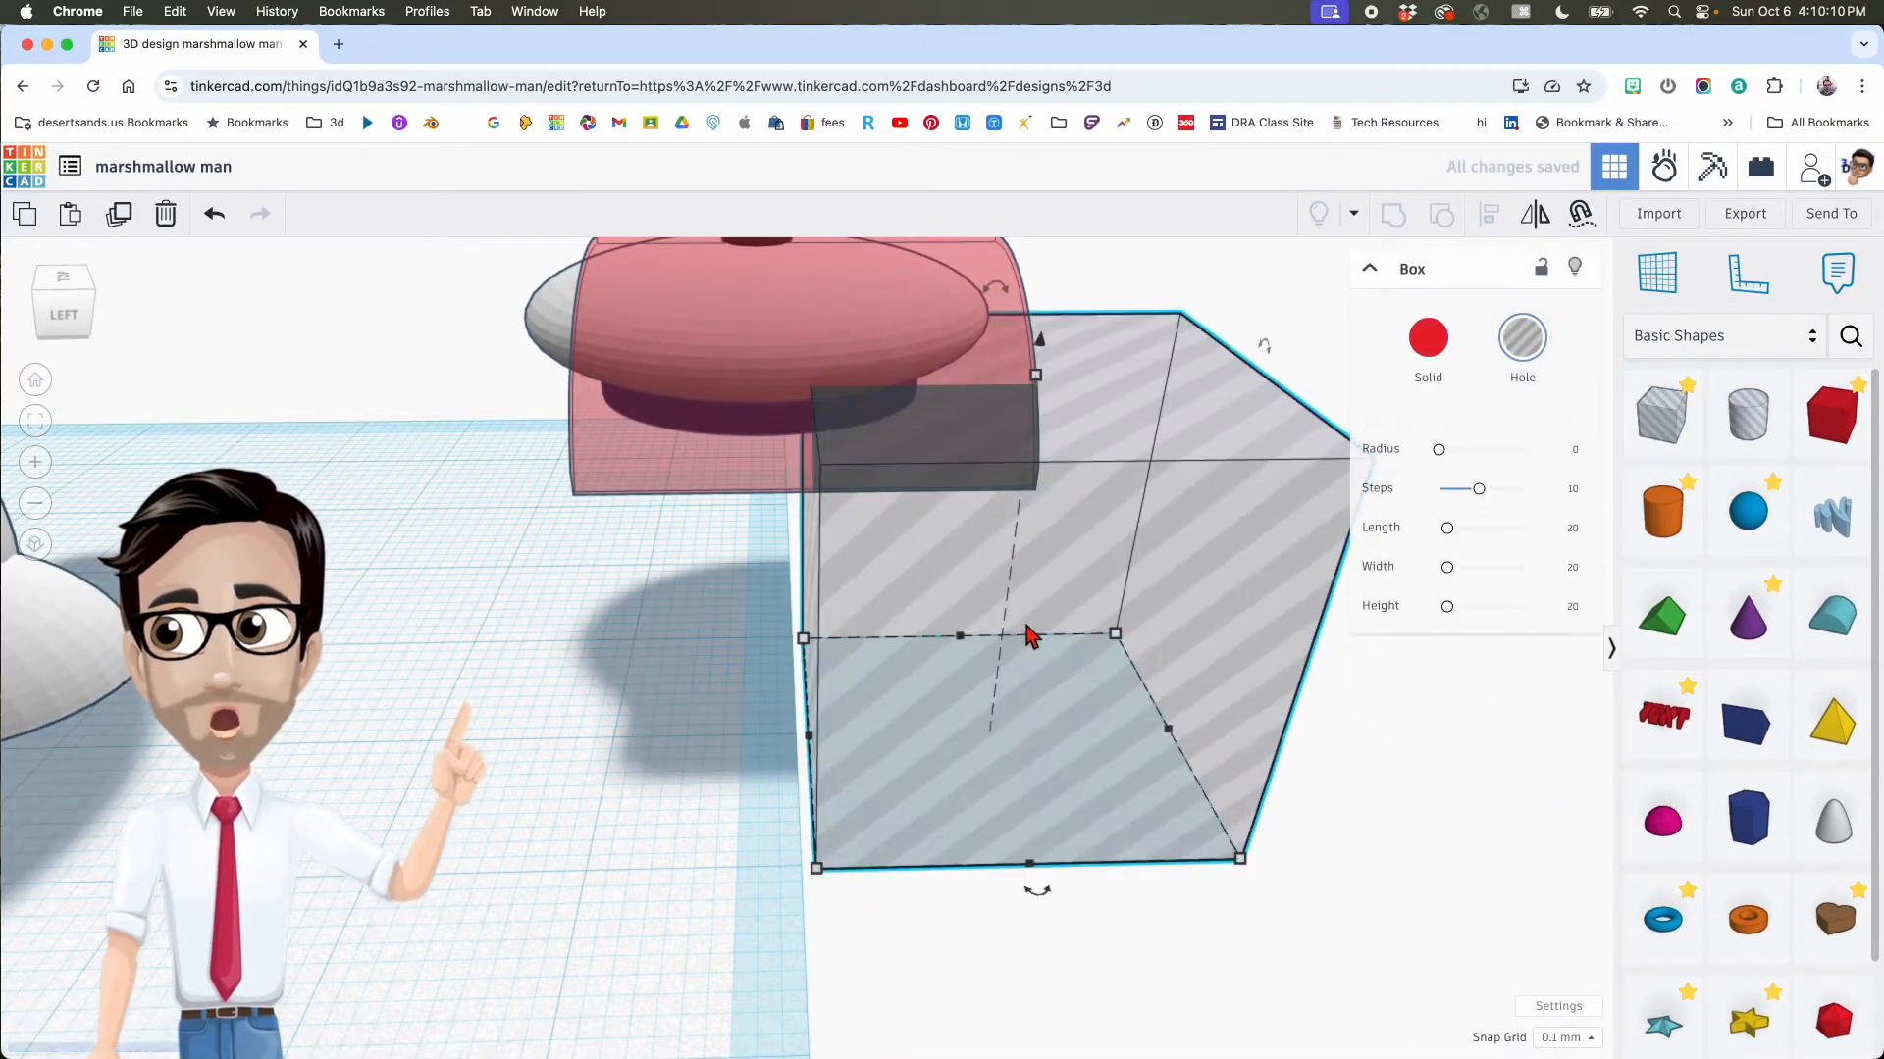
pyautogui.moveTo(1036, 376); pyautogui.dragTo(1030, 204)
pyautogui.moveTo(960, 635); pyautogui.dragTo(934, 552)
pyautogui.moveTo(1006, 698); pyautogui.dragTo(494, 638)
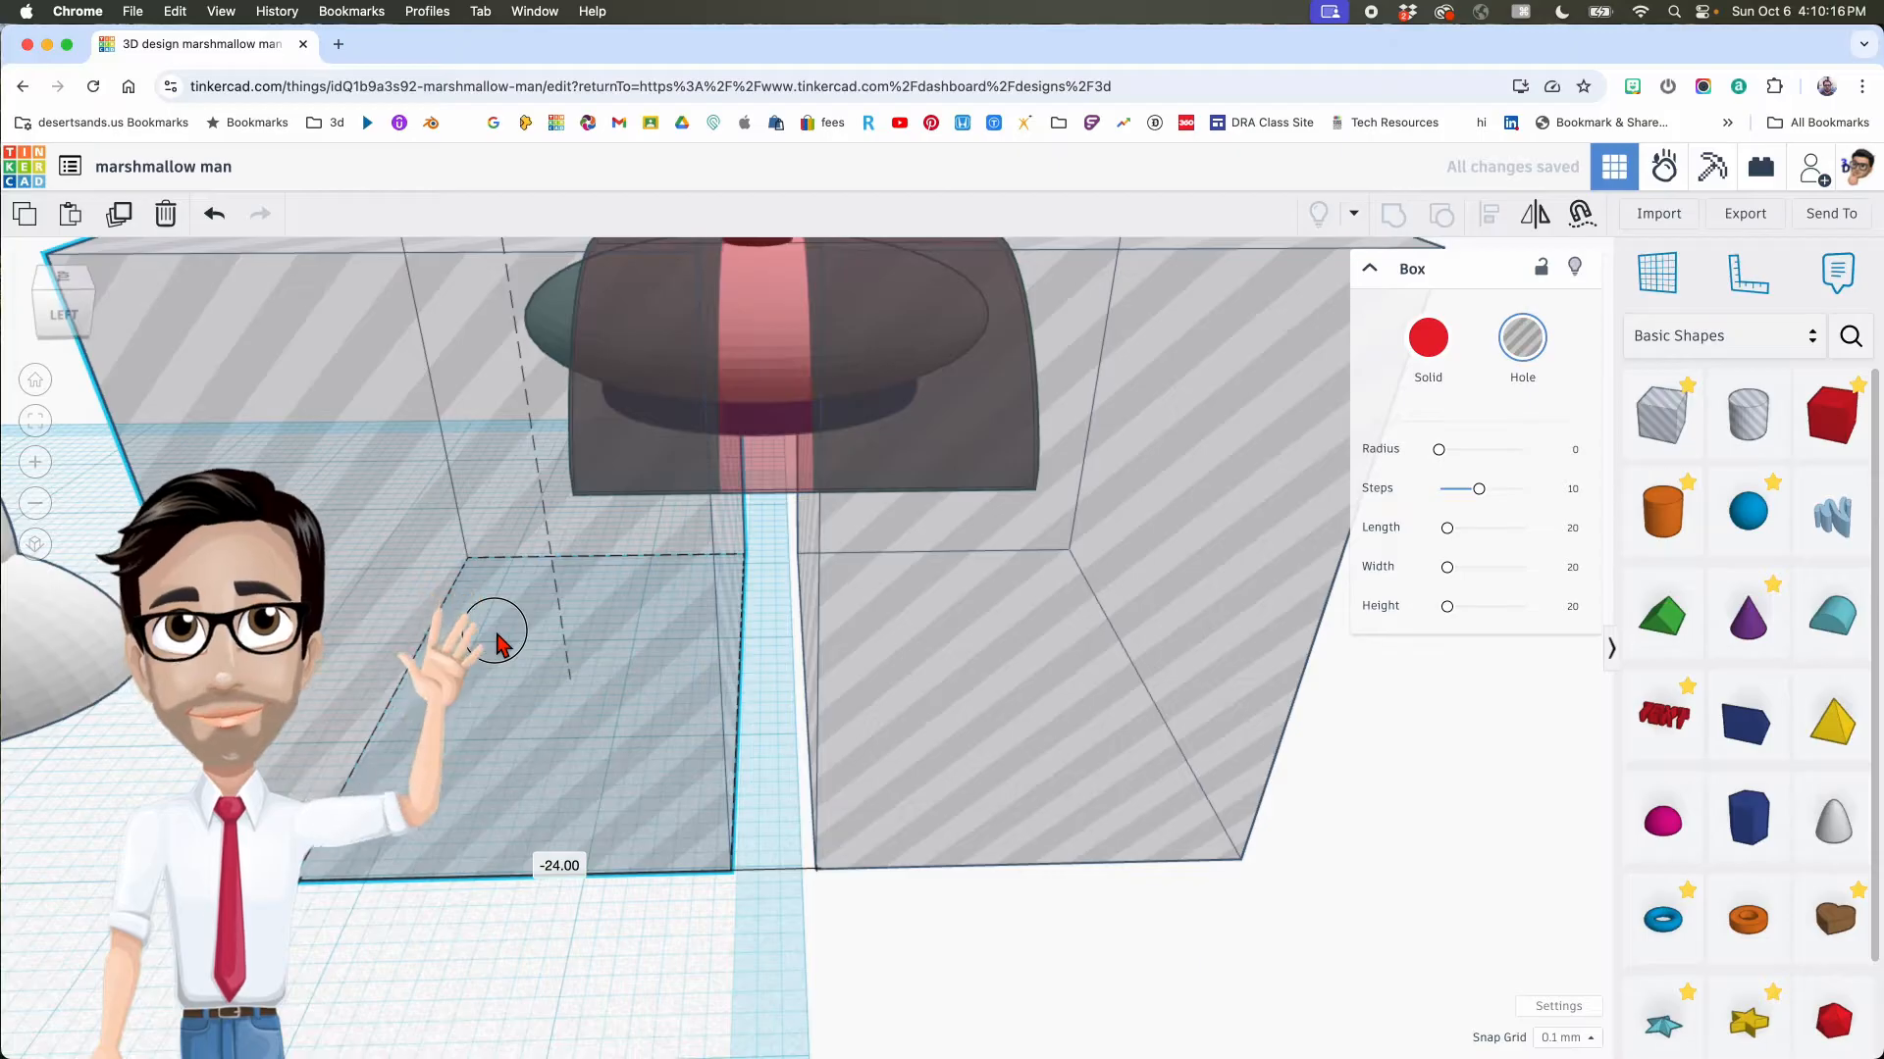
# Step: Shift the first box hole slightly inward and group both box holes with the red shape to leave a narrow ribbon
pyautogui.click(986, 679)
pyautogui.moveTo(986, 680); pyautogui.dragTo(971, 682)
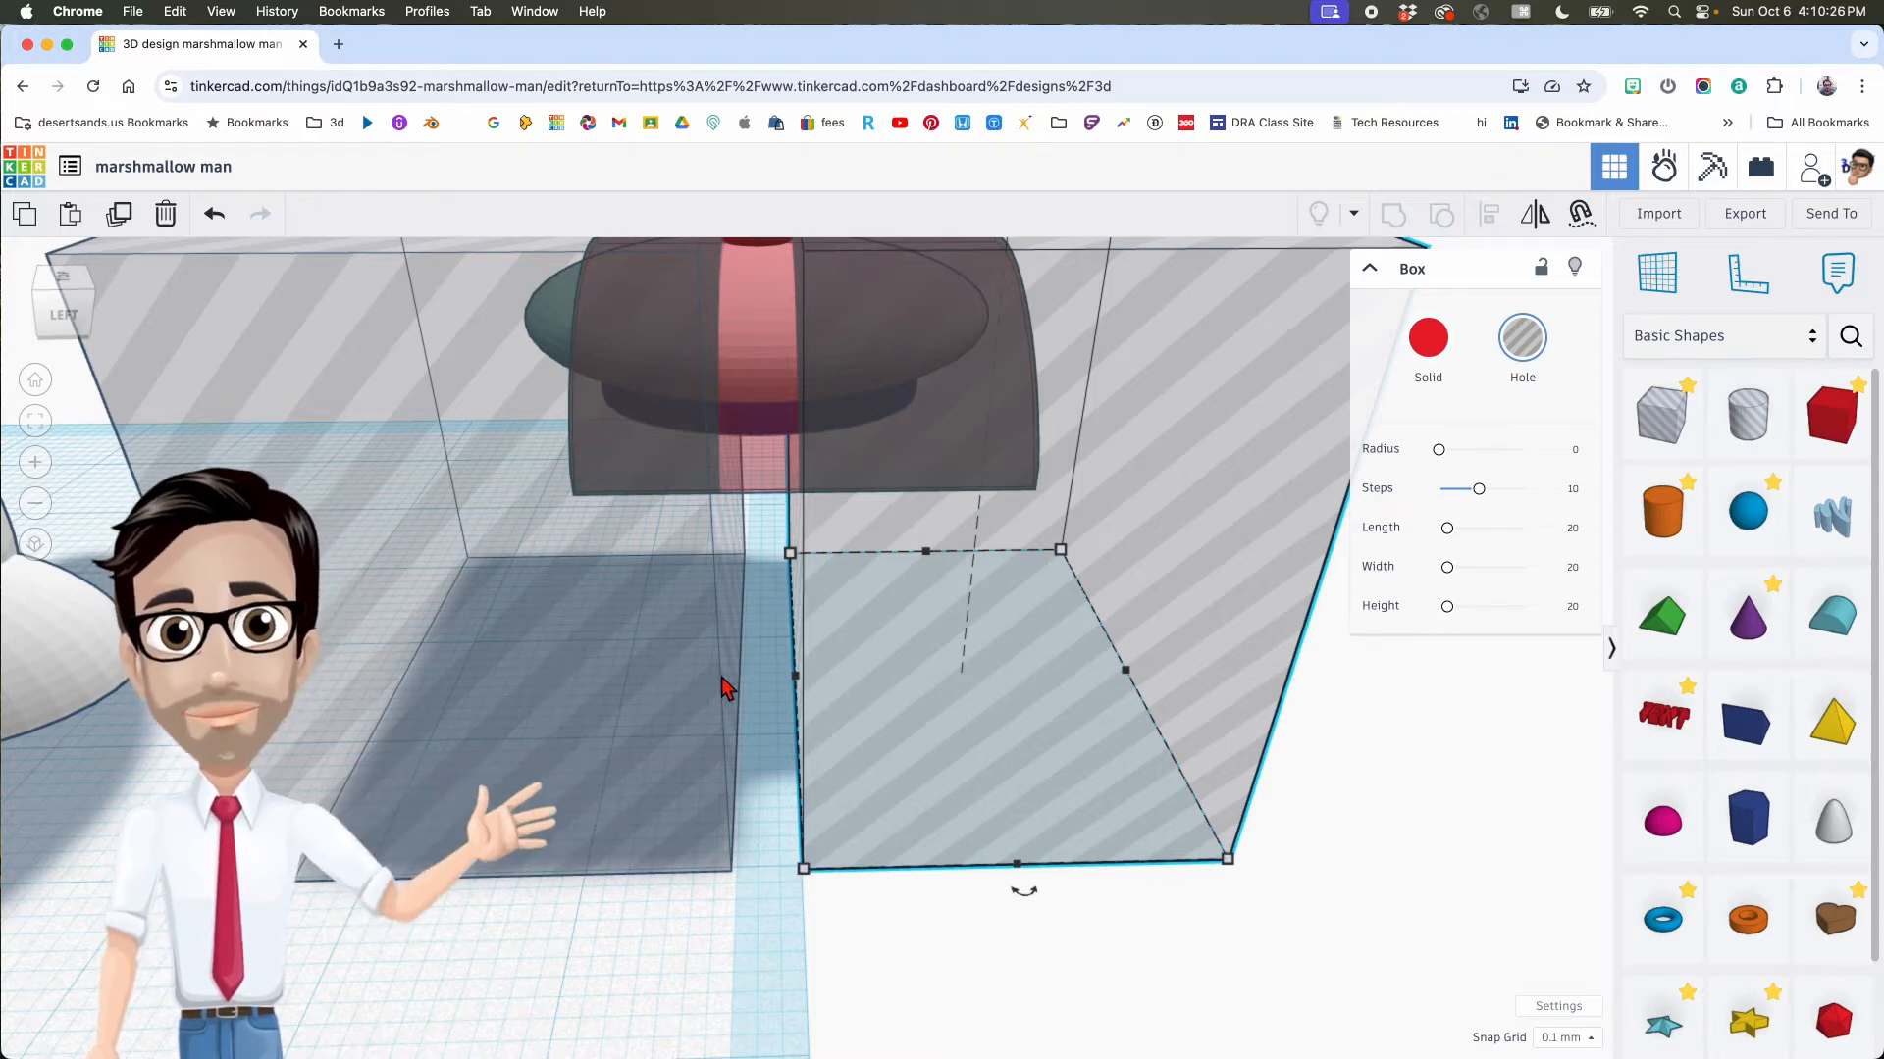
pyautogui.keyDown('shift'); pyautogui.click(629, 660); pyautogui.keyUp('shift')
pyautogui.keyDown('shift'); pyautogui.click(763, 482); pyautogui.keyUp('shift')
pyautogui.hotkey('ctrl', 'g')
pyautogui.moveTo(766, 490); pyautogui.dragTo(554, 459, button='right')
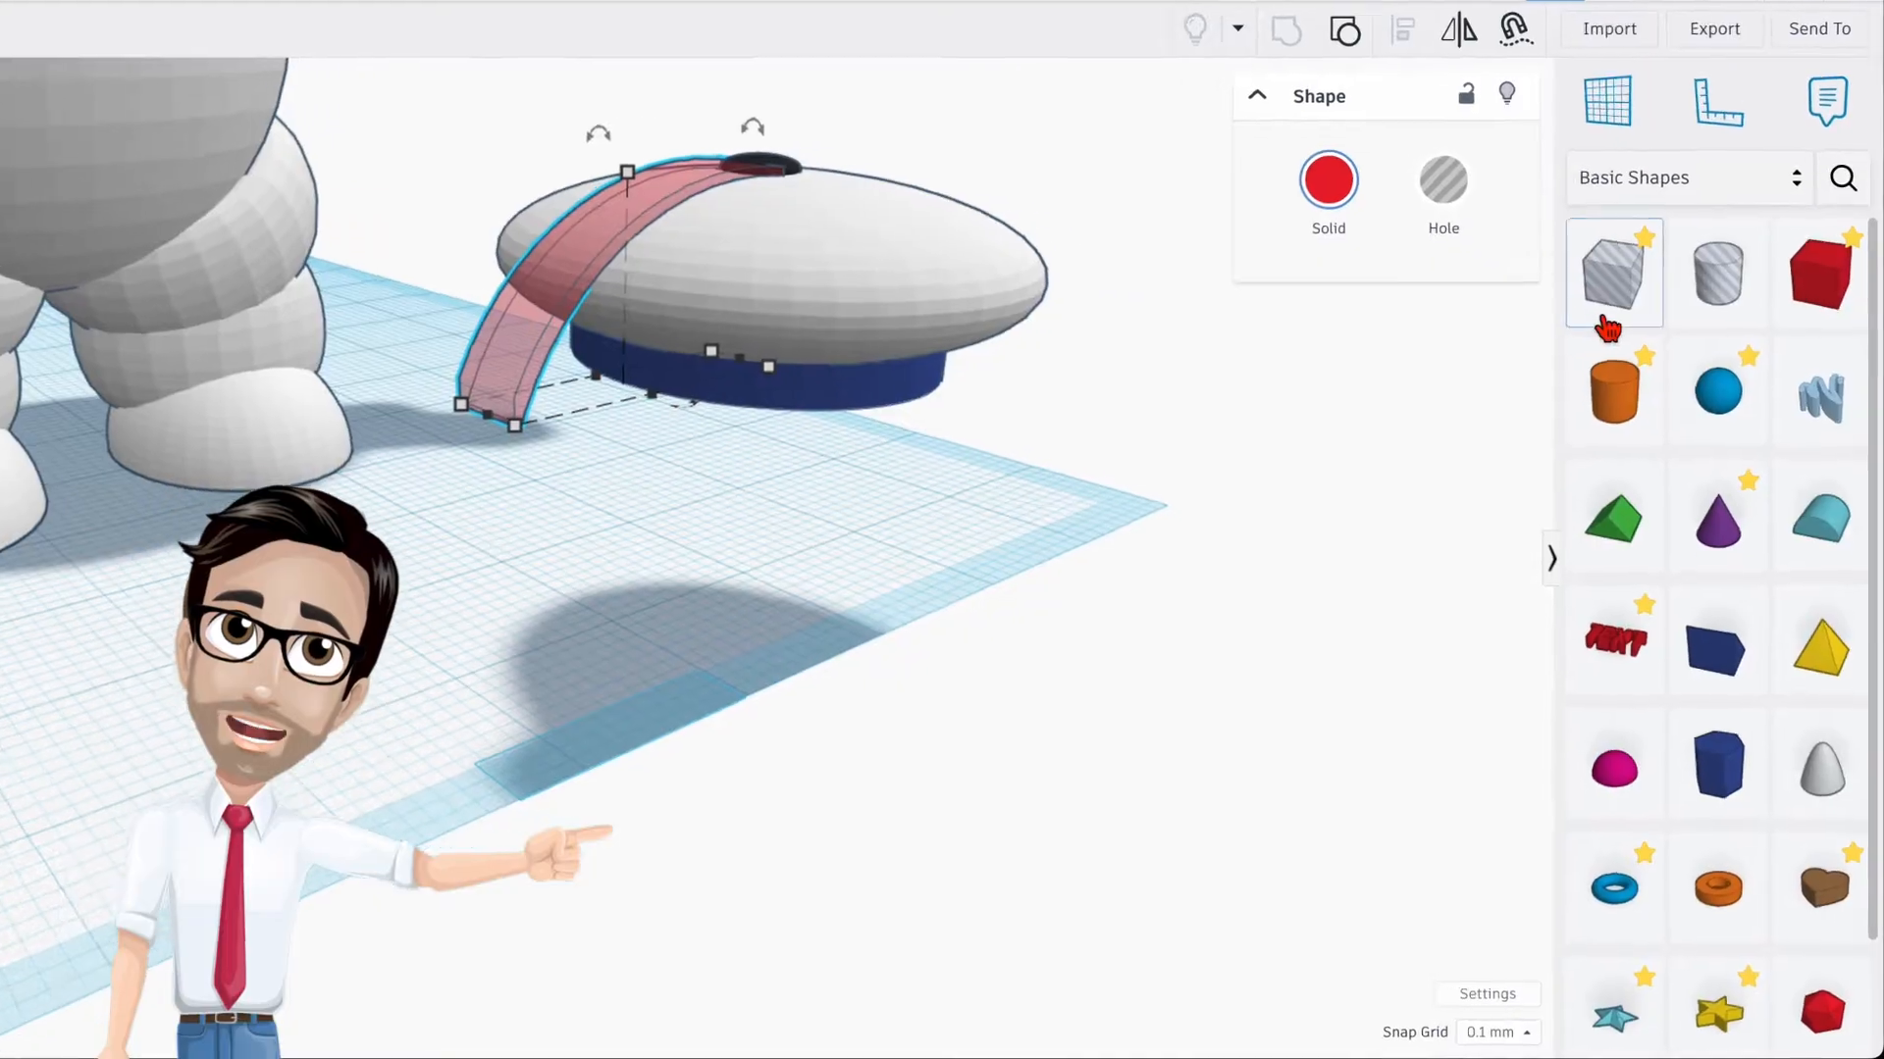
# Step: Place a Roof shape on the workplane below the ribbon's end and turn it into a hole
pyautogui.moveTo(1598, 534); pyautogui.dragTo(393, 597)
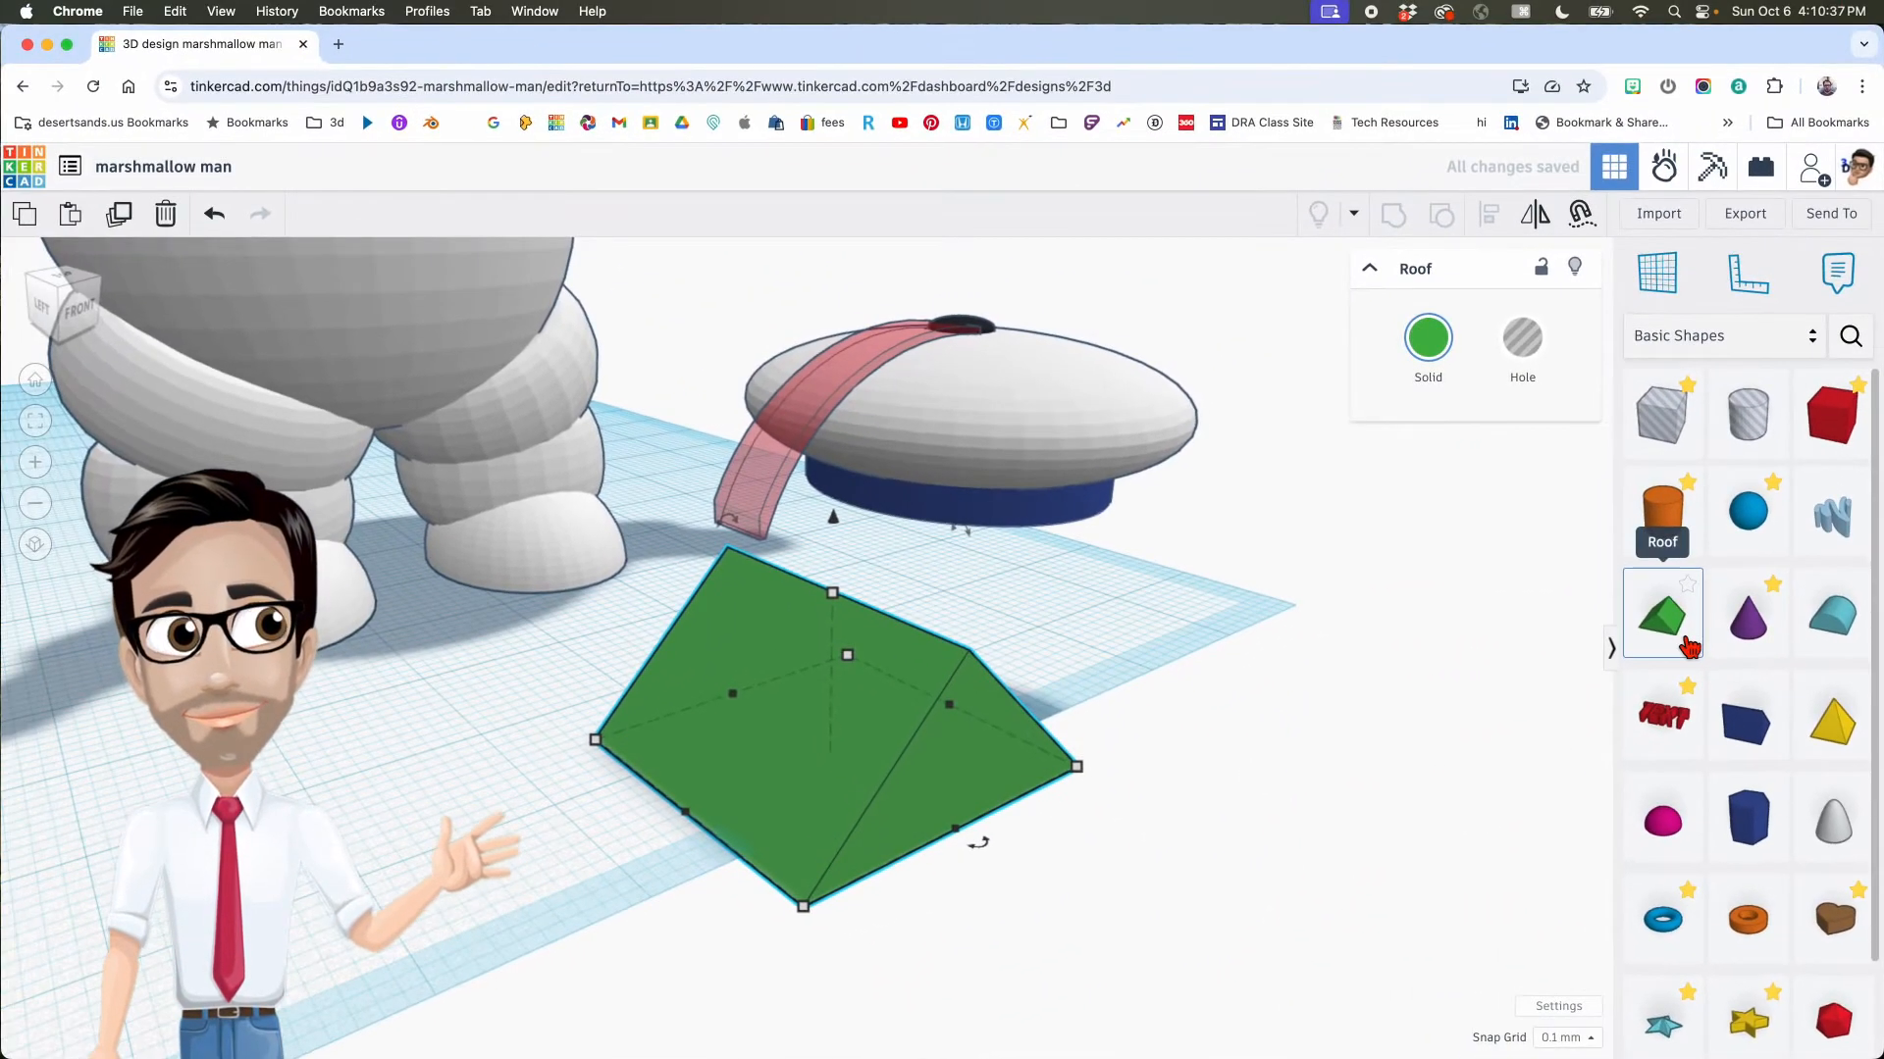
pyautogui.click(750, 725)
pyautogui.moveTo(1001, 802); pyautogui.dragTo(1433, 400, button='right')
pyautogui.click(1428, 337)
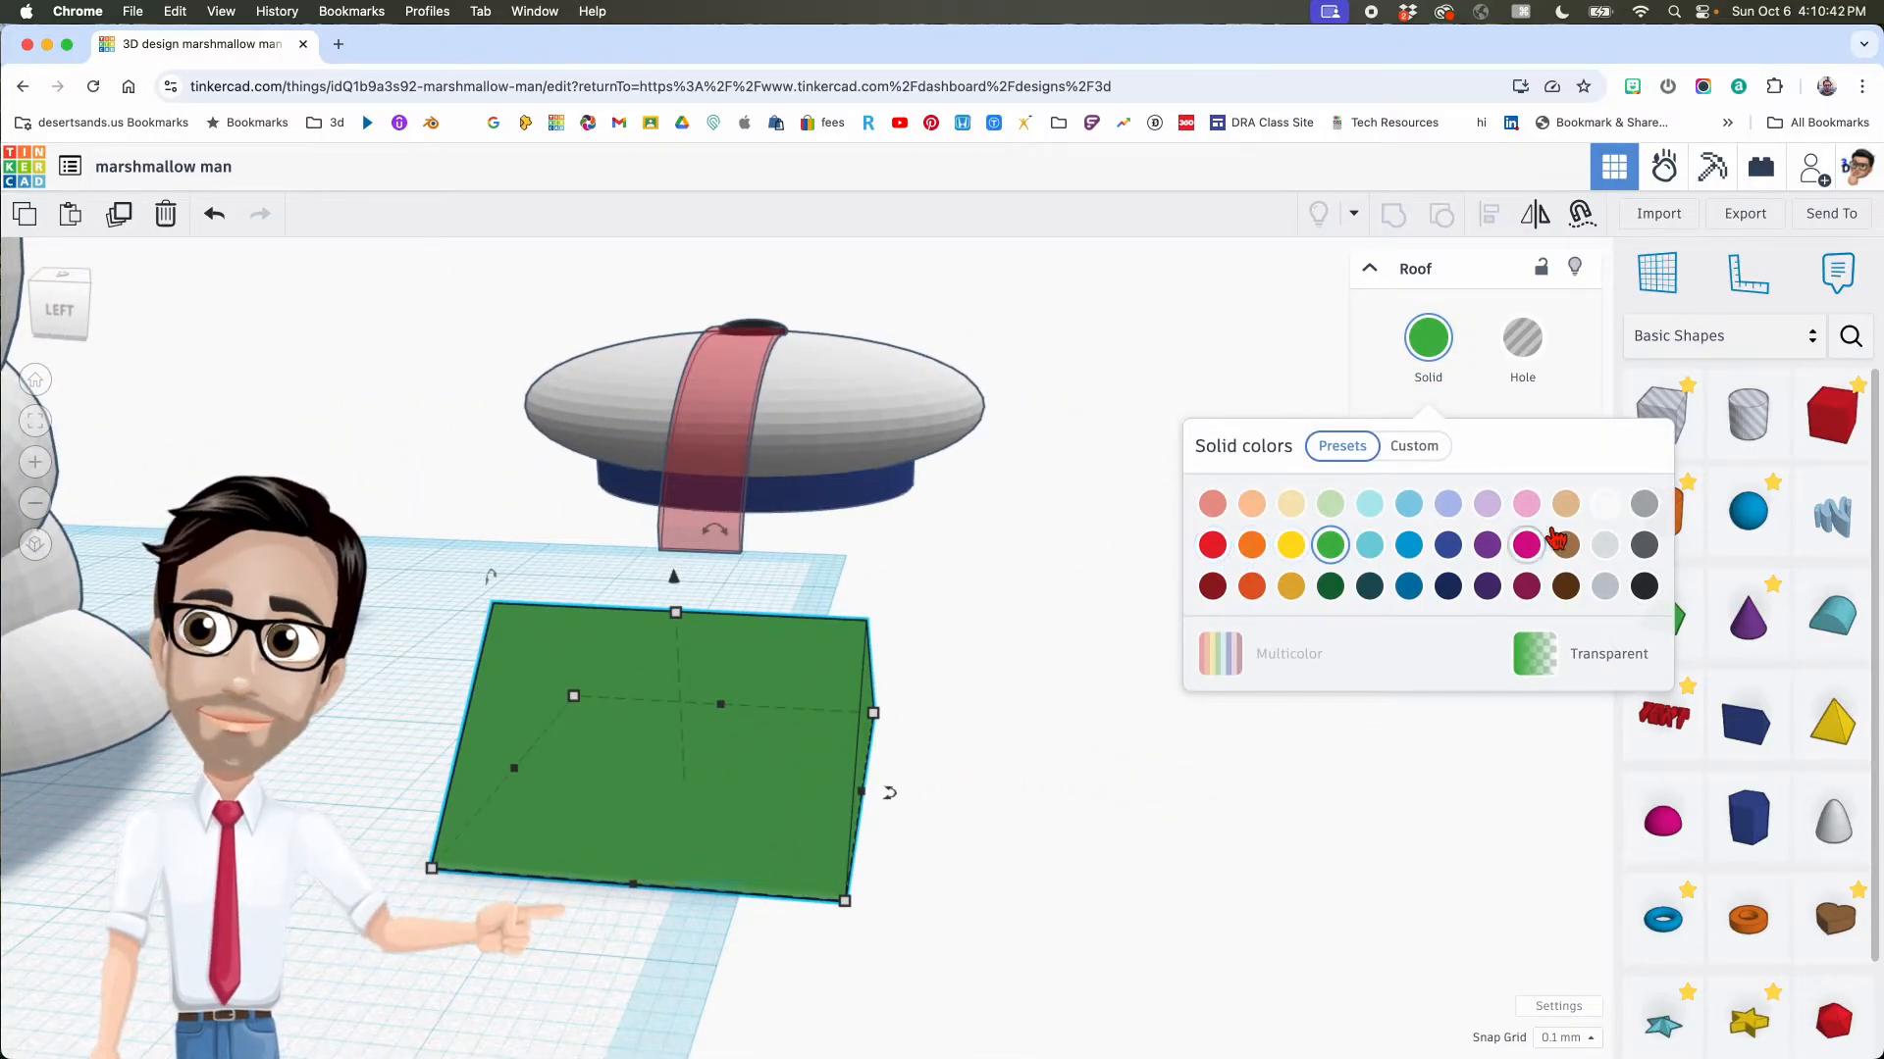
pyautogui.click(1523, 353)
# Step: Rotate the roof hole a quarter turn, raise it into the ribbon's lower end and nudge it sideways under the ribbon
pyautogui.moveTo(889, 793); pyautogui.dragTo(742, 865)
pyautogui.moveTo(741, 856); pyautogui.dragTo(761, 854, button='right')
pyautogui.moveTo(706, 834); pyautogui.dragTo(766, 851)
pyautogui.moveTo(706, 653); pyautogui.dragTo(705, 480)
pyautogui.press('Right')
pyautogui.press('Right')
pyautogui.press('Right')
pyautogui.press('Right')
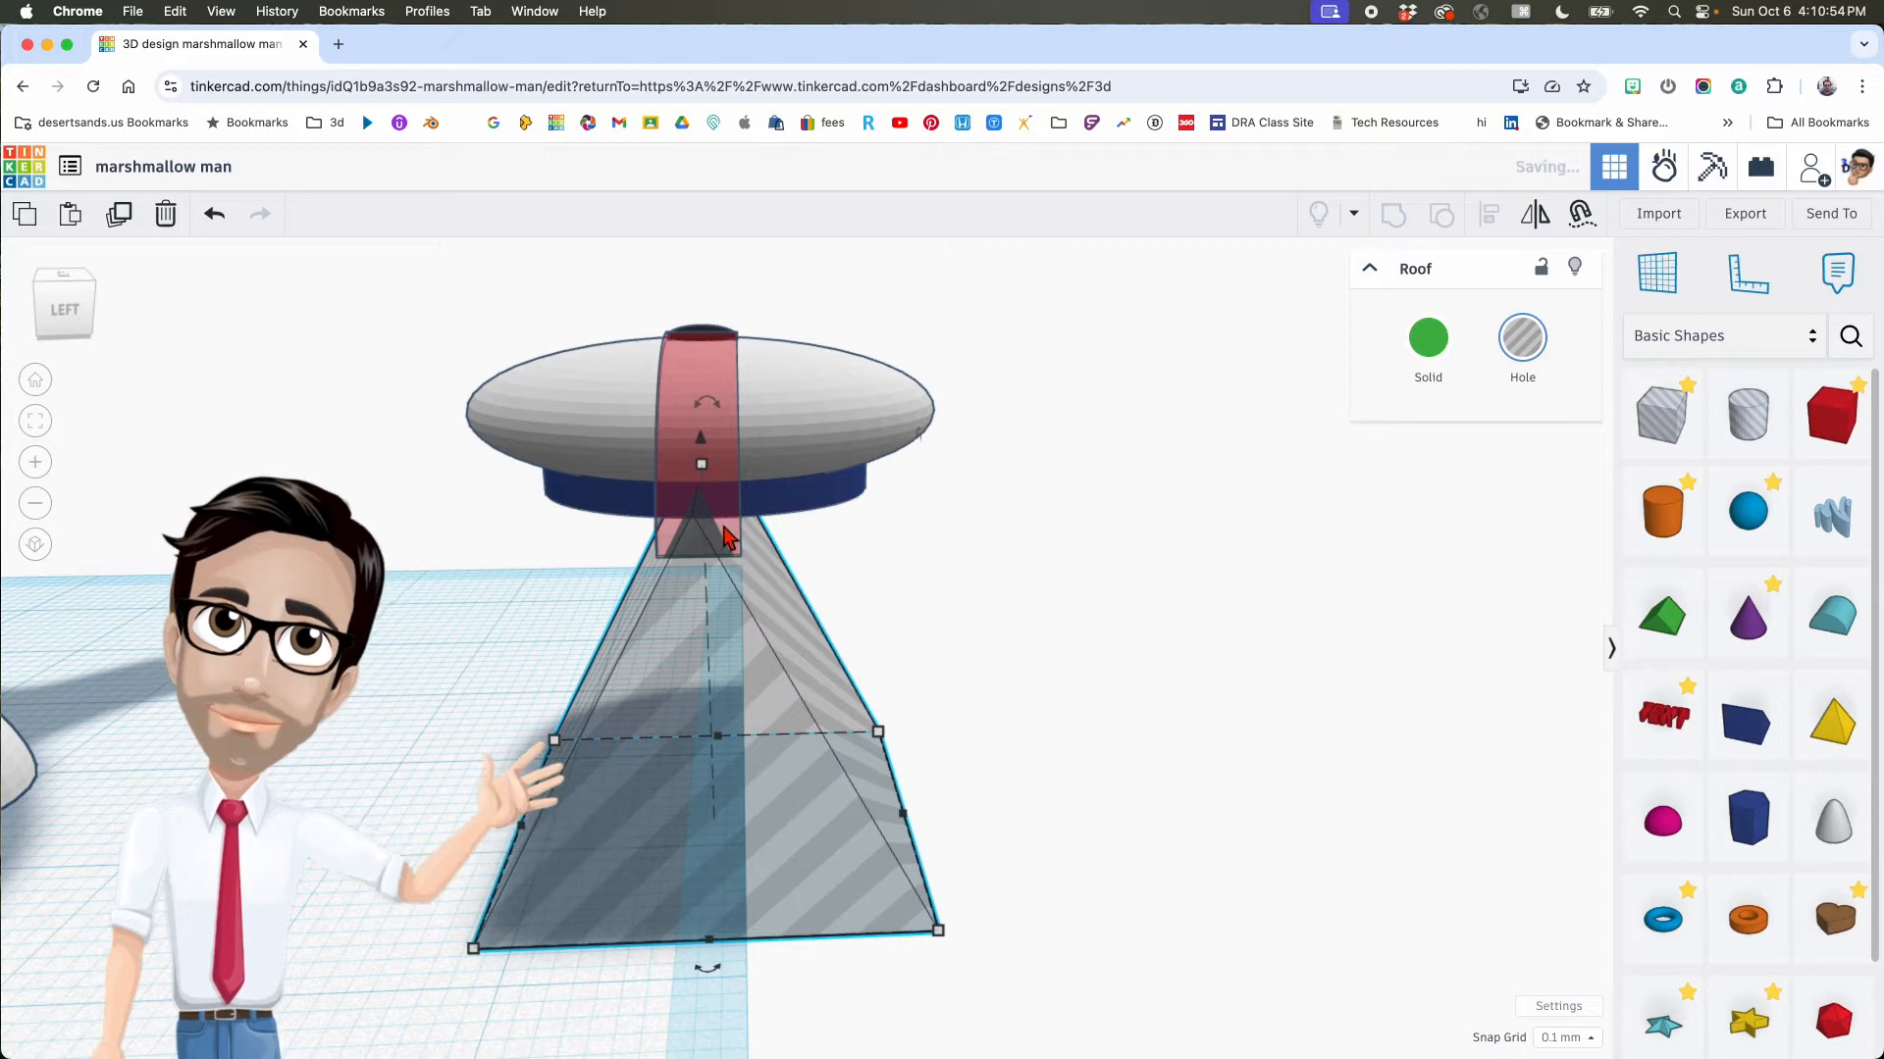
# Step: Widen the roof hole on both sides and nudge it to centre its peak on the ribbon's width
pyautogui.moveTo(904, 813); pyautogui.dragTo(951, 812)
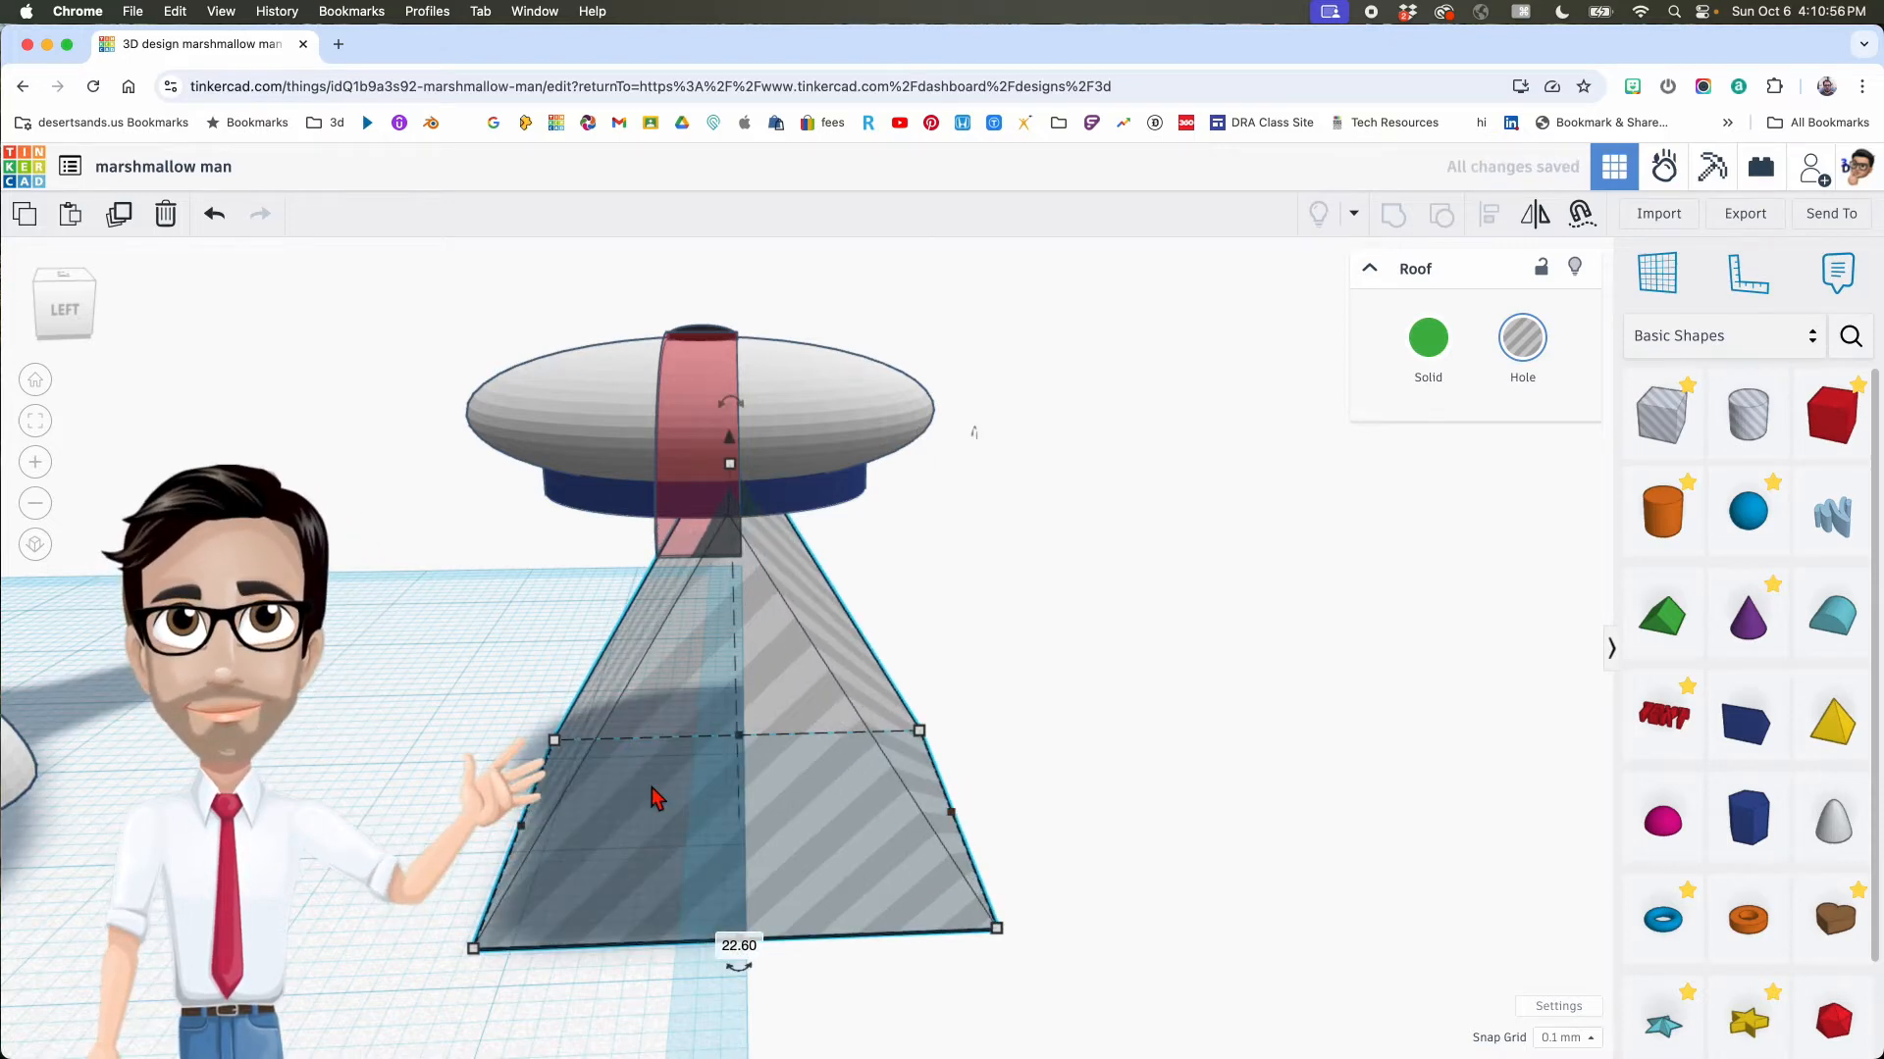
pyautogui.moveTo(522, 835); pyautogui.dragTo(497, 833)
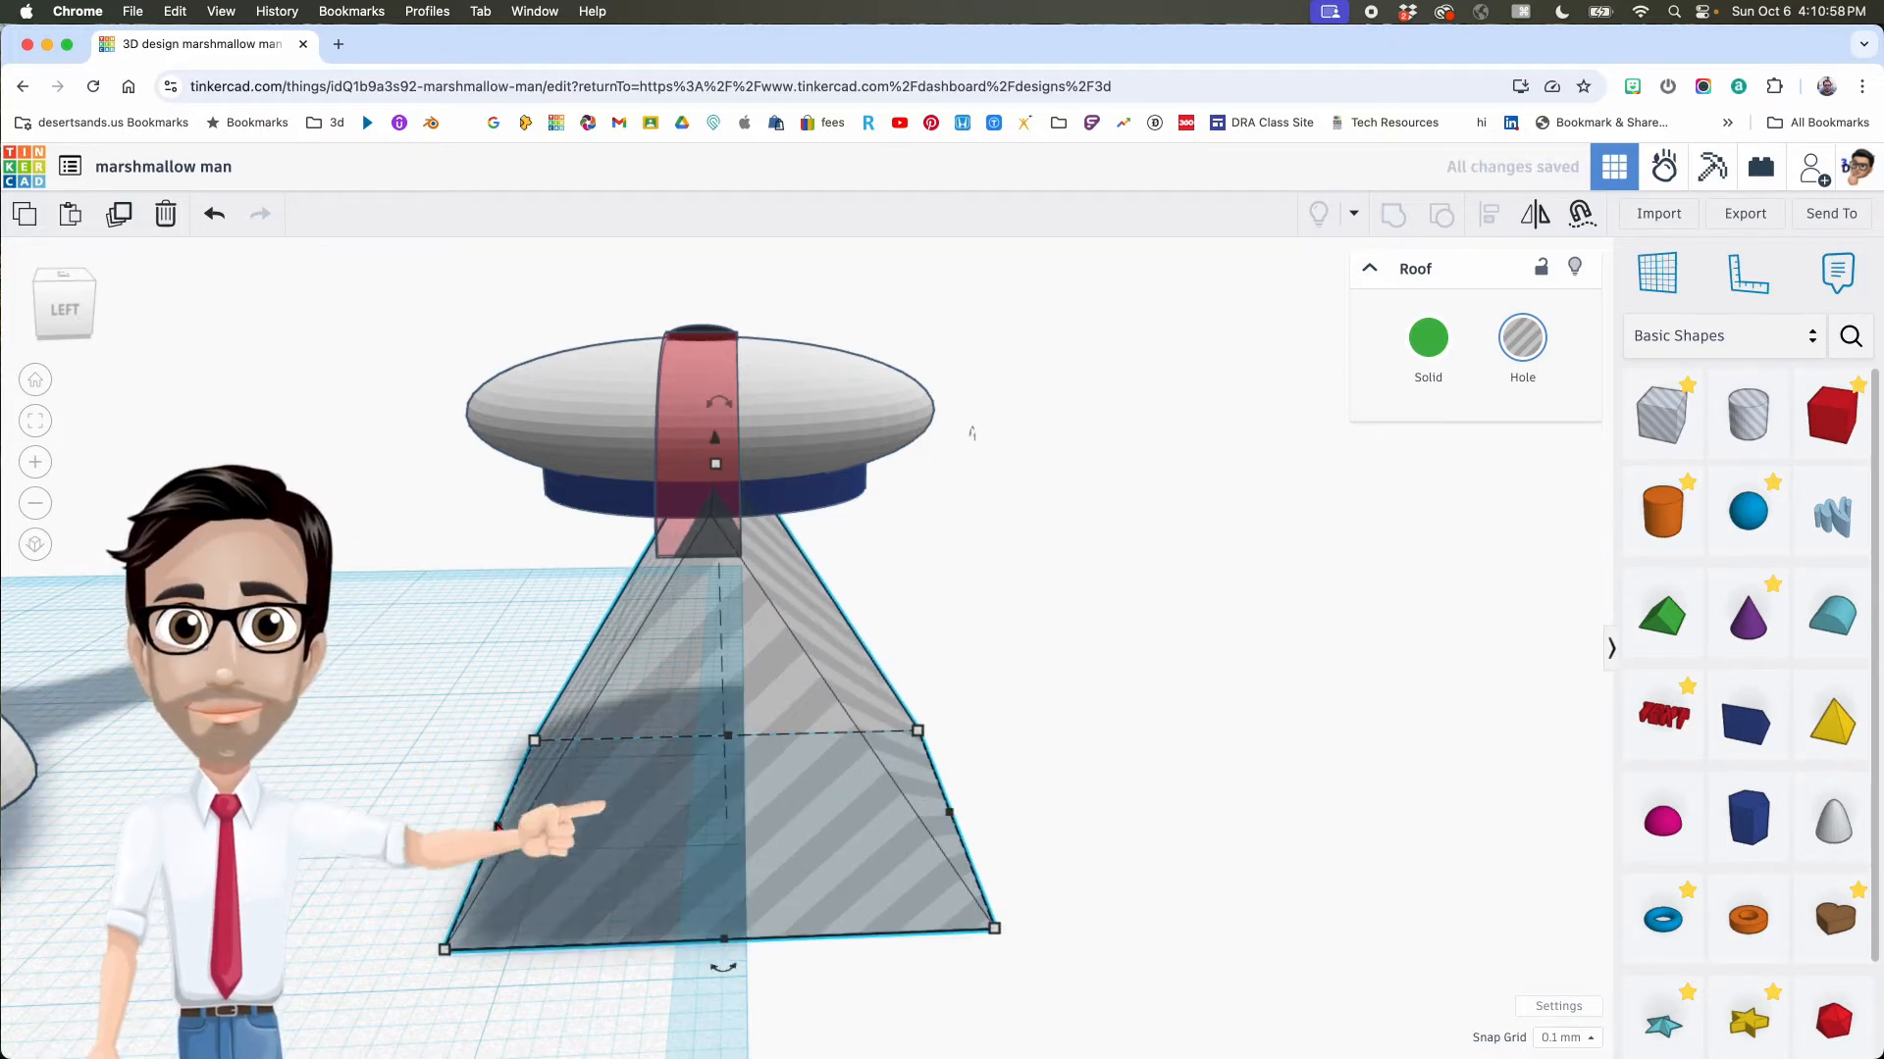
pyautogui.press('Left')
pyautogui.press('Left')
pyautogui.press('Left')
pyautogui.press('Left')
# Step: Group the roof hole with the ribbon to cut a V-shaped notch into its lower end
pyautogui.moveTo(594, 809); pyautogui.dragTo(837, 449, button='right')
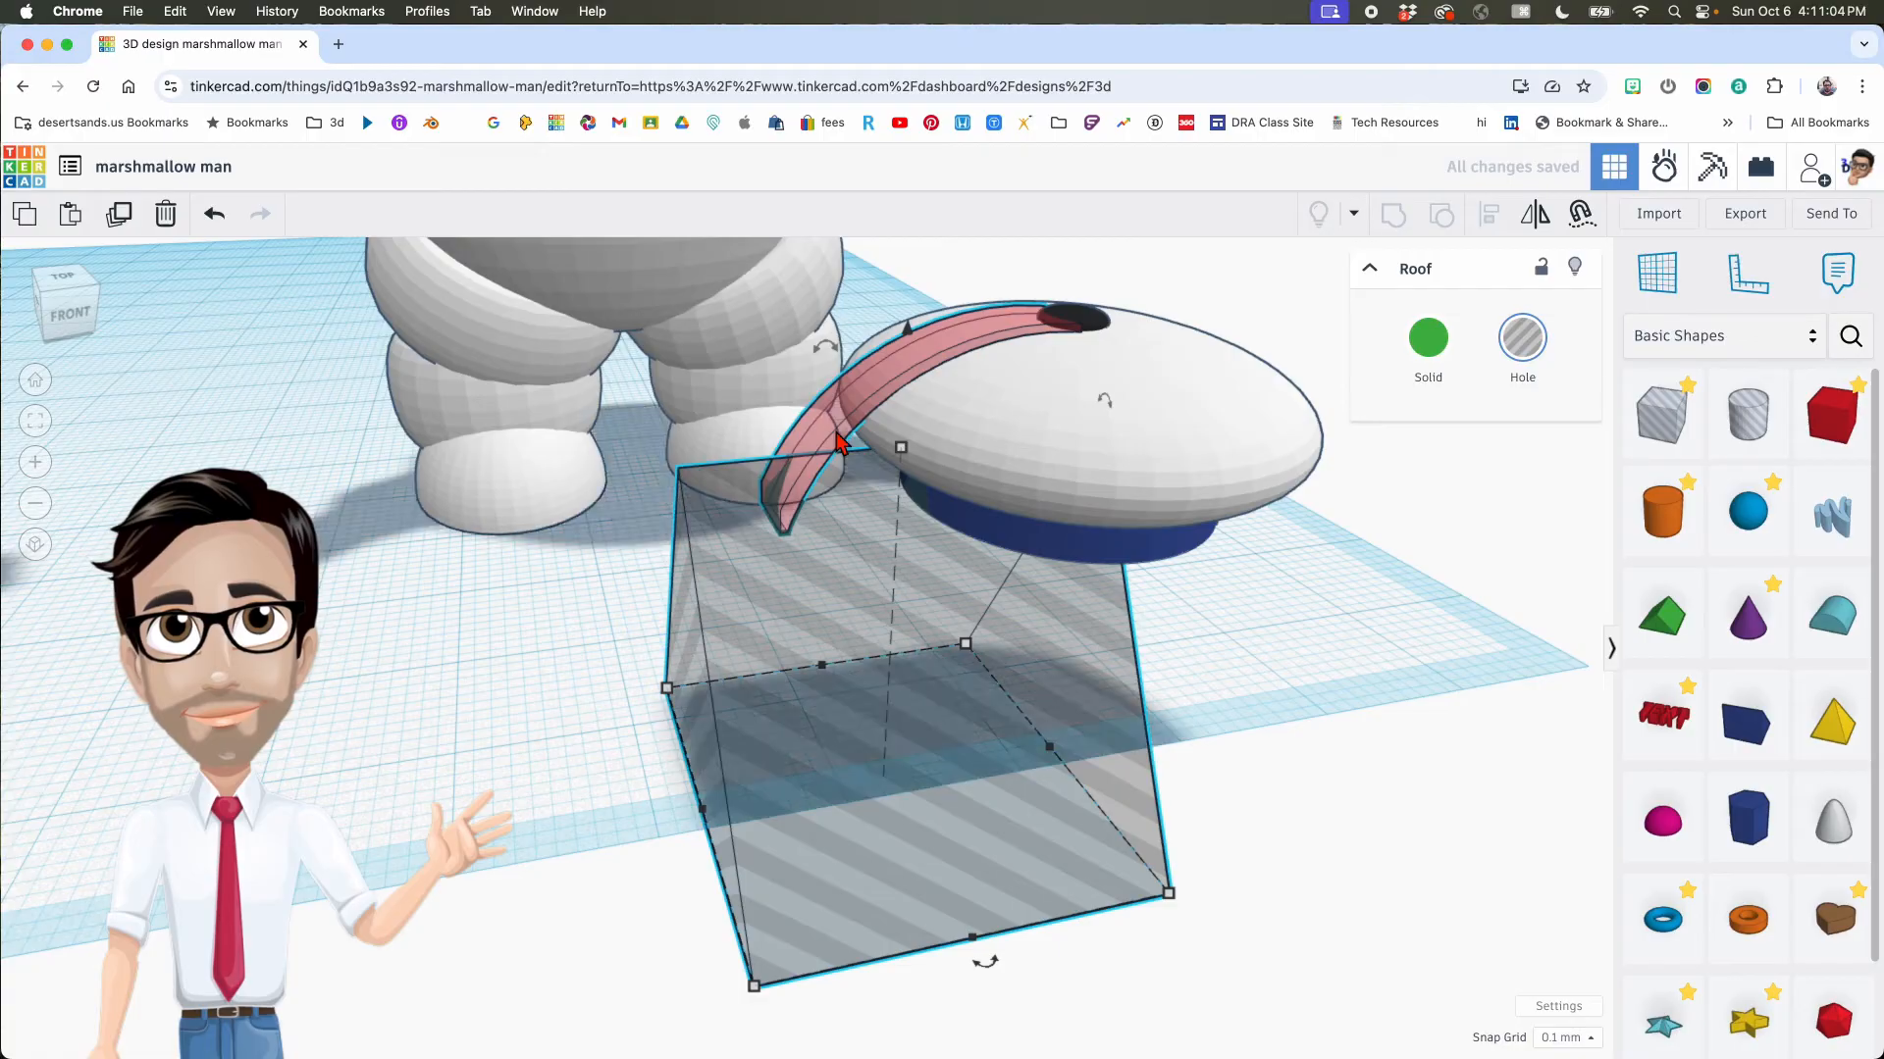
pyautogui.hotkey('ctrl', 'g')
pyautogui.moveTo(856, 520); pyautogui.dragTo(1054, 532, button='right')
pyautogui.scroll(-3, 765, 566)
pyautogui.moveTo(765, 567); pyautogui.dragTo(687, 770, button='right')
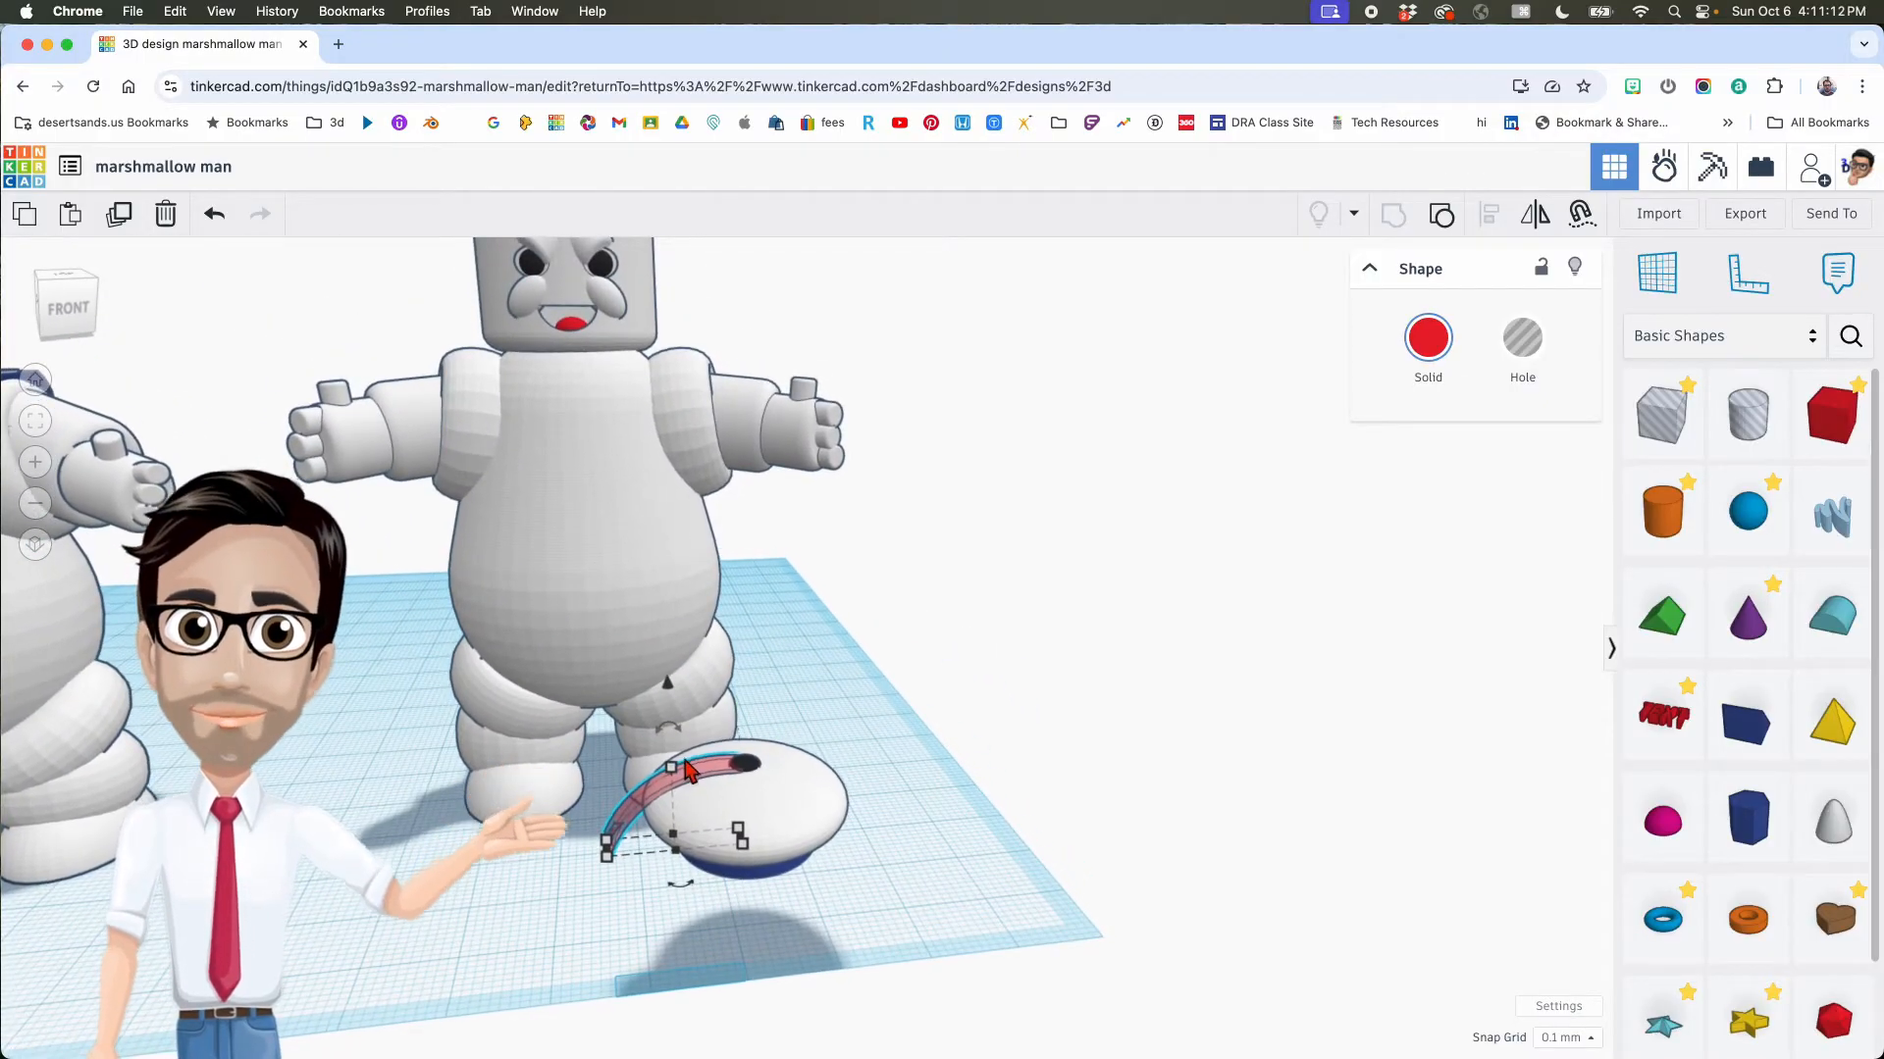
# Step: Turn off the ribbon's transparency and group all four hat parts with the Multicolor option
pyautogui.click(1467, 357)
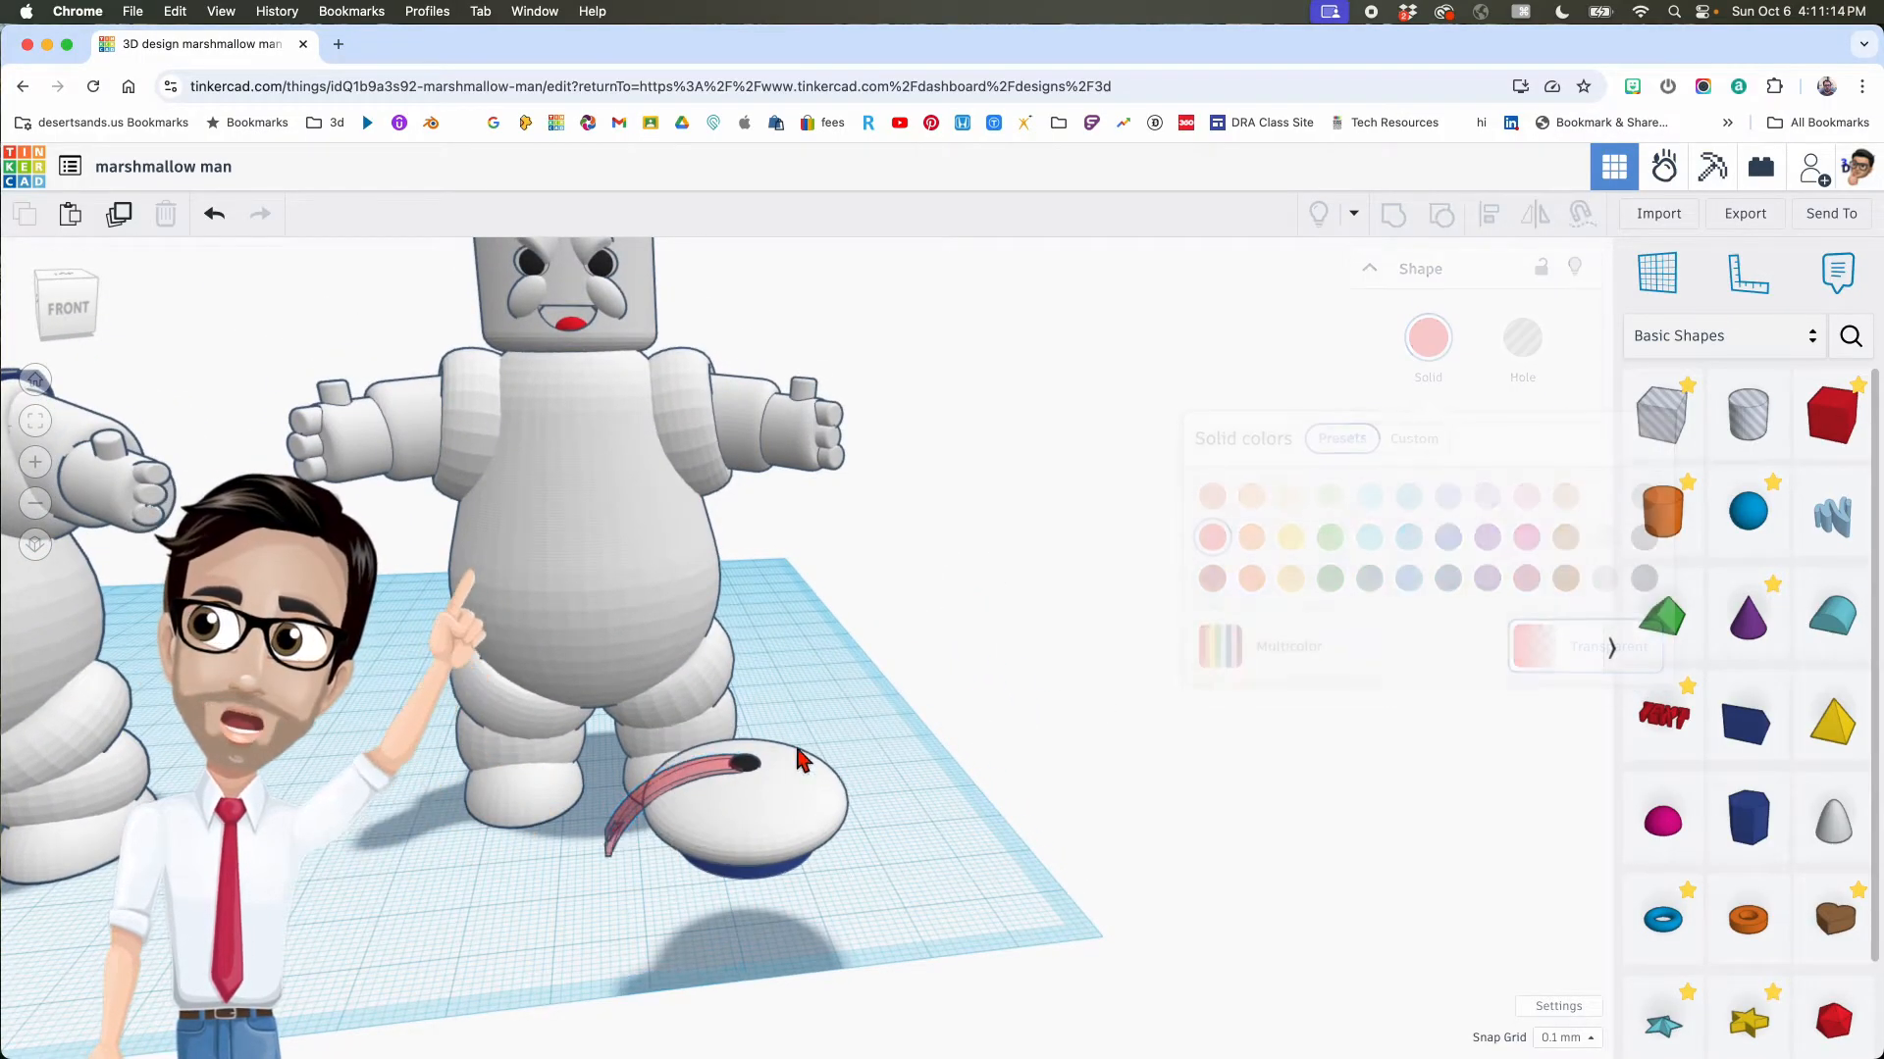
pyautogui.moveTo(757, 834); pyautogui.dragTo(779, 826, button='right')
pyautogui.moveTo(871, 719); pyautogui.dragTo(783, 787)
pyautogui.moveTo(728, 856); pyautogui.dragTo(728, 857)
pyautogui.moveTo(728, 856); pyautogui.dragTo(1197, 788, button='right')
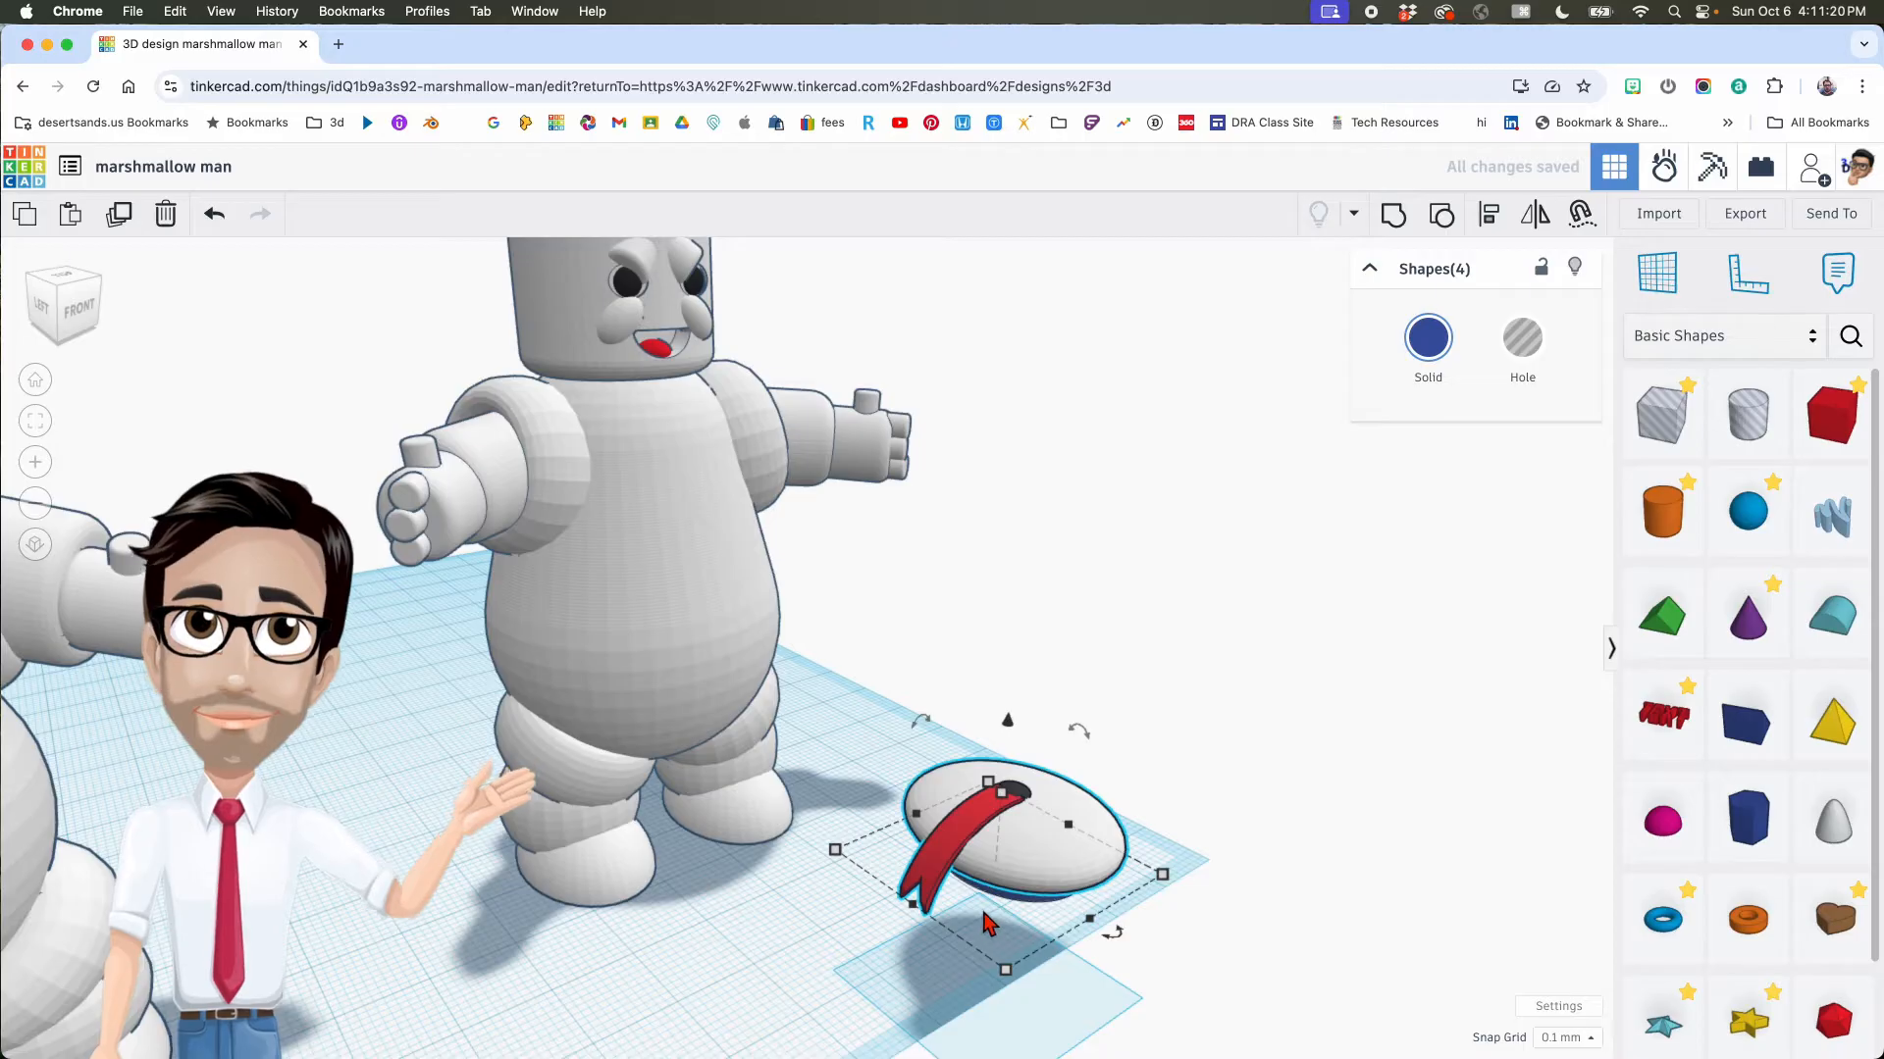
pyautogui.press('super+g')
pyautogui.click(1444, 363)
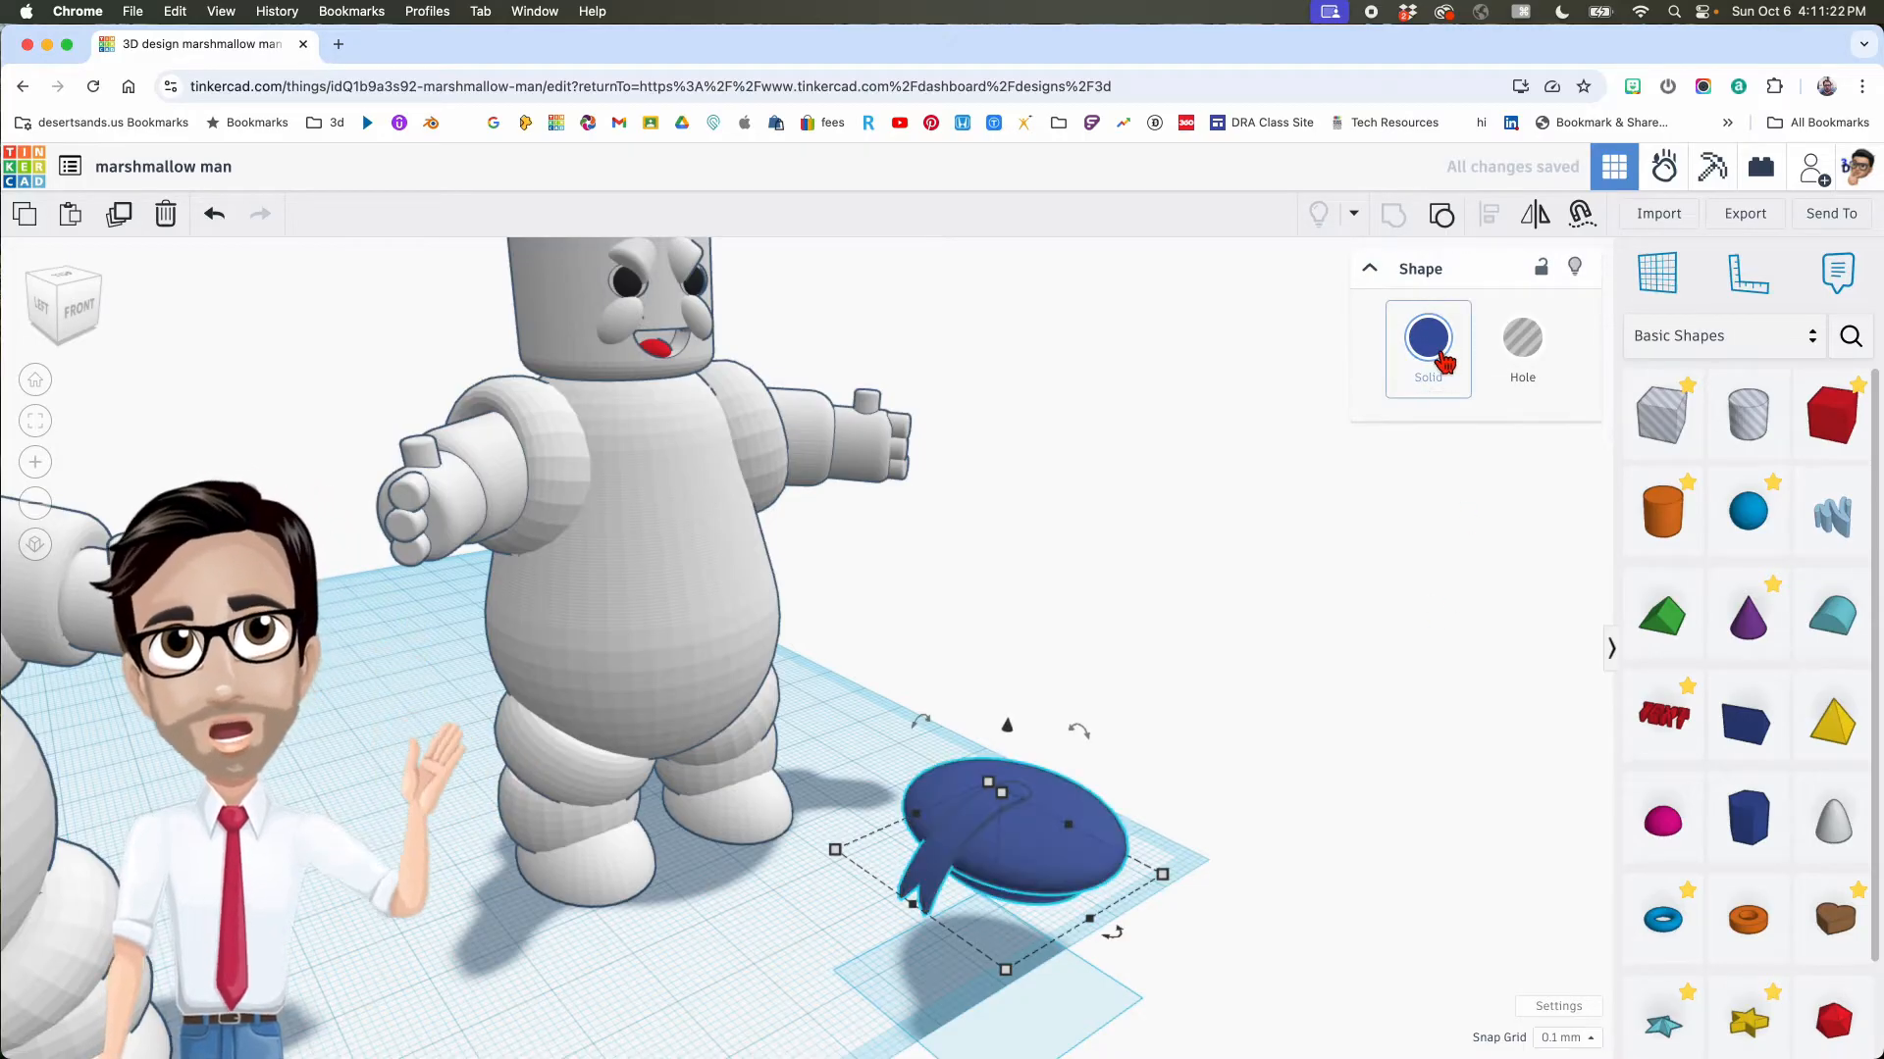
pyautogui.click(1255, 667)
# Step: Raise the grouped hat to head height and move it sideways over the marshmallow man's head
pyautogui.moveTo(1269, 723); pyautogui.dragTo(1145, 667, button='right')
pyautogui.moveTo(743, 610); pyautogui.dragTo(805, 705, button='right')
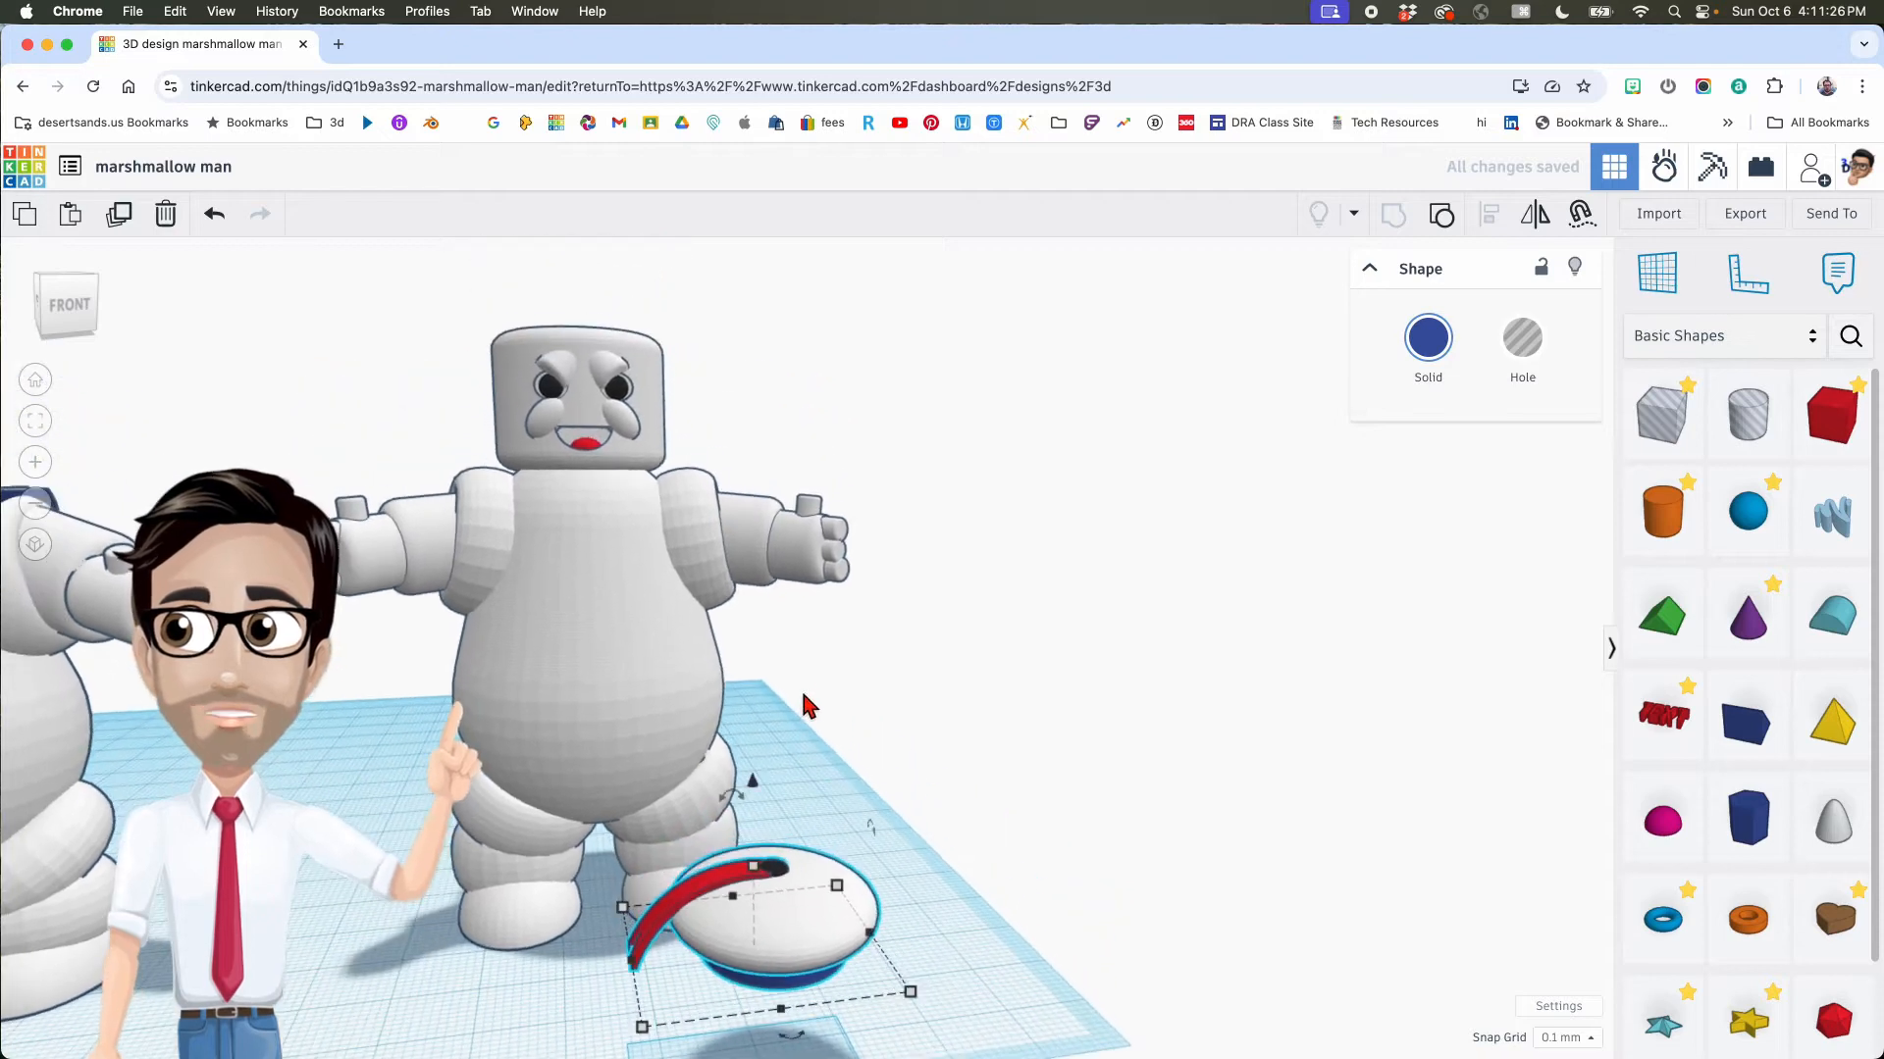
pyautogui.moveTo(753, 783); pyautogui.dragTo(702, 284)
pyautogui.moveTo(748, 461); pyautogui.dragTo(720, 577, button='middle')
pyautogui.moveTo(703, 564); pyautogui.dragTo(686, 475)
pyautogui.moveTo(774, 602); pyautogui.dragTo(527, 564)
pyautogui.moveTo(488, 456); pyautogui.dragTo(484, 402)
pyautogui.moveTo(590, 563); pyautogui.dragTo(643, 617, button='middle')
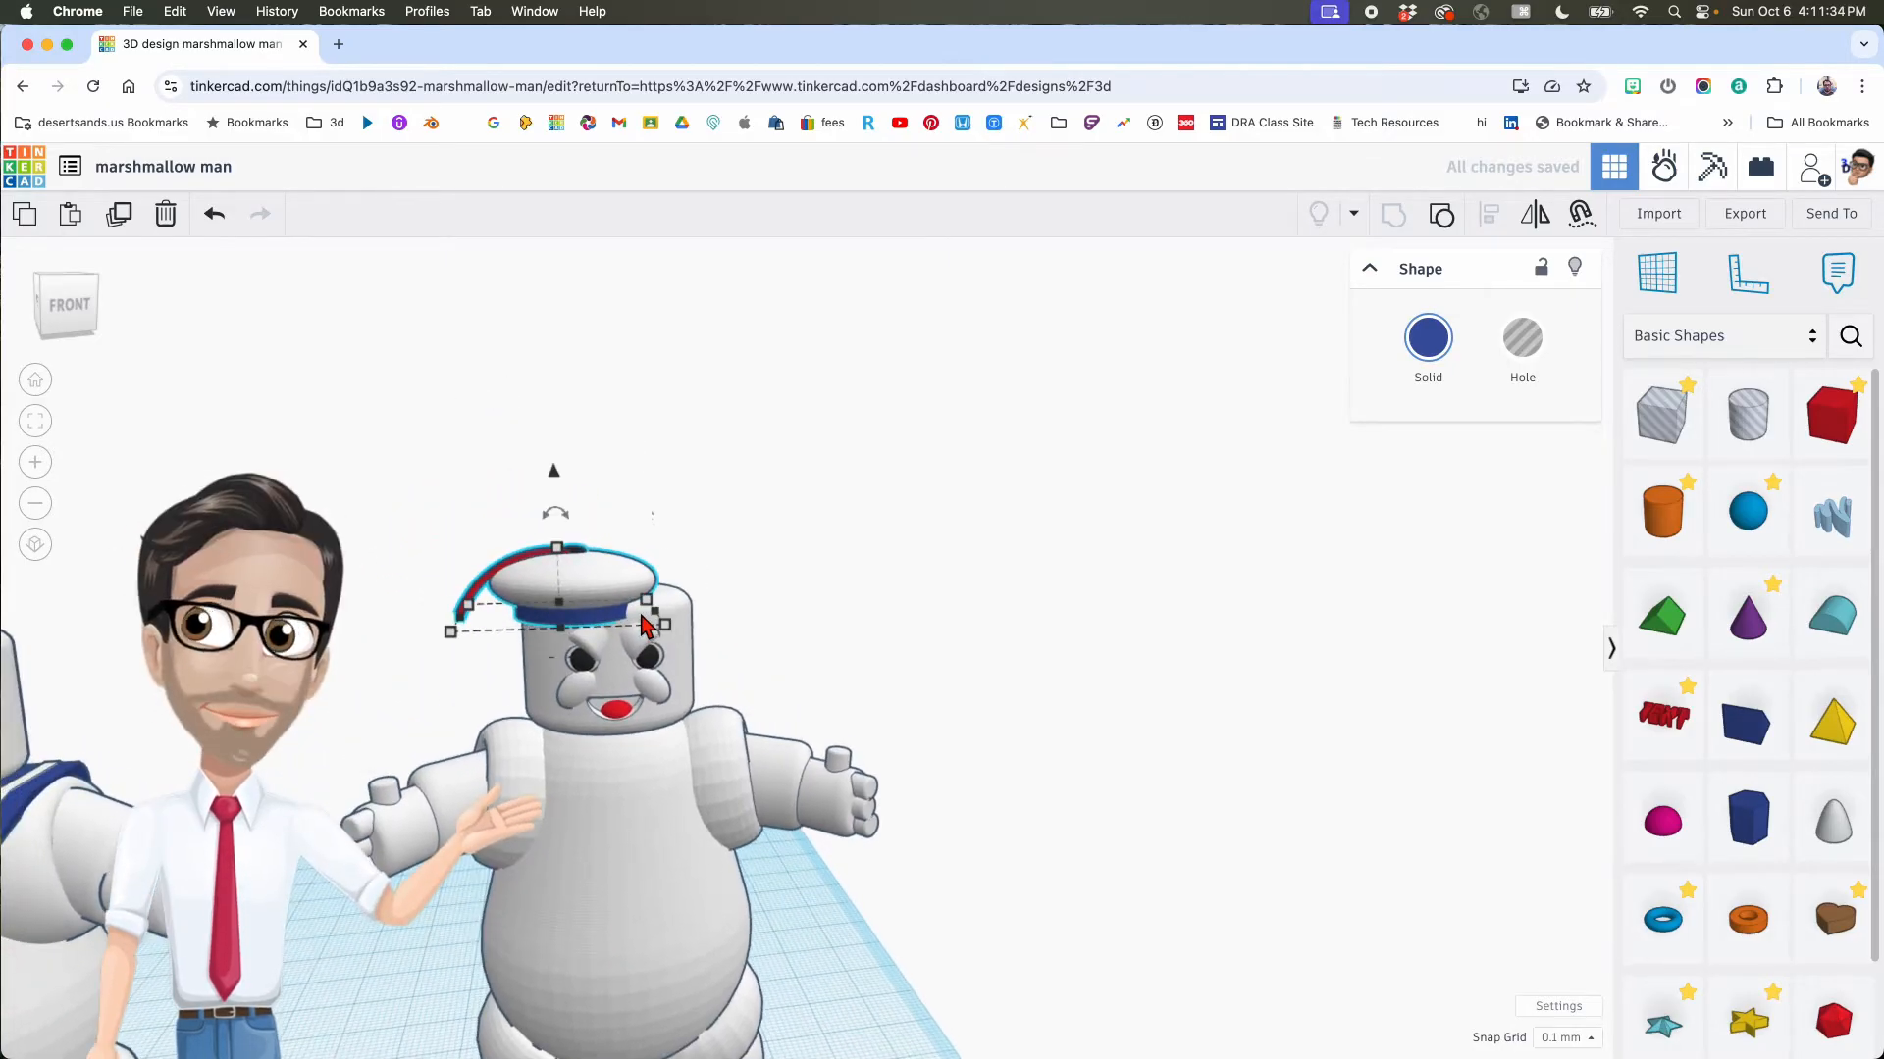
pyautogui.scroll(3, 640, 615)
pyautogui.moveTo(547, 469); pyautogui.dragTo(528, 445)
pyautogui.click(605, 510)
# Step: Nudge the hat toward the back of the marshmallow man's head to centre it front to back
pyautogui.moveTo(606, 510); pyautogui.dragTo(743, 625, button='right')
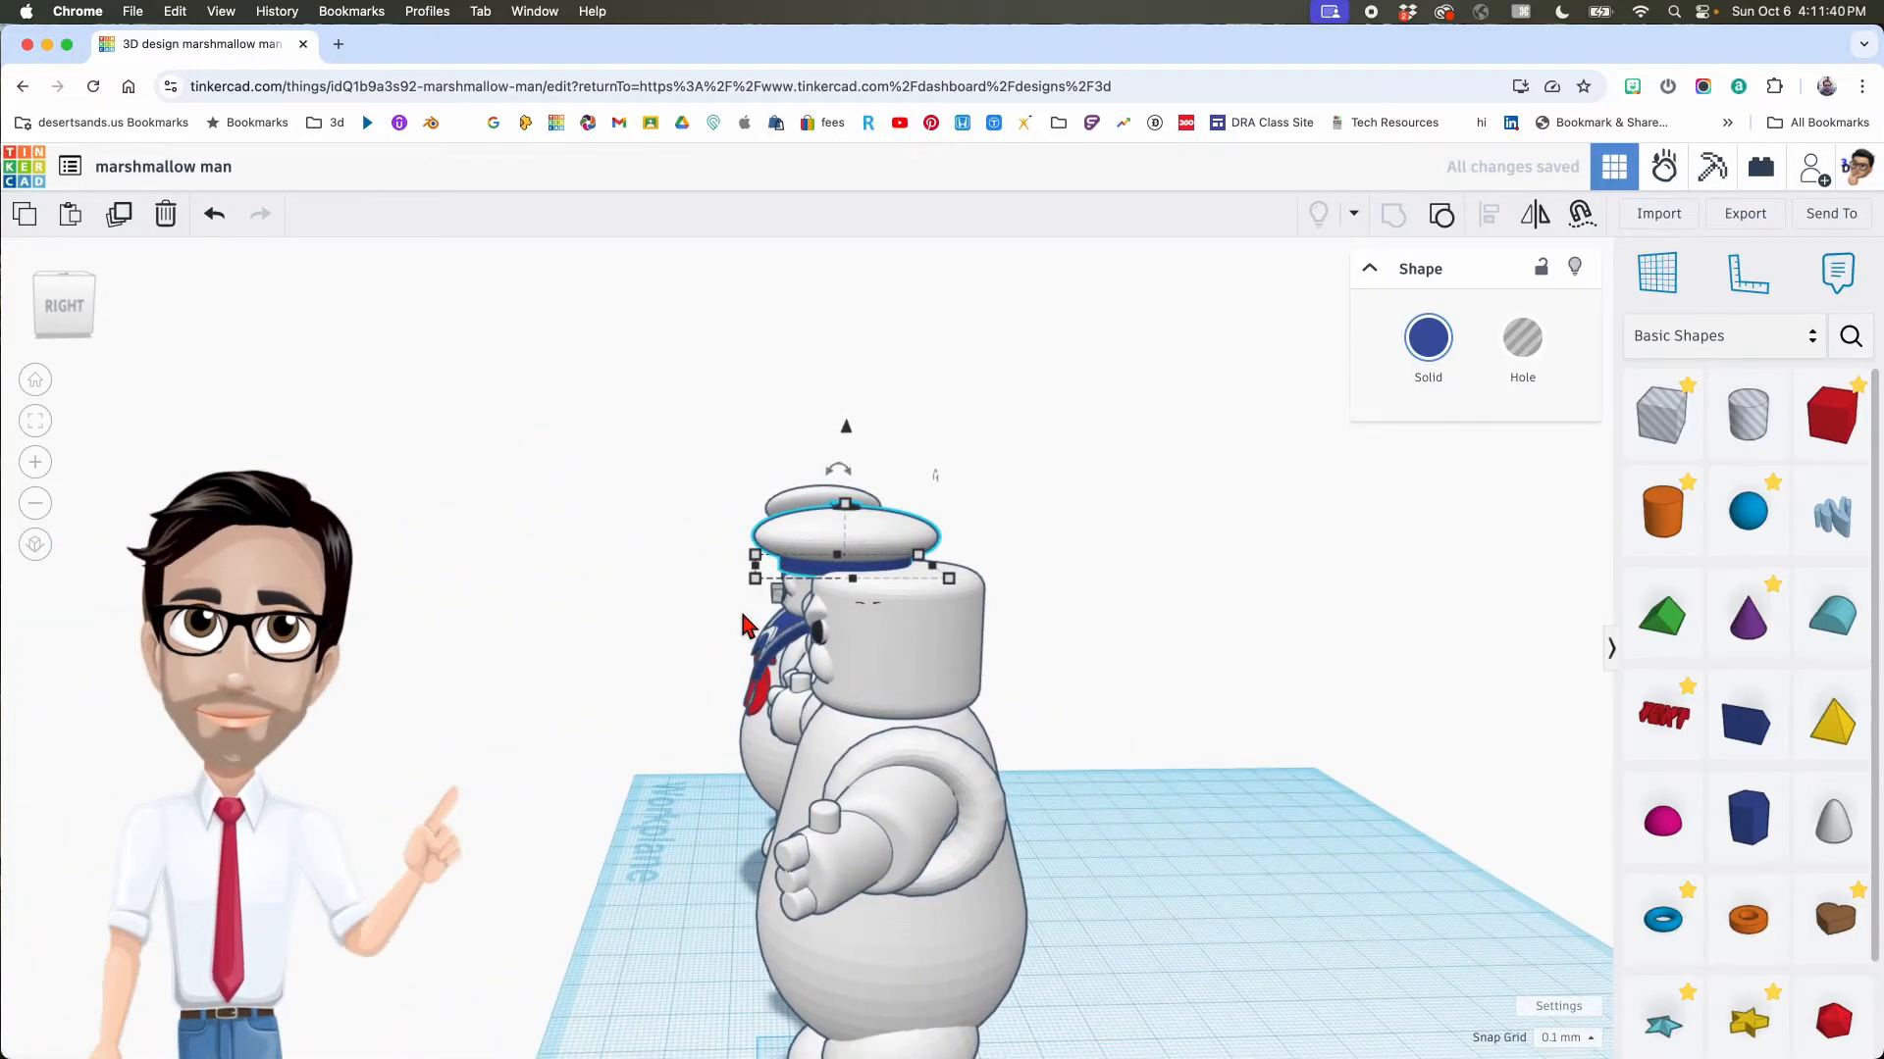
pyautogui.press('Right')
pyautogui.press('Right')
pyautogui.press('Right')
pyautogui.press('Right')
pyautogui.press('Right')
pyautogui.press('Right')
pyautogui.press('Right')
pyautogui.press('Right')
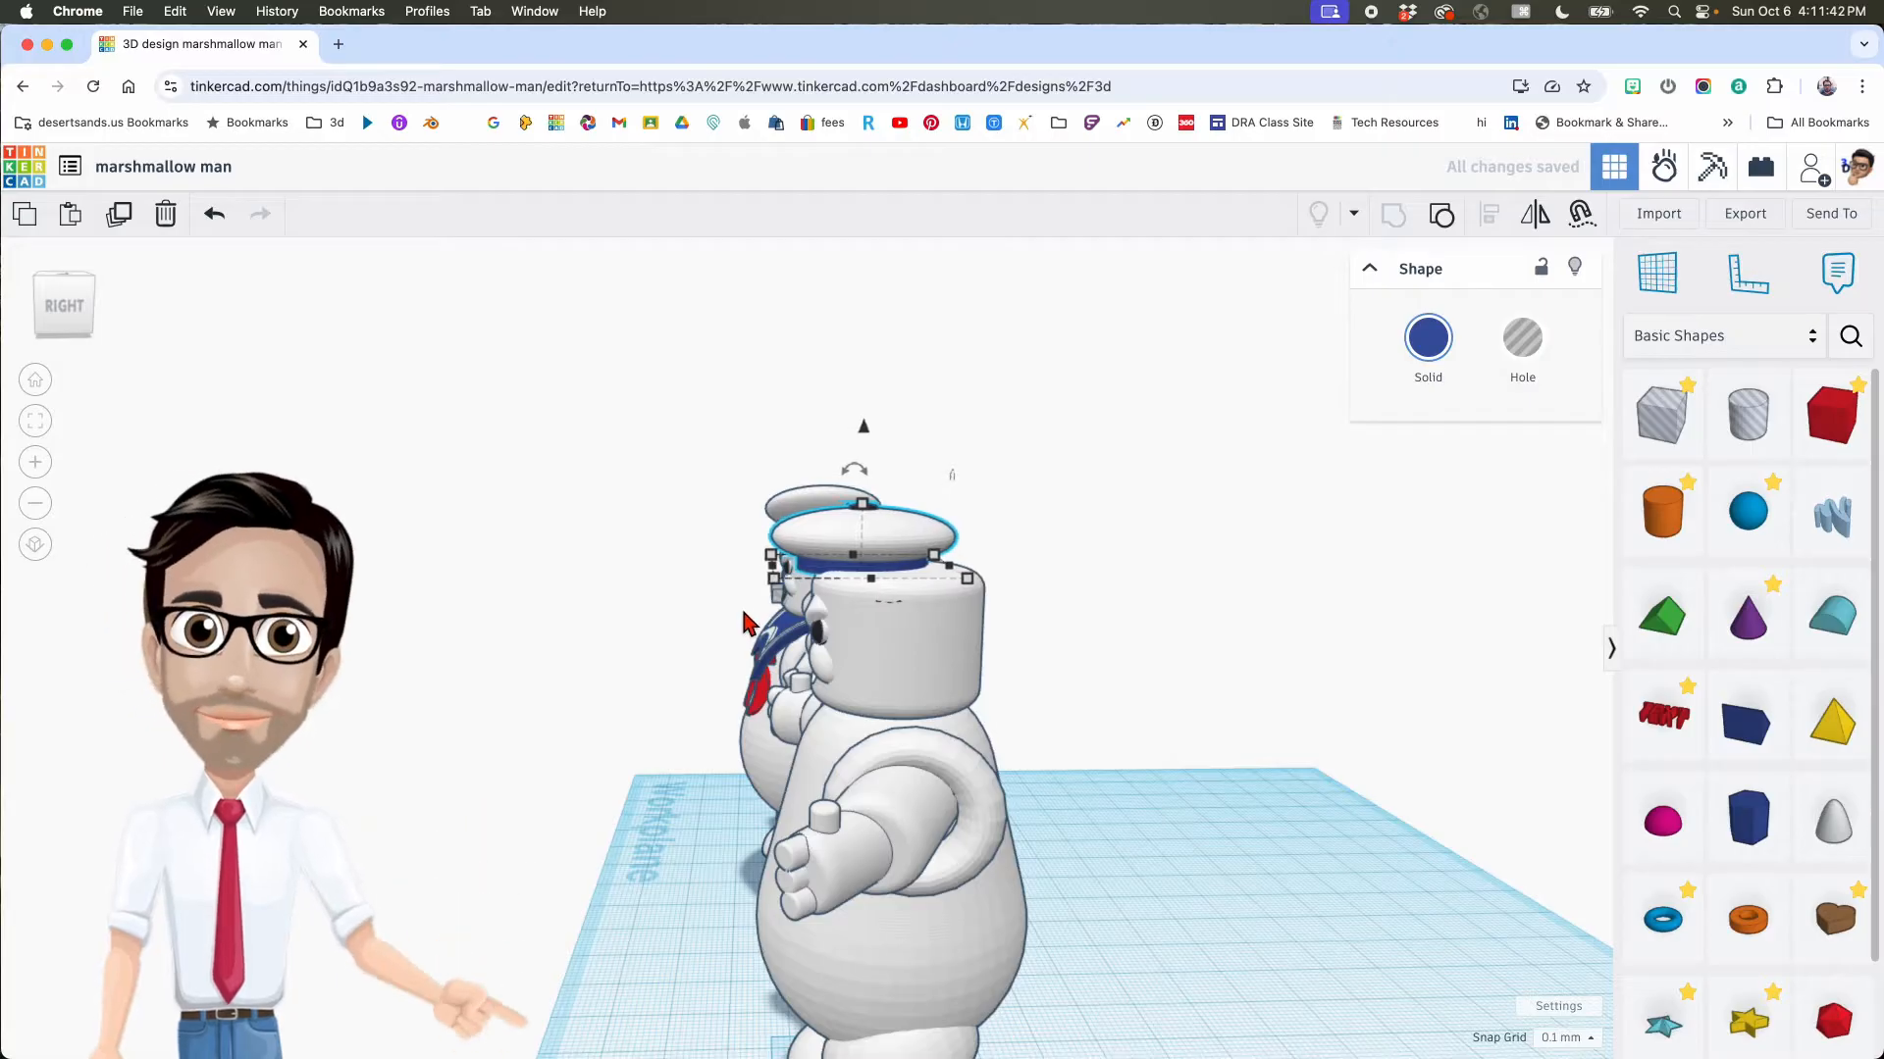
# Step: Tilt the hat slightly sideways and lower it in small increments until it rests on the head
pyautogui.moveTo(742, 625)
pyautogui.mouseDown(button='right')
pyautogui.moveTo(916, 639)
pyautogui.moveTo(883, 656)
pyautogui.moveTo(727, 622)
pyautogui.mouseUp(button='right')
pyautogui.moveTo(568, 498); pyautogui.dragTo(545, 431)
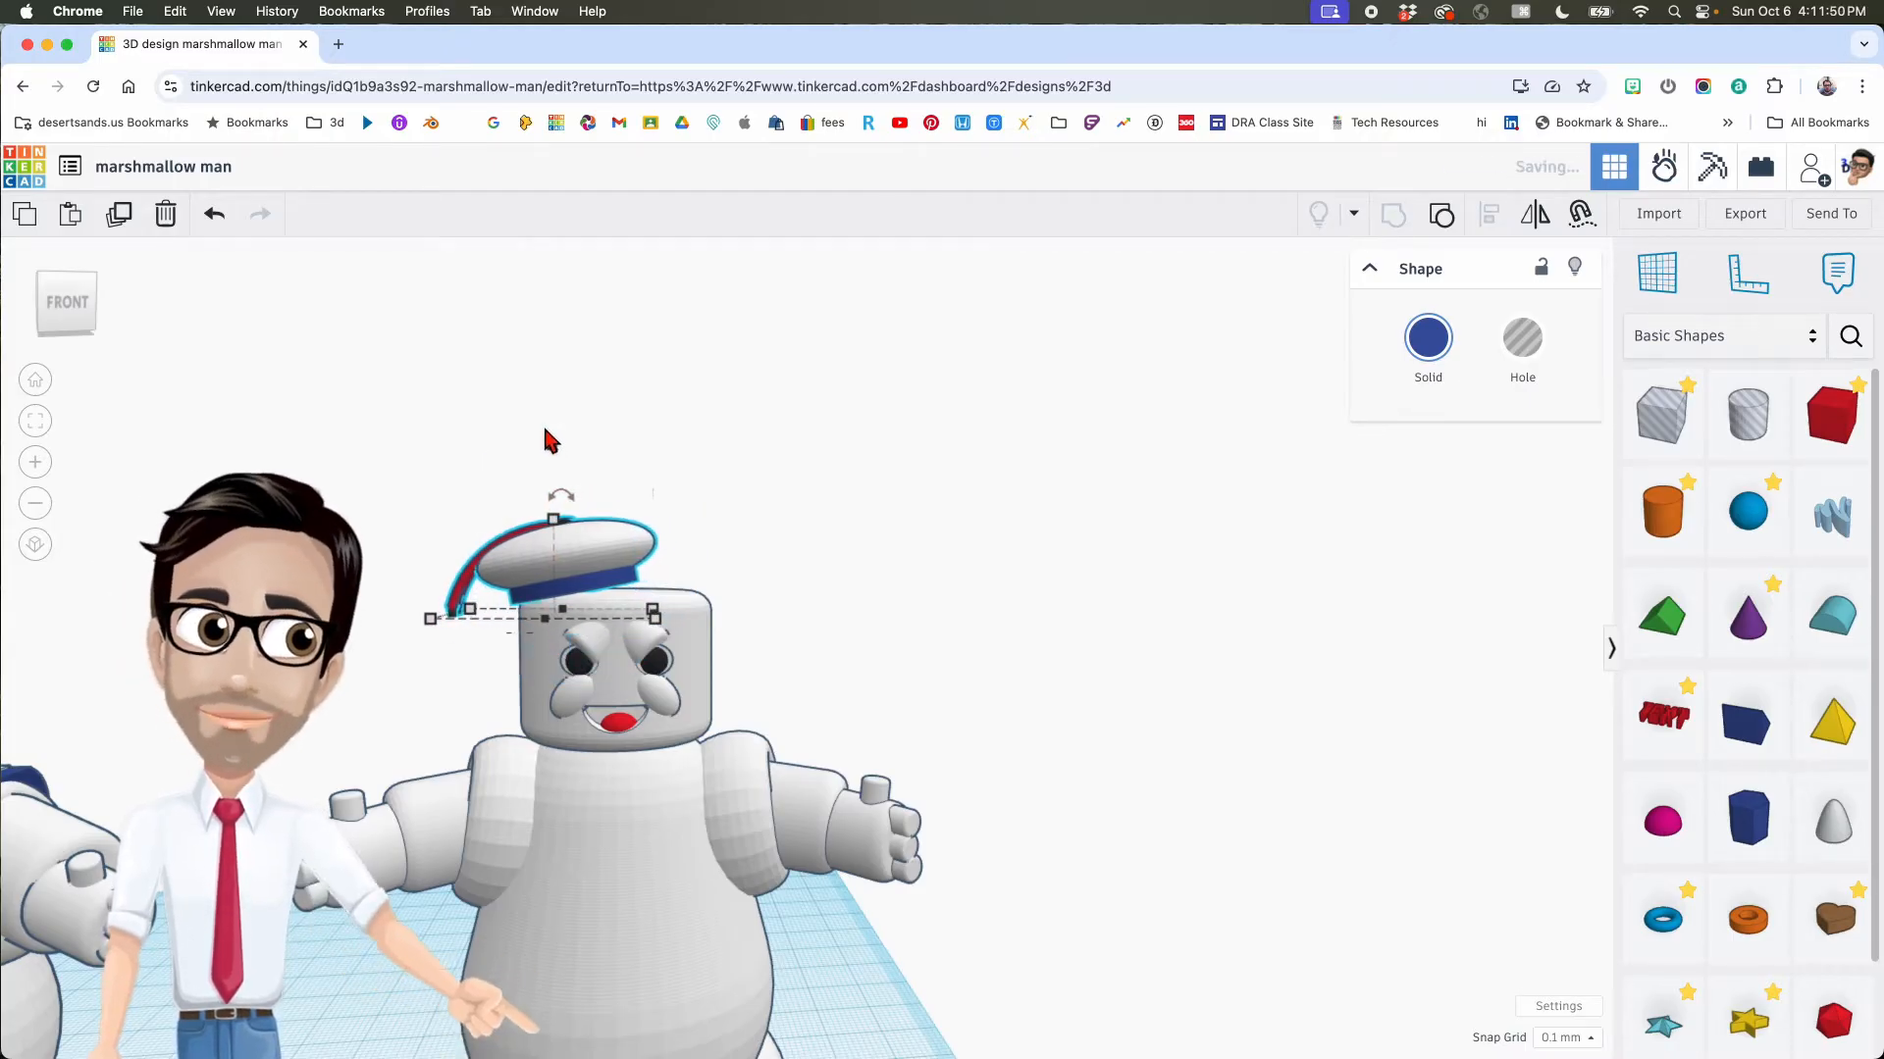
pyautogui.press('super+Down')
pyautogui.press('super+Down')
pyautogui.press('super+Down')
pyautogui.press('super+Down')
pyautogui.press('super+Down')
pyautogui.press('super+Down')
pyautogui.press('super+Down')
pyautogui.press('super+Down')
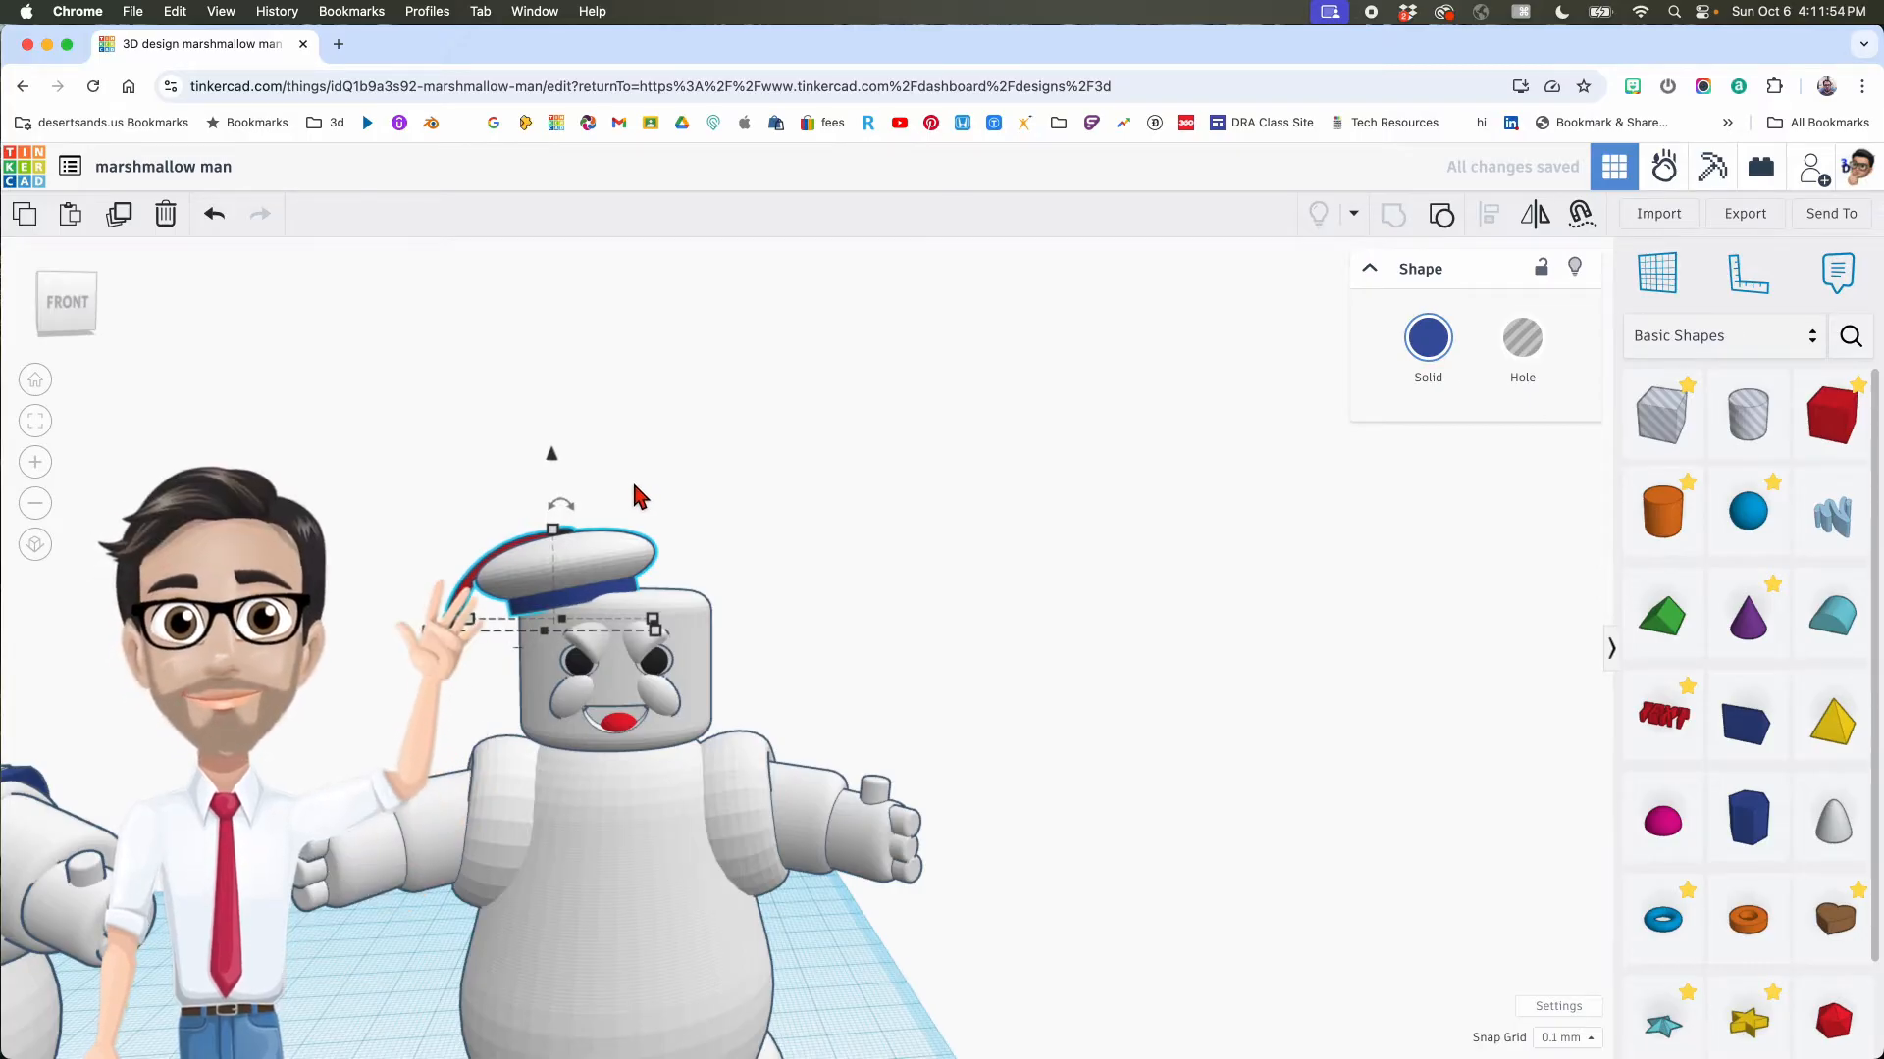
# Step: Add a box beside the marshmallow man and colour it dark blue like the finished figure's collar
pyautogui.moveTo(638, 497); pyautogui.dragTo(704, 604, button='right')
pyautogui.scroll(-5, 704, 604)
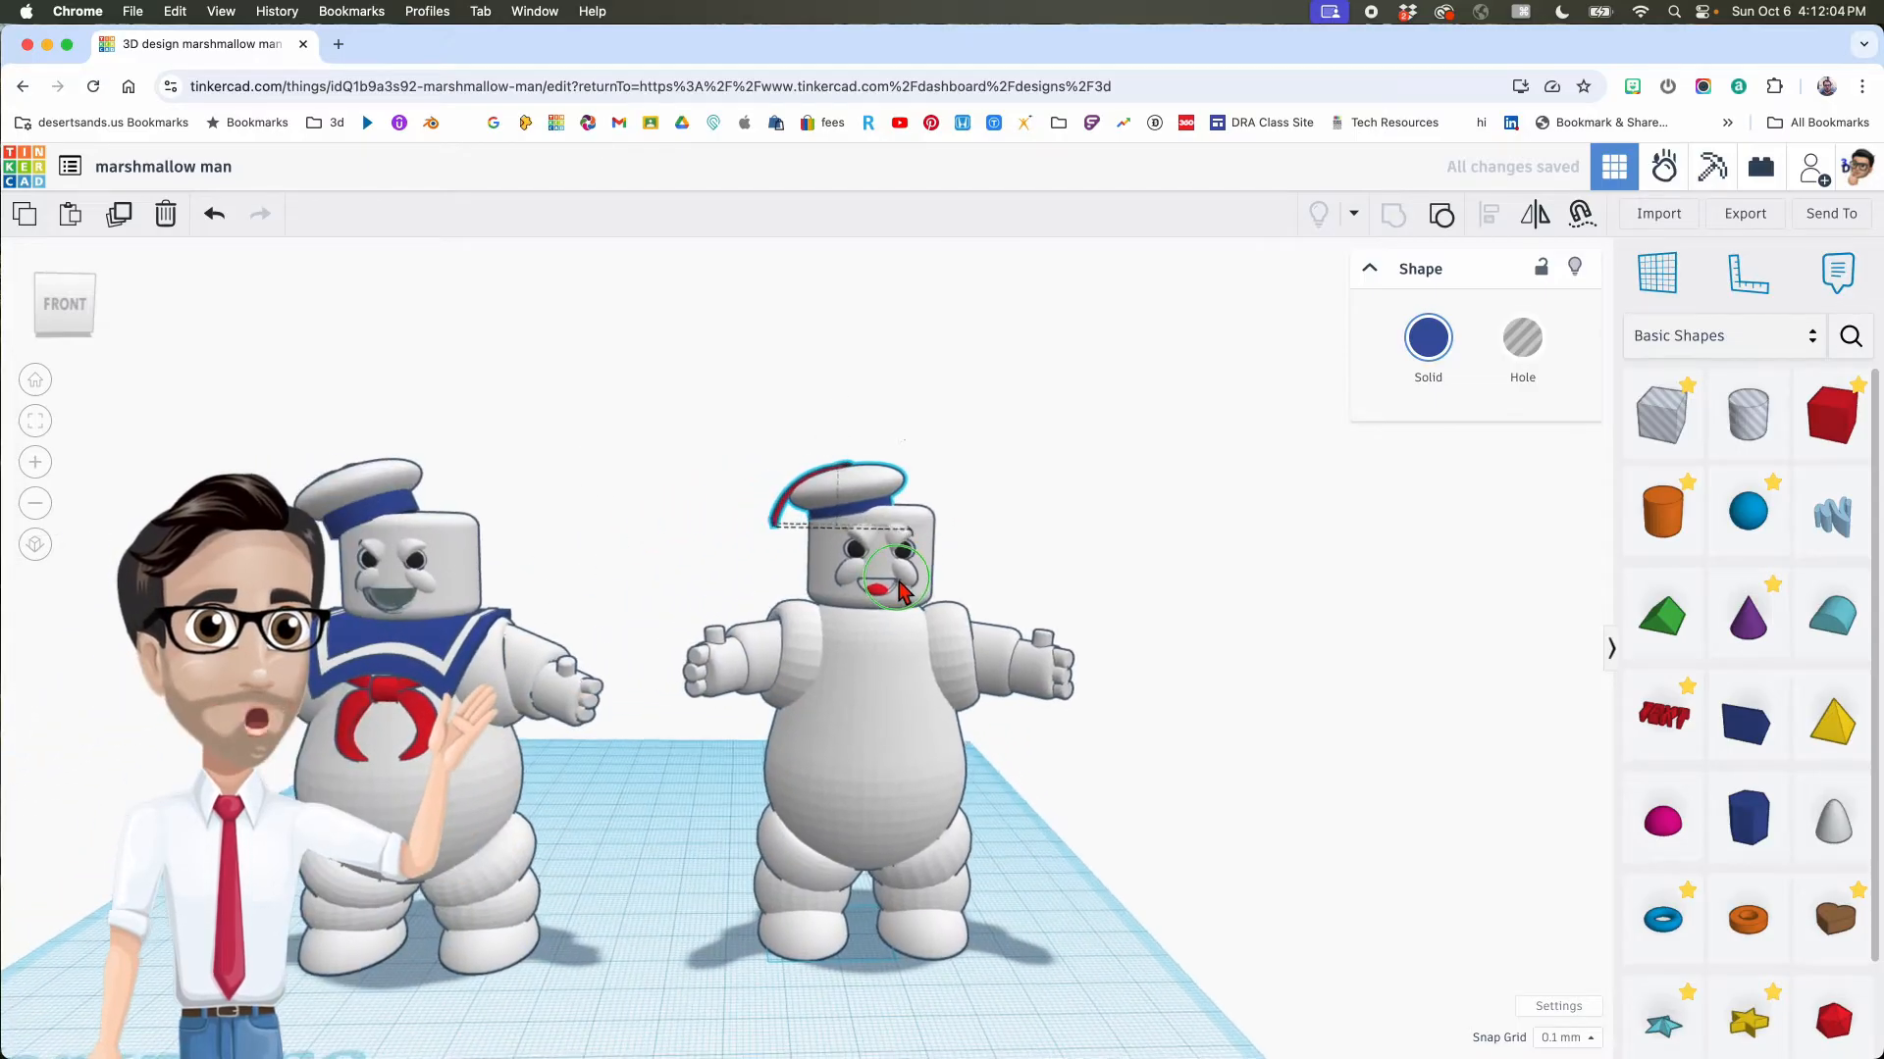
pyautogui.moveTo(860, 546); pyautogui.dragTo(816, 535, button='right')
pyautogui.moveTo(1020, 685); pyautogui.dragTo(965, 561, button='middle')
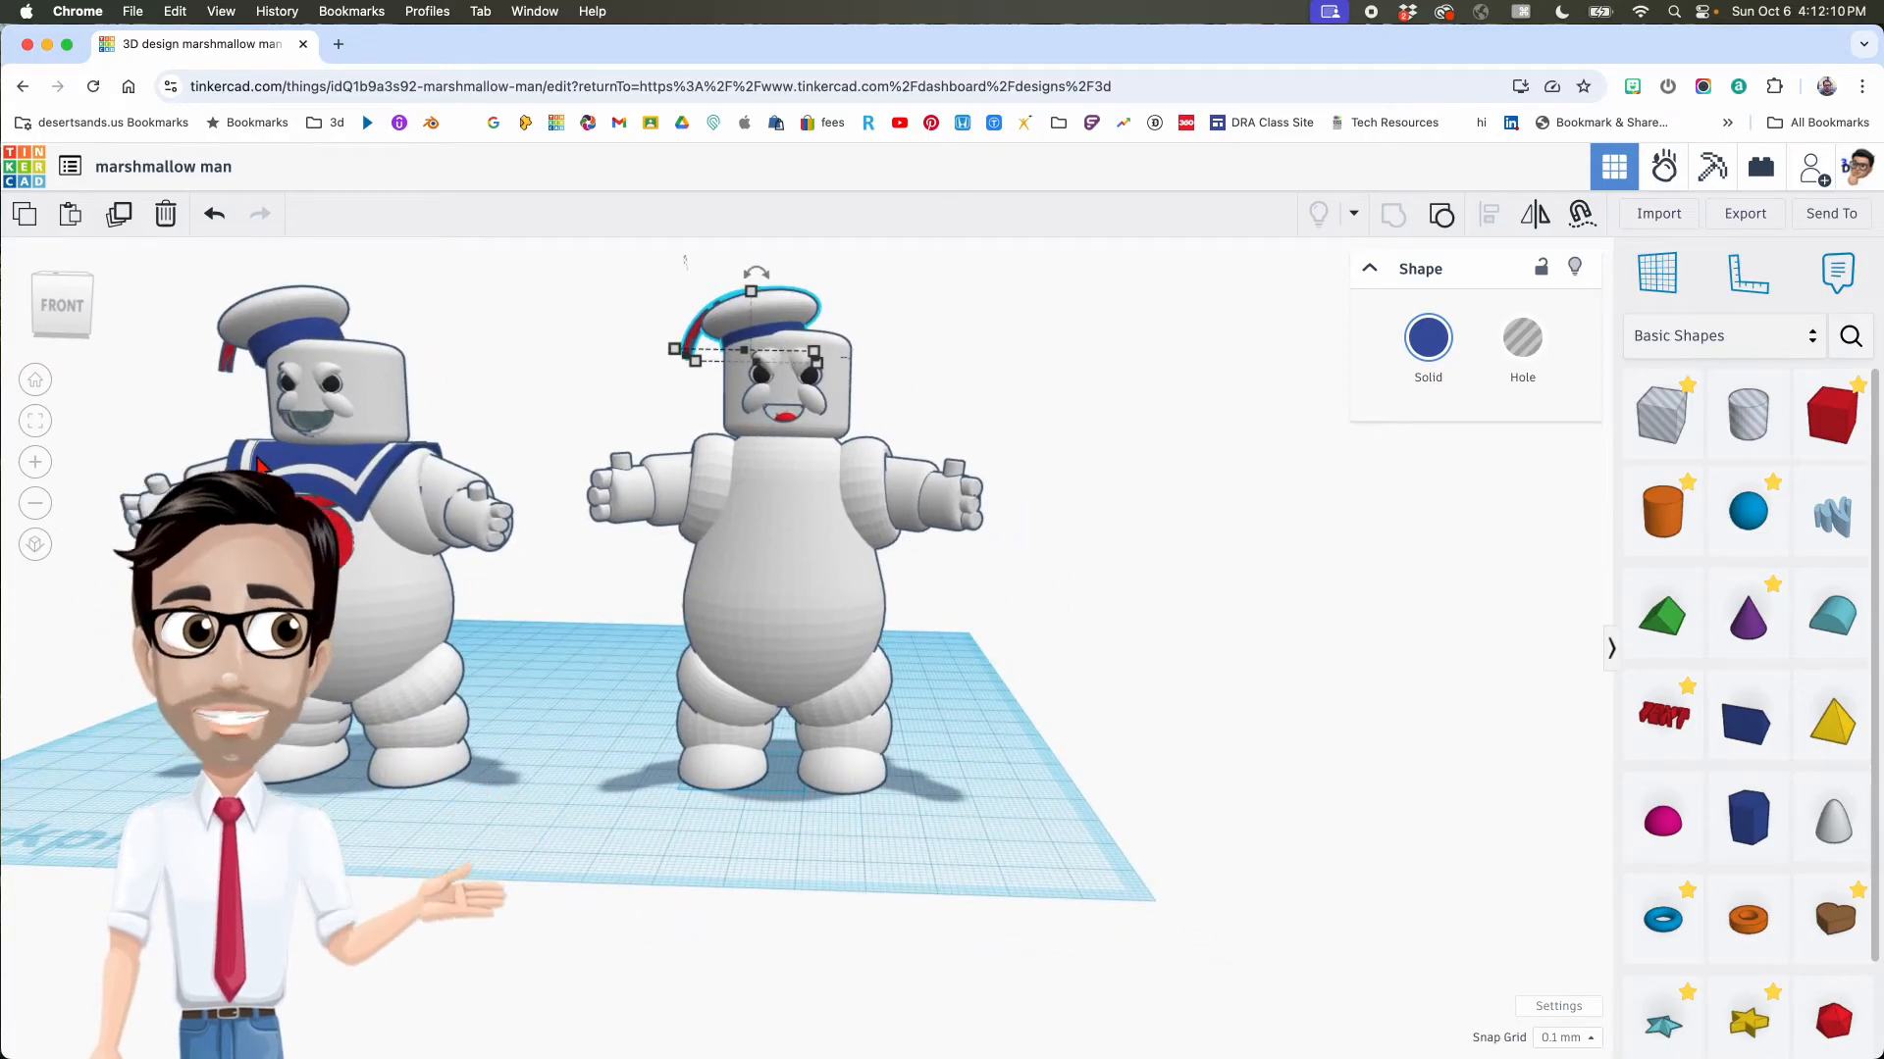
pyautogui.moveTo(398, 498); pyautogui.dragTo(486, 515, button='right')
pyautogui.moveTo(578, 545); pyautogui.dragTo(496, 518, button='middle')
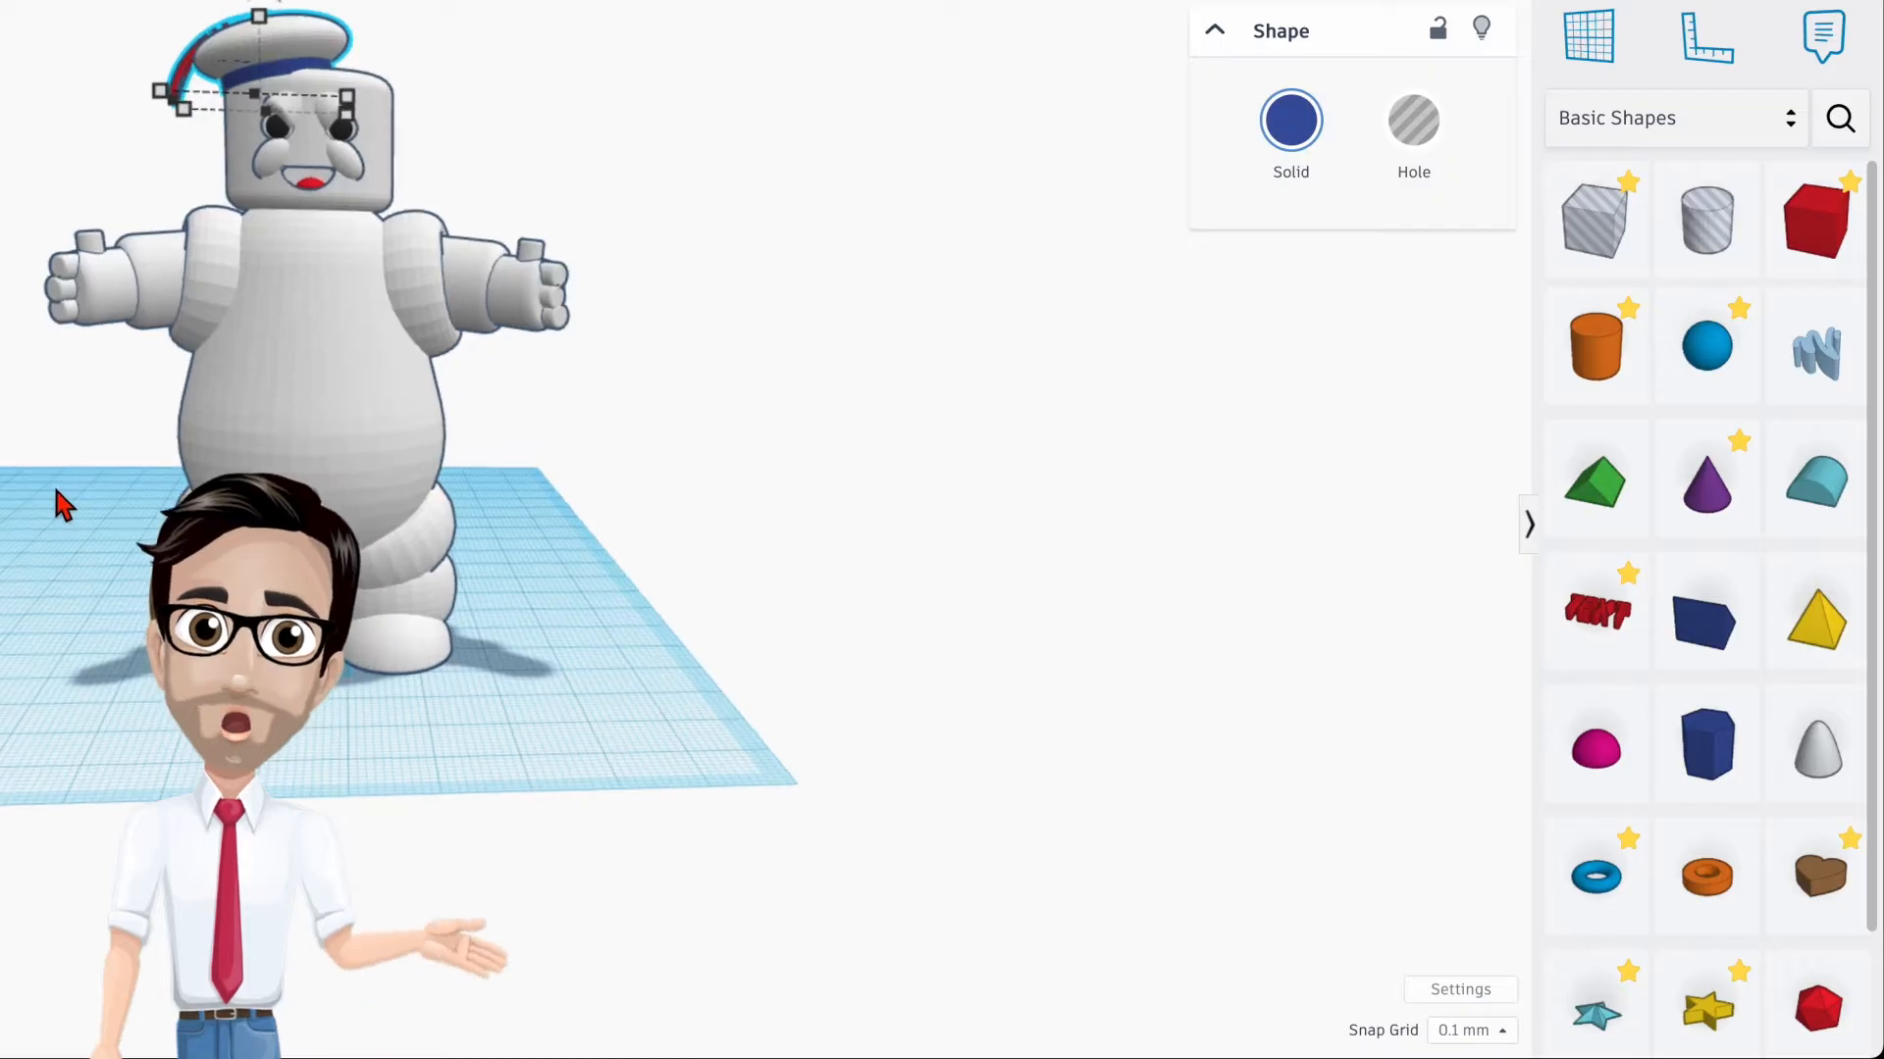
pyautogui.click(830, 551)
pyautogui.moveTo(1816, 231); pyautogui.dragTo(722, 715)
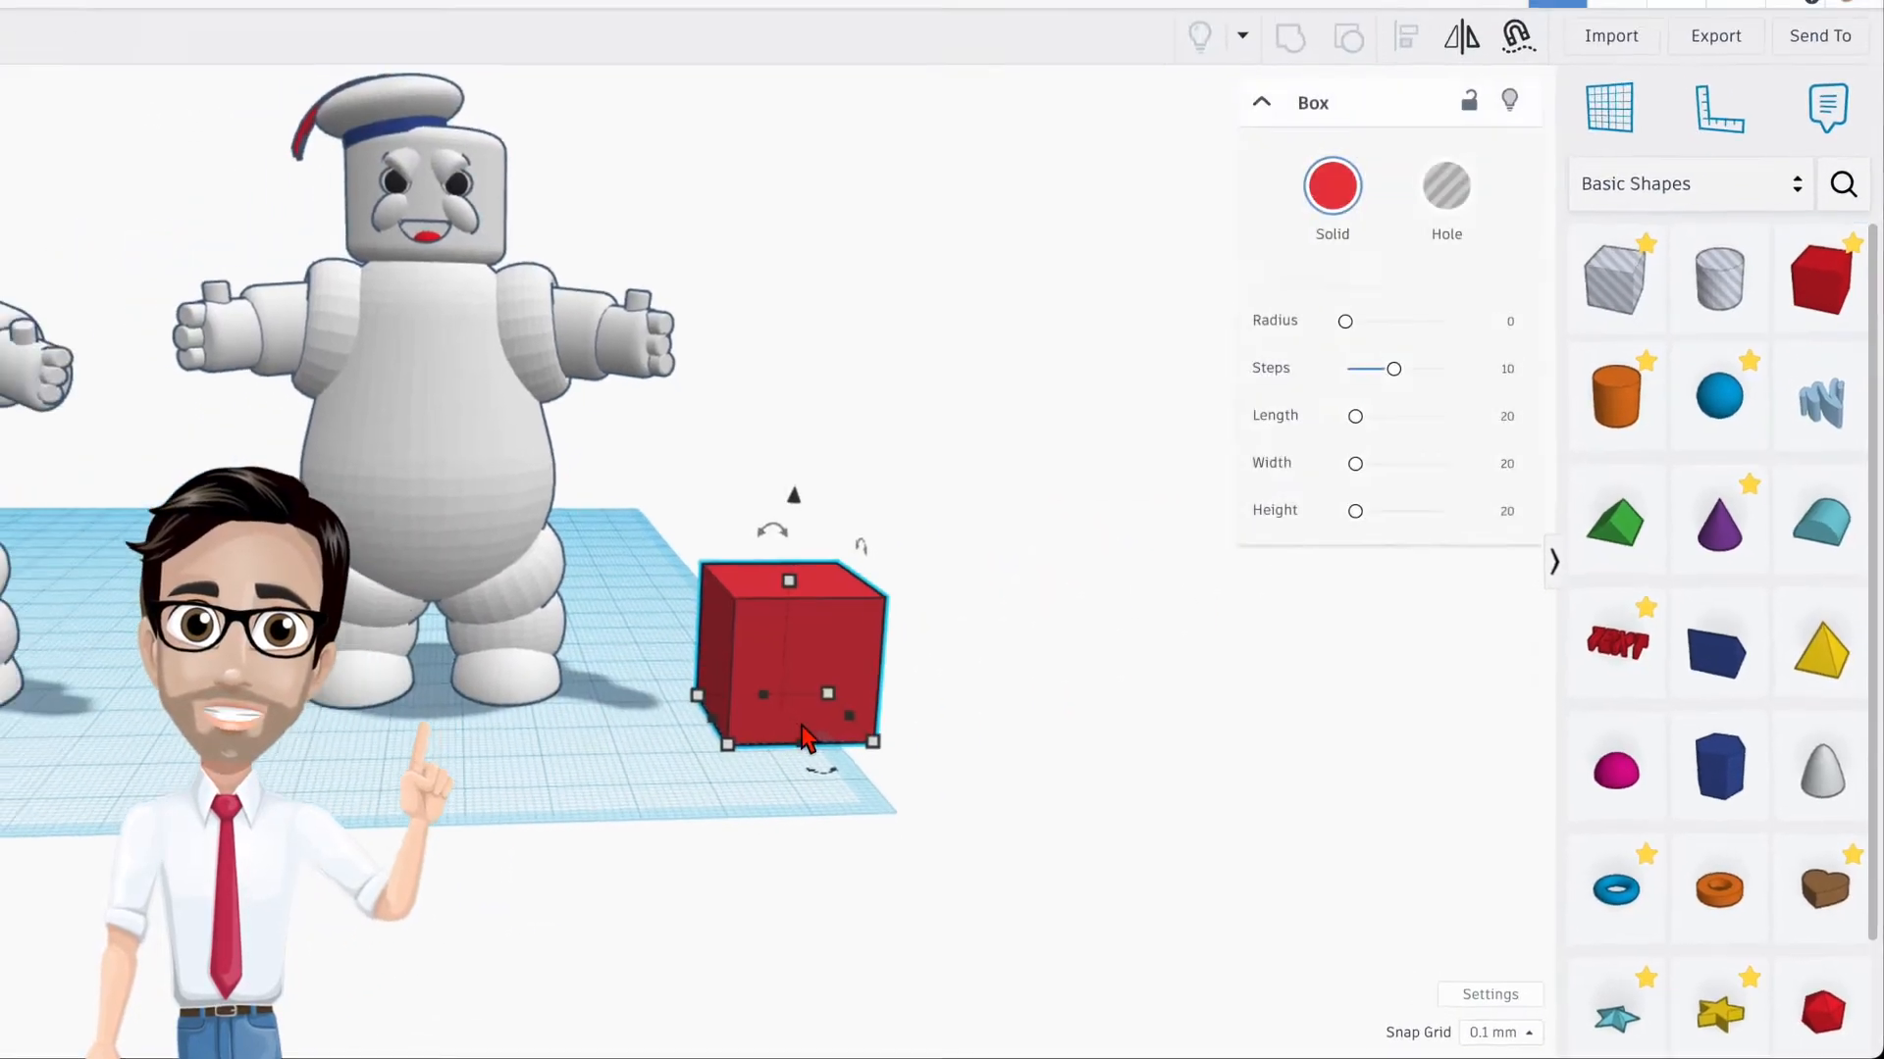
pyautogui.click(1332, 186)
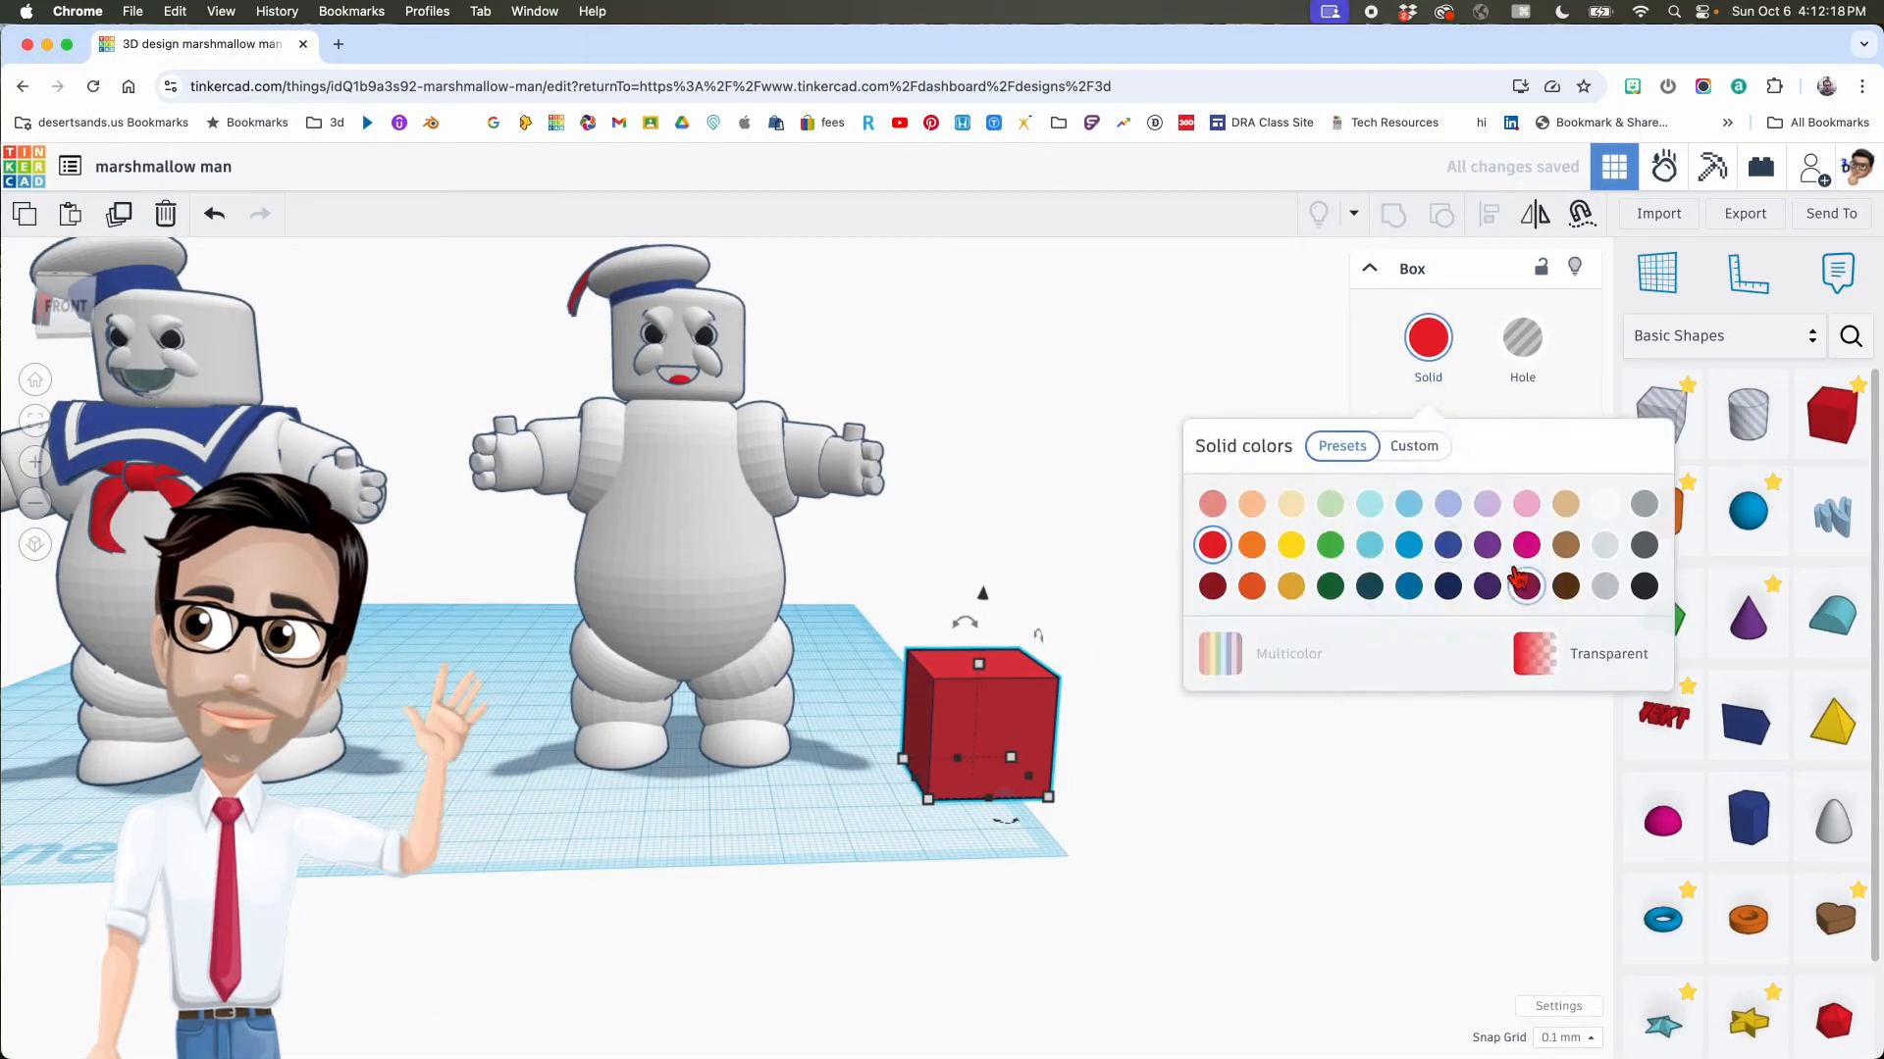
pyautogui.moveTo(1092, 712); pyautogui.dragTo(1051, 703, button='middle')
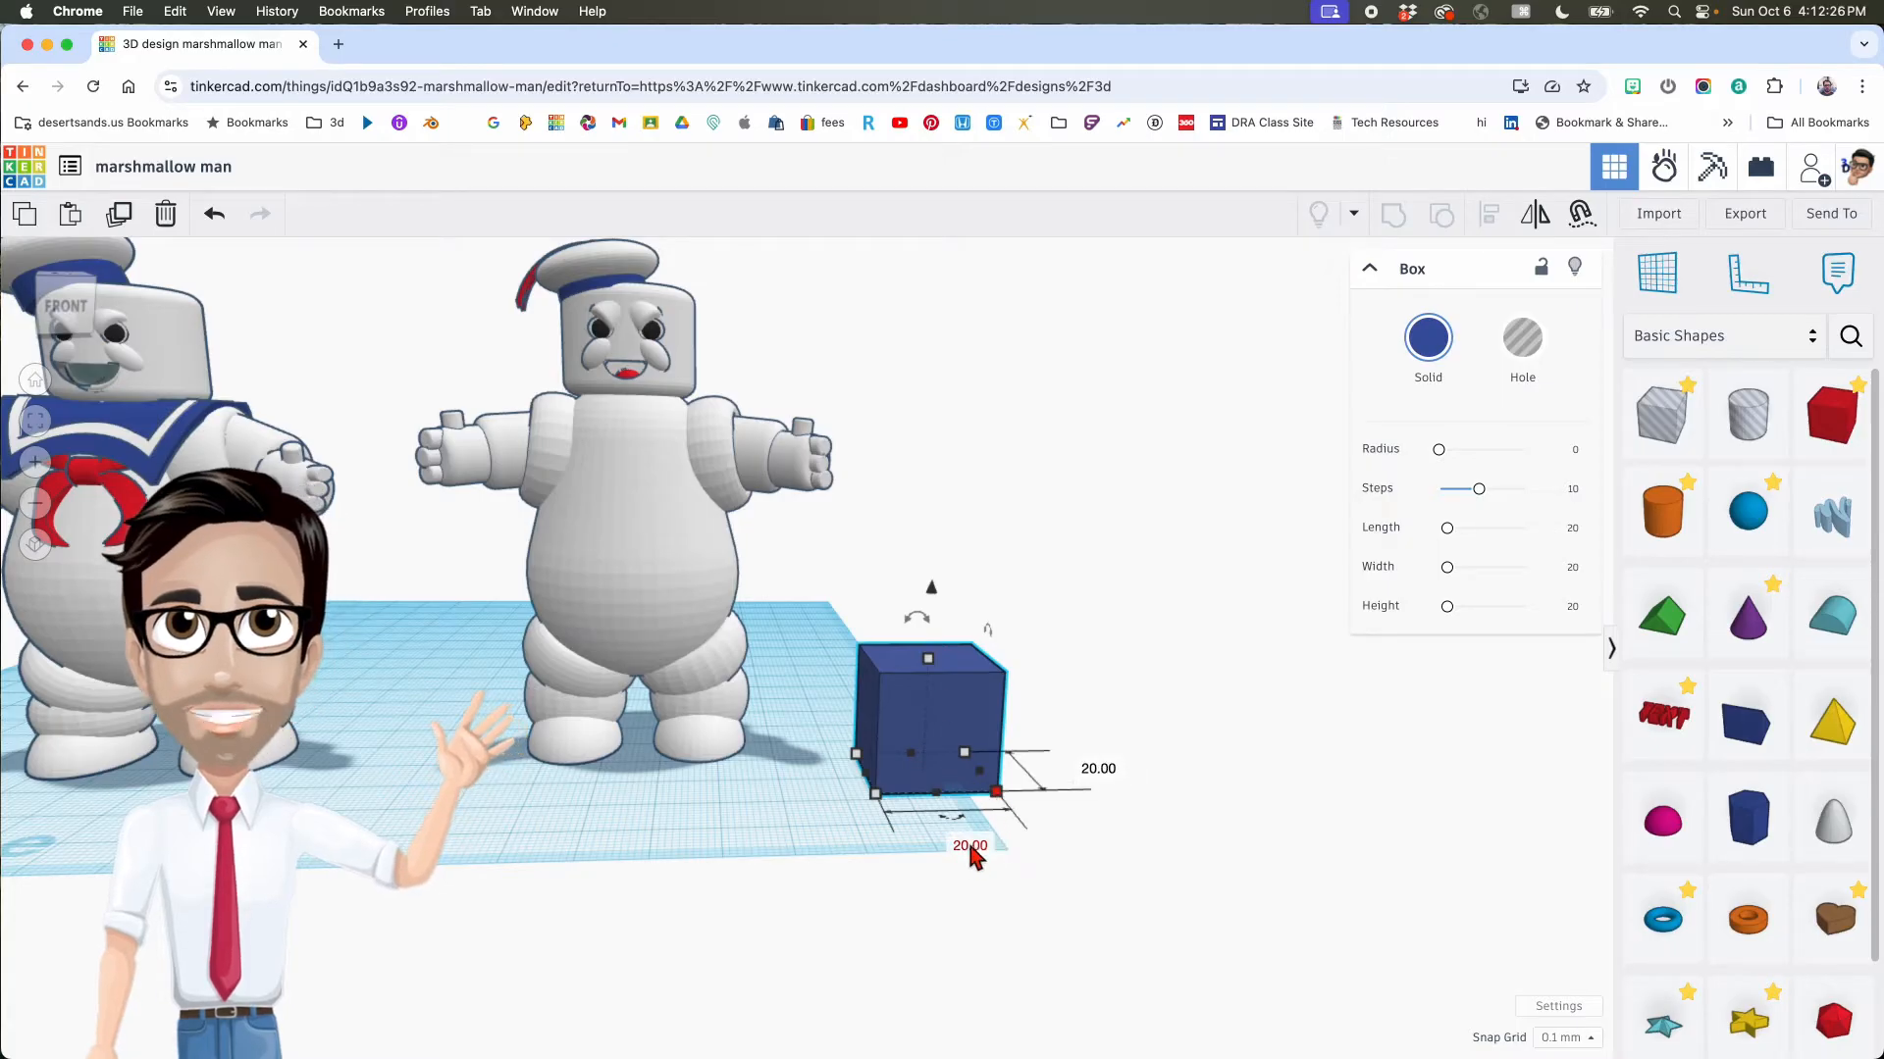
# Step: Set the blue box's width and length both to 34 mm
pyautogui.press('Return')
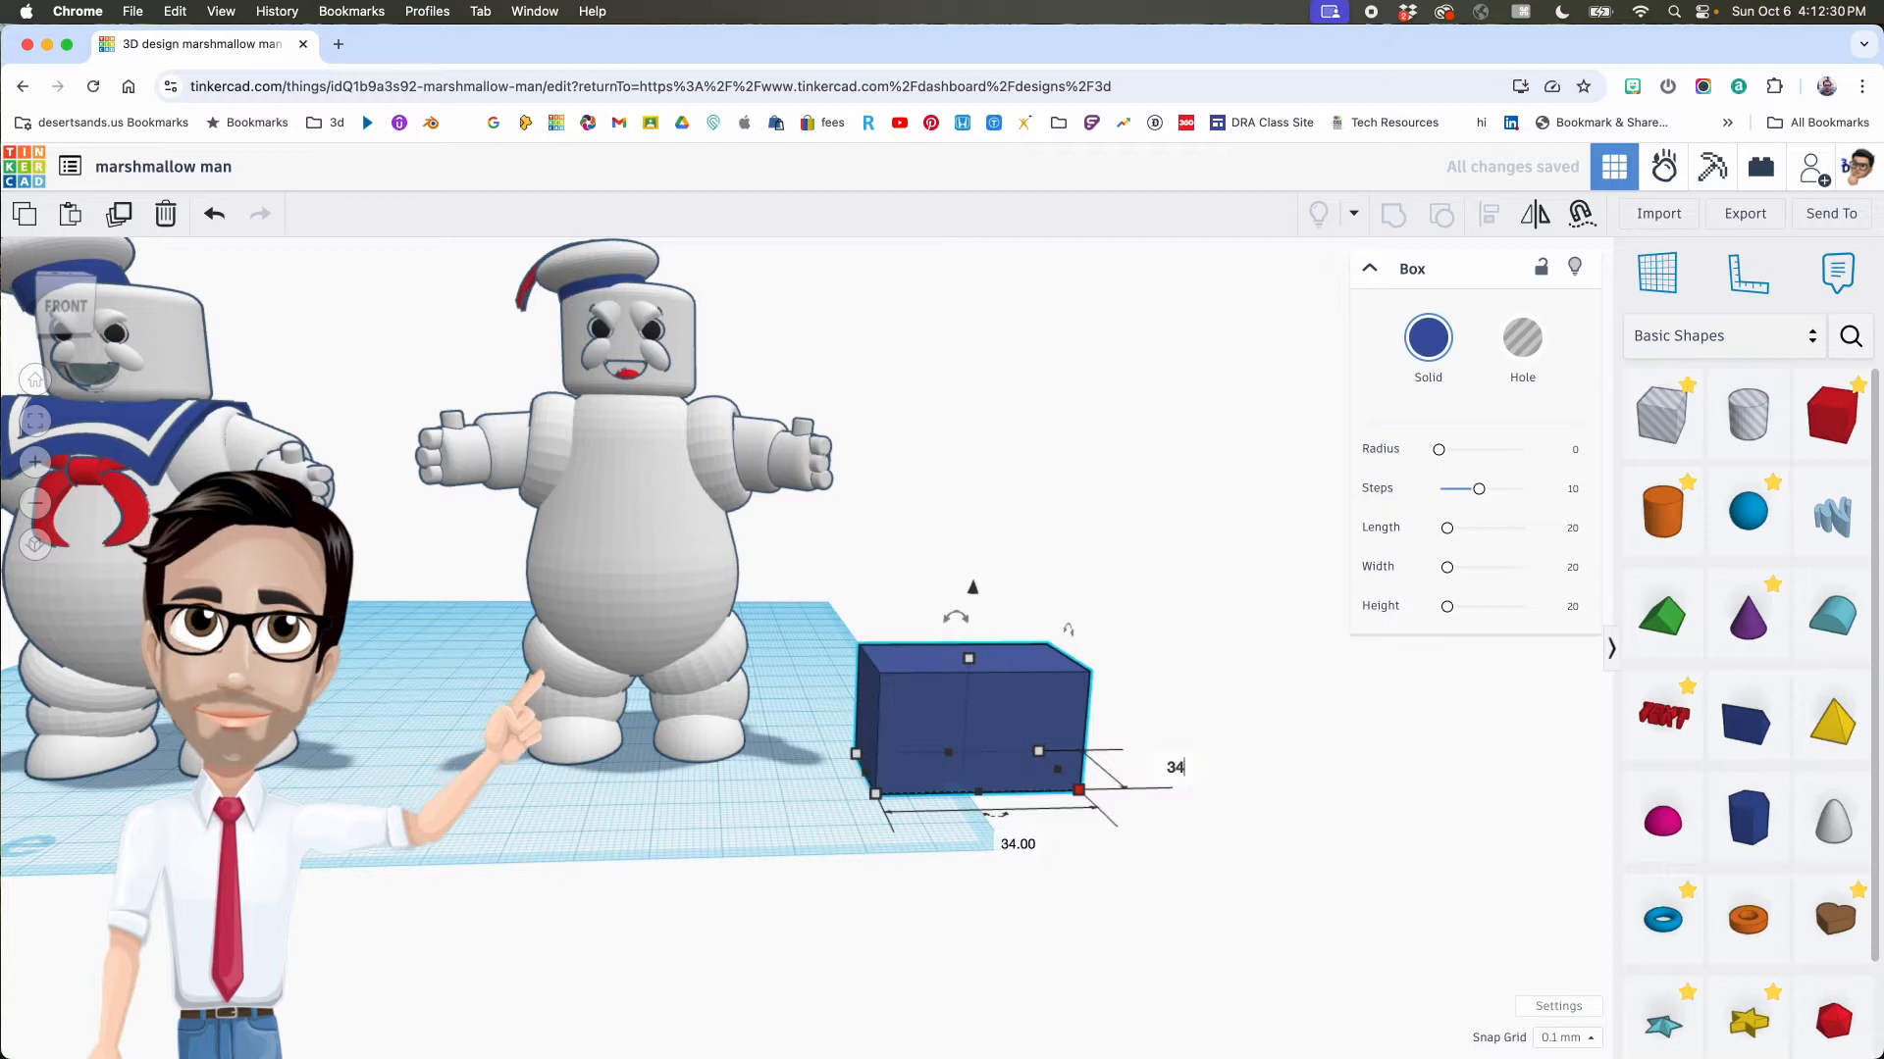
pyautogui.write('34')
pyautogui.press('Return')
pyautogui.moveTo(1043, 704); pyautogui.dragTo(1054, 674)
pyautogui.moveTo(1128, 747); pyautogui.dragTo(1097, 745, button='middle')
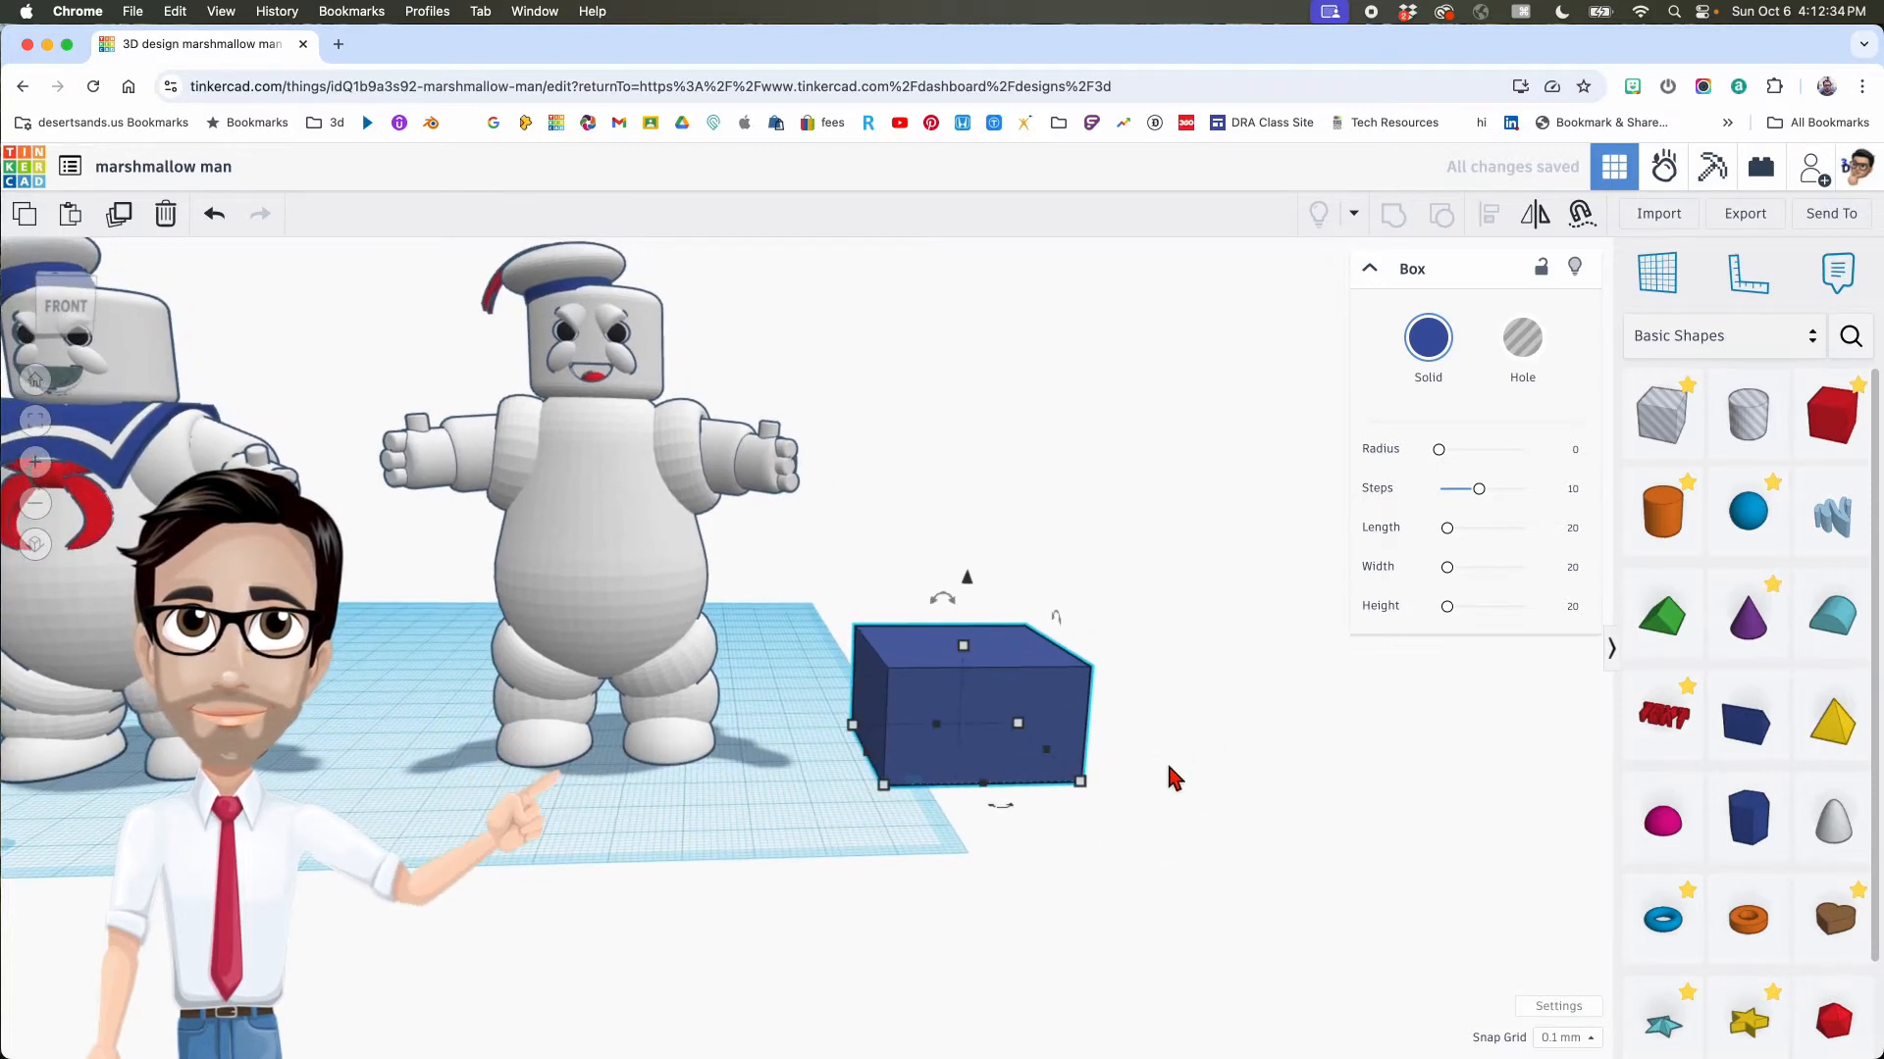
# Step: Add a cylinder hole beside the blue box and raise its sides to 64
pyautogui.click(1282, 775)
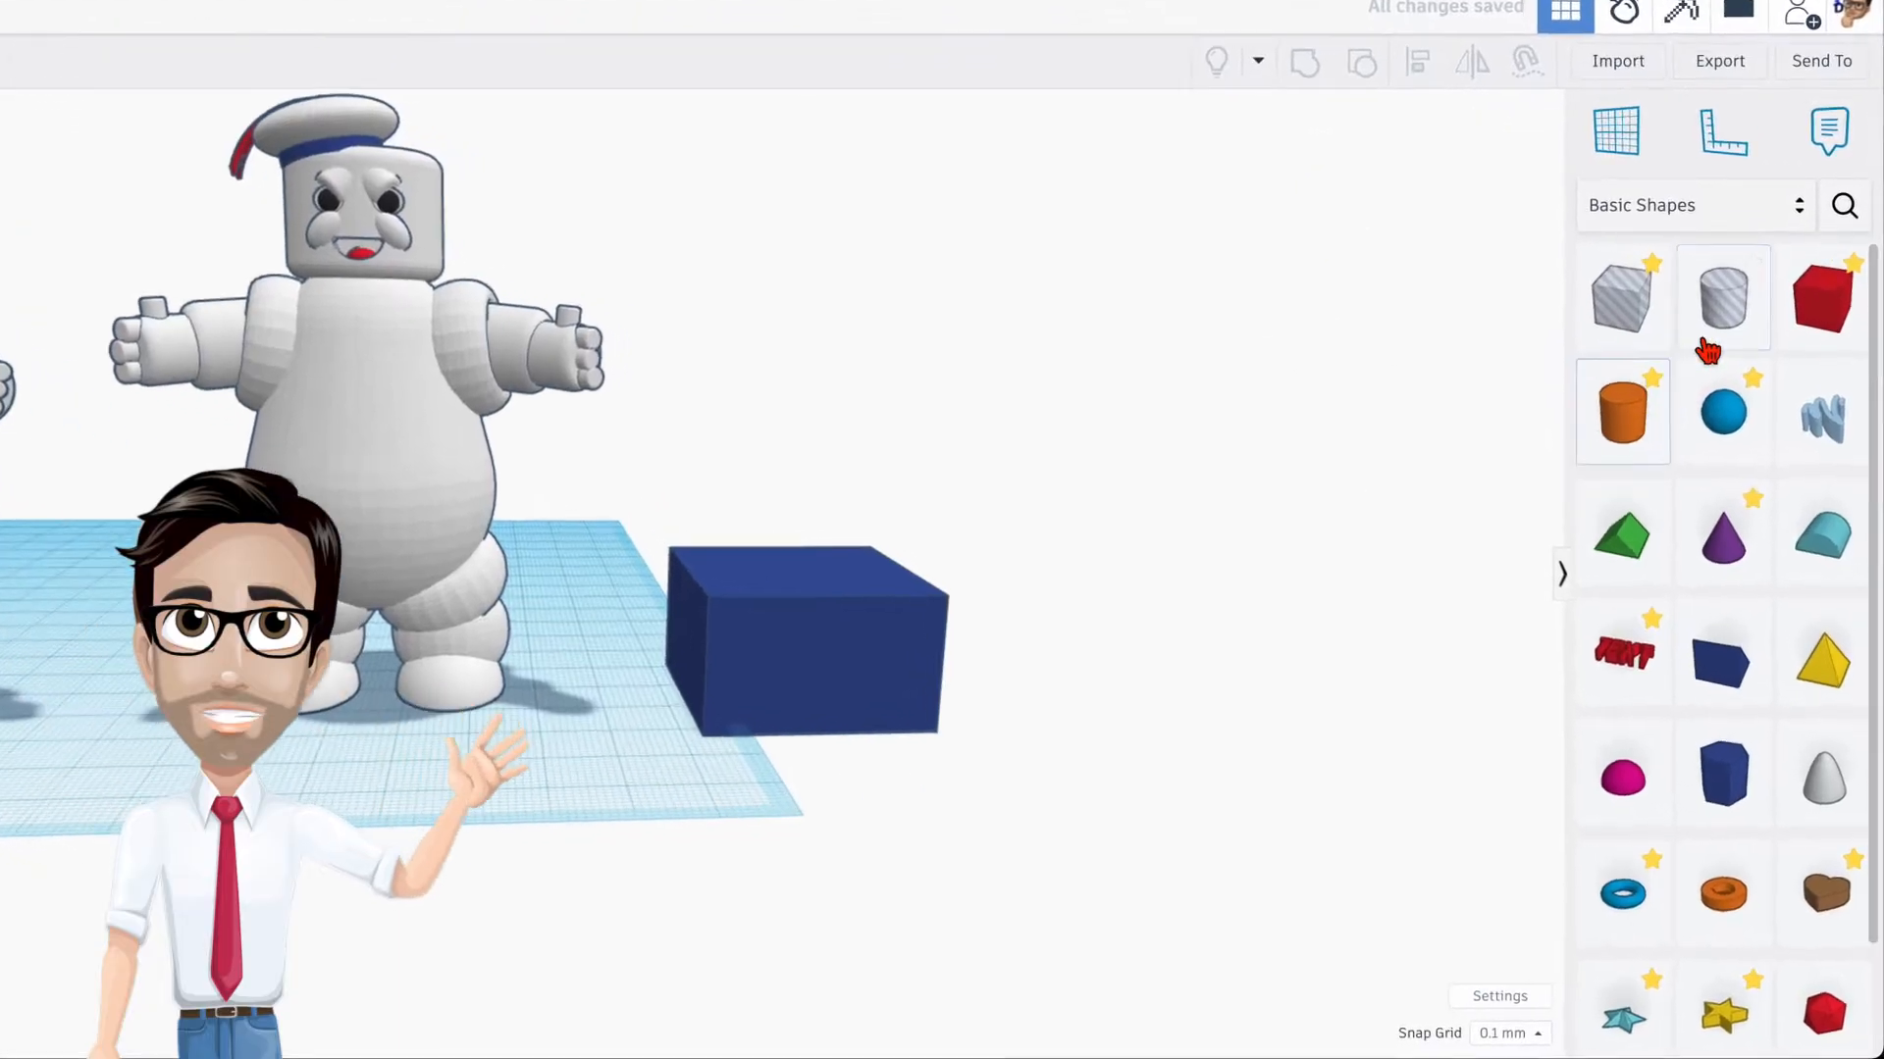
pyautogui.moveTo(1708, 350); pyautogui.dragTo(1124, 729)
pyautogui.moveTo(1253, 736); pyautogui.dragTo(833, 664, button='middle')
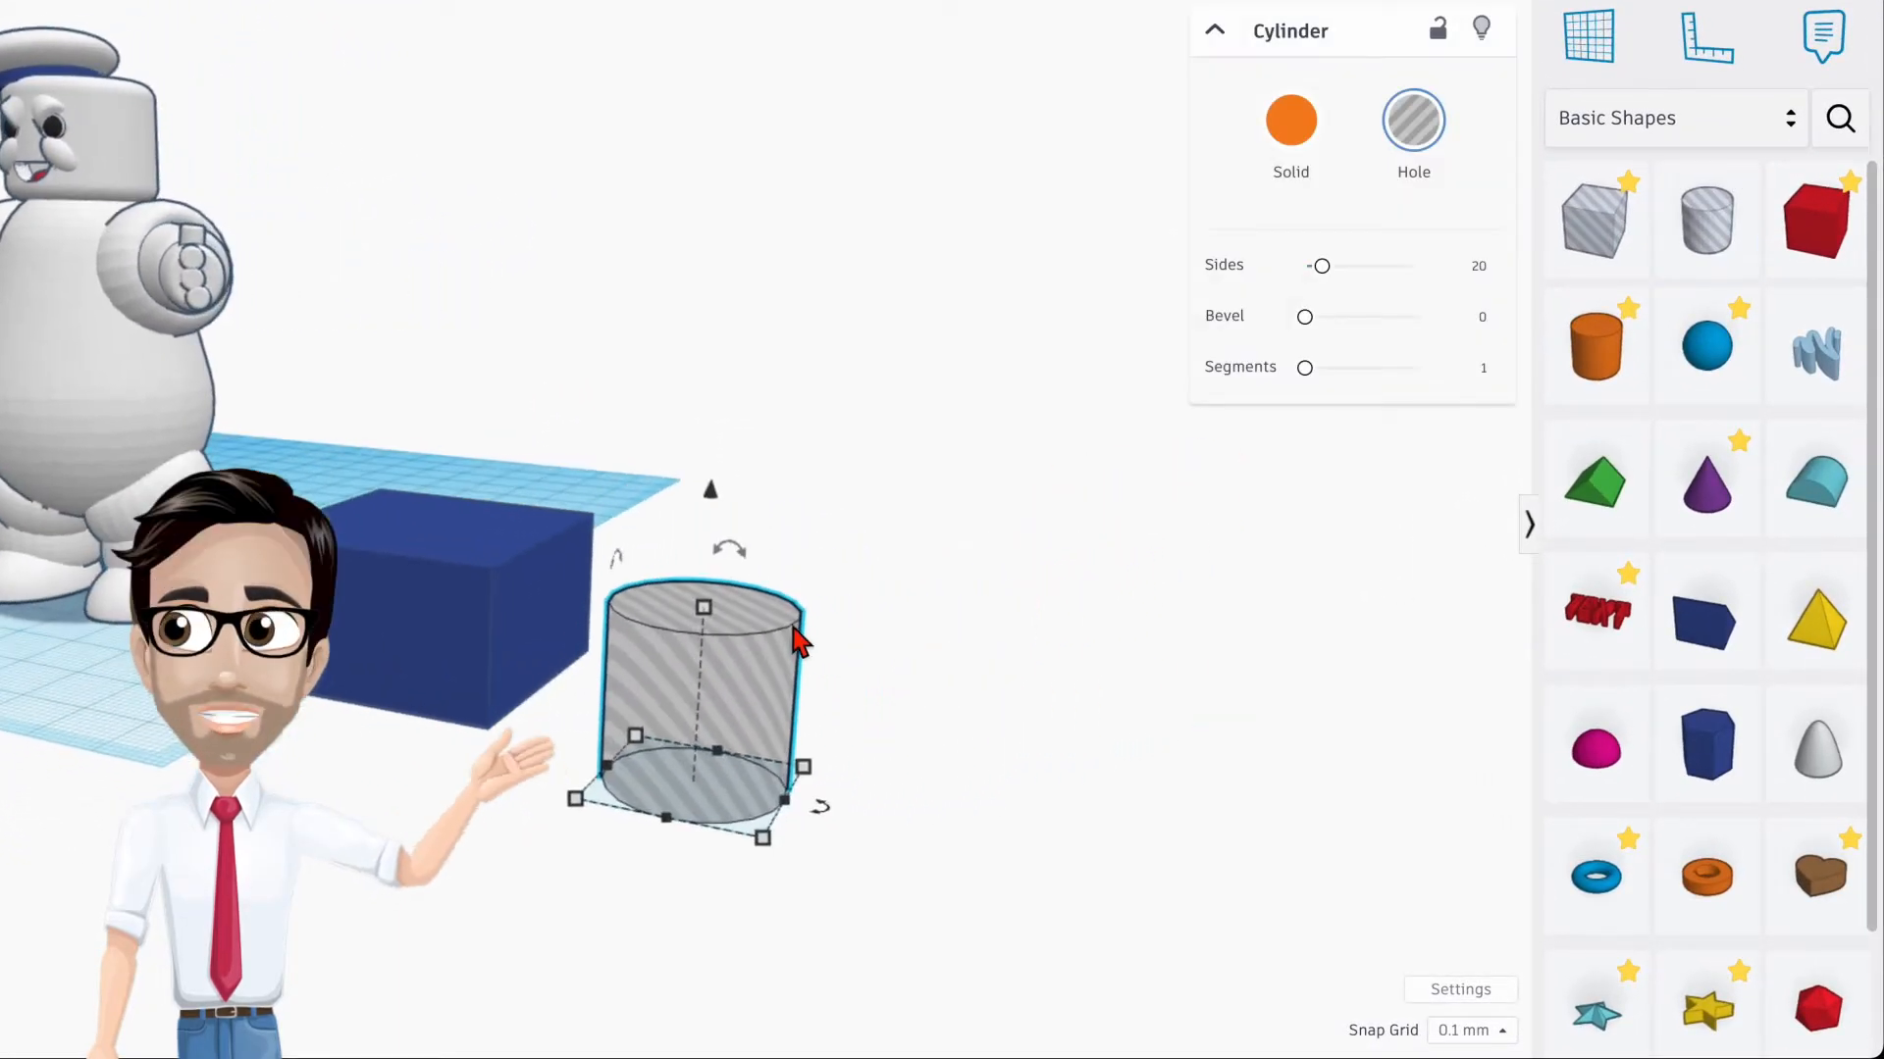
pyautogui.moveTo(1335, 278); pyautogui.dragTo(1542, 282)
# Step: Rotate the cylinder hole onto its side with a round end facing front and set it beside the blue box
pyautogui.moveTo(903, 566); pyautogui.dragTo(640, 670, button='right')
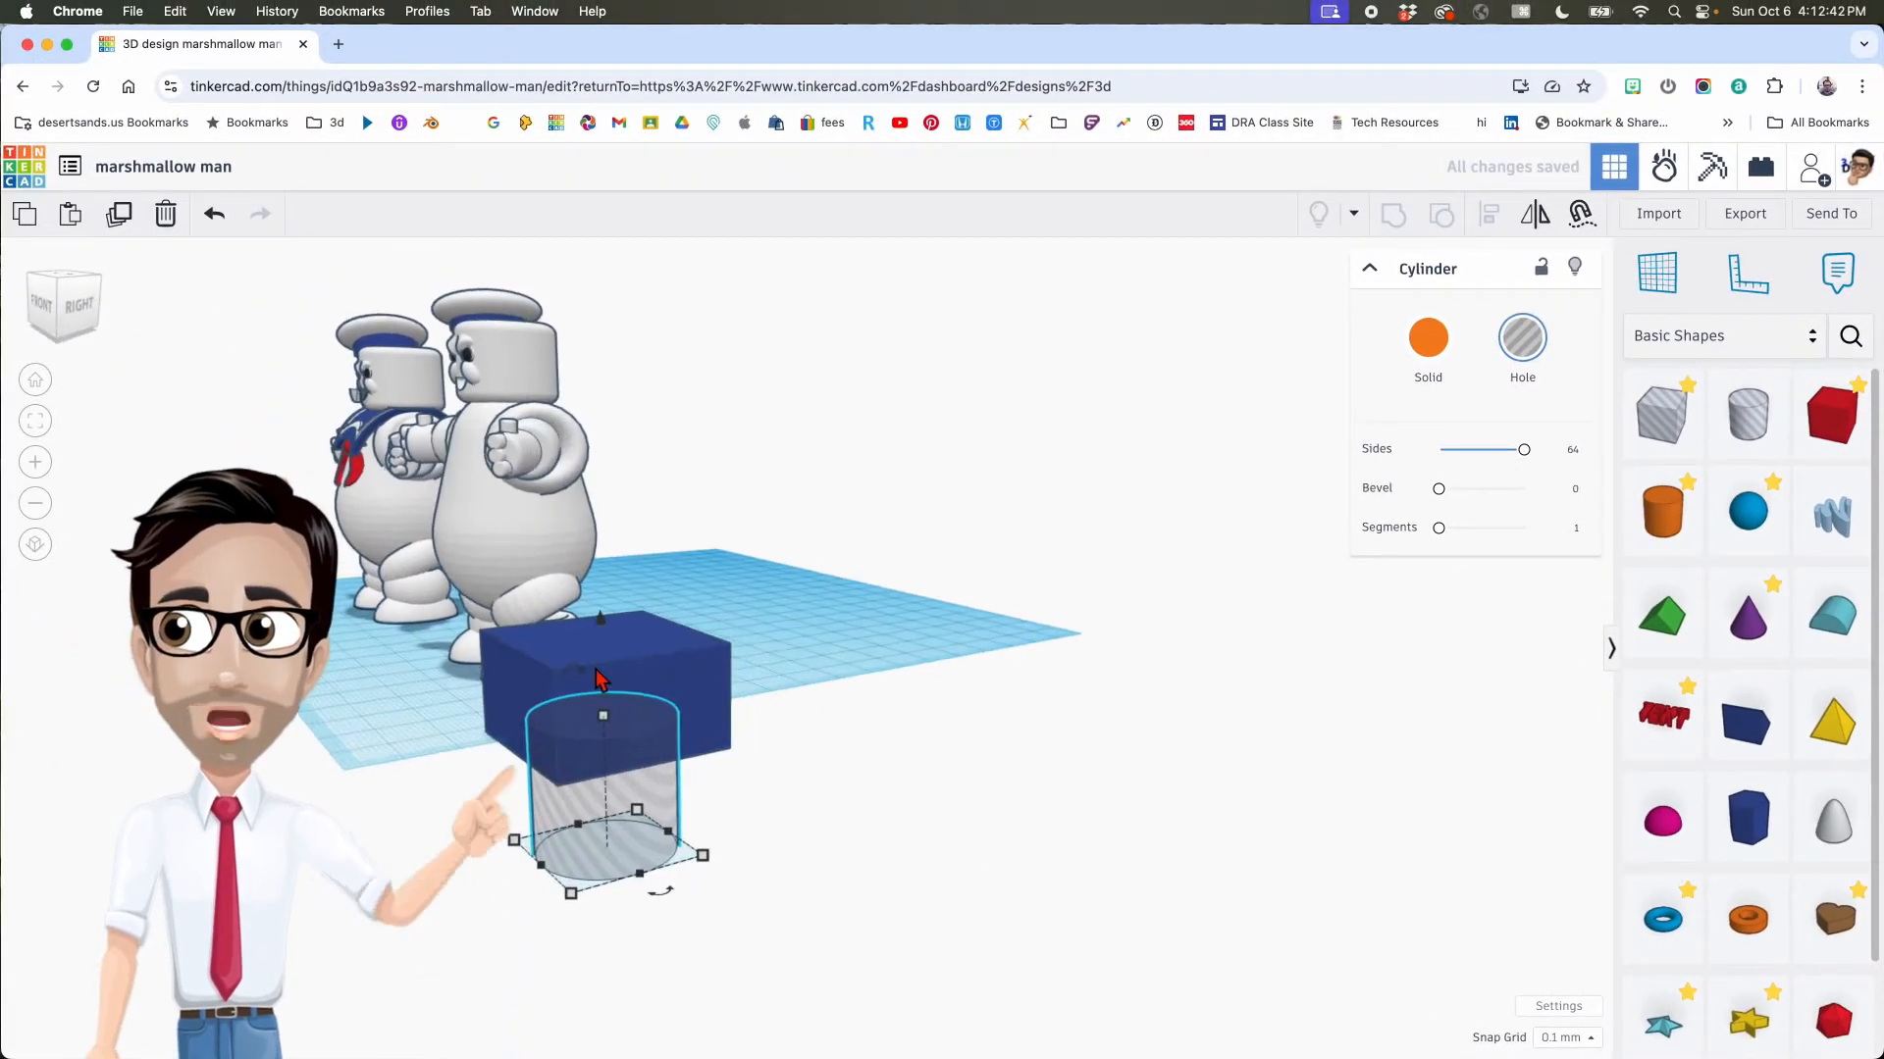
pyautogui.moveTo(583, 673); pyautogui.dragTo(514, 772)
pyautogui.moveTo(514, 772); pyautogui.dragTo(1073, 763, button='right')
pyautogui.moveTo(1118, 763); pyautogui.dragTo(1044, 752)
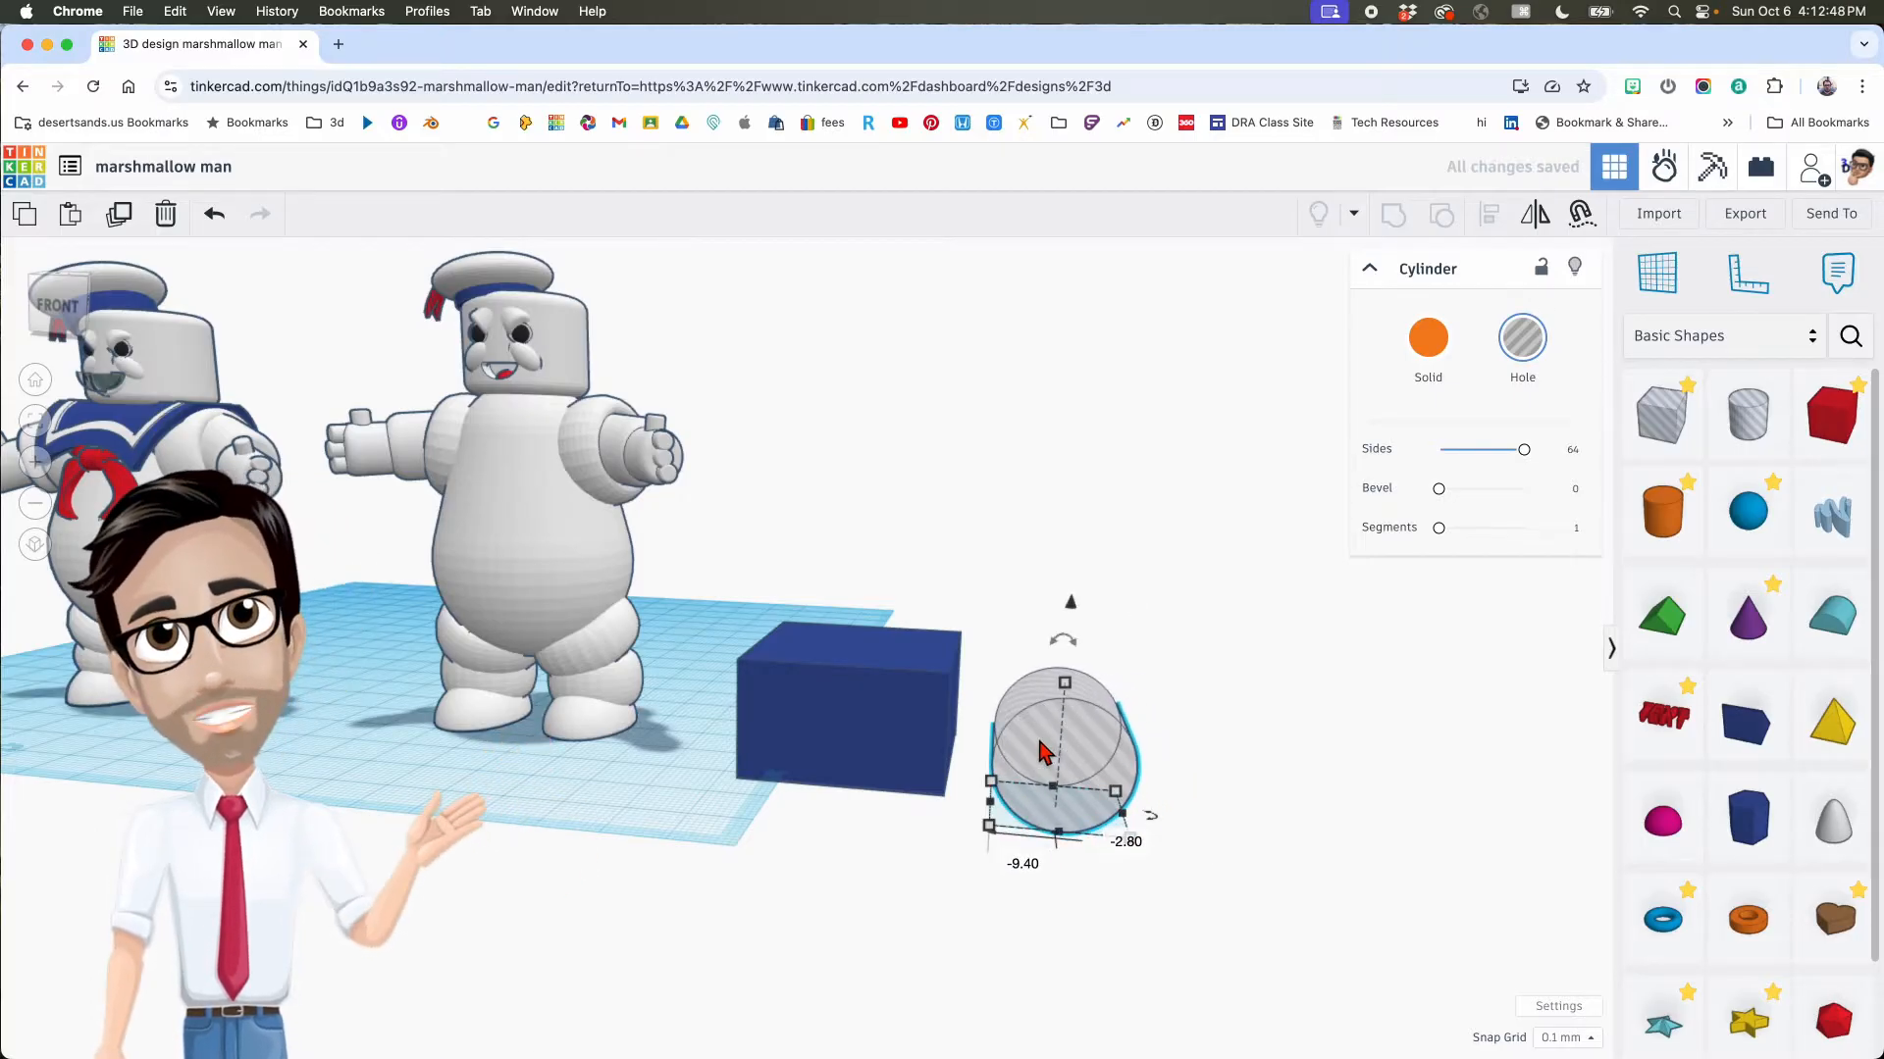
# Step: Set the cylinder hole's height to 32 mm, its width to 31 mm and its length to 50 mm
pyautogui.click(1065, 684)
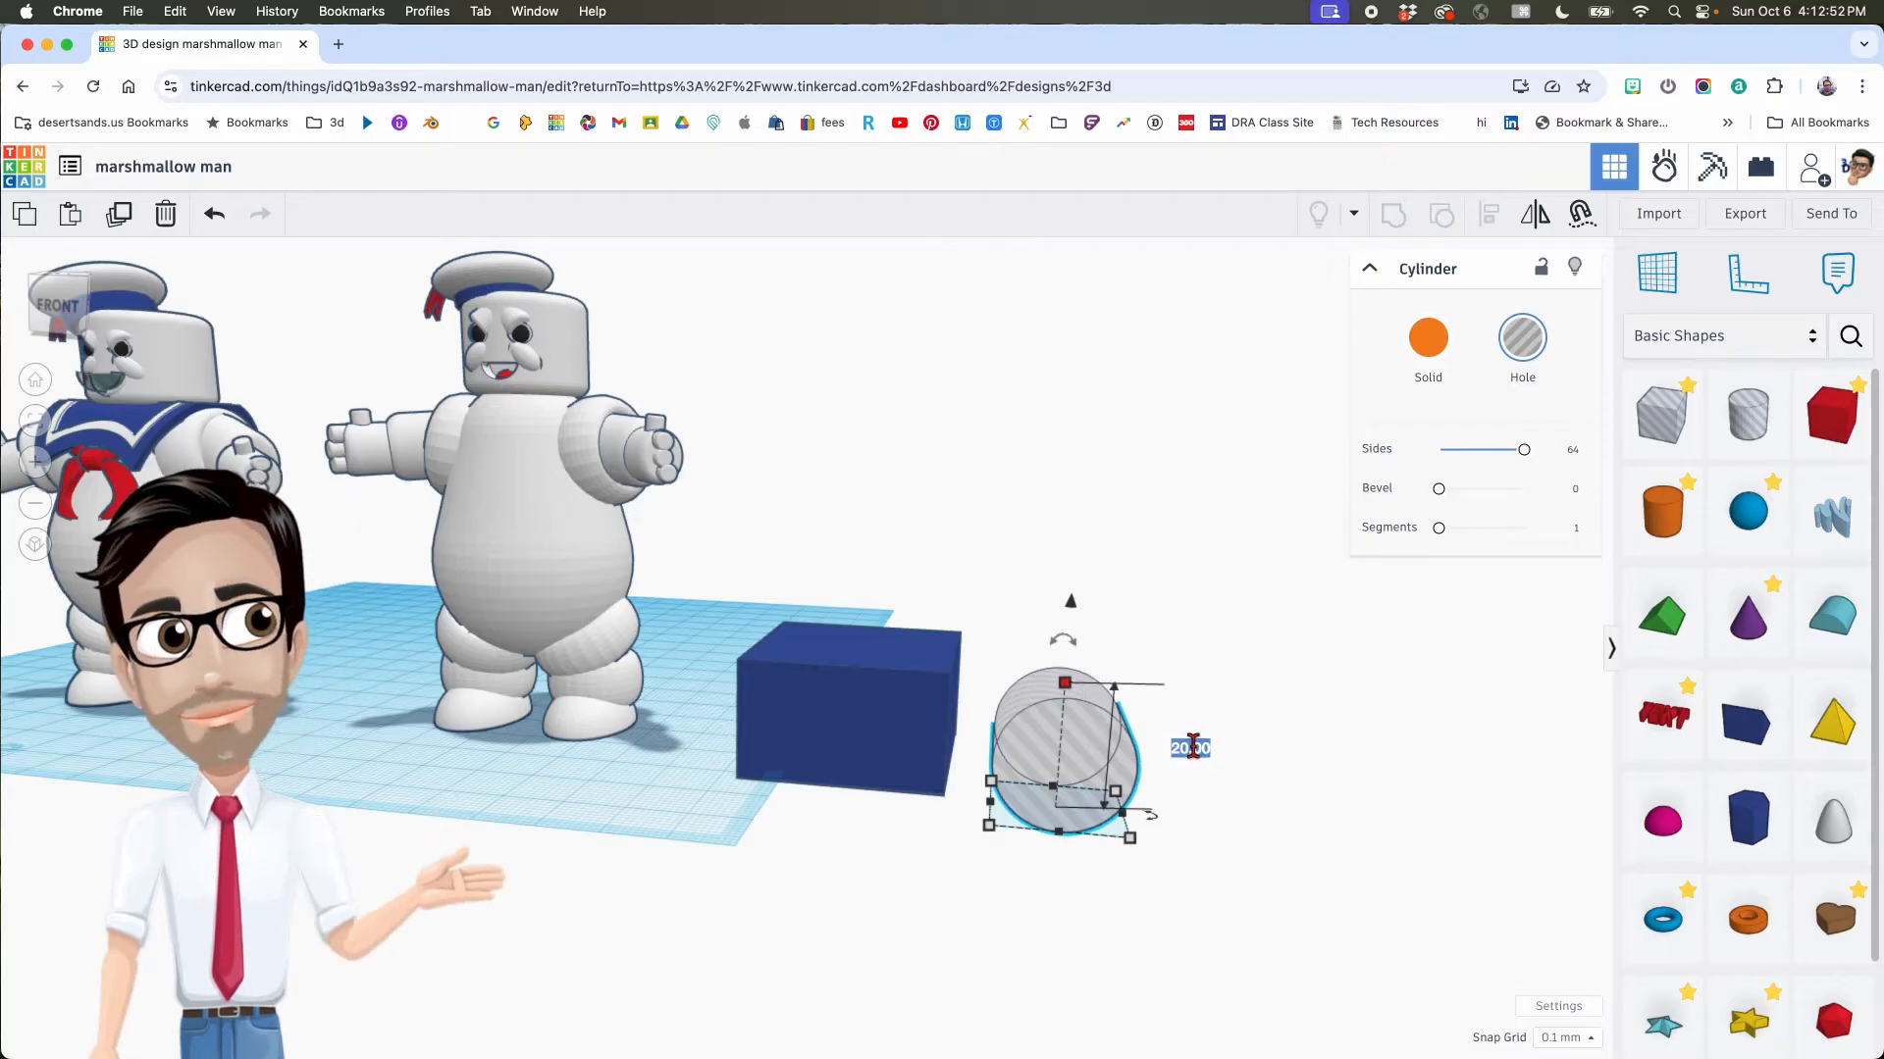
pyautogui.press('Return')
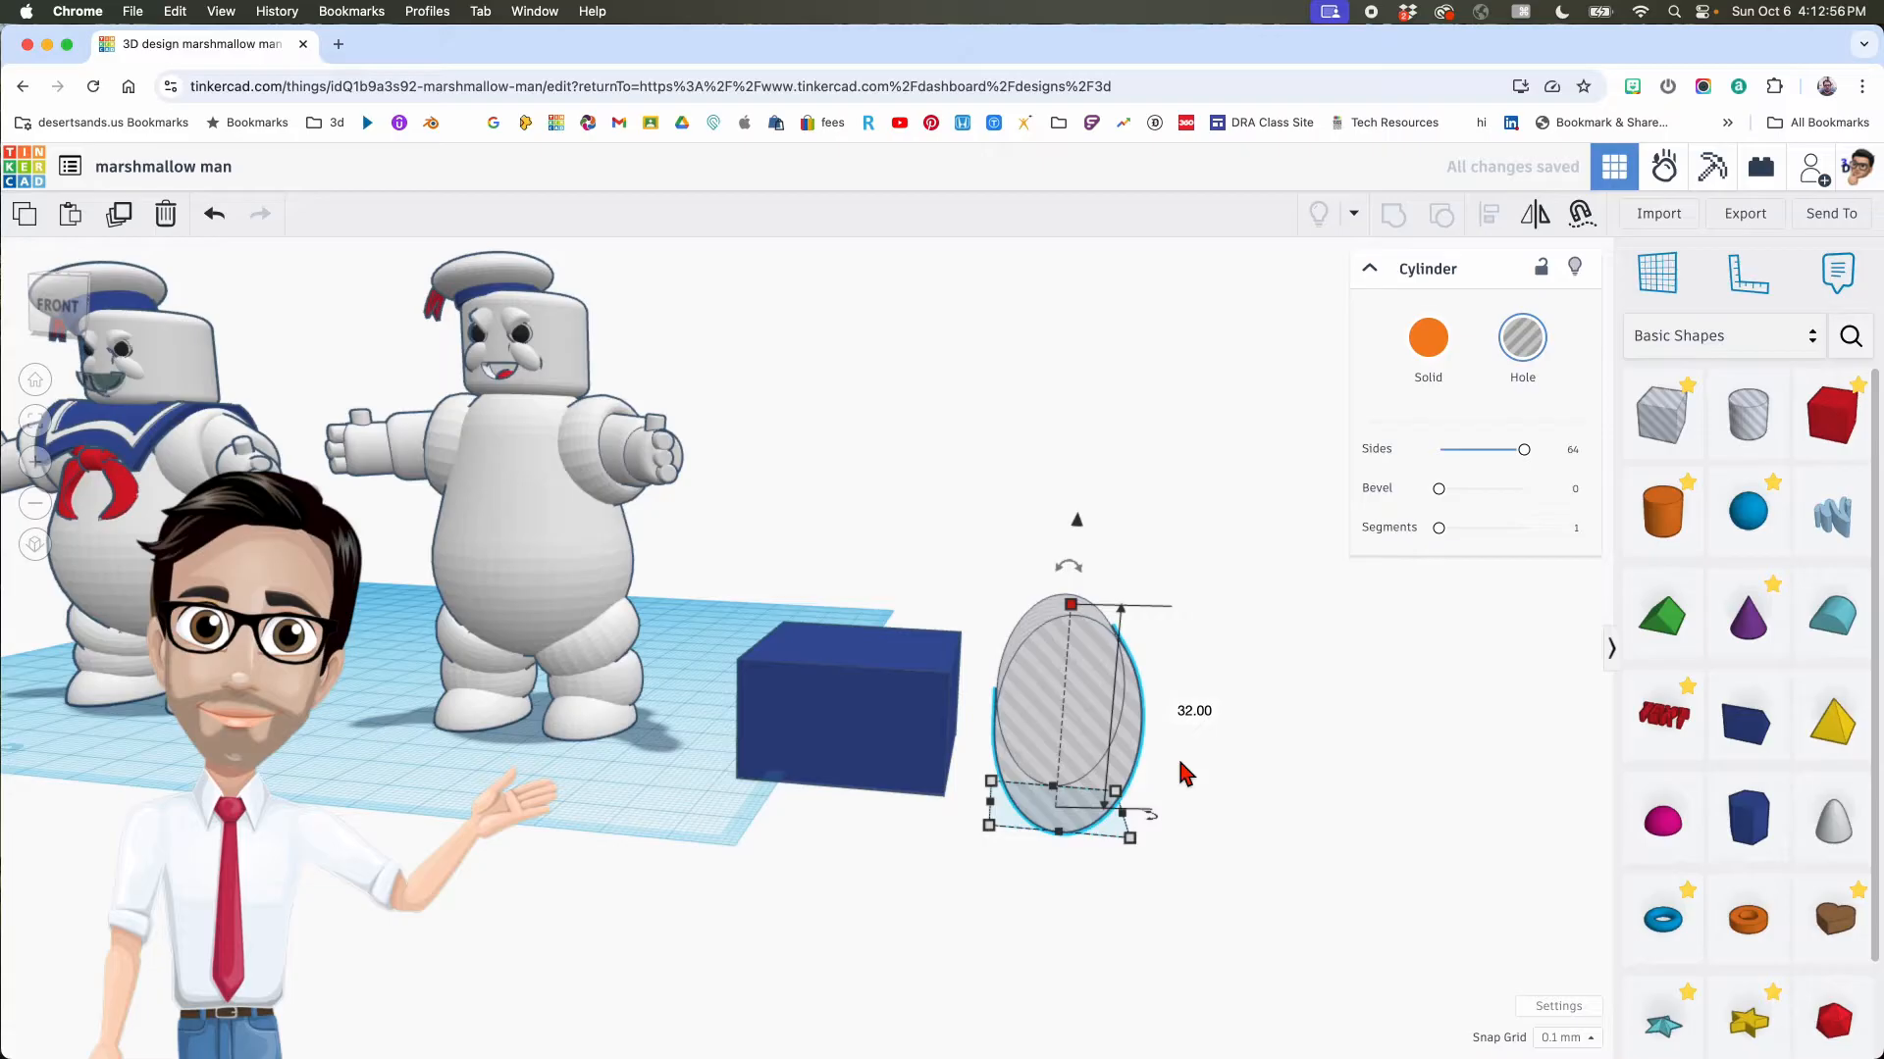
pyautogui.click(1130, 839)
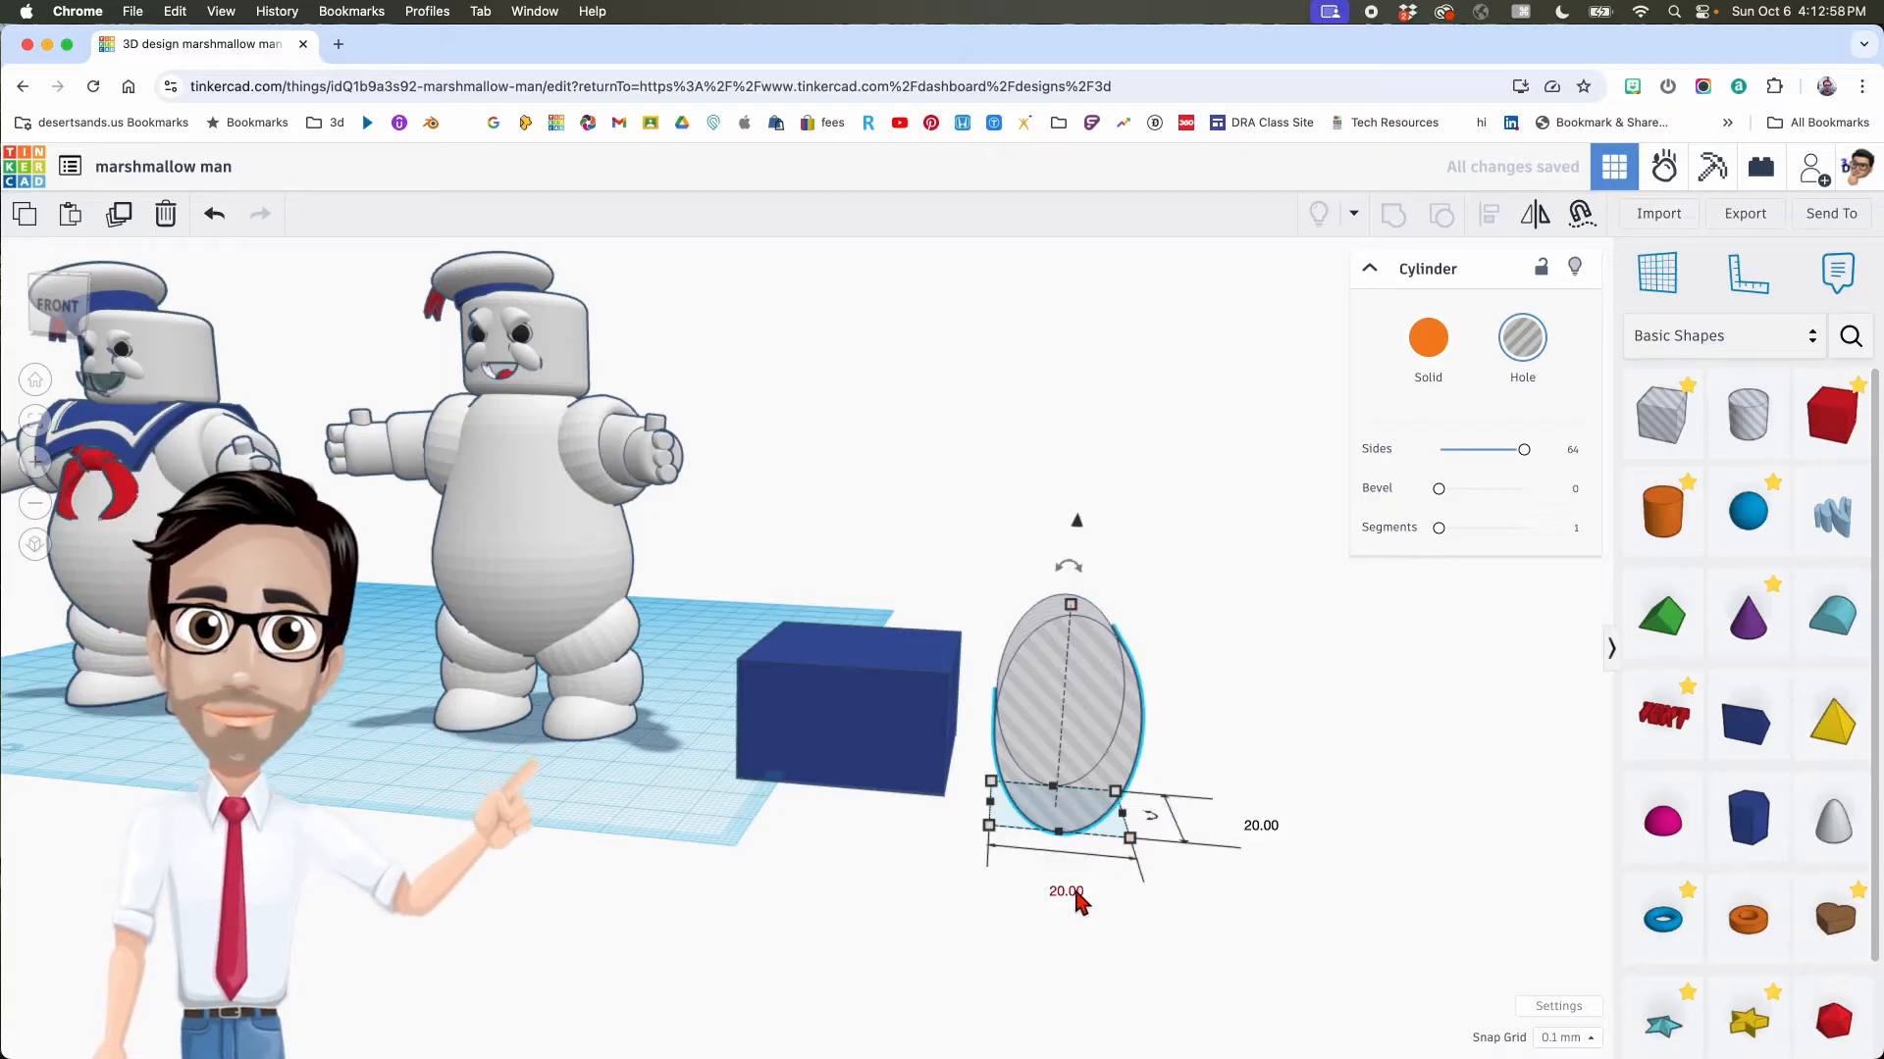
pyautogui.write('3')
pyautogui.press('Return')
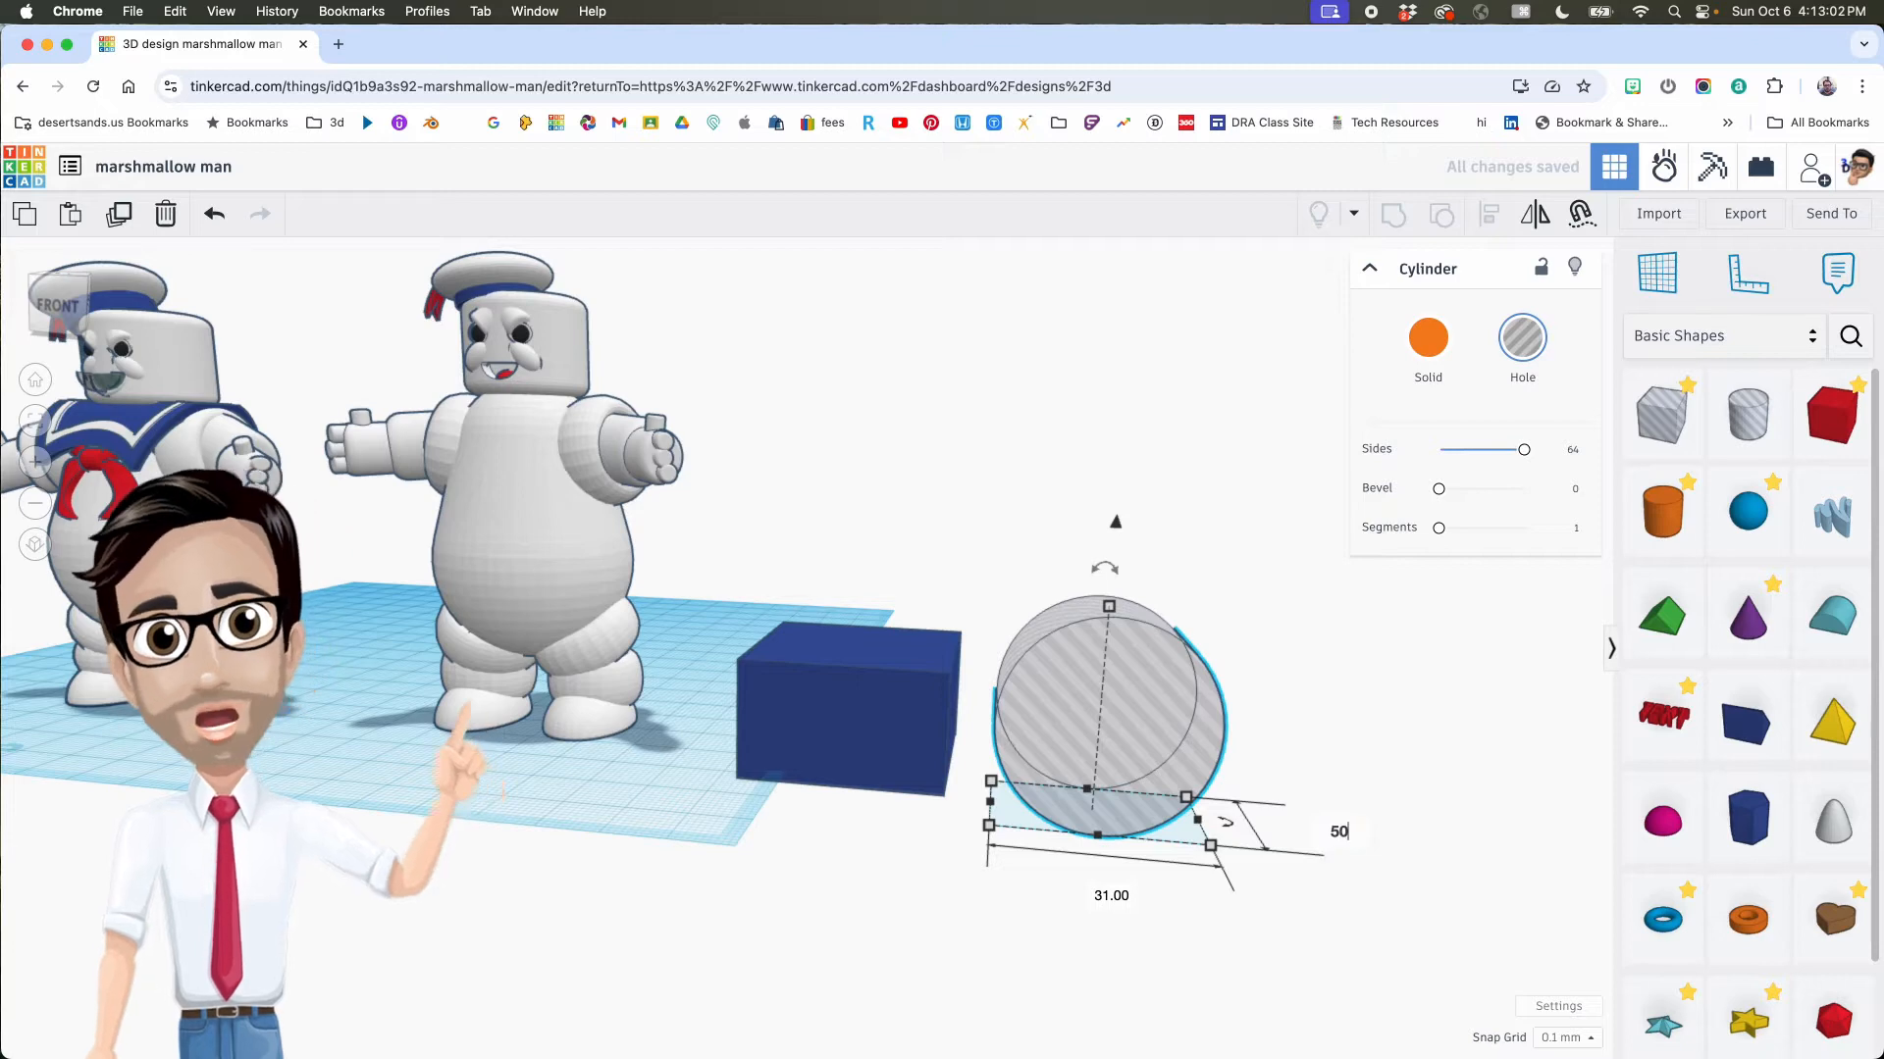
pyautogui.press('Return')
# Step: Move the cylinder hole through the blue box and lower it about 23.8 mm so only its top overlaps the box
pyautogui.moveTo(1190, 719); pyautogui.dragTo(870, 647)
pyautogui.moveTo(870, 647); pyautogui.dragTo(1038, 679, button='right')
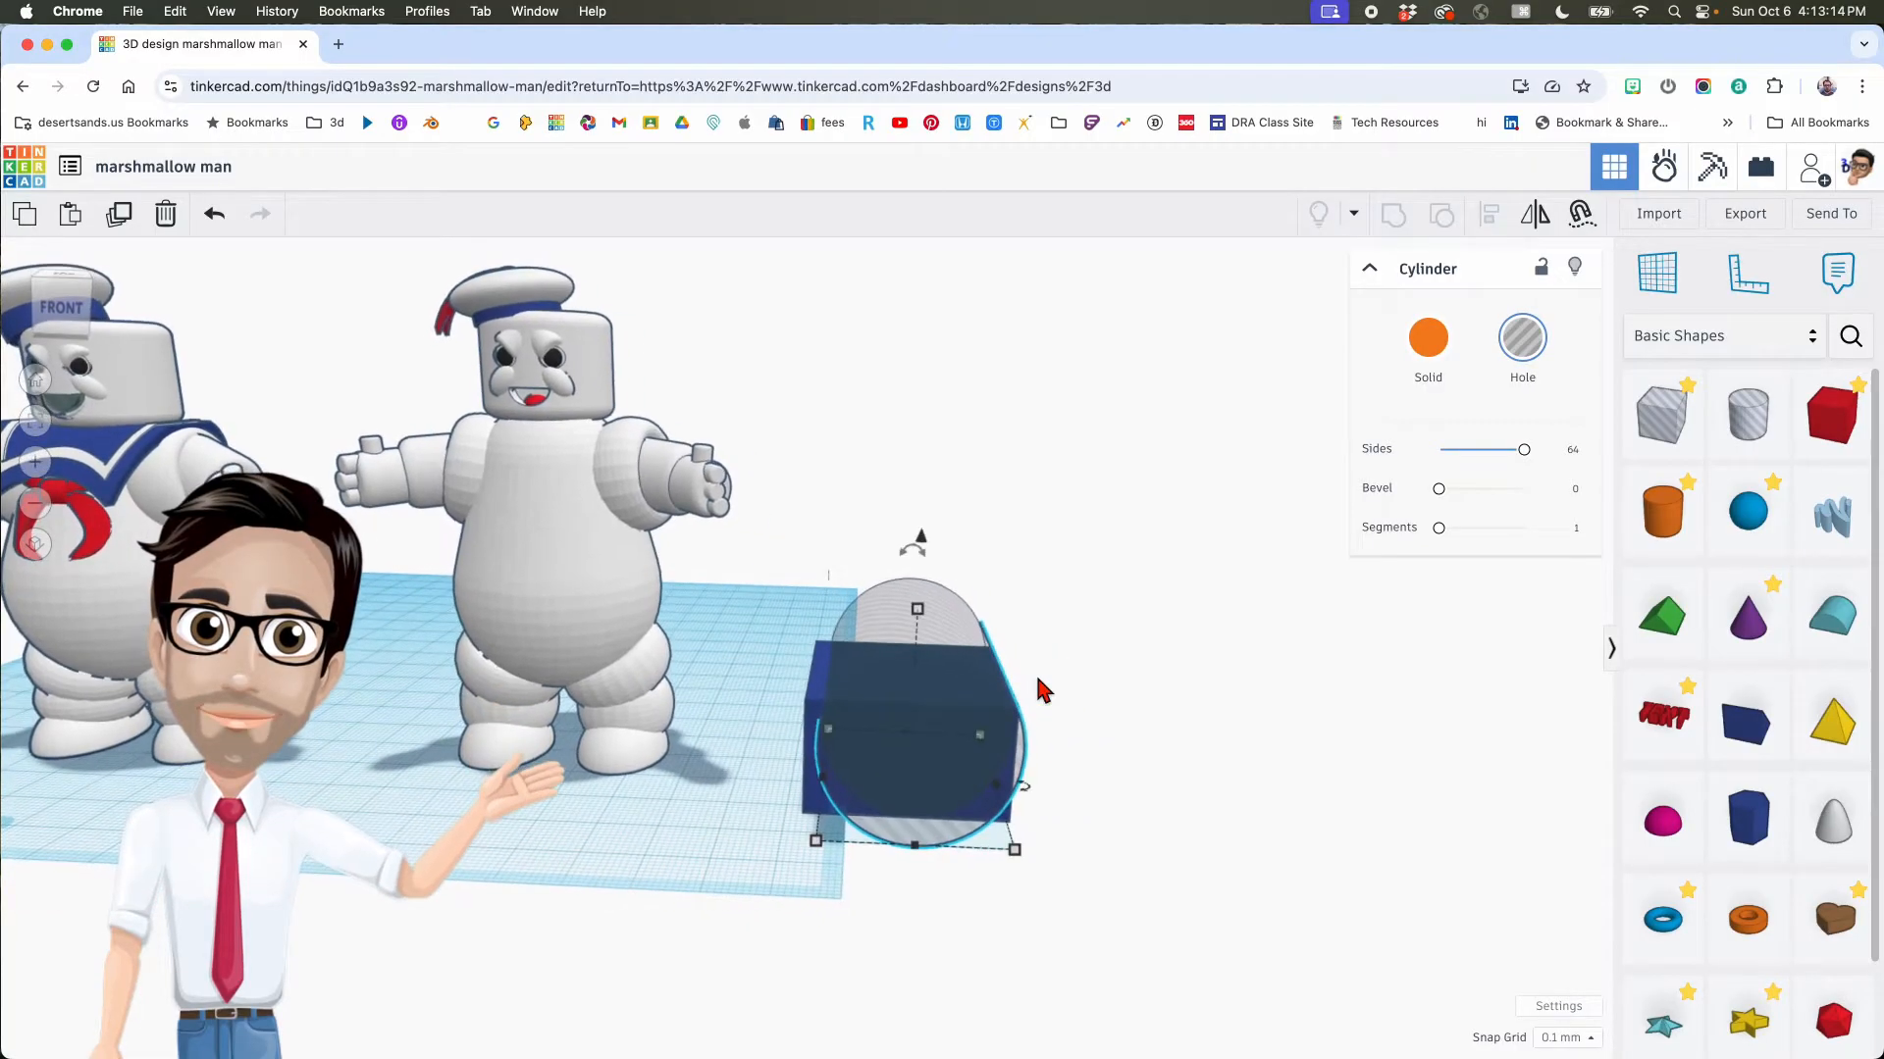
pyautogui.scroll(4, 1038, 679)
pyautogui.moveTo(1065, 679); pyautogui.dragTo(1054, 675, button='right')
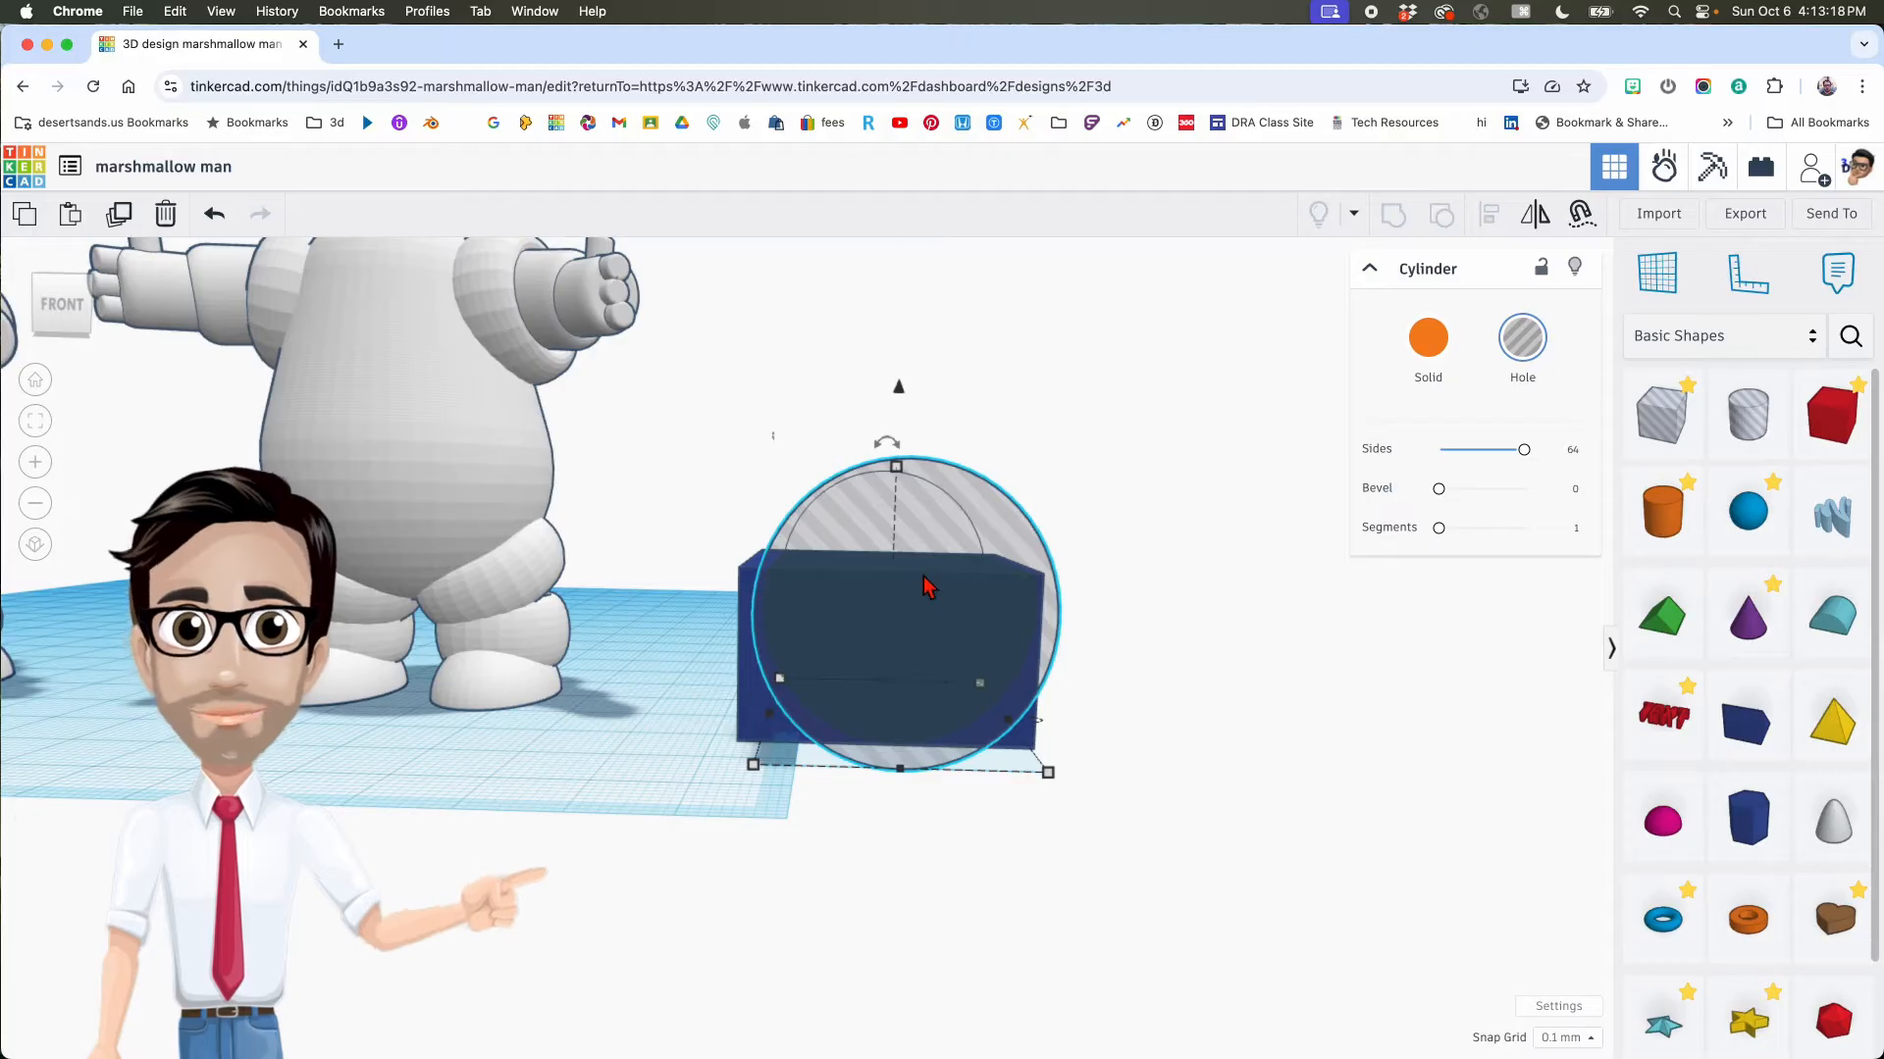
pyautogui.moveTo(896, 388); pyautogui.dragTo(874, 590)
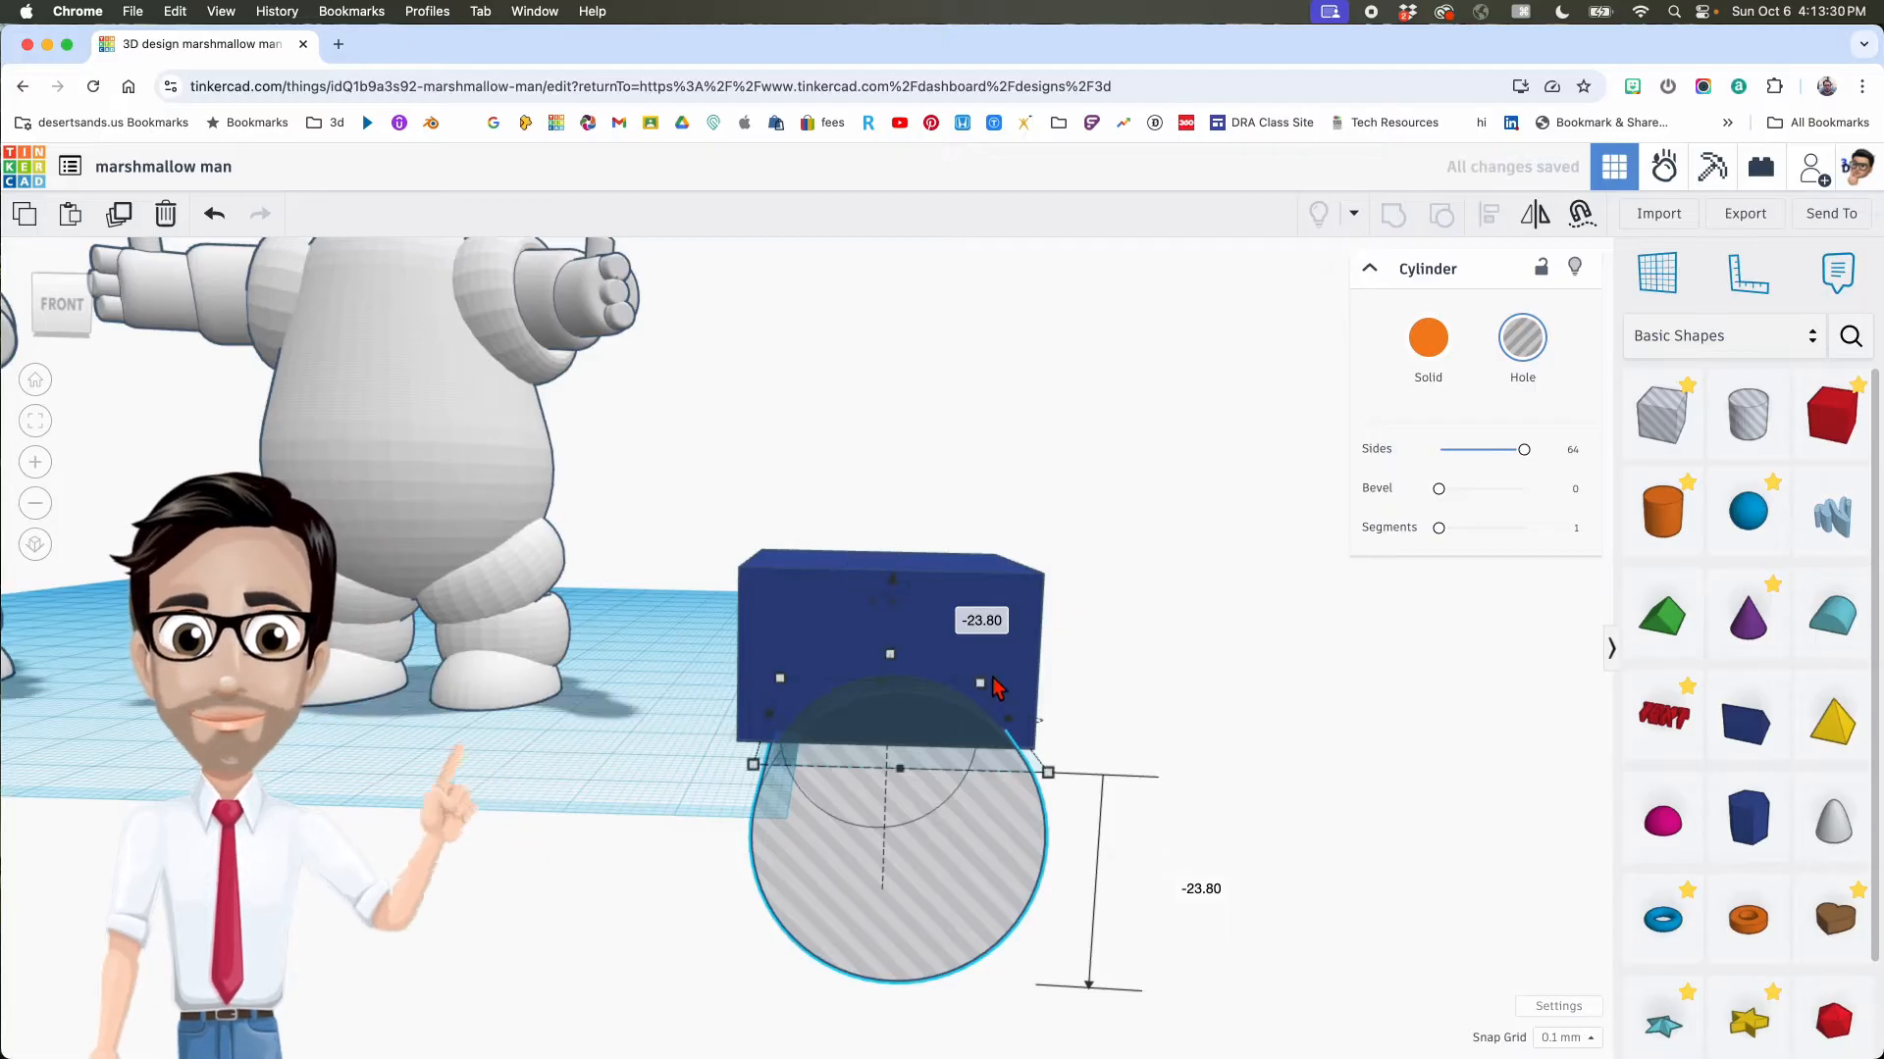
pyautogui.scroll(-3, 1006, 677)
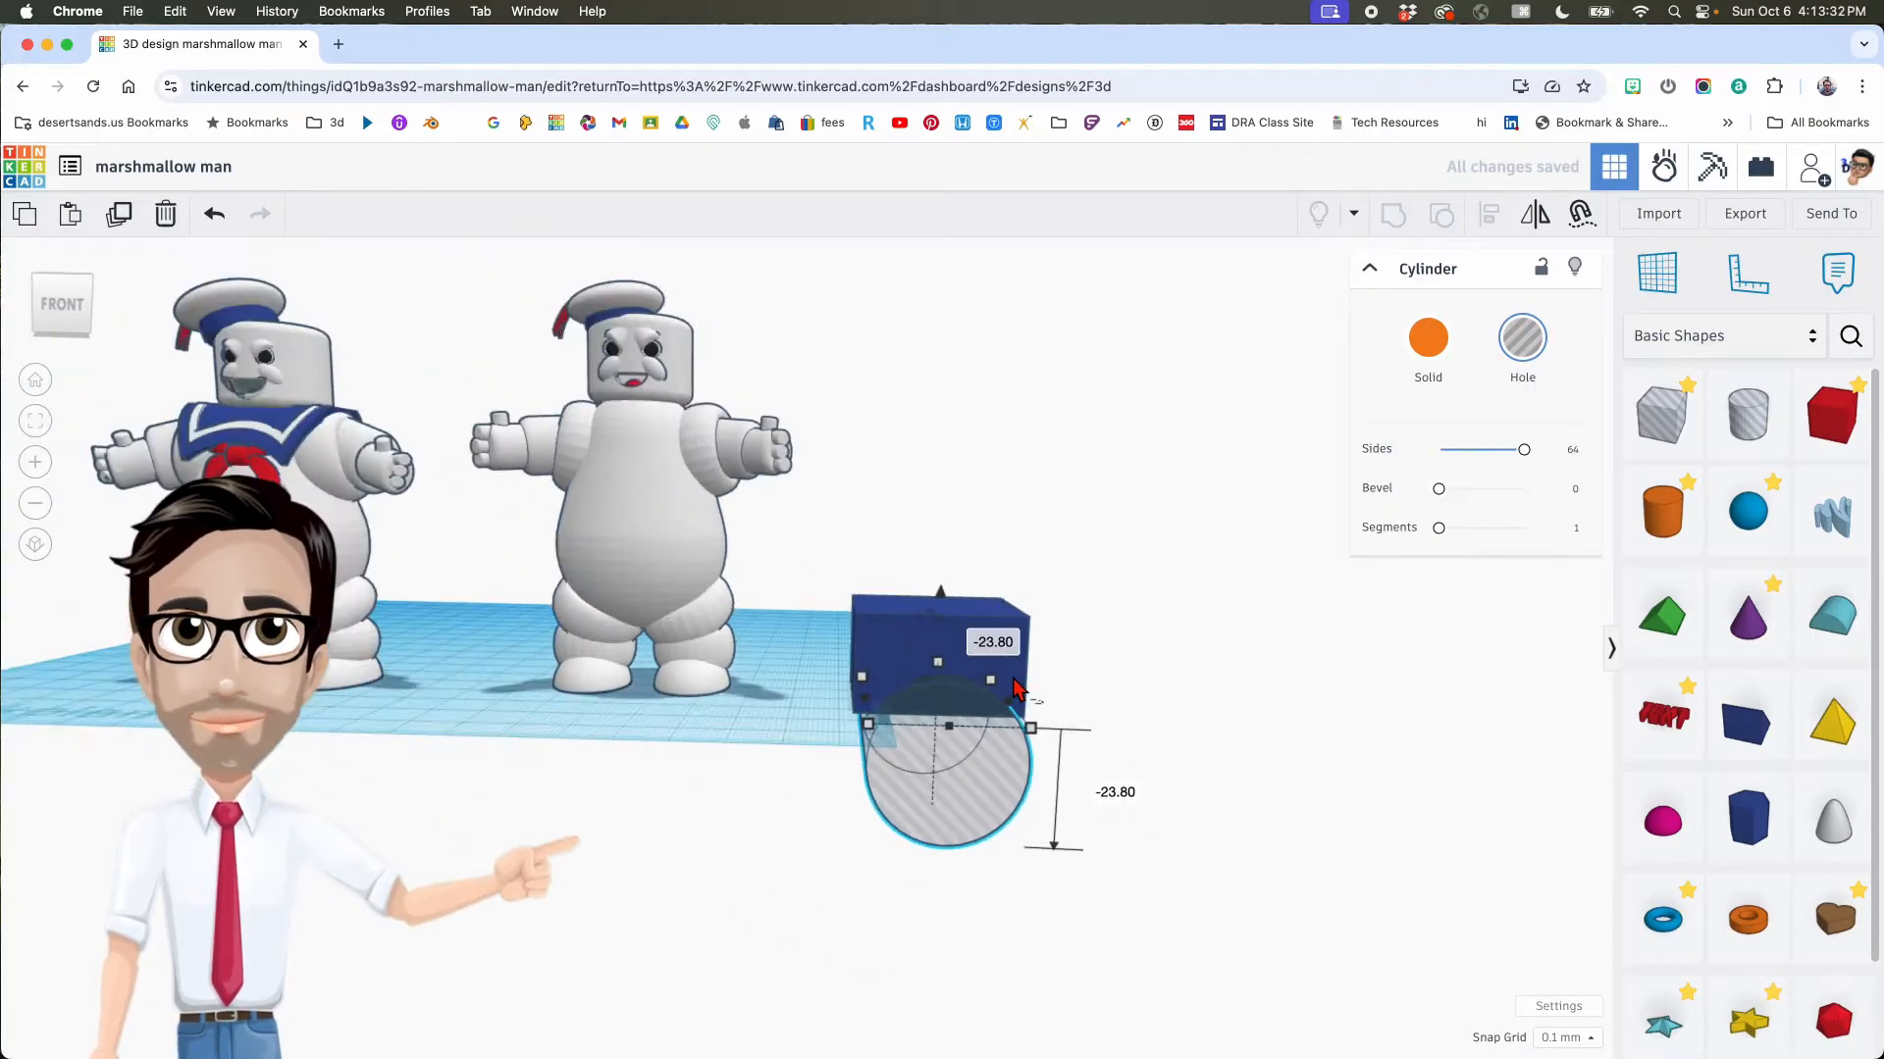
# Step: Duplicate the finished figure's blue collar and move the copy sideways onto the new marshmallow man's shoulders
pyautogui.click(361, 481)
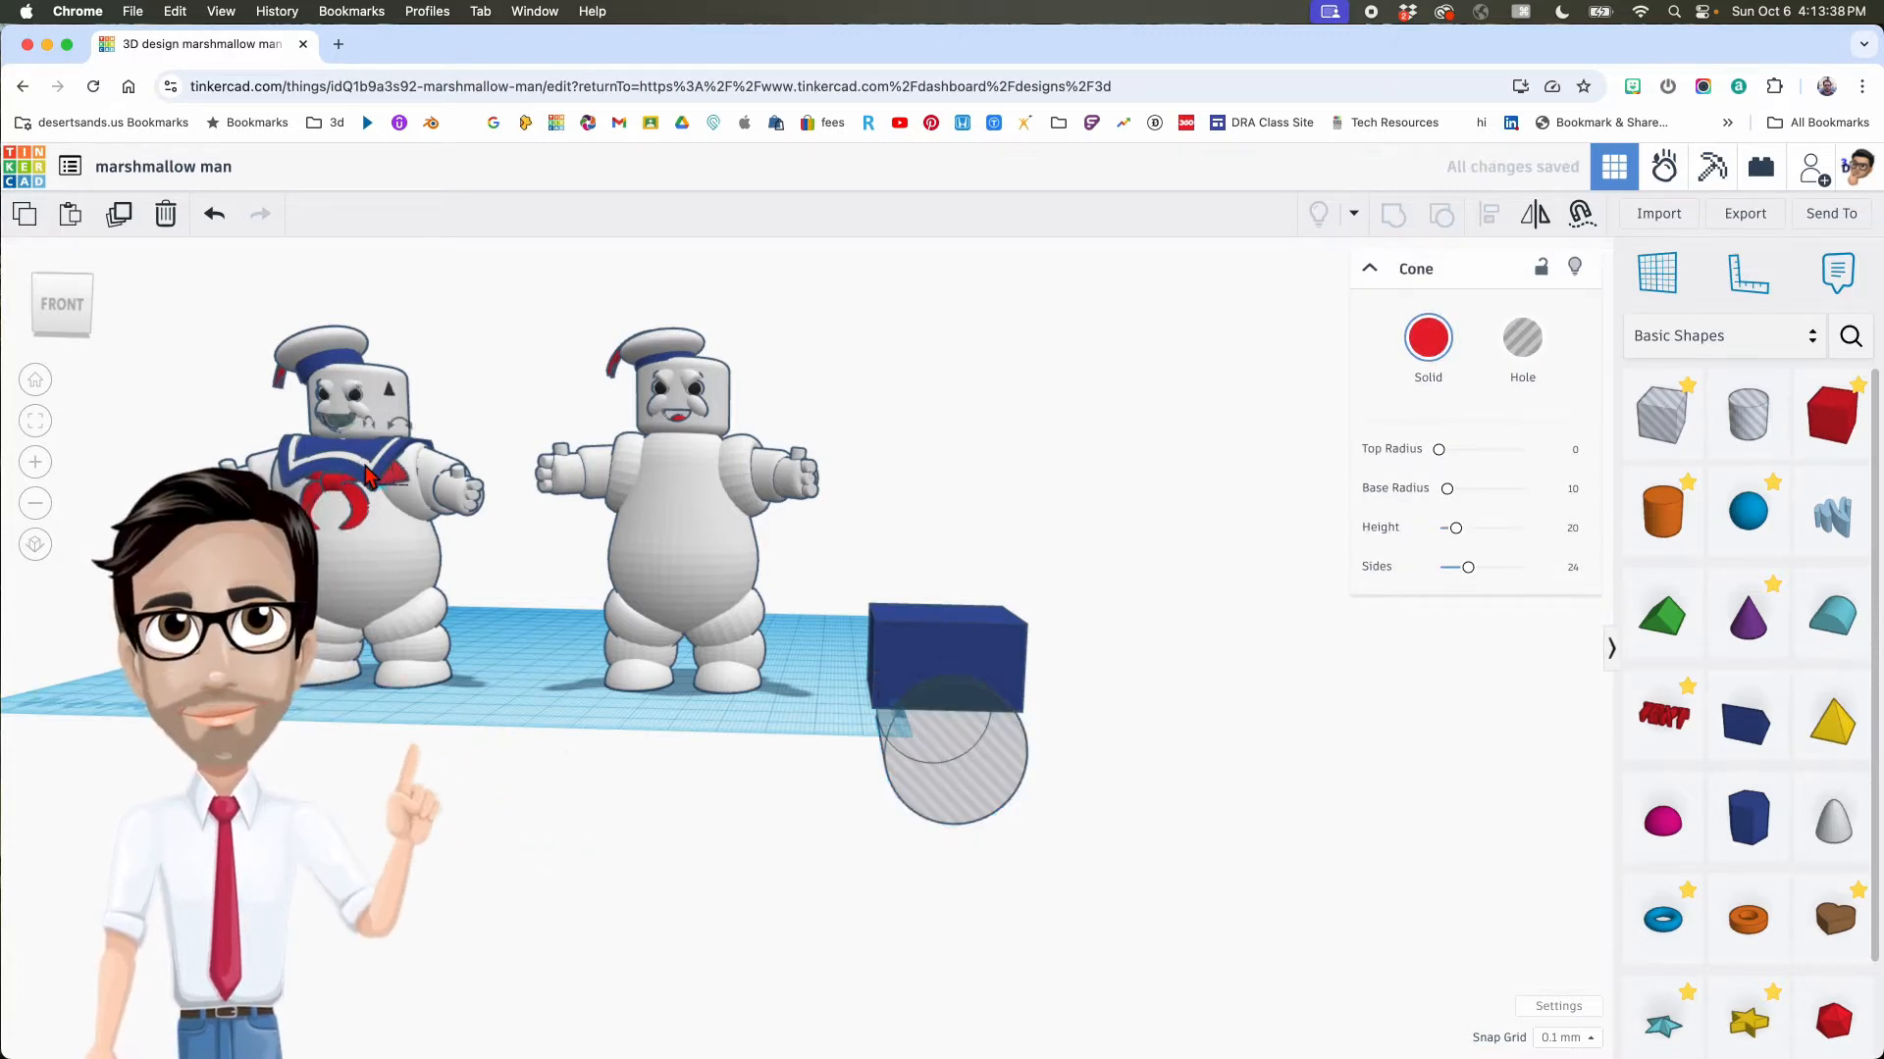
pyautogui.click(368, 465)
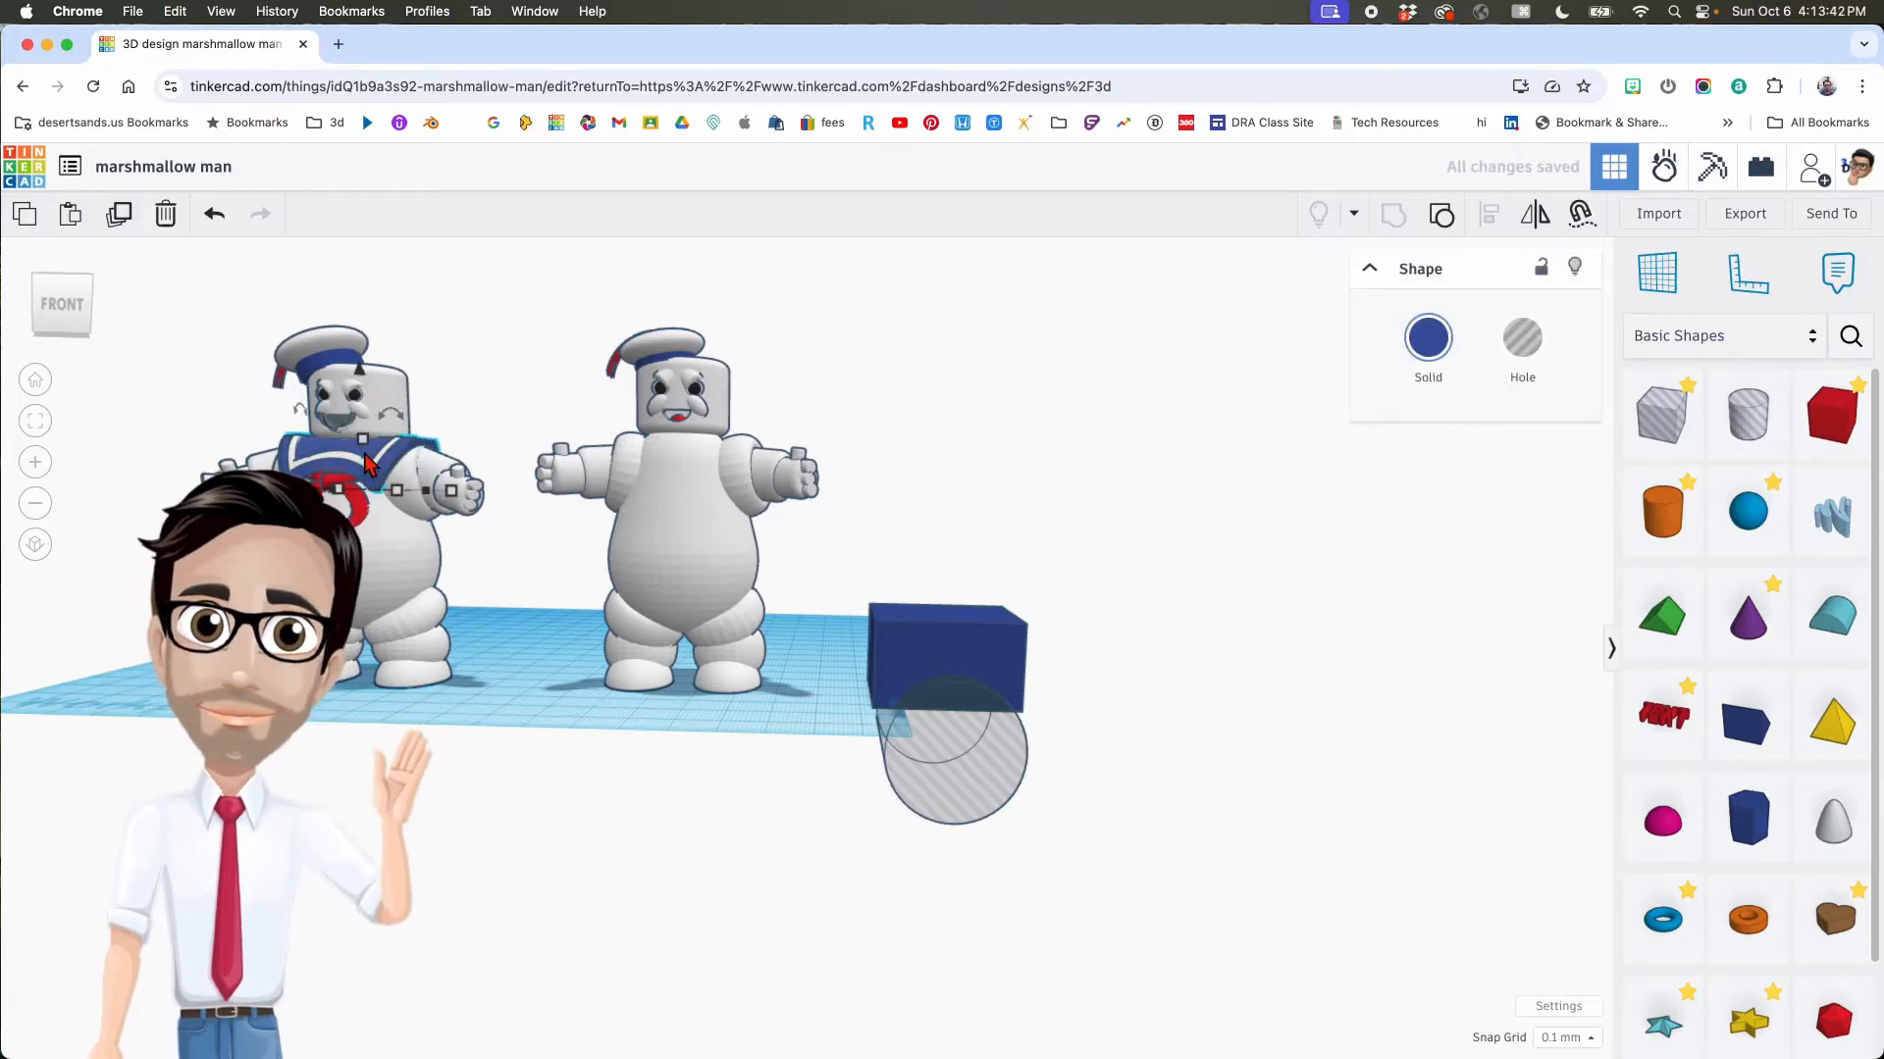
pyautogui.press('Right')
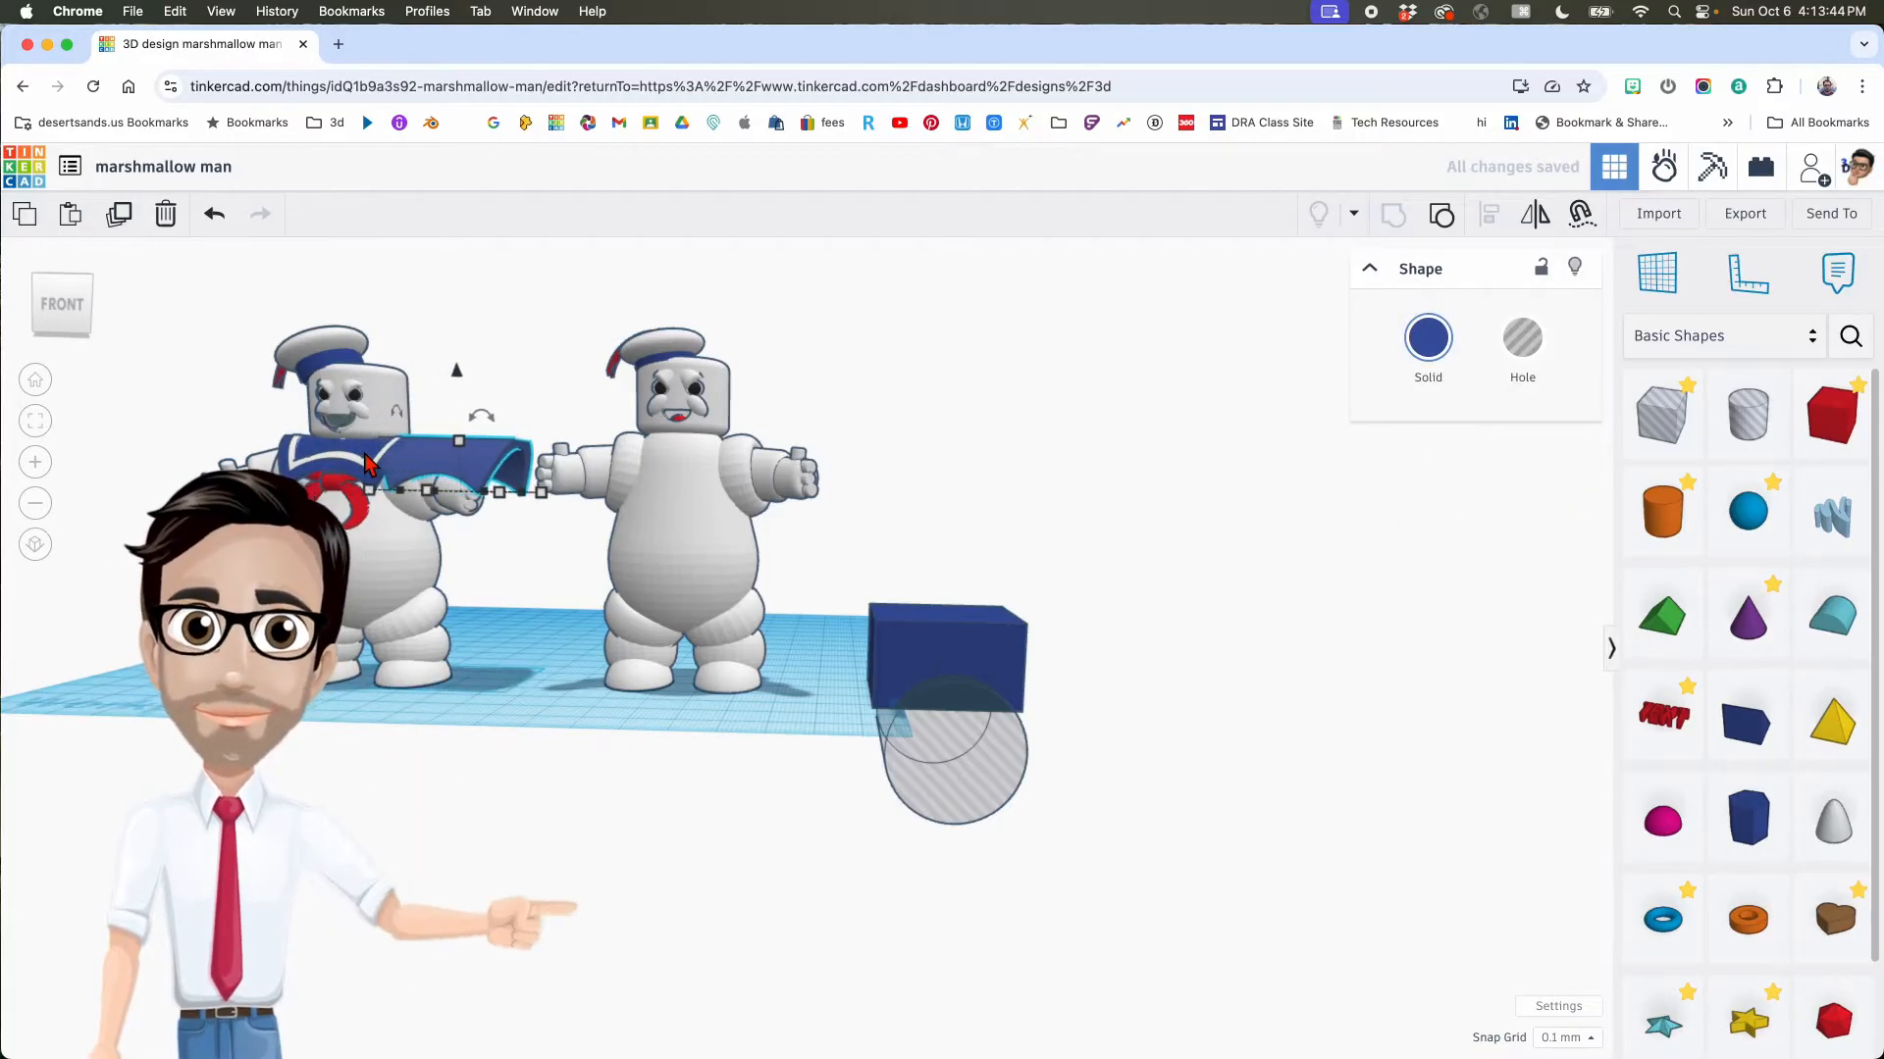
pyautogui.press('Right')
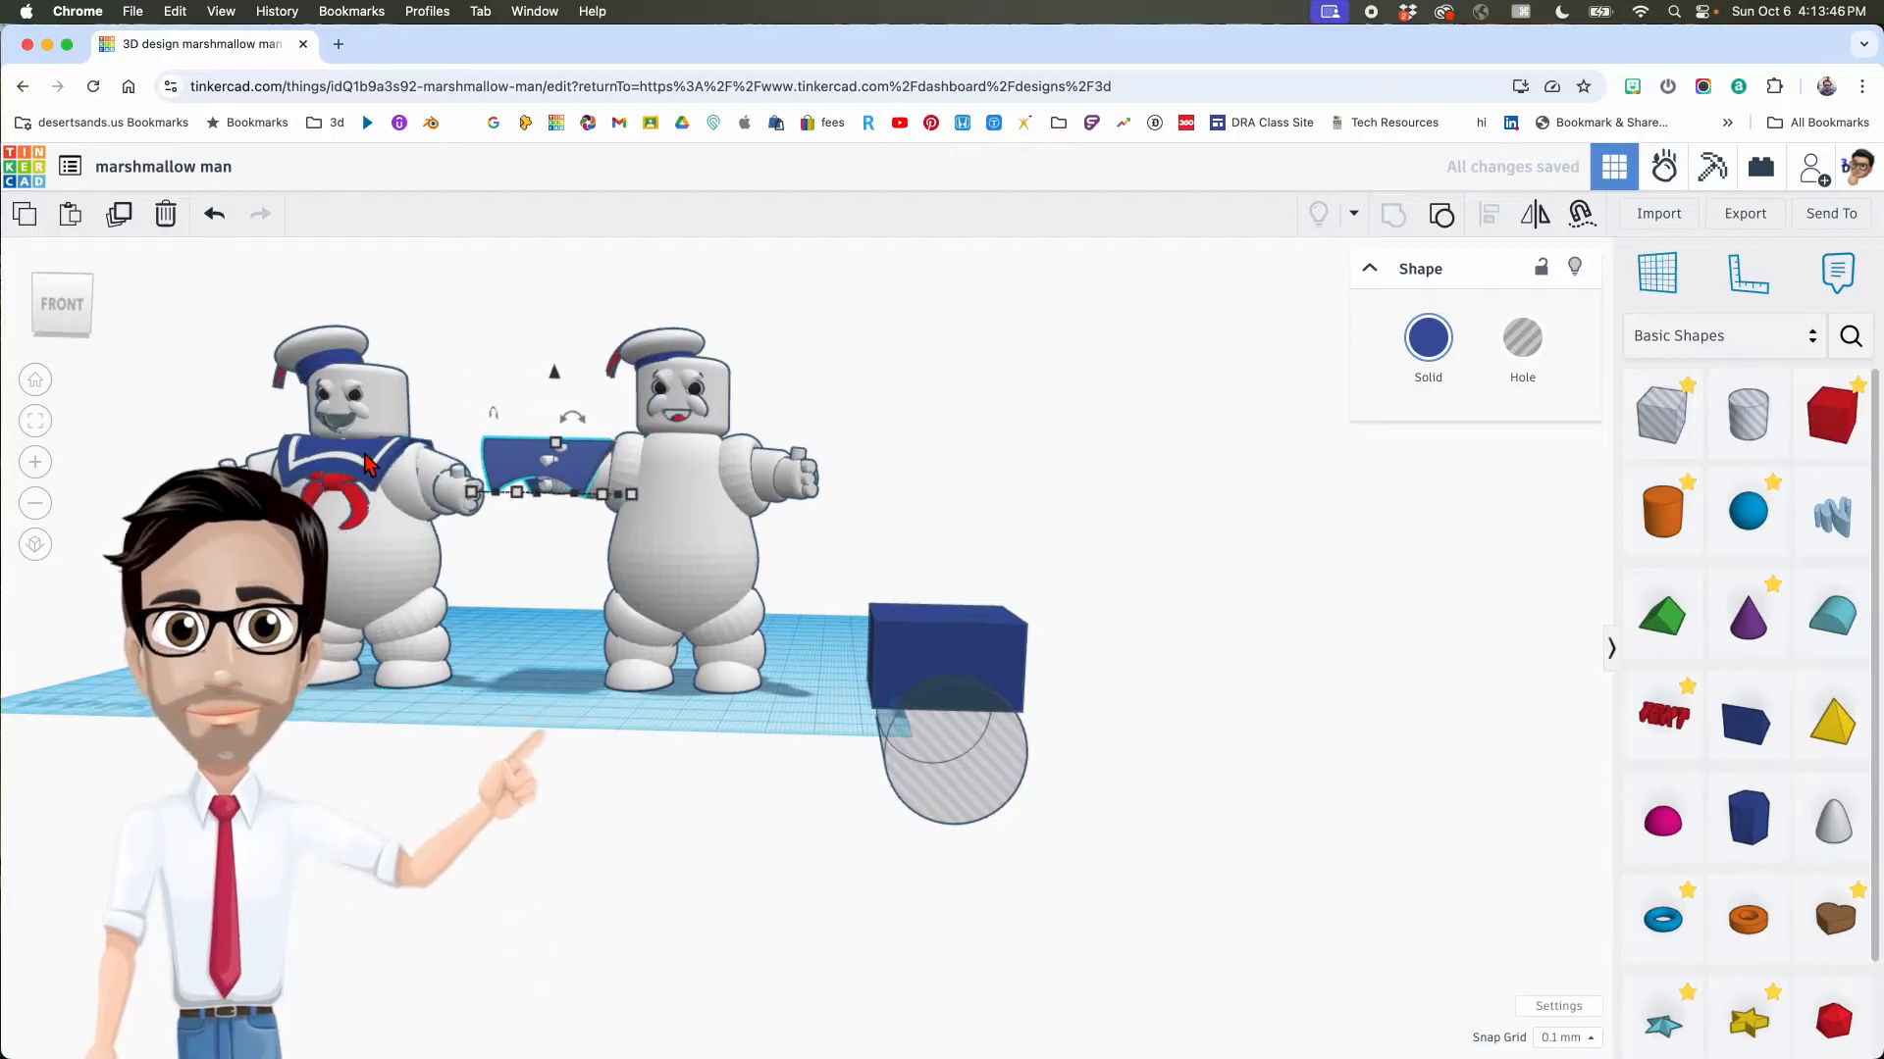
pyautogui.press('Right')
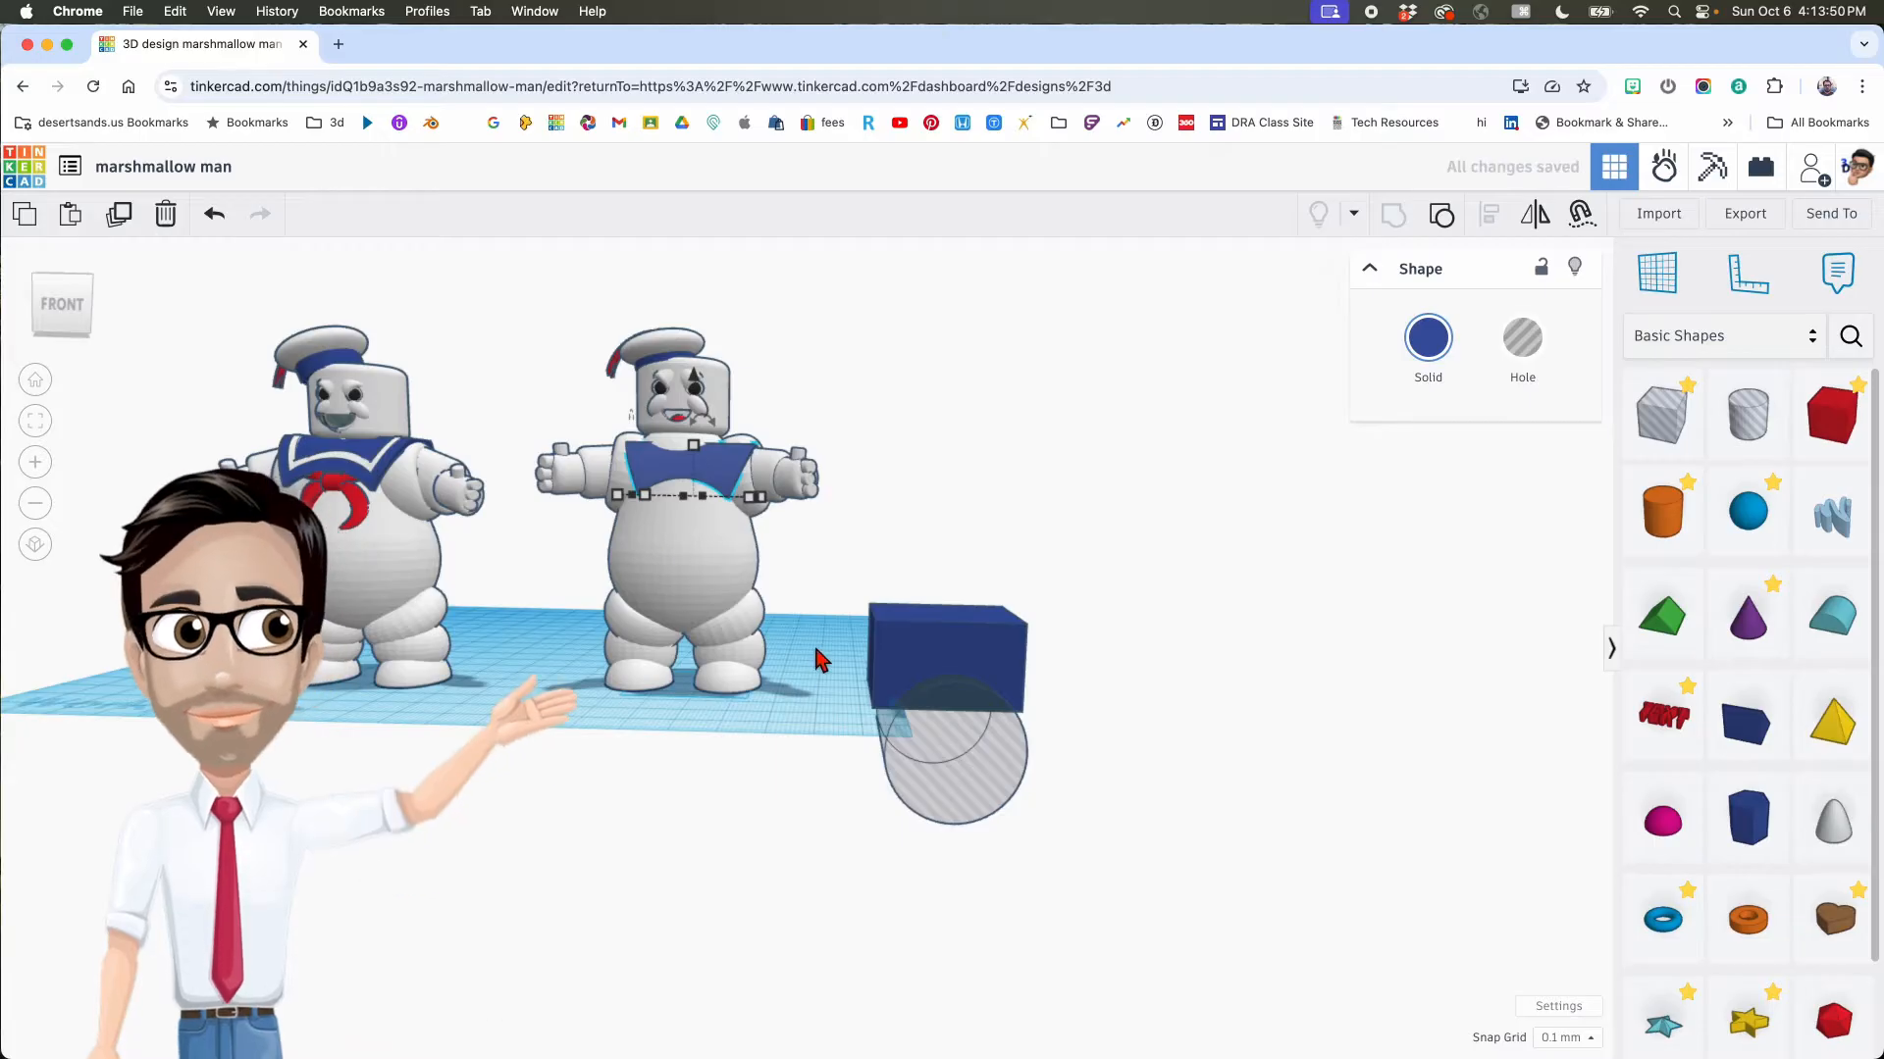
# Step: Lower the cylinder hole further until it sits entirely beneath the blue box, below the workplane
pyautogui.scroll(4, 824, 653)
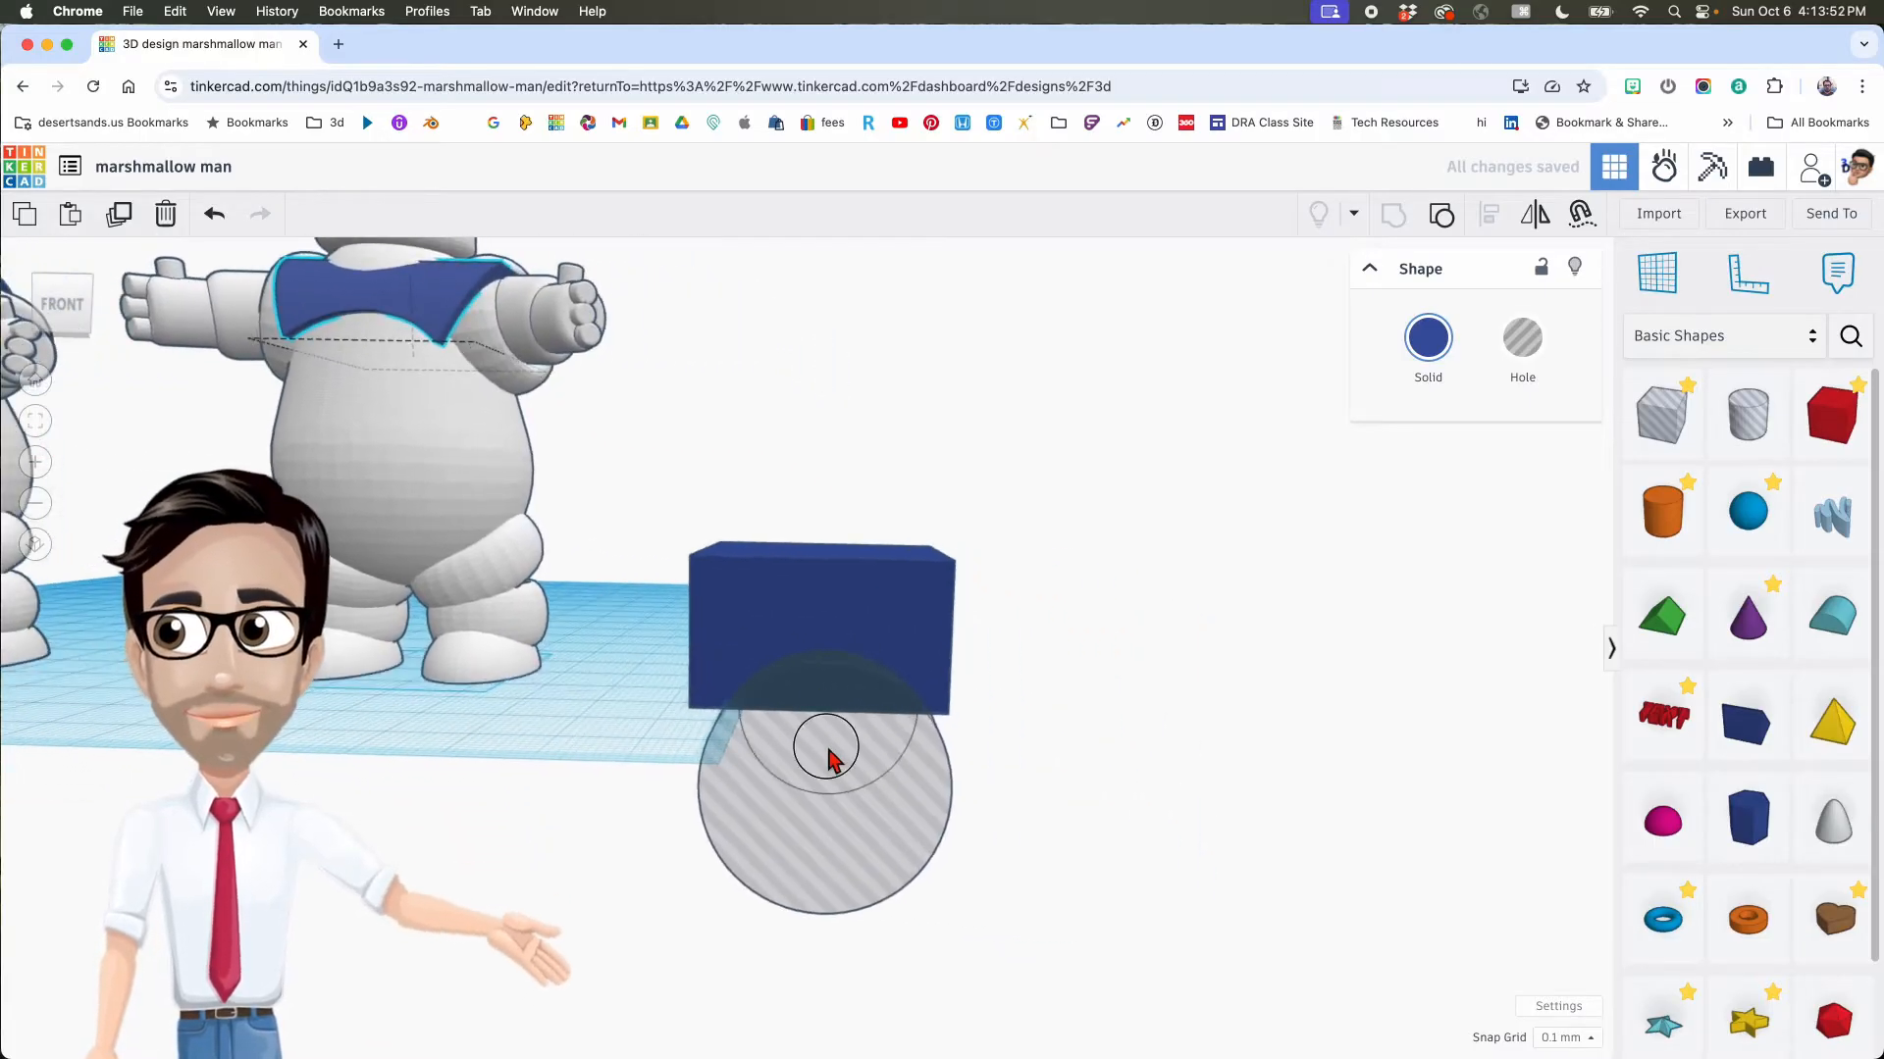
pyautogui.click(856, 673)
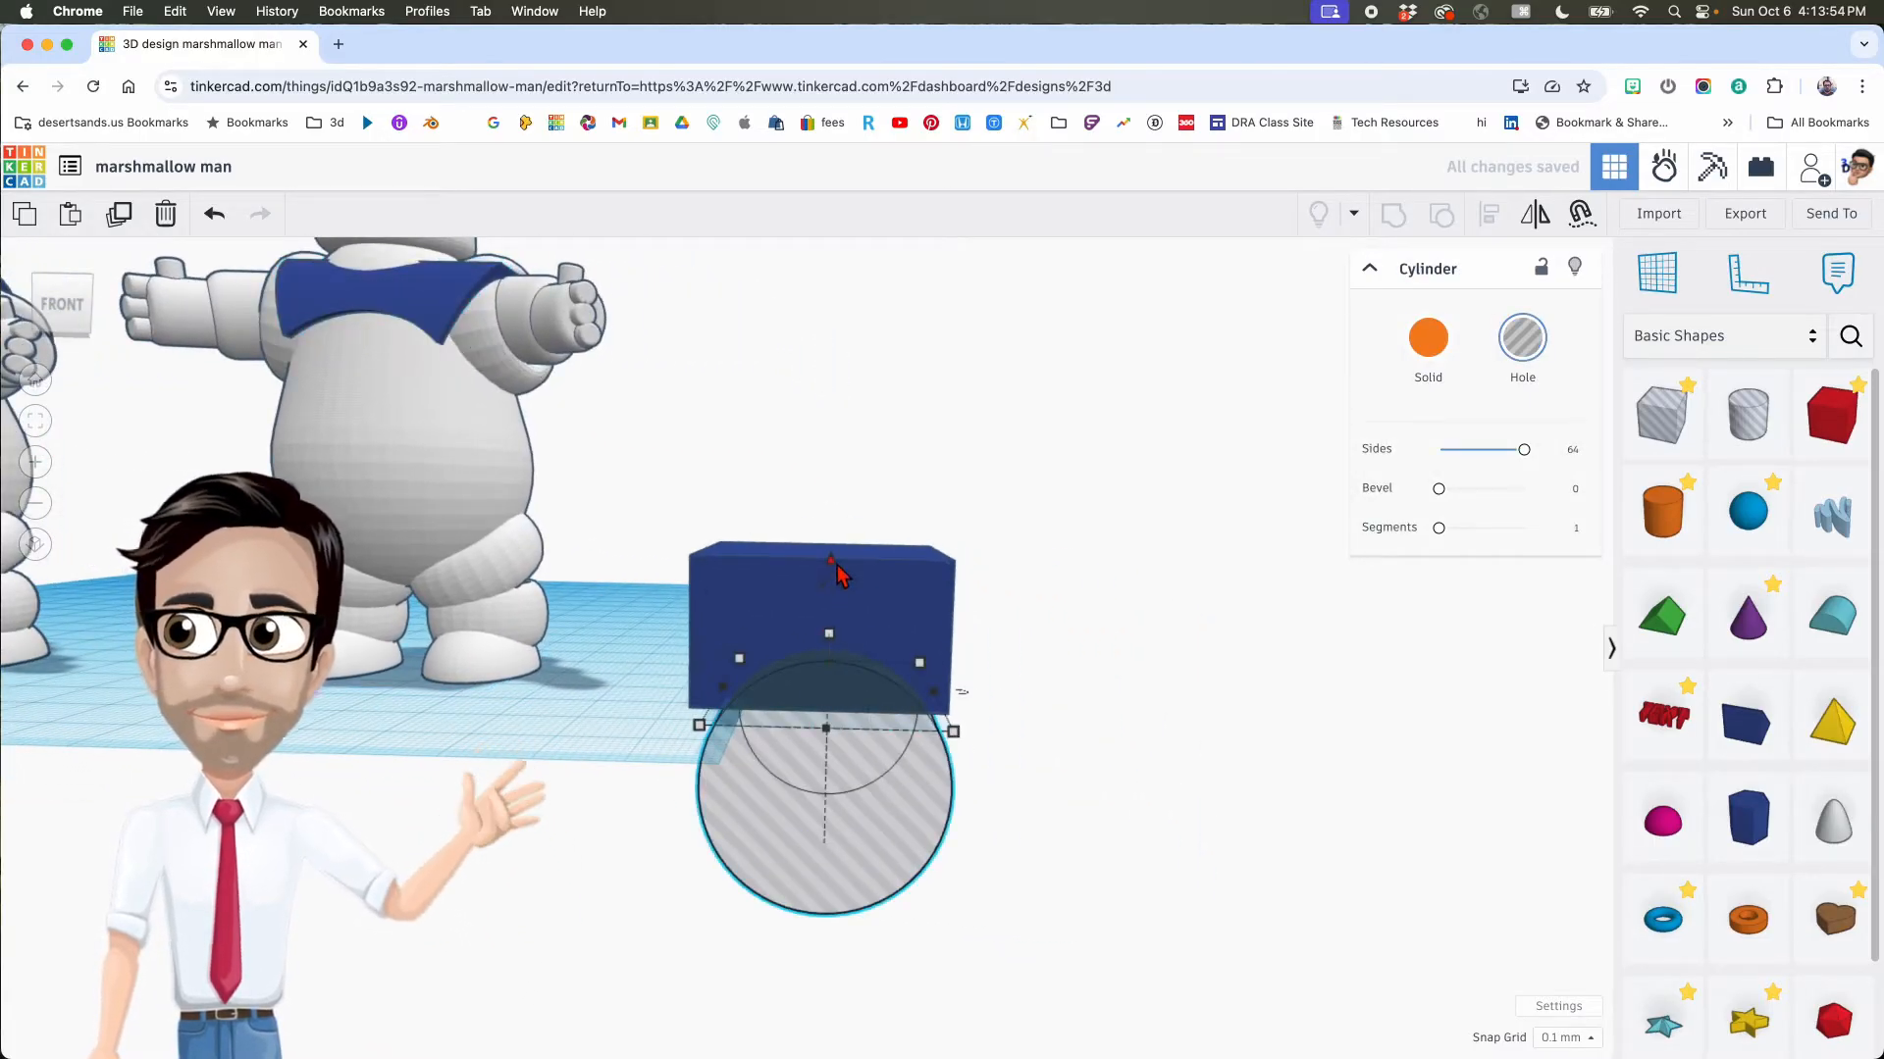
pyautogui.moveTo(831, 559); pyautogui.dragTo(826, 654)
pyautogui.moveTo(826, 653); pyautogui.dragTo(850, 597, button='right')
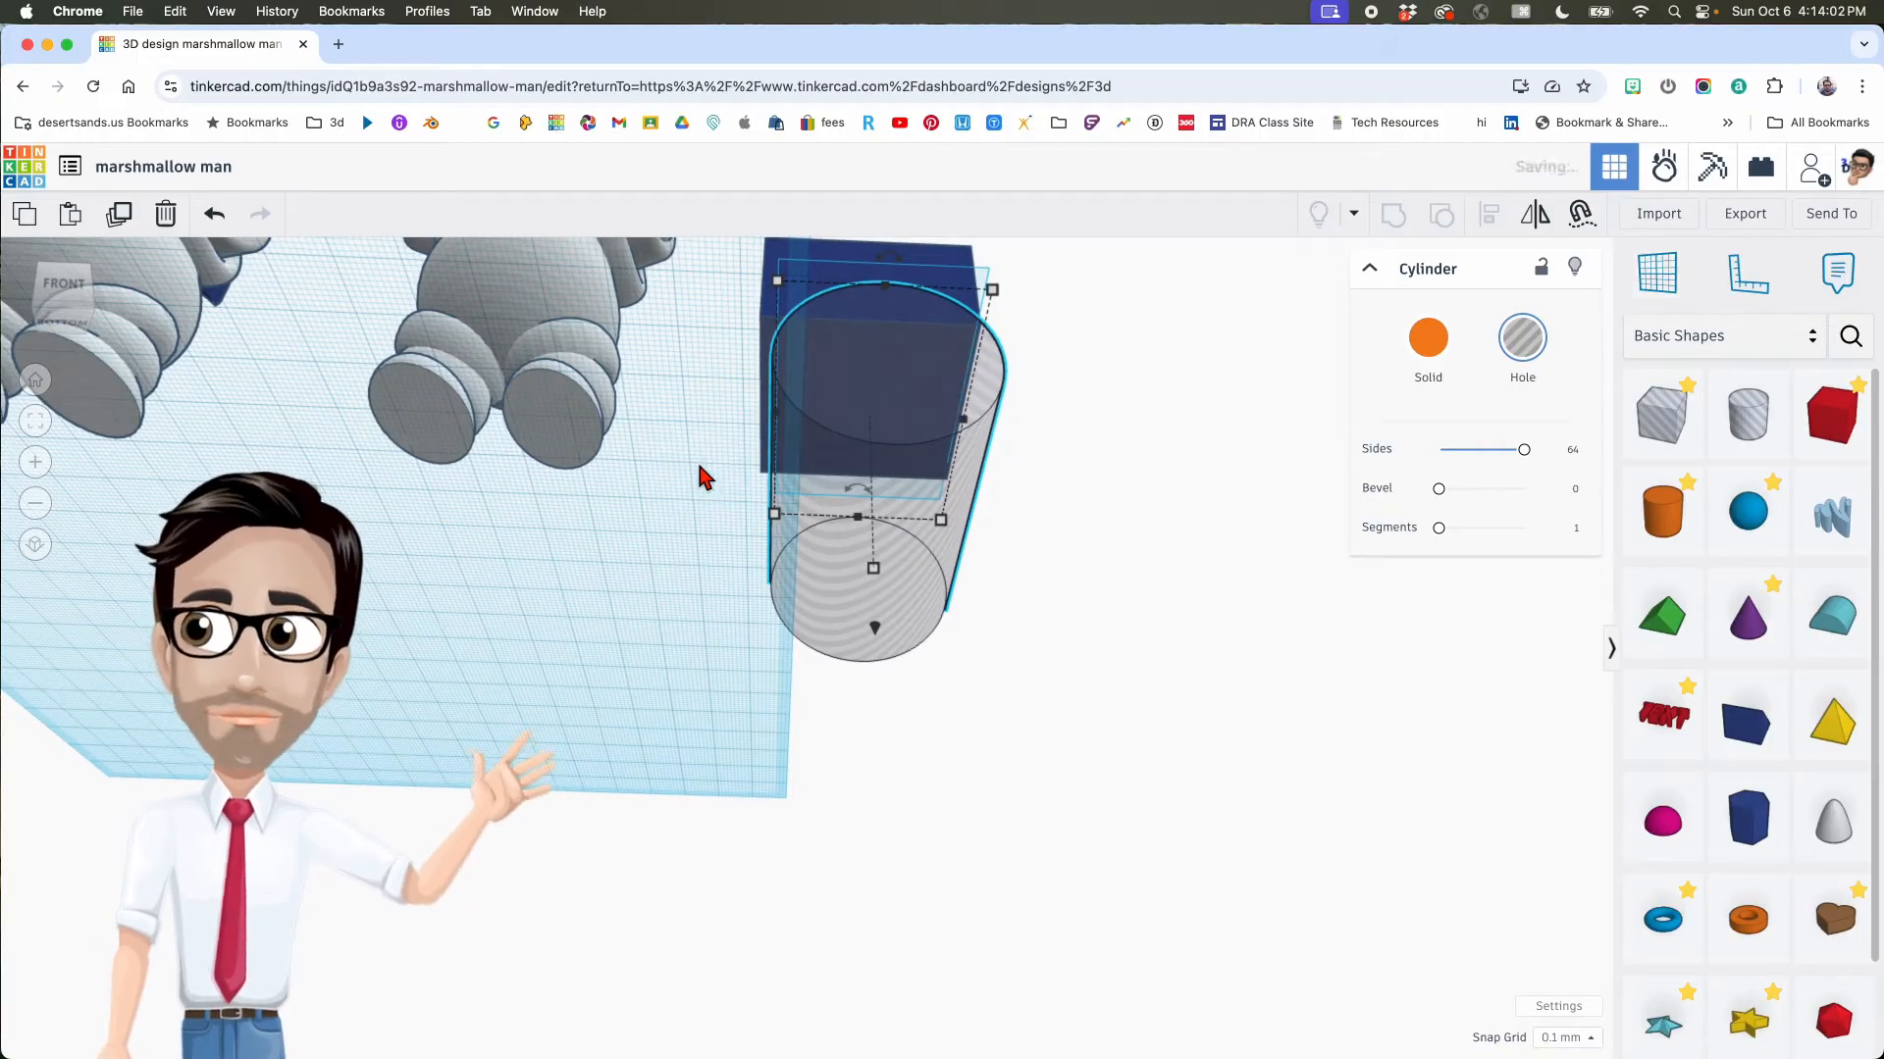
pyautogui.moveTo(907, 520); pyautogui.dragTo(880, 673, button='right')
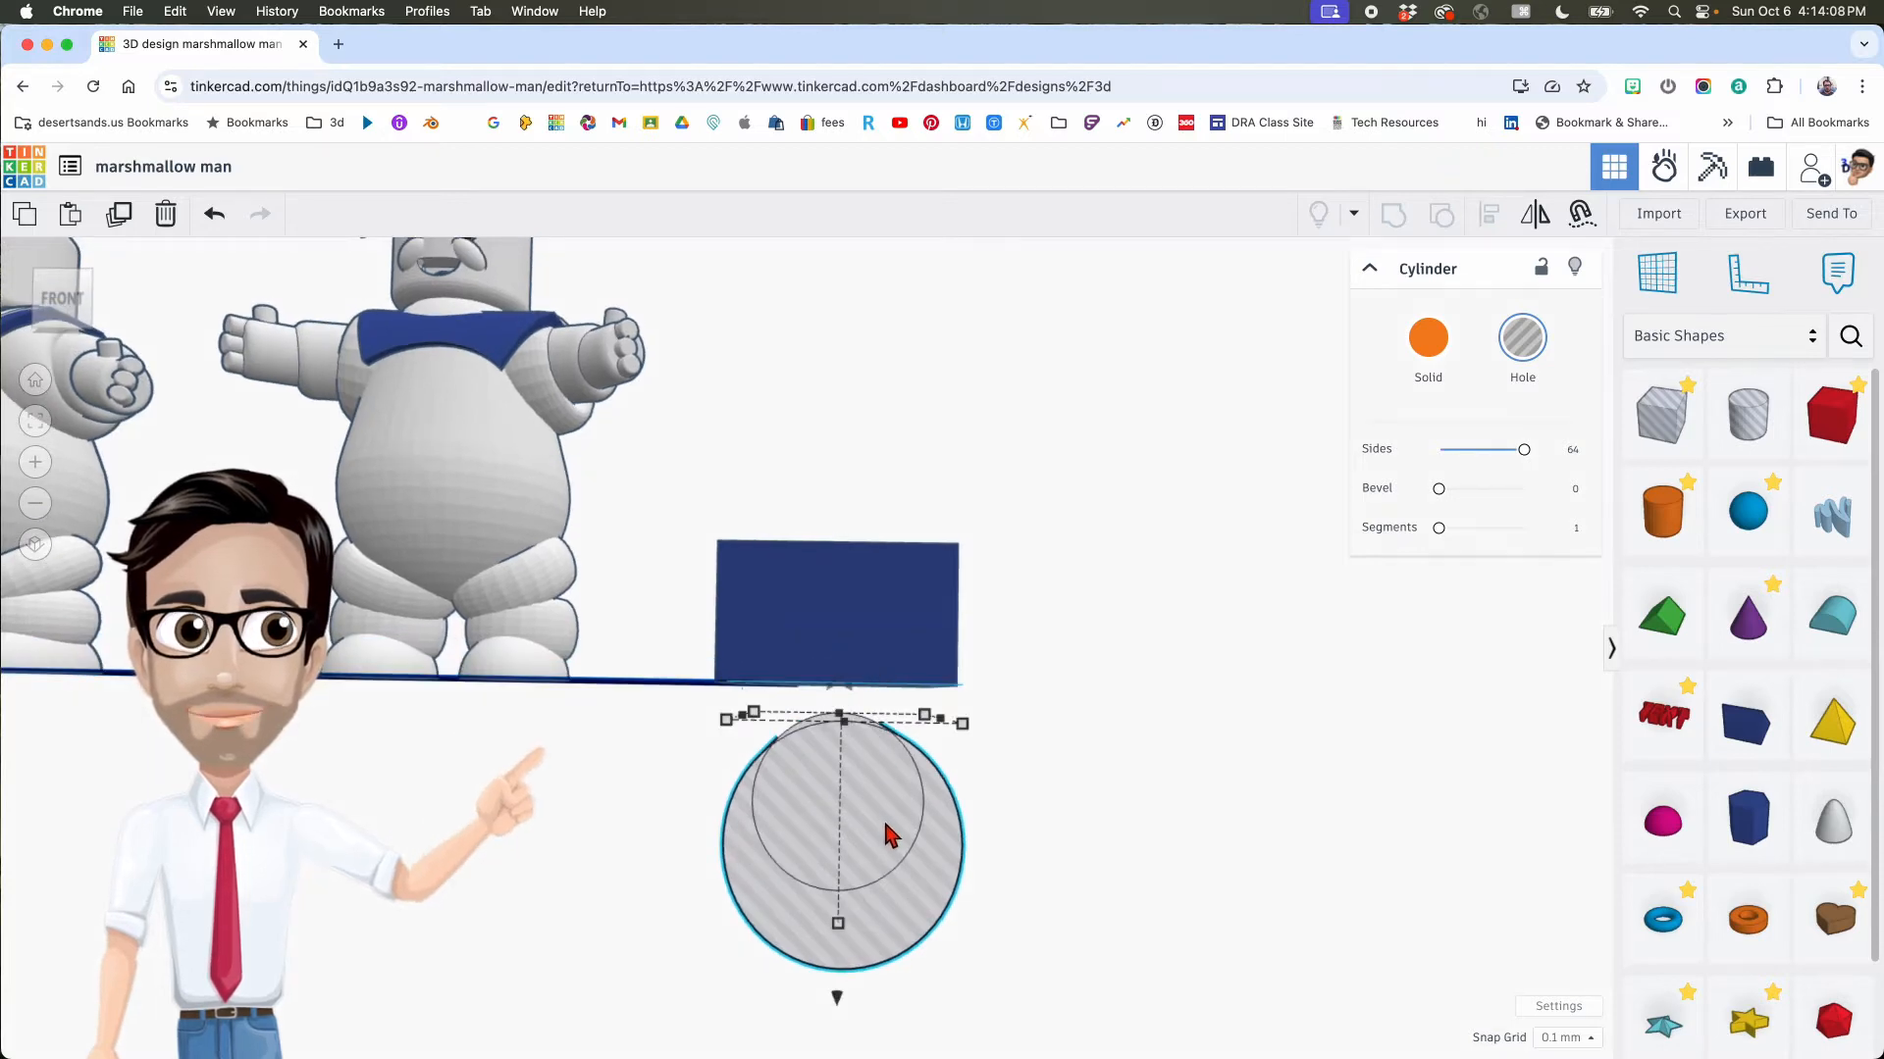
pyautogui.moveTo(883, 833); pyautogui.dragTo(876, 709, button='right')
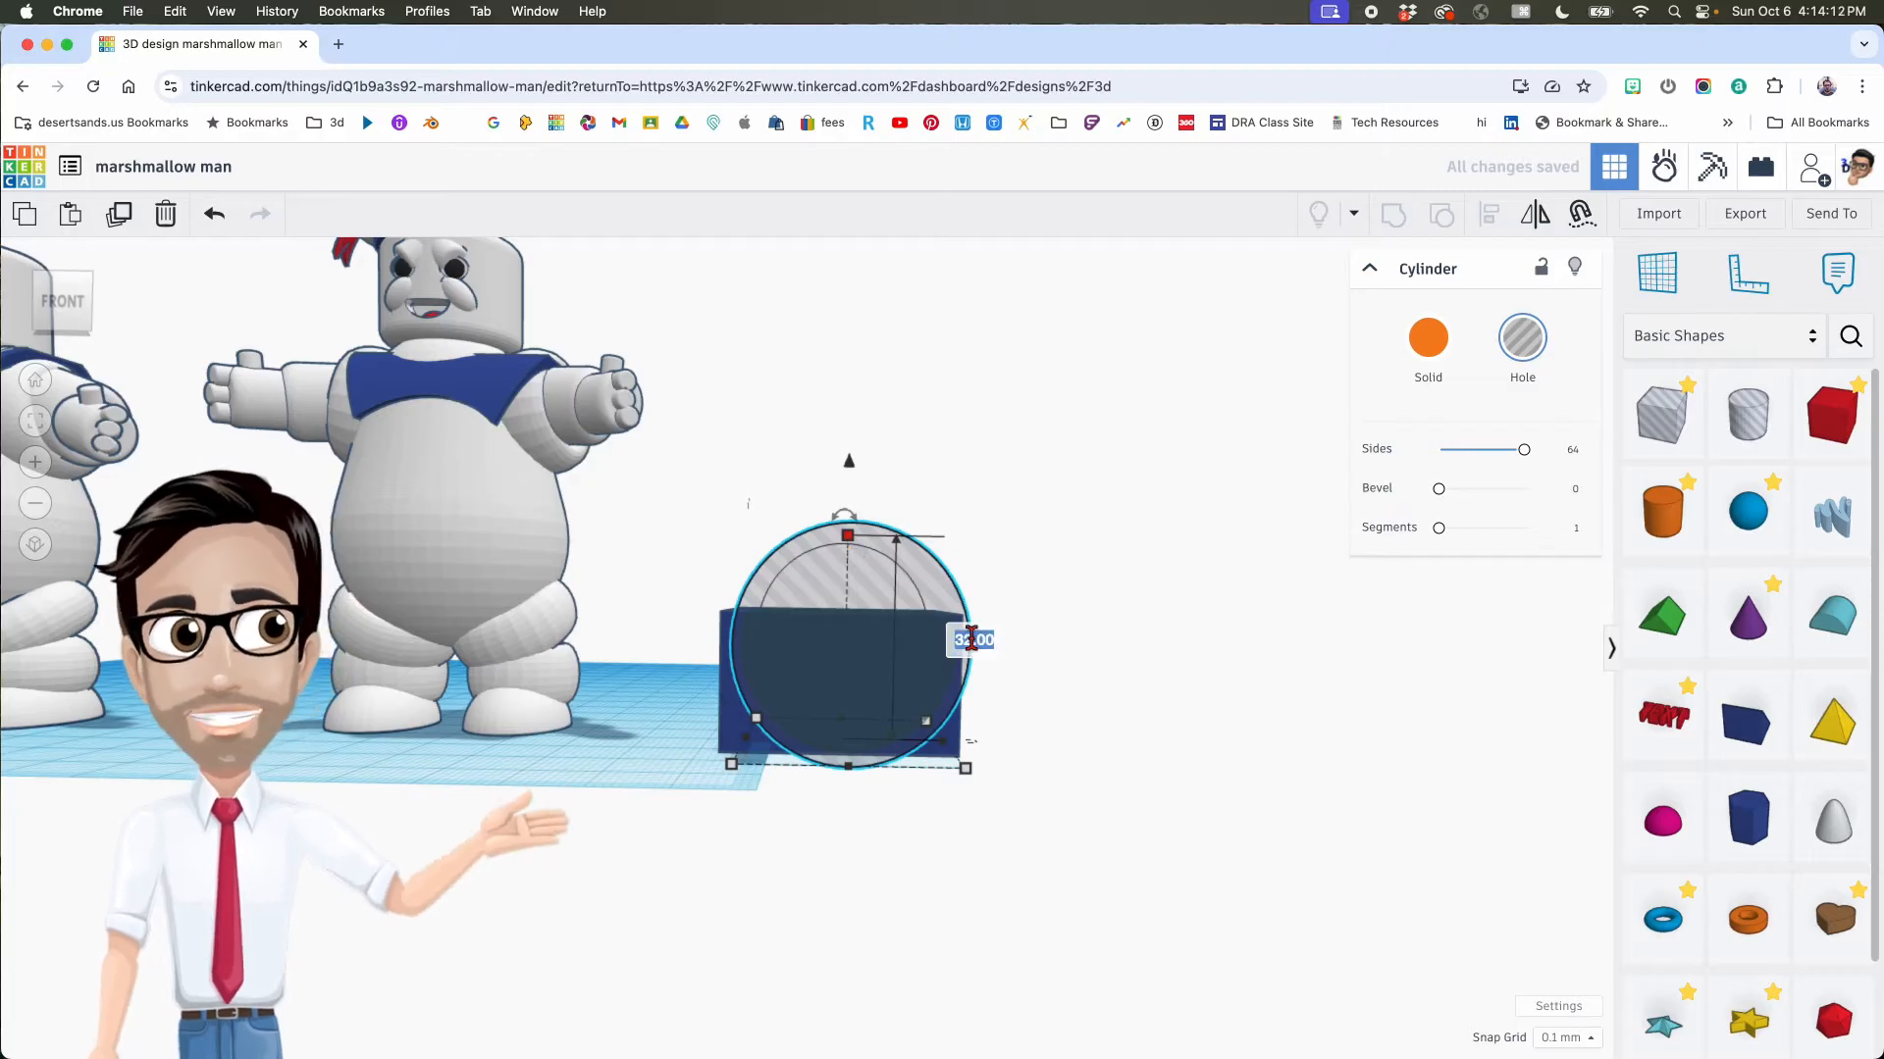
pyautogui.press('Return')
pyautogui.moveTo(940, 821); pyautogui.dragTo(903, 786, button='right')
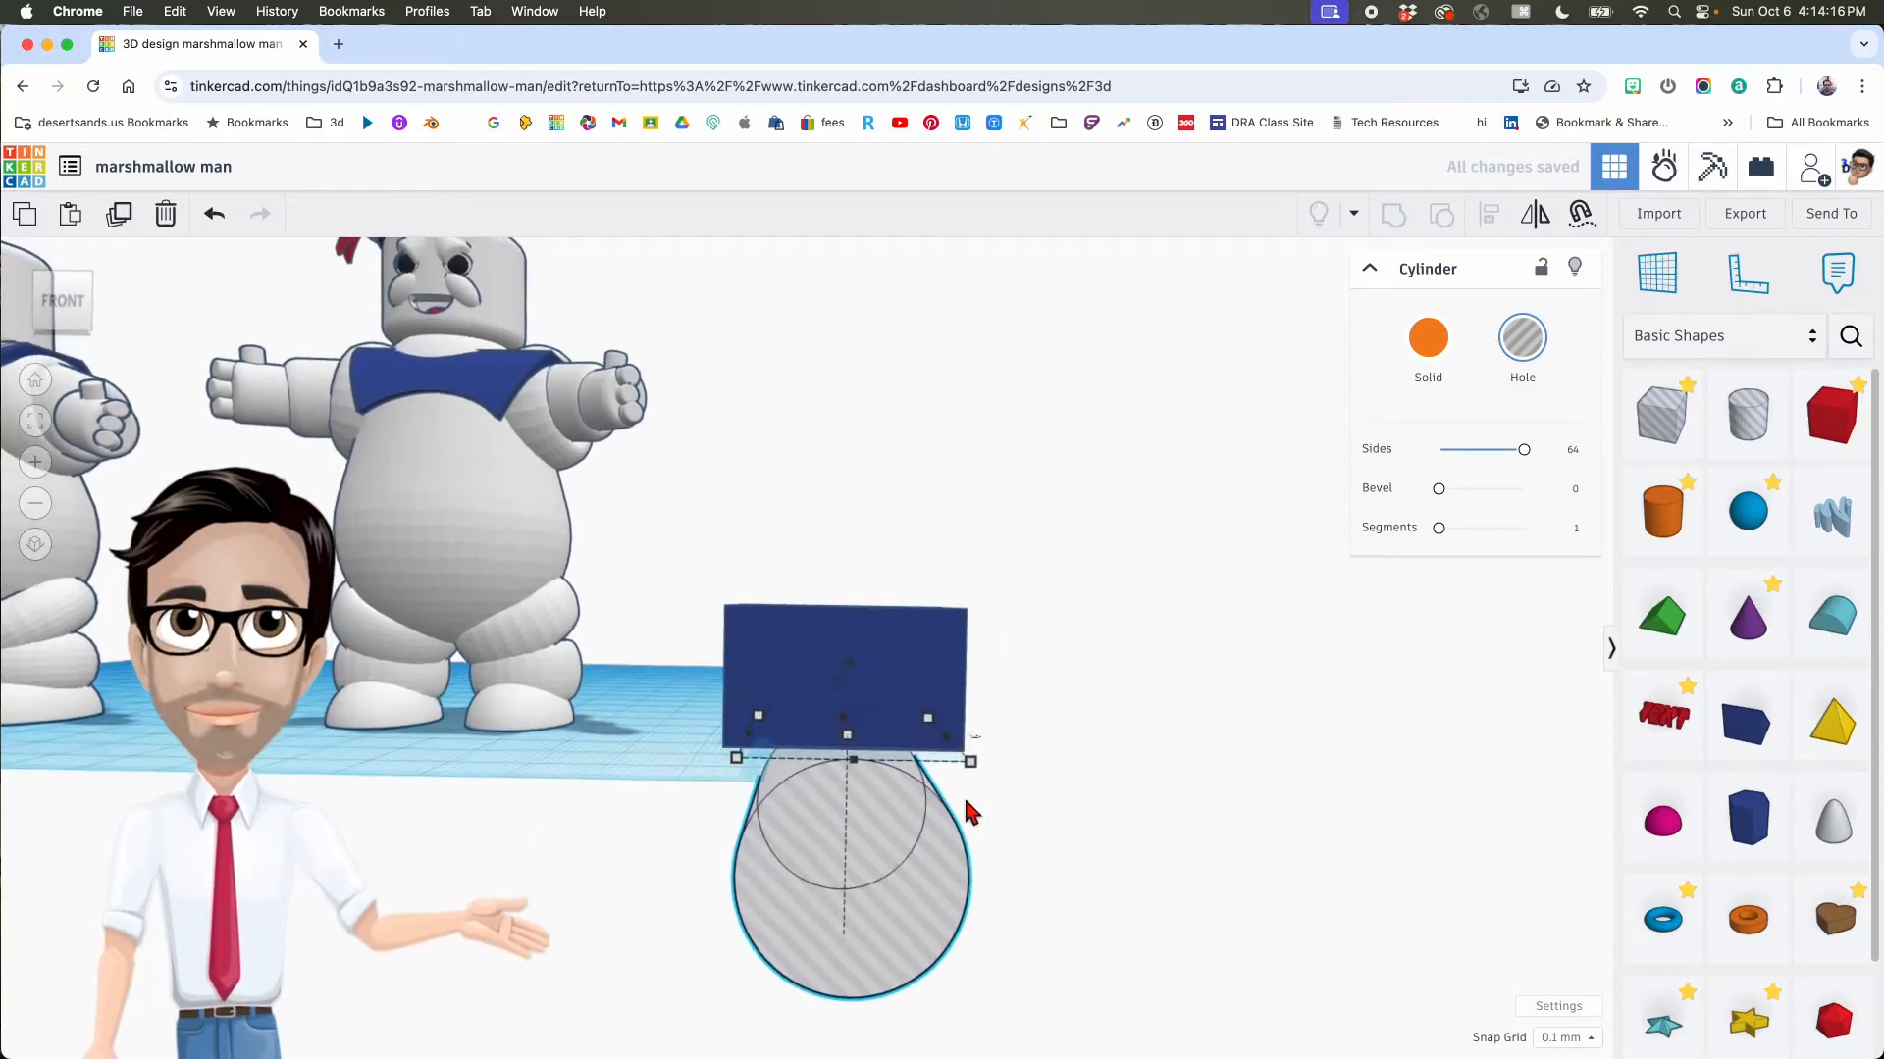
# Step: Set the snap grid to 5.0 mm and raise the cylinder hole about 15 mm so its upper half cuts into the blue box
pyautogui.click(1564, 1038)
pyautogui.click(1566, 972)
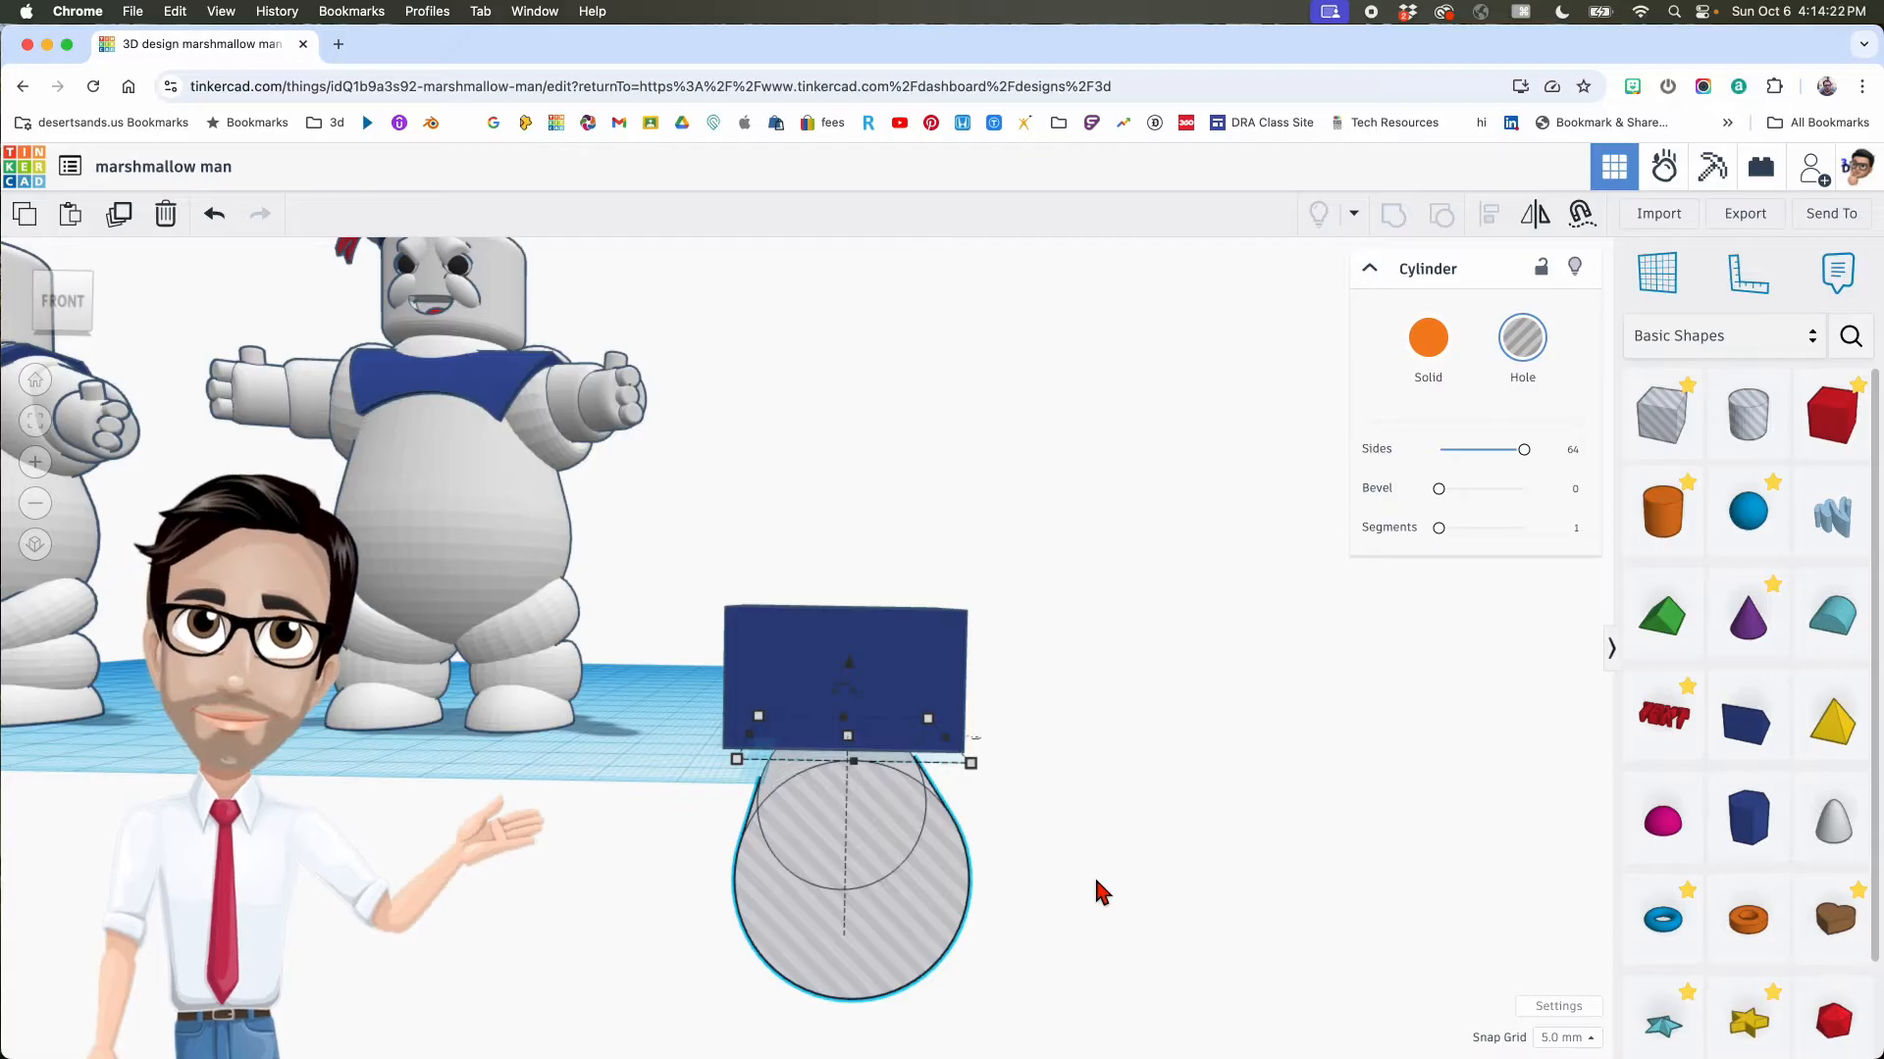
pyautogui.hotkey('ctrl', 'Up')
pyautogui.hotkey('ctrl', 'Up')
pyautogui.hotkey('ctrl', 'Up')
pyautogui.hotkey('ctrl', 'Up')
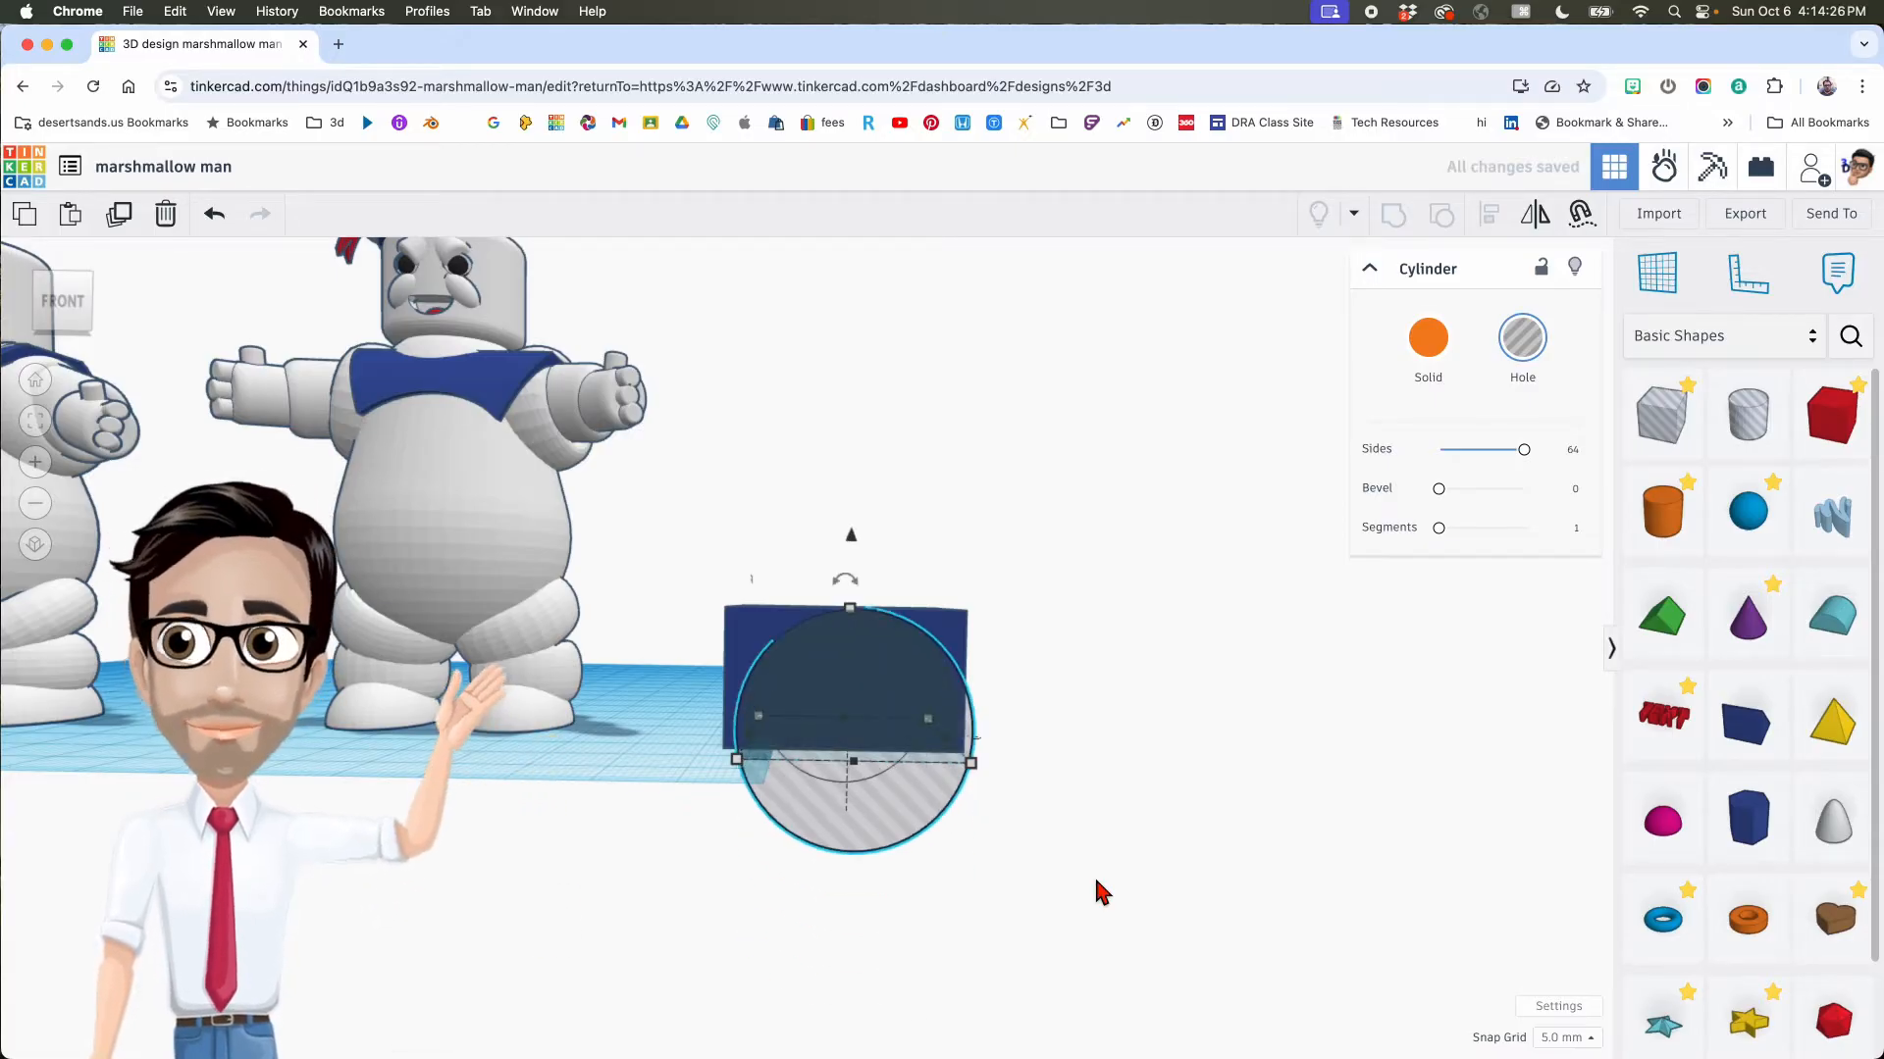
pyautogui.hotkey('ctrl', 'Down')
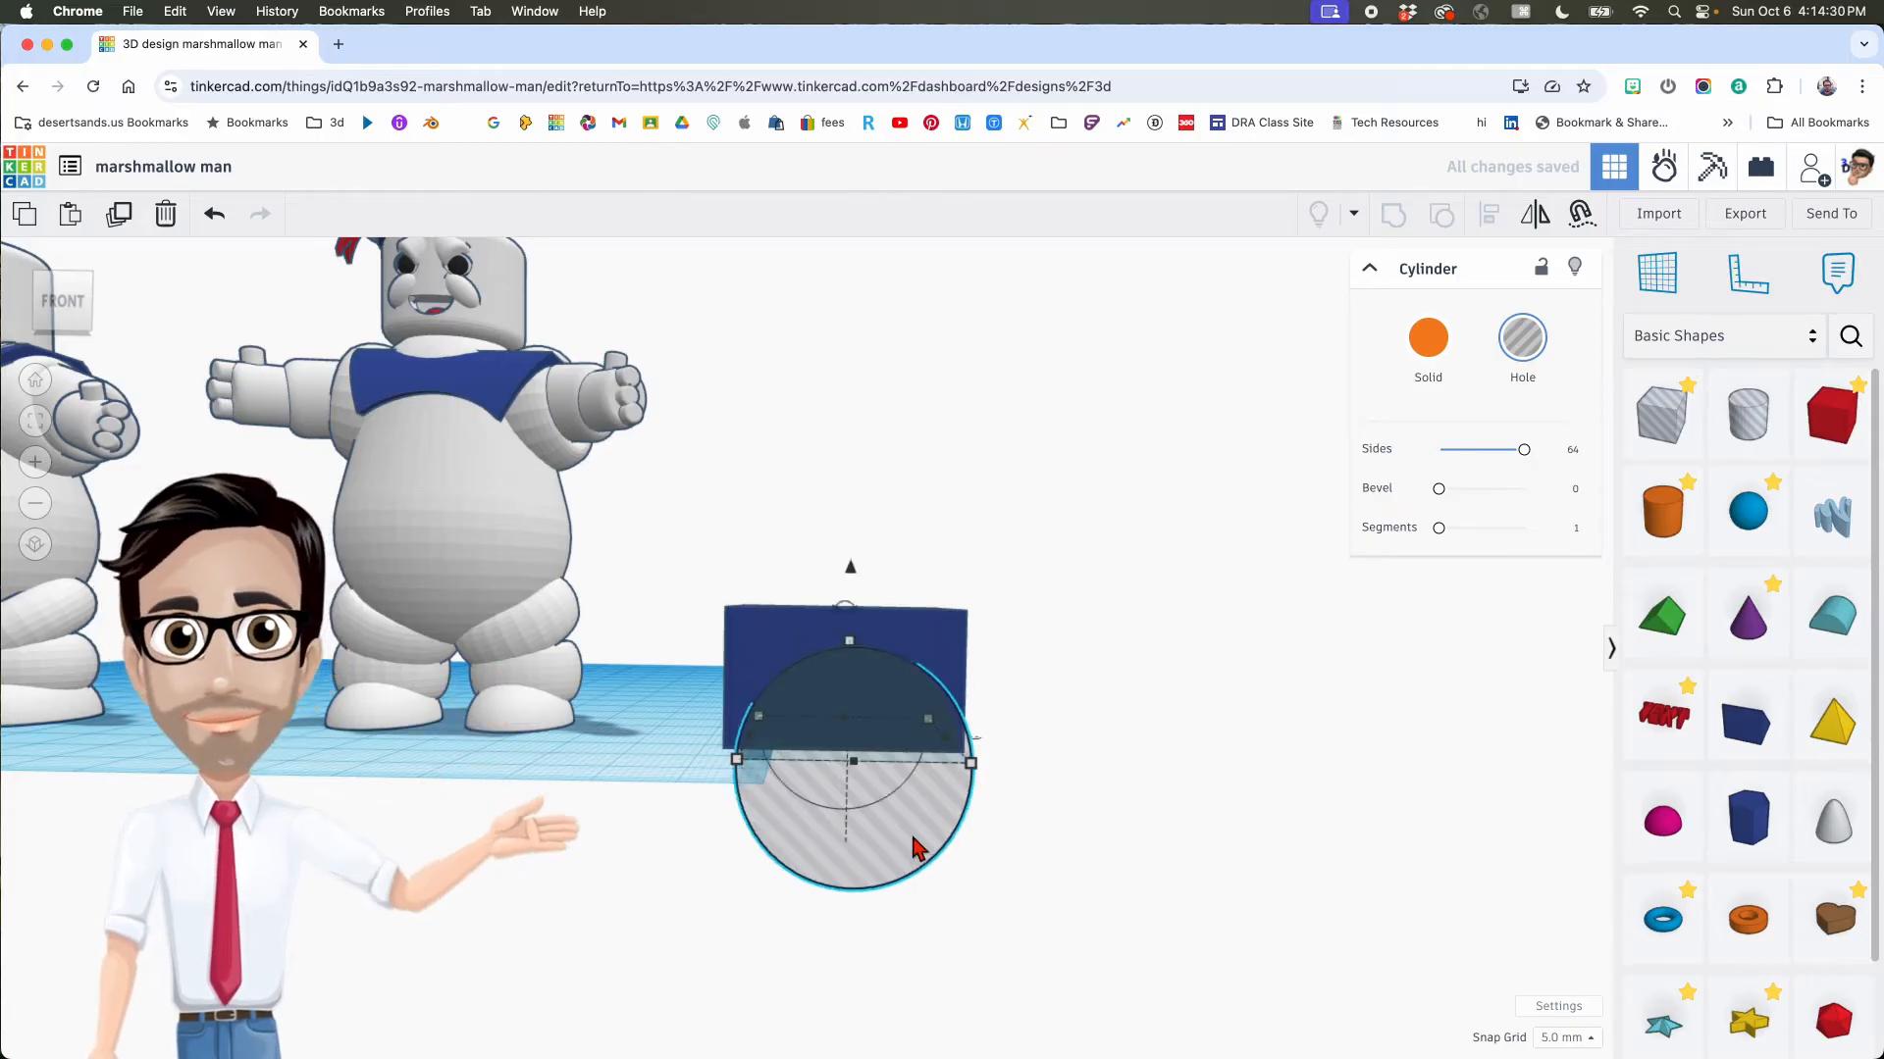
# Step: Align the cylinder hole and the blue box so they are centred on each other sideways
pyautogui.moveTo(1063, 786); pyautogui.dragTo(821, 802)
pyautogui.click(1064, 698)
pyautogui.moveTo(1048, 669); pyautogui.dragTo(855, 832)
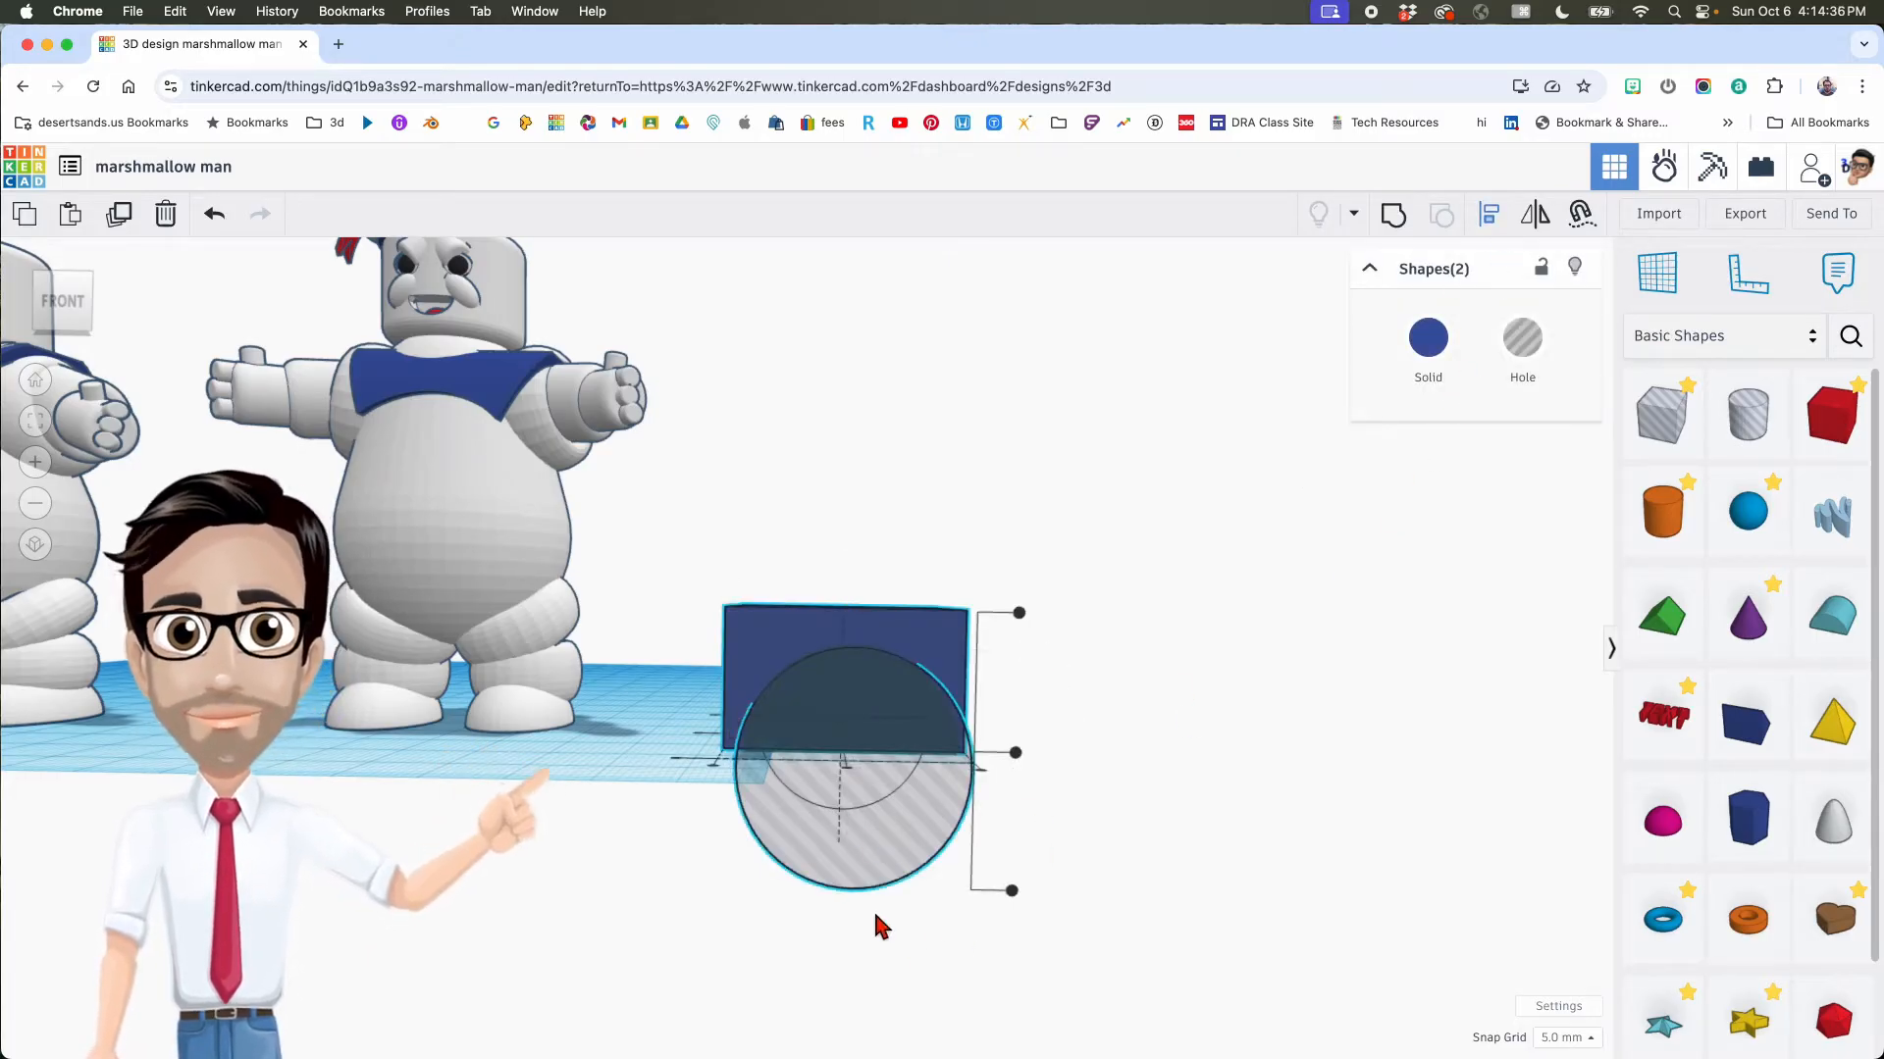
pyautogui.moveTo(883, 833); pyautogui.dragTo(876, 959, button='right')
pyautogui.moveTo(867, 929); pyautogui.dragTo(877, 873, button='right')
pyautogui.scroll(5, 872, 914)
pyautogui.click(602, 719)
pyautogui.moveTo(912, 748); pyautogui.dragTo(864, 804, button='right')
pyautogui.scroll(3, 864, 805)
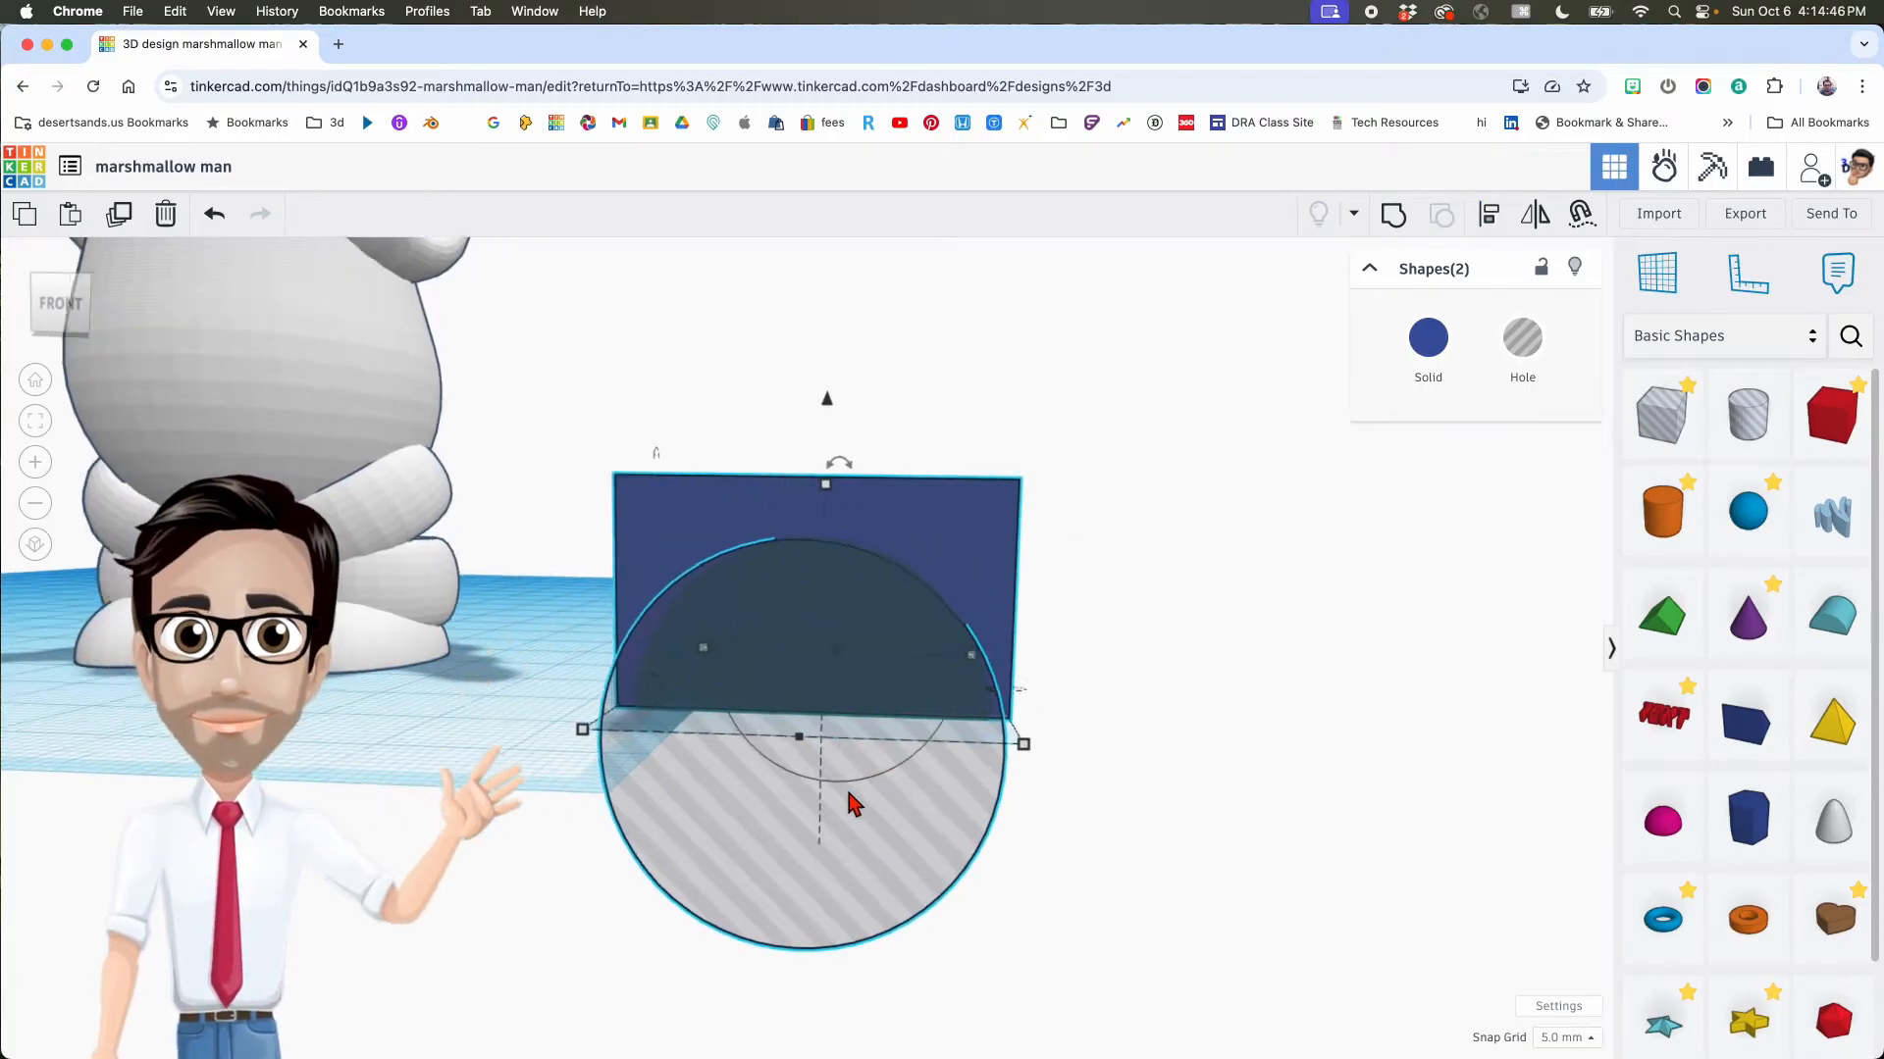
pyautogui.click(815, 509)
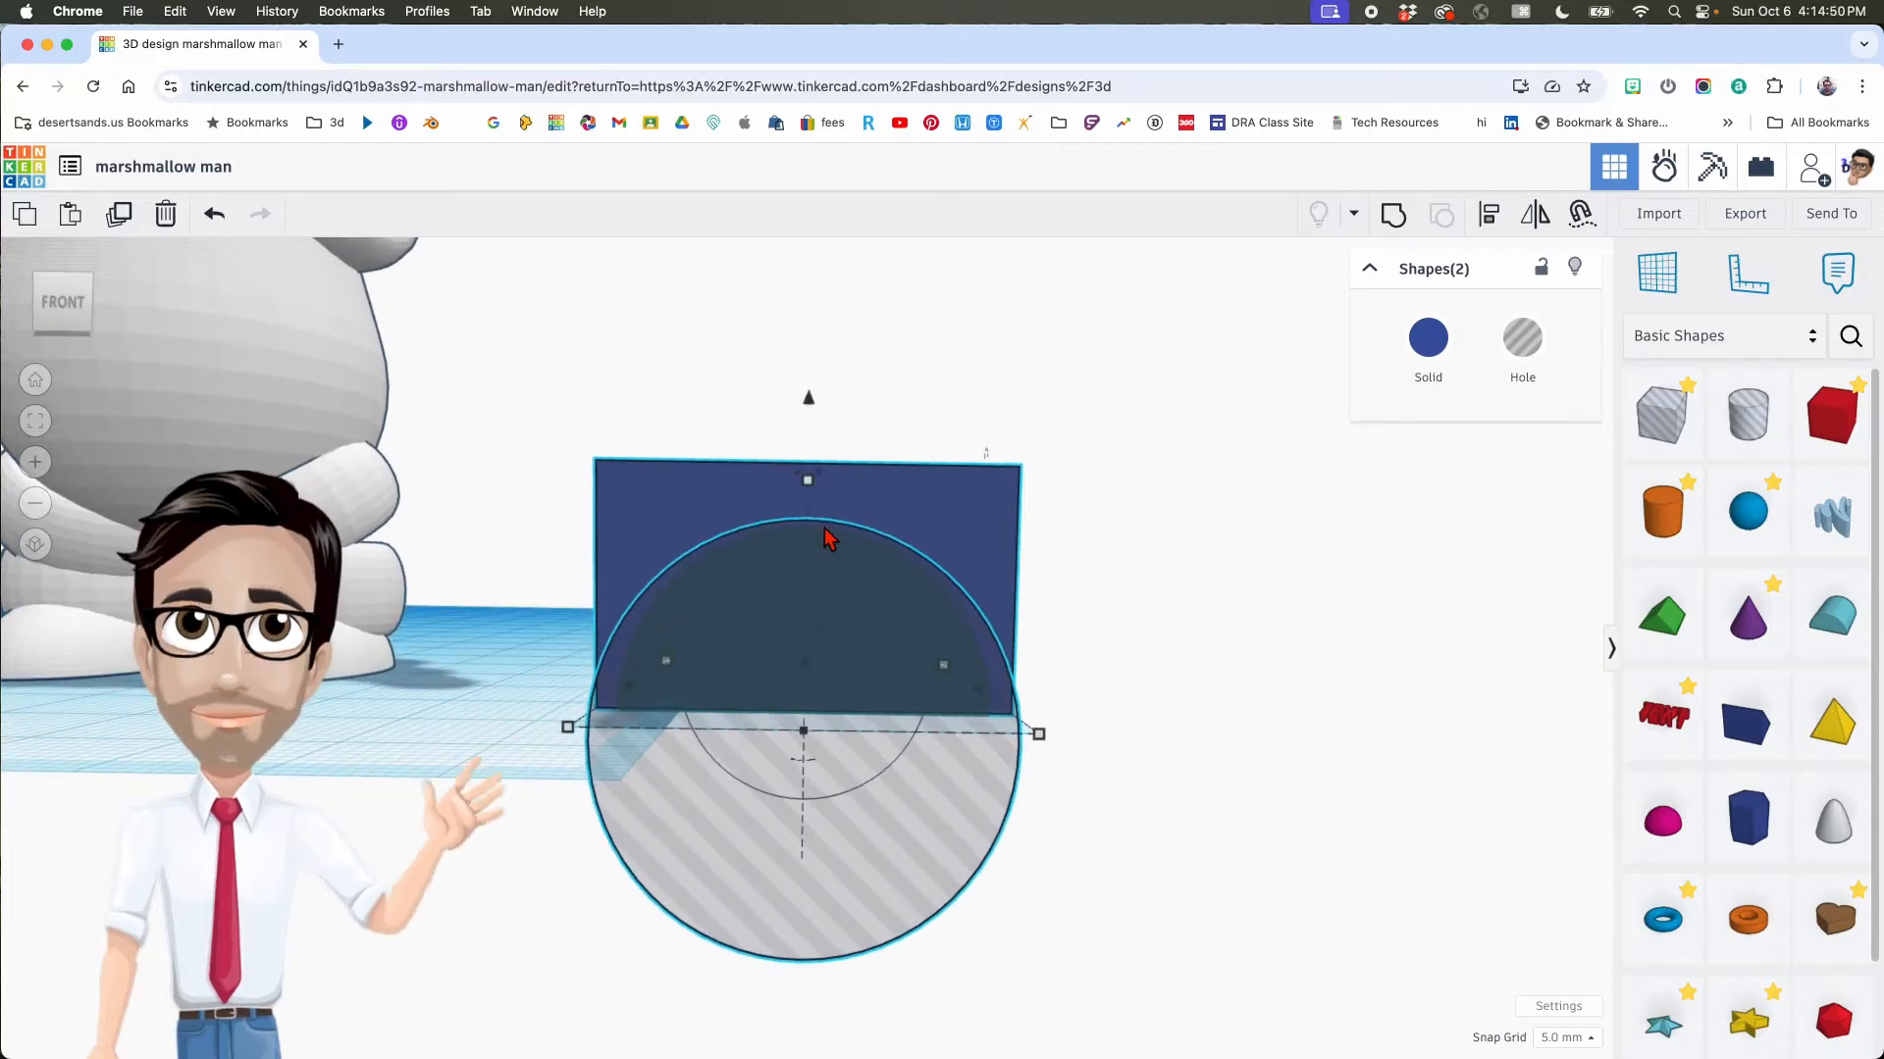
# Step: Drop the duplicated collar onto the workplane in front of the new figure and move the blue box with its cylinder hole farther away
pyautogui.scroll(-5, 826, 534)
pyautogui.moveTo(826, 534); pyautogui.dragTo(996, 636, button='right')
pyautogui.click(919, 346)
pyautogui.moveTo(919, 345); pyautogui.dragTo(1020, 363, button='right')
pyautogui.press('d')
pyautogui.moveTo(952, 554); pyautogui.dragTo(1156, 600)
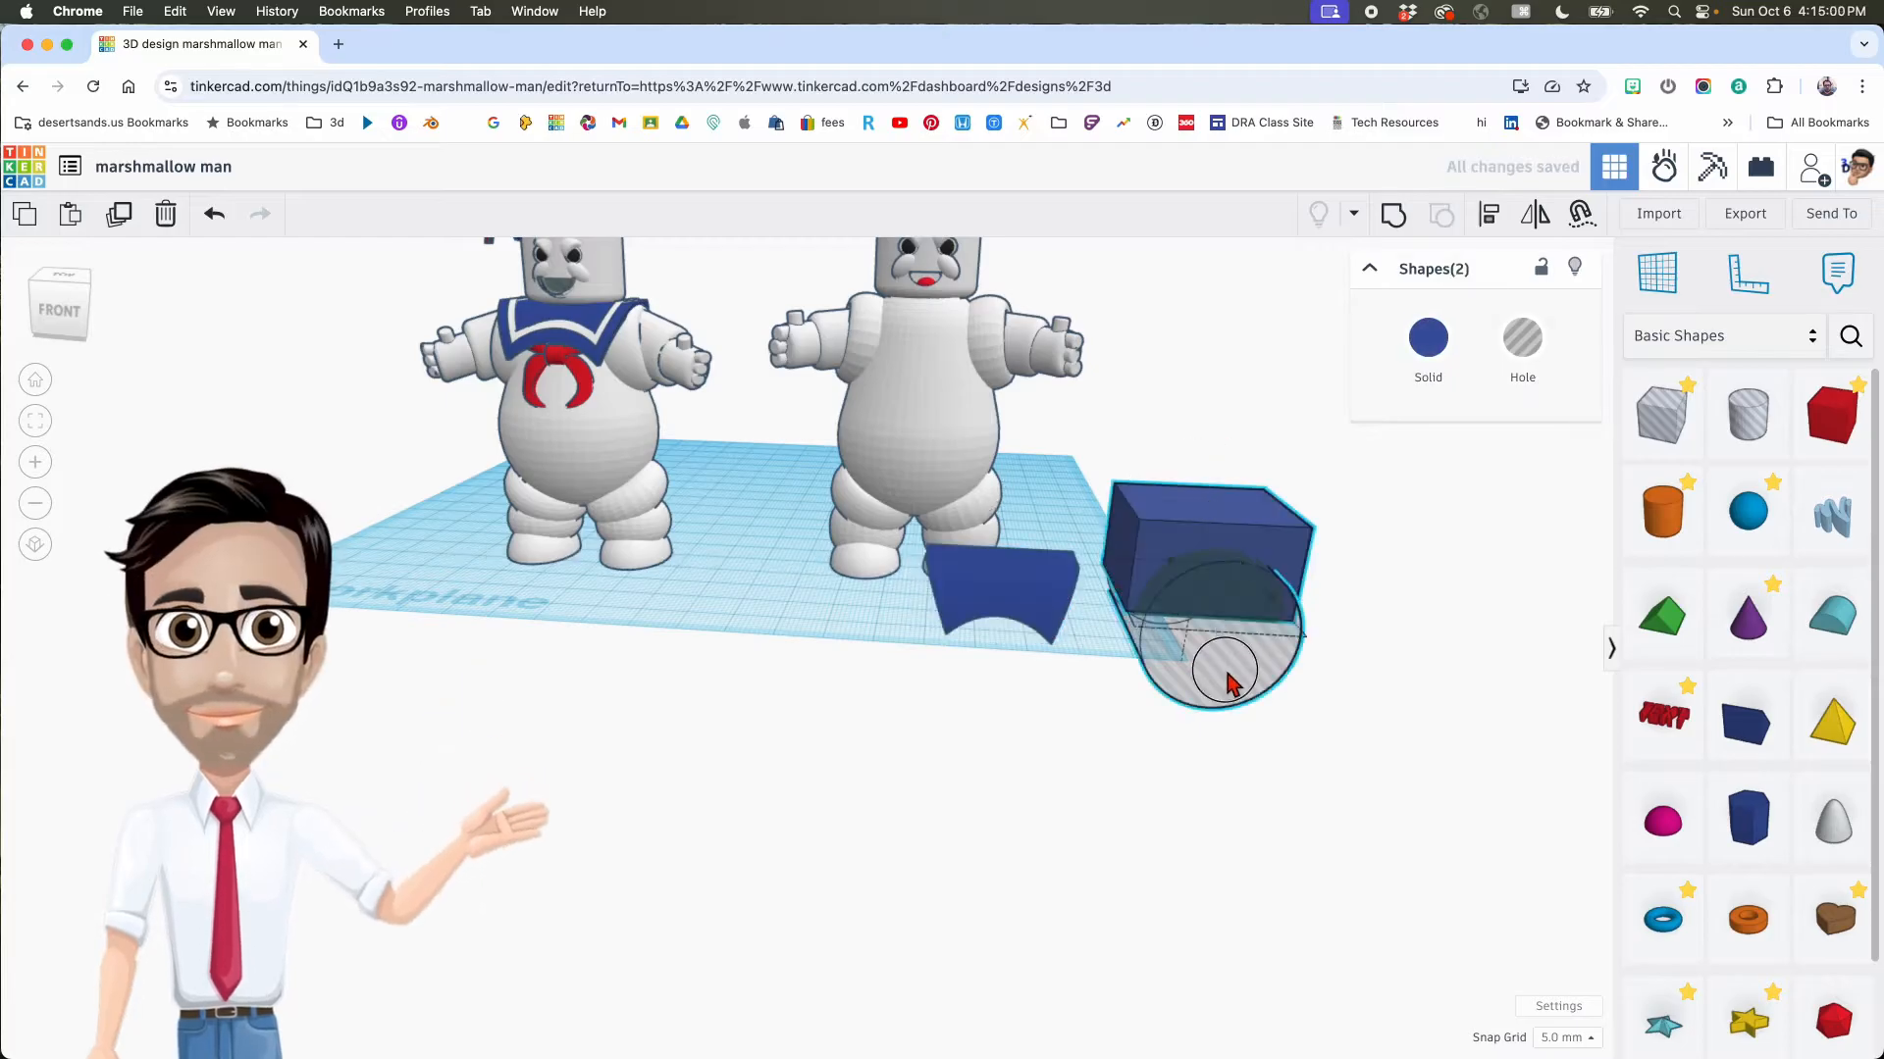
pyautogui.moveTo(1219, 664); pyautogui.dragTo(1357, 655)
# Step: Ungroup the collar copy into its arched blue block and the two tilted box holes
pyautogui.click(1121, 596)
pyautogui.moveTo(1121, 595); pyautogui.dragTo(956, 598, button='middle')
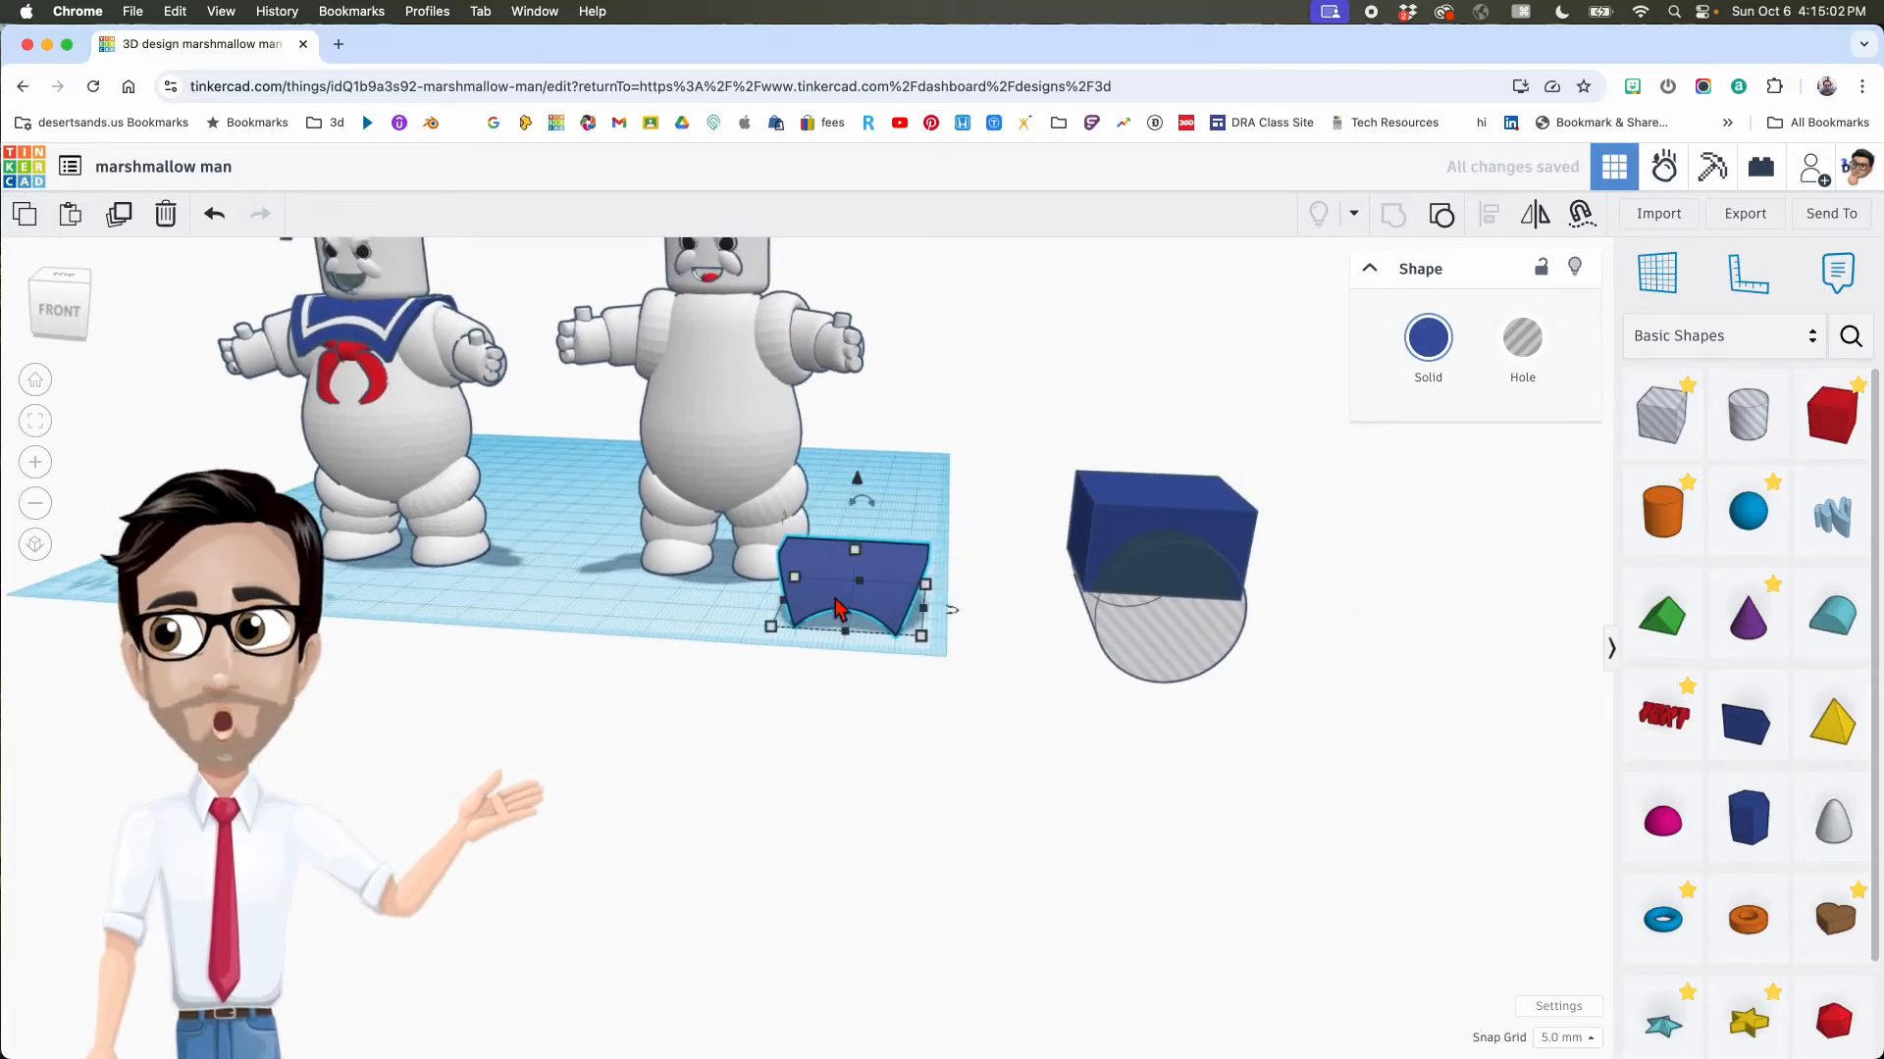
pyautogui.click(1441, 212)
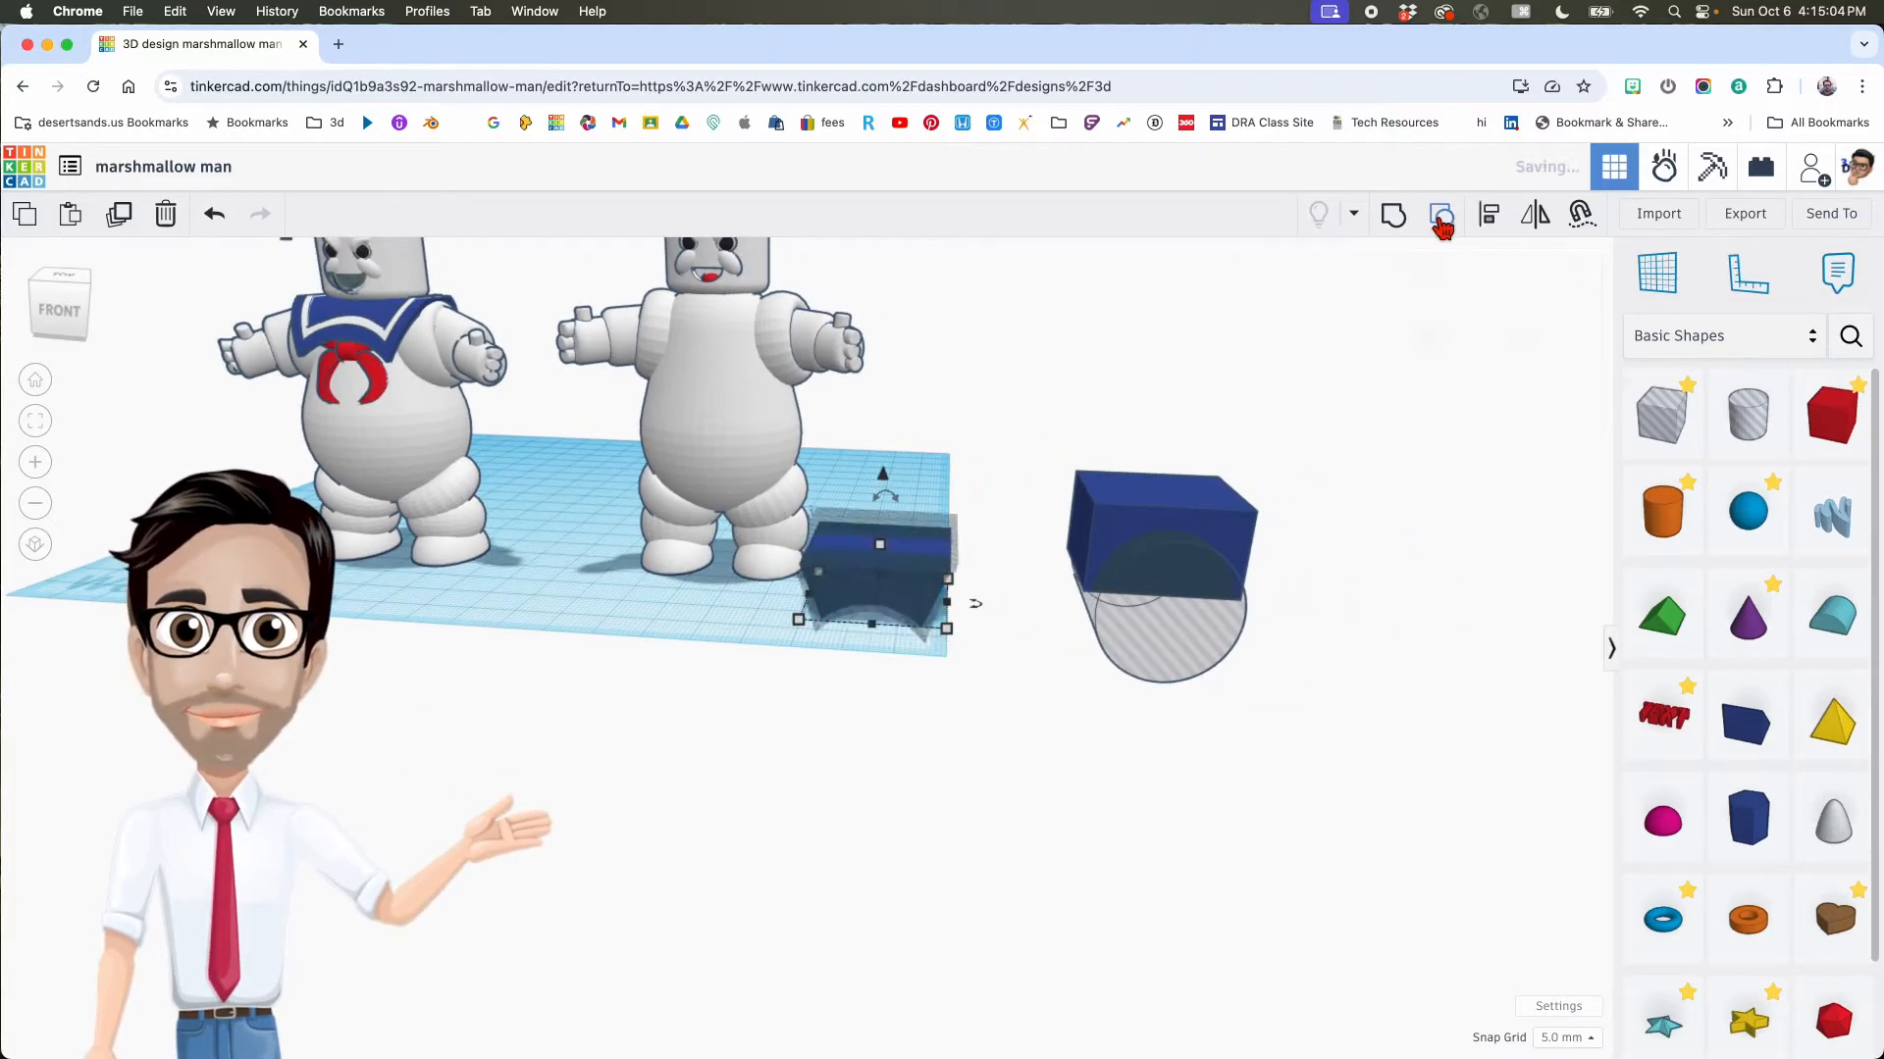
pyautogui.click(942, 532)
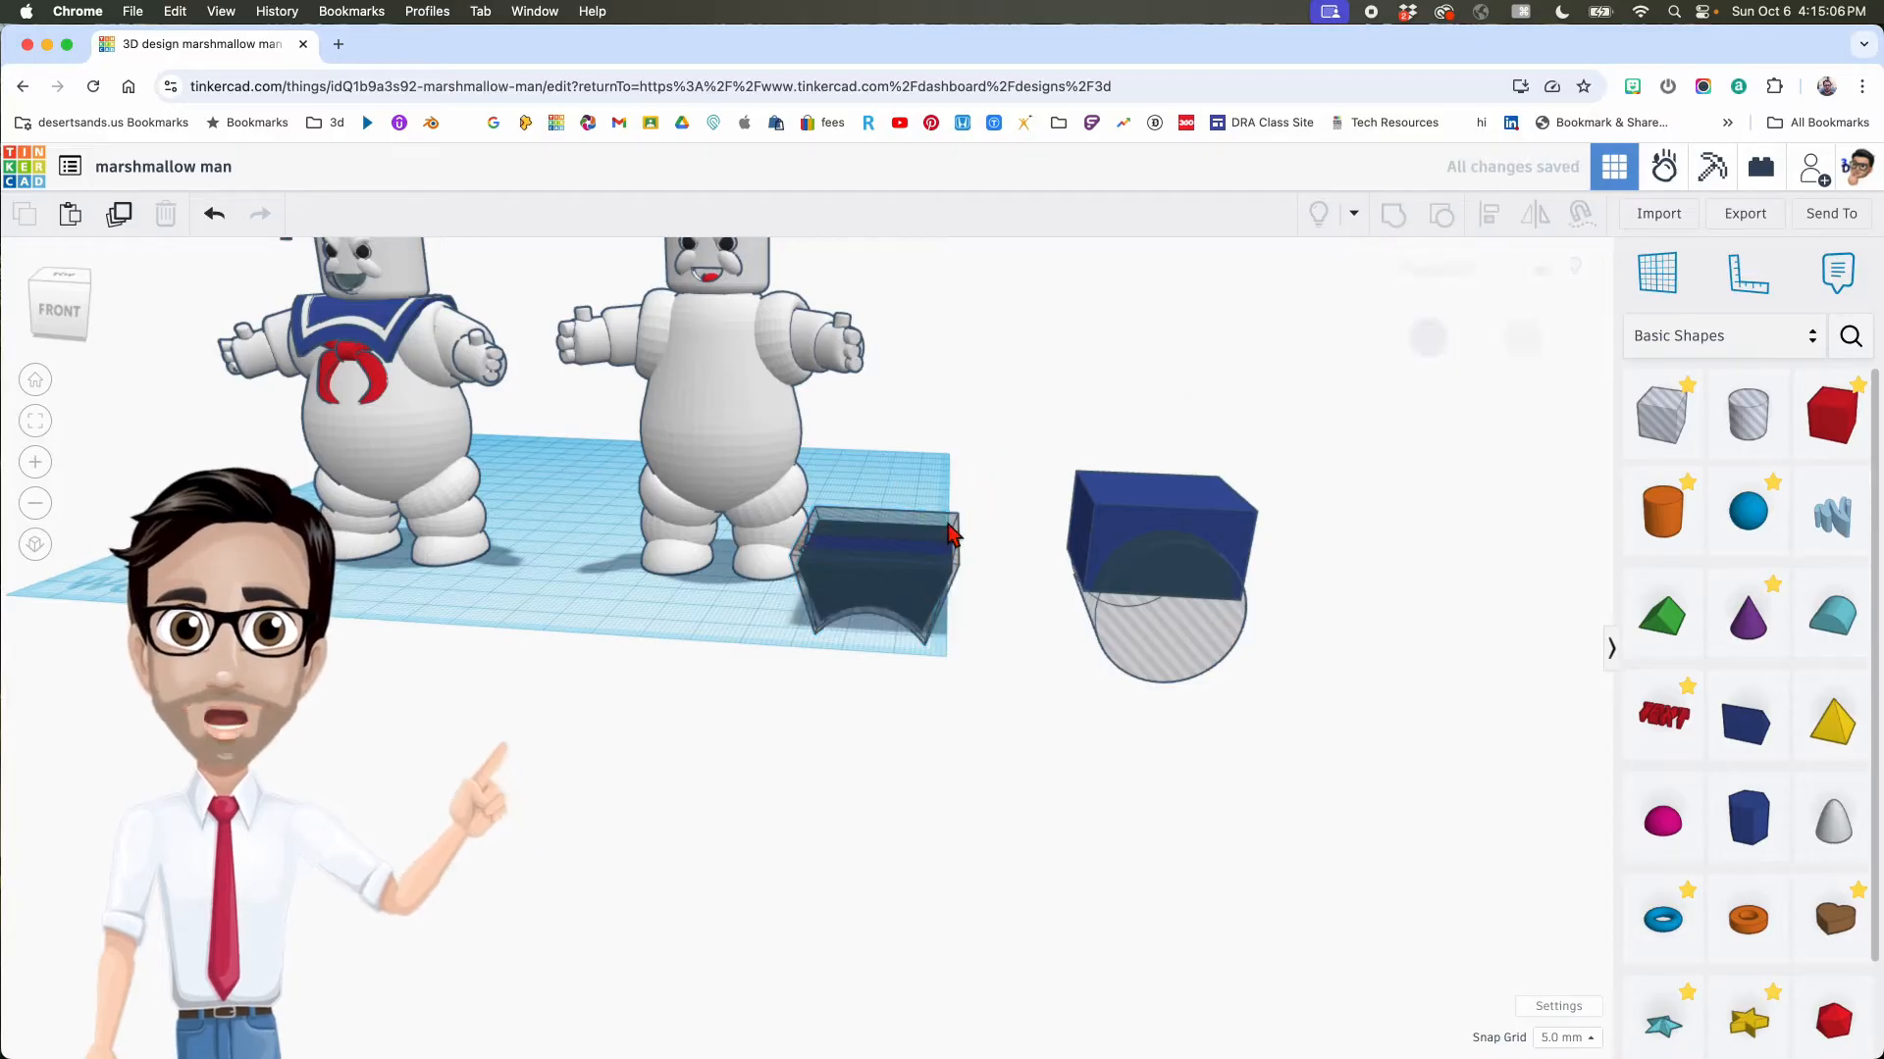
pyautogui.click(1428, 338)
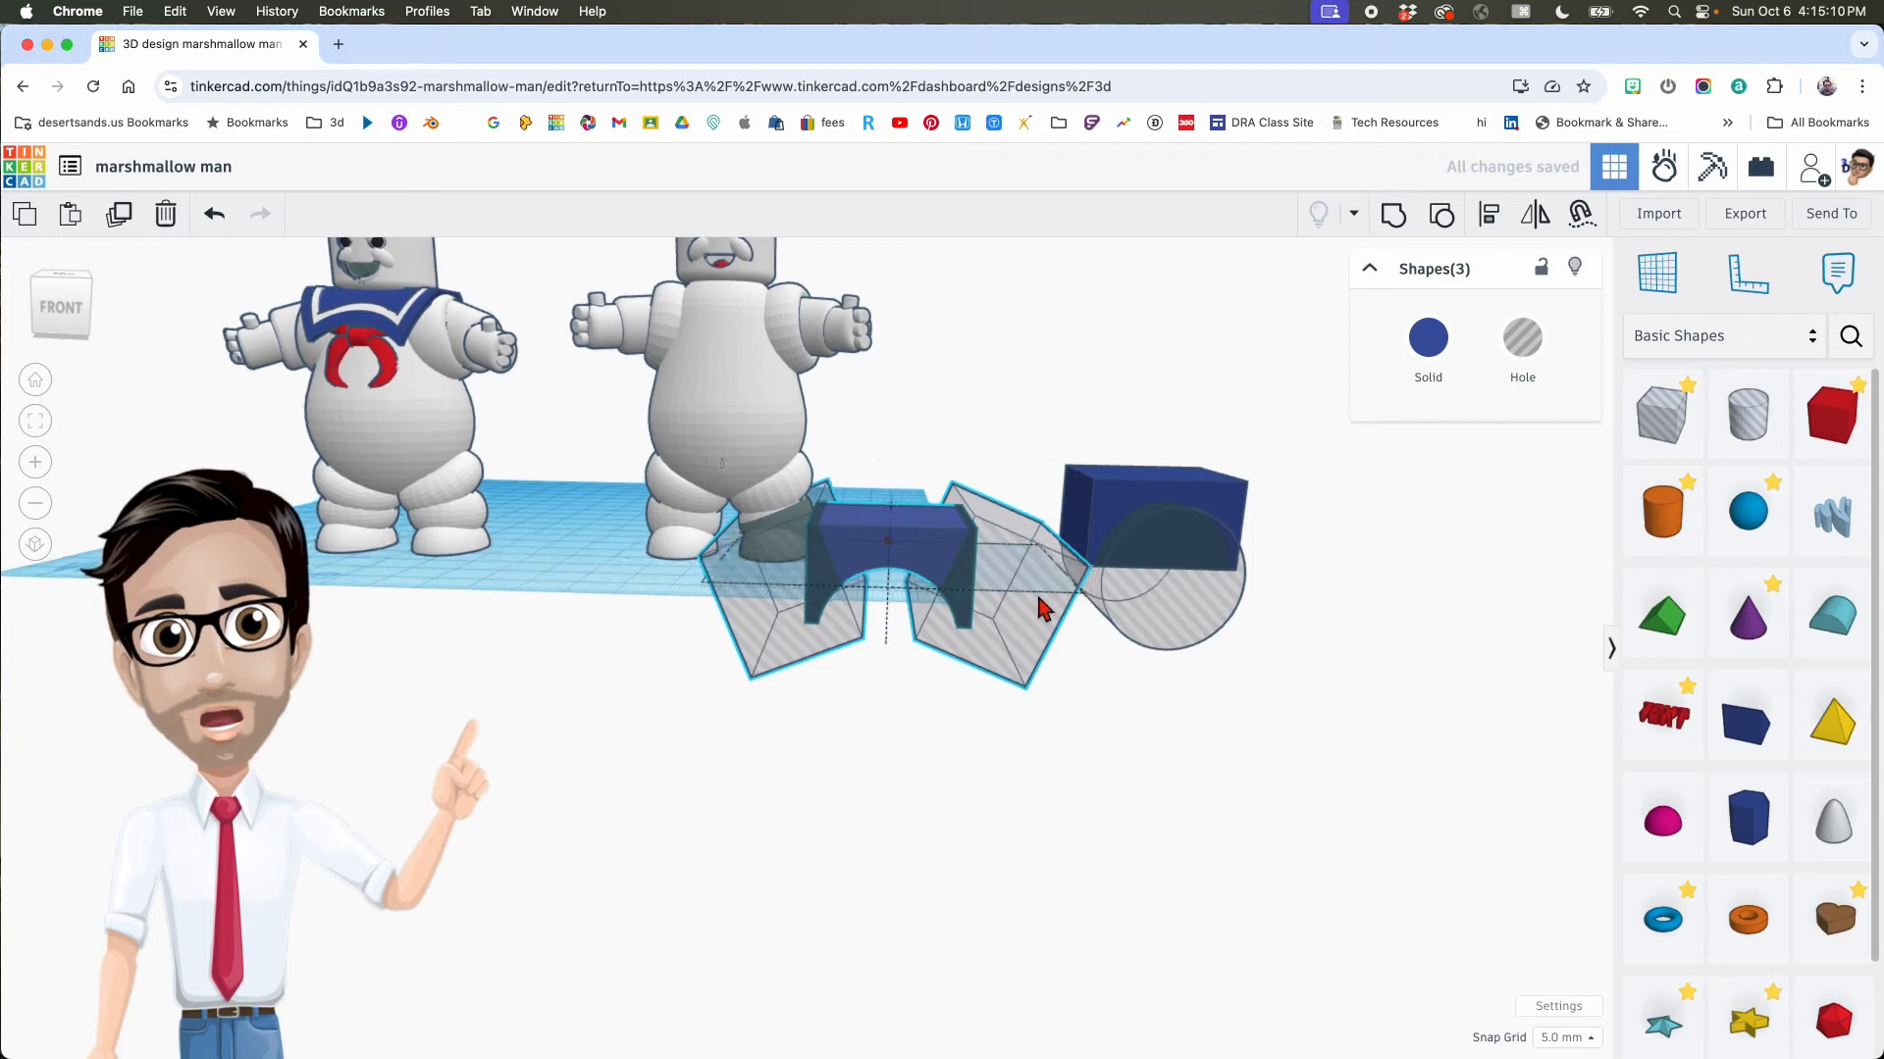
# Step: Delete both tilted box holes beside the arched blue block
pyautogui.click(1022, 696)
pyautogui.click(989, 662)
pyautogui.press('Delete')
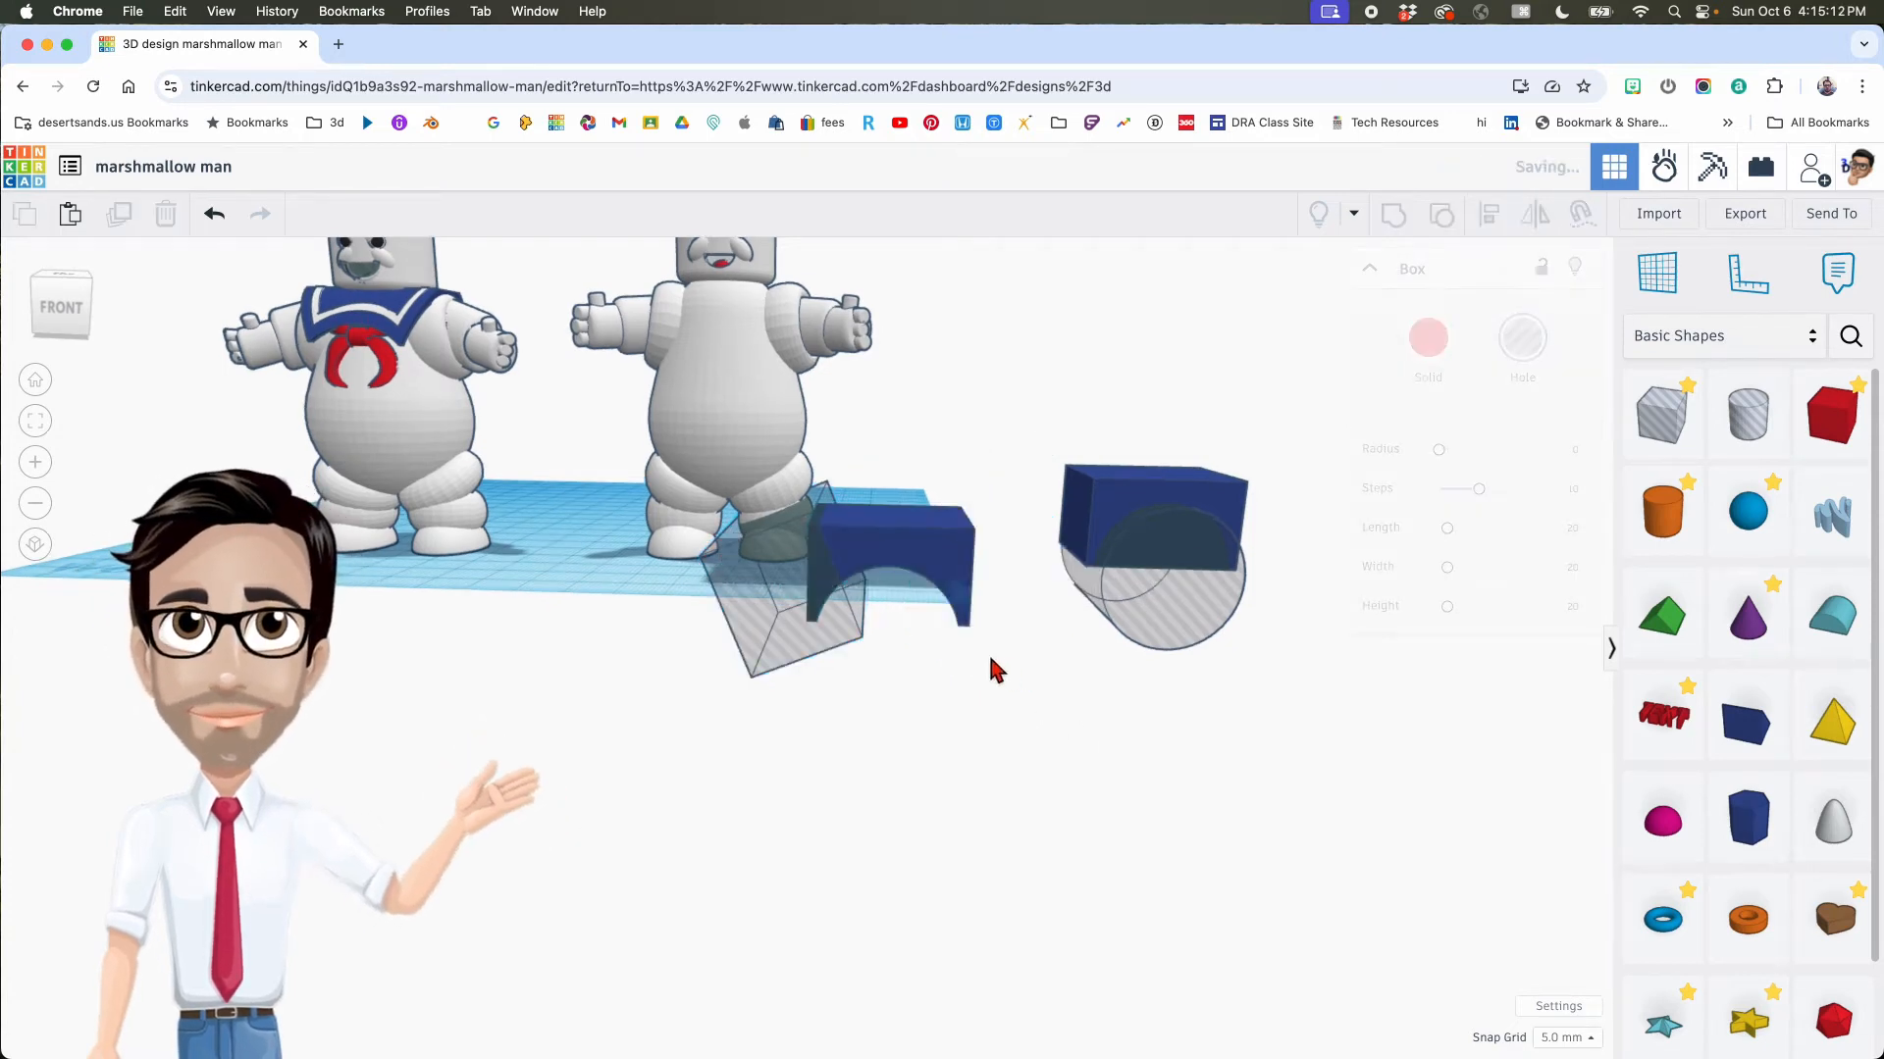
pyautogui.click(816, 642)
pyautogui.press('Delete')
# Step: Drop the arched block to the workplane and move it over the blue box with the cylinder hole to compare them
pyautogui.moveTo(911, 619); pyautogui.dragTo(998, 555, button='right')
pyautogui.click(912, 527)
pyautogui.press('d')
pyautogui.moveTo(920, 493); pyautogui.dragTo(1198, 505)
pyautogui.moveTo(1229, 503)
pyautogui.mouseDown(button='right')
pyautogui.moveTo(1144, 516)
pyautogui.moveTo(1193, 509)
pyautogui.mouseUp(button='right')
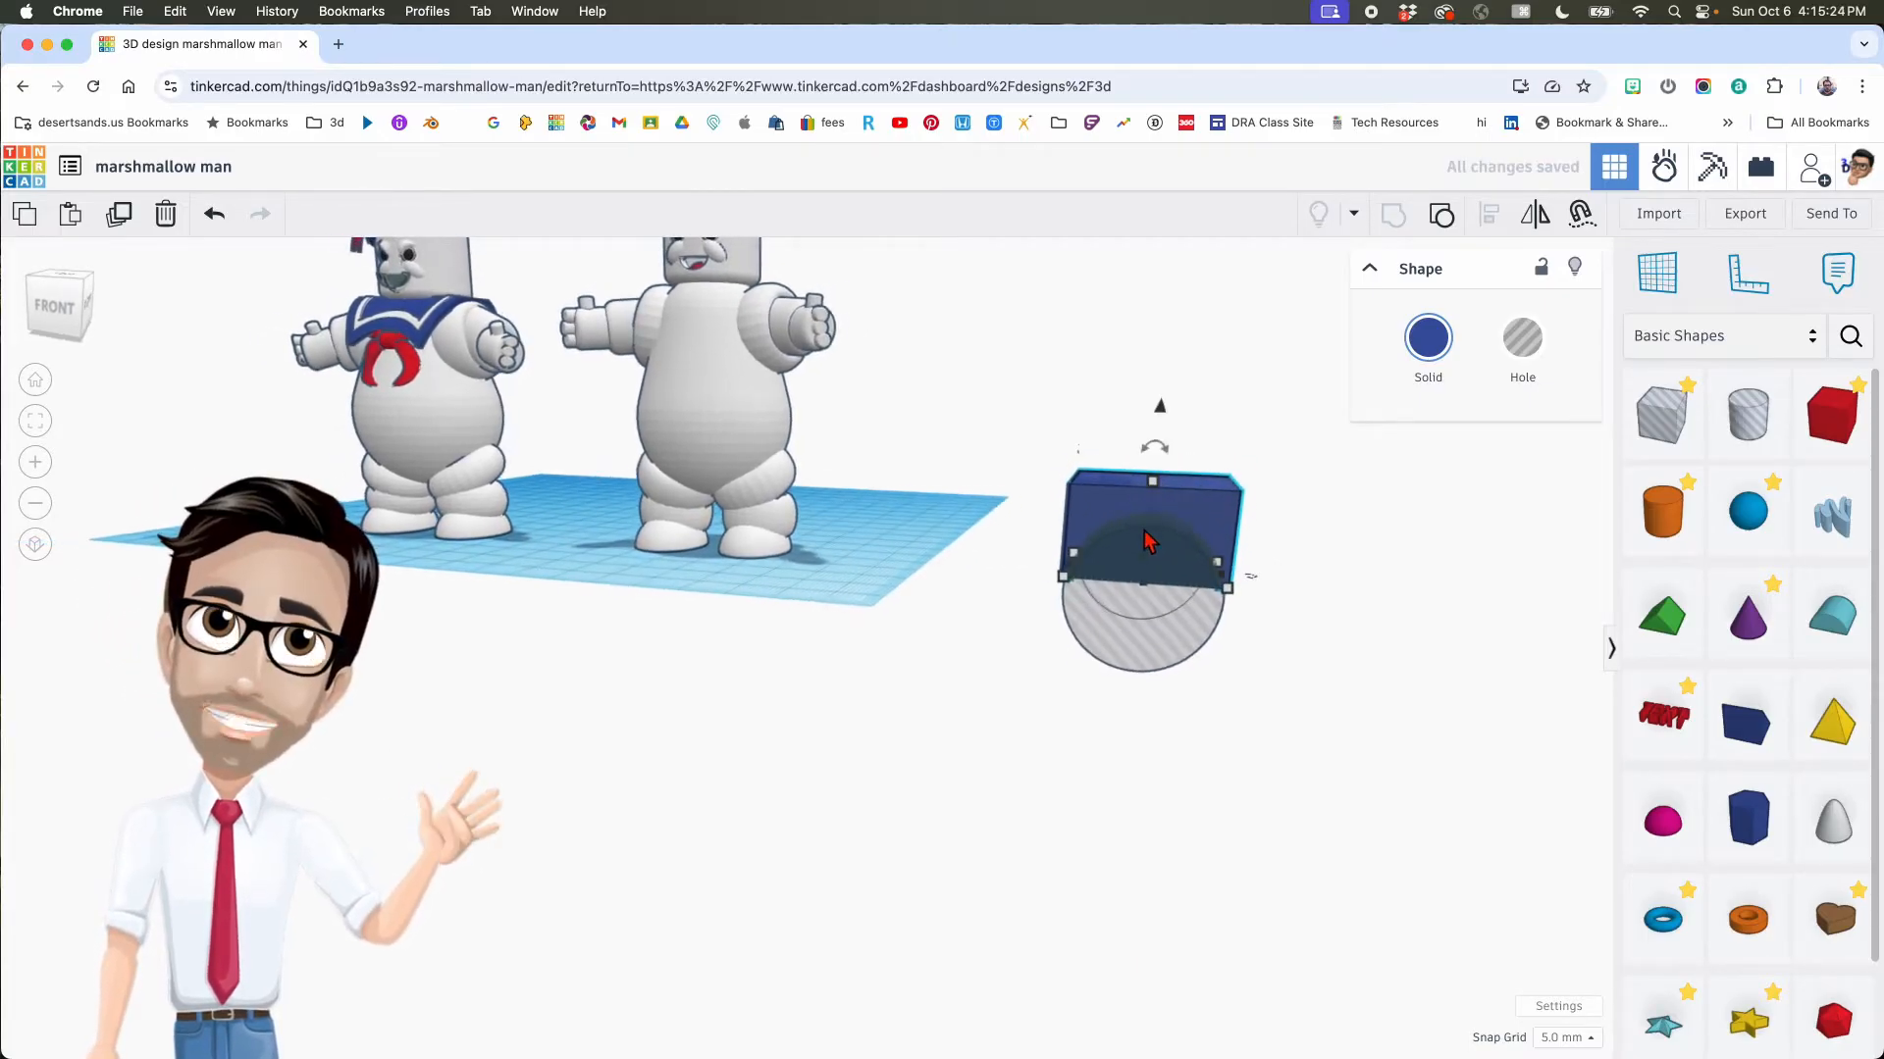
pyautogui.scroll(2, 1150, 541)
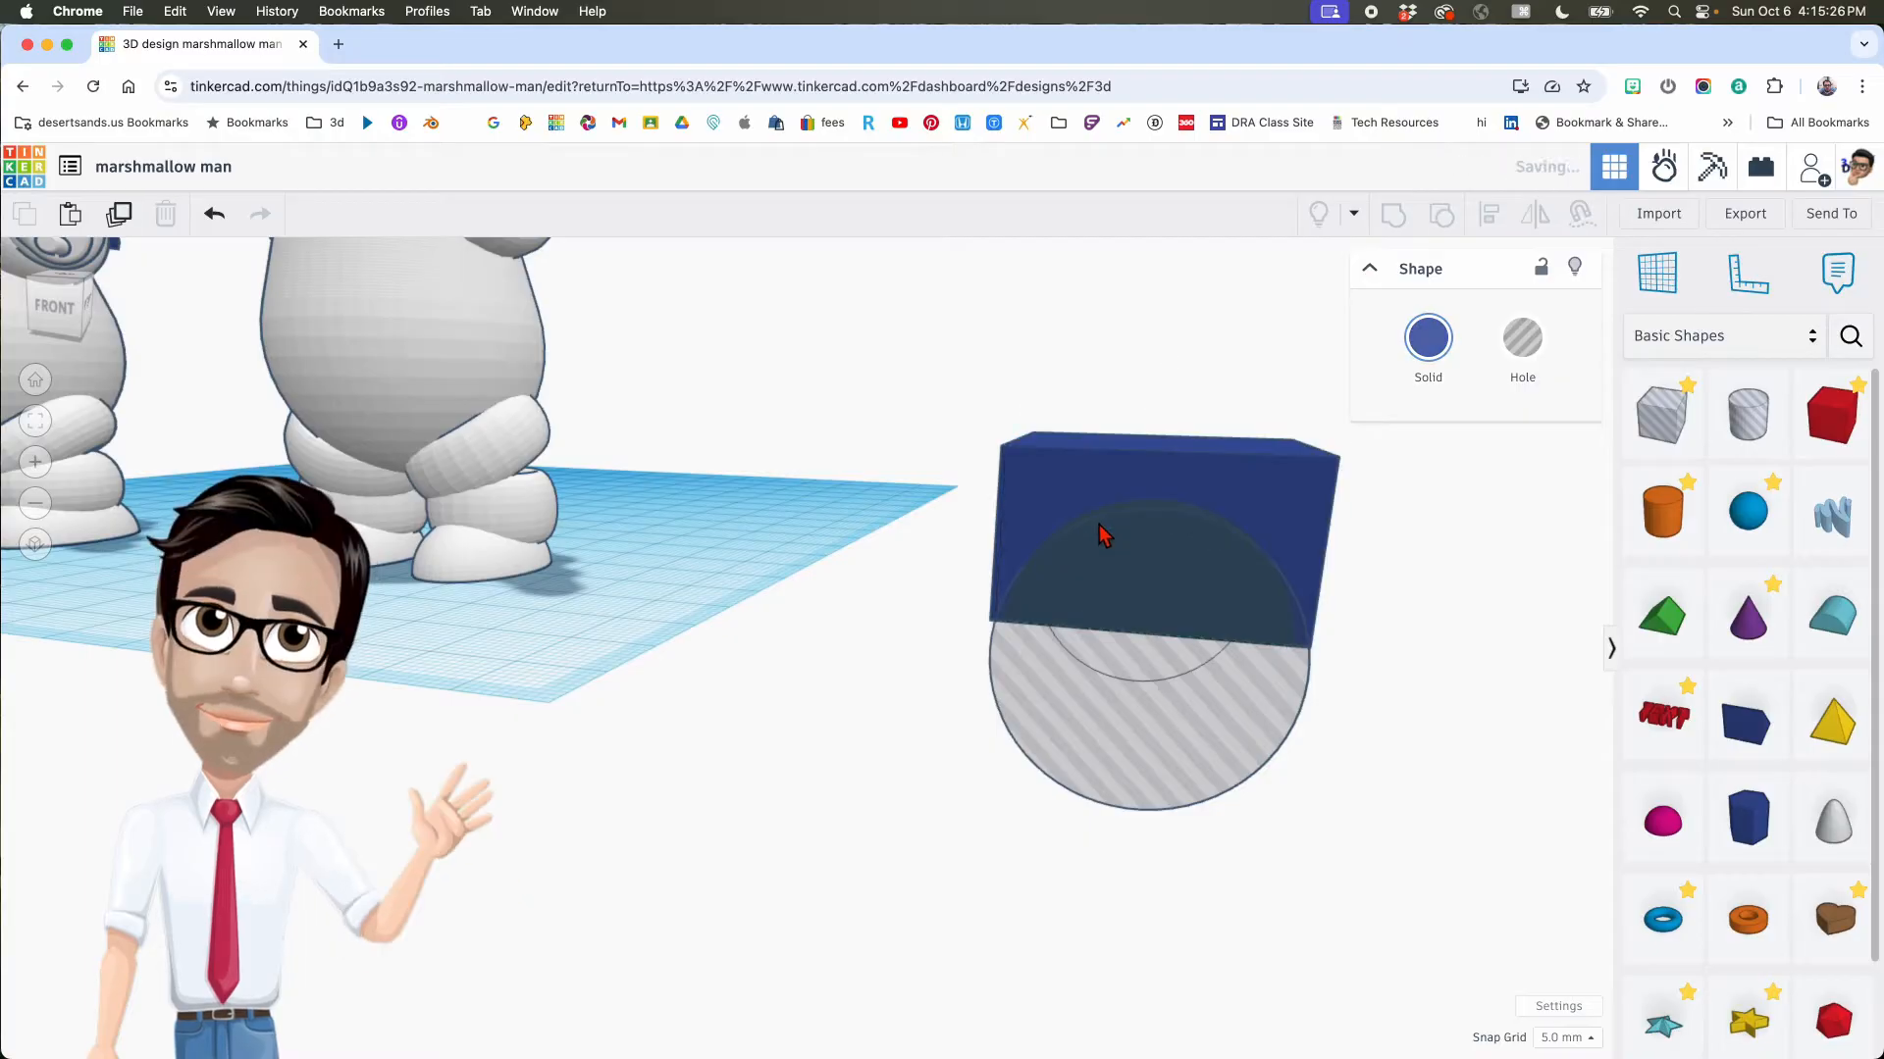
# Step: Try the cylinder hole 5 mm higher in the blue box, and lower it back by 5 mm
pyautogui.moveTo(1161, 547); pyautogui.dragTo(837, 510, button='right')
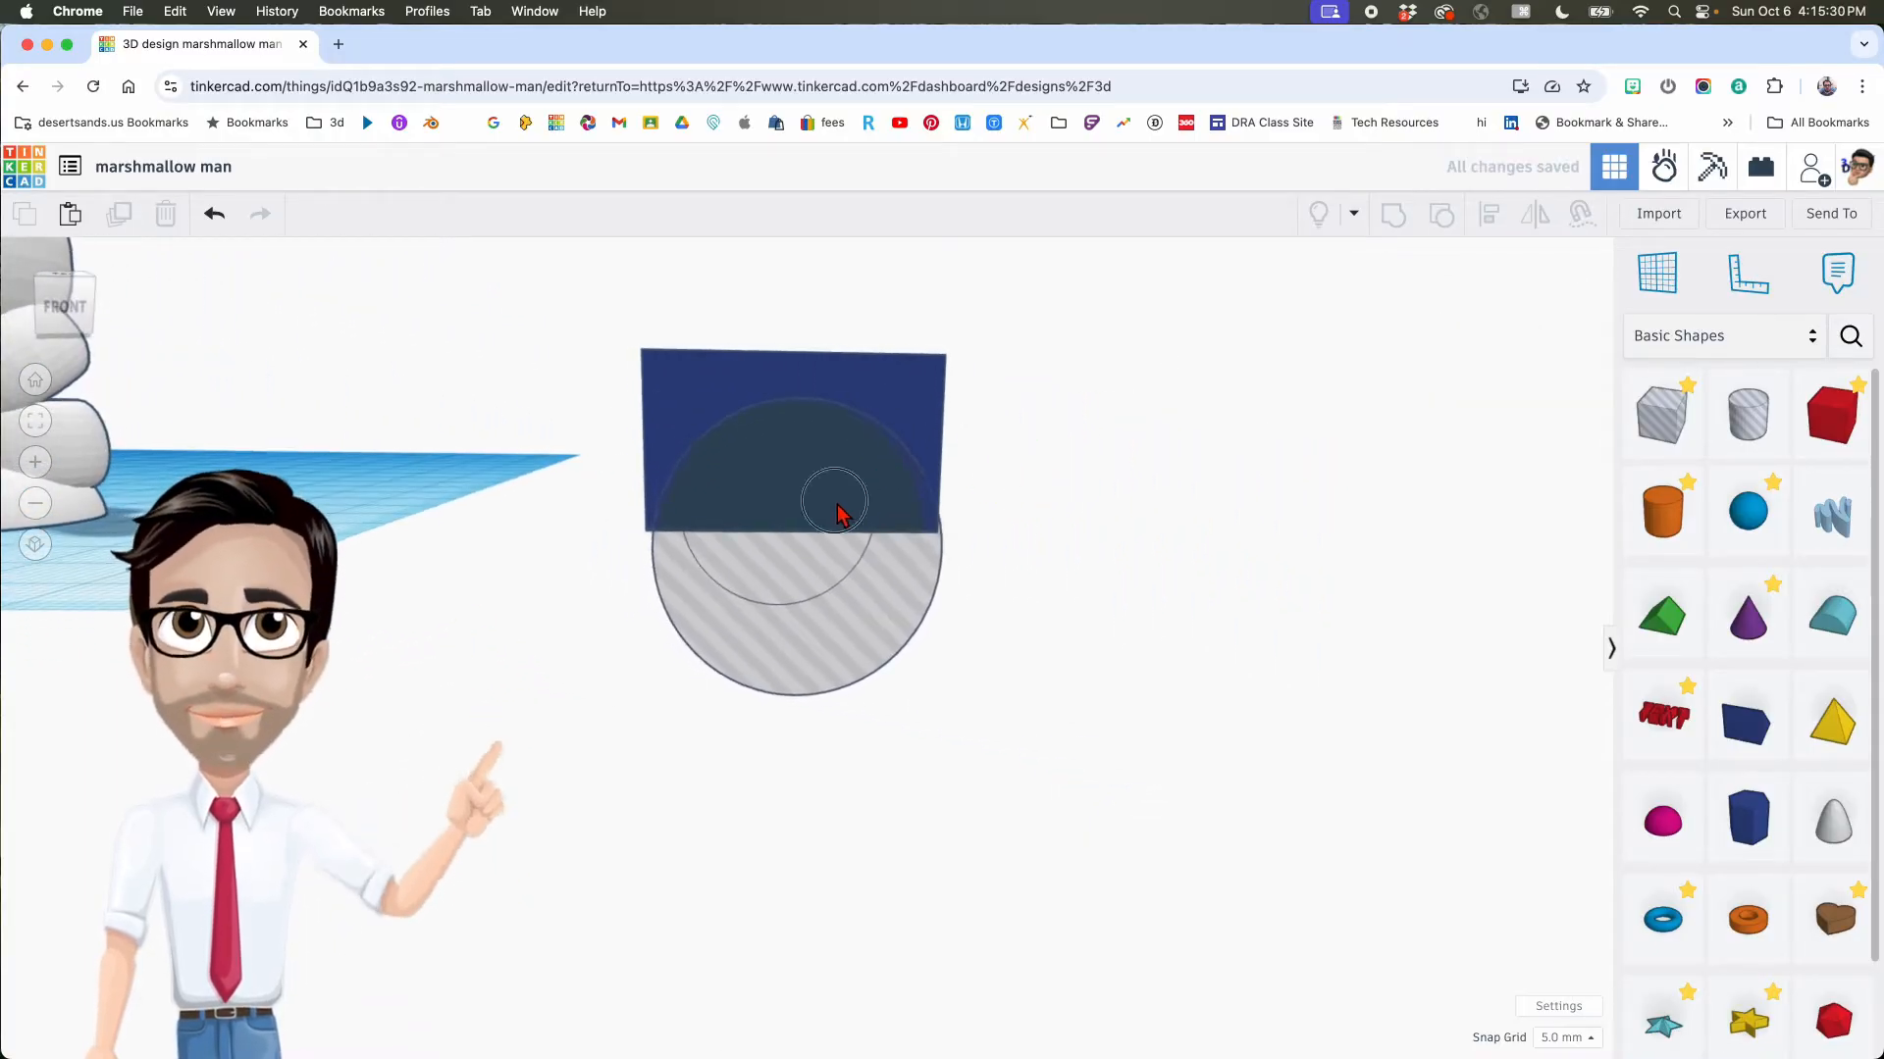
pyautogui.click(836, 510)
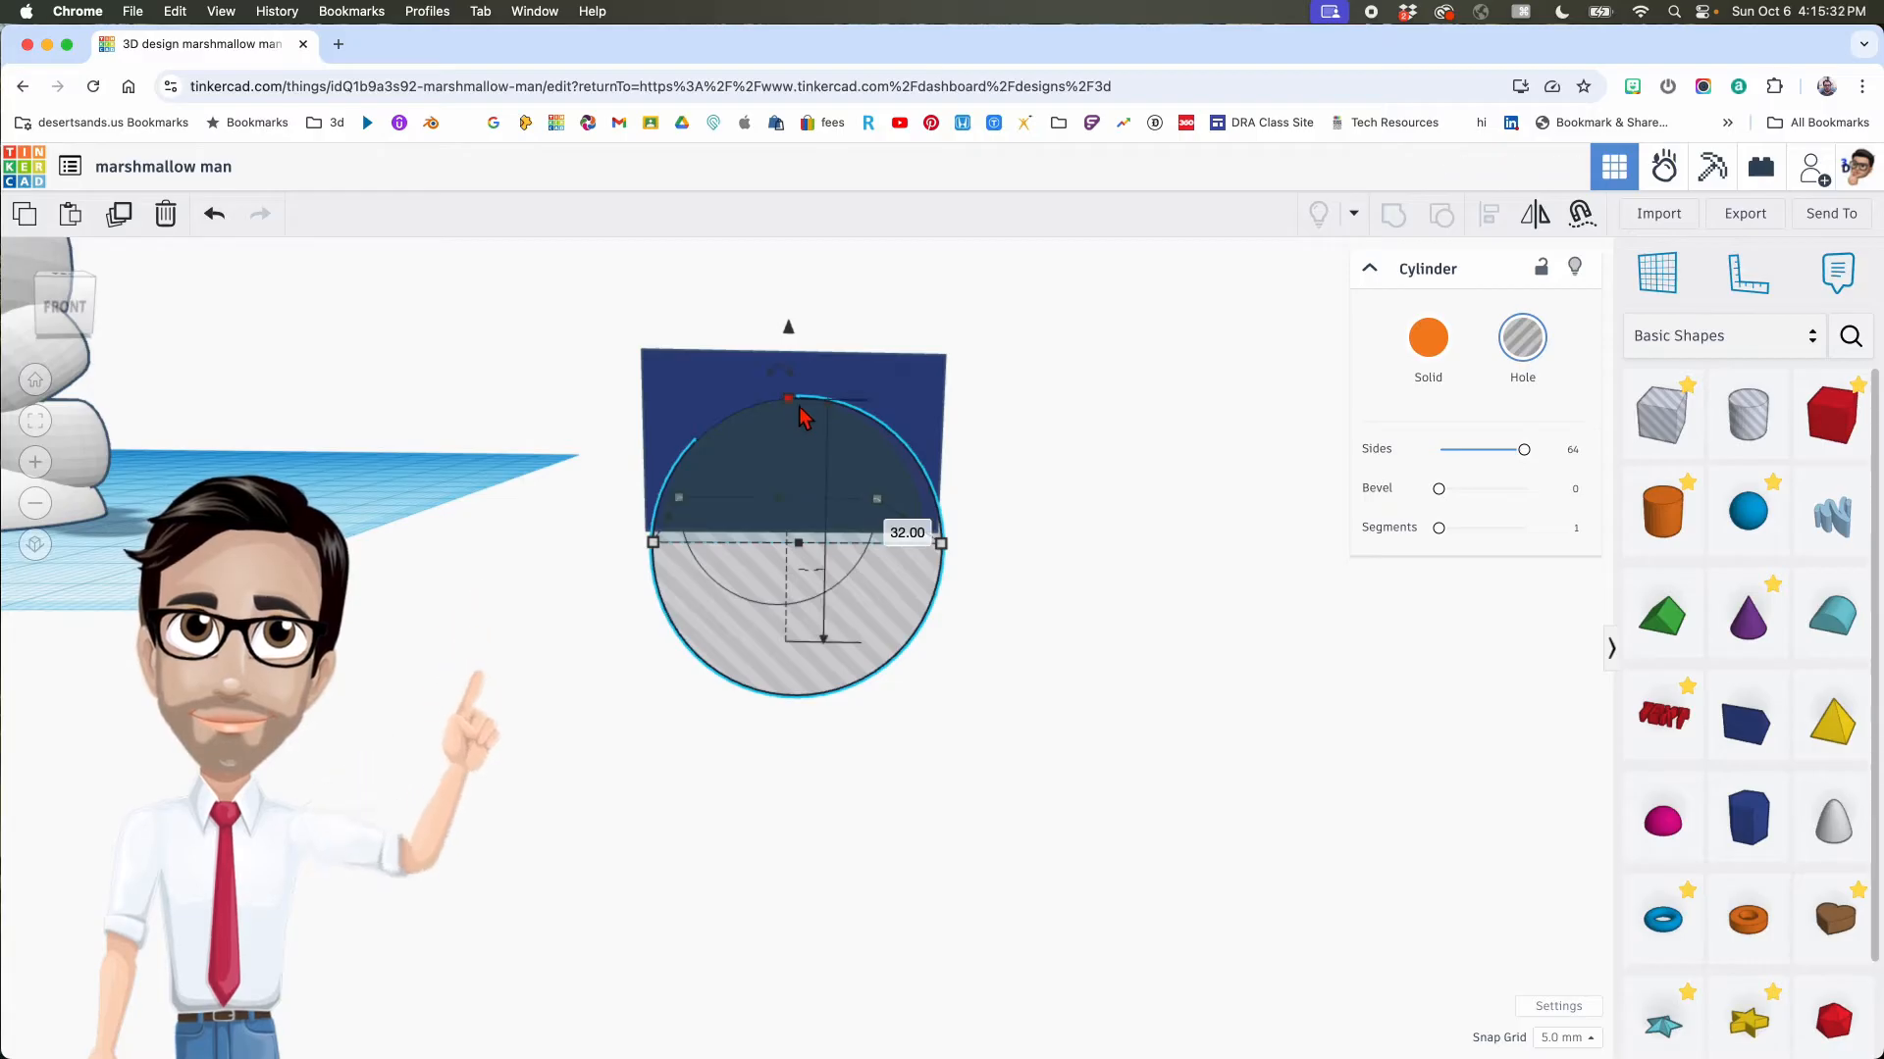
pyautogui.press('super+Up')
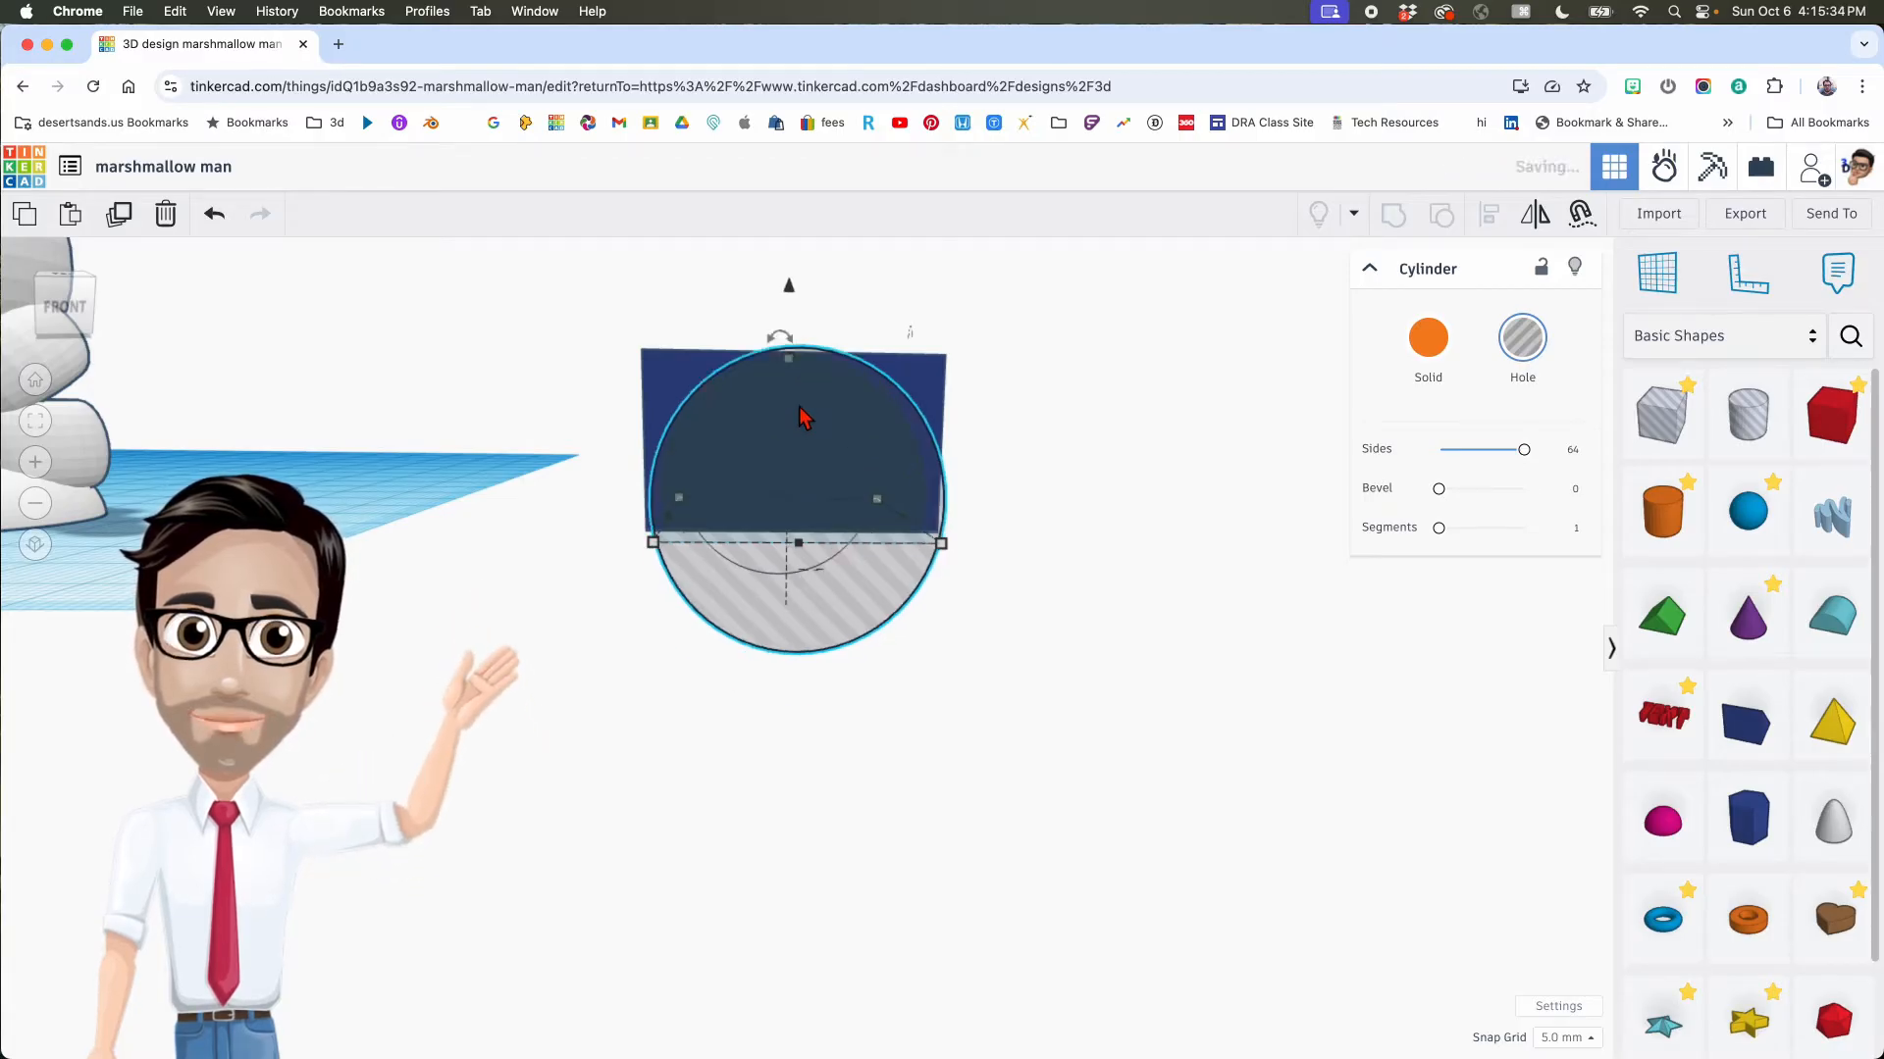
pyautogui.moveTo(799, 417); pyautogui.dragTo(785, 370, button='right')
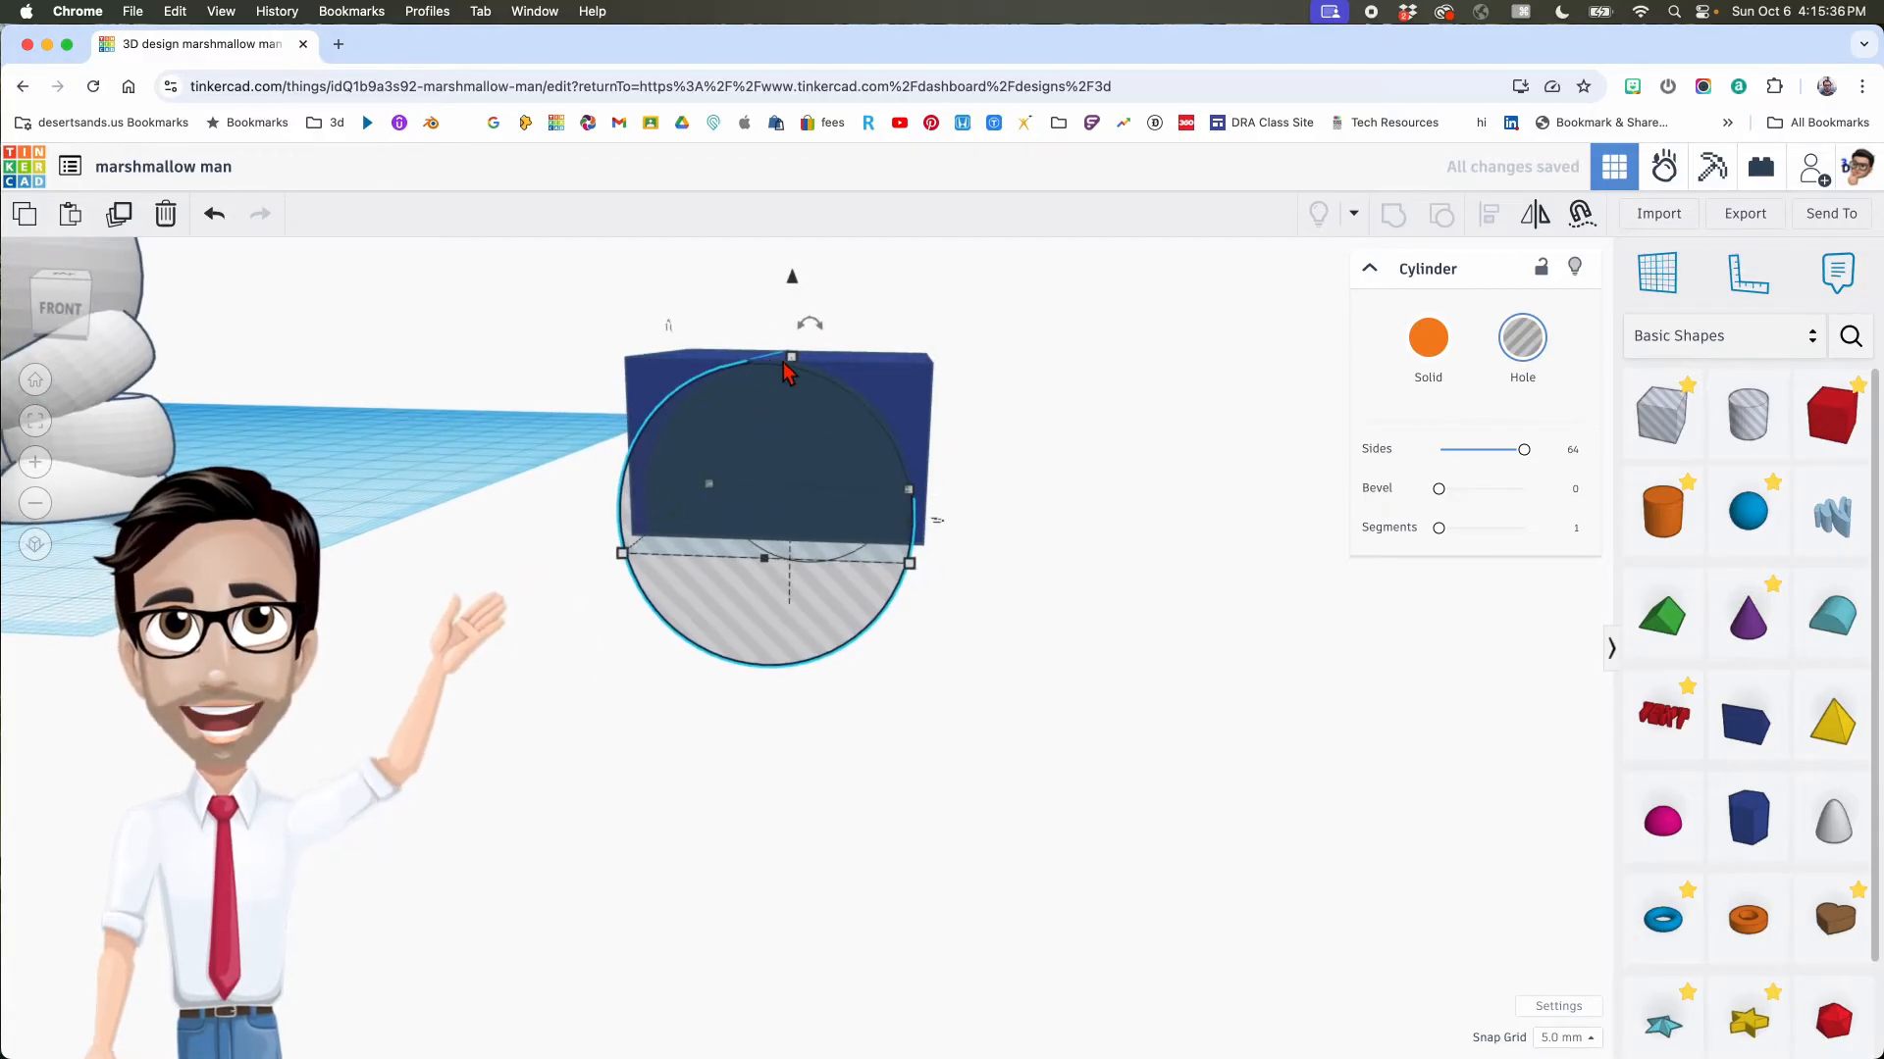
pyautogui.moveTo(1227, 834); pyautogui.dragTo(1236, 822, button='right')
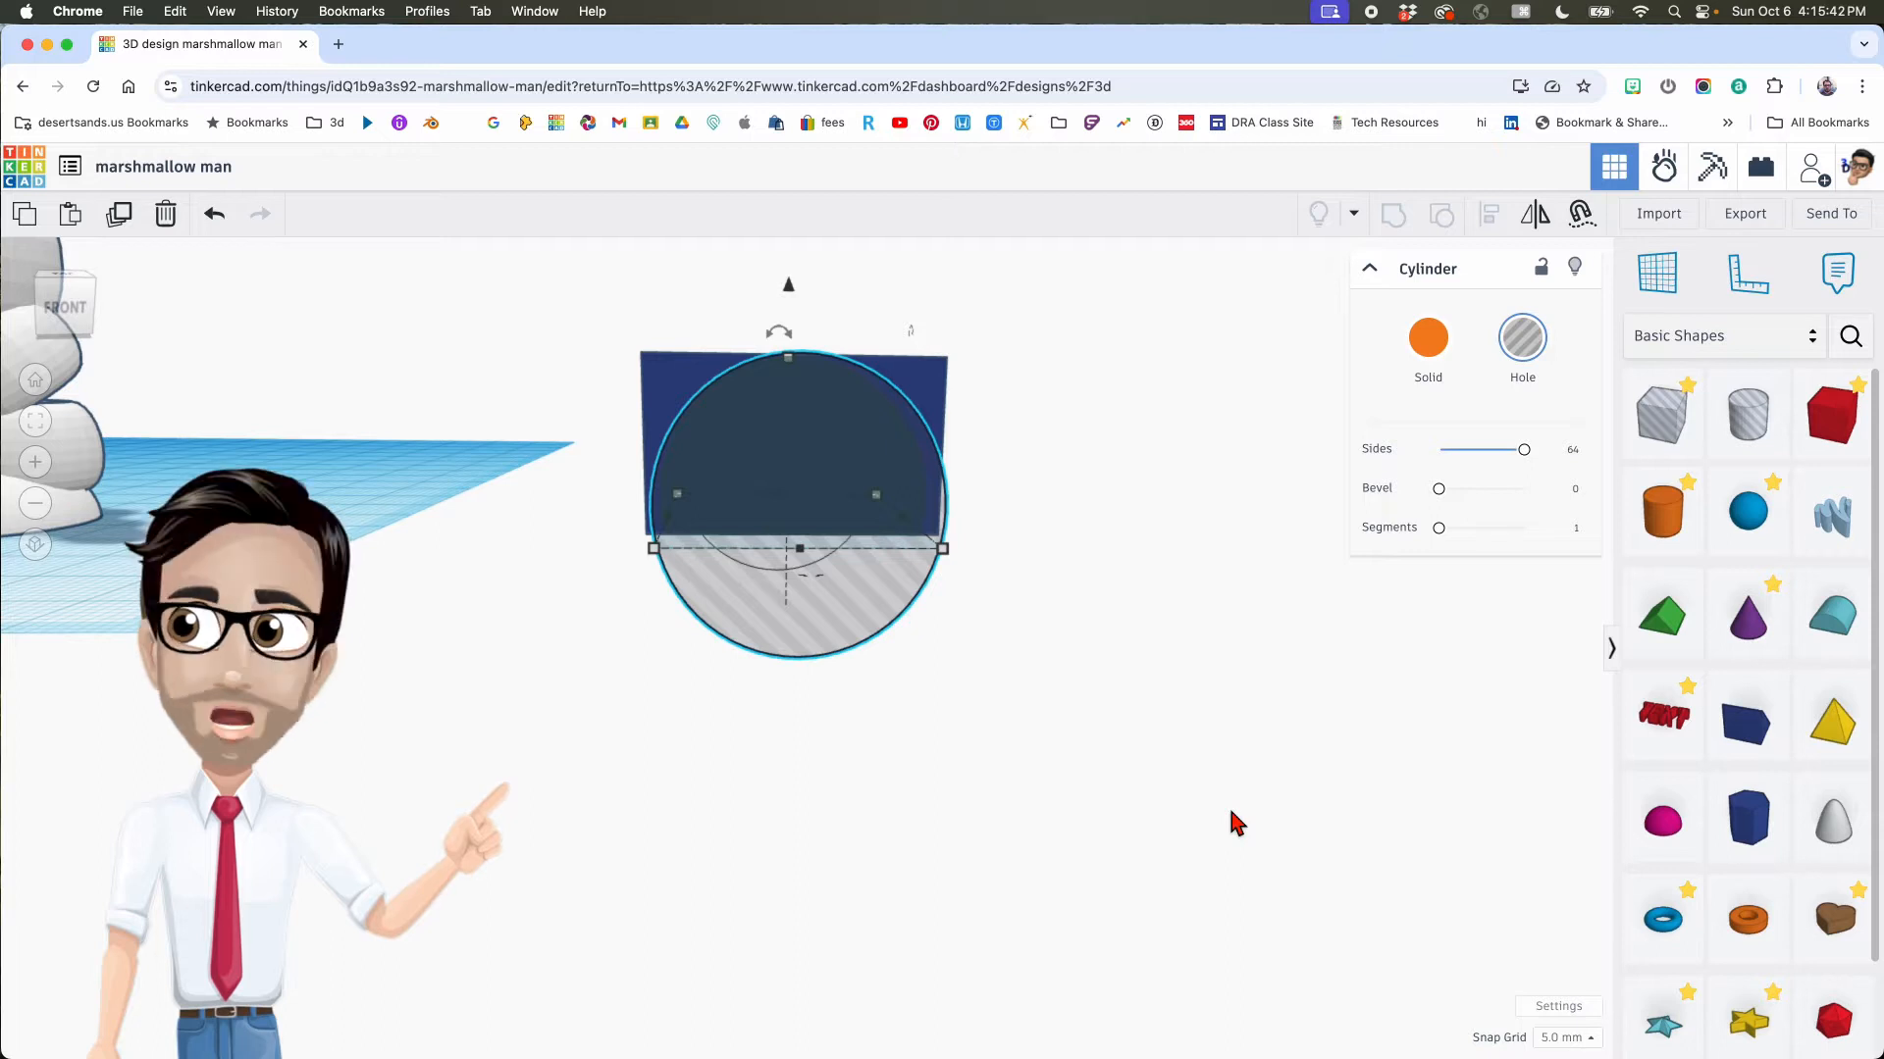
pyautogui.press('super+Down')
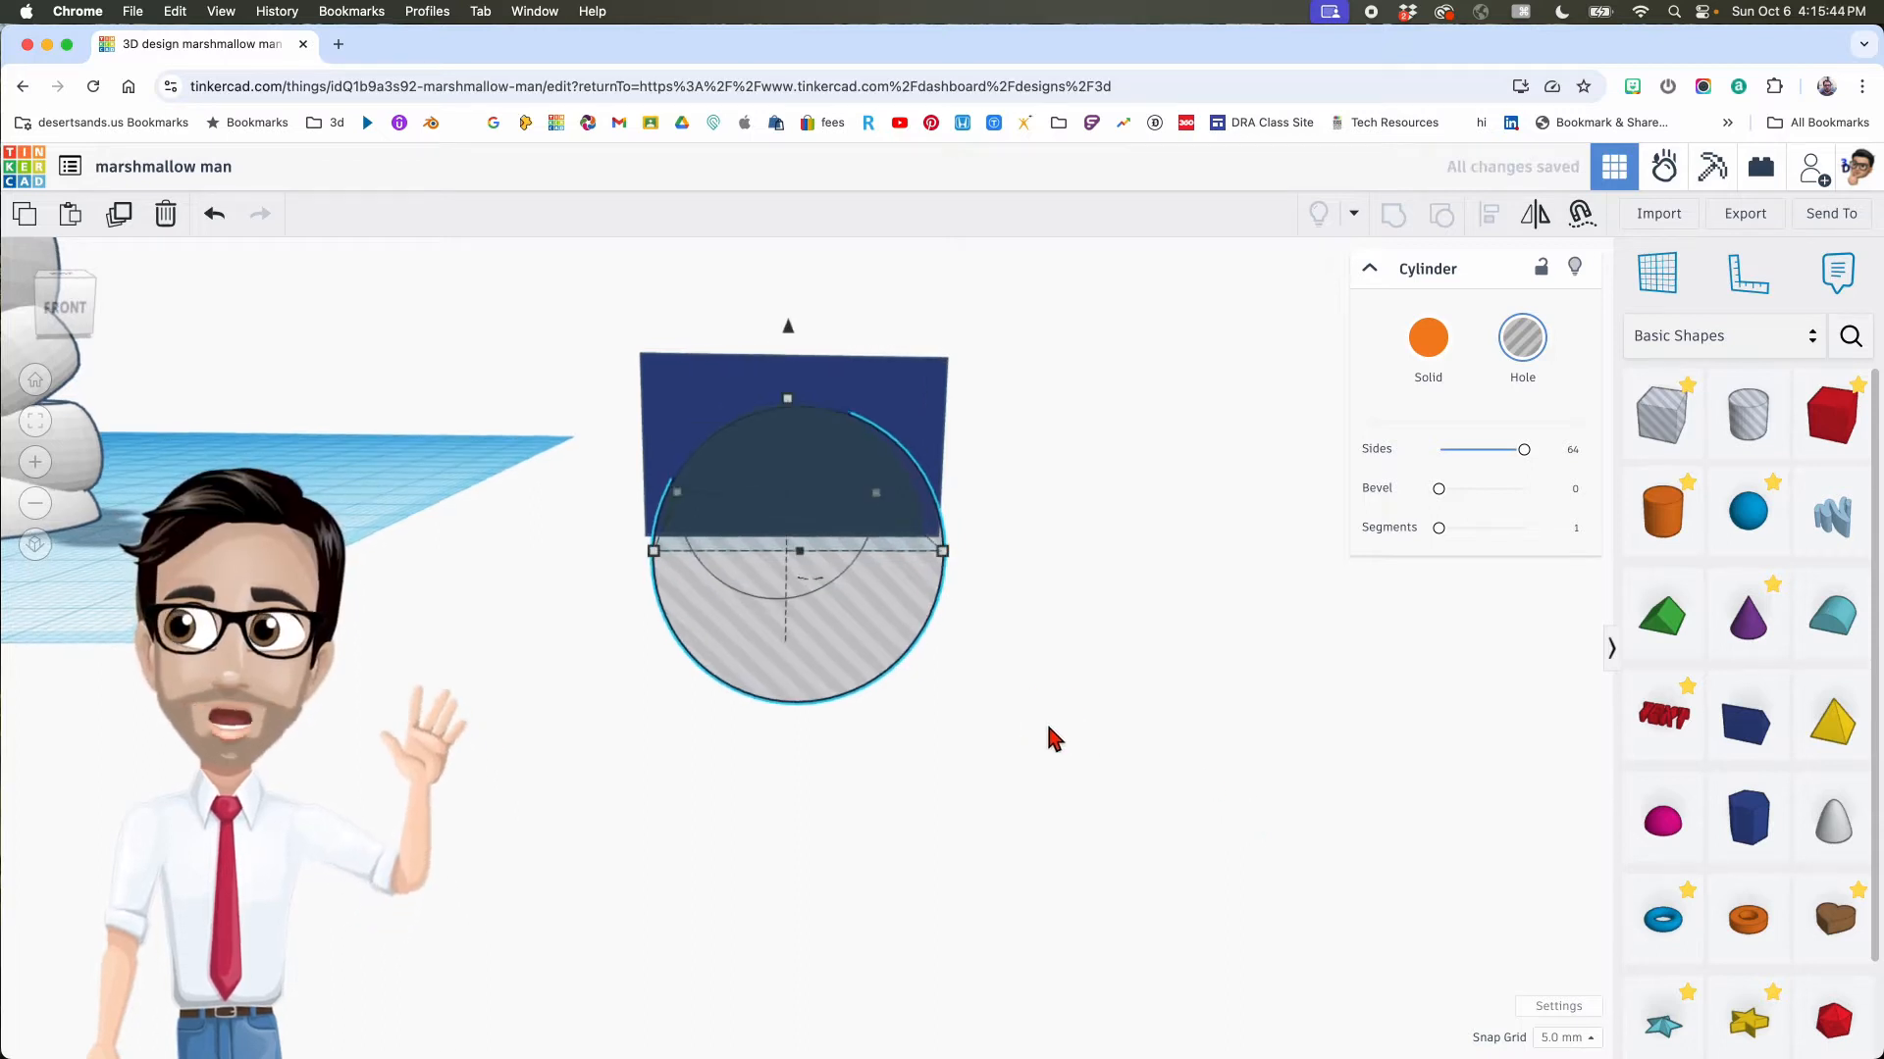
# Step: Duplicate the cylinder hole and rotate the copy 90 degrees so it crosses the first one through the blue box
pyautogui.moveTo(606, 532); pyautogui.dragTo(839, 618)
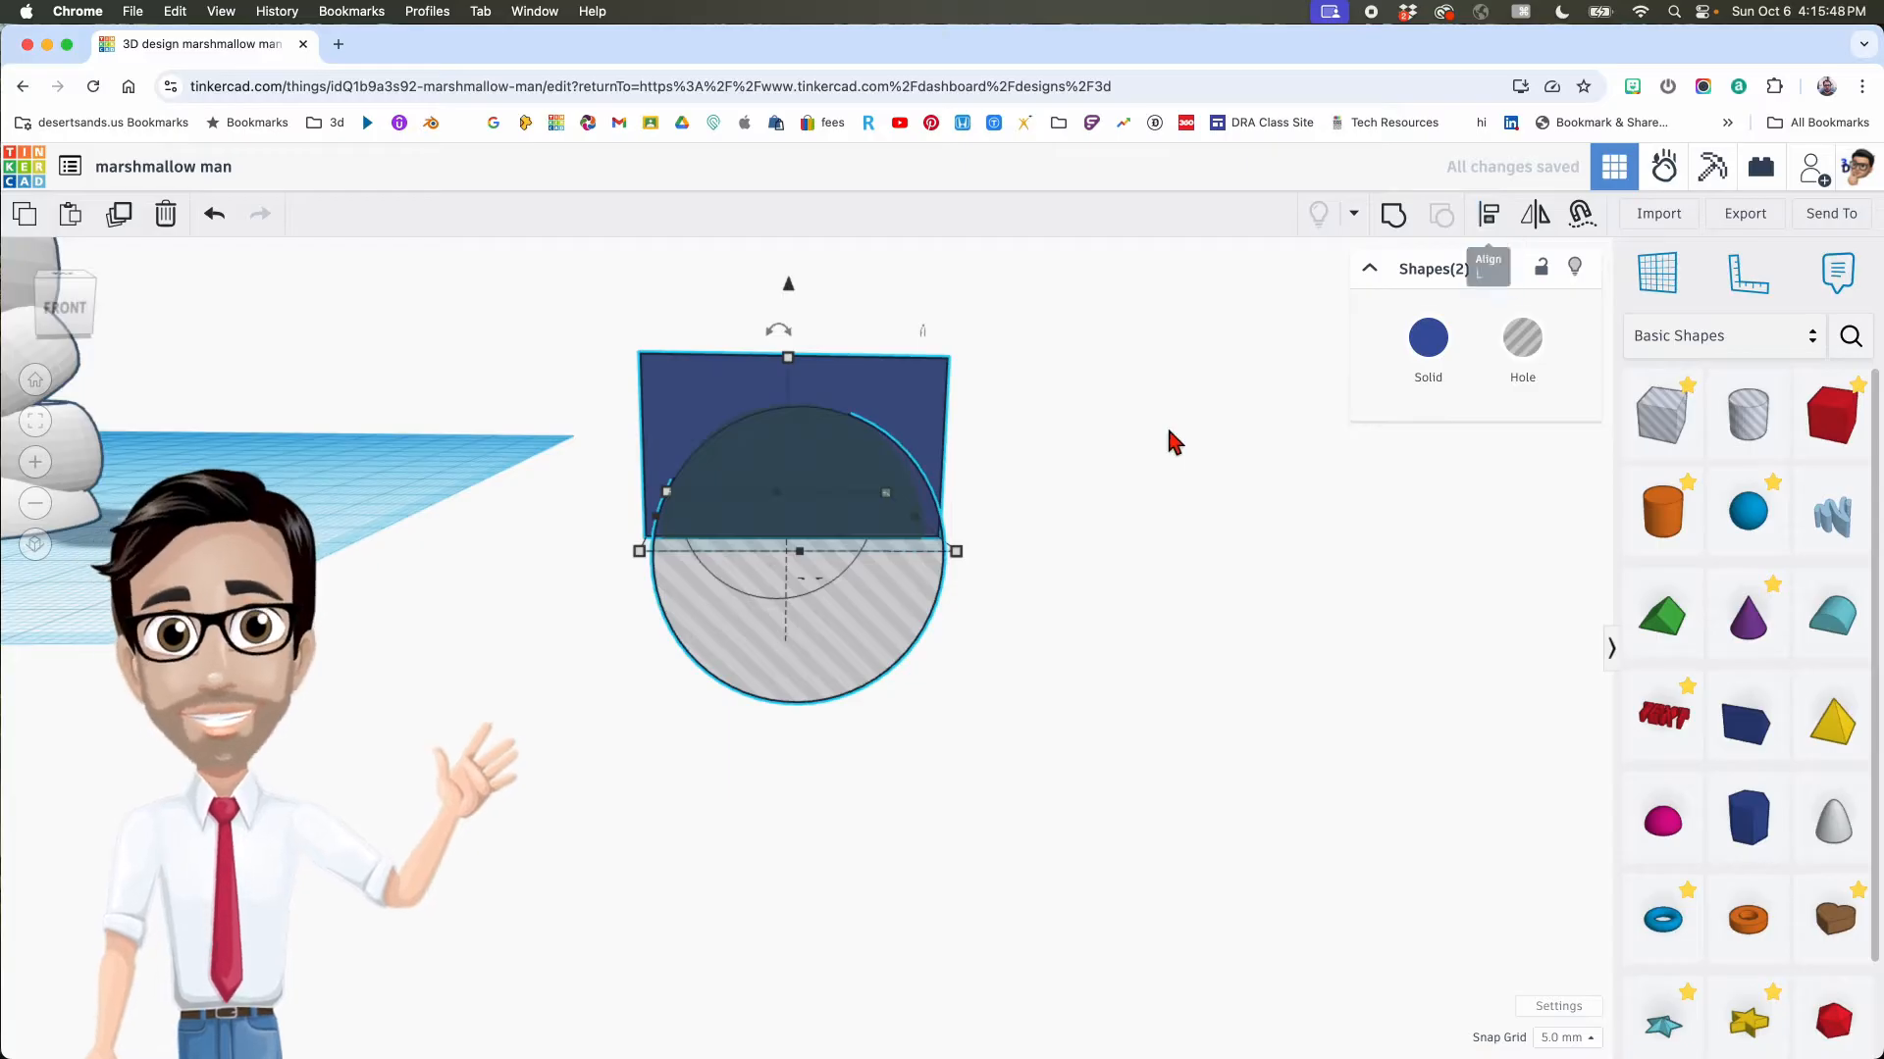
pyautogui.moveTo(896, 491); pyautogui.dragTo(811, 518, button='right')
pyautogui.click(1308, 559)
pyautogui.click(833, 585)
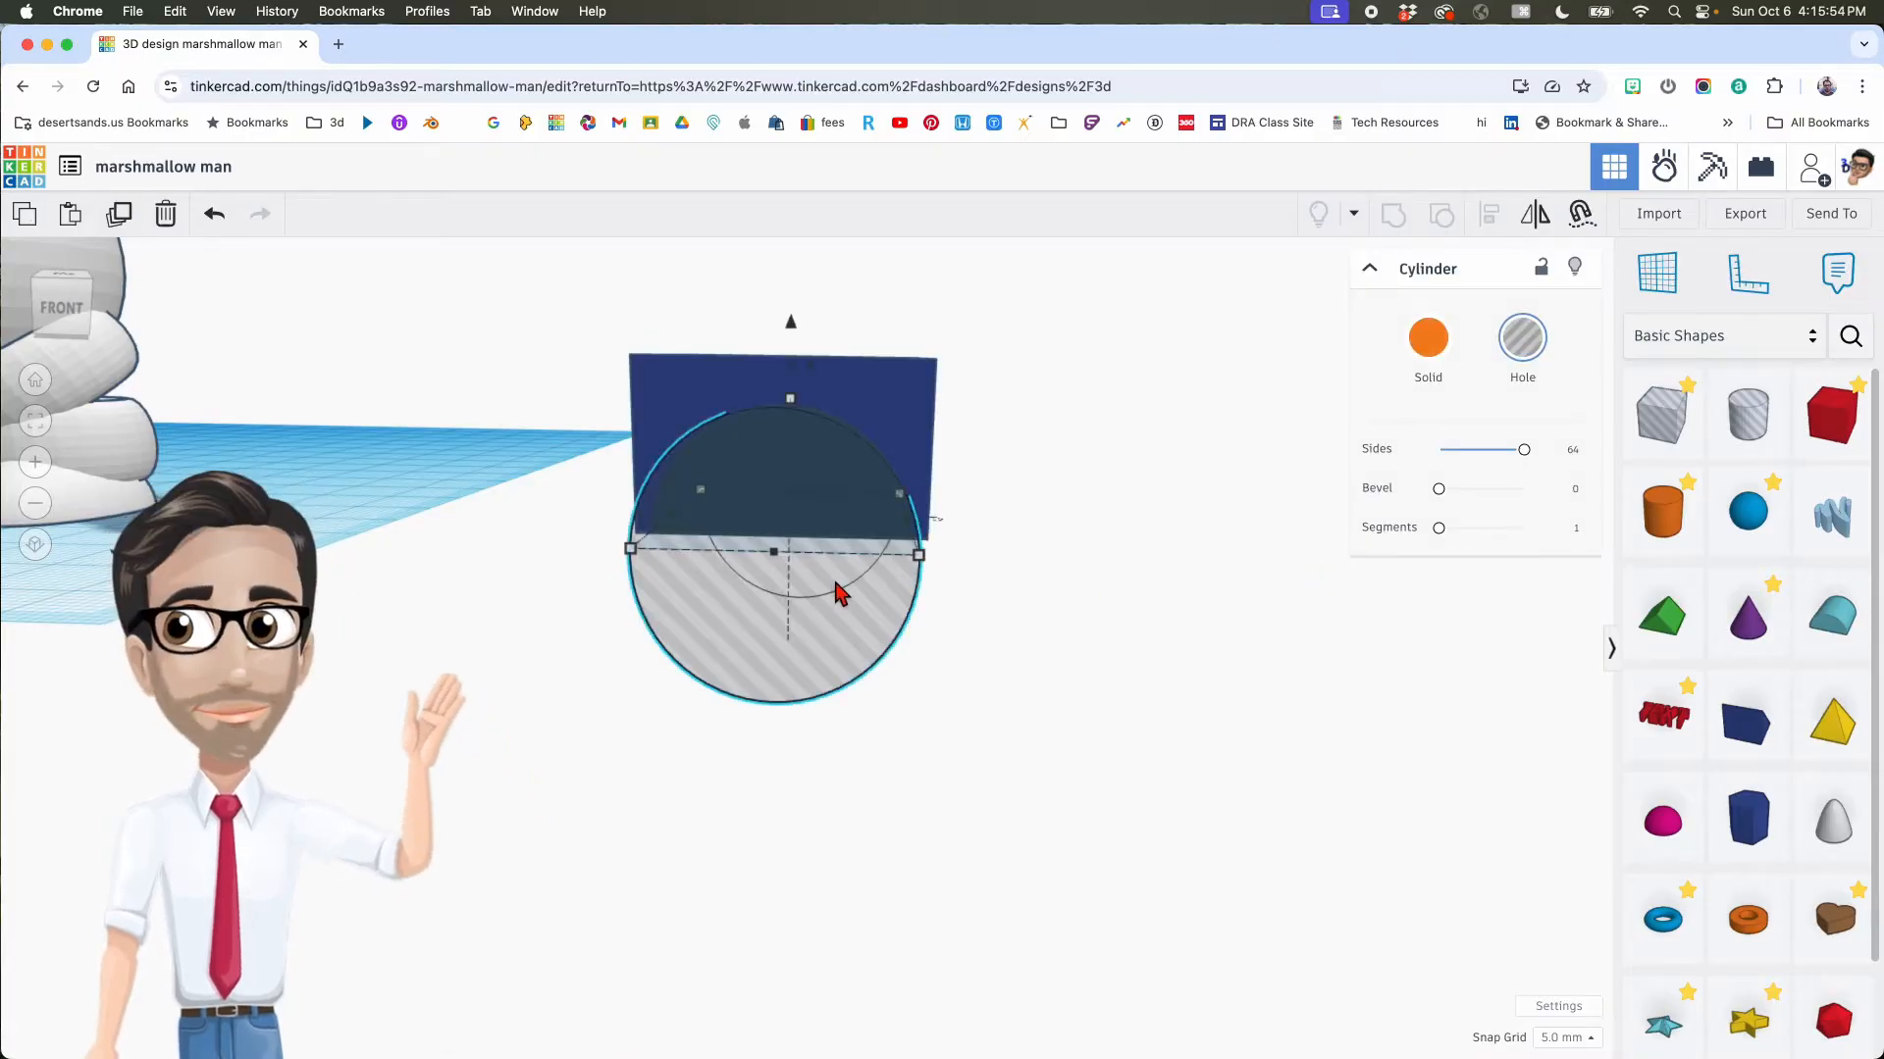
pyautogui.moveTo(933, 639); pyautogui.dragTo(966, 582, button='right')
pyautogui.moveTo(945, 542); pyautogui.dragTo(797, 591)
pyautogui.moveTo(797, 592); pyautogui.dragTo(862, 530, button='right')
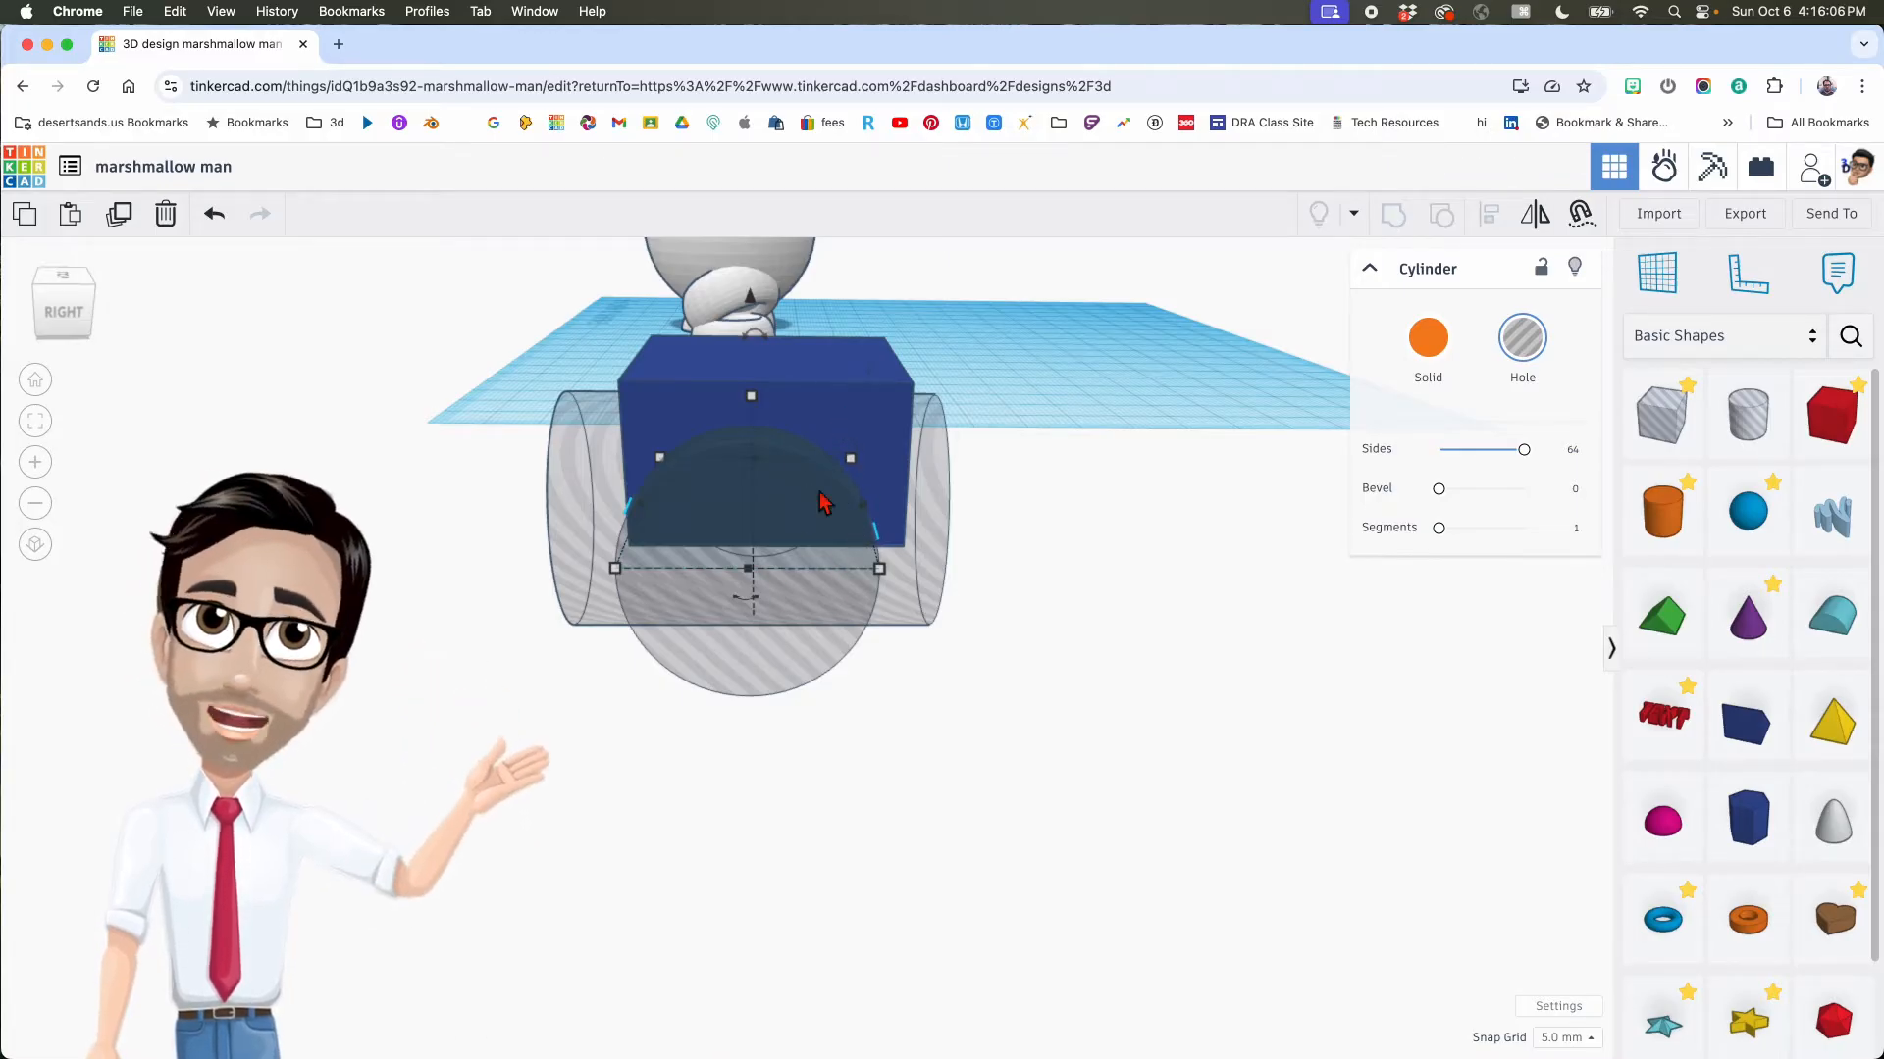
# Step: Align the rotated cylinder hole to the centre of the blue box
pyautogui.keyDown('shift'); pyautogui.click(848, 389); pyautogui.keyUp('shift')
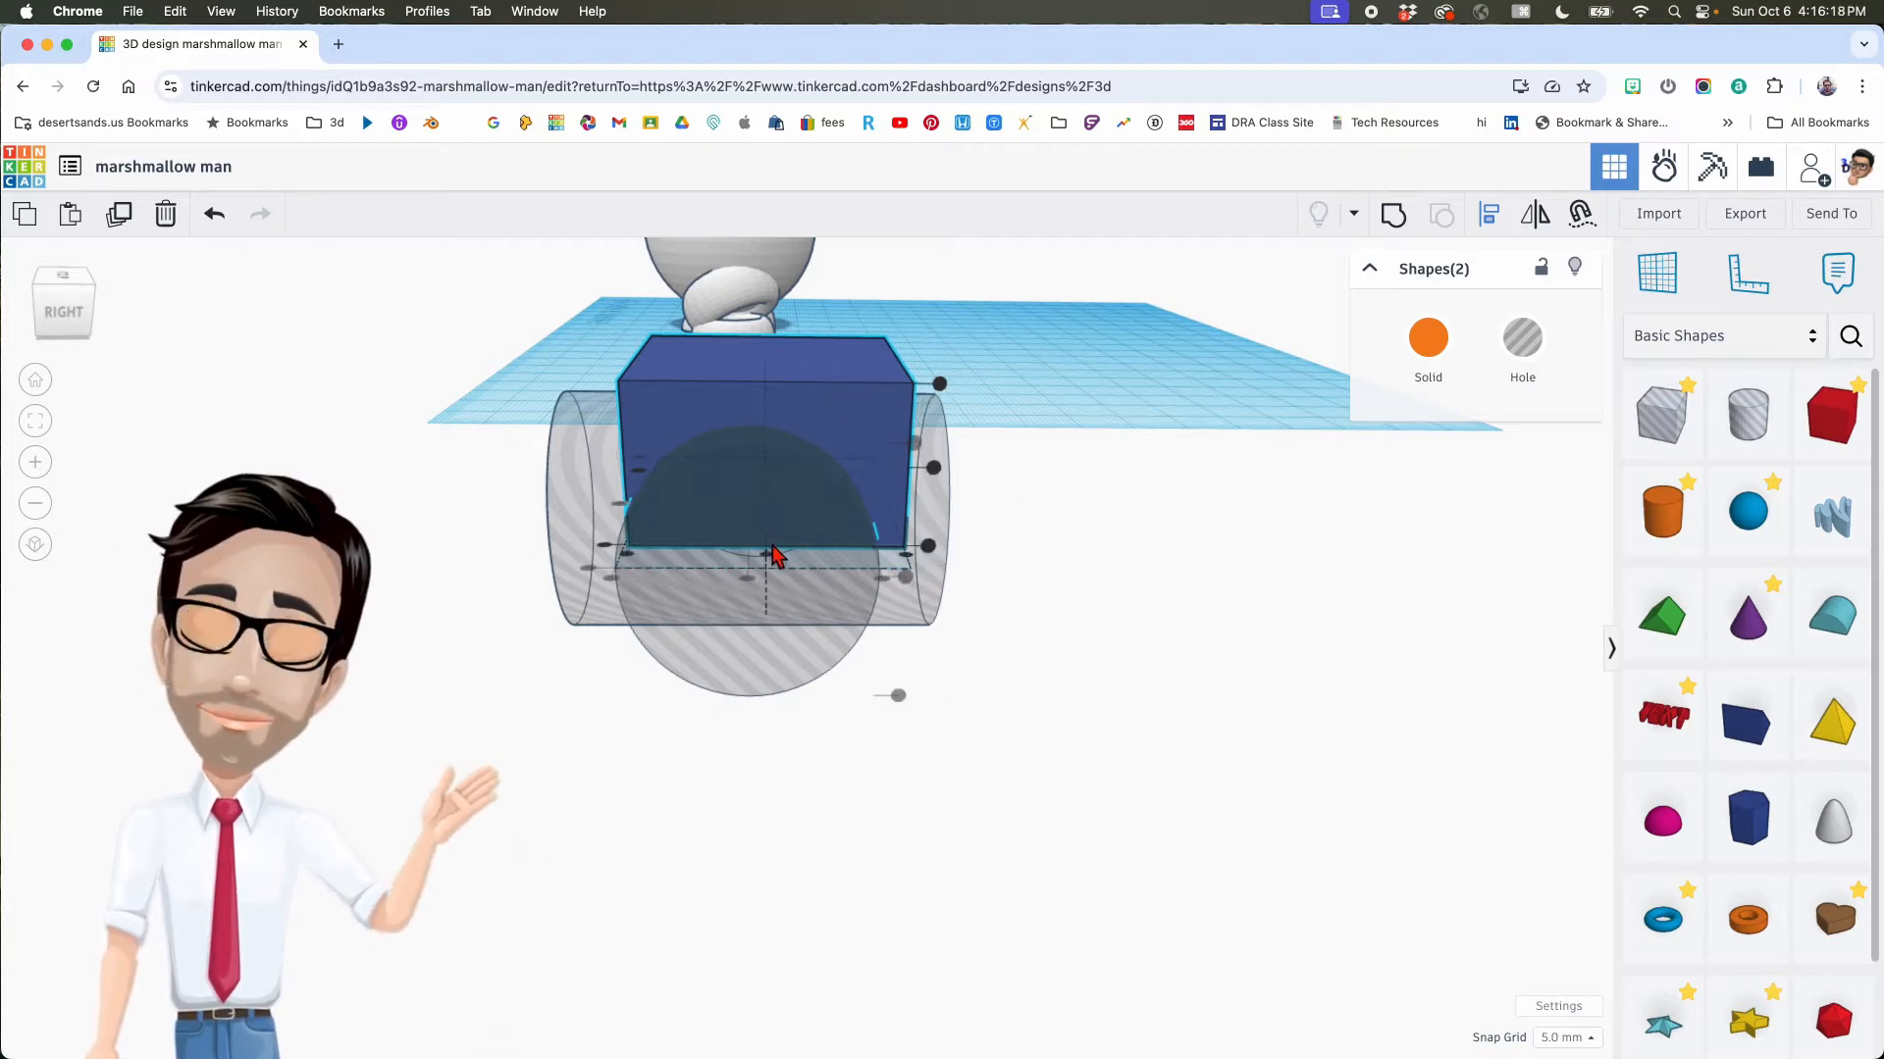
pyautogui.moveTo(770, 567); pyautogui.dragTo(775, 567)
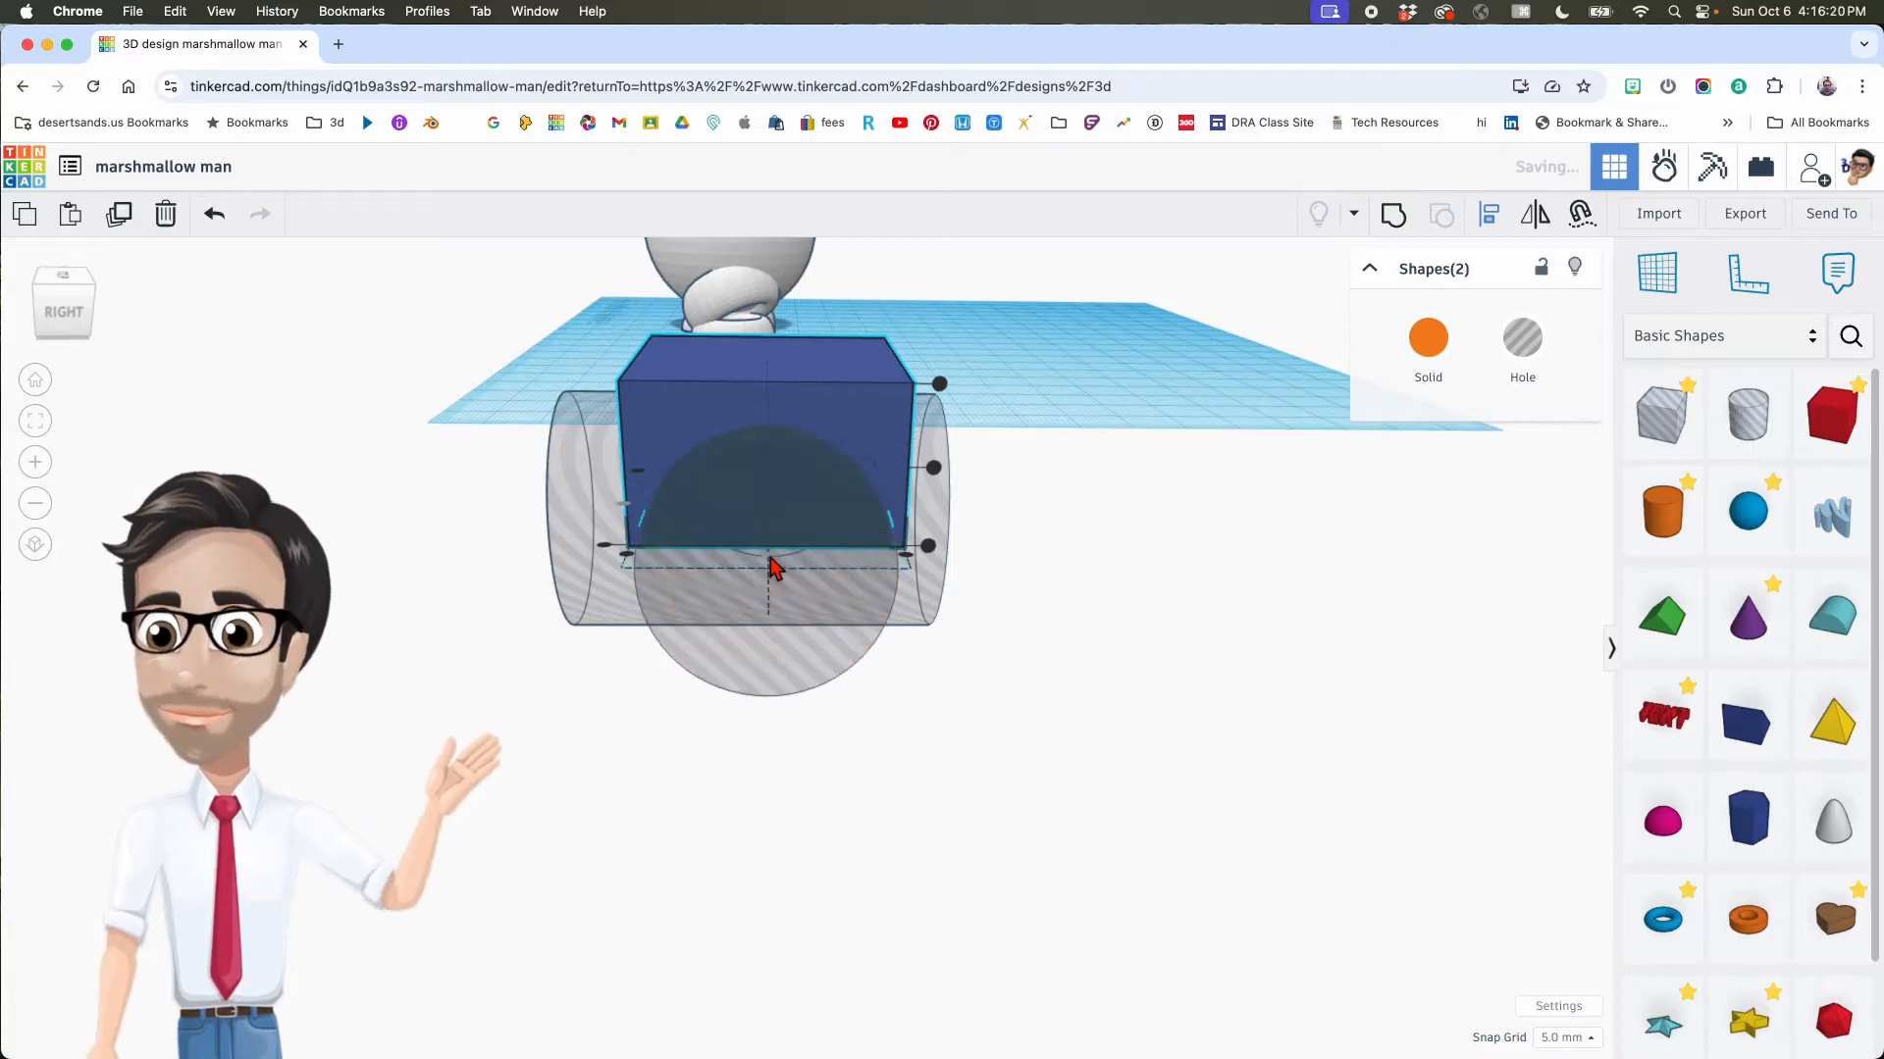
pyautogui.click(1128, 546)
# Step: Set the snap grid to 1.0 mm and raise the rotated cylinder hole about 4 mm to just below the box's top
pyautogui.click(761, 652)
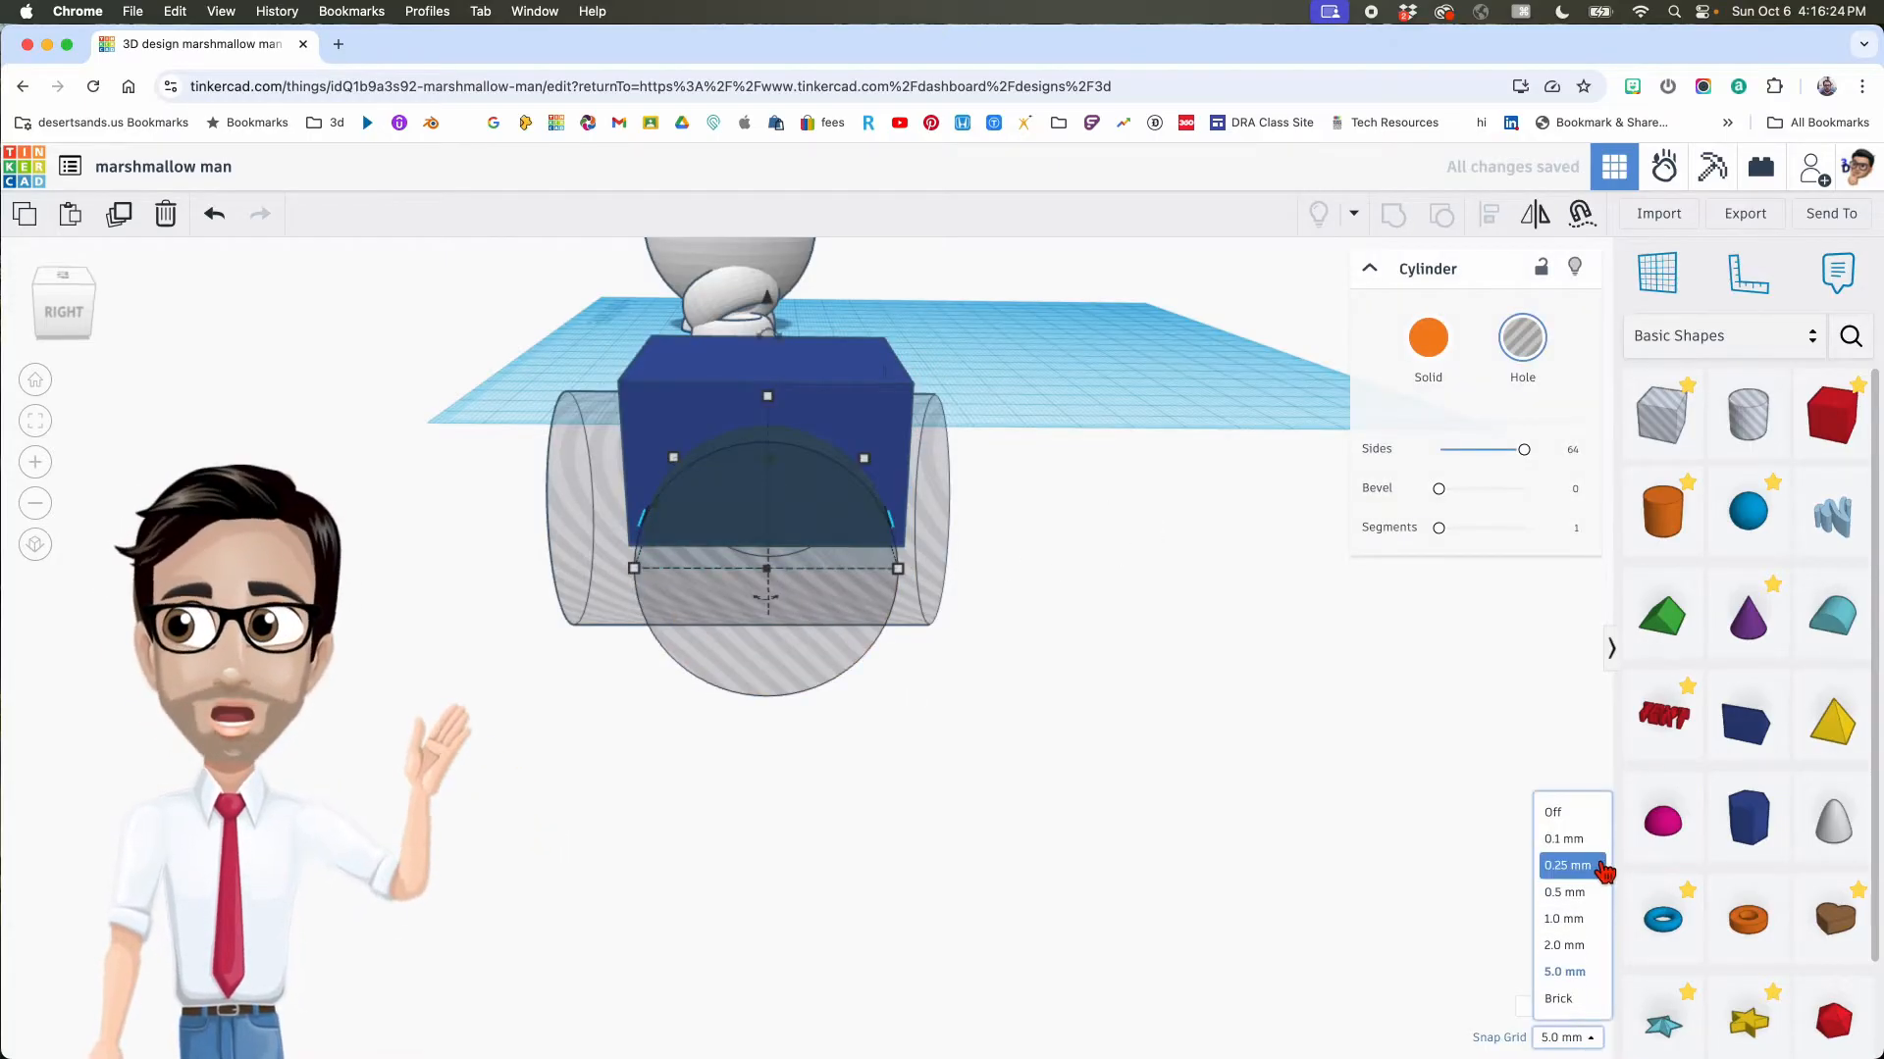
pyautogui.click(1581, 919)
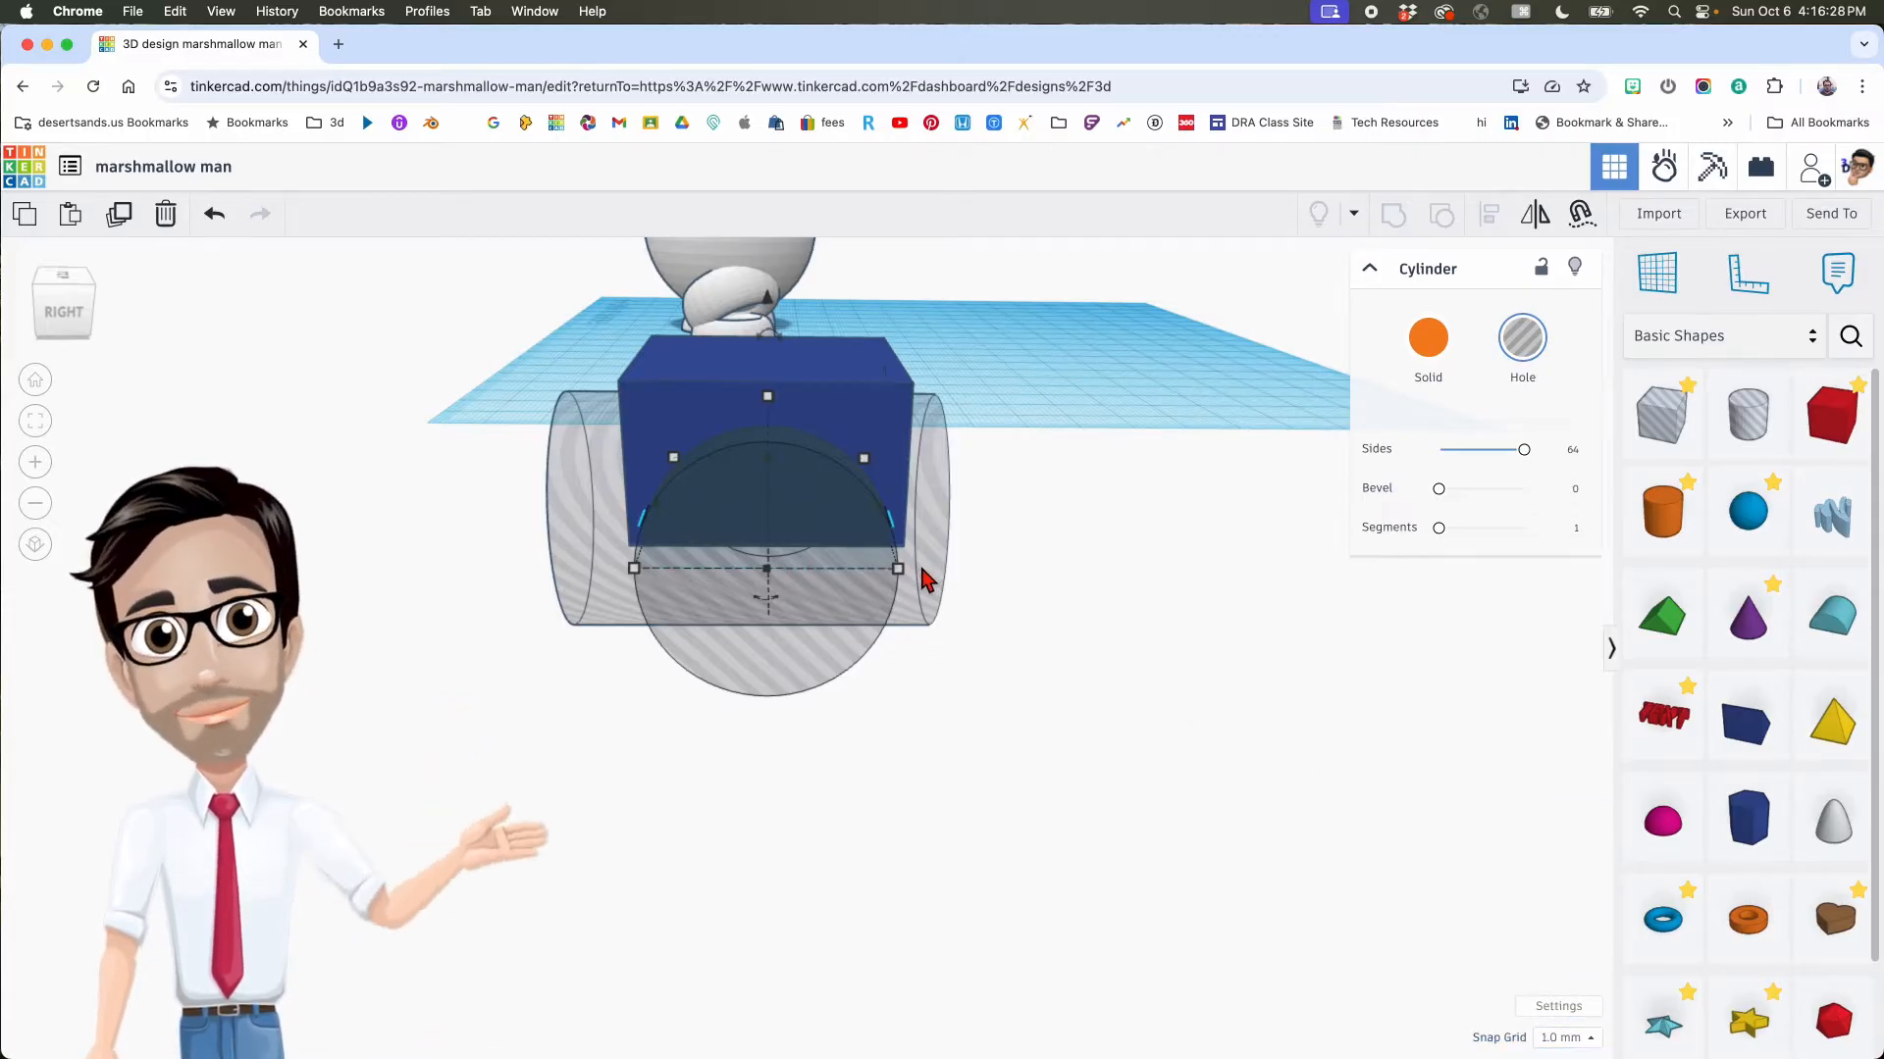
pyautogui.press('super+Up')
pyautogui.press('super+Up')
pyautogui.press('super+Up')
pyautogui.press('super+Up')
pyautogui.moveTo(927, 579); pyautogui.dragTo(797, 518, button='right')
pyautogui.scroll(4, 773, 434)
pyautogui.moveTo(770, 432); pyautogui.dragTo(767, 422, button='right')
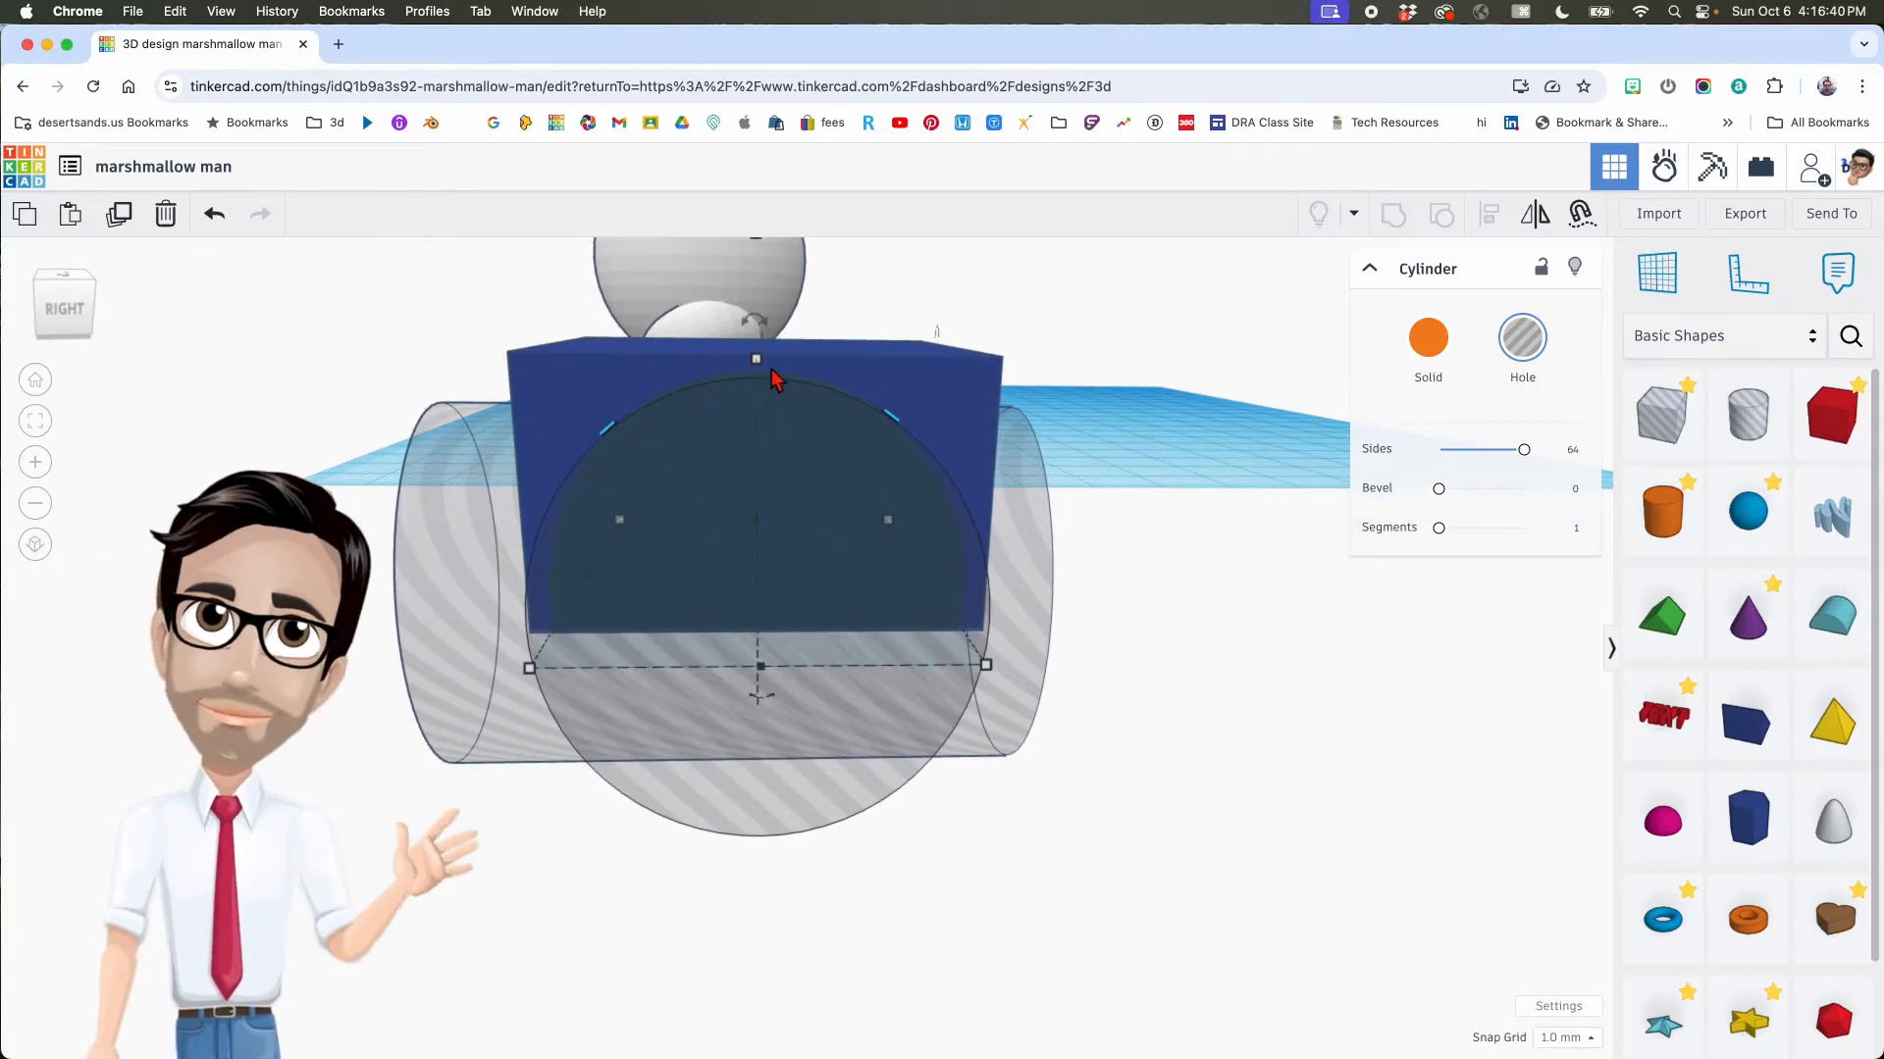
pyautogui.scroll(3, 775, 378)
pyautogui.moveTo(771, 375); pyautogui.dragTo(760, 381, button='right')
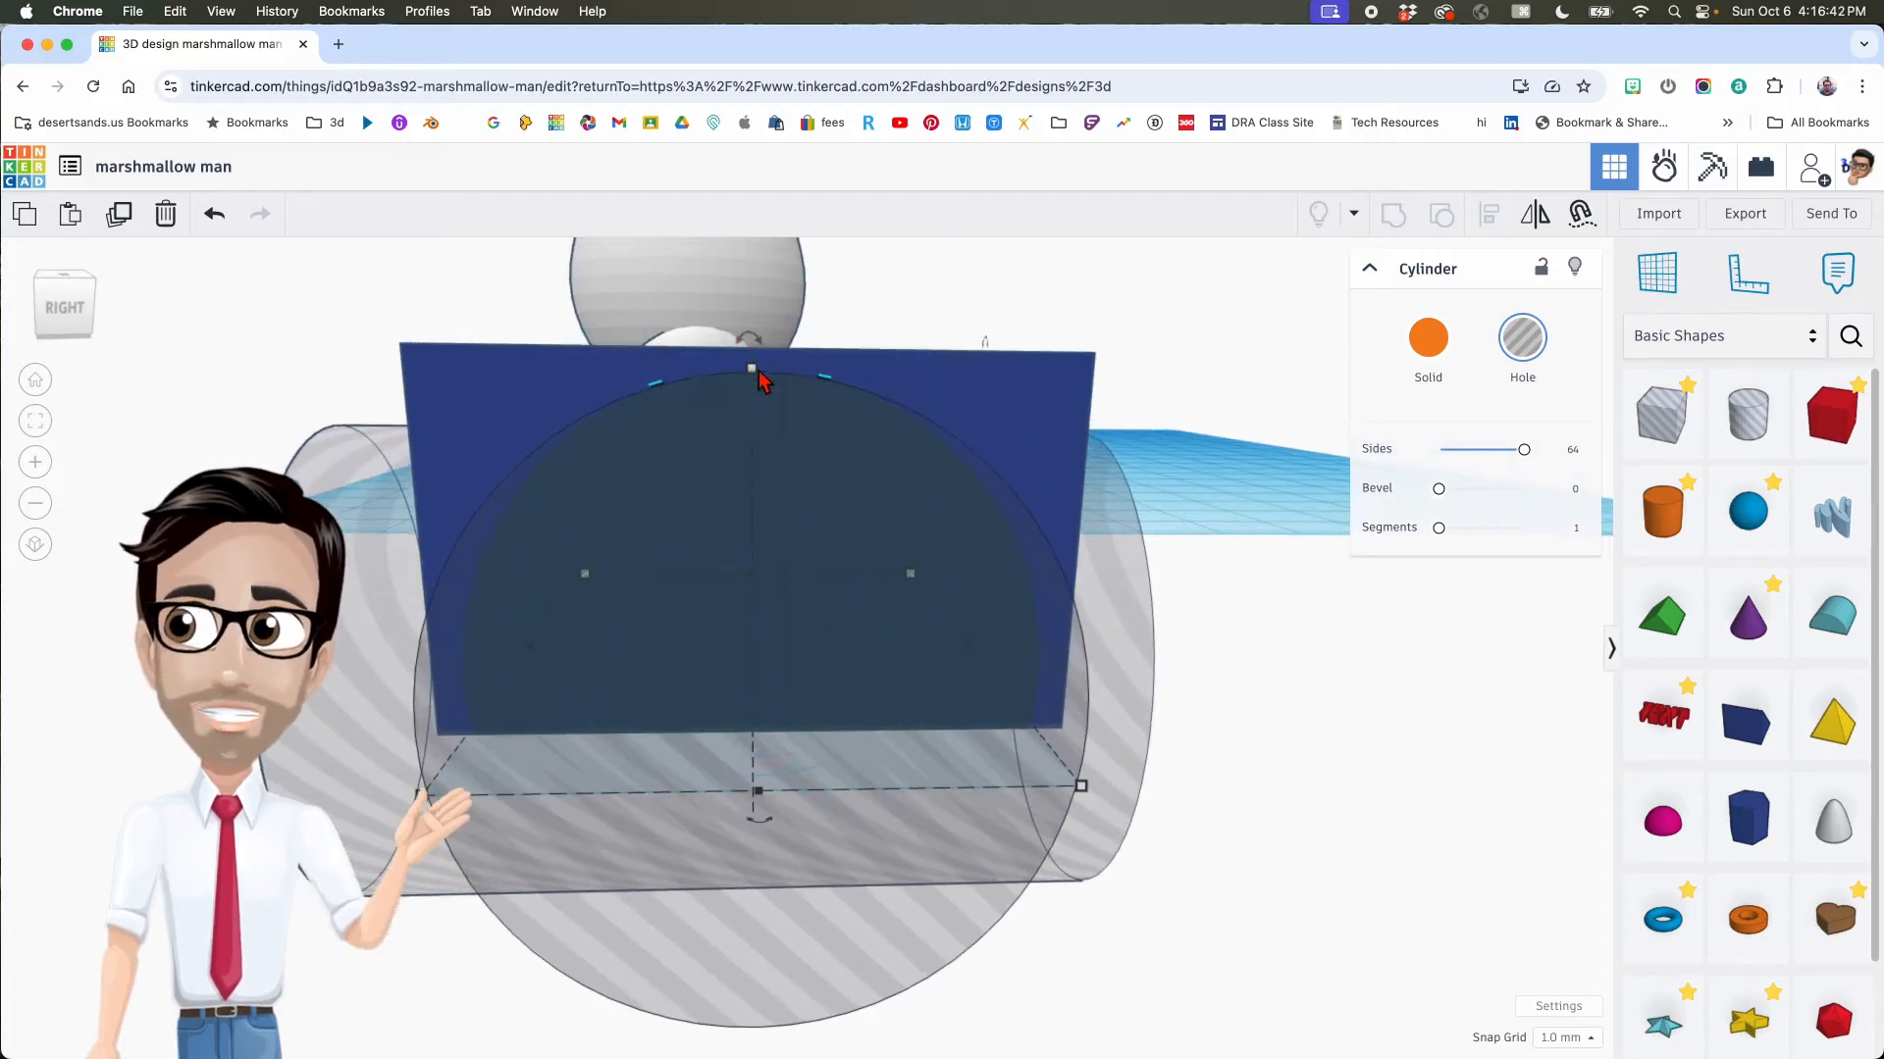
pyautogui.scroll(-6, 802, 438)
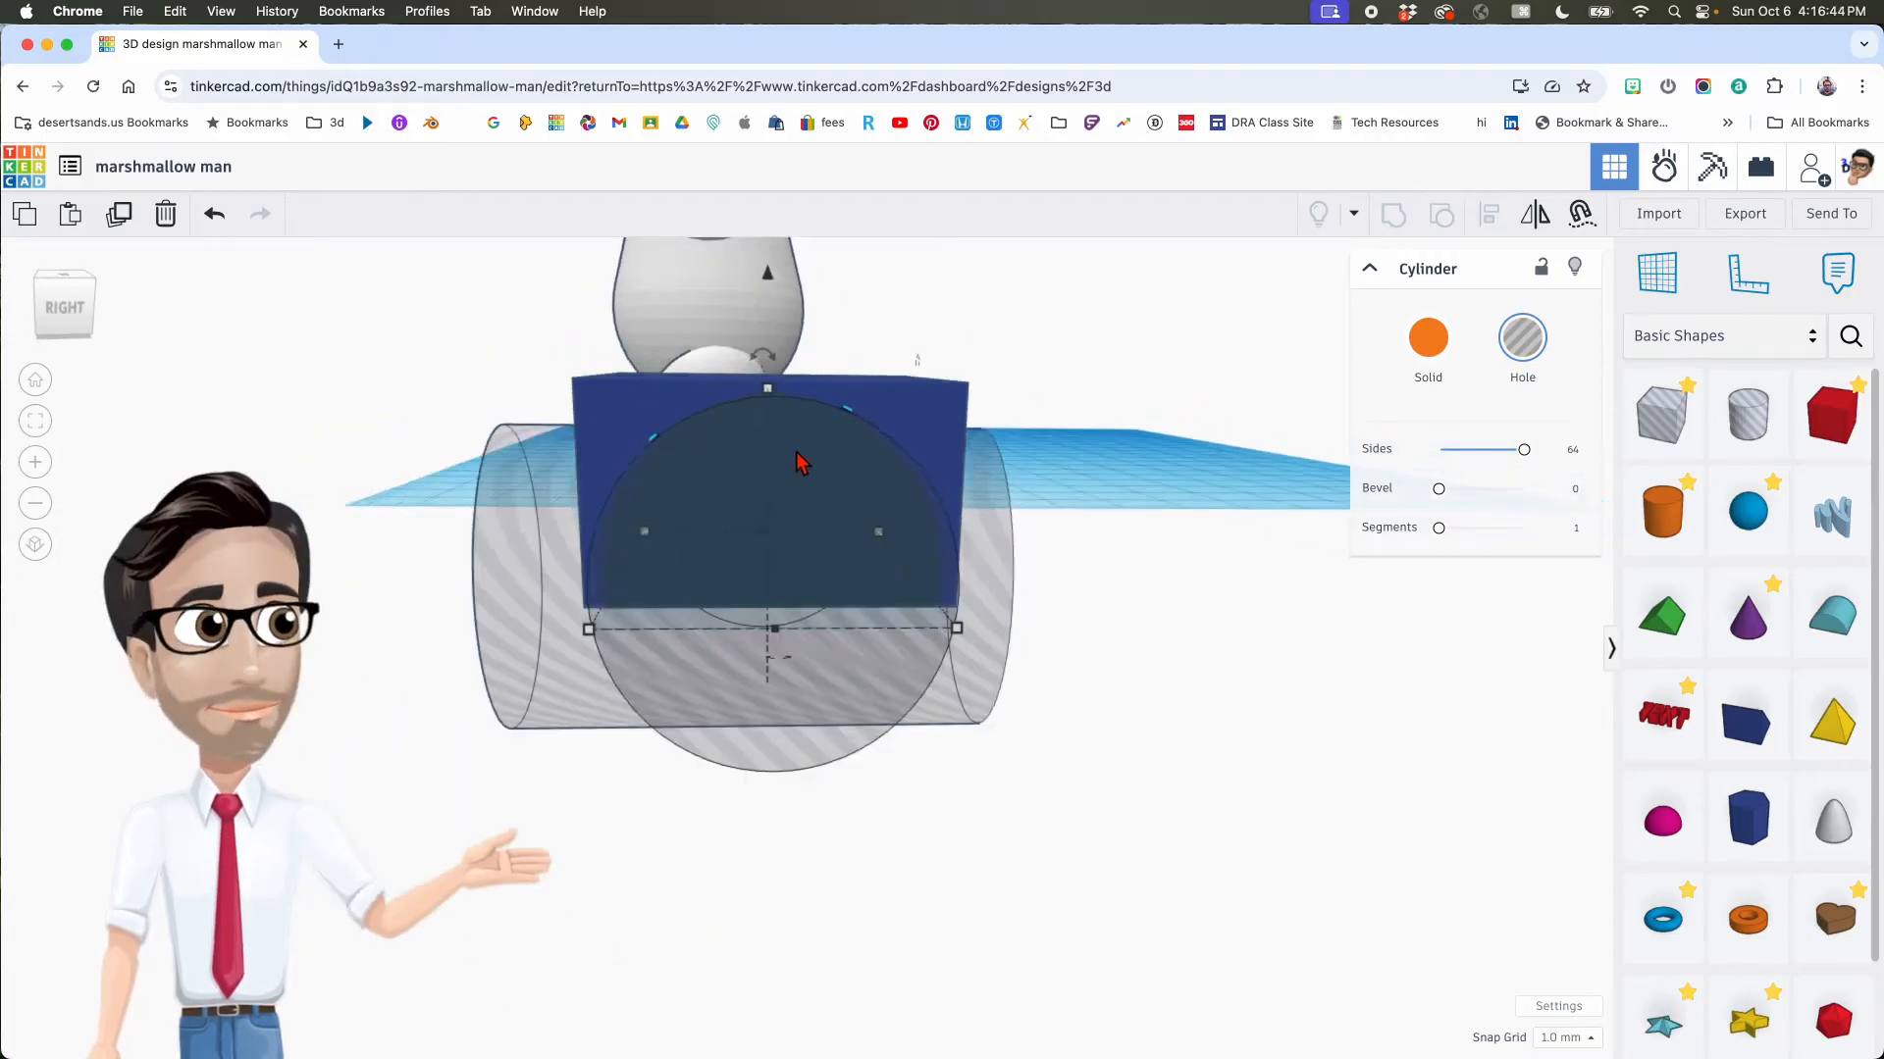
# Step: Group the blue box with both crossing cylinder holes to cut arched openings through its sides
pyautogui.moveTo(791, 471); pyautogui.dragTo(1060, 599, button='right')
pyautogui.moveTo(431, 304); pyautogui.dragTo(761, 730)
pyautogui.hotkey('ctrl', 'g')
pyautogui.moveTo(756, 723); pyautogui.dragTo(716, 648, button='right')
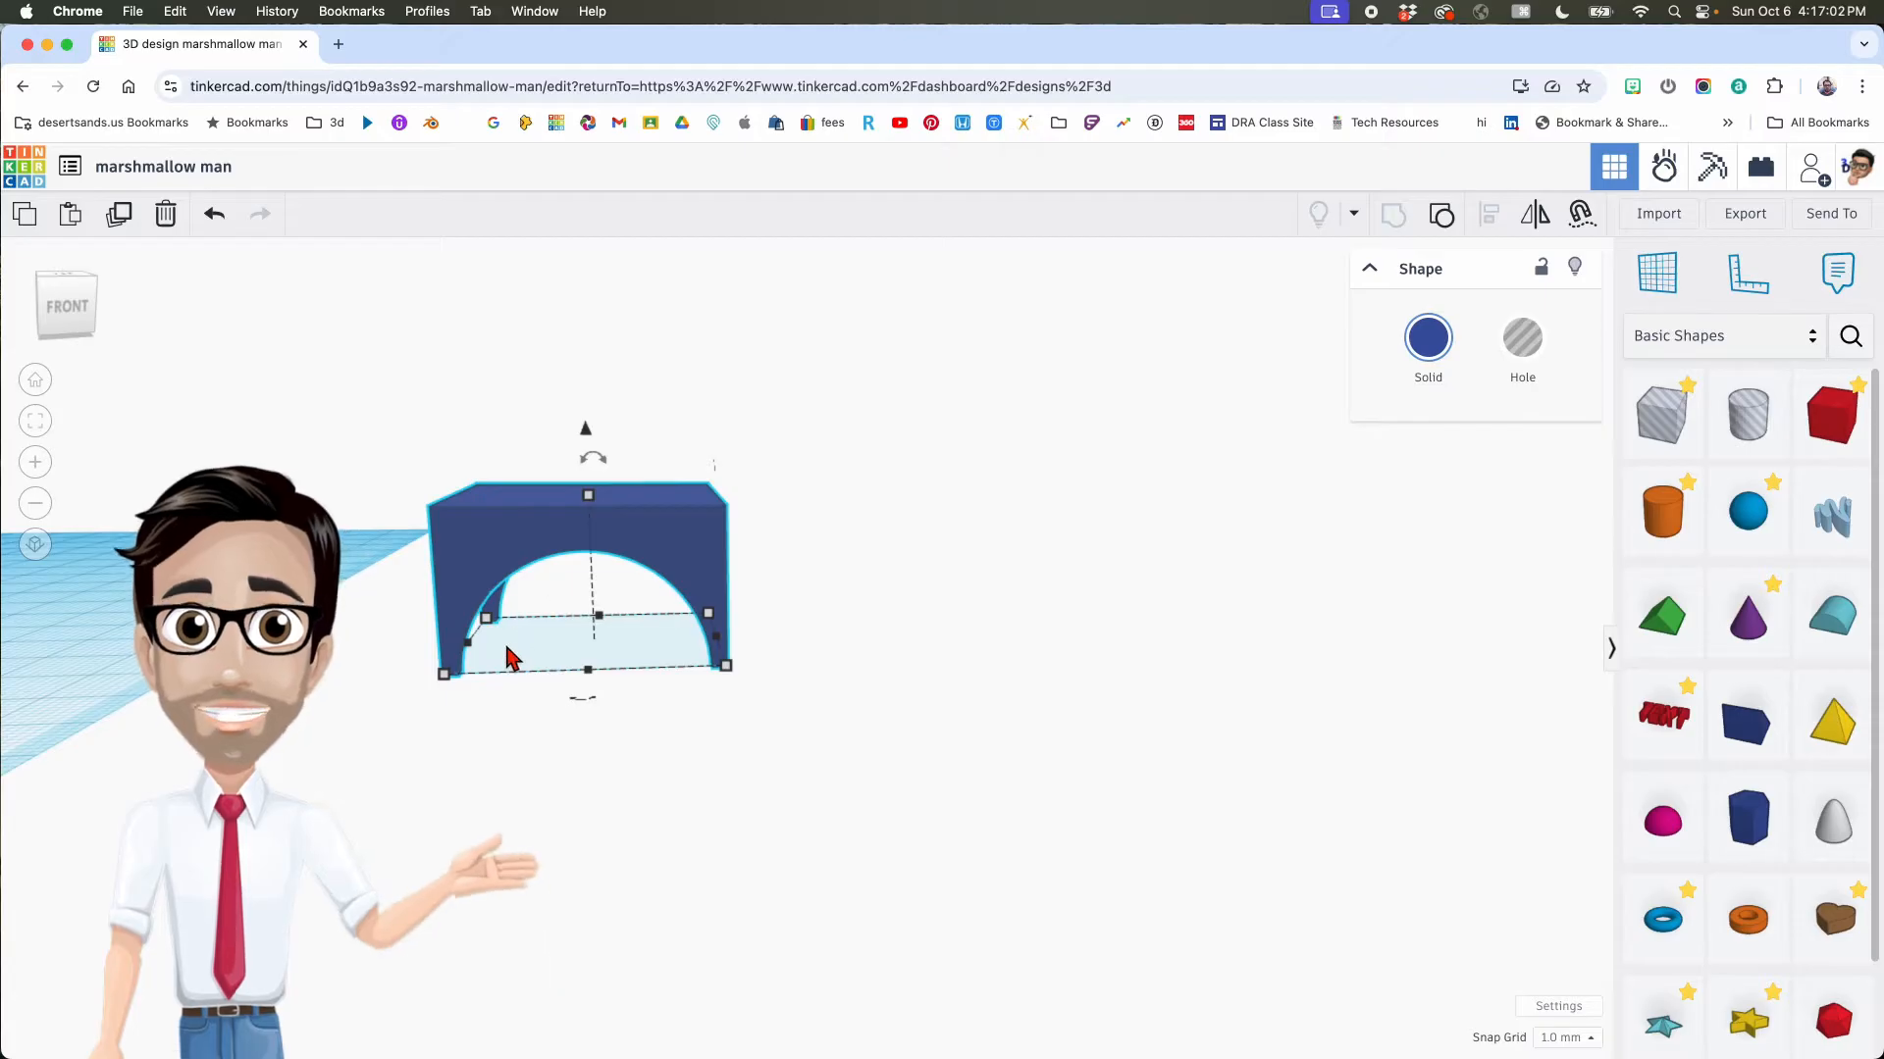
# Step: Duplicate the arched blue block in place, turn the copy into a hole and raise it 1 mm
pyautogui.moveTo(509, 646); pyautogui.dragTo(581, 664)
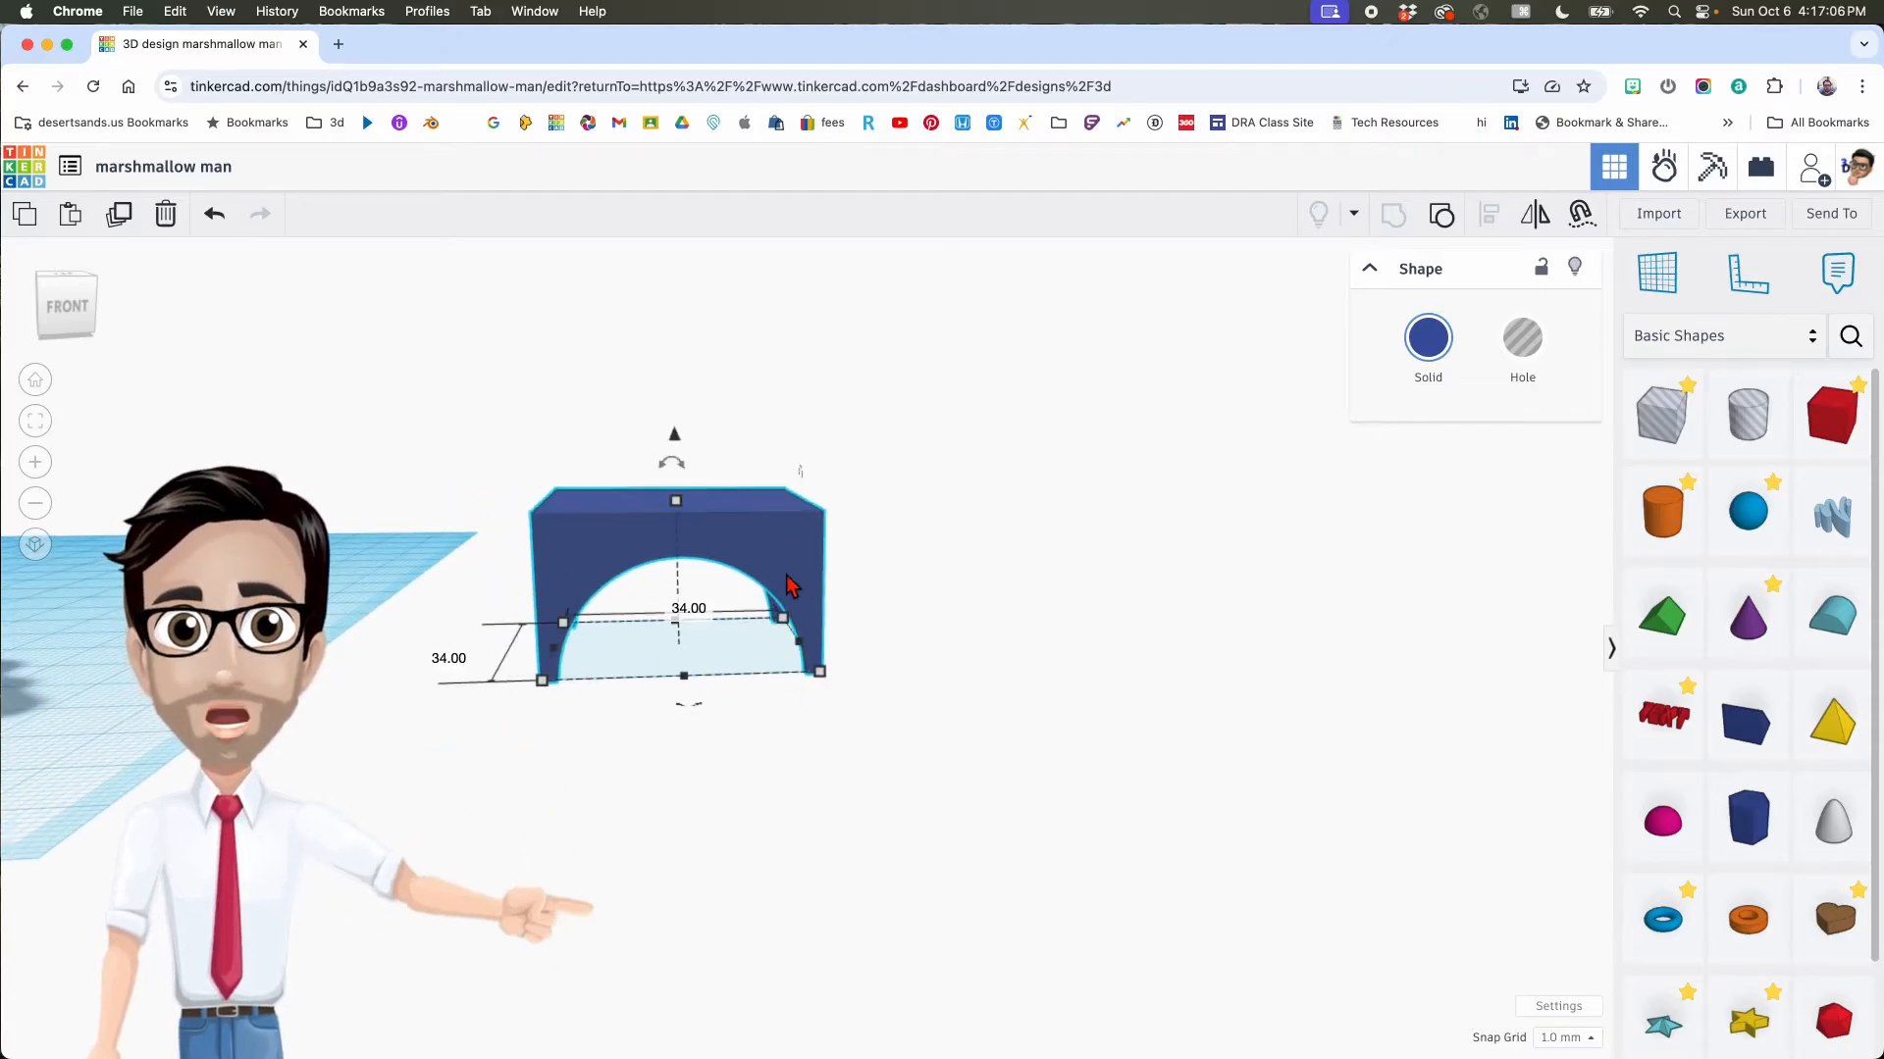
pyautogui.moveTo(703, 647); pyautogui.dragTo(547, 616, button='right')
pyautogui.moveTo(510, 540); pyautogui.dragTo(1063, 601, button='right')
pyautogui.moveTo(1062, 601); pyautogui.dragTo(844, 582)
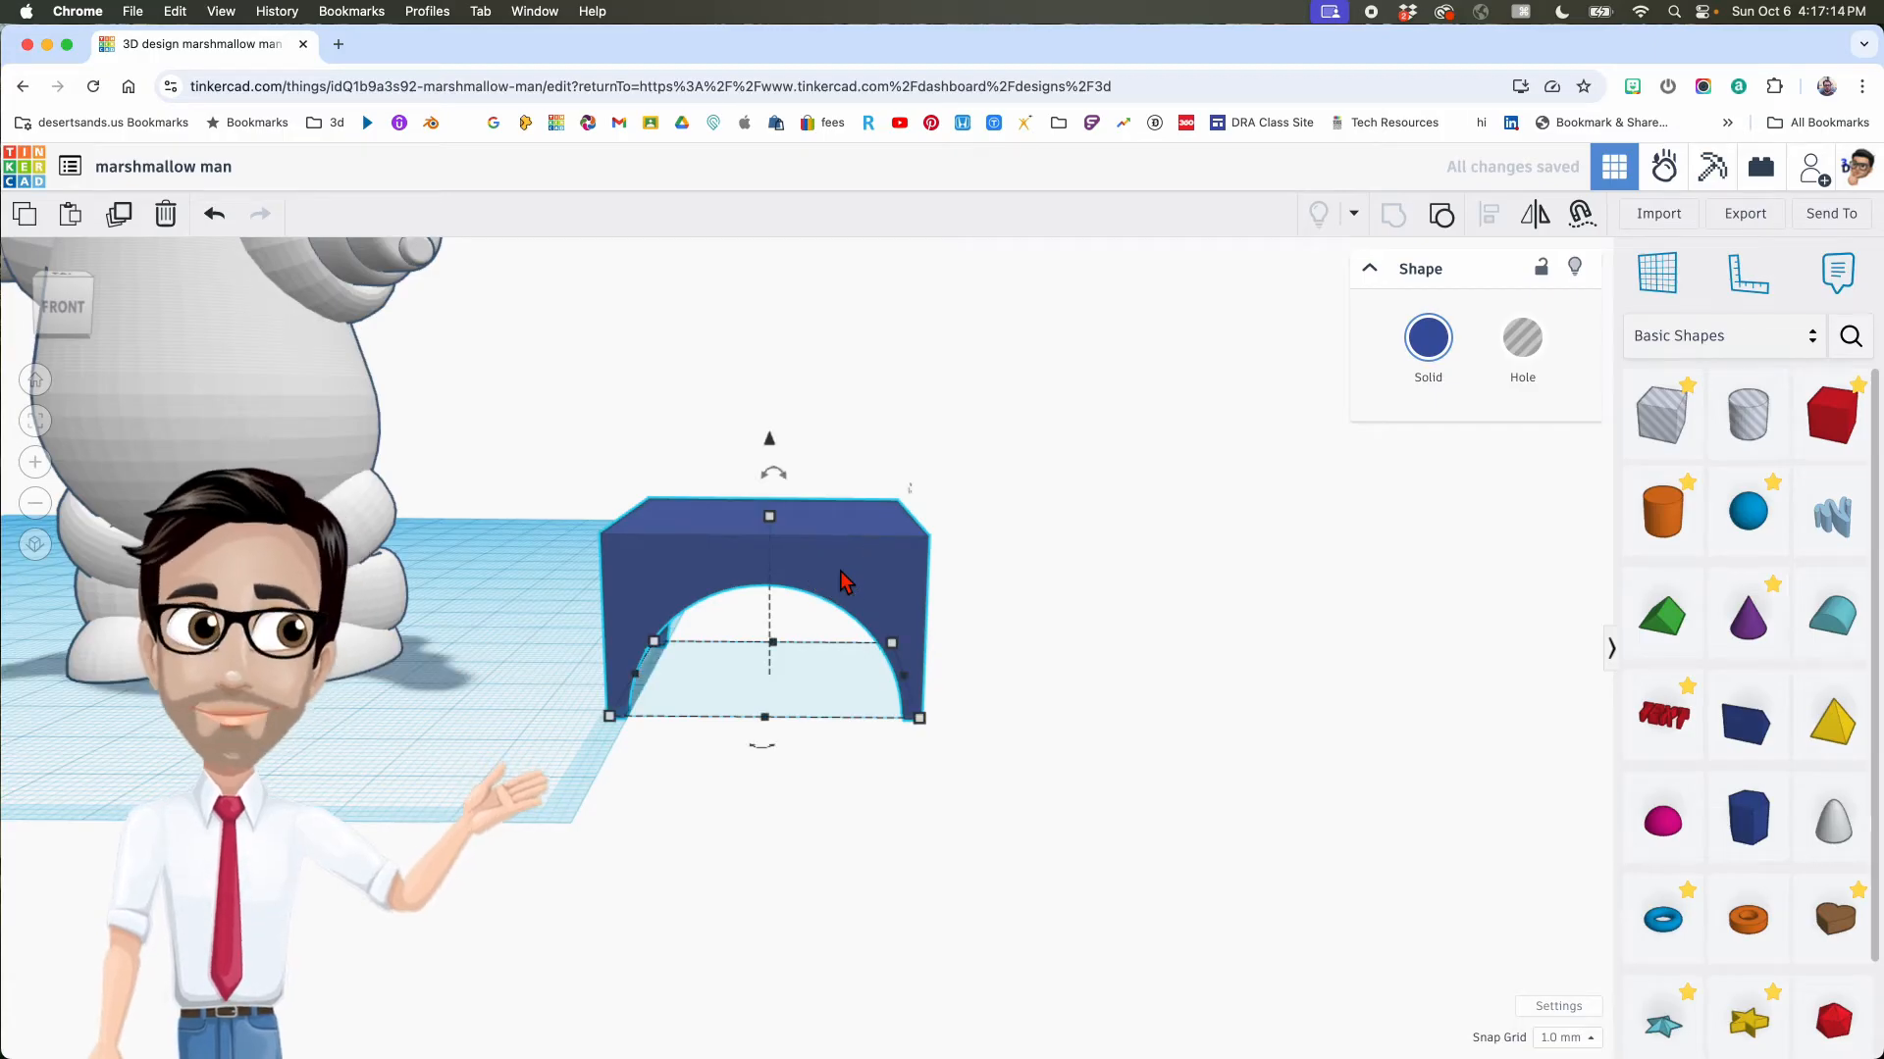
pyautogui.click(1556, 356)
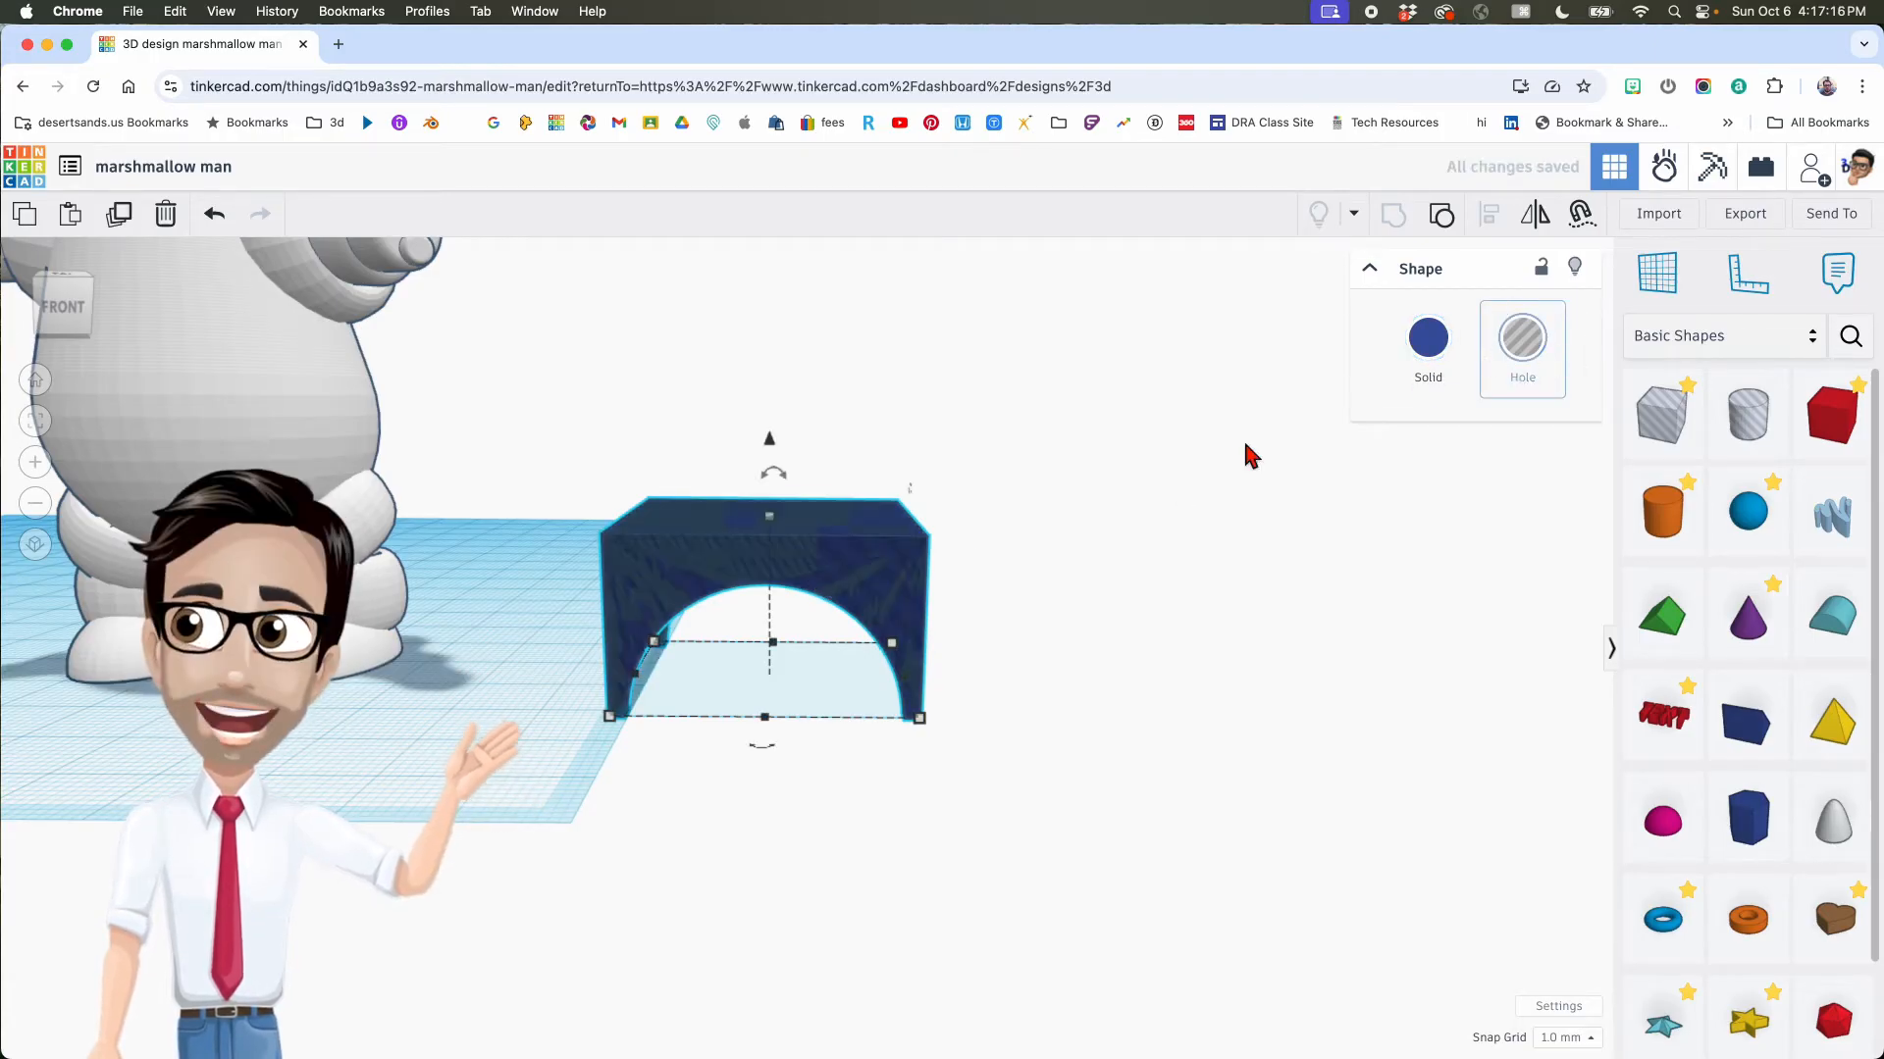
pyautogui.moveTo(770, 443); pyautogui.dragTo(774, 440)
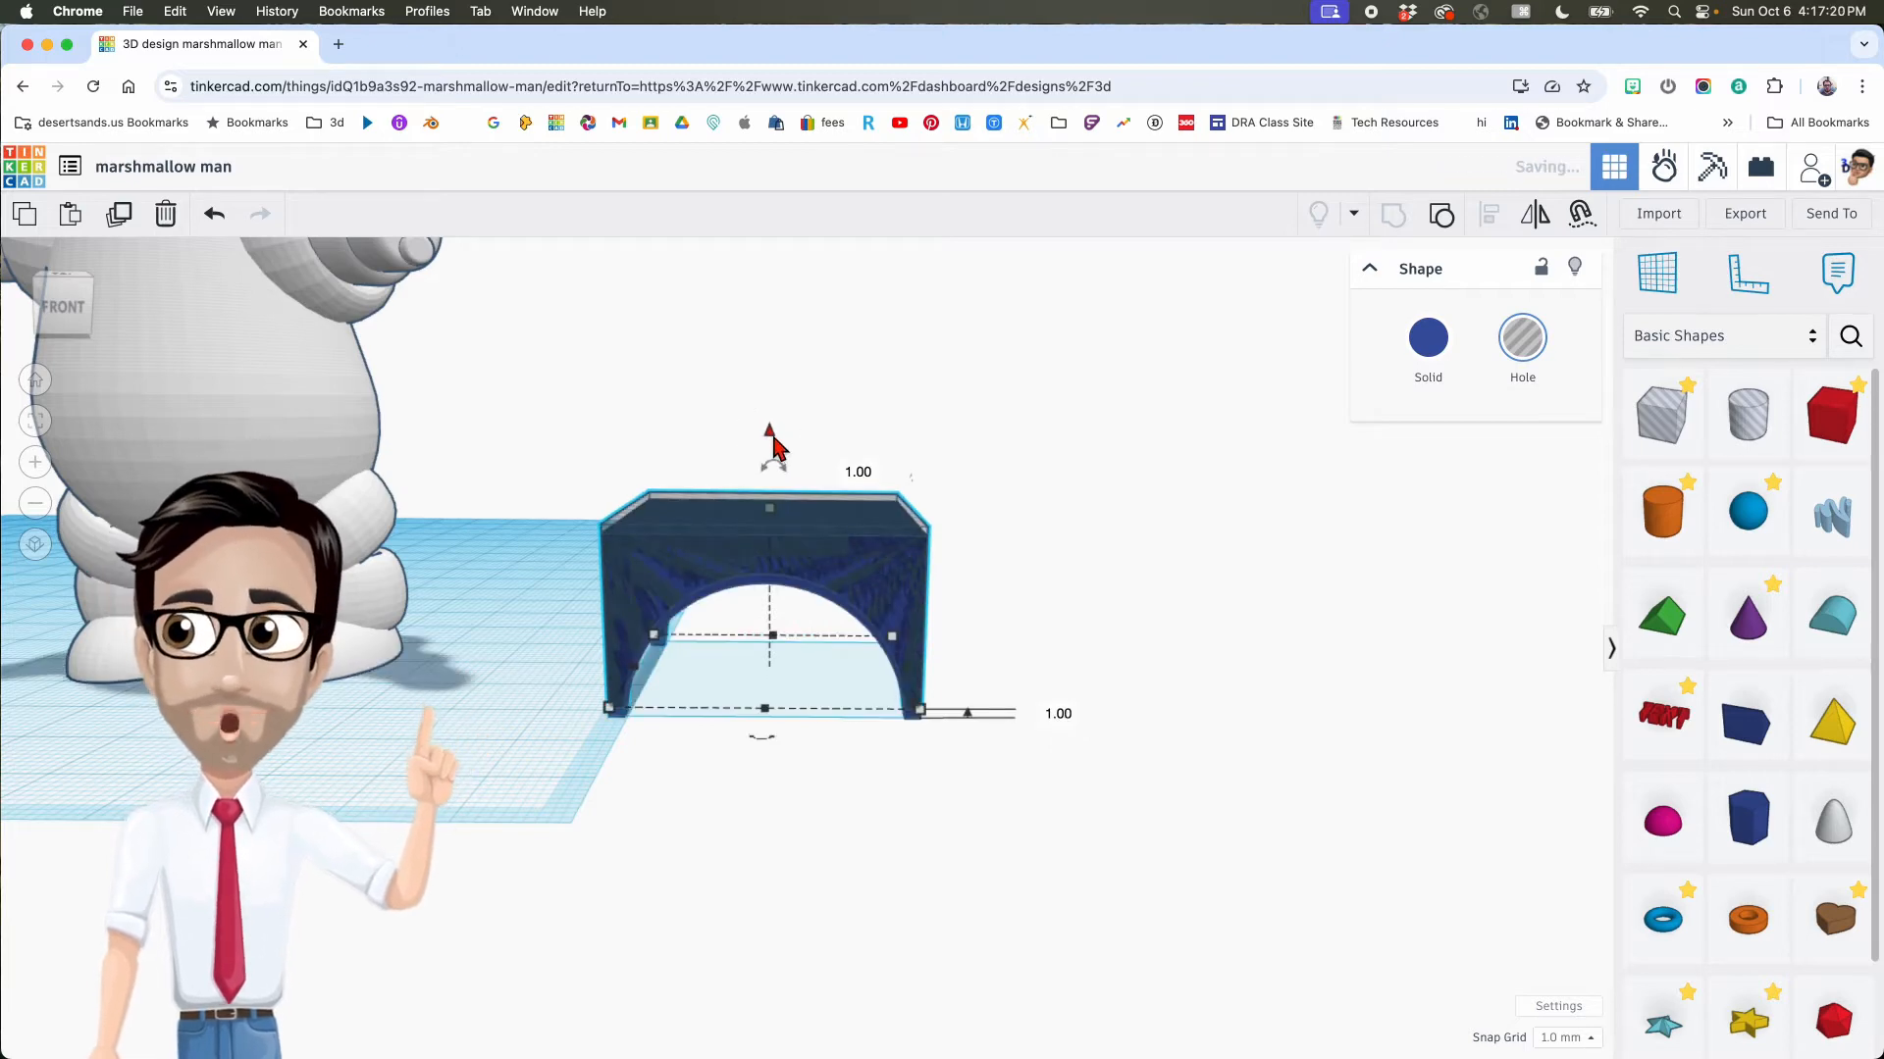
# Step: Enlarge the hole copy proportionally to 21 mm tall and lower it so its base meets the arched blue block's base
pyautogui.moveTo(771, 509); pyautogui.dragTo(772, 506)
pyautogui.moveTo(832, 534); pyautogui.dragTo(922, 543, button='right')
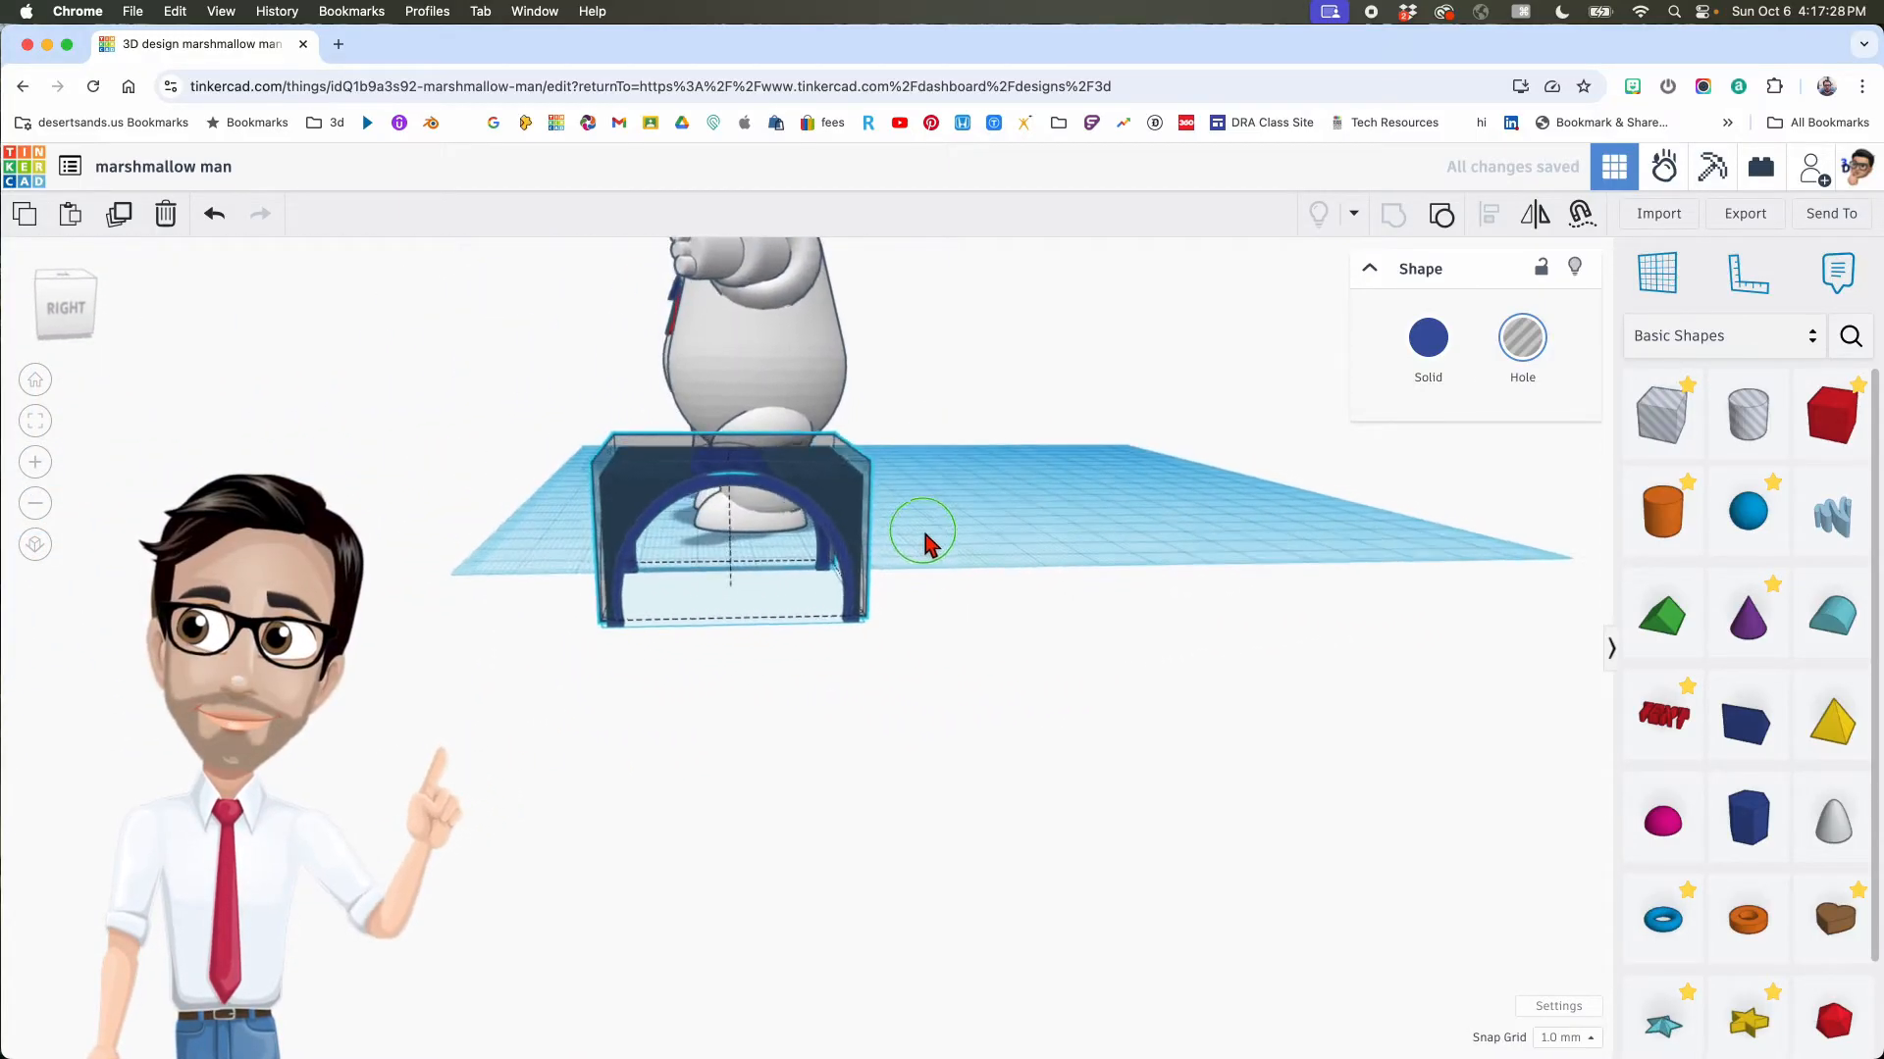
pyautogui.scroll(5, 749, 586)
pyautogui.moveTo(748, 586); pyautogui.dragTo(827, 368, button='right')
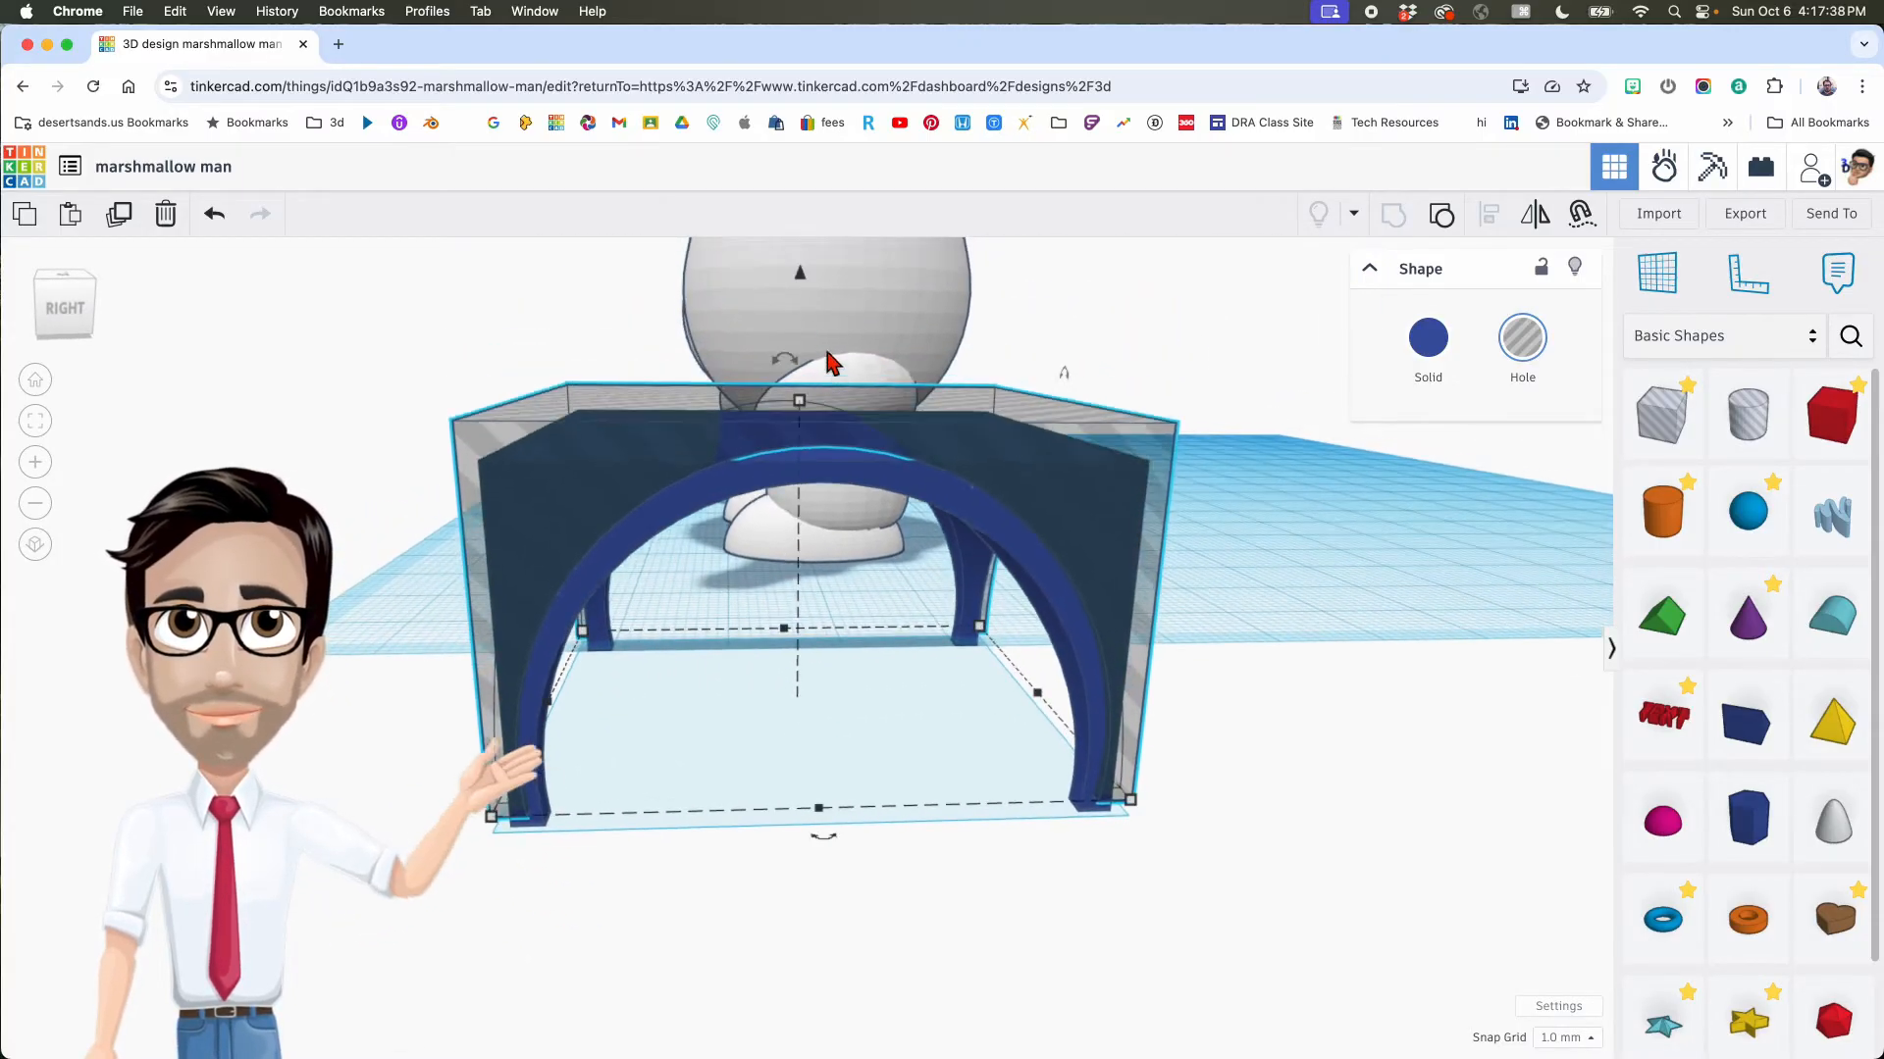
pyautogui.moveTo(799, 275); pyautogui.dragTo(809, 304)
pyautogui.moveTo(809, 312); pyautogui.dragTo(846, 503, button='right')
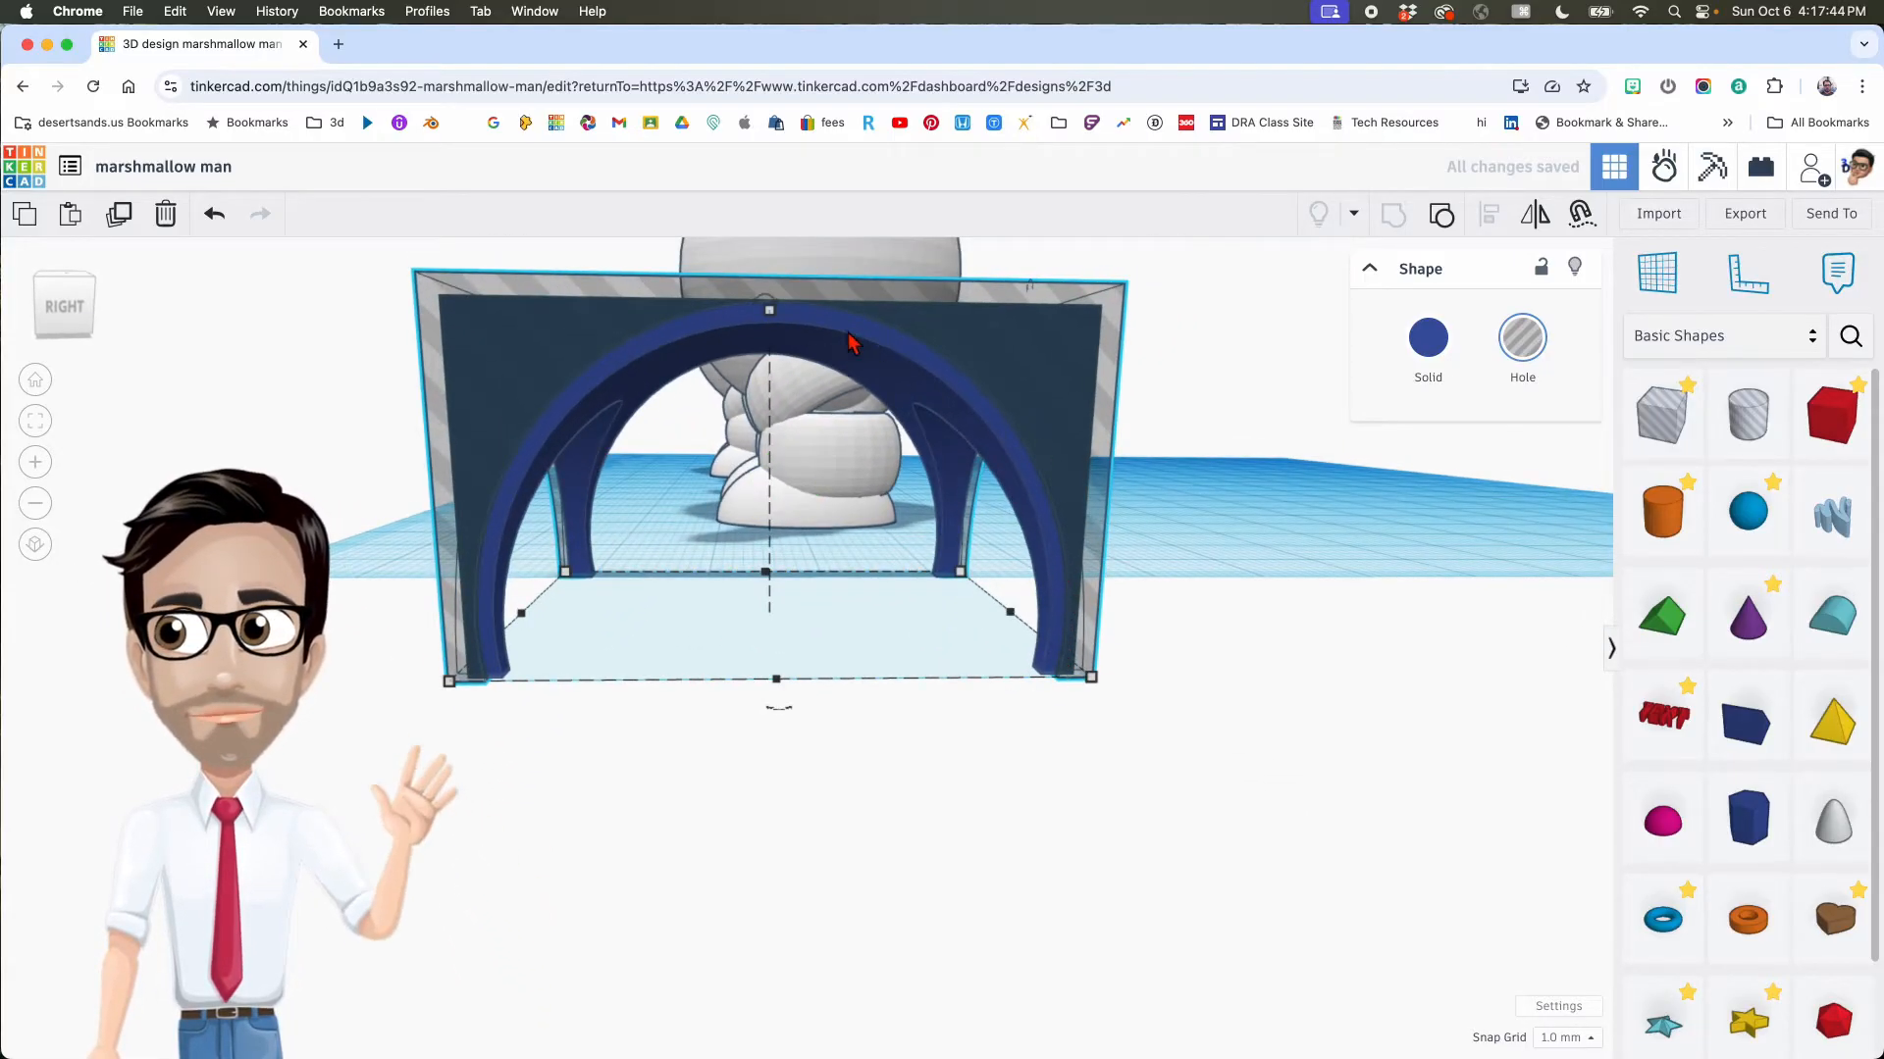
pyautogui.moveTo(969, 487); pyautogui.dragTo(1064, 500, button='right')
# Step: Try to cut the arched blue block by grouping it with the 21 mm tall hole copy
pyautogui.moveTo(999, 292); pyautogui.dragTo(1041, 469)
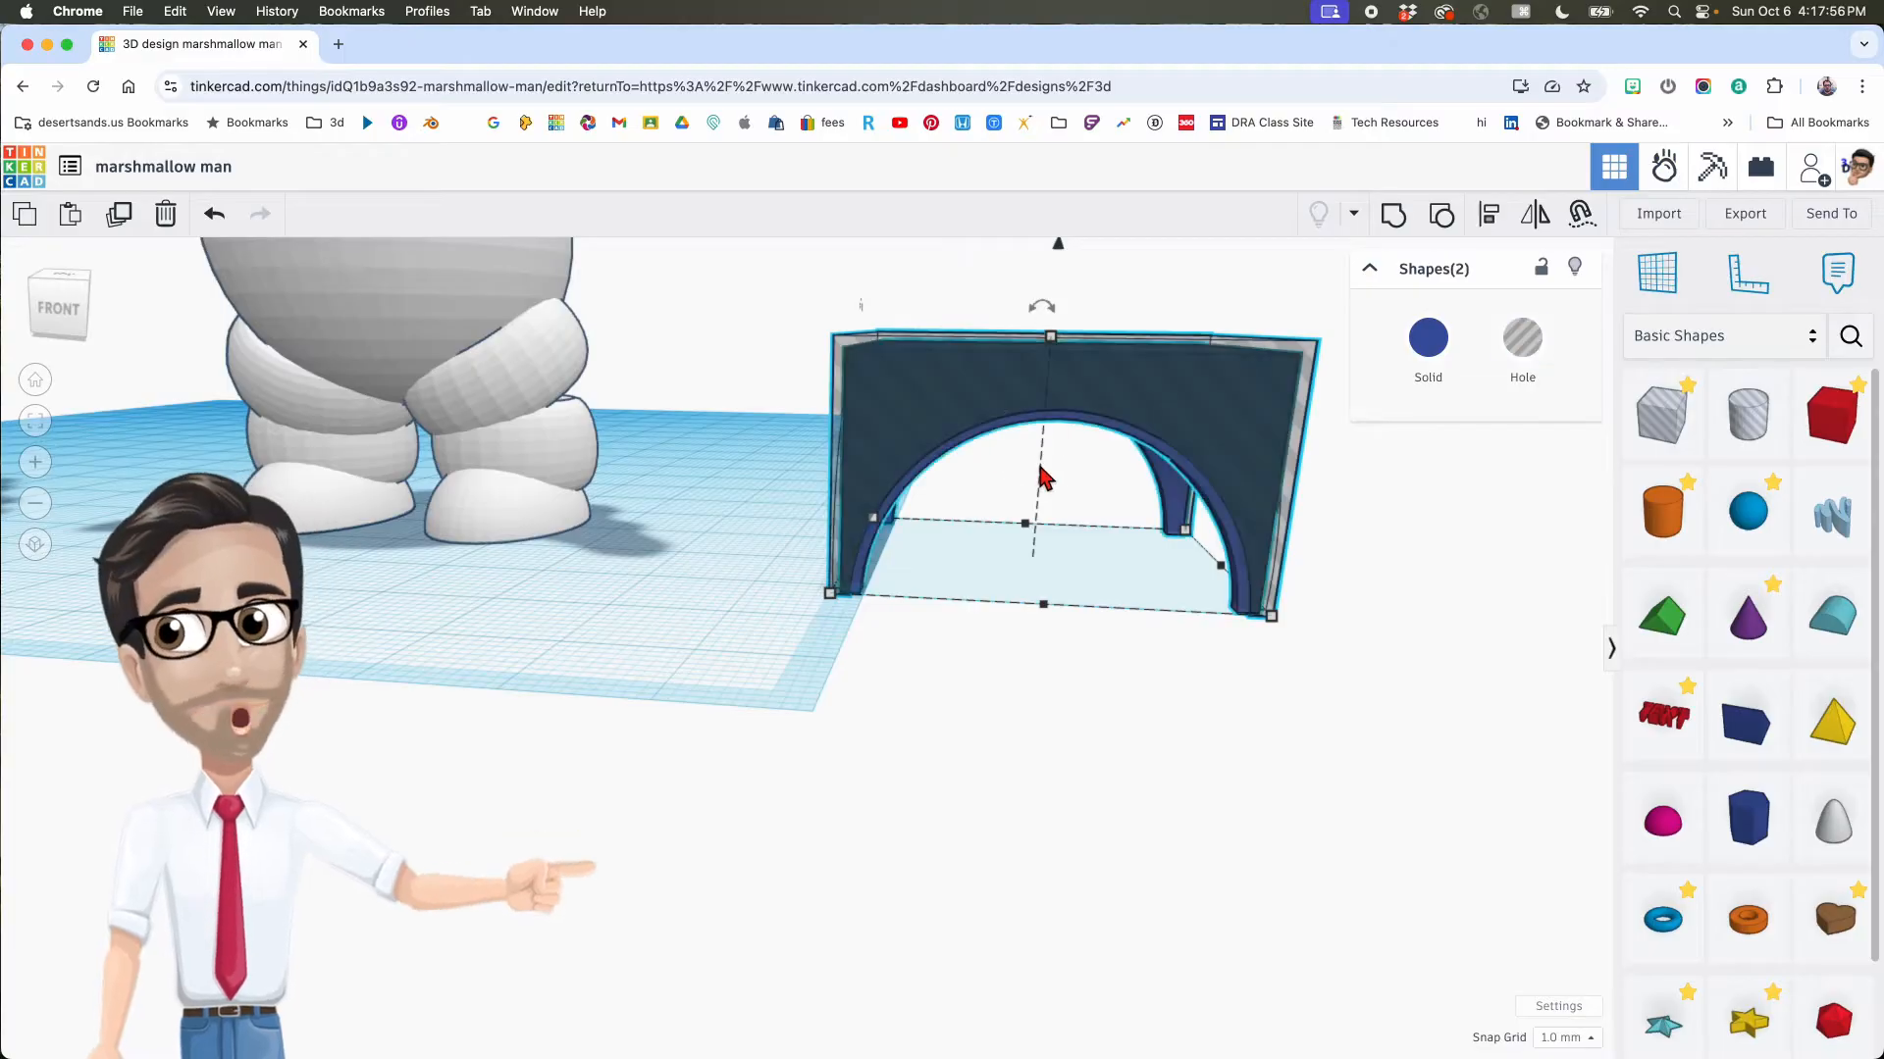
pyautogui.press('super+g')
pyautogui.moveTo(1144, 484); pyautogui.dragTo(1000, 491, button='right')
pyautogui.moveTo(975, 498); pyautogui.dragTo(770, 484, button='right')
pyautogui.doubleClick(1010, 527)
pyautogui.press('super+z')
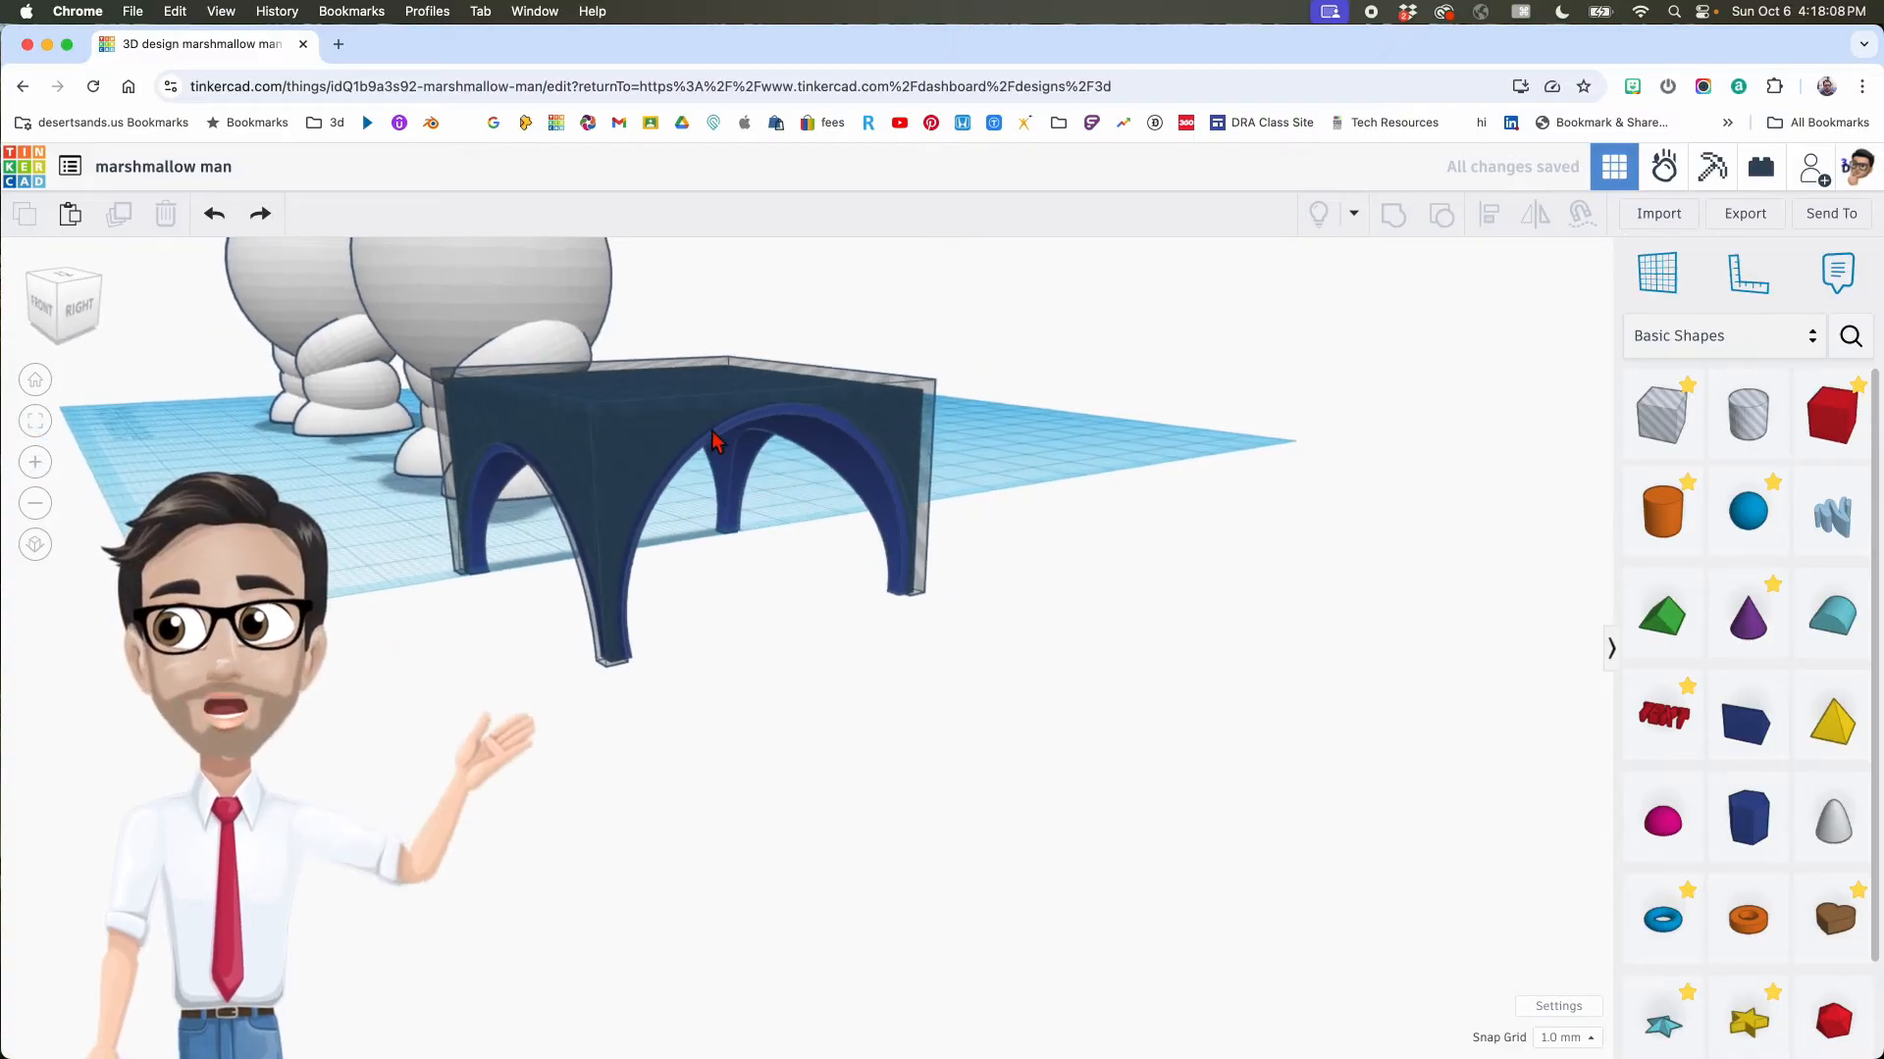
# Step: Increase the hole copy's height to 22 mm and lower it slightly over the arched blue block
pyautogui.click(729, 454)
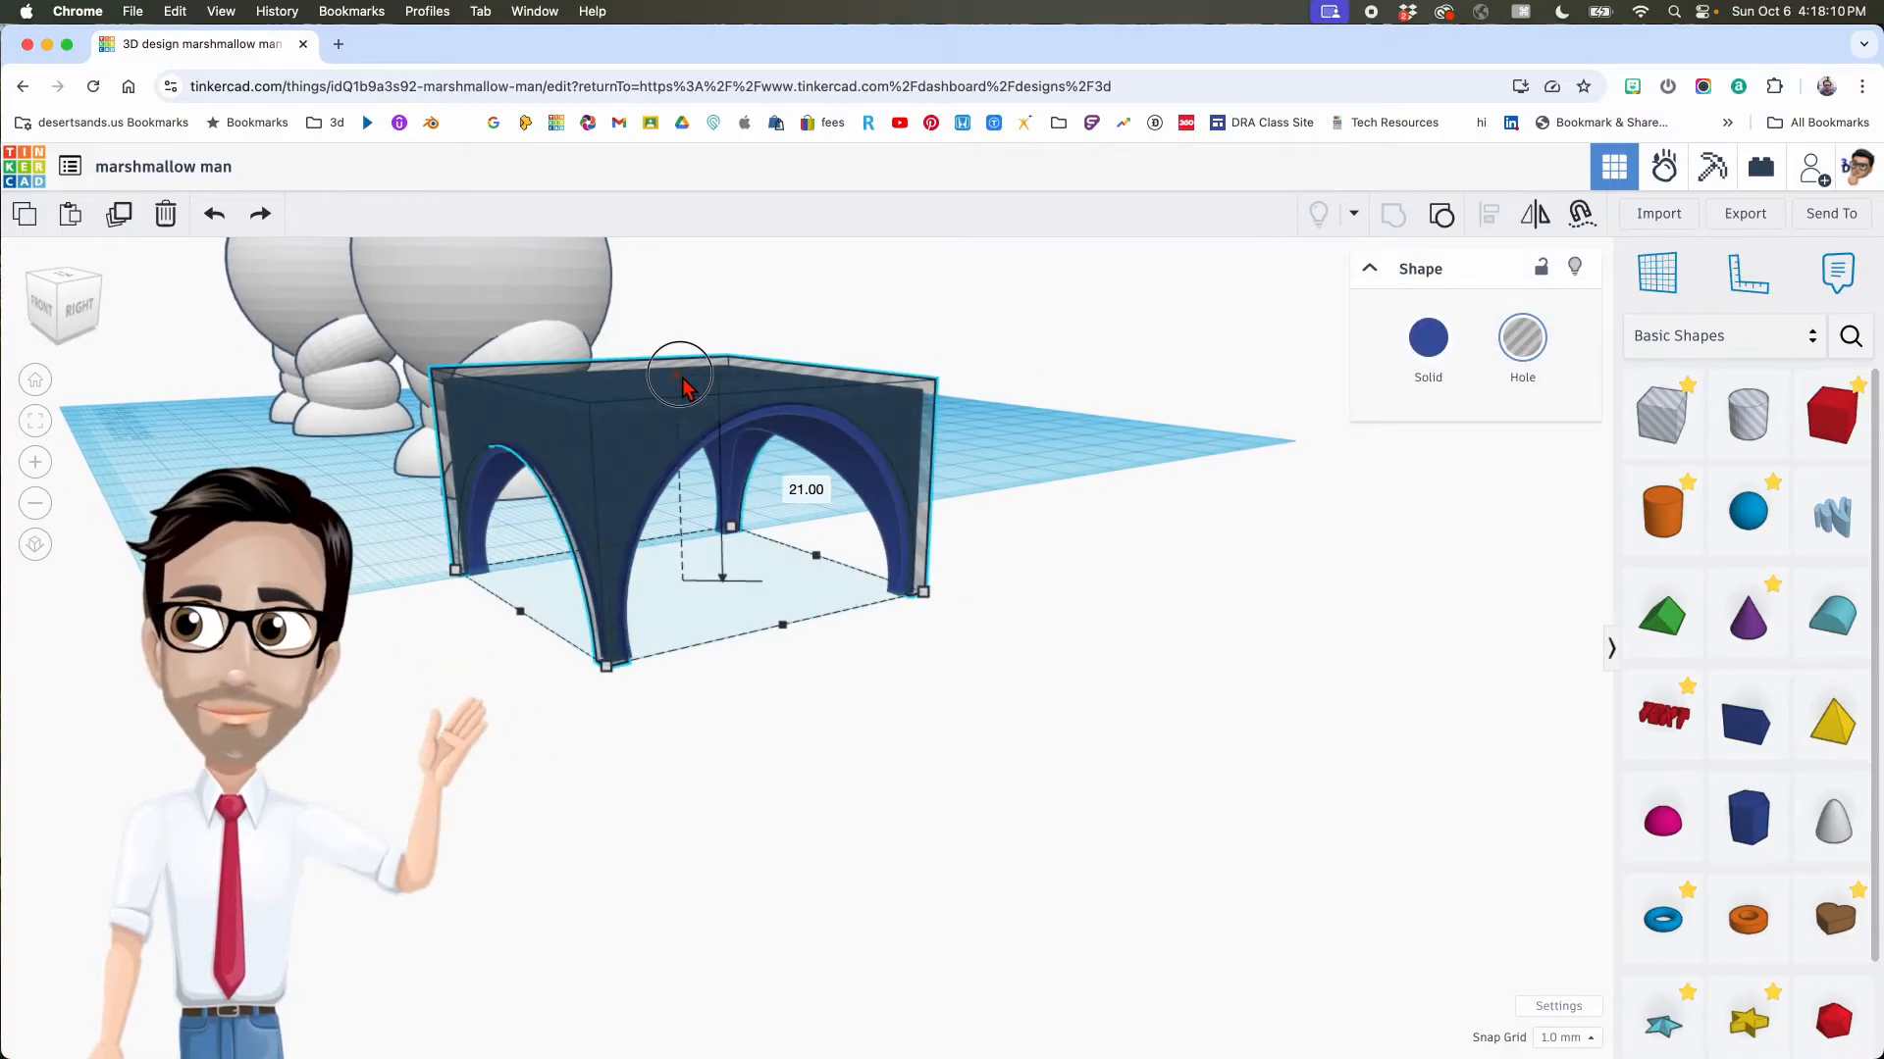
pyautogui.moveTo(684, 383); pyautogui.dragTo(685, 374)
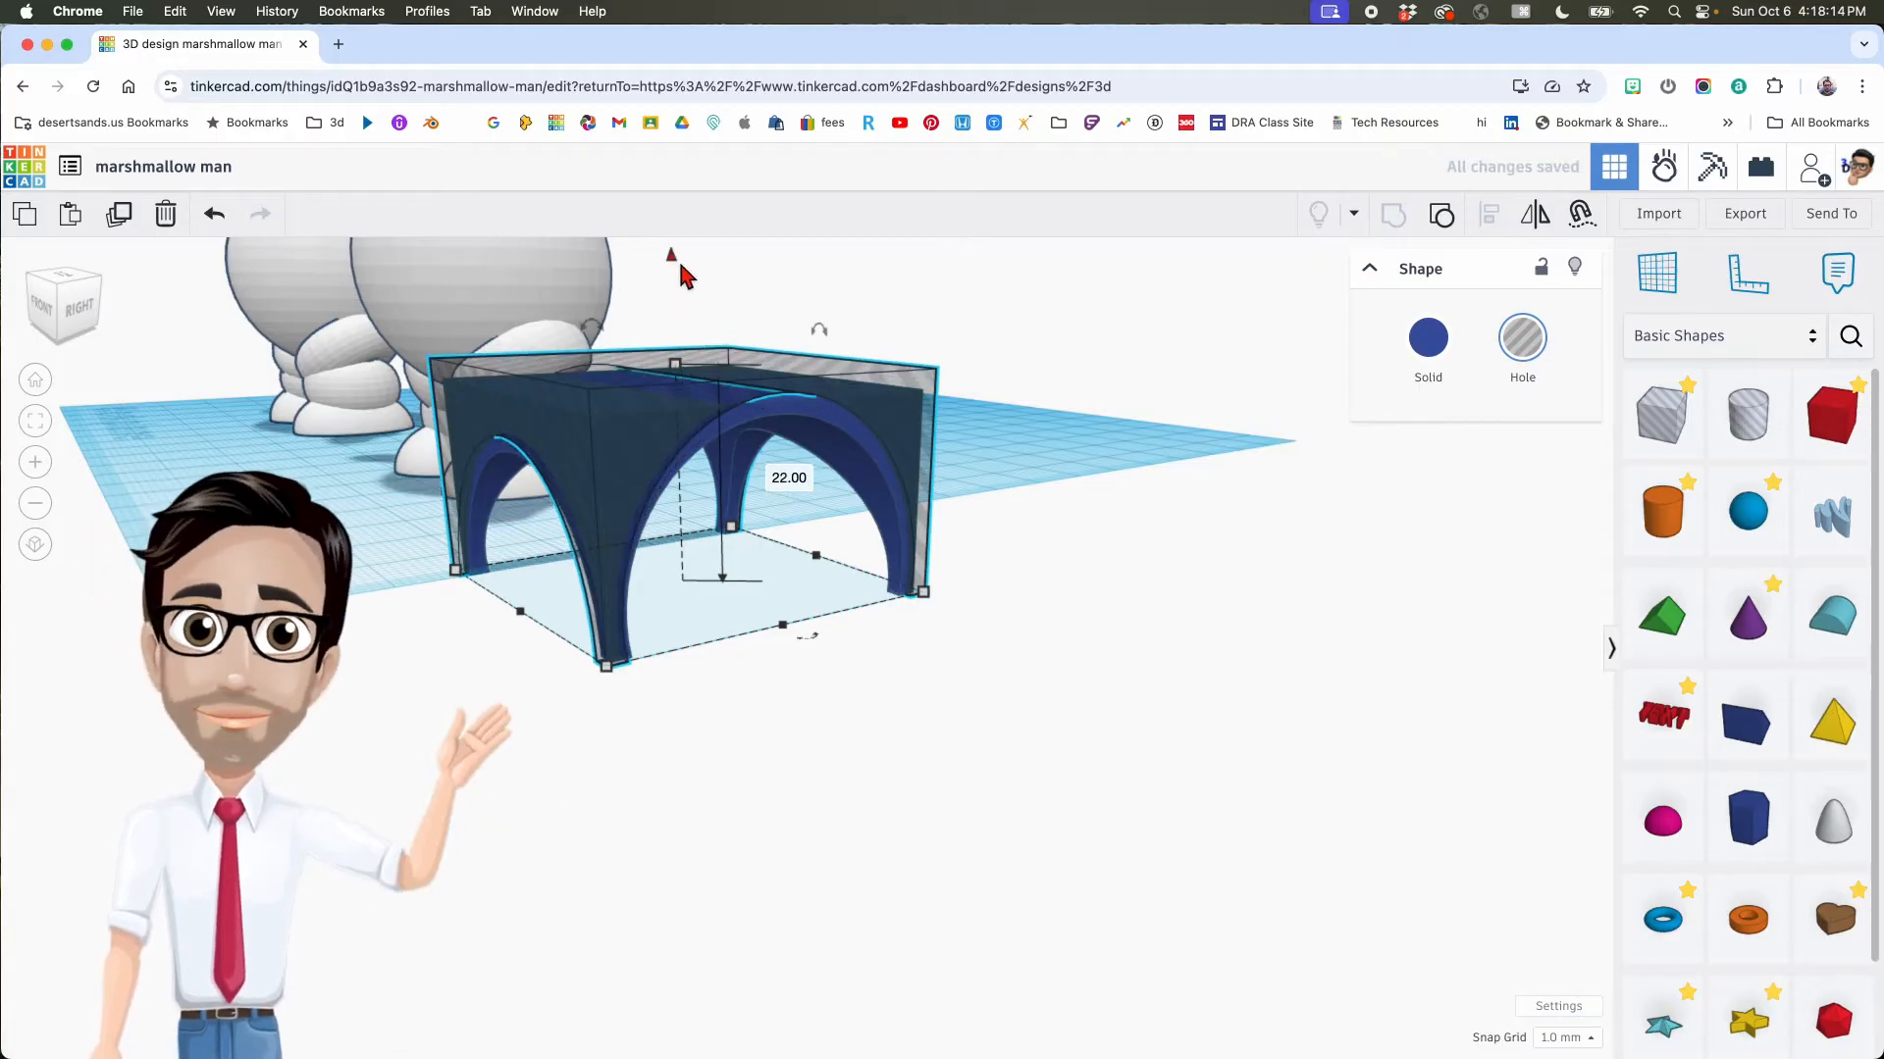
pyautogui.moveTo(673, 253); pyautogui.dragTo(673, 269)
# Step: Try to hollow out the arched blue block by grouping it with the 22 mm tall hole copy
pyautogui.scroll(5, 737, 410)
pyautogui.moveTo(738, 410); pyautogui.dragTo(900, 494, button='right')
pyautogui.keyDown('shift'); pyautogui.click(856, 513); pyautogui.keyUp('shift')
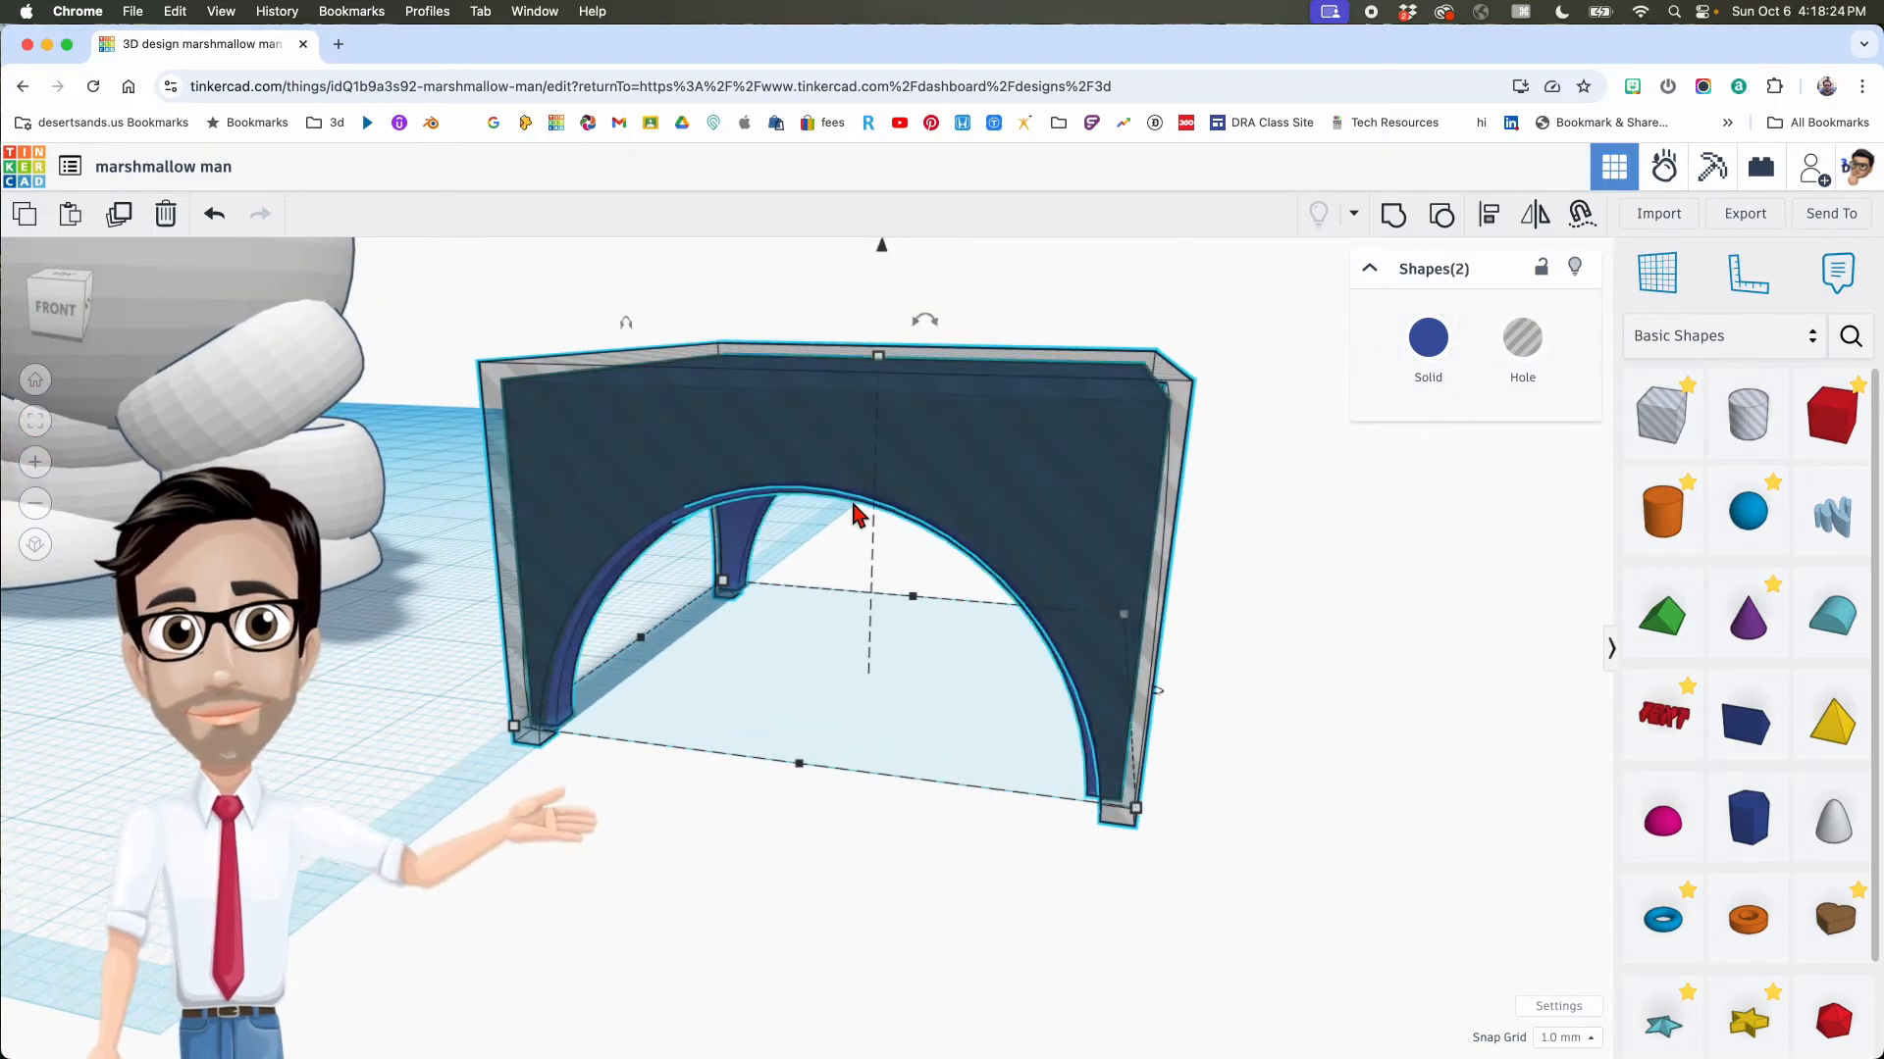
pyautogui.hotkey('ctrl', 'g')
pyautogui.moveTo(862, 513); pyautogui.dragTo(824, 500, button='right')
pyautogui.hotkey('ctrl', 'z')
# Step: Stretch the hole copy downward past the blue block's feet to a height of 24 mm
pyautogui.click(873, 414)
pyautogui.moveTo(900, 378)
pyautogui.mouseDown(button='right')
pyautogui.moveTo(887, 492)
pyautogui.moveTo(907, 233)
pyautogui.moveTo(923, 424)
pyautogui.moveTo(935, 382)
pyautogui.mouseUp(button='right')
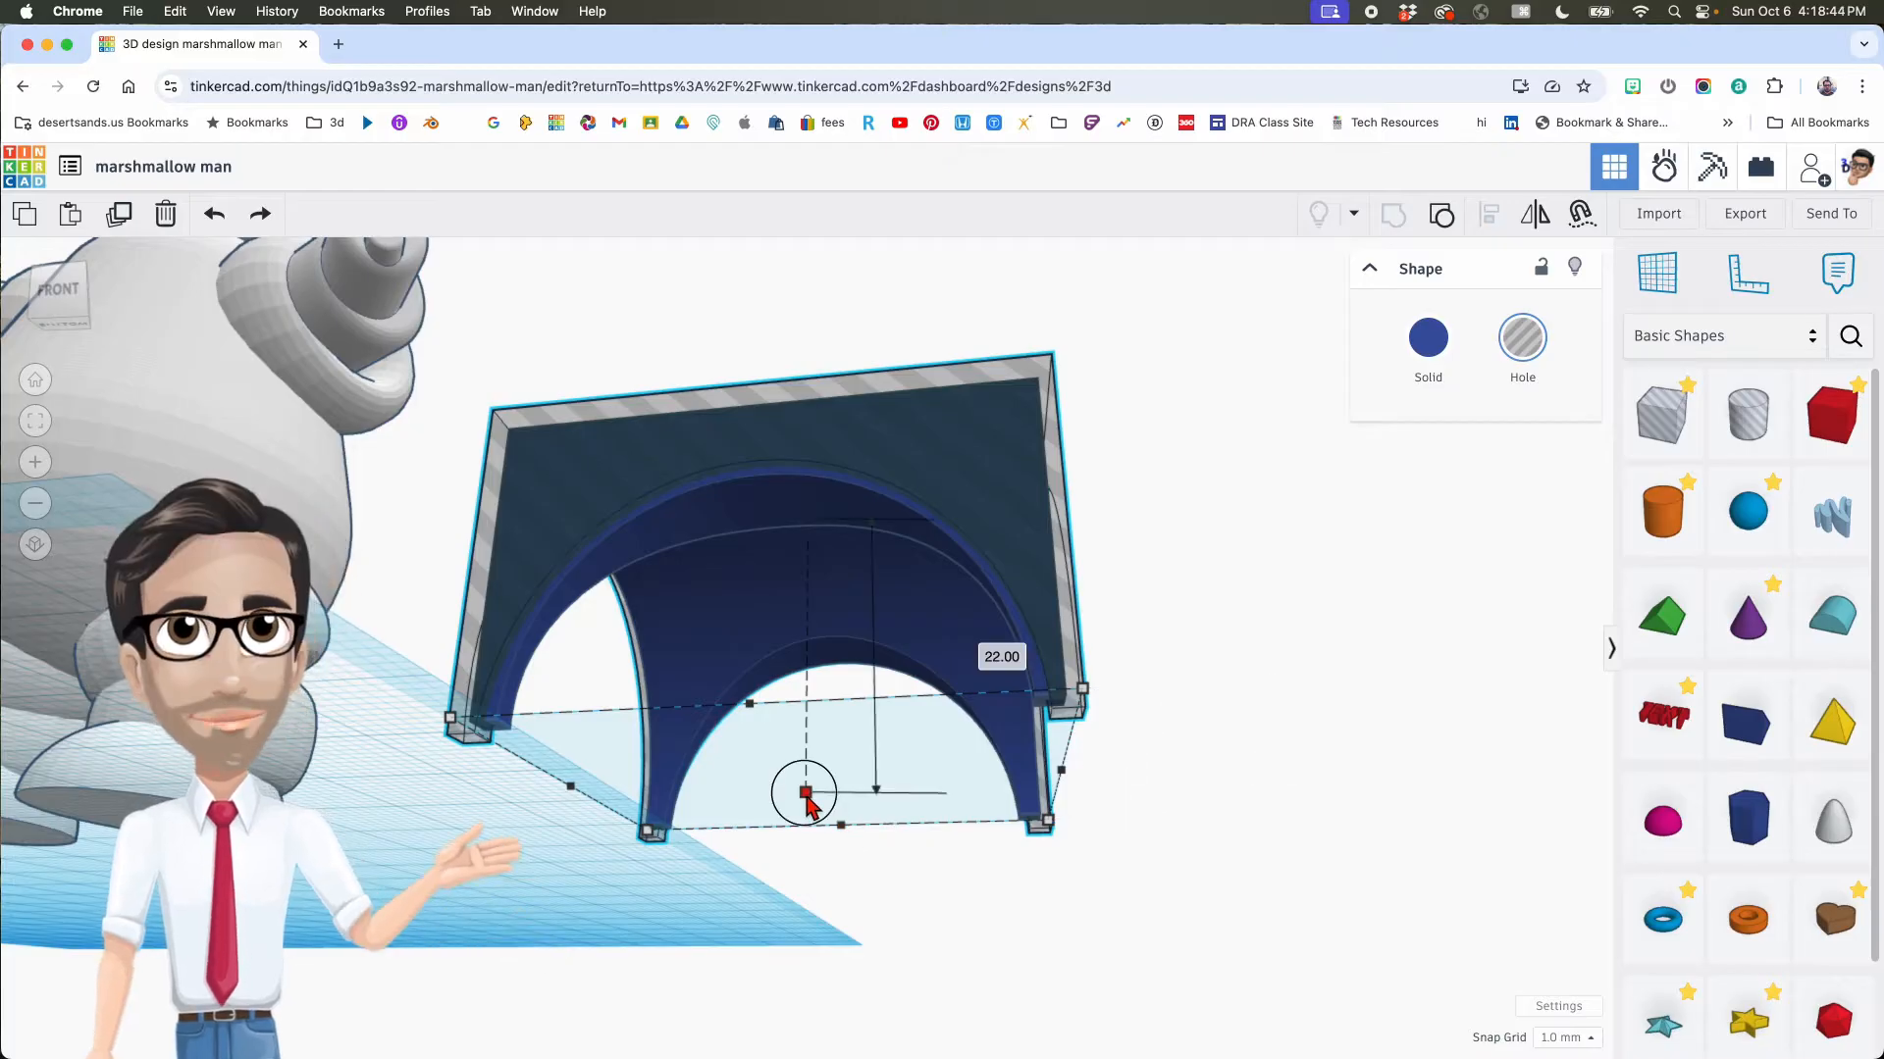
pyautogui.moveTo(804, 794); pyautogui.dragTo(806, 824)
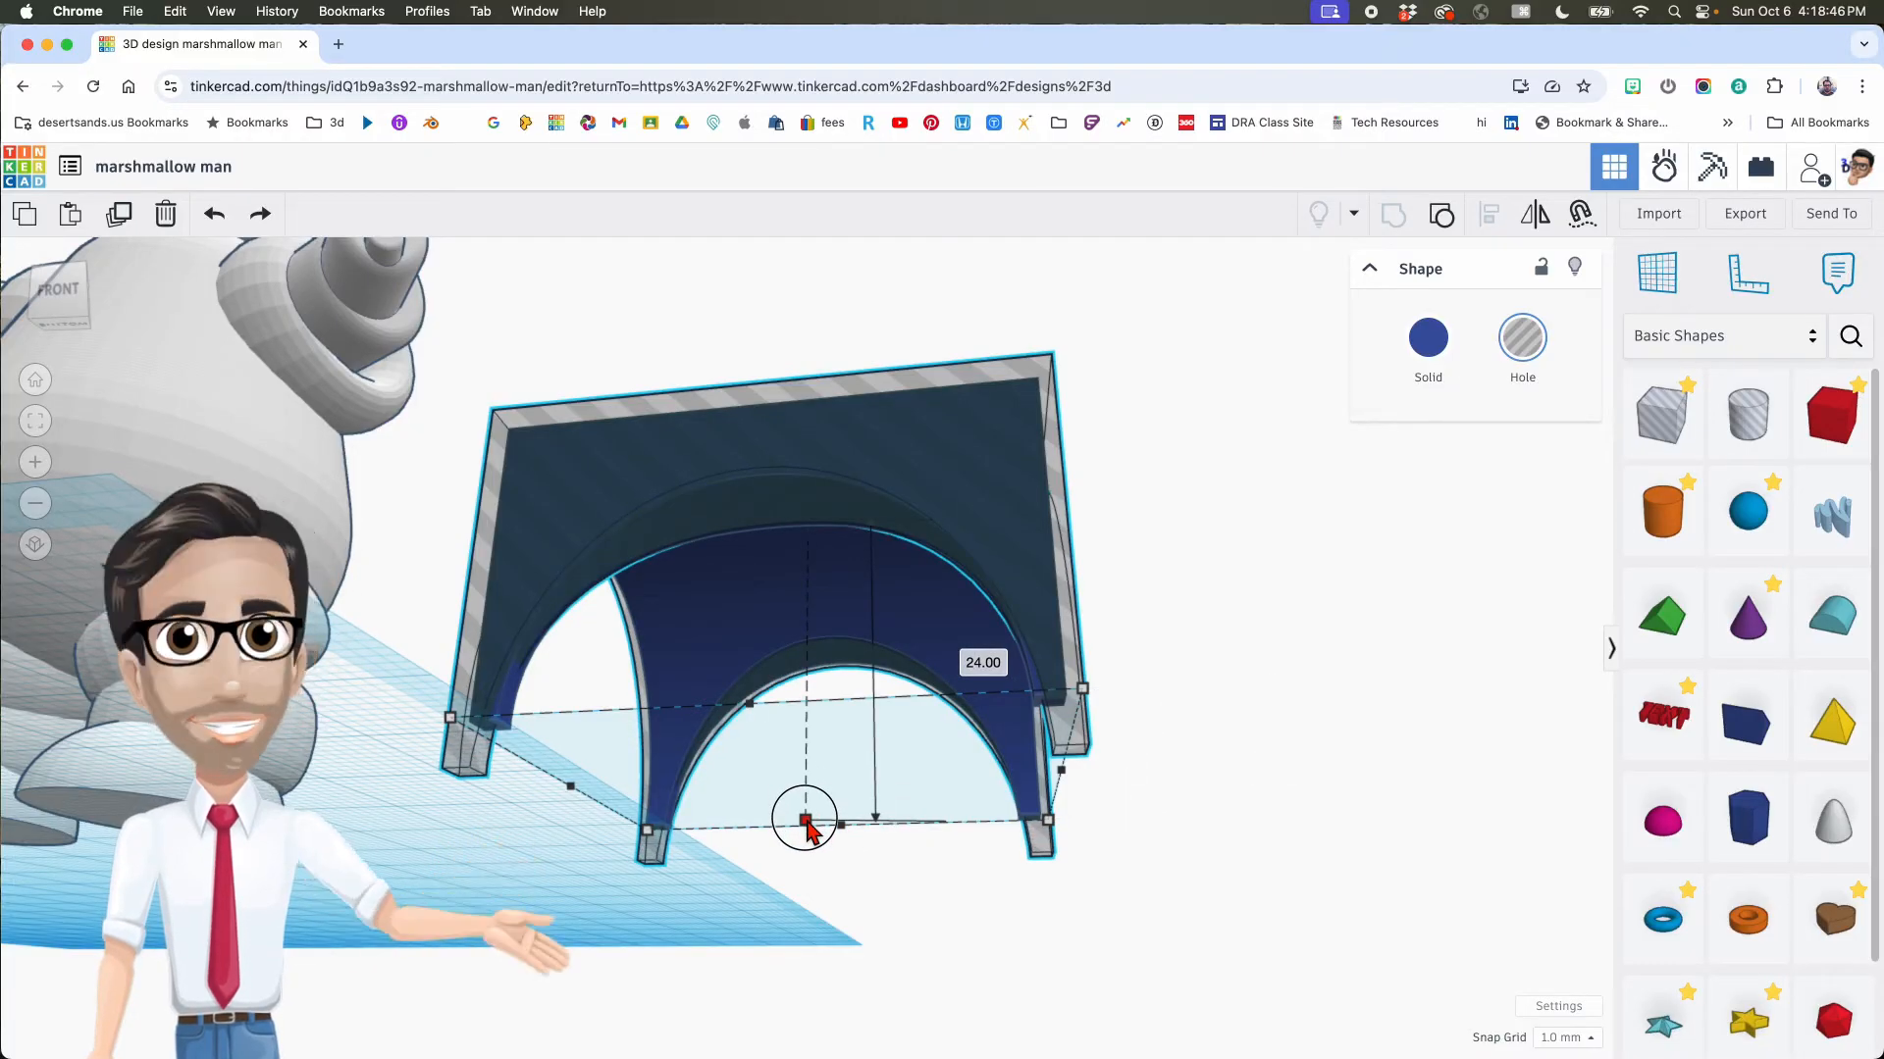
# Step: Stretch the hole copy on both sides to 38 mm along its front-to-back direction
pyautogui.moveTo(851, 549); pyautogui.dragTo(763, 610, button='right')
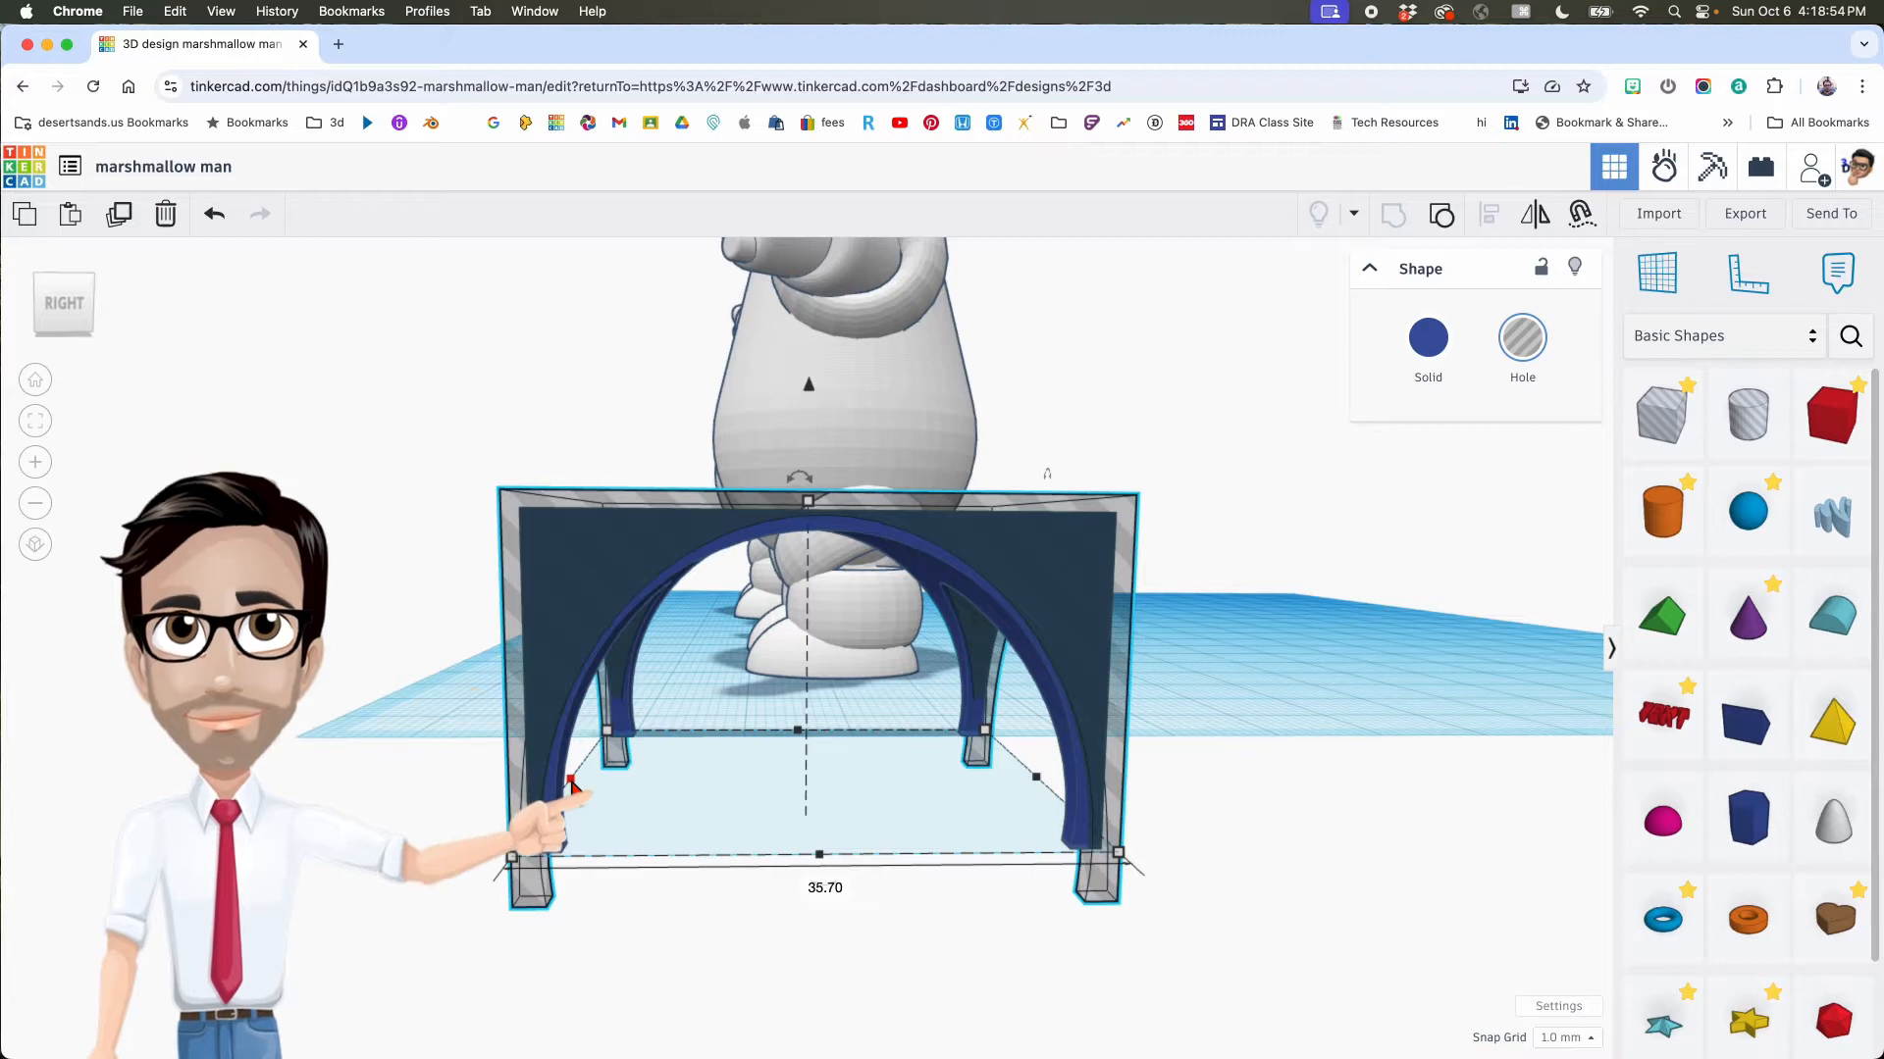
pyautogui.click(572, 784)
pyautogui.moveTo(572, 784); pyautogui.dragTo(557, 782)
pyautogui.moveTo(1039, 781); pyautogui.dragTo(1051, 782)
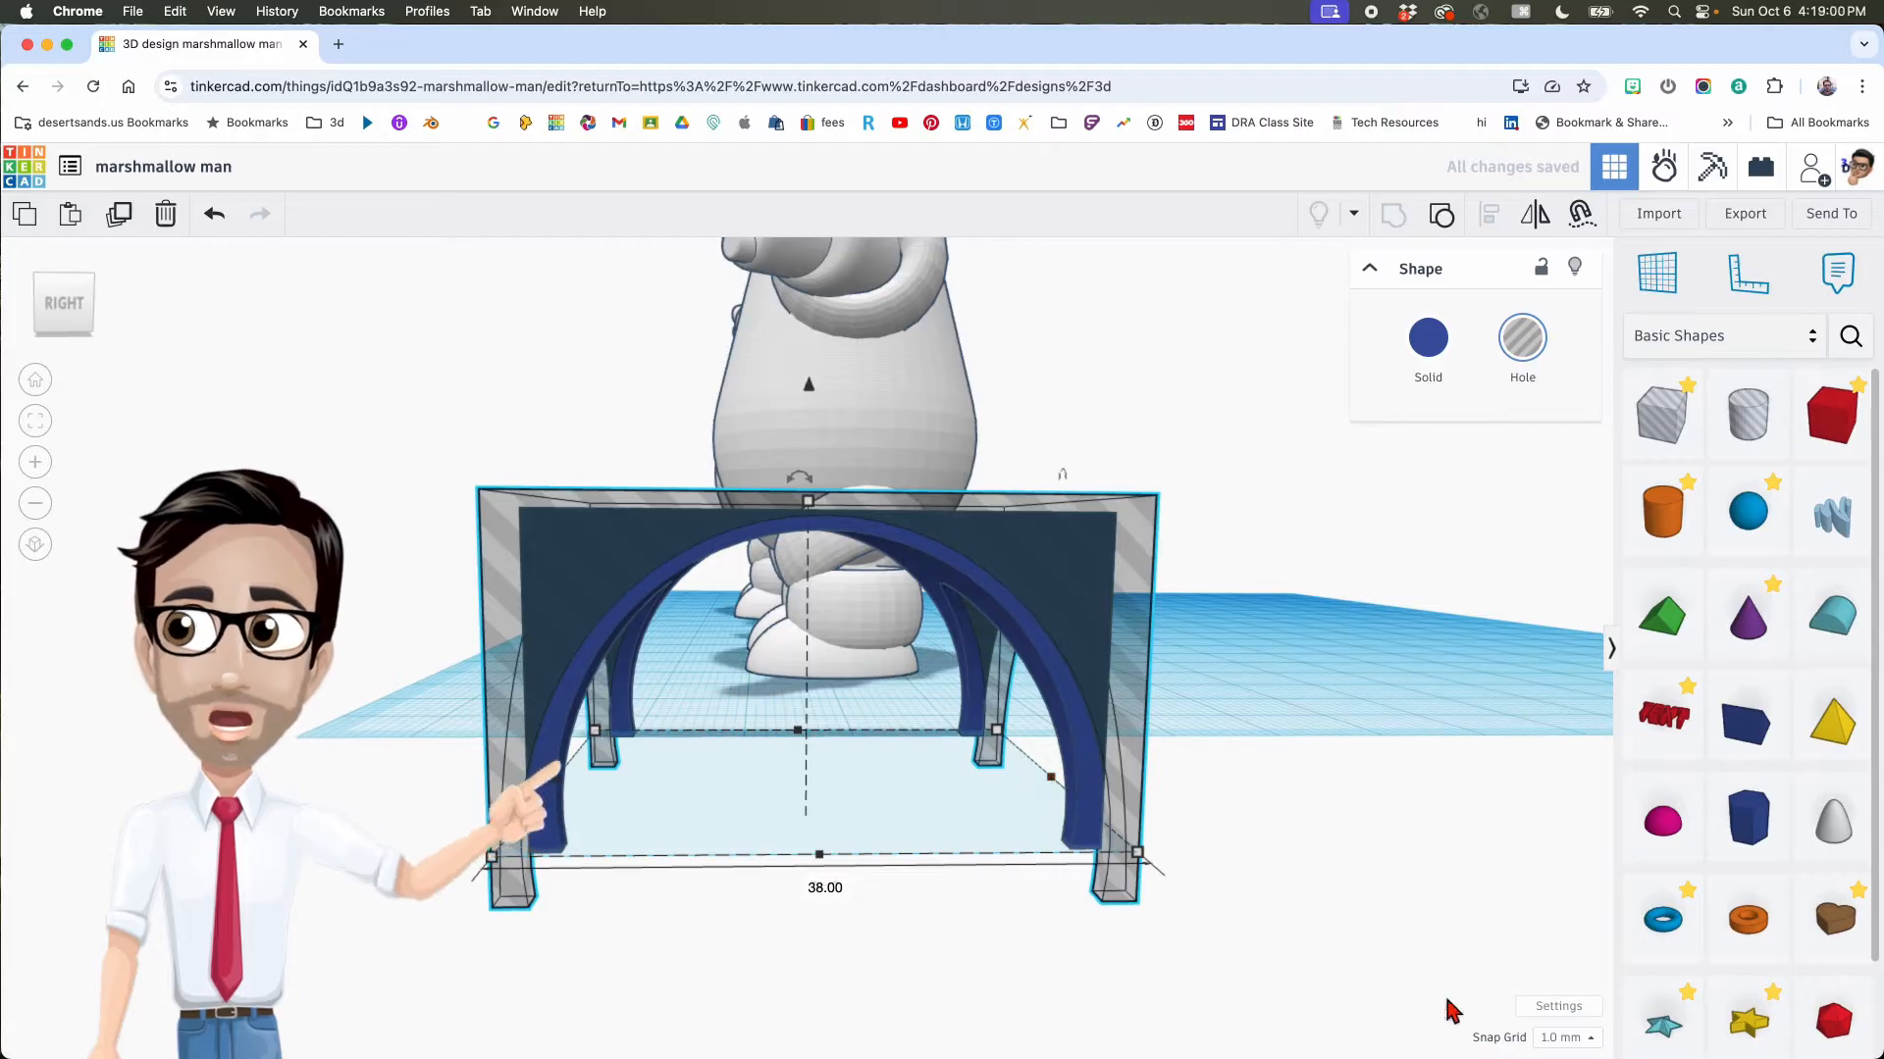
# Step: Set the snap grid to 0.1 mm and narrow the hole copy front to back, pulling one side in to 37.4 mm and then the opposite side slightly
pyautogui.click(1561, 1038)
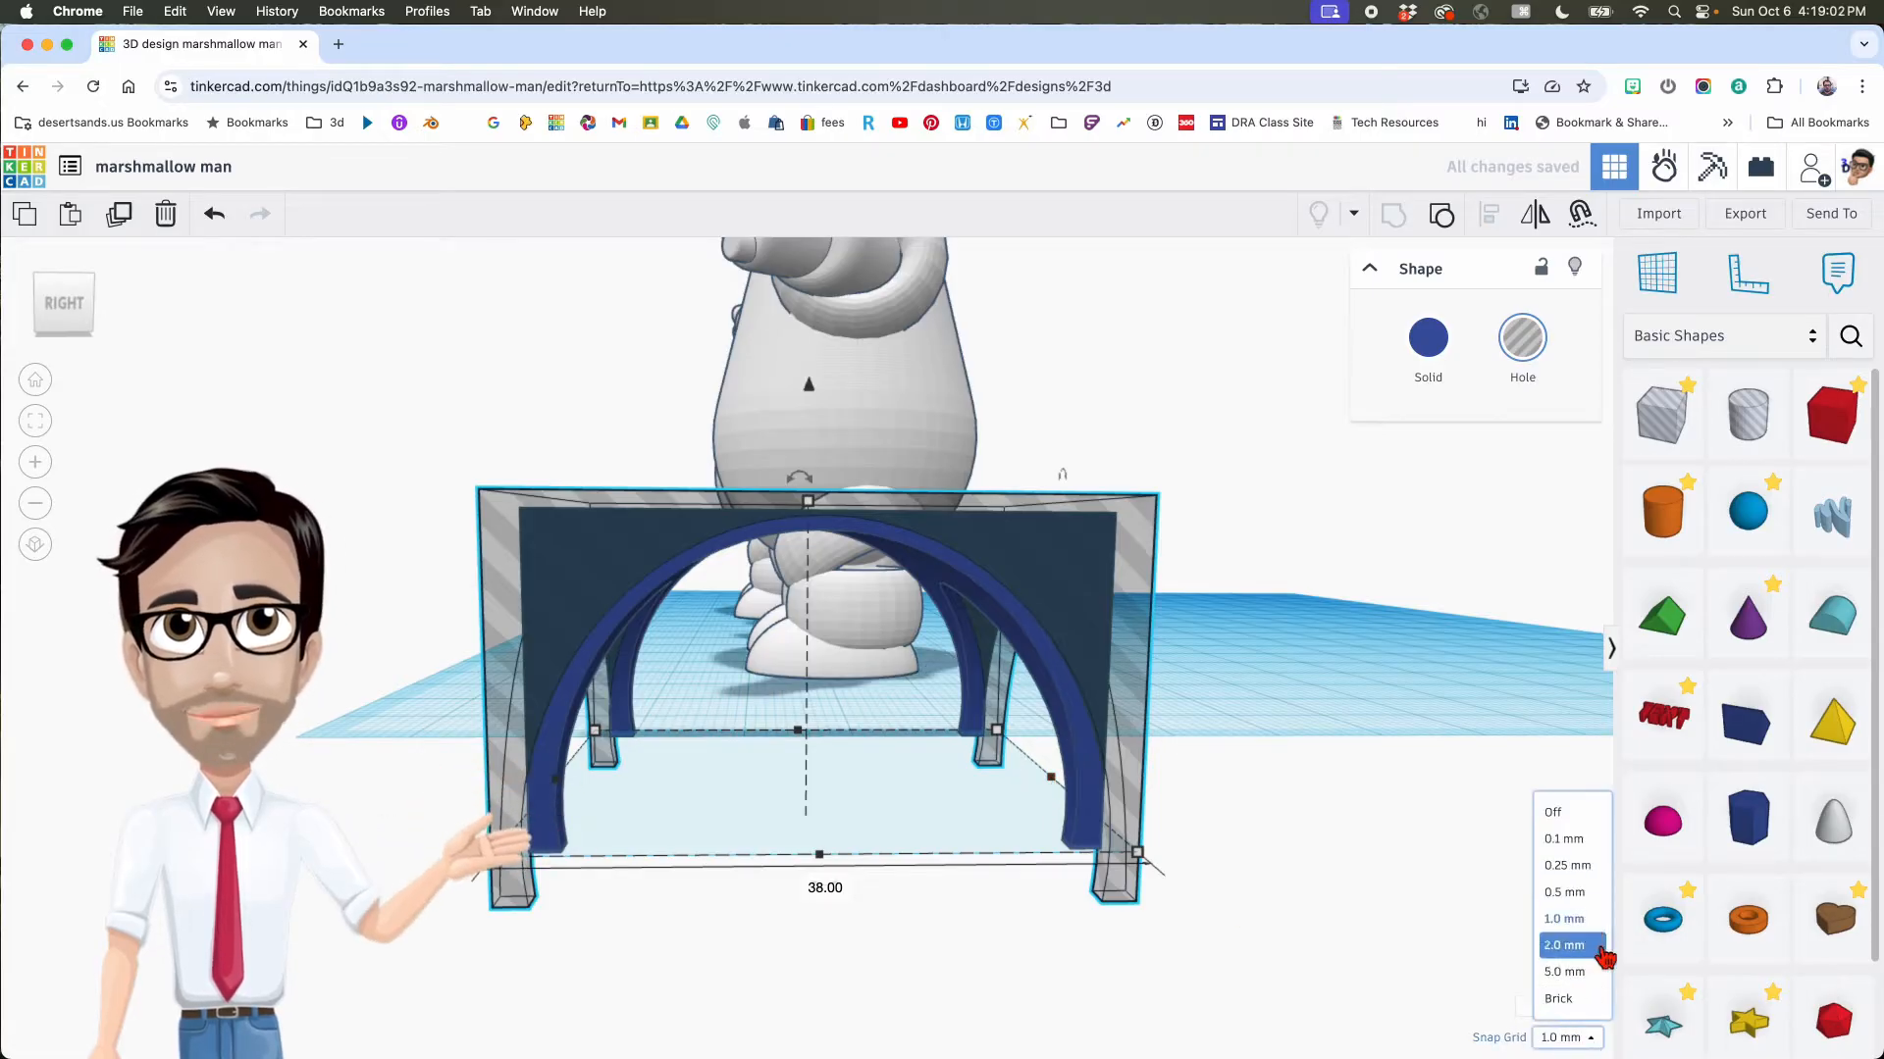
pyautogui.click(1568, 836)
pyautogui.moveTo(556, 779); pyautogui.dragTo(567, 785)
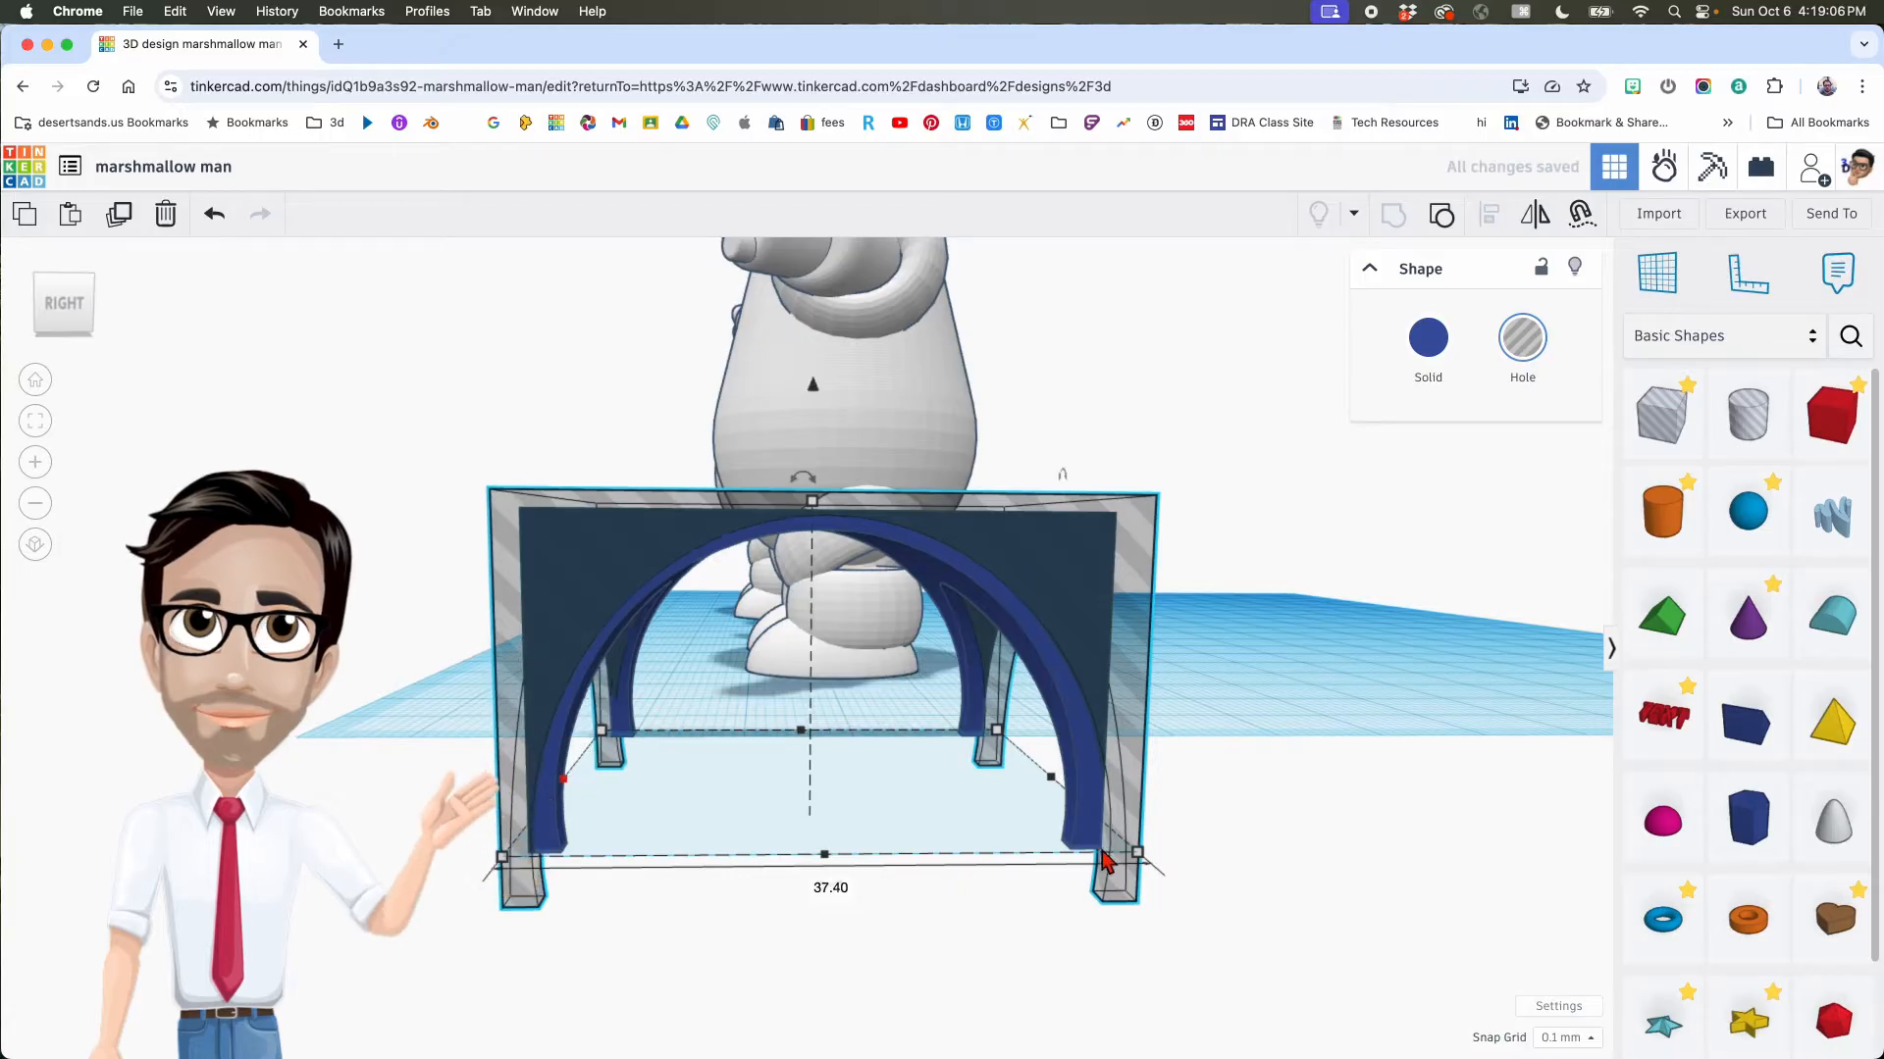
pyautogui.moveTo(1048, 781); pyautogui.dragTo(1036, 778)
# Step: Narrow the hole copy from both sides to 35 mm across its front
pyautogui.moveTo(937, 782); pyautogui.dragTo(1152, 830, button='right')
pyautogui.moveTo(1030, 855); pyautogui.dragTo(992, 769, button='right')
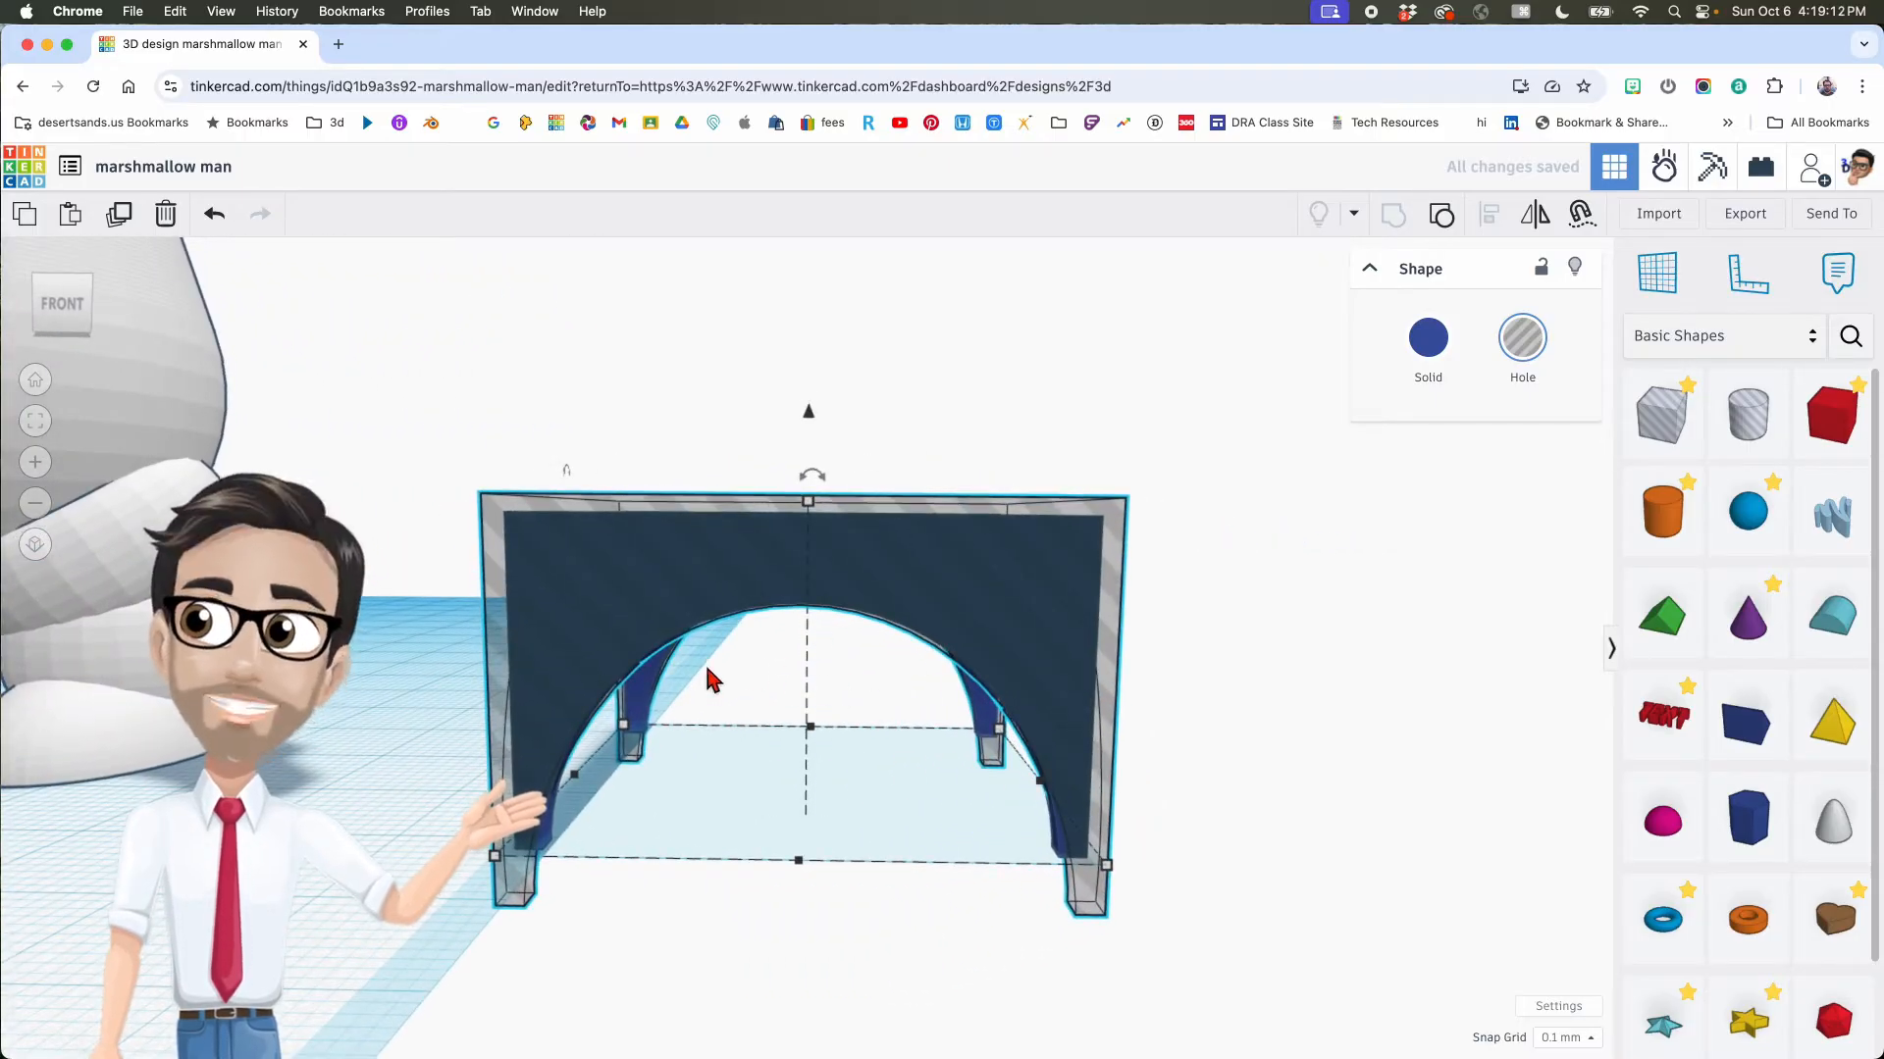
pyautogui.moveTo(608, 834); pyautogui.dragTo(727, 854, button='right')
pyautogui.scroll(3, 541, 849)
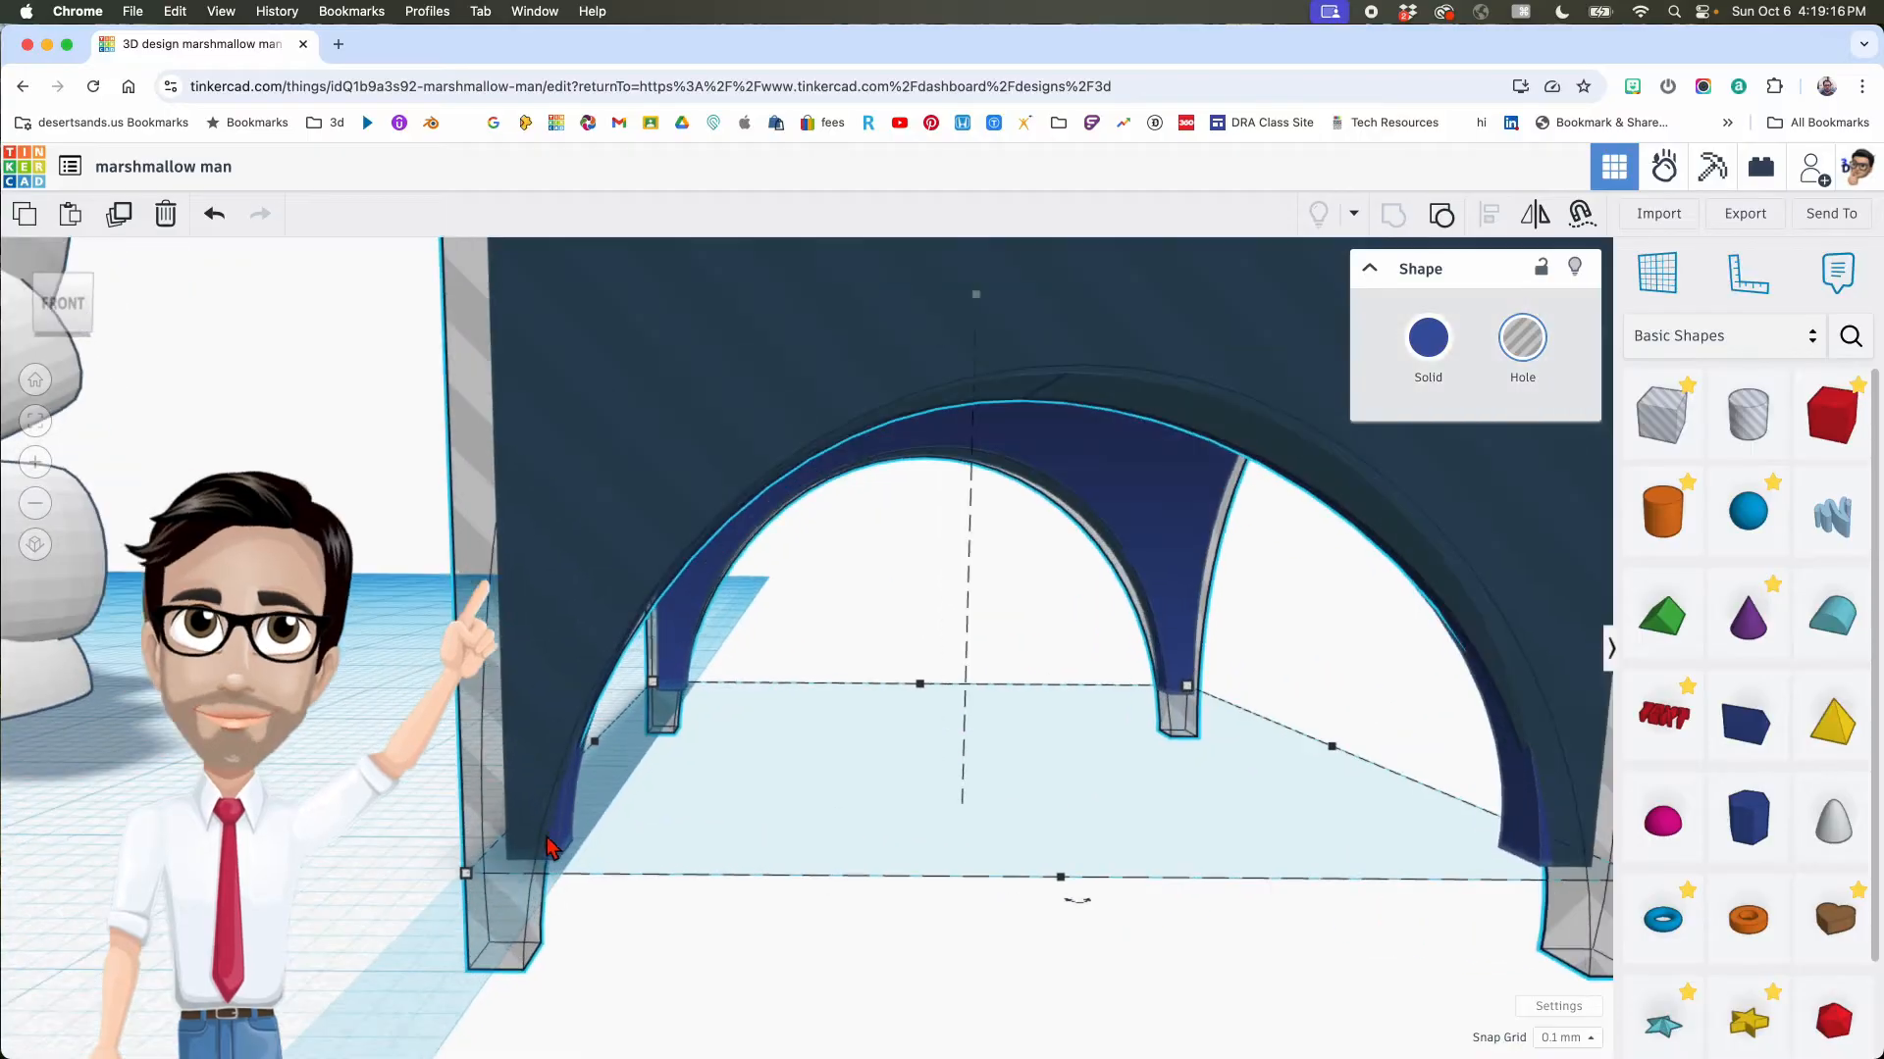
pyautogui.moveTo(599, 745); pyautogui.dragTo(607, 751)
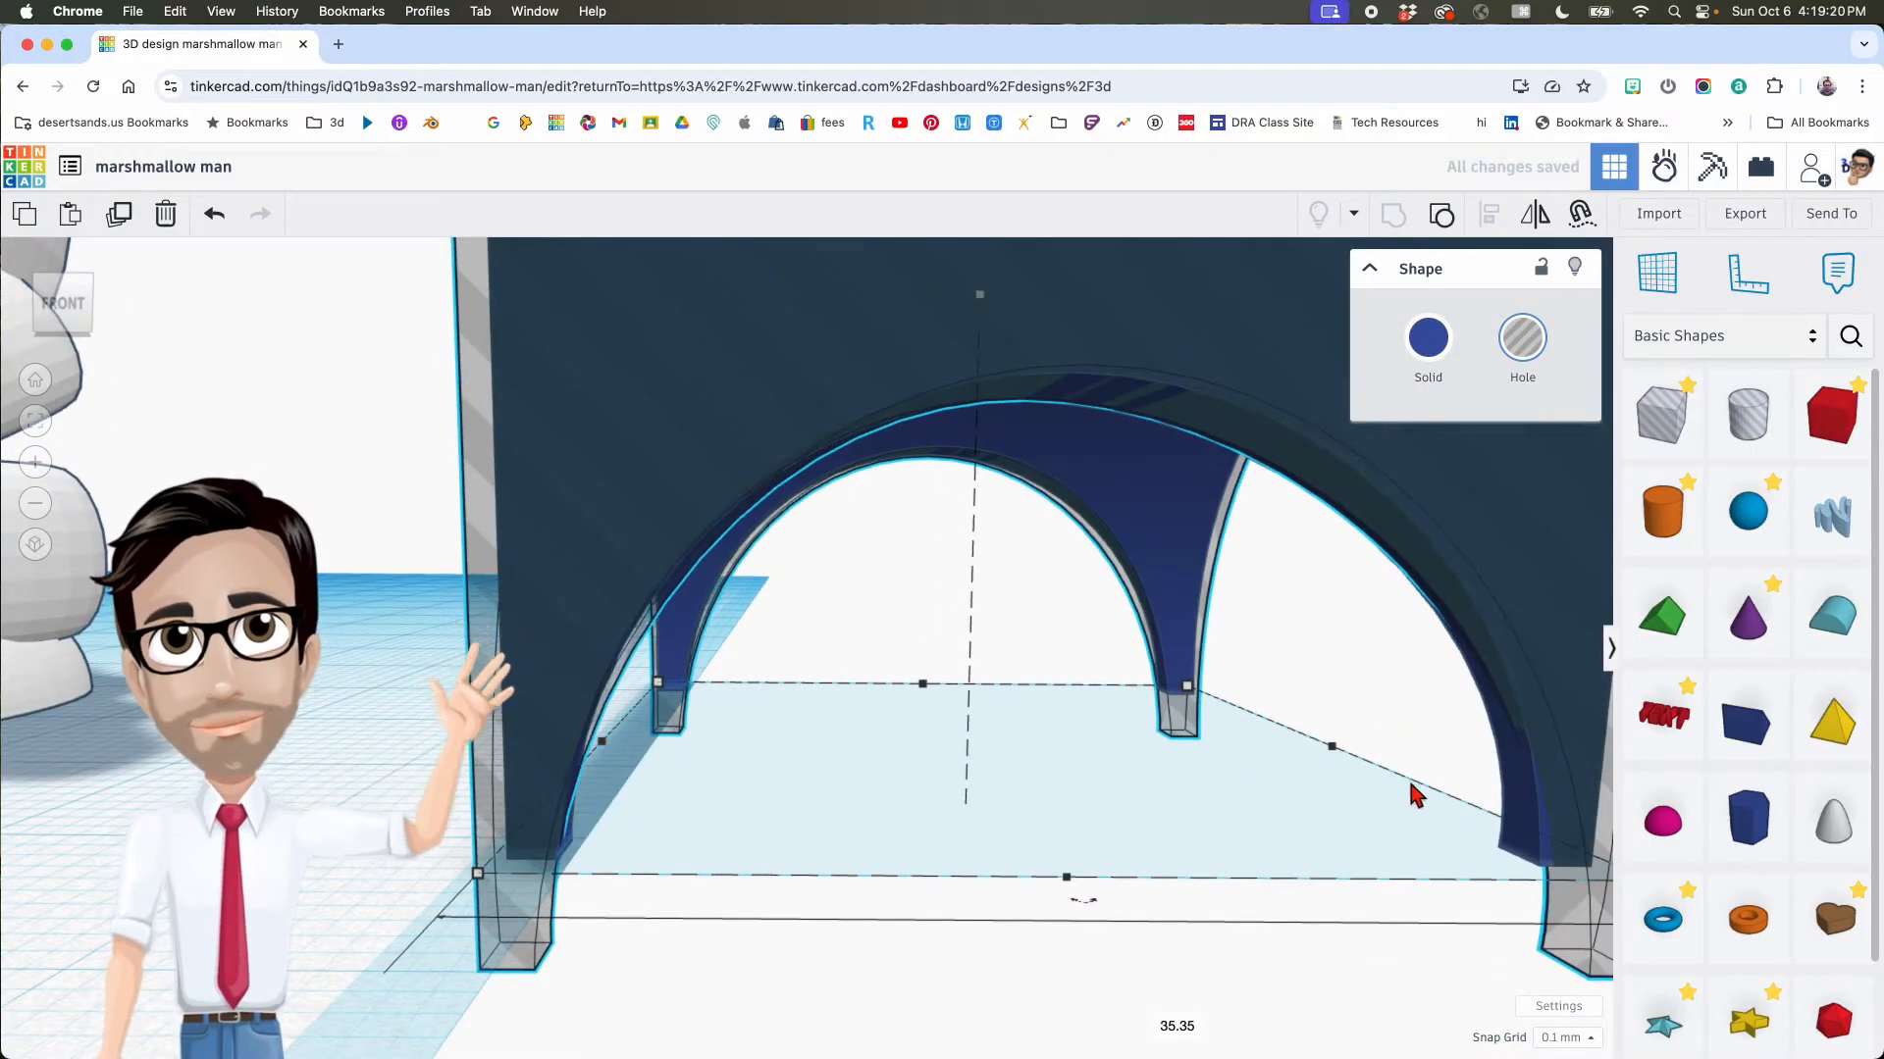
pyautogui.moveTo(1333, 747); pyautogui.dragTo(1326, 746)
pyautogui.scroll(-5, 1198, 798)
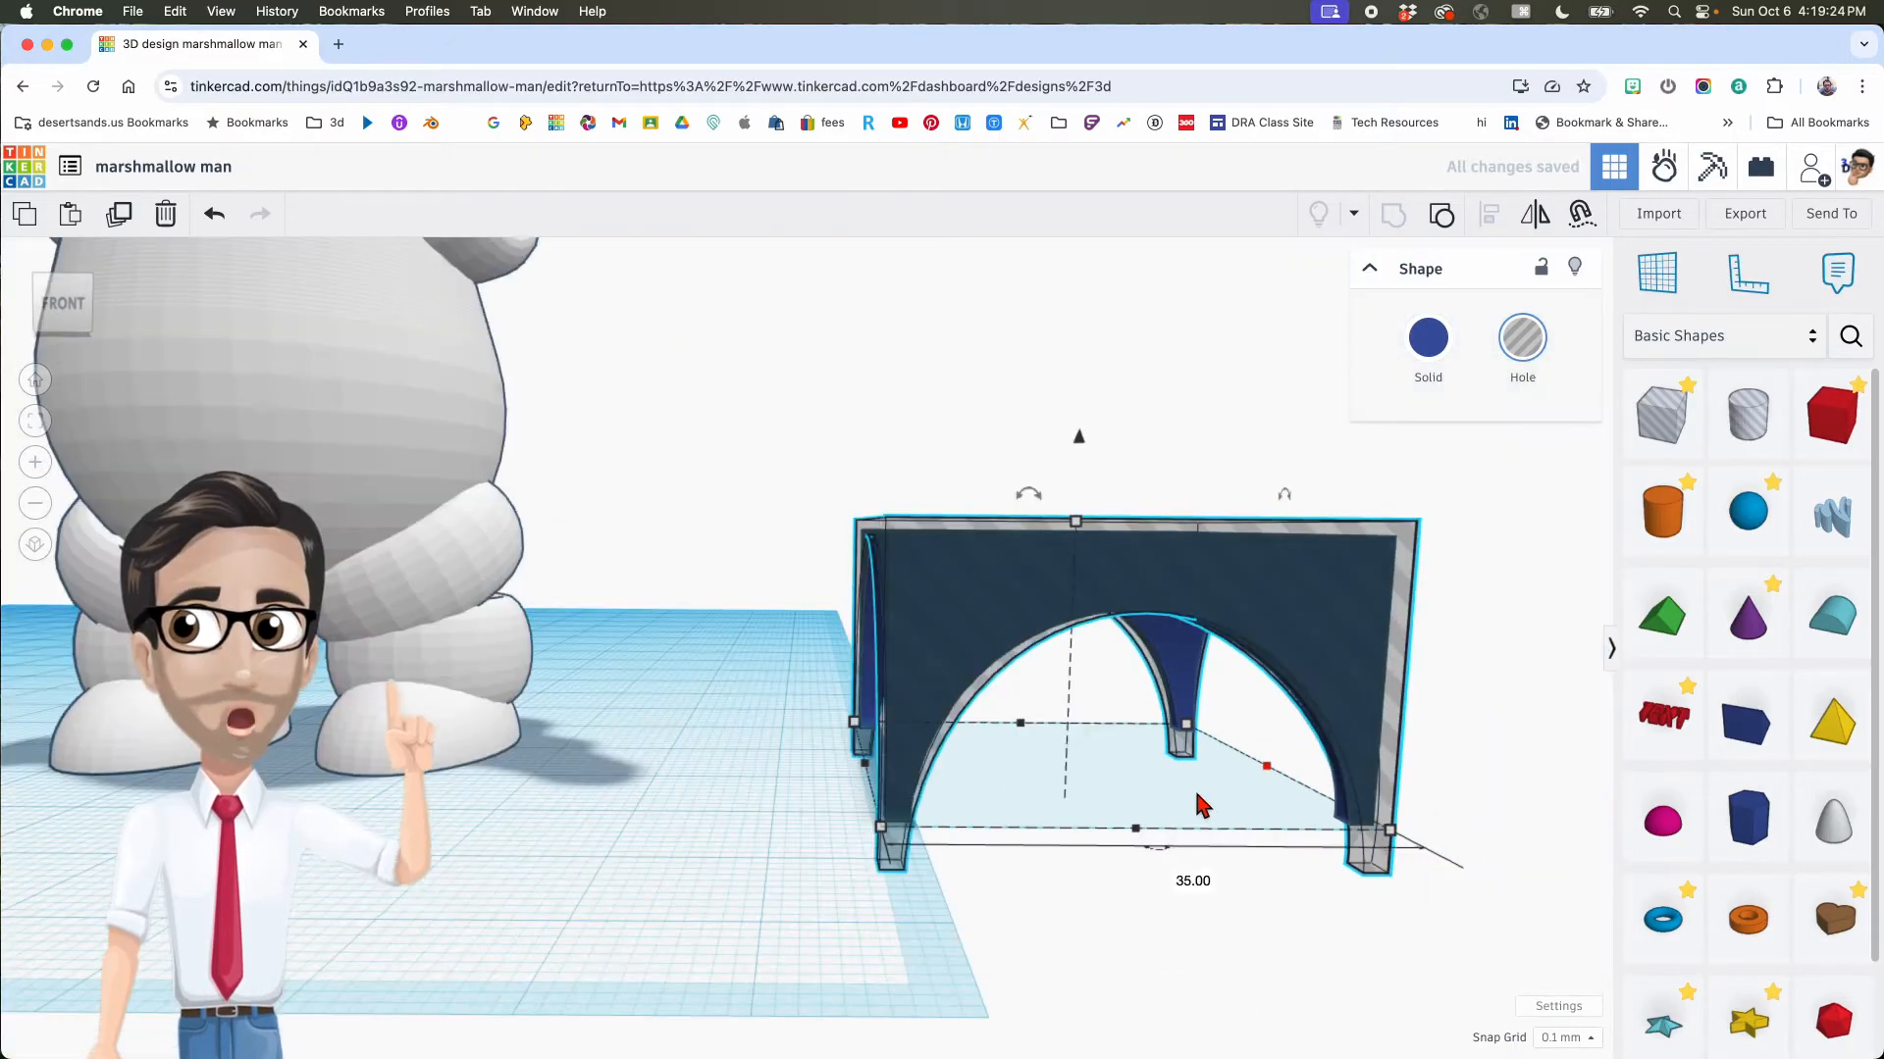
# Step: Try grouping the arched blue block with the 35 mm wide hole copy to carve the collar shape
pyautogui.moveTo(959, 508); pyautogui.dragTo(1018, 734)
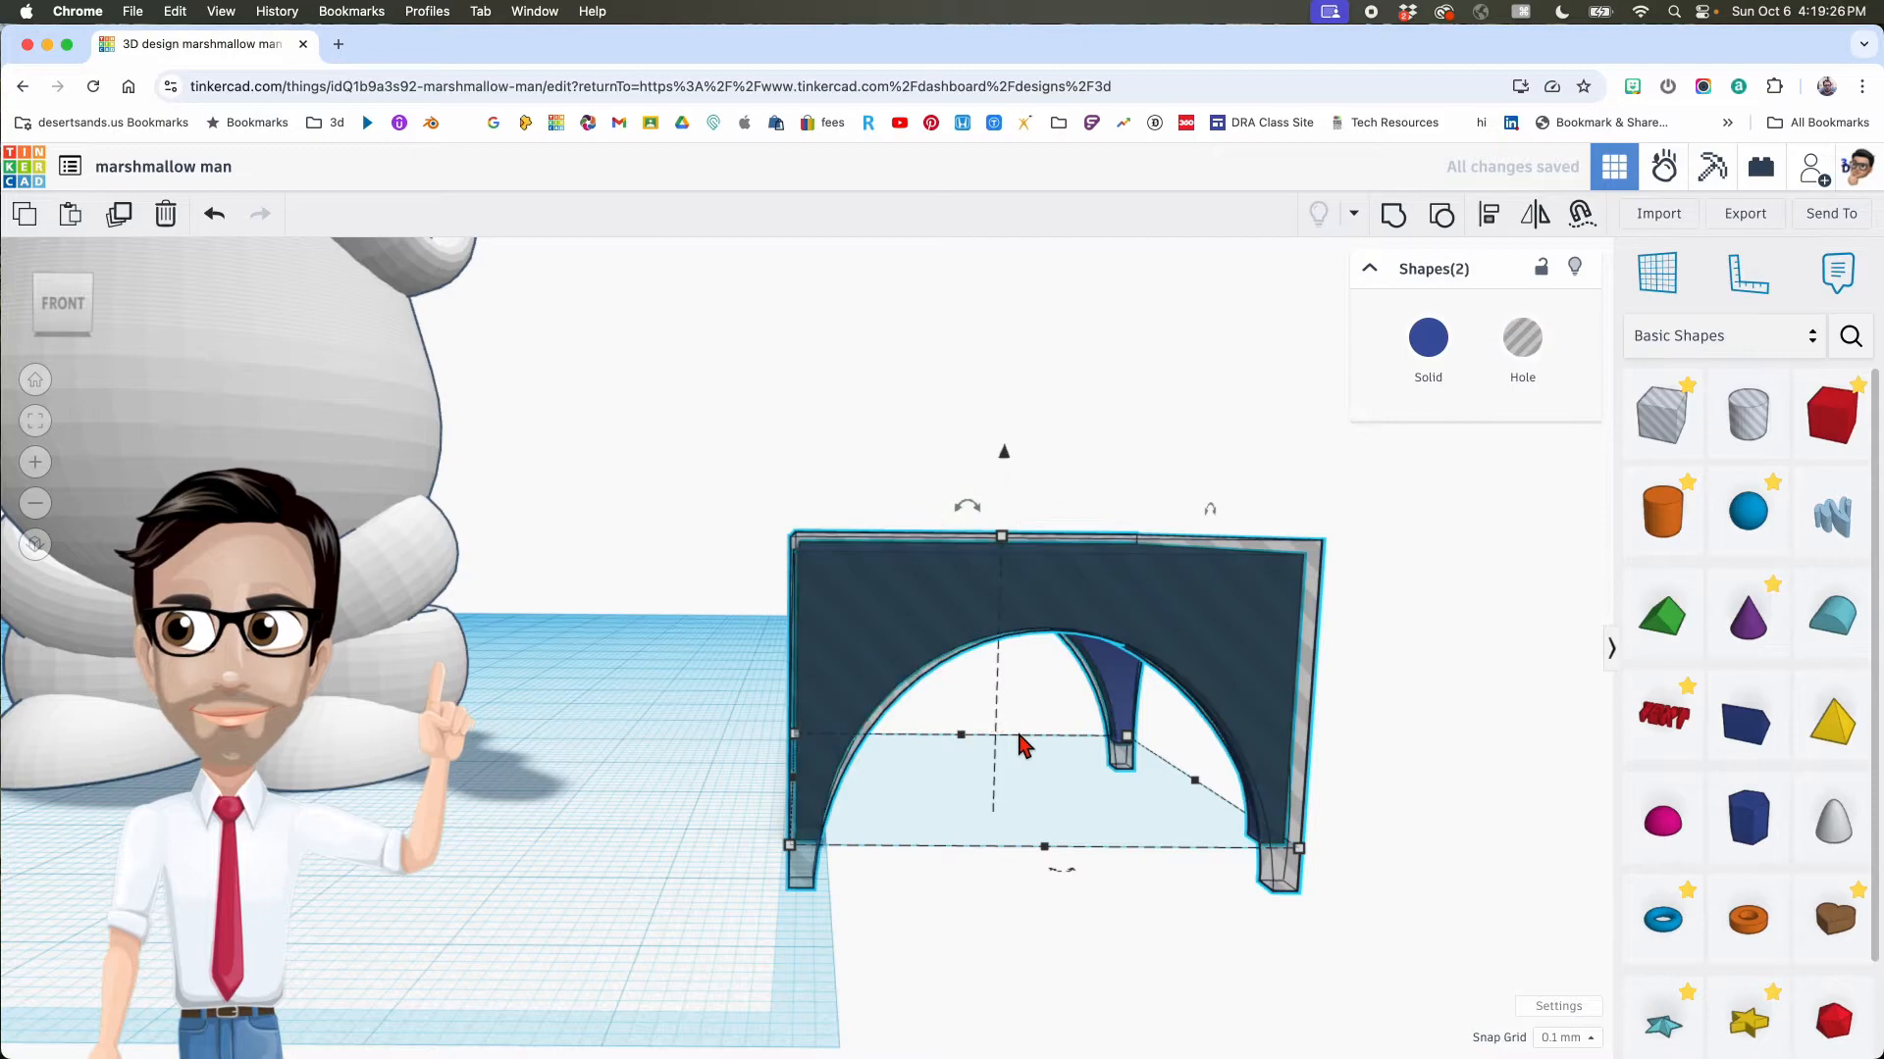
pyautogui.hotkey('ctrl', 'g')
pyautogui.moveTo(1060, 807)
pyautogui.mouseDown(button='right')
pyautogui.moveTo(769, 824)
pyautogui.moveTo(795, 887)
pyautogui.moveTo(1030, 841)
pyautogui.moveTo(1045, 811)
pyautogui.moveTo(1032, 826)
pyautogui.mouseUp(button='right')
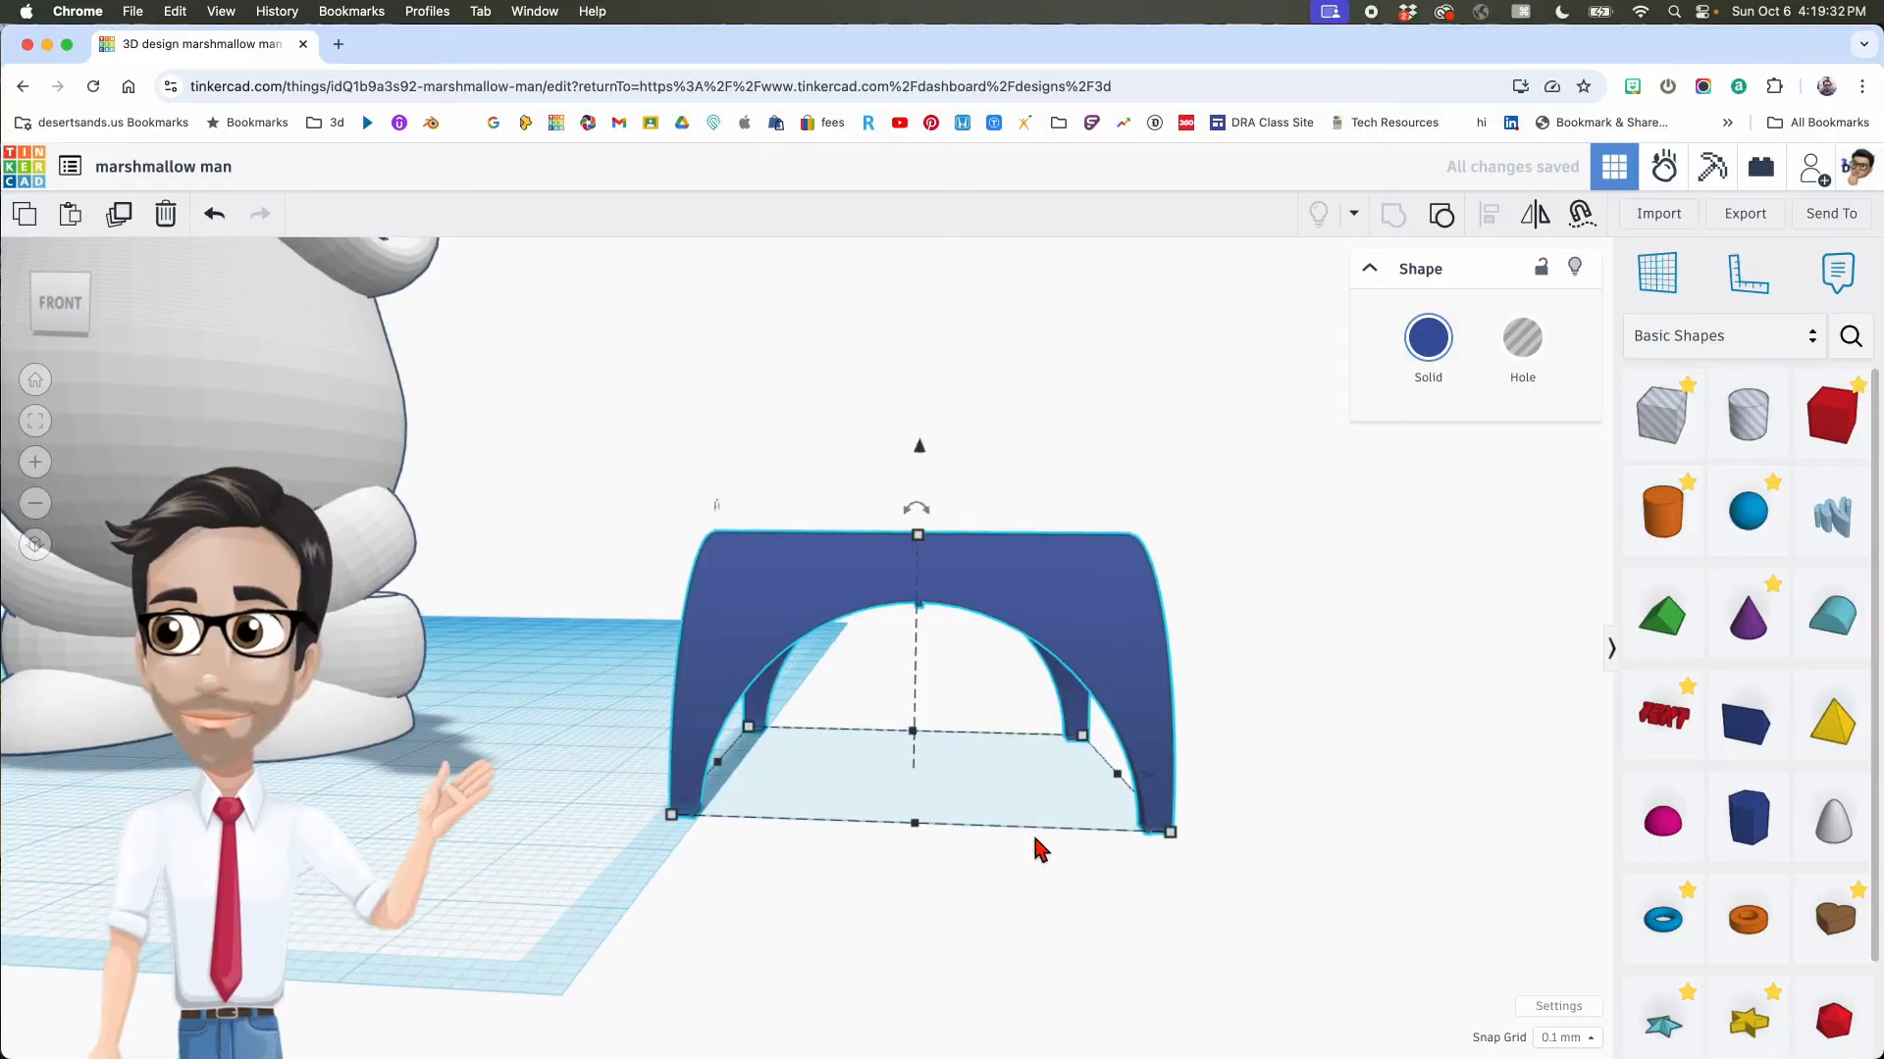
pyautogui.press('super+z')
# Step: Try the grouping of the arched blue block and the resized hole copy again and inspect the carved collar shape beside the figure
pyautogui.moveTo(1015, 818); pyautogui.dragTo(1166, 796, button='right')
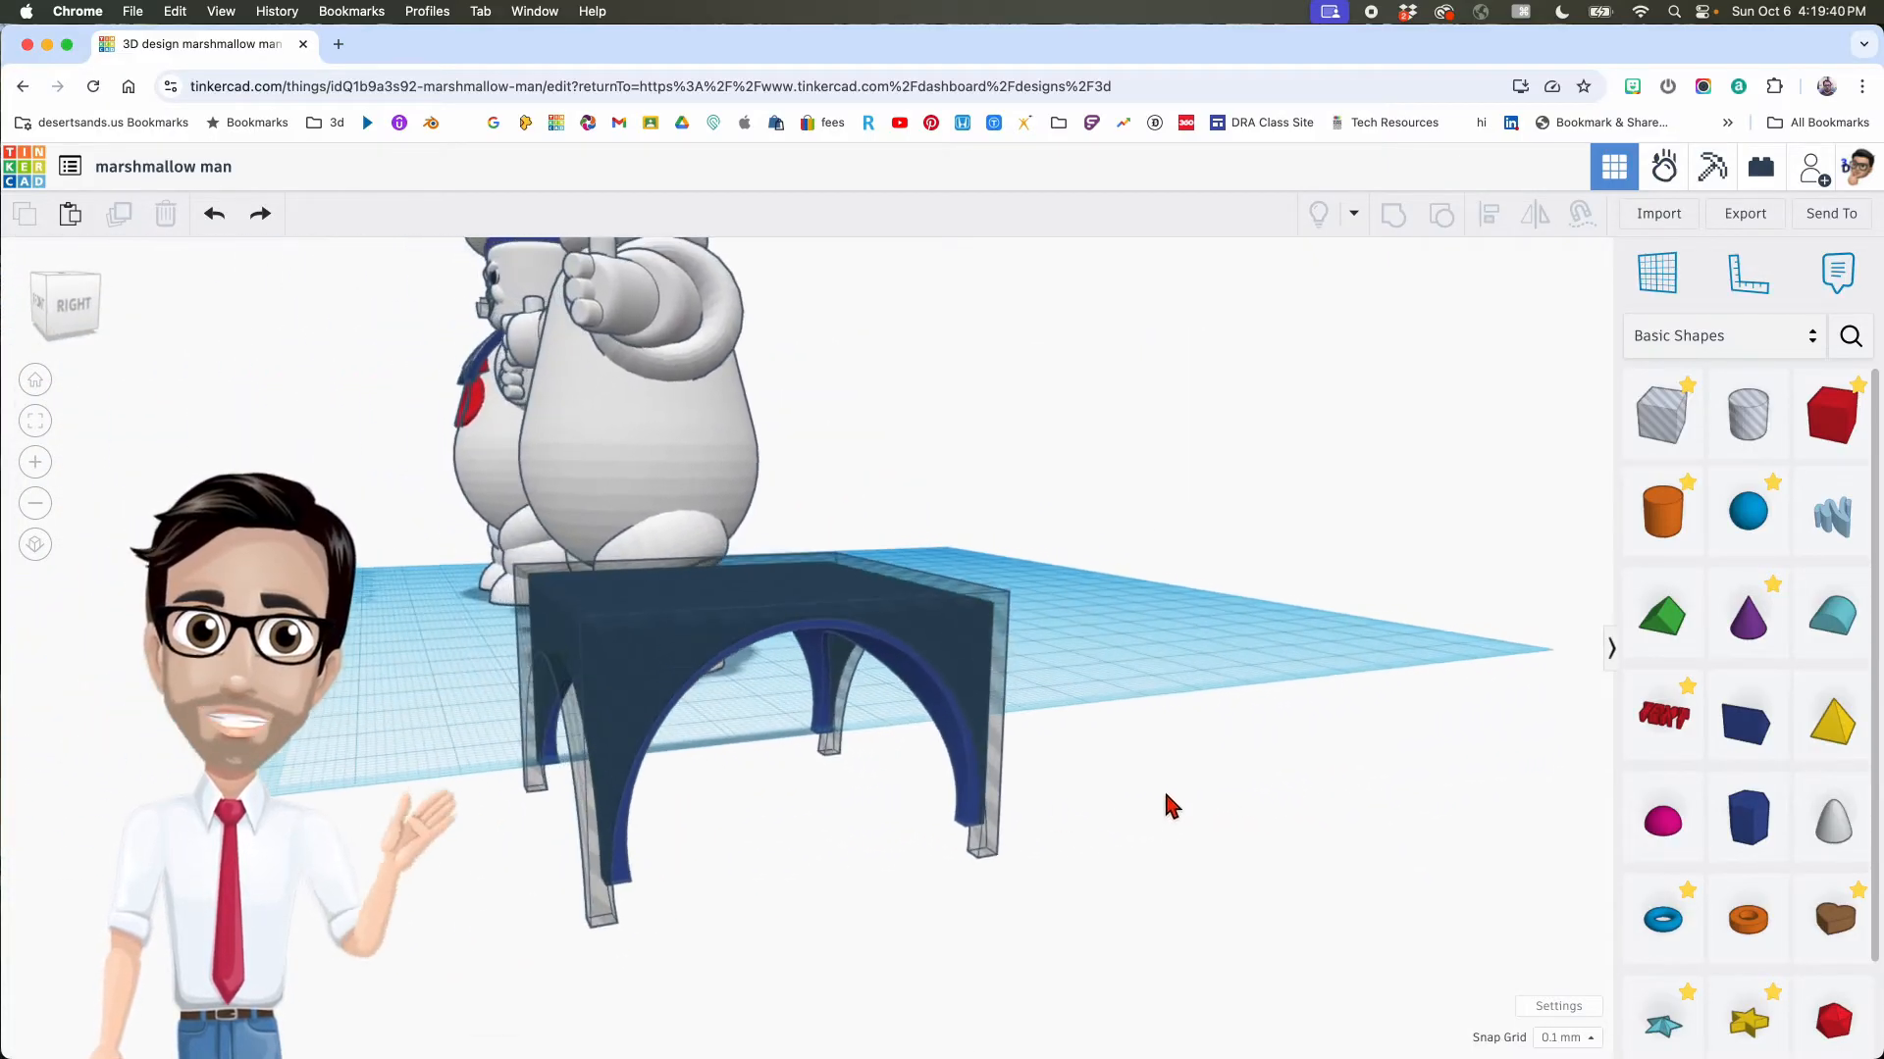
pyautogui.moveTo(879, 774); pyautogui.dragTo(745, 753, button='right')
pyautogui.click(436, 909)
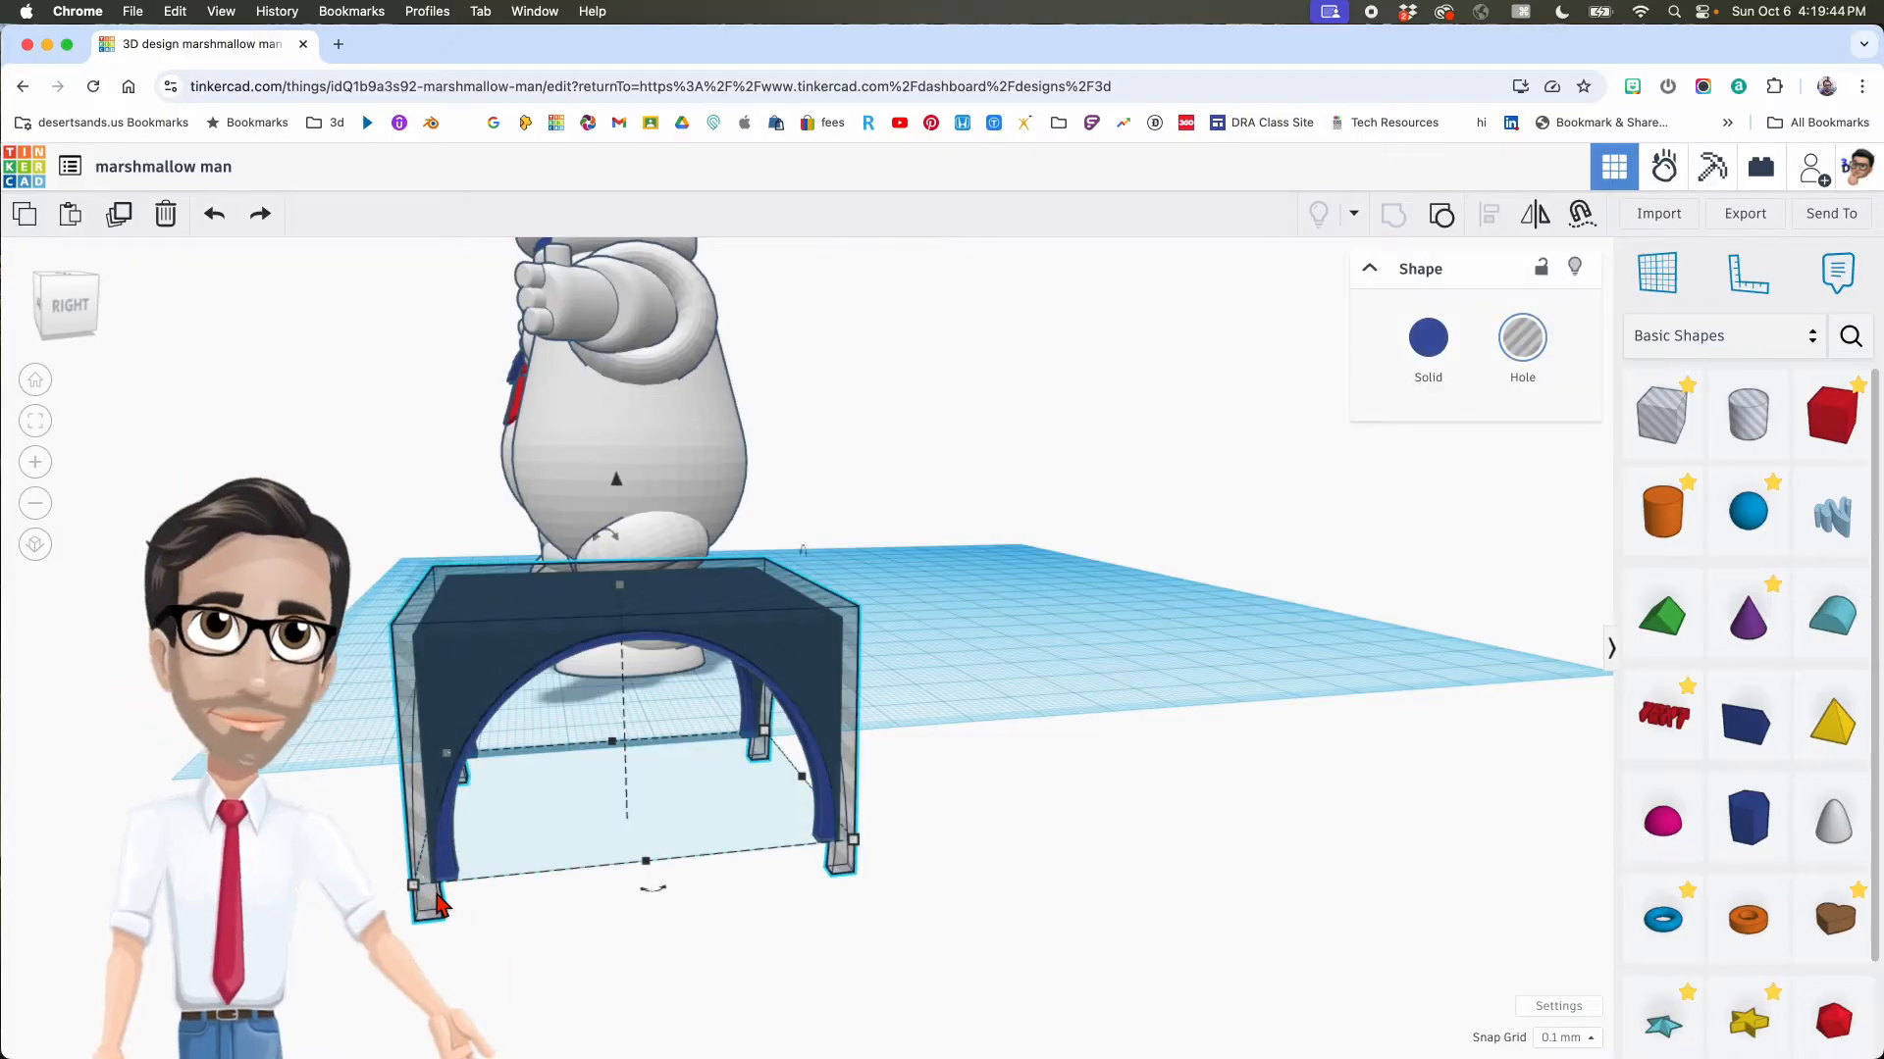
pyautogui.moveTo(422, 898); pyautogui.dragTo(916, 933, button='right')
pyautogui.hotkey('ctrl', 'shift', 'g')
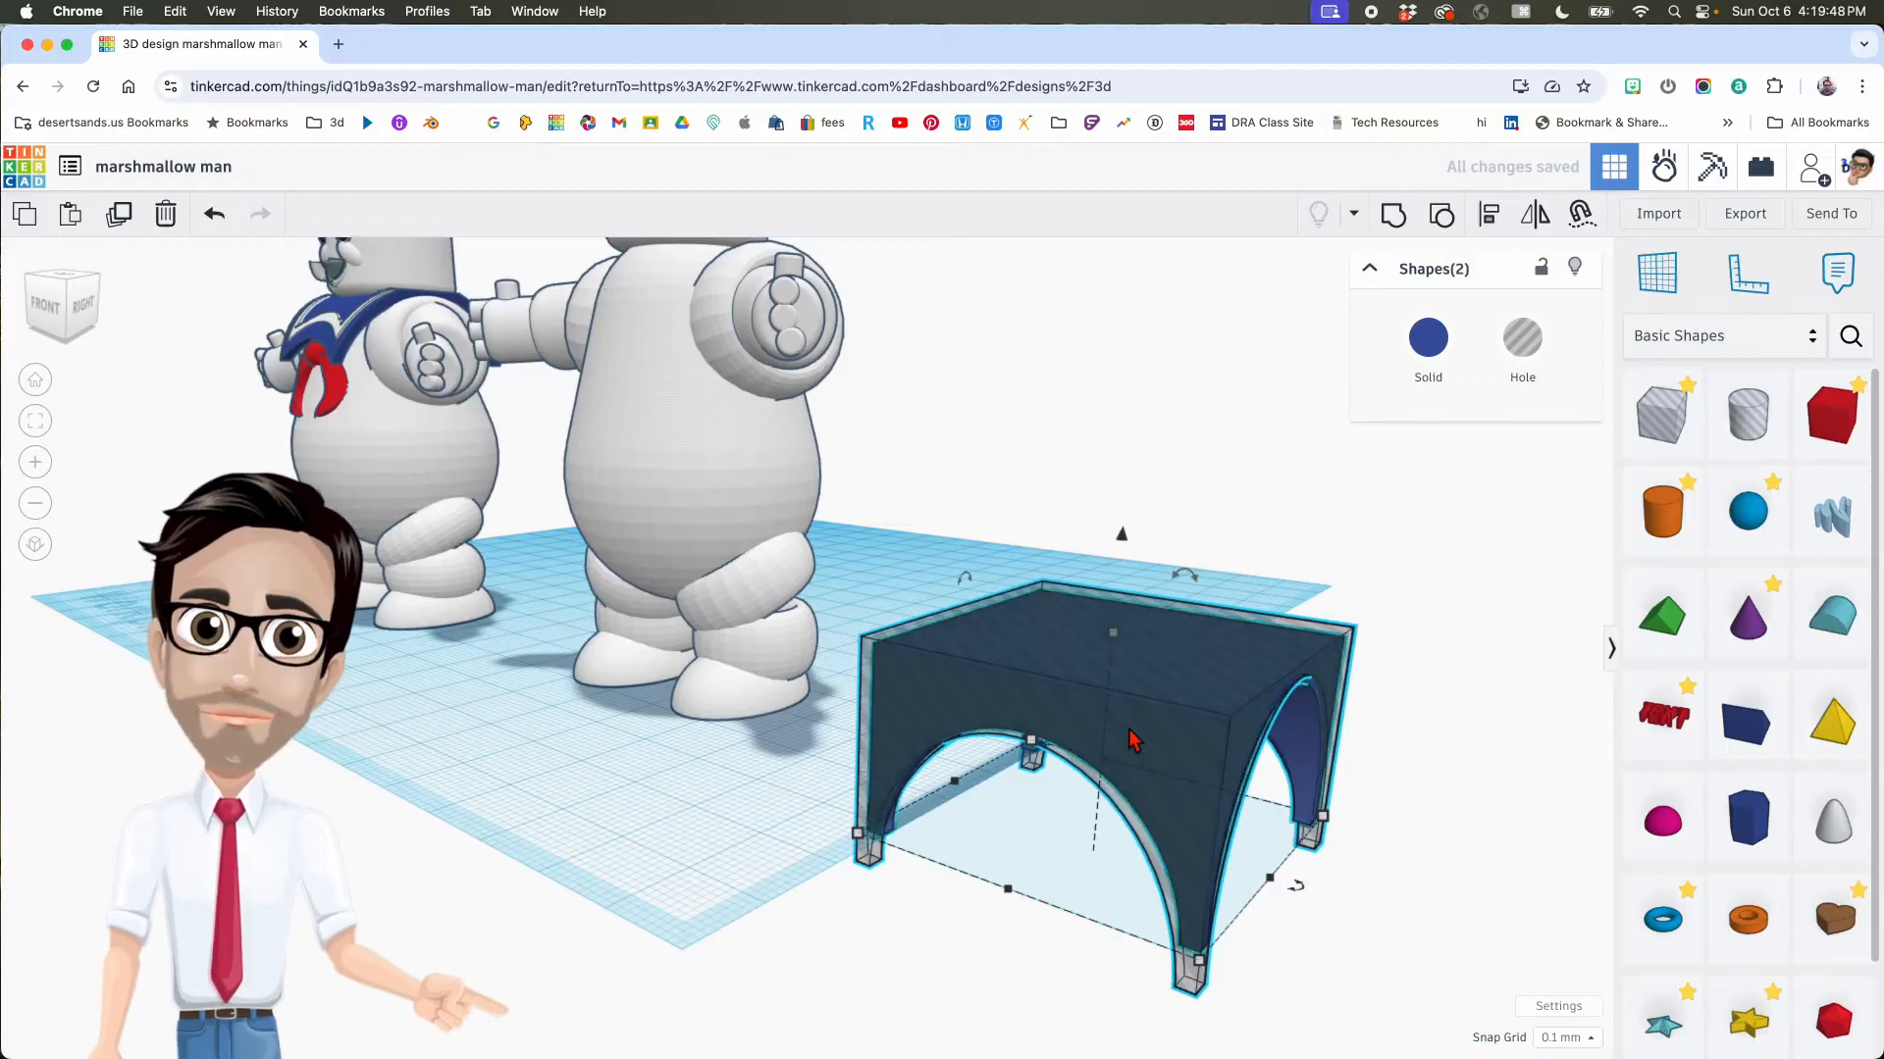
pyautogui.hotkey('ctrl', 'g')
pyautogui.moveTo(1128, 805); pyautogui.dragTo(1197, 785, button='right')
pyautogui.scroll(2, 1126, 797)
pyautogui.scroll(3, 1127, 799)
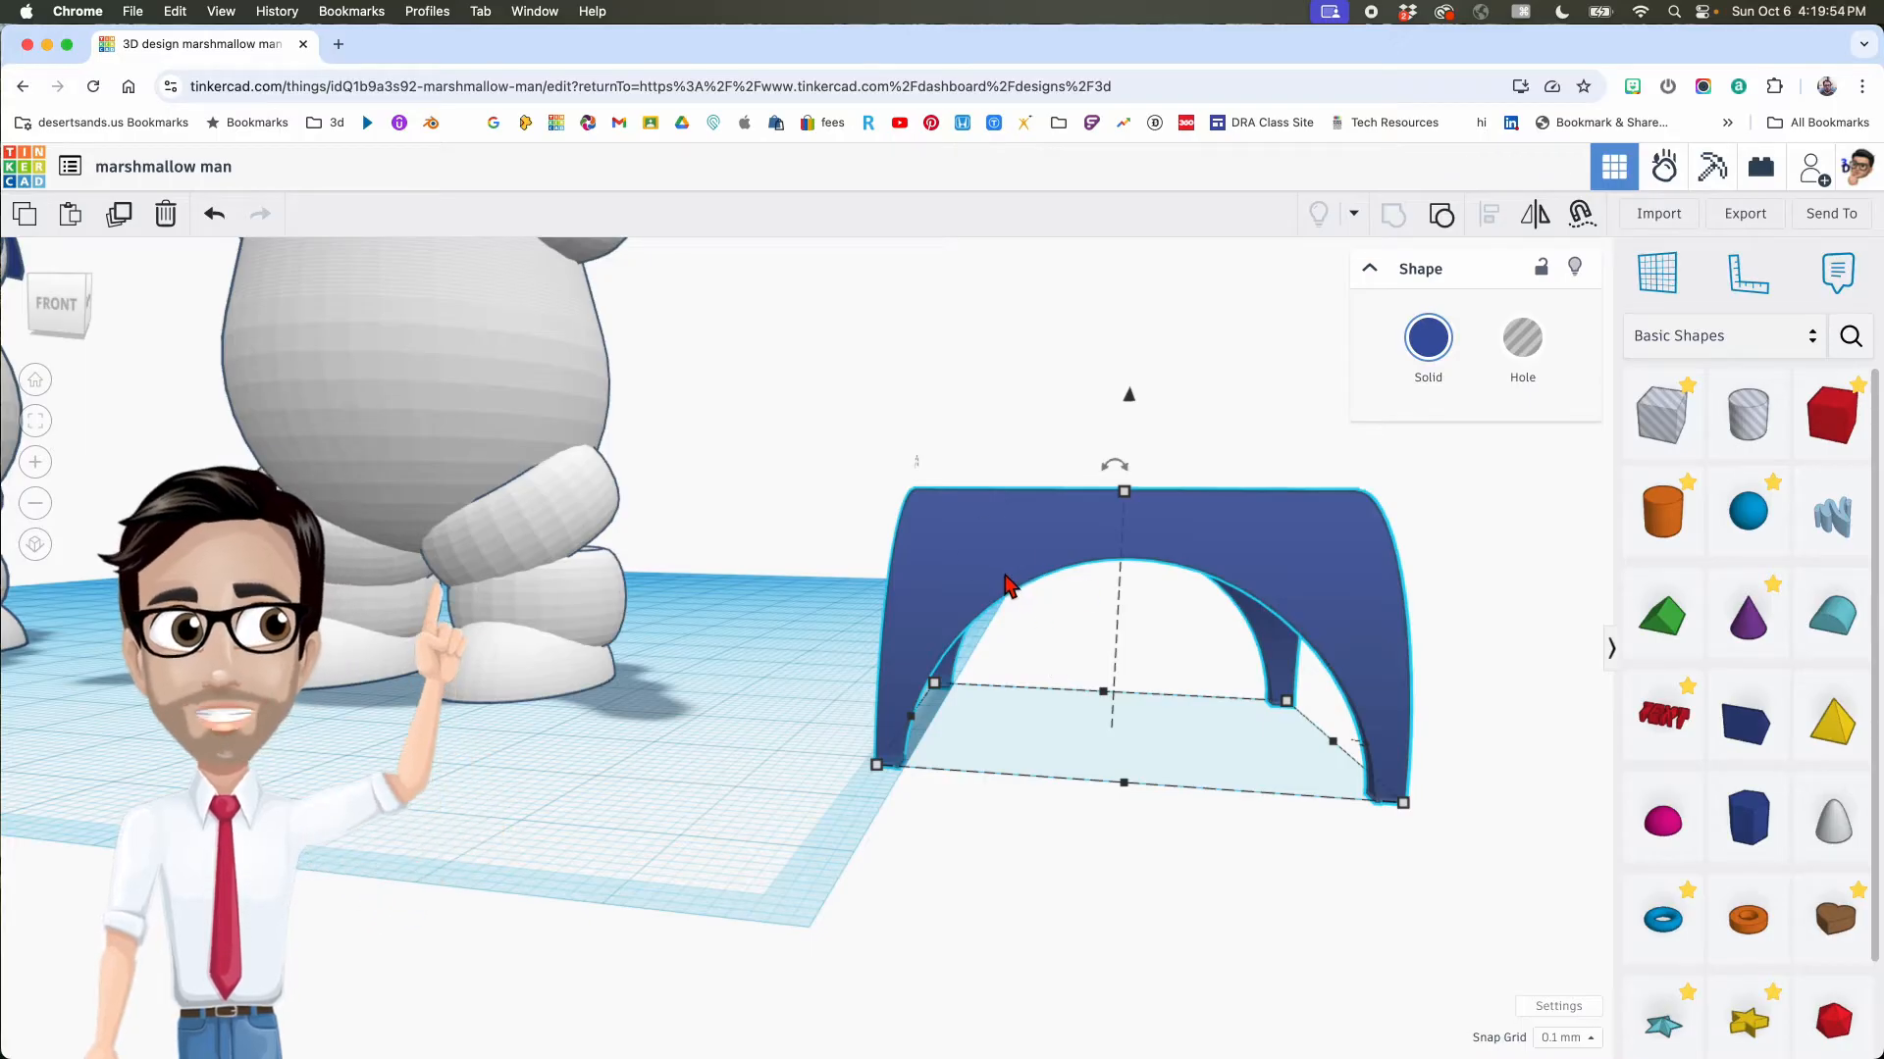
pyautogui.scroll(-3, 1060, 721)
pyautogui.moveTo(1062, 716); pyautogui.dragTo(1018, 746, button='right')
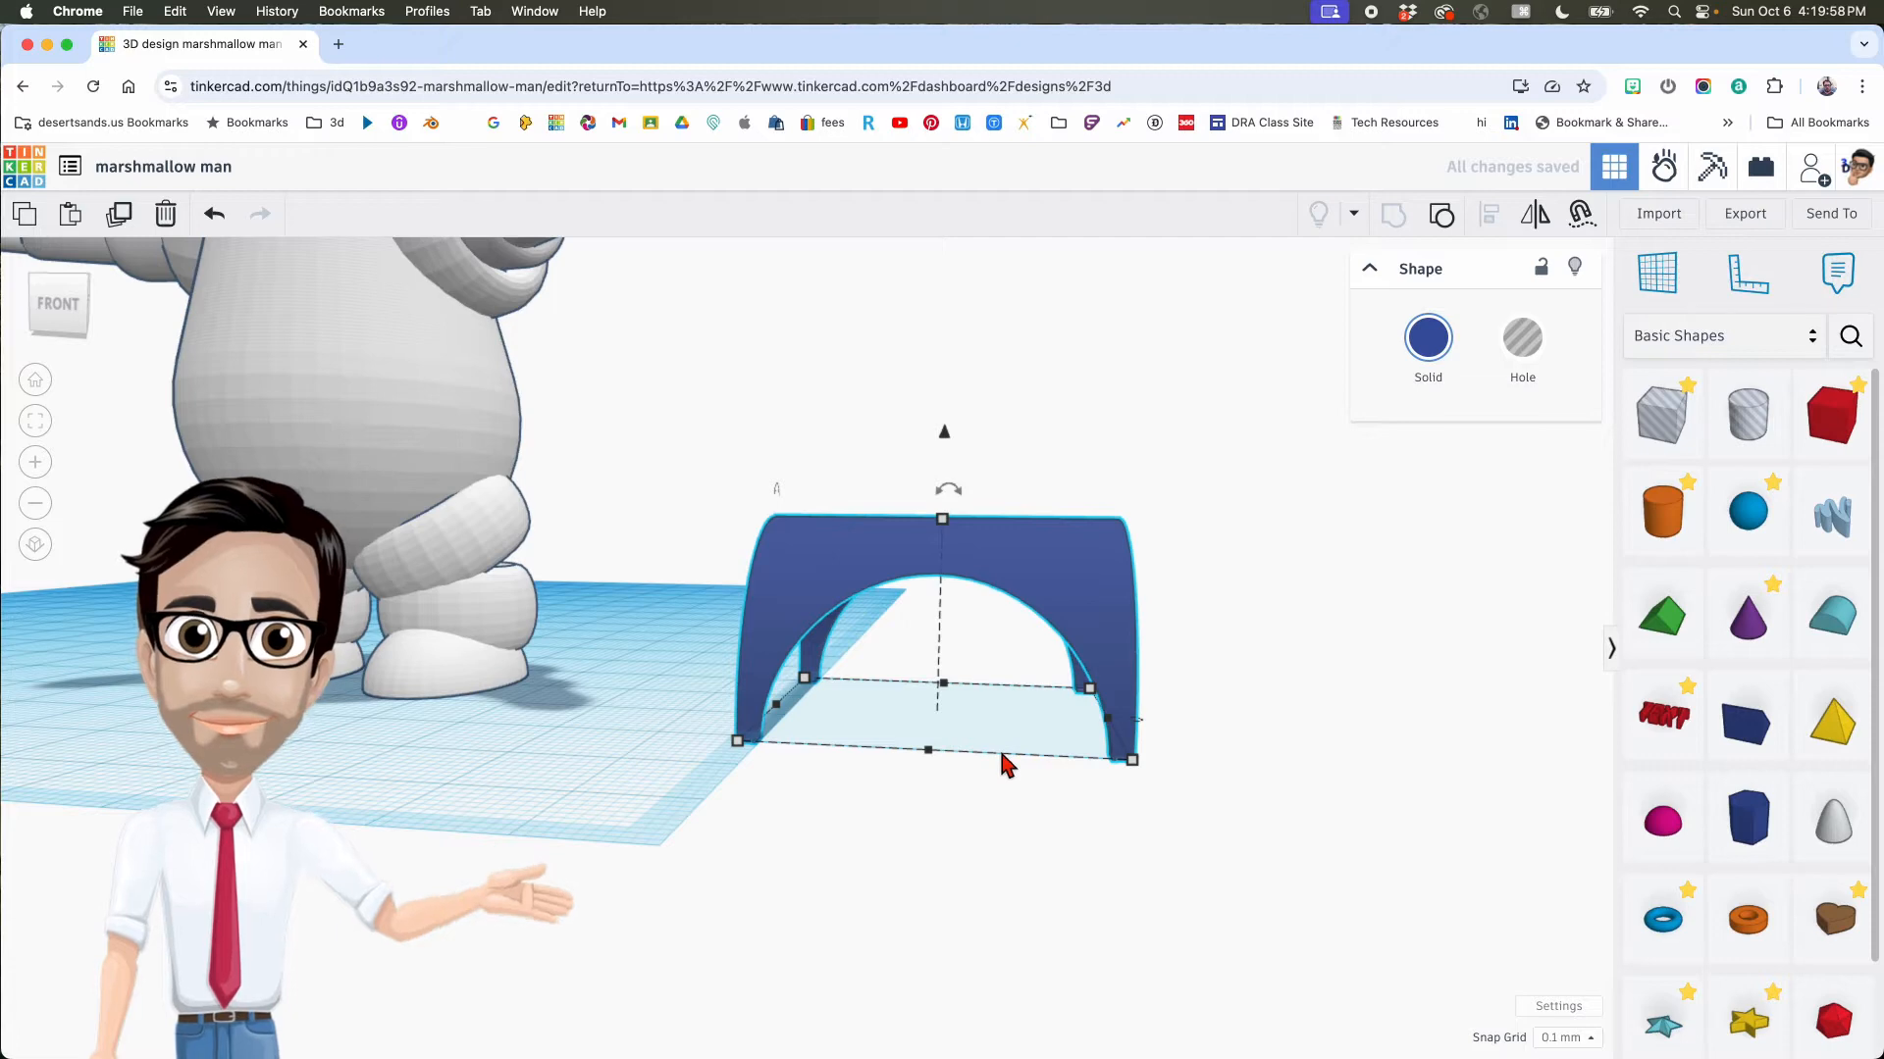
pyautogui.scroll(-3, 917, 799)
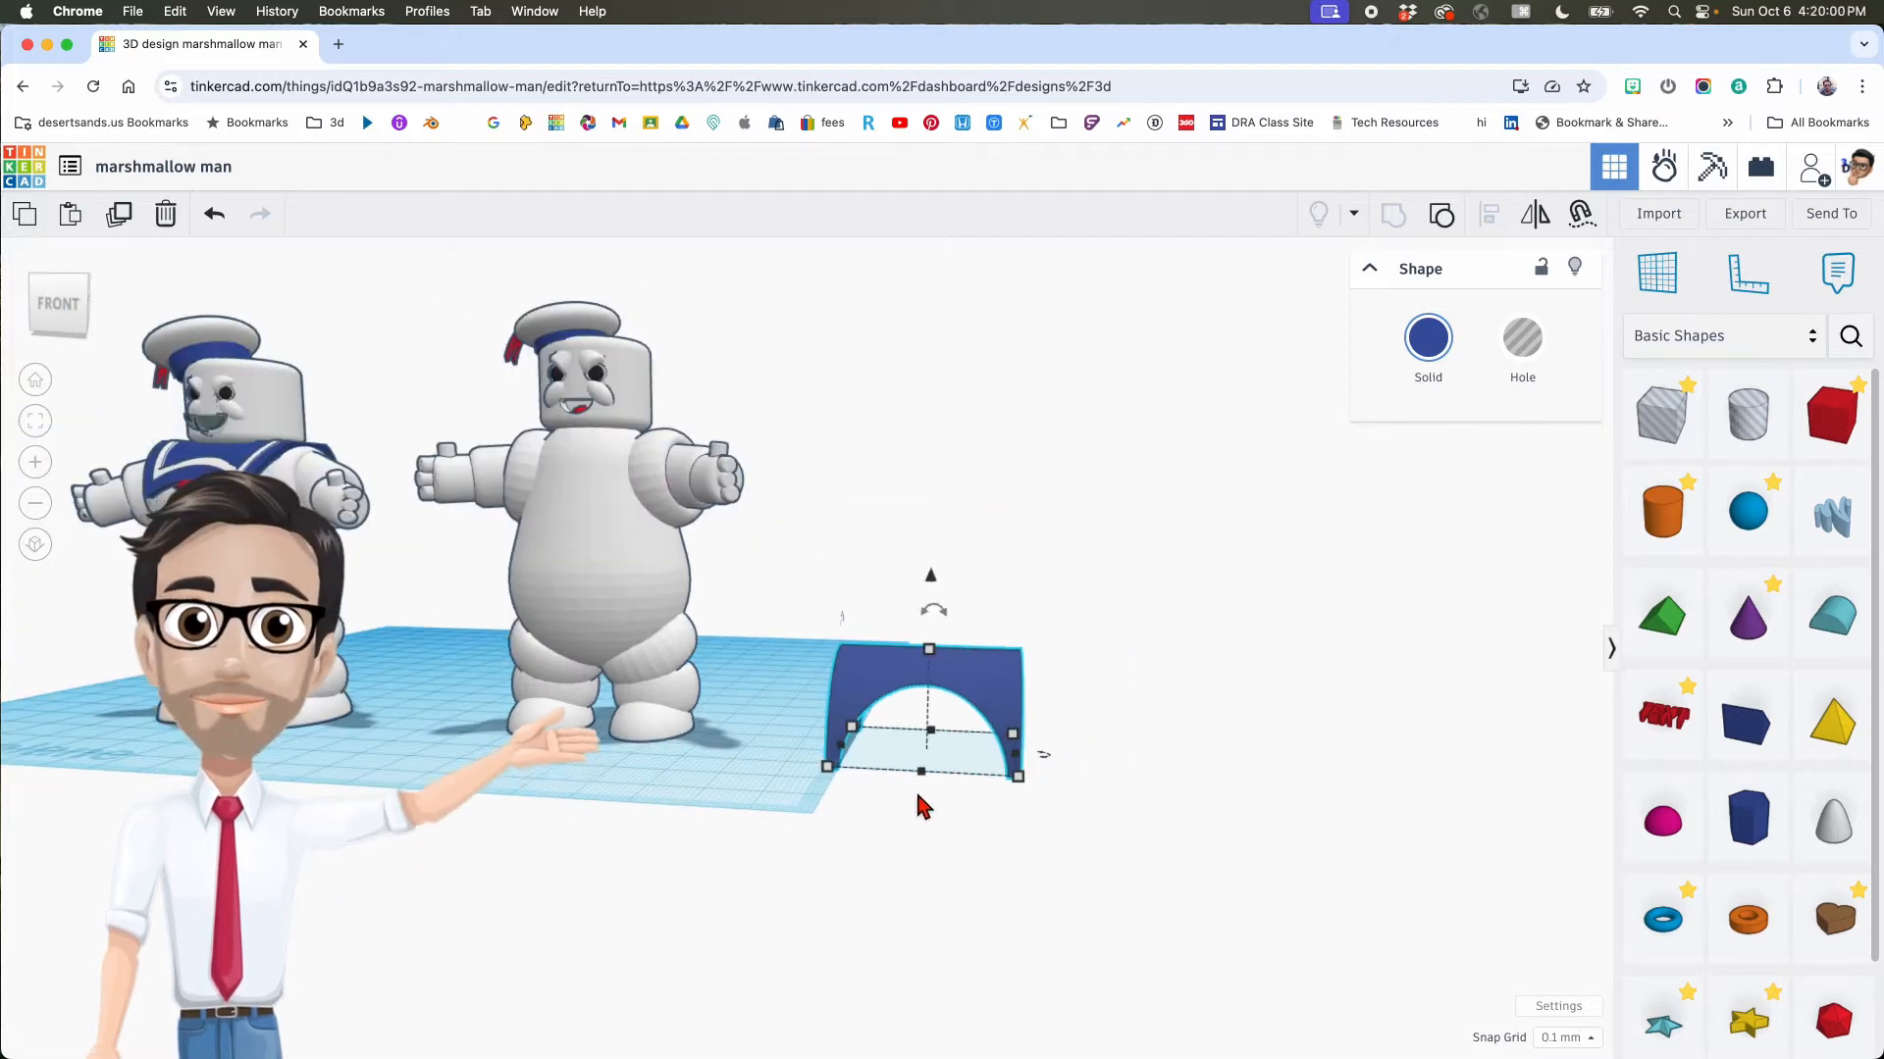
# Step: Ungroup the carved collar shape, and ungroup the hole copy back into its plain box and two crossing cylinder holes
pyautogui.scroll(1, 918, 796)
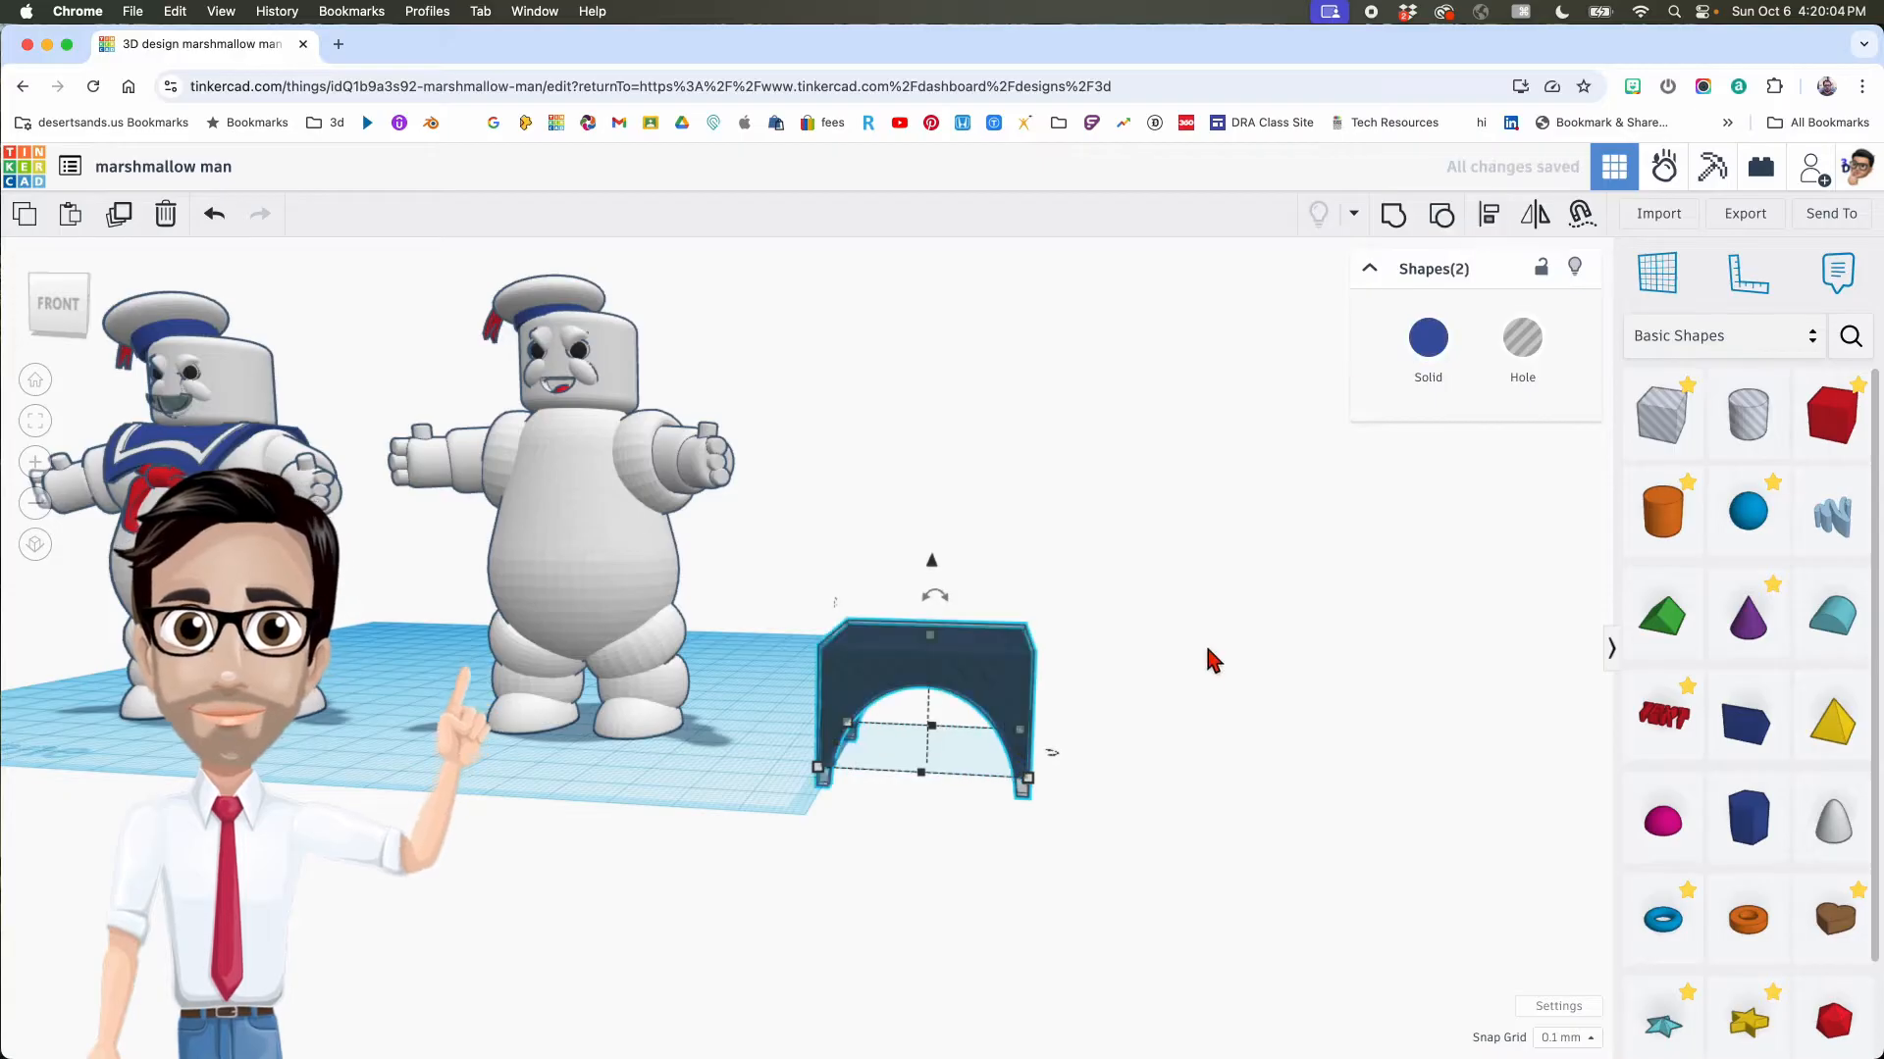
pyautogui.click(1109, 736)
pyautogui.moveTo(1110, 736); pyautogui.dragTo(952, 339, button='right')
pyautogui.click(952, 338)
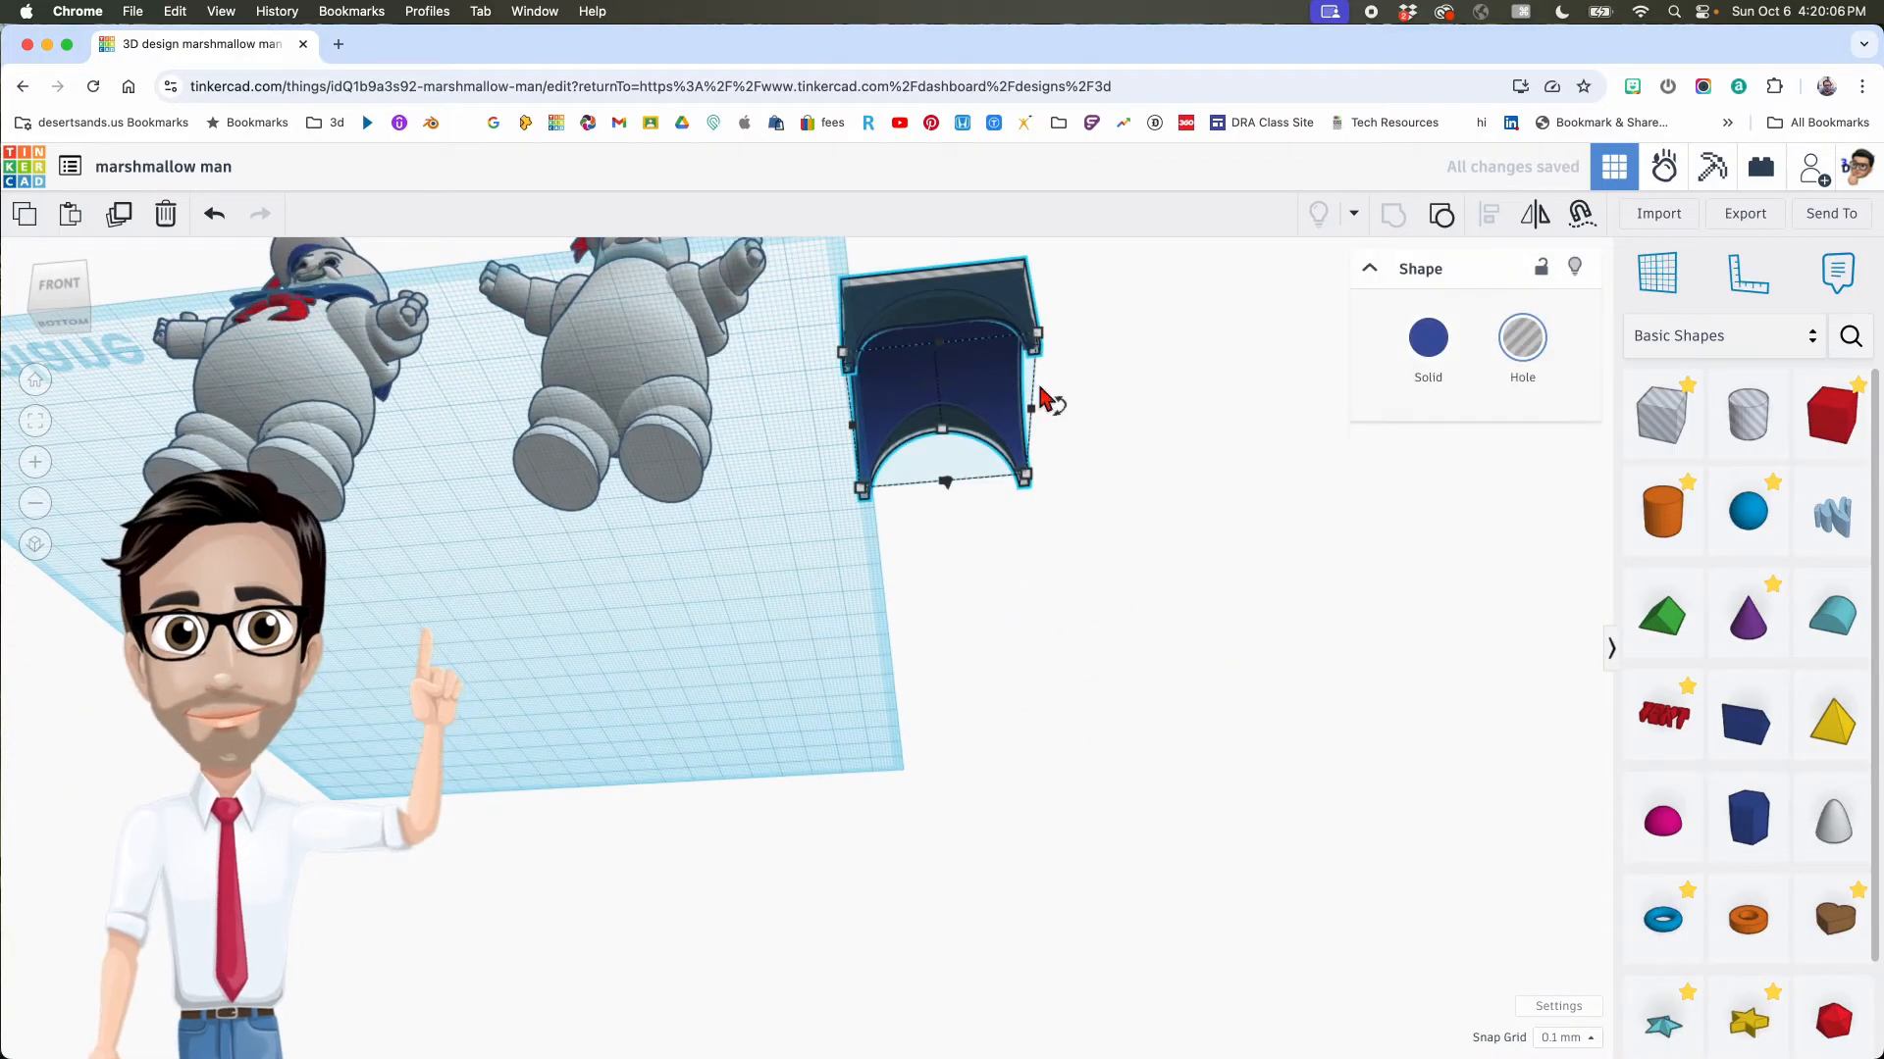
pyautogui.click(1439, 214)
pyautogui.click(1183, 489)
pyautogui.moveTo(1183, 489); pyautogui.dragTo(1182, 579, button='right')
# Step: Set the snap grid to 5.0 mm and lower the front-facing cylinder hole, undoing the accidental resize of the crossing cylinder hole
pyautogui.click(1024, 520)
pyautogui.click(1565, 1038)
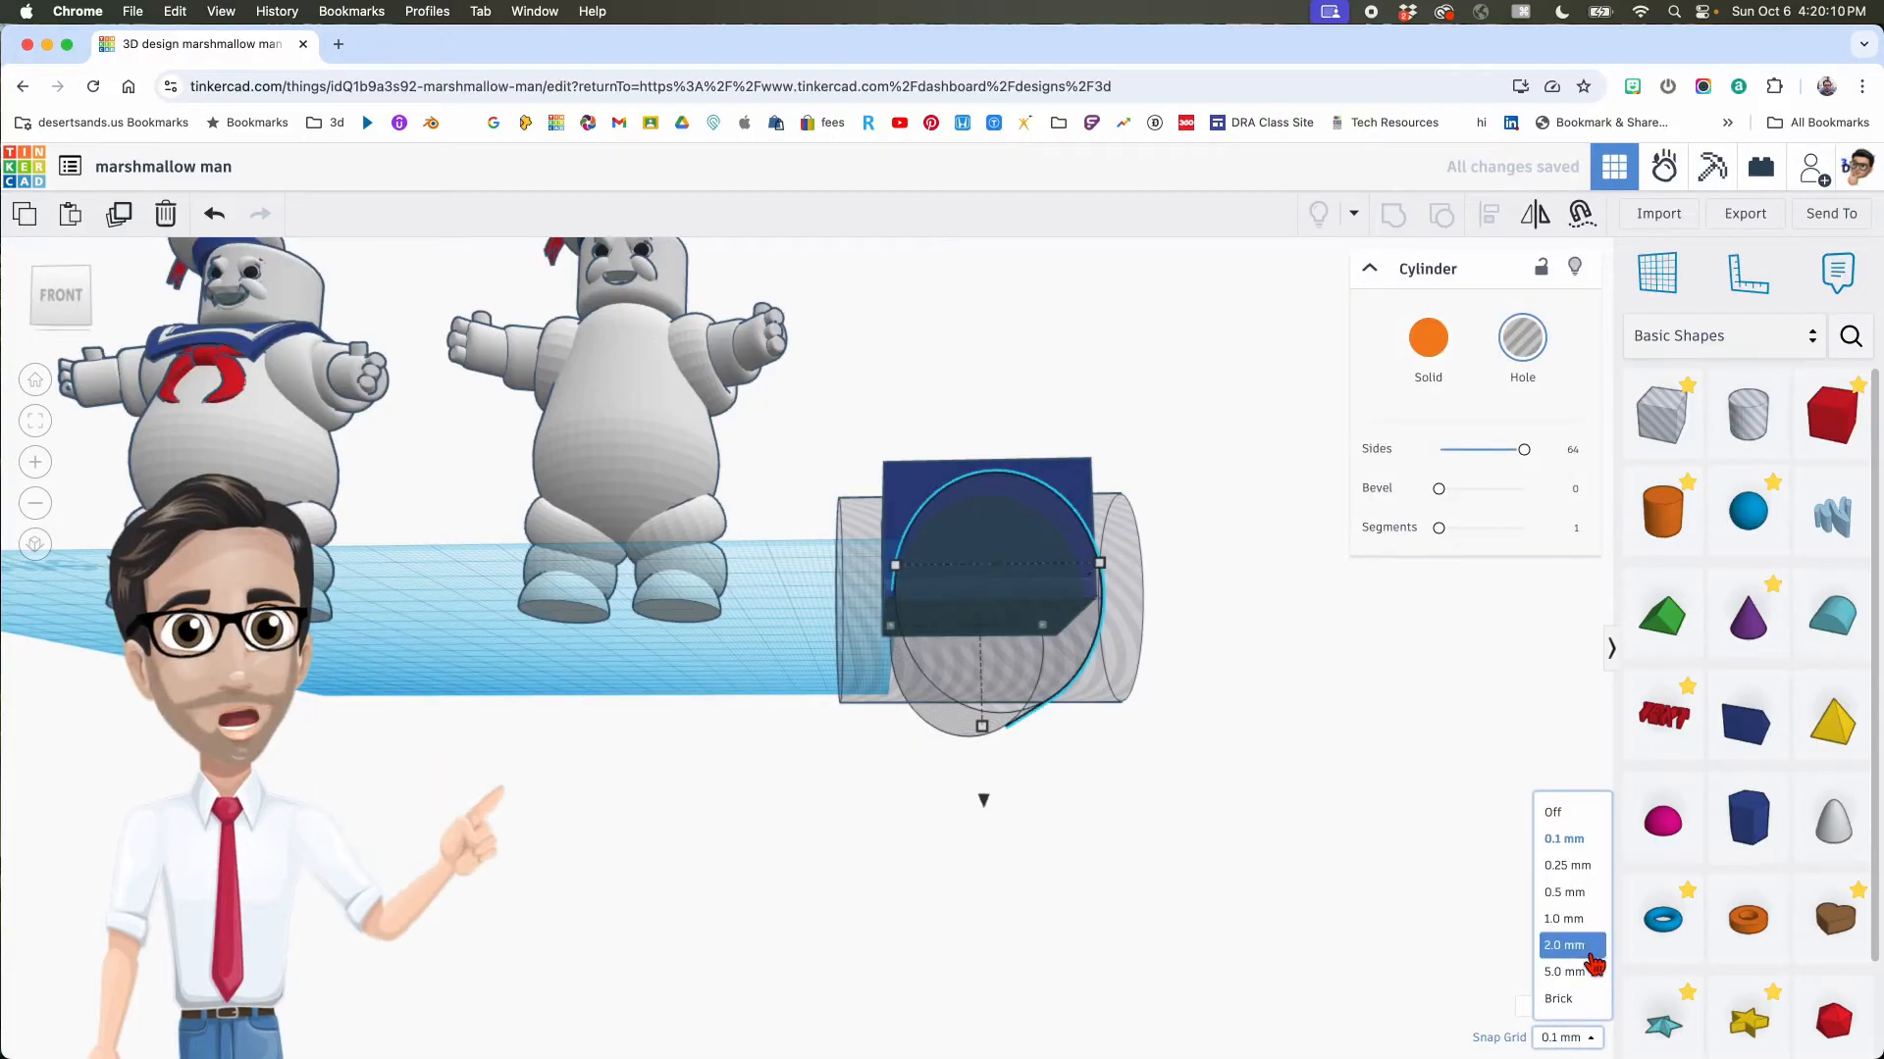
pyautogui.click(1572, 974)
pyautogui.moveTo(1158, 755); pyautogui.dragTo(1059, 815, button='right')
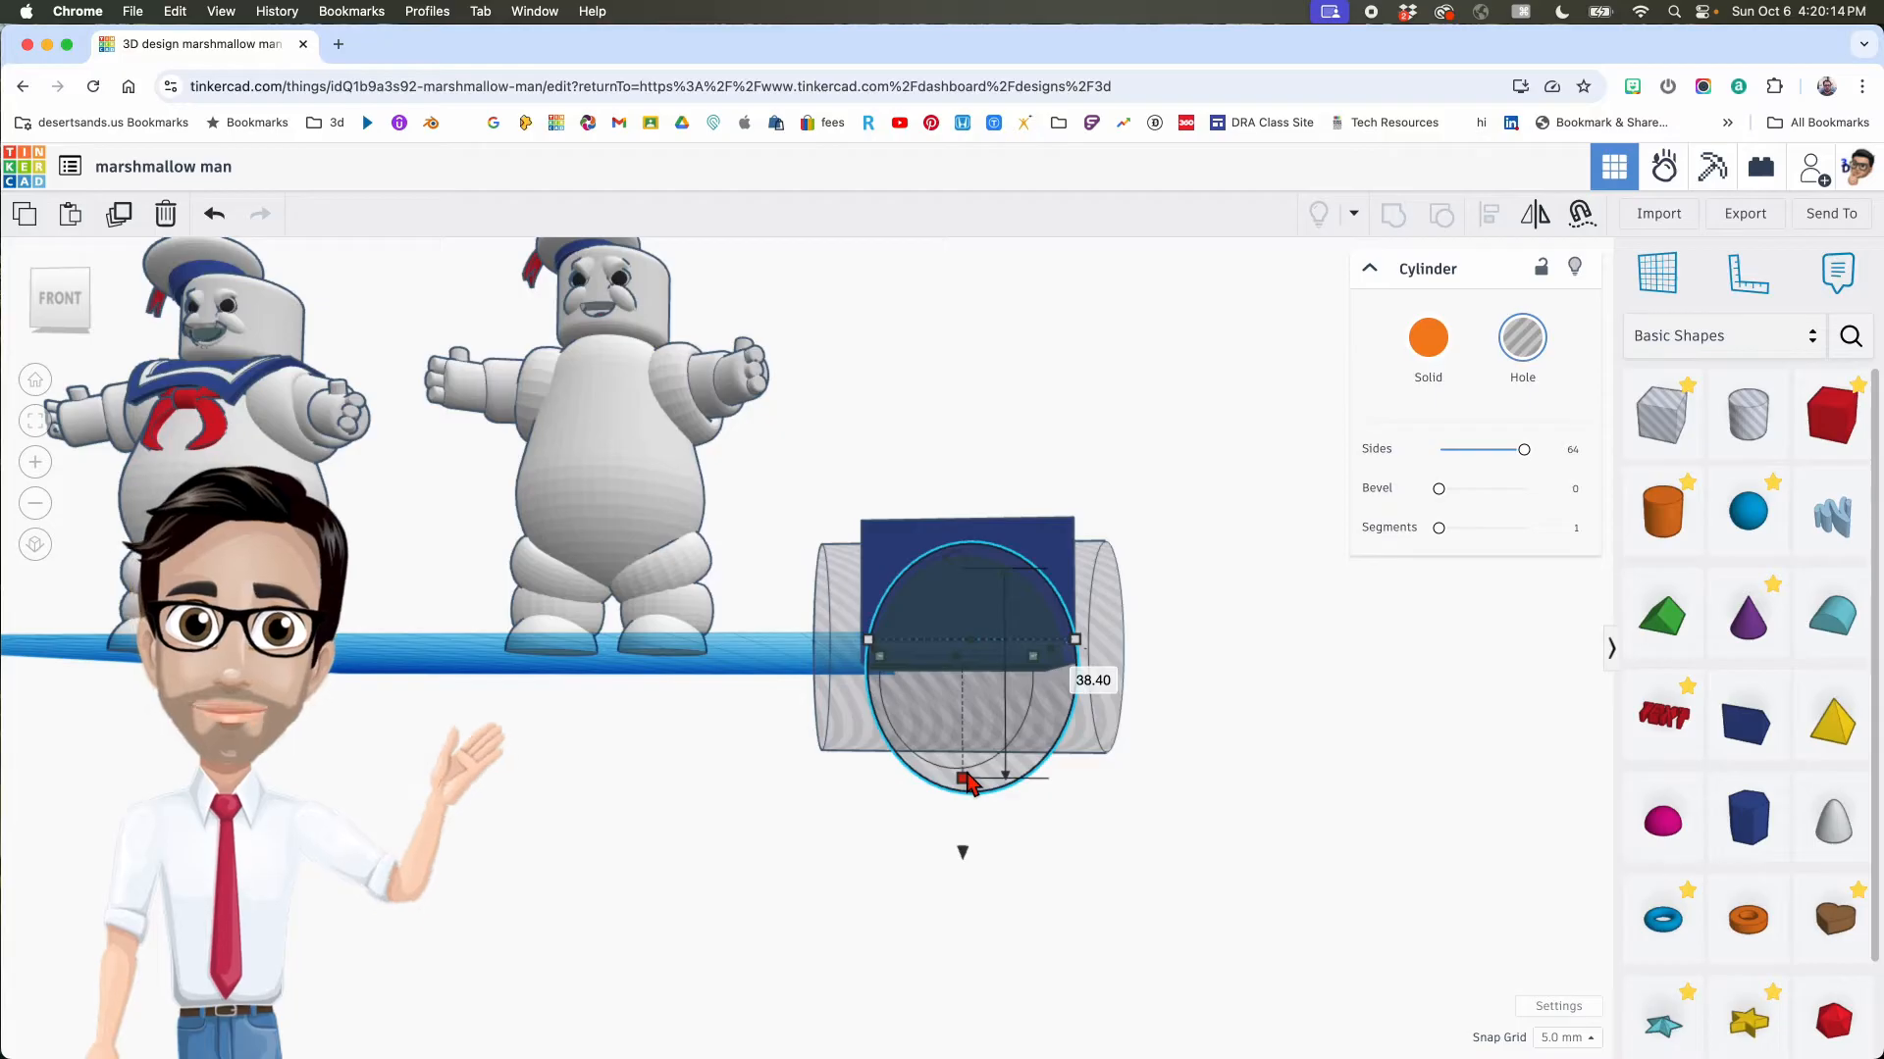
pyautogui.moveTo(966, 782); pyautogui.dragTo(968, 784)
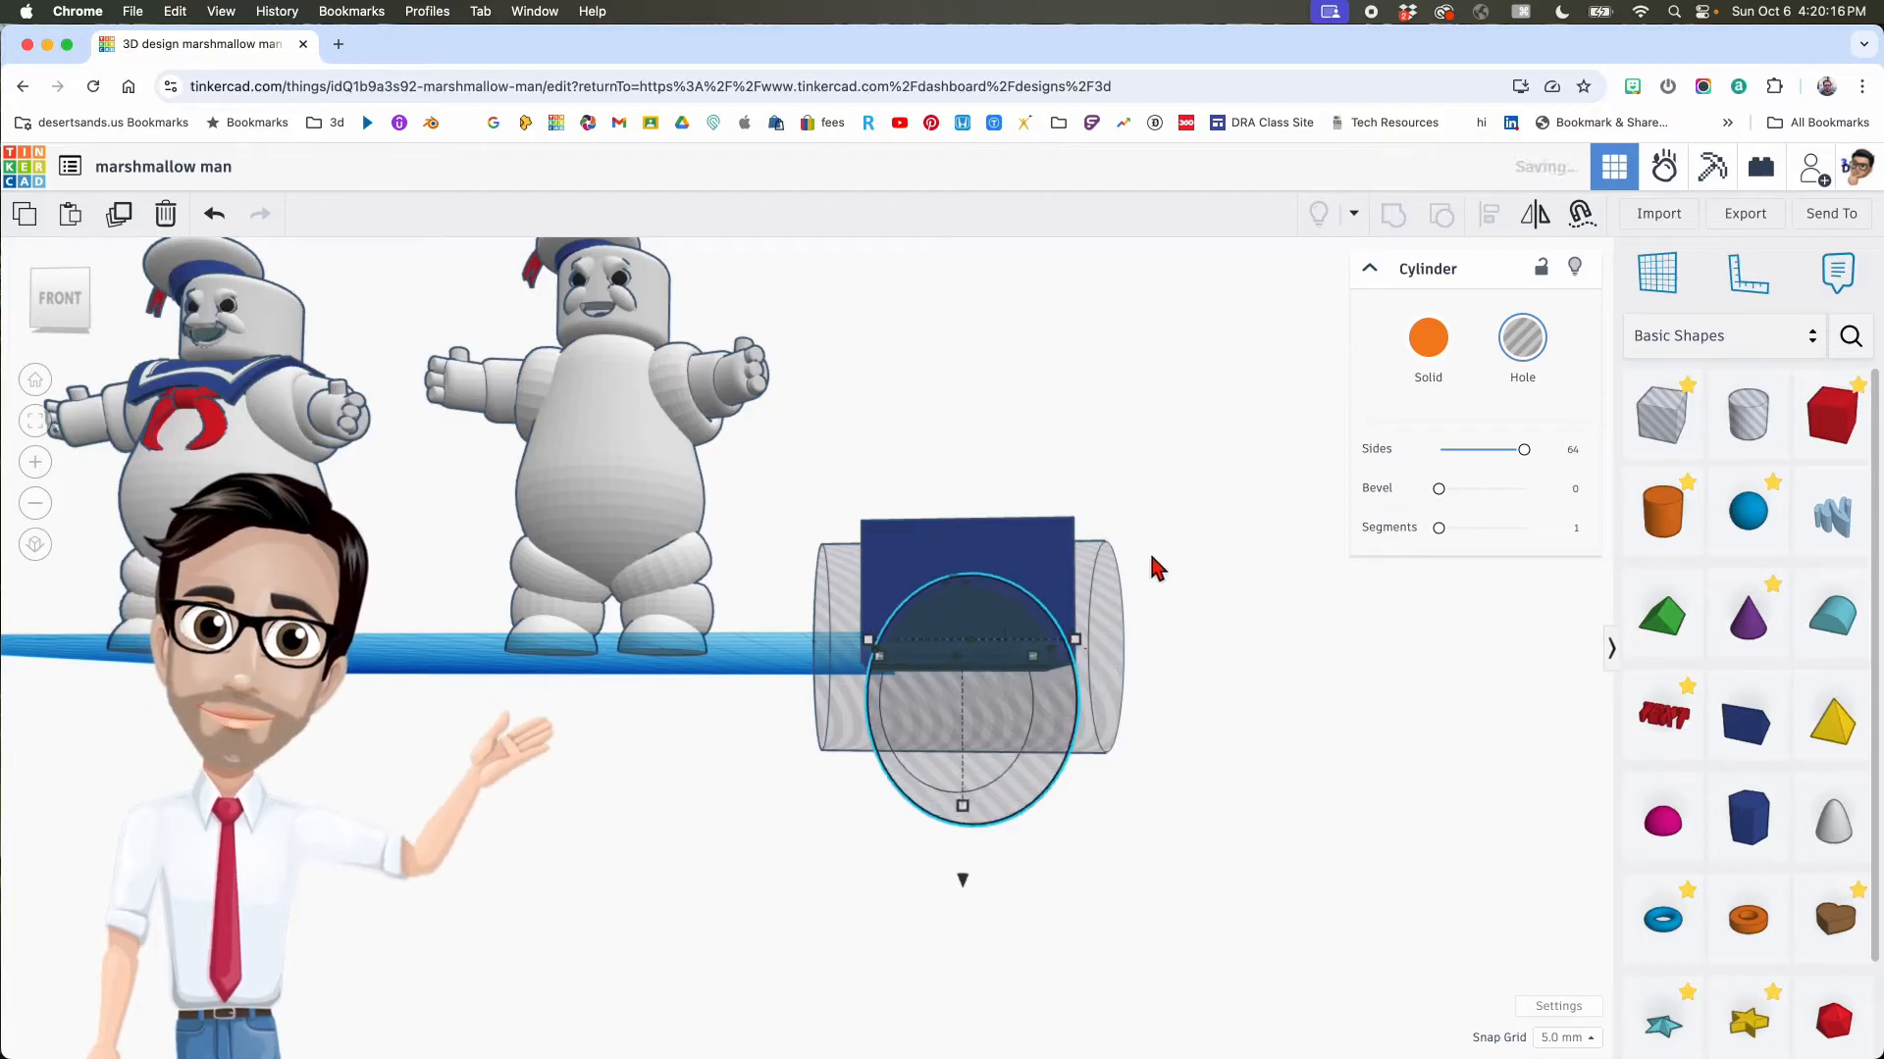
pyautogui.moveTo(1114, 590); pyautogui.dragTo(1097, 628)
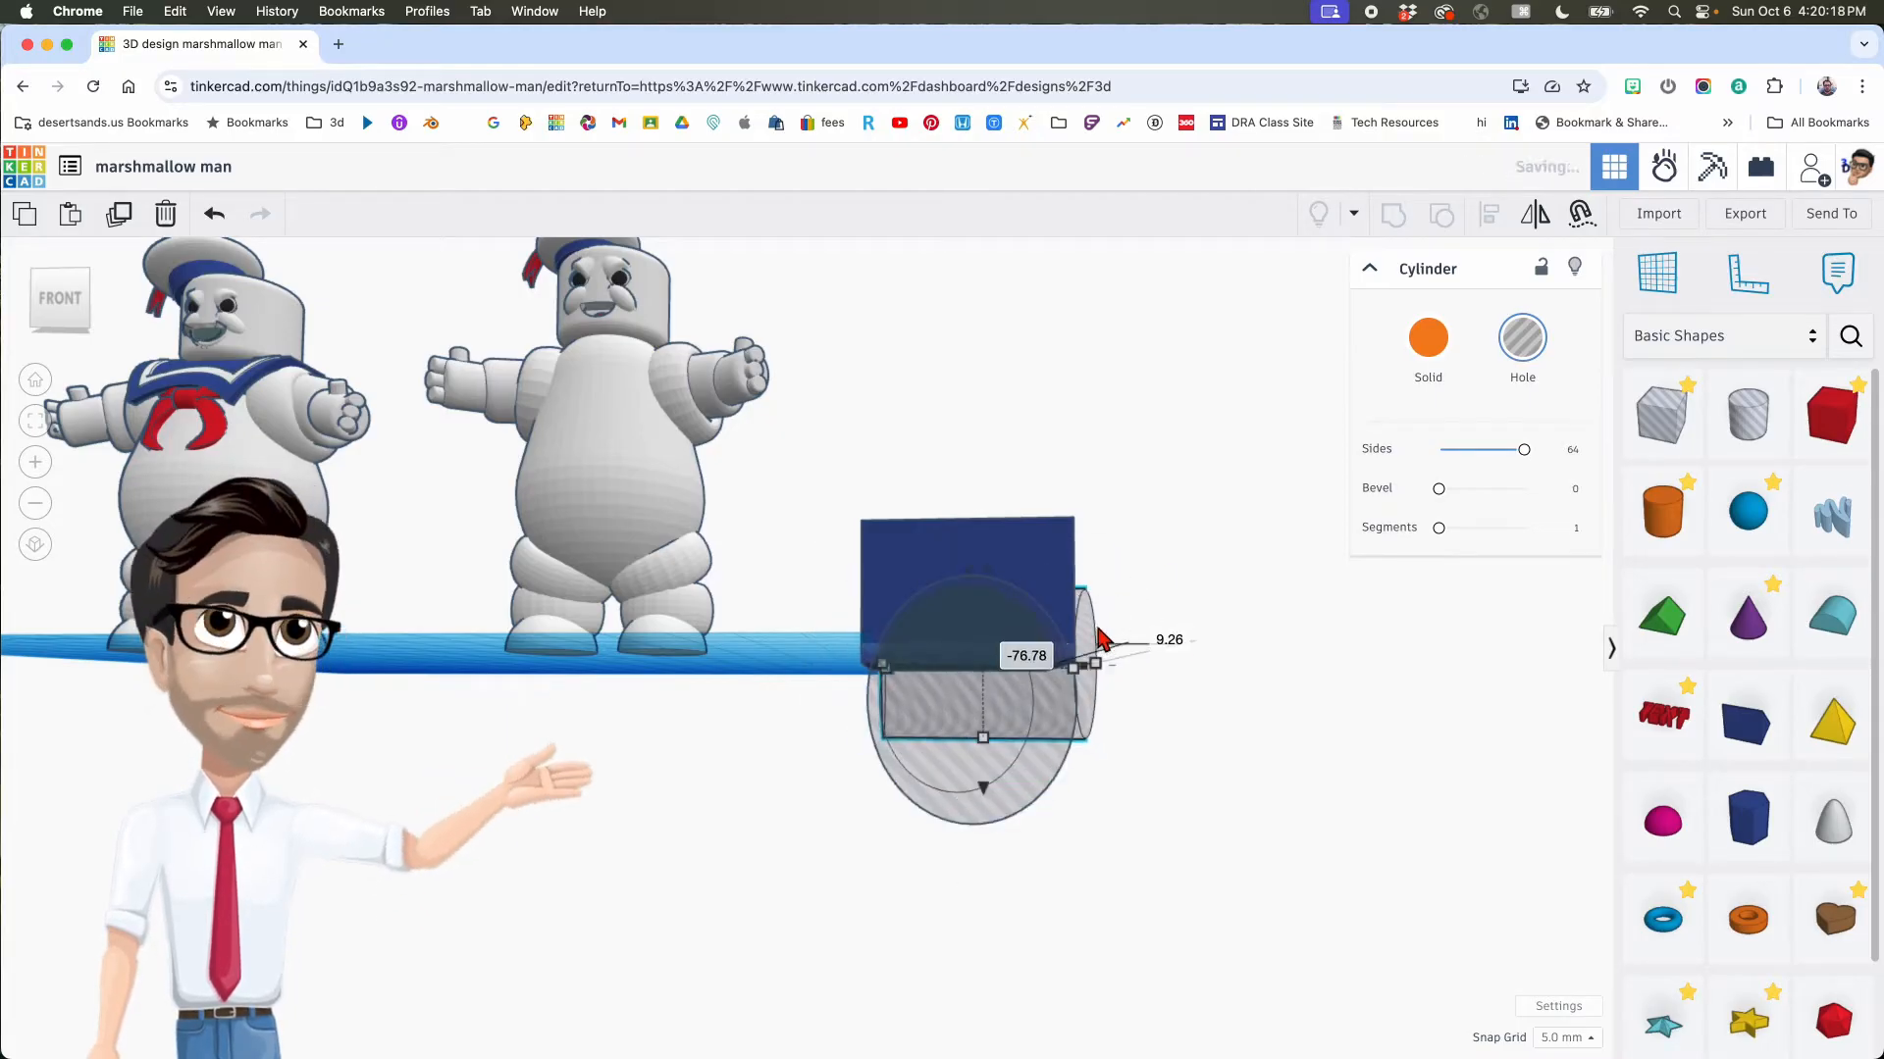
pyautogui.press('super+z')
# Step: Raise the plain blue box 30 mm and delete the leftover arched block beneath it
pyautogui.moveTo(1215, 575); pyautogui.dragTo(1181, 649, button='right')
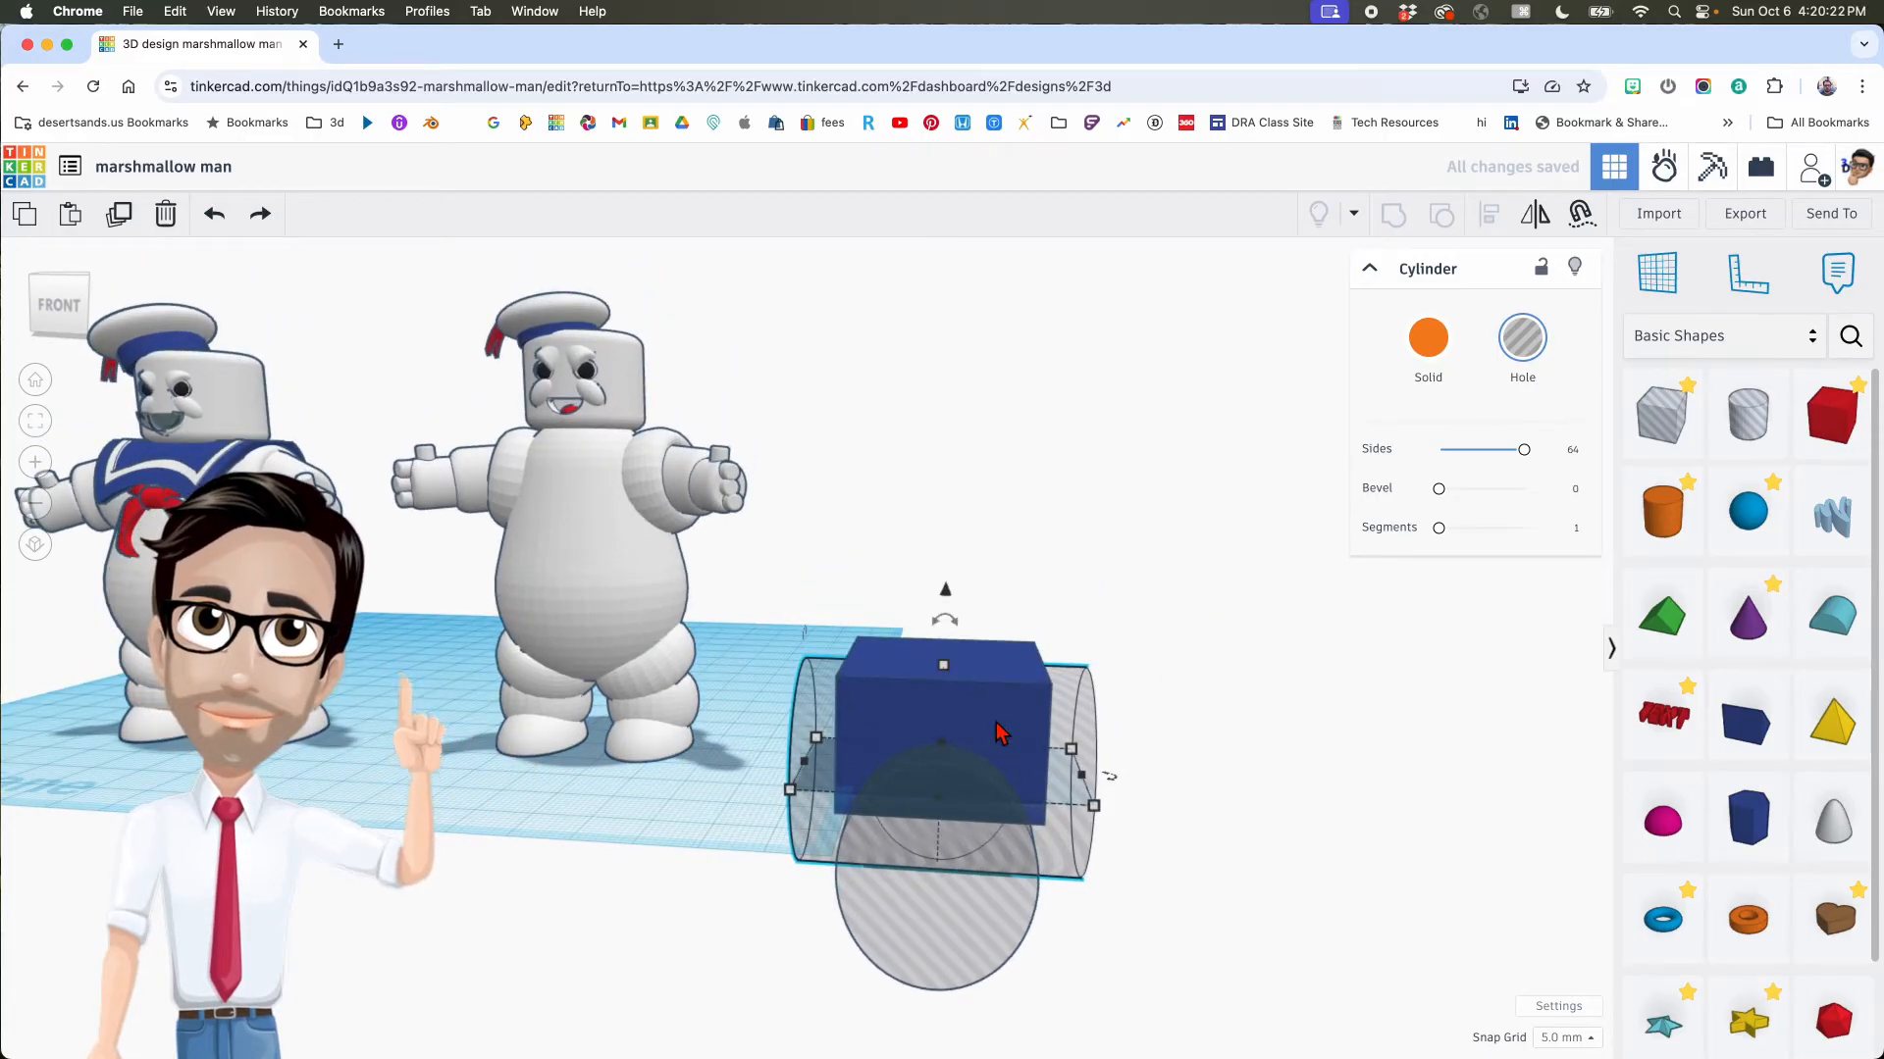
pyautogui.moveTo(1128, 804); pyautogui.dragTo(1016, 761, button='right')
pyautogui.click(924, 708)
pyautogui.moveTo(897, 571); pyautogui.dragTo(901, 378)
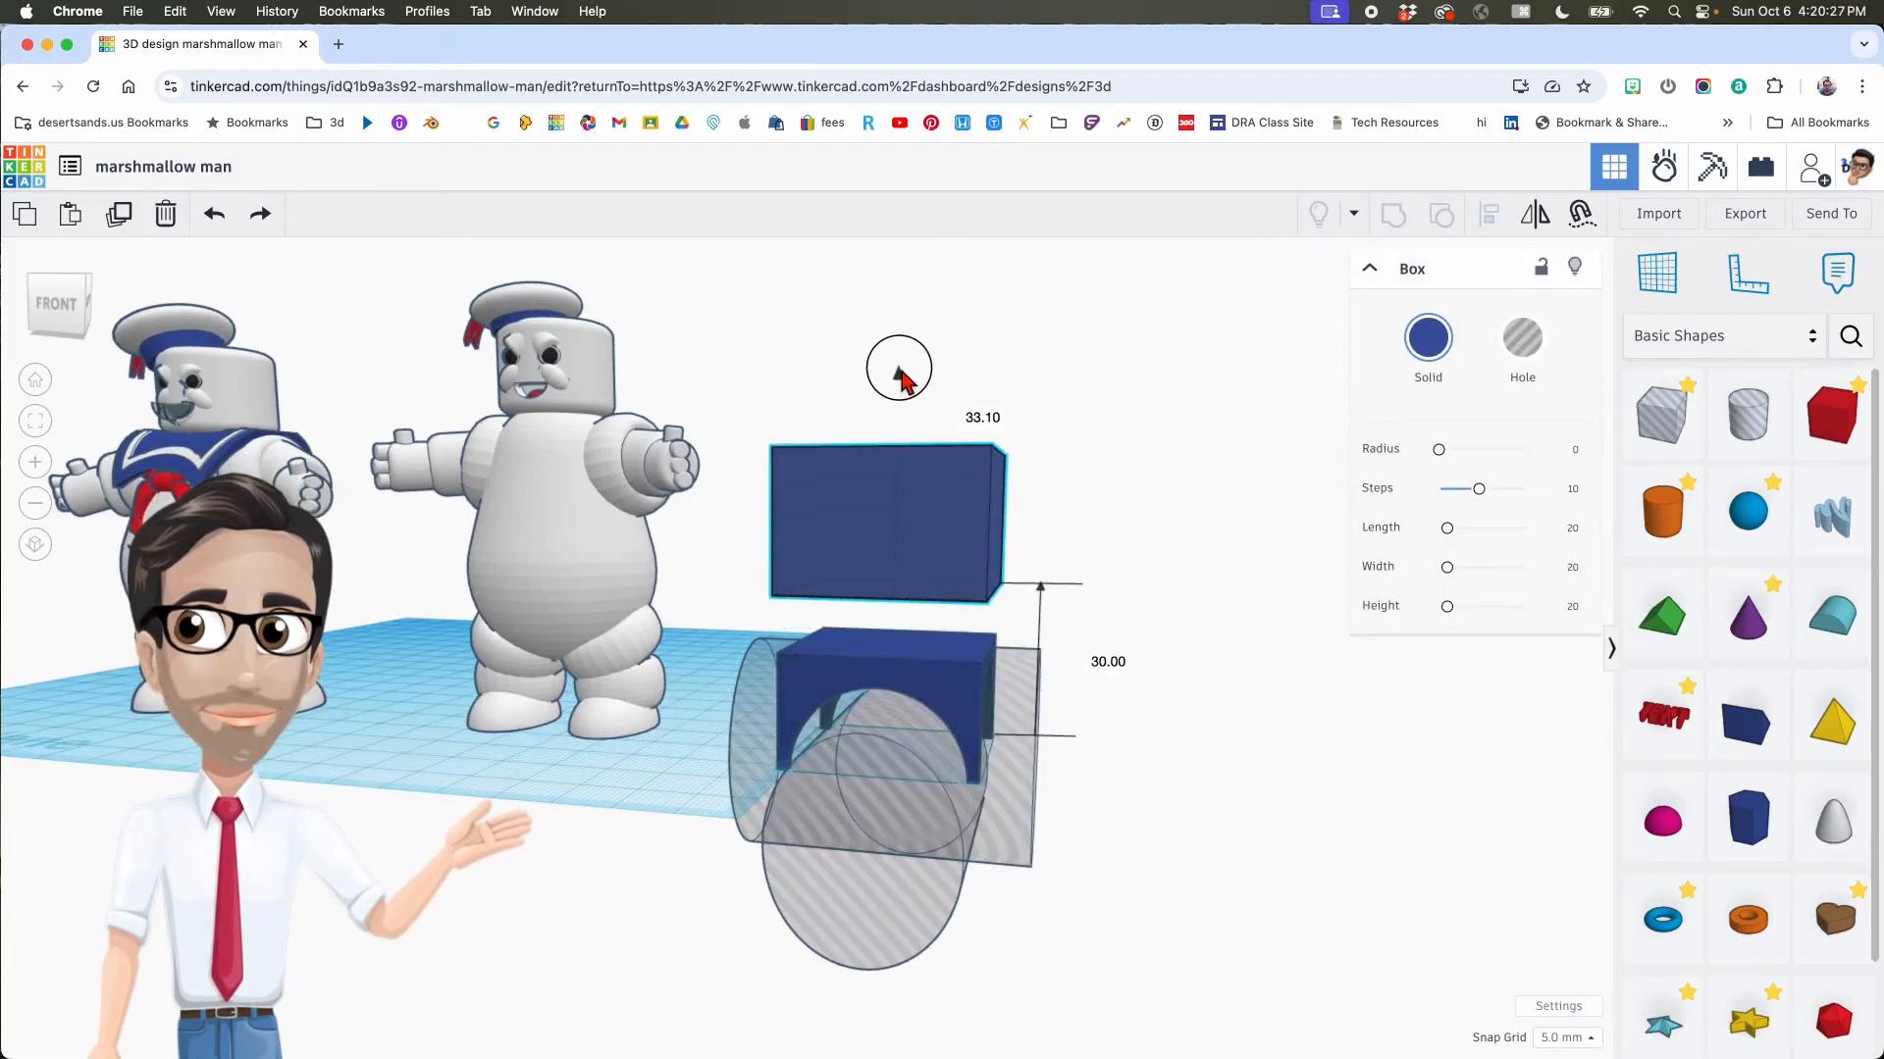
pyautogui.click(926, 648)
pyautogui.press('Delete')
# Step: Drop the plain blue box back down onto the workplane over the cylinder holes
pyautogui.click(922, 535)
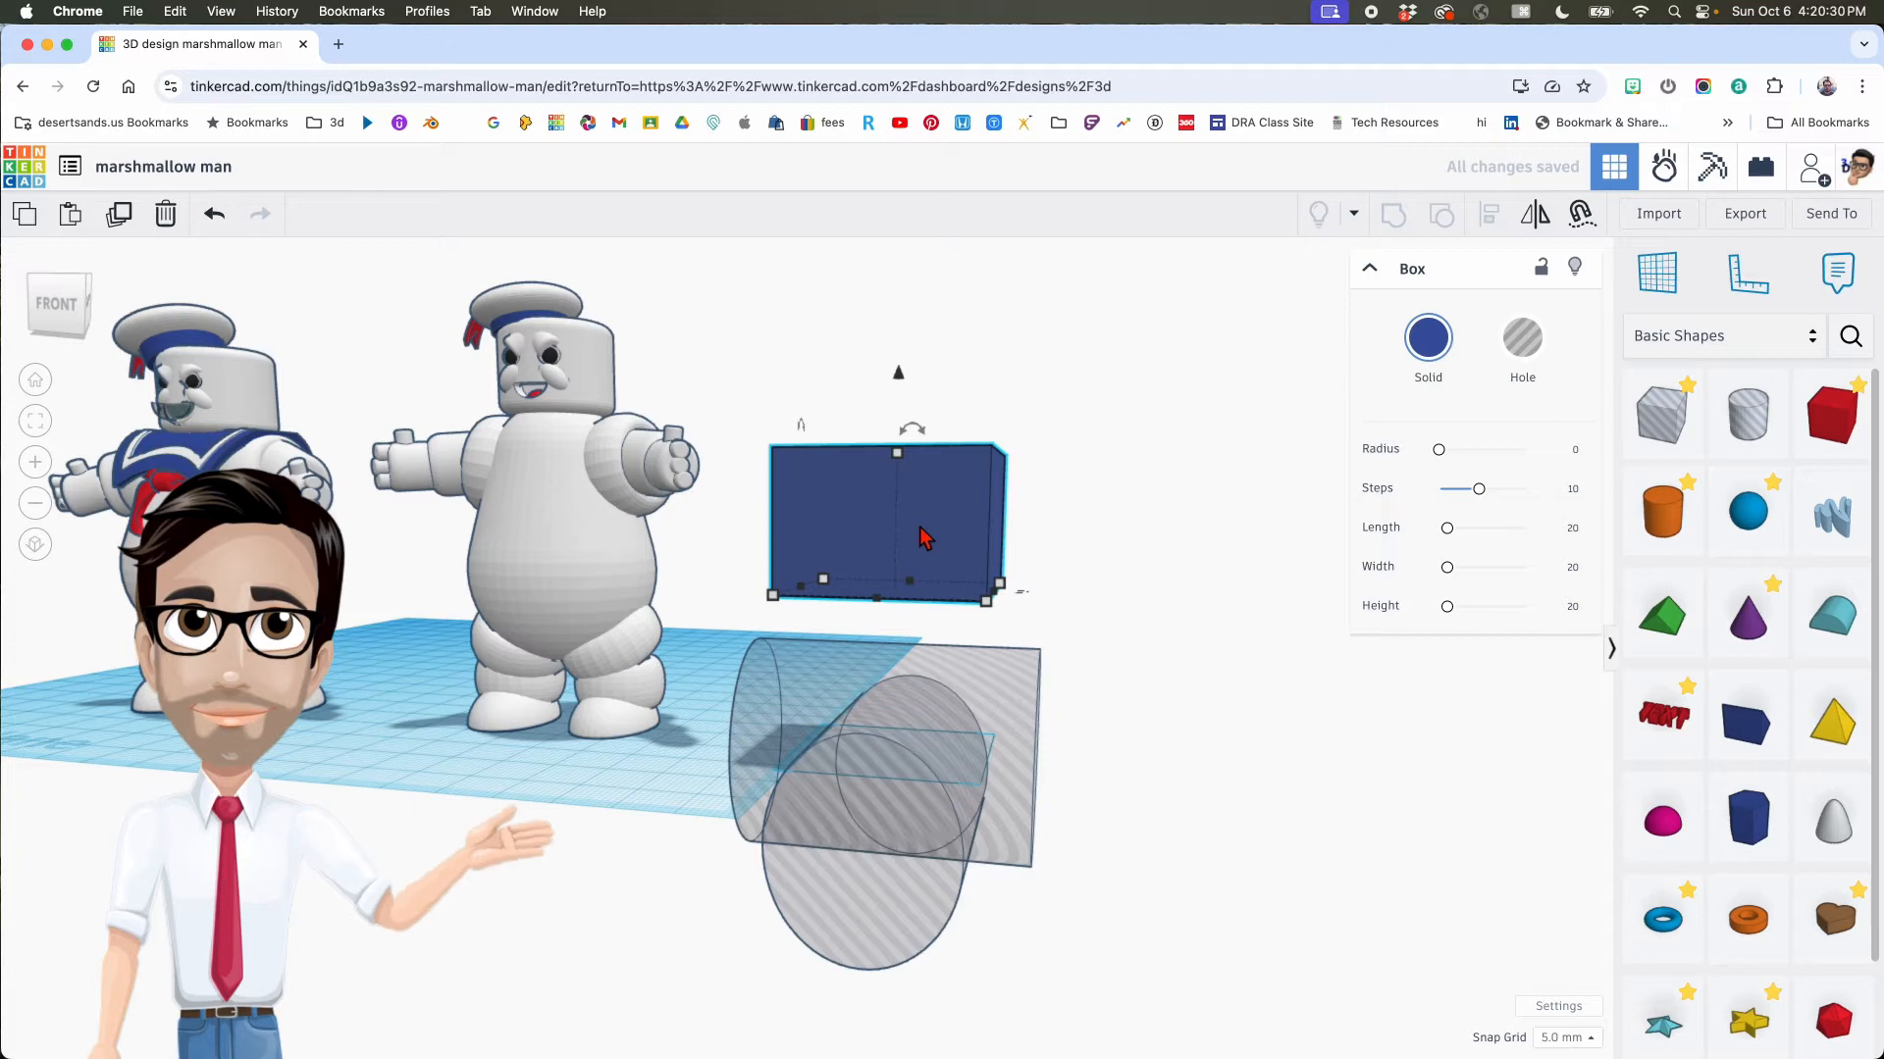
pyautogui.press('d')
pyautogui.moveTo(958, 660); pyautogui.dragTo(1109, 587, button='right')
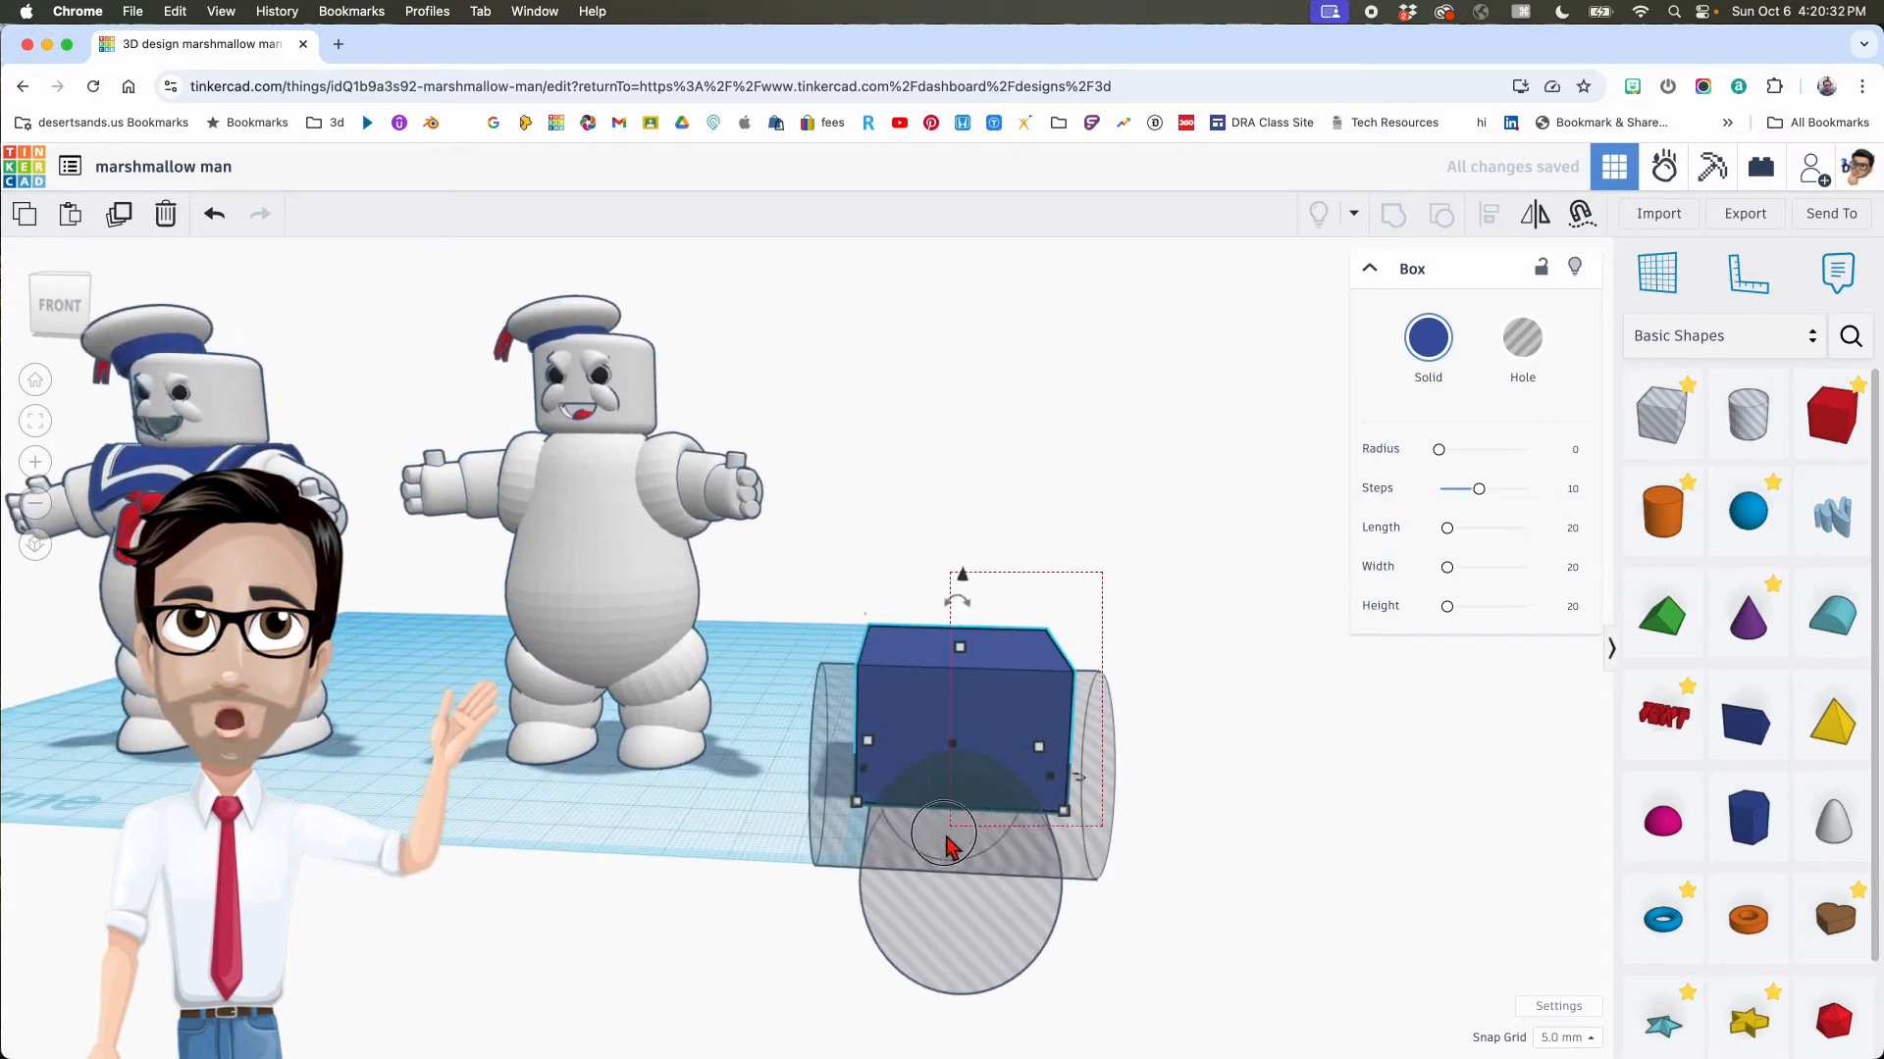
# Step: Raise the front-facing cylinder hole 3.5 mm to an elevation of -25 mm
pyautogui.moveTo(901, 868); pyautogui.dragTo(1134, 734)
pyautogui.click(963, 876)
pyautogui.moveTo(965, 871); pyautogui.dragTo(984, 792, button='right')
pyautogui.moveTo(967, 610); pyautogui.dragTo(962, 595)
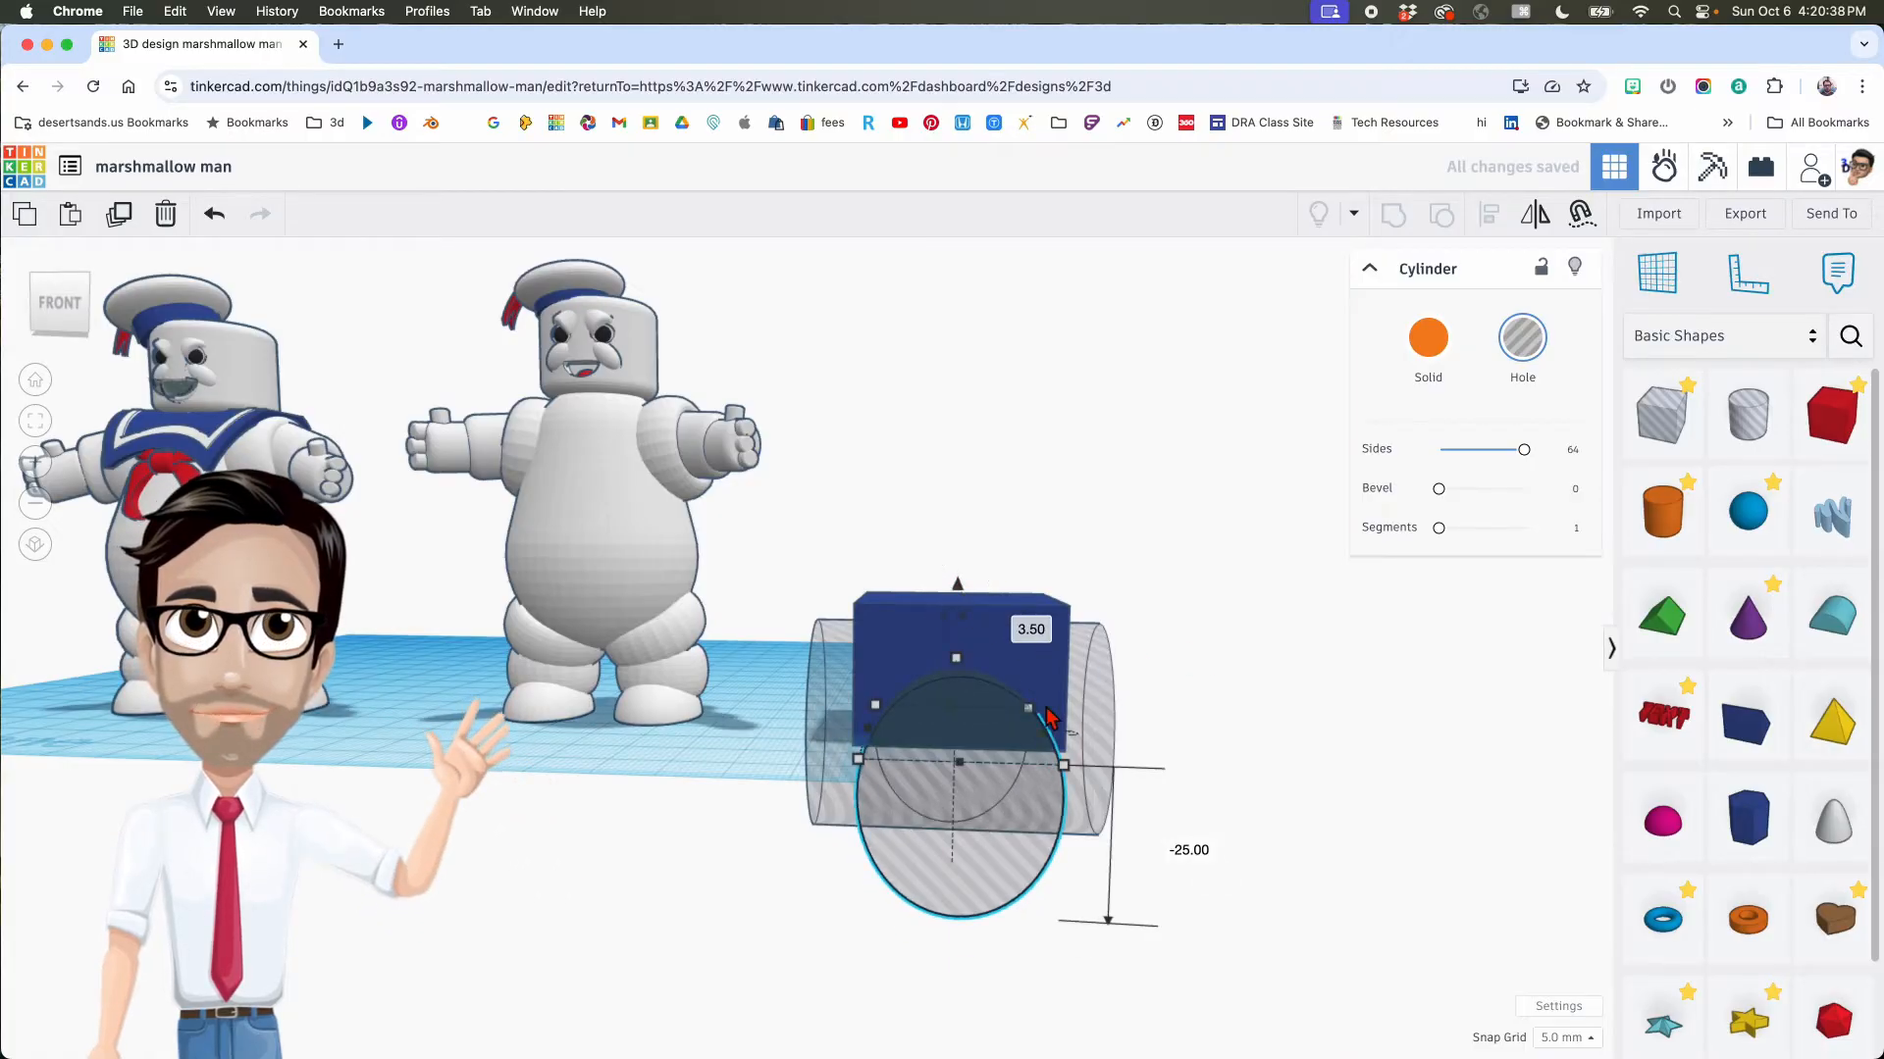
pyautogui.moveTo(963, 594); pyautogui.dragTo(961, 592)
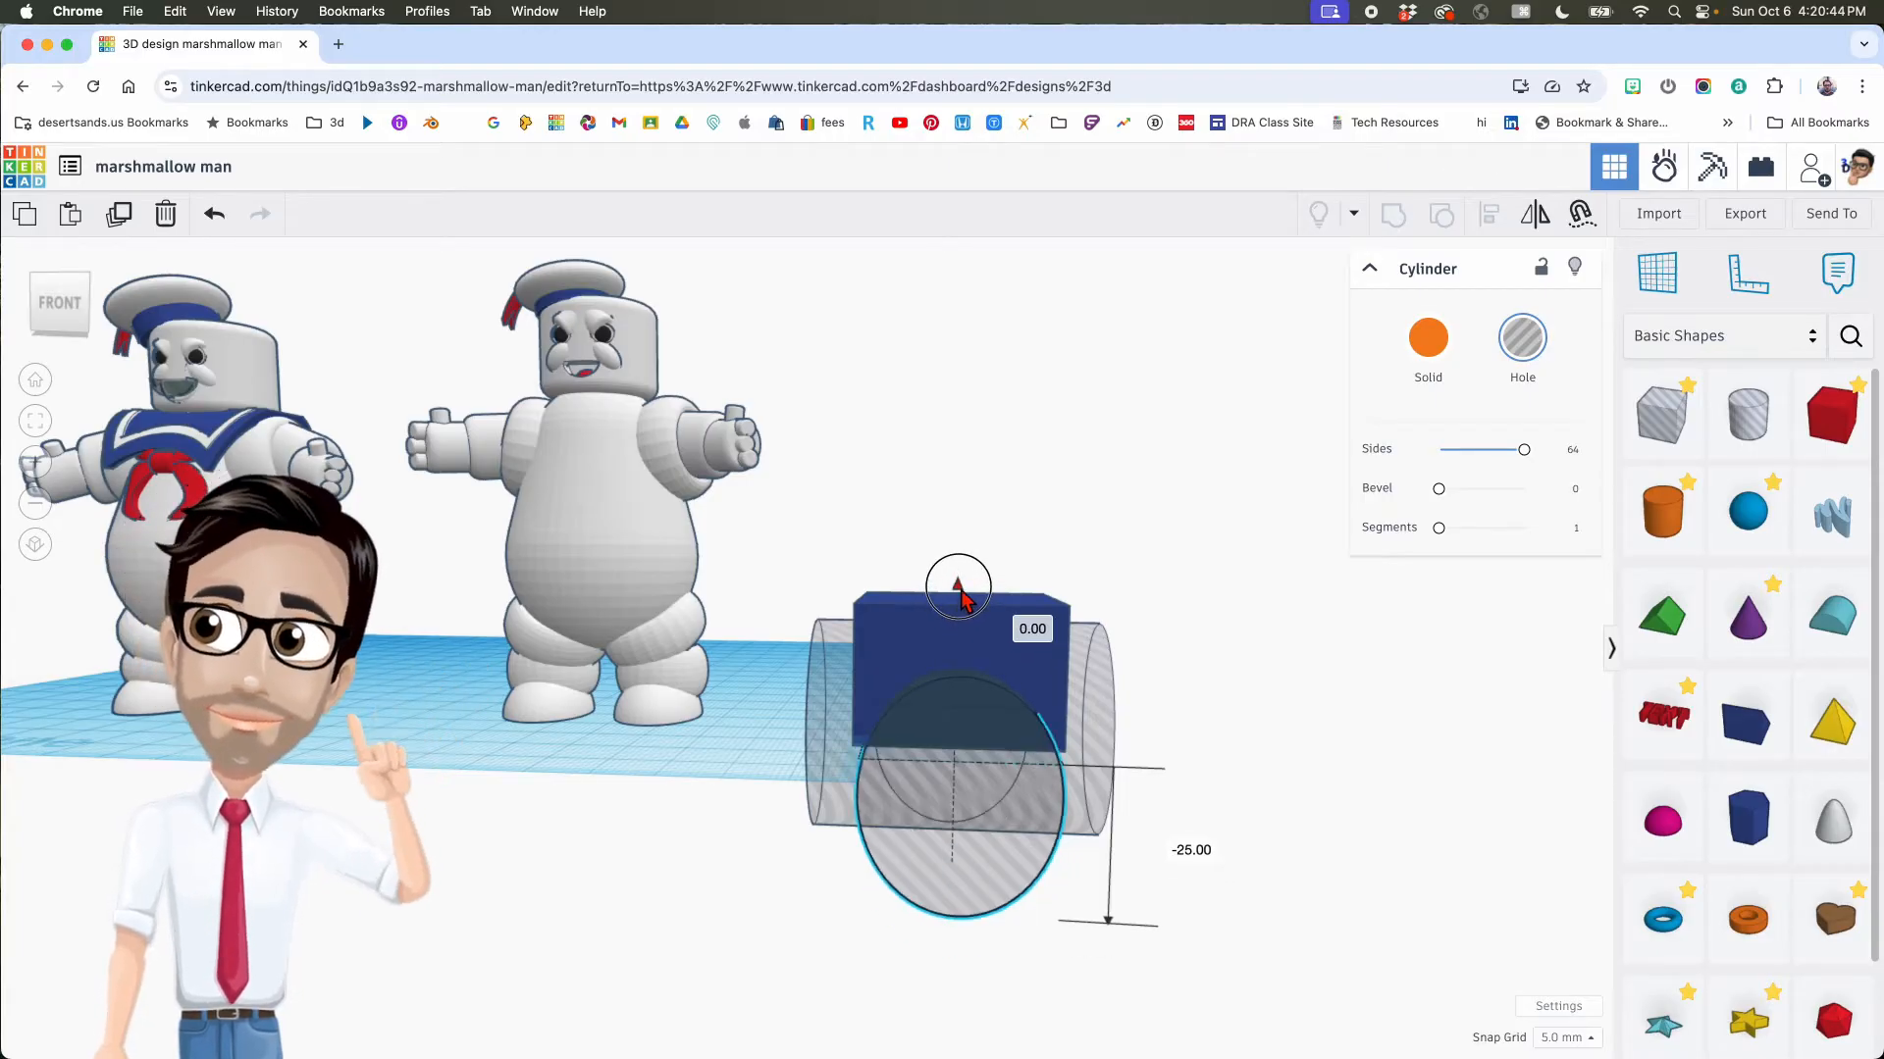
pyautogui.moveTo(1167, 628); pyautogui.dragTo(1164, 618, button='right')
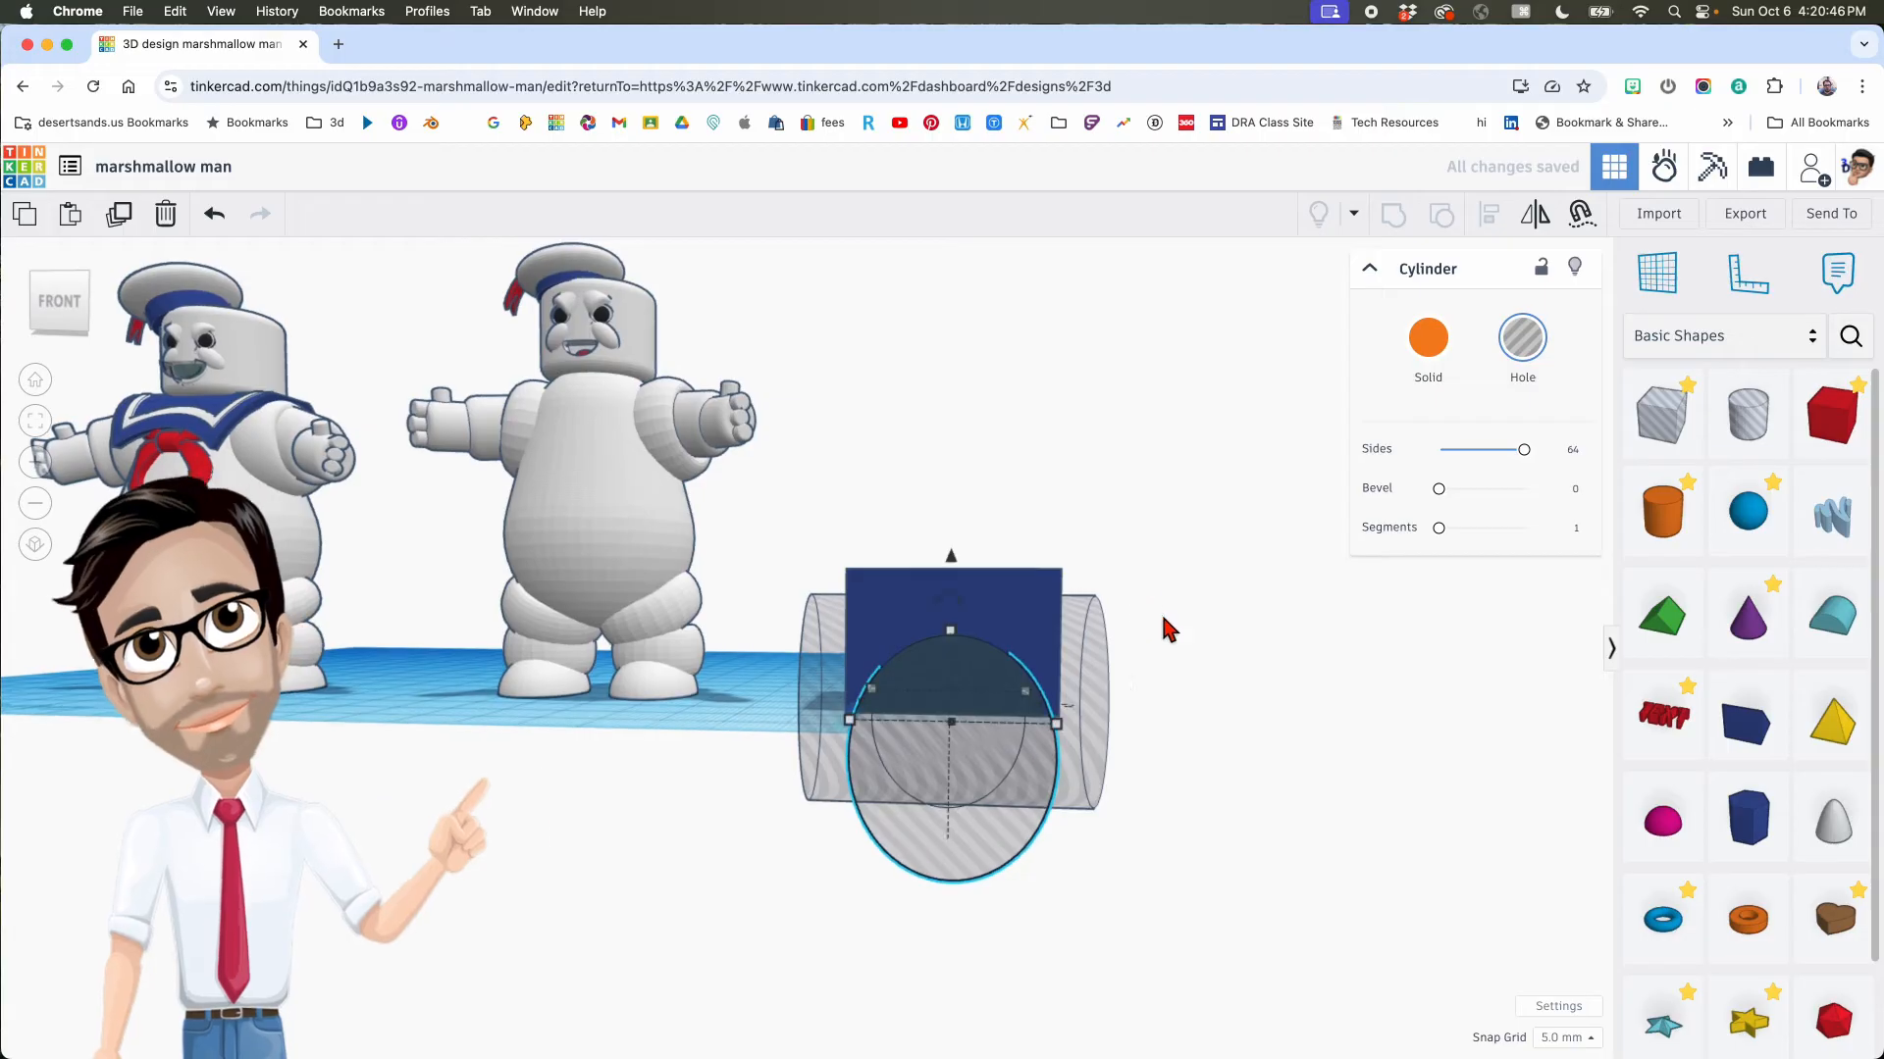
pyautogui.click(1141, 581)
pyautogui.click(963, 664)
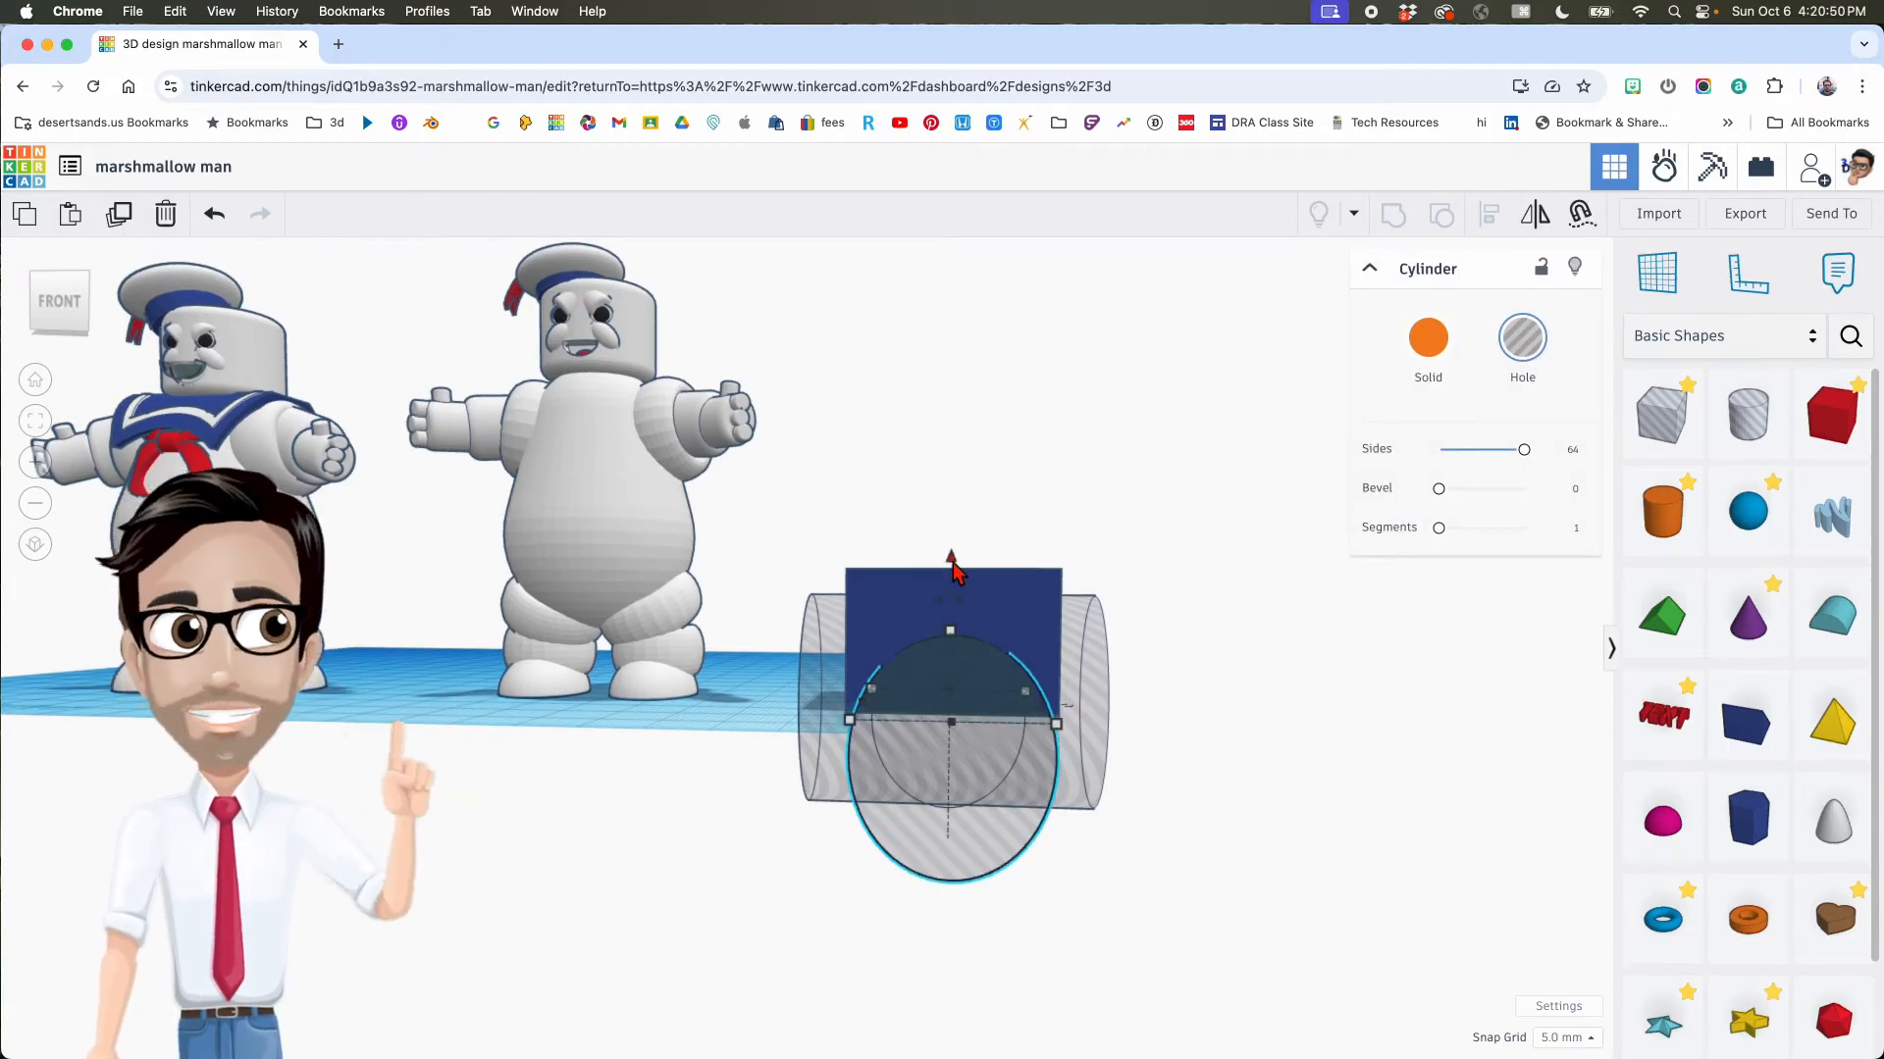
# Step: Set the snap grid to 1.0 mm and nudge the front-facing cylinder hole down one grid step
pyautogui.click(1538, 1040)
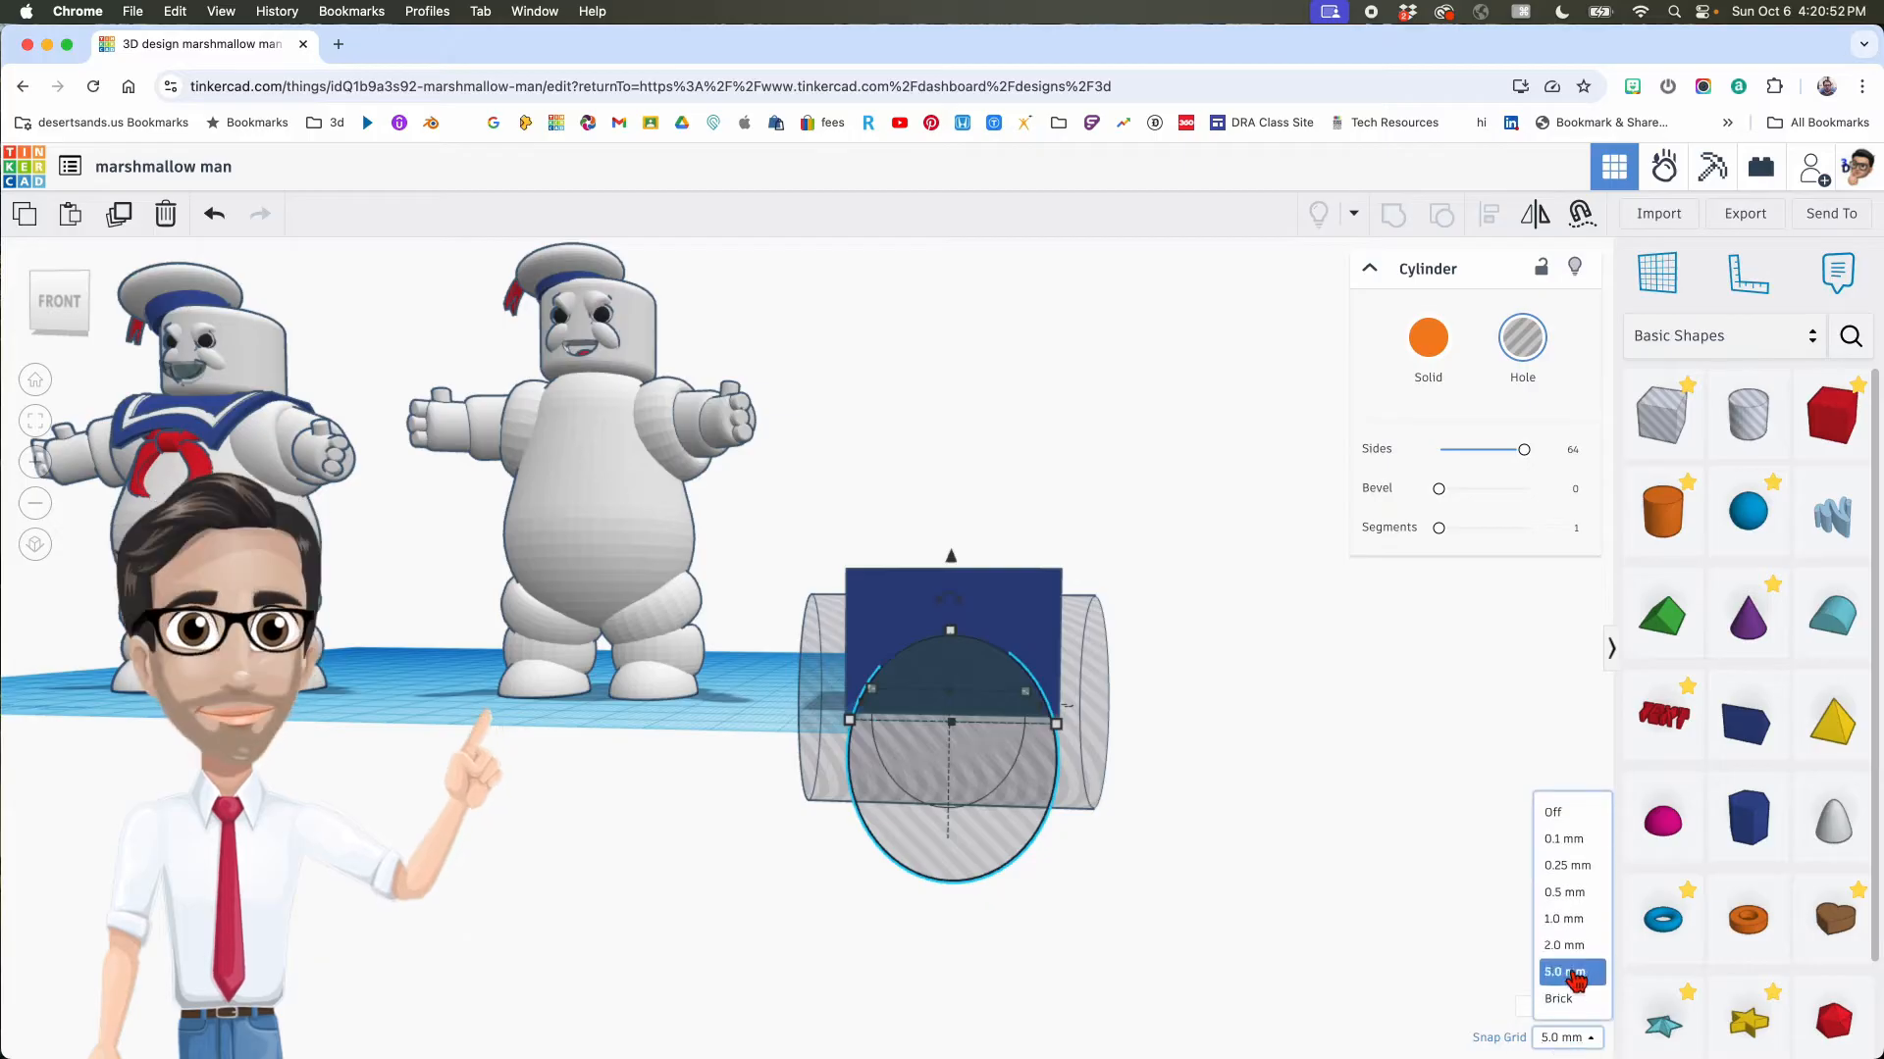
pyautogui.click(1565, 920)
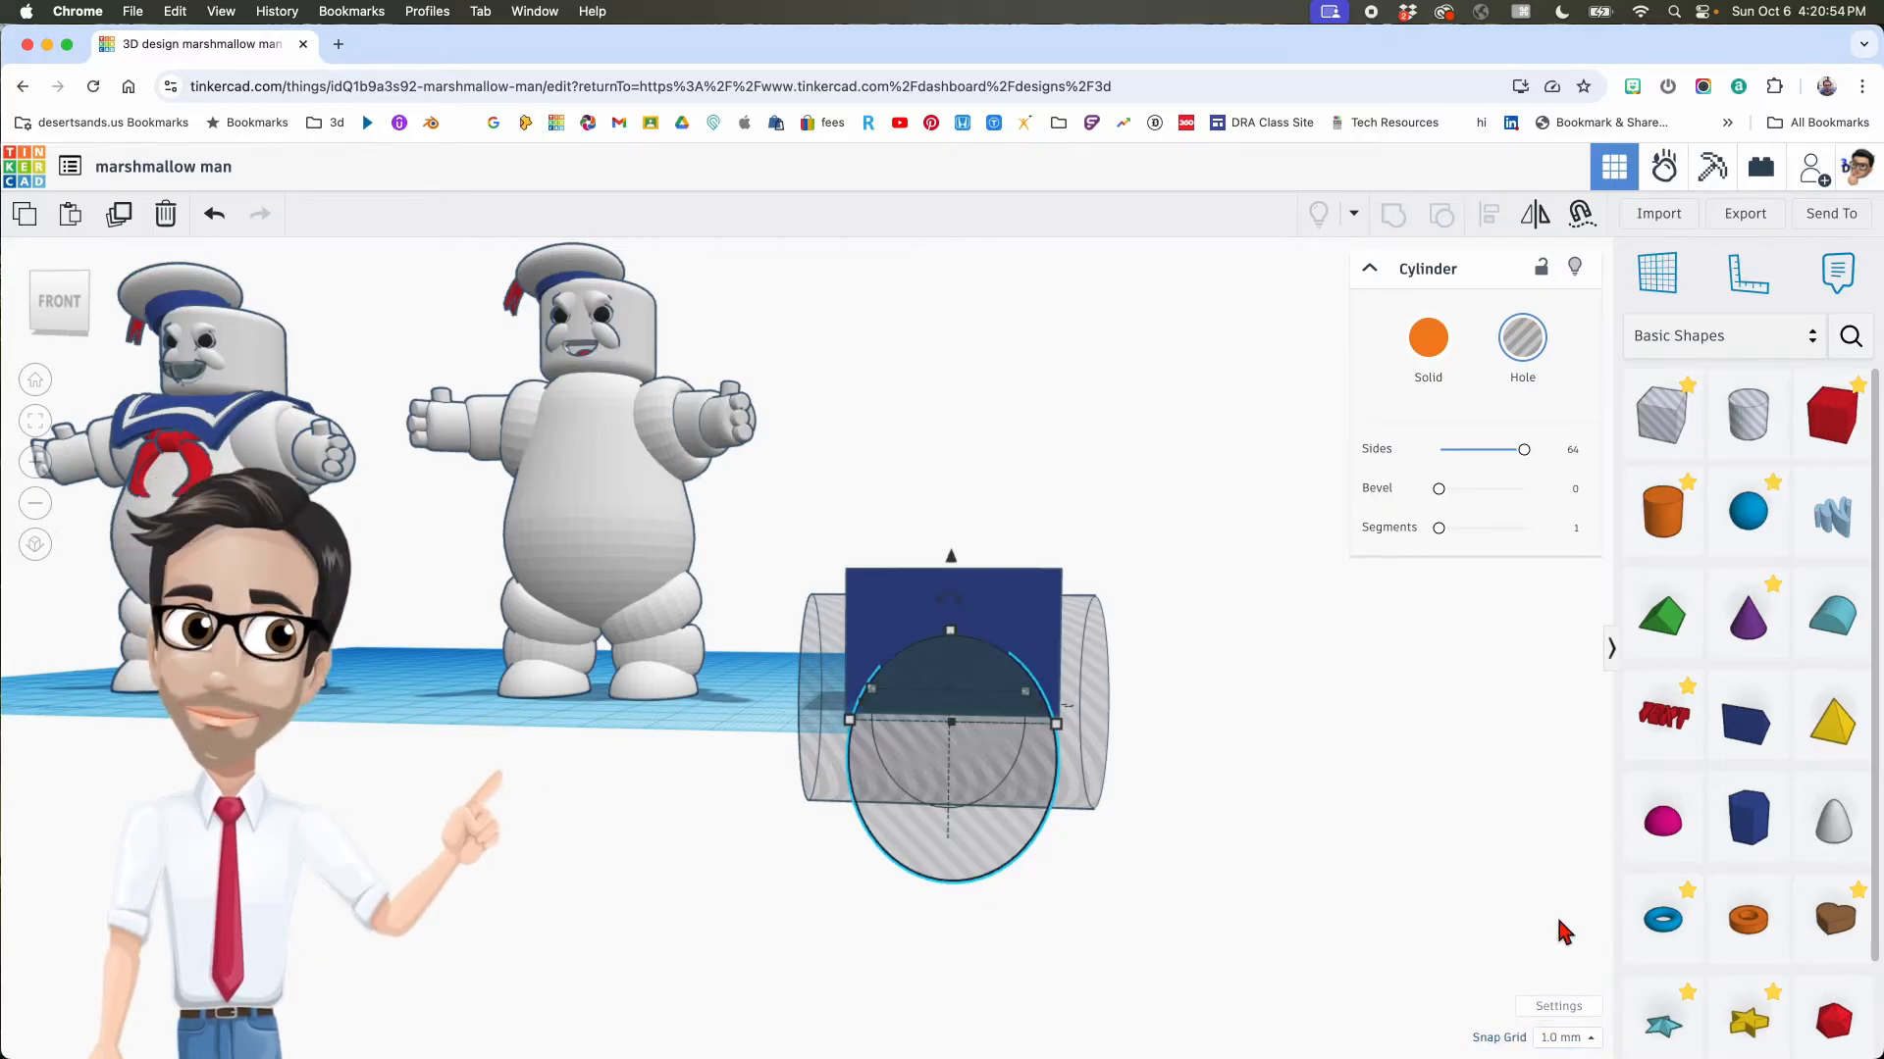
pyautogui.press('super+Down')
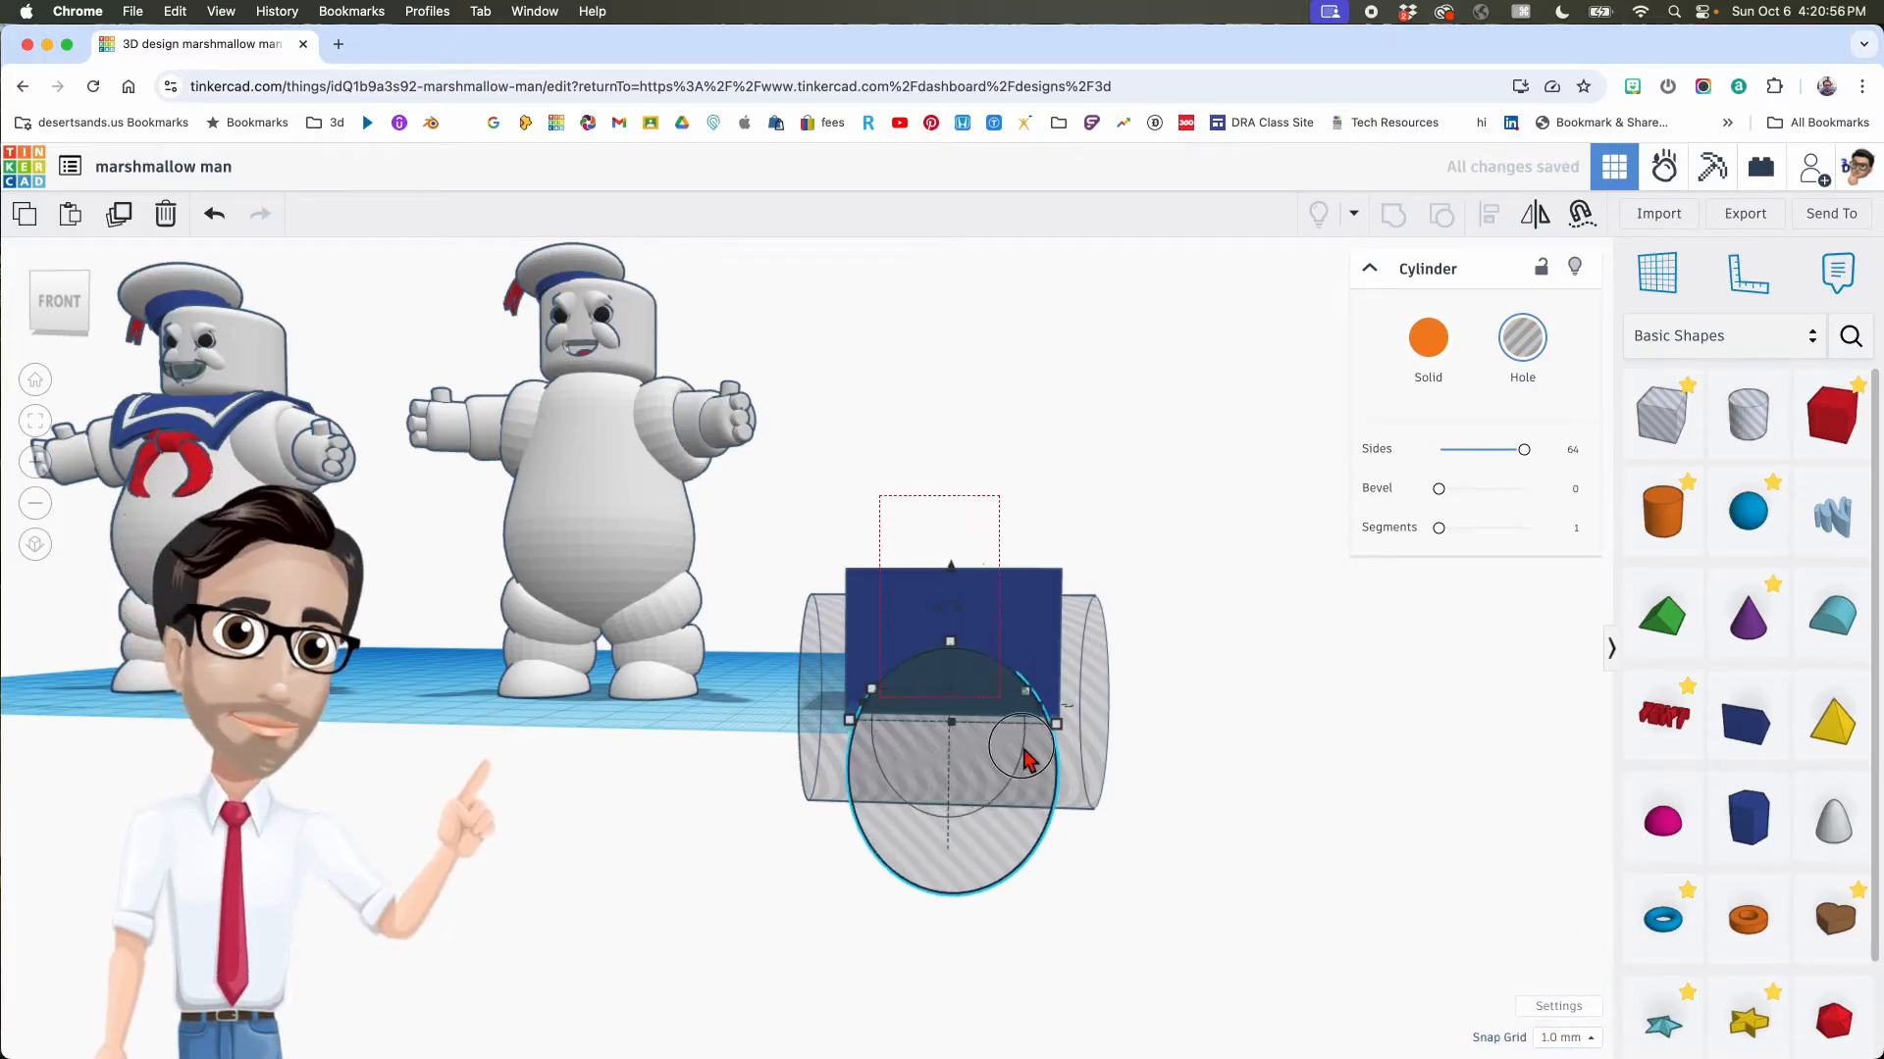
# Step: Group the blue box with the two crossed cylinder holes to cut arches through its underside
pyautogui.moveTo(1001, 702); pyautogui.dragTo(1056, 822)
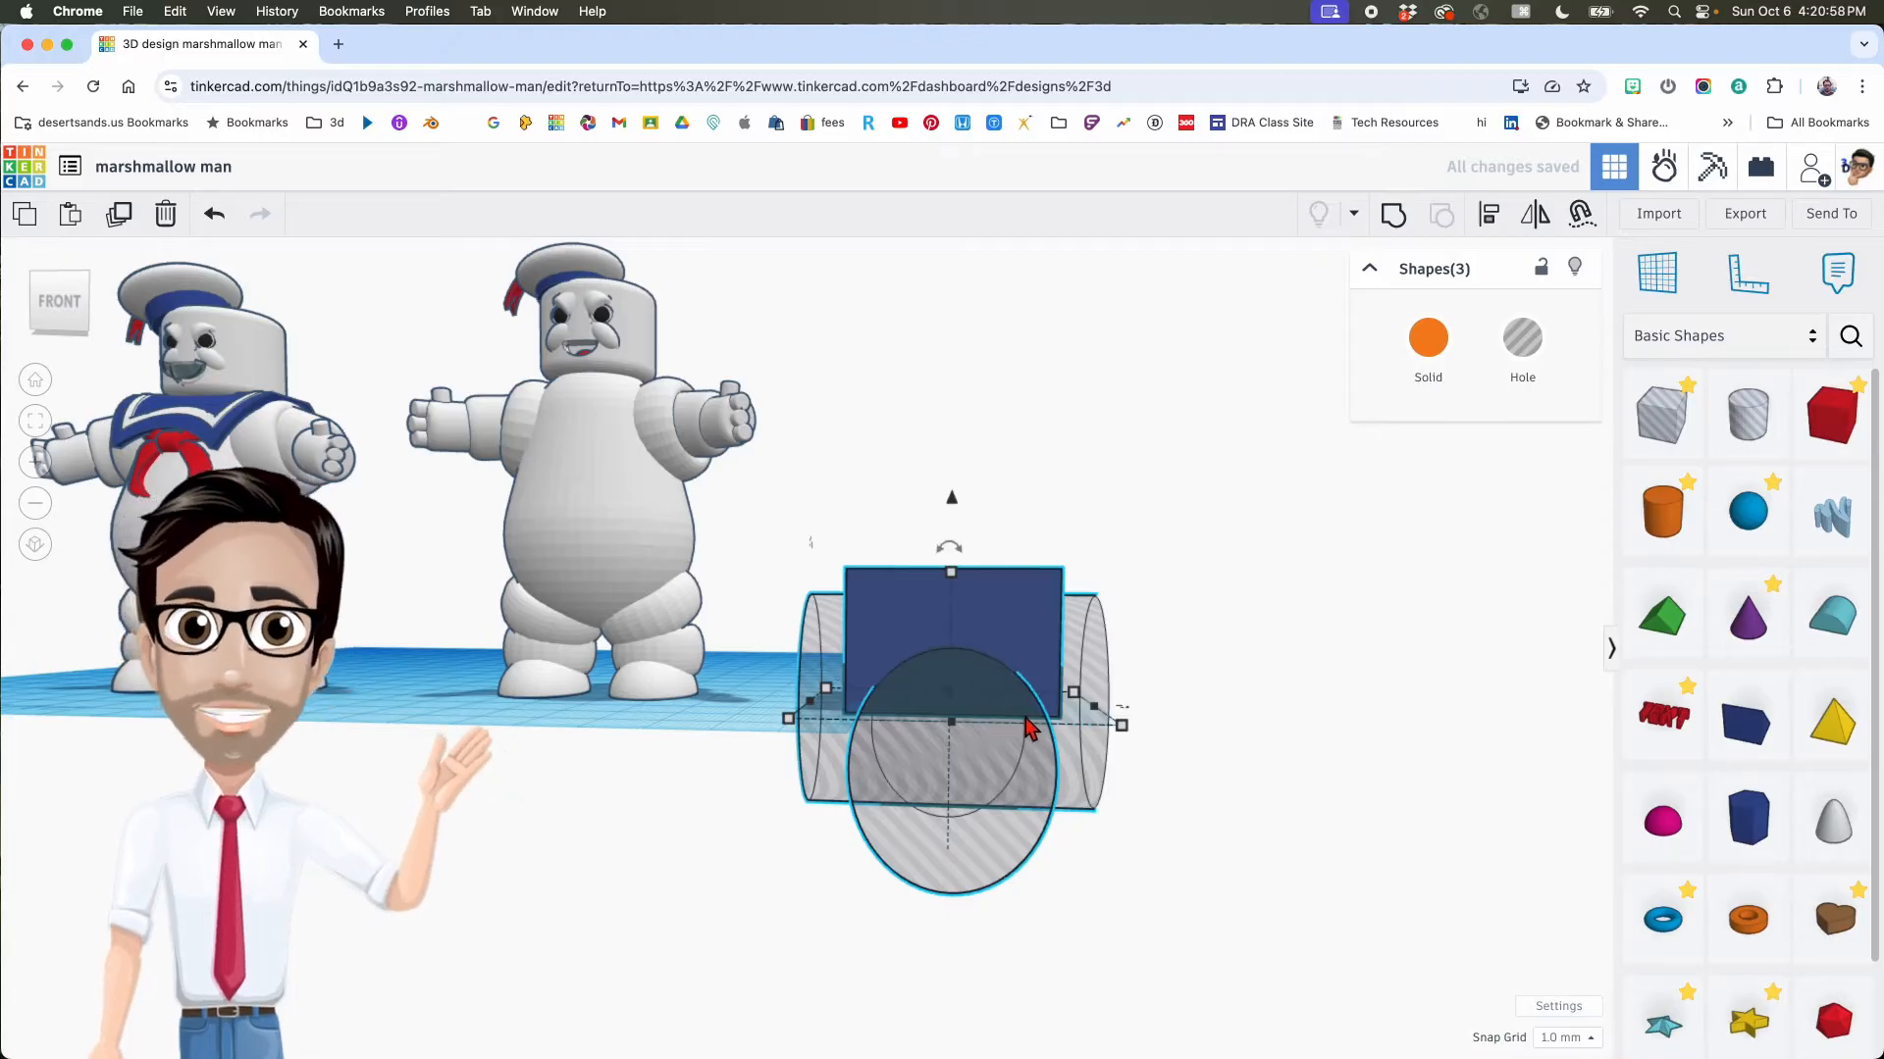
pyautogui.press('super+g')
pyautogui.moveTo(1042, 735); pyautogui.dragTo(1030, 761, button='right')
pyautogui.scroll(3, 1000, 687)
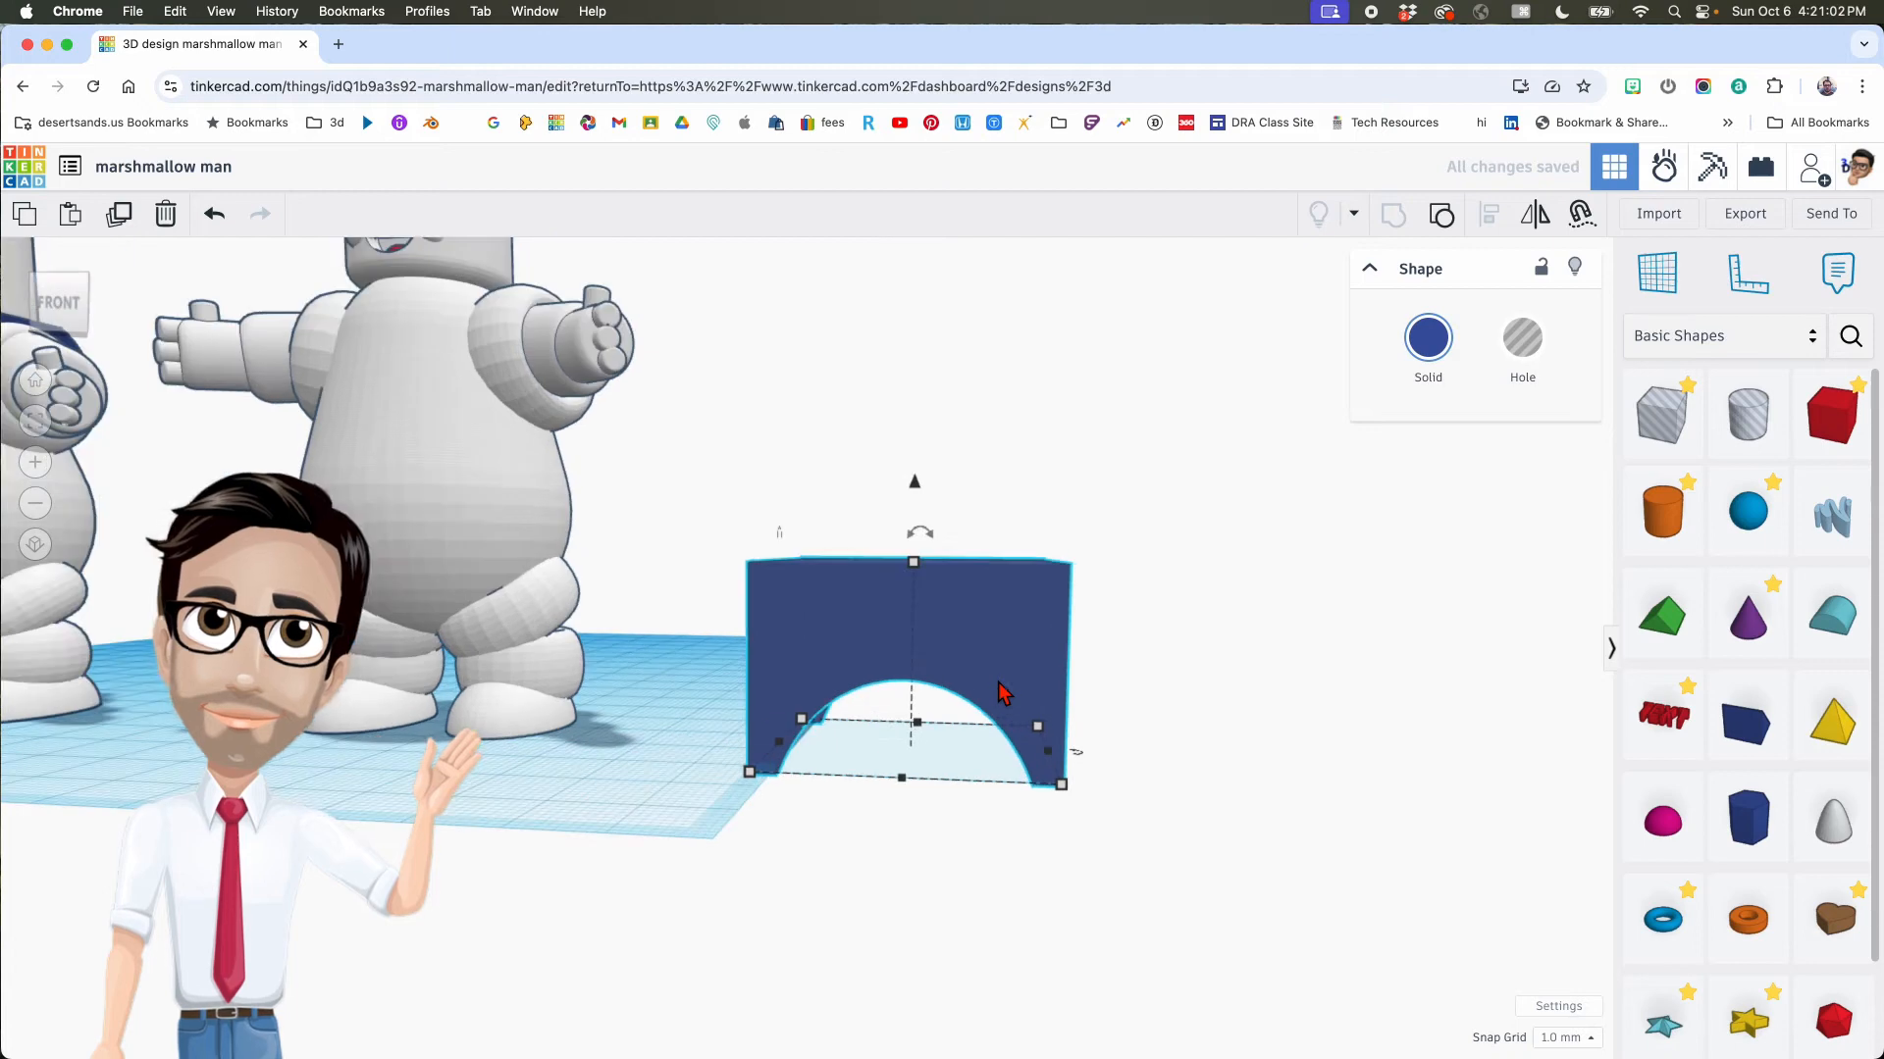
pyautogui.moveTo(1059, 704); pyautogui.dragTo(981, 655, button='right')
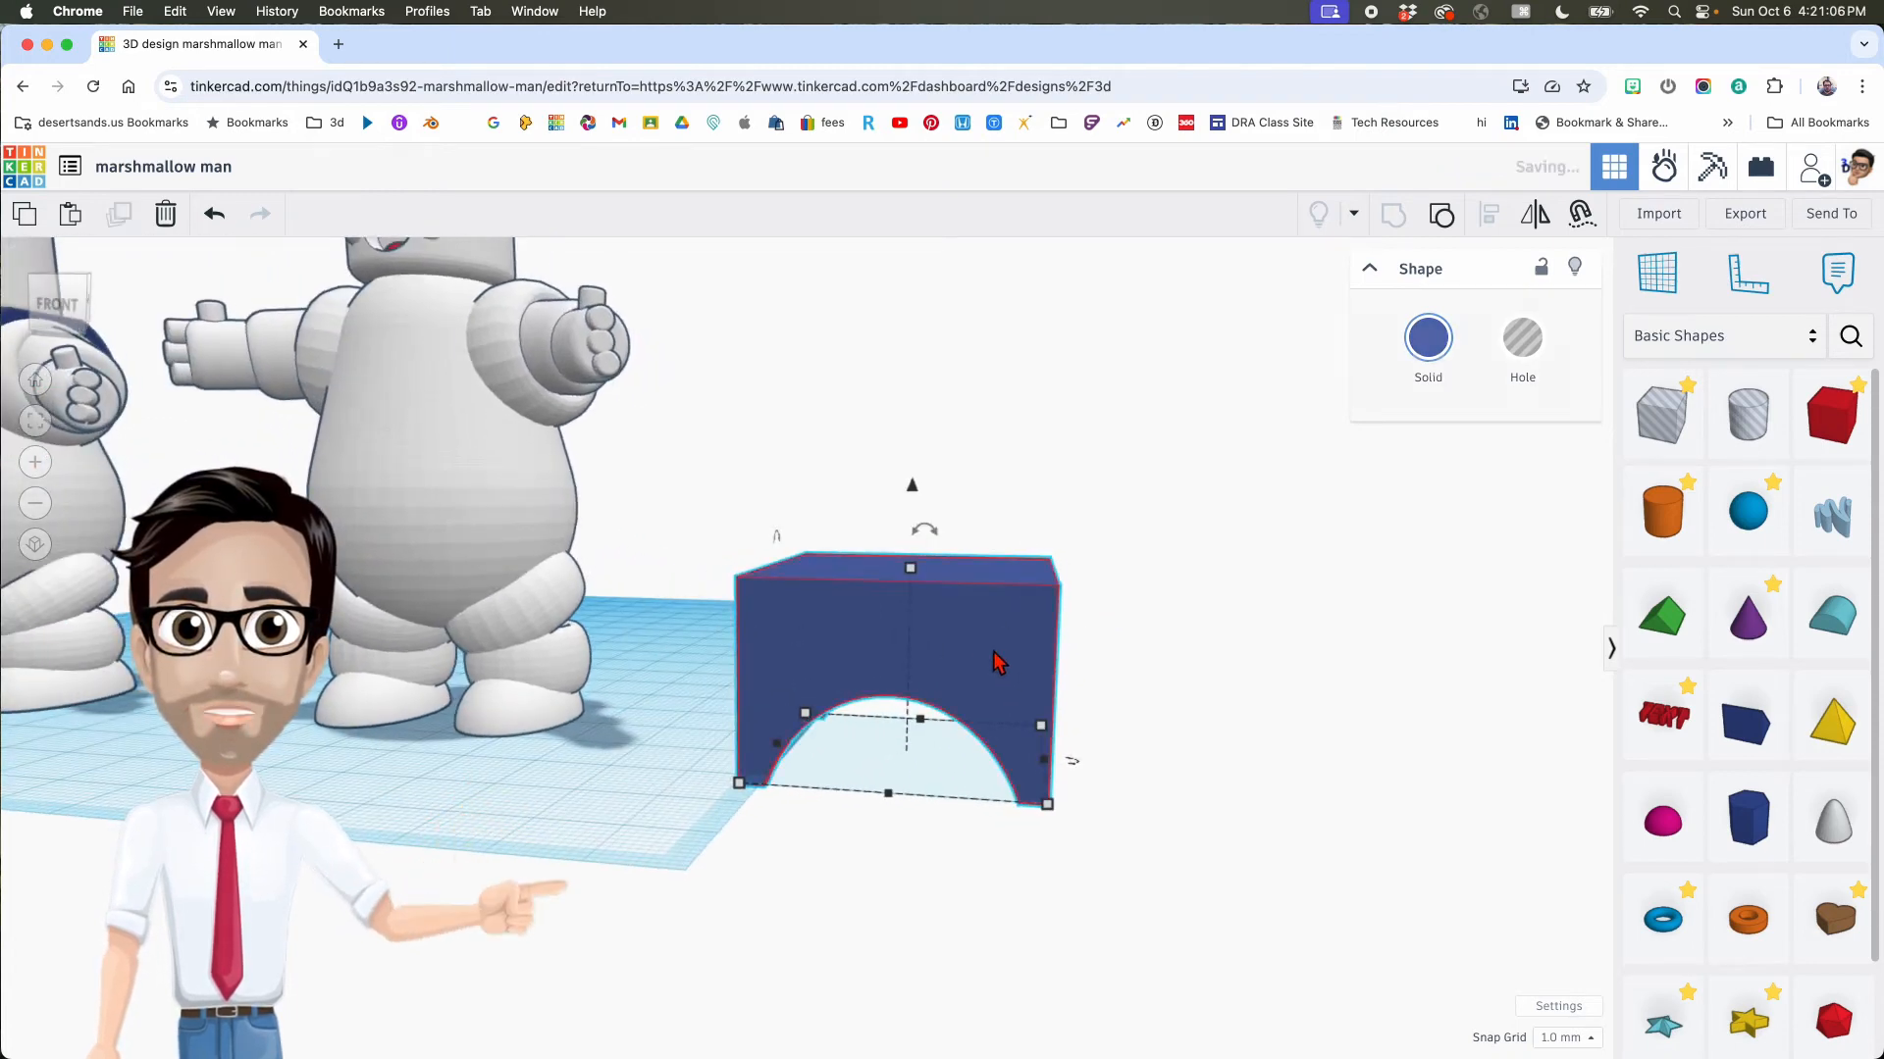
# Step: Duplicate the arched blue block in place, raise the copy slightly, and turn the copy into a hole
pyautogui.moveTo(911, 495); pyautogui.dragTo(896, 475)
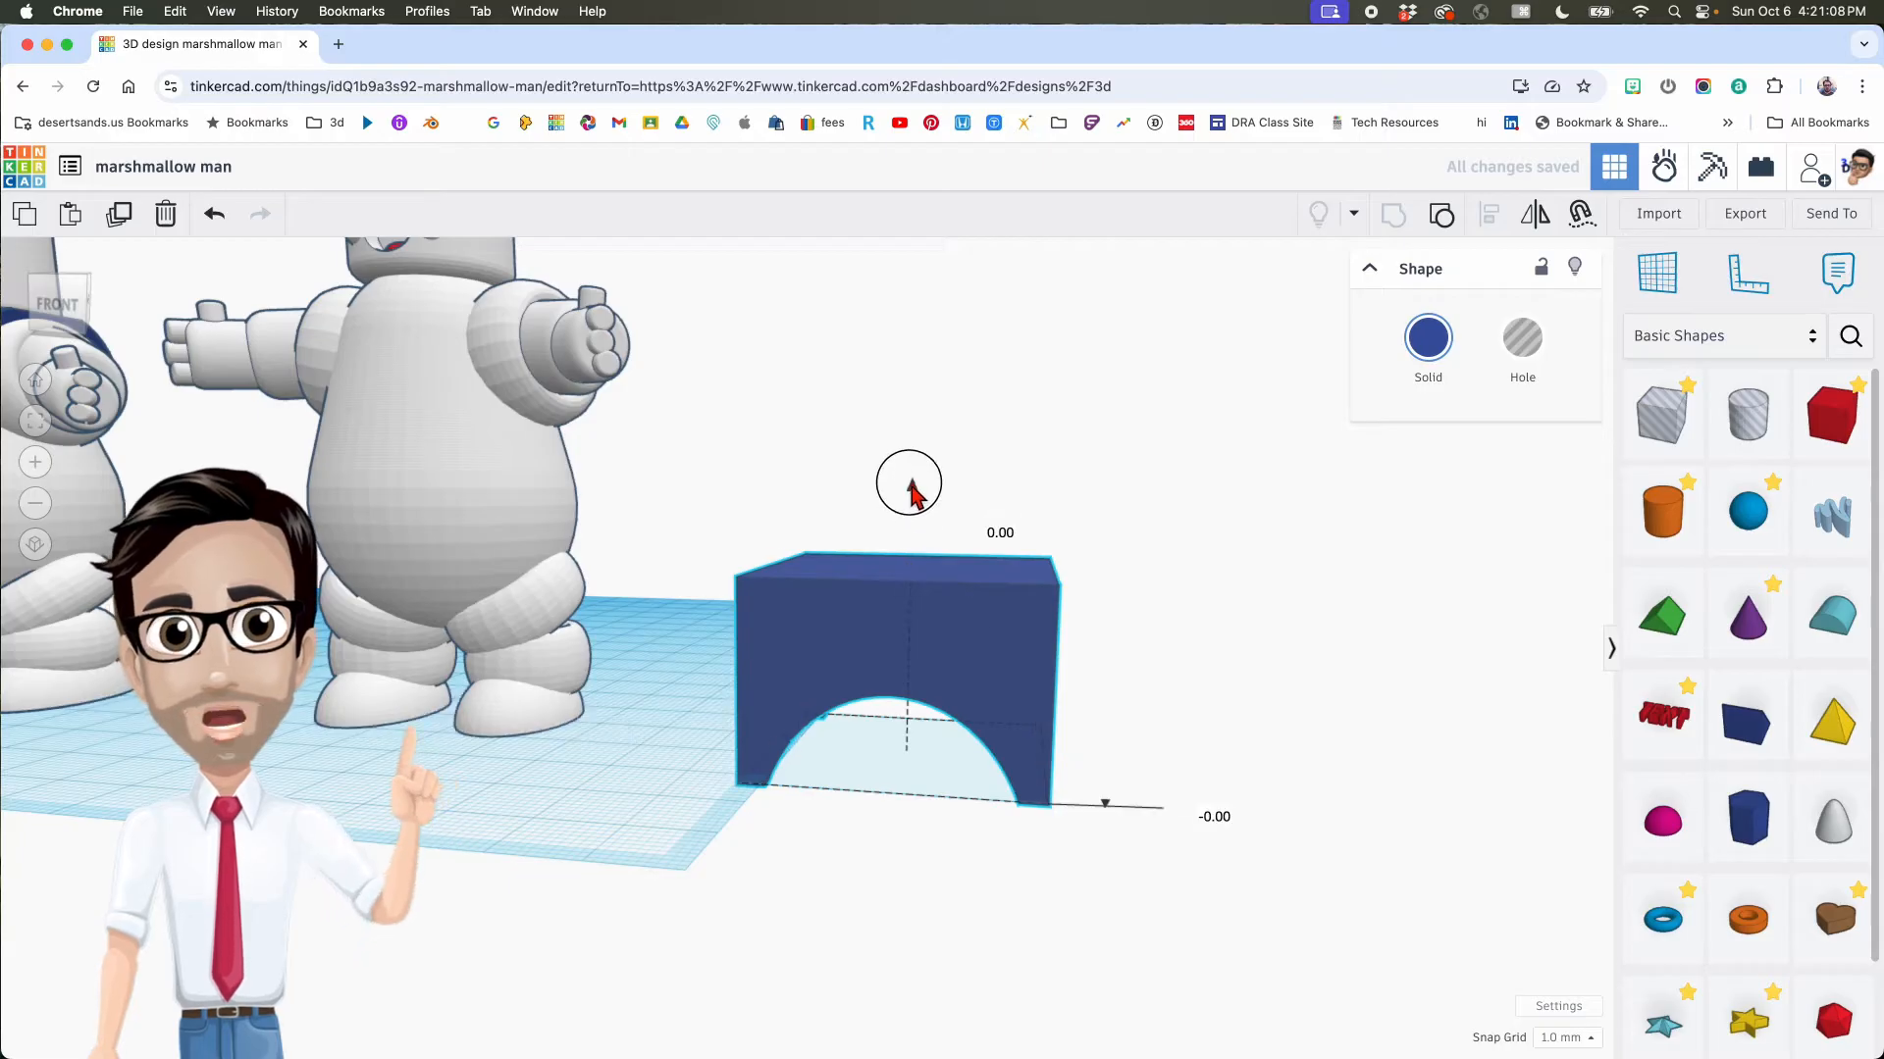
pyautogui.moveTo(1122, 660); pyautogui.dragTo(915, 713, button='right')
pyautogui.scroll(8, 860, 745)
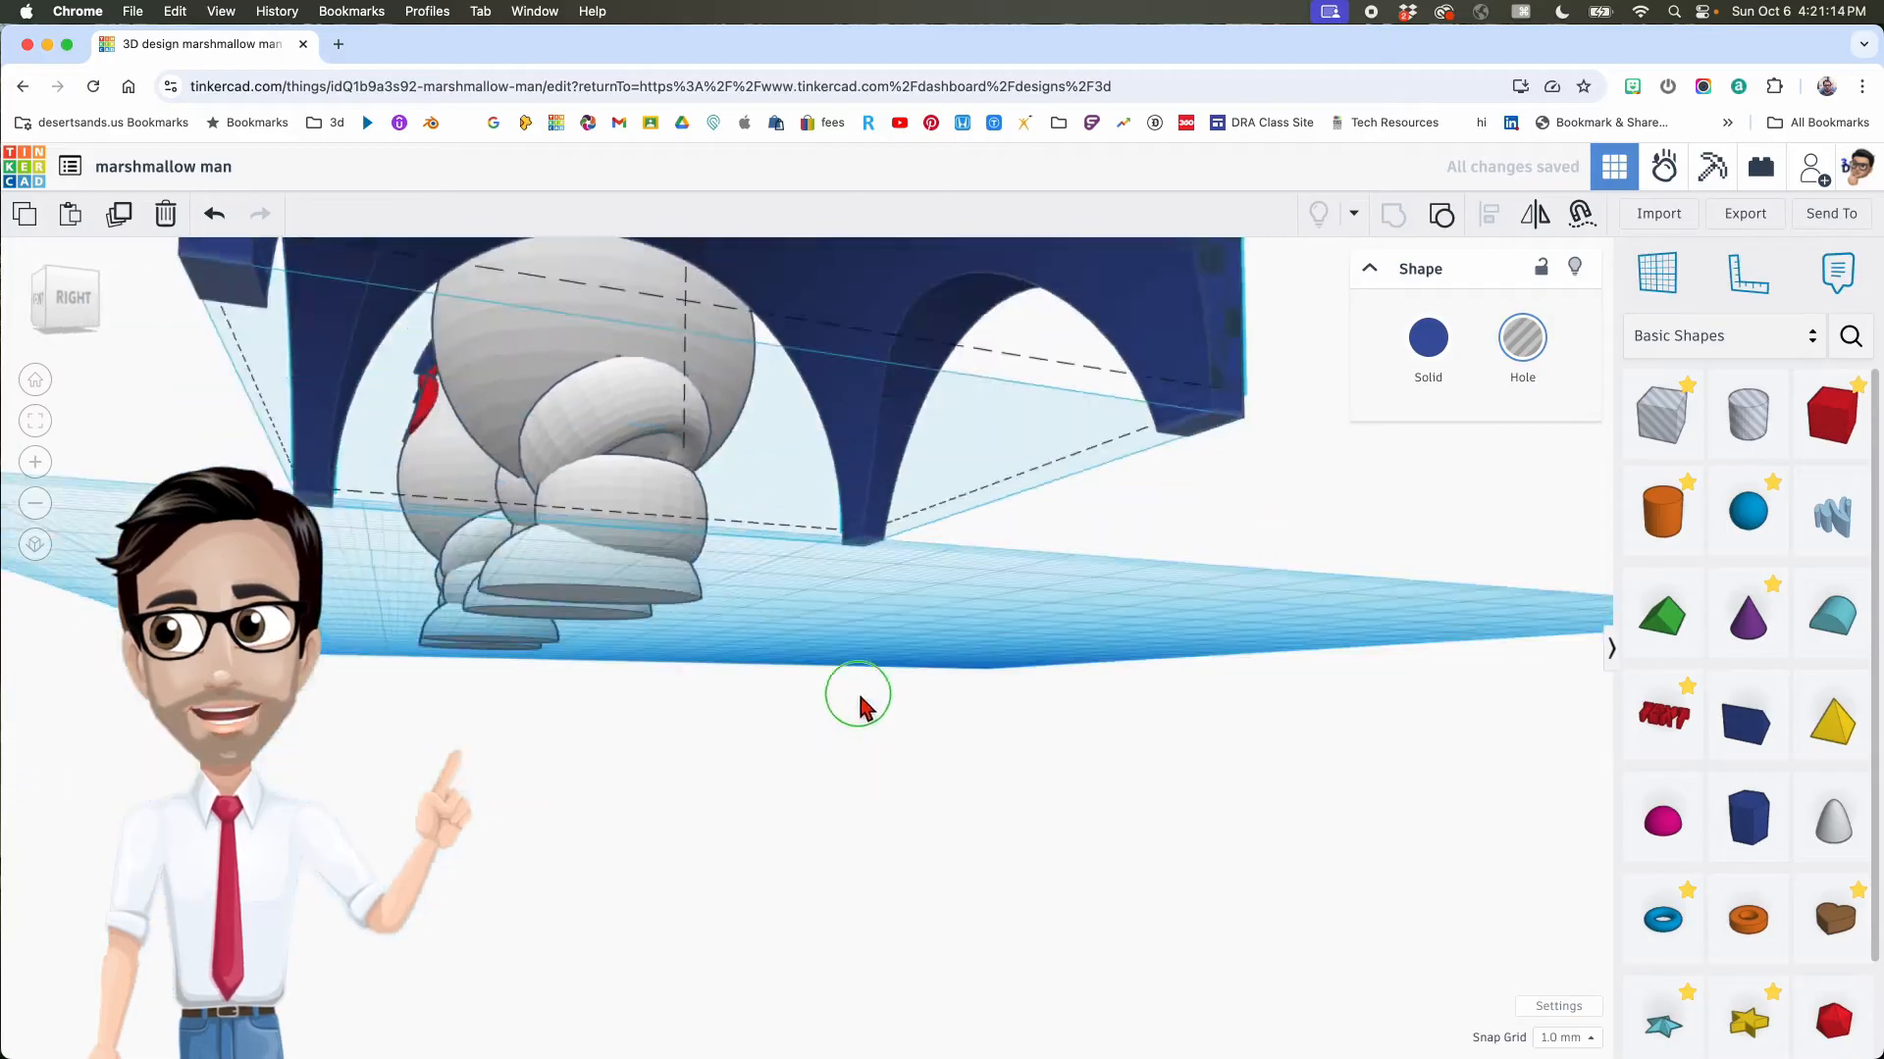
pyautogui.moveTo(860, 707)
pyautogui.mouseDown(button='right')
pyautogui.moveTo(844, 647)
pyautogui.moveTo(920, 790)
pyautogui.moveTo(976, 787)
pyautogui.moveTo(963, 745)
pyautogui.moveTo(871, 697)
pyautogui.mouseUp(button='right')
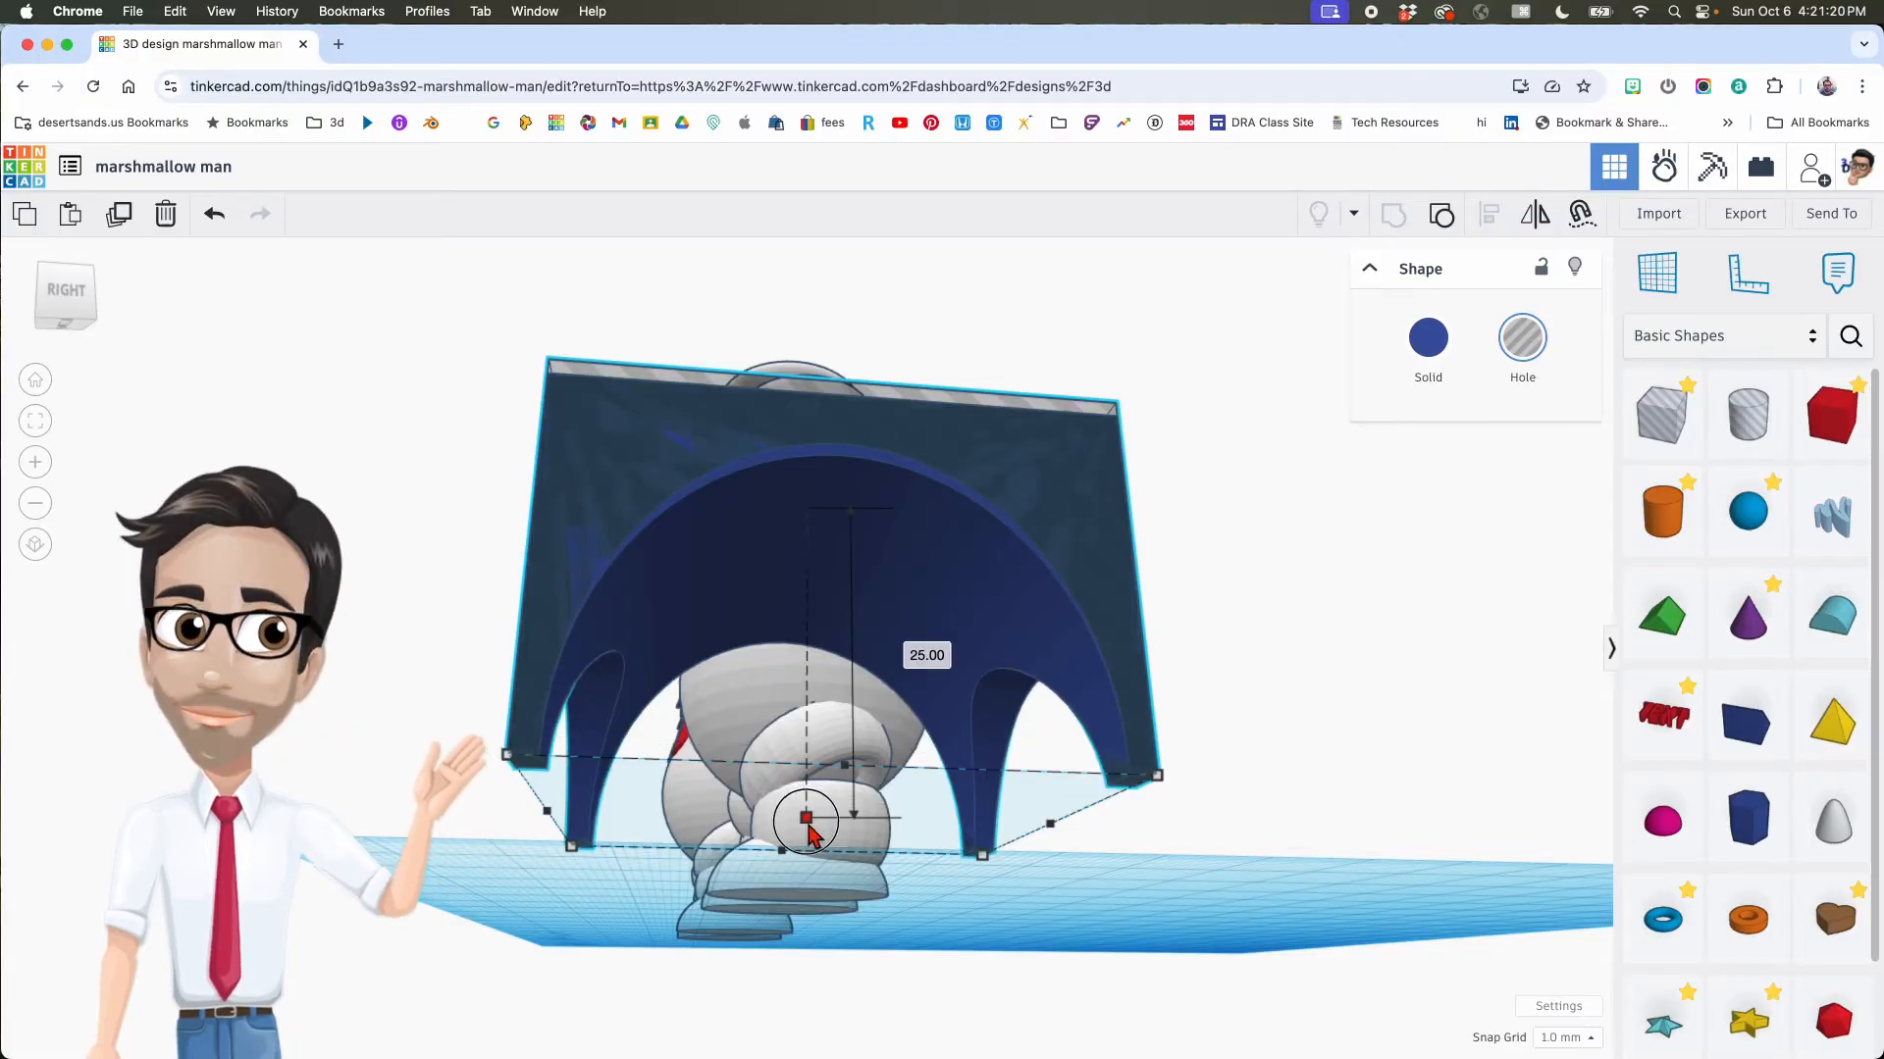
# Step: Stretch the hole copy outward on two of its sides so it extends slightly past the solid arched block
pyautogui.moveTo(818, 753); pyautogui.dragTo(814, 875, button='right')
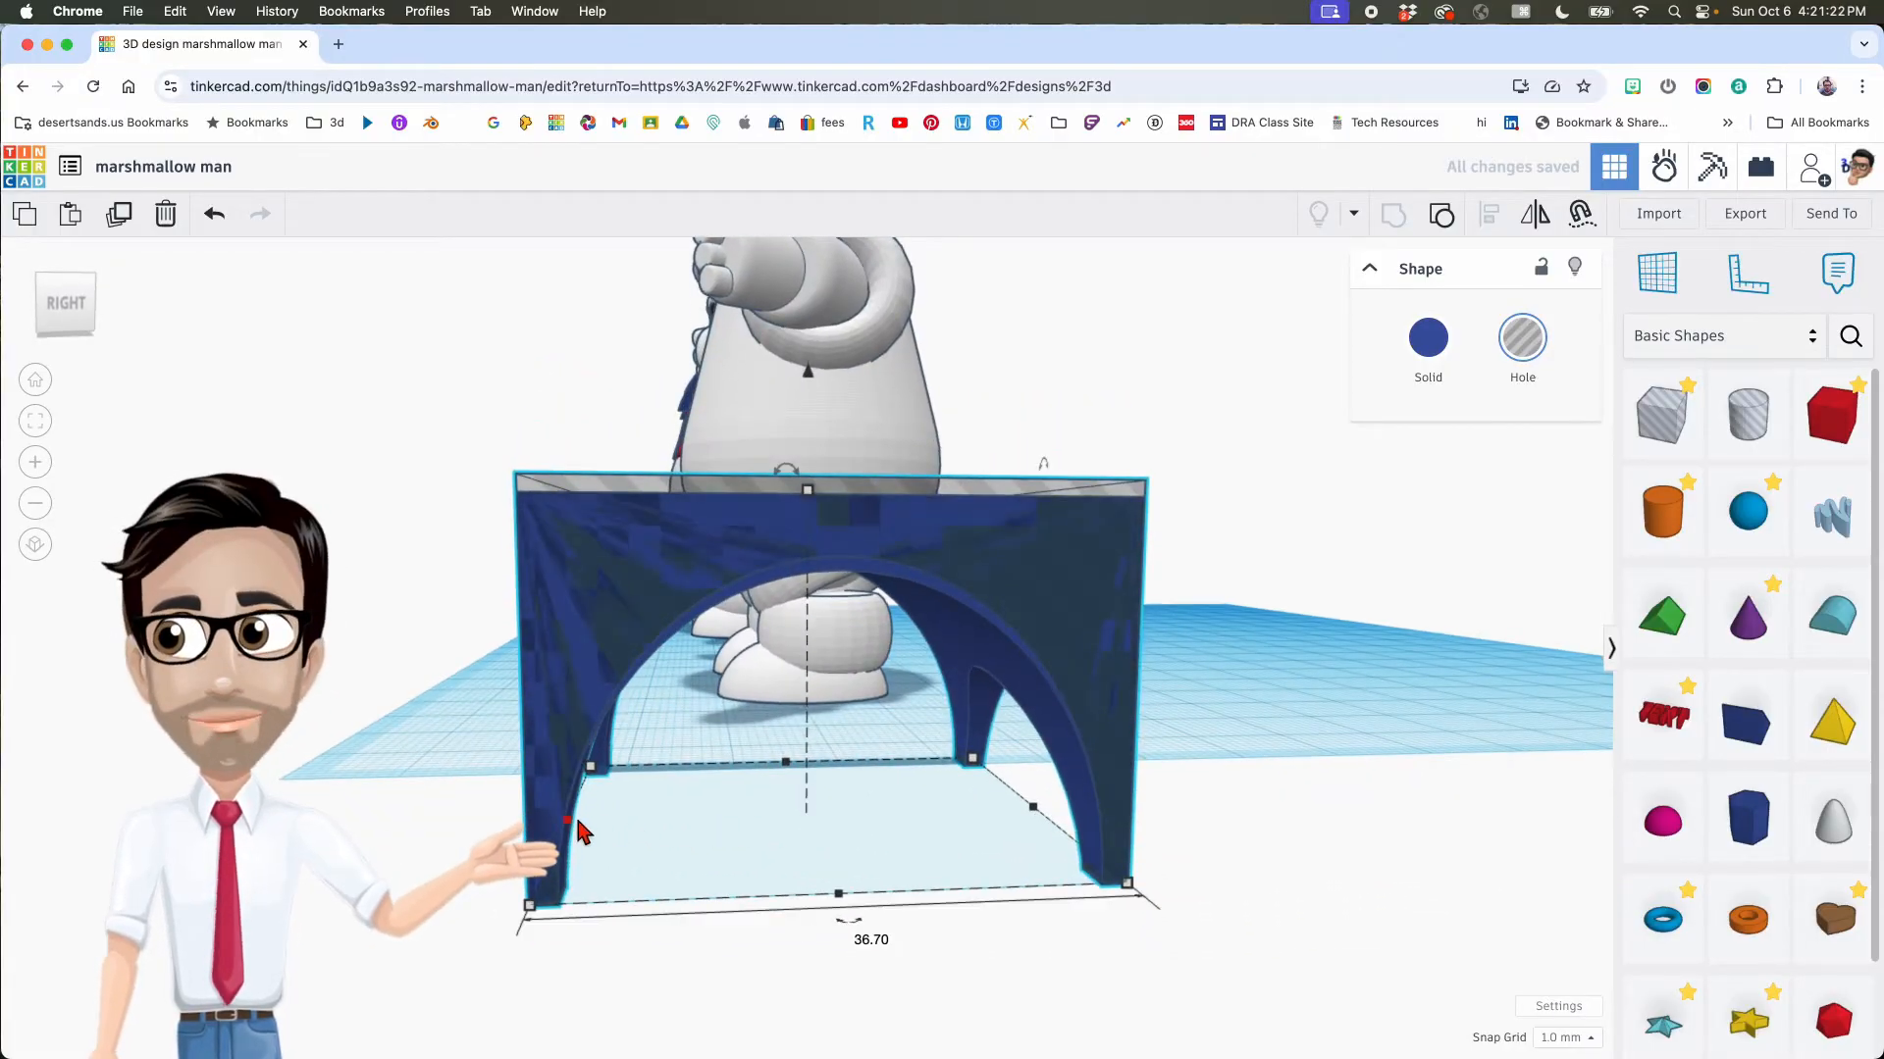
pyautogui.moveTo(569, 822); pyautogui.dragTo(584, 797)
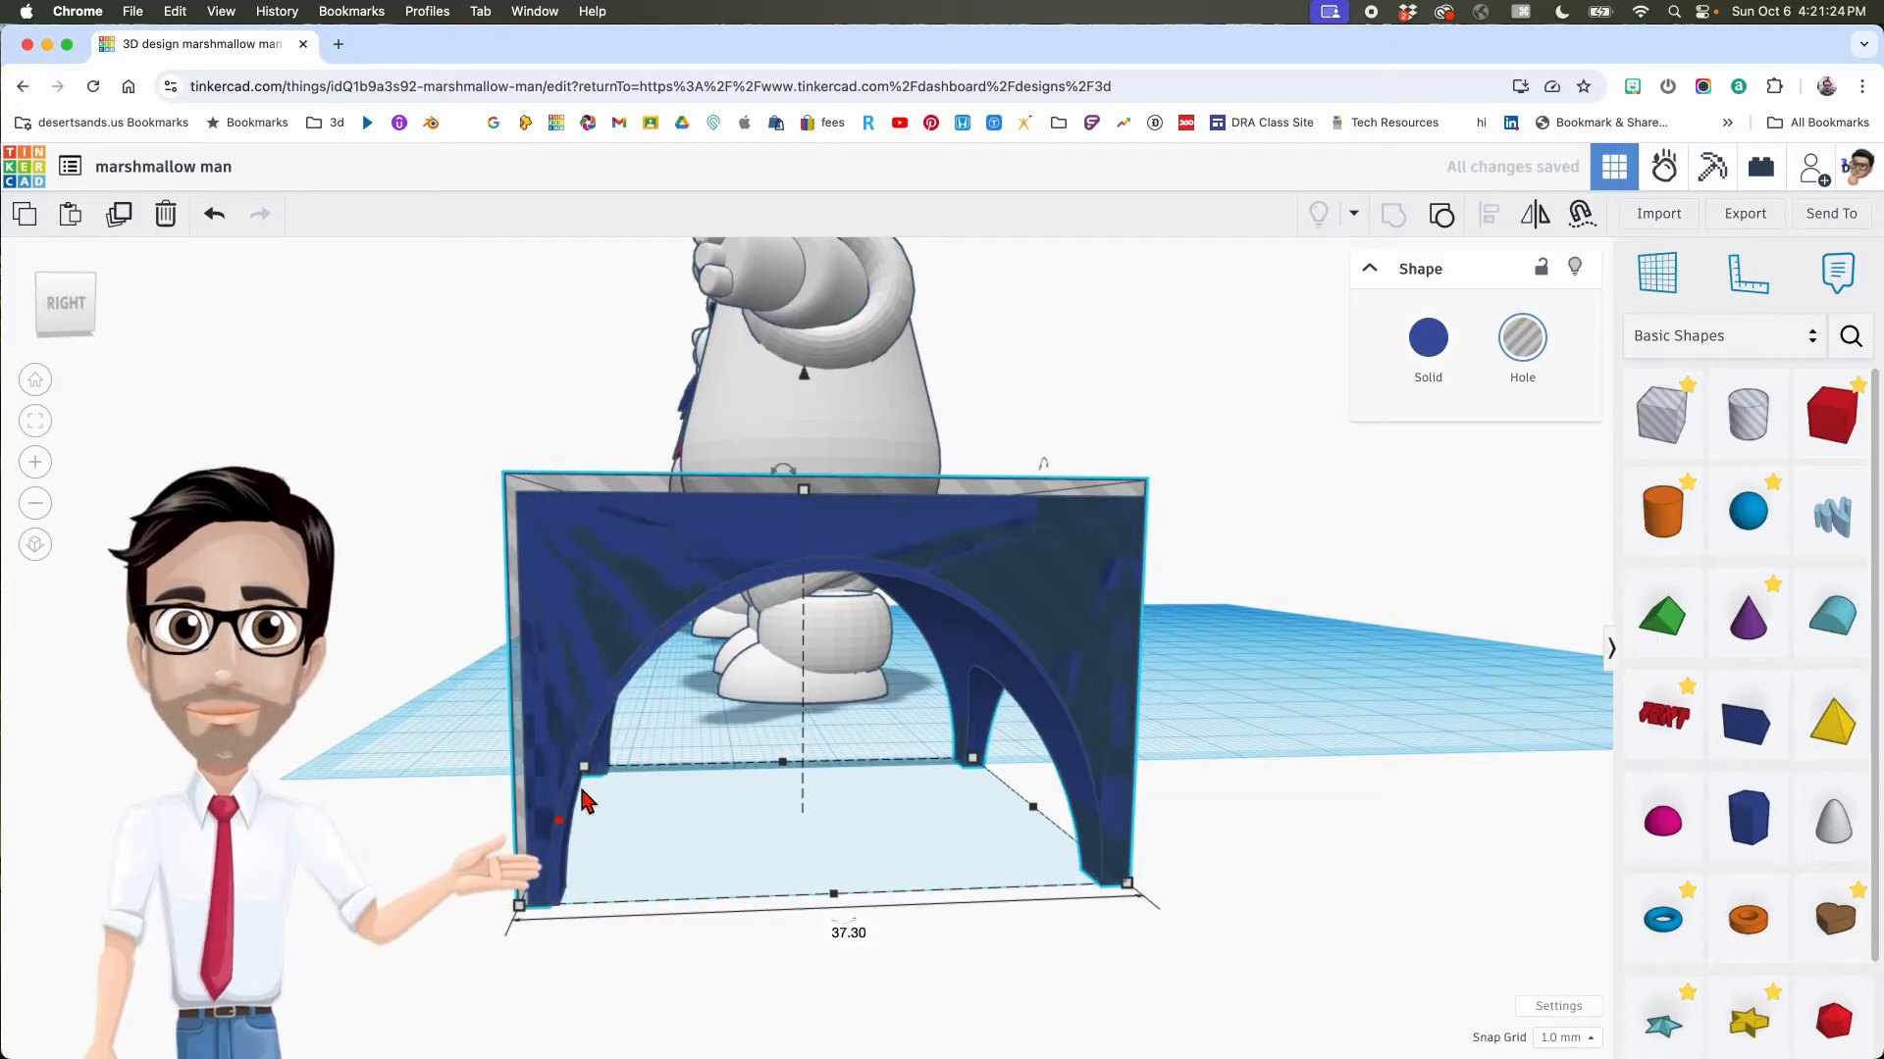
pyautogui.moveTo(1037, 814); pyautogui.dragTo(1107, 842)
pyautogui.moveTo(1023, 844); pyautogui.dragTo(816, 581, button='right')
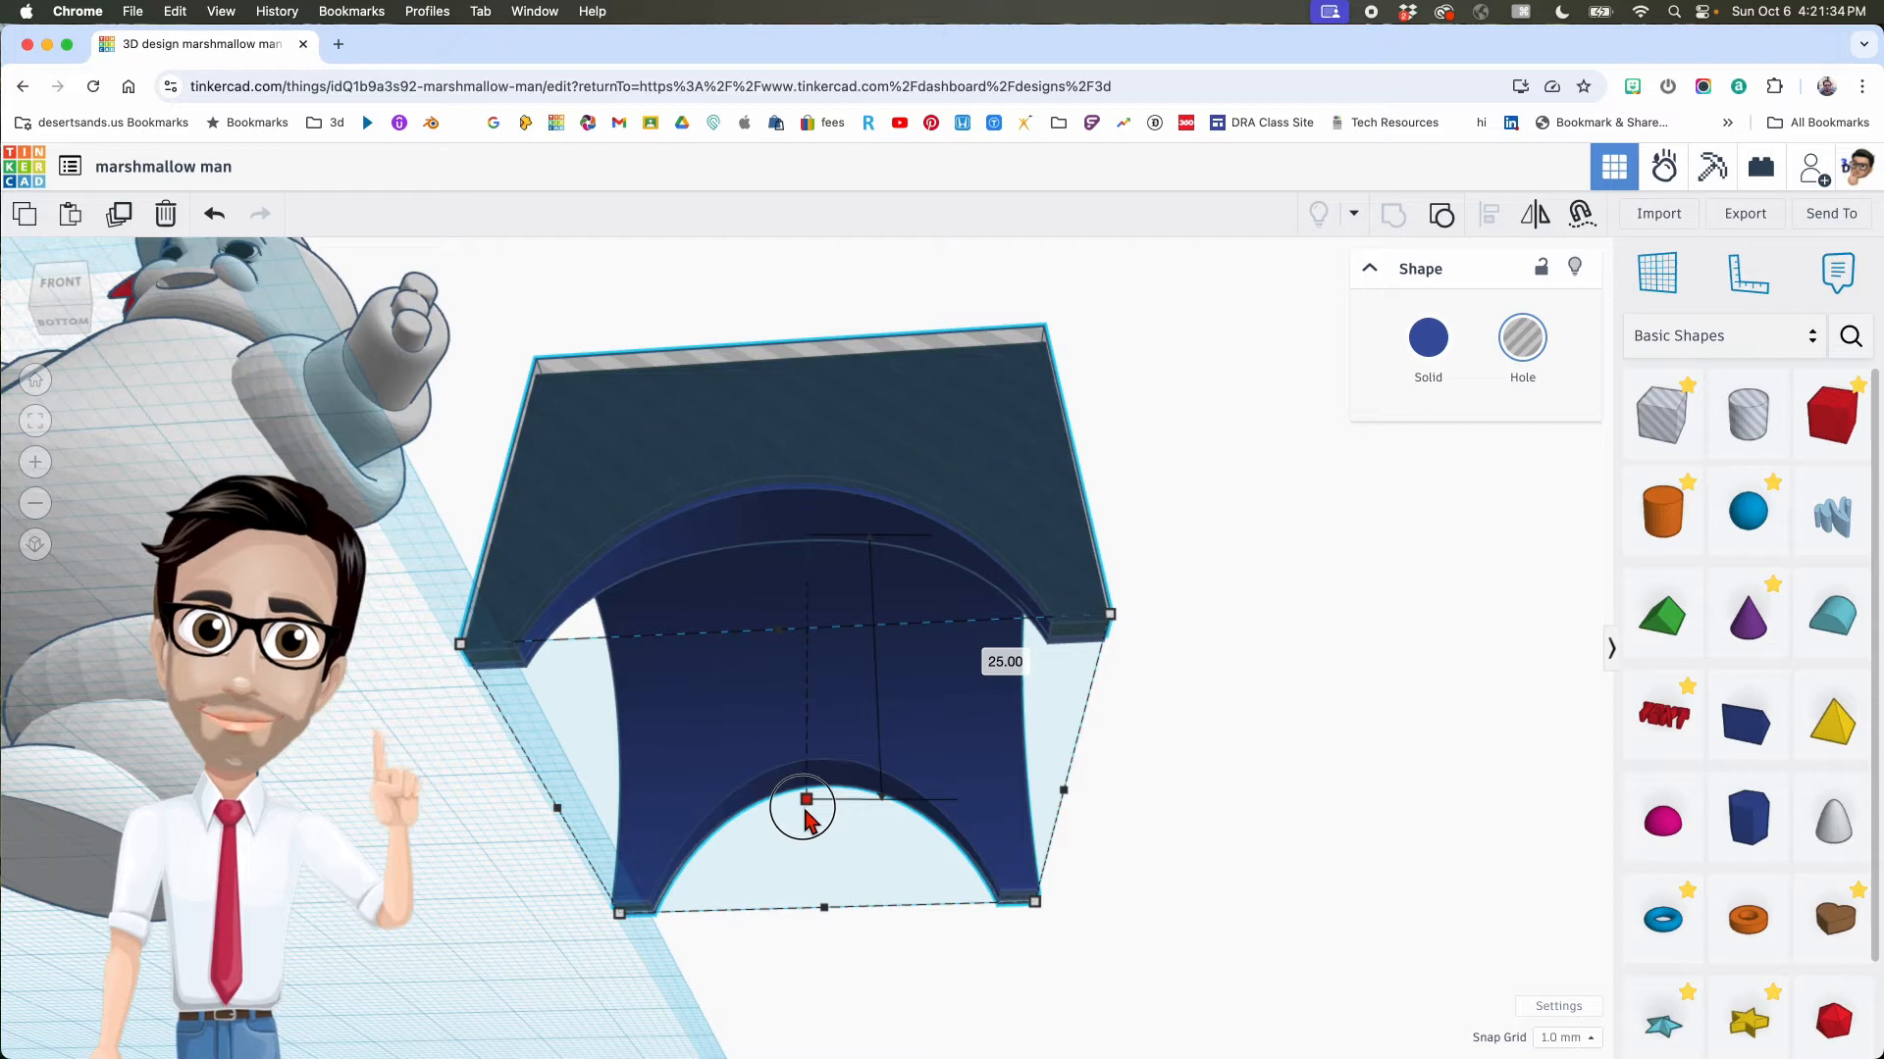
pyautogui.moveTo(806, 807); pyautogui.dragTo(808, 819)
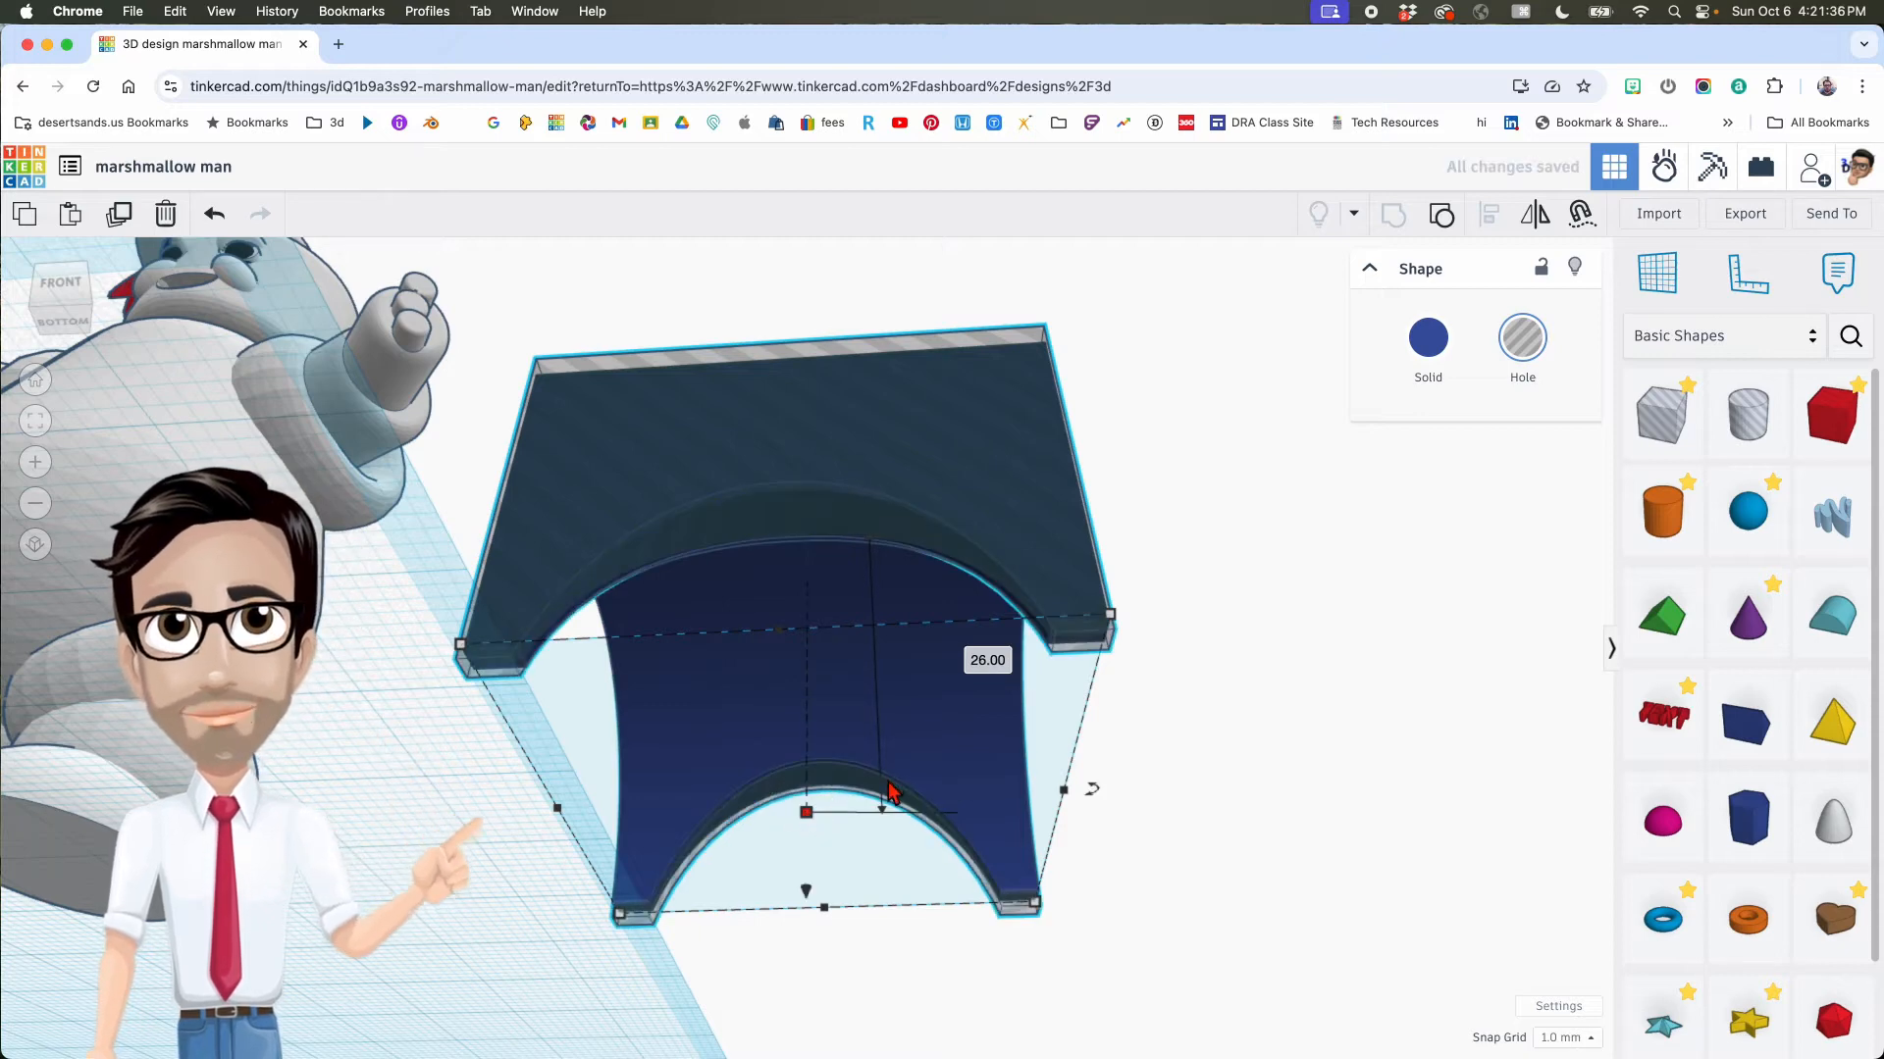
pyautogui.press('super+z')
# Step: Set the snap grid to 0.1 mm and stretch the hole copy's base slightly below the feet of the solid arched block
pyautogui.click(1566, 1038)
pyautogui.click(1570, 851)
pyautogui.moveTo(820, 736); pyautogui.dragTo(813, 703, button='right')
pyautogui.moveTo(781, 664); pyautogui.dragTo(784, 677)
pyautogui.press('super+z')
pyautogui.moveTo(912, 704); pyautogui.dragTo(781, 785, button='right')
pyautogui.moveTo(937, 784); pyautogui.dragTo(873, 755, button='right')
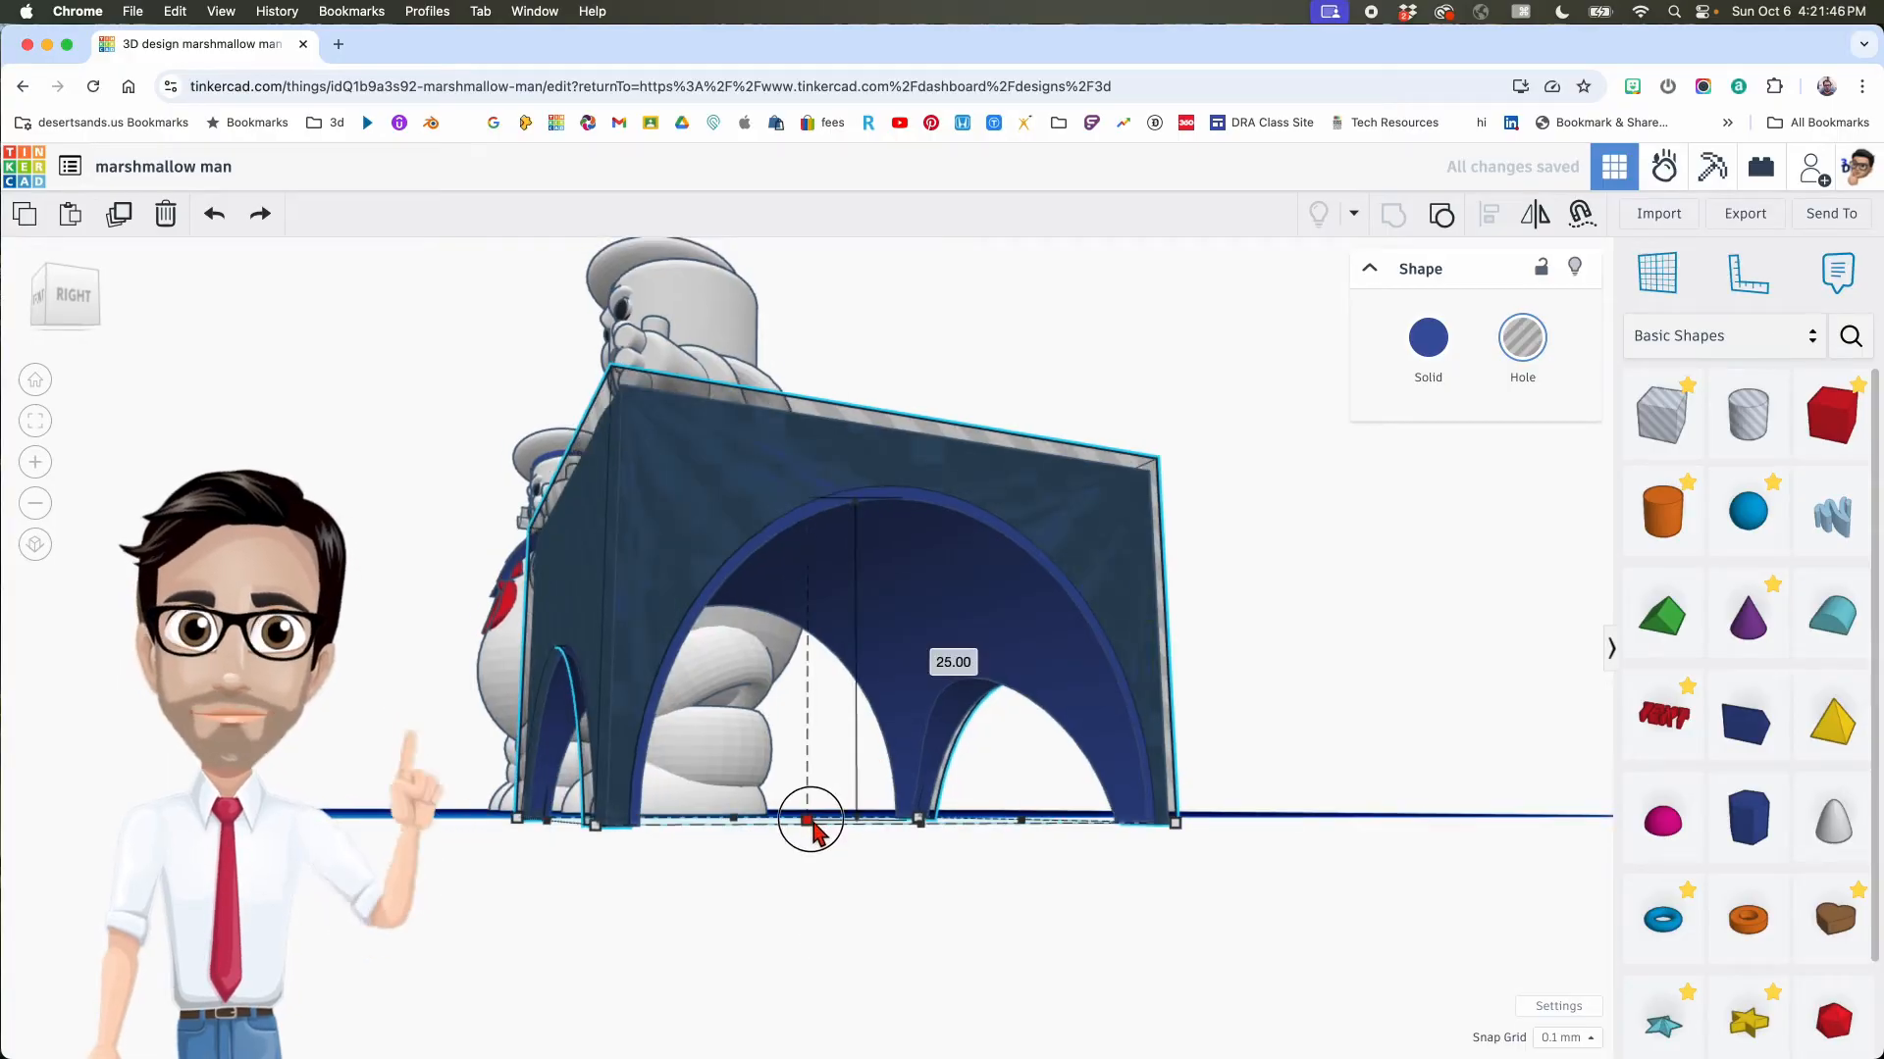
pyautogui.moveTo(810, 821); pyautogui.dragTo(811, 822)
pyautogui.moveTo(889, 790); pyautogui.dragTo(817, 590, button='right')
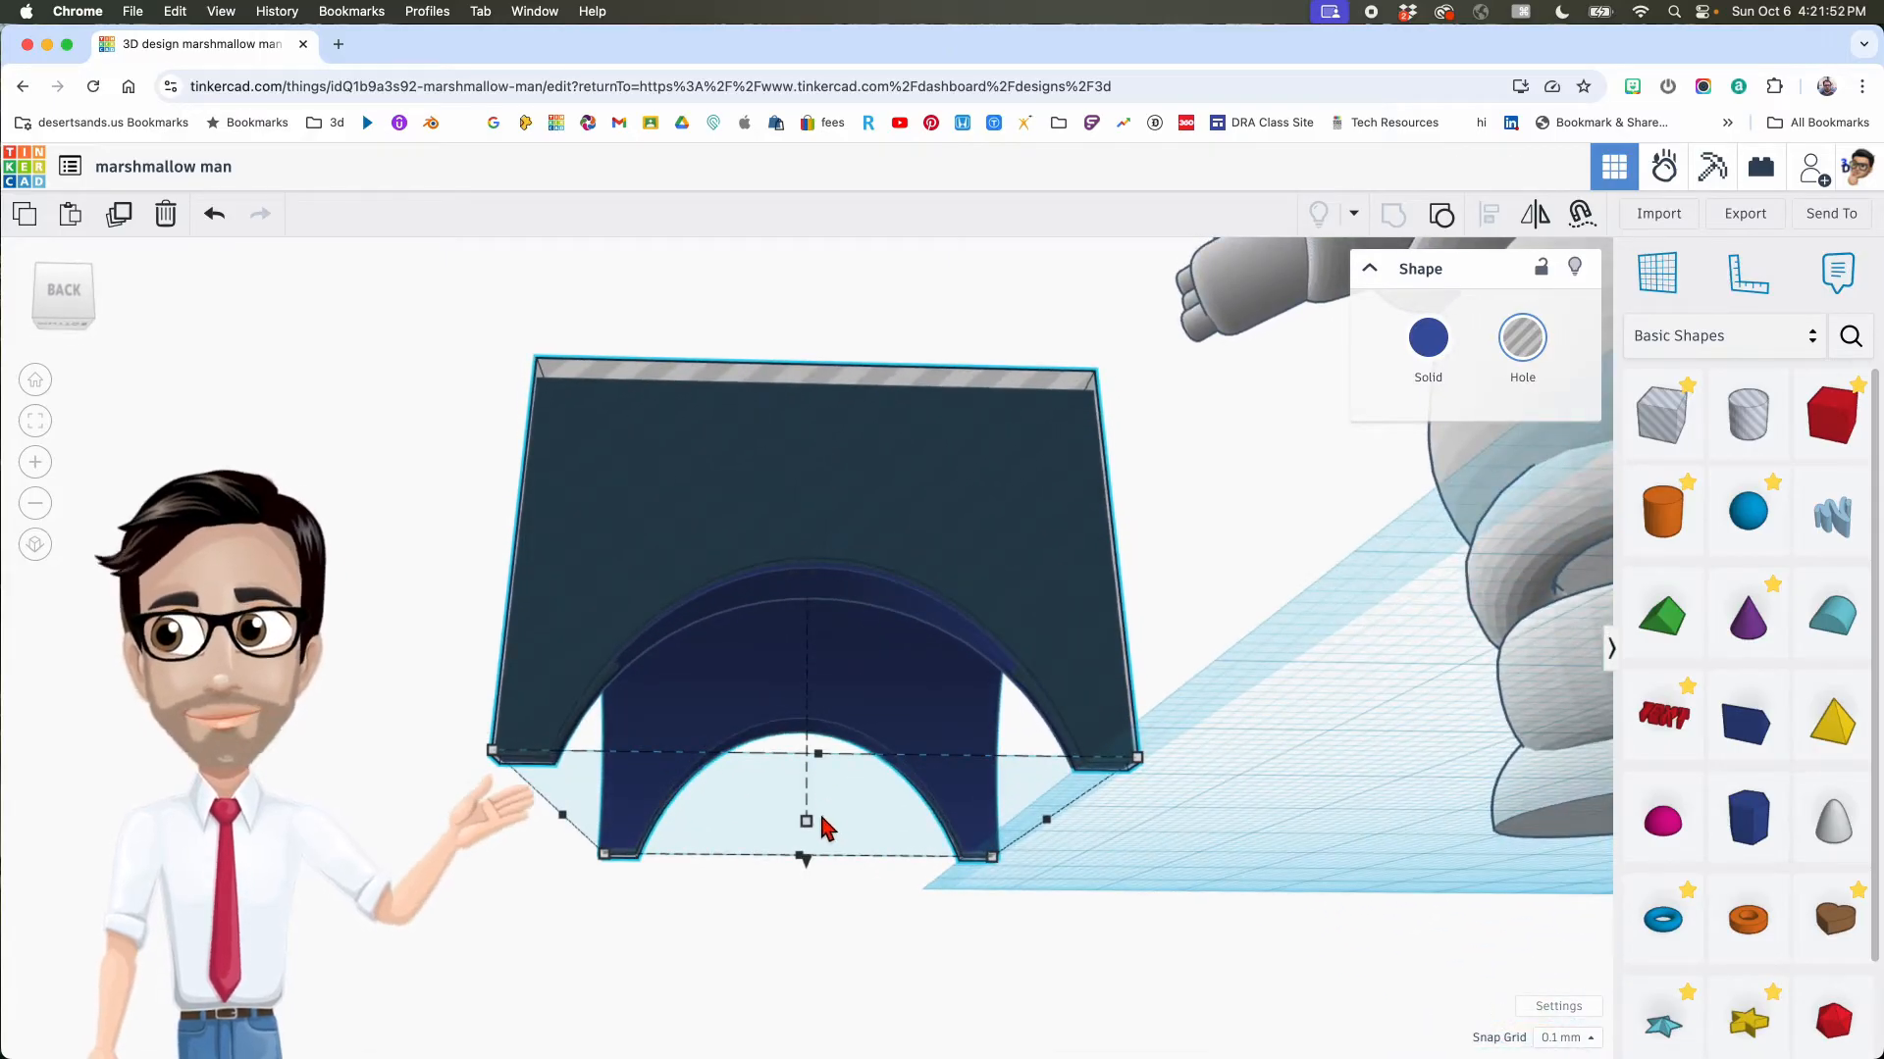
pyautogui.moveTo(810, 824); pyautogui.dragTo(807, 829)
pyautogui.moveTo(807, 829); pyautogui.dragTo(1249, 820, button='right')
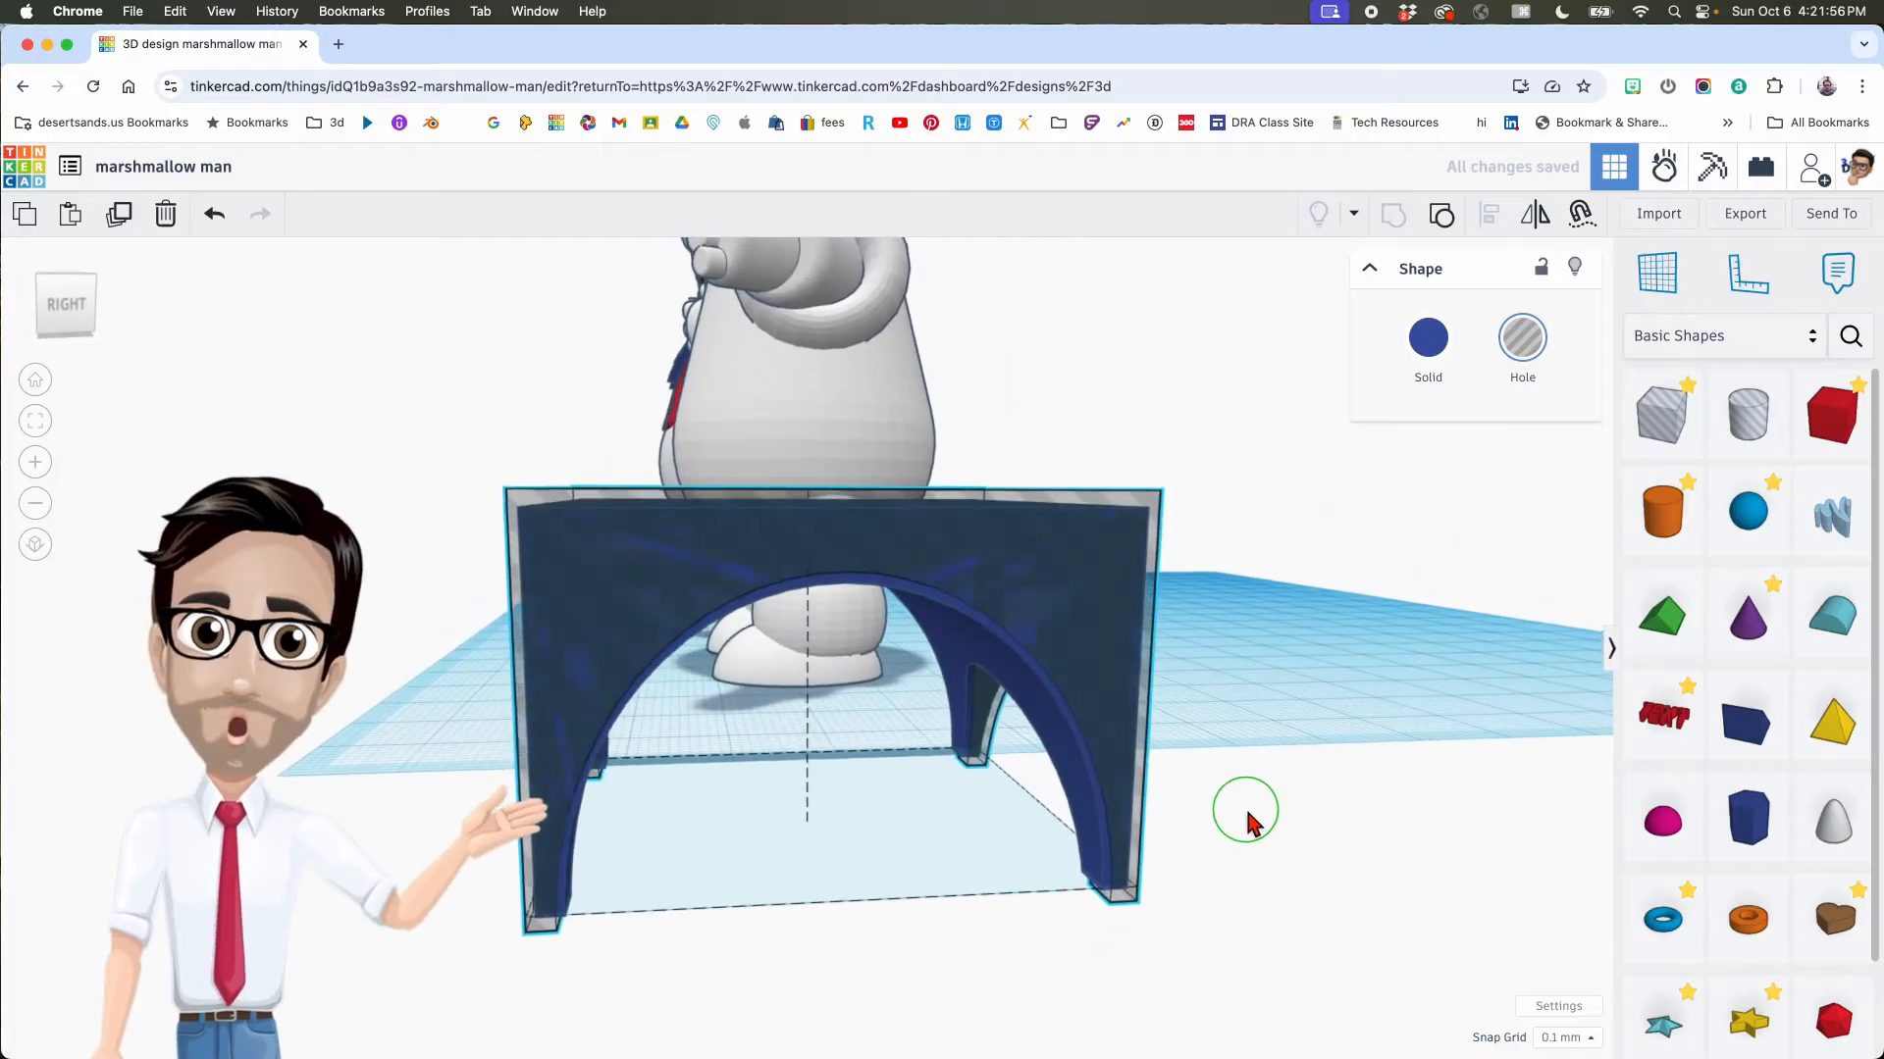
pyautogui.moveTo(1020, 800); pyautogui.dragTo(1333, 846, button='right')
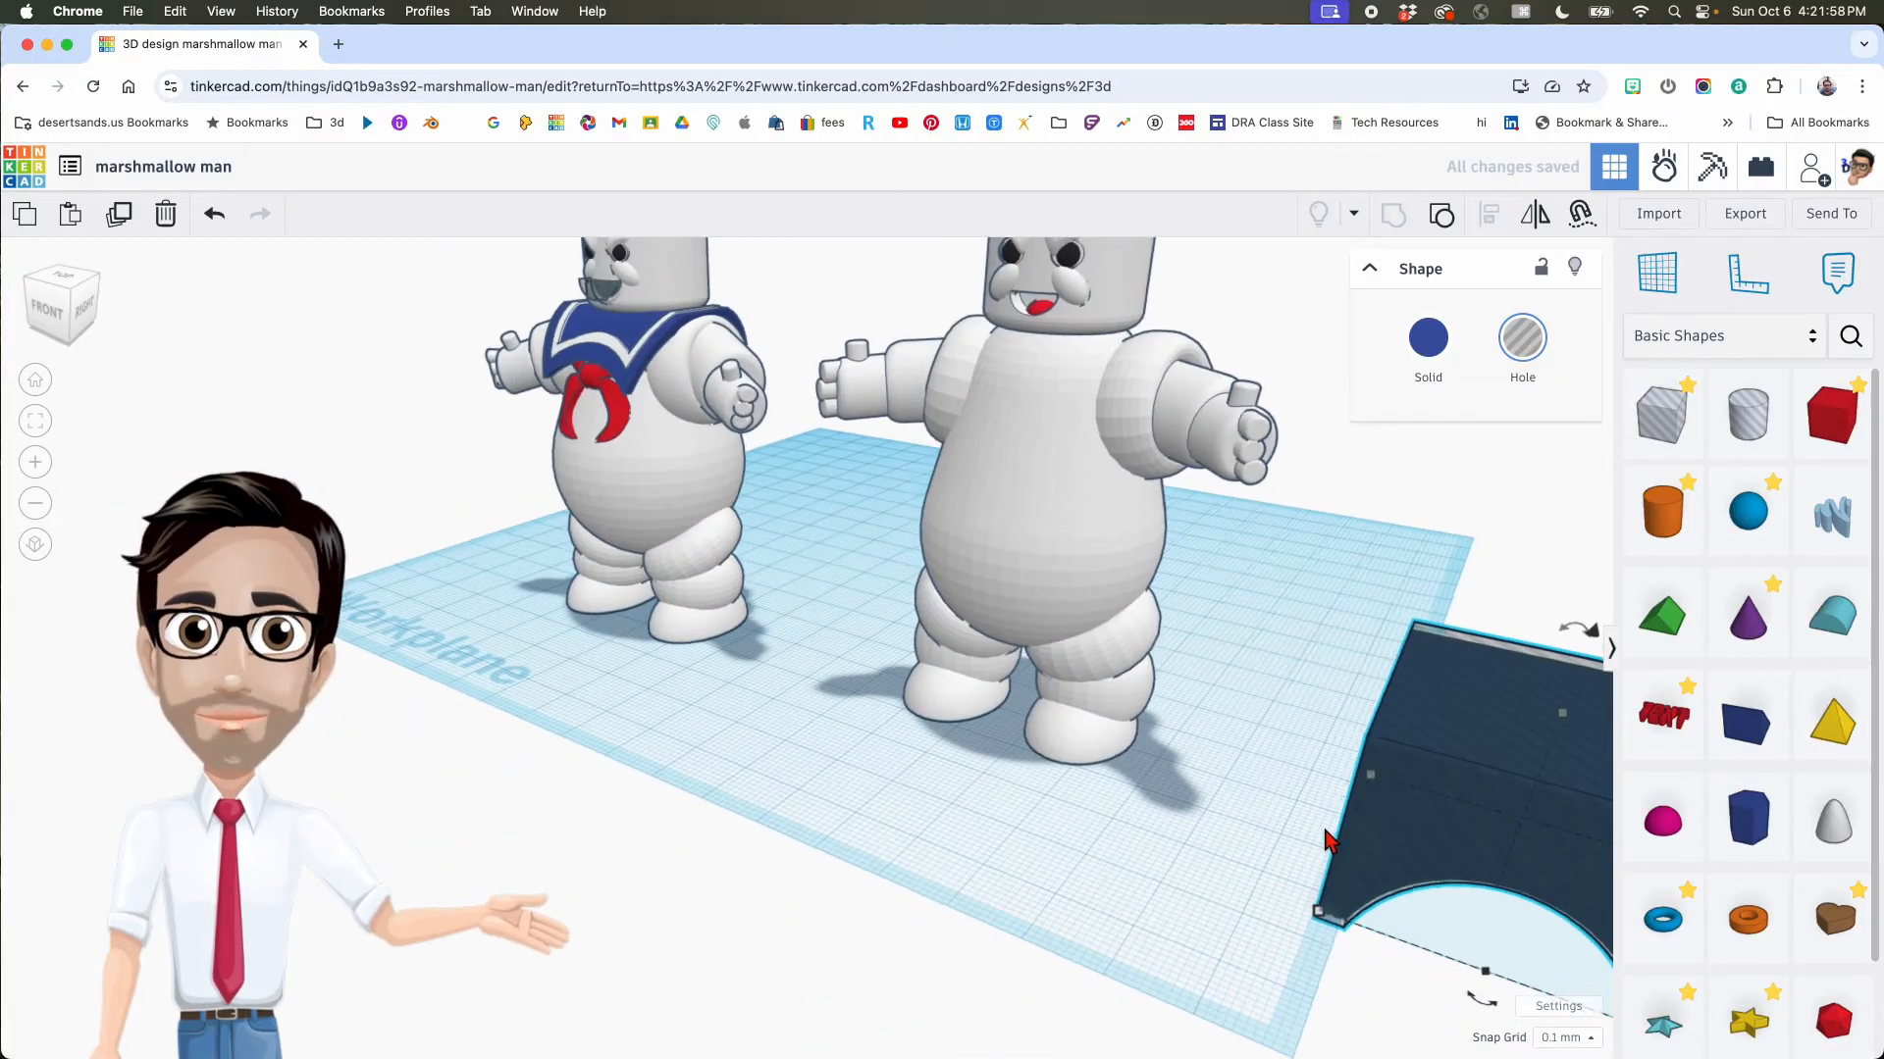
pyautogui.moveTo(1333, 846); pyautogui.dragTo(1084, 828, button='middle')
pyautogui.keyDown('shift'); pyautogui.click(1160, 794); pyautogui.keyUp('shift')
pyautogui.hotkey('ctrl', 'g')
pyautogui.moveTo(1165, 785); pyautogui.dragTo(1115, 639, button='right')
pyautogui.click(1115, 638)
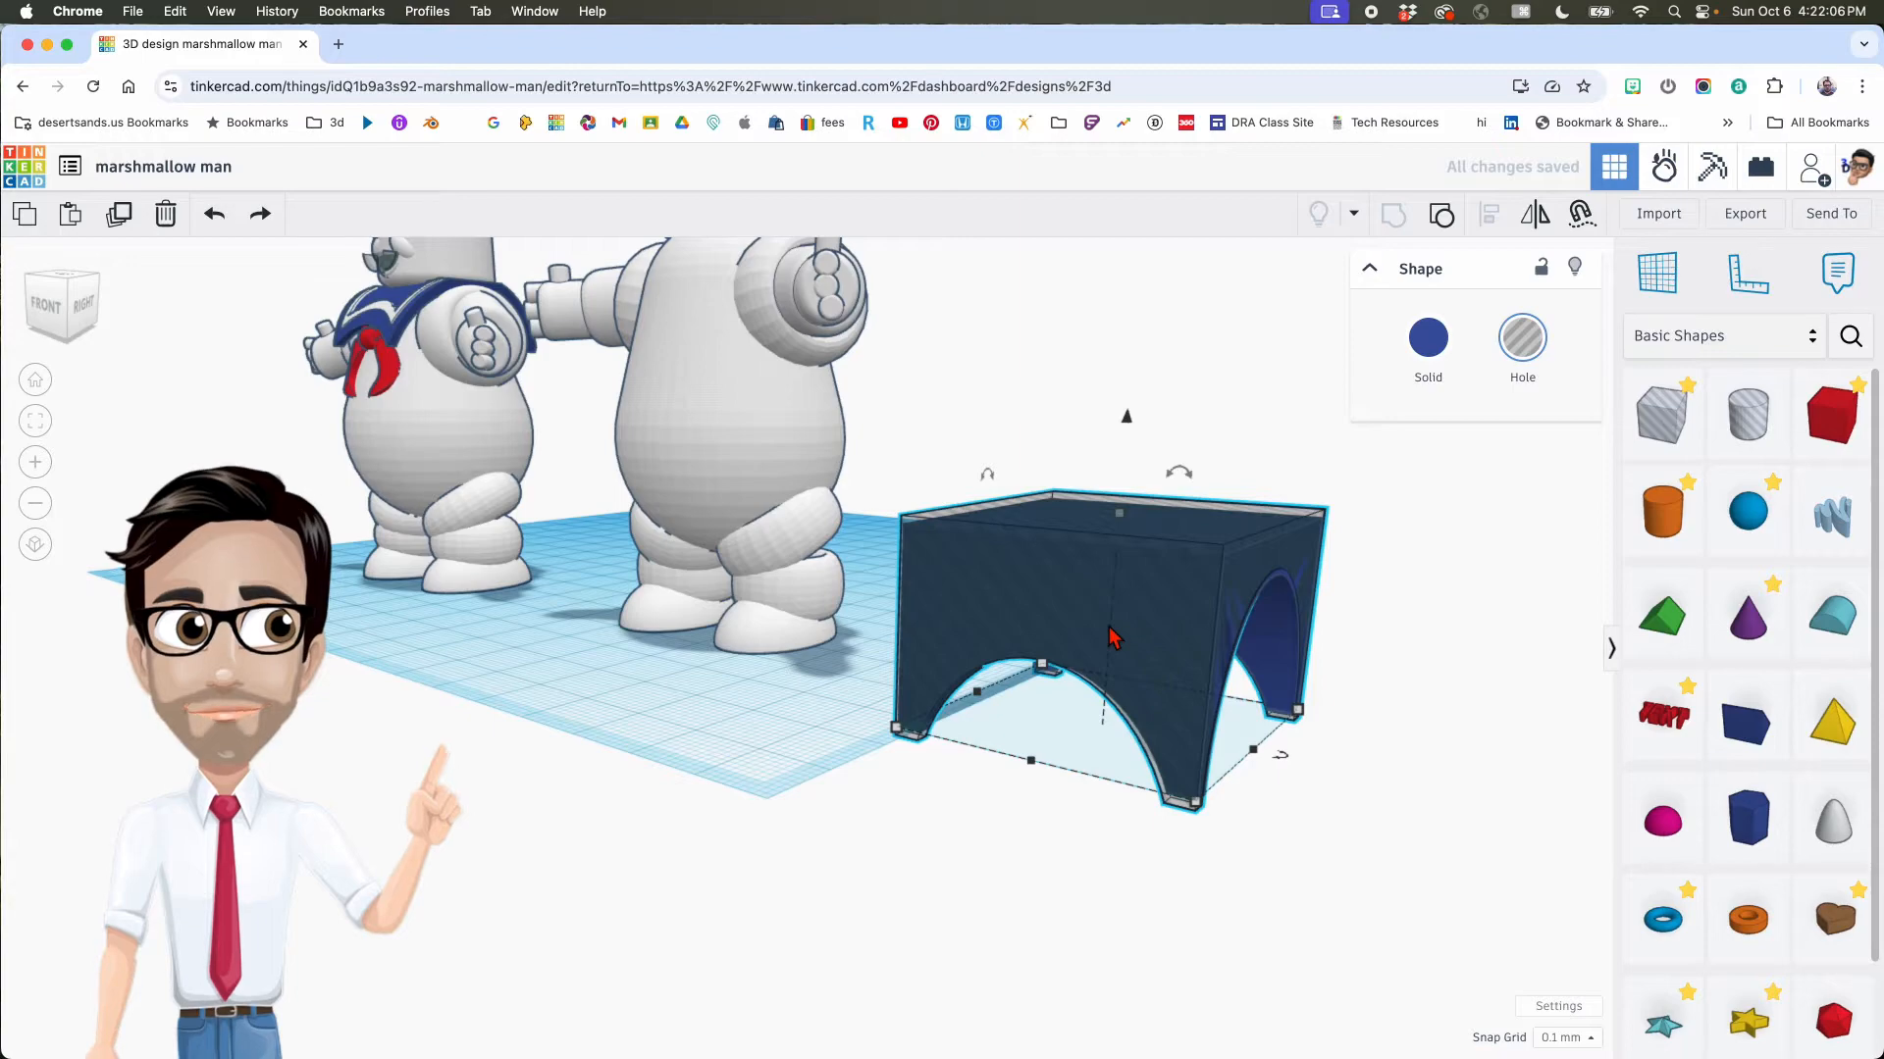
# Step: Group the solid arched block with its hole copy so only a thin curved arch shell is left
pyautogui.hotkey('ctrl', 'shift', 'g')
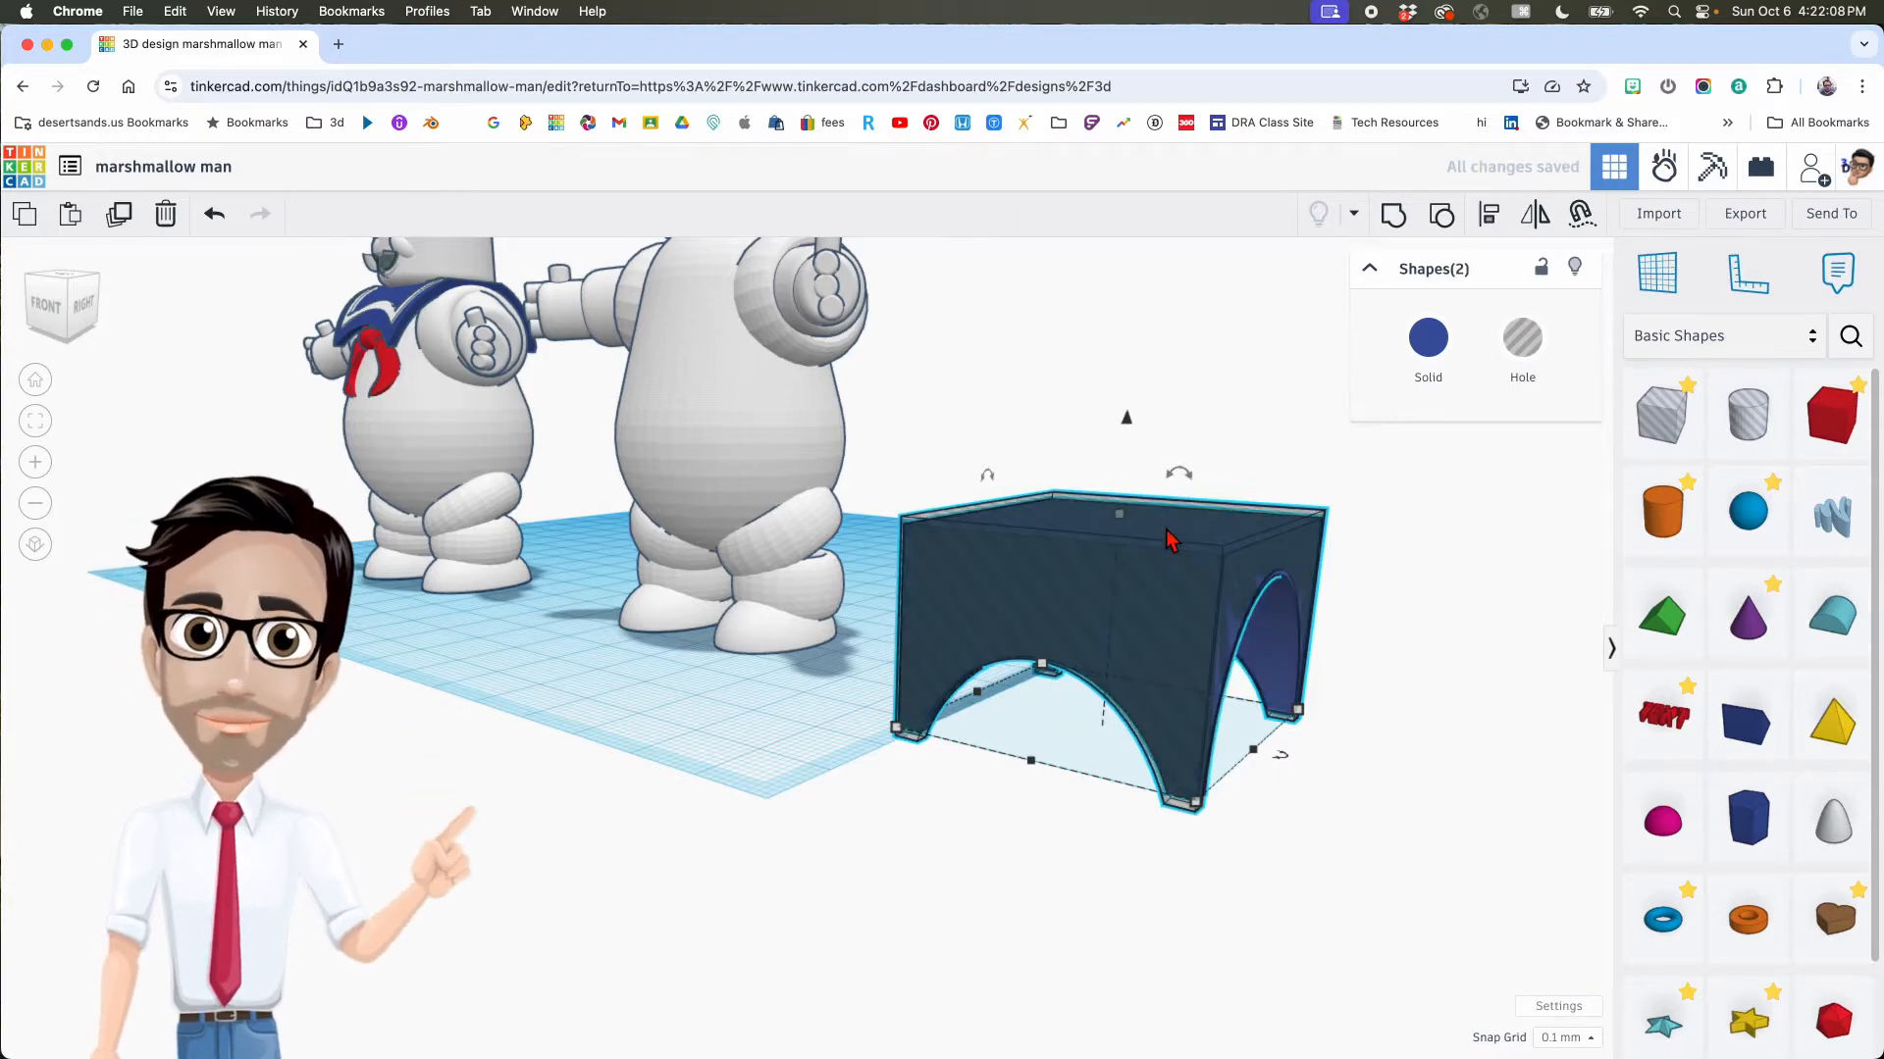
pyautogui.click(1167, 539)
pyautogui.moveTo(1118, 660); pyautogui.dragTo(1249, 694, button='right')
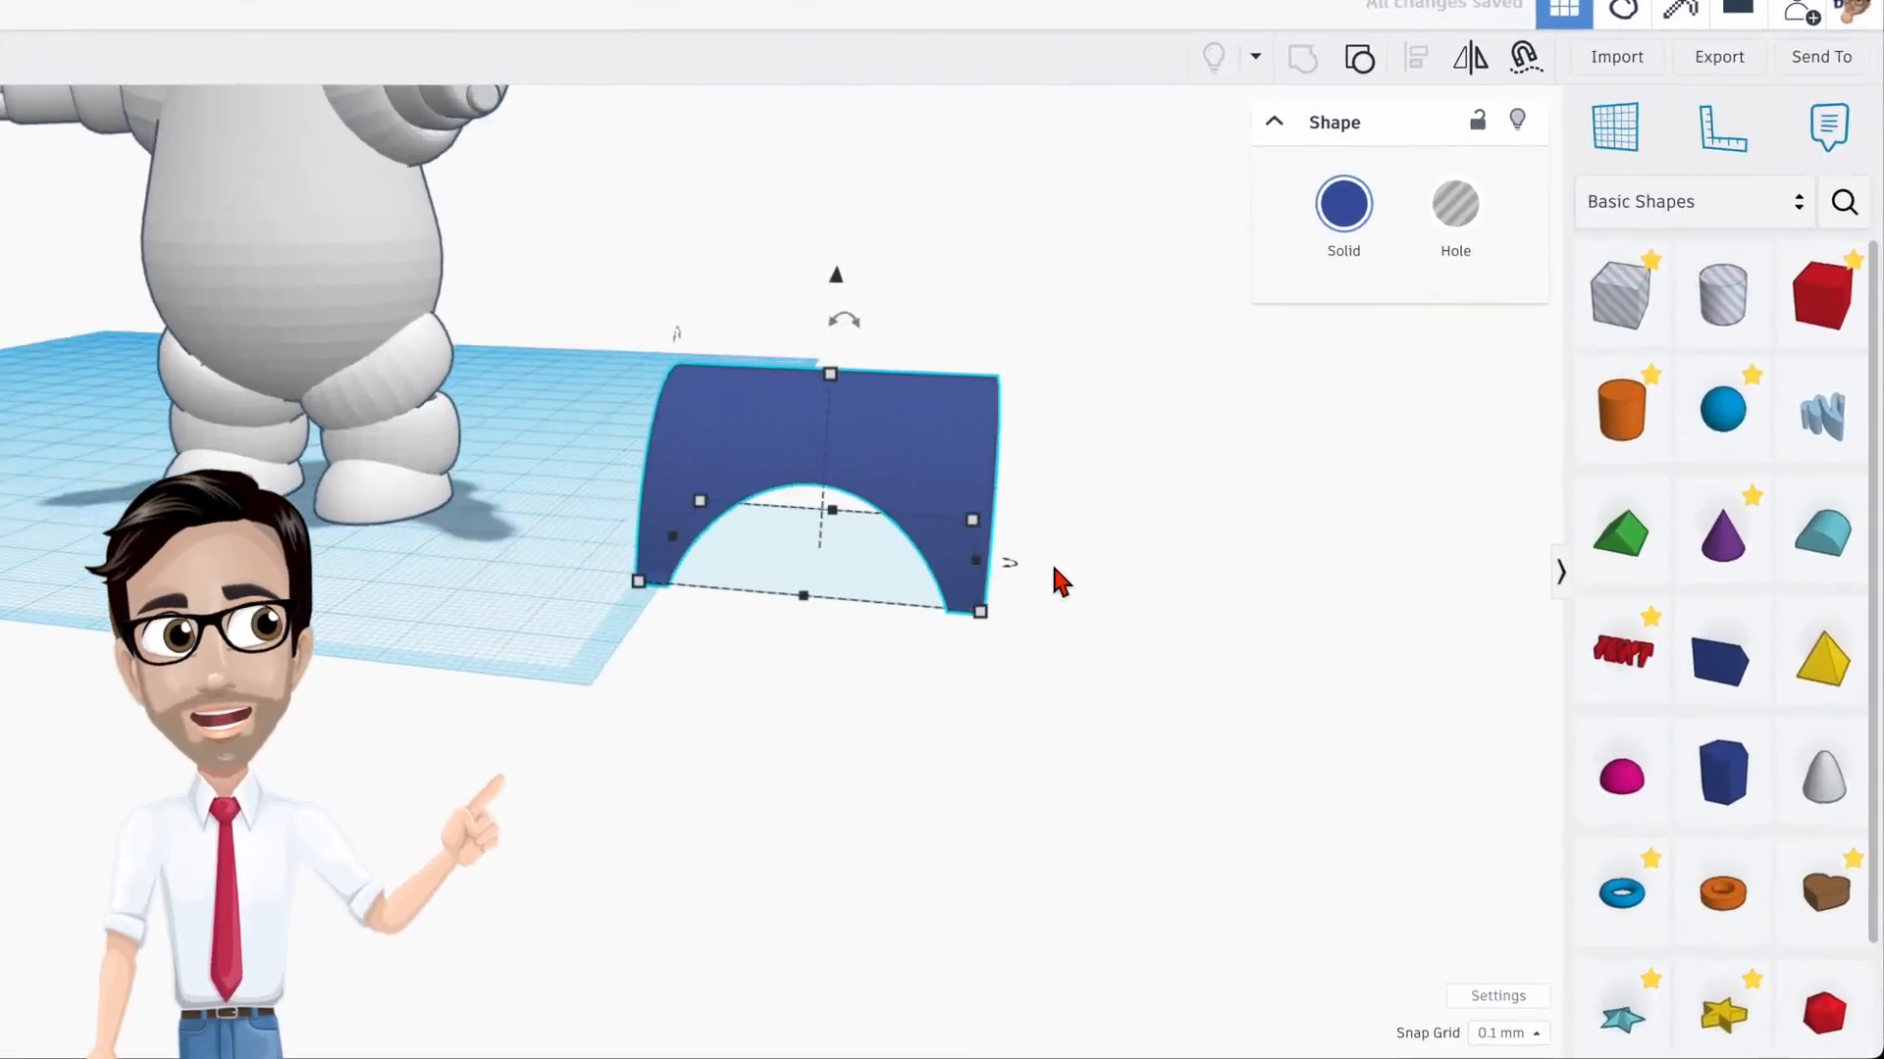
# Step: Place a box hole beside the open end of the blue arch shell and set its height to 30 mm
pyautogui.moveTo(1594, 224); pyautogui.dragTo(1157, 590)
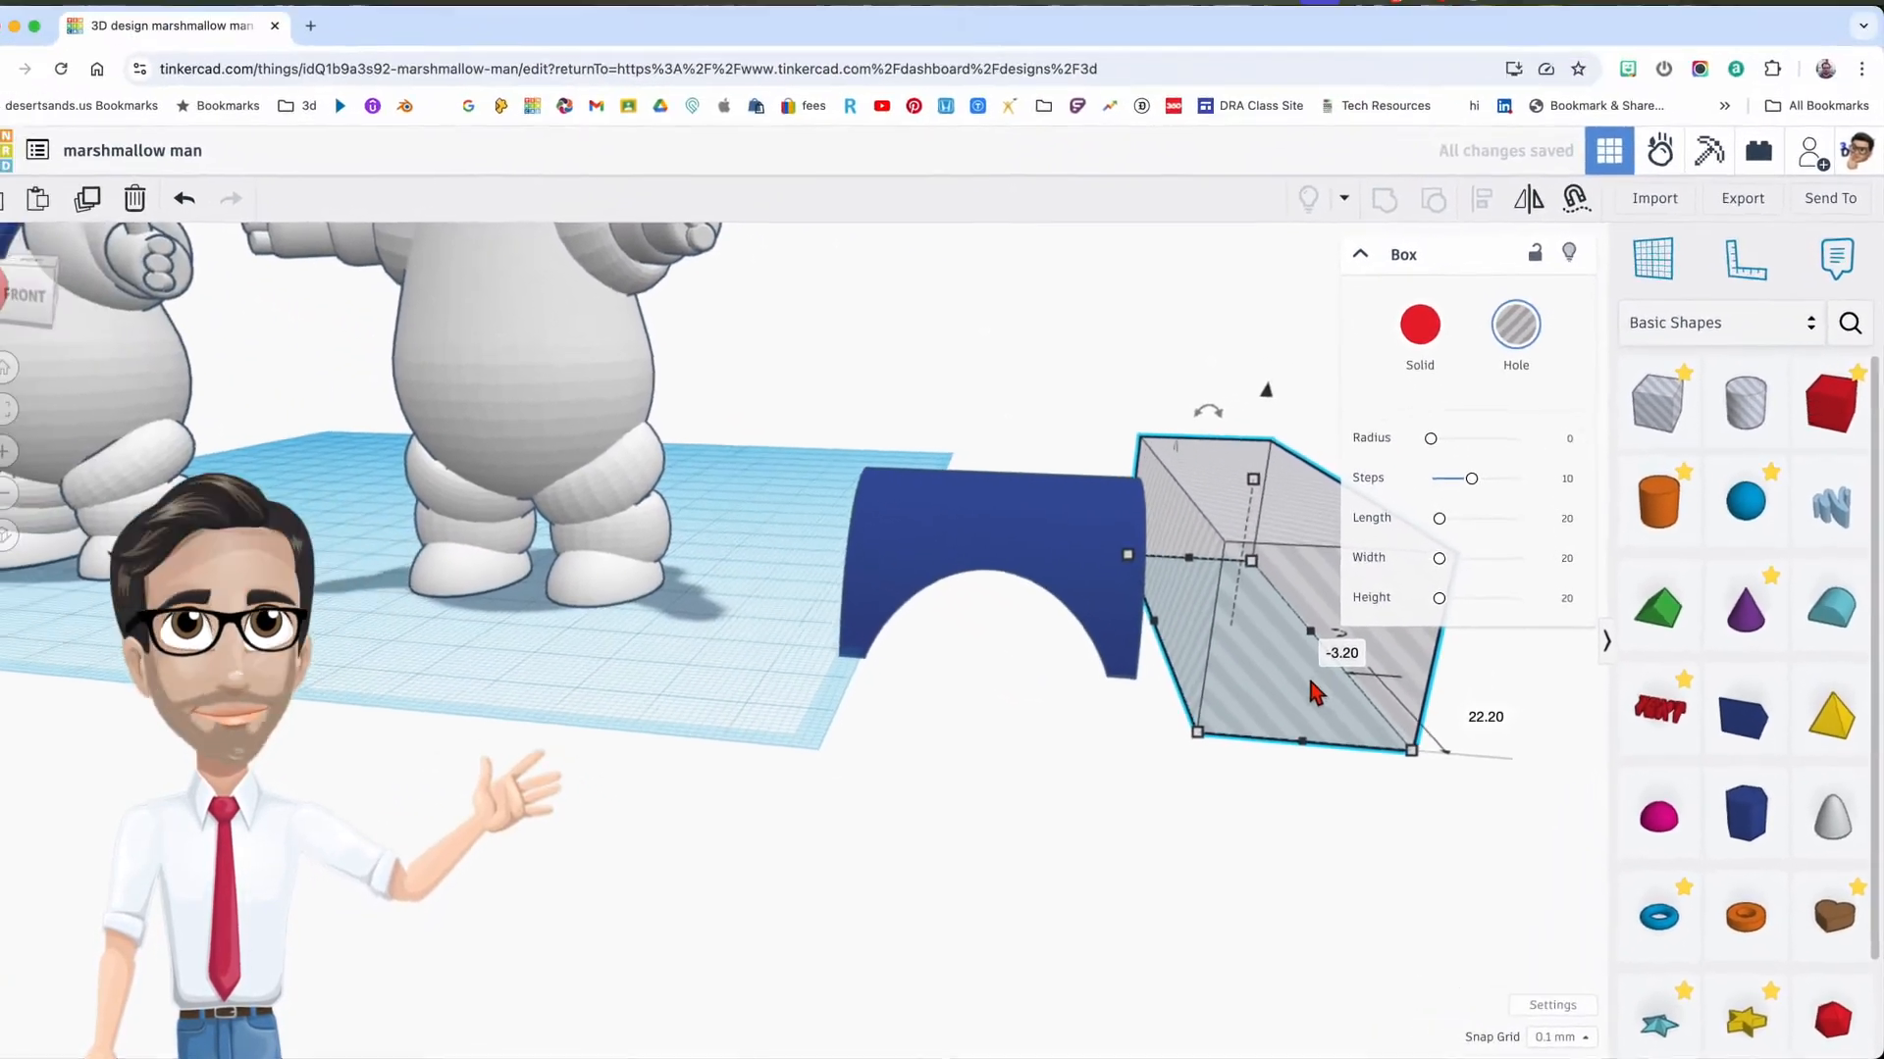
pyautogui.moveTo(1310, 681)
pyautogui.mouseDown(button='right')
pyautogui.moveTo(1213, 677)
pyautogui.moveTo(1276, 669)
pyautogui.mouseUp(button='right')
pyautogui.moveTo(1181, 631); pyautogui.dragTo(1144, 673)
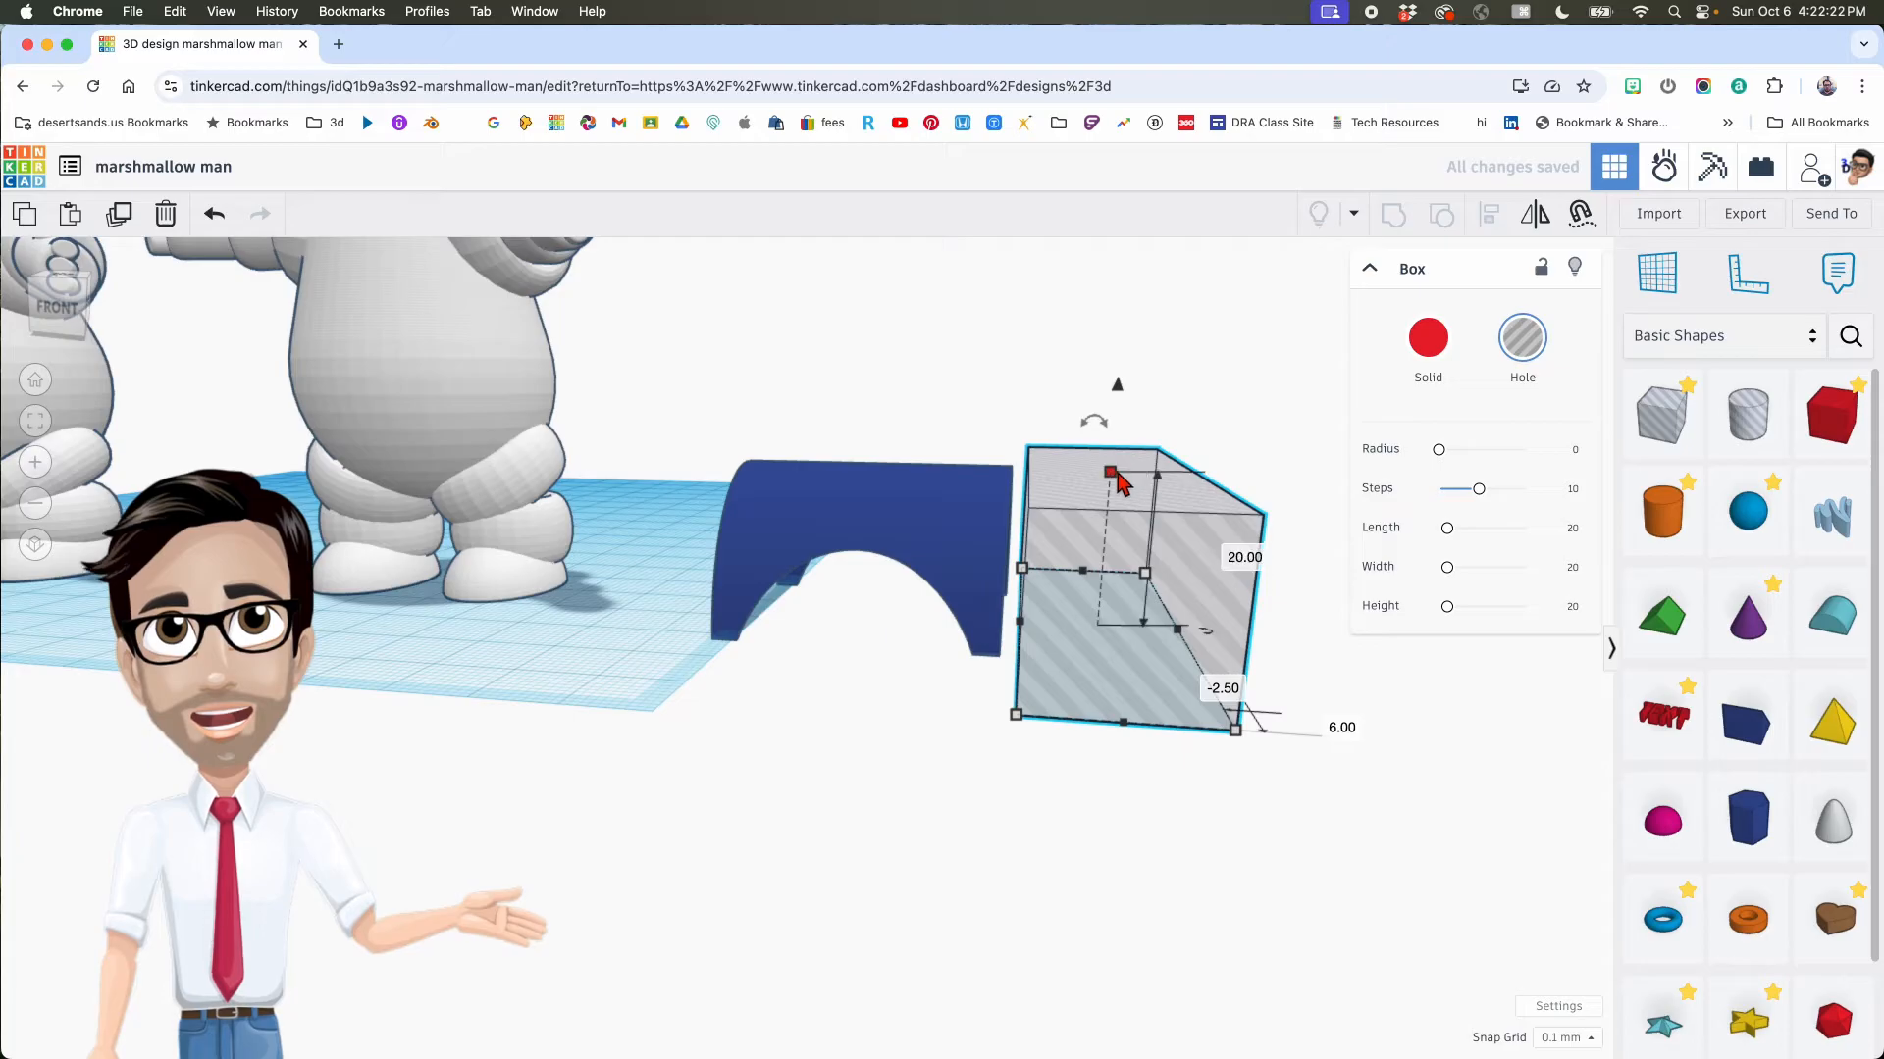
pyautogui.click(1238, 551)
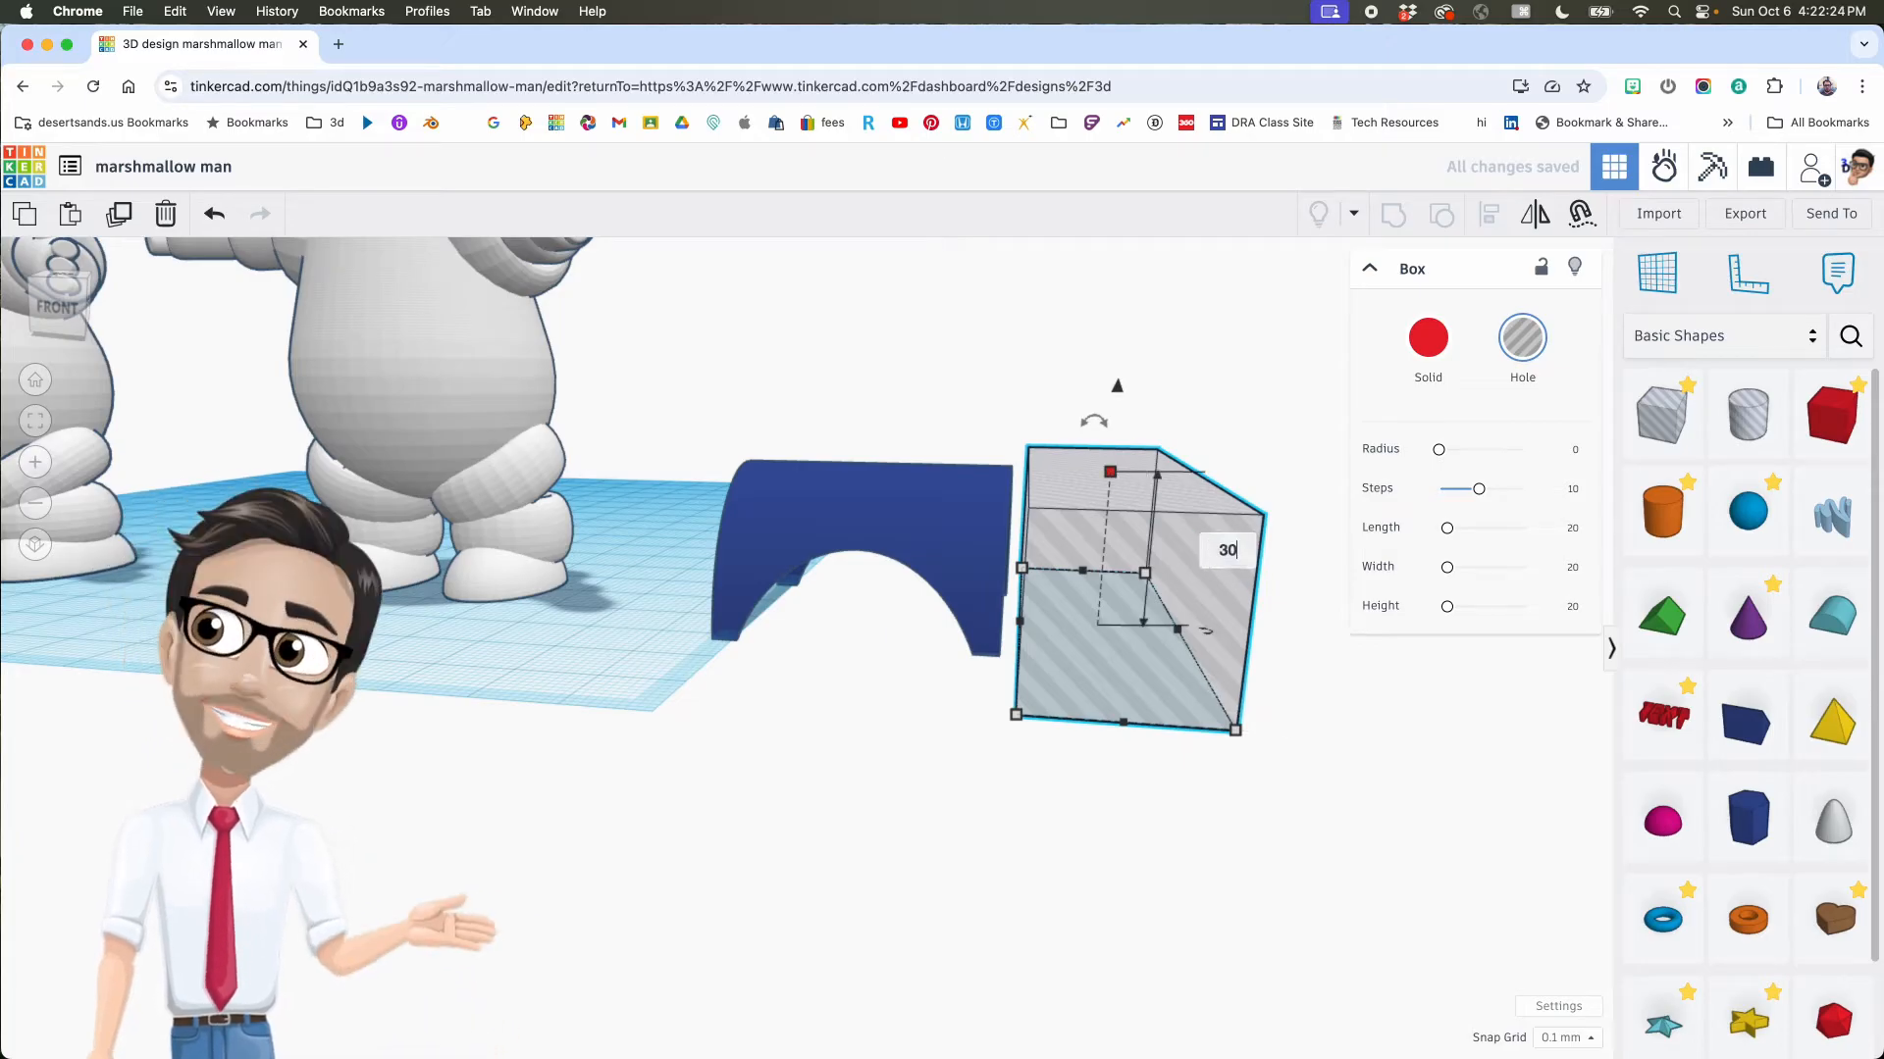
pyautogui.write('30')
pyautogui.press('Return')
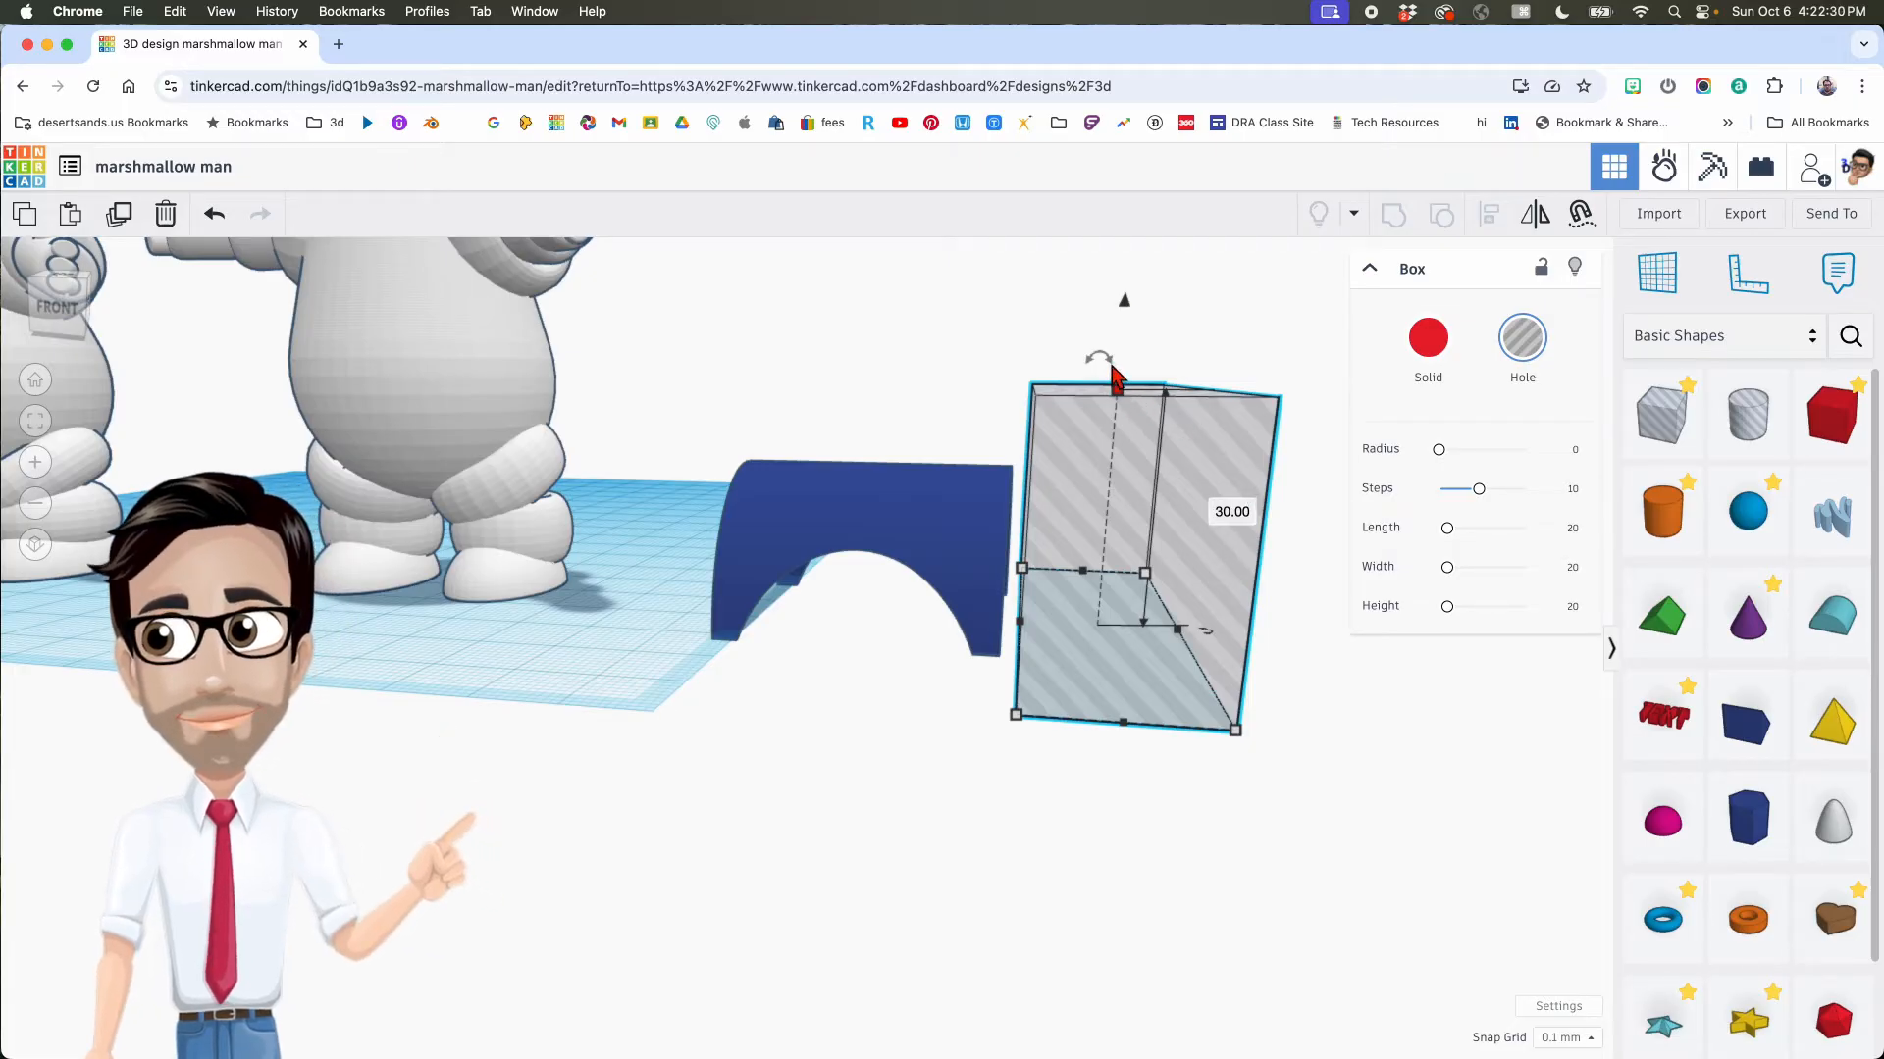
# Step: Tilt the box hole 22.5° away from the blue arch shell, as seen from the front
pyautogui.moveTo(1111, 367); pyautogui.dragTo(1102, 347)
pyautogui.scroll(5, 1134, 401)
pyautogui.scroll(-7, 1135, 401)
pyautogui.moveTo(1135, 401); pyautogui.dragTo(1050, 491, button='middle')
pyautogui.moveTo(1043, 438); pyautogui.dragTo(1079, 461)
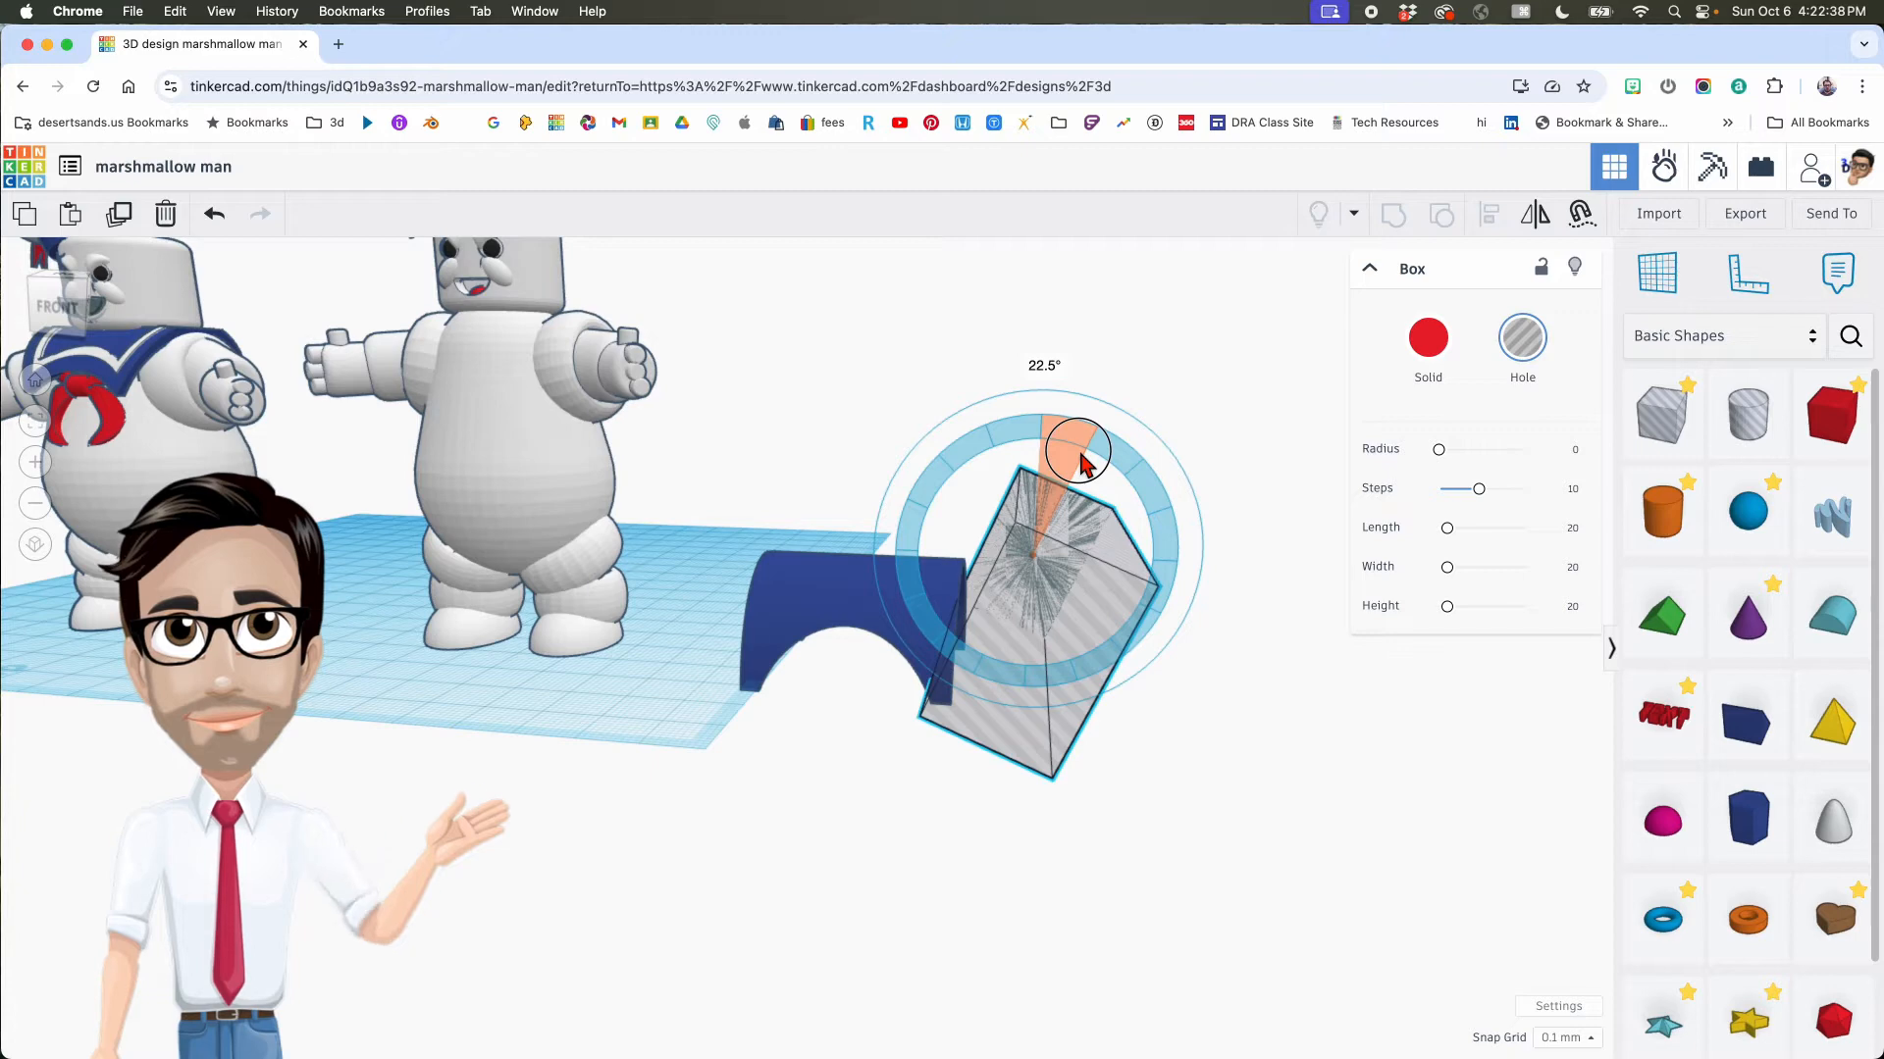
pyautogui.moveTo(1081, 461); pyautogui.dragTo(1083, 463)
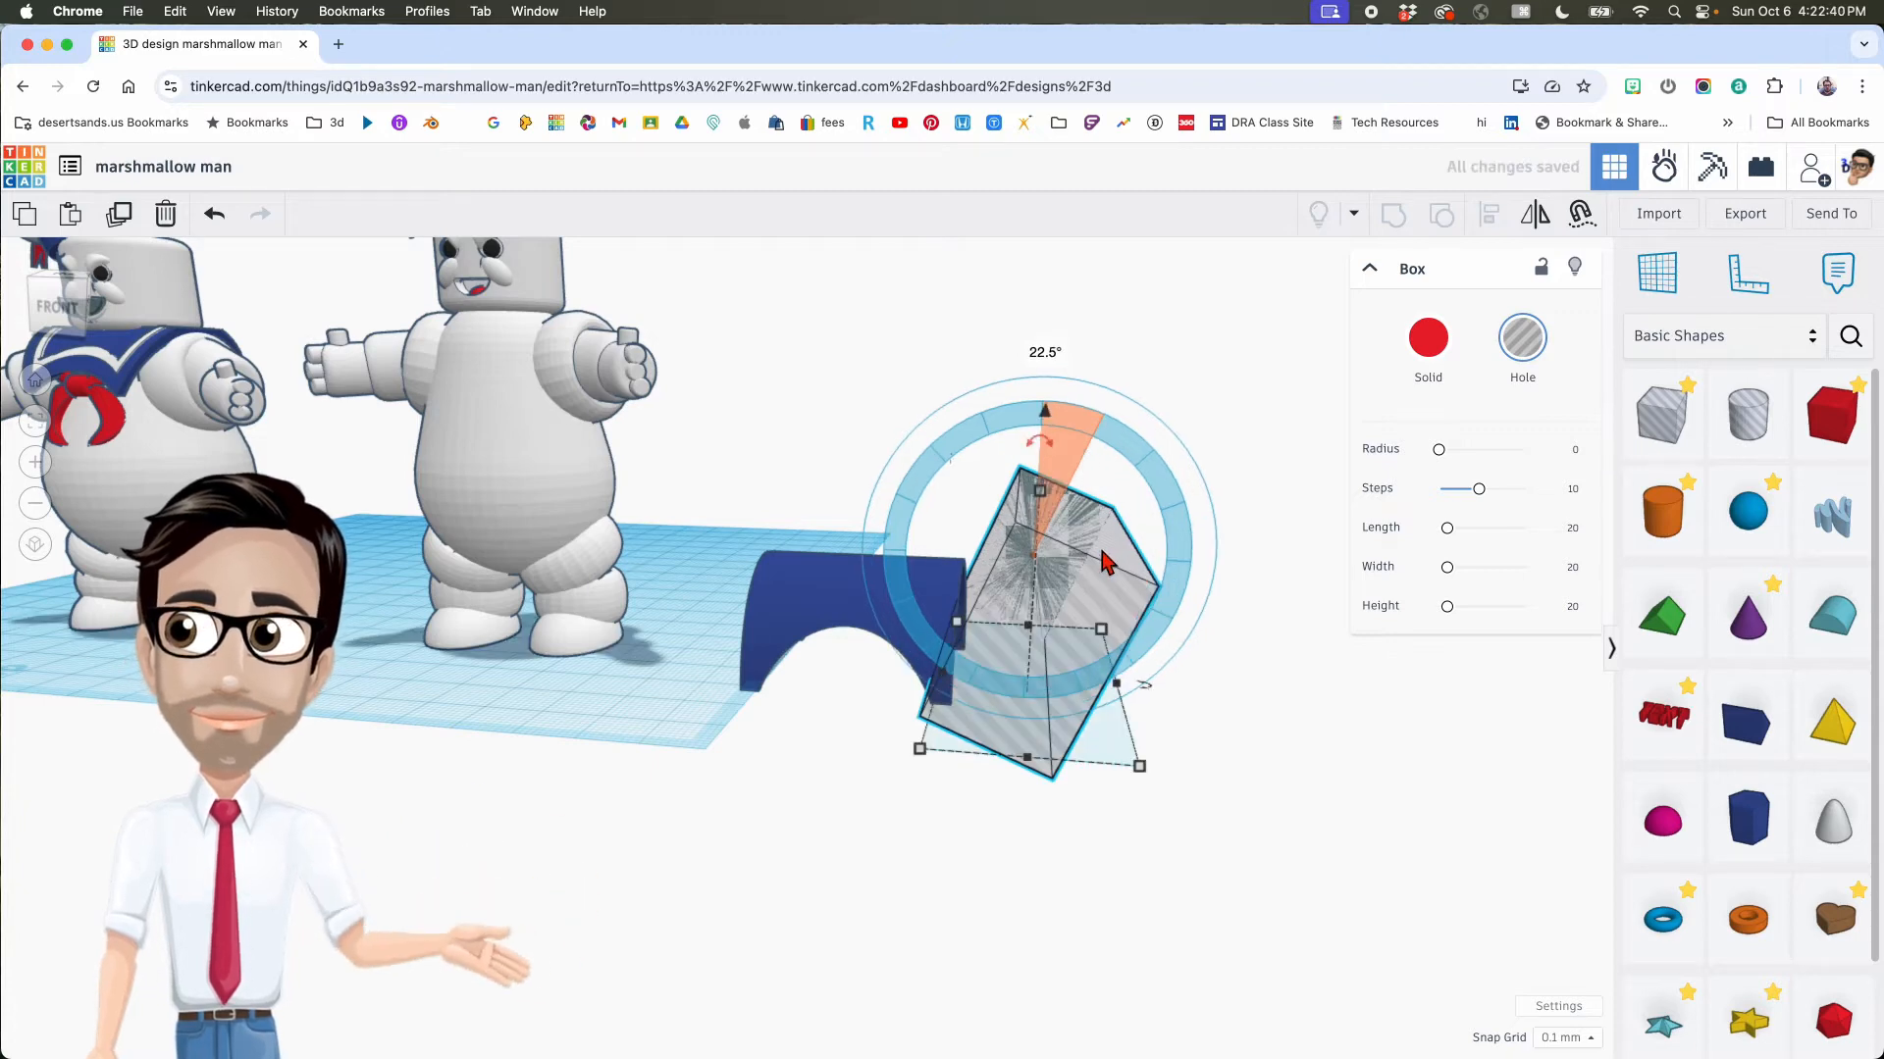
# Step: Lower the tilted box hole and move it so its slanted face overlaps the side of the blue arch shell
pyautogui.moveTo(1108, 559); pyautogui.dragTo(1230, 539, button='right')
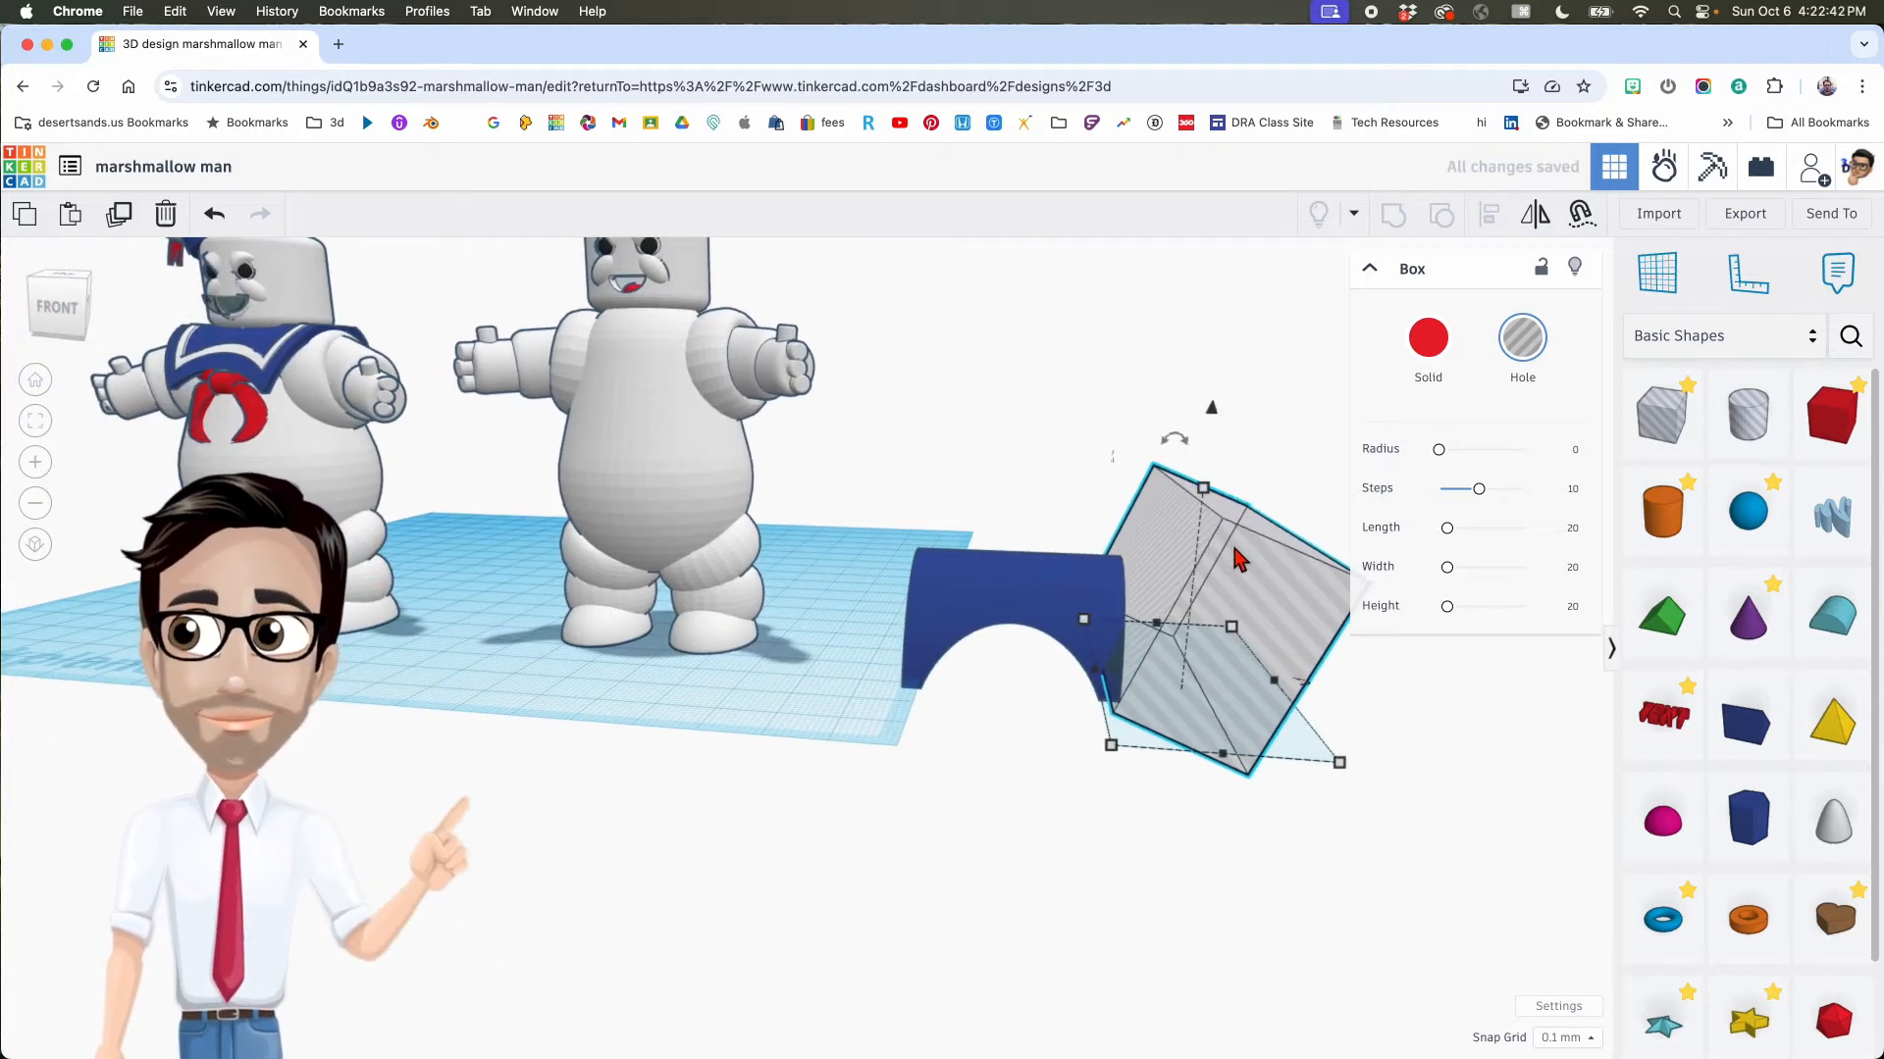
pyautogui.moveTo(1241, 569); pyautogui.dragTo(1295, 622)
pyautogui.moveTo(1232, 422); pyautogui.dragTo(1227, 472)
pyautogui.moveTo(1305, 502); pyautogui.dragTo(1284, 485, button='right')
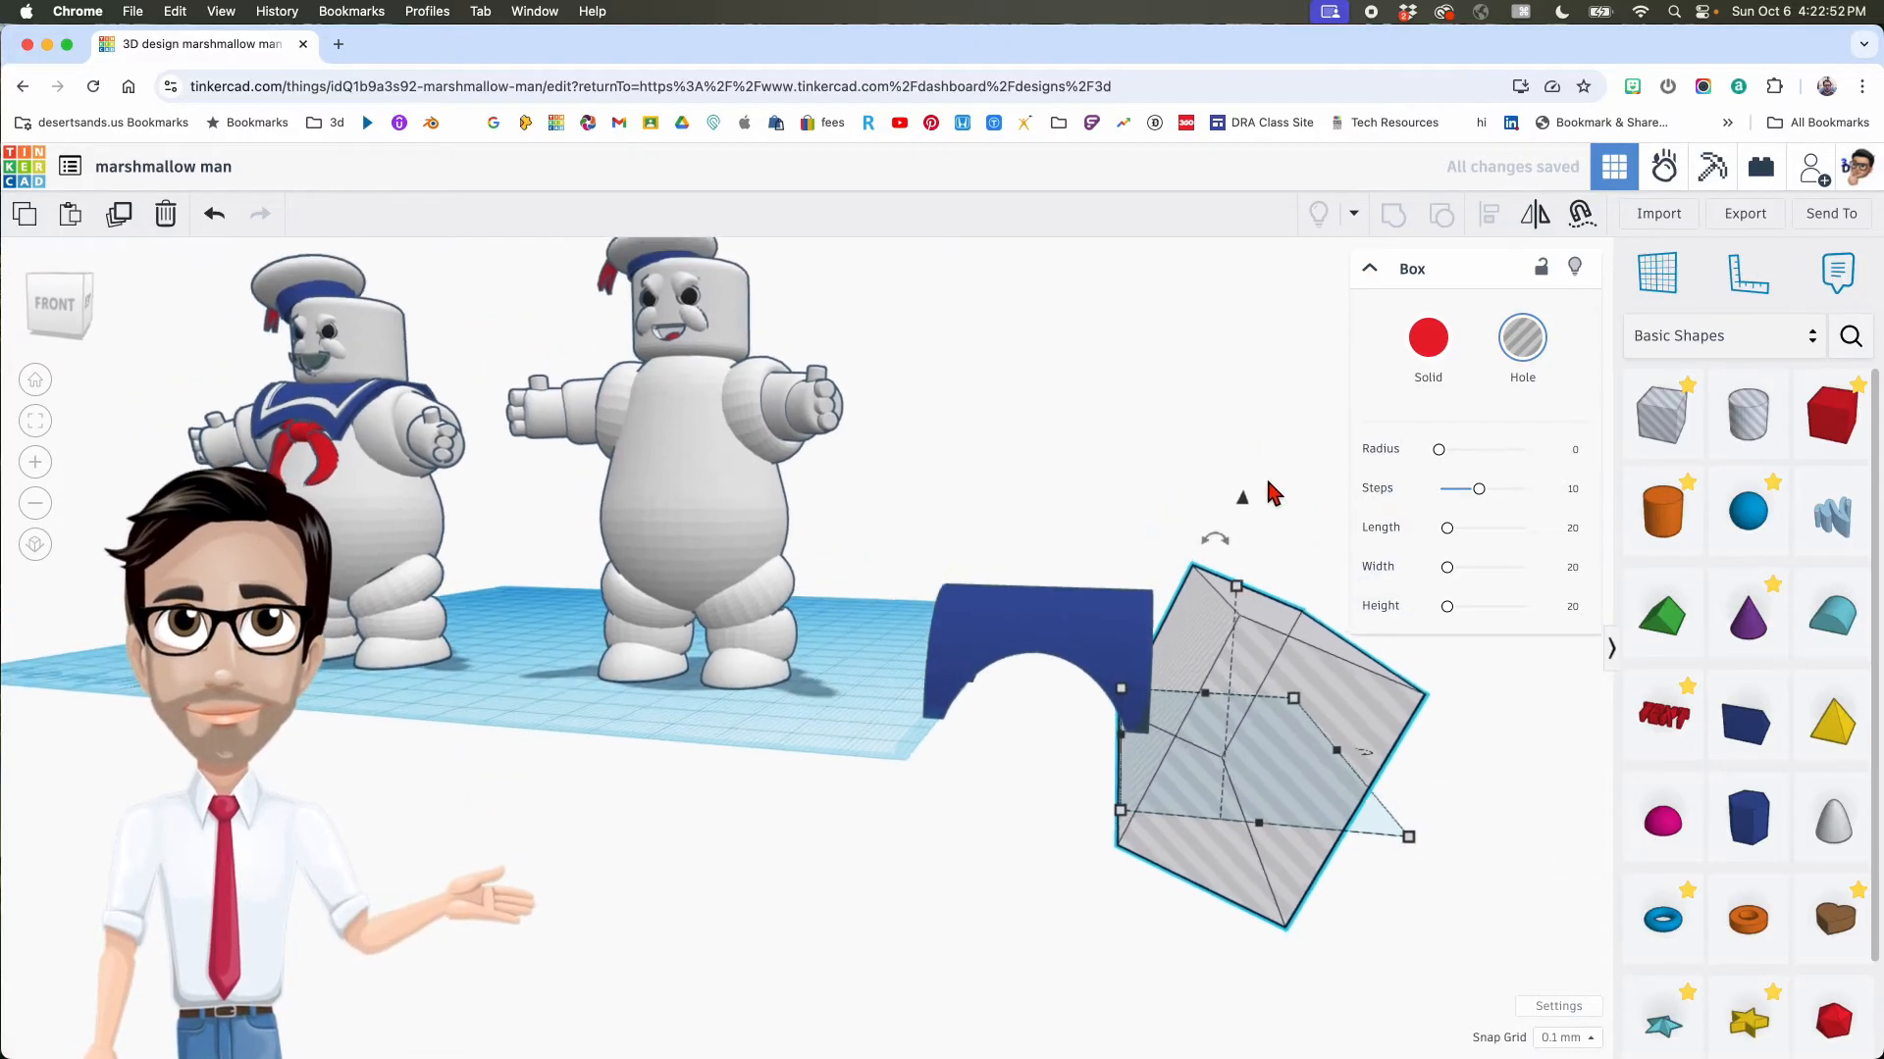
pyautogui.moveTo(1307, 600); pyautogui.dragTo(1241, 569, button='right')
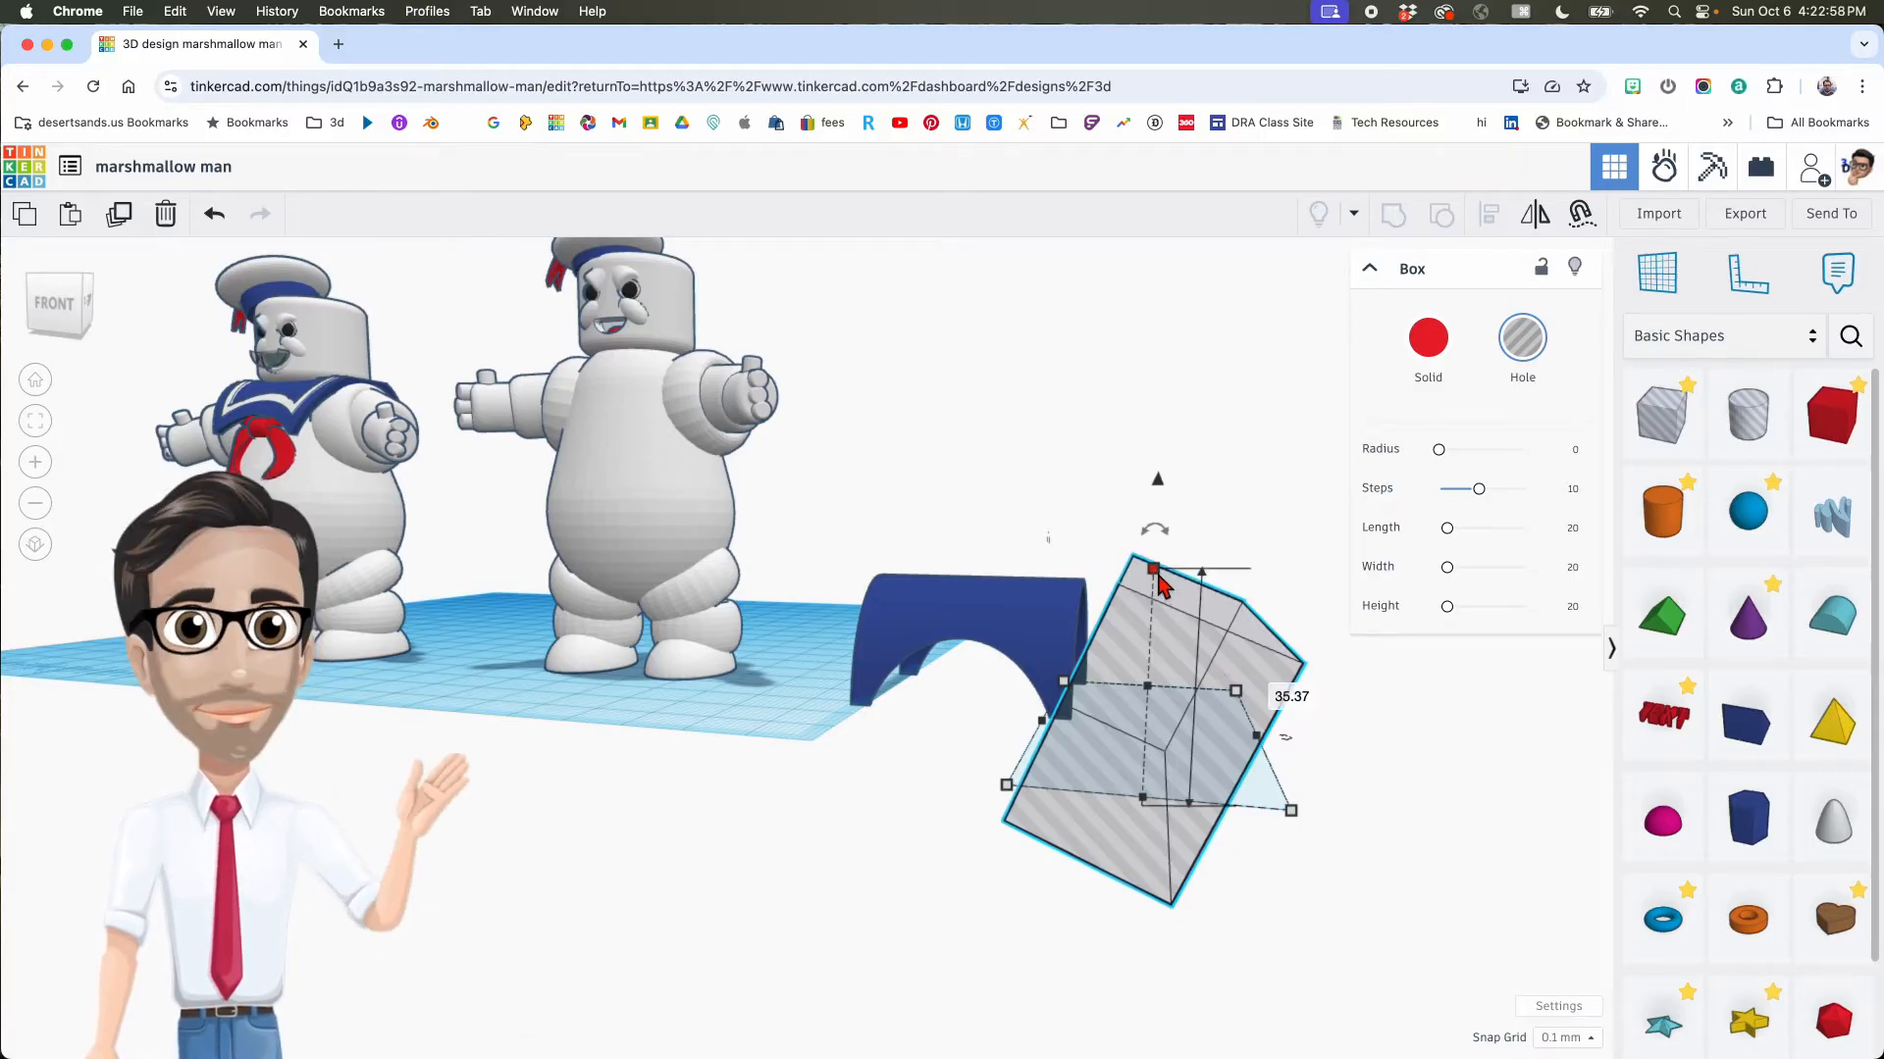
pyautogui.moveTo(1155, 531)
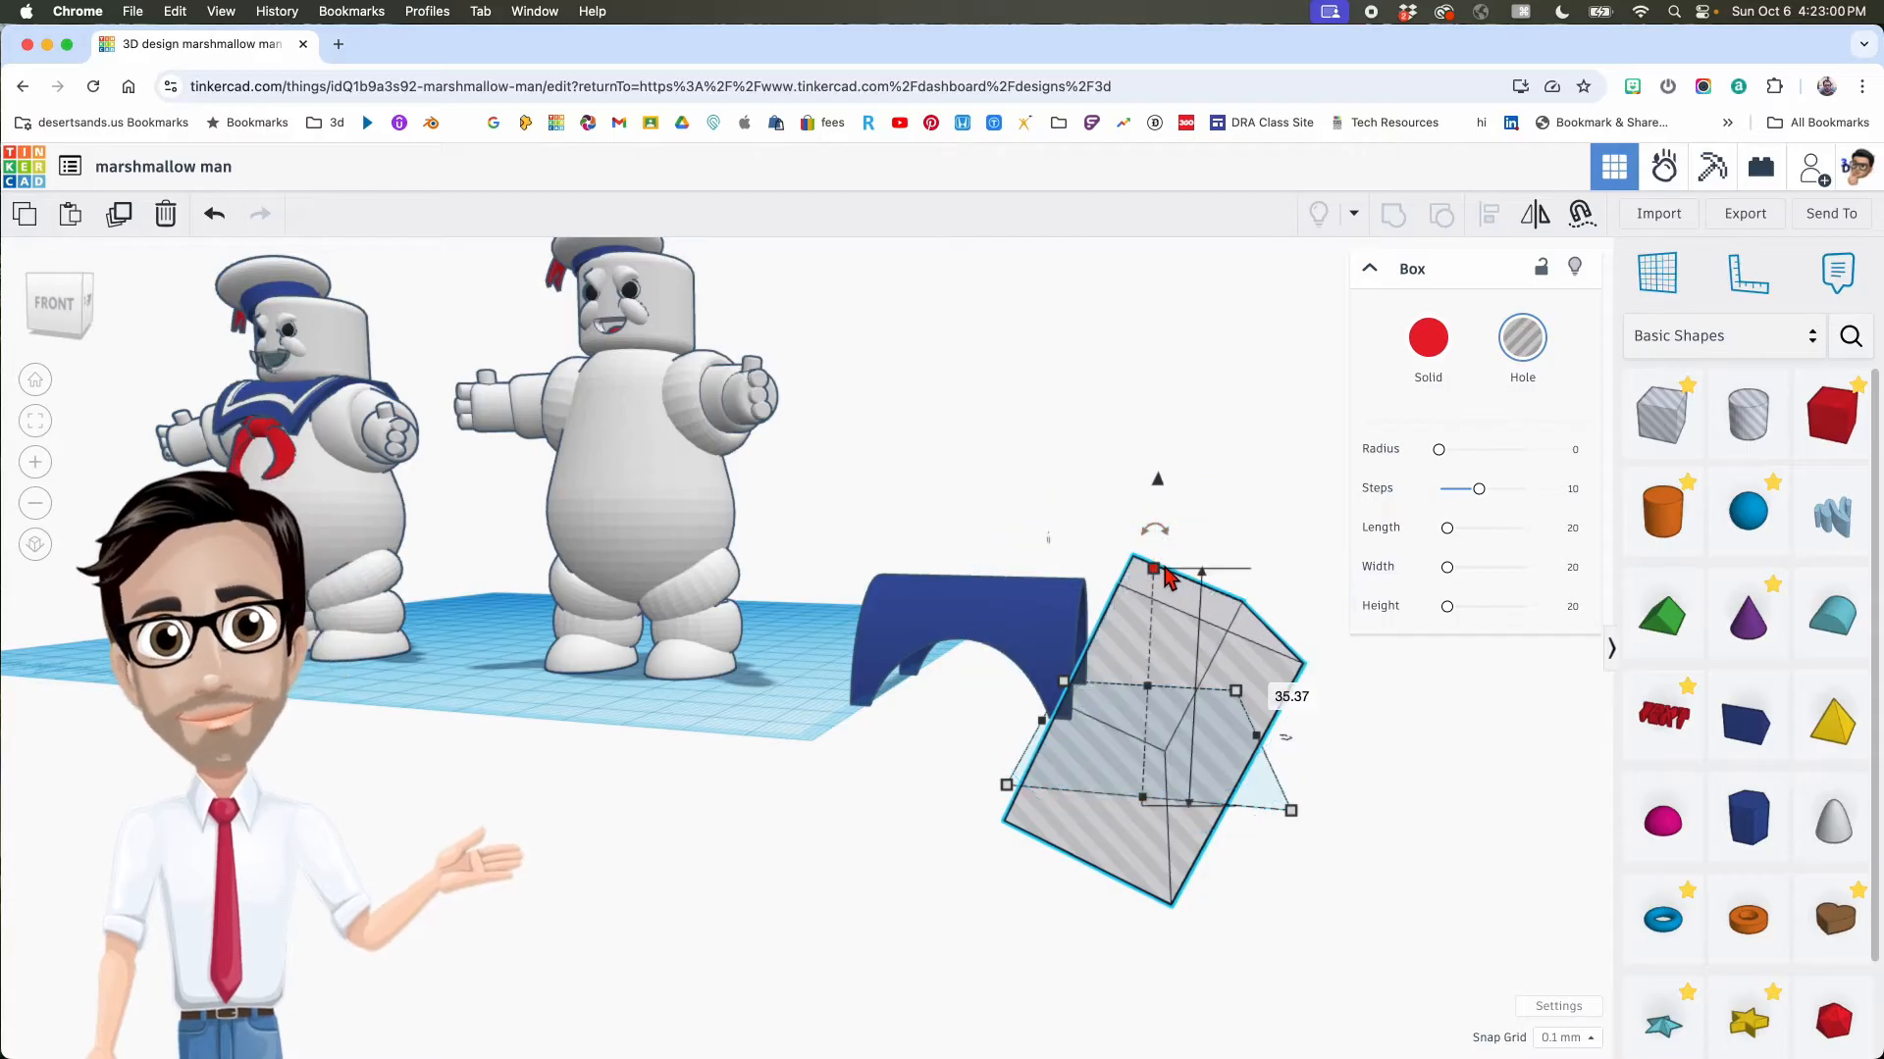
pyautogui.moveTo(1190, 677); pyautogui.dragTo(1134, 644)
# Step: Nudge the tilted box hole a few small steps further into the arch shell so it covers the shell's upper corner
pyautogui.scroll(5, 1089, 620)
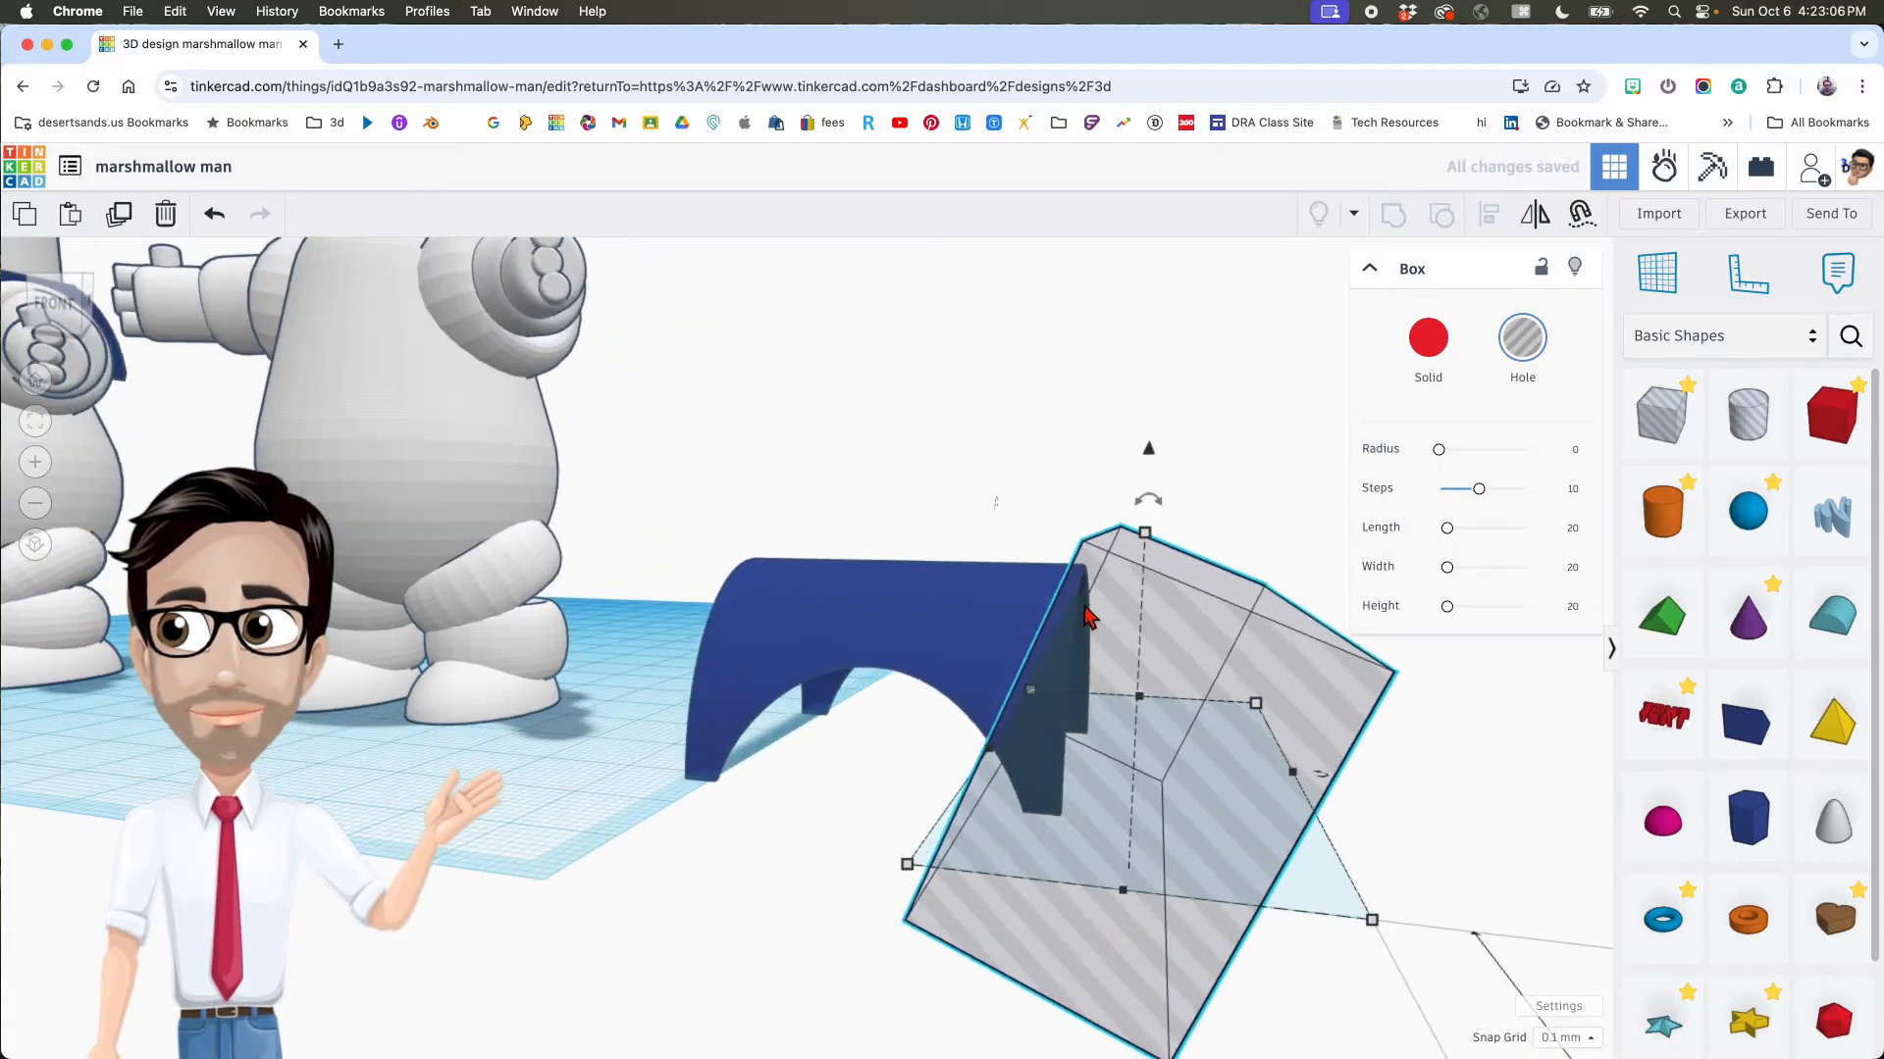
pyautogui.moveTo(1086, 584); pyautogui.dragTo(1082, 579, button='right')
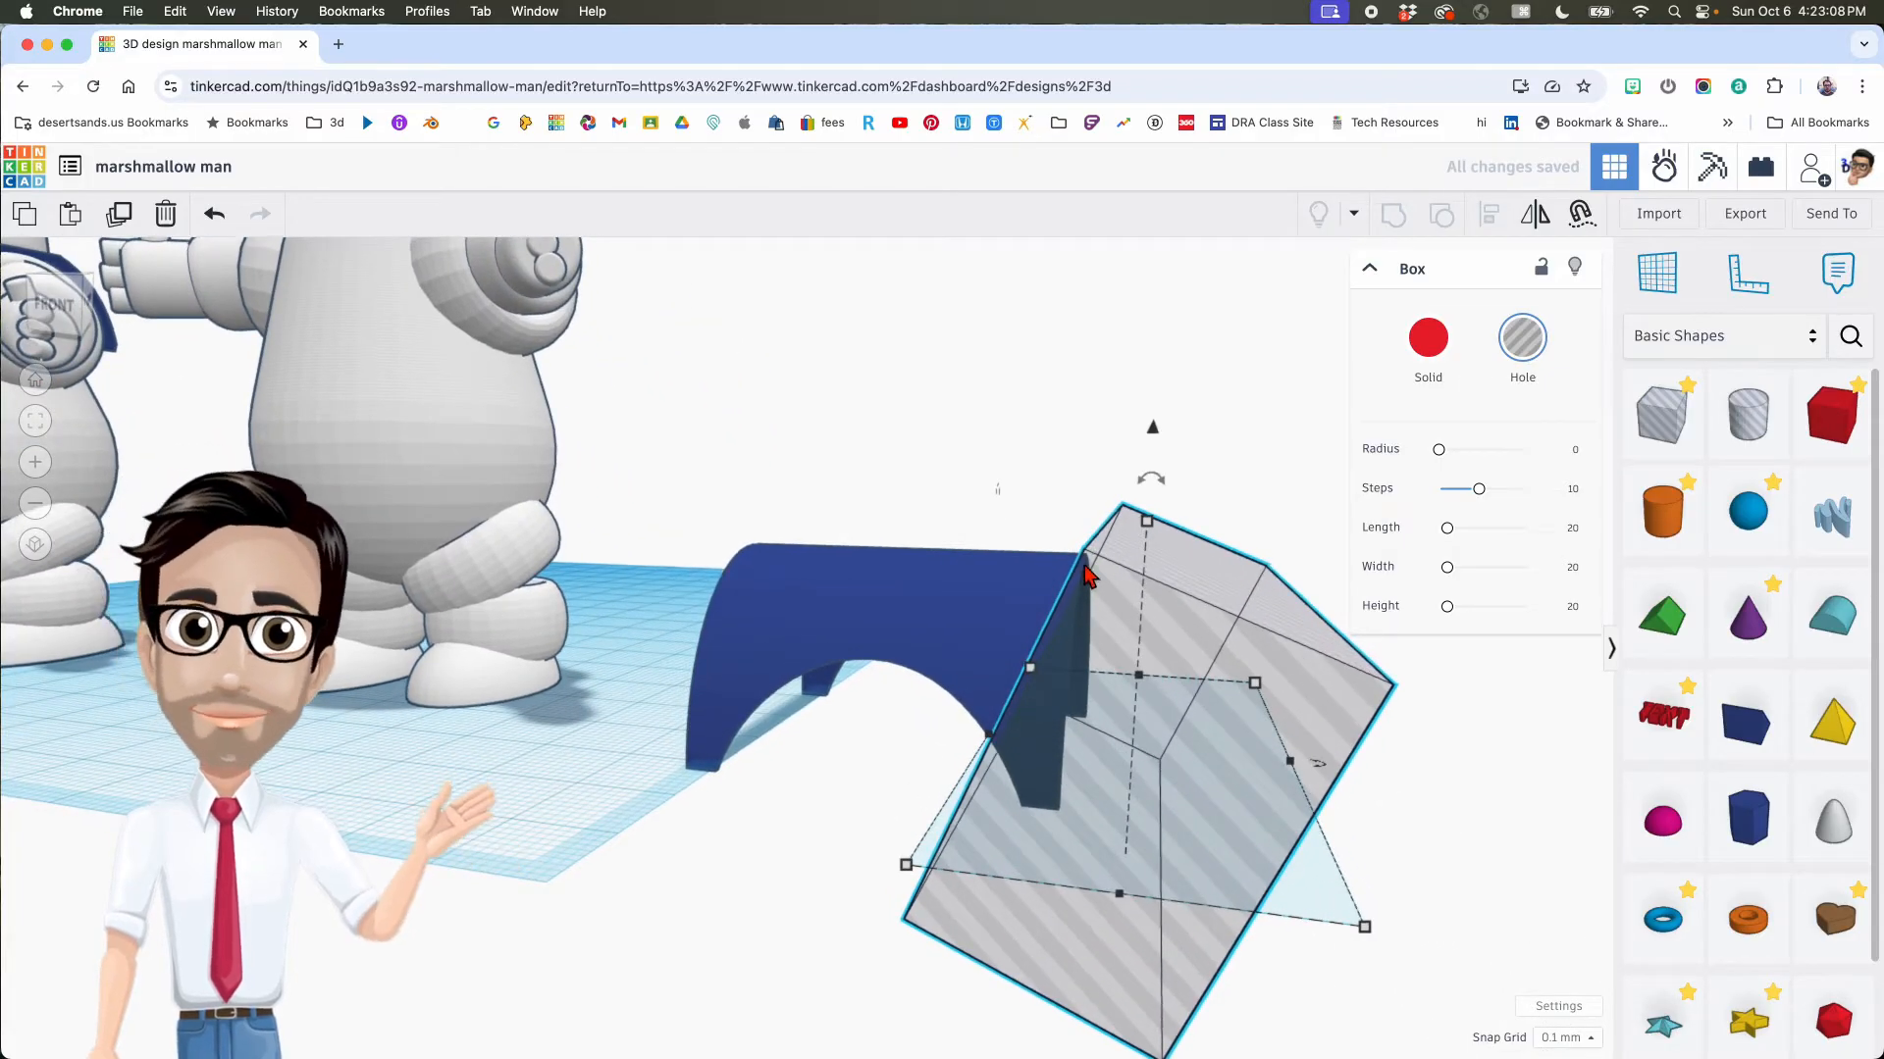
pyautogui.scroll(5, 1086, 577)
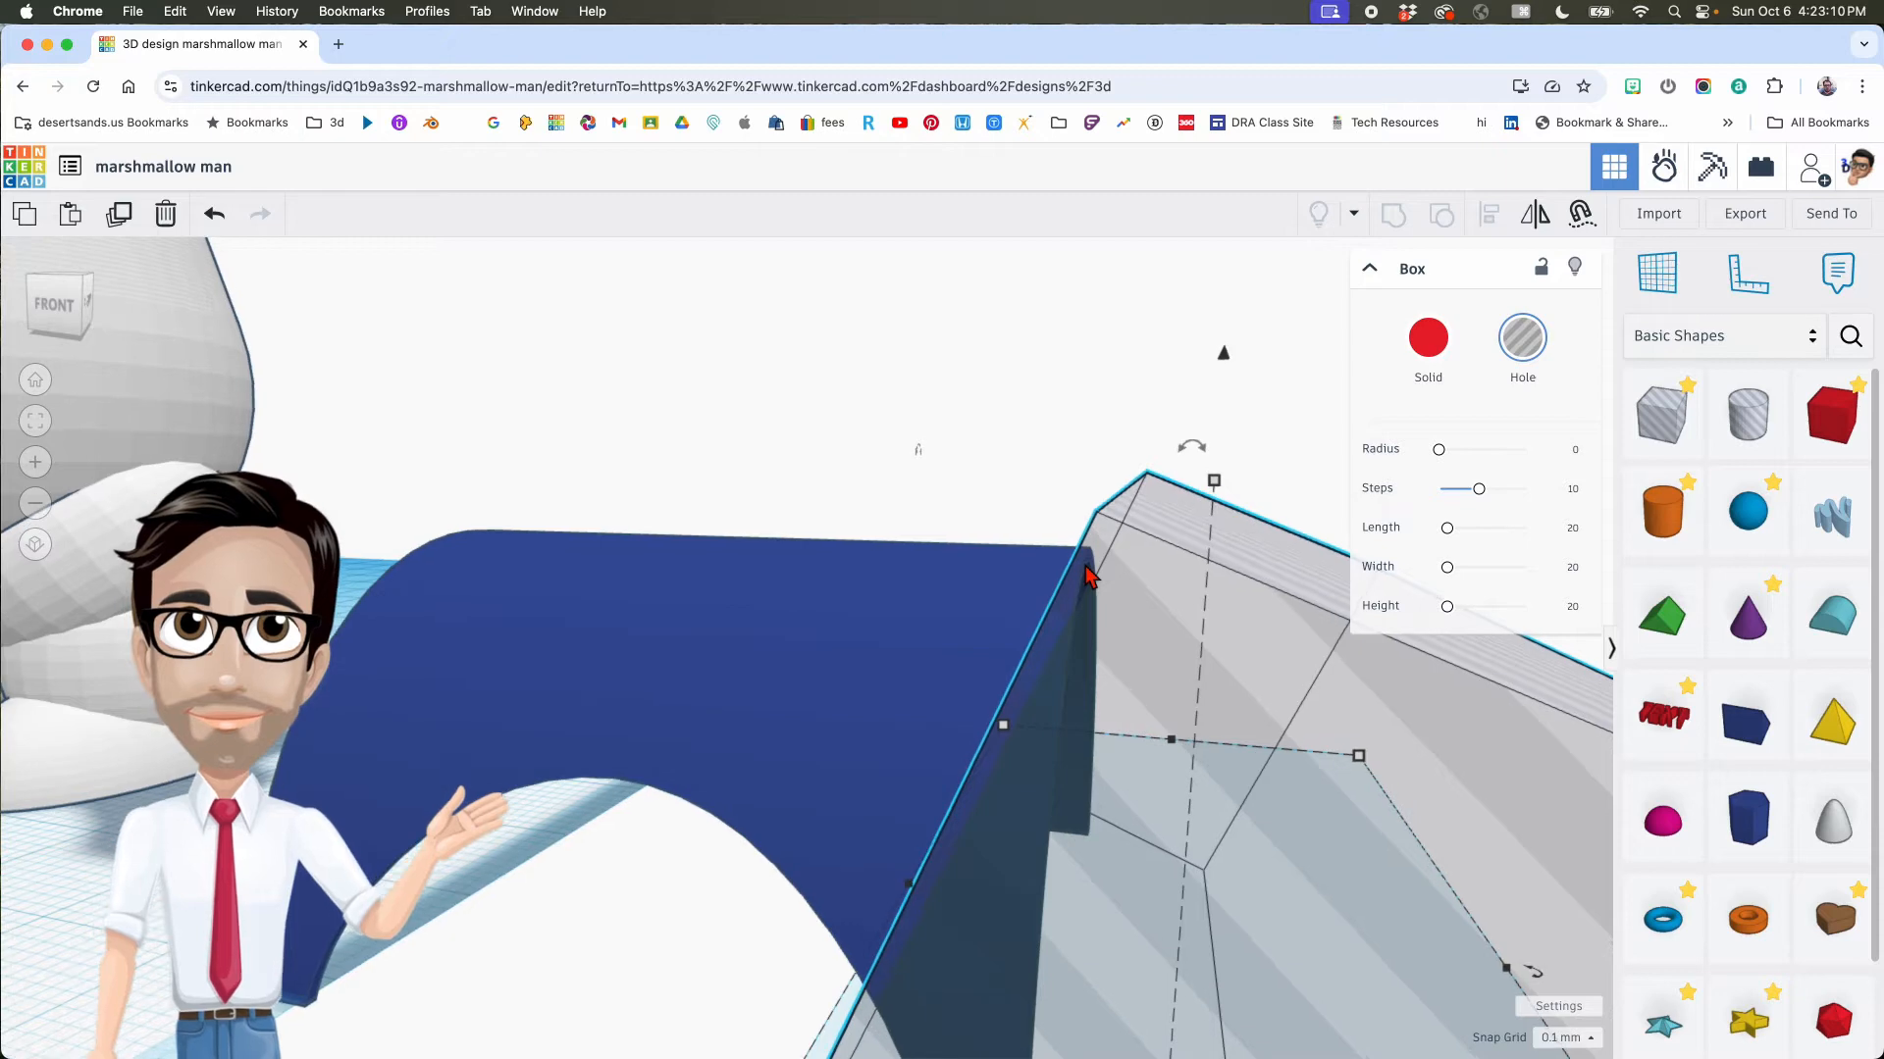
pyautogui.press('Left')
pyautogui.press('Left')
pyautogui.press('Left')
pyautogui.press('Left')
pyautogui.press('Left')
pyautogui.press('Left')
pyautogui.scroll(1, 1091, 562)
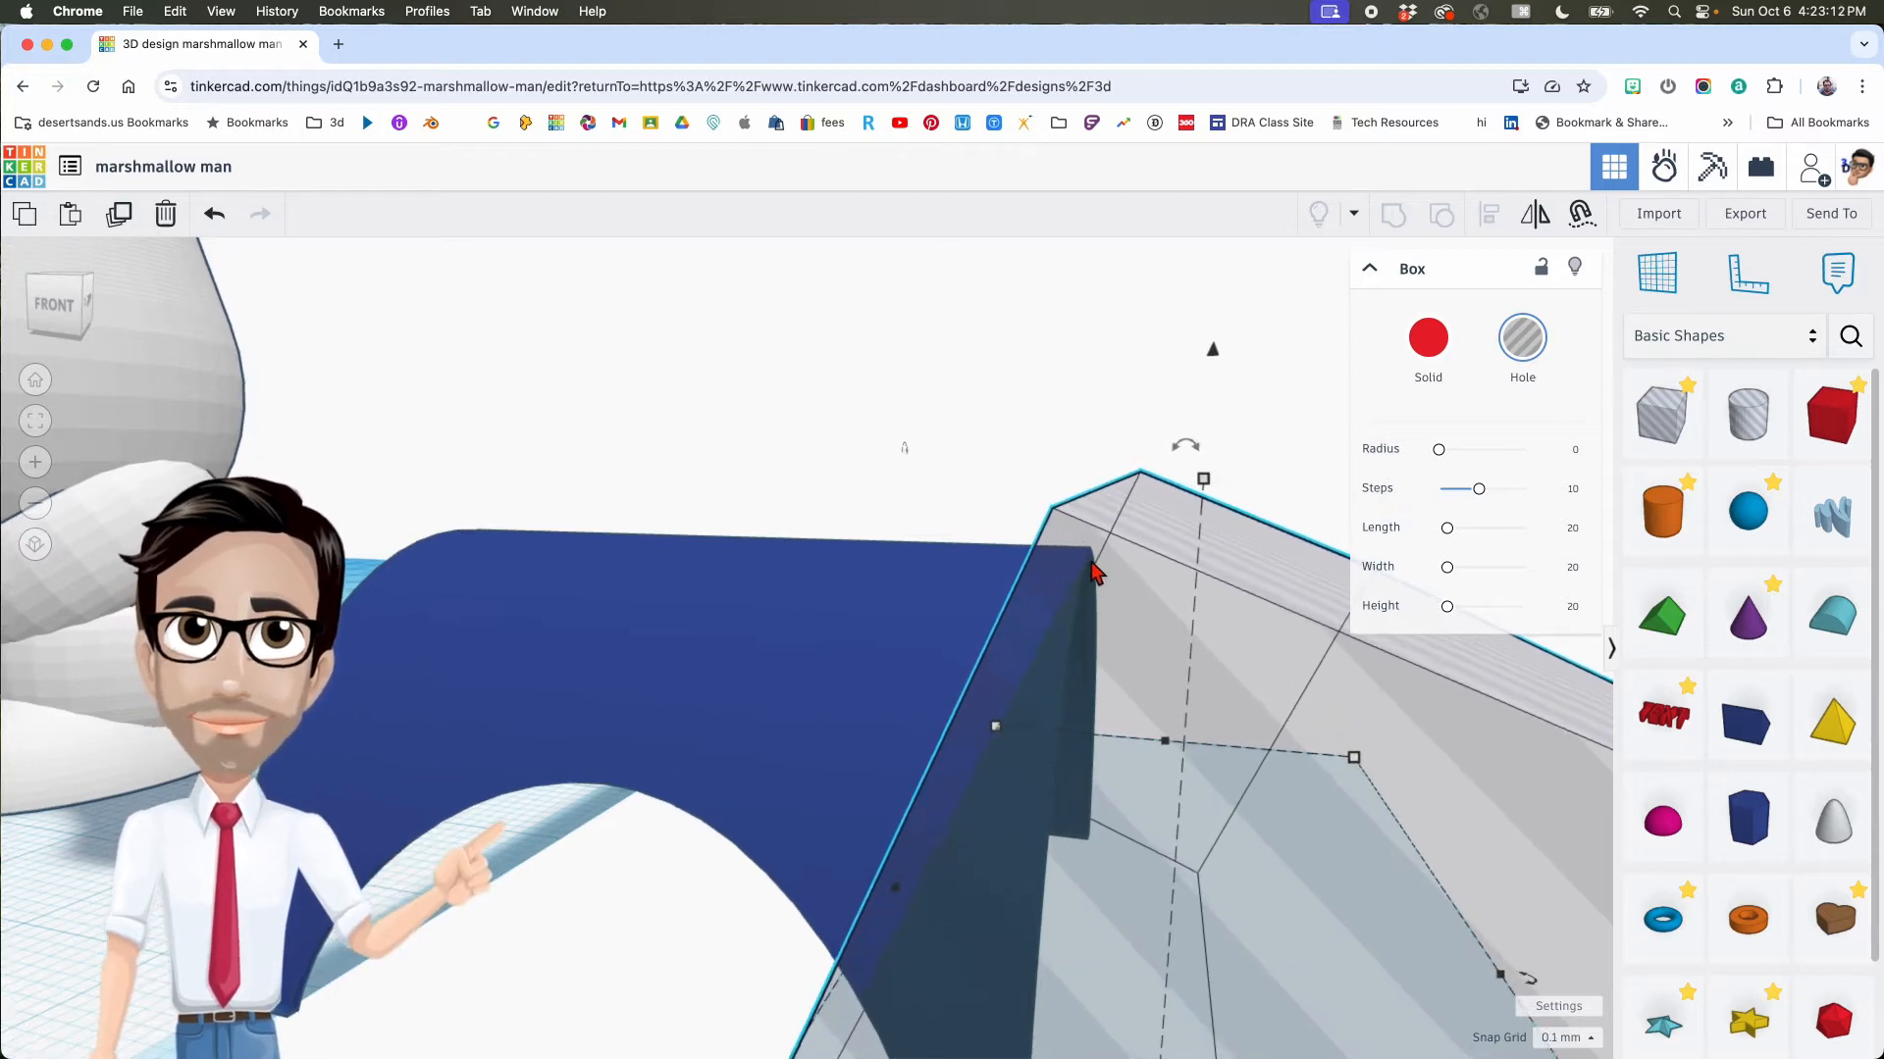
pyautogui.scroll(1, 1092, 570)
pyautogui.moveTo(1093, 561); pyautogui.dragTo(1156, 638, button='right')
pyautogui.moveTo(1010, 618)
pyautogui.mouseDown(button='right')
pyautogui.moveTo(1050, 657)
pyautogui.moveTo(1056, 622)
pyautogui.moveTo(1073, 719)
pyautogui.moveTo(997, 652)
pyautogui.mouseUp(button='right')
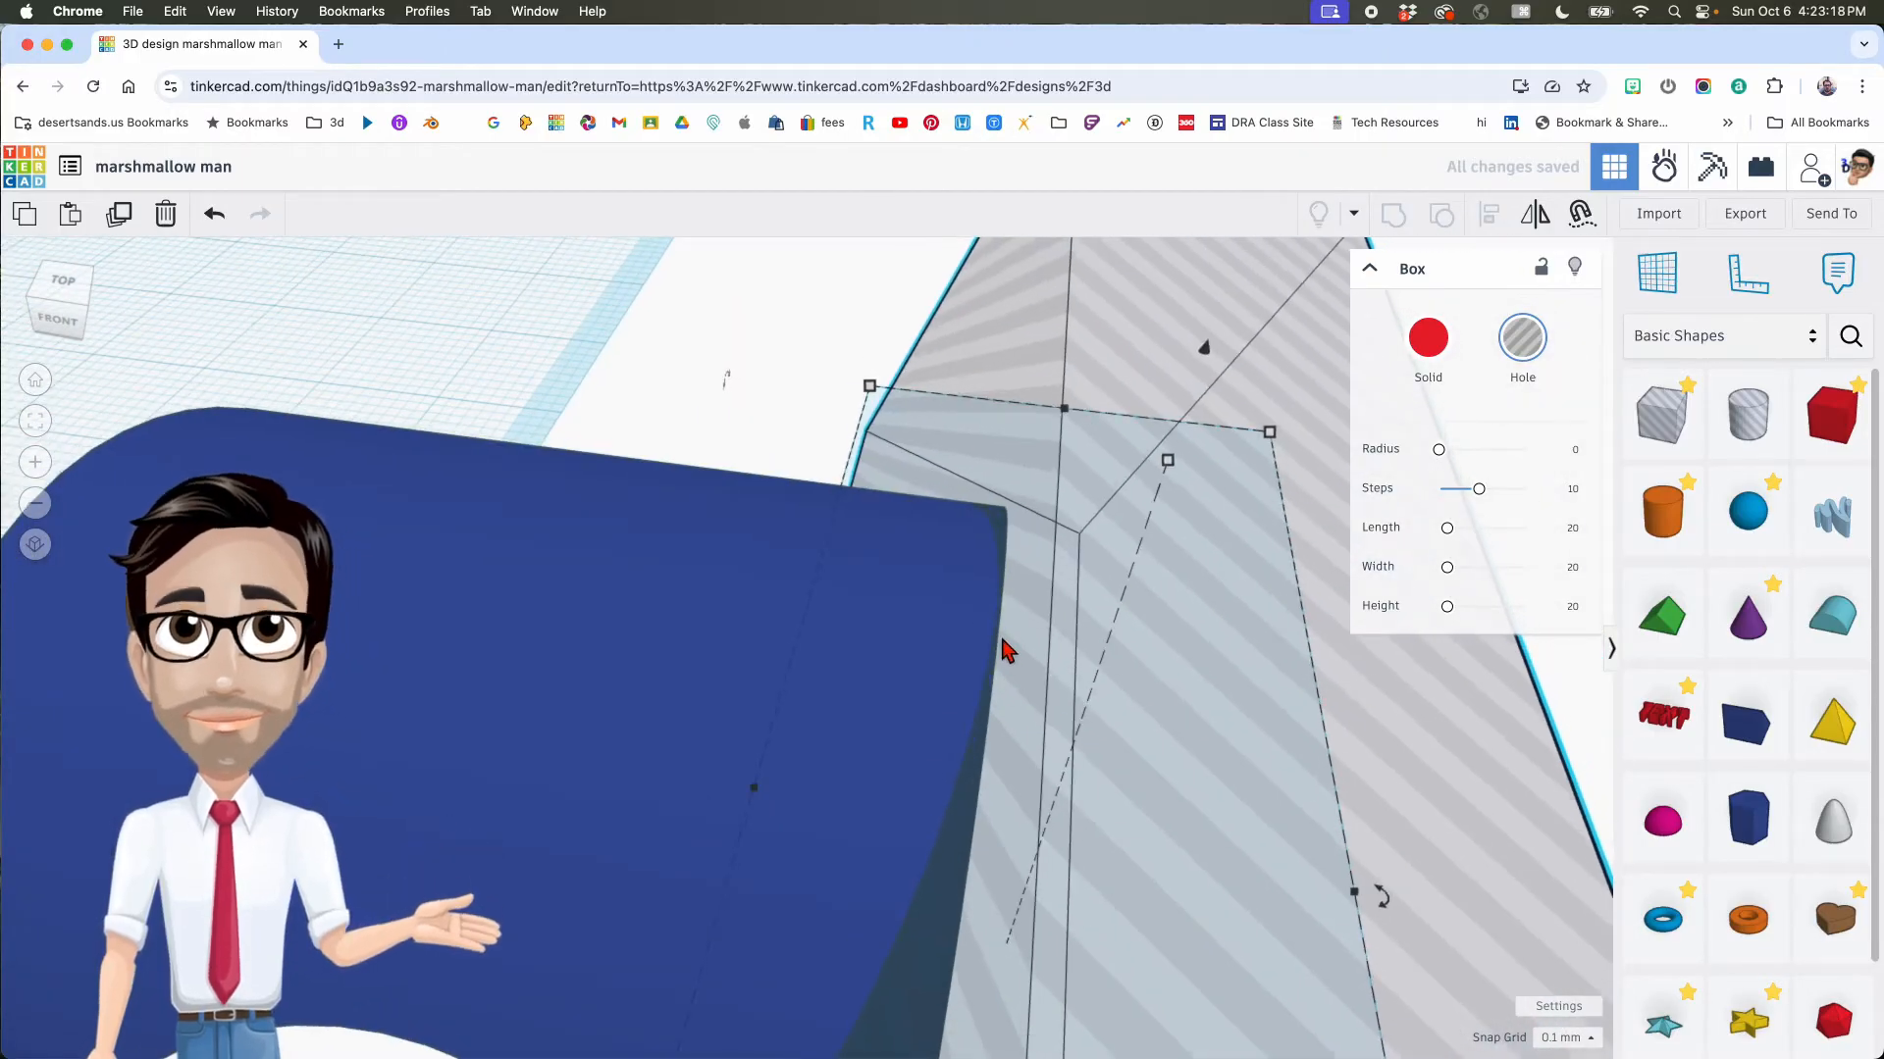
# Step: Duplicate the tilted box hole, mirror it sideways and move the copy to the opposite side of the blue arch shell
pyautogui.scroll(-10, 1013, 653)
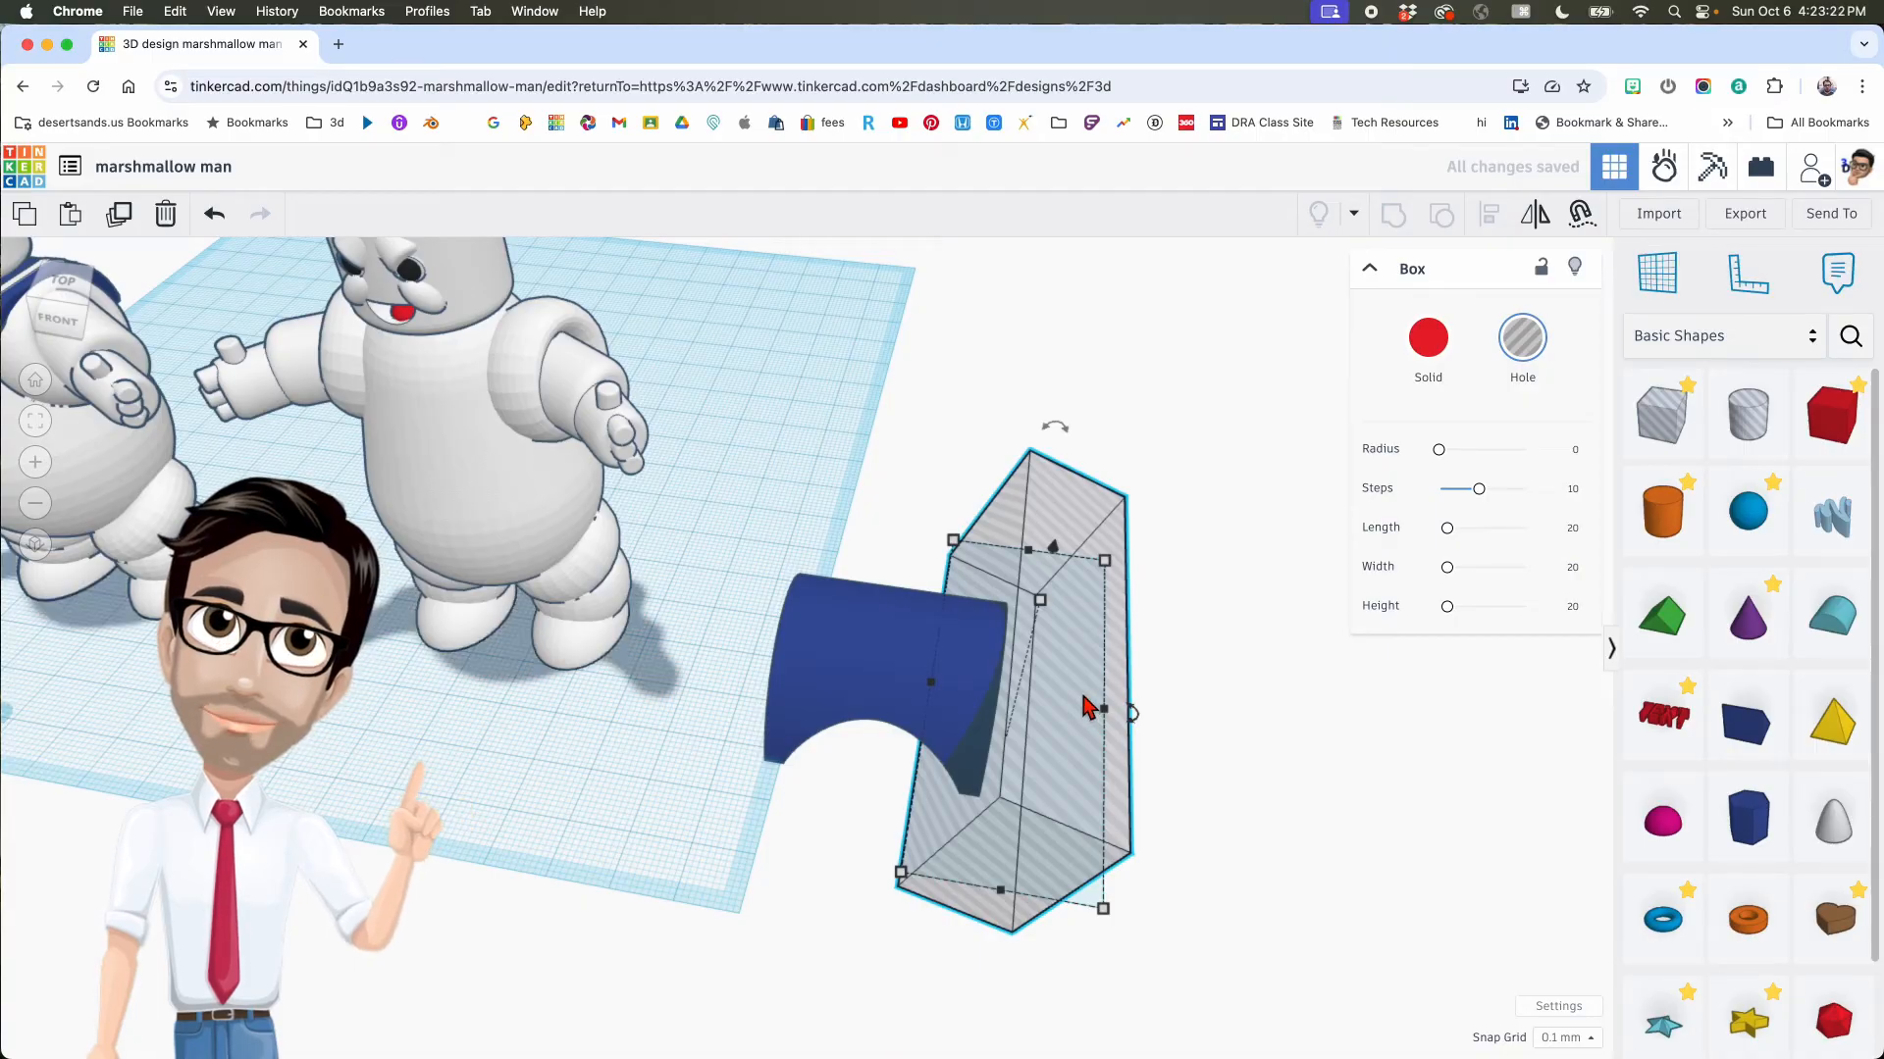
pyautogui.moveTo(1015, 920); pyautogui.dragTo(1030, 934)
pyautogui.press('Left')
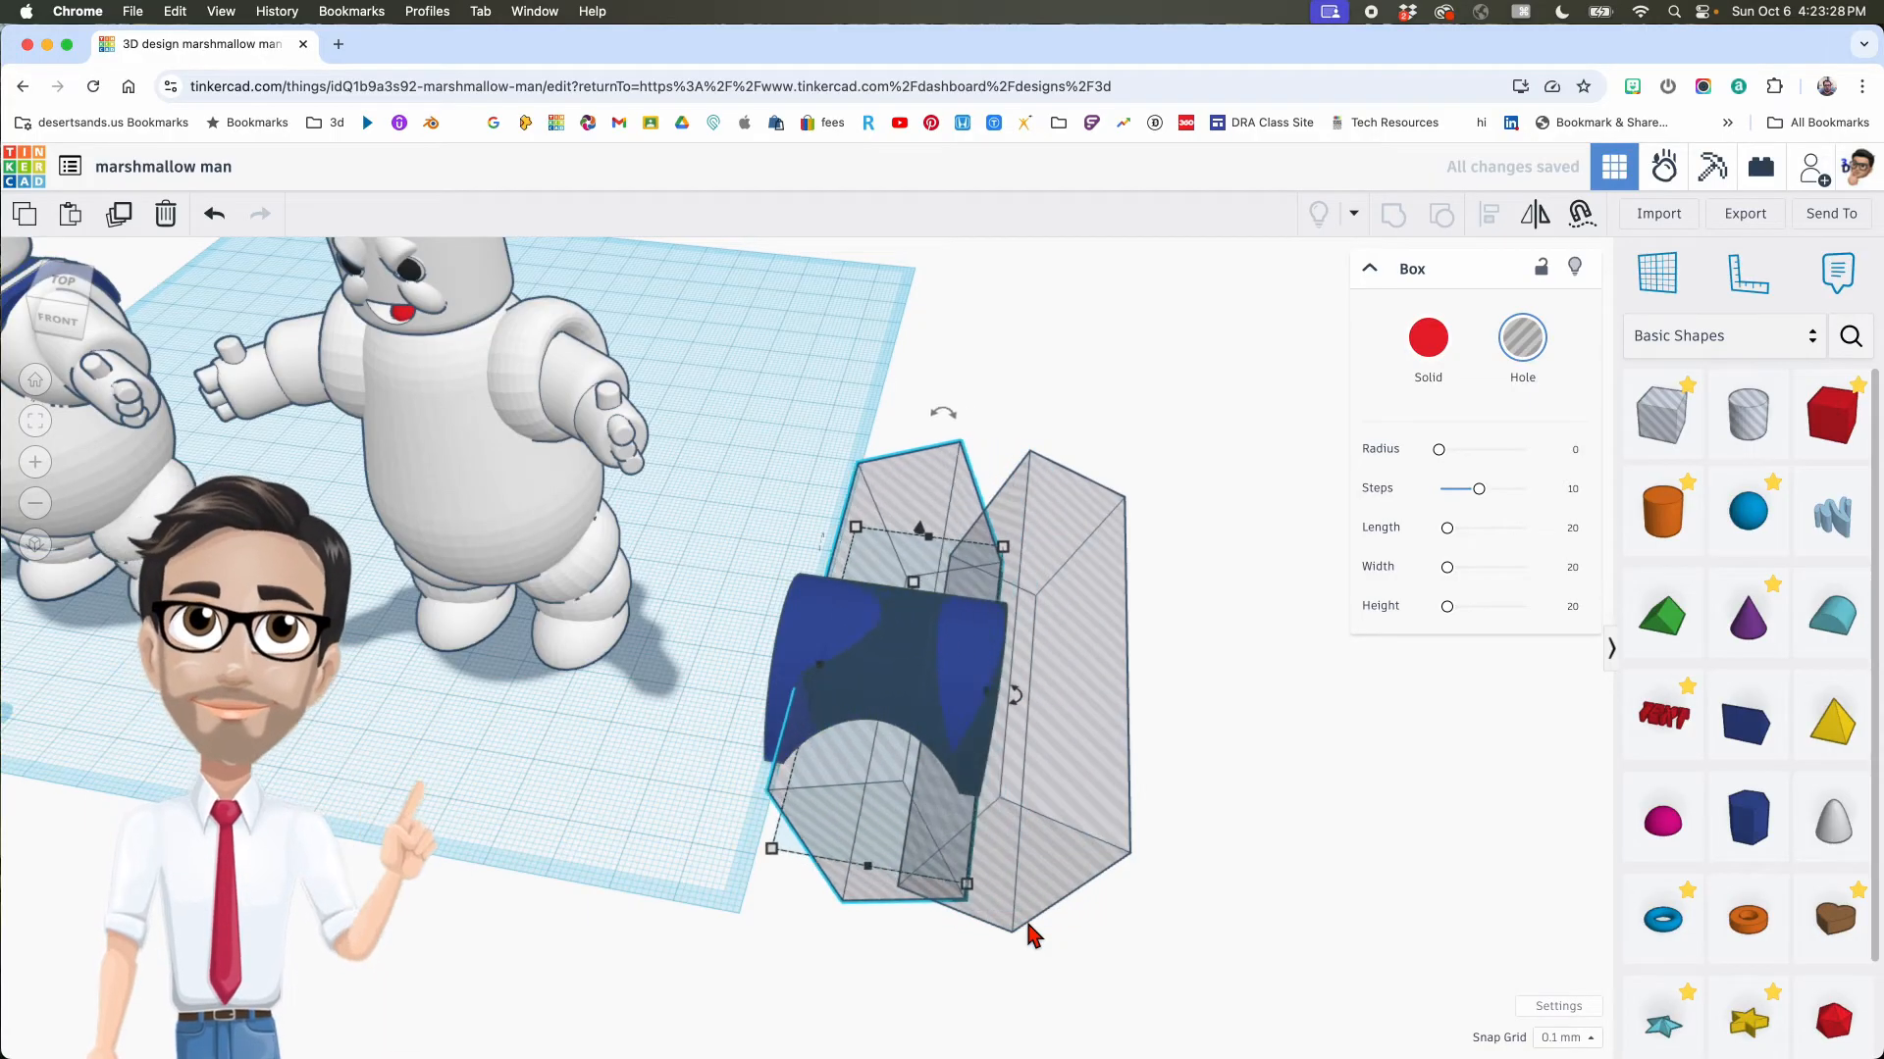
pyautogui.press('Left')
pyautogui.press('Left')
pyautogui.press('Left')
pyautogui.press('Left')
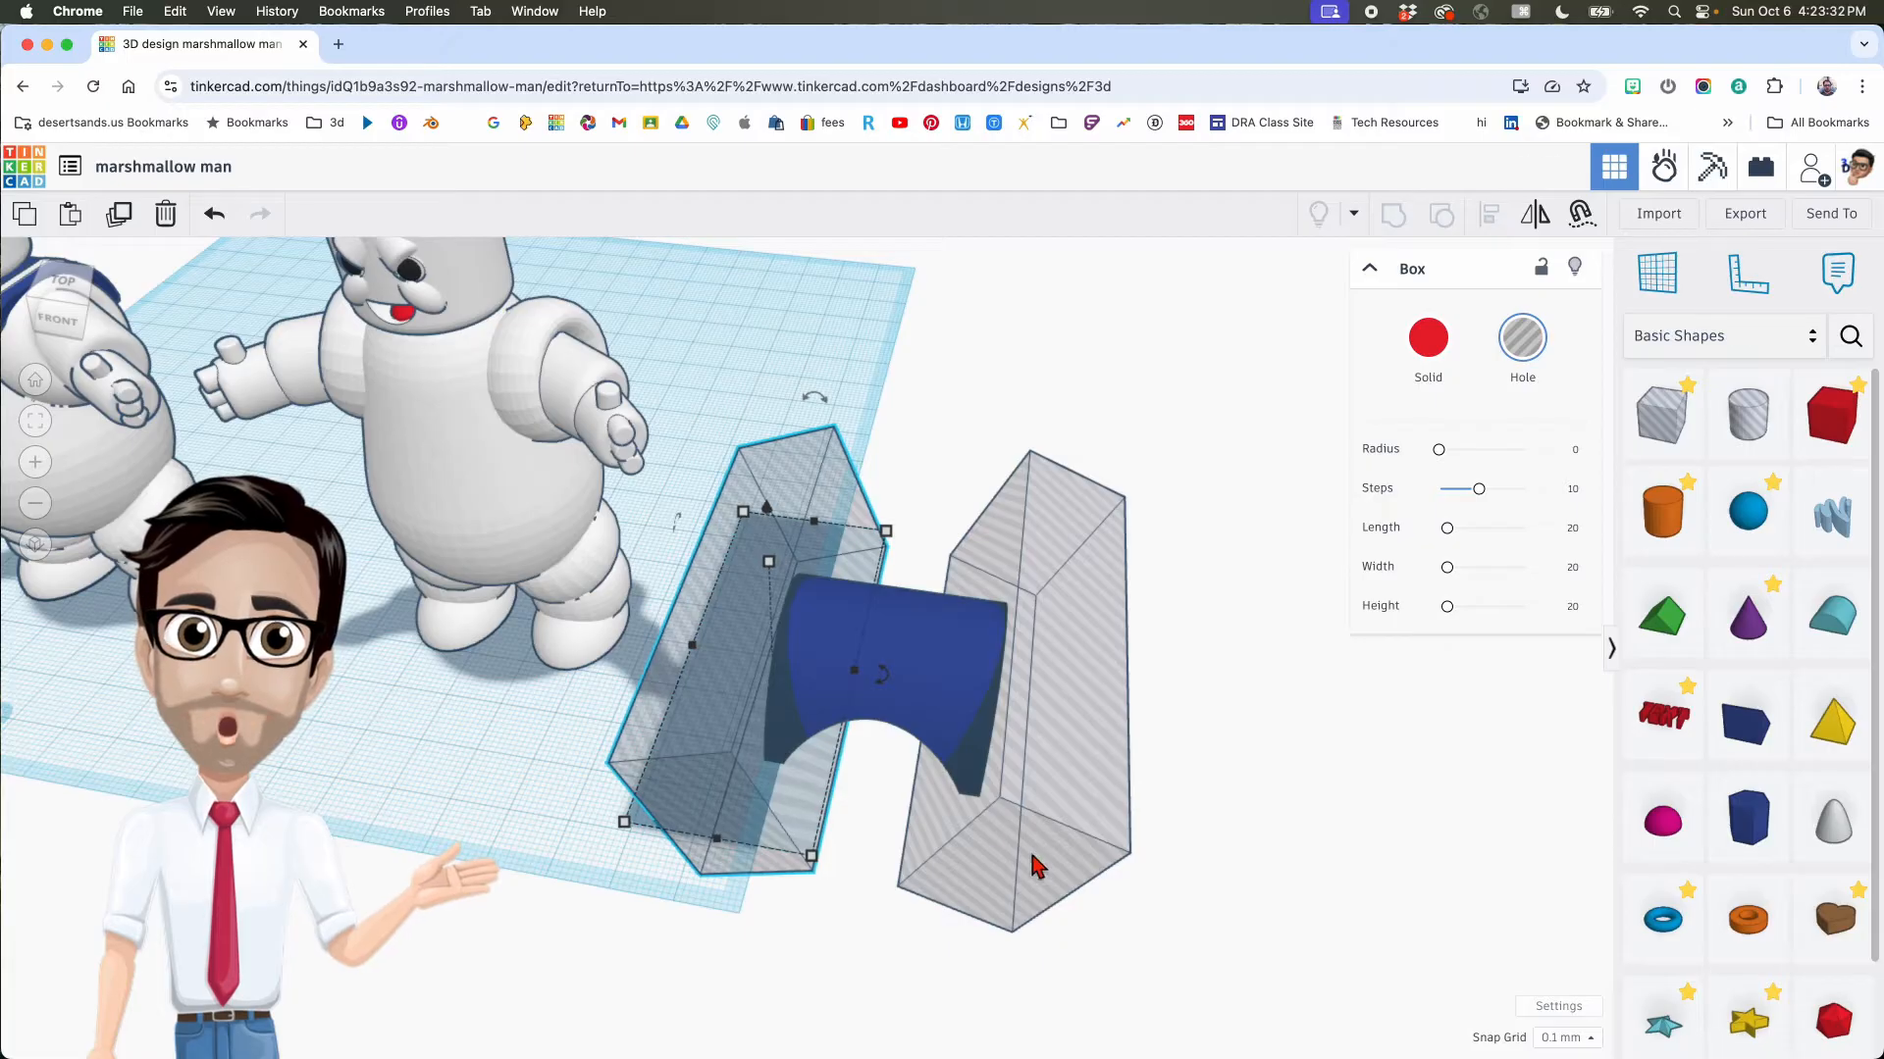
# Step: Nudge the mirrored box hole in small steps until its slanted face just covers the arch shell's upper corner
pyautogui.scroll(-3, 800, 618)
pyautogui.scroll(10, 800, 618)
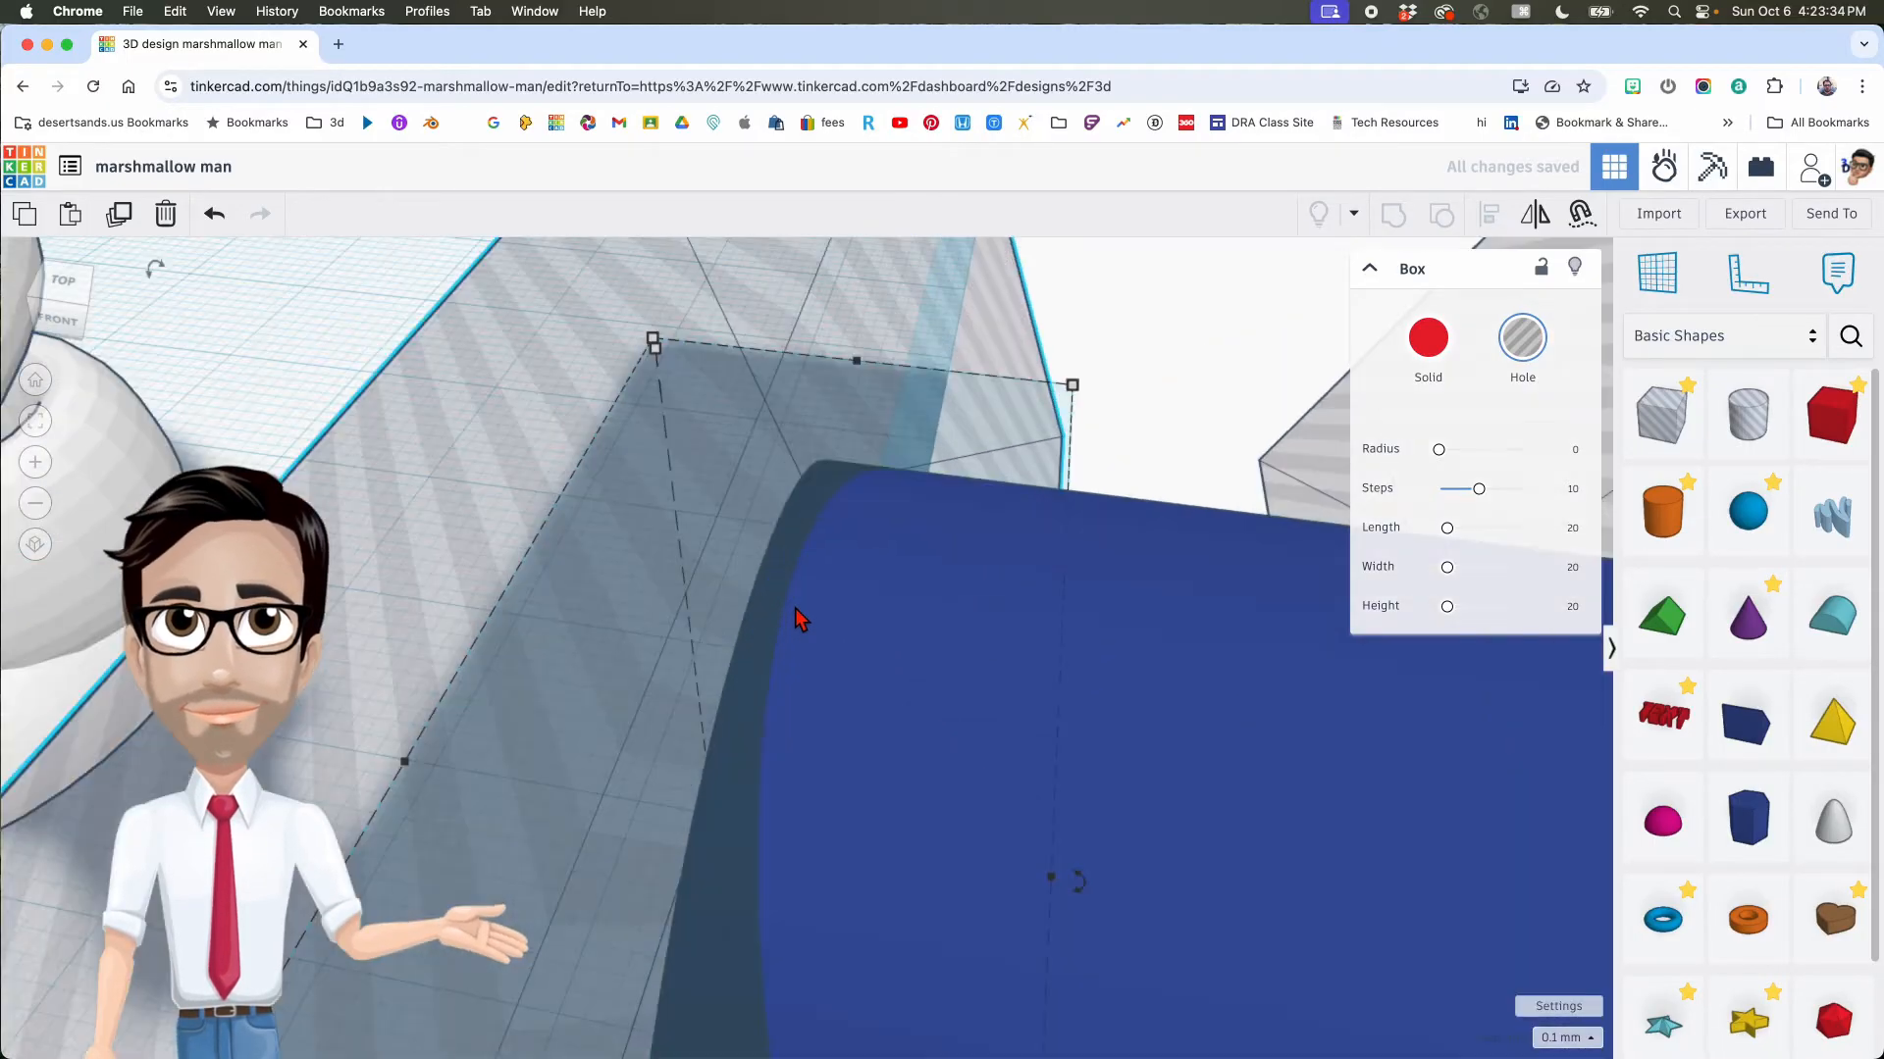
pyautogui.press('Left')
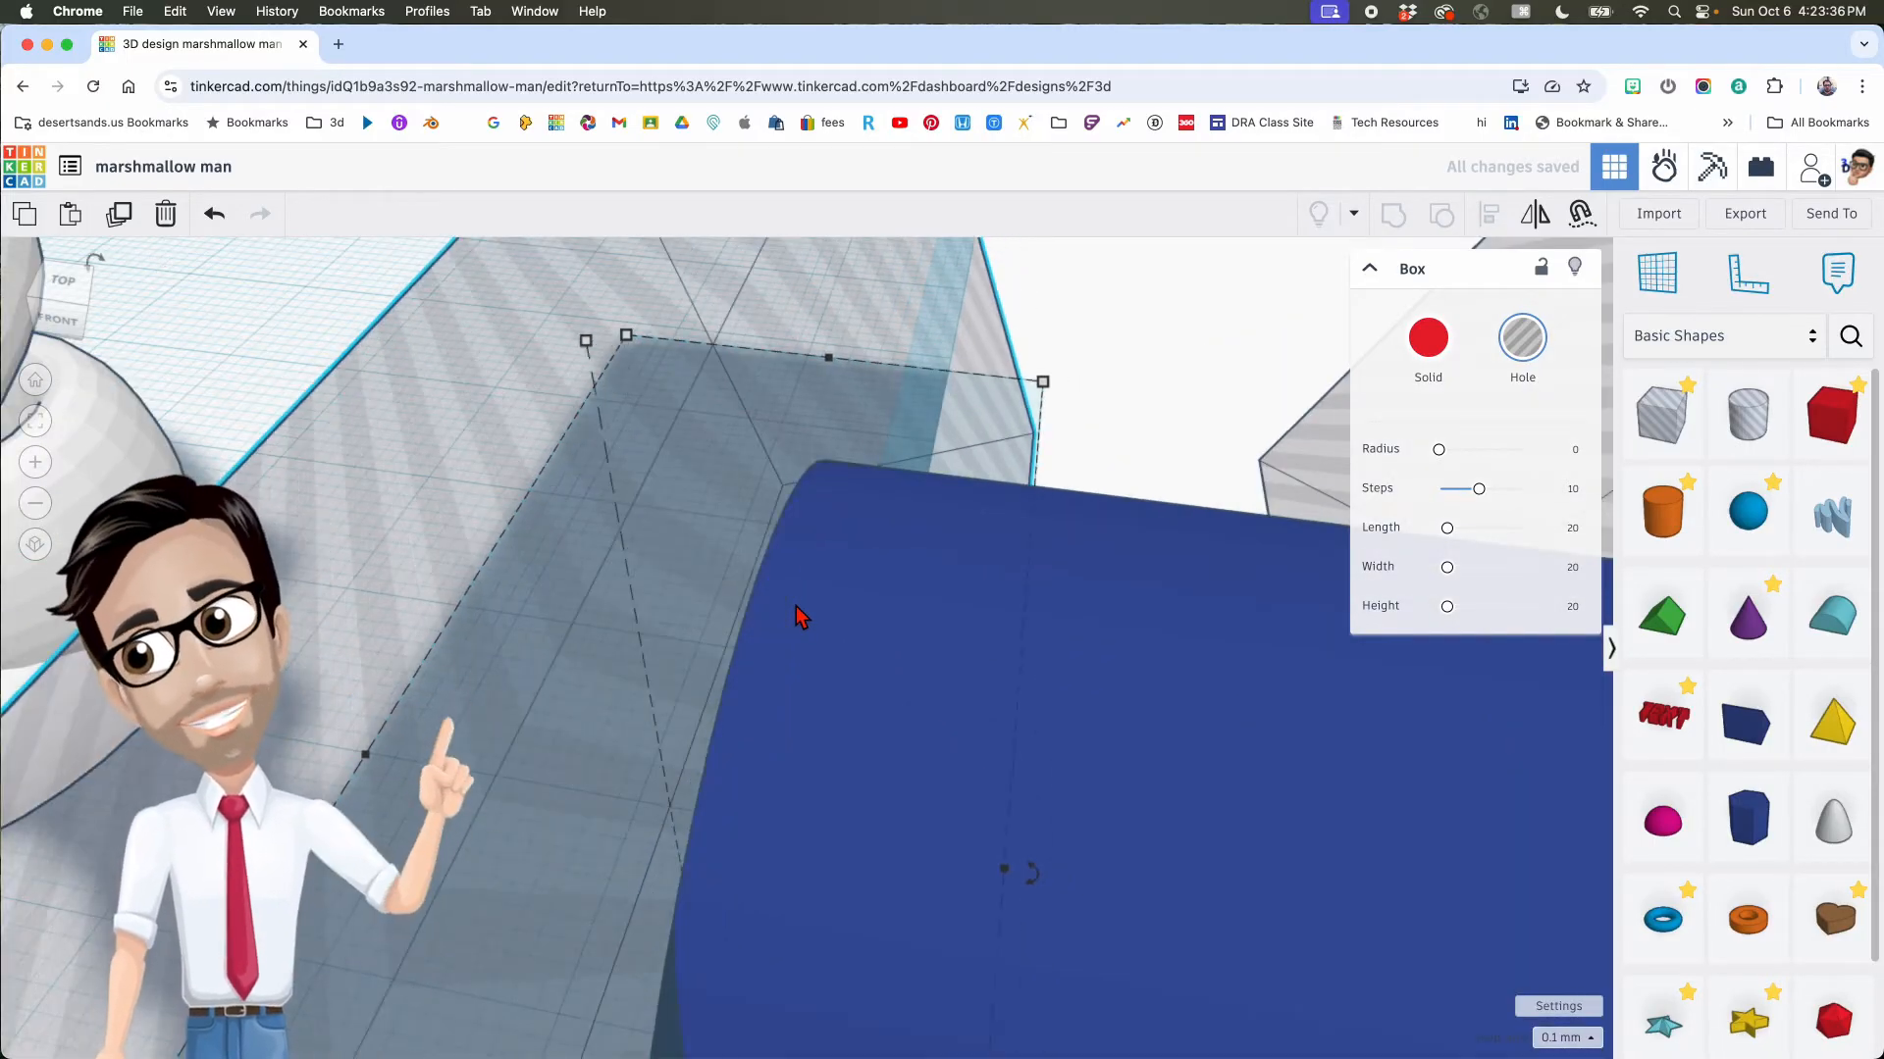
pyautogui.hotkey('shift', 'Right')
pyautogui.press('Right')
pyautogui.press('Right')
pyautogui.press('Left')
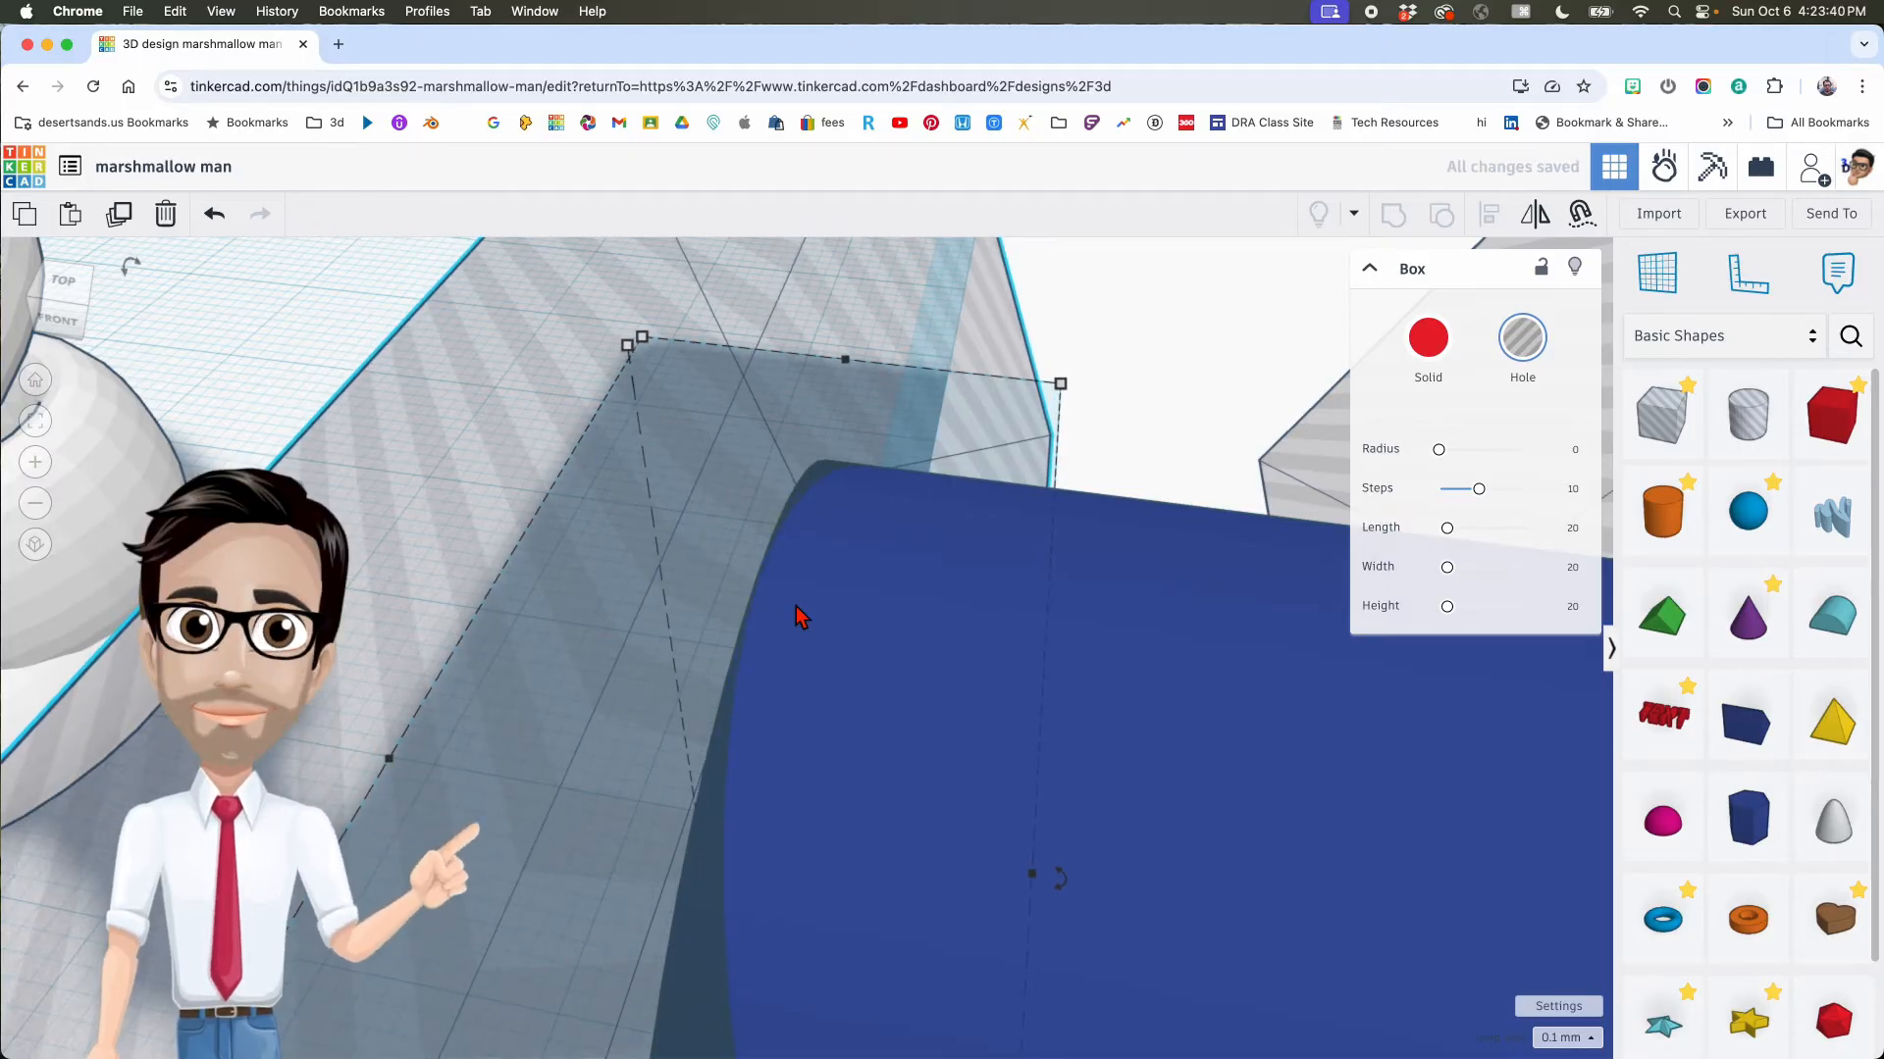
# Step: Group the blue arch shell with both tilted box holes to cut its two sides at an angle
pyautogui.scroll(-10, 797, 607)
pyautogui.moveTo(934, 711); pyautogui.dragTo(974, 769, button='right')
pyautogui.scroll(-4, 973, 768)
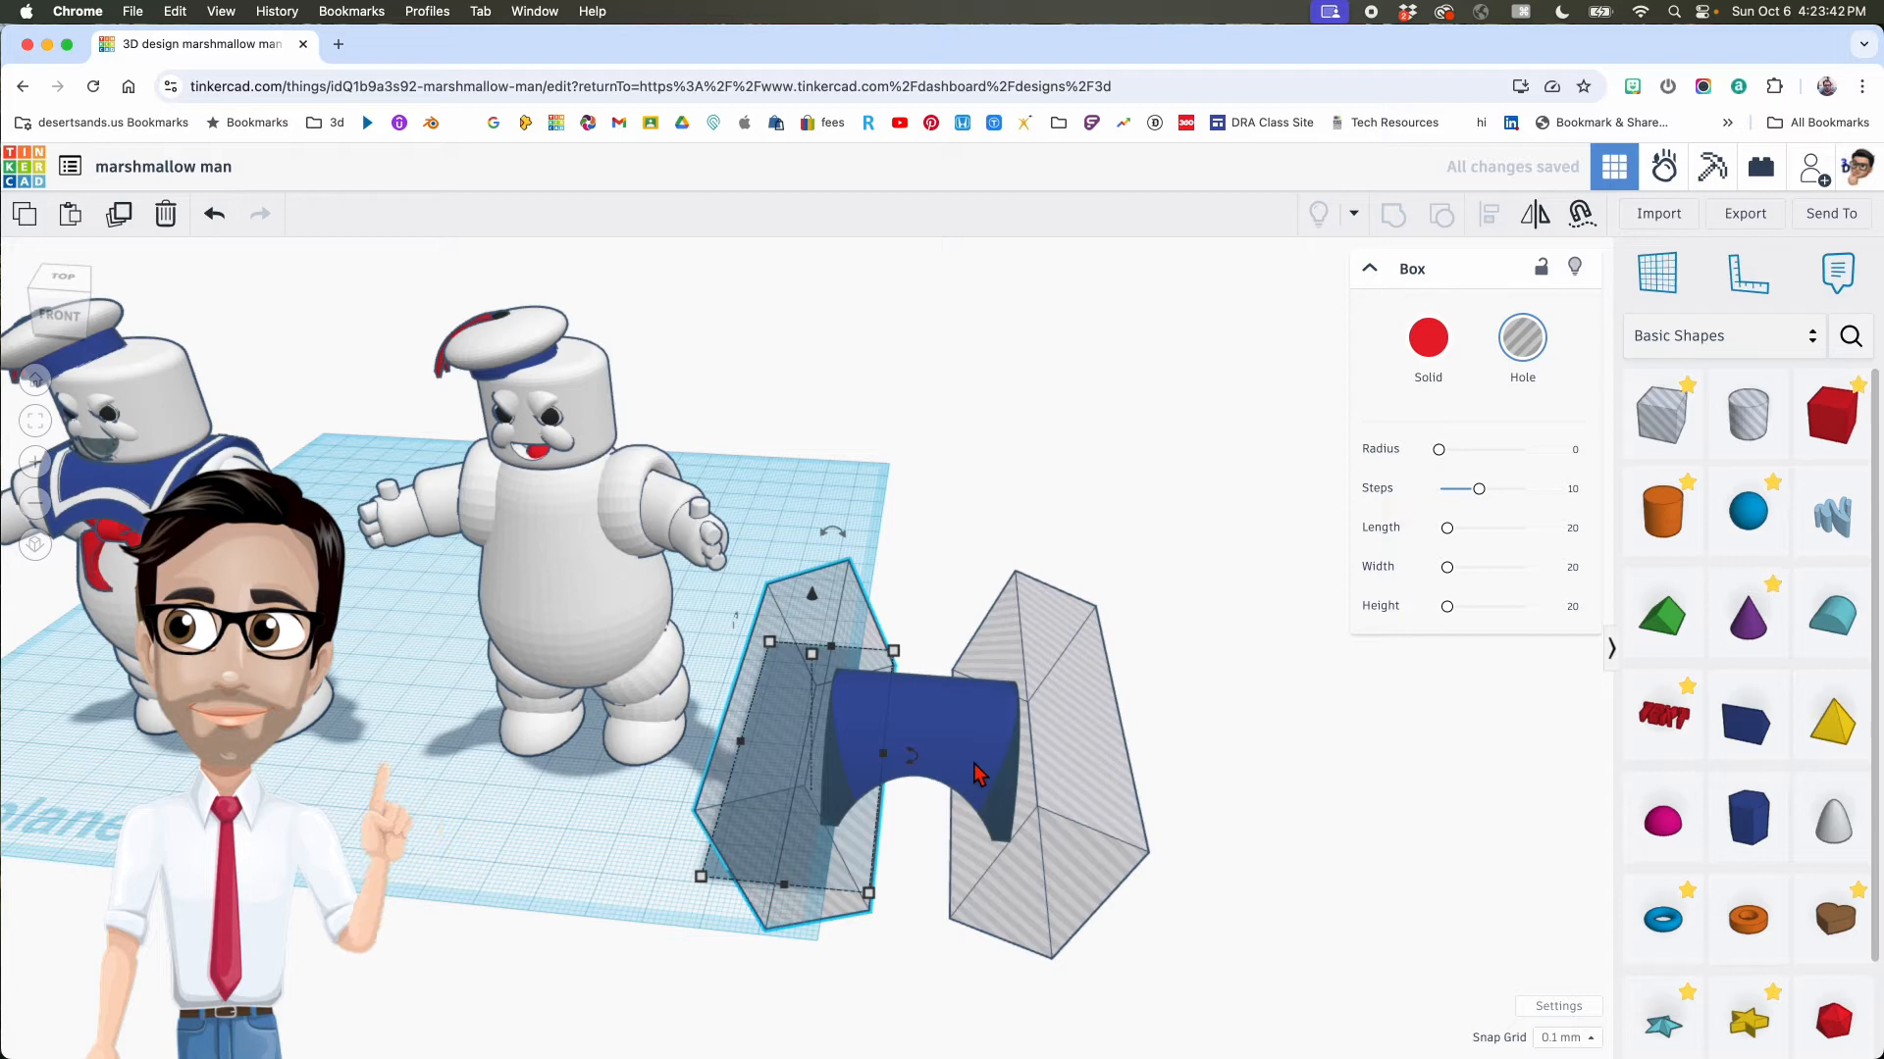
pyautogui.moveTo(997, 728); pyautogui.dragTo(1030, 789)
pyautogui.press('super+g')
pyautogui.moveTo(1026, 782); pyautogui.dragTo(1038, 702, button='right')
pyautogui.moveTo(1010, 813); pyautogui.dragTo(1088, 722, button='middle')
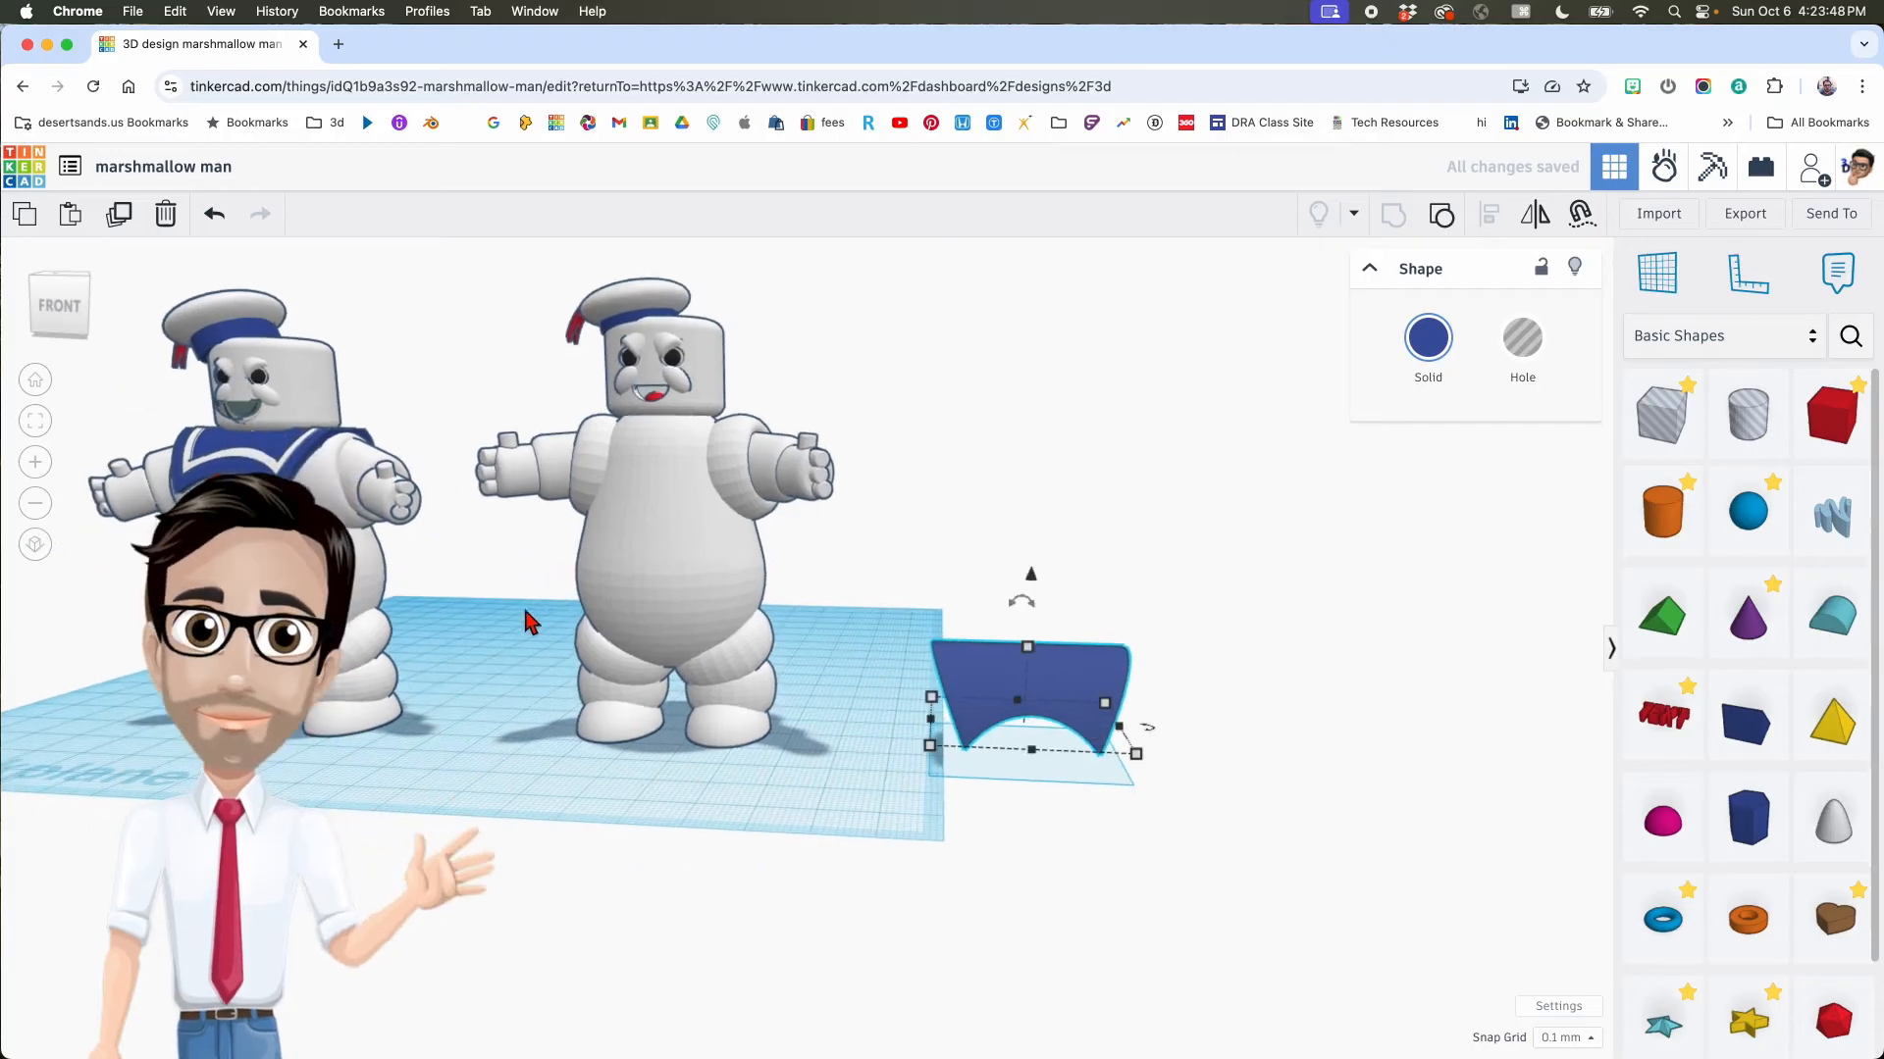
pyautogui.moveTo(1035, 771); pyautogui.dragTo(1037, 773, button='right')
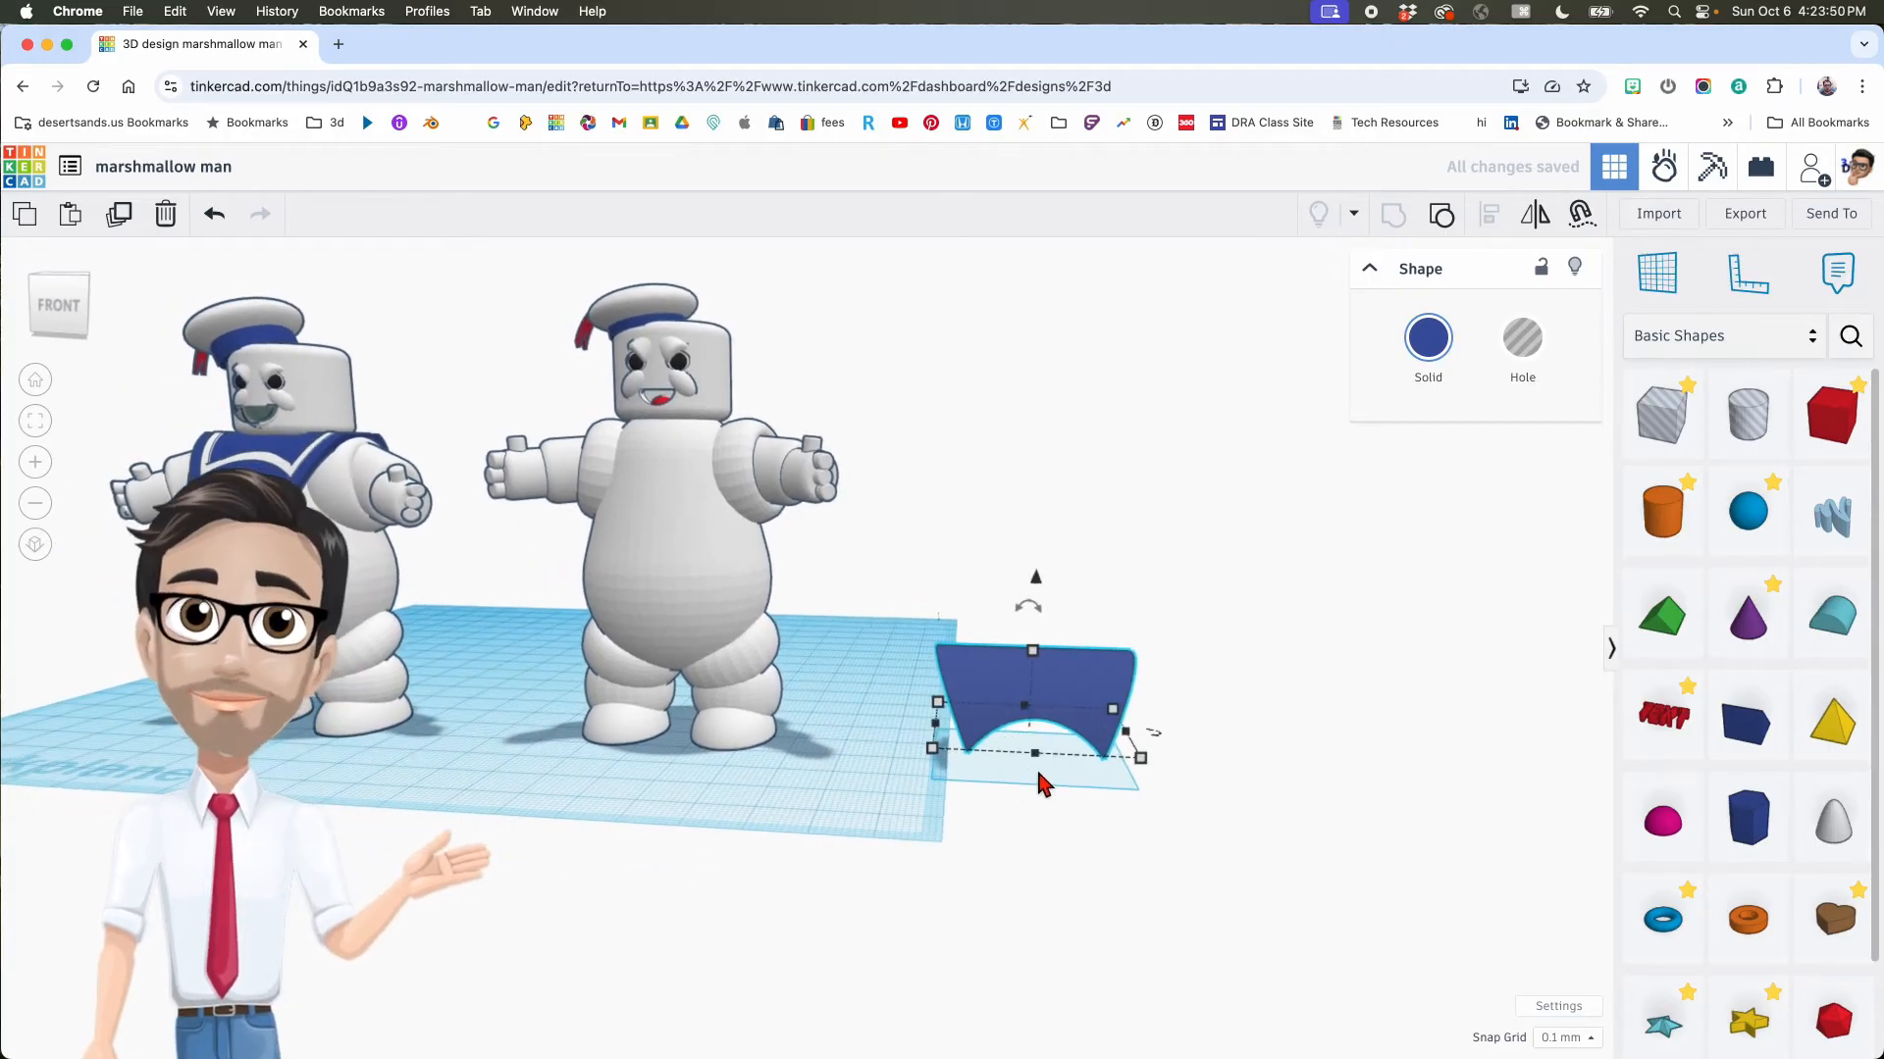
# Step: Duplicate the trimmed blue collar and move the copy sideways toward the marshmallow man until it clears the original
pyautogui.scroll(5, 1045, 782)
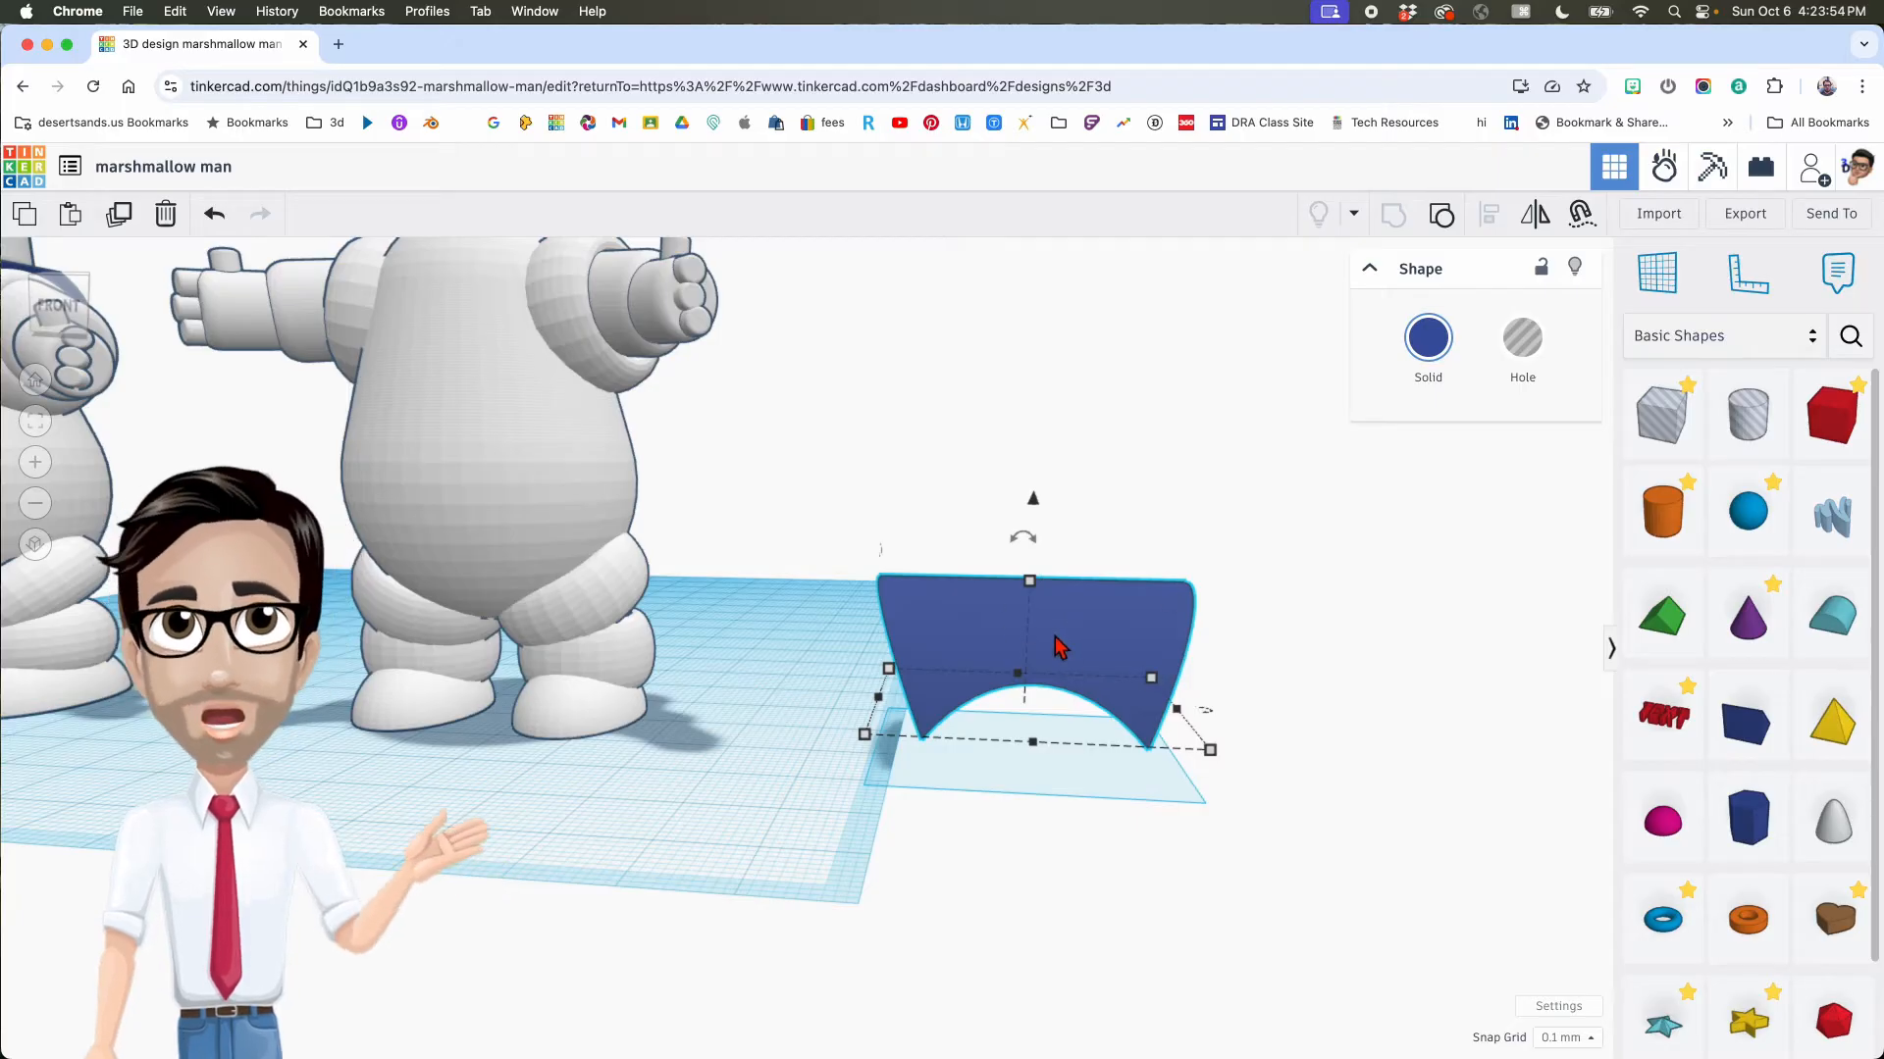
pyautogui.click(1455, 351)
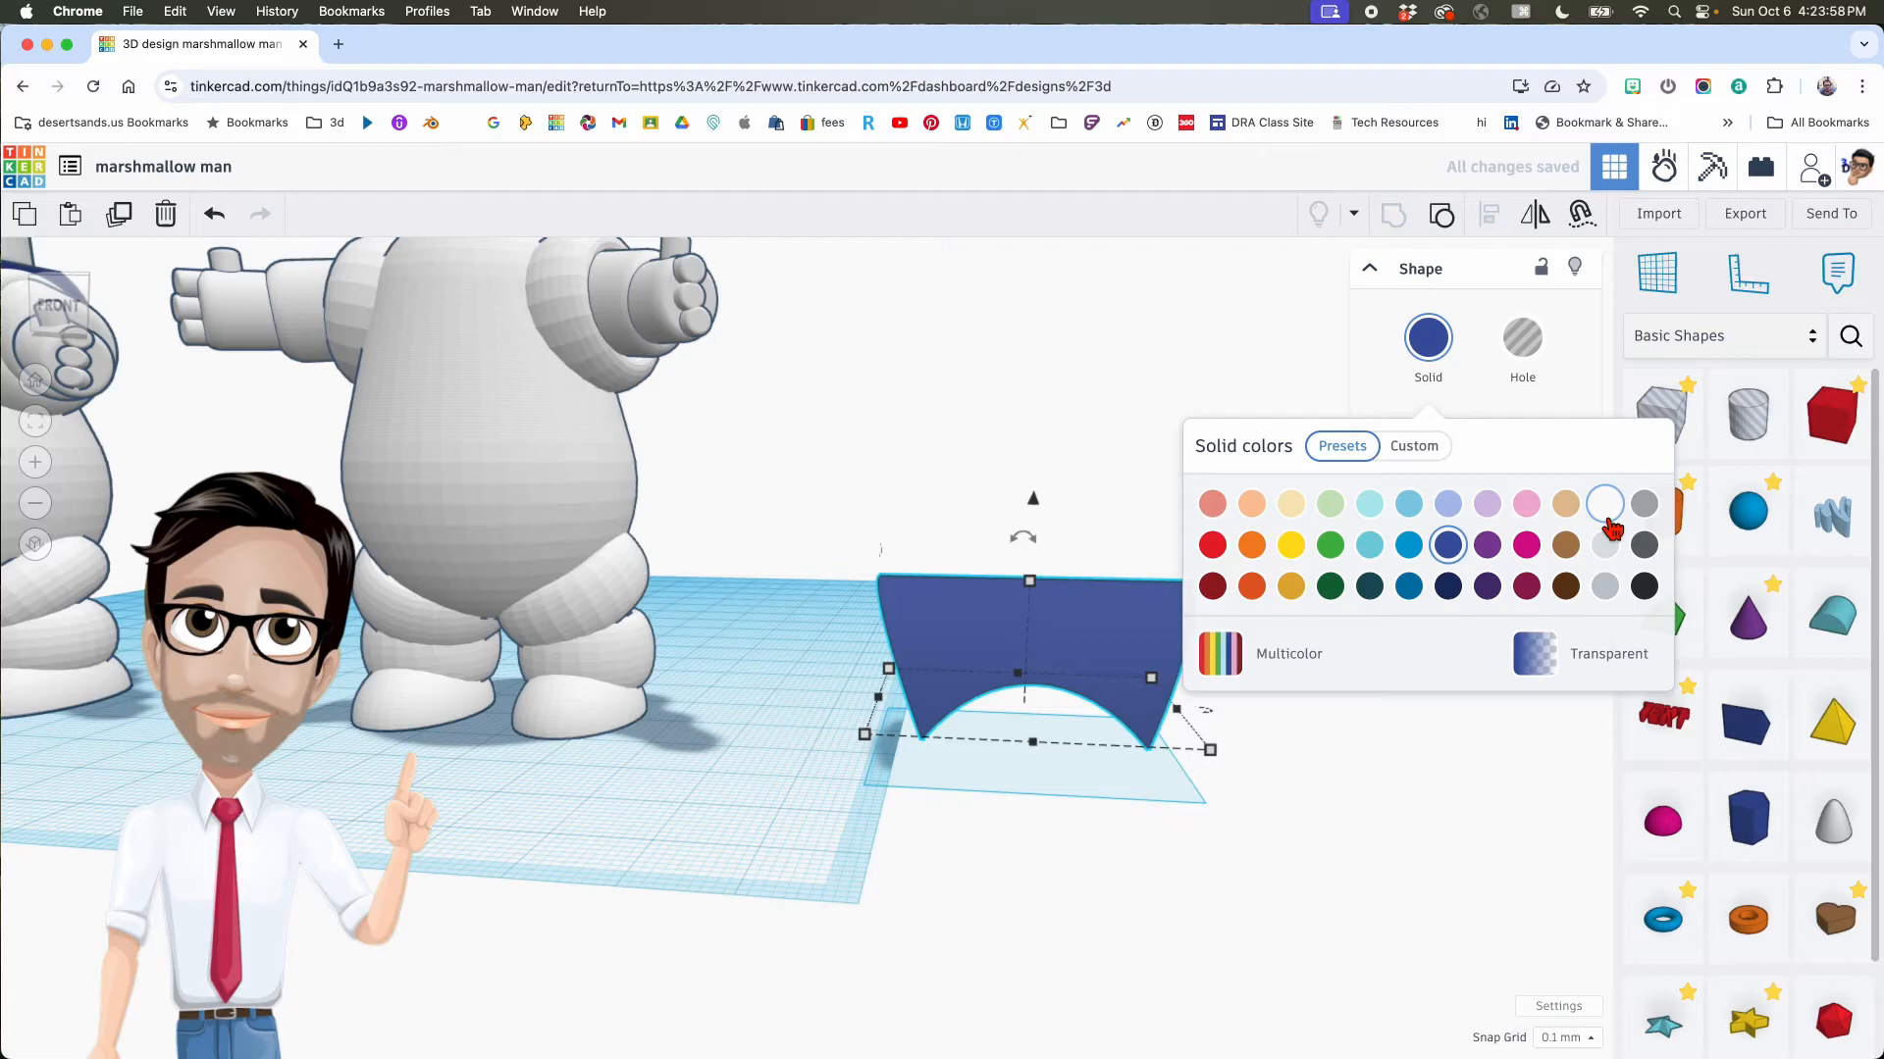
pyautogui.click(1069, 632)
pyautogui.press('super+d')
pyautogui.hotkey('shift', 'Left')
pyautogui.hotkey('shift', 'Left')
pyautogui.hotkey('shift', 'Left')
pyautogui.hotkey('shift', 'Left')
pyautogui.hotkey('shift', 'Left')
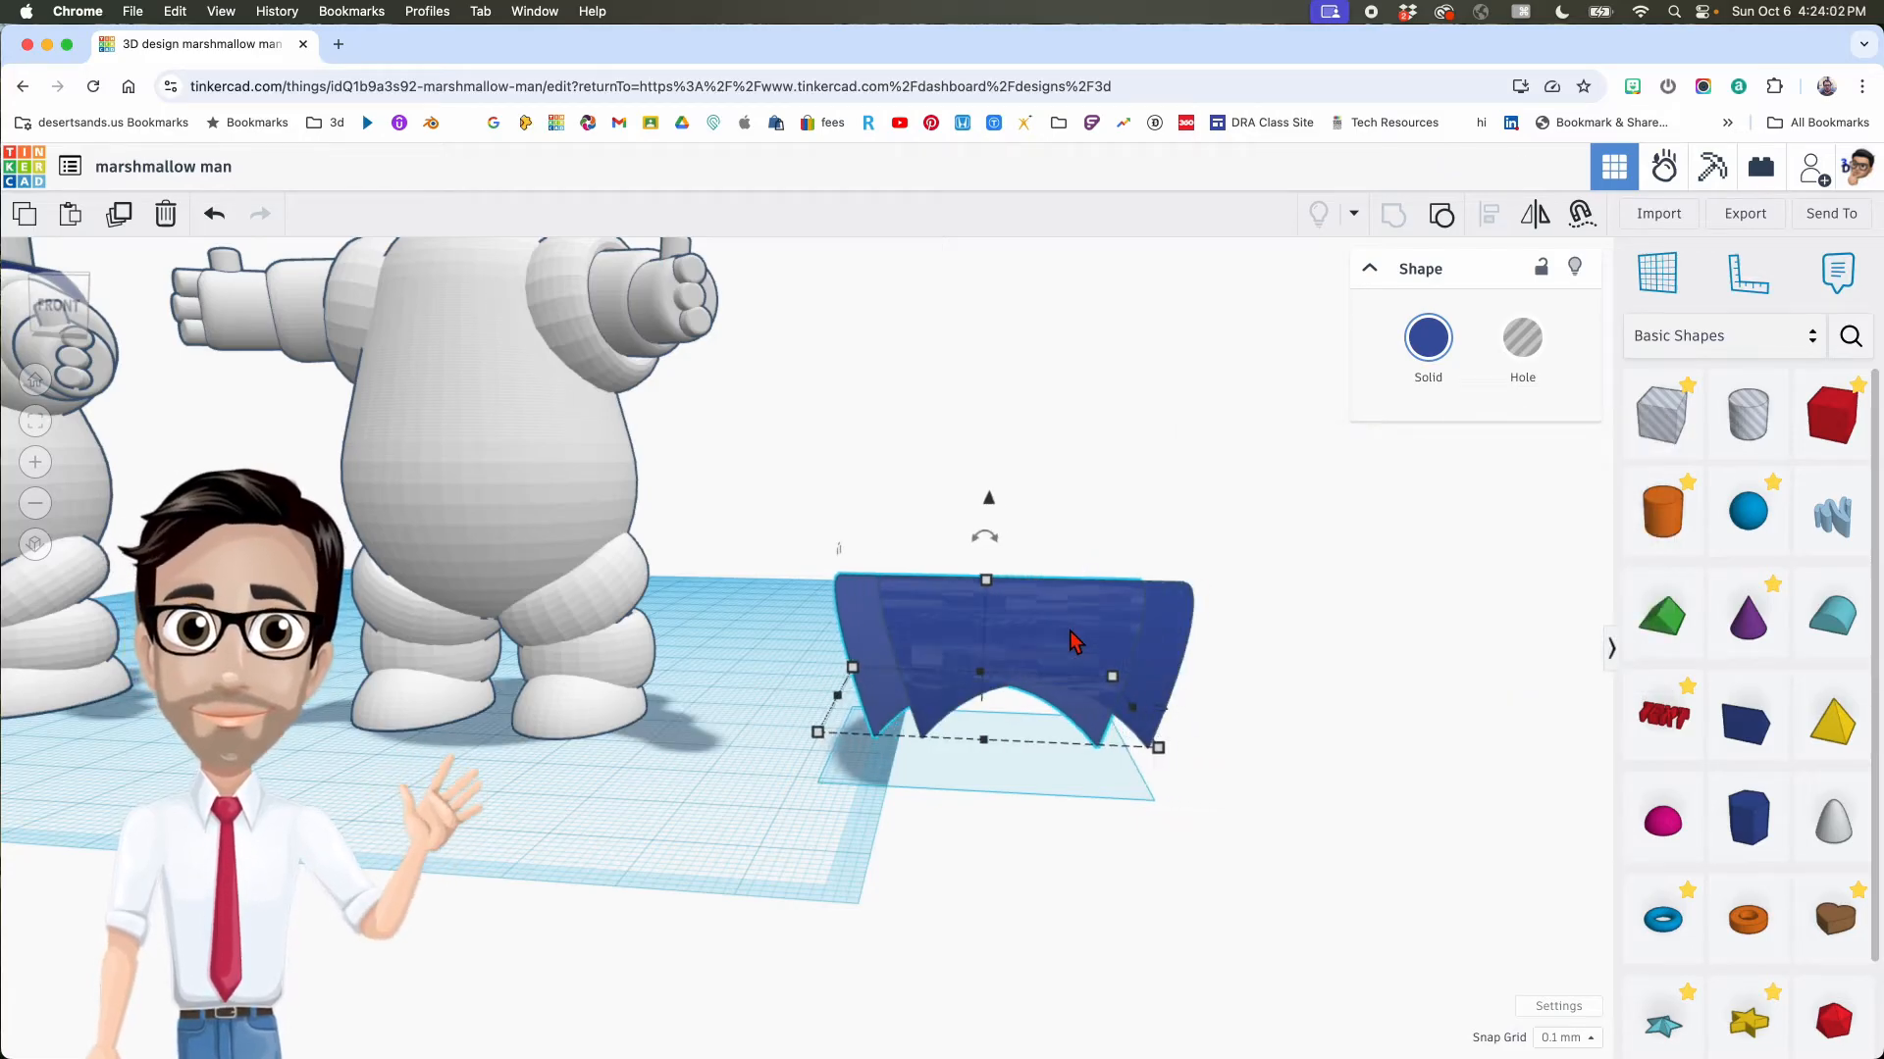
pyautogui.hotkey('shift', 'Left')
pyautogui.hotkey('shift', 'Left')
pyautogui.hotkey('shift', 'Left')
pyautogui.hotkey('shift', 'Left')
pyautogui.hotkey('shift', 'Left')
pyautogui.hotkey('shift', 'Left')
pyautogui.hotkey('shift', 'Left')
pyautogui.hotkey('shift', 'Left')
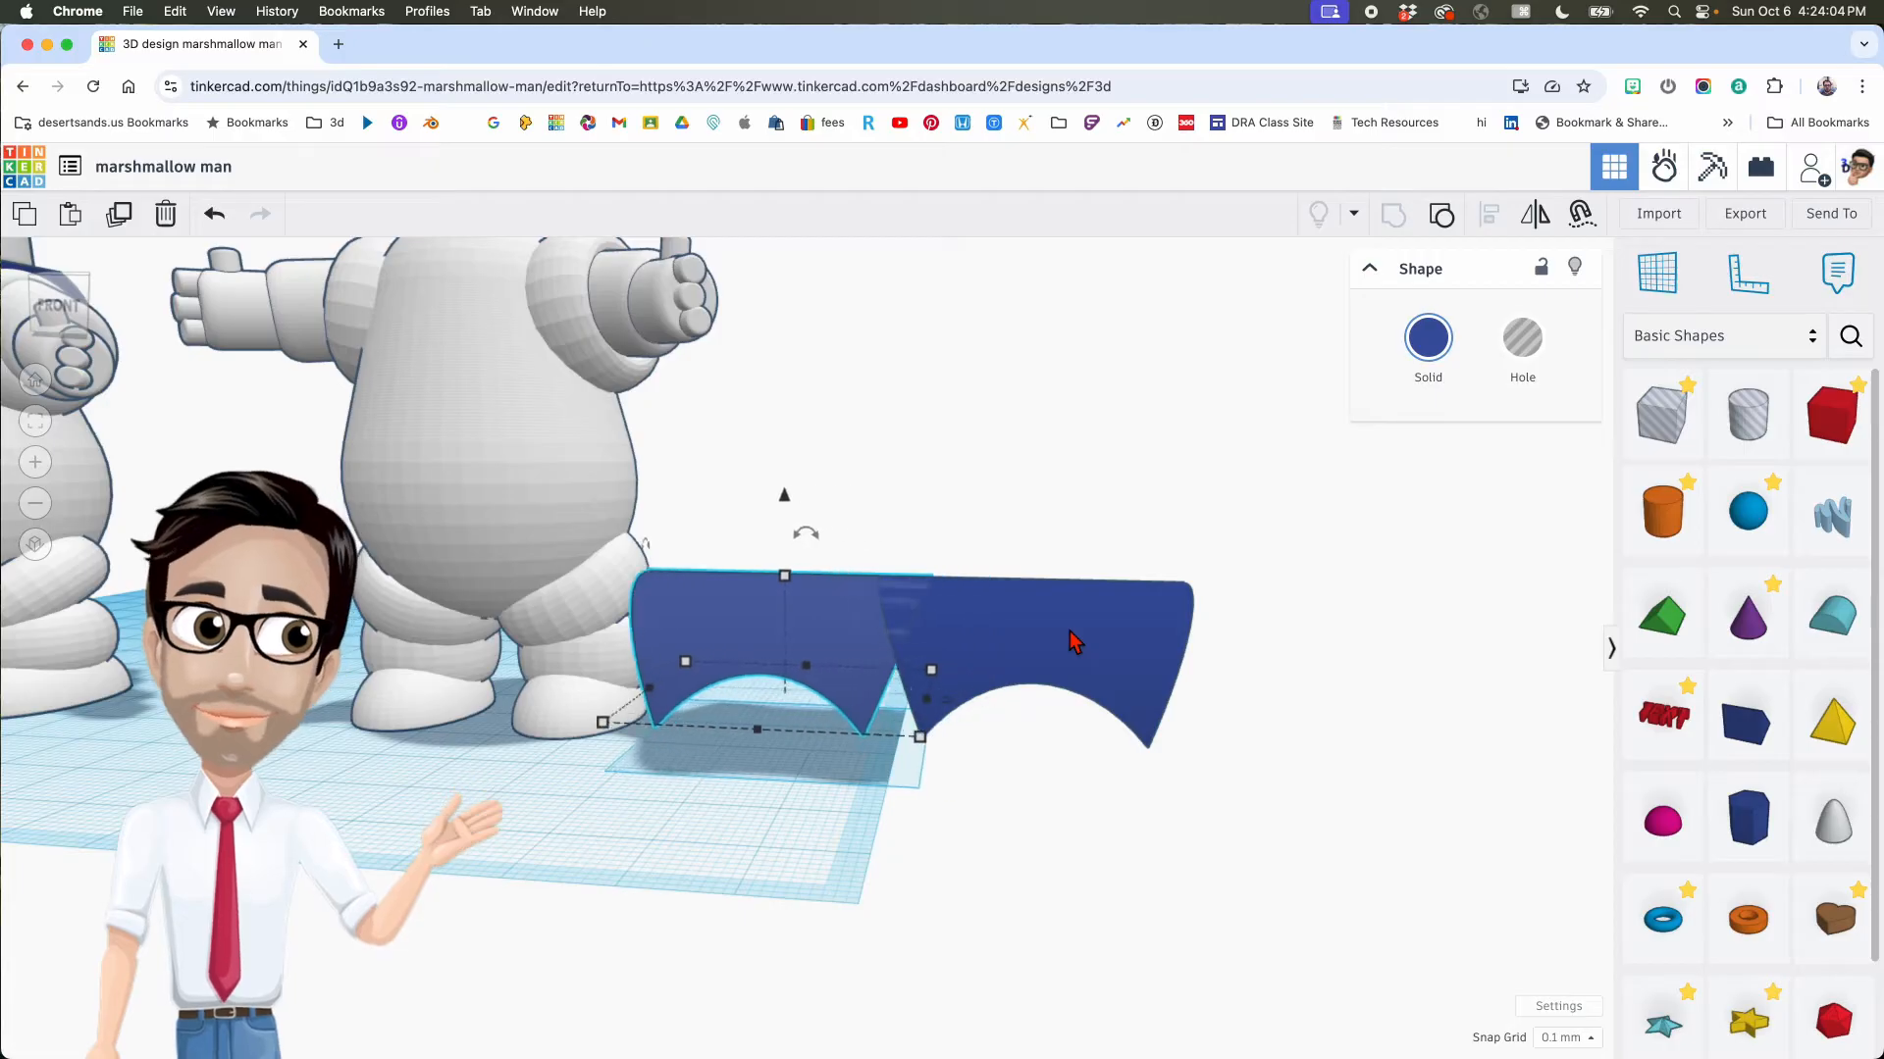
pyautogui.hotkey('shift', 'Left')
pyautogui.hotkey('shift', 'Left')
# Step: Duplicate the original collar in place, turn this copy into a hole and raise it slightly above the solid collar
pyautogui.click(1071, 640)
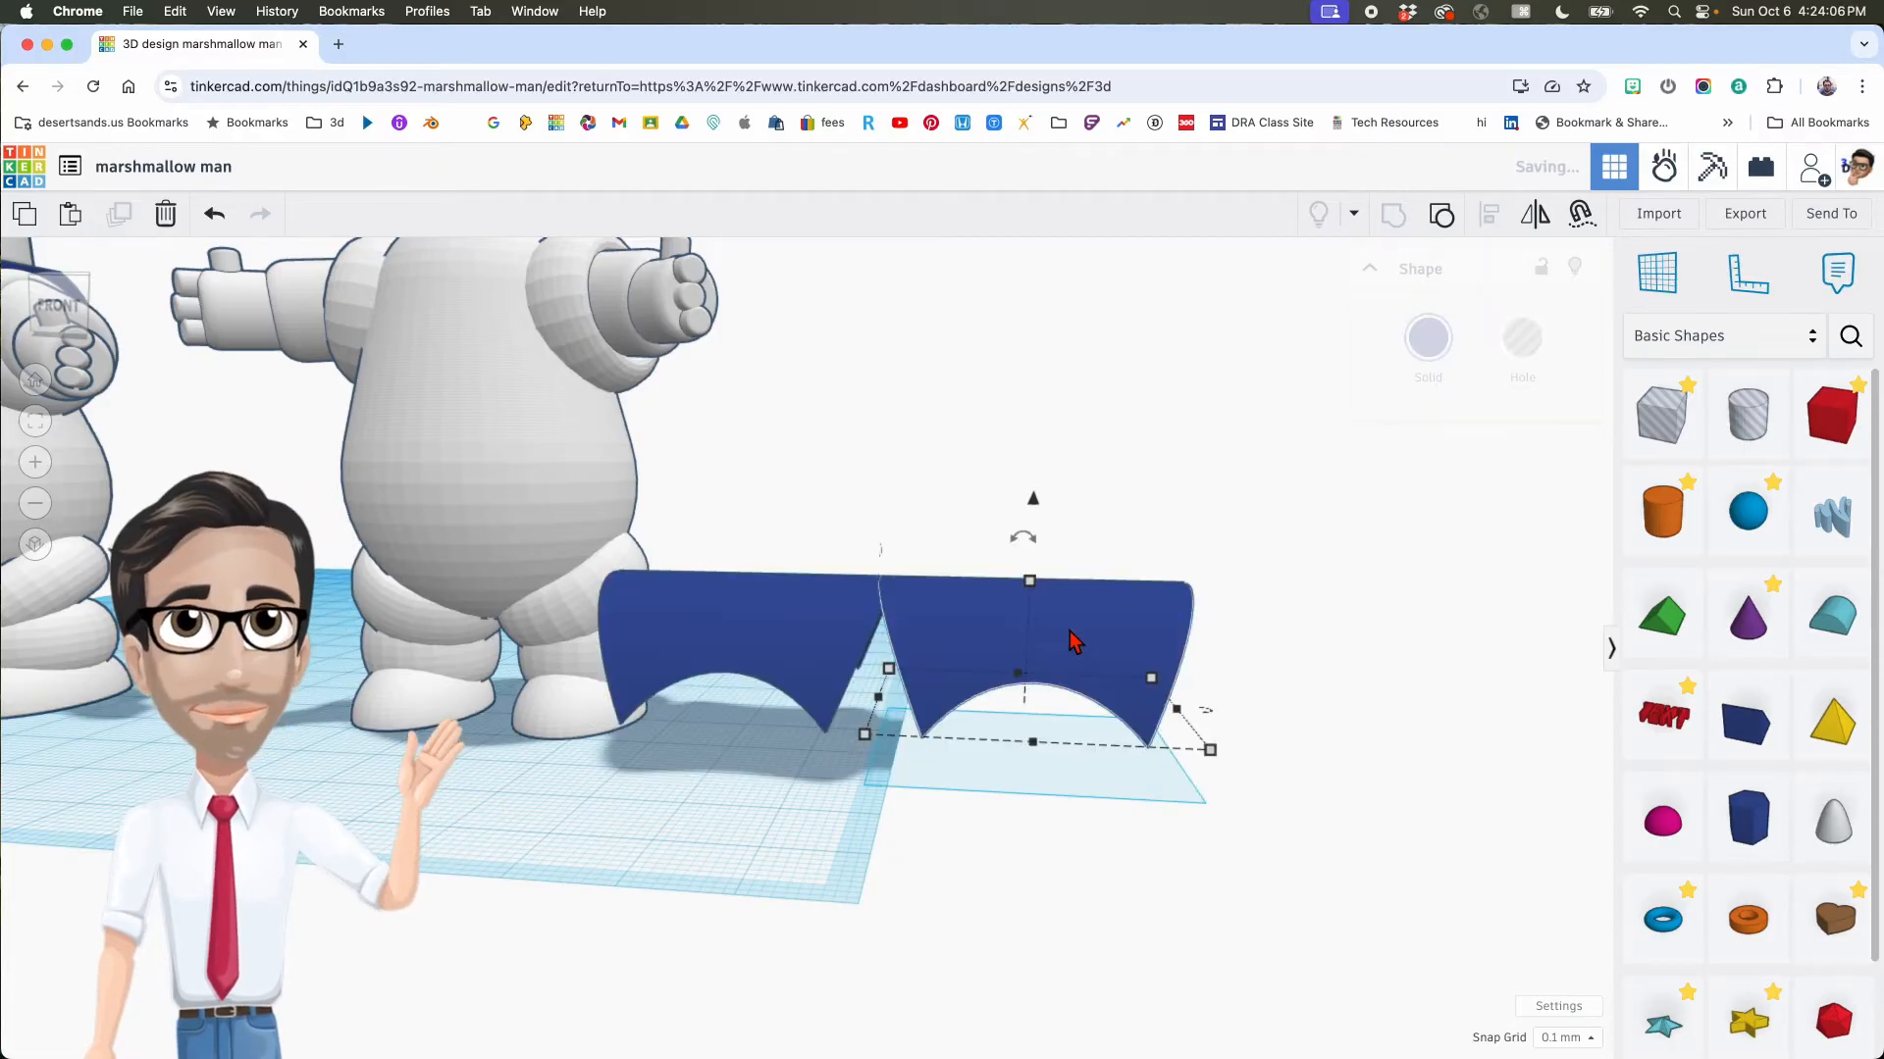
pyautogui.click(1521, 368)
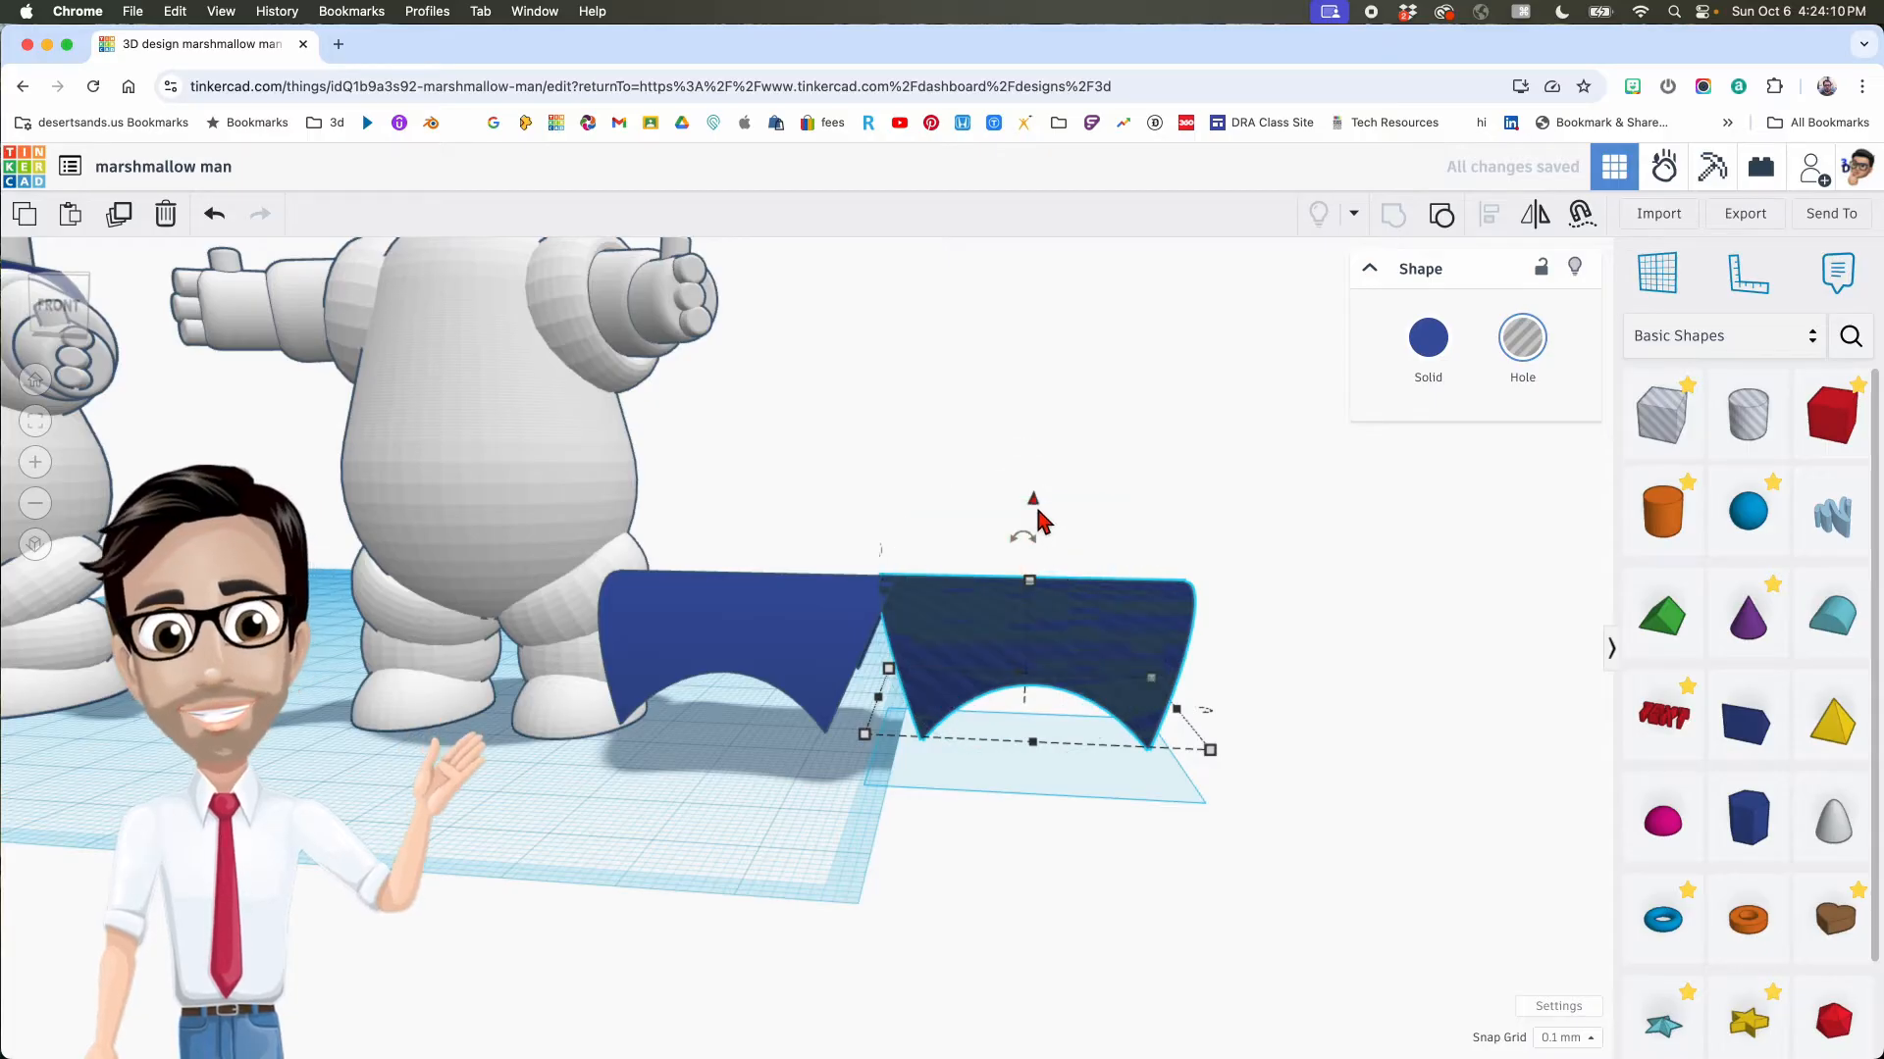
pyautogui.moveTo(1064, 557); pyautogui.dragTo(1026, 537, button='middle')
pyautogui.scroll(3, 998, 572)
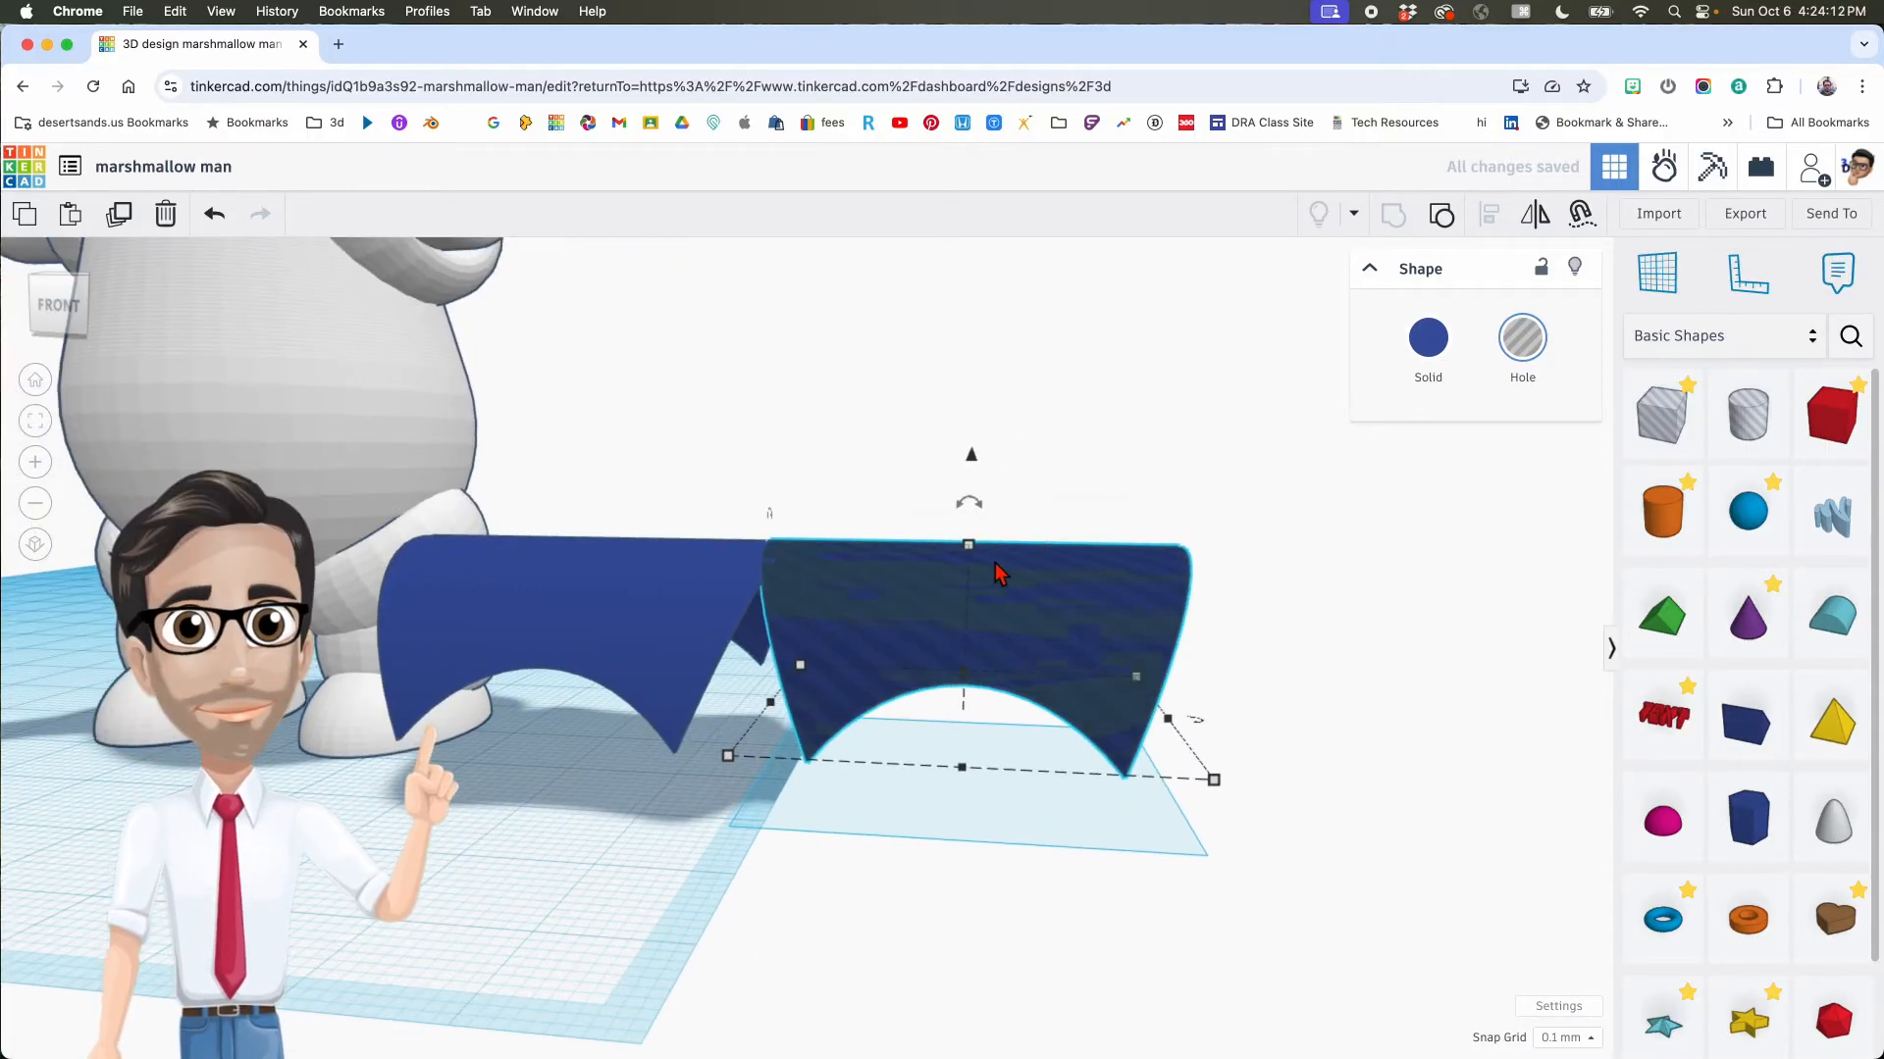
pyautogui.moveTo(976, 468); pyautogui.dragTo(977, 449)
pyautogui.moveTo(939, 596); pyautogui.dragTo(959, 596, button='right')
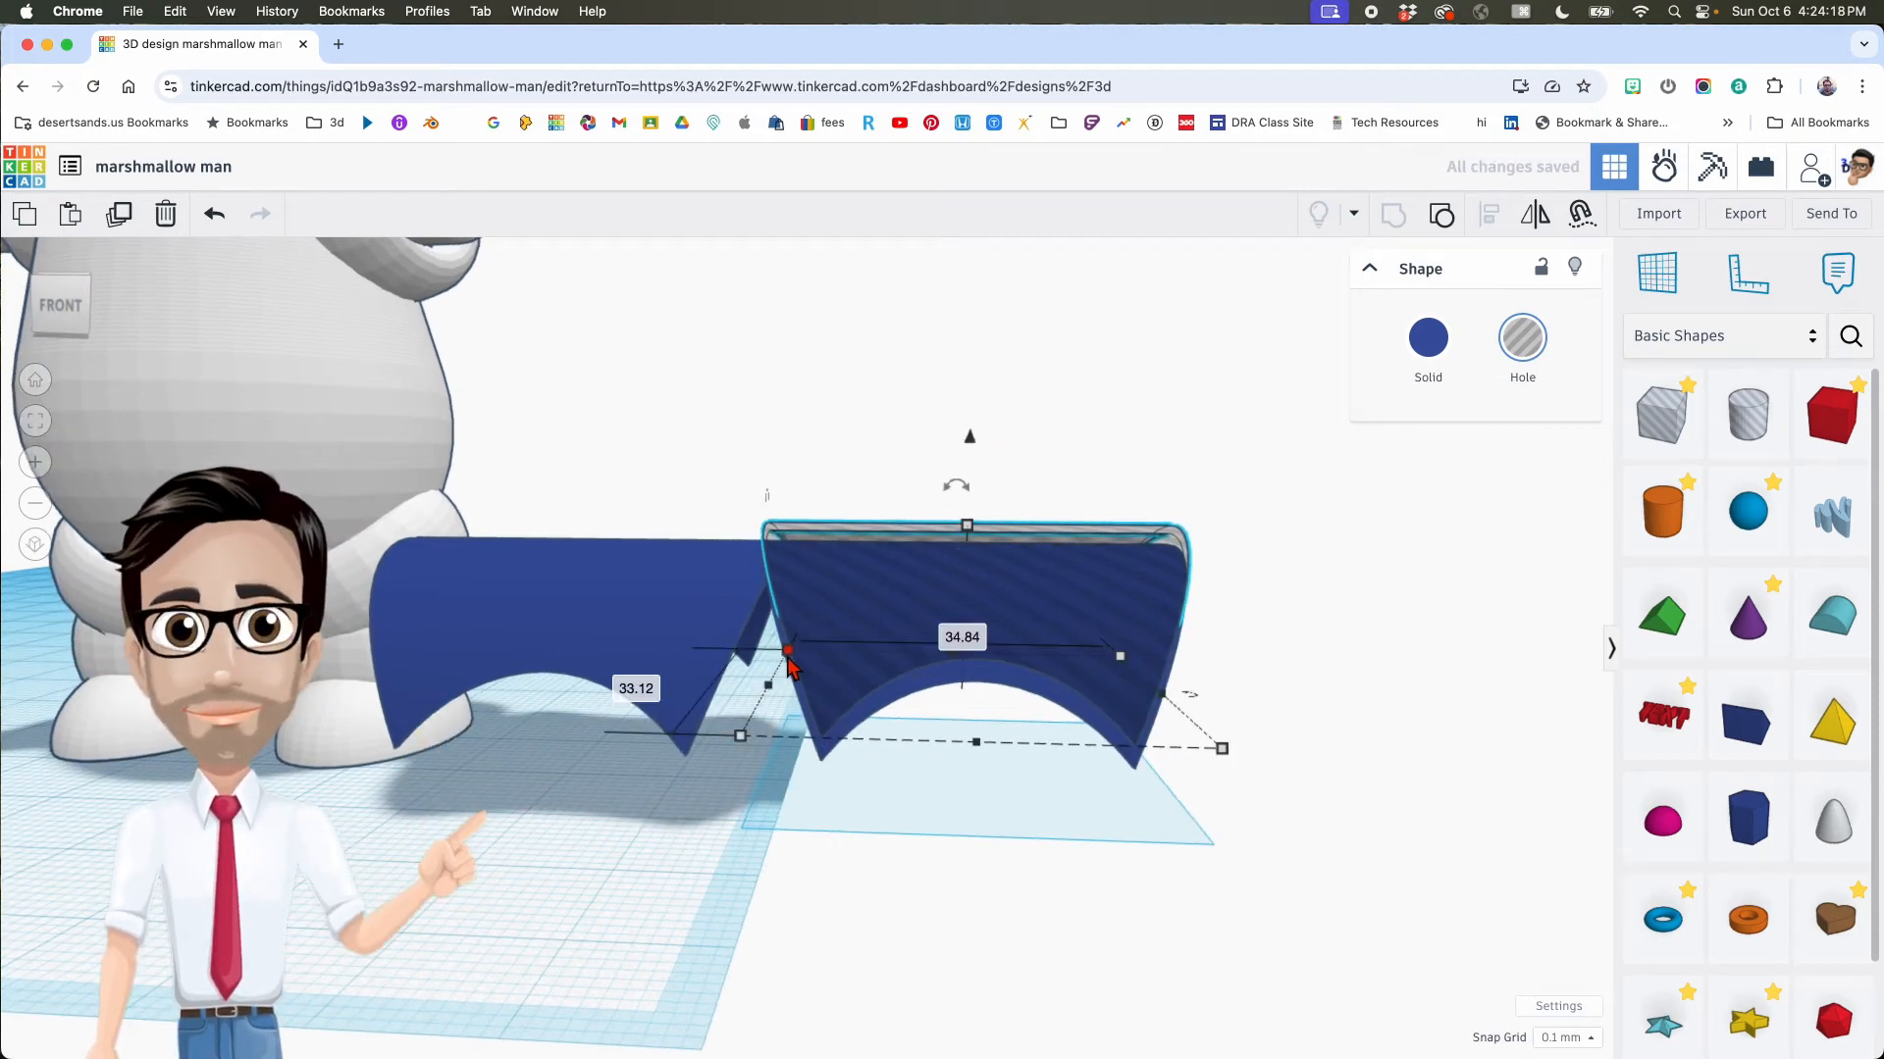
# Step: Narrow the collar hole to 34 mm from one side and to 33.5 mm from the opposite side
pyautogui.click(1563, 1046)
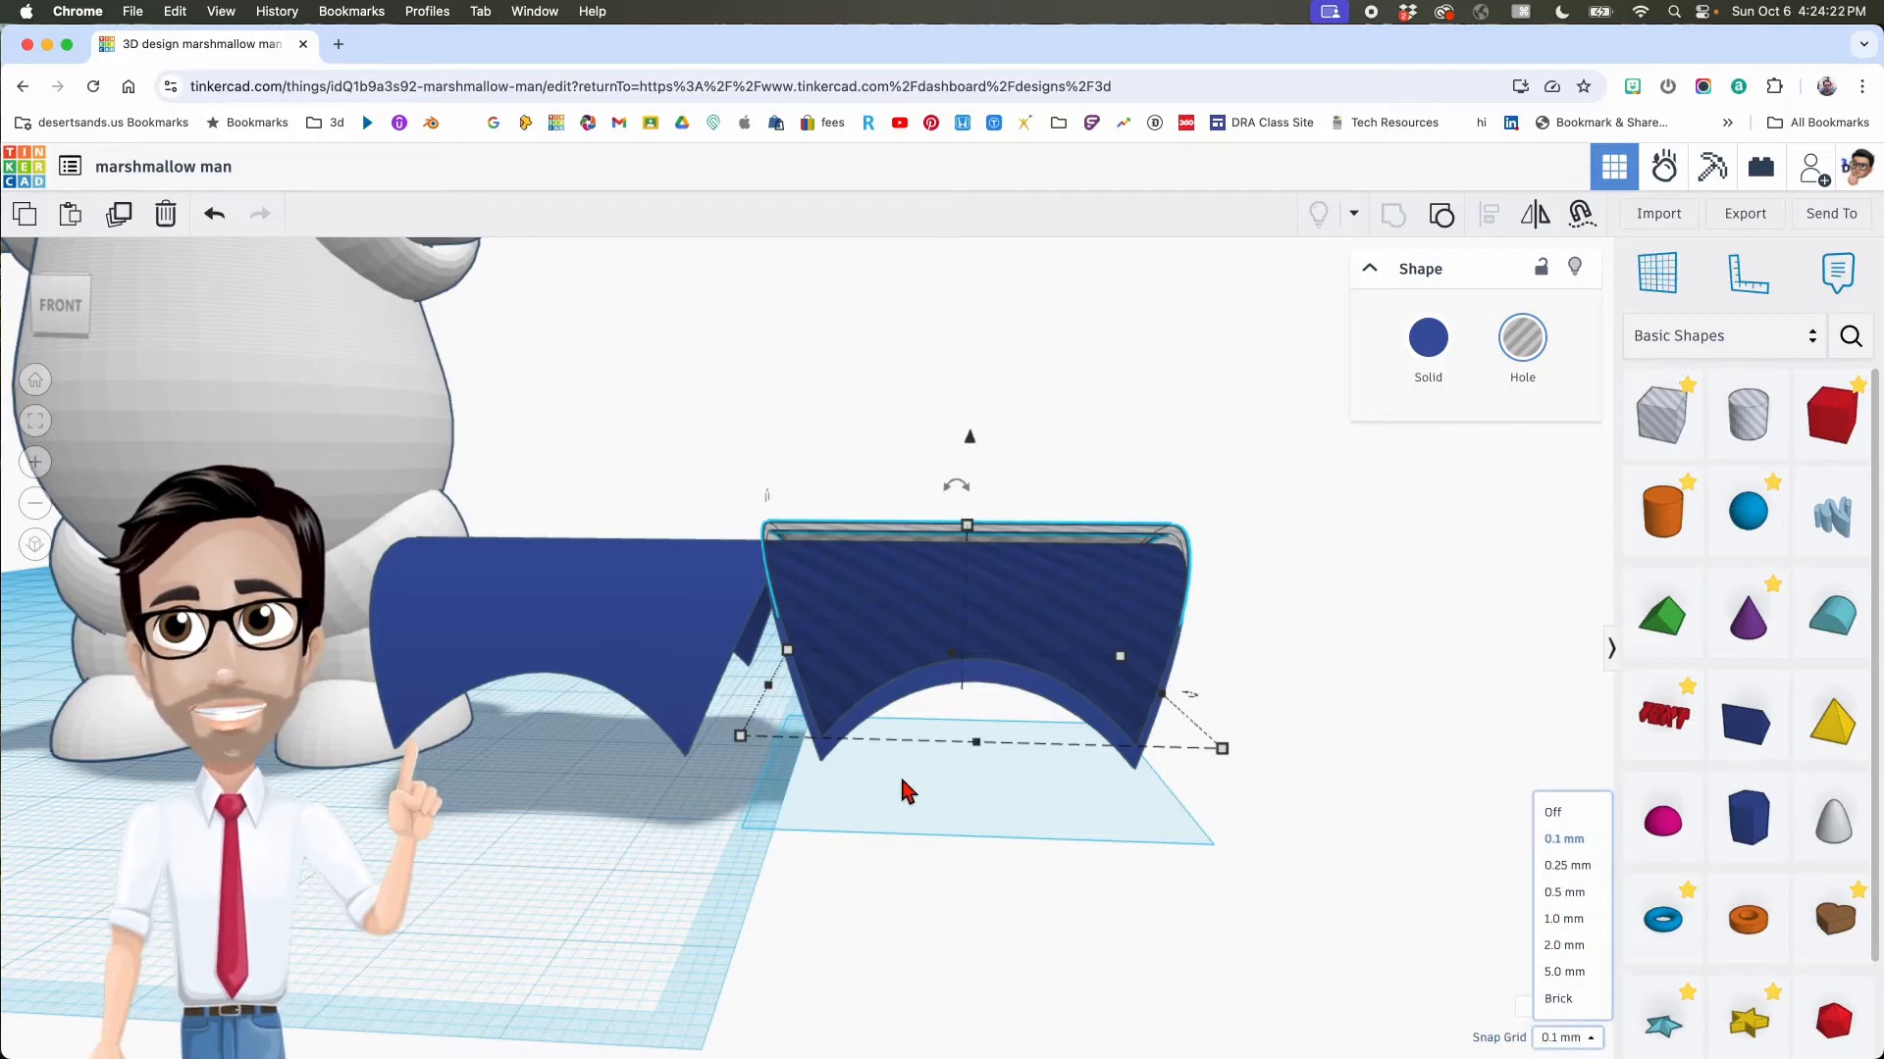
pyautogui.moveTo(768, 683); pyautogui.dragTo(774, 682)
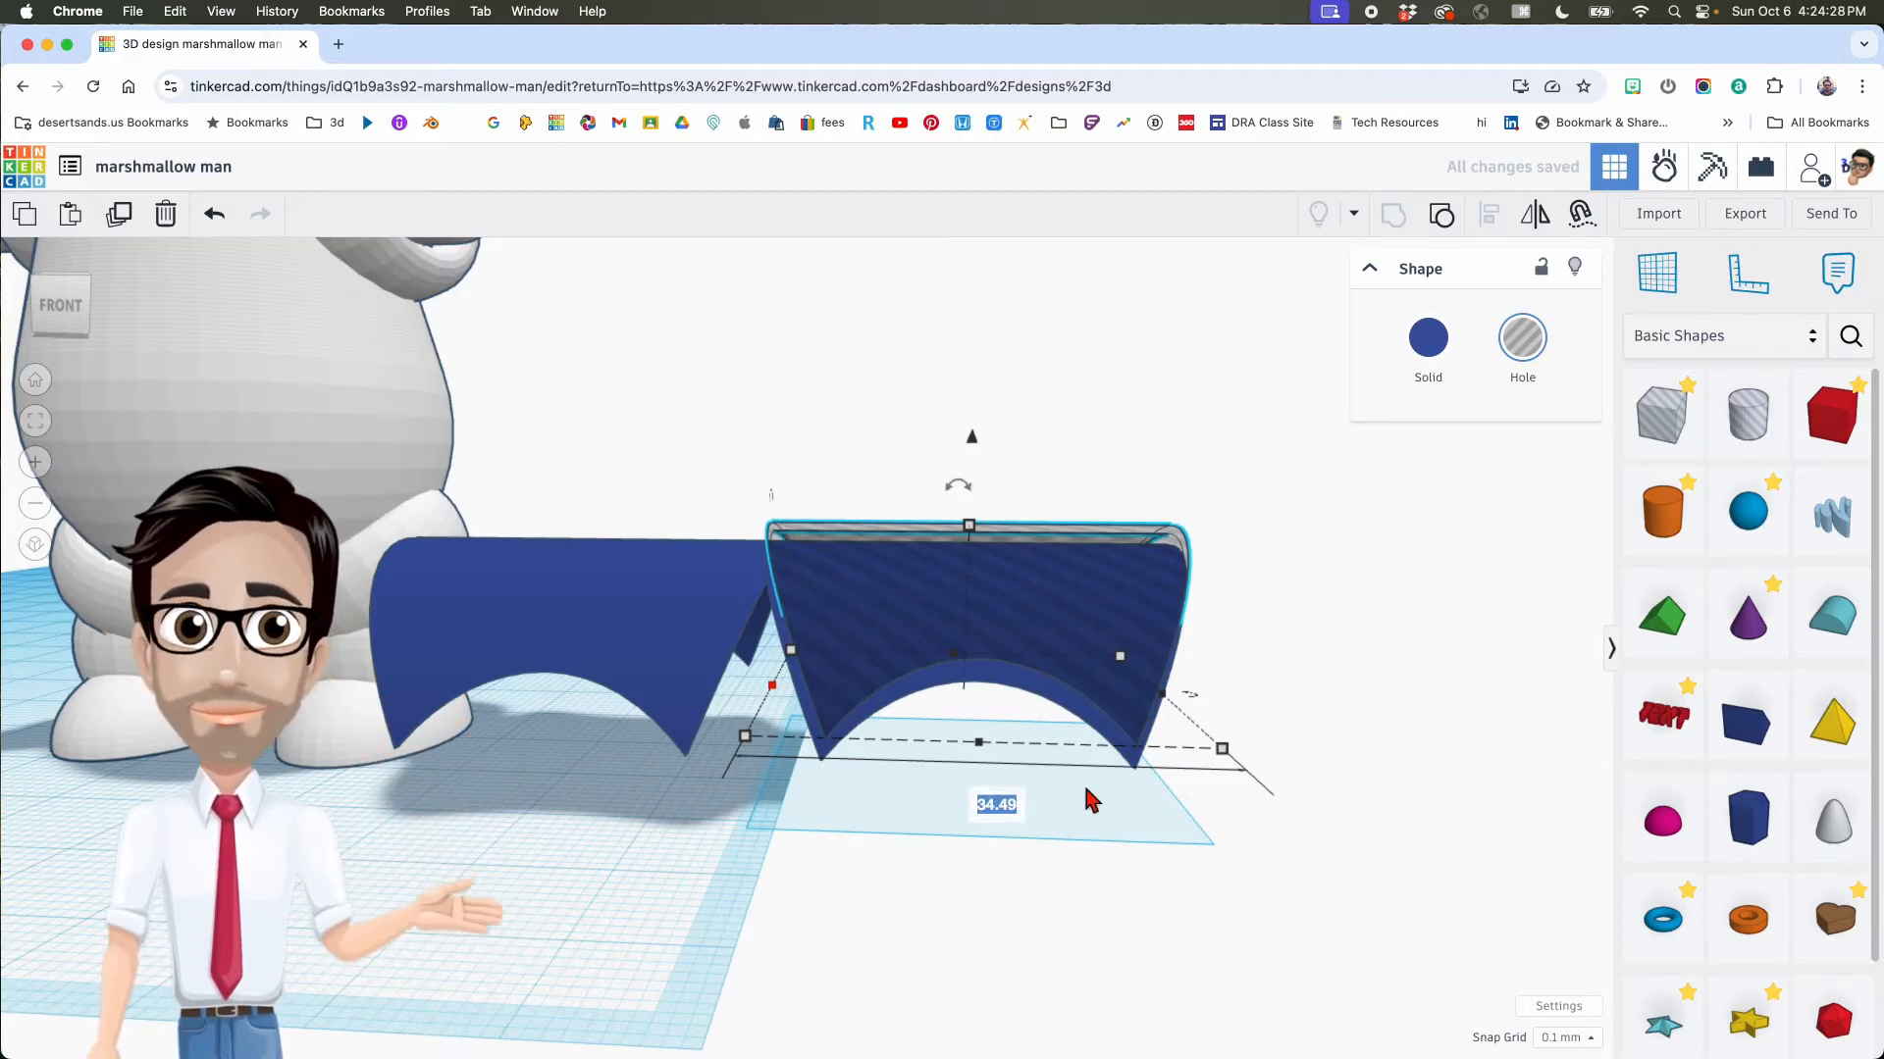
pyautogui.press('Return')
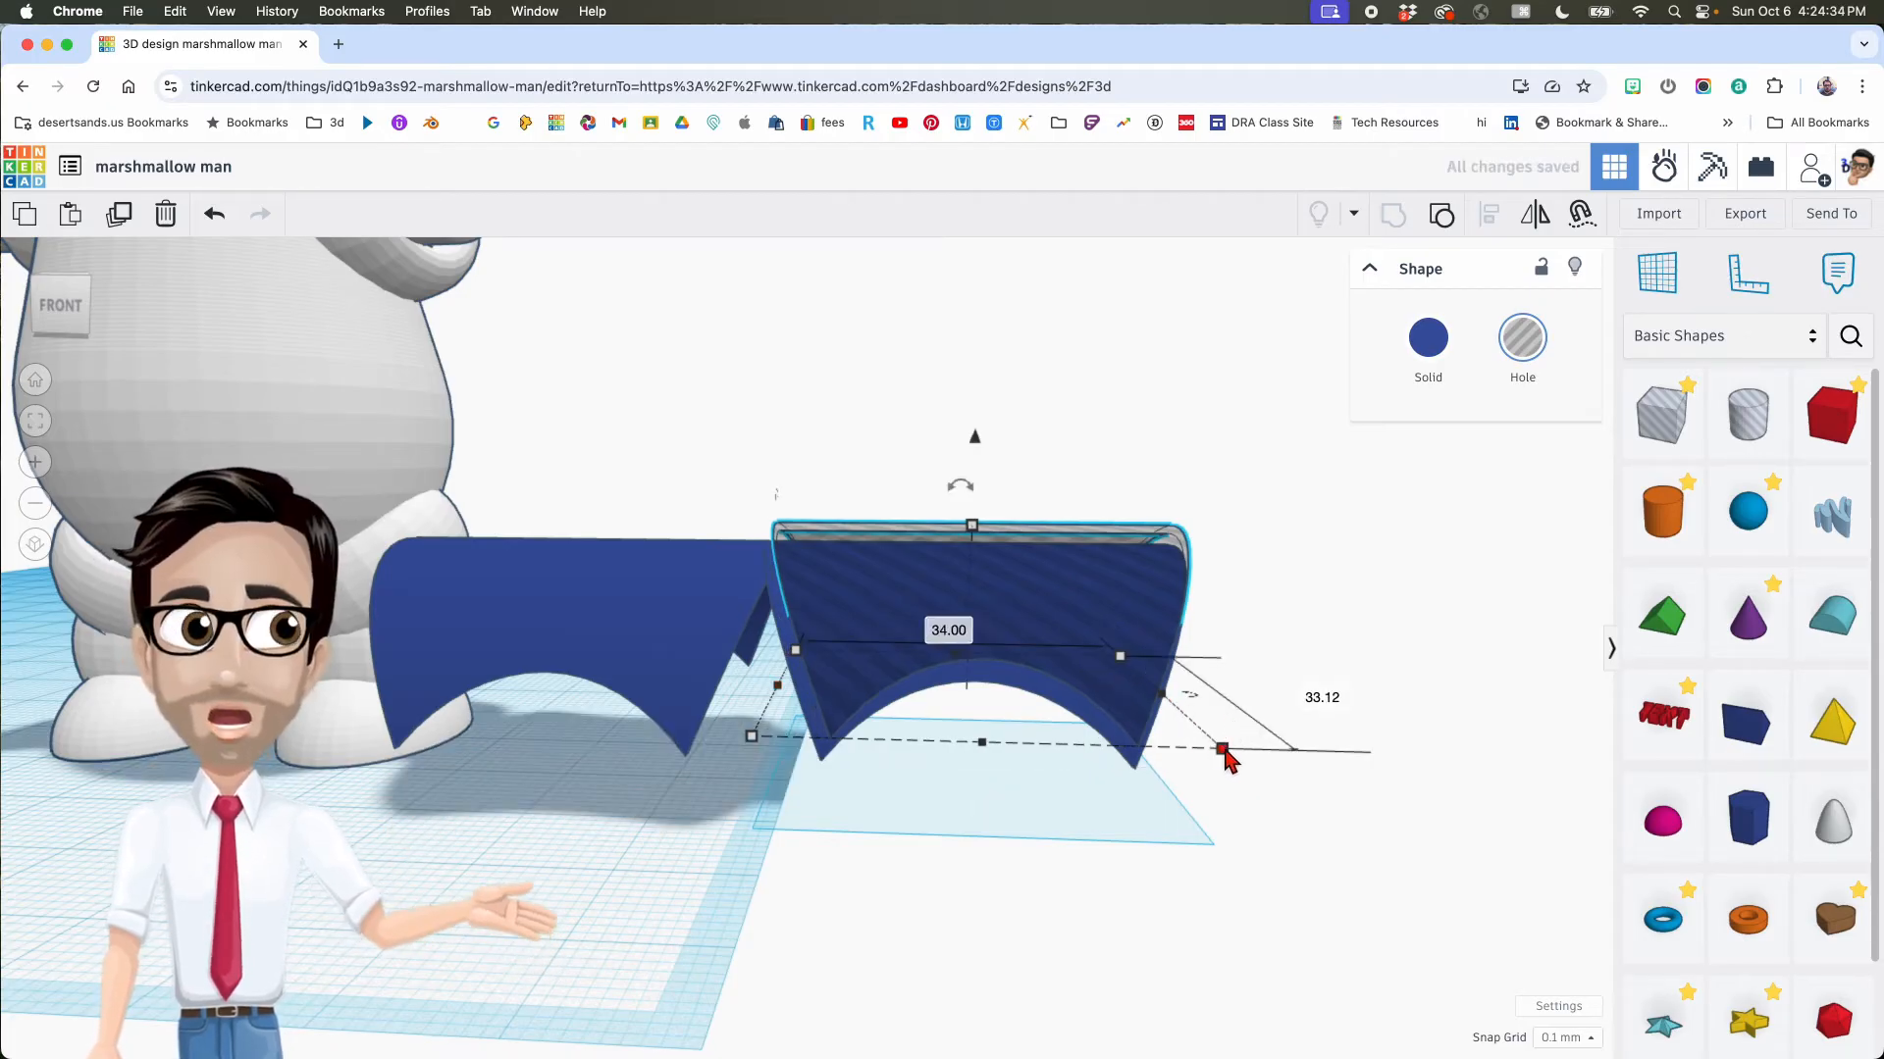
pyautogui.click(1006, 807)
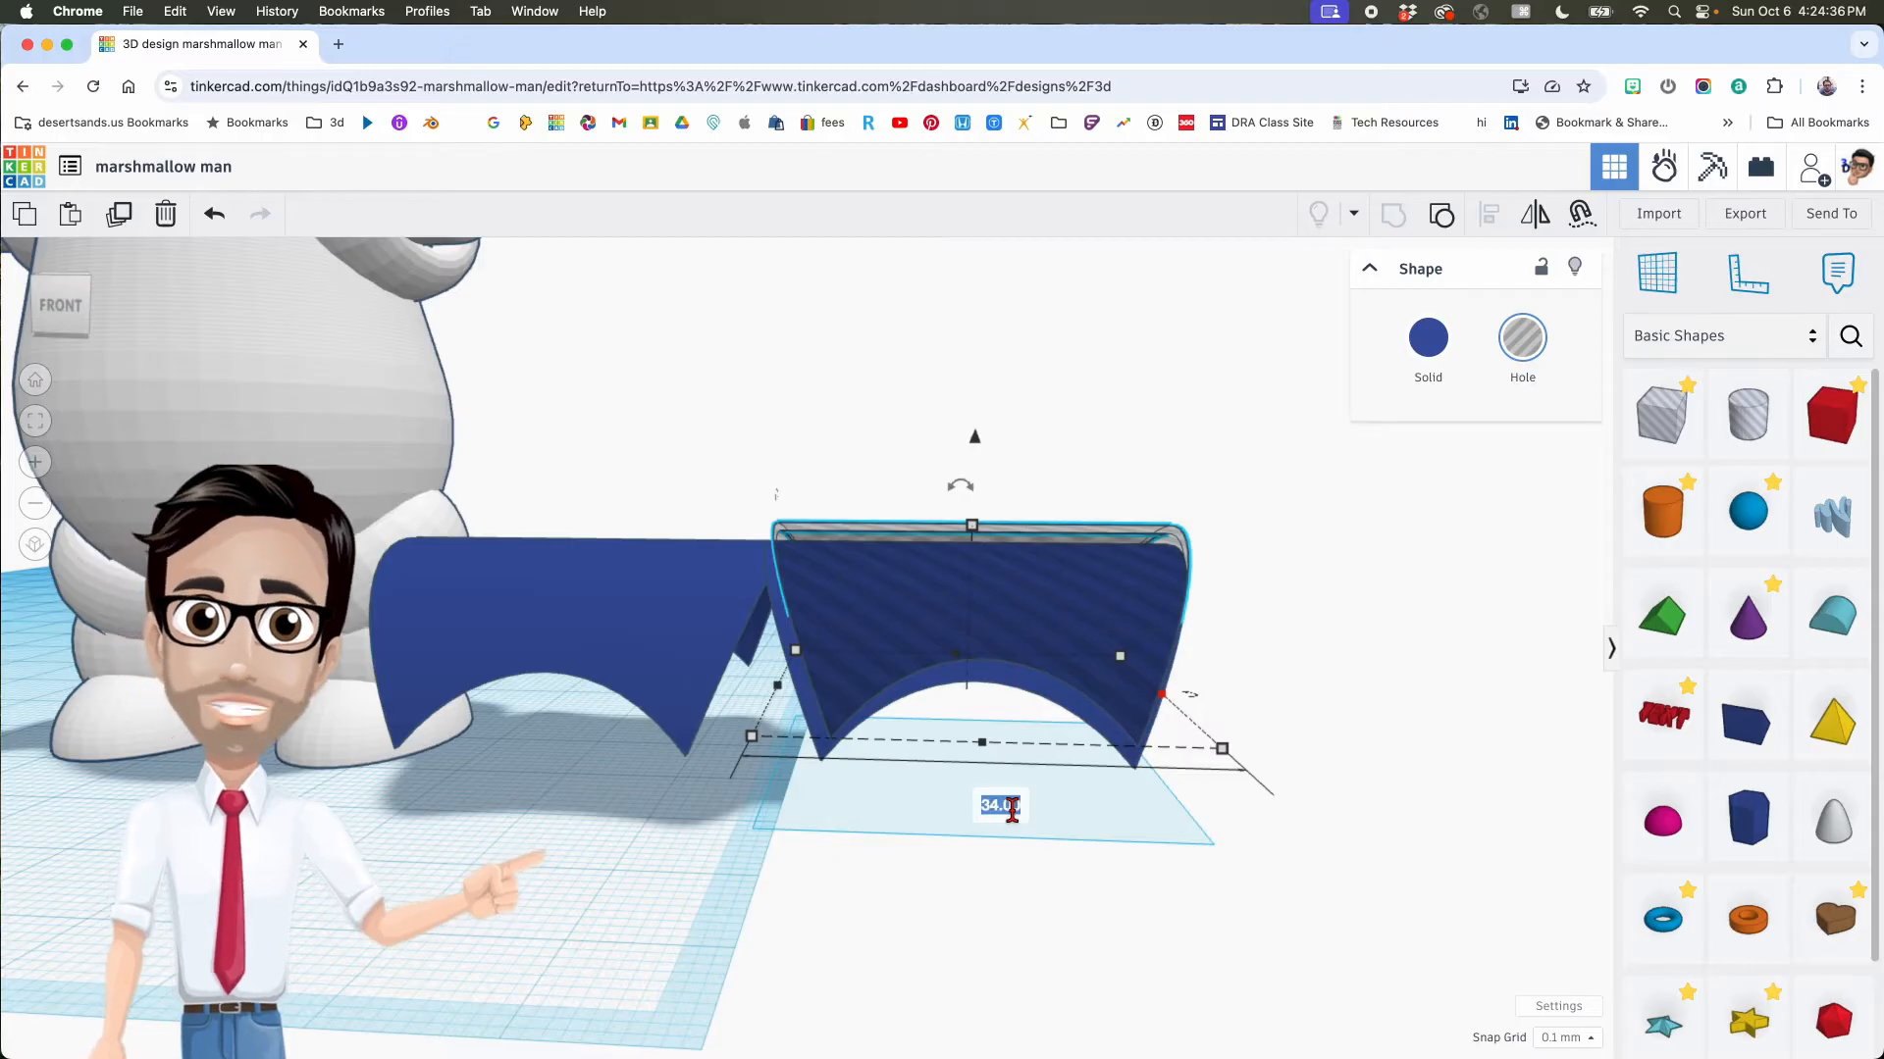
pyautogui.write('33.5')
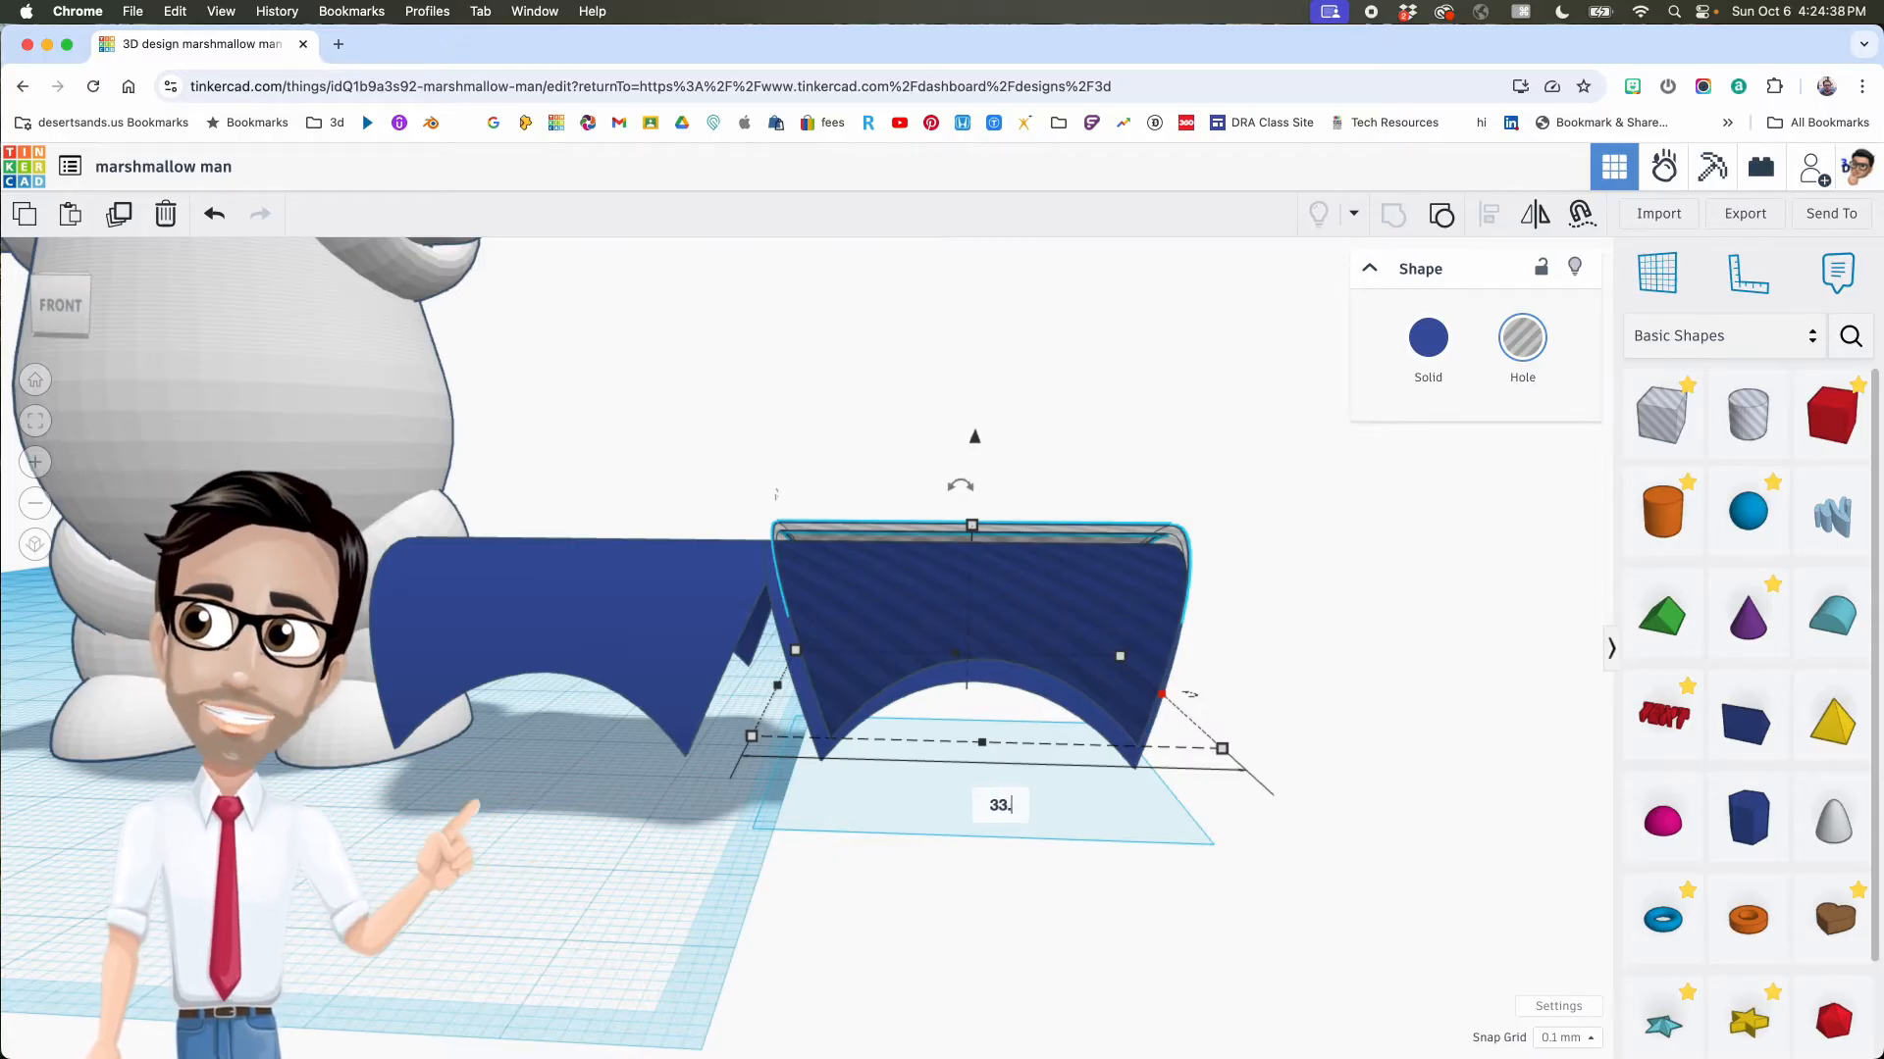
pyautogui.press('Return')
# Step: Adjust the collar hole's height from its underside and its top so its upper surface sits just above the solid collar
pyautogui.moveTo(1005, 797); pyautogui.dragTo(997, 793, button='right')
pyautogui.moveTo(969, 804); pyautogui.dragTo(999, 802, button='right')
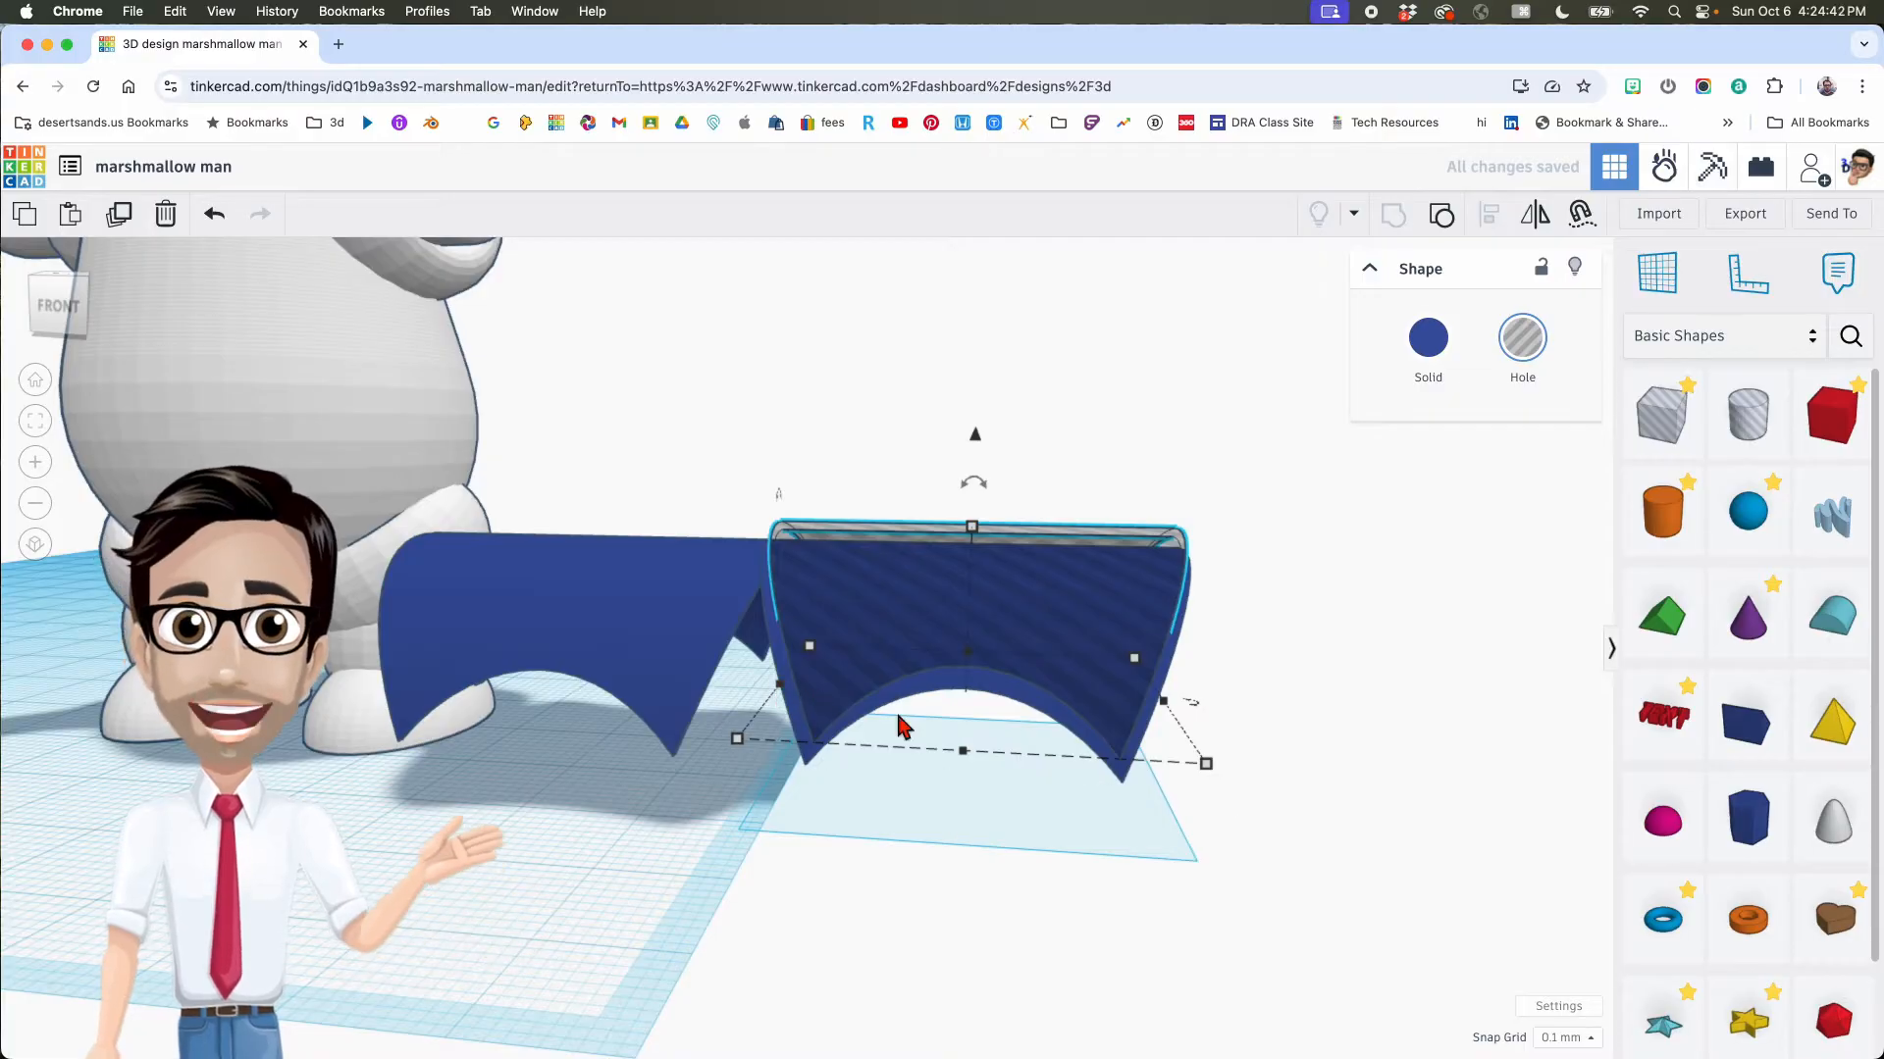
pyautogui.moveTo(1119, 724)
pyautogui.mouseDown(button='right')
pyautogui.moveTo(1144, 724)
pyautogui.moveTo(1087, 742)
pyautogui.mouseUp(button='right')
pyautogui.scroll(3, 966, 734)
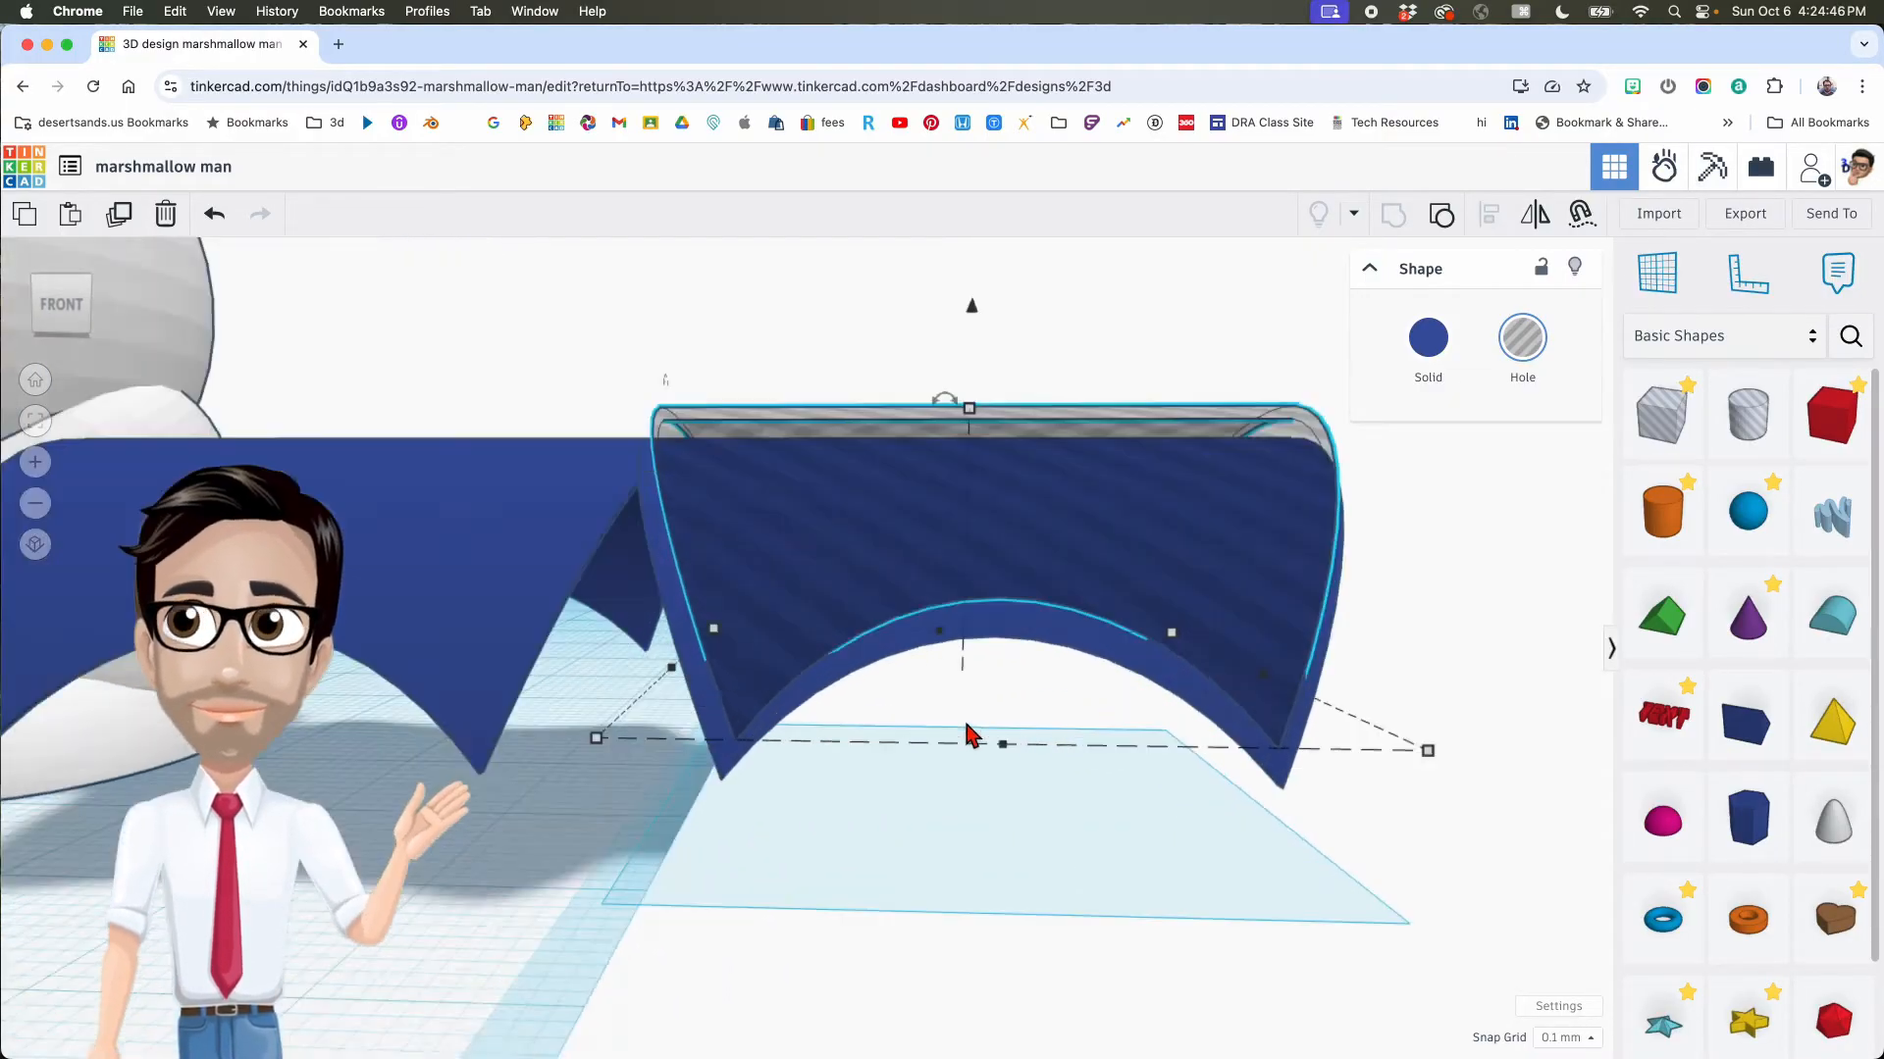
pyautogui.moveTo(795, 657); pyautogui.dragTo(917, 647, button='right')
pyautogui.moveTo(999, 555); pyautogui.dragTo(964, 533, button='right')
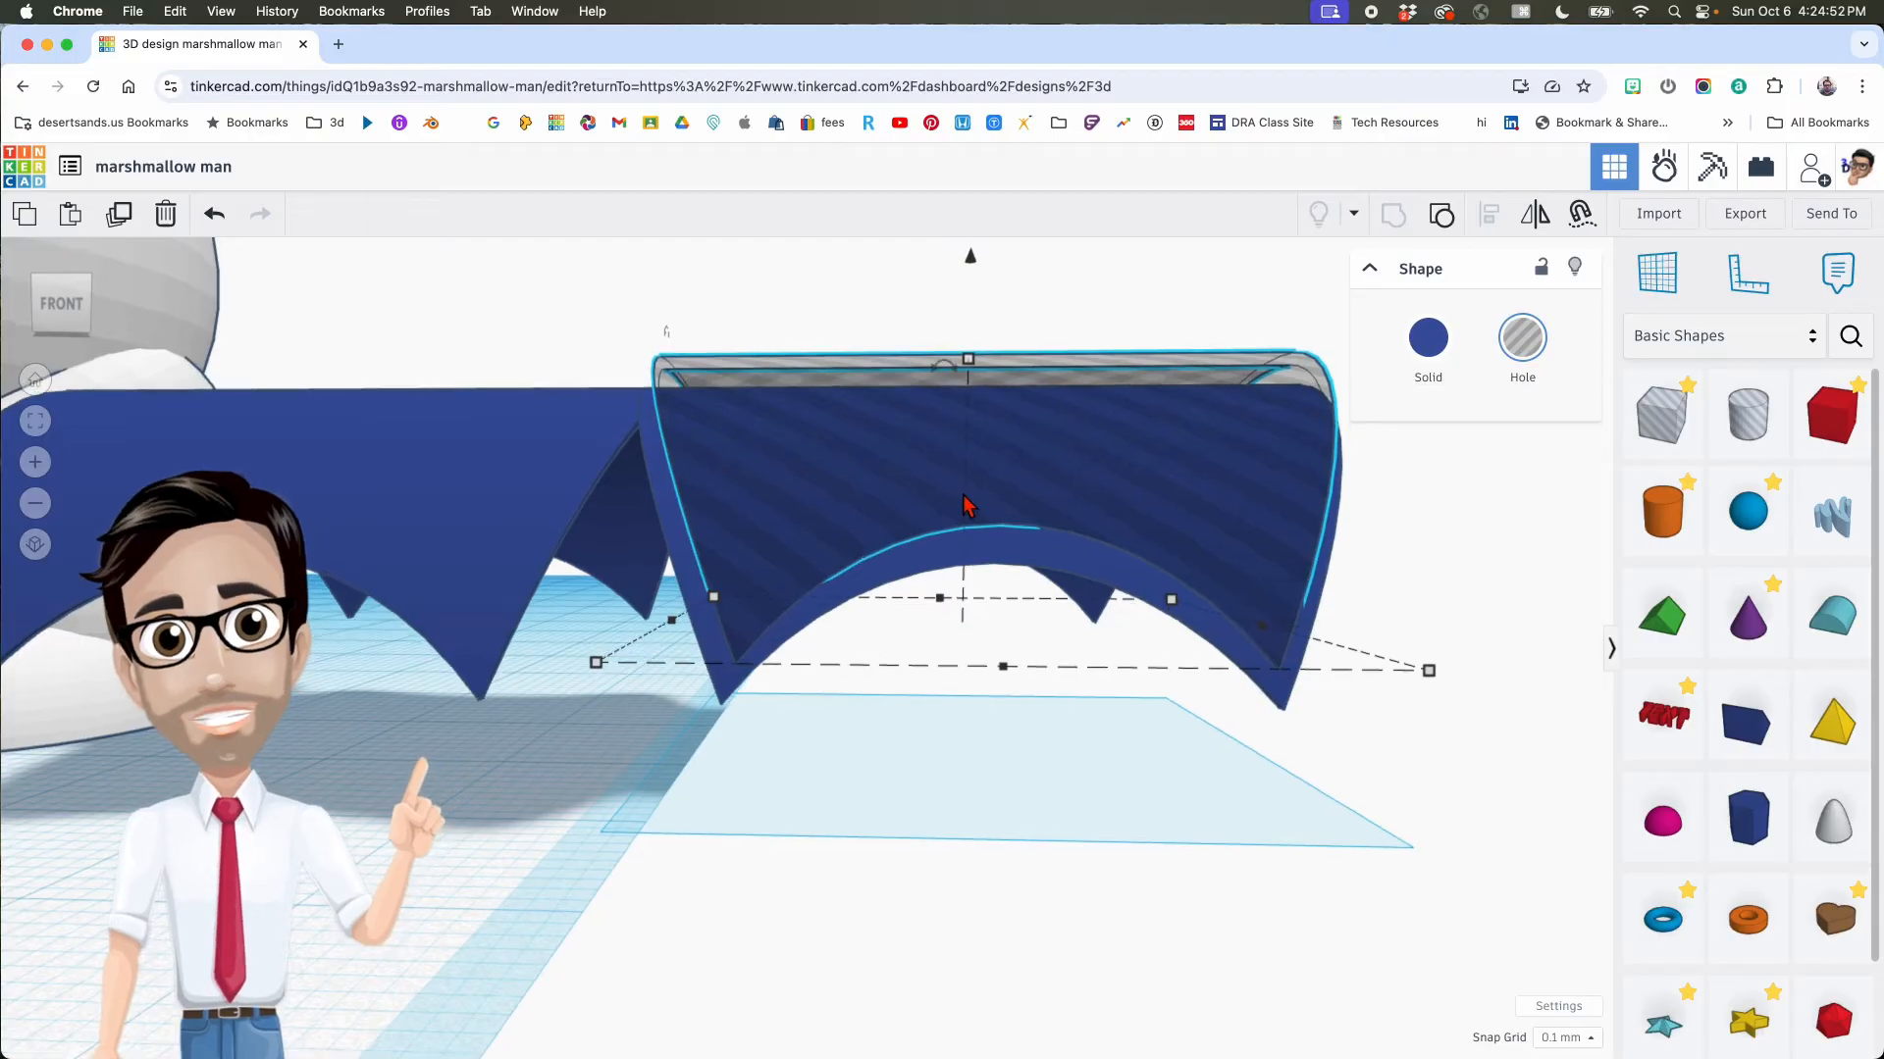
pyautogui.moveTo(997, 618); pyautogui.dragTo(820, 775, button='right')
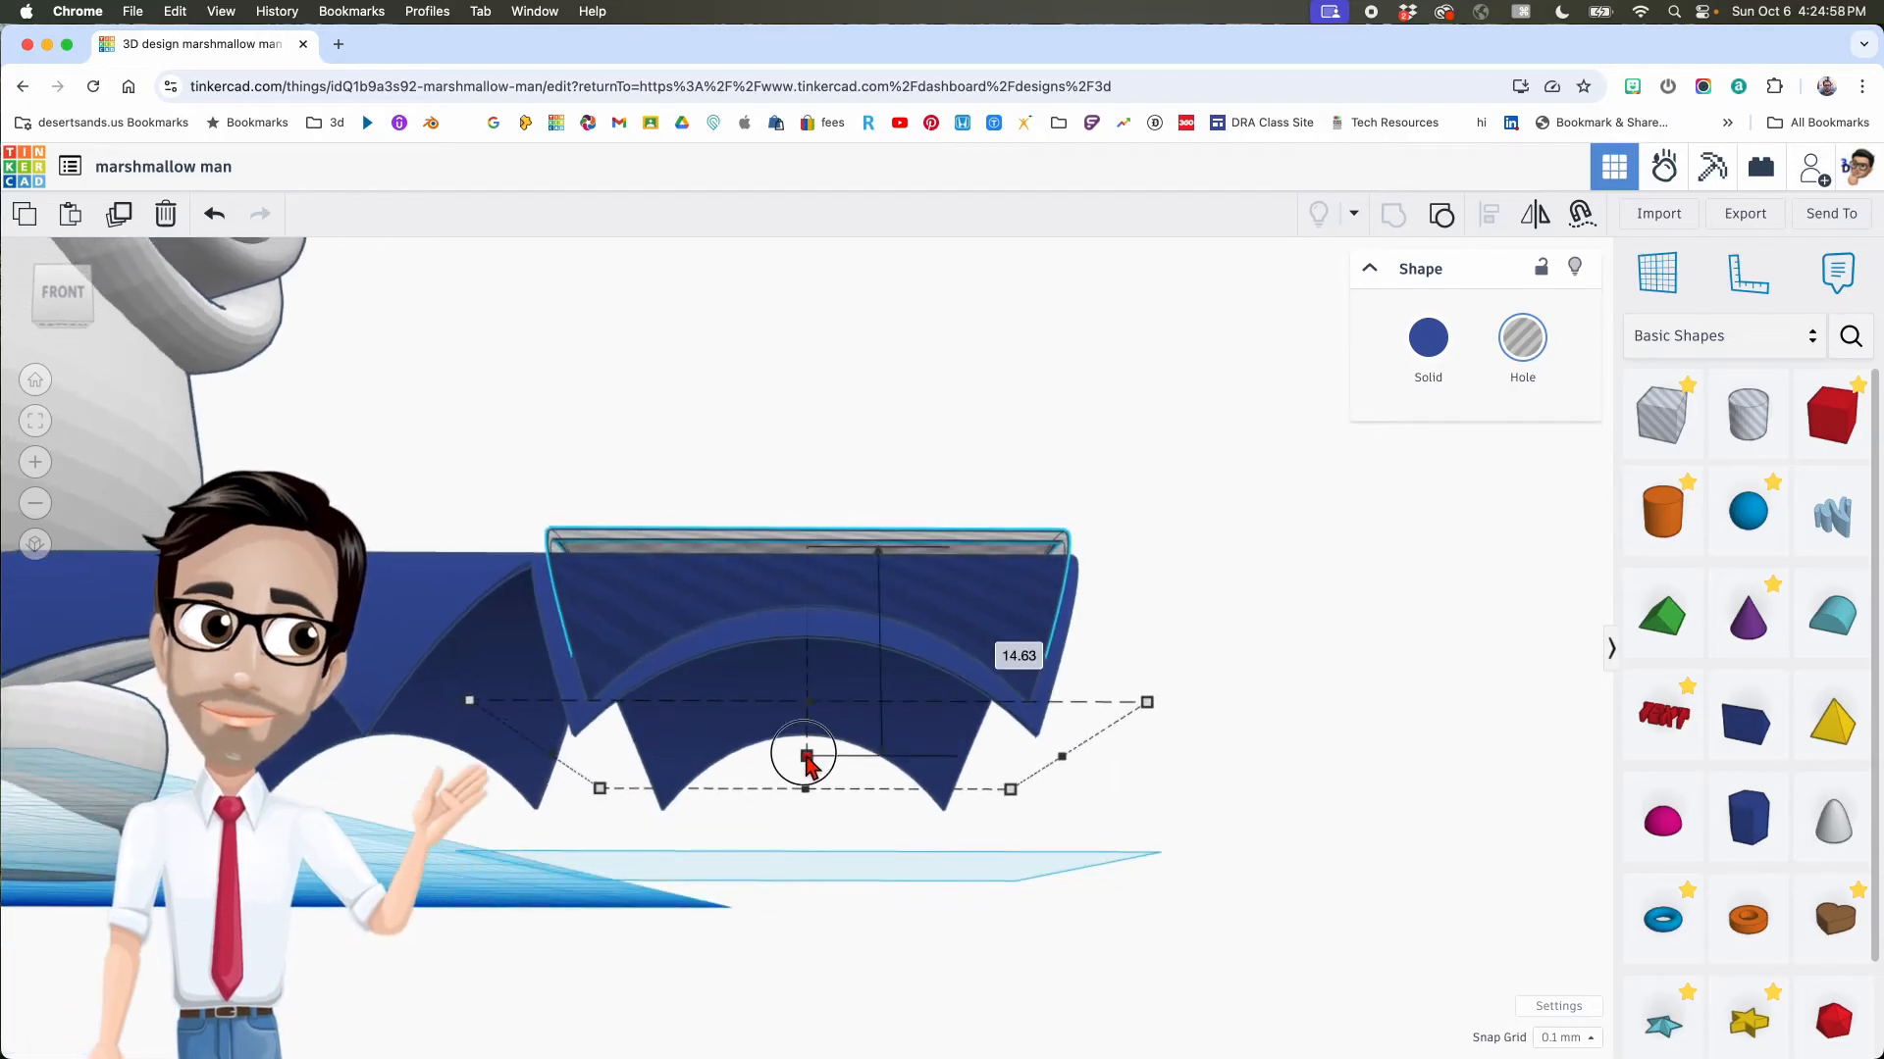
pyautogui.moveTo(807, 760); pyautogui.dragTo(807, 755)
pyautogui.moveTo(805, 748)
pyautogui.mouseDown(button='right')
pyautogui.moveTo(812, 788)
pyautogui.moveTo(812, 762)
pyautogui.mouseUp(button='right')
pyautogui.moveTo(808, 749); pyautogui.dragTo(807, 742)
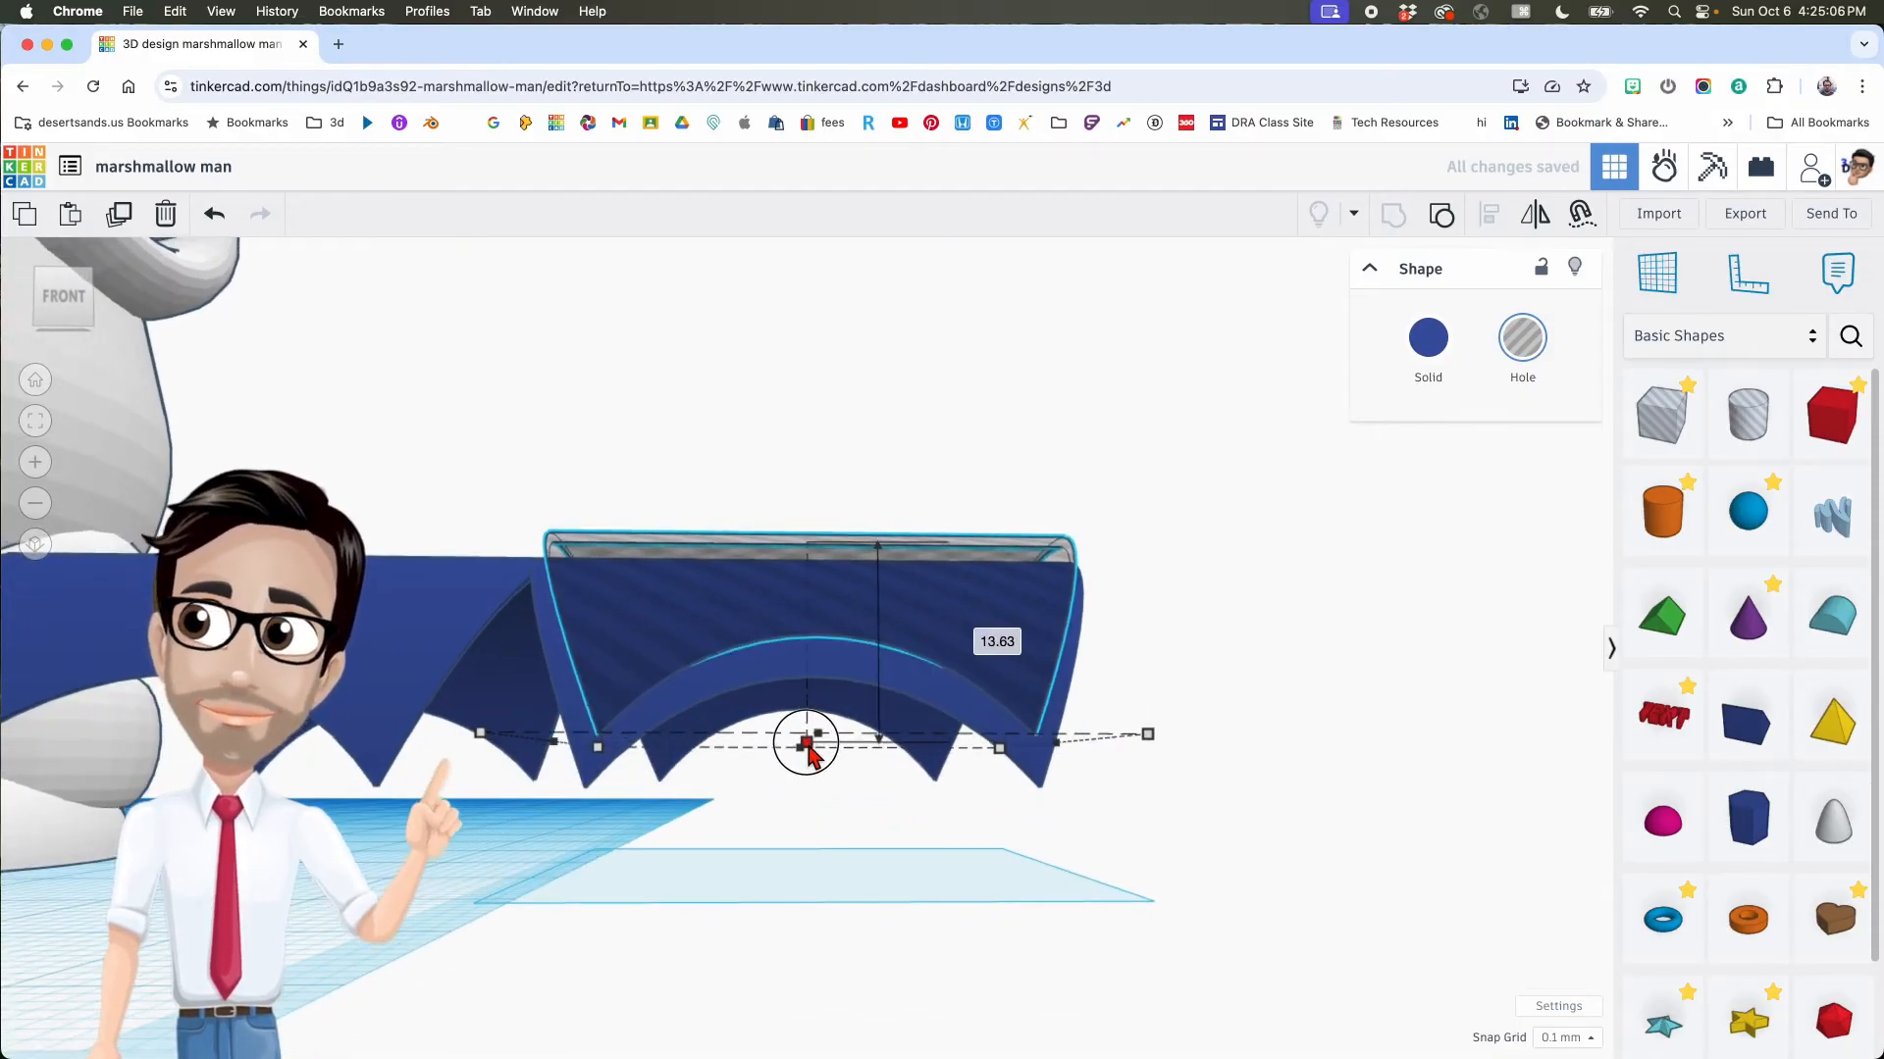
pyautogui.moveTo(808, 748); pyautogui.dragTo(808, 785, button='right')
pyautogui.moveTo(808, 540); pyautogui.dragTo(808, 563)
pyautogui.moveTo(822, 591); pyautogui.dragTo(1023, 836, button='right')
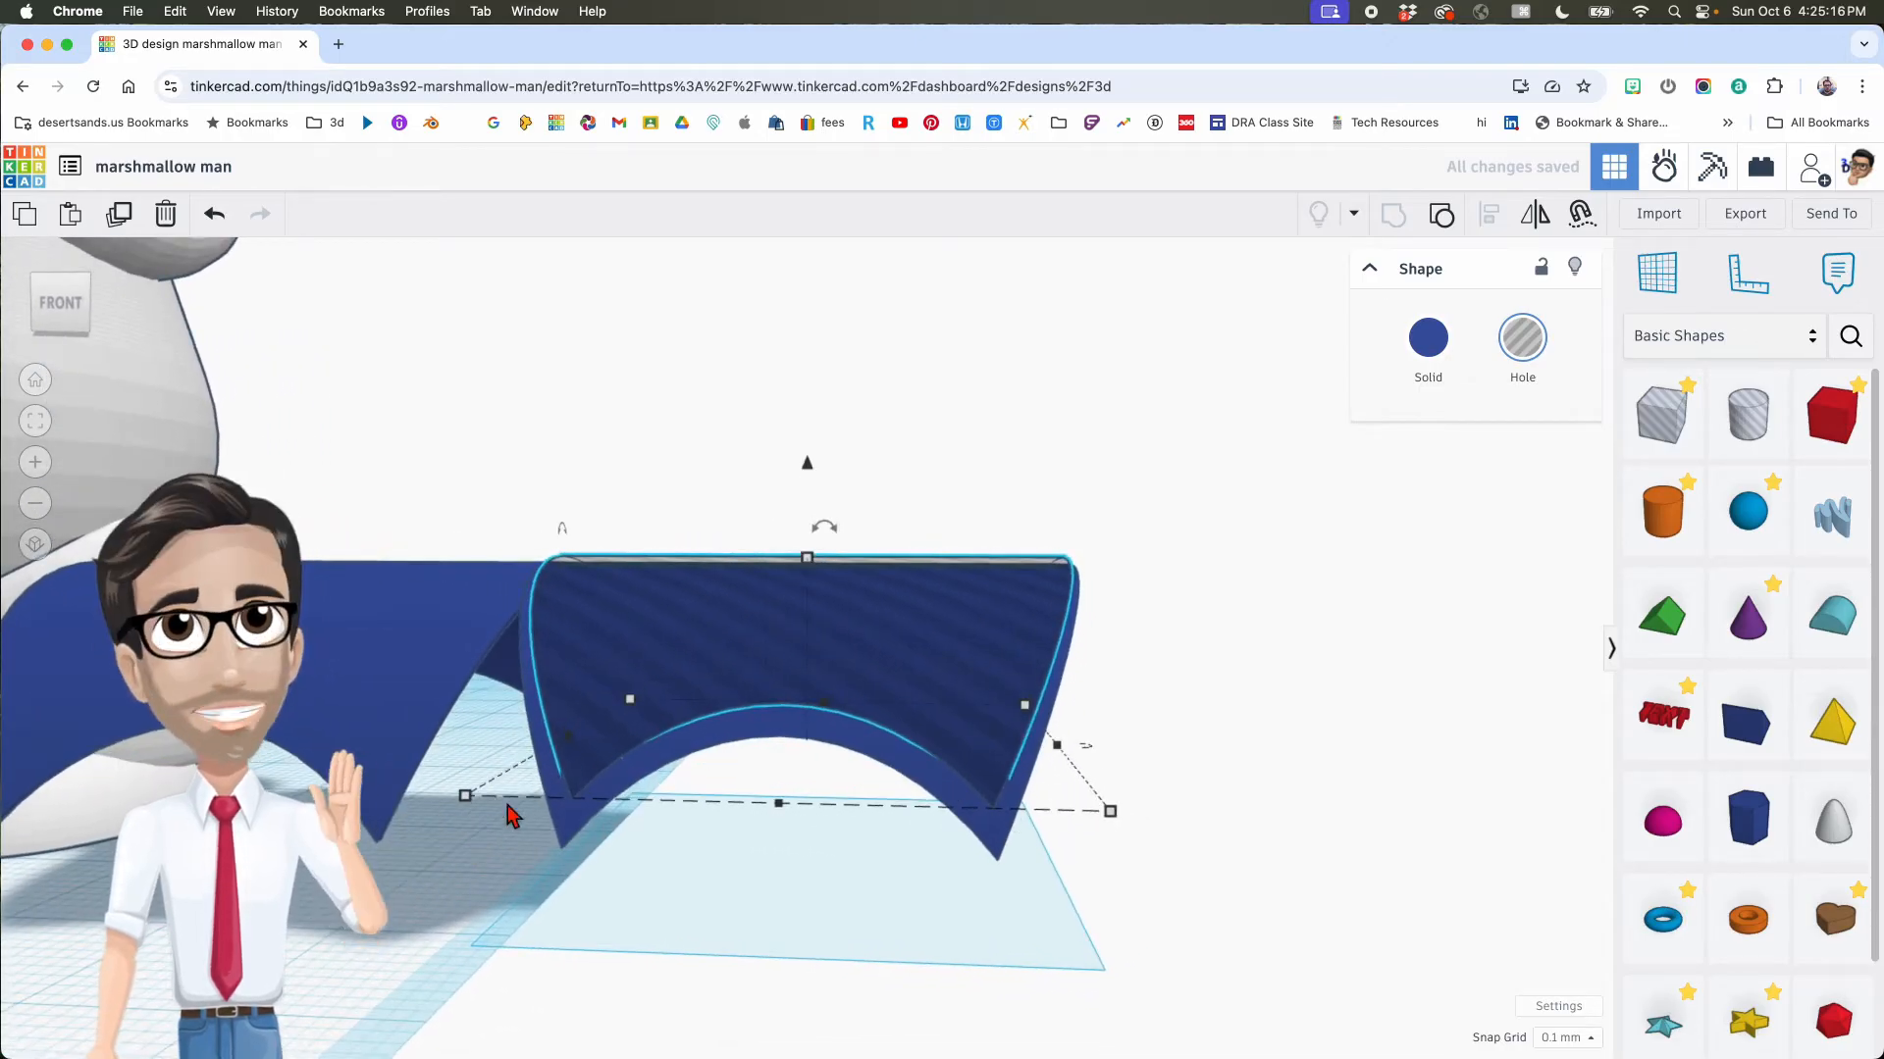
# Step: Narrow the collar hole slightly from both sides to a width of about 33.1 mm
pyautogui.moveTo(1045, 595); pyautogui.dragTo(1033, 620, button='middle')
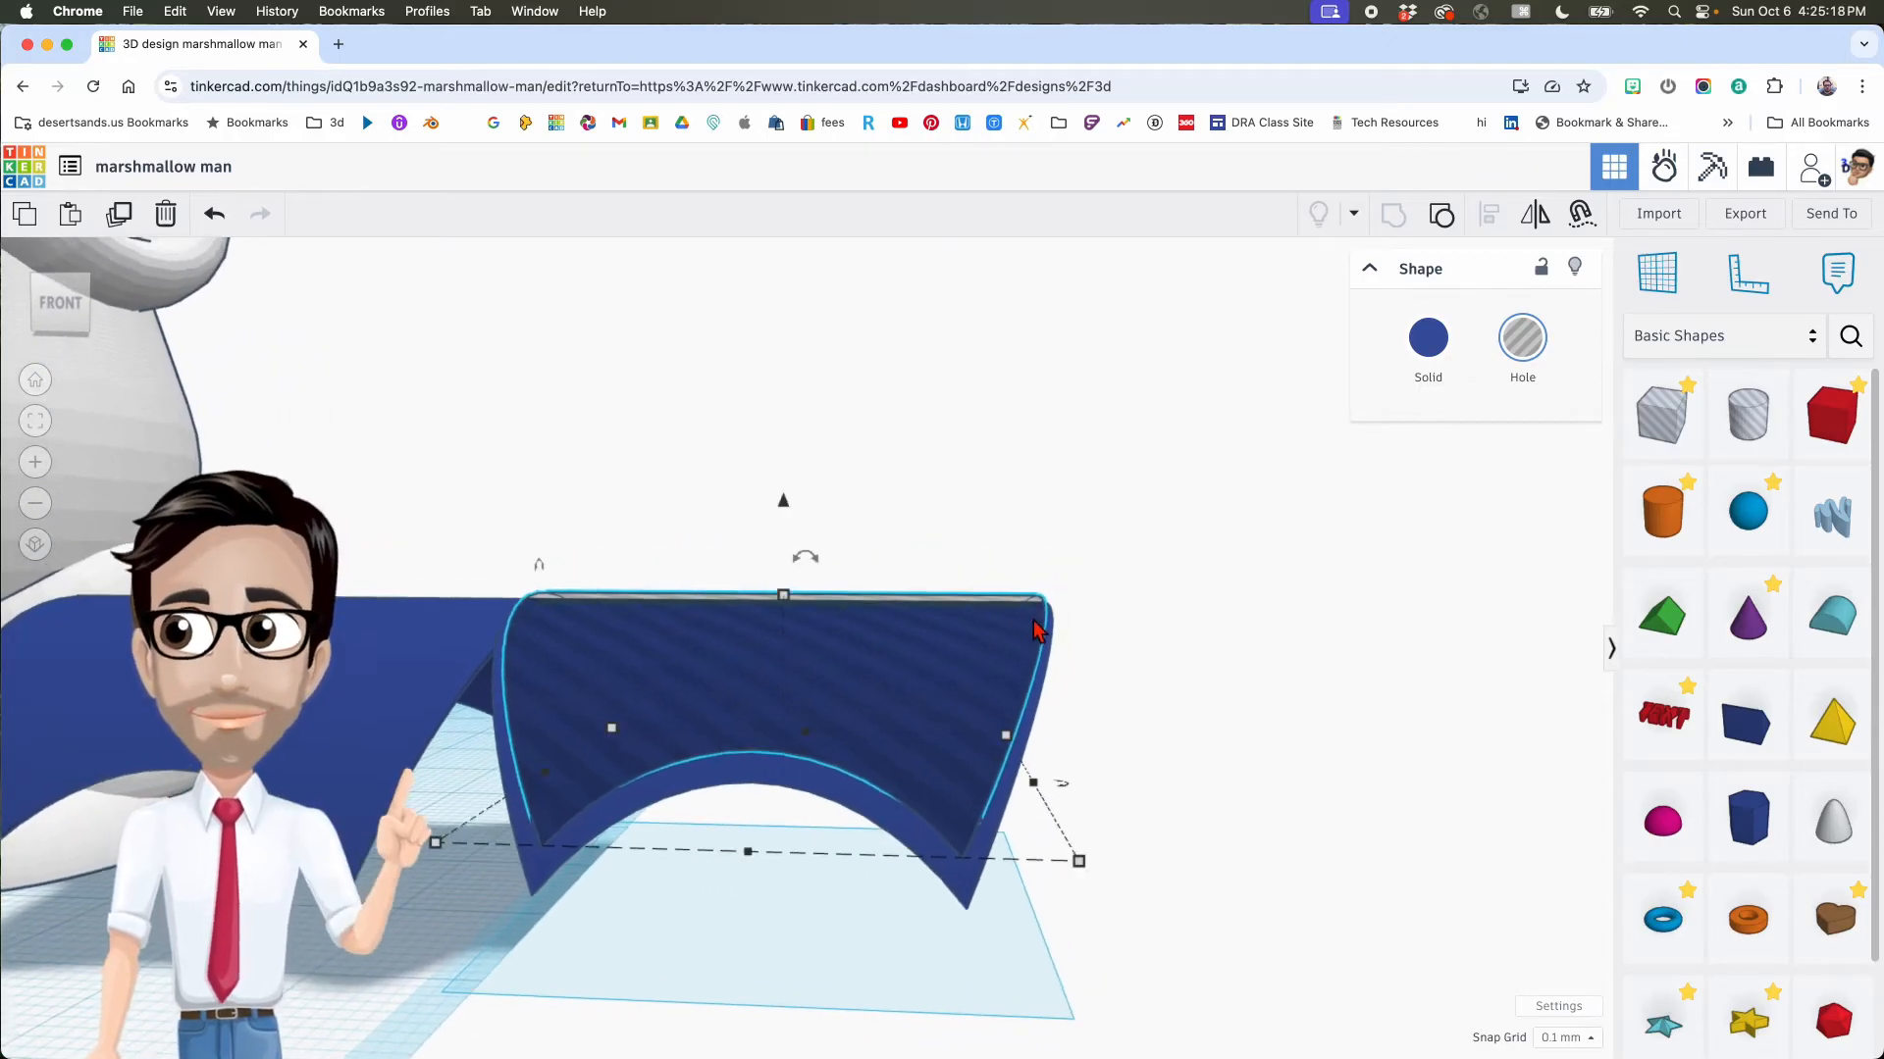
pyautogui.moveTo(1039, 792); pyautogui.dragTo(1035, 782)
pyautogui.moveTo(763, 795); pyautogui.dragTo(886, 817, button='right')
pyautogui.click(588, 787)
pyautogui.moveTo(591, 788); pyautogui.dragTo(593, 789)
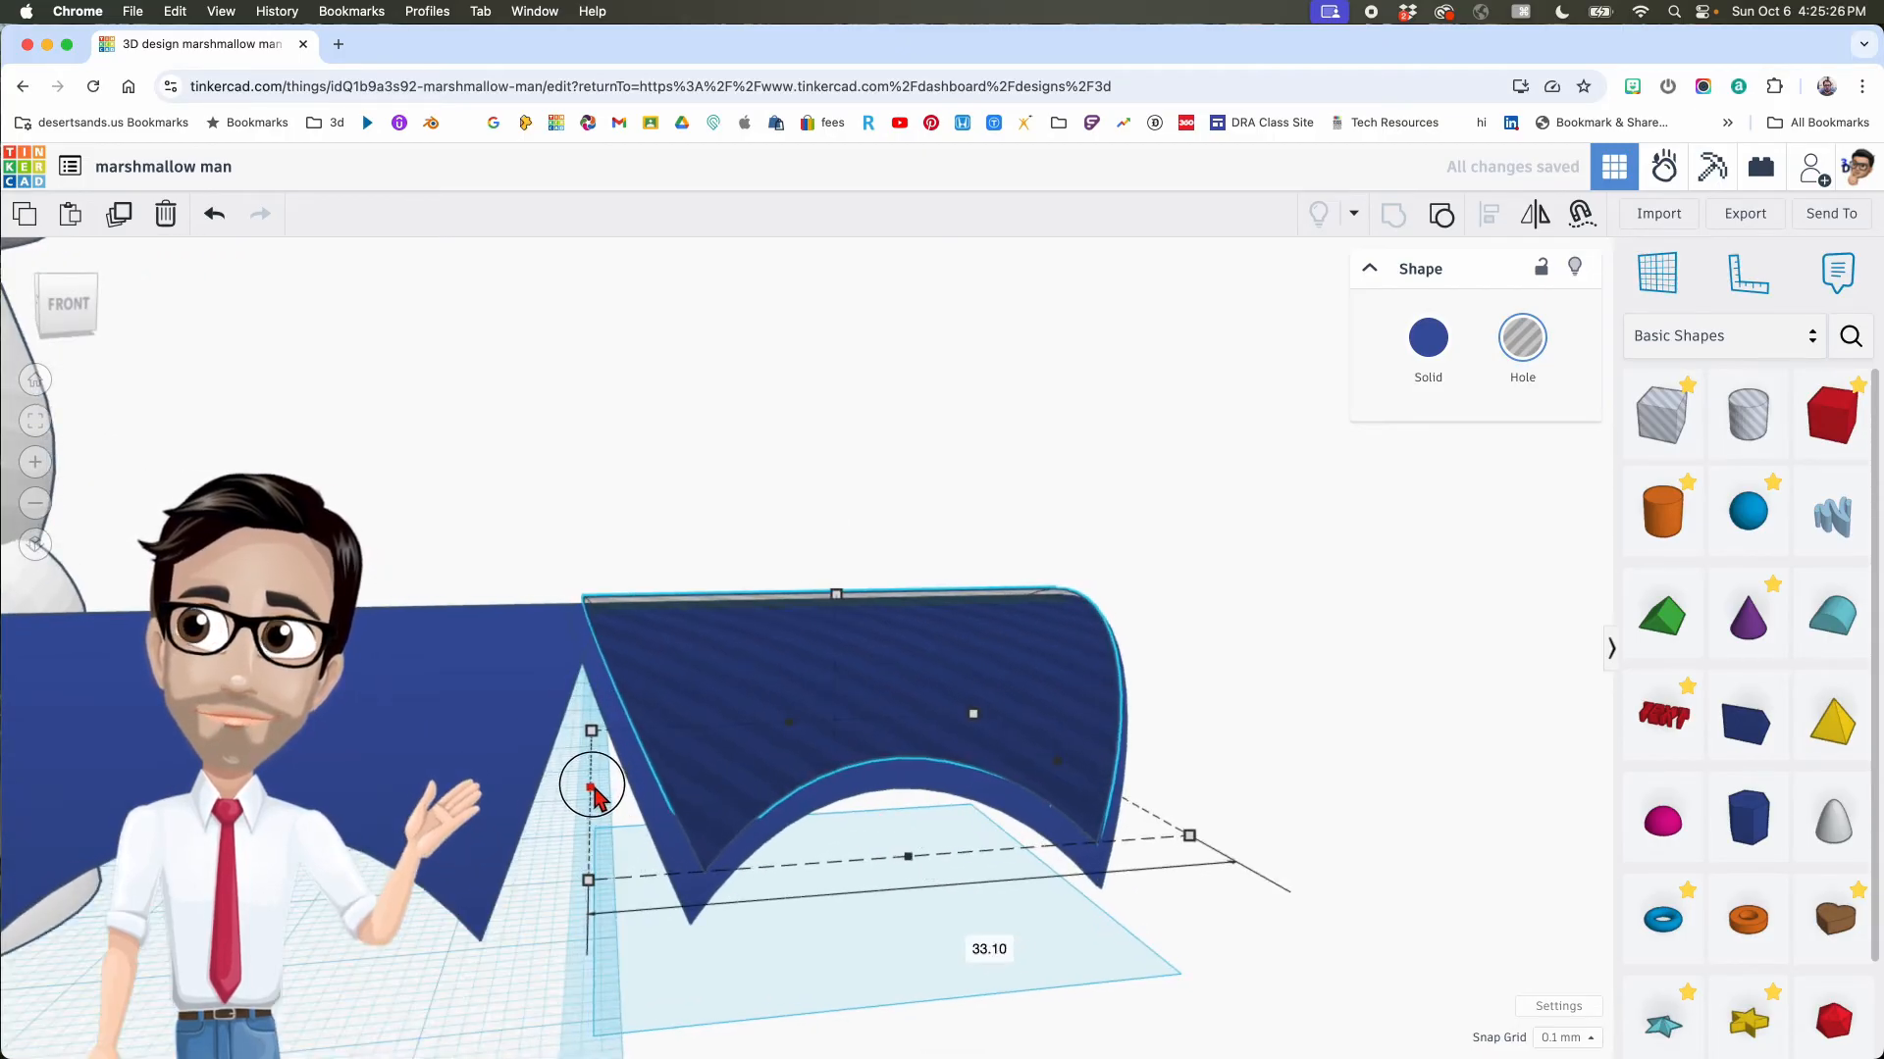
# Step: Move the spare solid collar farther back, away from the collar with the hole, and reselect the collar hole
pyautogui.moveTo(785, 846); pyautogui.dragTo(1026, 834, button='right')
pyautogui.scroll(-1, 859, 888)
pyautogui.moveTo(408, 755); pyautogui.dragTo(393, 652)
pyautogui.moveTo(794, 878); pyautogui.dragTo(748, 900, button='right')
pyautogui.click(853, 747)
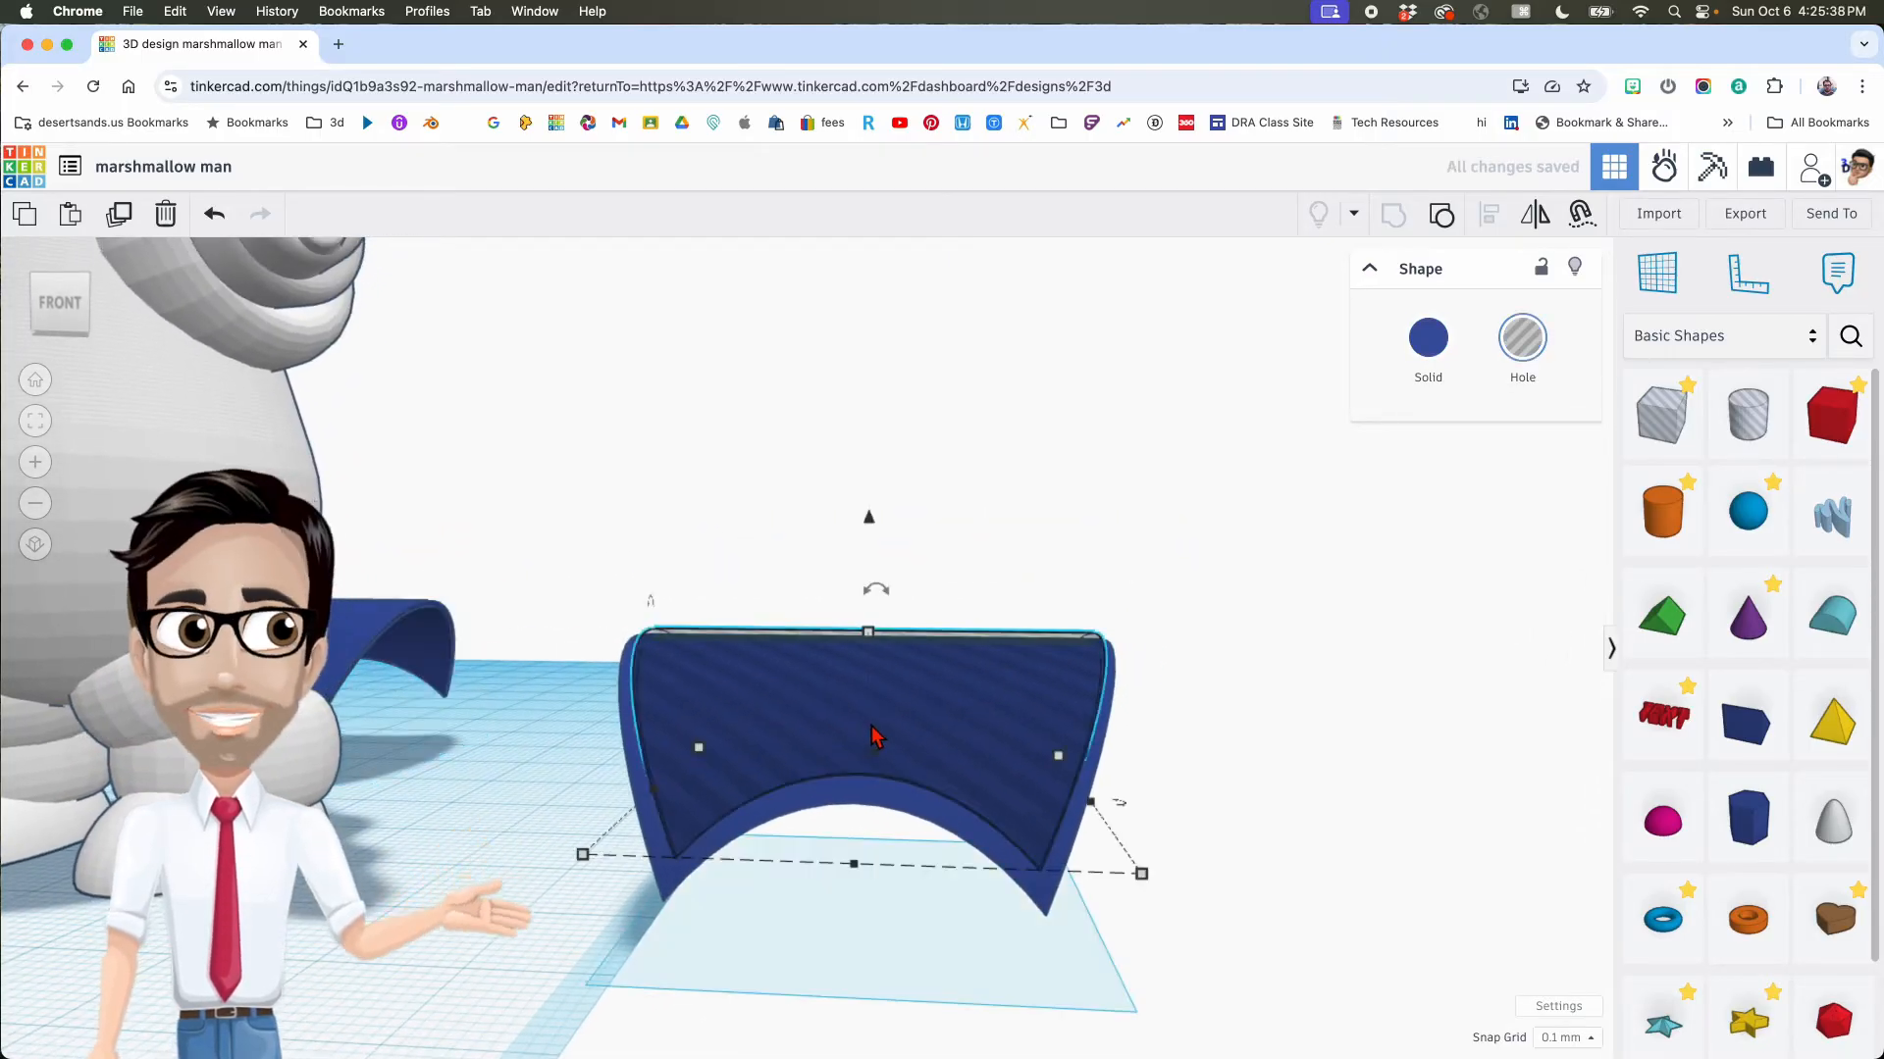
# Step: Fine-tune the collar hole's elevation in tiny amounts and check from the side how it overlaps the solid collar
pyautogui.scroll(3, 876, 738)
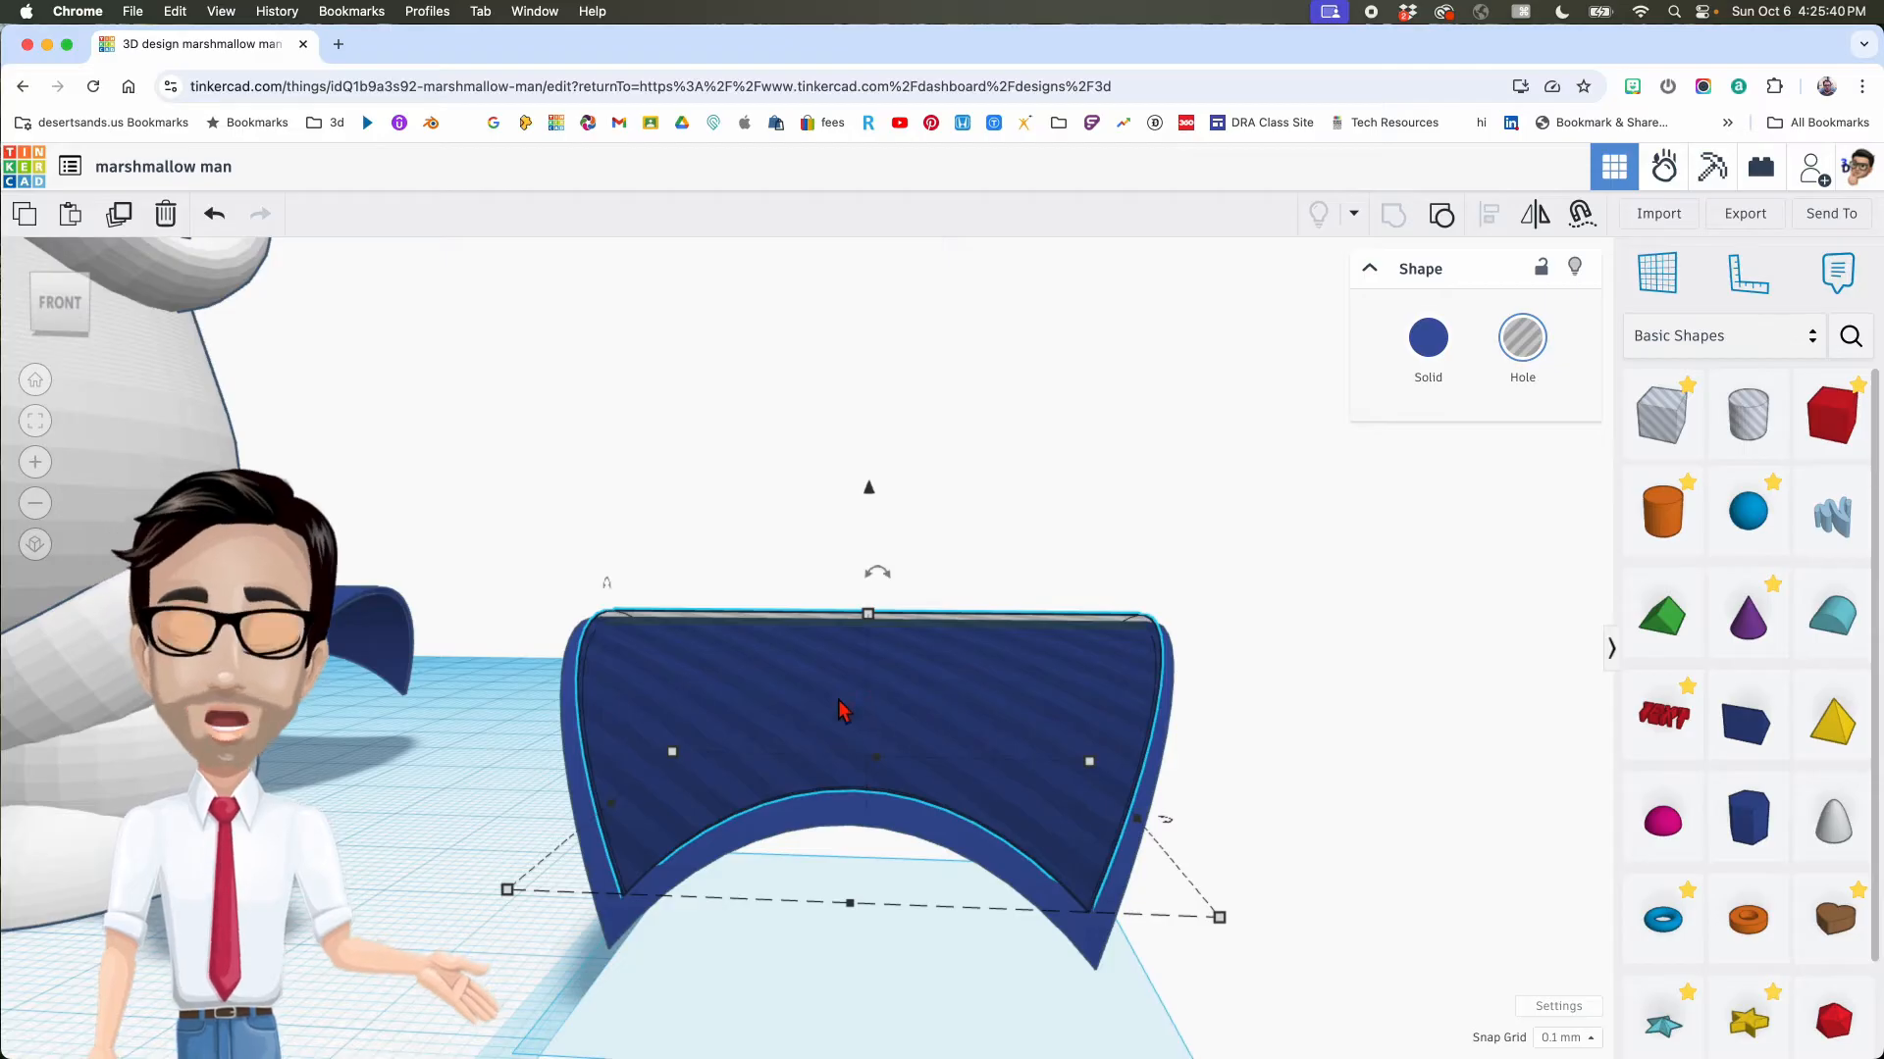
pyautogui.scroll(2, 870, 623)
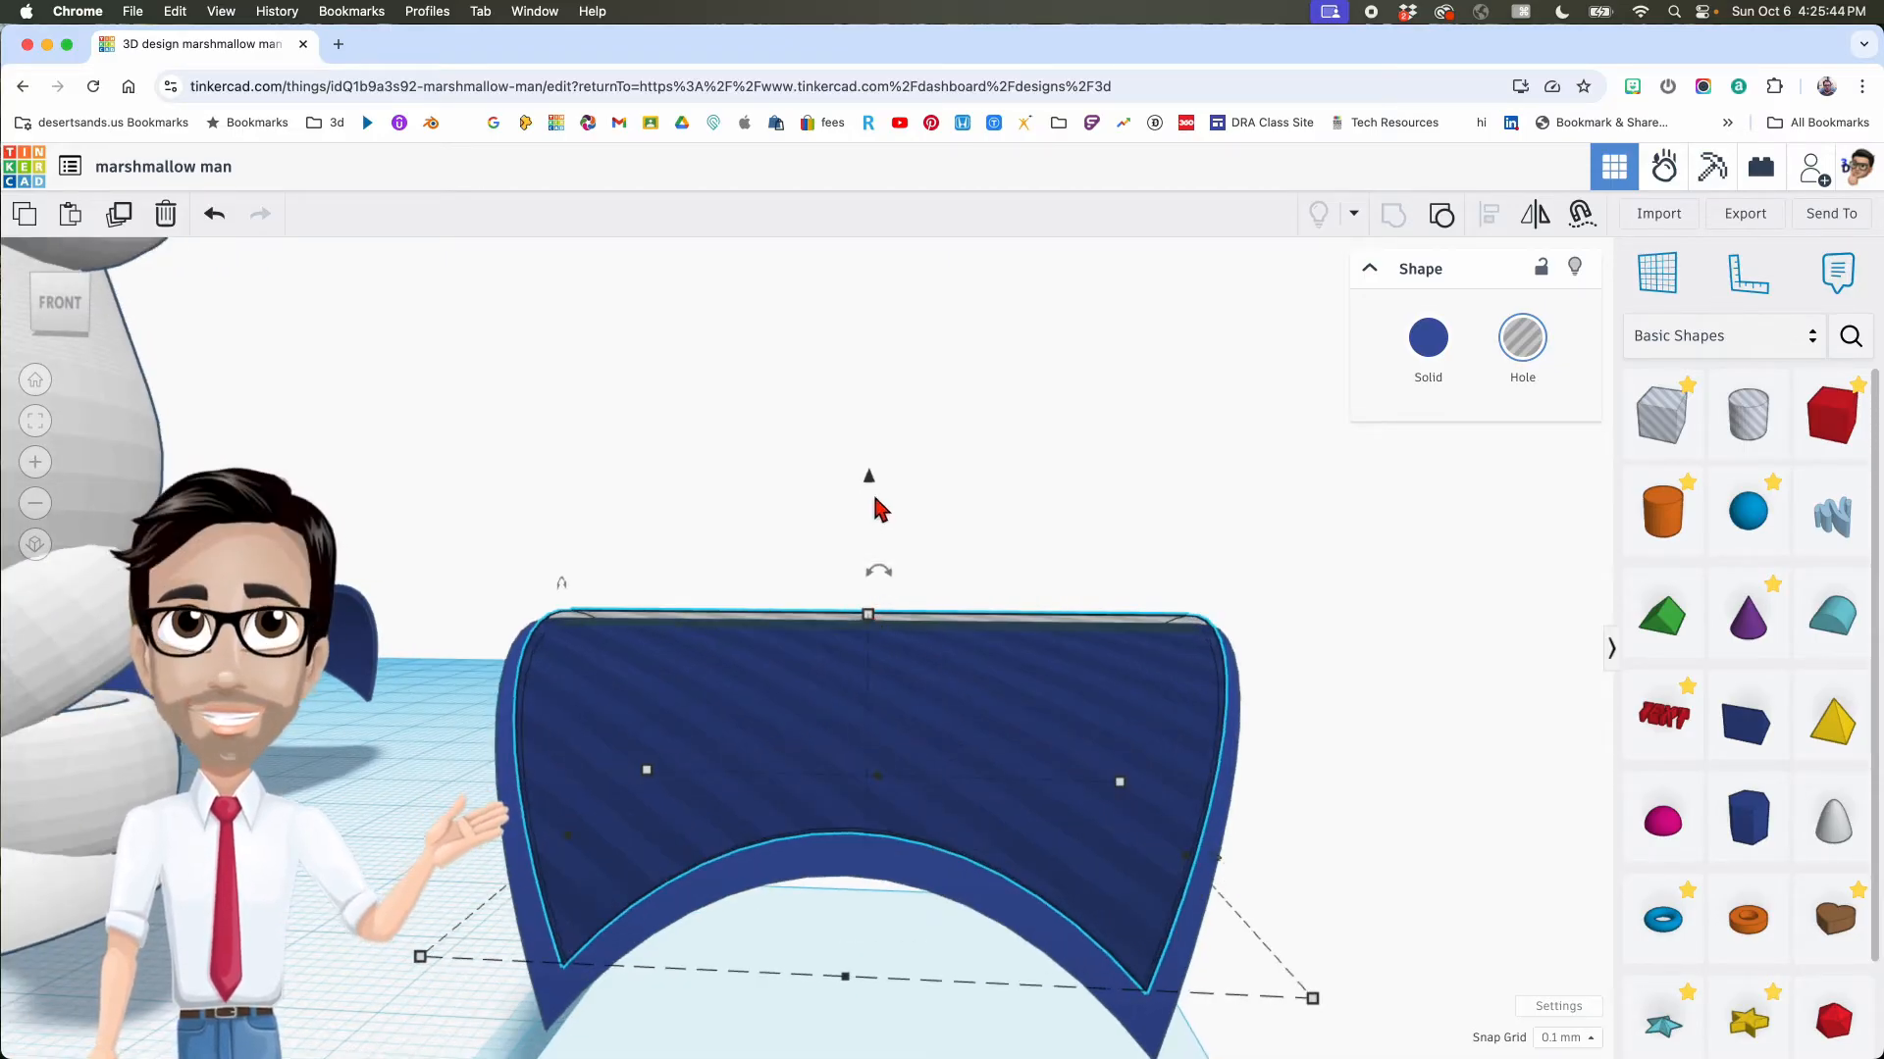
pyautogui.moveTo(870, 488); pyautogui.dragTo(870, 492)
pyautogui.moveTo(971, 630); pyautogui.dragTo(861, 646, button='right')
pyautogui.moveTo(860, 646); pyautogui.dragTo(1089, 562, button='middle')
pyautogui.moveTo(896, 518); pyautogui.dragTo(896, 514)
pyautogui.moveTo(908, 535); pyautogui.dragTo(1064, 628, button='right')
pyautogui.moveTo(1065, 628); pyautogui.dragTo(1020, 652, button='middle')
pyautogui.moveTo(1085, 664); pyautogui.dragTo(799, 540, button='right')
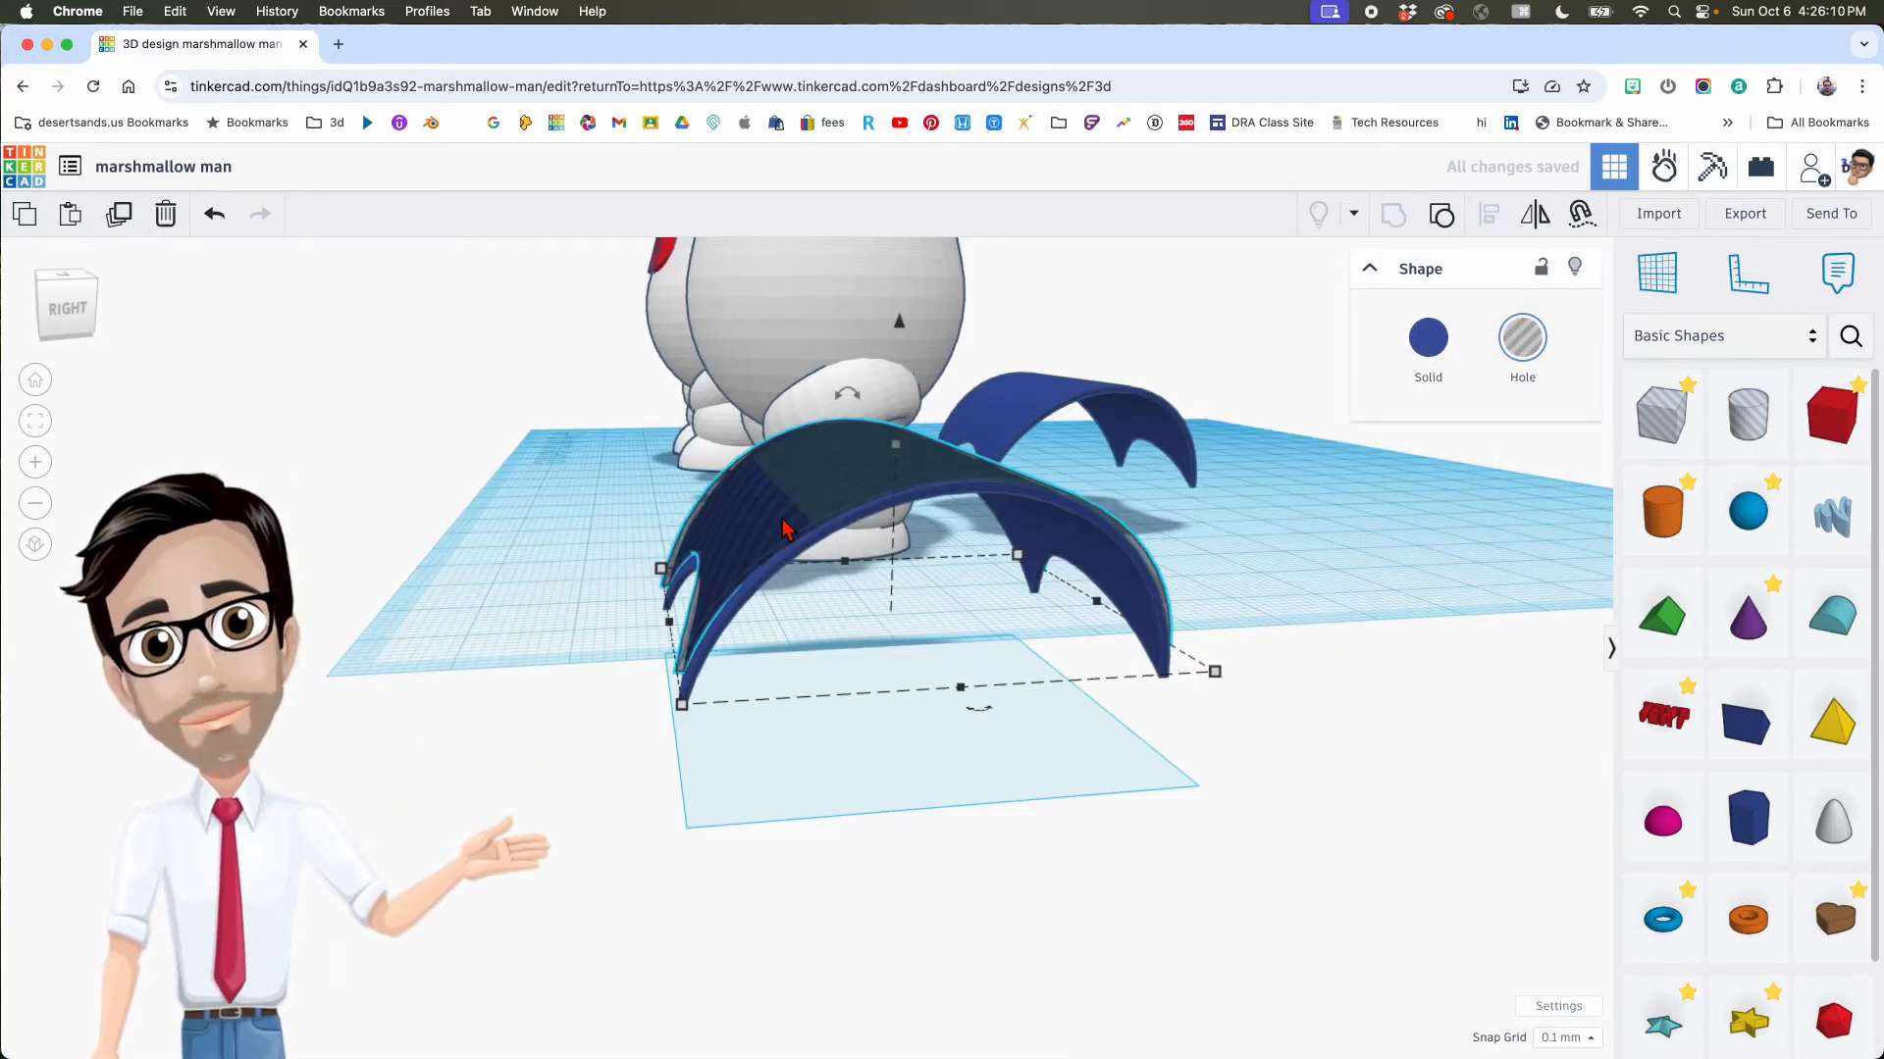
pyautogui.moveTo(805, 518); pyautogui.dragTo(868, 498, button='right')
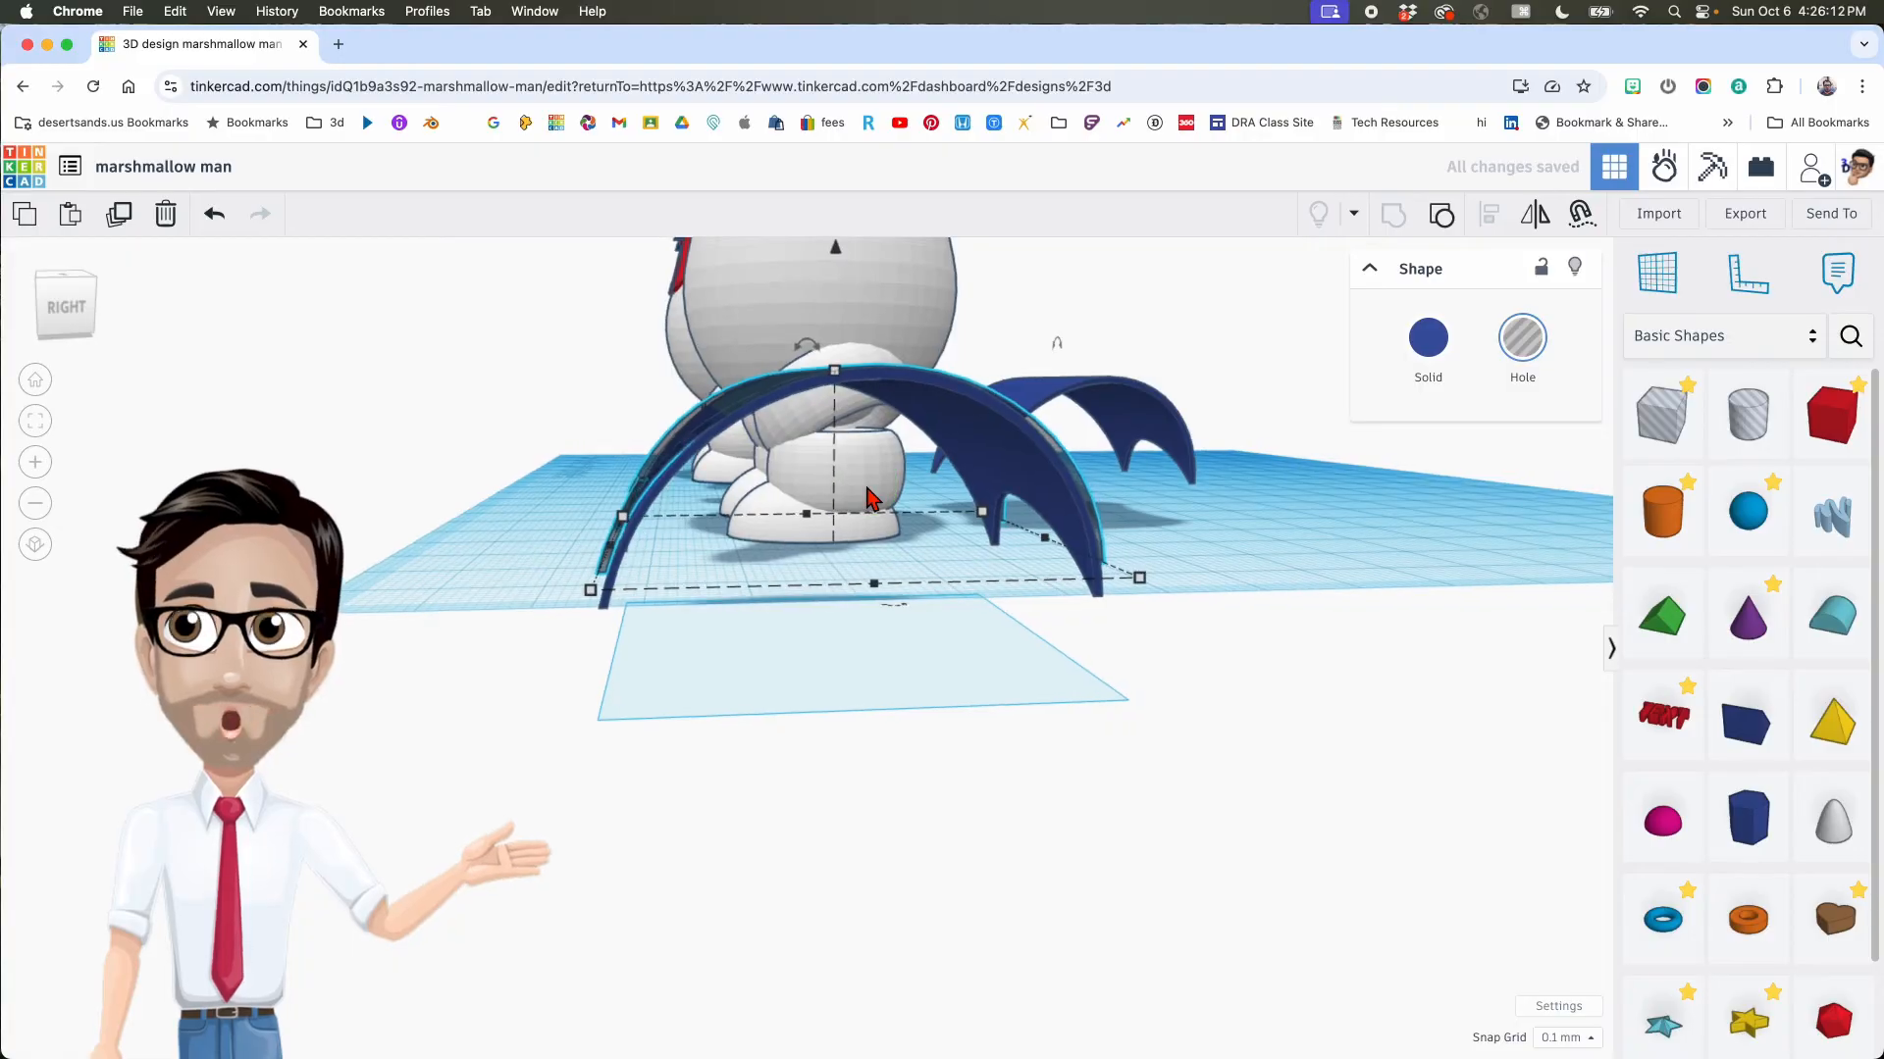
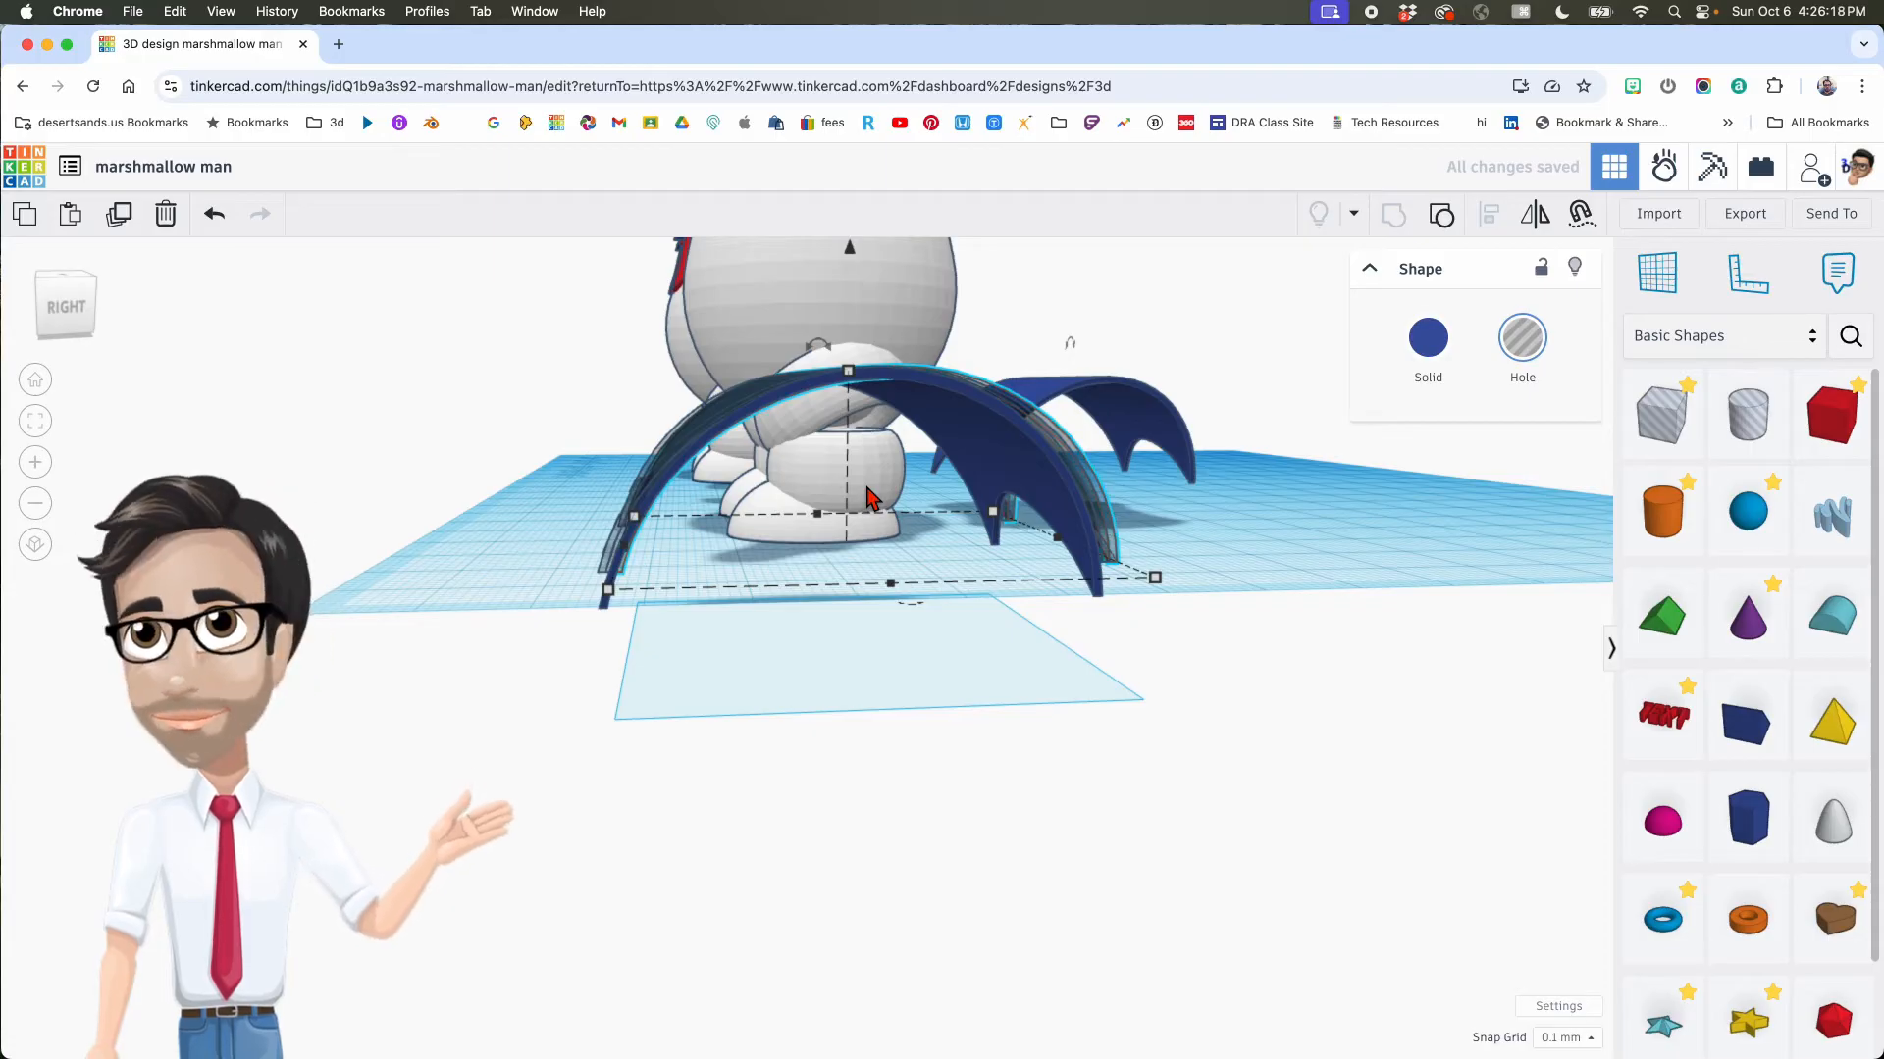
# Step: Spread duplicates of the collar hole sideways in tiny increments across the solid collar so the hole copies overlap its full arch
pyautogui.moveTo(868, 499); pyautogui.dragTo(780, 453, button='right')
pyautogui.scroll(5, 892, 542)
pyautogui.click(894, 597)
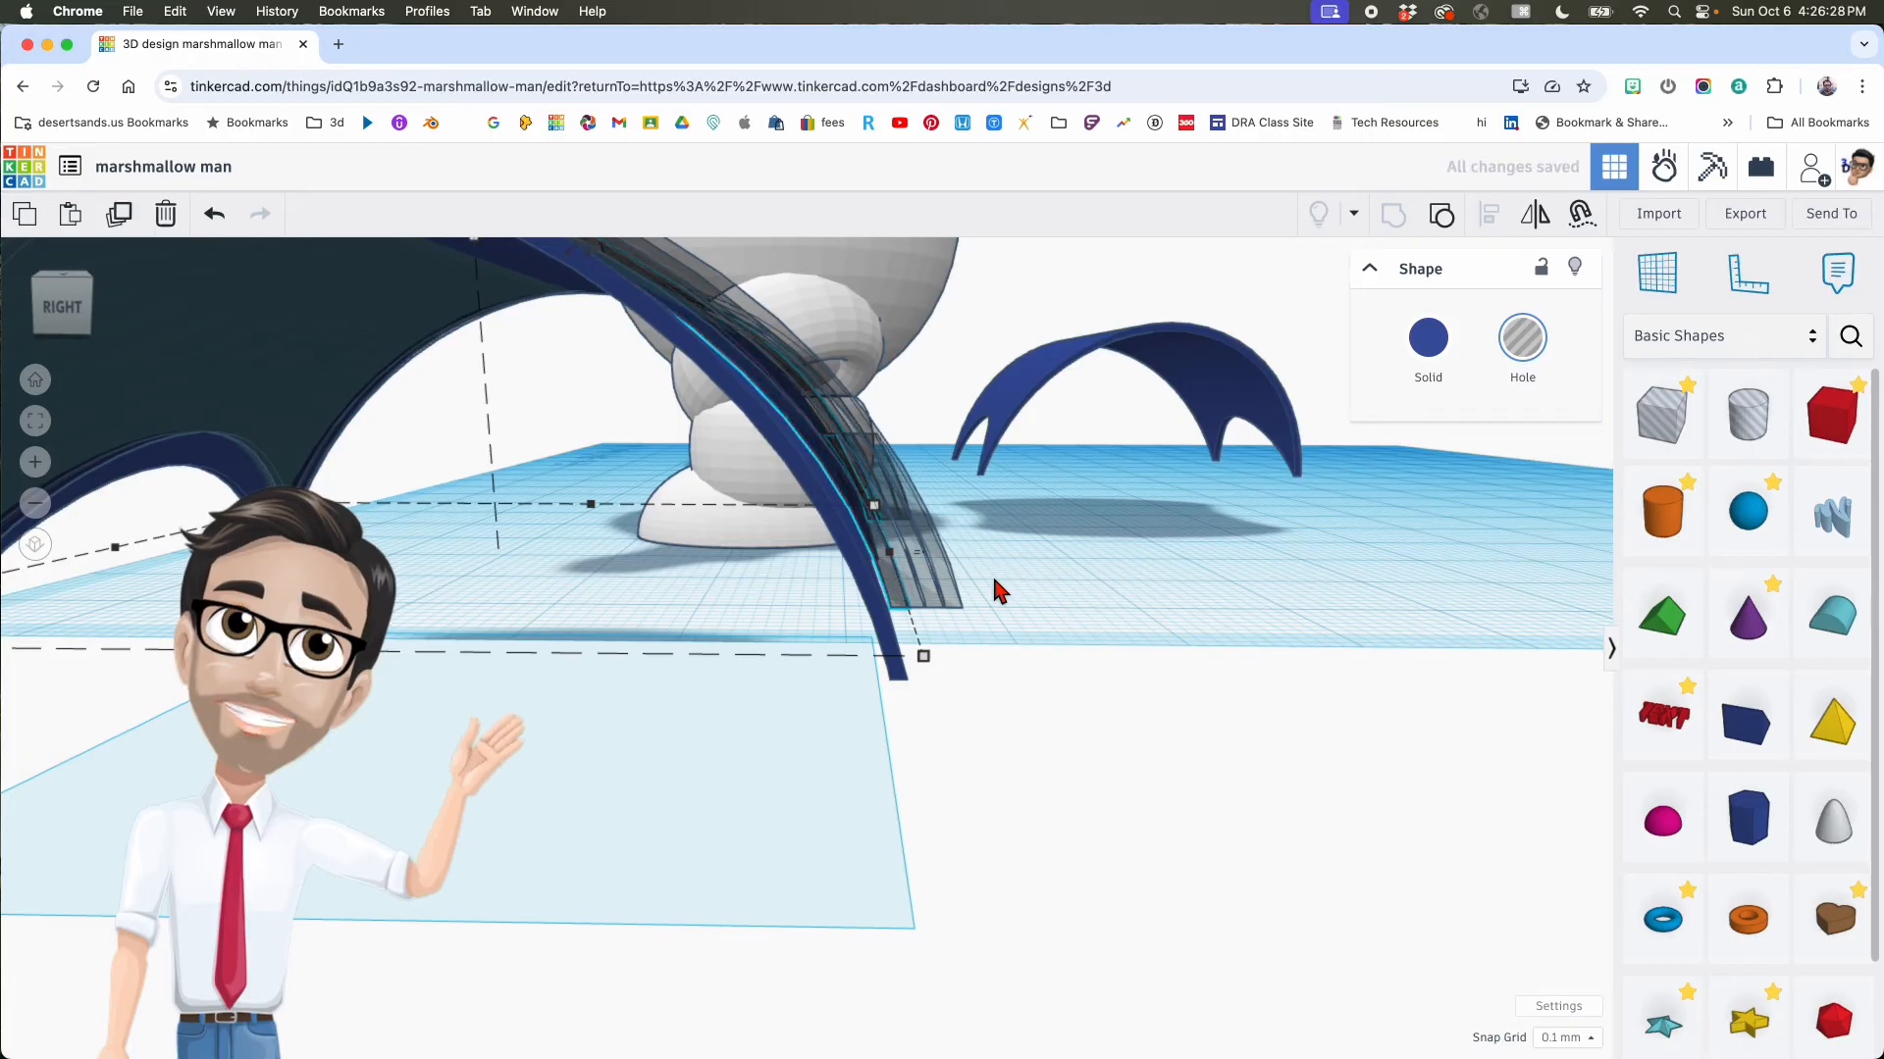
pyautogui.press('Left')
pyautogui.press('Left')
pyautogui.press('Left')
pyautogui.press('Left')
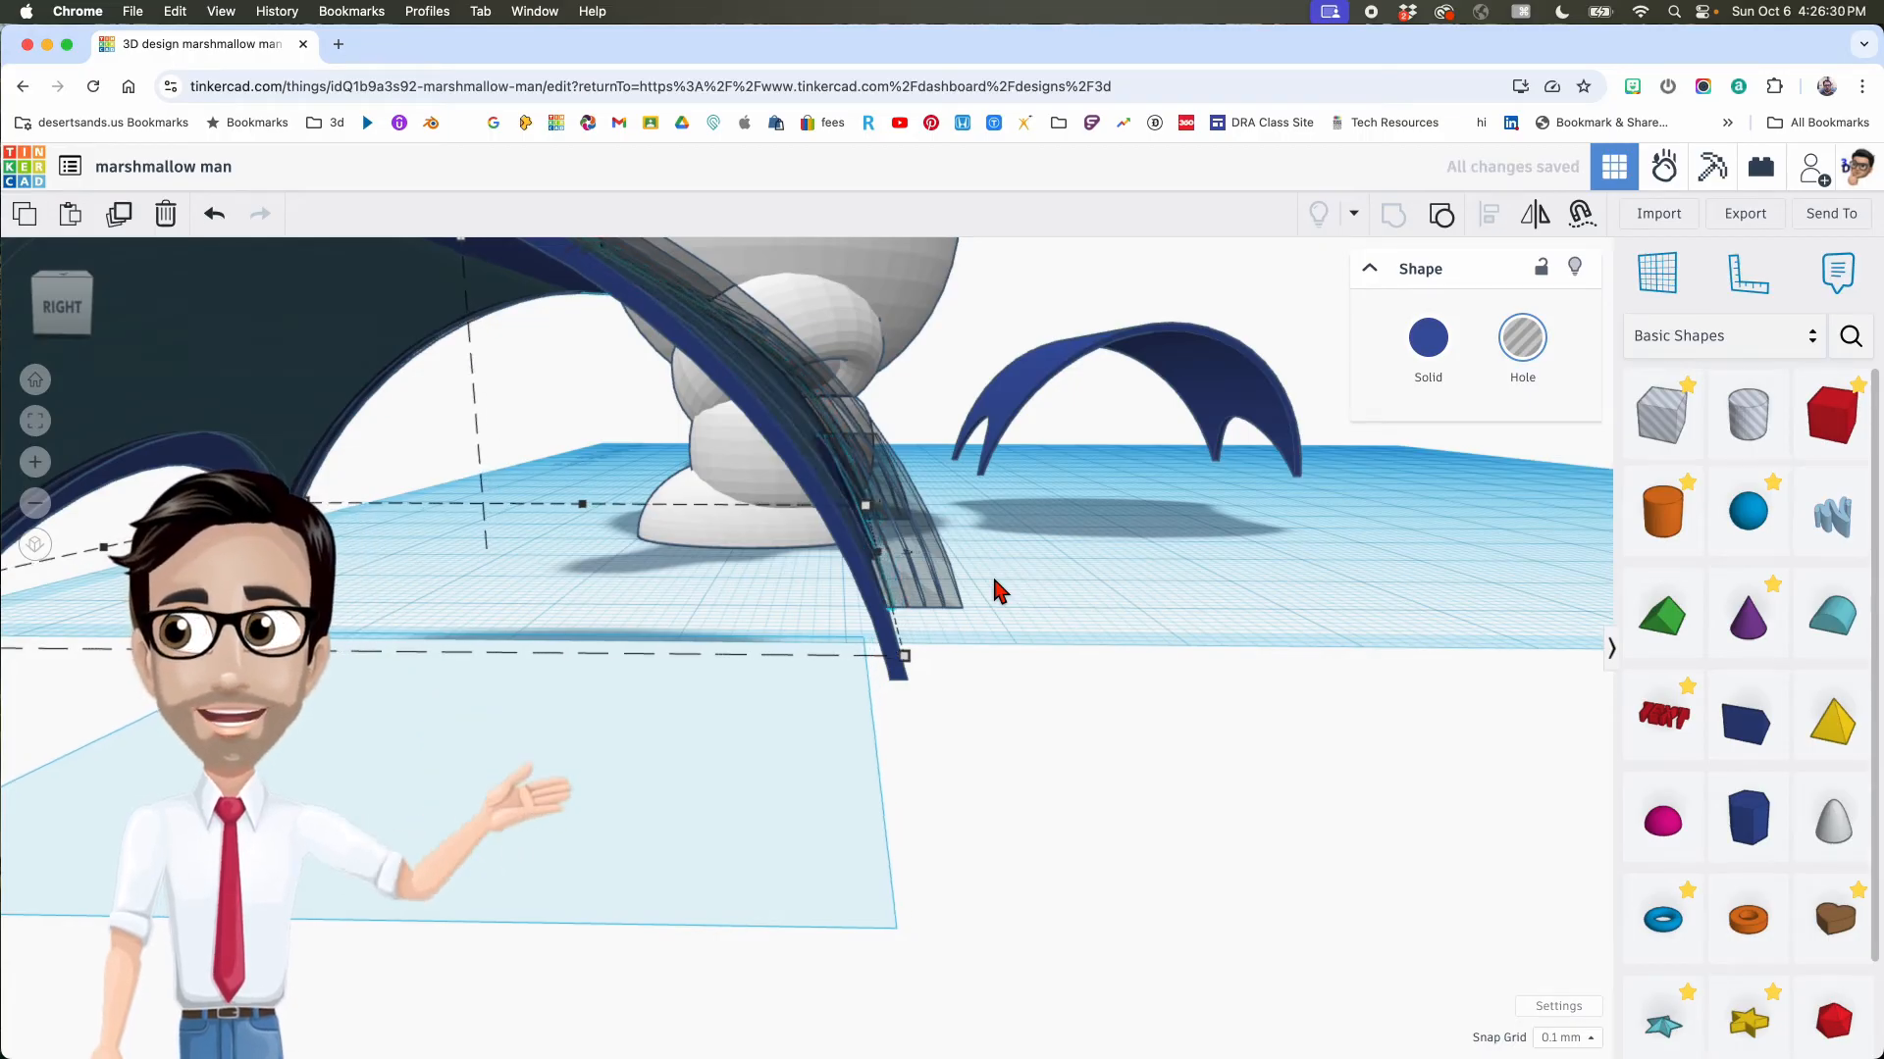
pyautogui.press('Left')
pyautogui.press('Left')
pyautogui.press('Left')
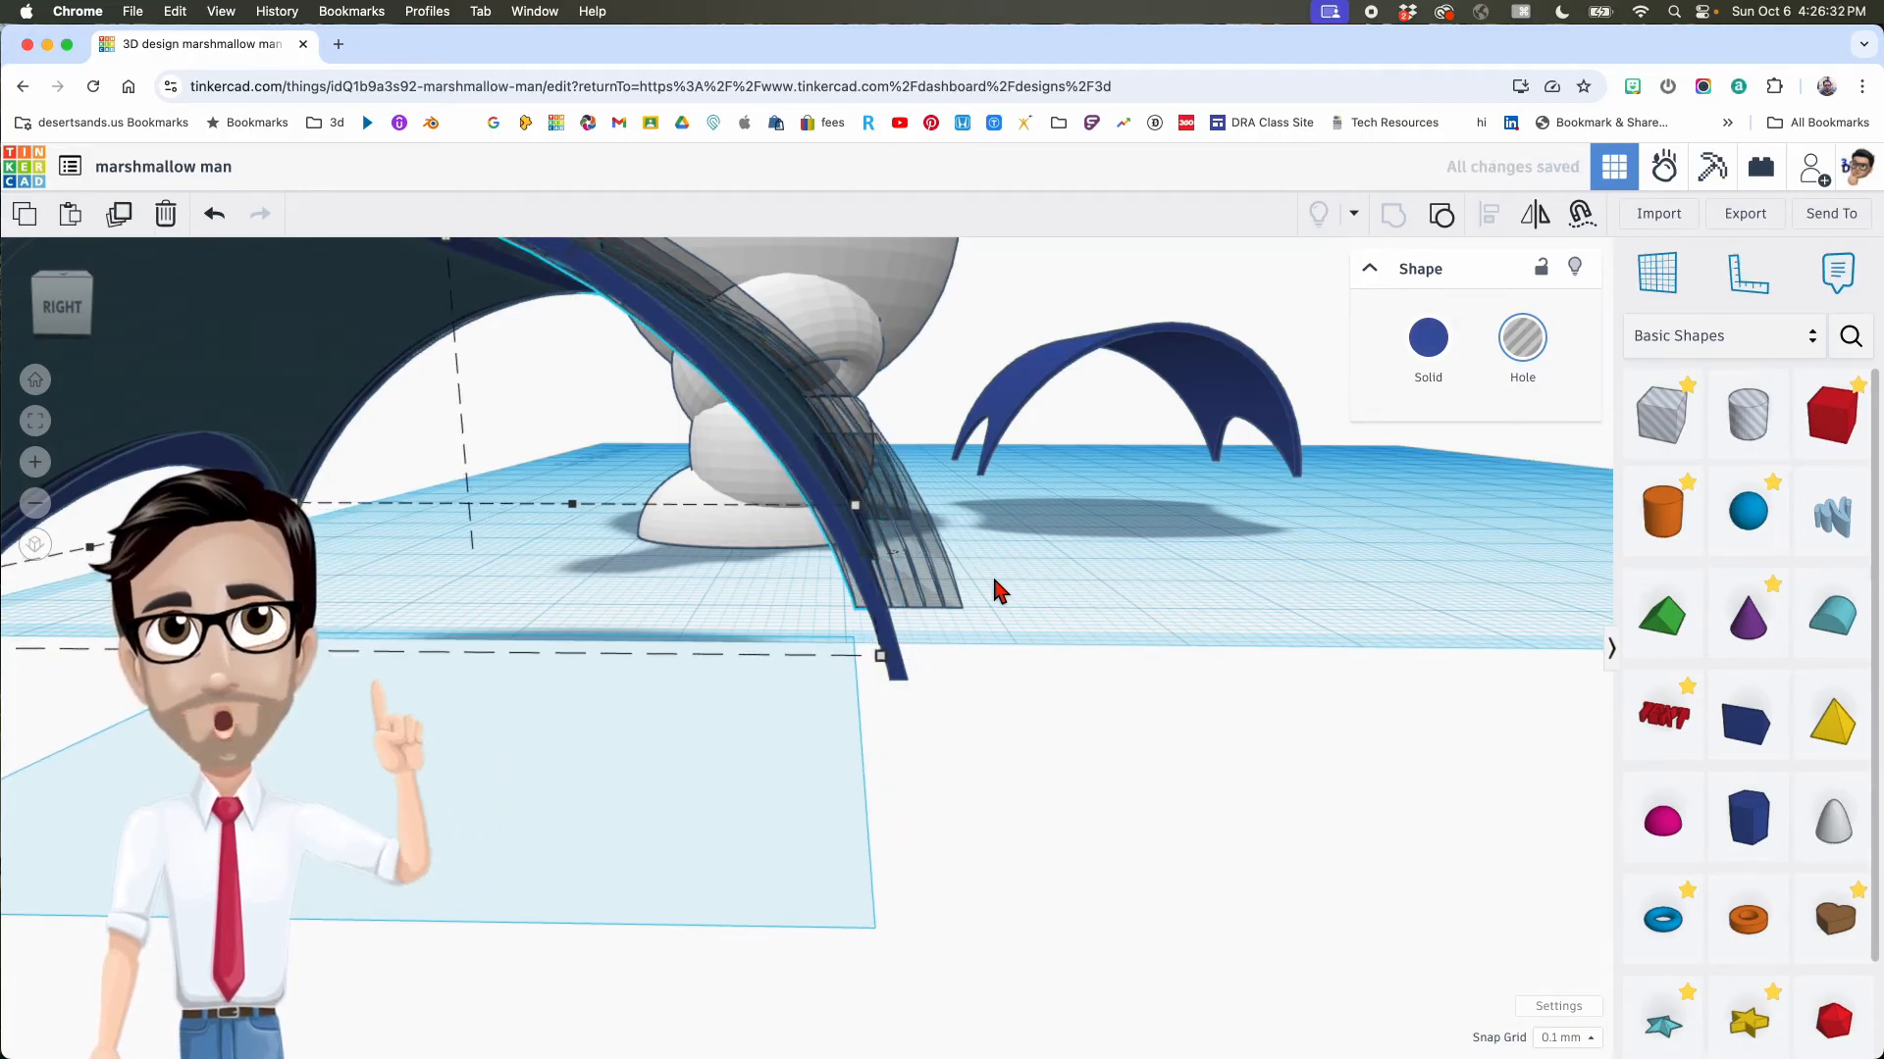
pyautogui.press('Left')
pyautogui.press('Left')
pyautogui.press('Left')
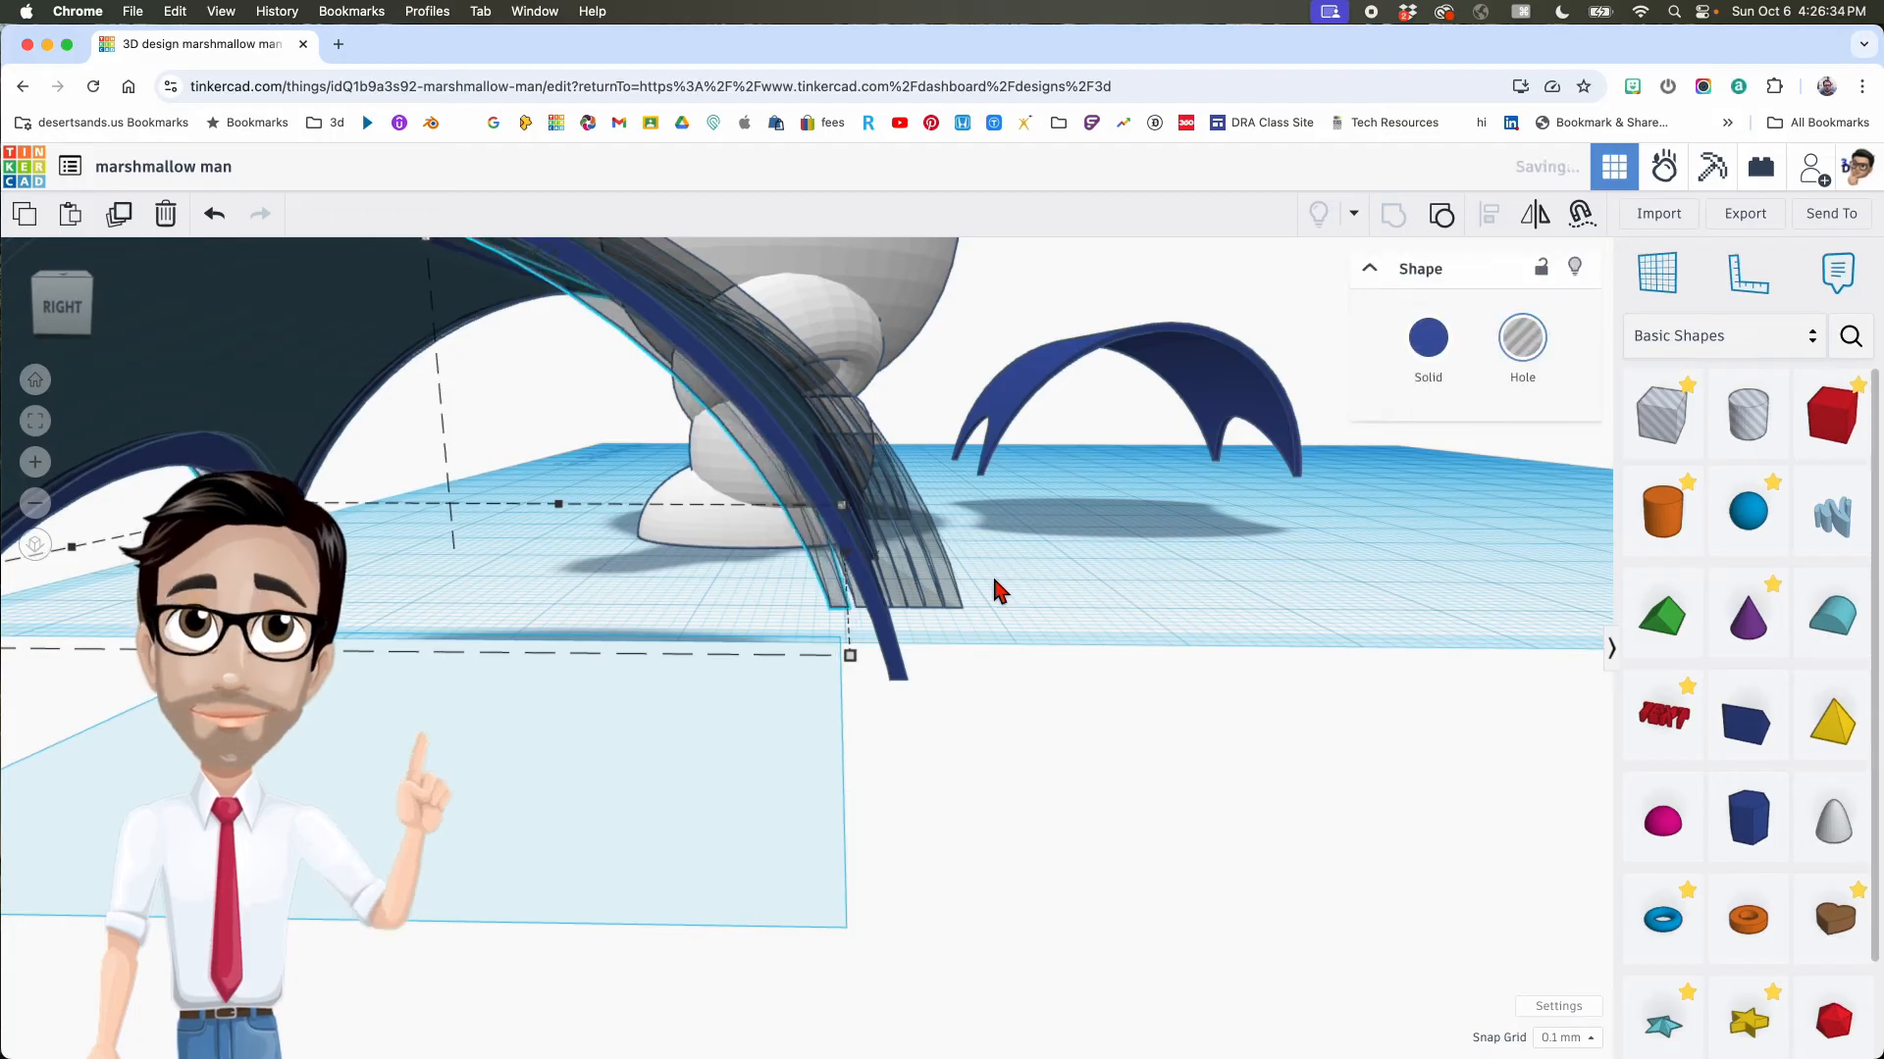
pyautogui.moveTo(1013, 582); pyautogui.dragTo(874, 379, button='right')
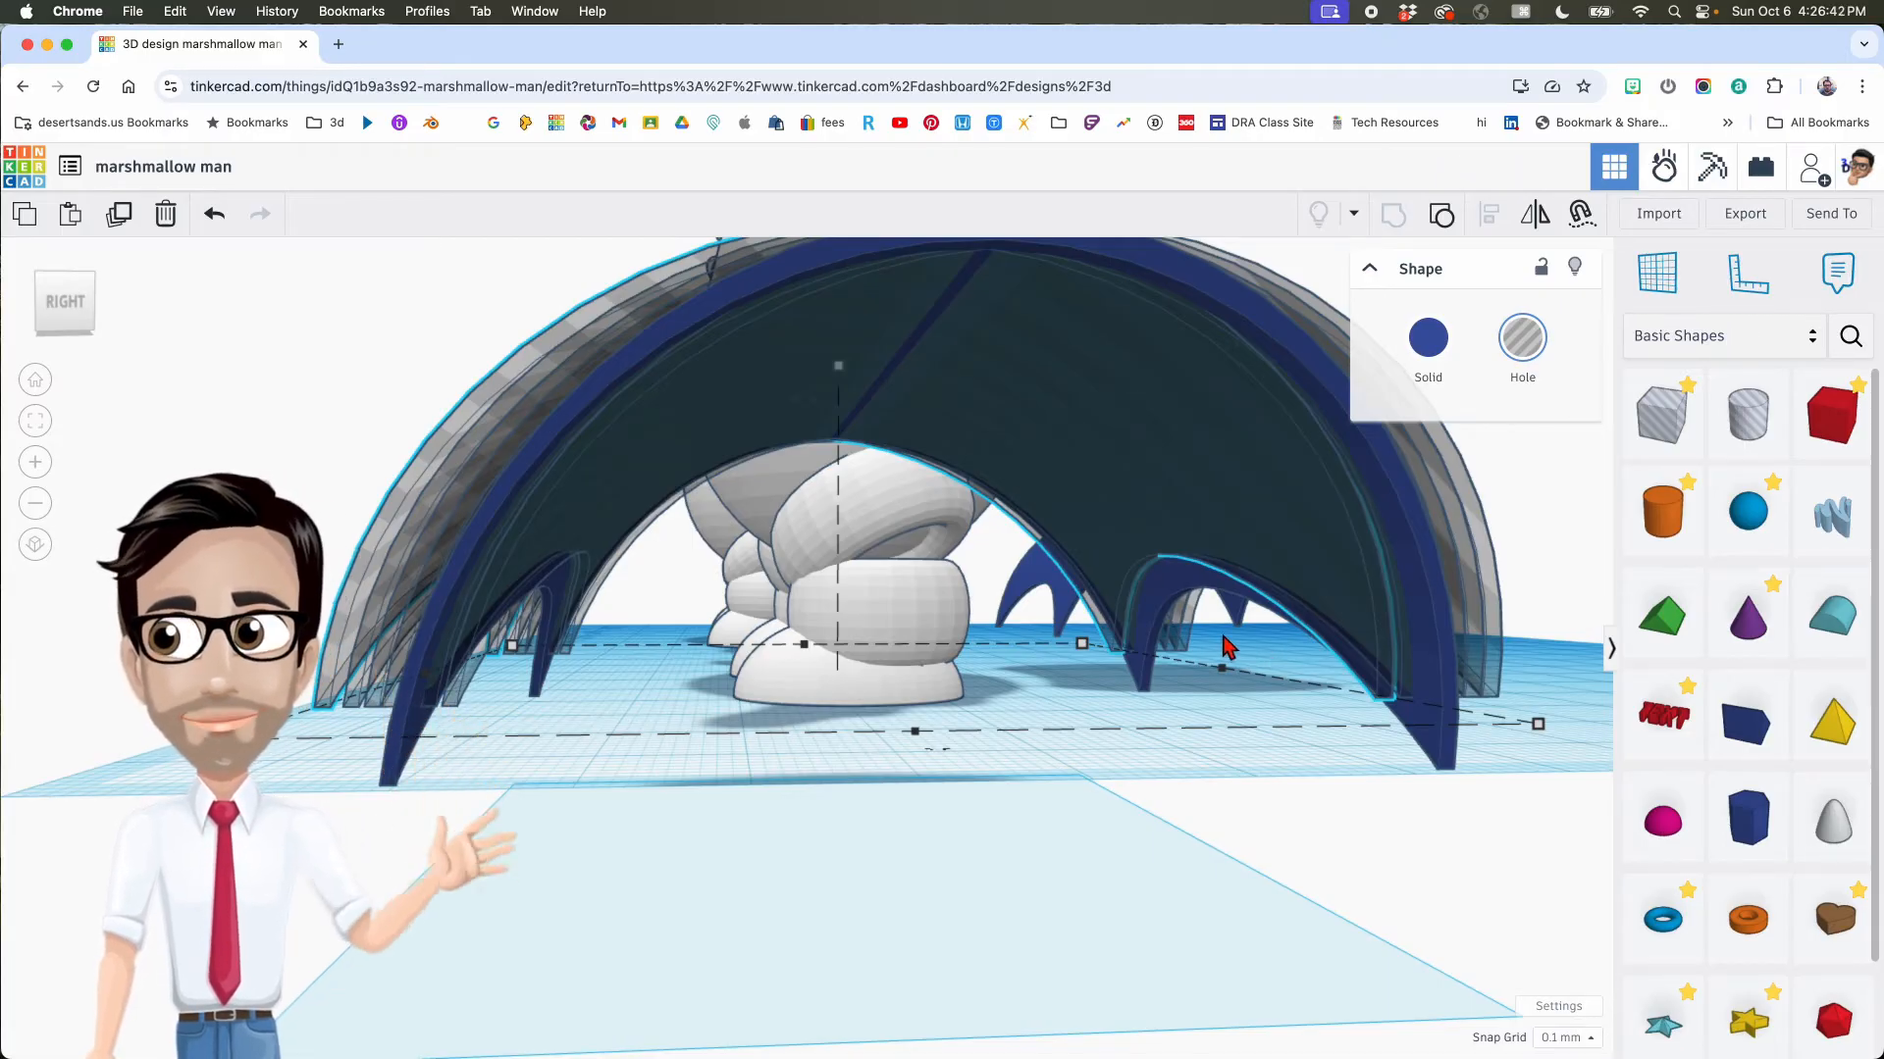
pyautogui.press('super+d')
# Step: Try to cut the solid collar by grouping it with its stacked hole copies, and undo the grouping
pyautogui.moveTo(1227, 647); pyautogui.dragTo(1299, 613, button='right')
pyautogui.moveTo(749, 432); pyautogui.dragTo(962, 600, button='right')
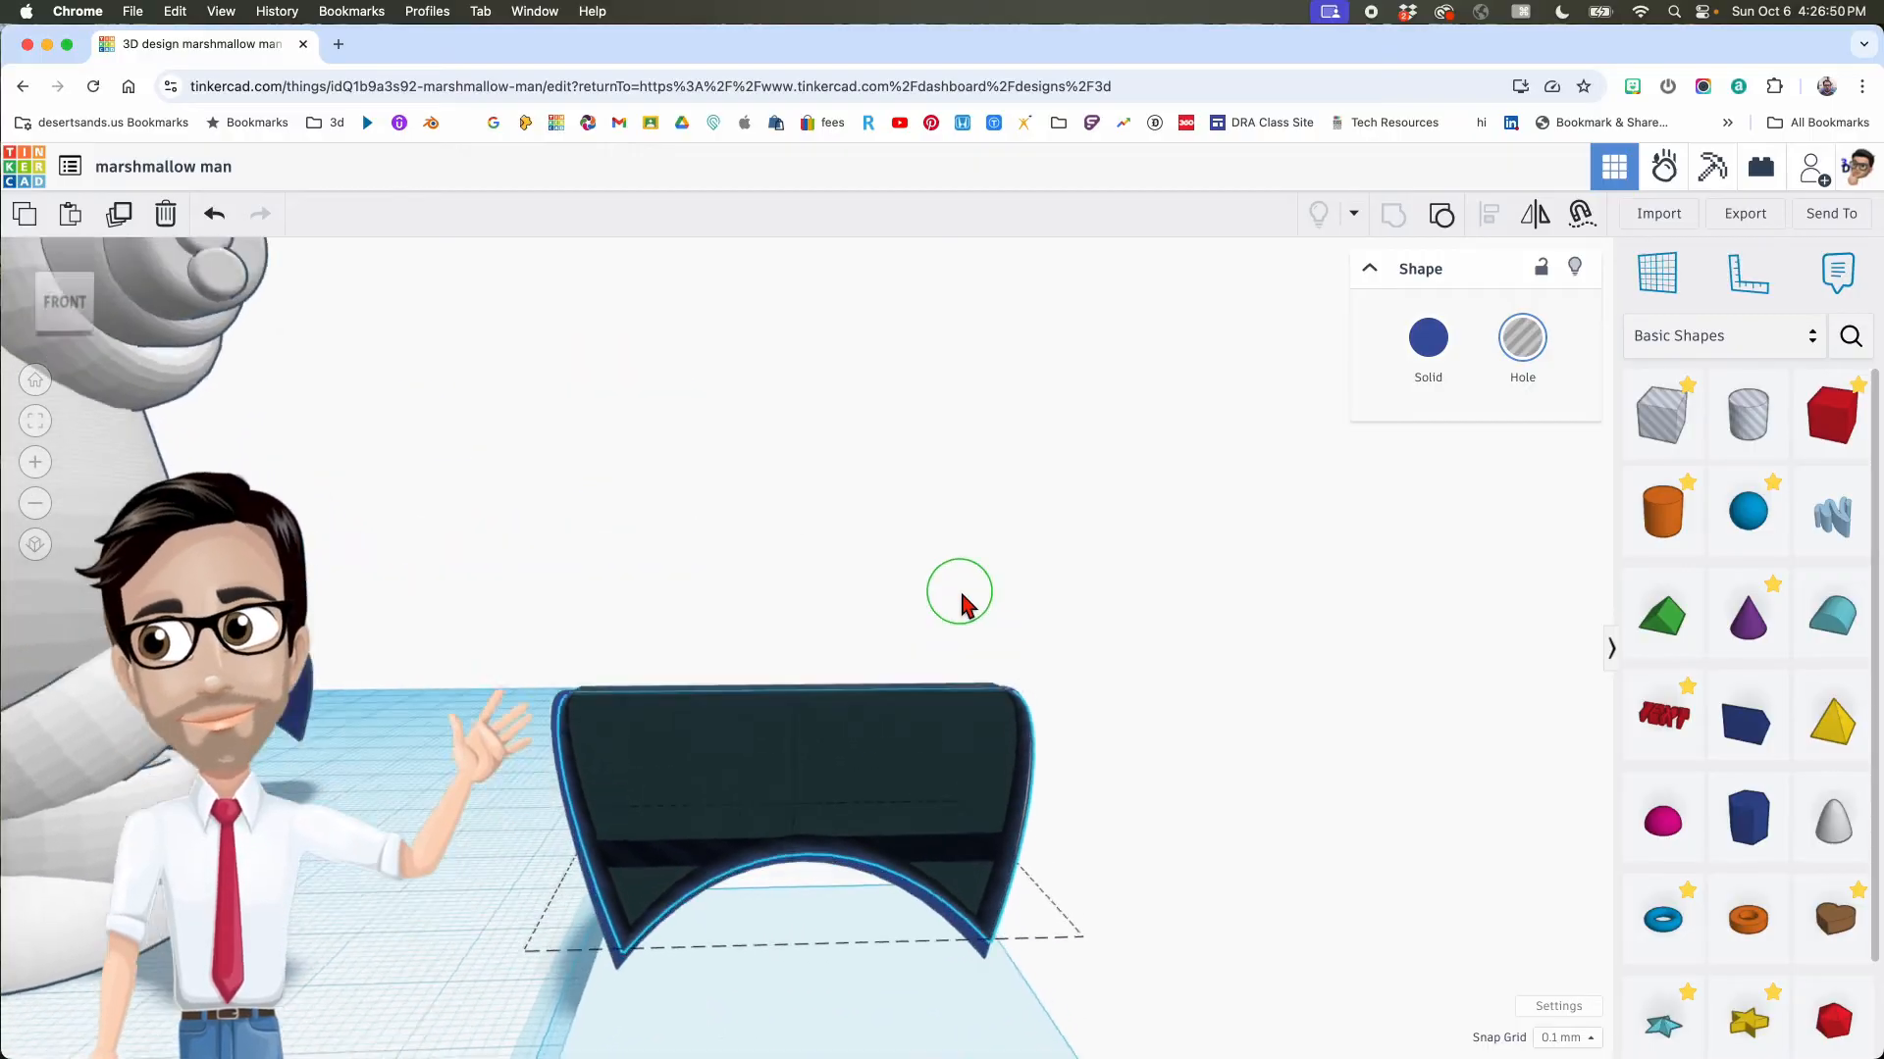
pyautogui.moveTo(623, 719); pyautogui.dragTo(800, 998)
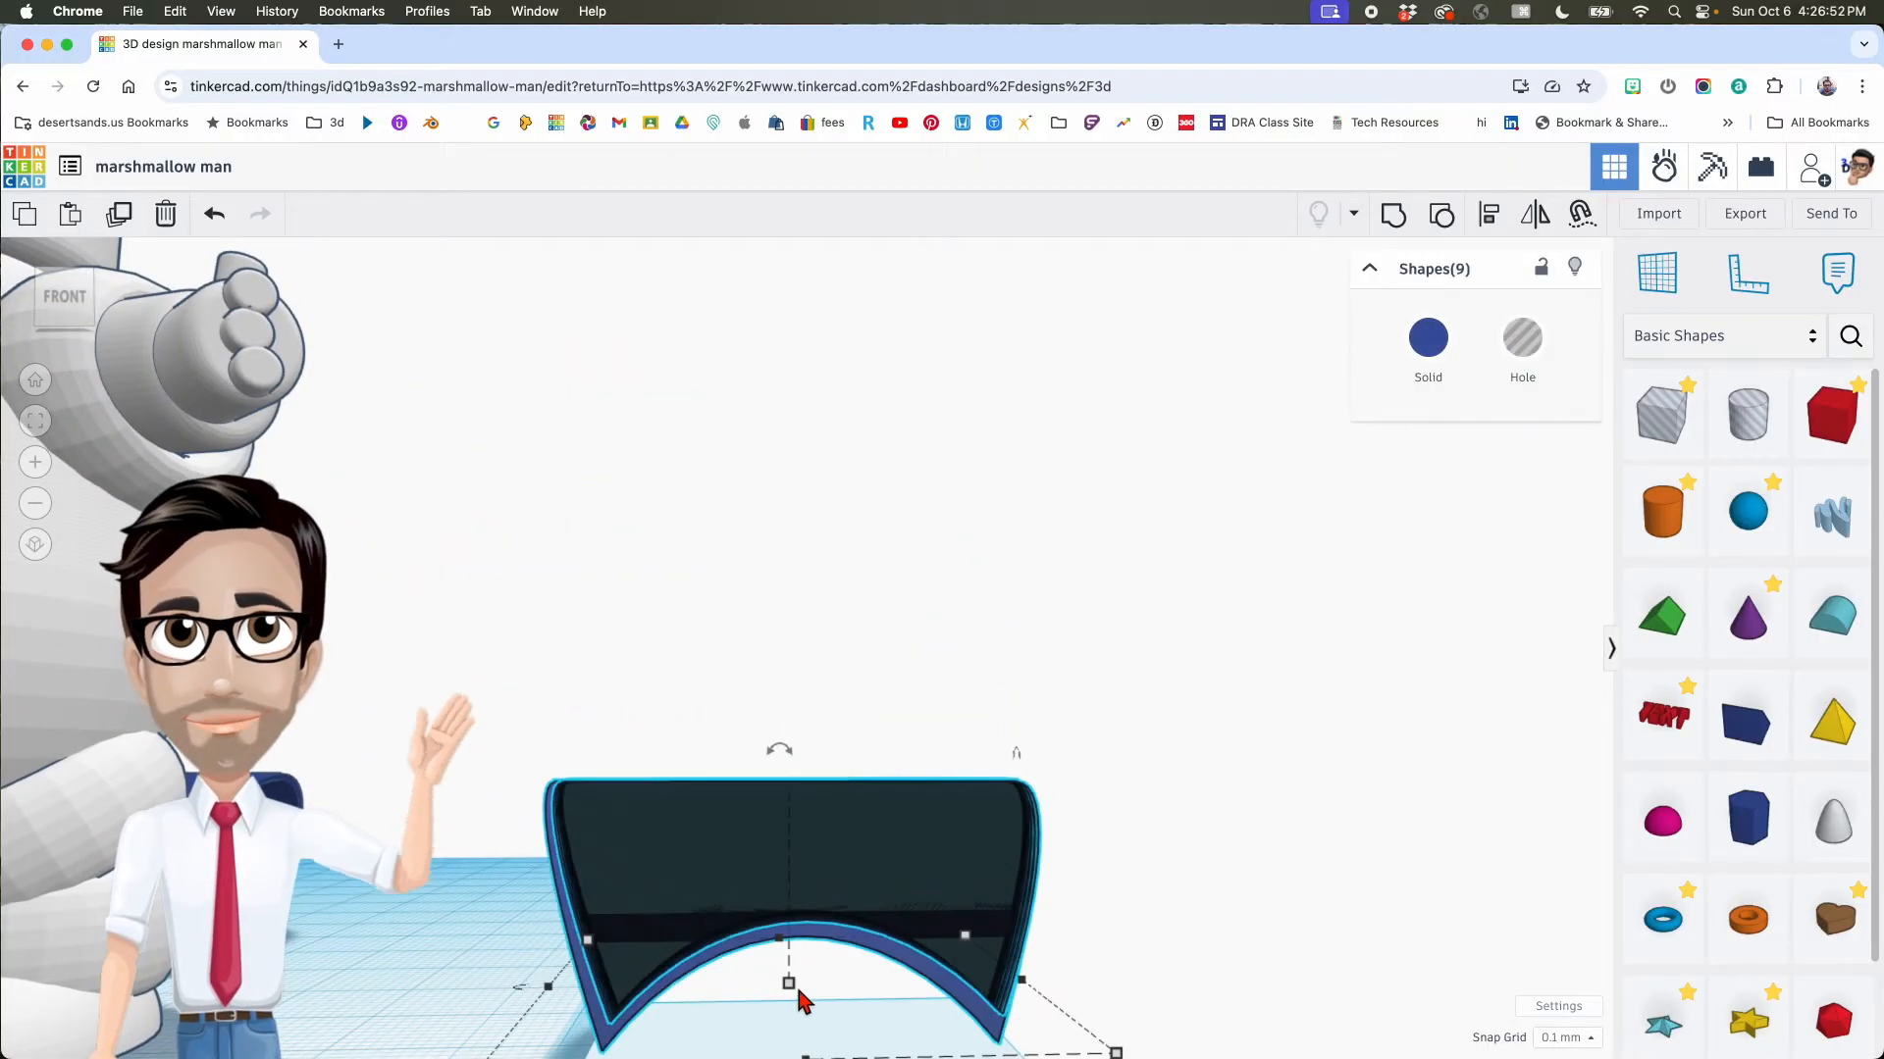
pyautogui.hotkey('ctrl', 'g')
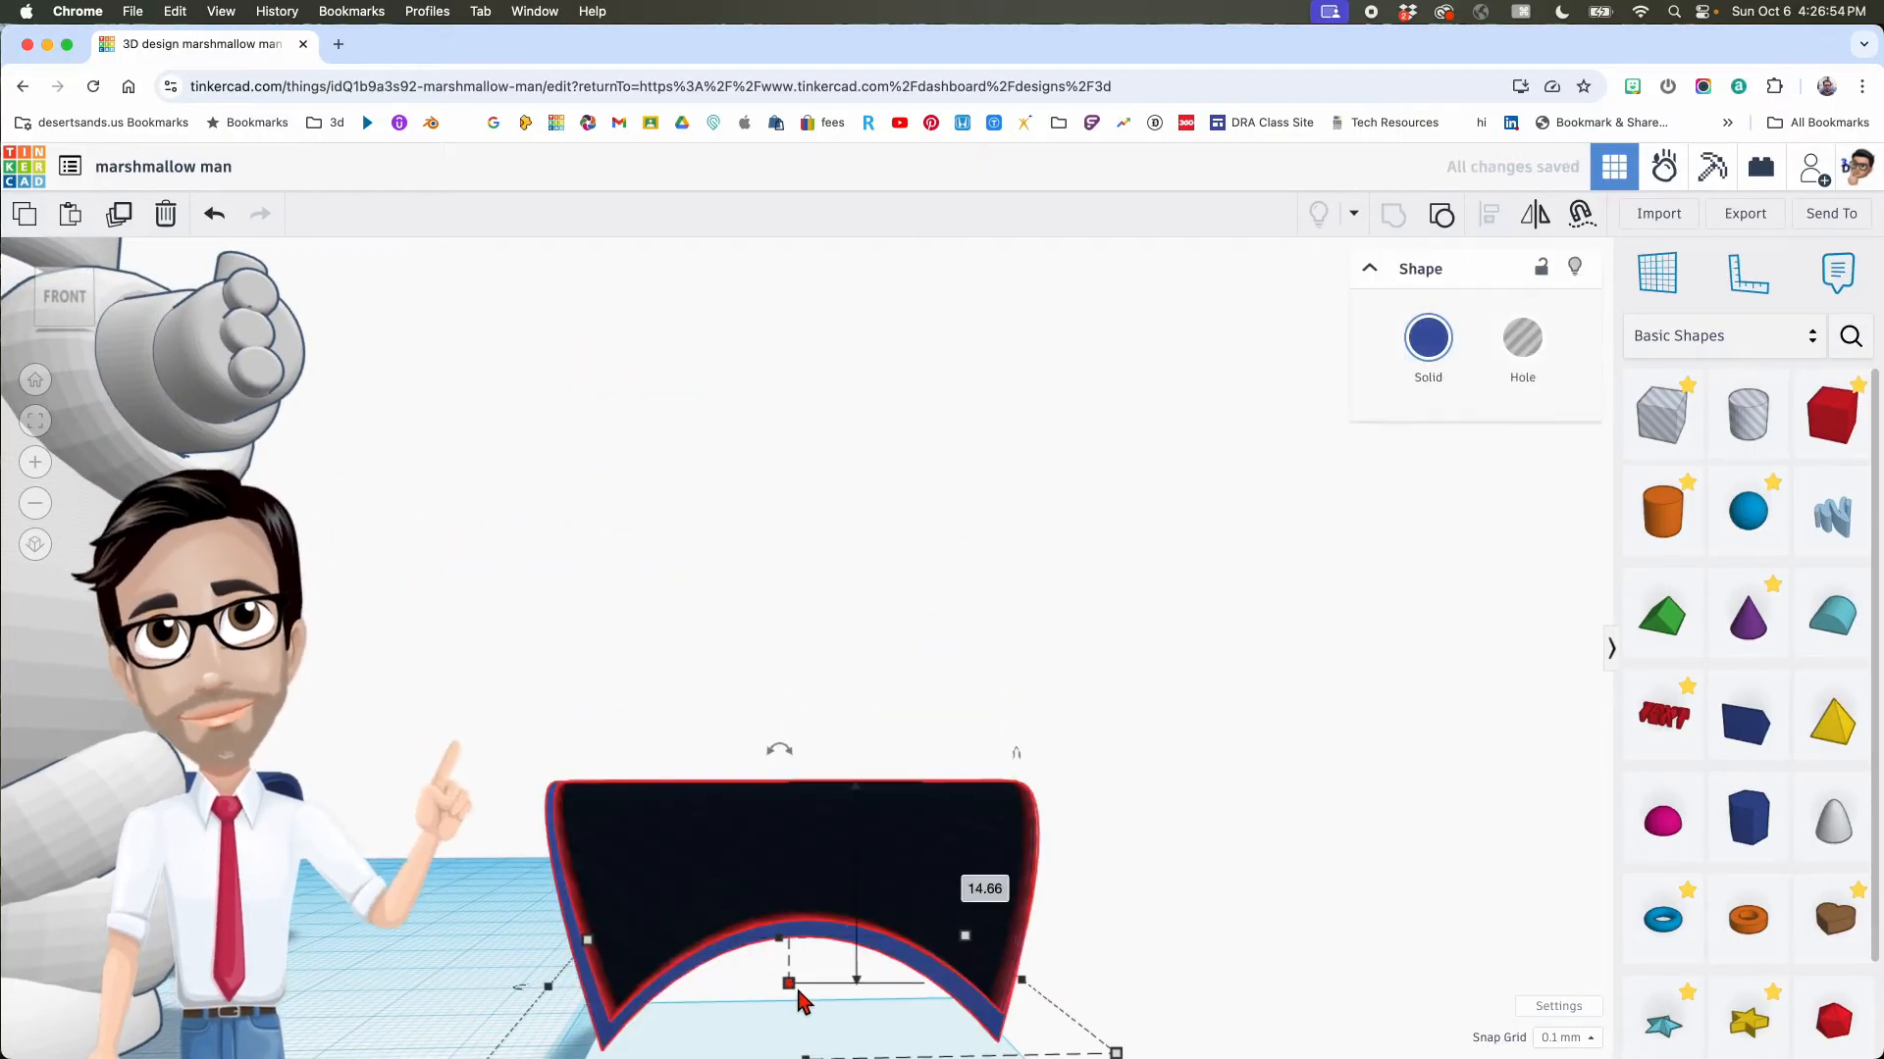
pyautogui.moveTo(796, 985); pyautogui.dragTo(1047, 807, button='right')
pyautogui.press('super+z')
pyautogui.press('super+z')
pyautogui.press('super+z')
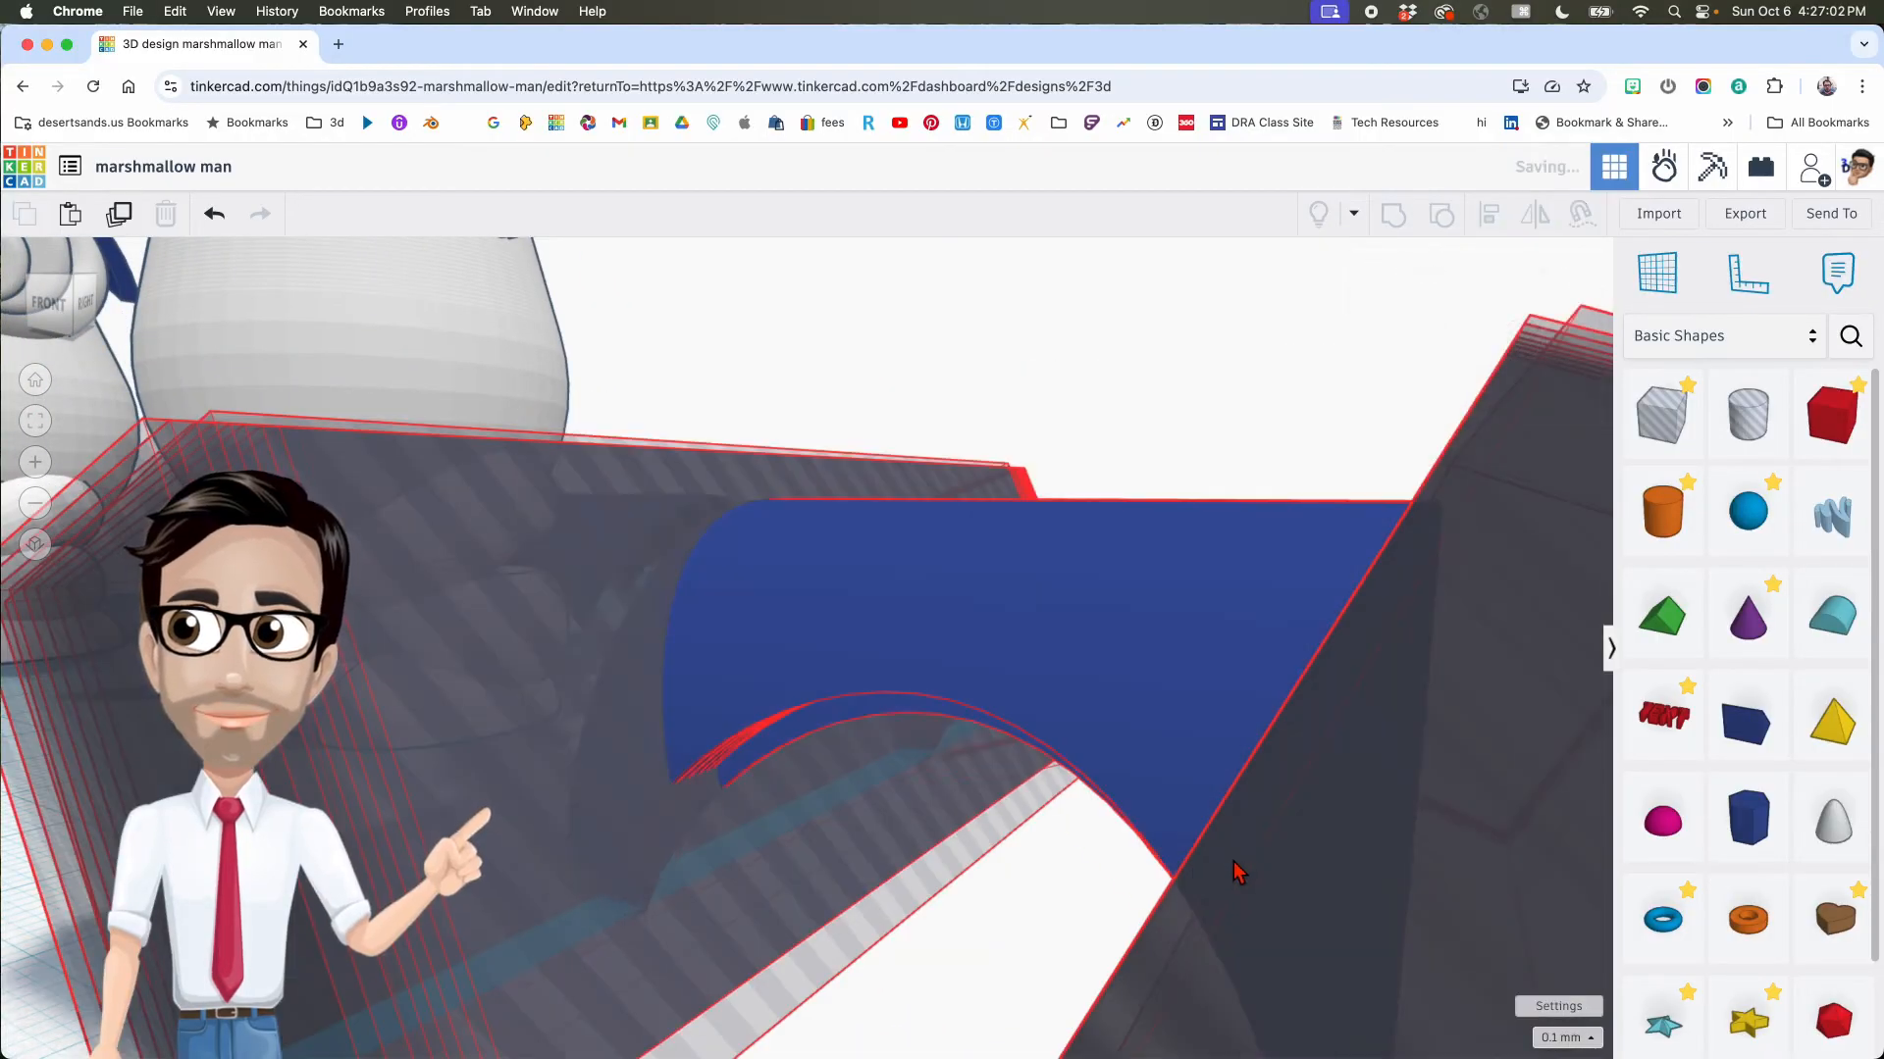
# Step: Examine the stacked hole copies along the collar's side edge, selecting individual copies to tell them apart
pyautogui.scroll(-1, 1226, 874)
pyautogui.moveTo(1257, 884); pyautogui.dragTo(1094, 908, button='right')
pyautogui.click(1086, 889)
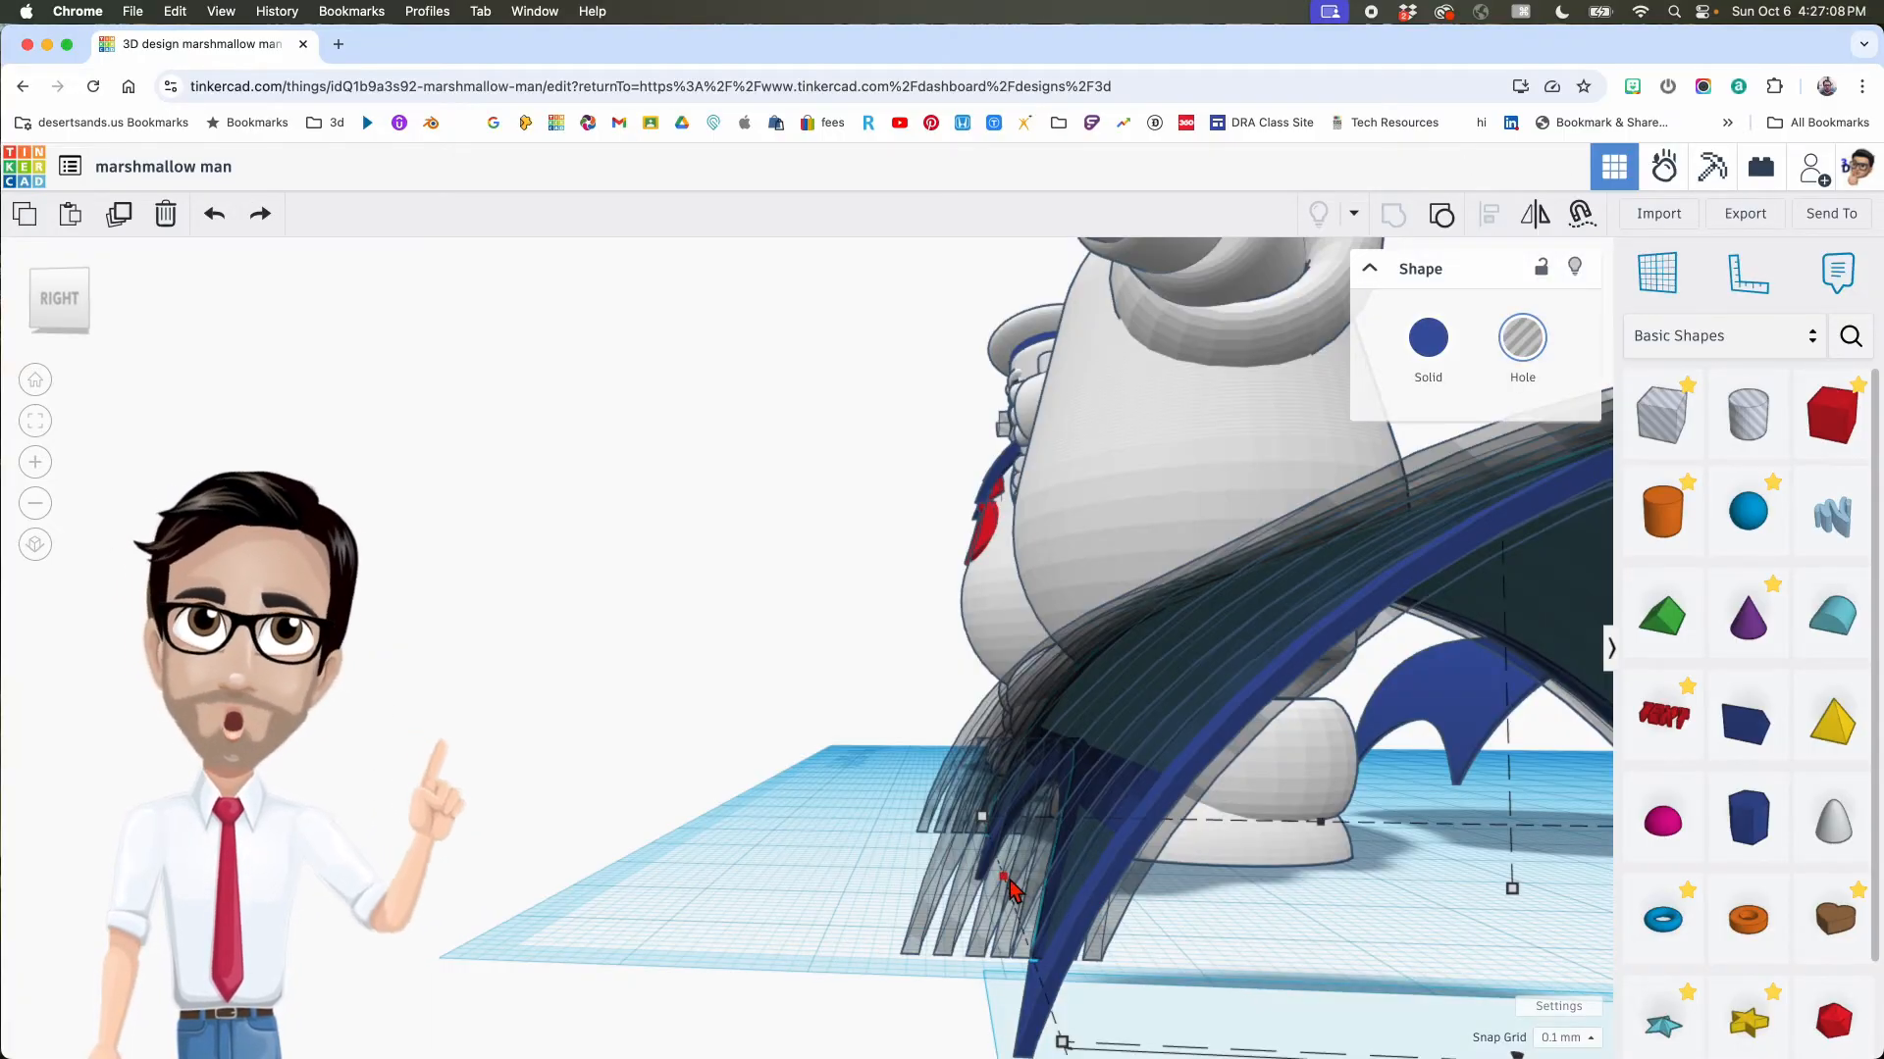
pyautogui.moveTo(1190, 957); pyautogui.dragTo(964, 930, button='right')
pyautogui.click(875, 882)
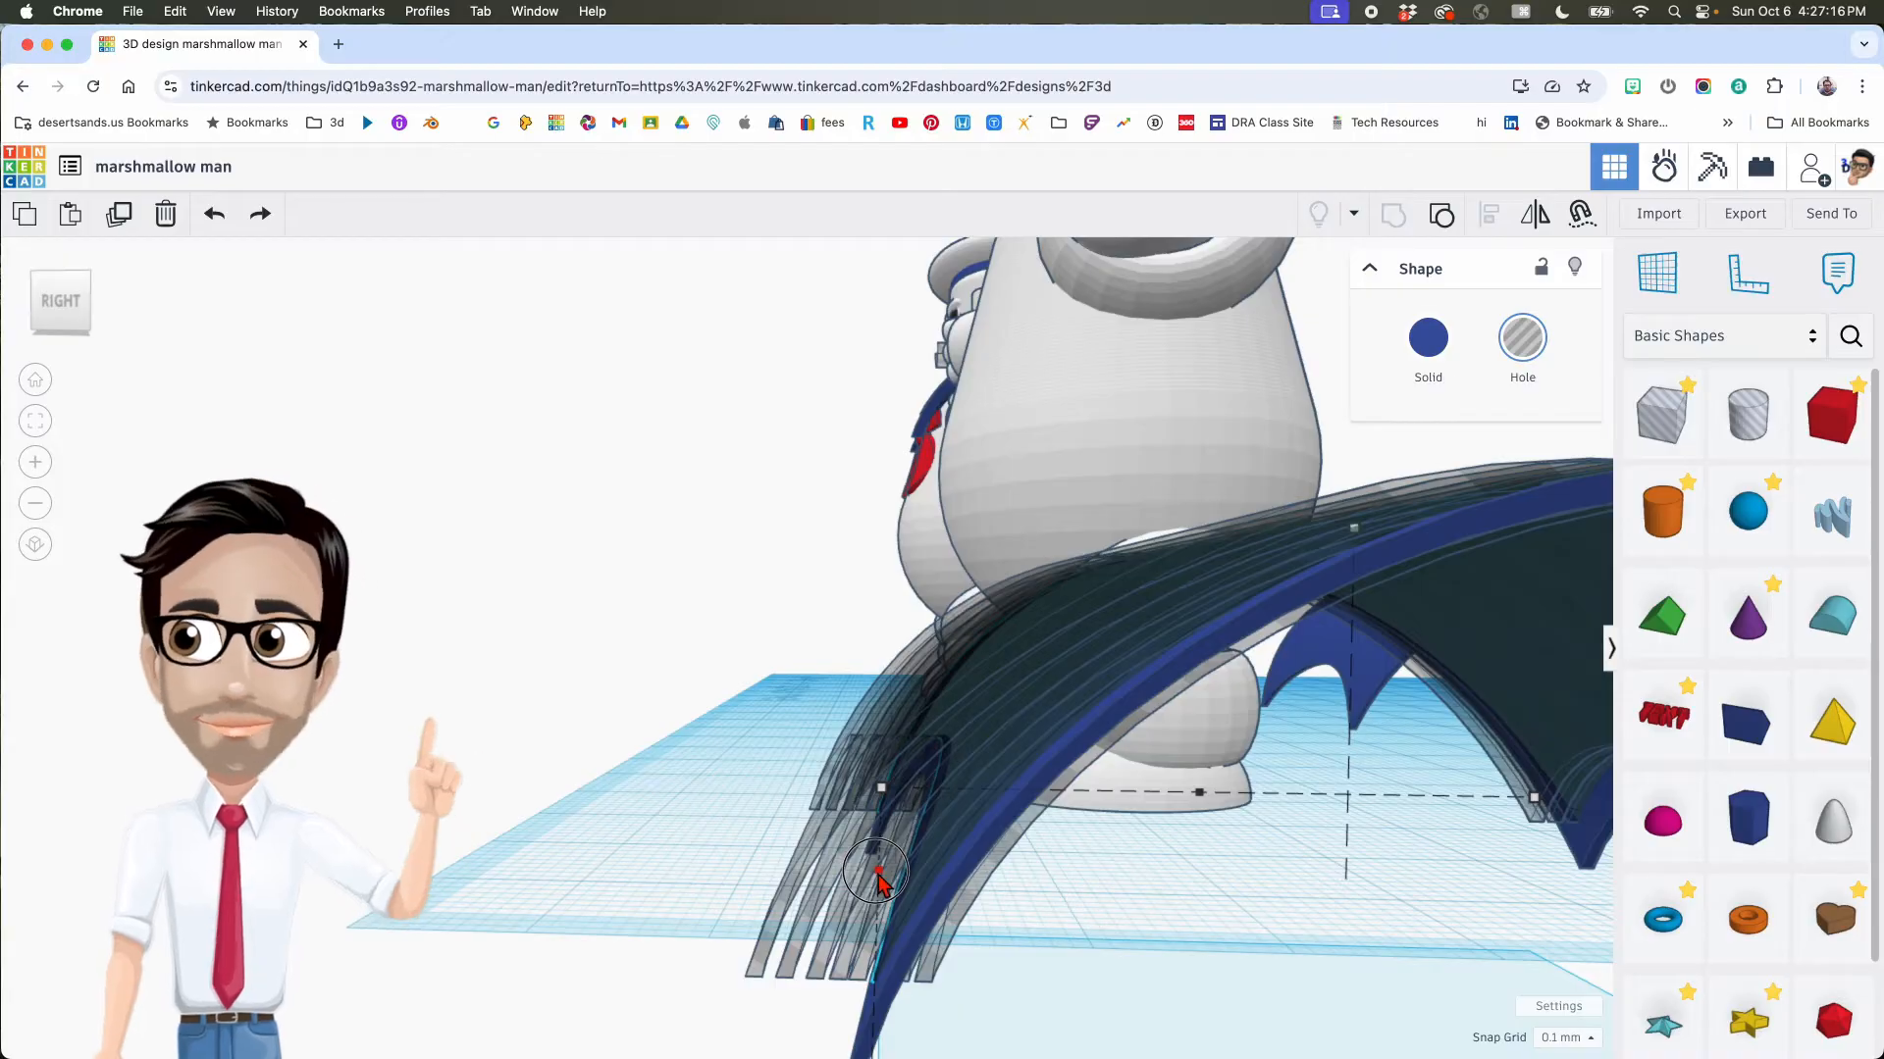
pyautogui.moveTo(1158, 920)
pyautogui.mouseDown(button='right')
pyautogui.moveTo(1046, 908)
pyautogui.moveTo(1076, 900)
pyautogui.moveTo(1021, 925)
pyautogui.moveTo(1157, 921)
pyautogui.mouseUp(button='right')
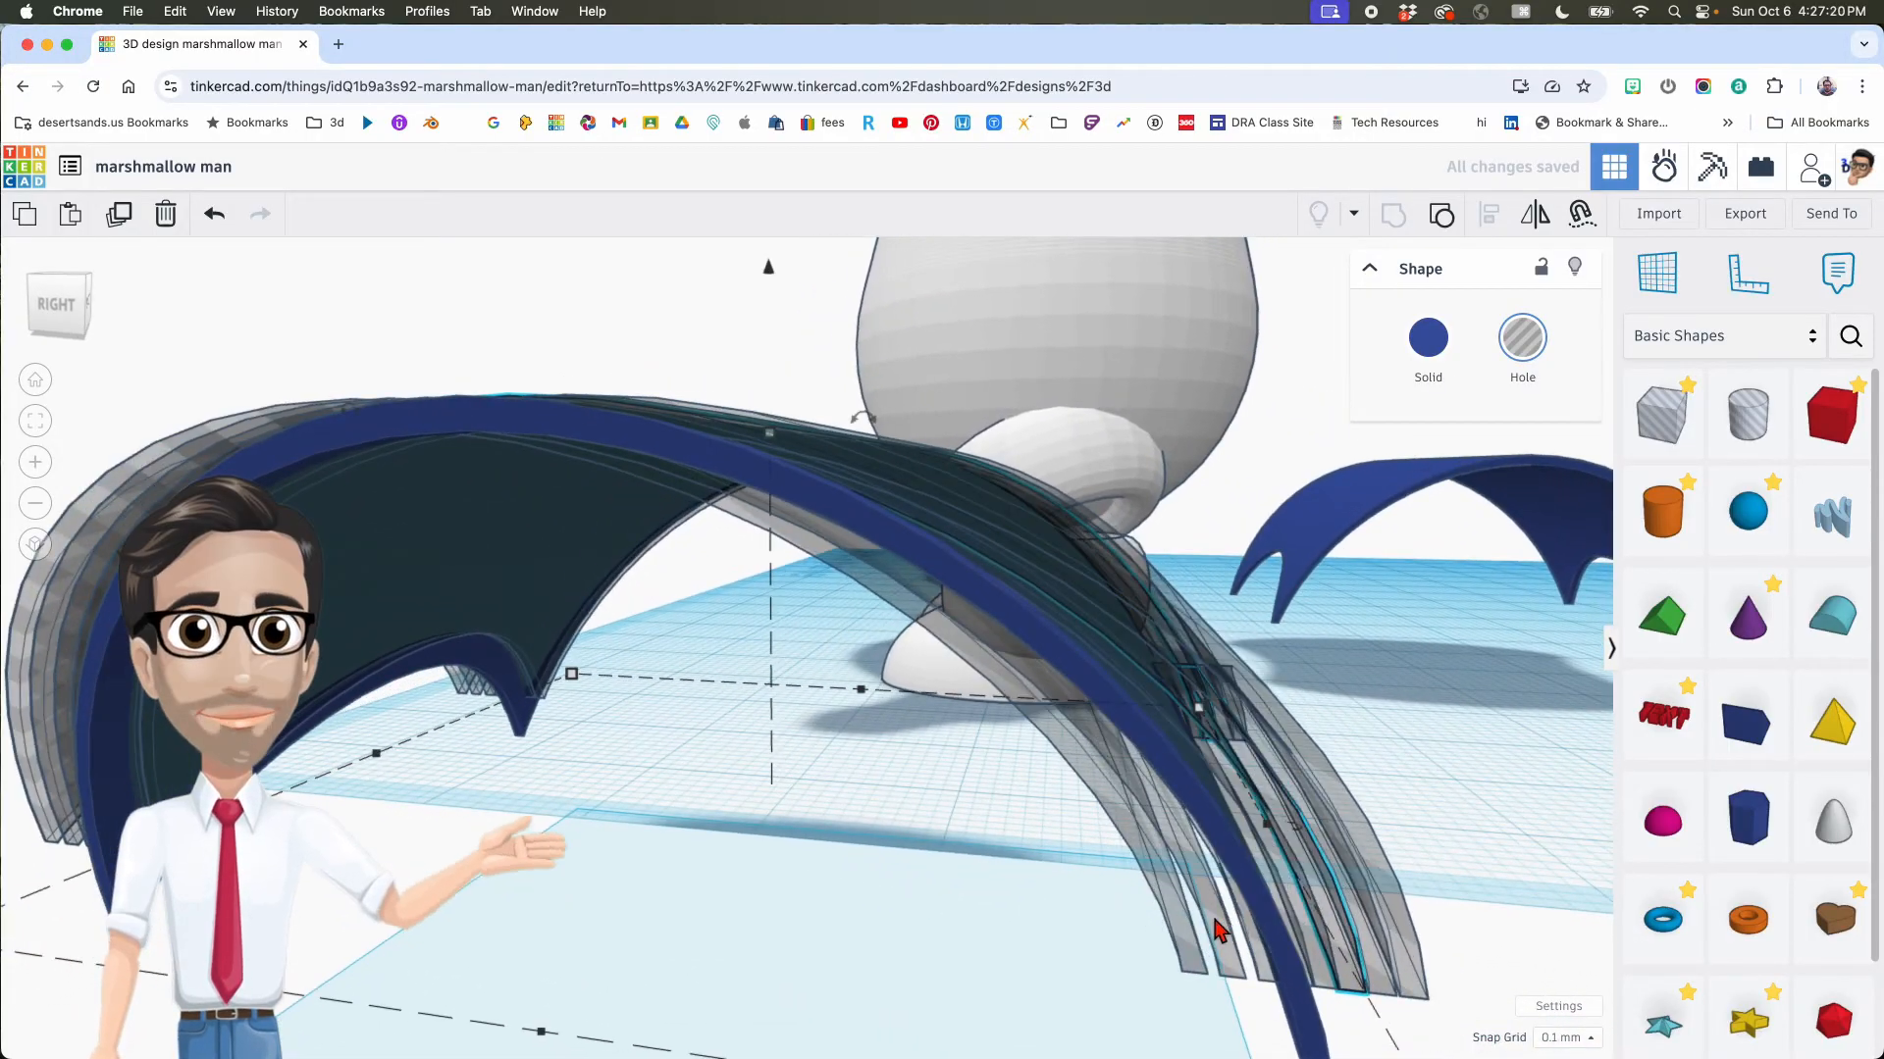
pyautogui.click(1278, 908)
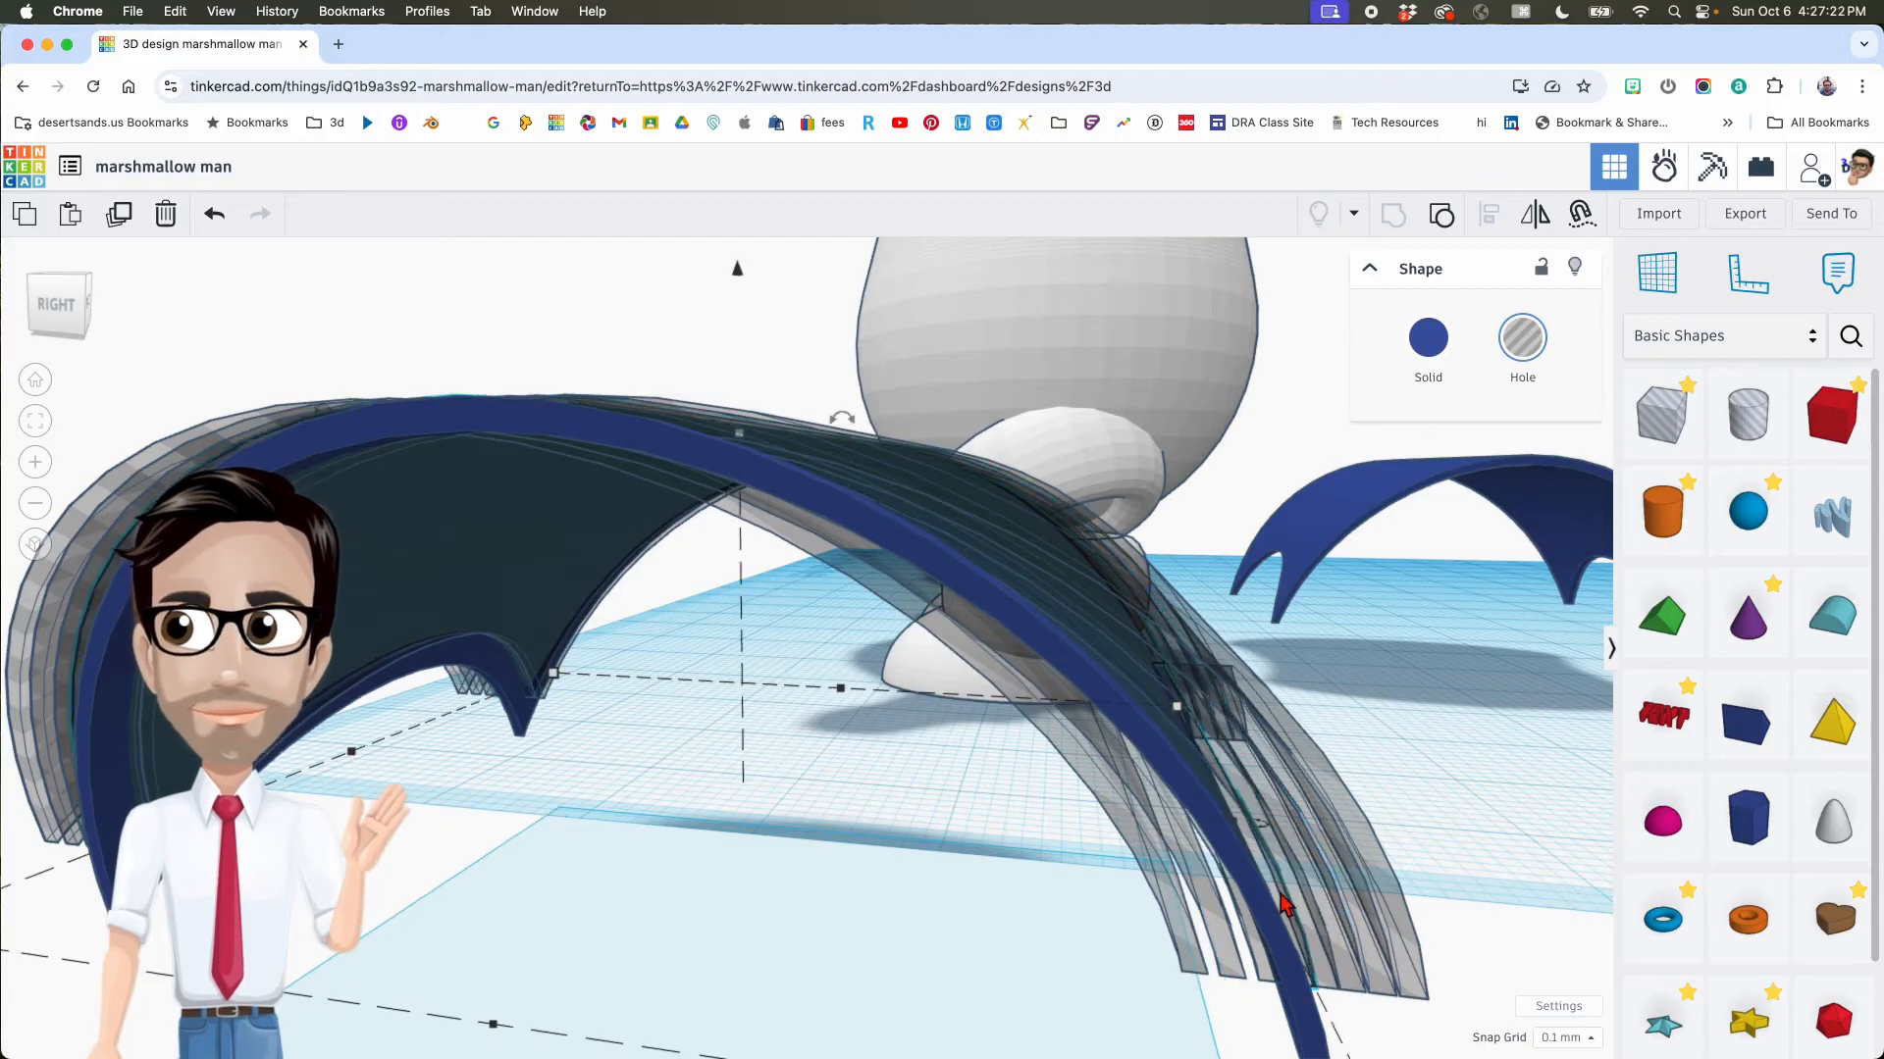
pyautogui.click(1233, 827)
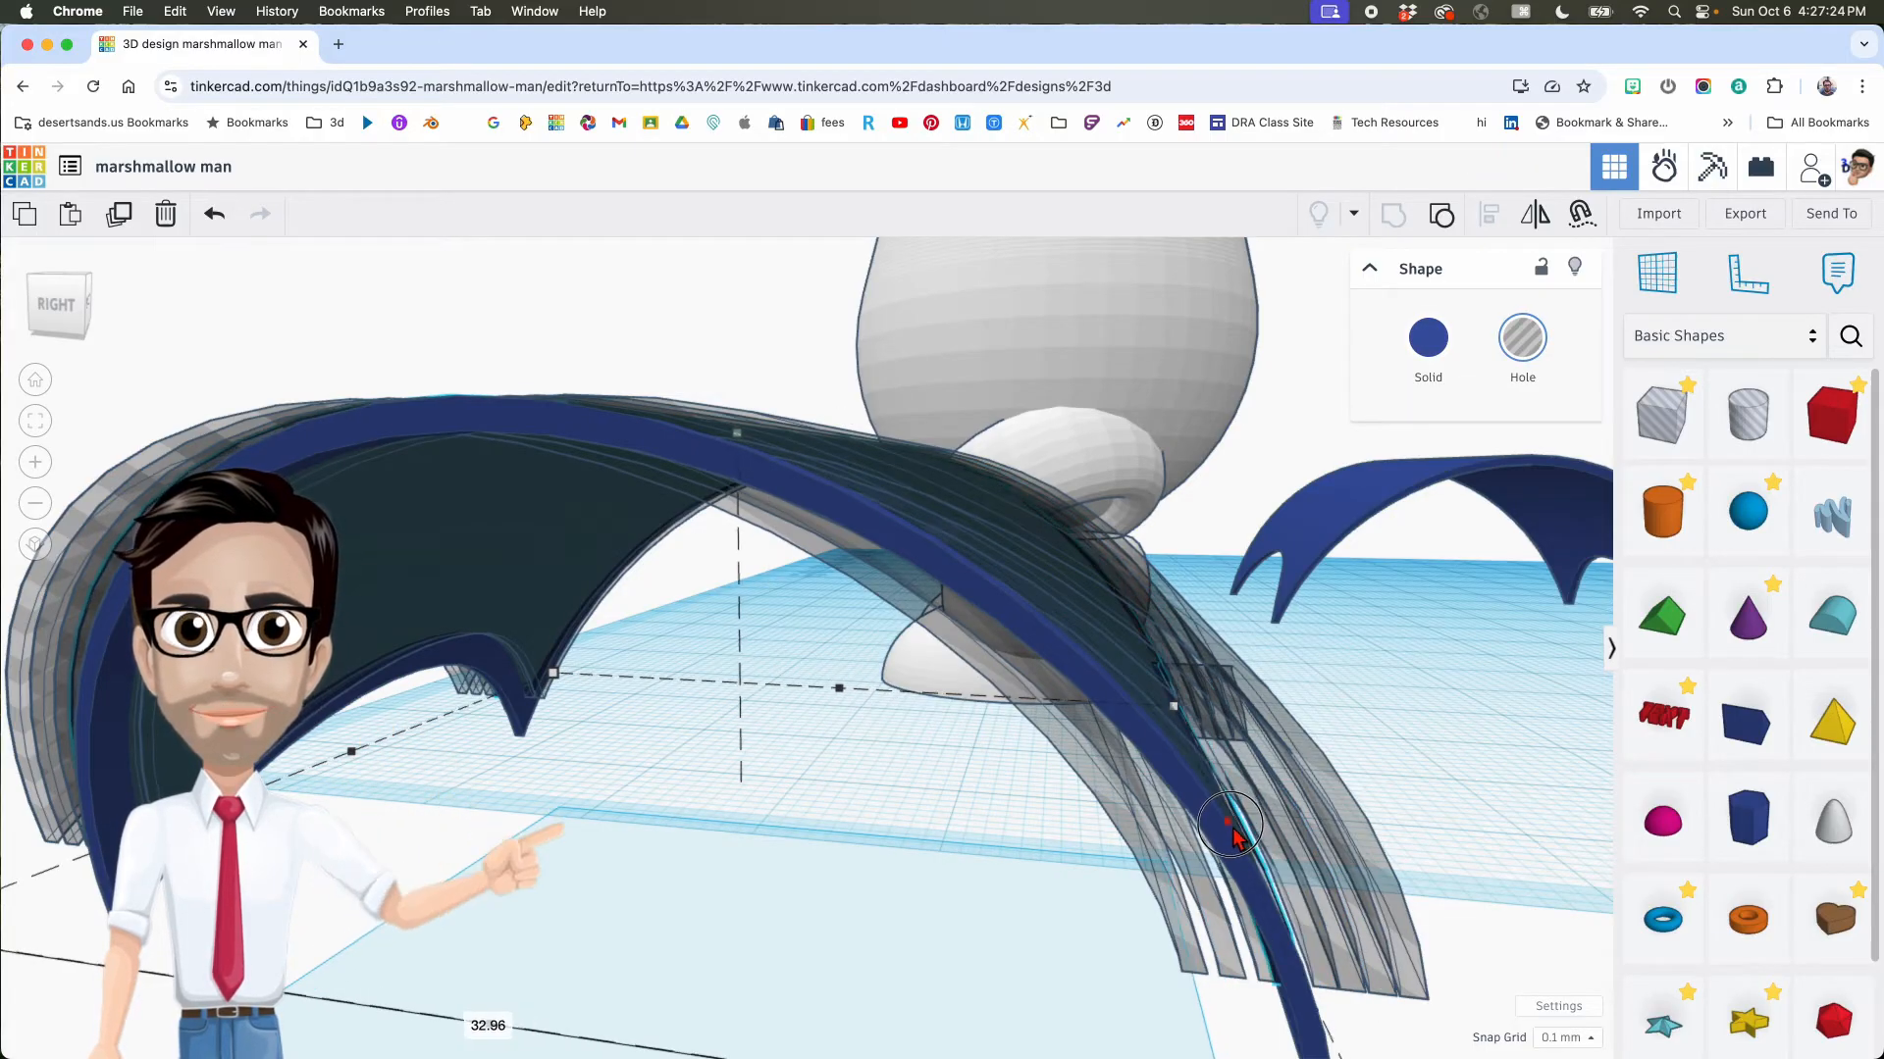
# Step: Select one collar hole copy and shift it well behind the solid collar, out of the stack
pyautogui.scroll(-8, 1198, 883)
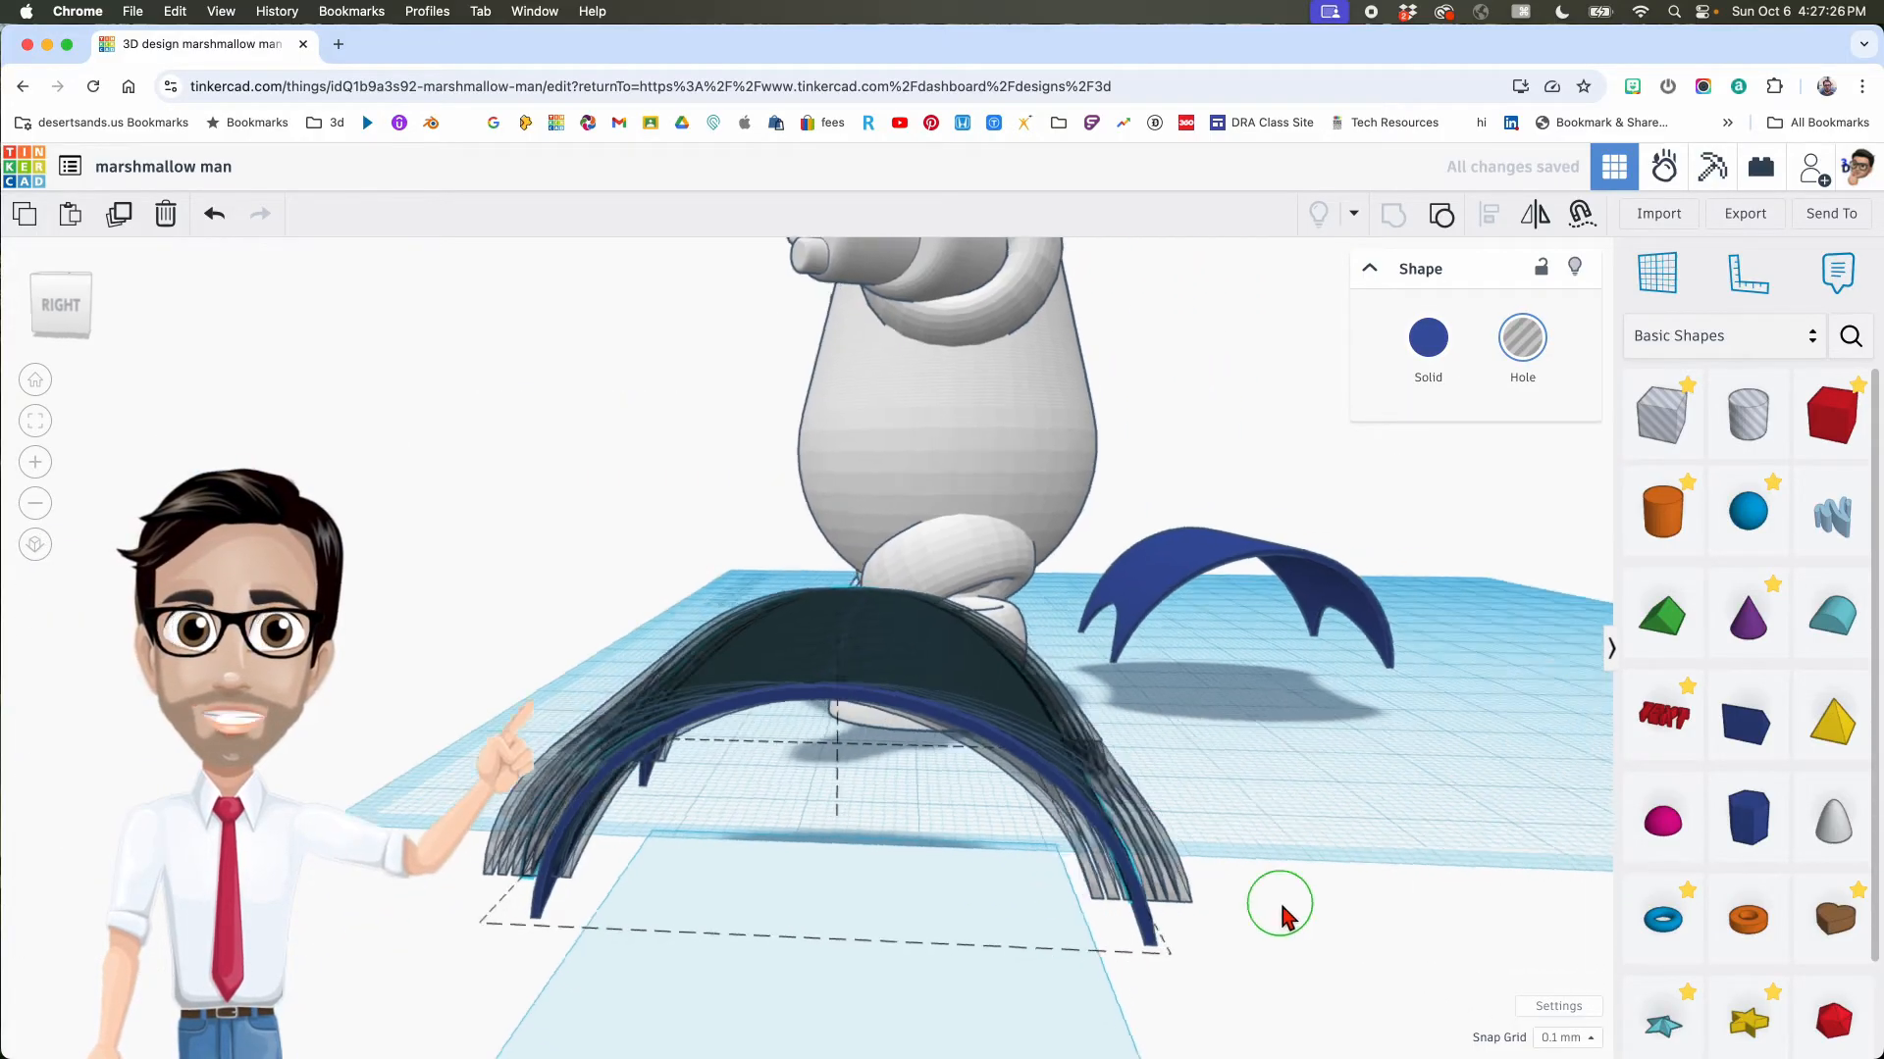
pyautogui.moveTo(908, 932)
pyautogui.mouseDown(button='right')
pyautogui.moveTo(1144, 935)
pyautogui.moveTo(1283, 892)
pyautogui.moveTo(922, 930)
pyautogui.mouseUp(button='right')
pyautogui.moveTo(922, 922); pyautogui.dragTo(1215, 931, button='middle')
pyautogui.click(1142, 756)
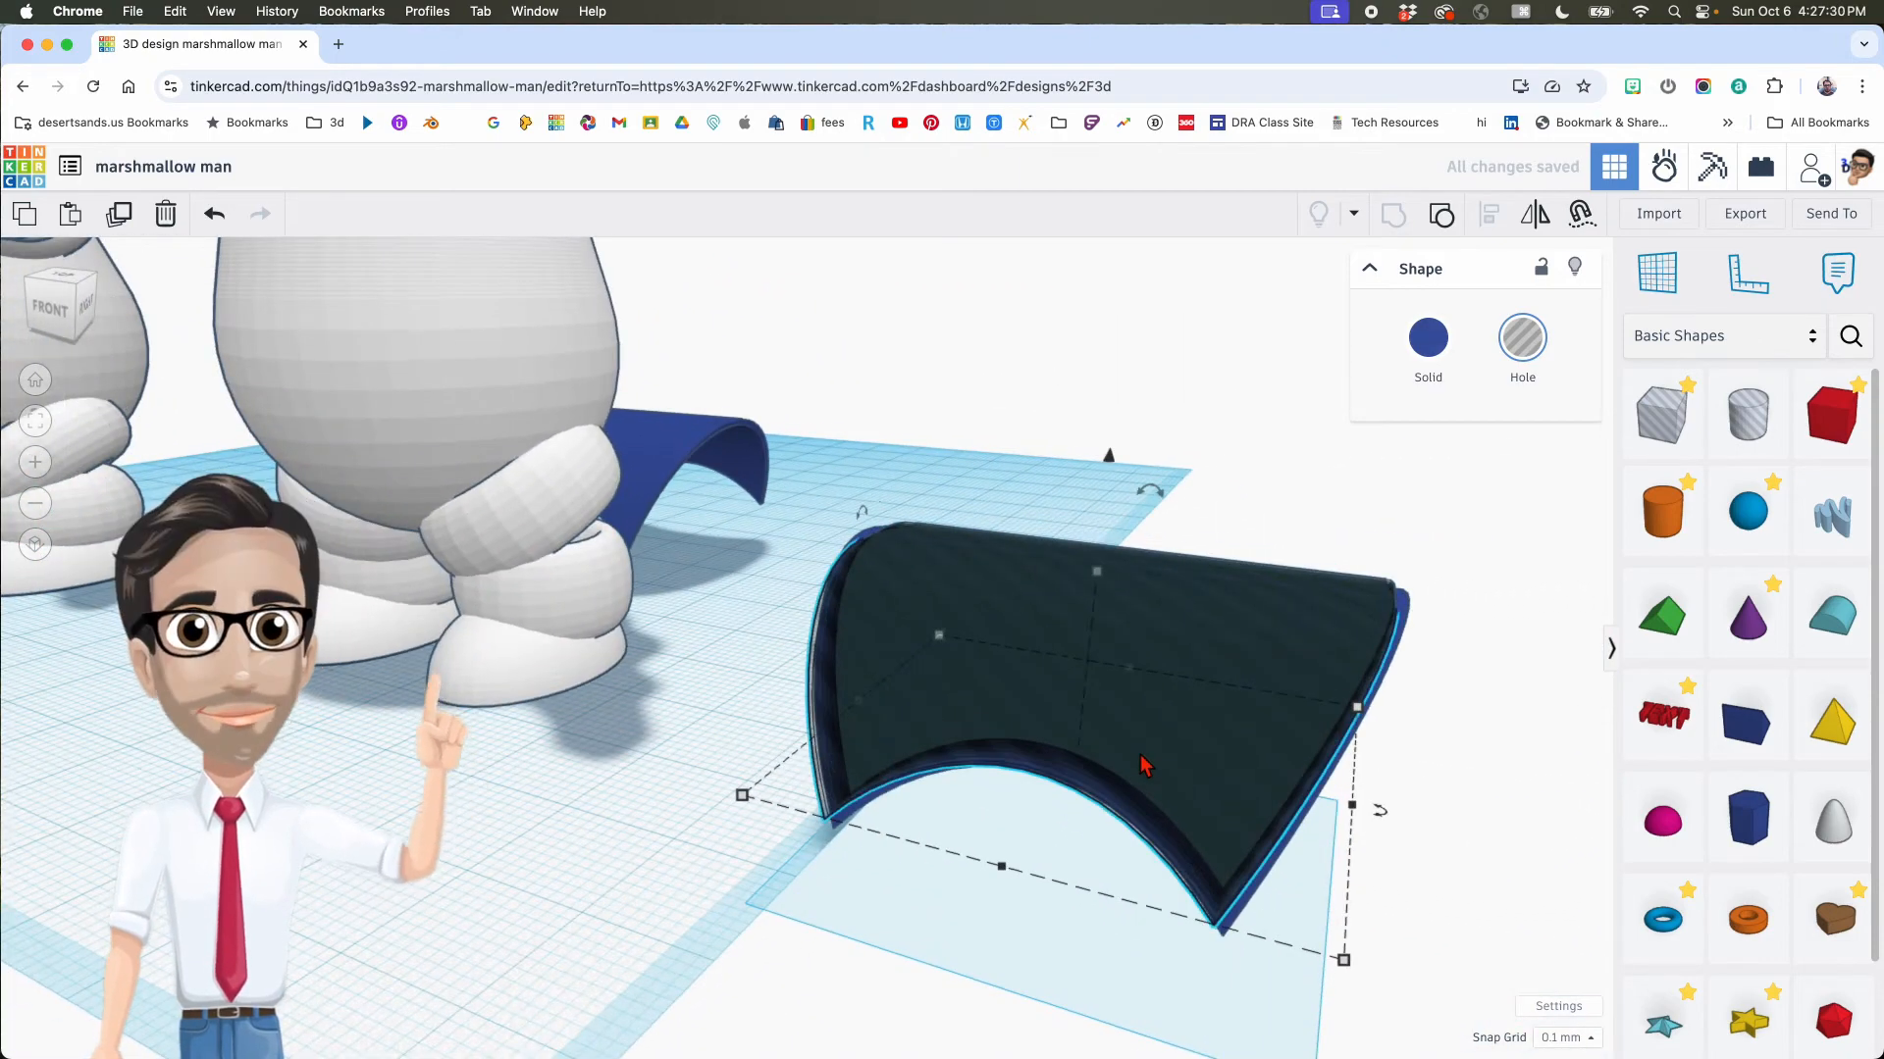
pyautogui.hotkey('shift', 'Up')
pyautogui.hotkey('shift', 'Up')
pyautogui.hotkey('shift', 'Up')
pyautogui.hotkey('shift', 'Up')
pyautogui.hotkey('shift', 'Up')
pyautogui.hotkey('shift', 'Up')
pyautogui.hotkey('shift', 'Up')
pyautogui.hotkey('shift', 'Up')
pyautogui.hotkey('shift', 'Up')
pyautogui.hotkey('shift', 'Up')
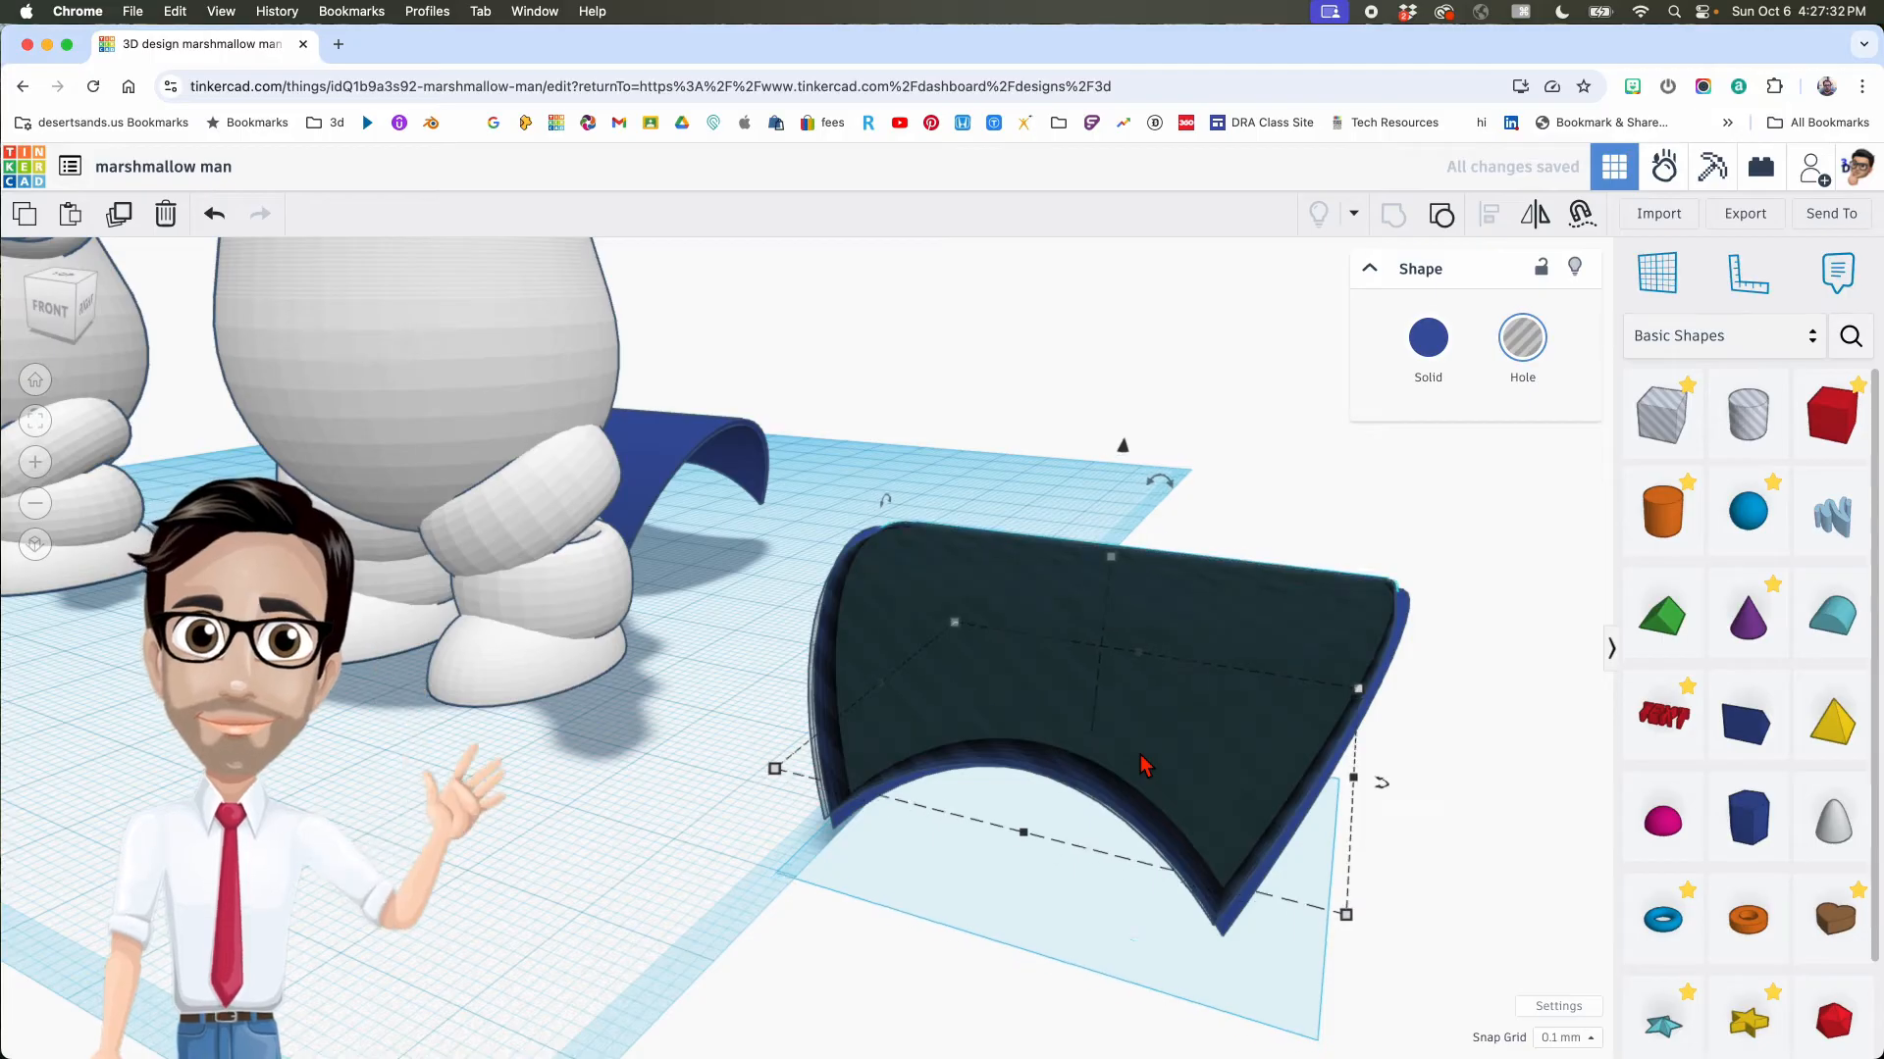
pyautogui.hotkey('shift', 'Up')
pyautogui.hotkey('shift', 'Up')
pyautogui.hotkey('shift', 'Up')
pyautogui.hotkey('shift', 'Up')
pyautogui.hotkey('shift', 'Up')
pyautogui.hotkey('shift', 'Up')
pyautogui.hotkey('shift', 'Up')
pyautogui.hotkey('shift', 'Up')
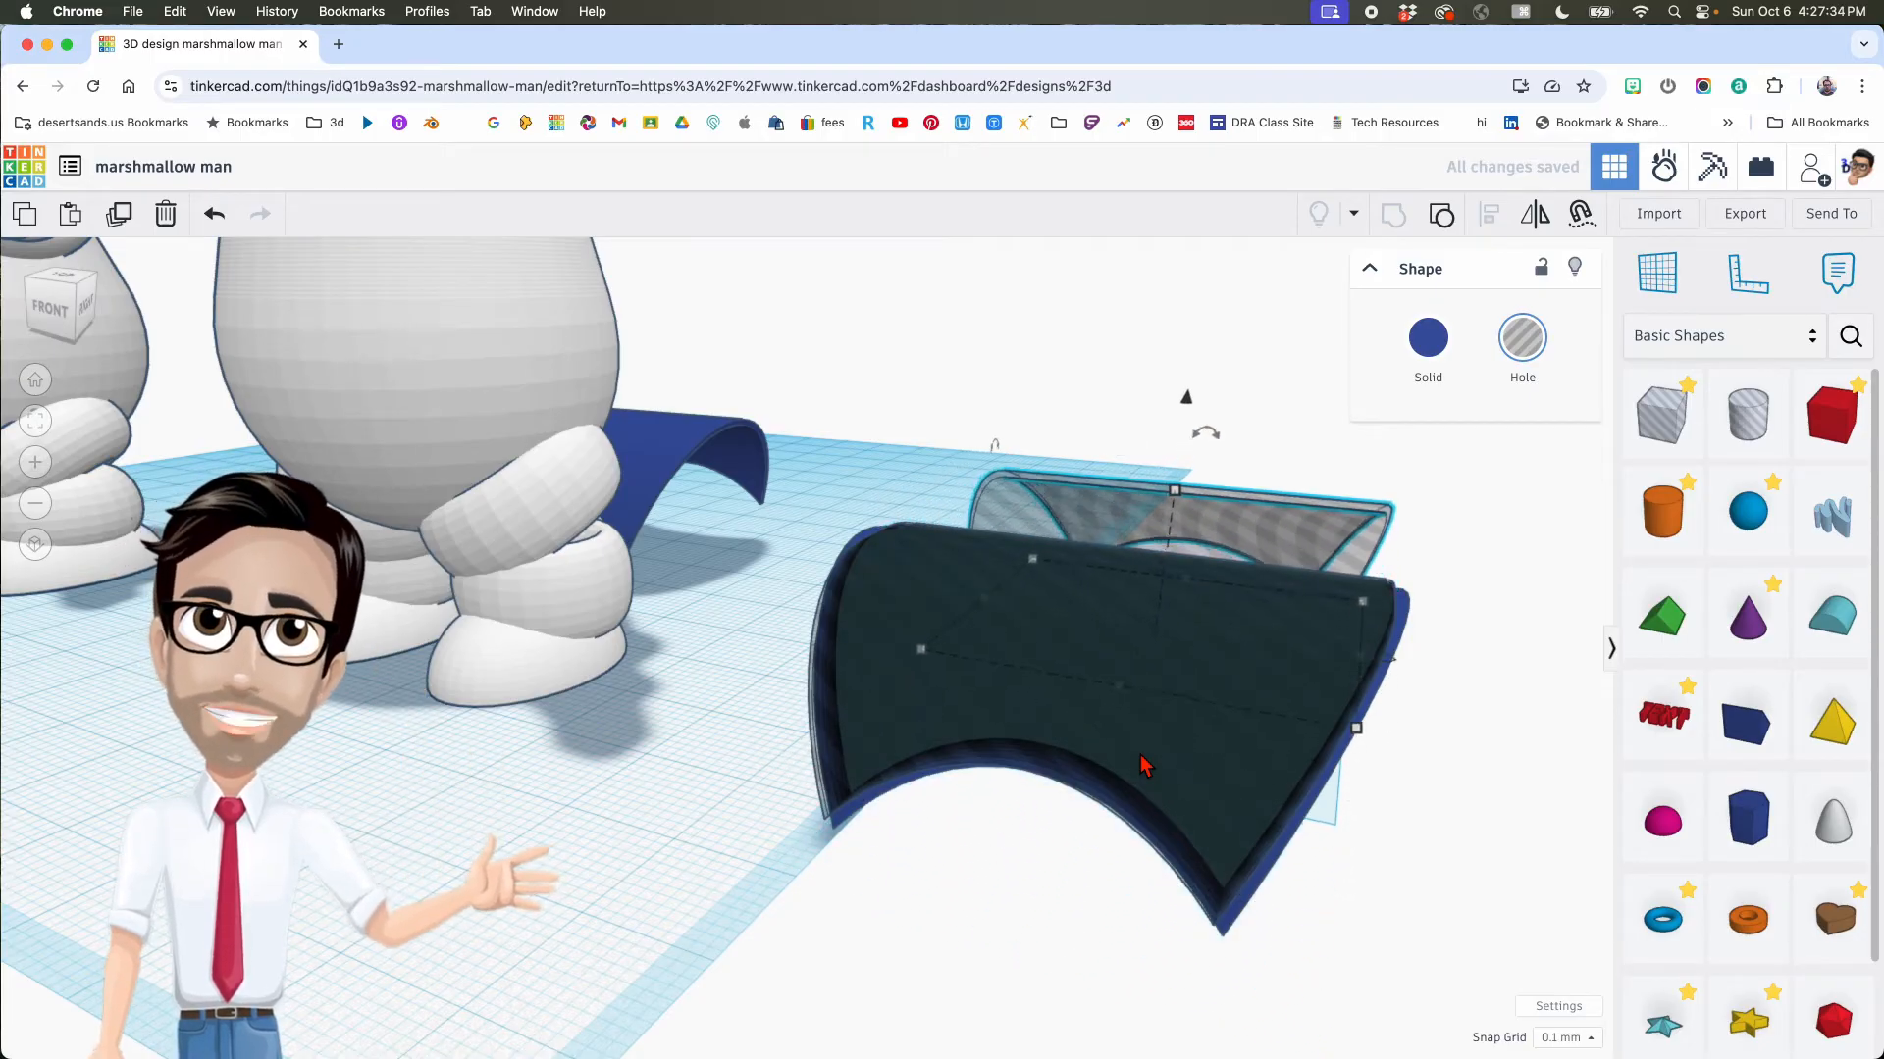
pyautogui.hotkey('shift', 'Up')
pyautogui.hotkey('shift', 'Up')
pyautogui.hotkey('shift', 'Up')
pyautogui.hotkey('shift', 'Up')
pyautogui.hotkey('shift', 'Up')
pyautogui.hotkey('shift', 'Up')
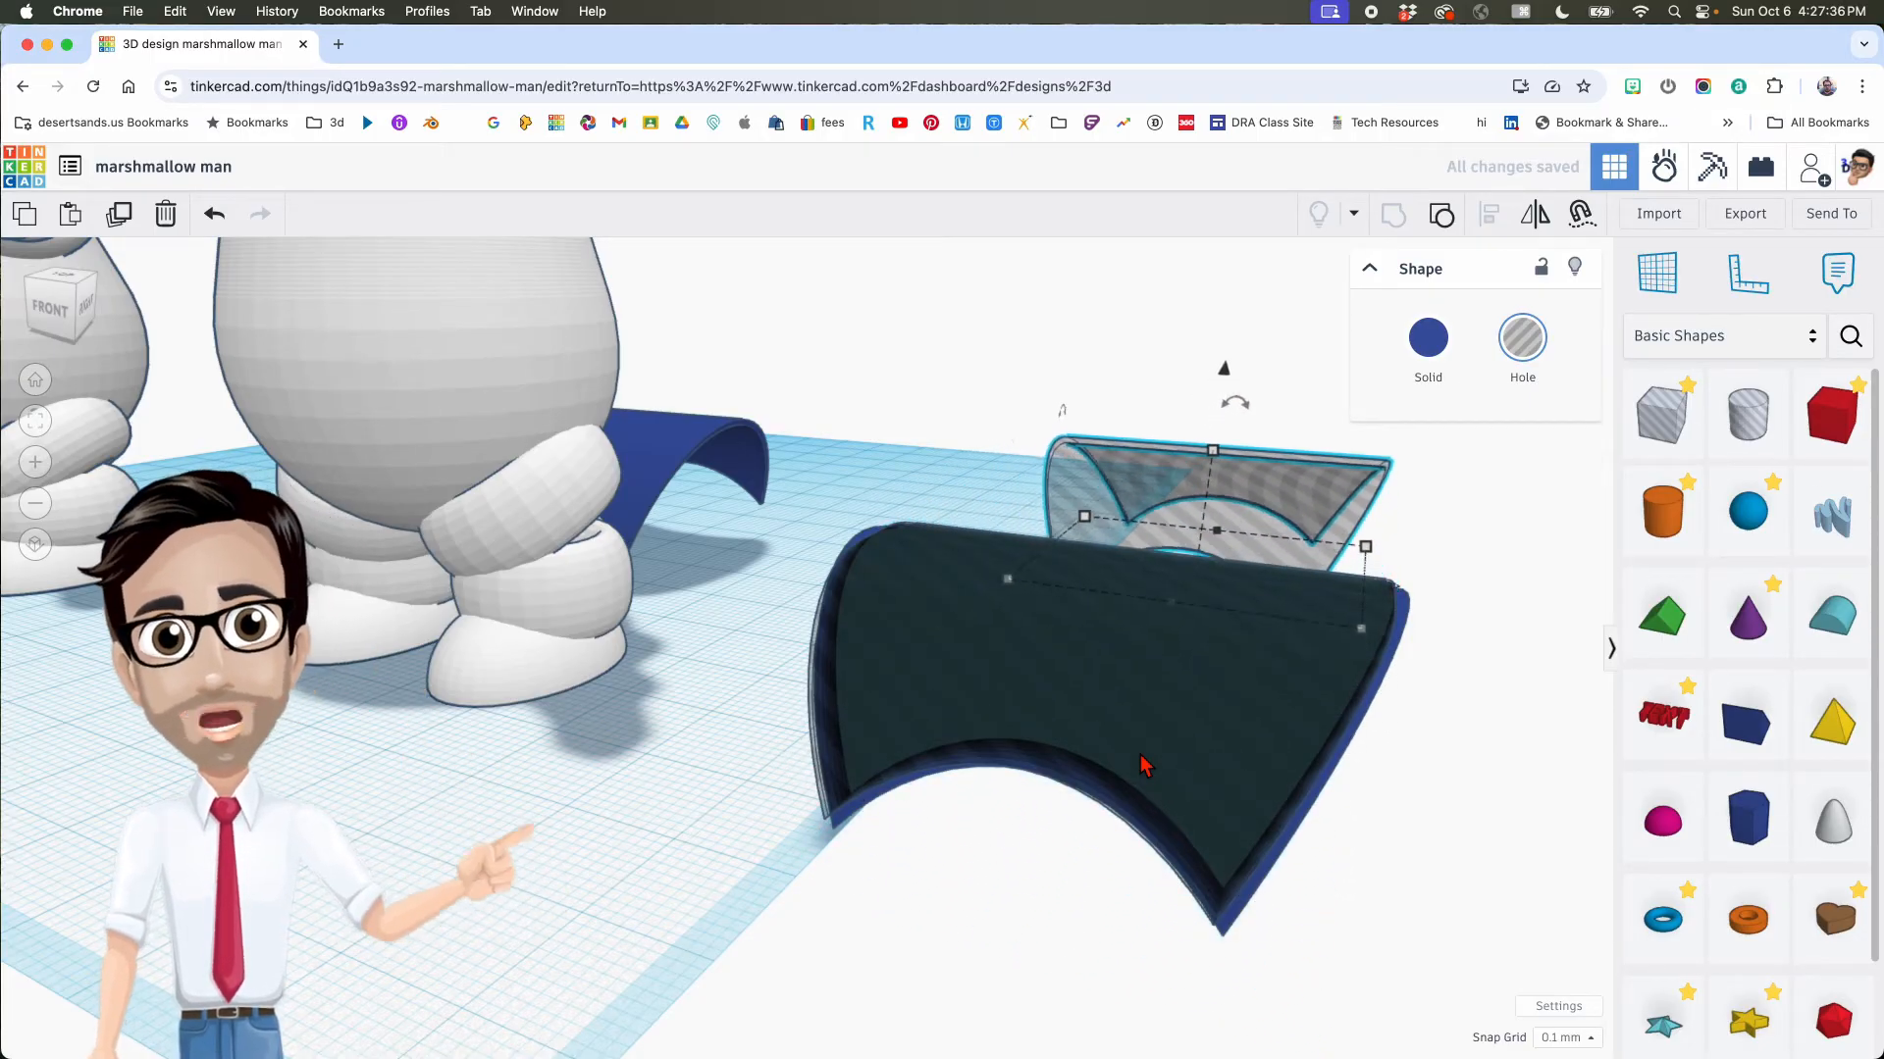
# Step: Group the solid collar with the remaining stacked holes to cut out its interior, leaving out the separated hole copy
pyautogui.moveTo(1132, 751); pyautogui.dragTo(1121, 761, button='right')
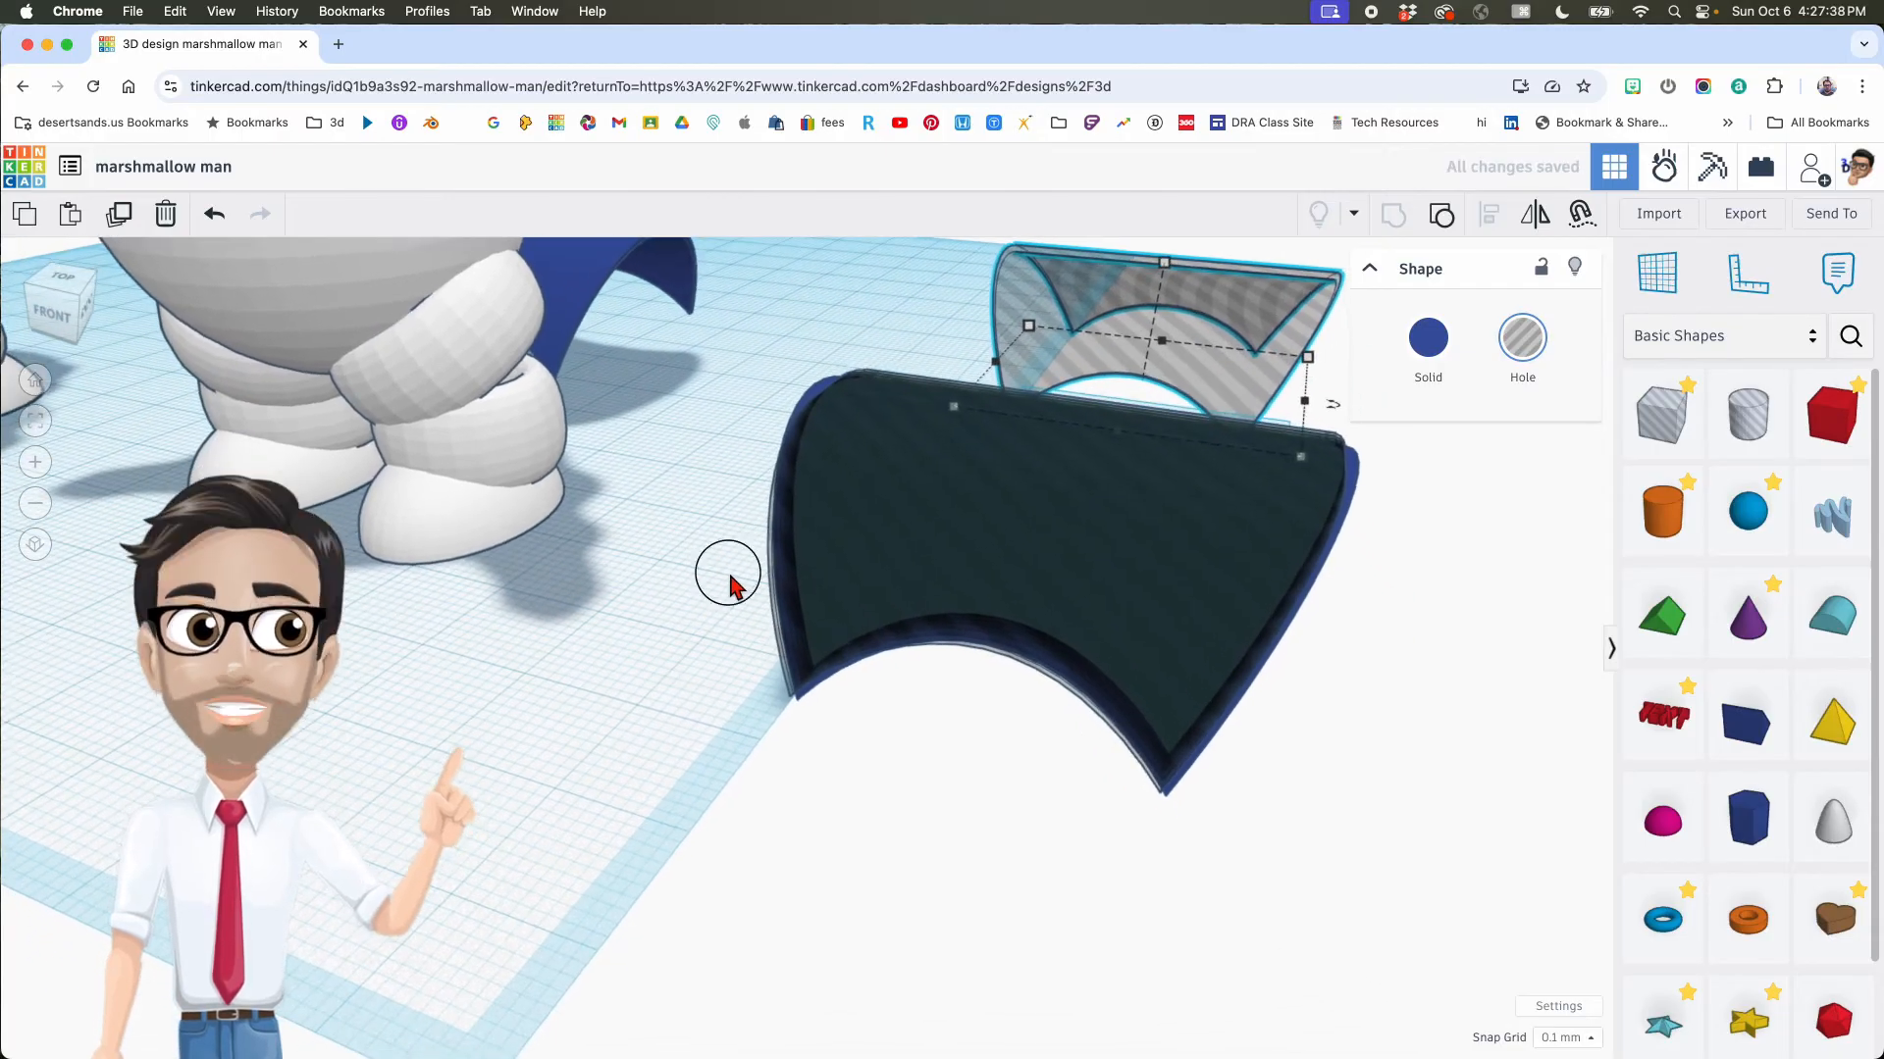
pyautogui.moveTo(720, 573); pyautogui.dragTo(925, 614)
pyautogui.press('super+g')
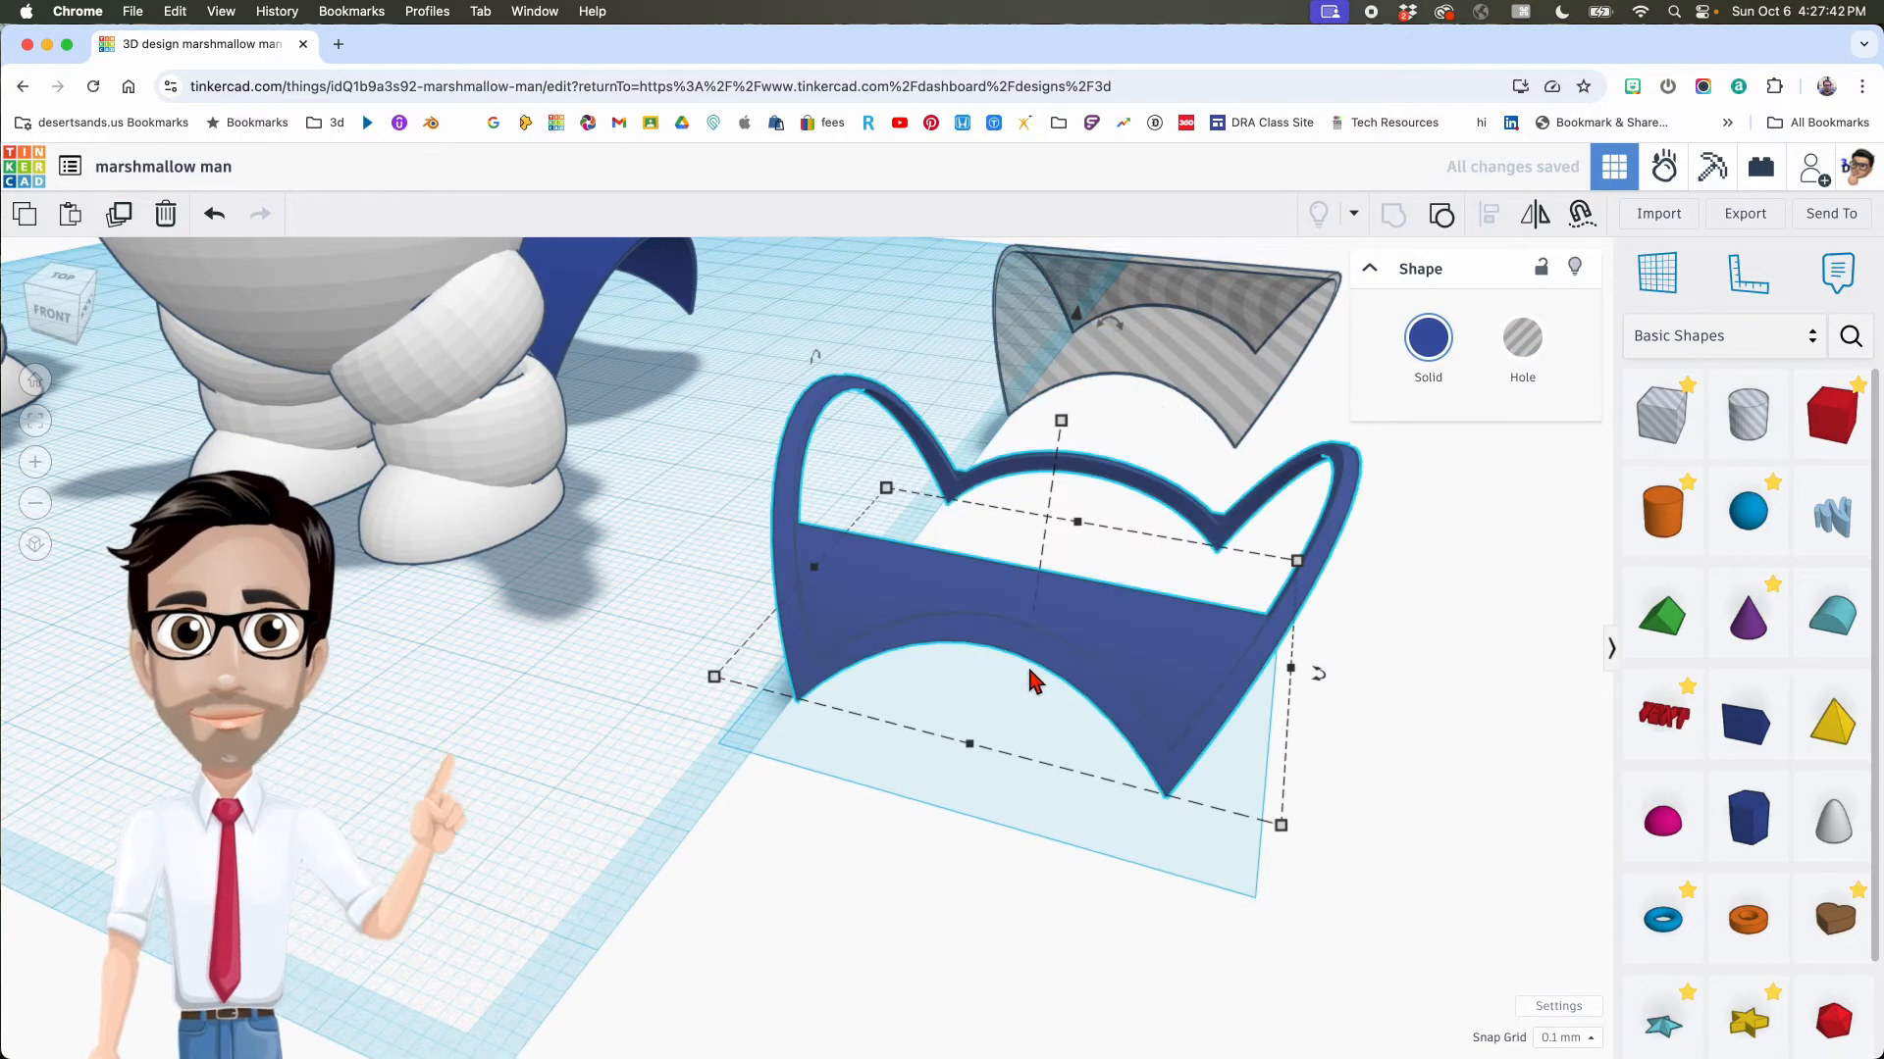
# Step: Bring the separate collar hole forward onto the partly cut collar and nudge it over the leftover front strip
pyautogui.moveTo(1026, 663); pyautogui.dragTo(1065, 507, button='right')
pyautogui.click(1083, 398)
pyautogui.moveTo(1083, 398); pyautogui.dragTo(1081, 494)
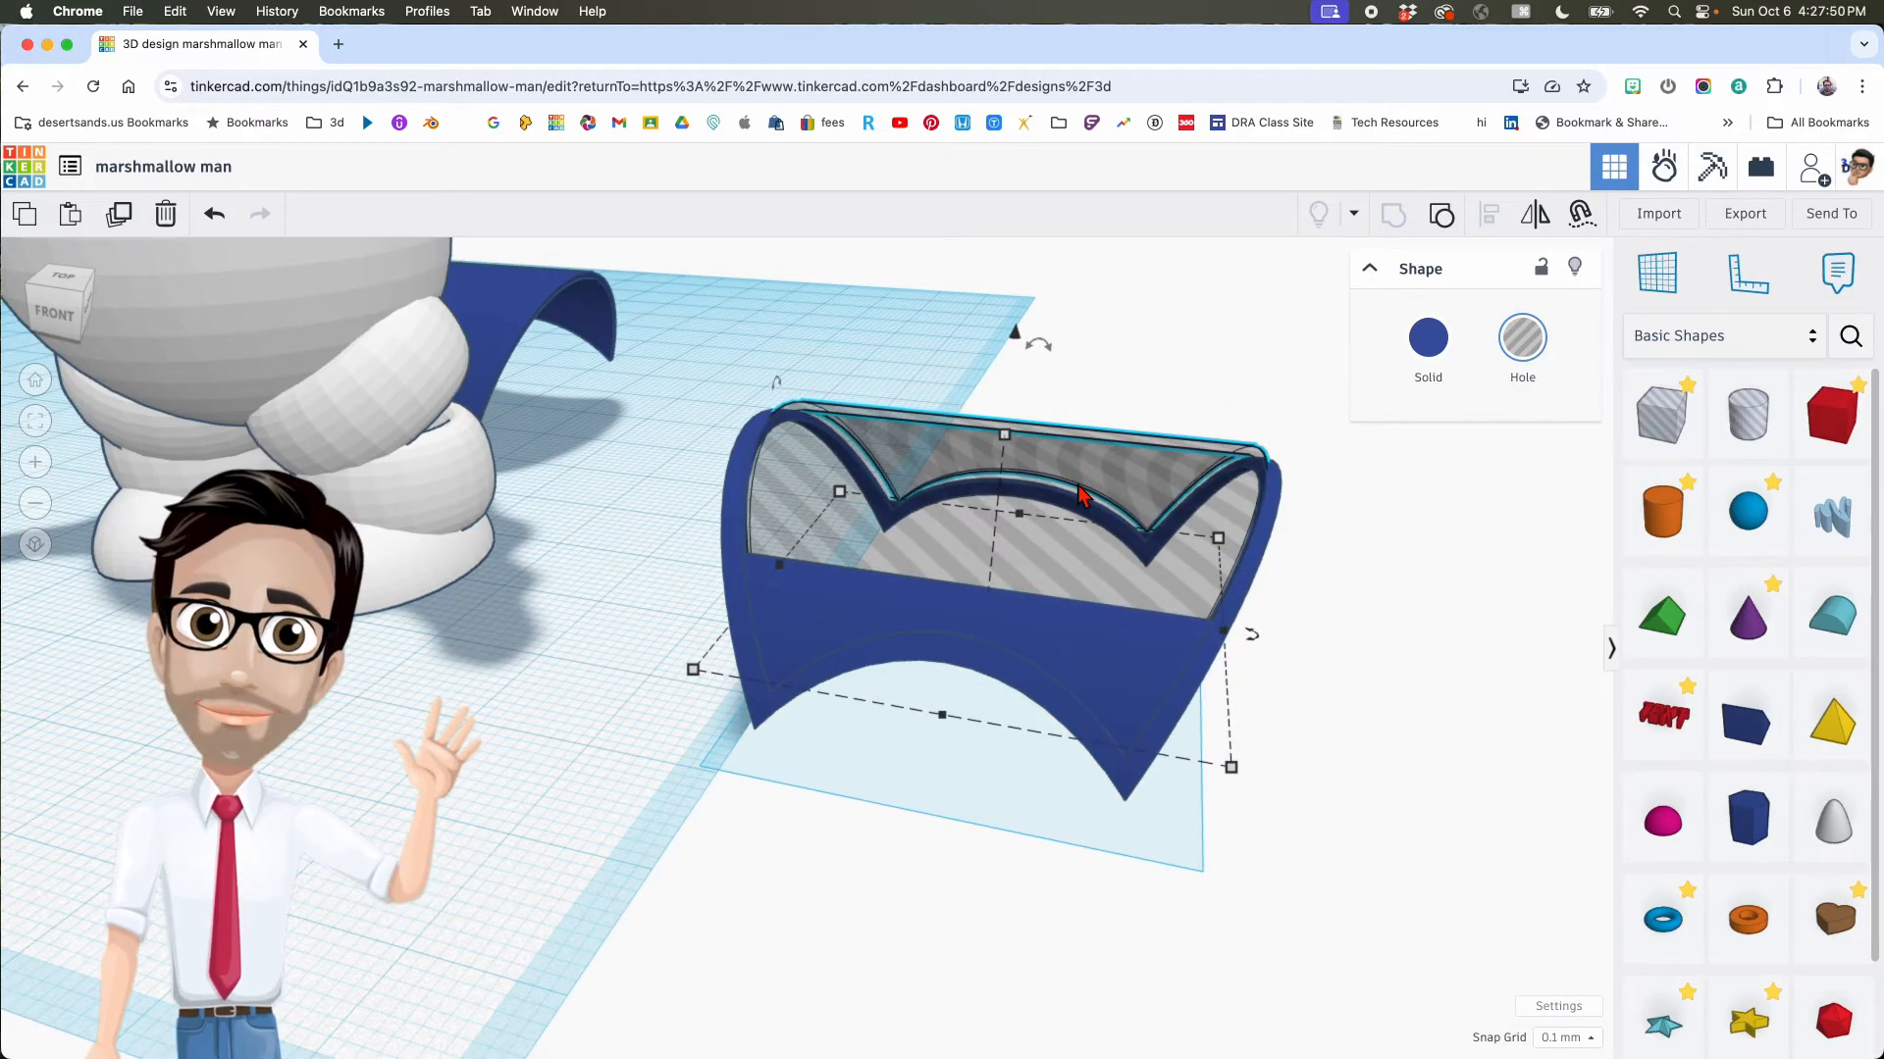
pyautogui.press('Down')
pyautogui.press('Down')
pyautogui.press('Down')
pyautogui.press('Down')
pyautogui.press('Down')
pyautogui.press('Down')
pyautogui.press('Down')
pyautogui.press('Down')
pyautogui.moveTo(1078, 485); pyautogui.dragTo(862, 633, button='right')
pyautogui.moveTo(833, 748); pyautogui.dragTo(1127, 895, button='right')
pyautogui.moveTo(1106, 885); pyautogui.dragTo(1369, 827, button='right')
pyautogui.press('f')
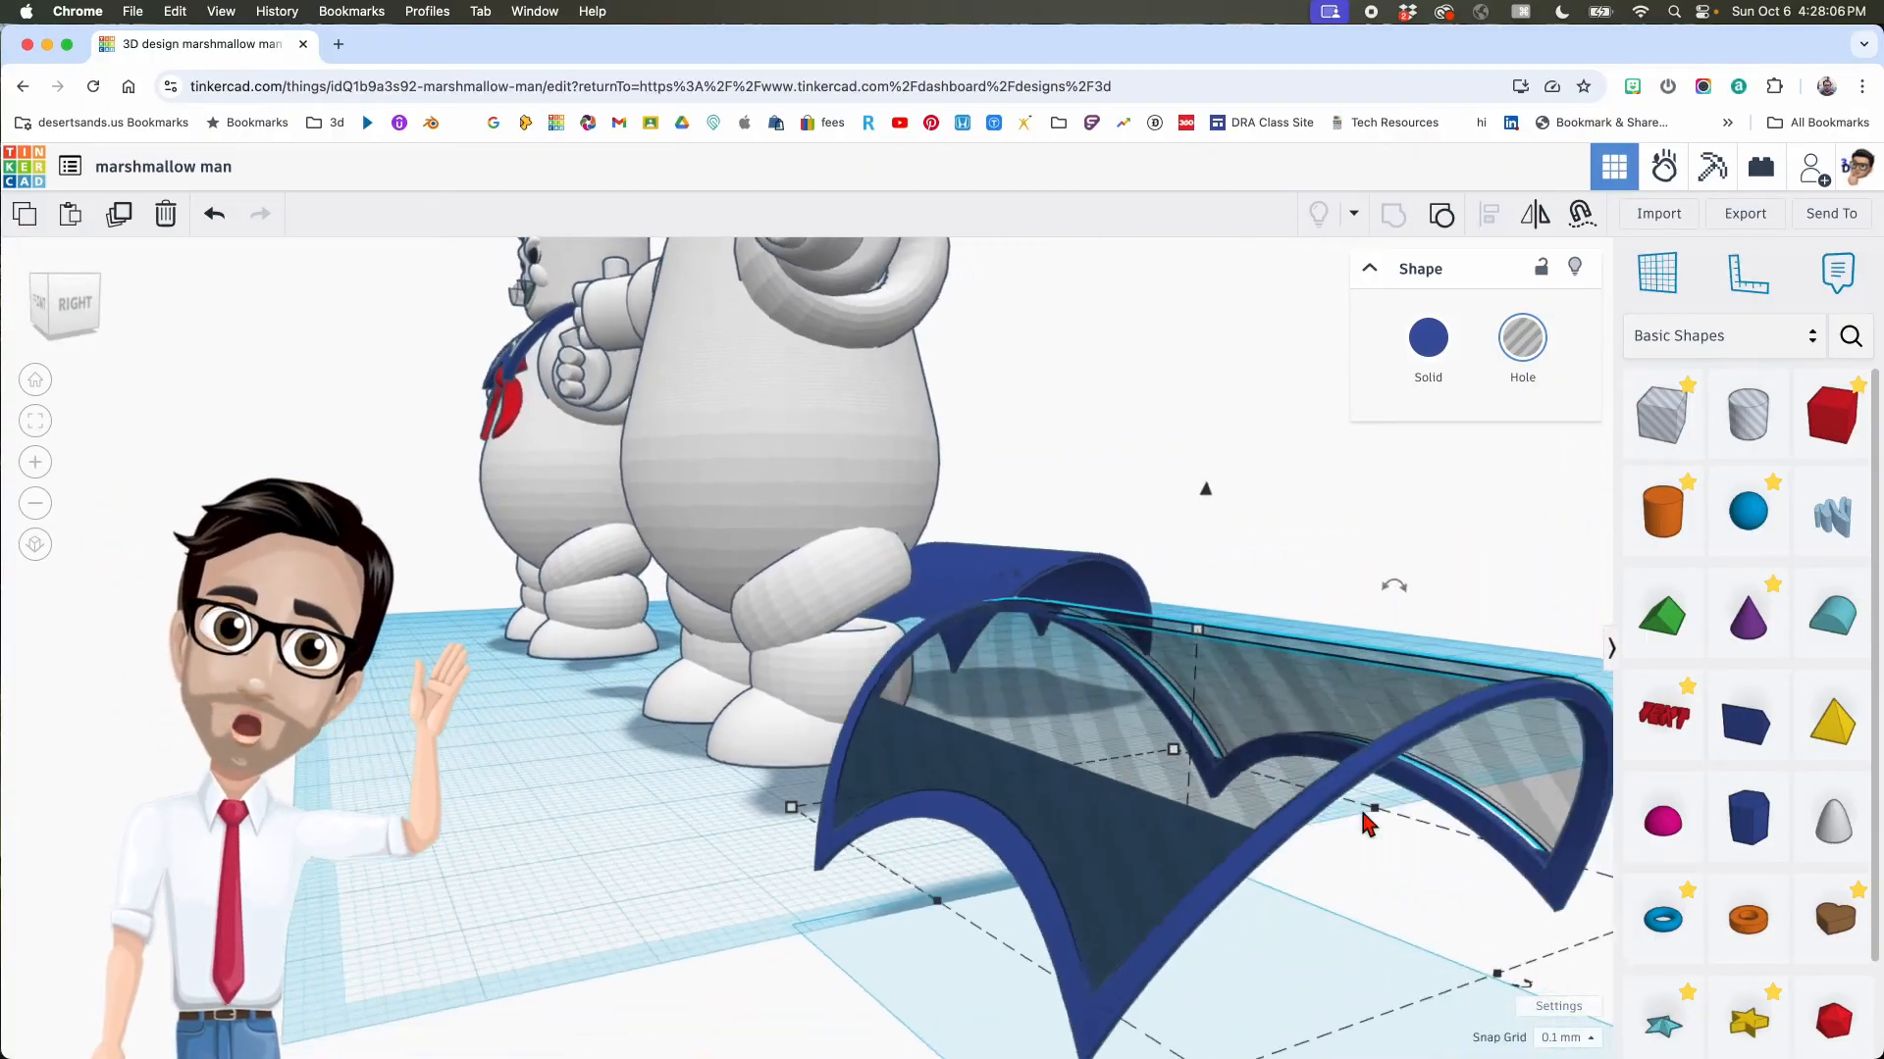
pyautogui.moveTo(1044, 808); pyautogui.dragTo(1393, 829, button='right')
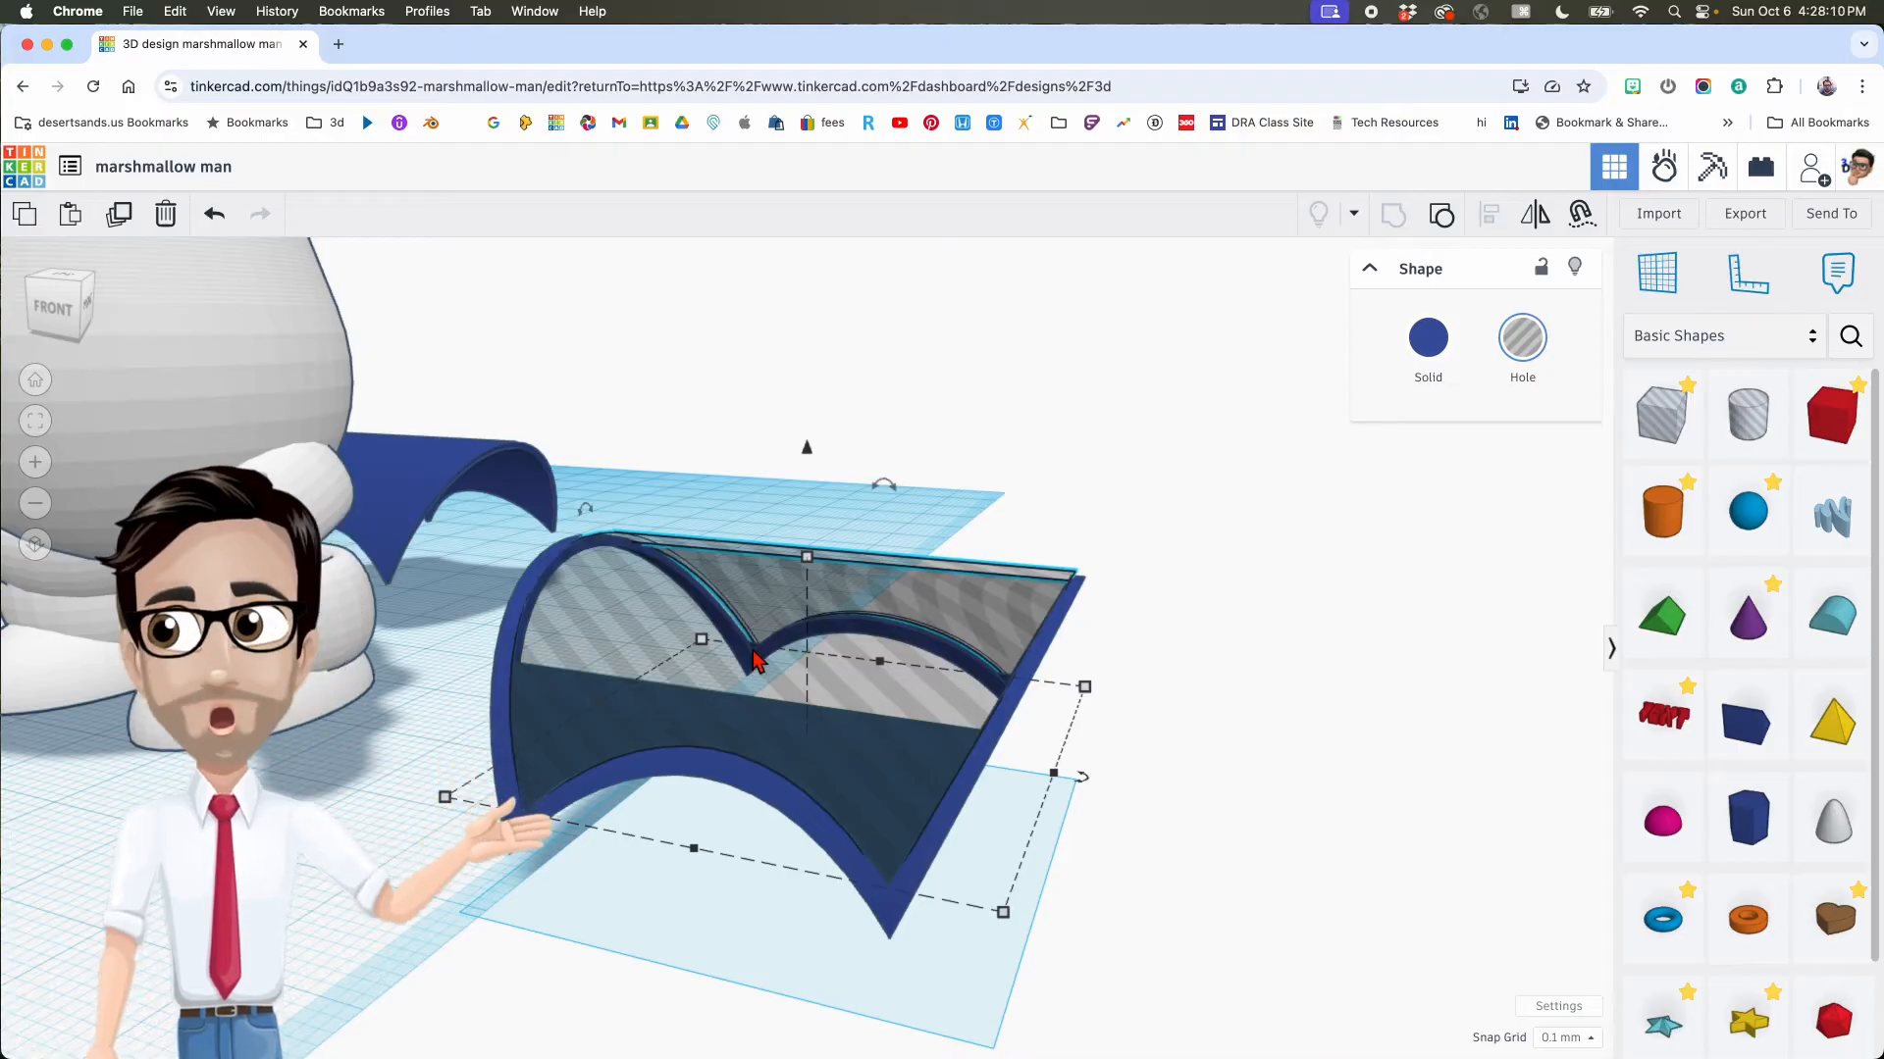
# Step: Duplicate the repositioned collar hole and check up close how it meets the collar's inner border
pyautogui.click(1070, 514)
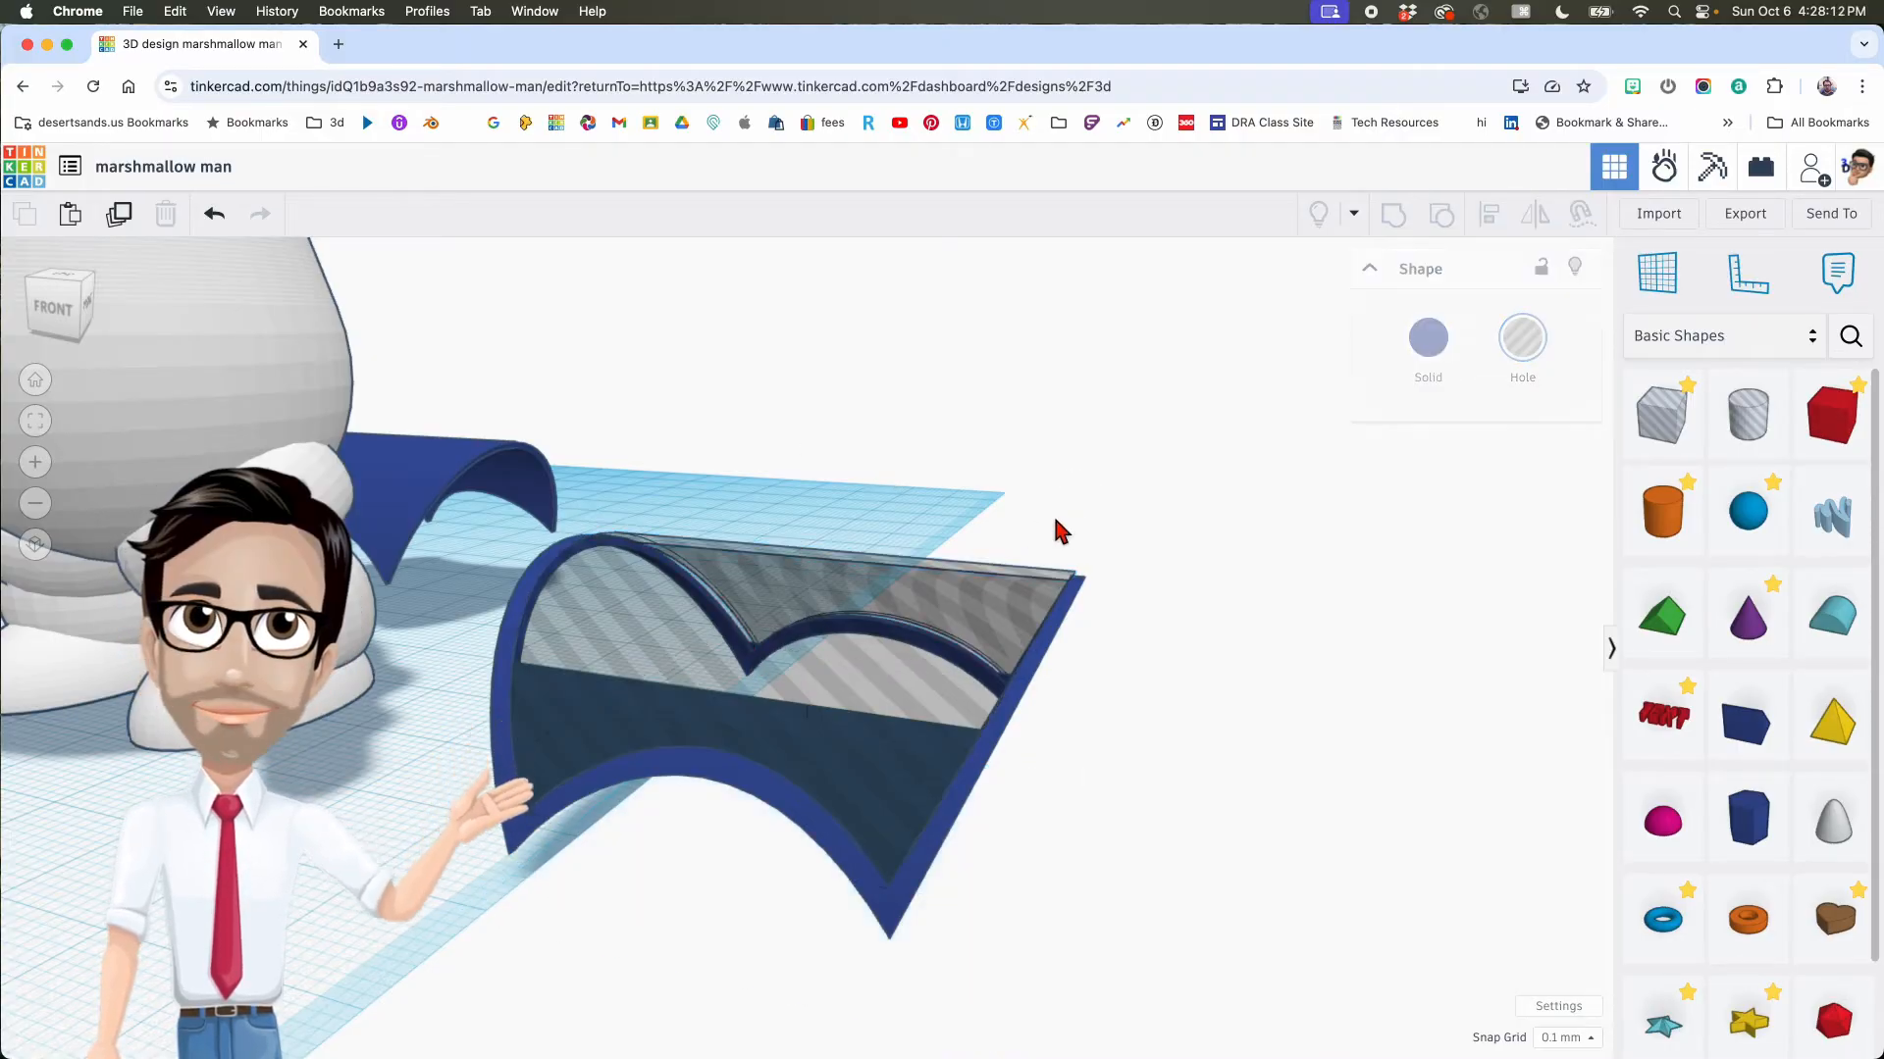
pyautogui.click(924, 624)
pyautogui.press('super+d')
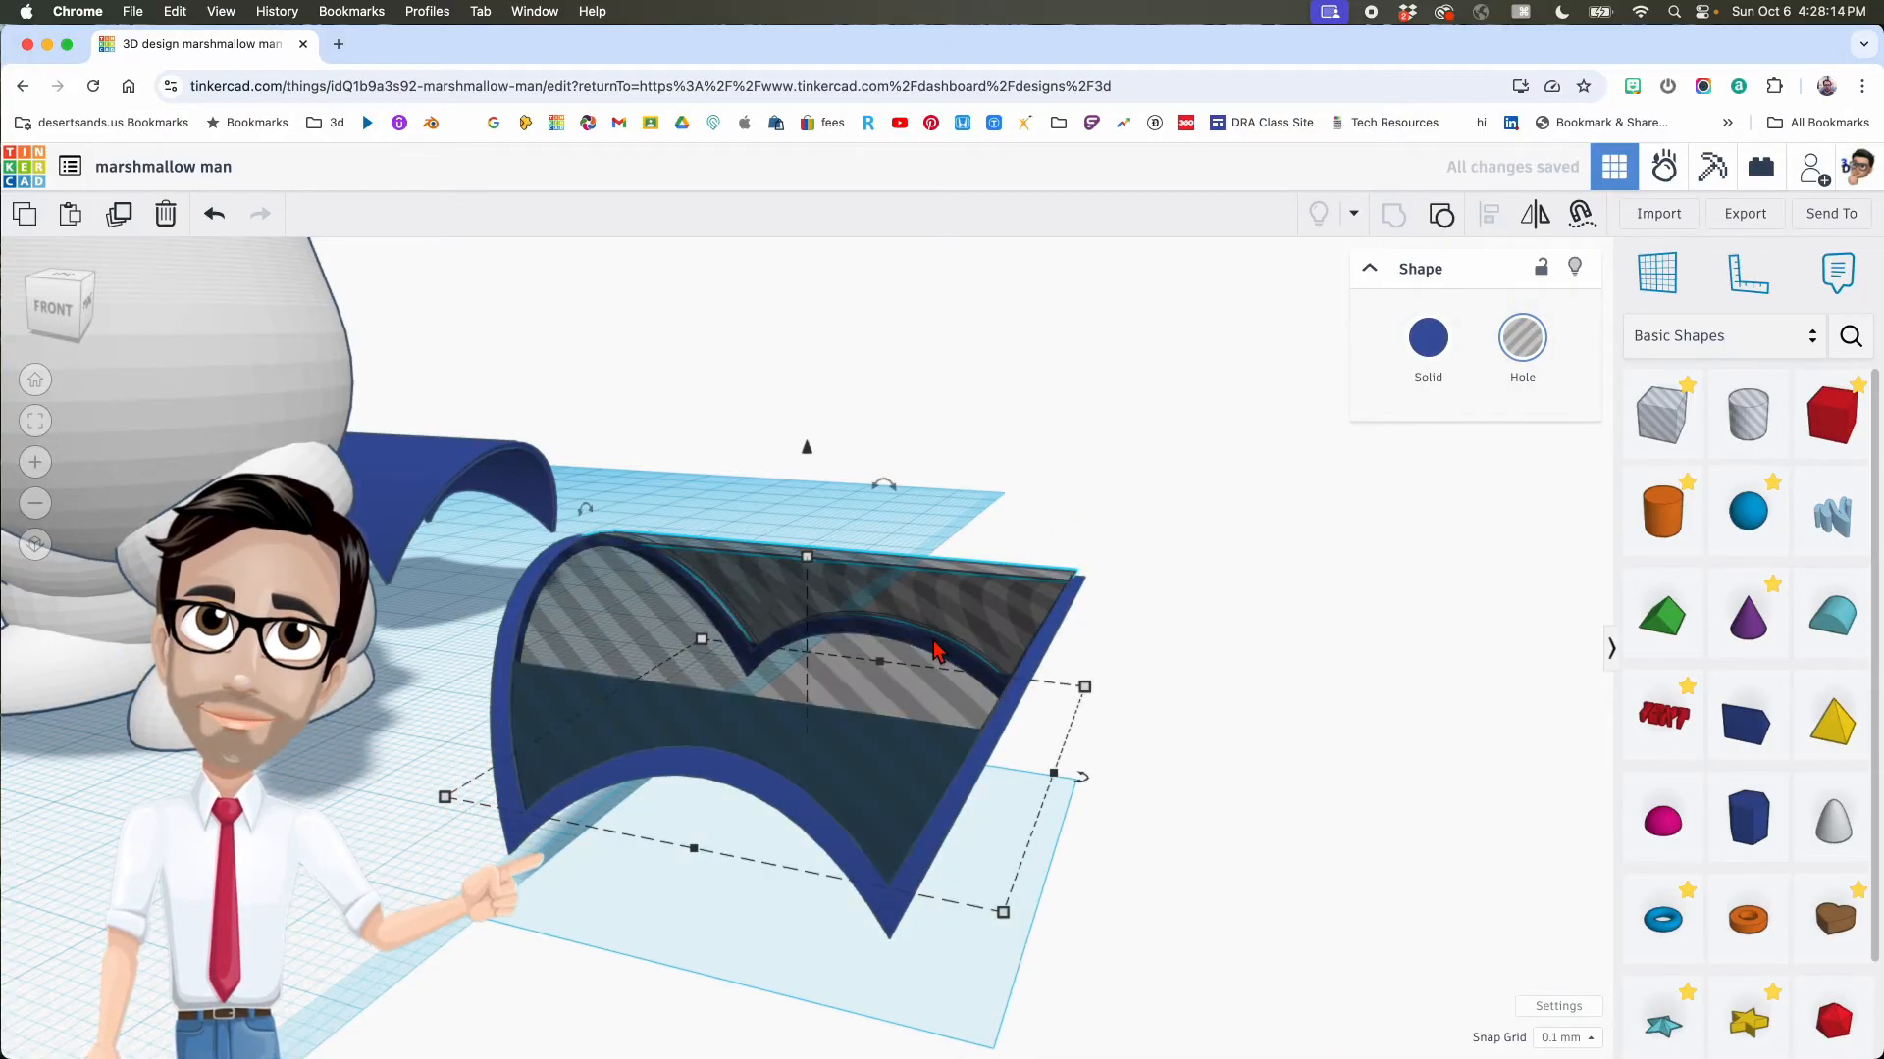
pyautogui.moveTo(942, 655); pyautogui.dragTo(798, 702, button='right')
pyautogui.scroll(5, 885, 693)
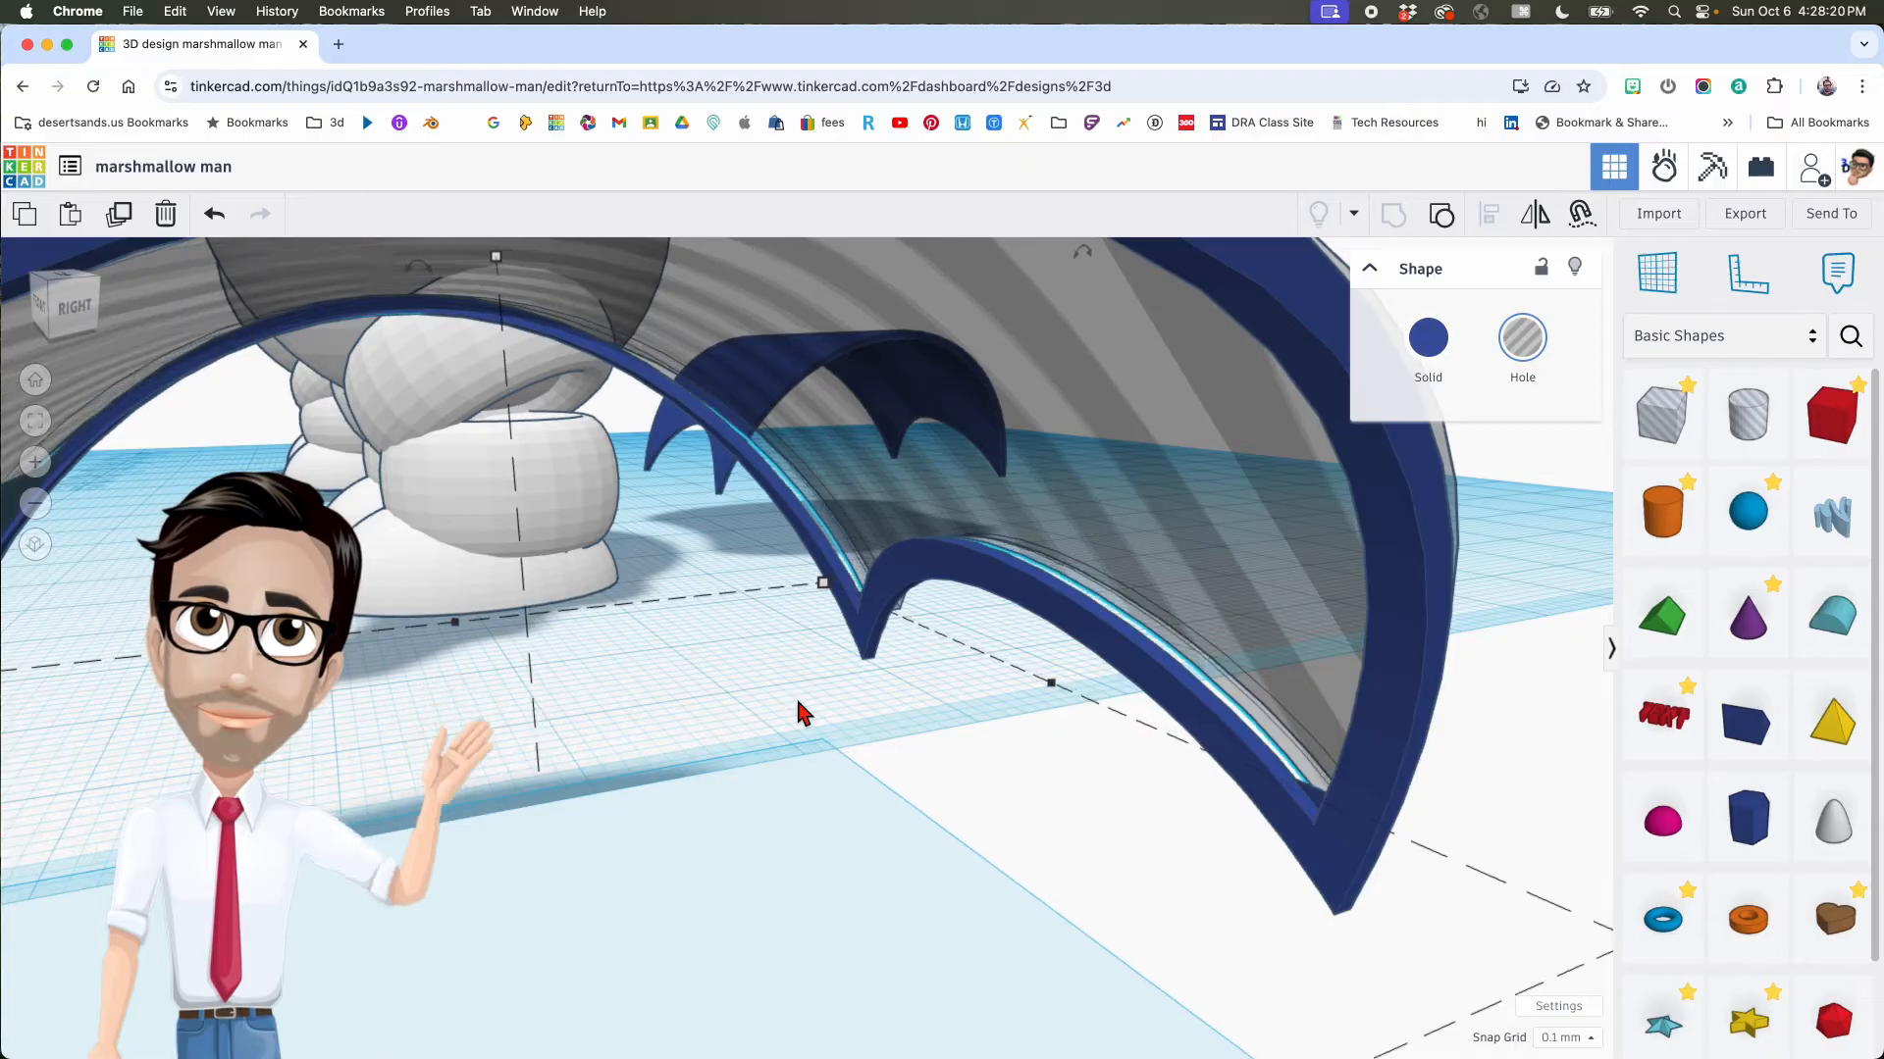
# Step: Select the holes together with the partly cut collar and group them to cut away the leftover front strip
pyautogui.moveTo(798, 702); pyautogui.dragTo(1175, 726, button='right')
pyautogui.scroll(-5, 996, 696)
pyautogui.keyDown('shift'); pyautogui.click(673, 589); pyautogui.keyUp('shift')
pyautogui.keyDown('shift'); pyautogui.click(694, 804); pyautogui.keyUp('shift')
pyautogui.press('super+g')
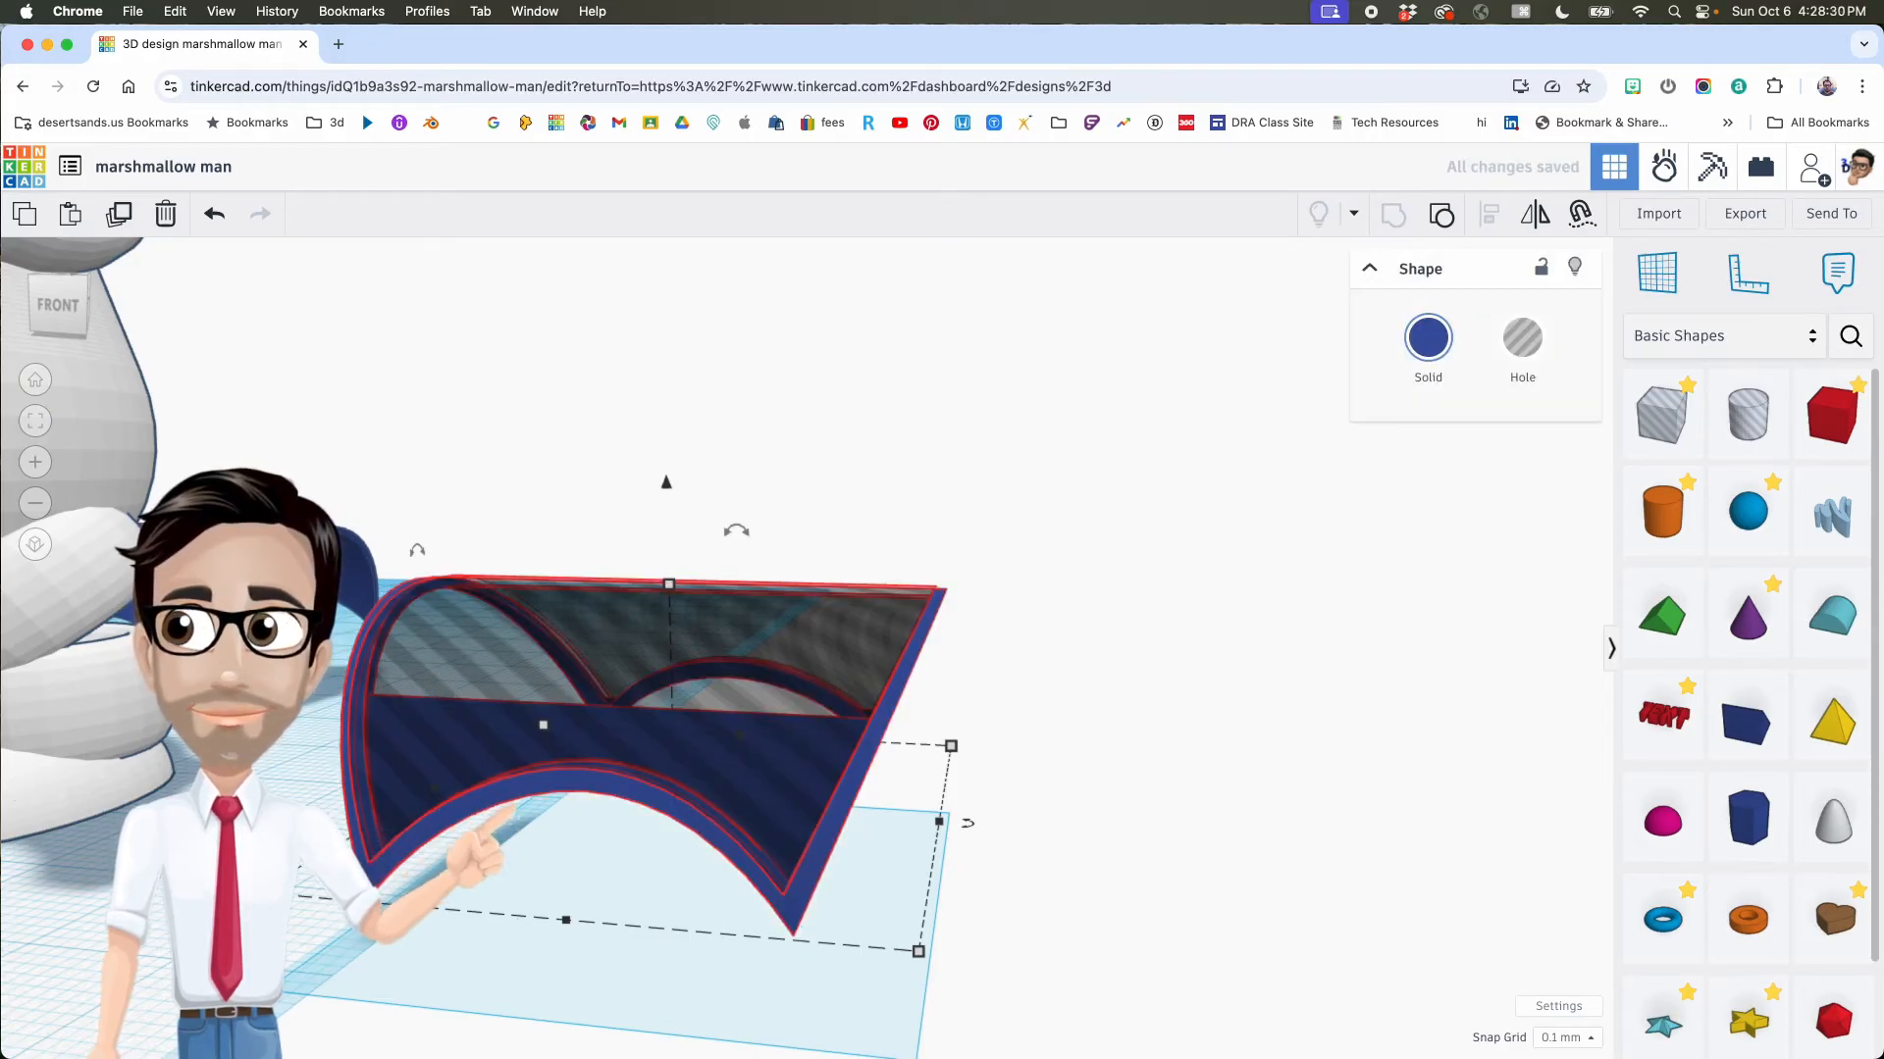
# Step: Colour the collar's border trim white
pyautogui.moveTo(461, 969); pyautogui.dragTo(822, 854, button='right')
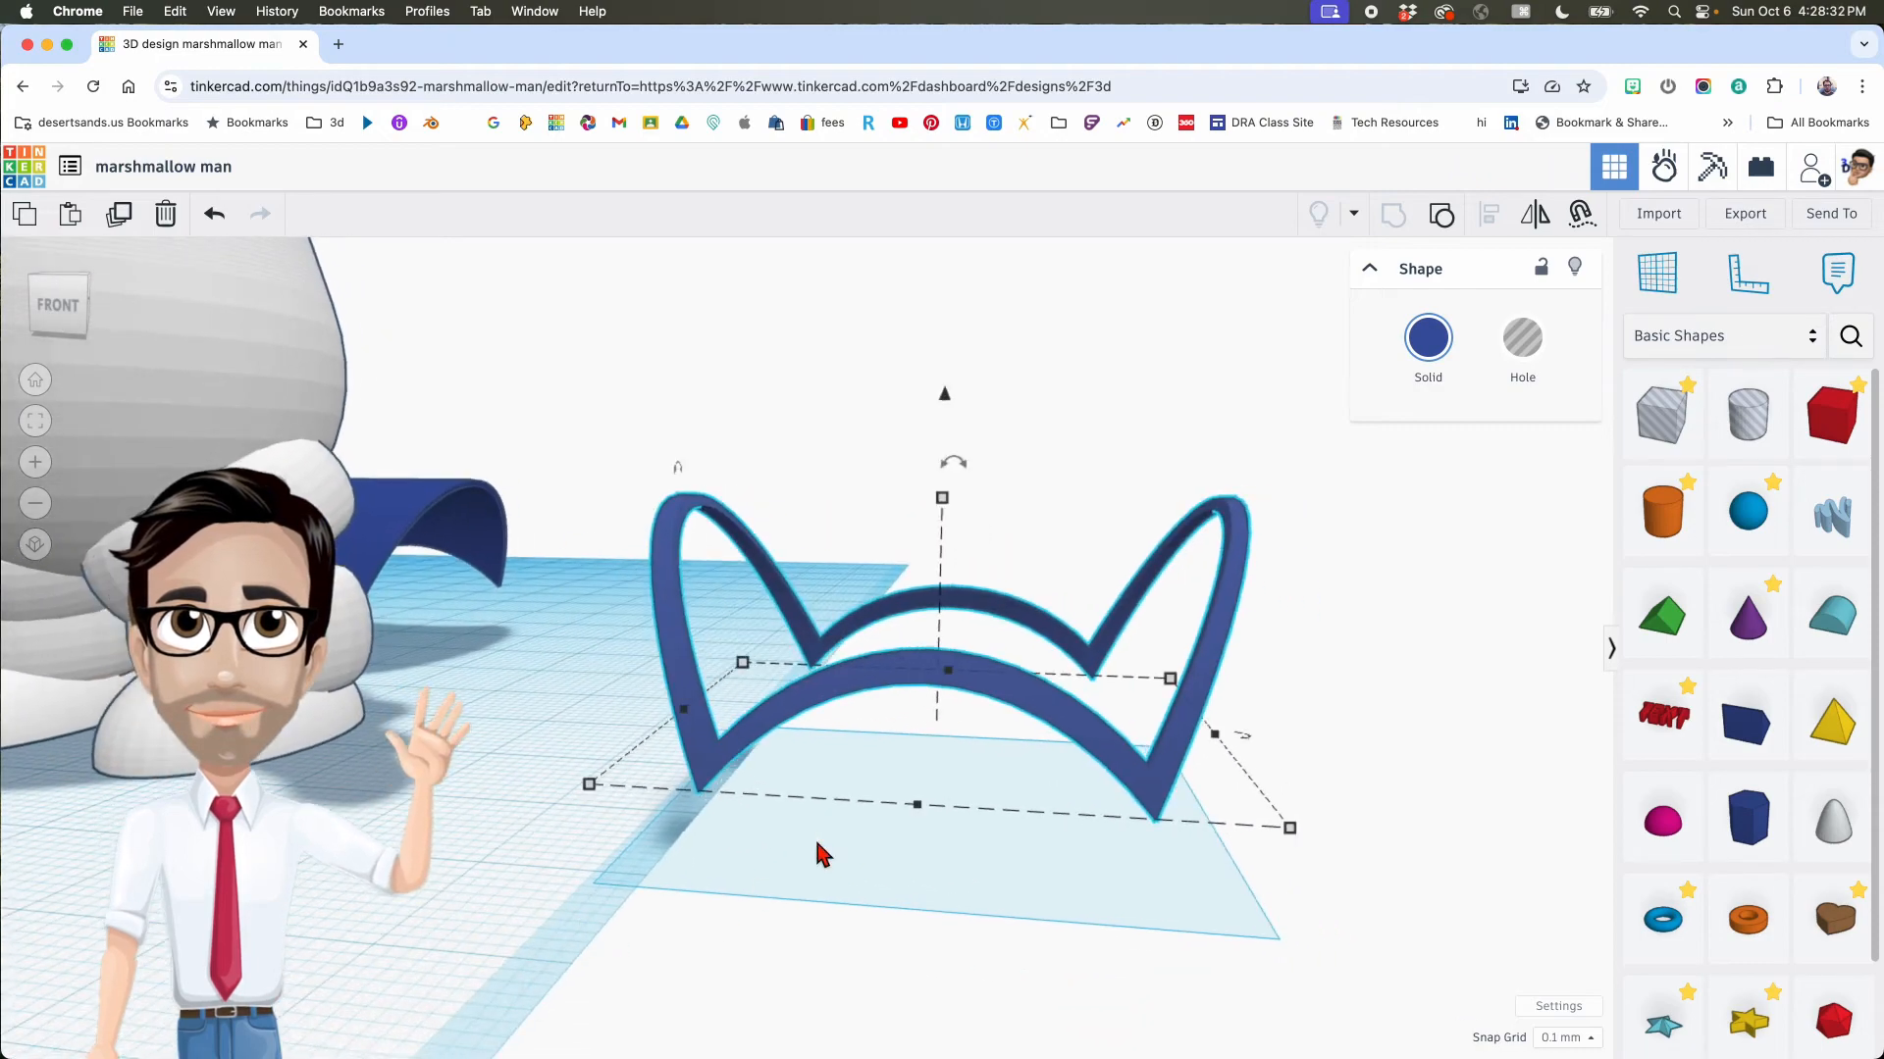
pyautogui.click(1427, 348)
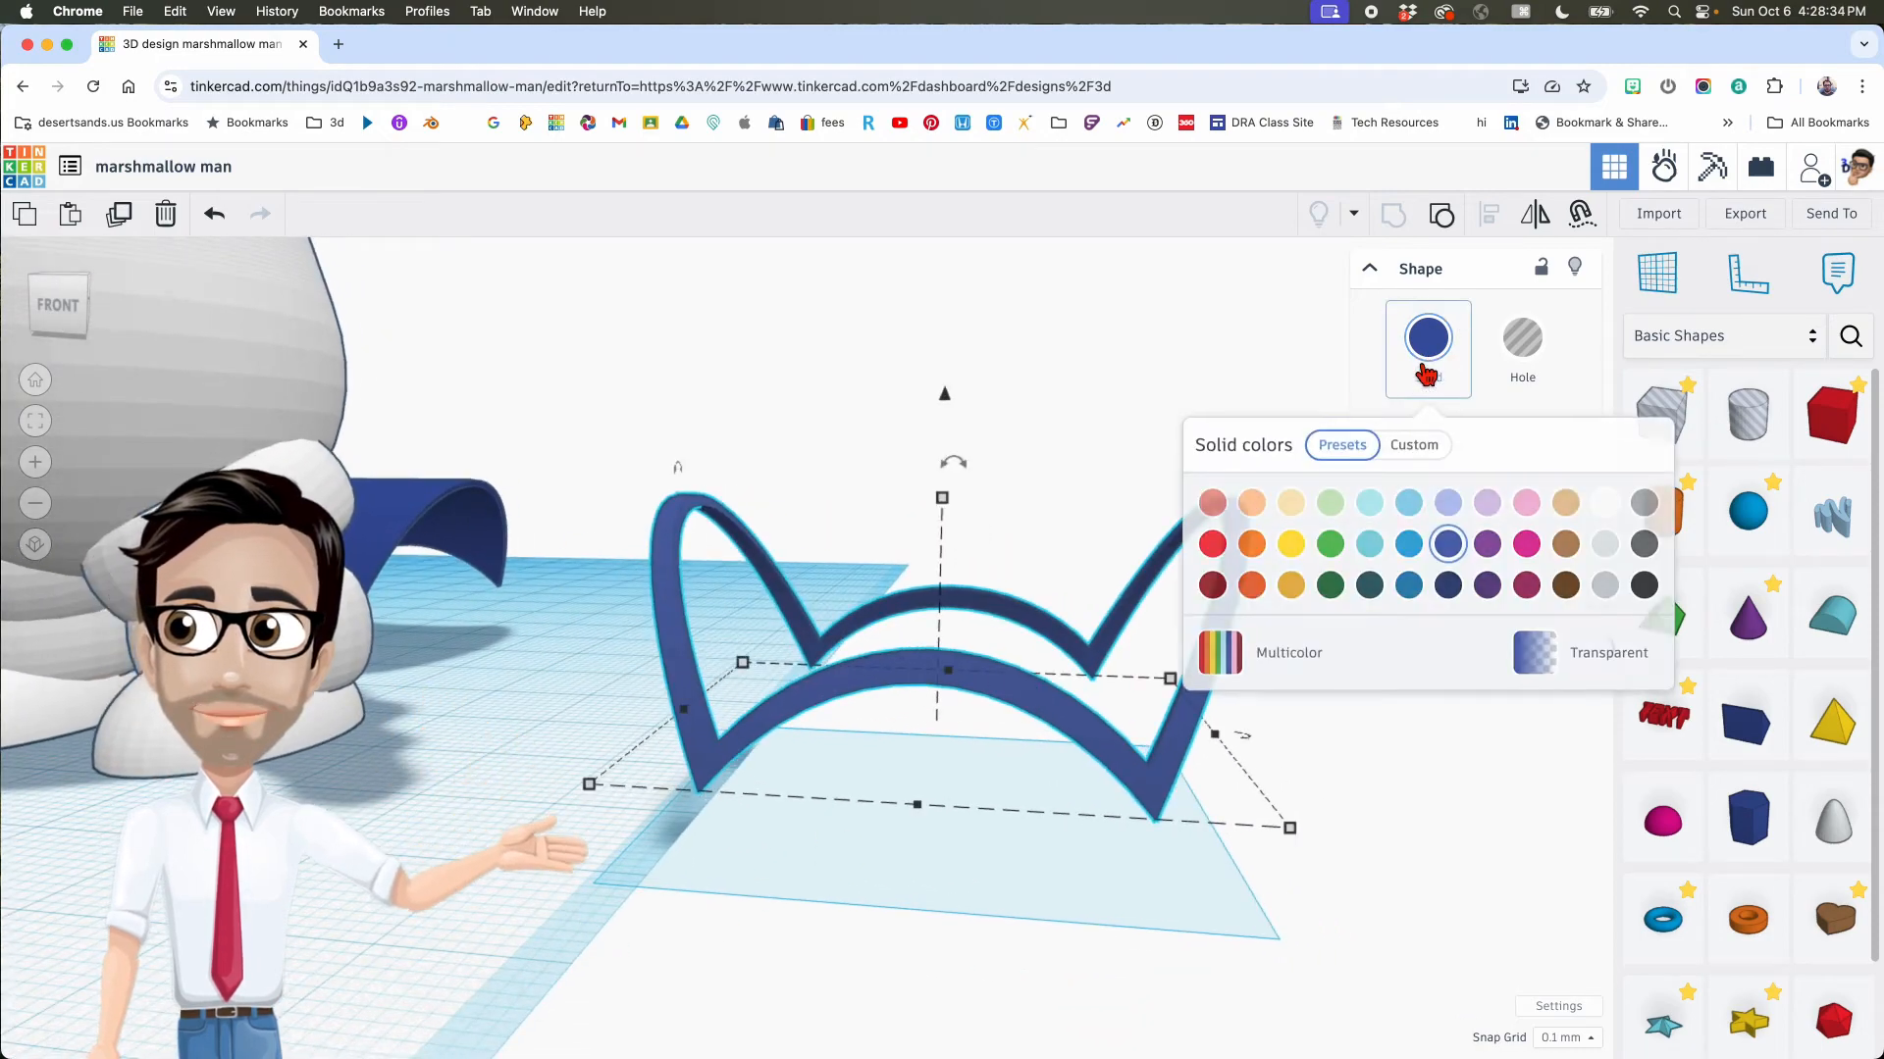
pyautogui.click(1602, 502)
# Step: Move the spare solid blue collar from behind the marshmallow man onto the white border trim
pyautogui.moveTo(845, 585); pyautogui.dragTo(968, 569, button='right')
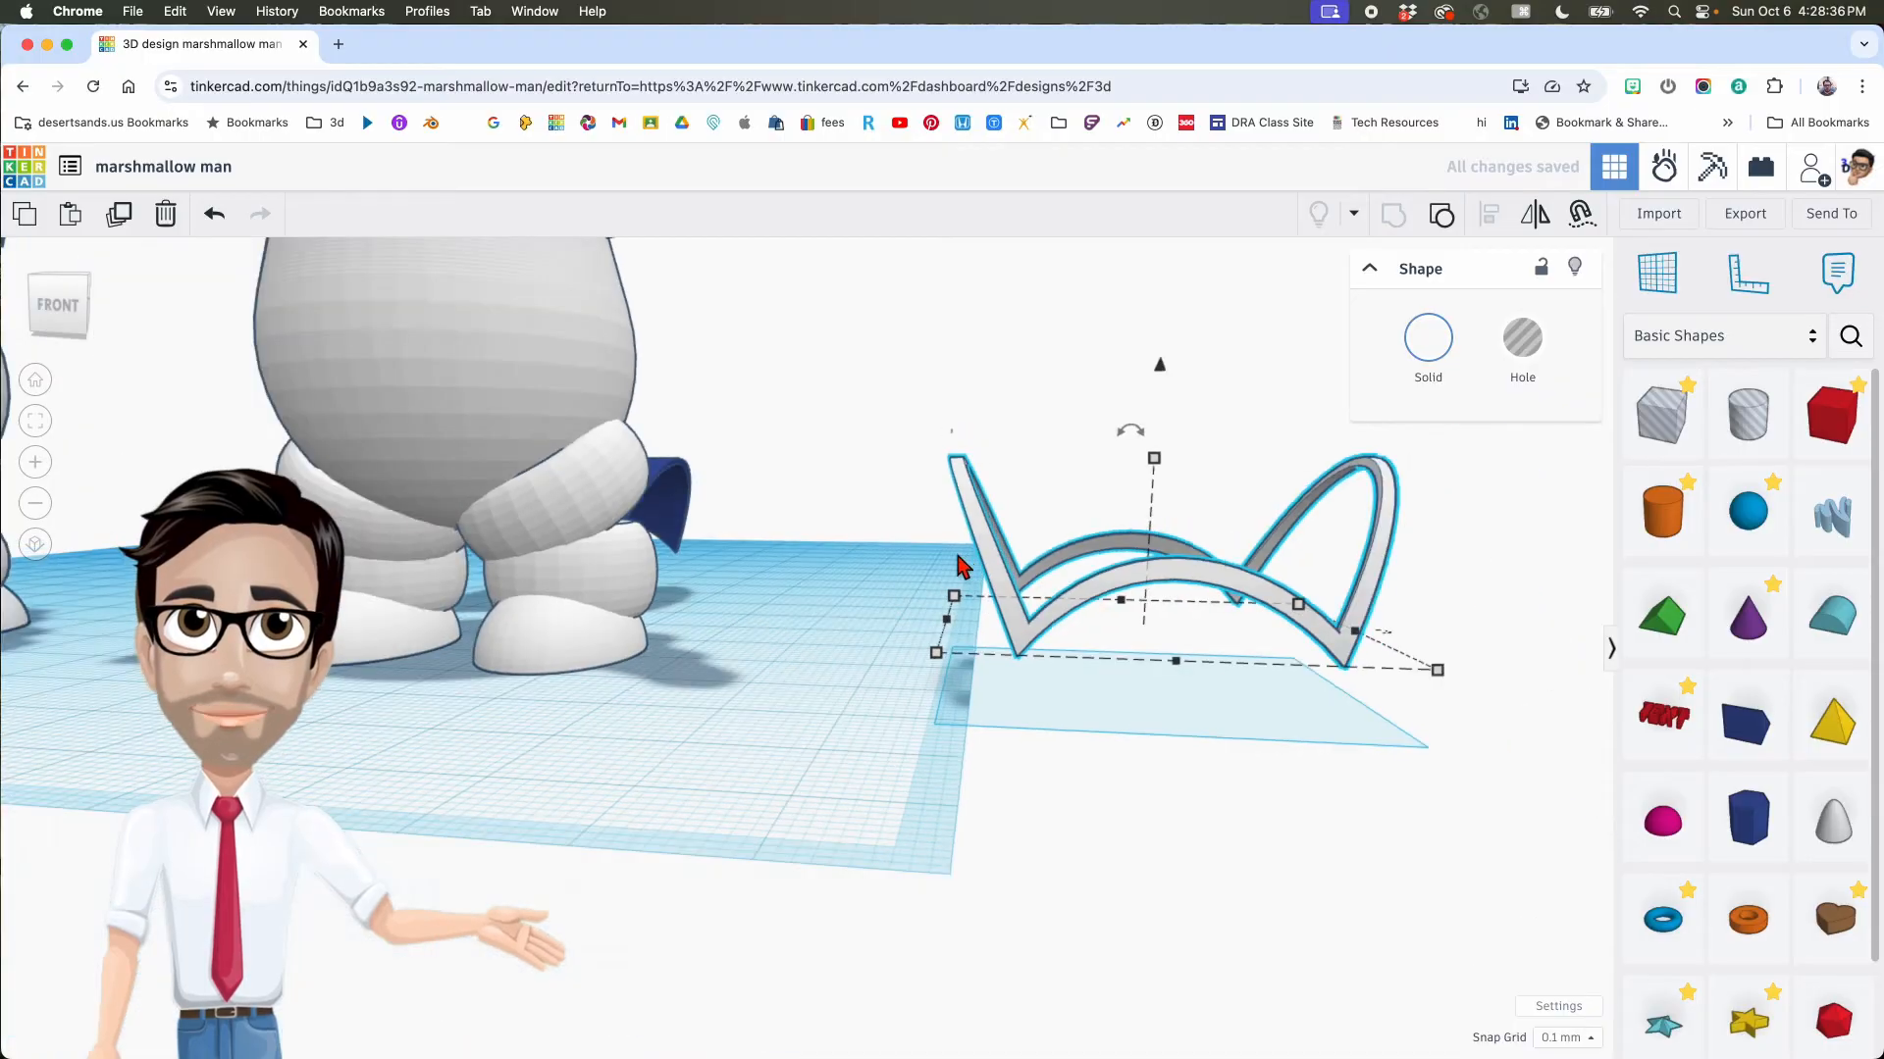
pyautogui.moveTo(684, 498); pyautogui.dragTo(1291, 510)
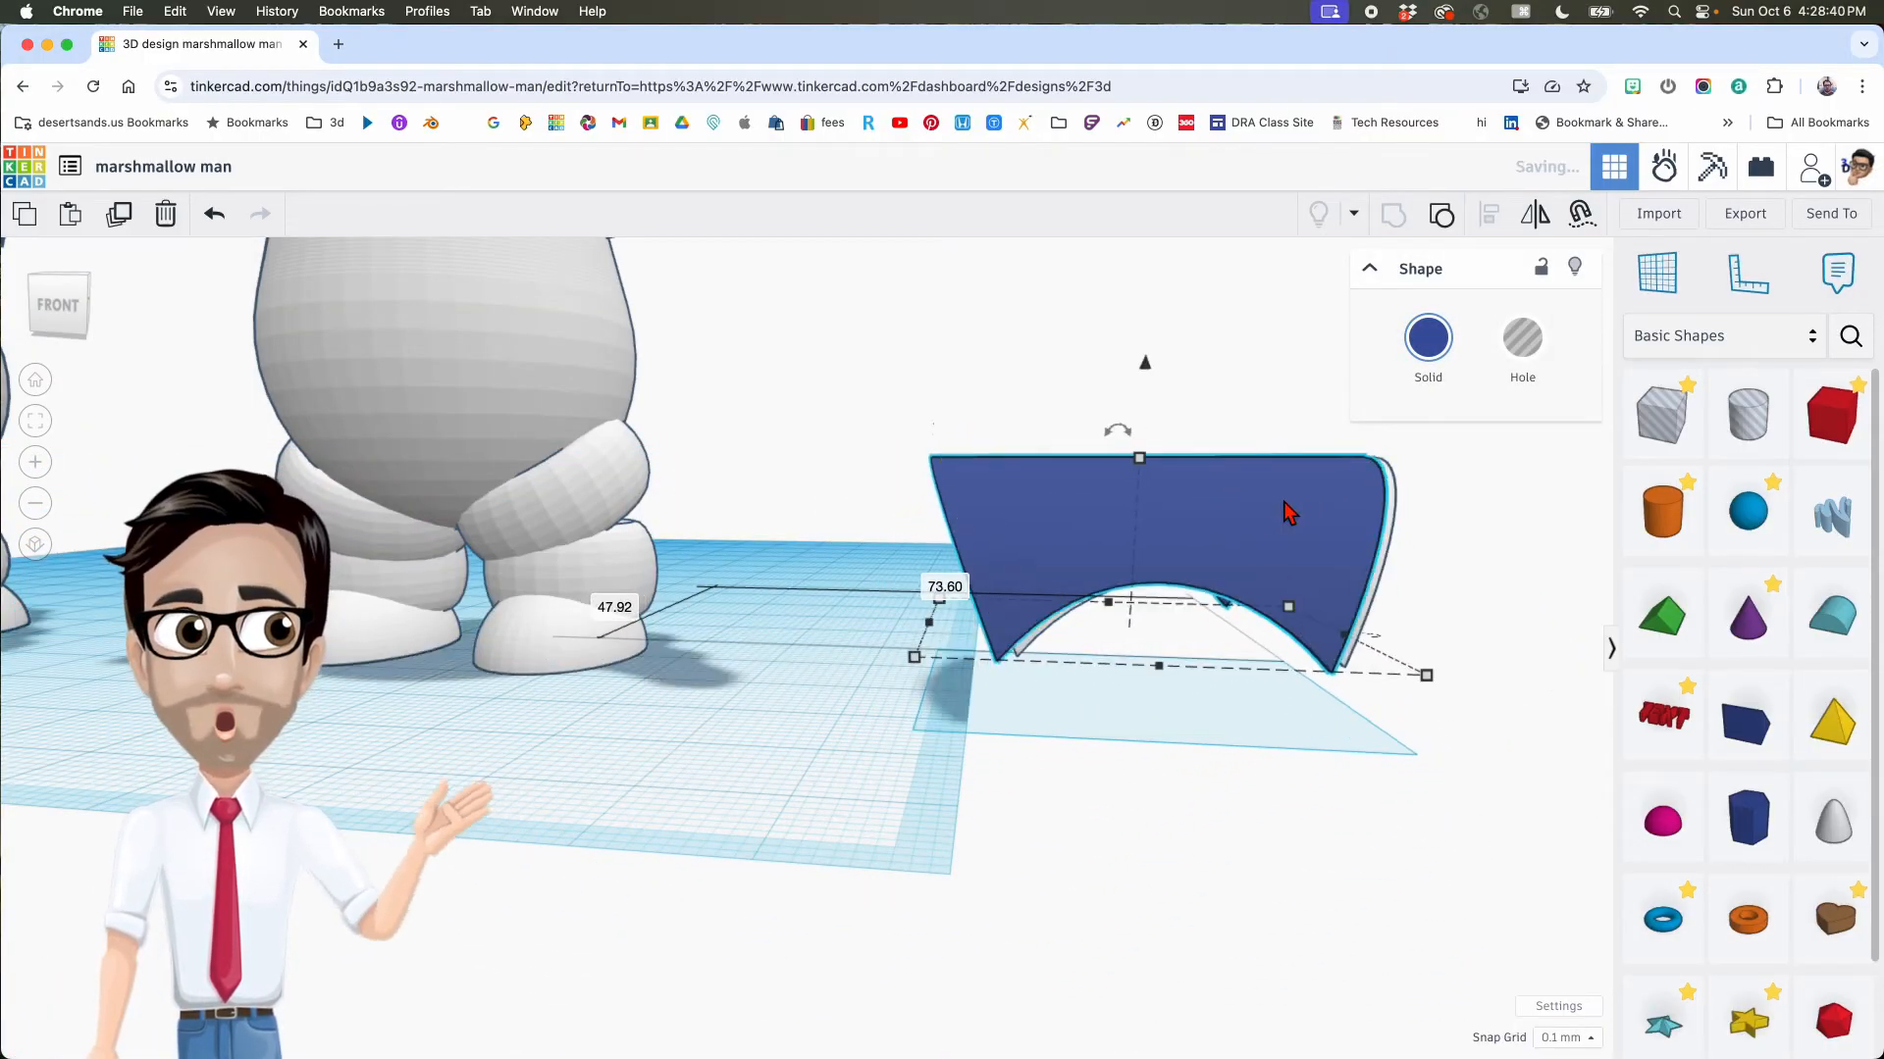
pyautogui.moveTo(1335, 522); pyautogui.dragTo(1309, 535, button='middle')
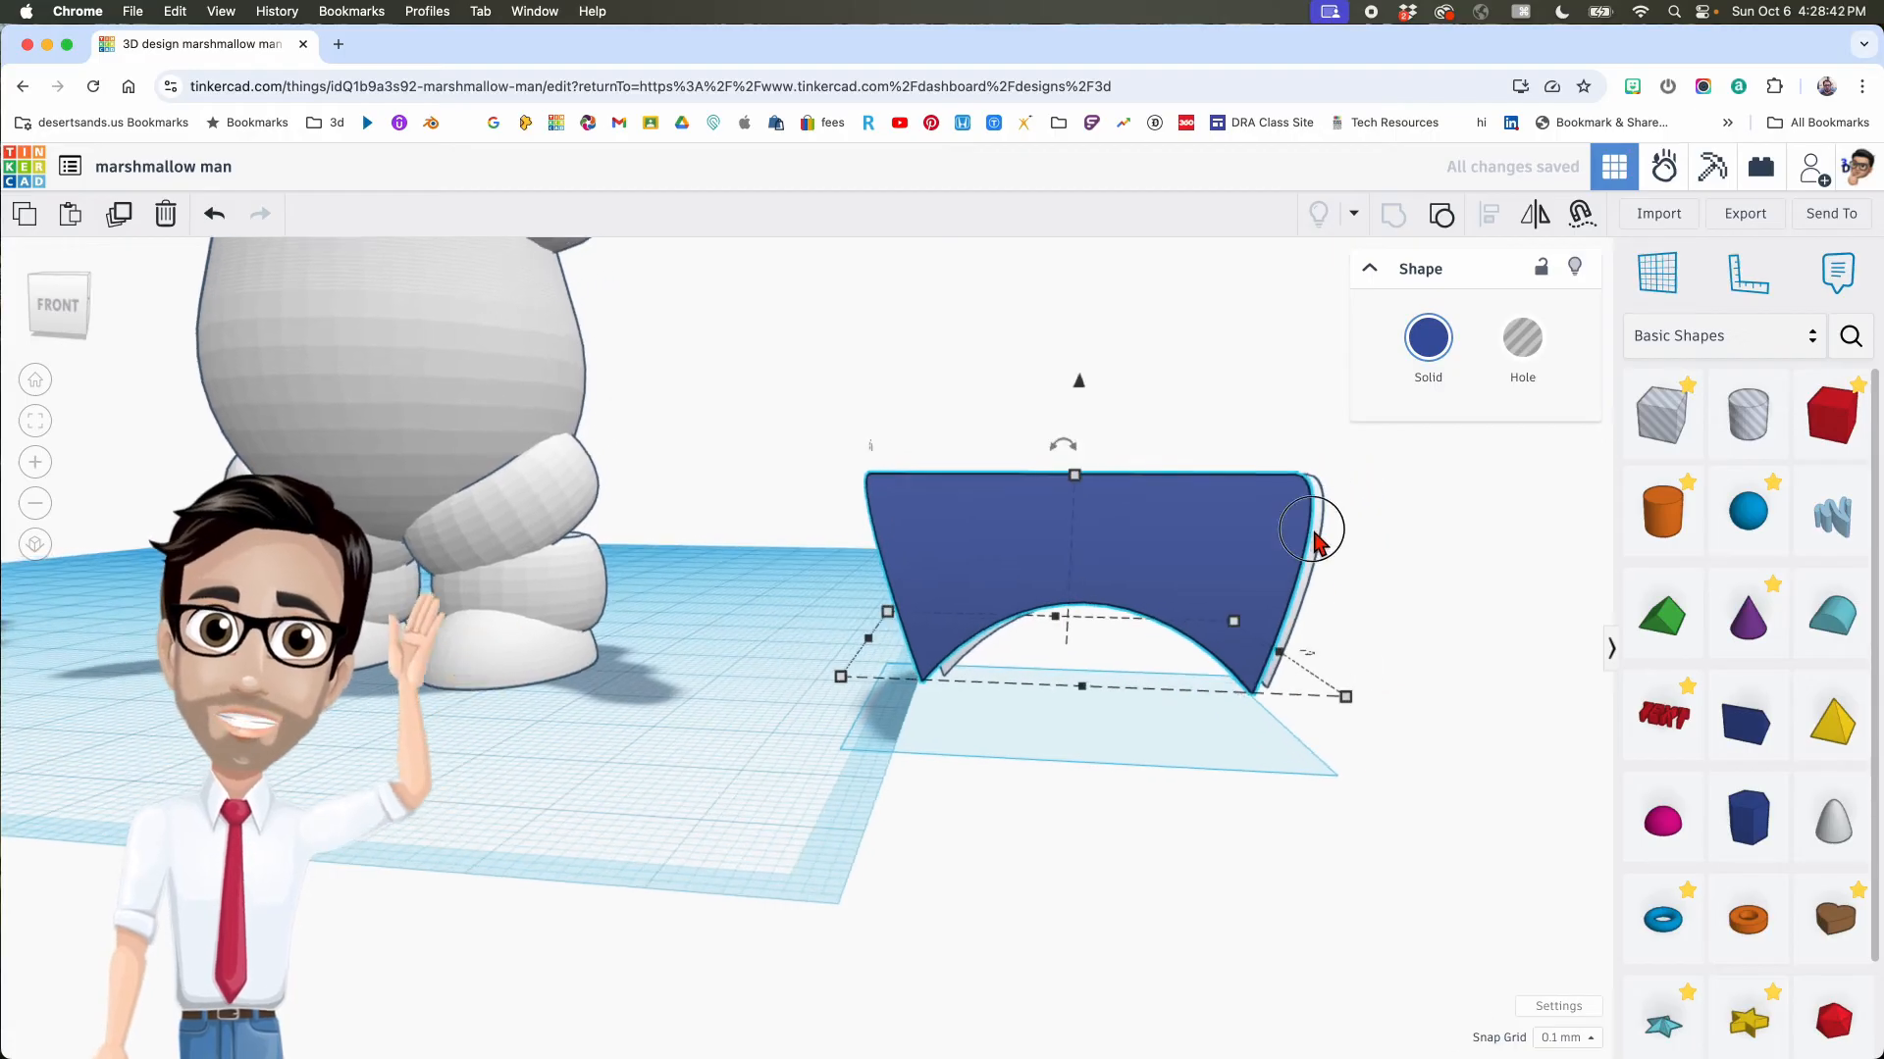
# Step: Raise the white border trim slightly, nudge it sideways over the blue collar, and reduce its height a little
pyautogui.click(1314, 533)
pyautogui.moveTo(1094, 385); pyautogui.dragTo(1095, 375)
pyautogui.press('Left')
pyautogui.press('Left')
pyautogui.press('Left')
pyautogui.press('Left')
pyautogui.press('Left')
pyautogui.press('Left')
pyautogui.press('Left')
pyautogui.press('Left')
pyautogui.press('Left')
pyautogui.press('Left')
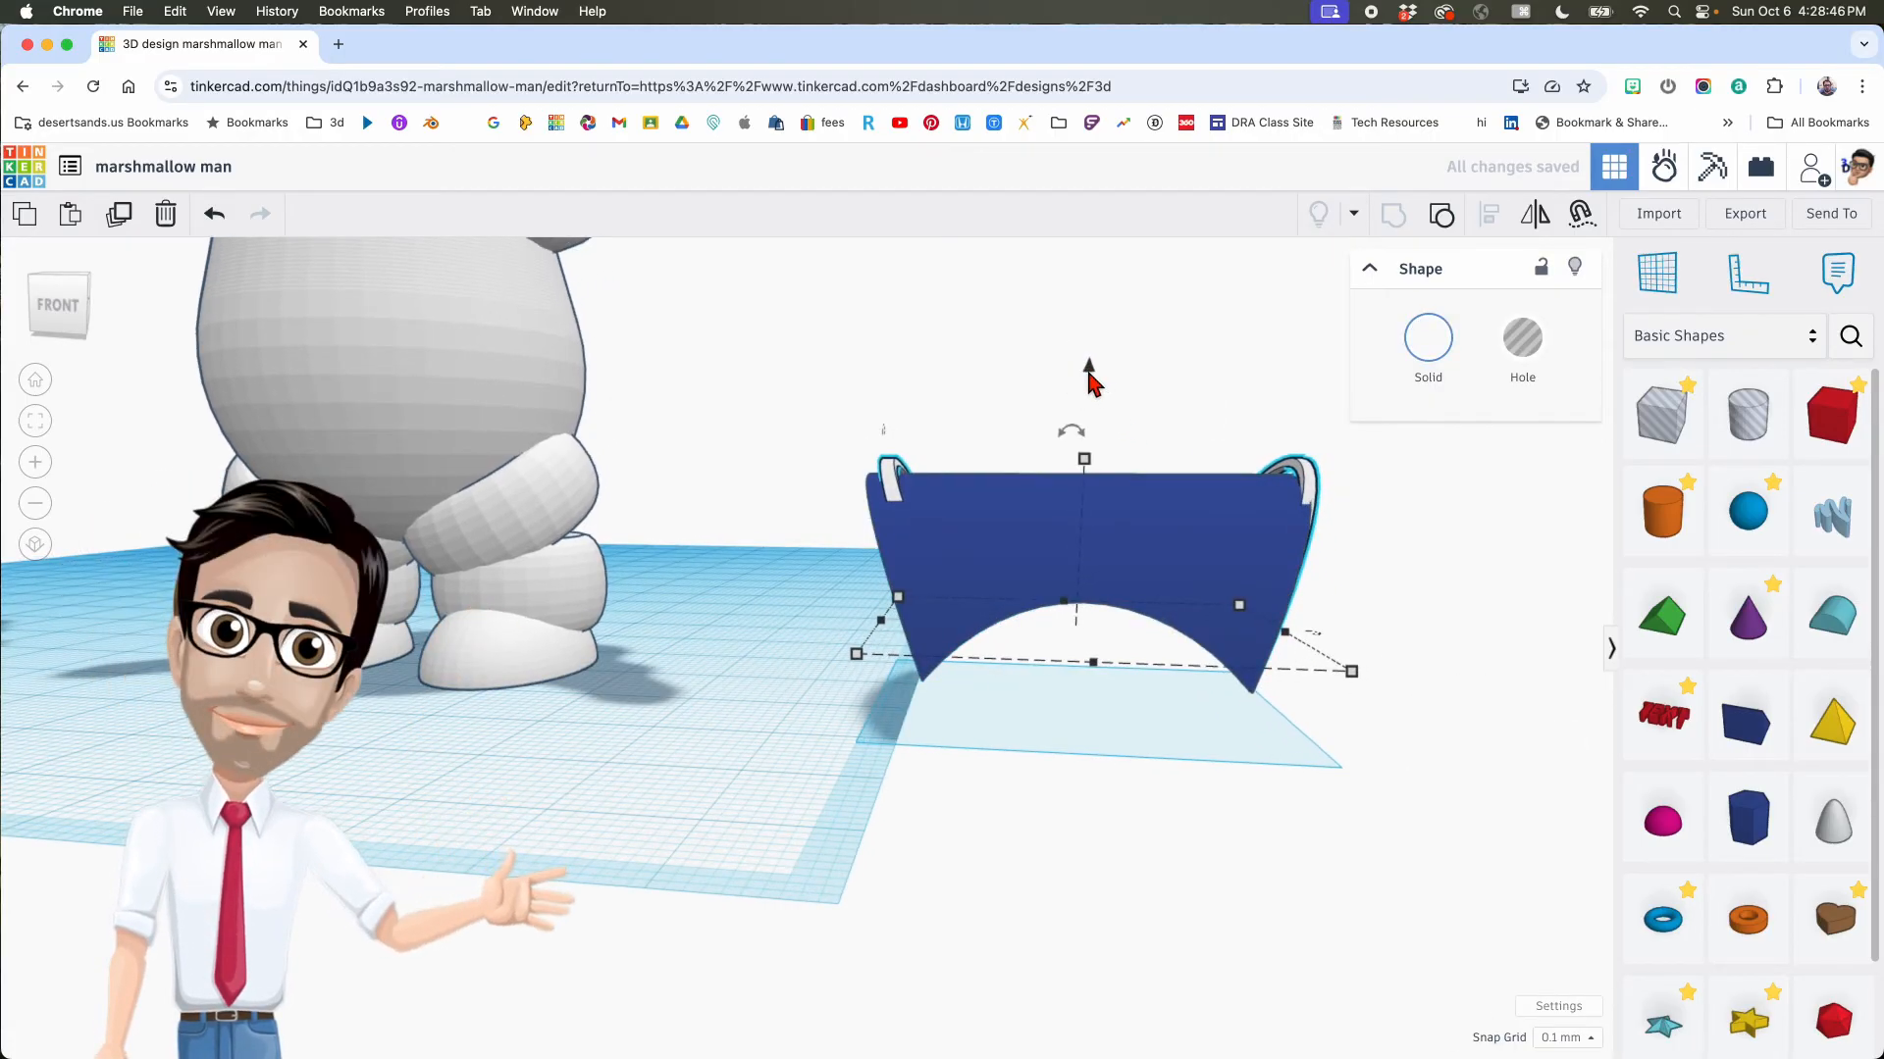
pyautogui.scroll(1, 1089, 468)
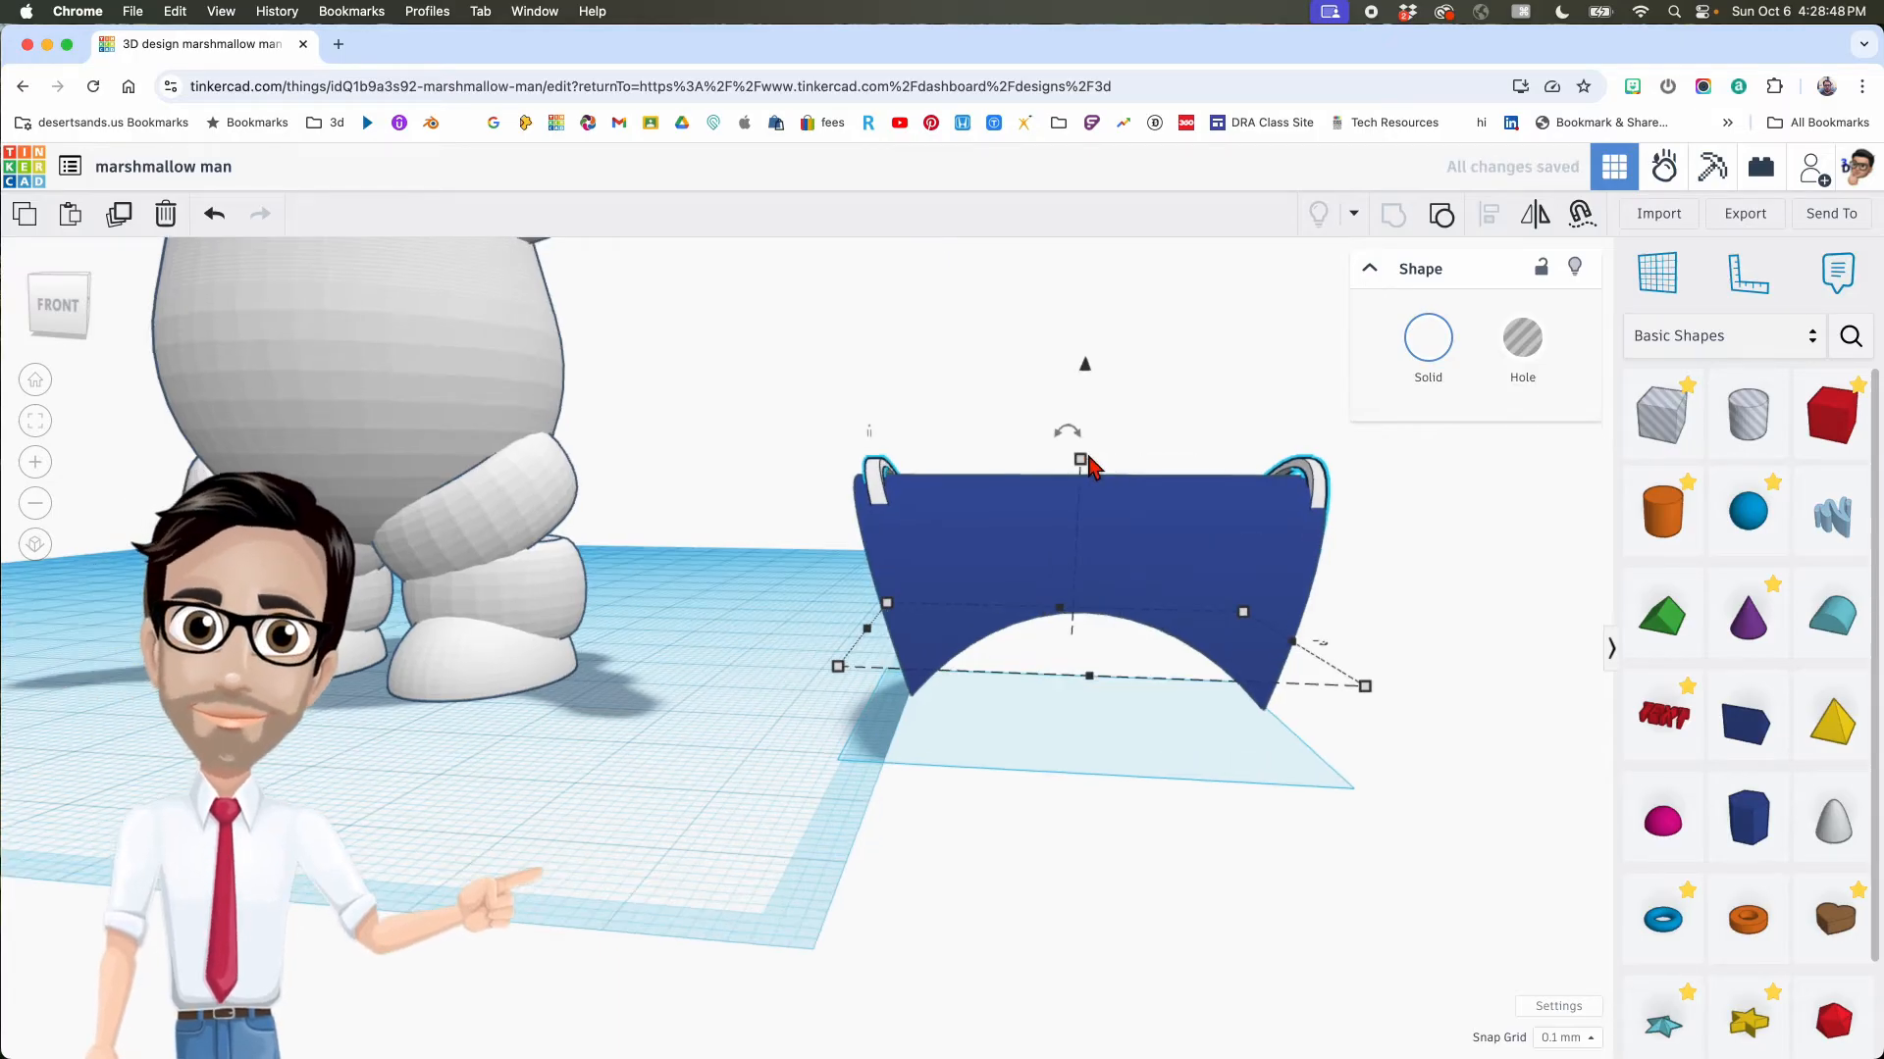
pyautogui.click(1082, 461)
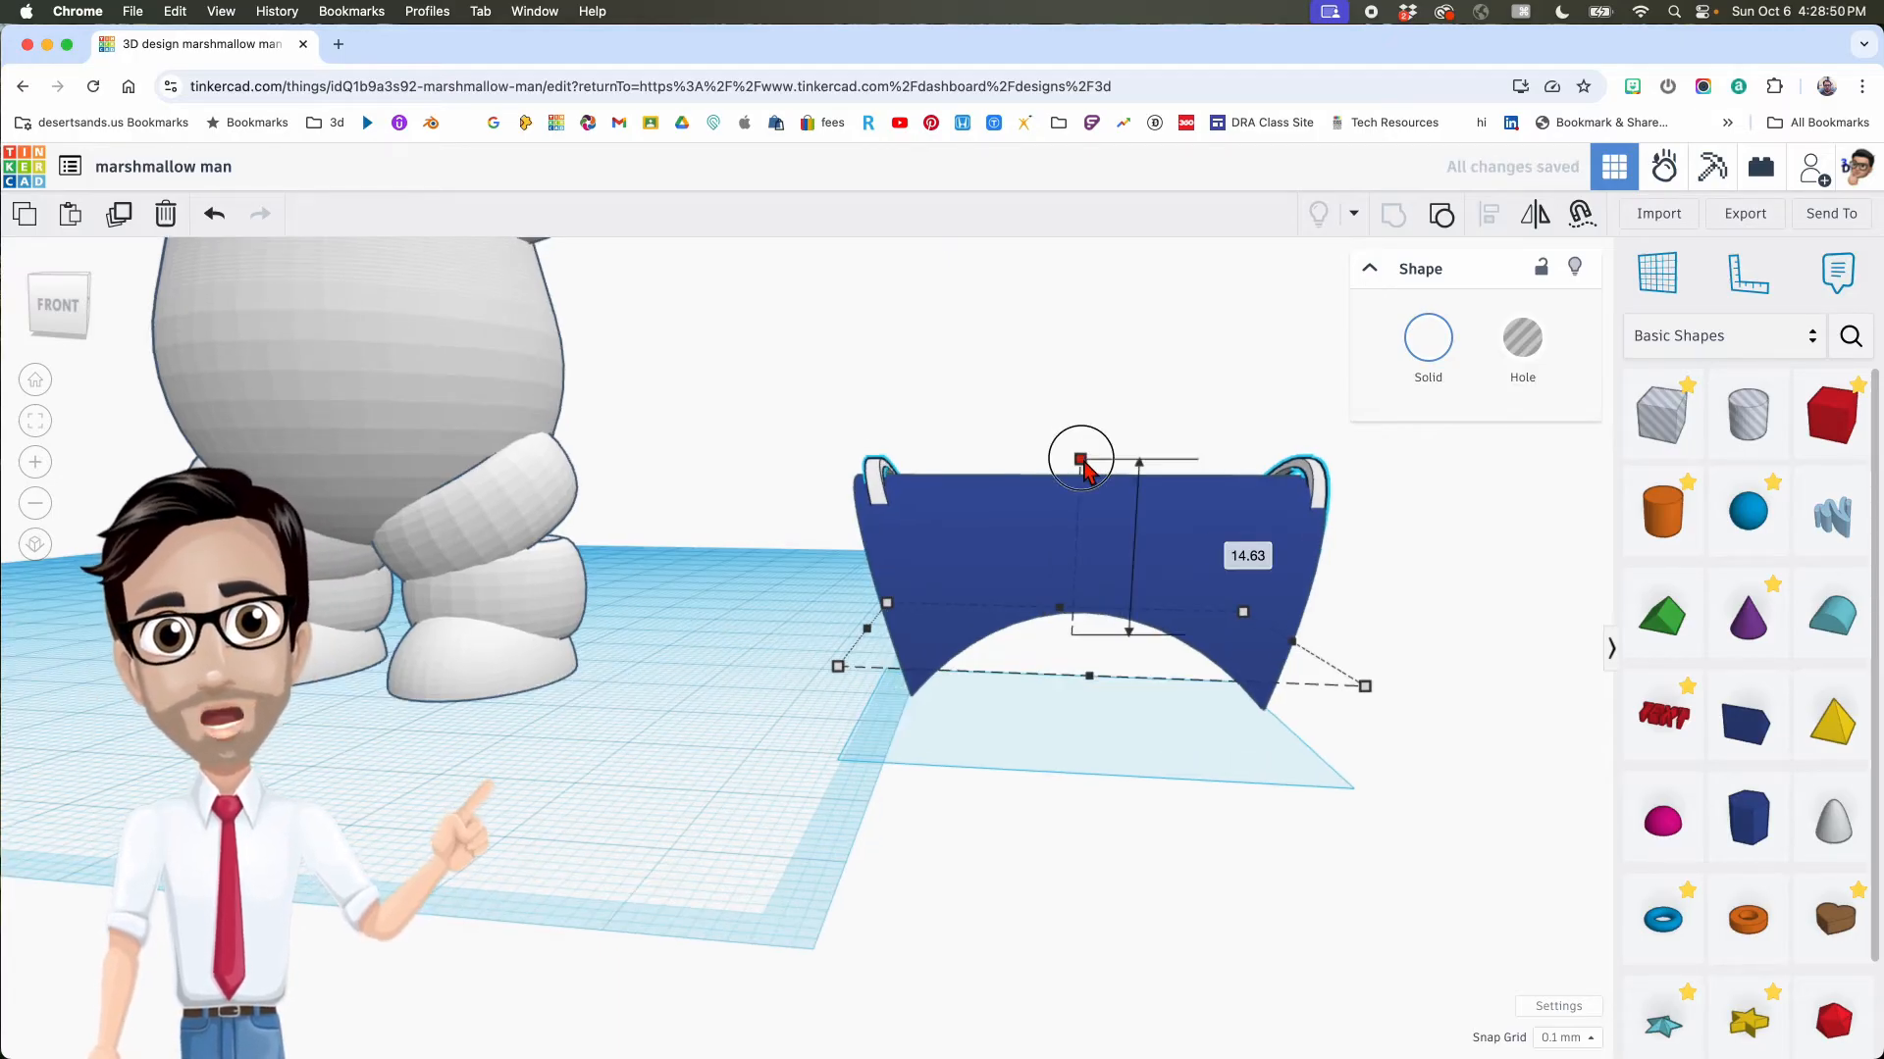
pyautogui.moveTo(1082, 461); pyautogui.dragTo(1083, 464)
# Step: Select the white trim together with the blue collar and centre-align them in both horizontal directions
pyautogui.moveTo(880, 398); pyautogui.dragTo(1086, 624)
pyautogui.press('l')
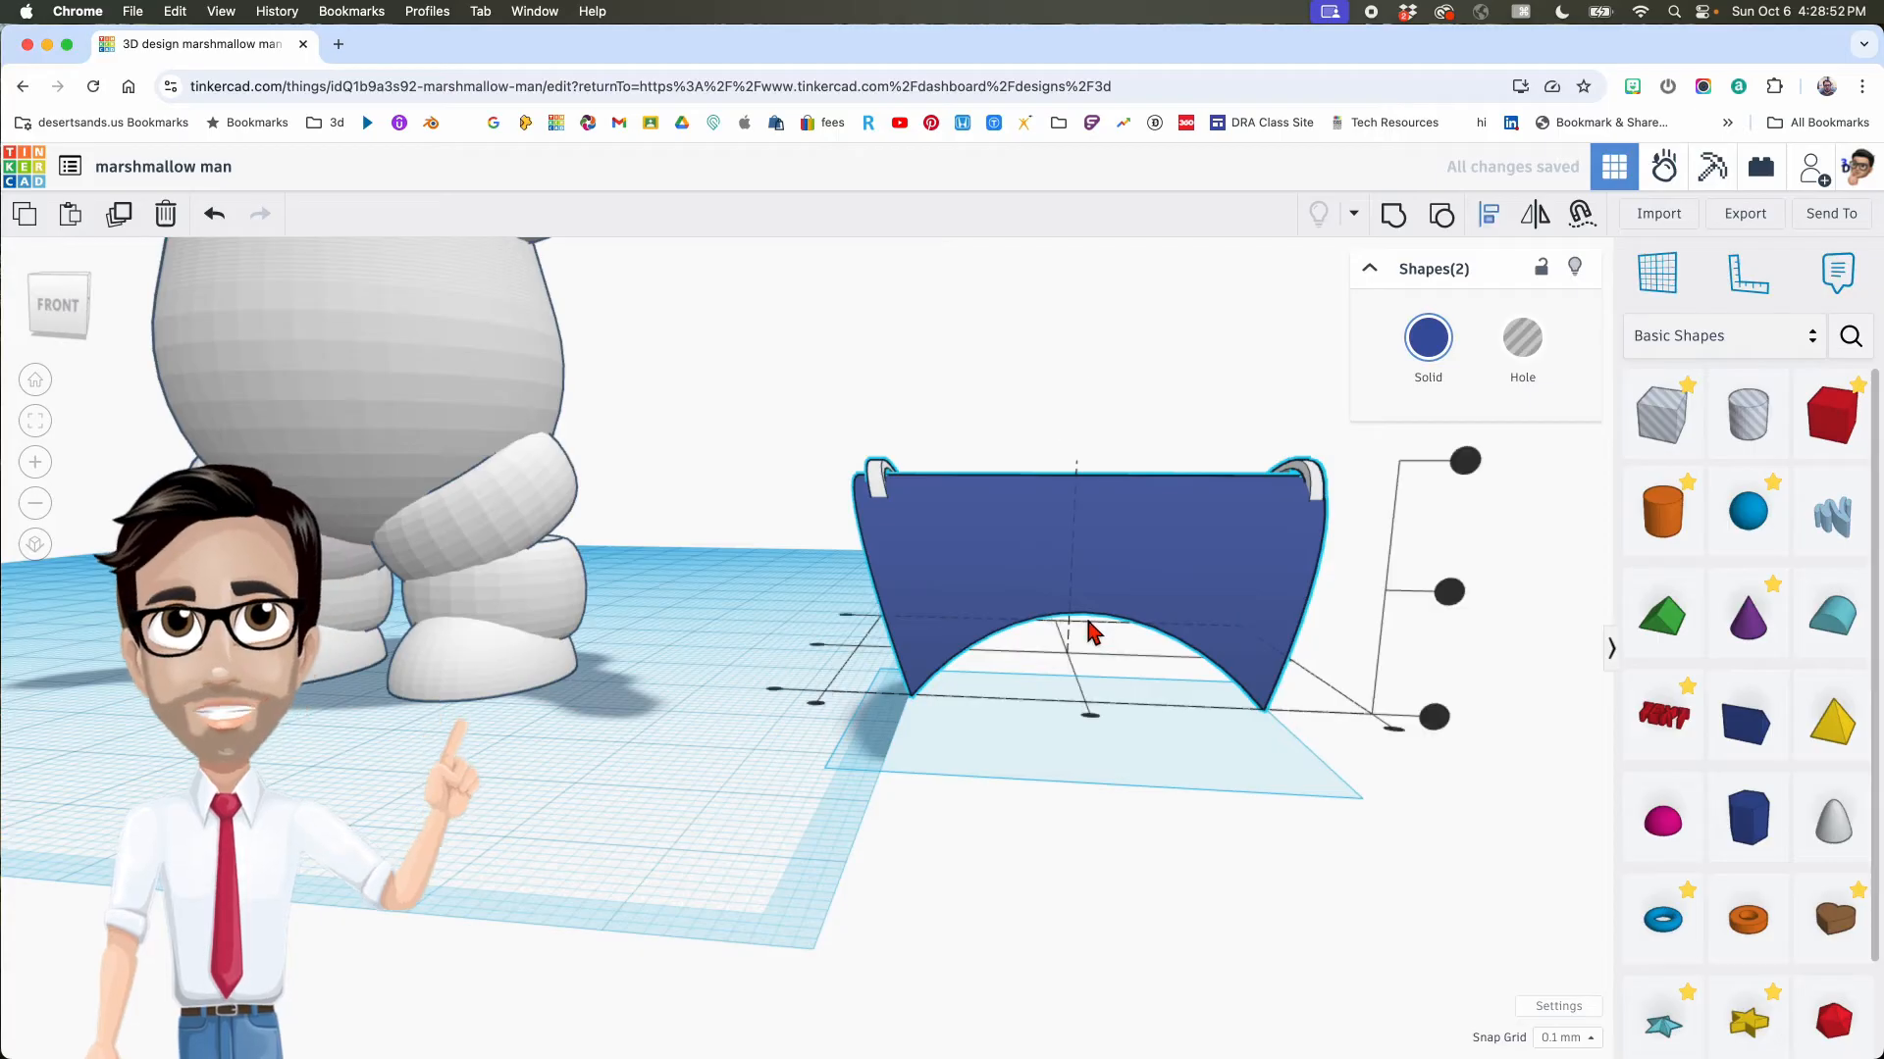
pyautogui.click(1090, 717)
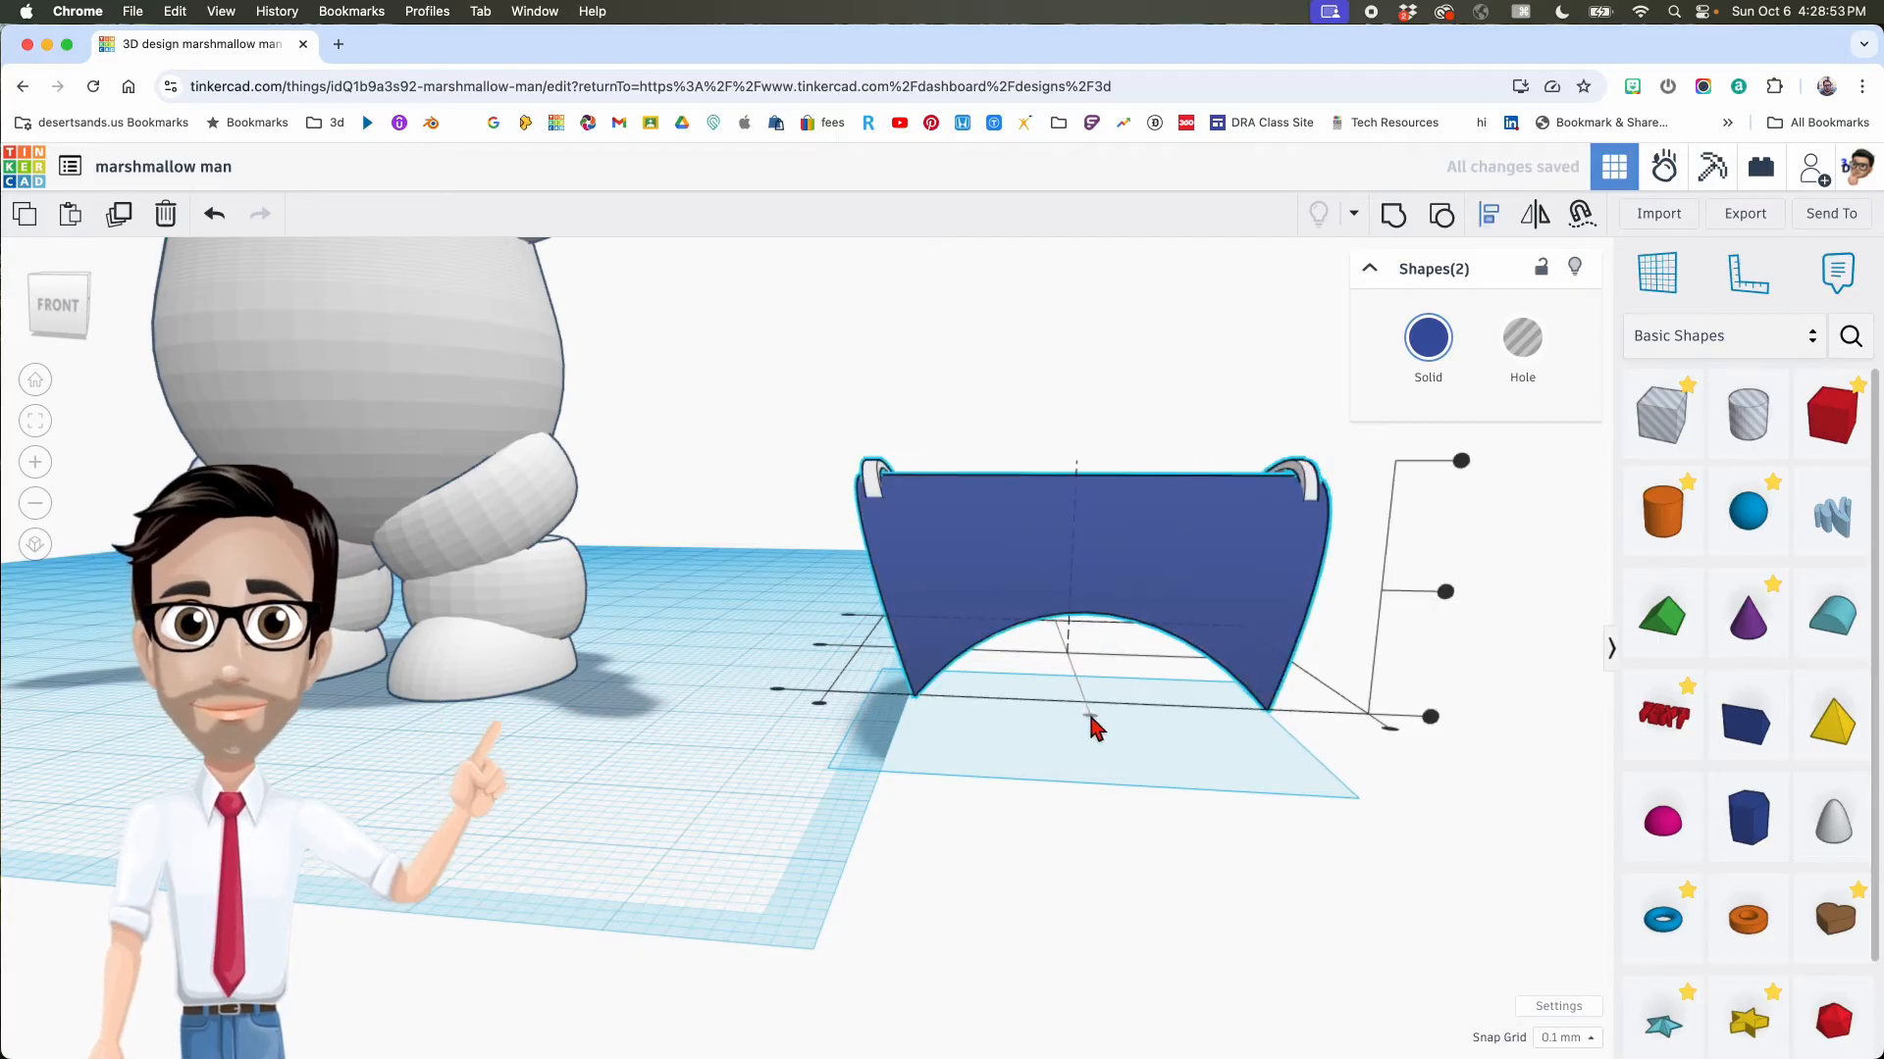
pyautogui.click(822, 638)
pyautogui.moveTo(1070, 398); pyautogui.dragTo(1112, 665)
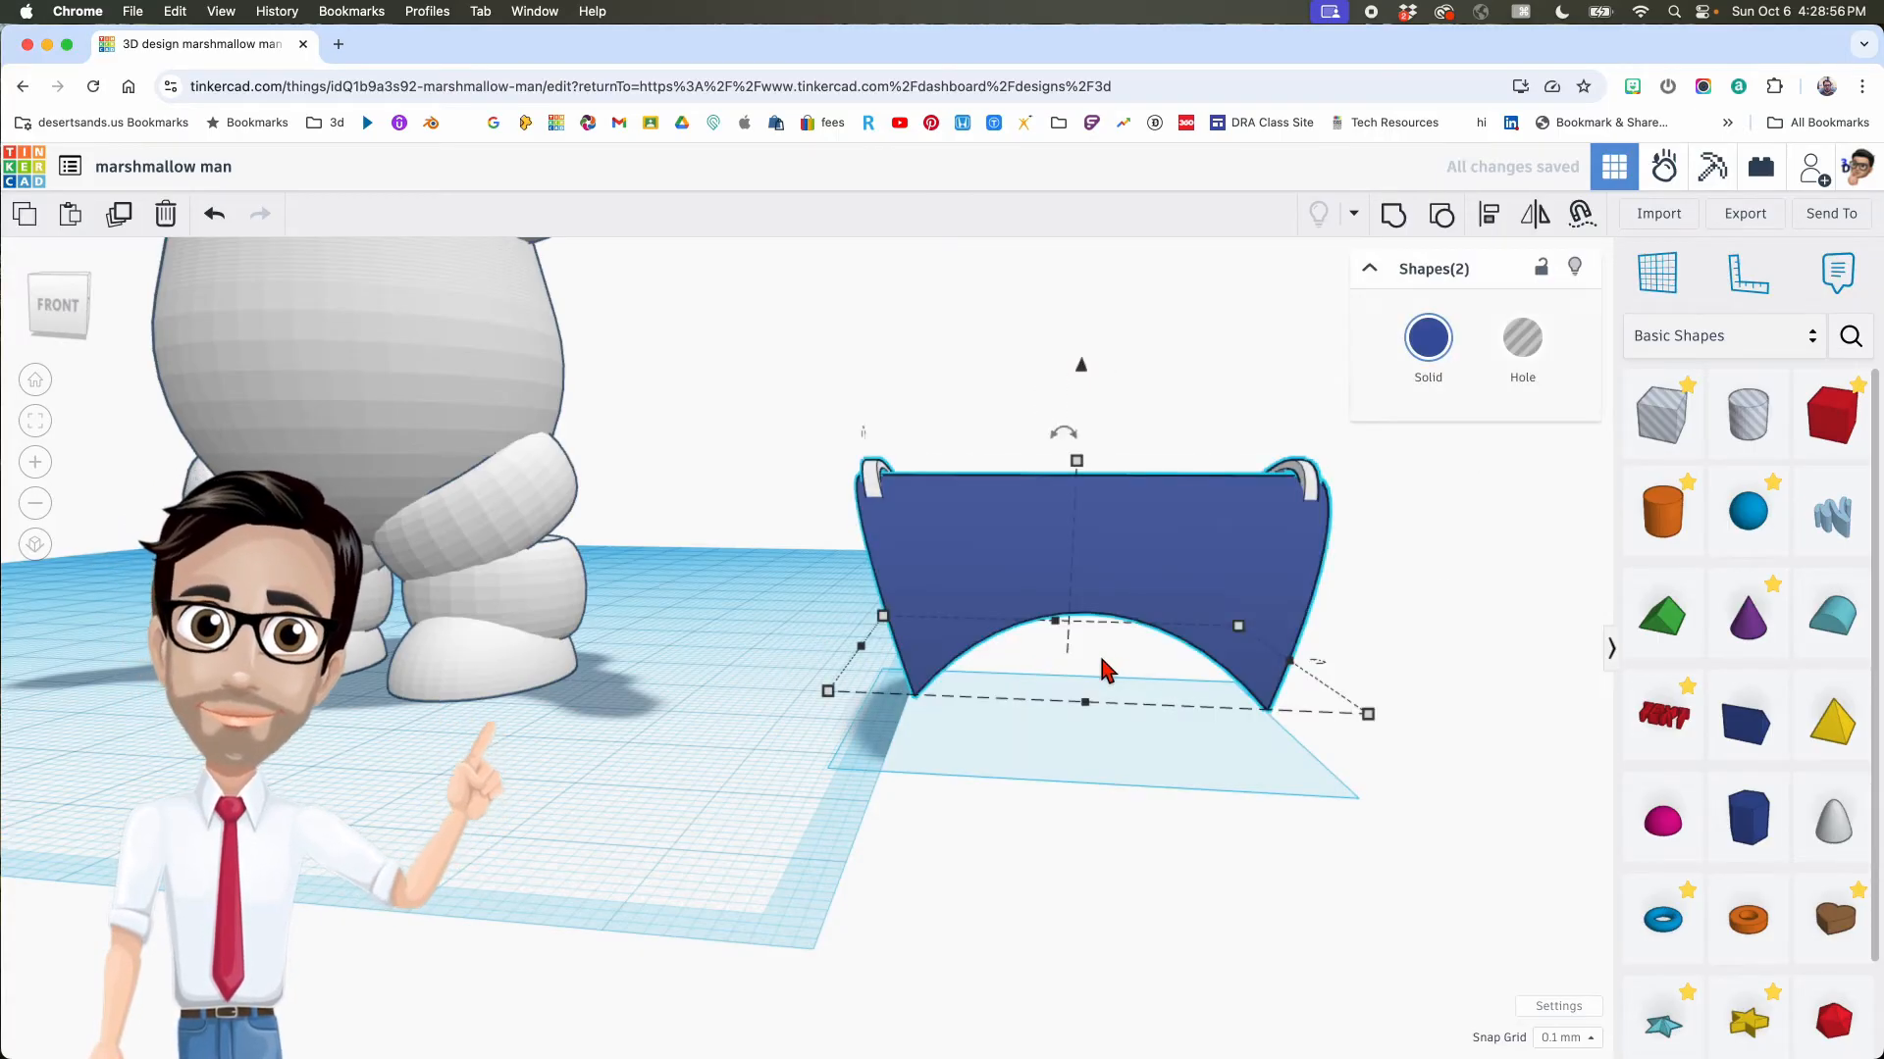
pyautogui.press('l')
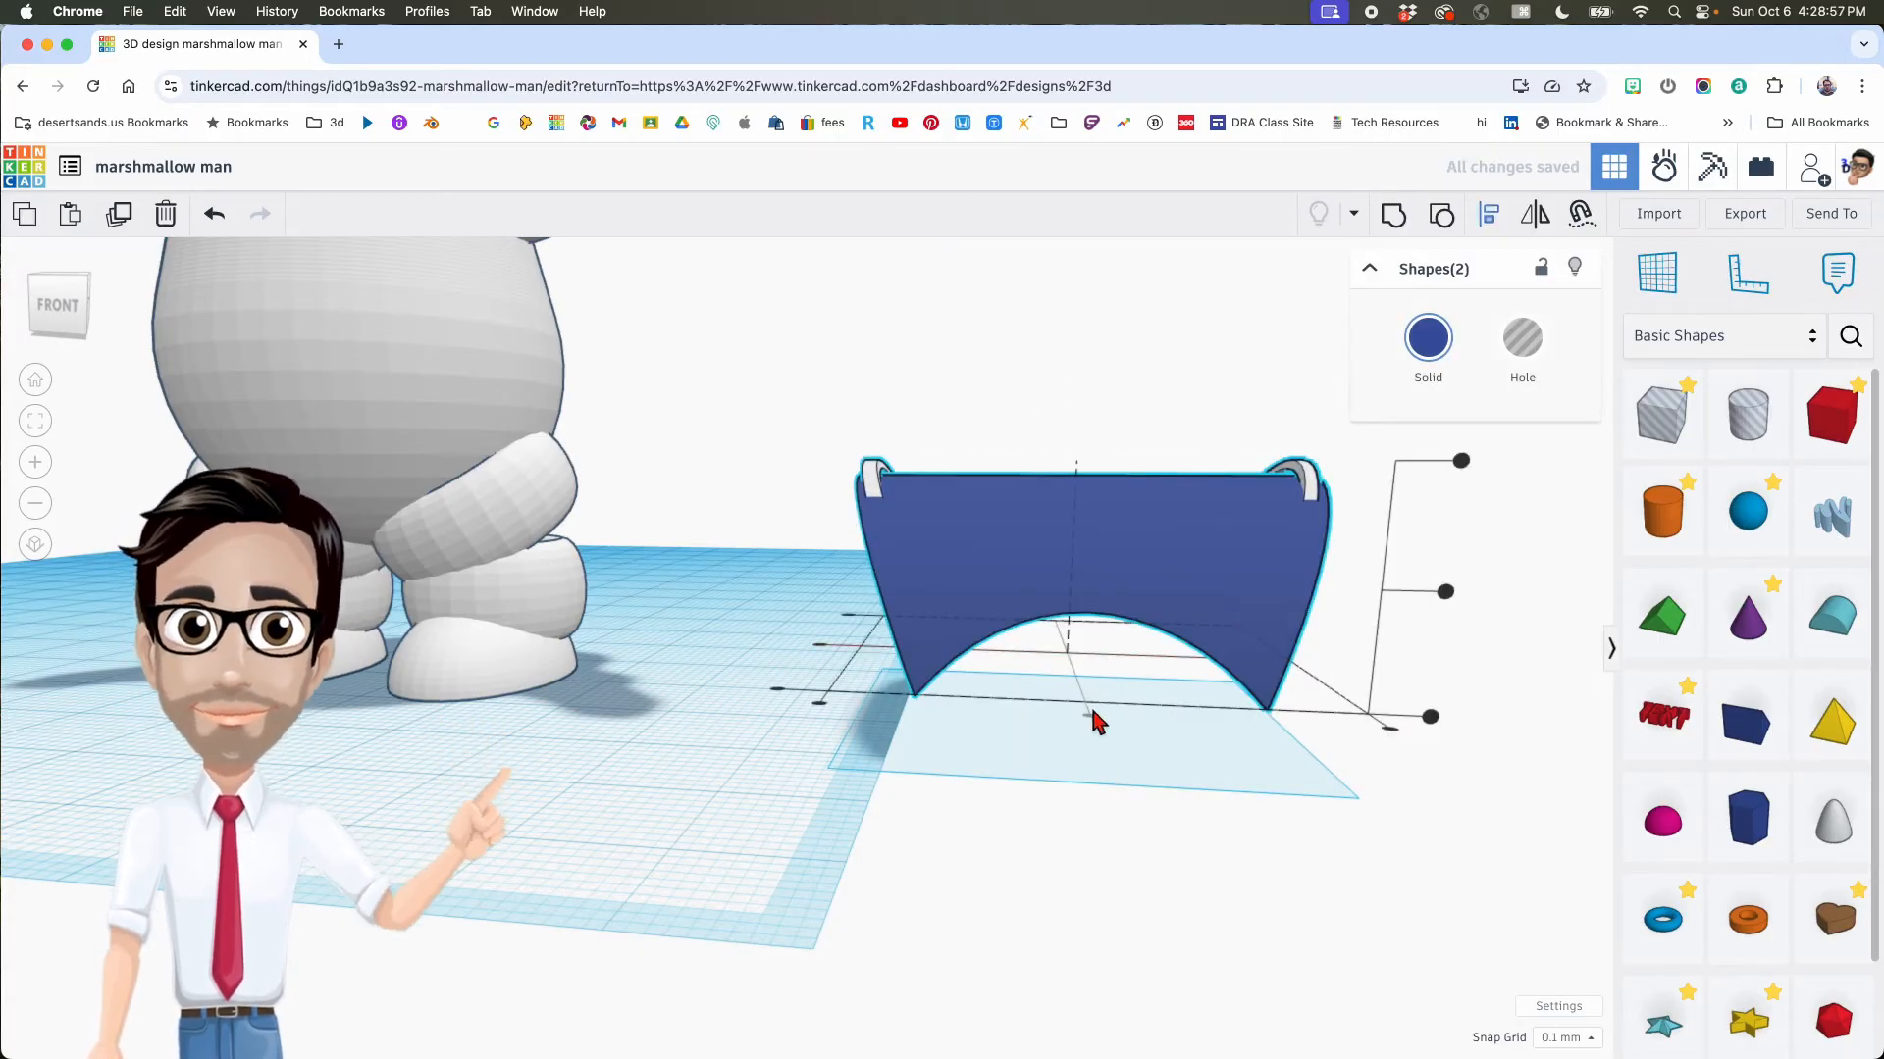
pyautogui.click(825, 653)
# Step: Select only the white trim and flatten it slightly so it follows the blue collar's upper surface
pyautogui.moveTo(1076, 716); pyautogui.dragTo(967, 717, button='right')
pyautogui.moveTo(757, 610); pyautogui.dragTo(937, 677, button='right')
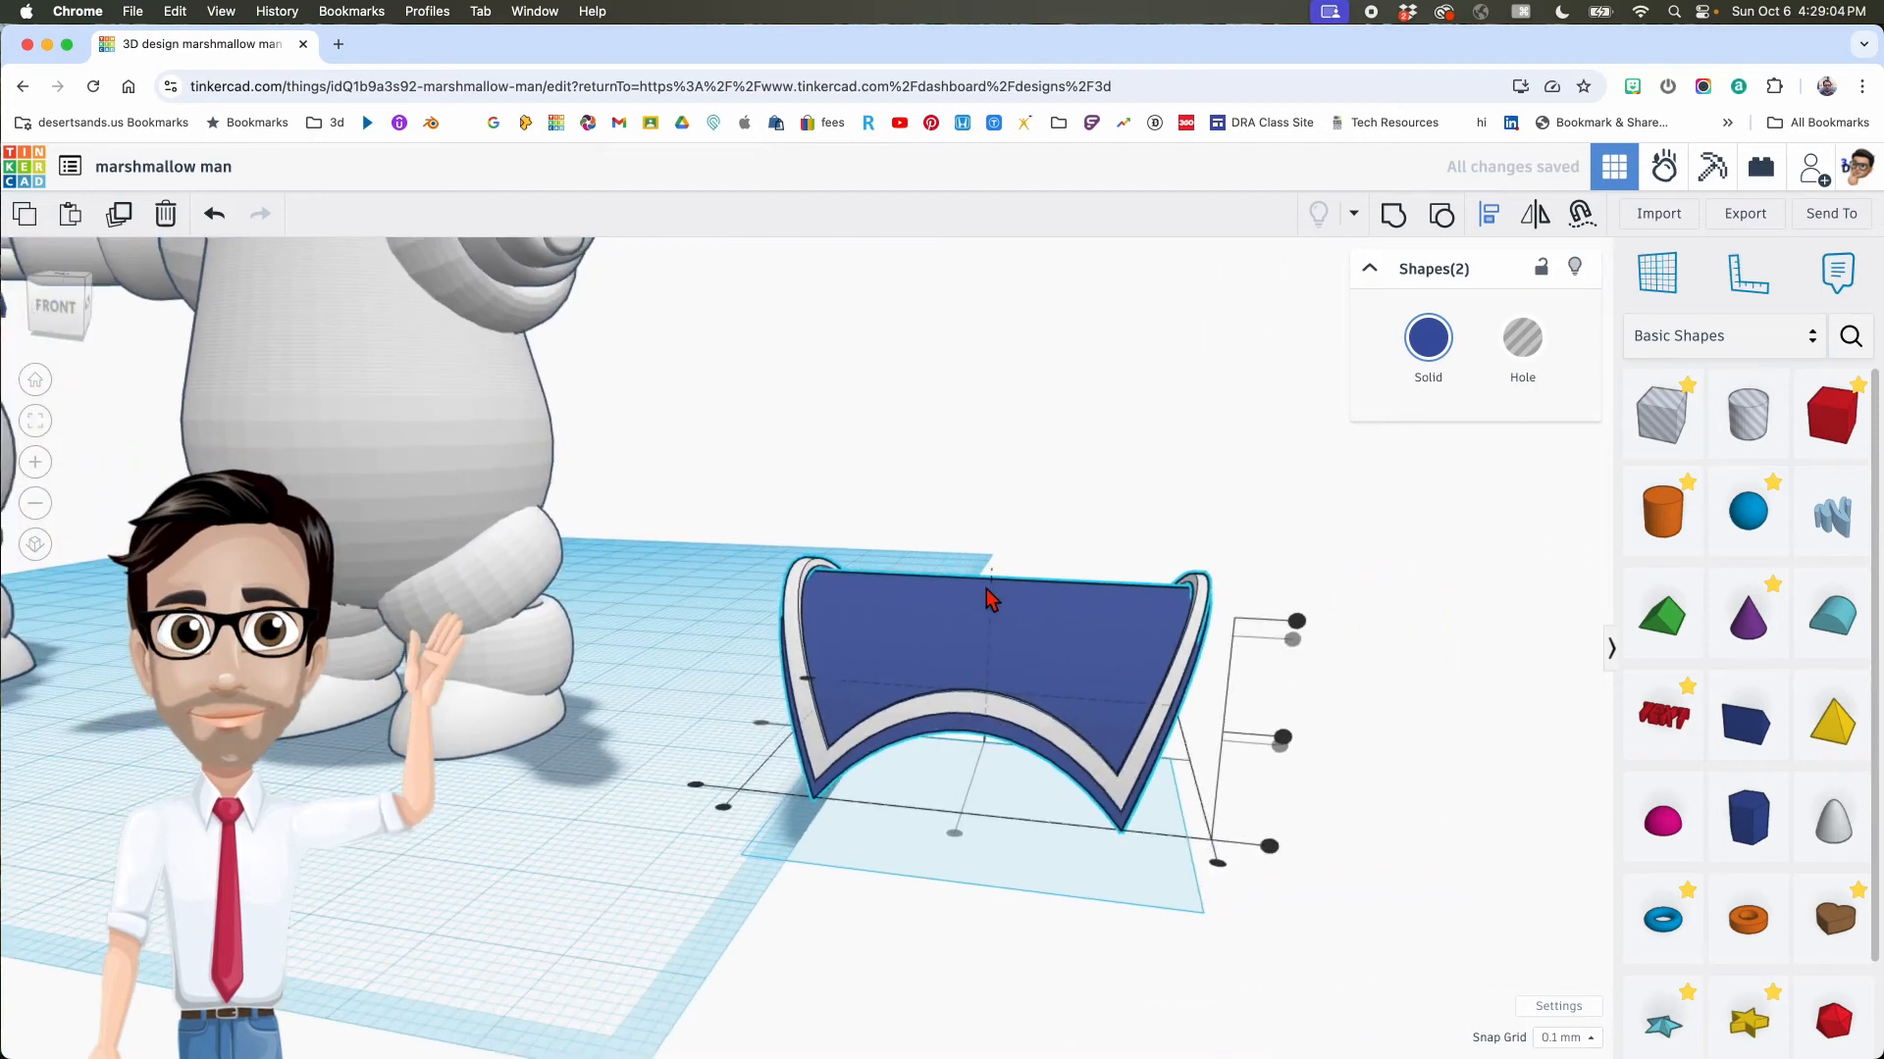
pyautogui.click(1010, 862)
pyautogui.click(1022, 660)
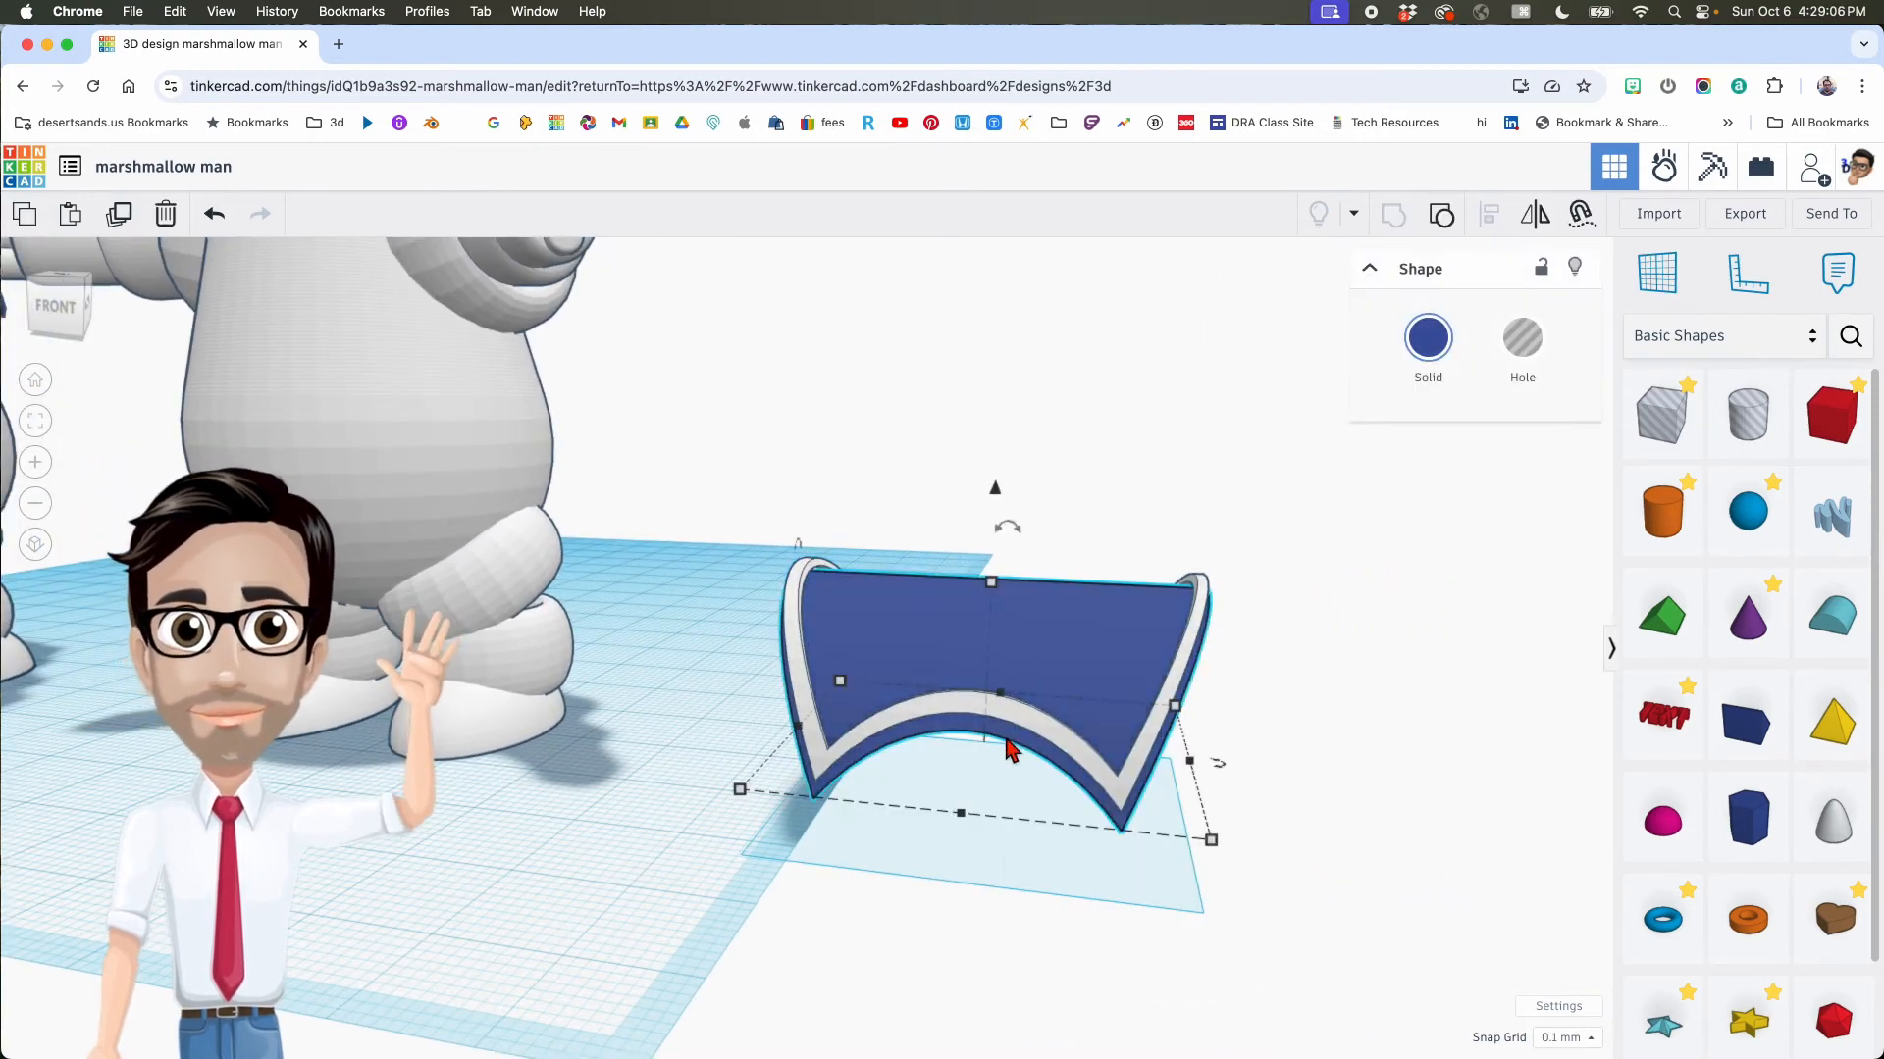
pyautogui.click(992, 569)
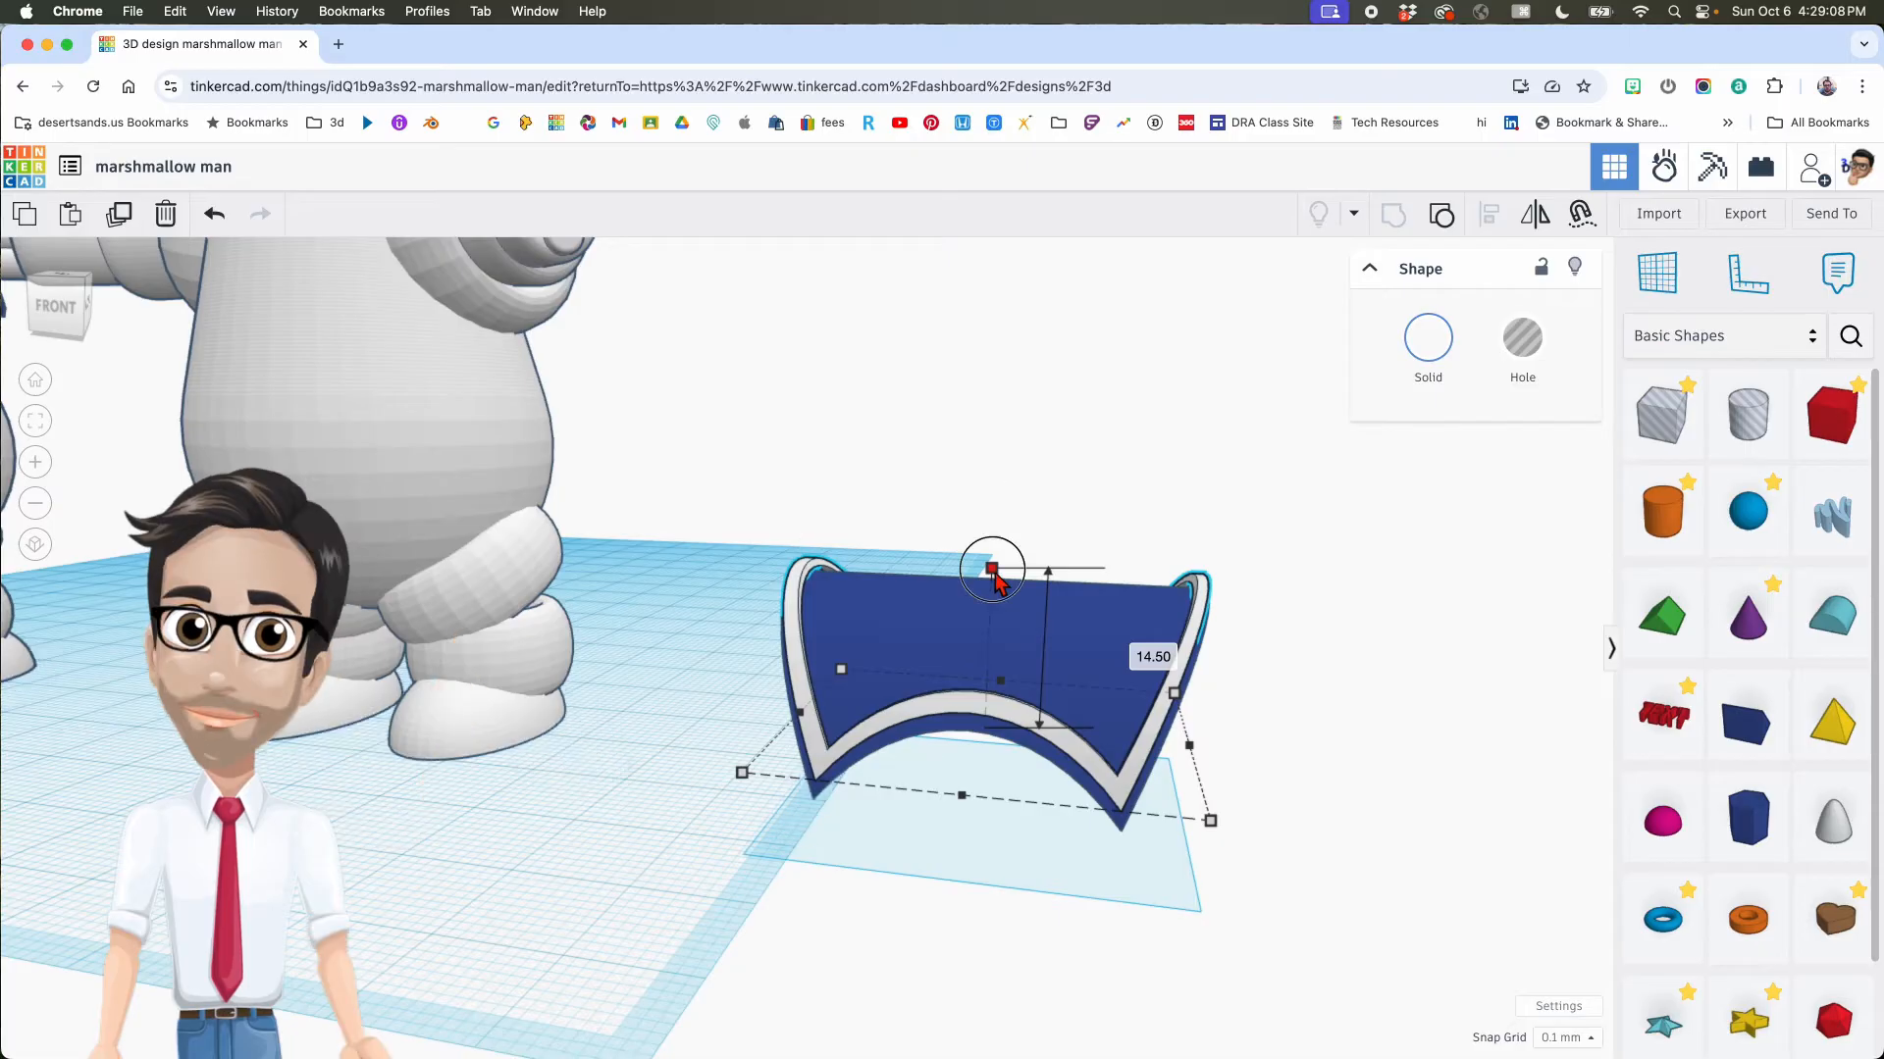
pyautogui.moveTo(994, 580); pyautogui.dragTo(1005, 593)
# Step: Lower the white trim slightly and stretch both ends of its arch outward to match the blue collar's curve
pyautogui.moveTo(992, 618); pyautogui.dragTo(768, 639, button='right')
pyautogui.scroll(5, 805, 625)
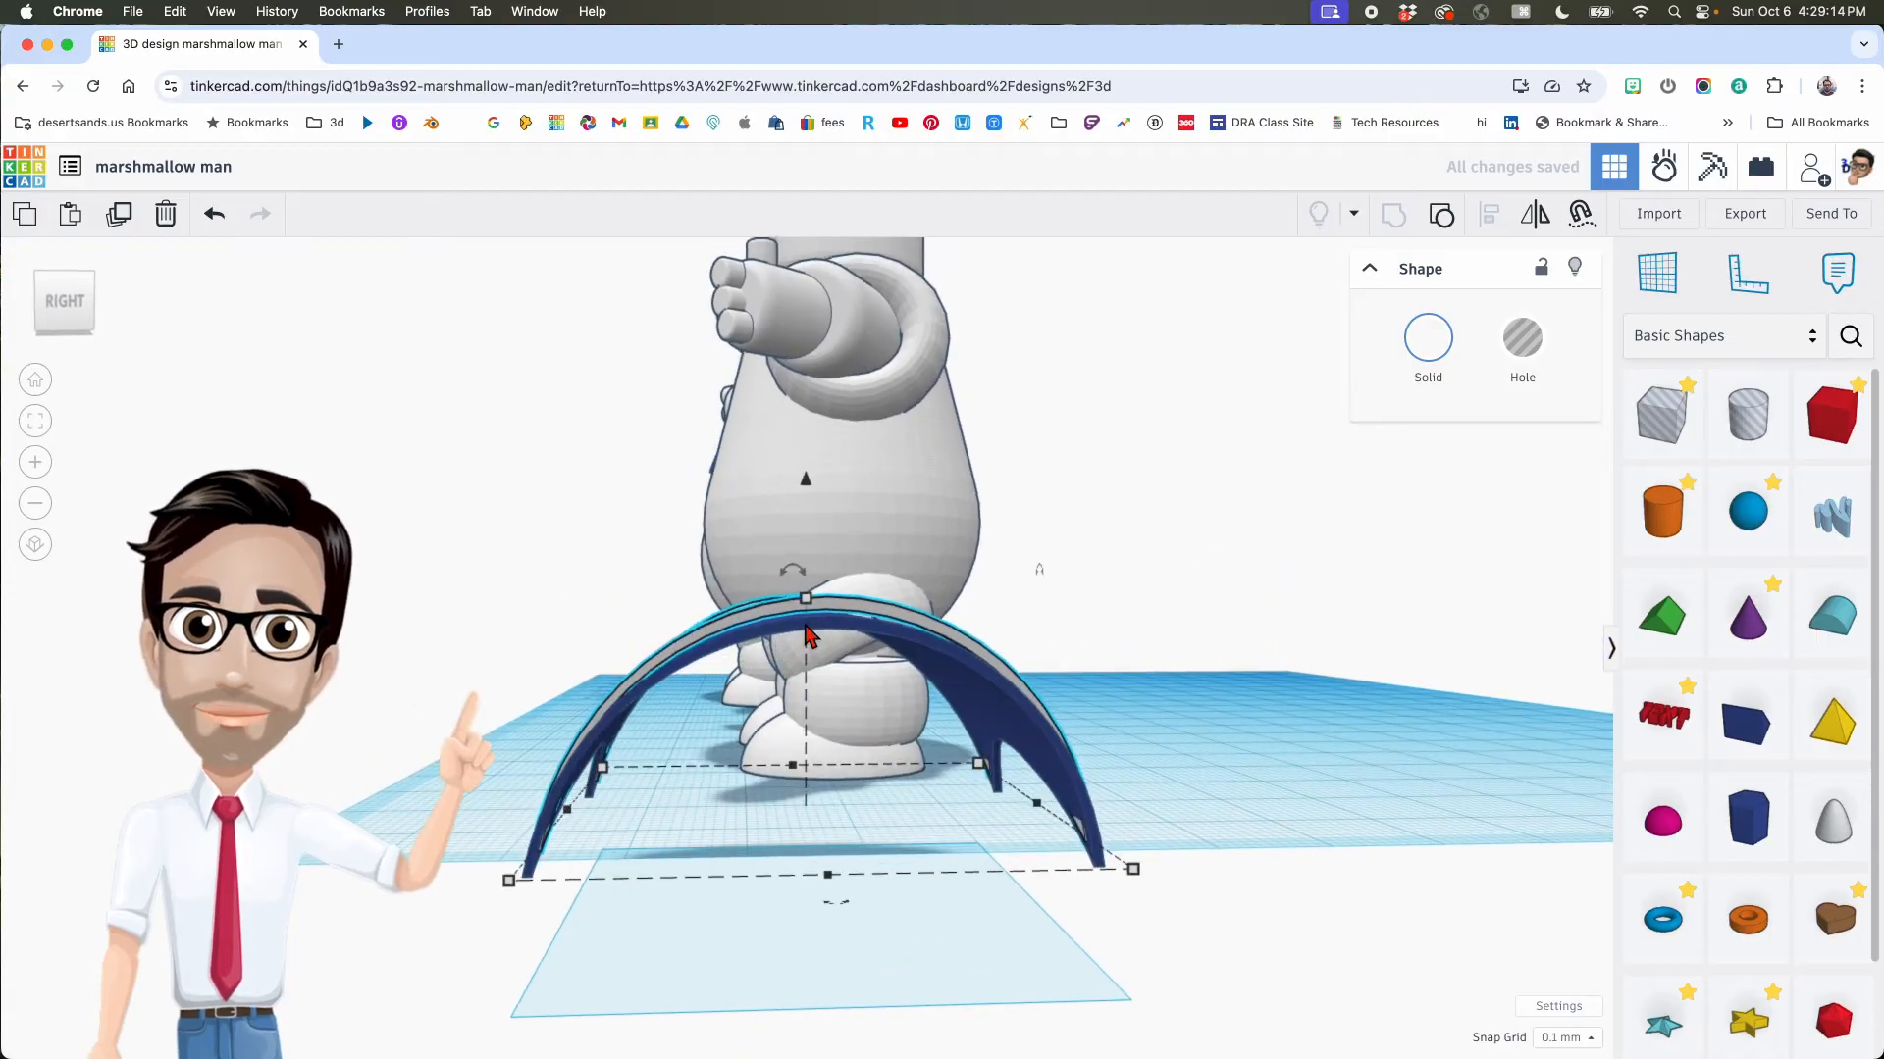
pyautogui.moveTo(807, 465); pyautogui.dragTo(807, 475)
pyautogui.moveTo(758, 693); pyautogui.dragTo(642, 832, button='right')
pyautogui.click(570, 840)
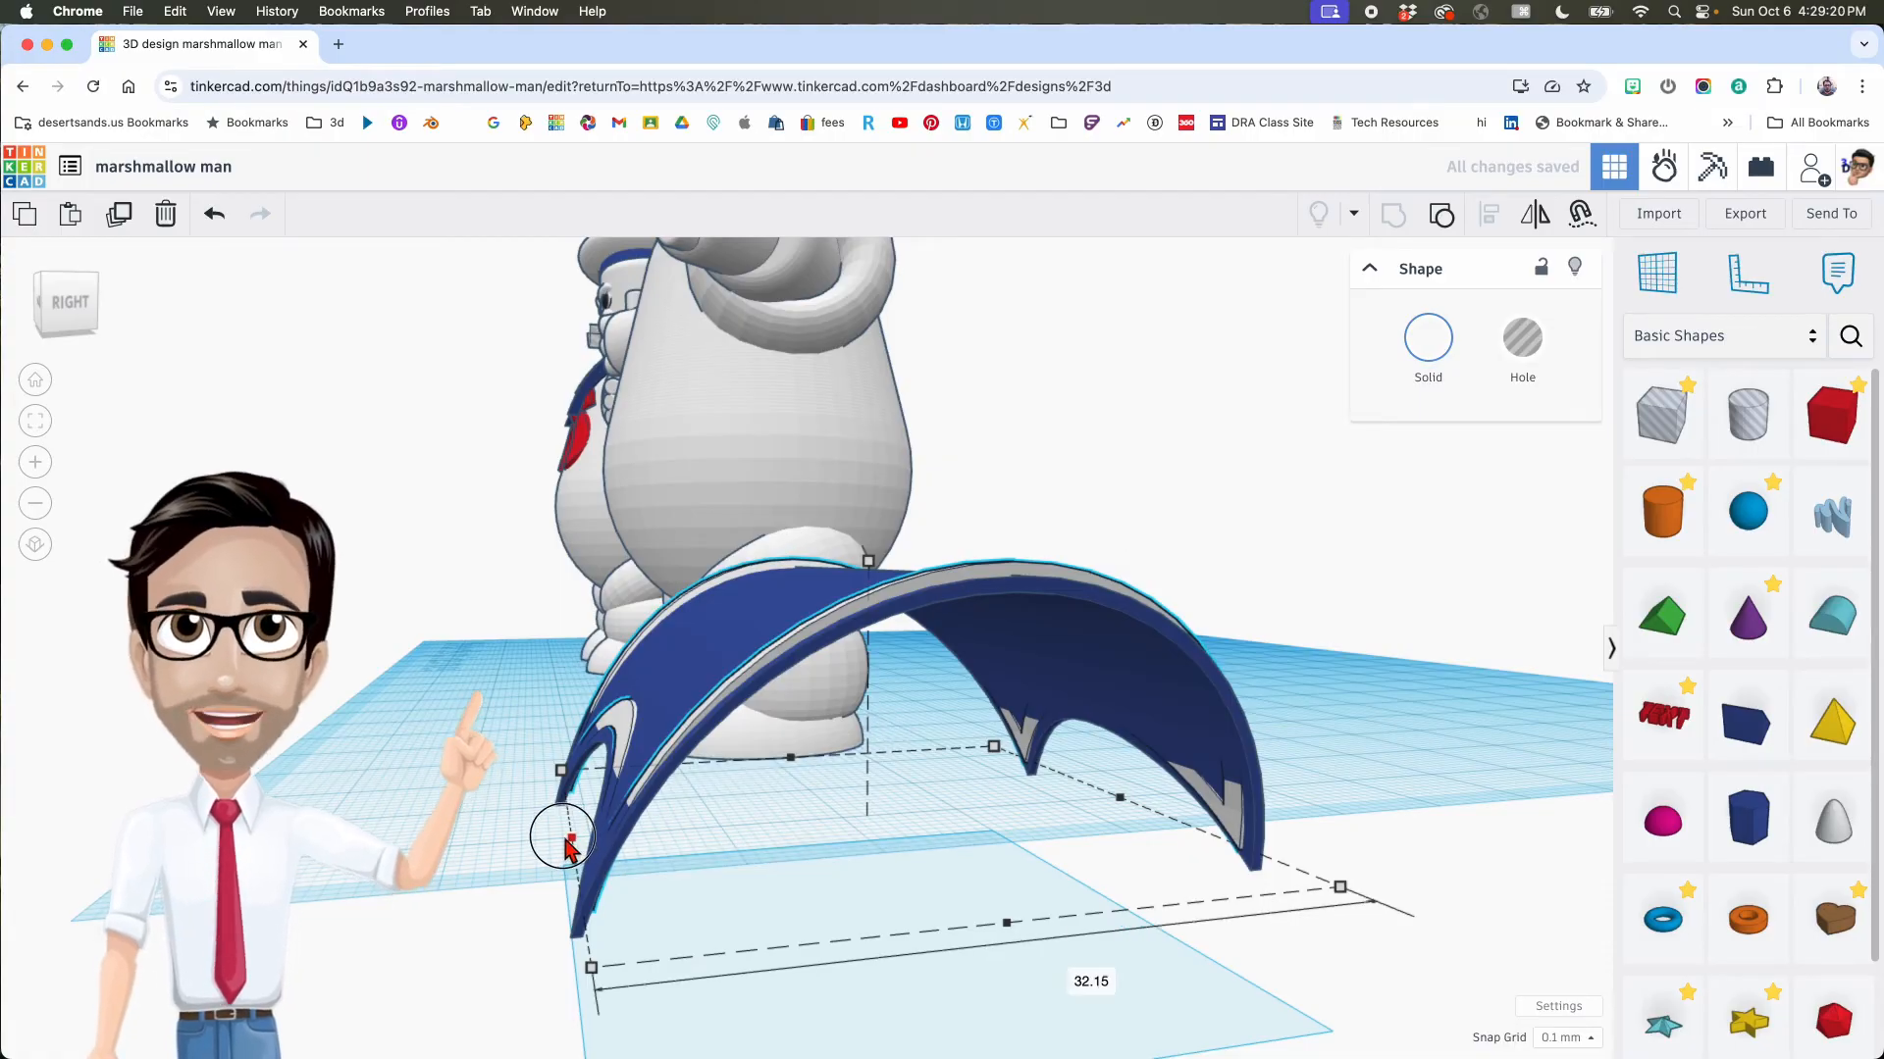
pyautogui.moveTo(565, 840); pyautogui.dragTo(562, 840)
pyautogui.moveTo(902, 844); pyautogui.dragTo(667, 868, button='right')
pyautogui.click(986, 832)
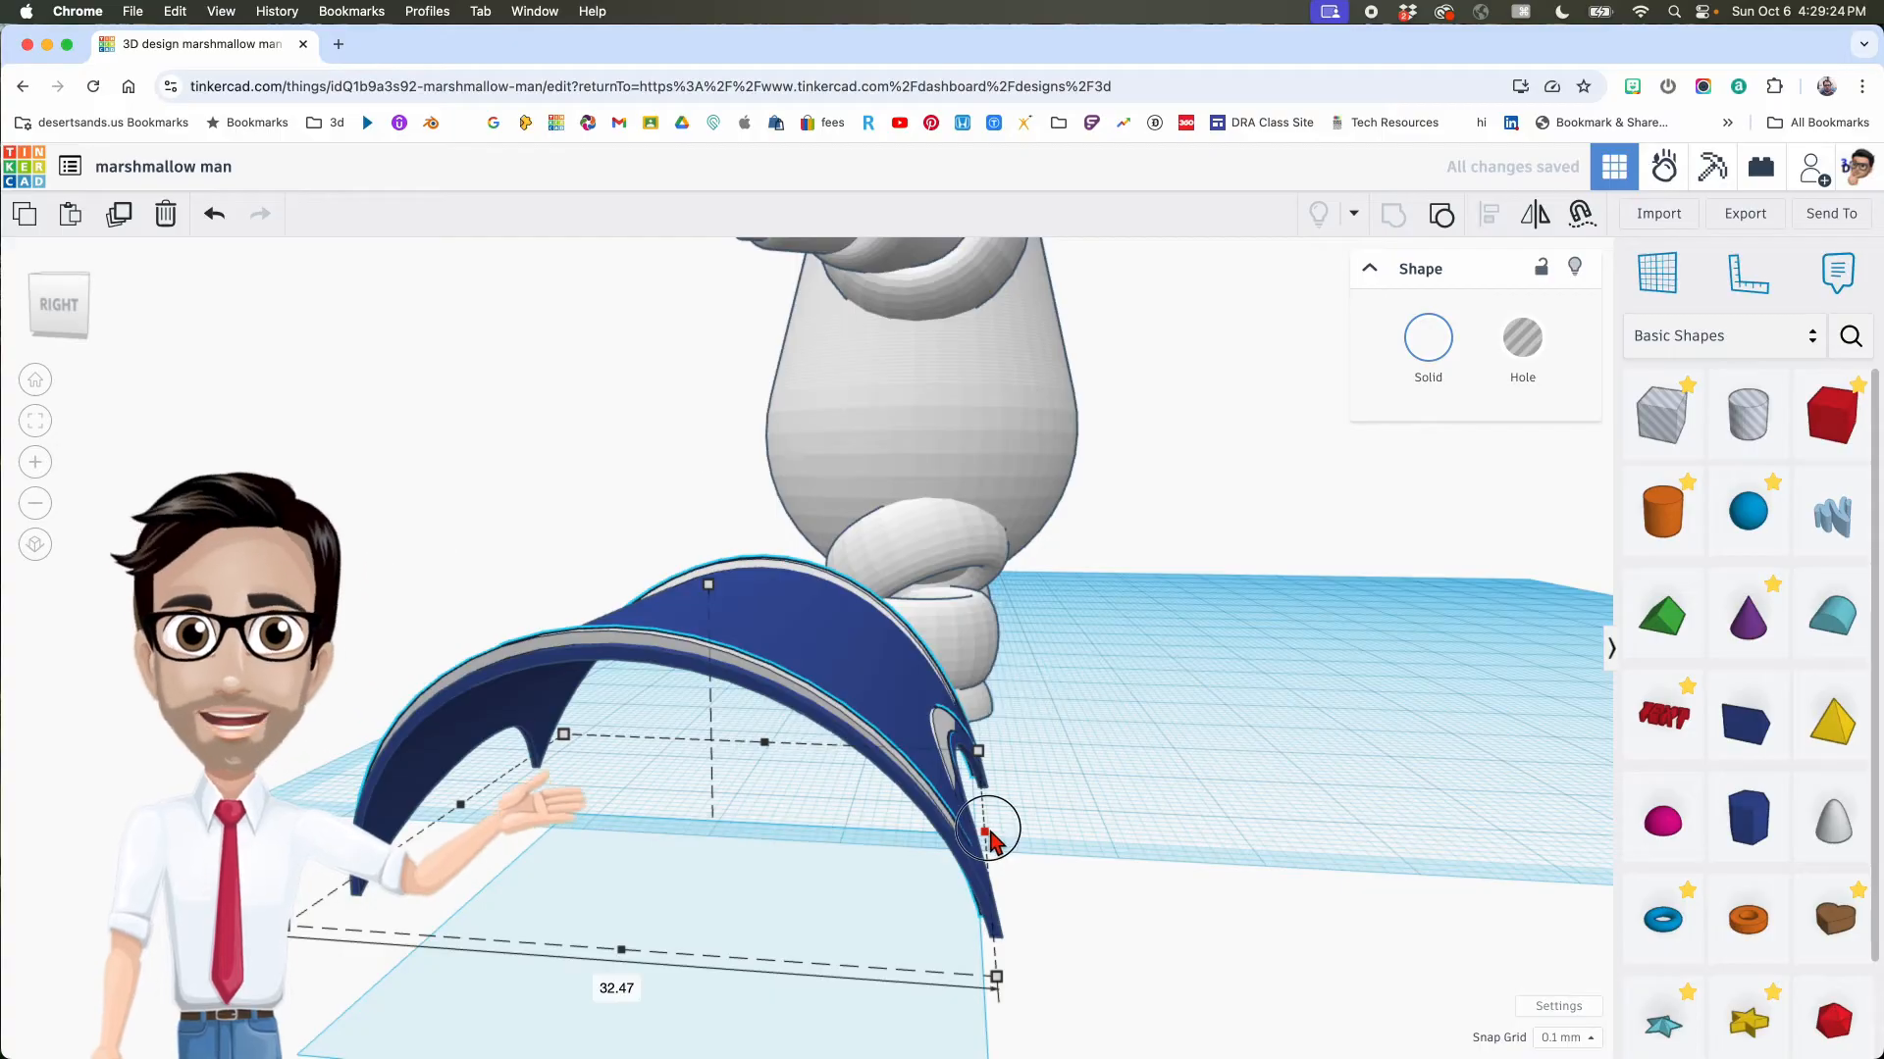
pyautogui.moveTo(992, 830); pyautogui.dragTo(998, 830)
pyautogui.moveTo(837, 850); pyautogui.dragTo(1156, 589, button='right')
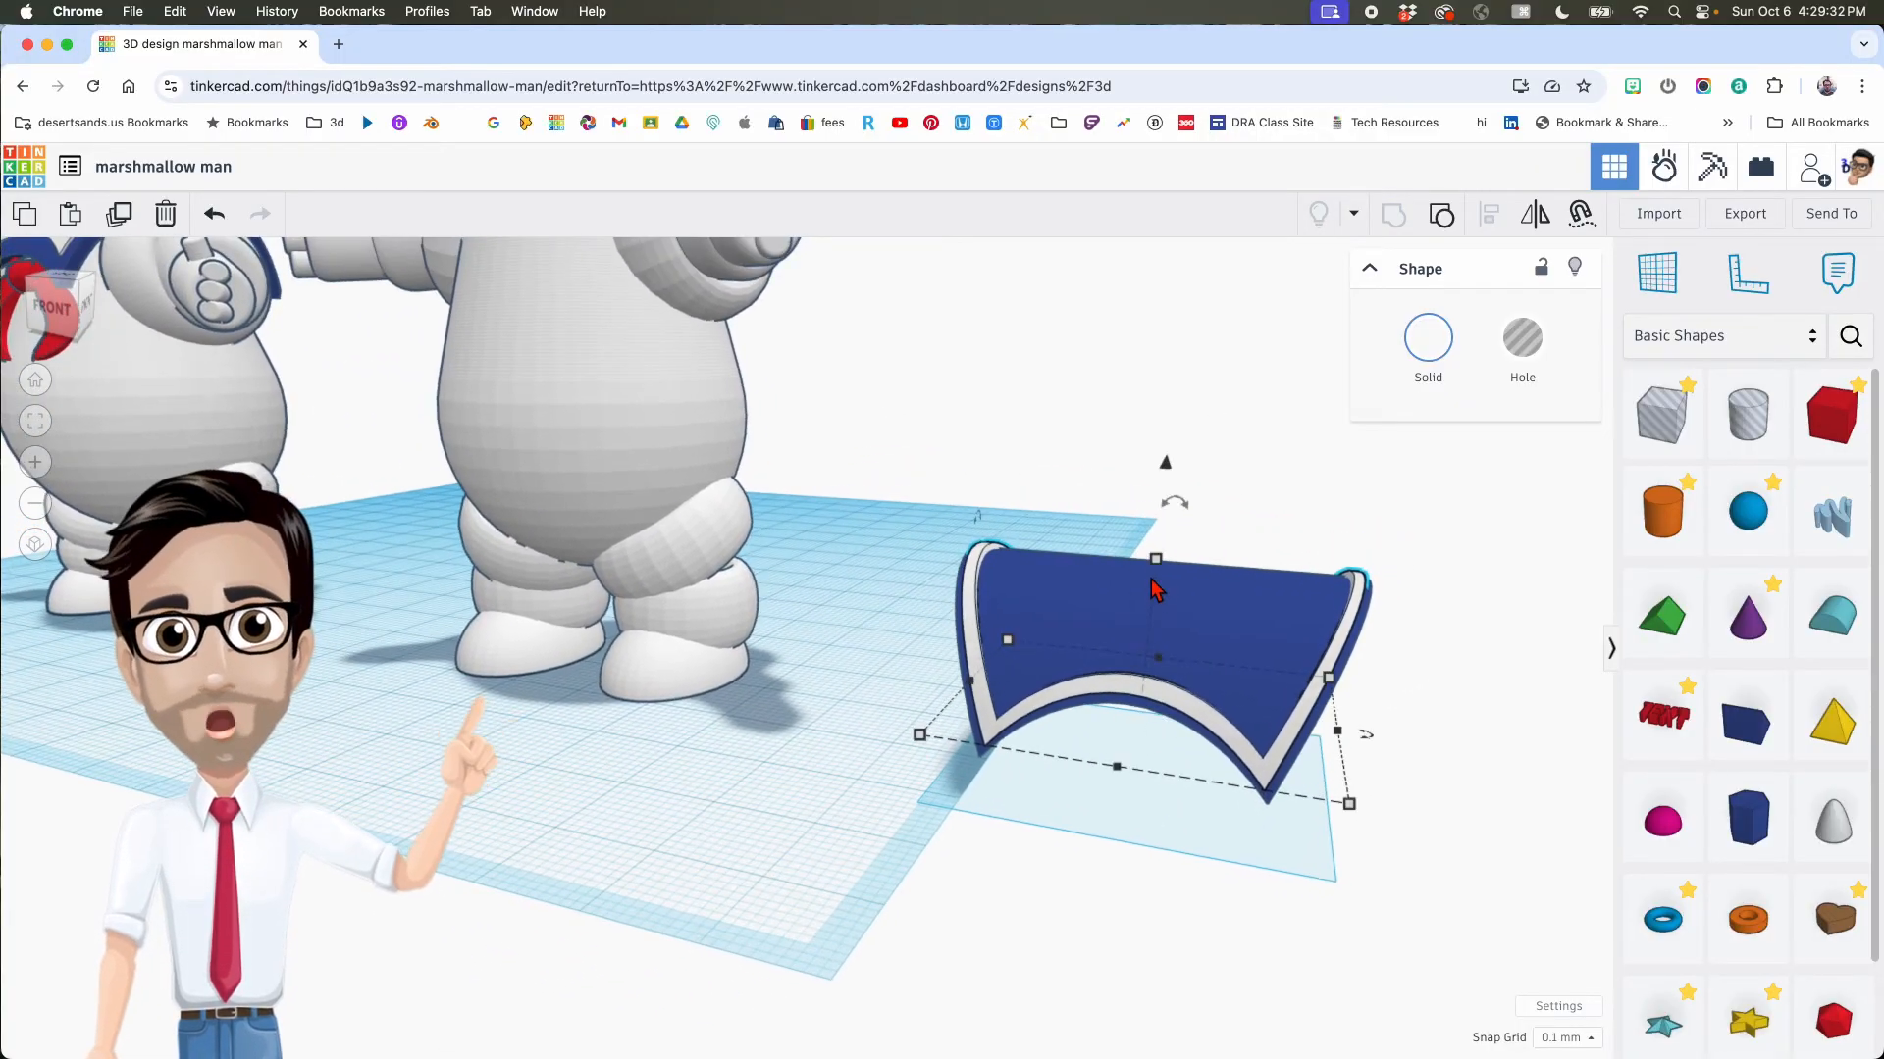
# Step: Reduce the white trim's height to about 13.9 mm and fine-tune its elevation and end dimensions against the blue collar
pyautogui.moveTo(1156, 563); pyautogui.dragTo(1154, 569)
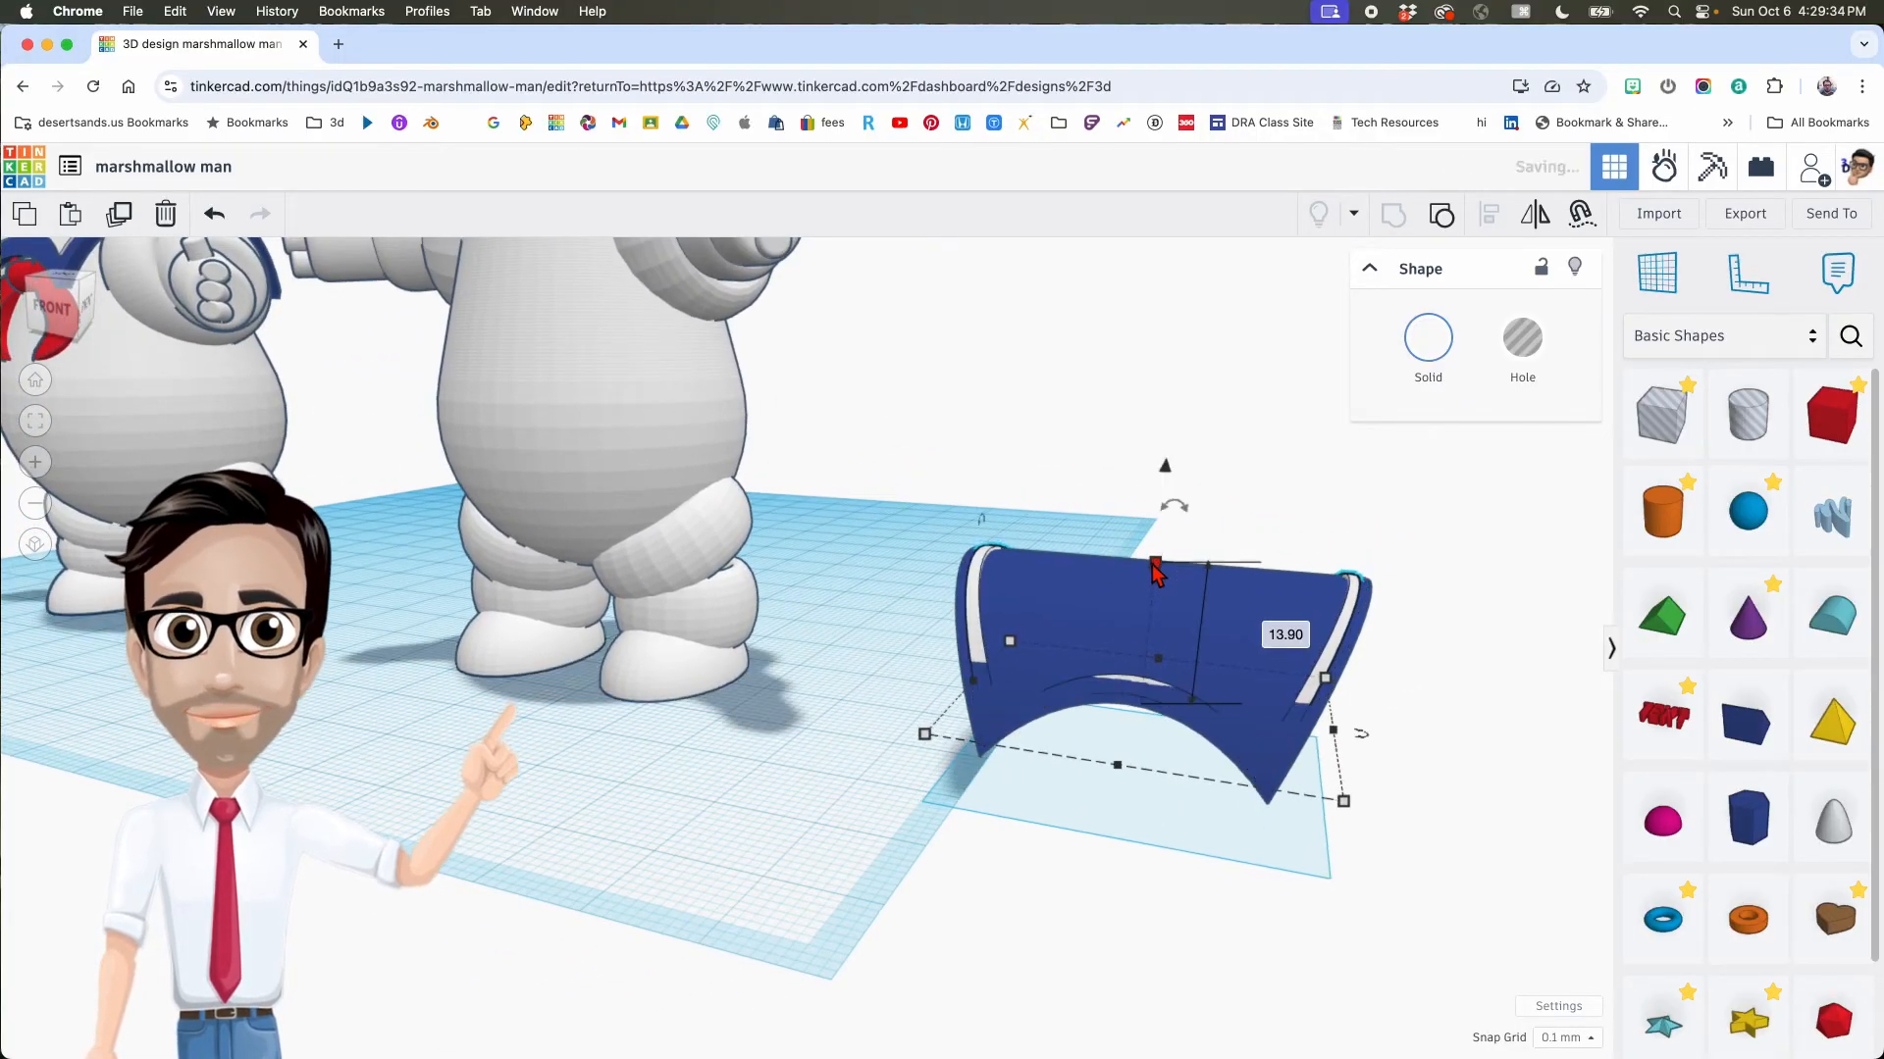
pyautogui.moveTo(1165, 467); pyautogui.dragTo(1166, 469)
pyautogui.scroll(2, 1265, 655)
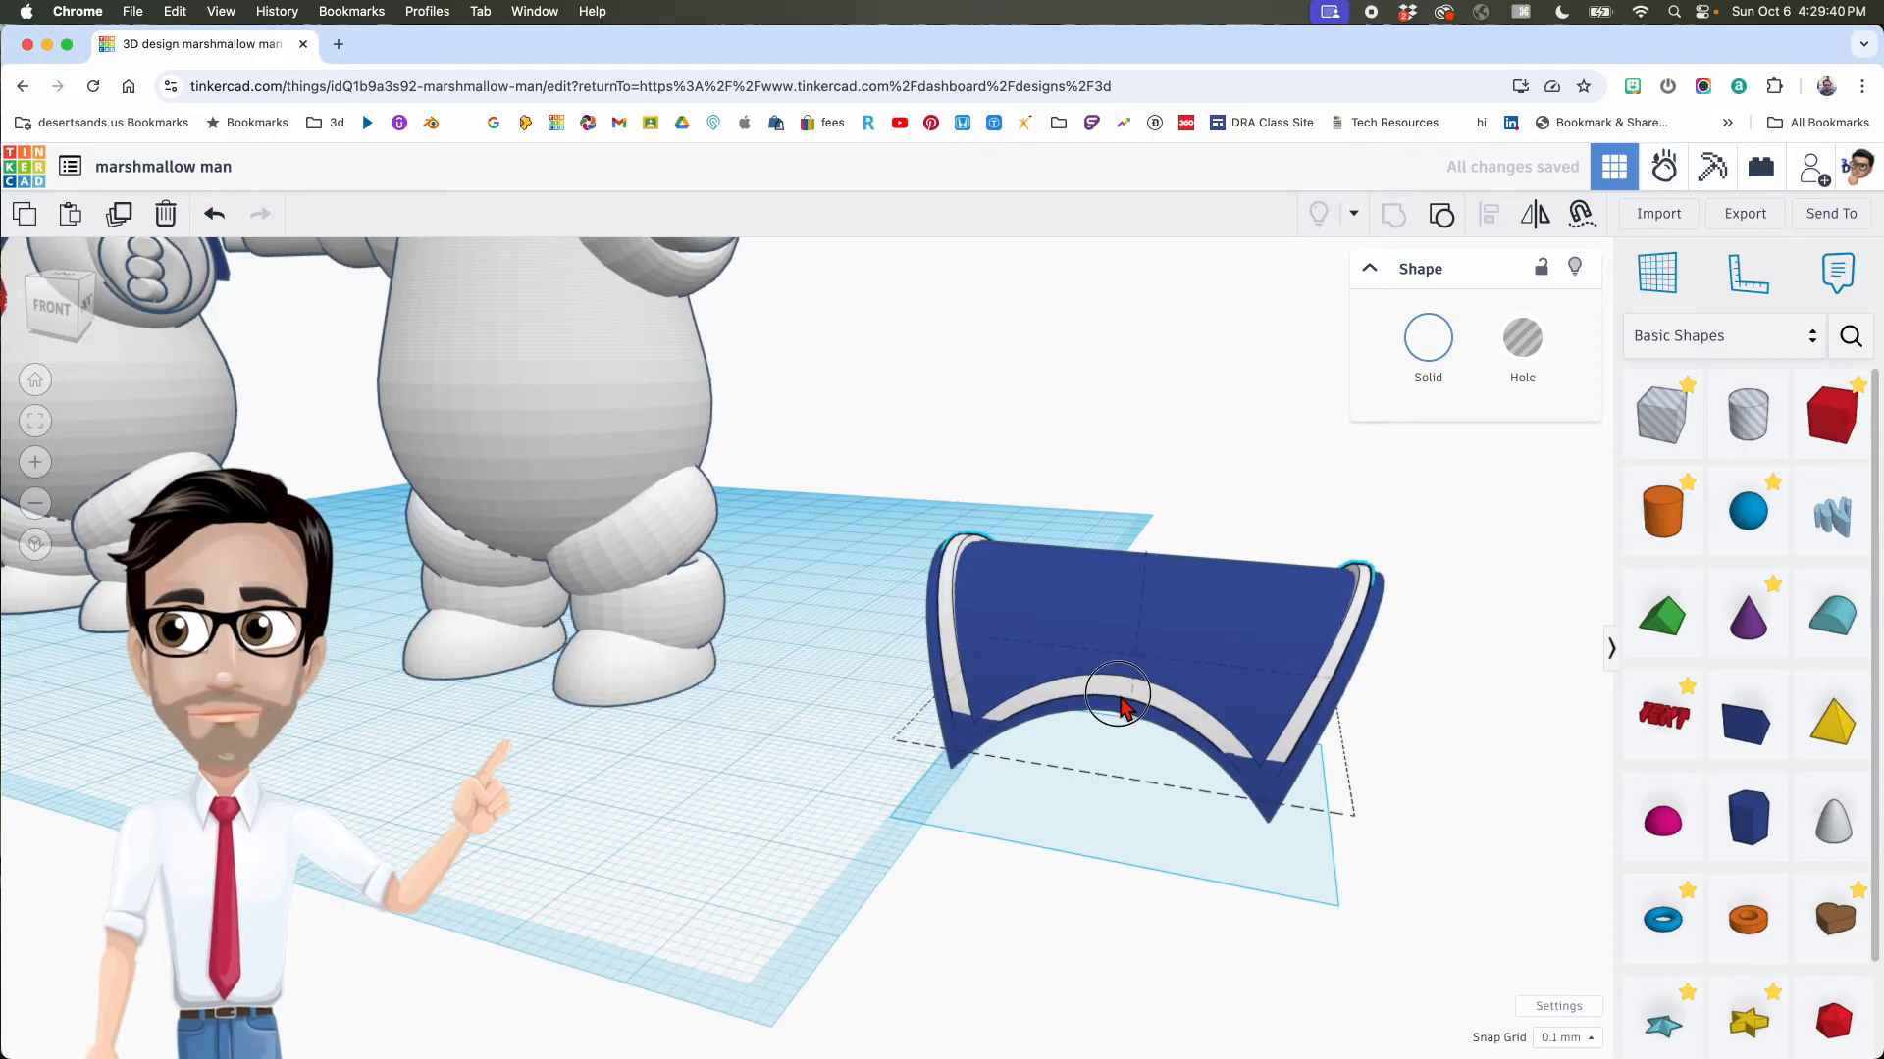
pyautogui.moveTo(1103, 775); pyautogui.dragTo(1104, 775)
pyautogui.moveTo(1199, 760); pyautogui.dragTo(922, 859, button='right')
pyautogui.moveTo(904, 857); pyautogui.dragTo(911, 853)
pyautogui.scroll(-5, 912, 860)
# Step: Group the white trim with the blue collar and set the group to Multicolor
pyautogui.moveTo(932, 860); pyautogui.dragTo(1148, 568, button='right')
pyautogui.click(1274, 708)
pyautogui.press('super+g')
pyautogui.click(1442, 347)
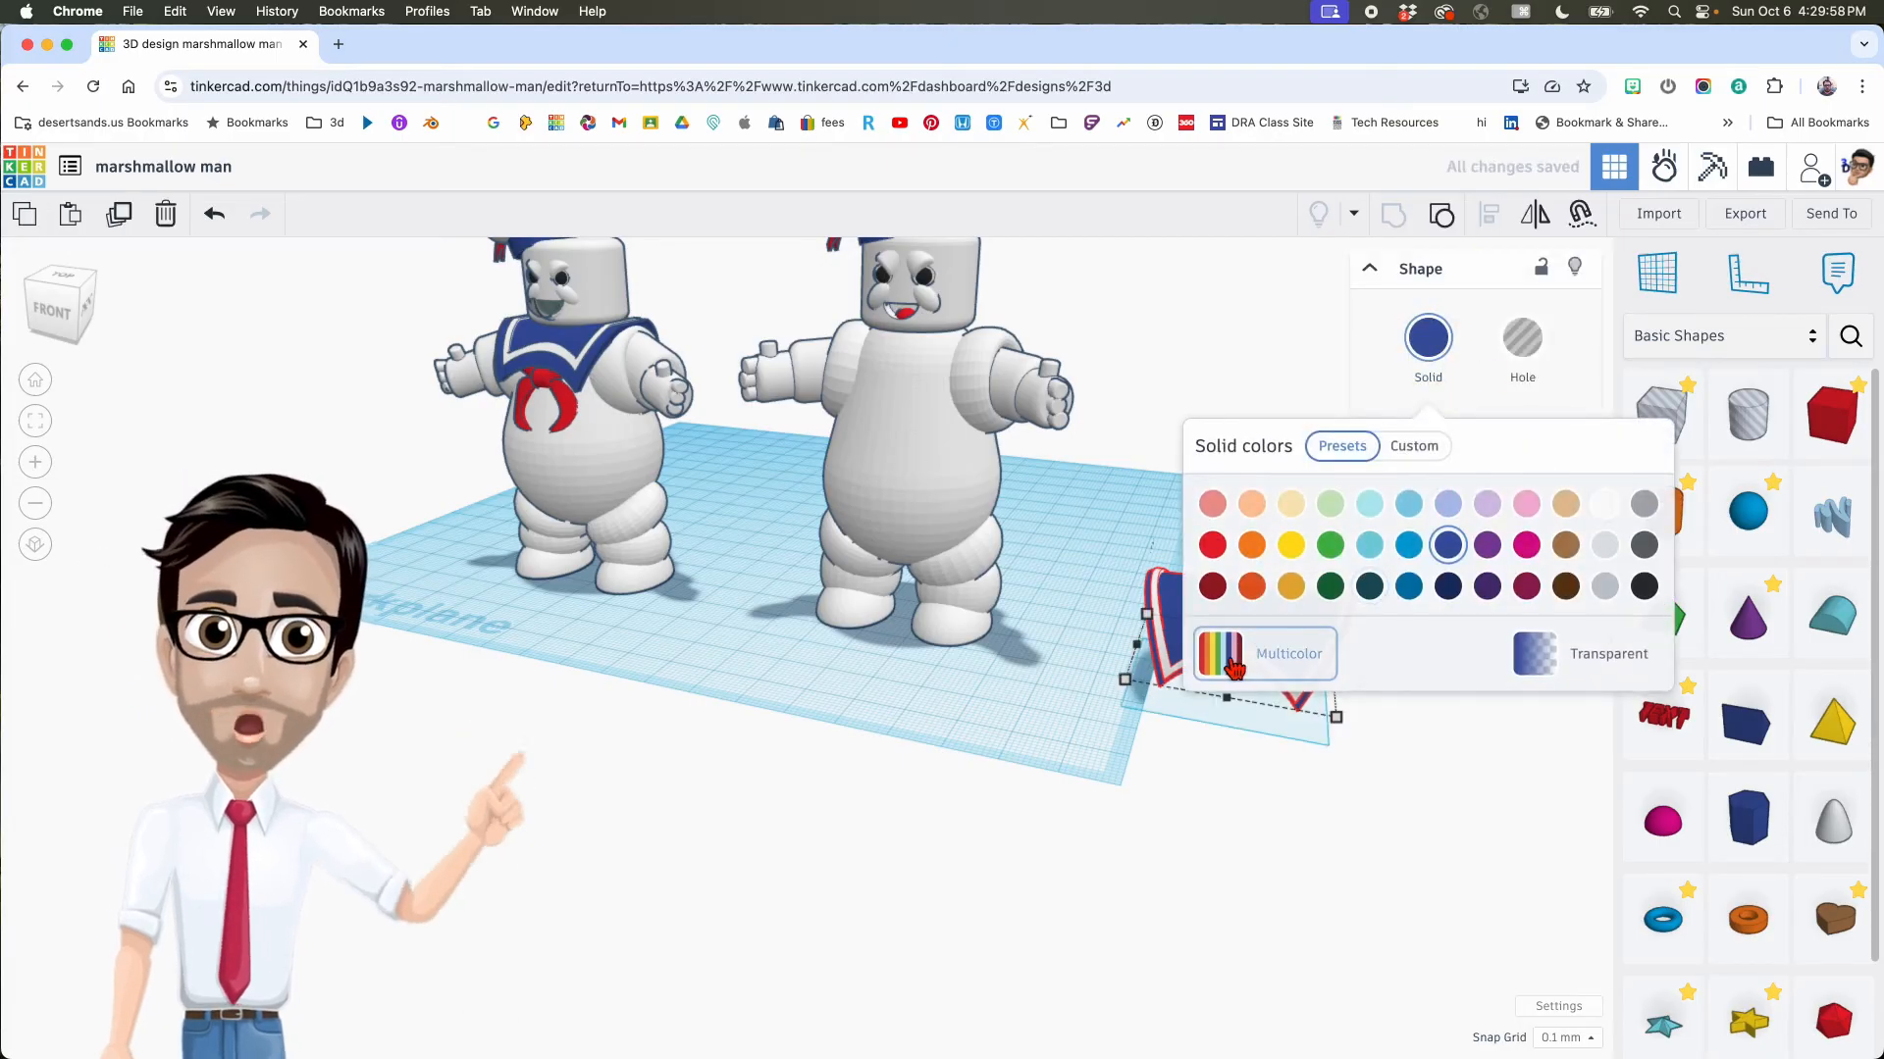
pyautogui.click(1234, 667)
# Step: Move the grouped collar up onto the undressed marshmallow man's shoulders and shift it backward to wrap around his body
pyautogui.moveTo(1260, 642); pyautogui.dragTo(929, 579)
pyautogui.moveTo(909, 483); pyautogui.dragTo(919, 244)
pyautogui.moveTo(1079, 368); pyautogui.dragTo(919, 536, button='right')
pyautogui.hotkey('shift', 'Right')
pyautogui.hotkey('shift', 'Right')
pyautogui.hotkey('shift', 'Right')
pyautogui.hotkey('shift', 'Right')
pyautogui.hotkey('shift', 'Right')
pyautogui.hotkey('shift', 'Right')
pyautogui.hotkey('shift', 'Right')
pyautogui.hotkey('shift', 'Right')
pyautogui.hotkey('shift', 'Right')
pyautogui.hotkey('shift', 'Right')
pyautogui.hotkey('shift', 'Right')
pyautogui.hotkey('shift', 'Right')
pyautogui.hotkey('shift', 'Right')
pyautogui.hotkey('shift', 'Right')
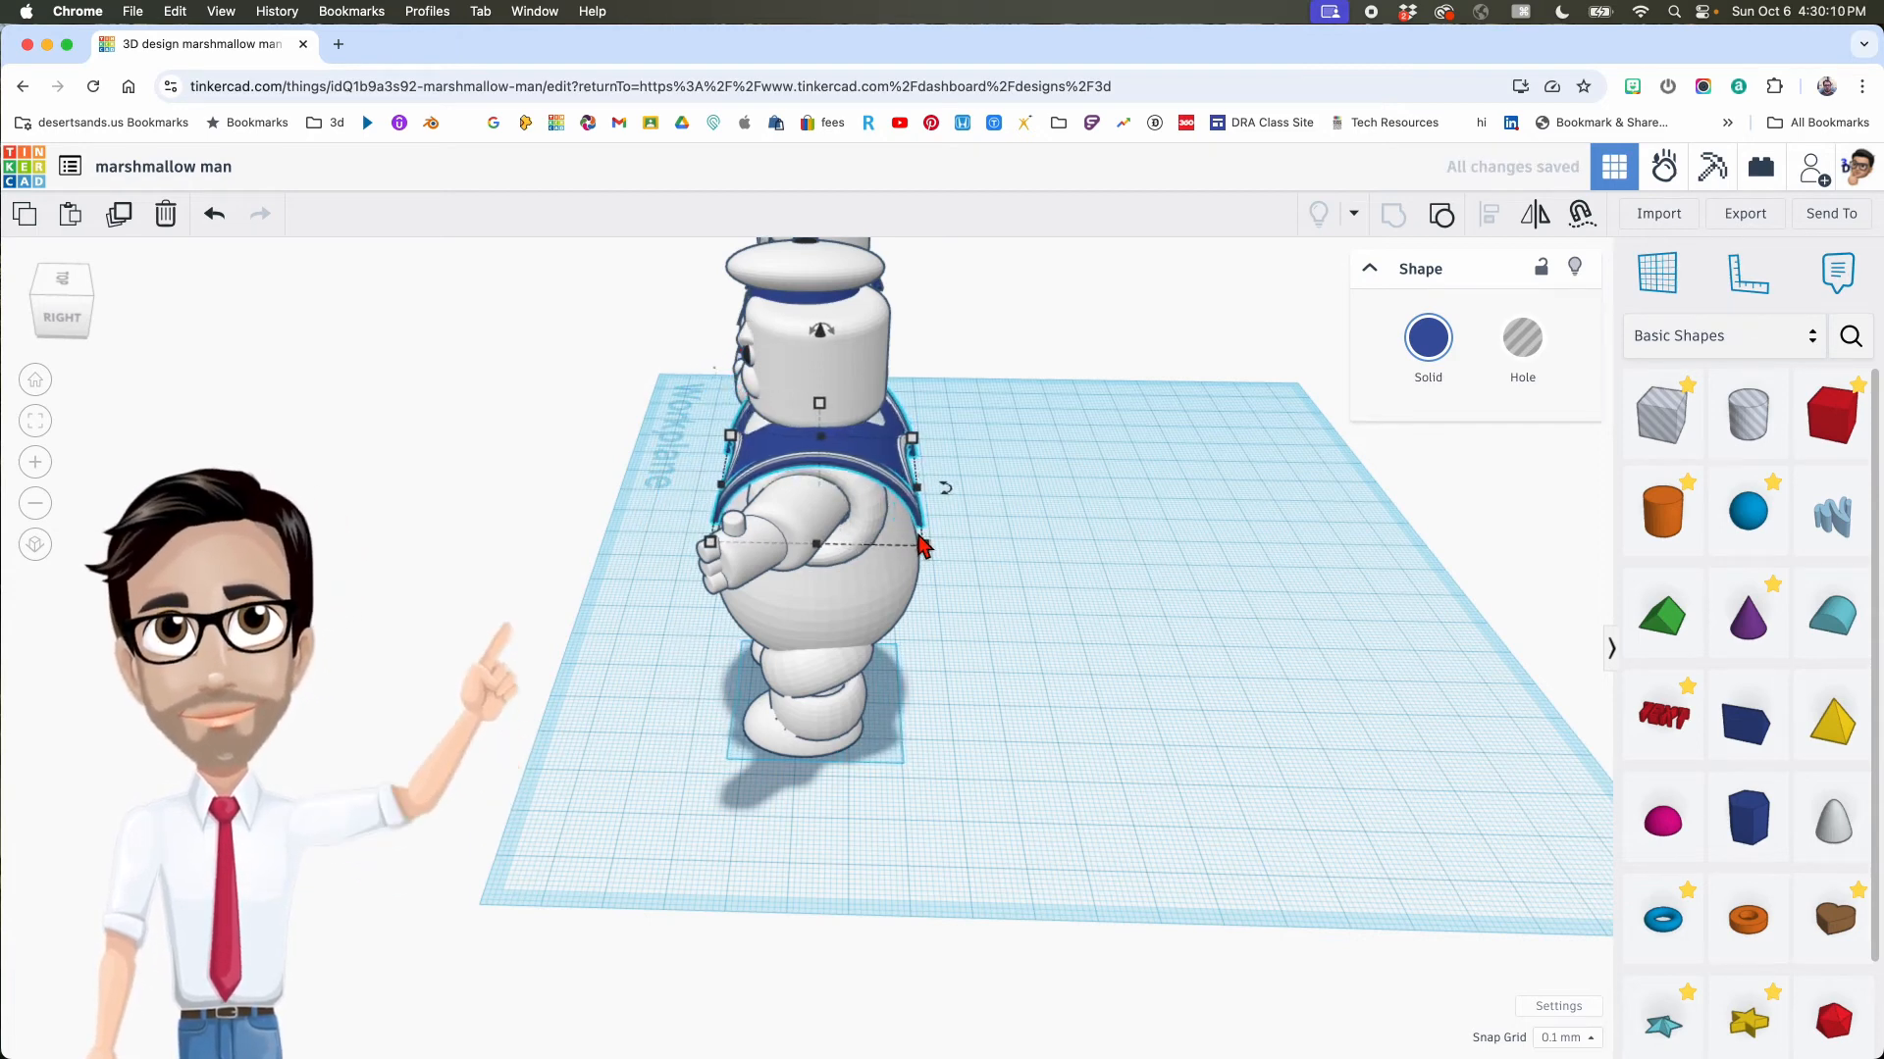
pyautogui.click(819, 333)
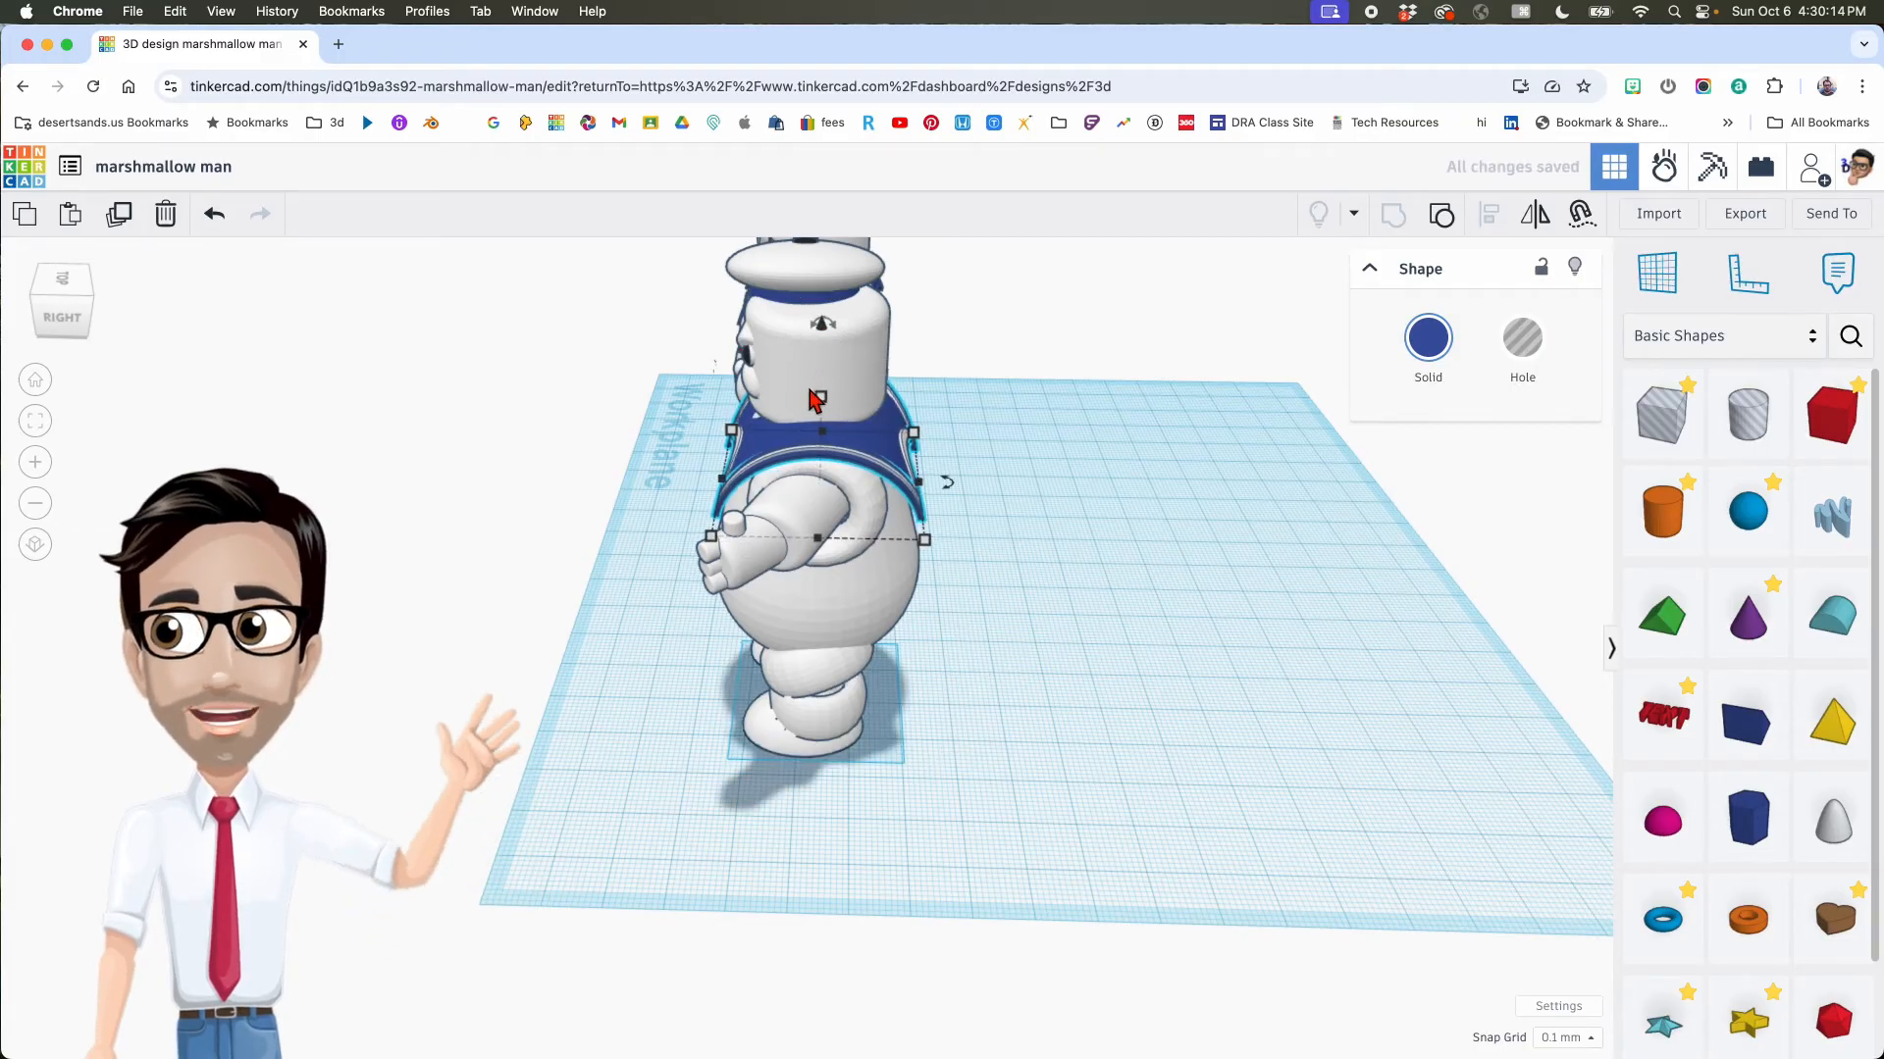
# Step: Shift the collar sideways until it is centred under the marshmallow man's head
pyautogui.moveTo(814, 398); pyautogui.dragTo(1144, 441, button='right')
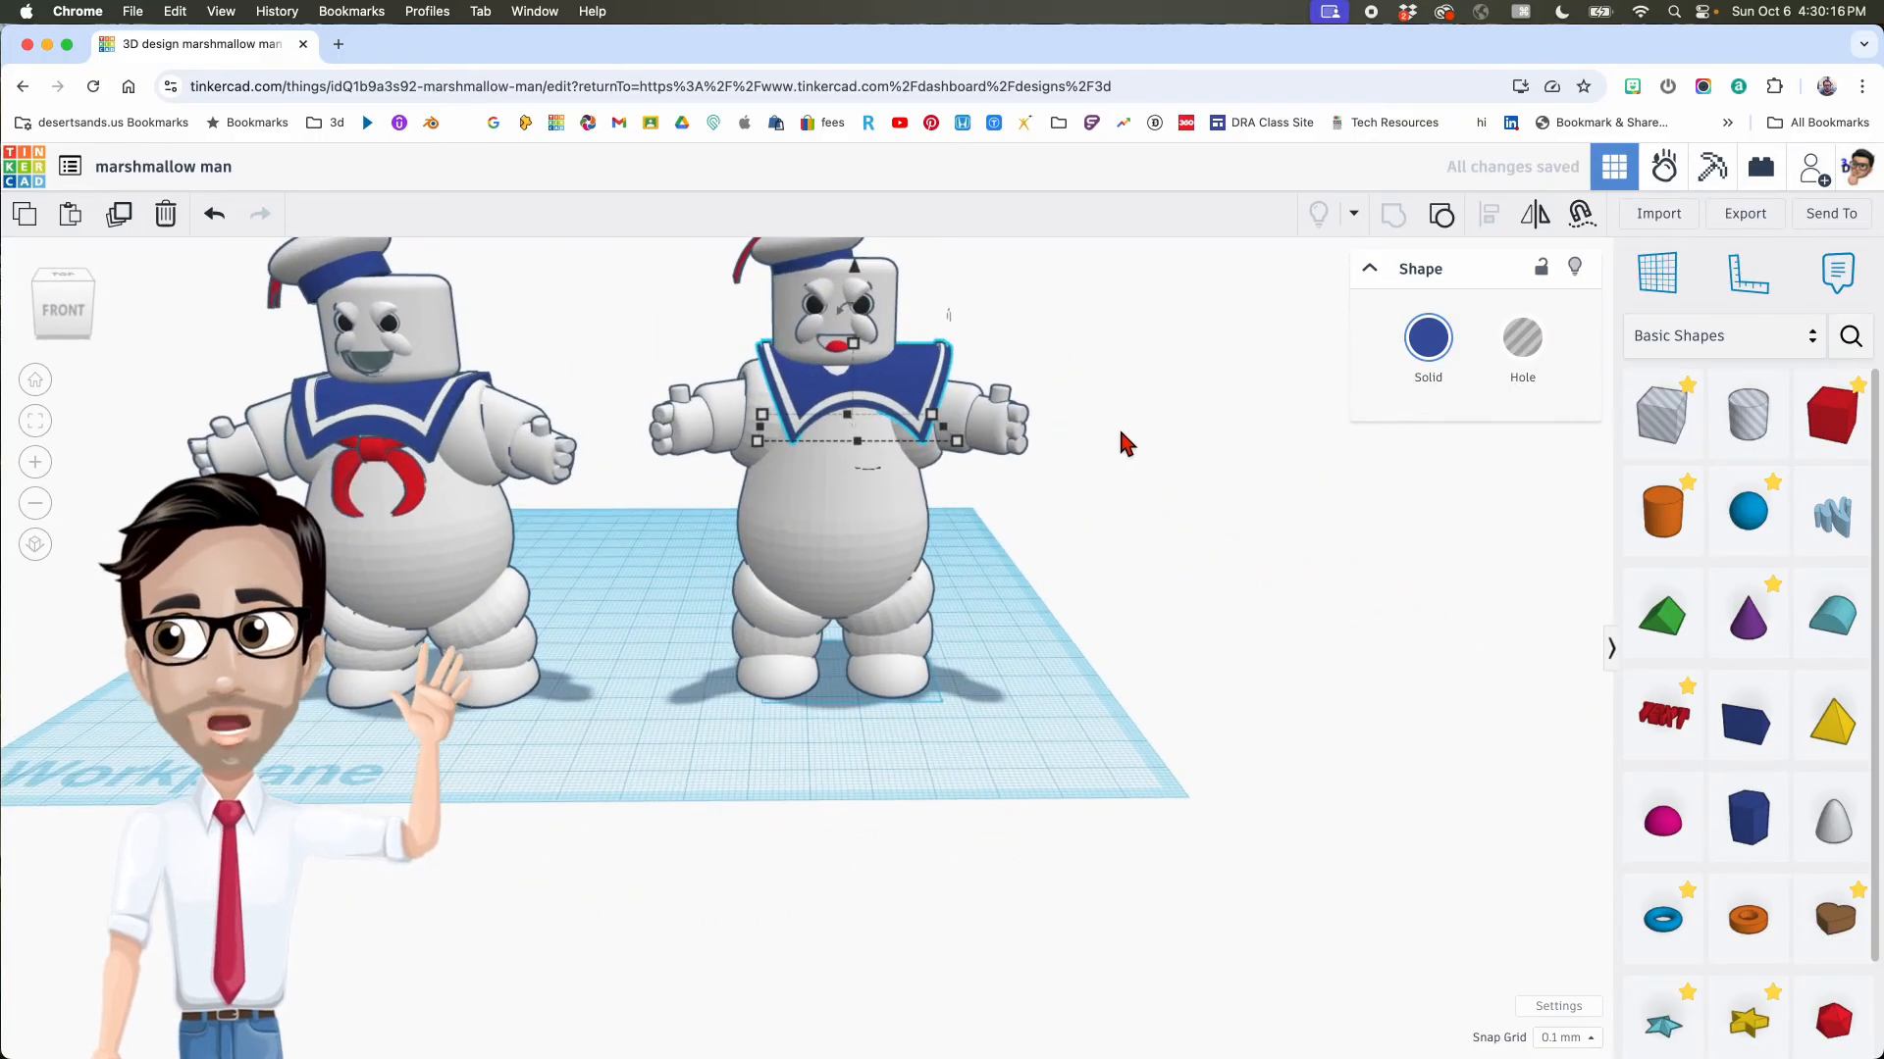
pyautogui.press('Left')
pyautogui.press('Left')
pyautogui.press('Left')
pyautogui.press('Left')
pyautogui.press('Left')
pyautogui.press('Left')
pyautogui.press('Left')
pyautogui.press('Left')
pyautogui.press('Left')
pyautogui.press('Left')
pyautogui.press('Left')
pyautogui.press('Left')
pyautogui.press('Left')
pyautogui.press('Left')
pyautogui.press('Left')
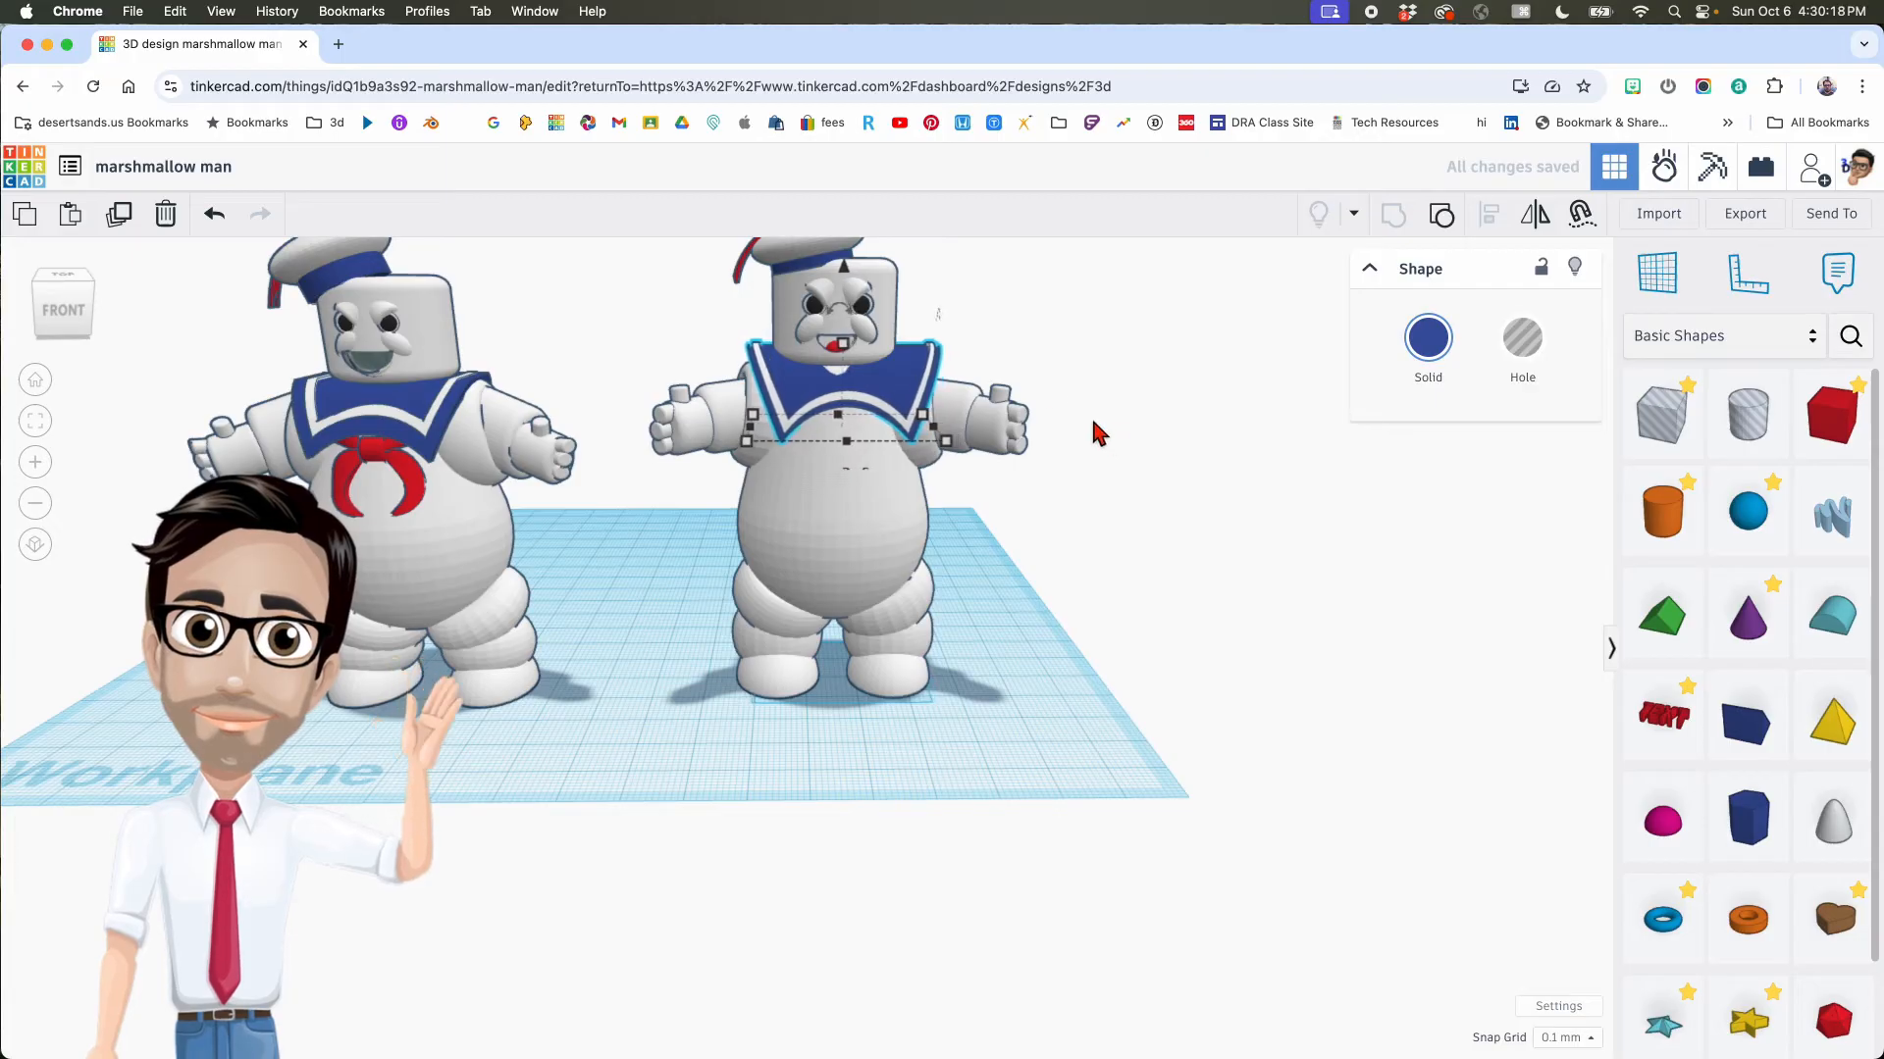
# Step: Lower the collar slightly onto the shoulders and check its height and fit from the side and front
pyautogui.moveTo(840, 268); pyautogui.dragTo(842, 272)
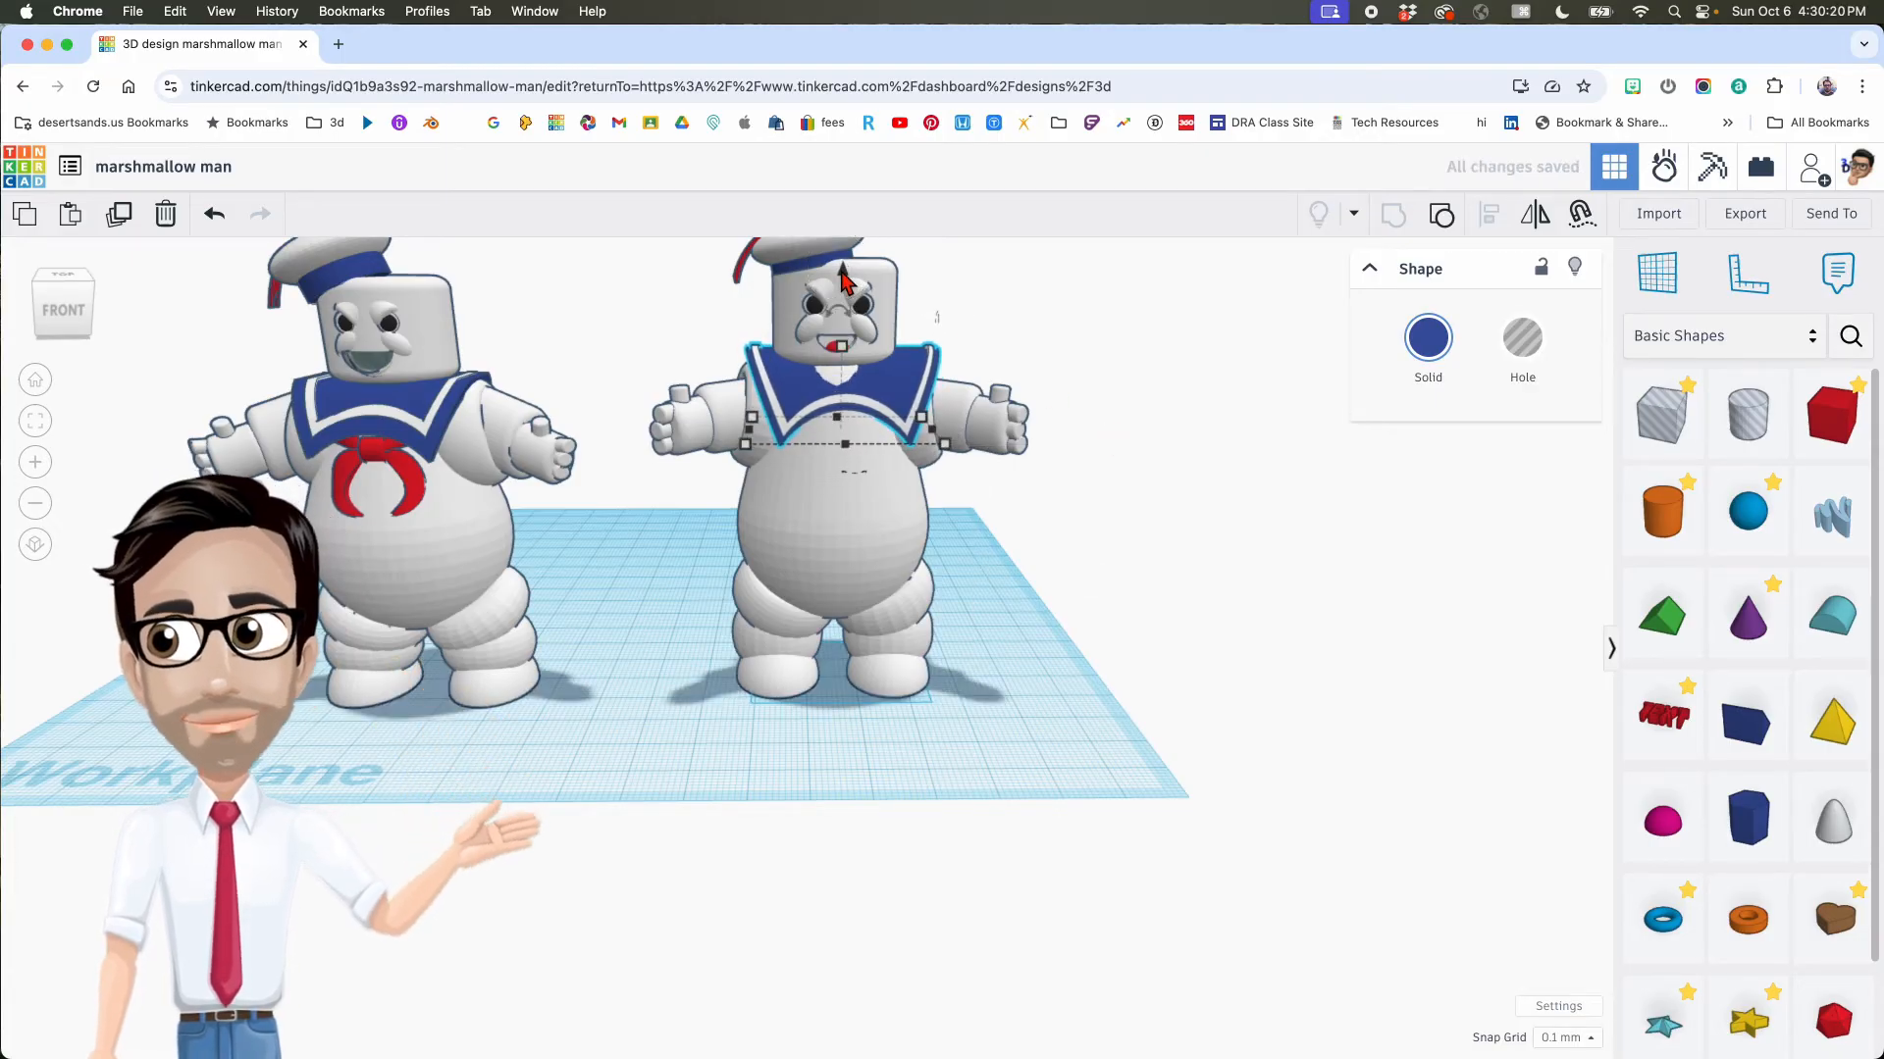
pyautogui.moveTo(1020, 363); pyautogui.dragTo(993, 460, button='right')
pyautogui.moveTo(860, 268); pyautogui.dragTo(861, 277)
pyautogui.moveTo(862, 285); pyautogui.dragTo(782, 375, button='right')
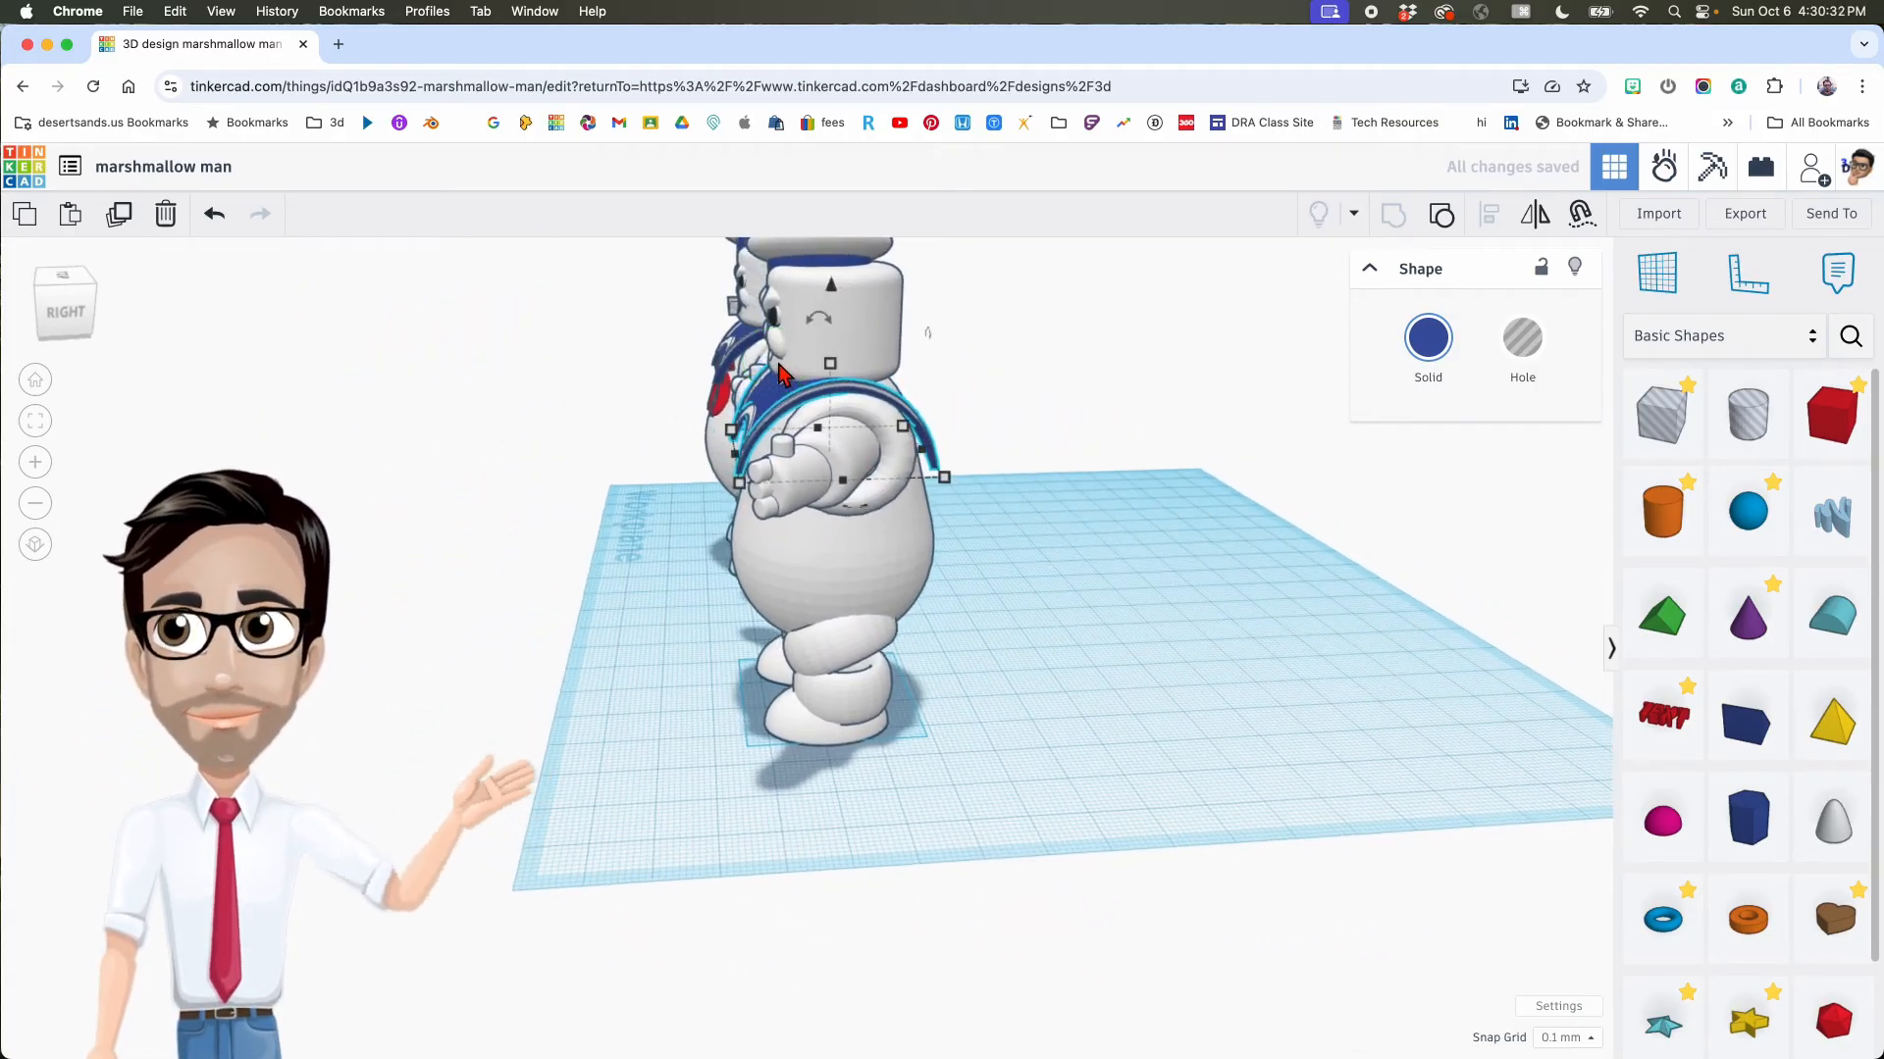
pyautogui.click(834, 367)
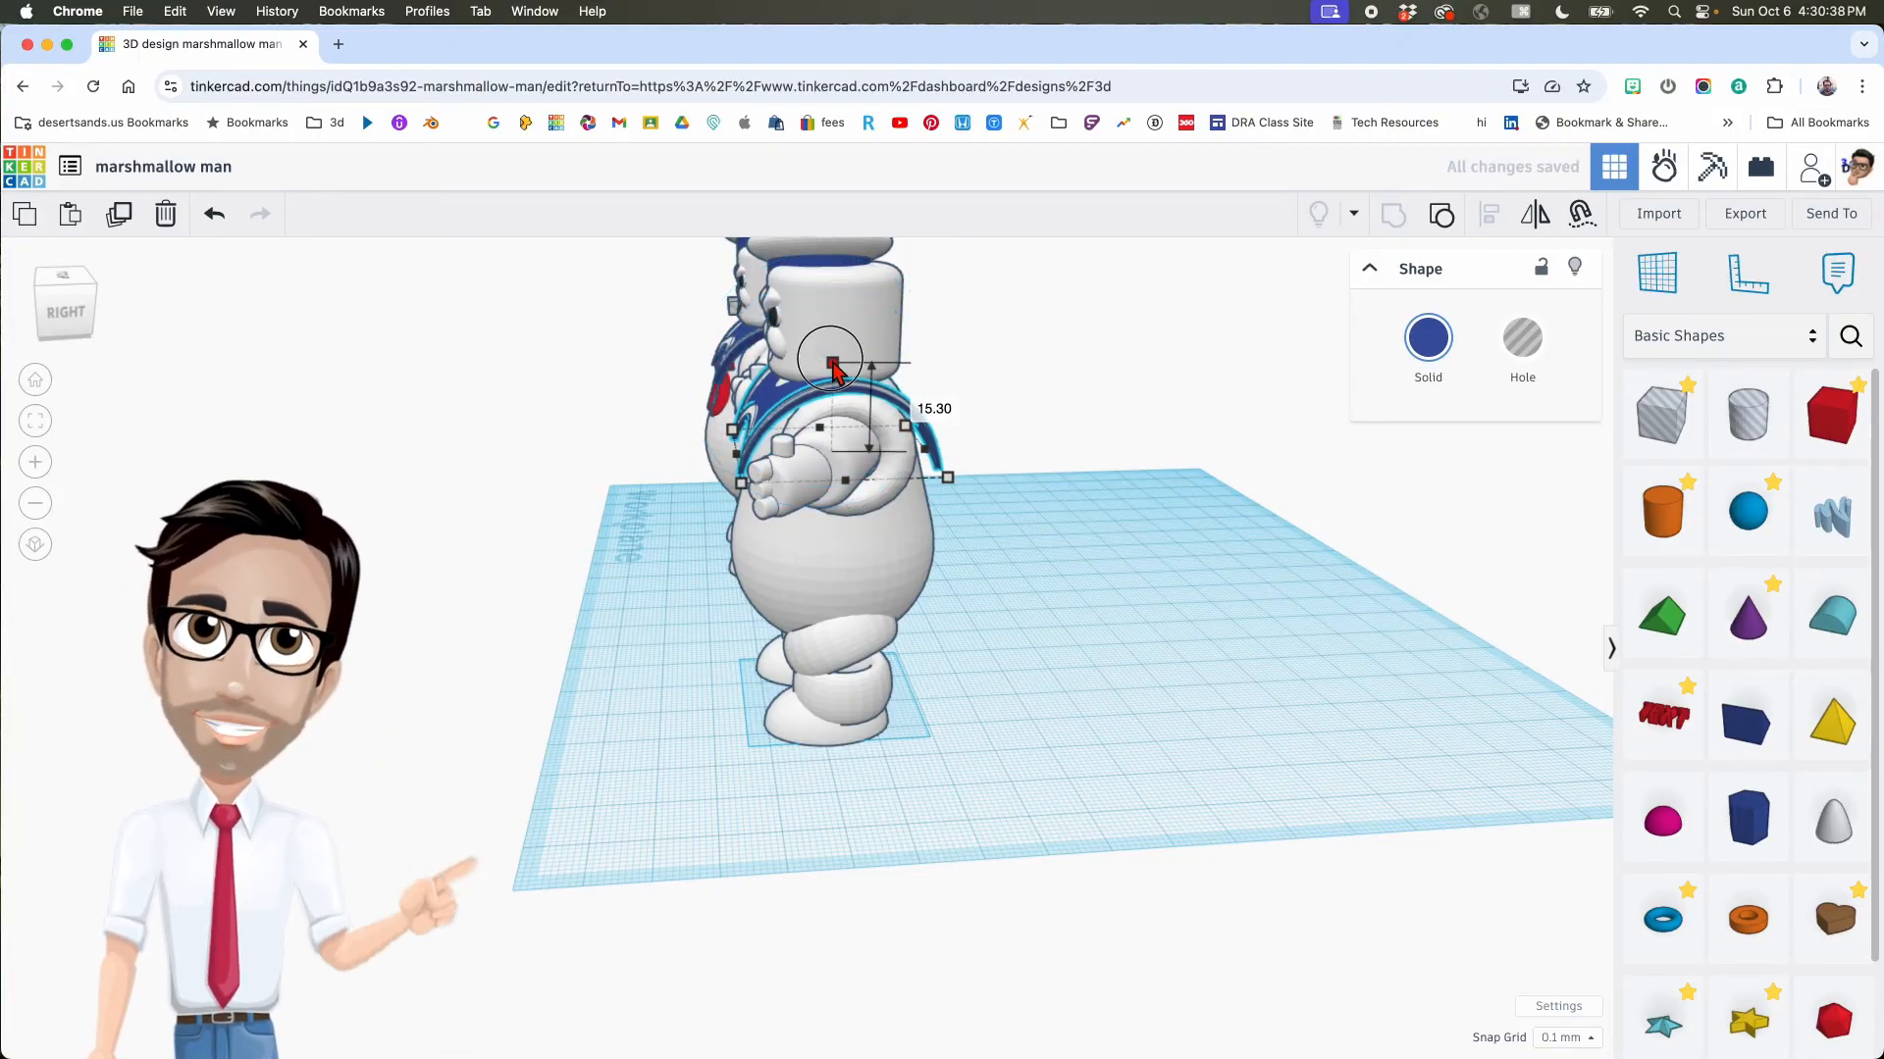
pyautogui.moveTo(858, 378); pyautogui.dragTo(1102, 392, button='right')
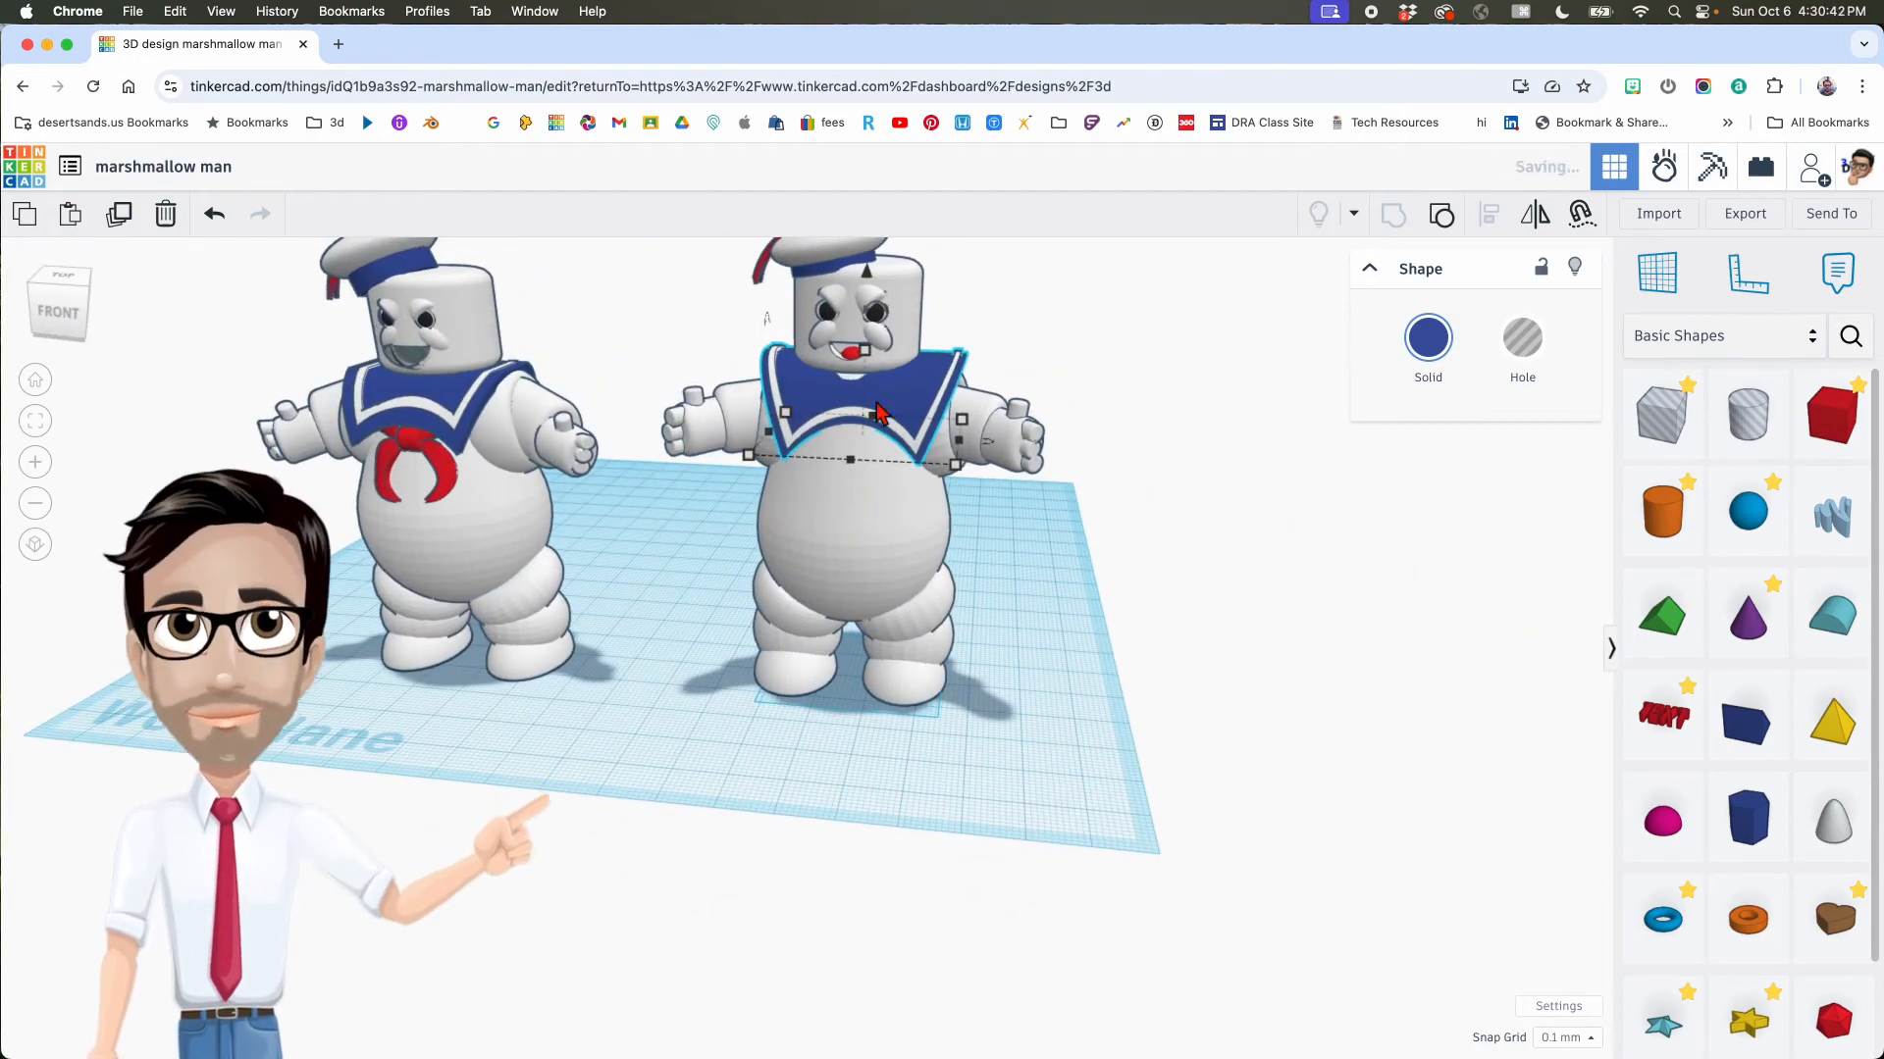
pyautogui.moveTo(895, 397); pyautogui.dragTo(859, 429, button='right')
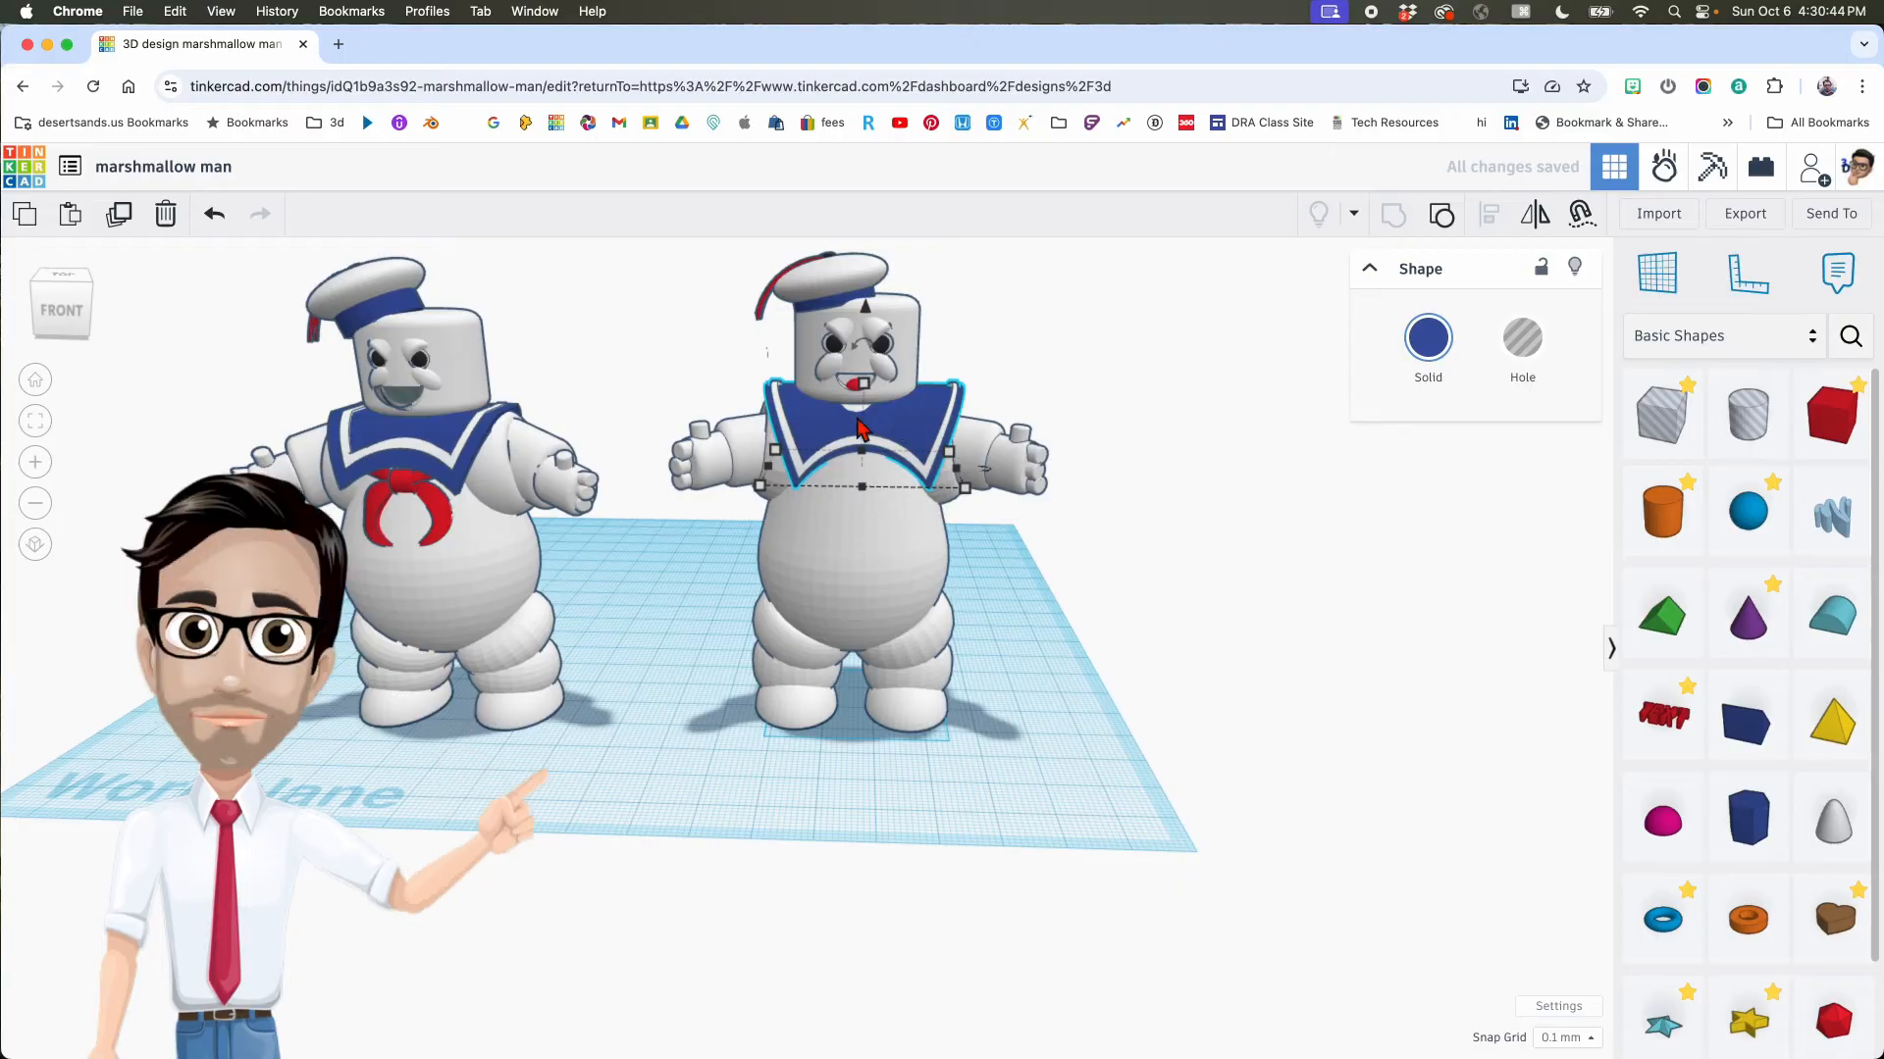
pyautogui.click(1103, 494)
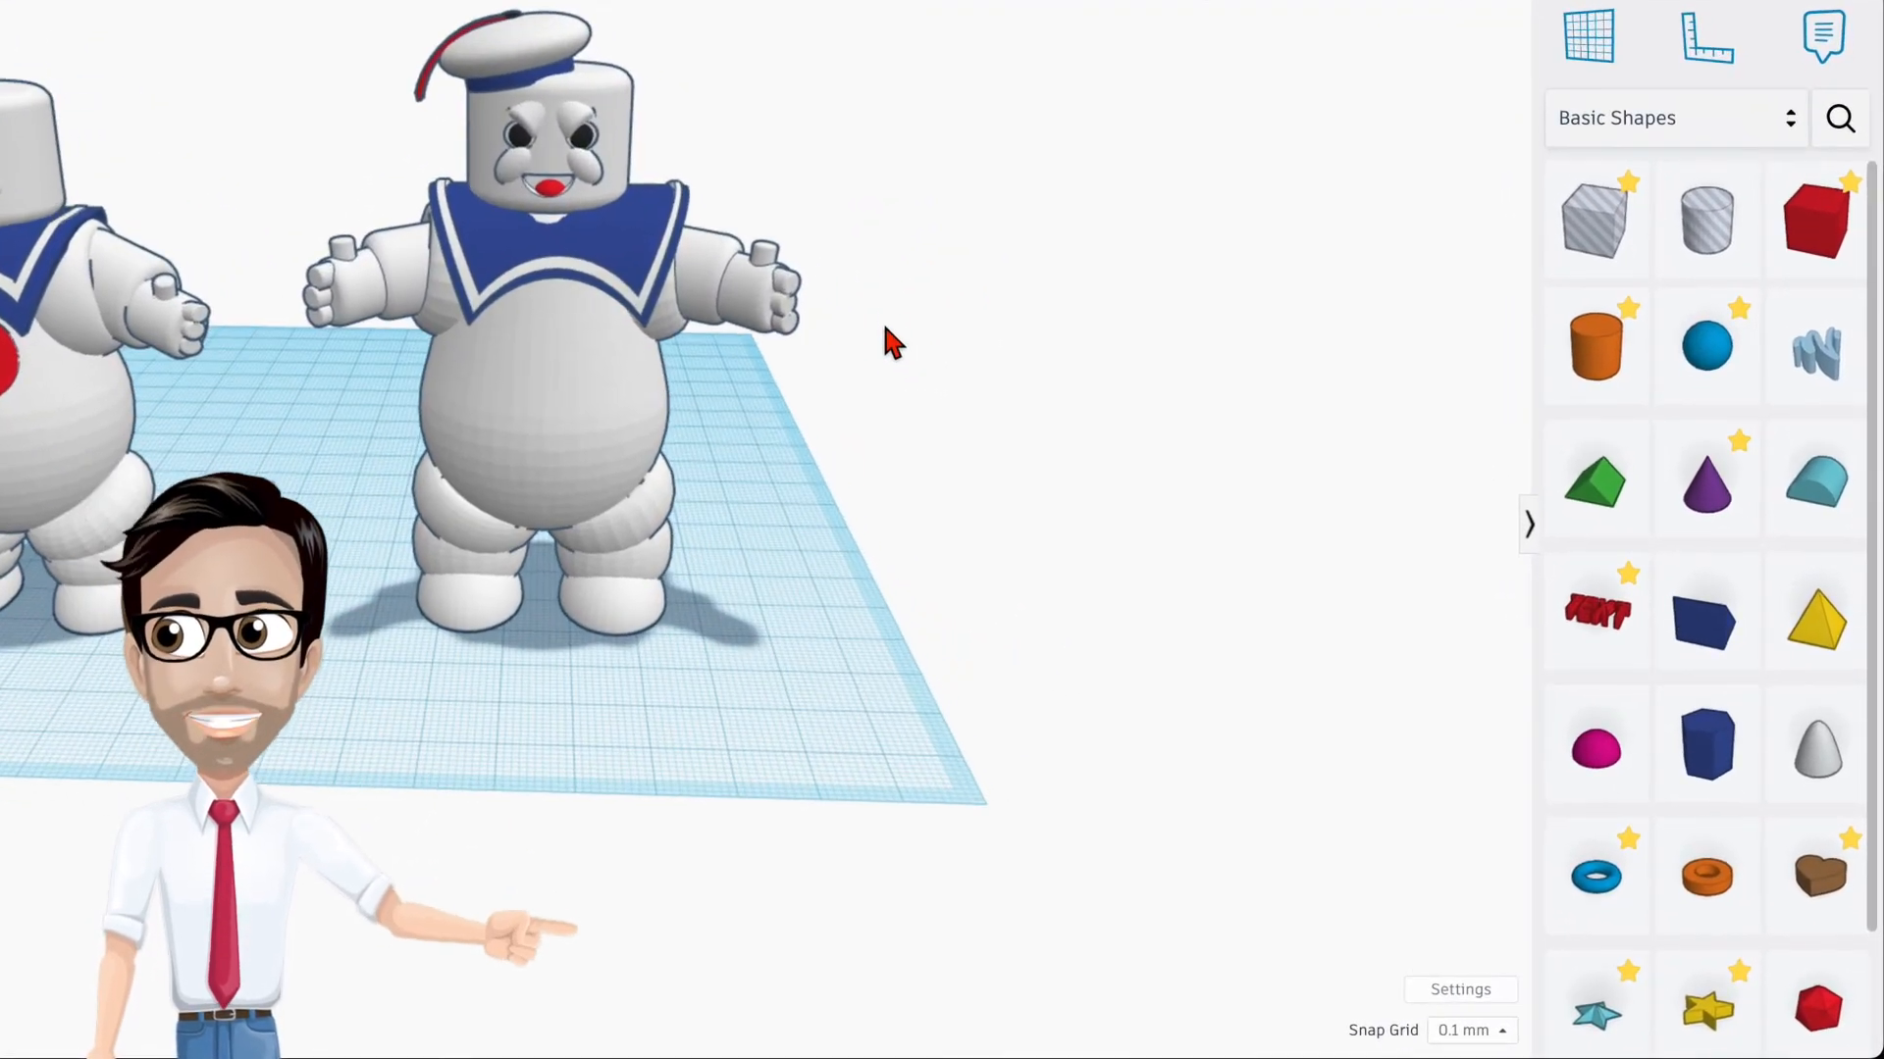
# Step: Place a cylinder beside the marshmallow man and smooth it with 64 sides, a 2.5 bevel and 6 segments
pyautogui.scroll(-1, 885, 328)
pyautogui.moveTo(1578, 366); pyautogui.dragTo(822, 633)
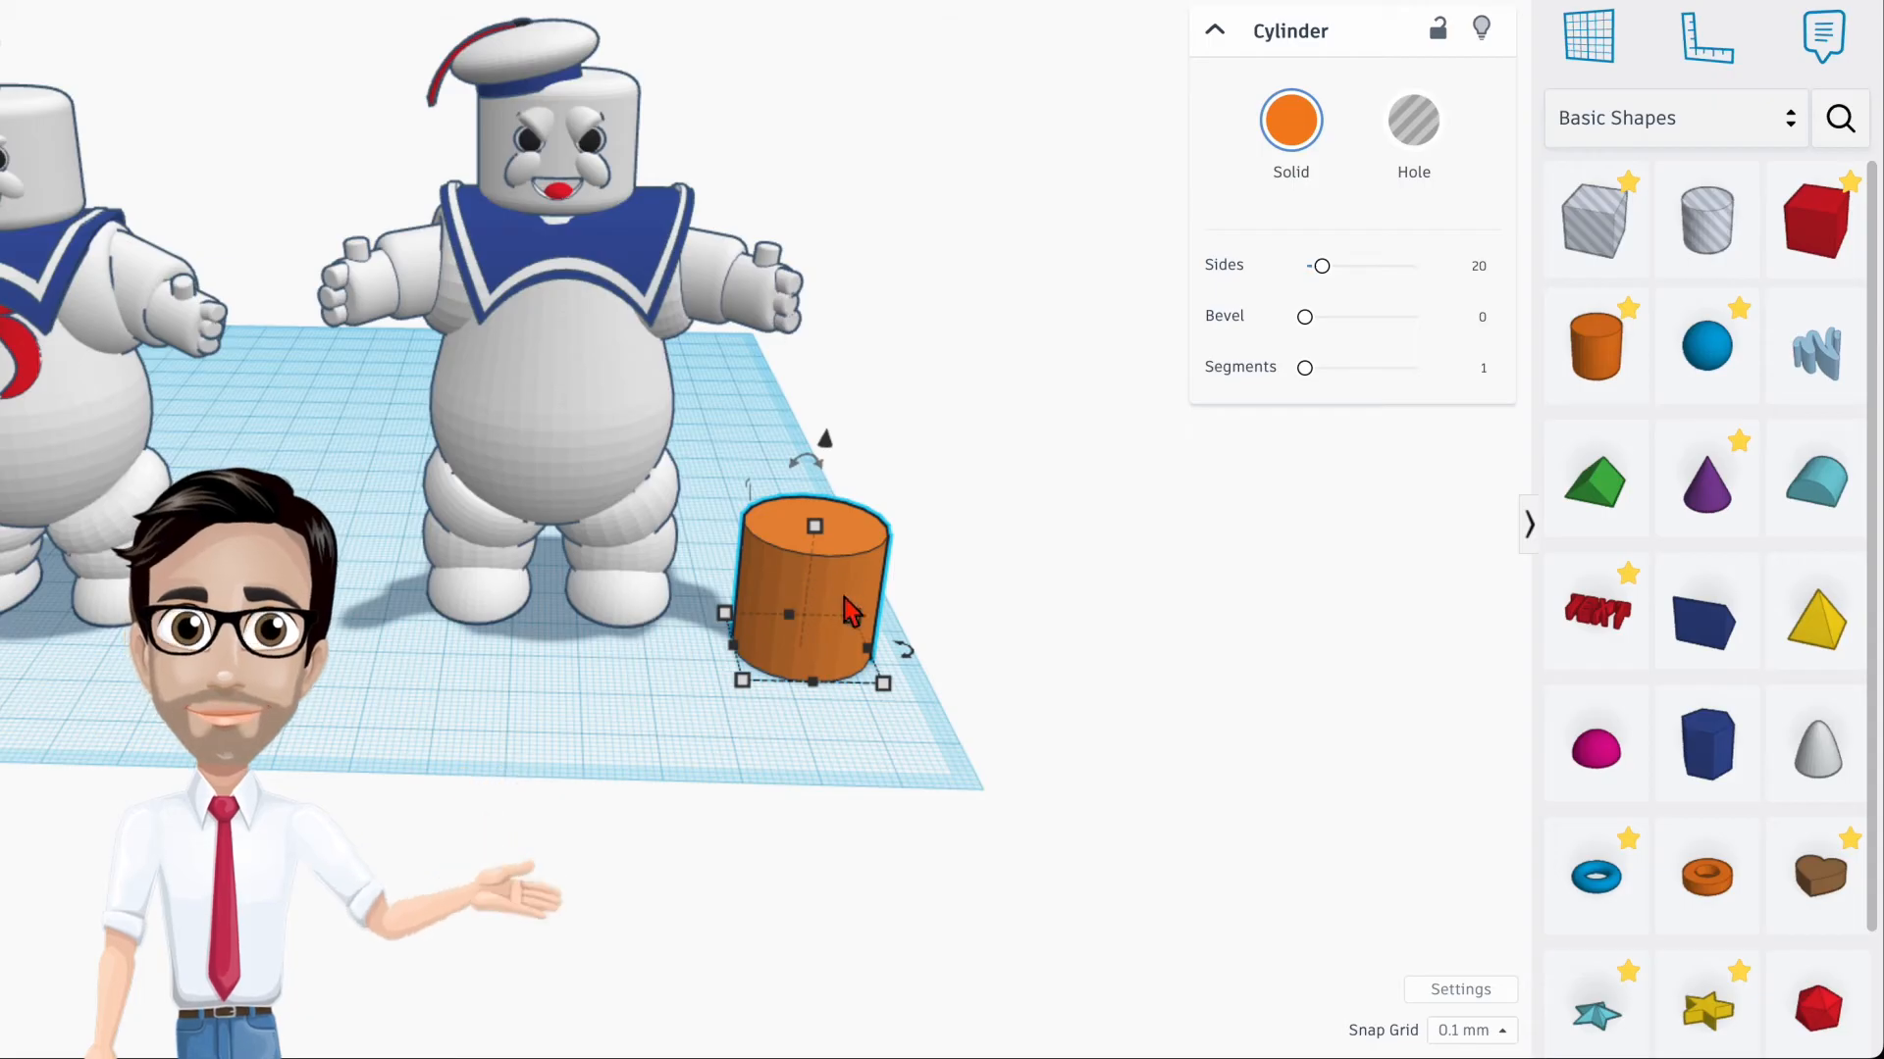
pyautogui.moveTo(1323, 266); pyautogui.dragTo(1415, 266)
pyautogui.moveTo(1304, 316); pyautogui.dragTo(1415, 315)
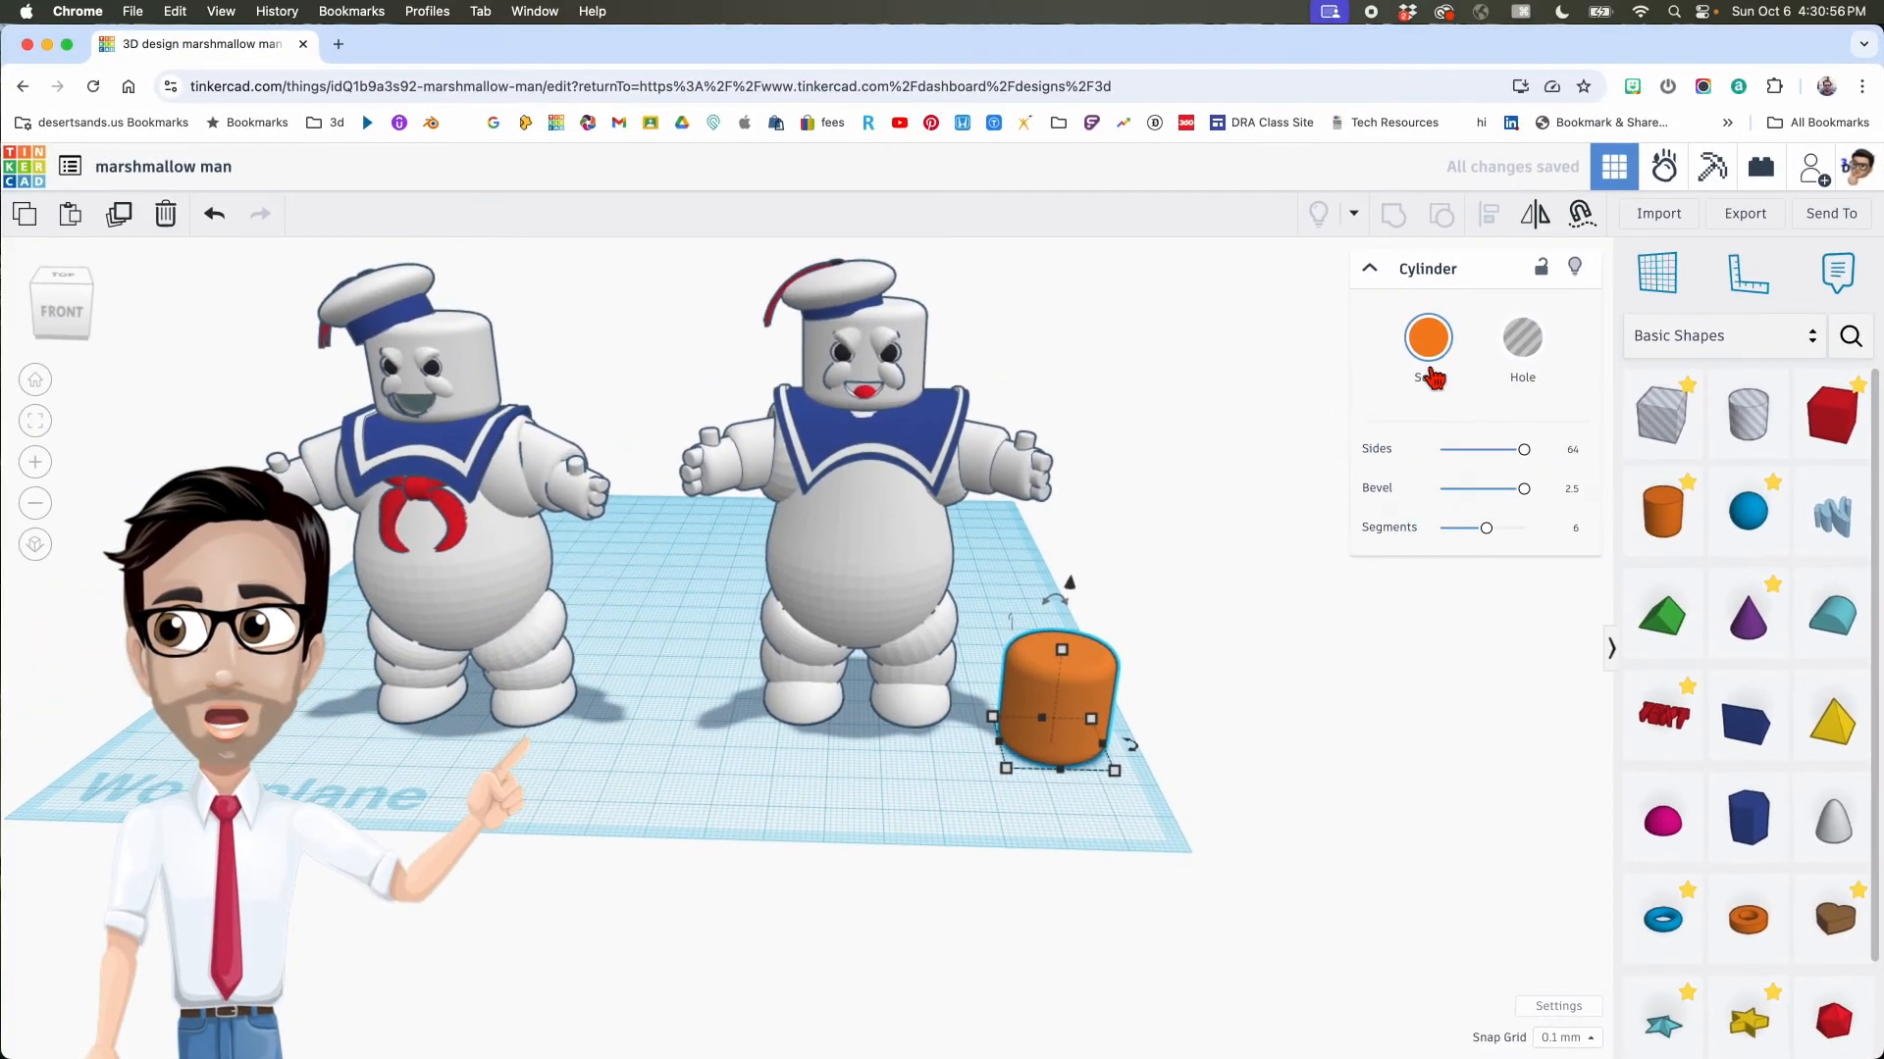
# Step: Colour the cylinder red, lay it on its side and place it in front of the marshmallow man's feet
pyautogui.click(1291, 120)
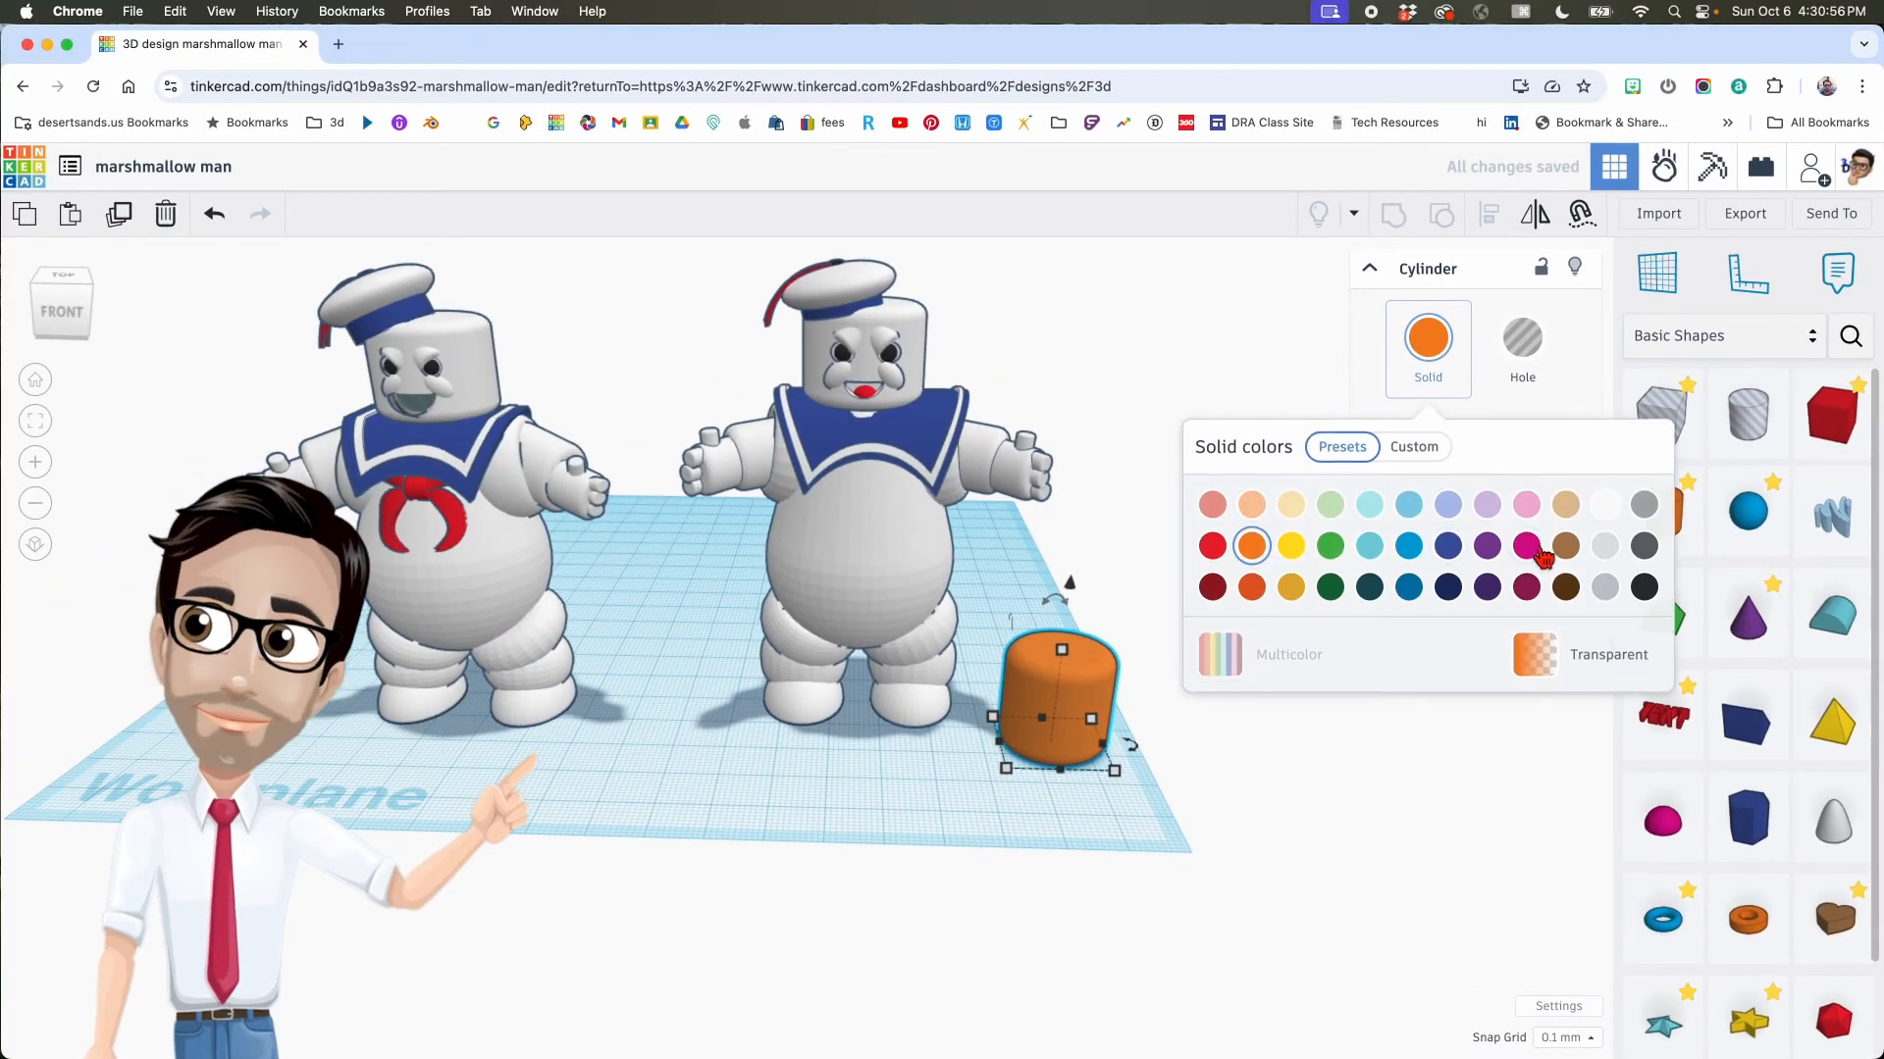
pyautogui.click(1228, 550)
pyautogui.moveTo(1054, 677); pyautogui.dragTo(903, 688)
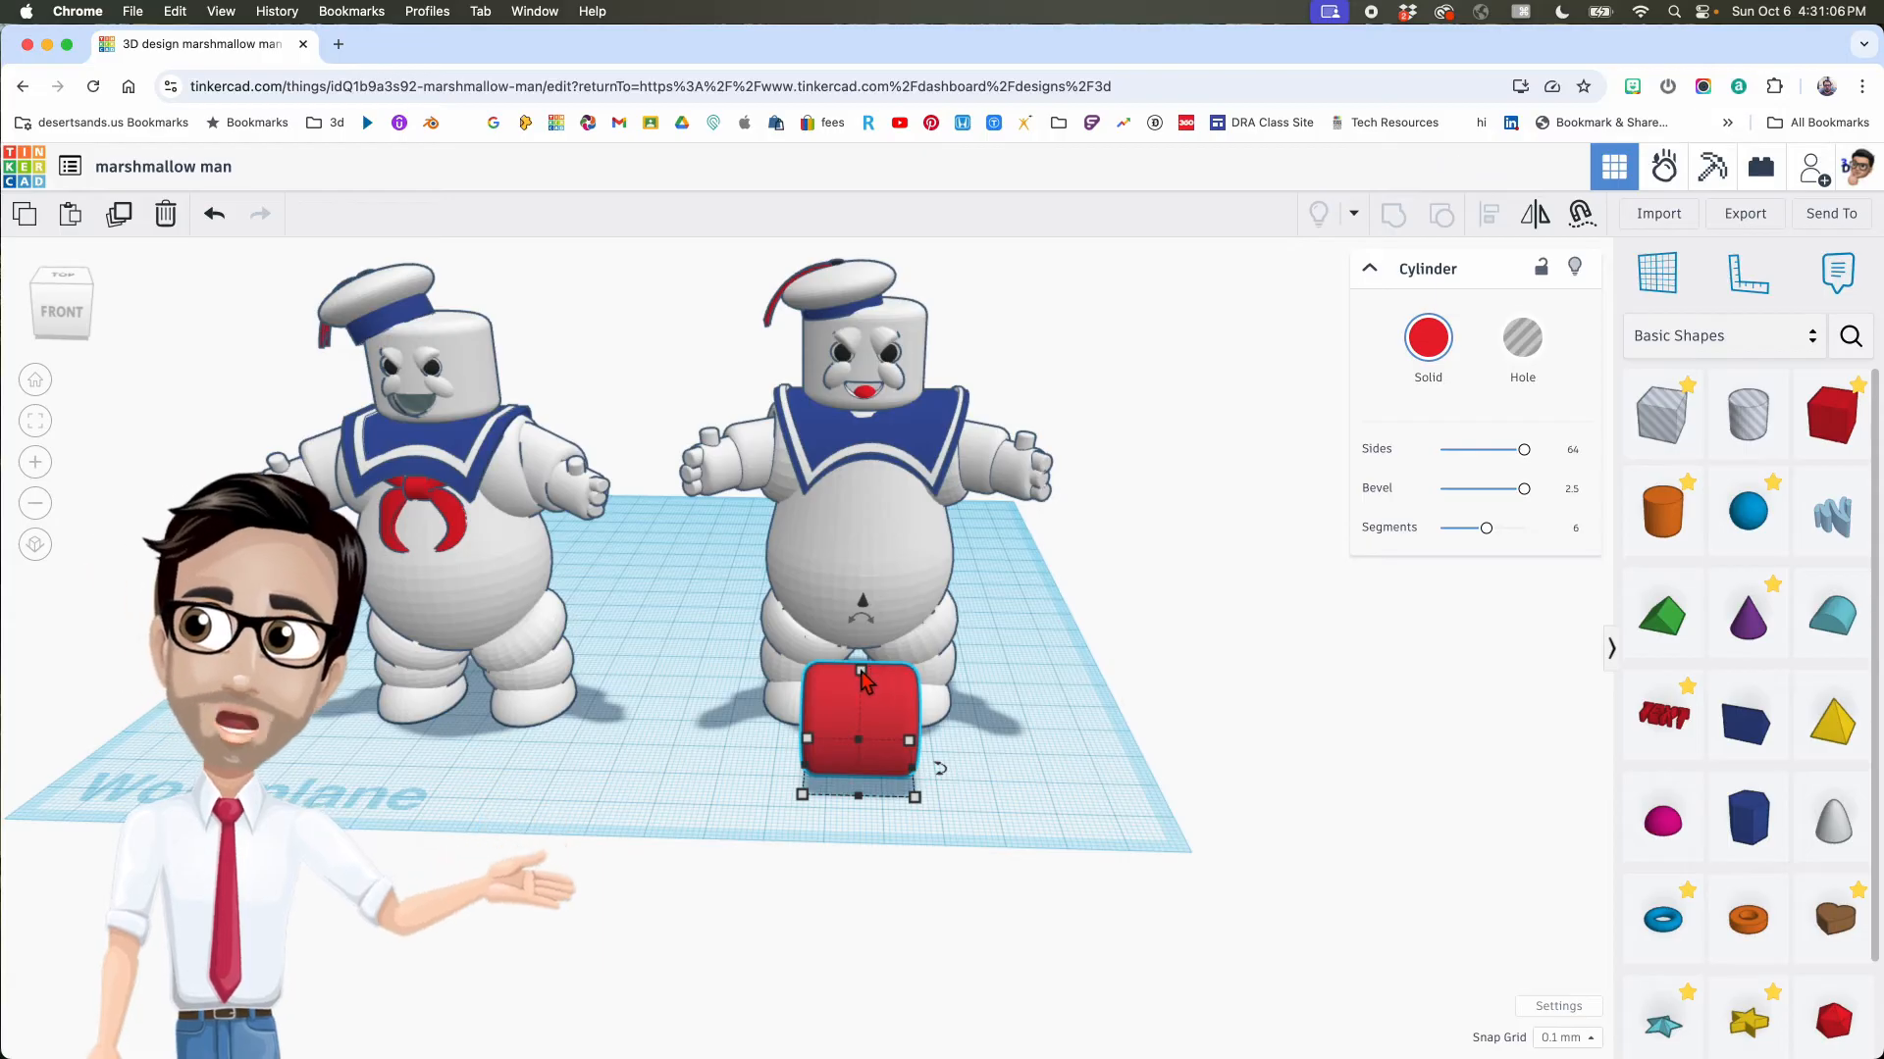
# Step: Scale the red cylinder down proportionally to 4 mm high and raise it to the chest just below the collar's front curve
pyautogui.keyDown('shift'); pyautogui.moveTo(860, 672); pyautogui.dragTo(863, 710); pyautogui.keyUp('shift')
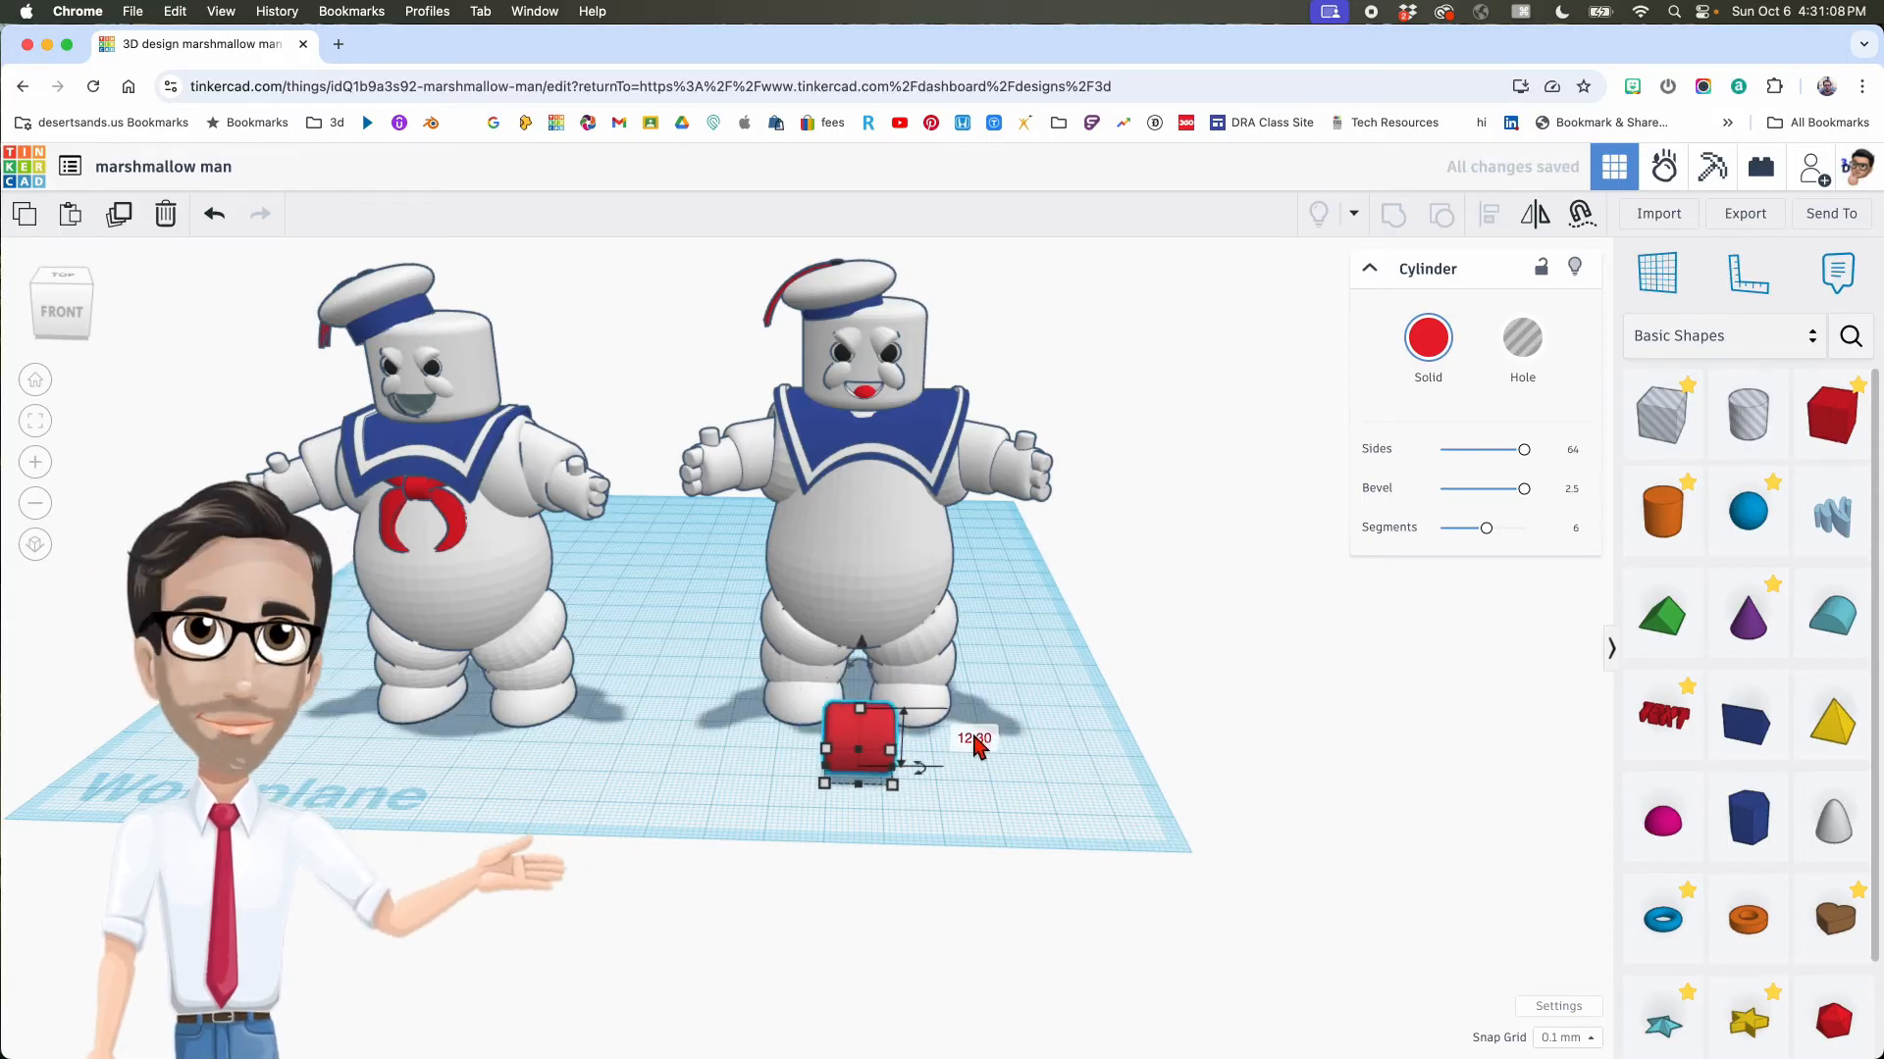
pyautogui.write('4')
pyautogui.press('Return')
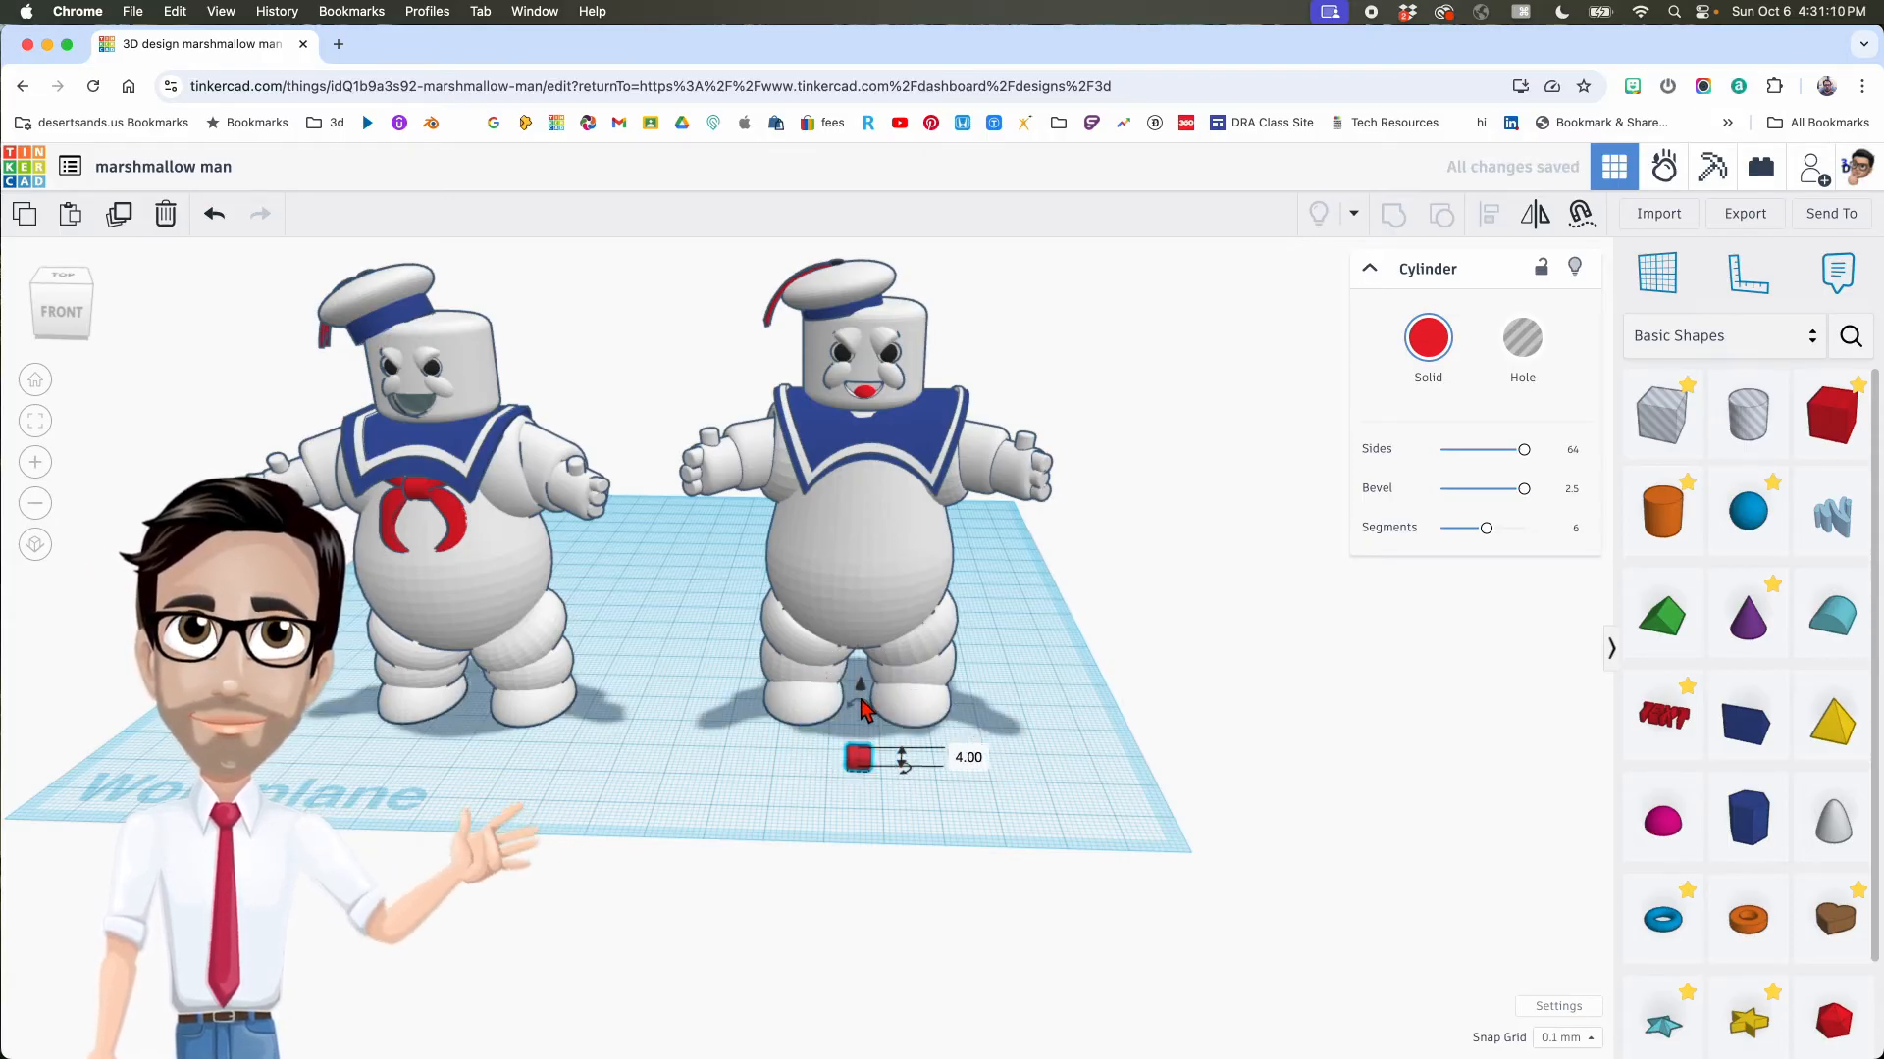
pyautogui.moveTo(863, 694); pyautogui.dragTo(865, 494)
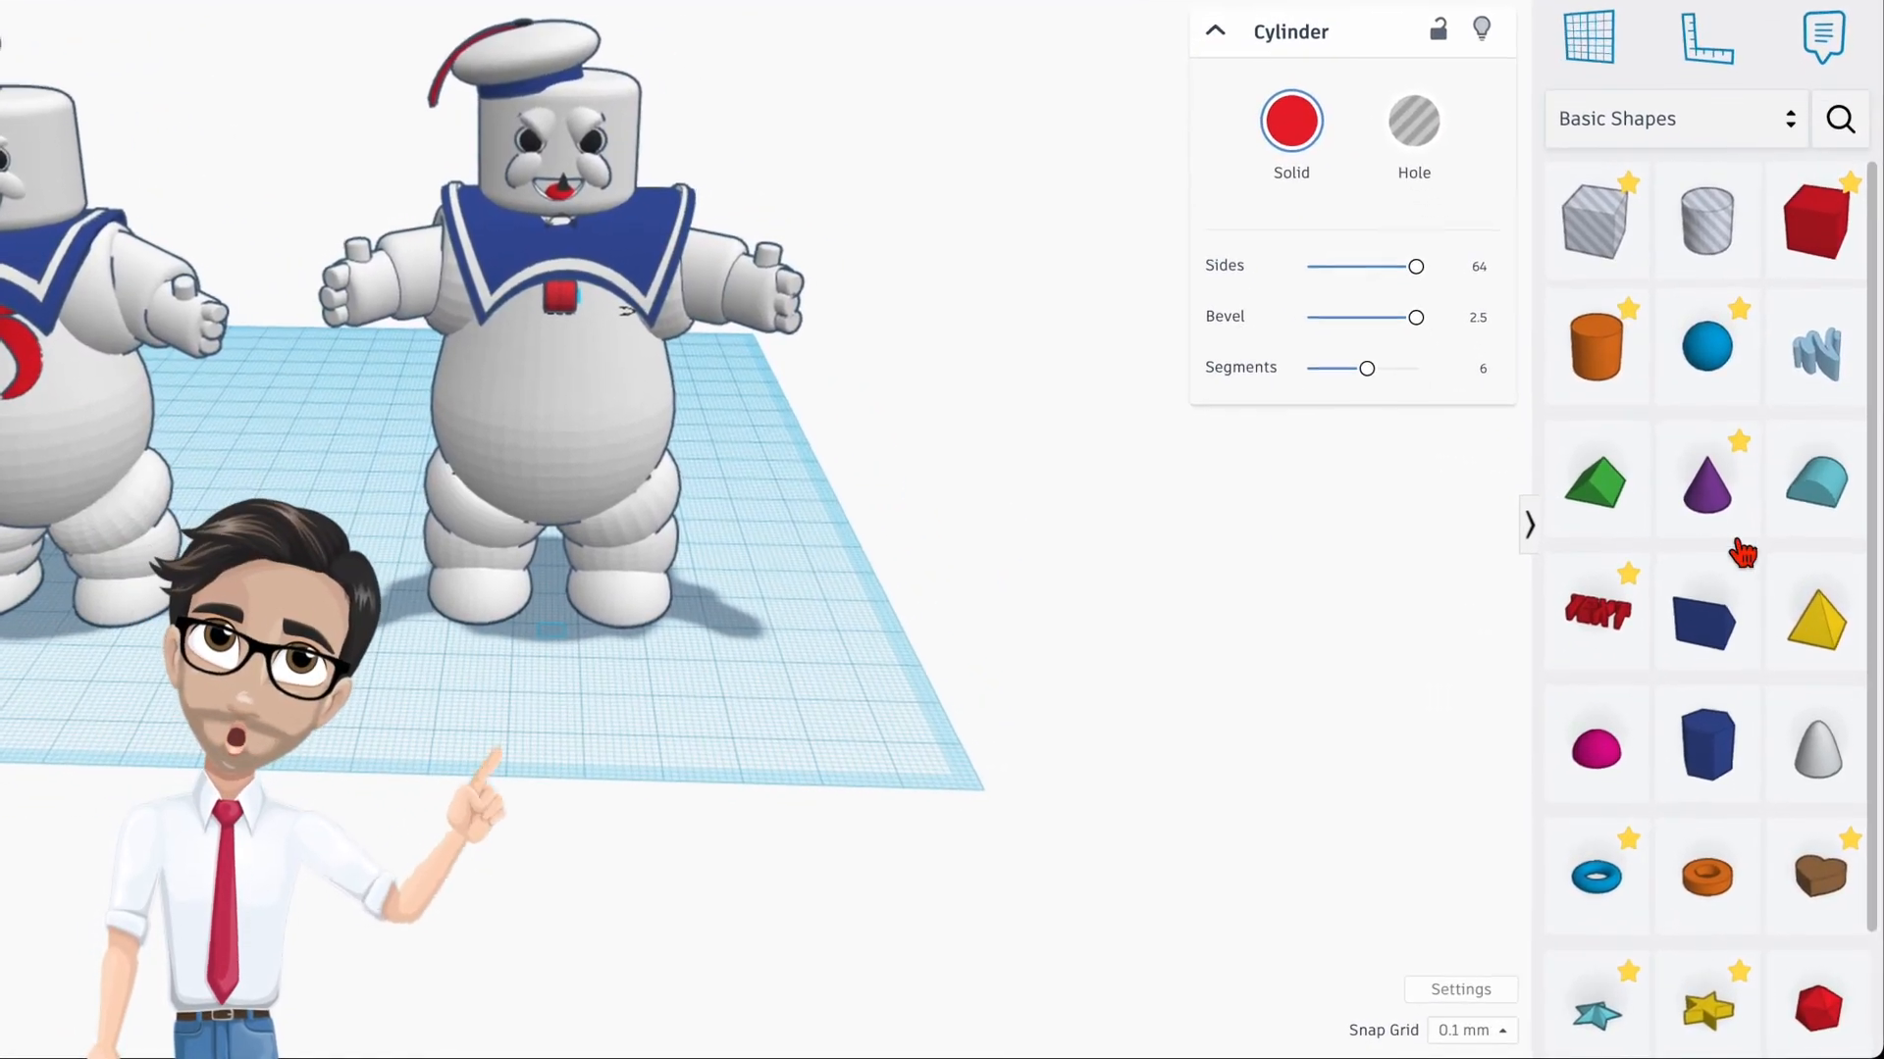
# Step: Place a cone on the workplane beside the marshmallow man, colour it red and smooth it to 64 sides
pyautogui.moveTo(1503, 585); pyautogui.dragTo(824, 675)
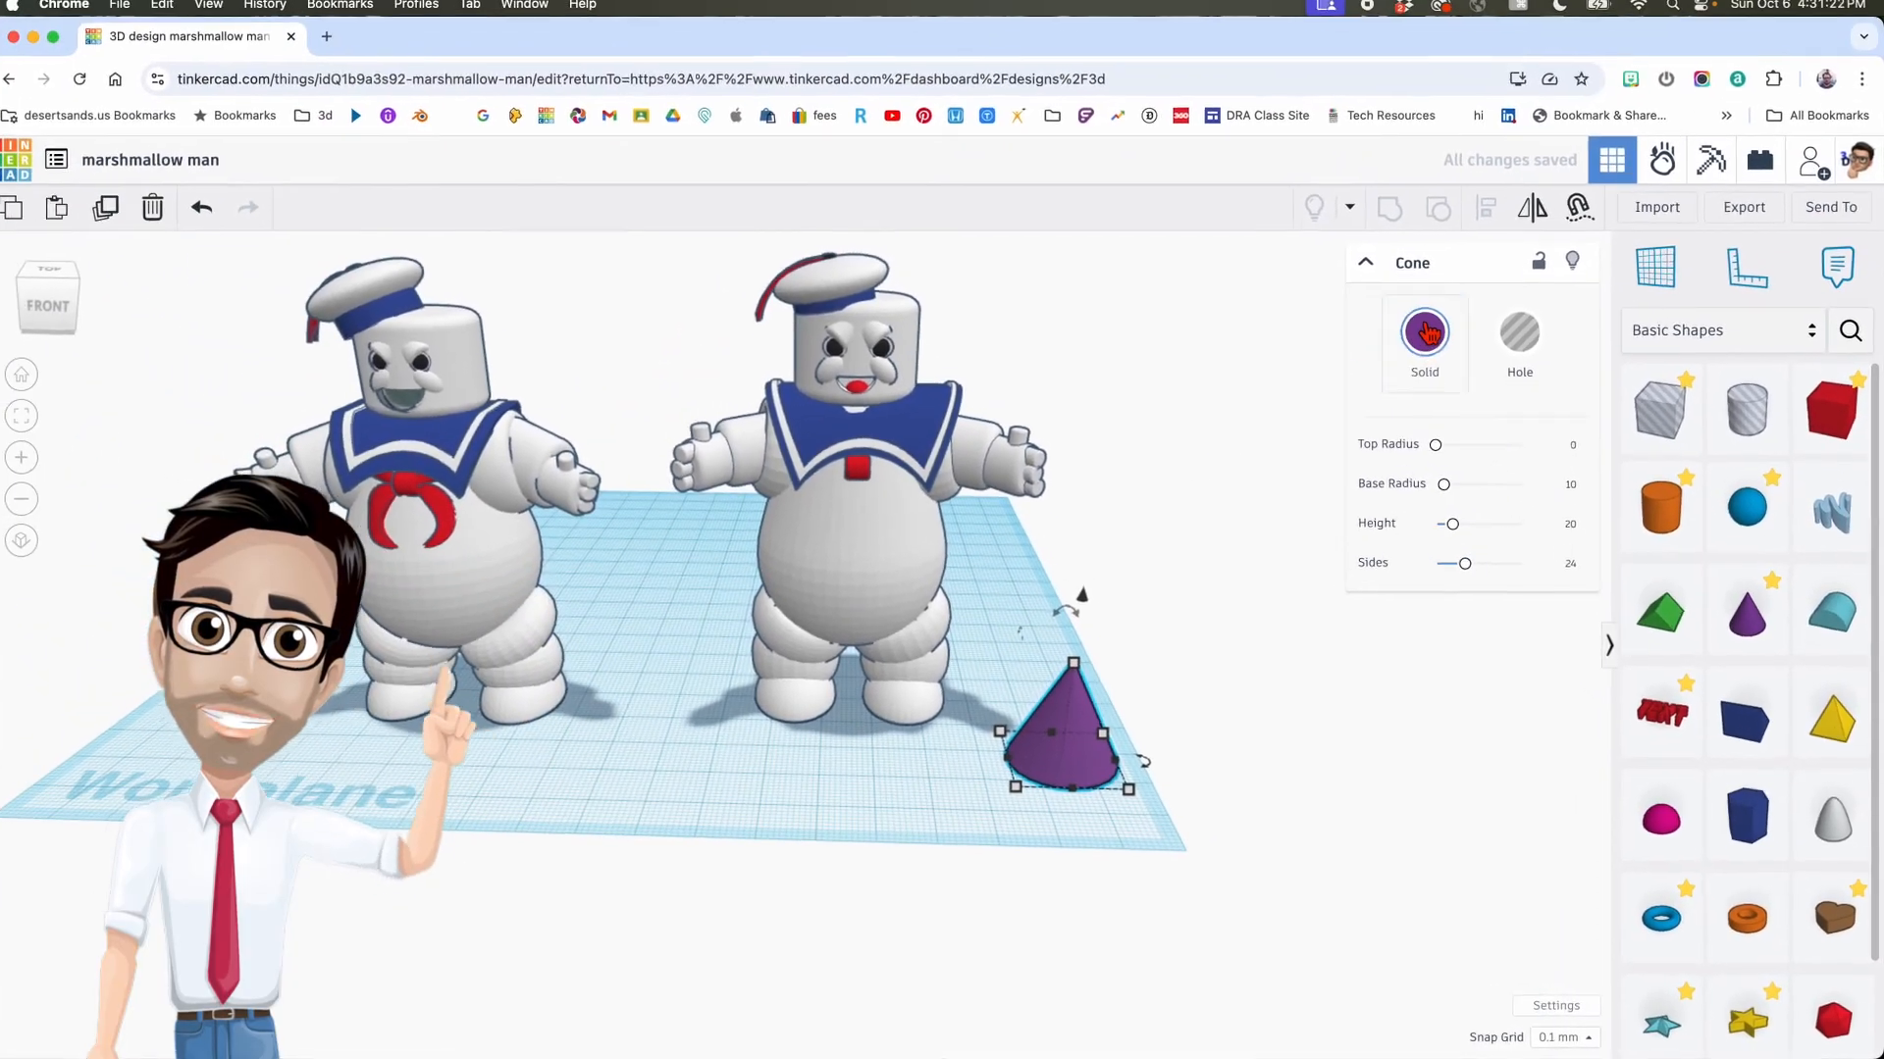
pyautogui.click(1309, 155)
pyautogui.click(1214, 545)
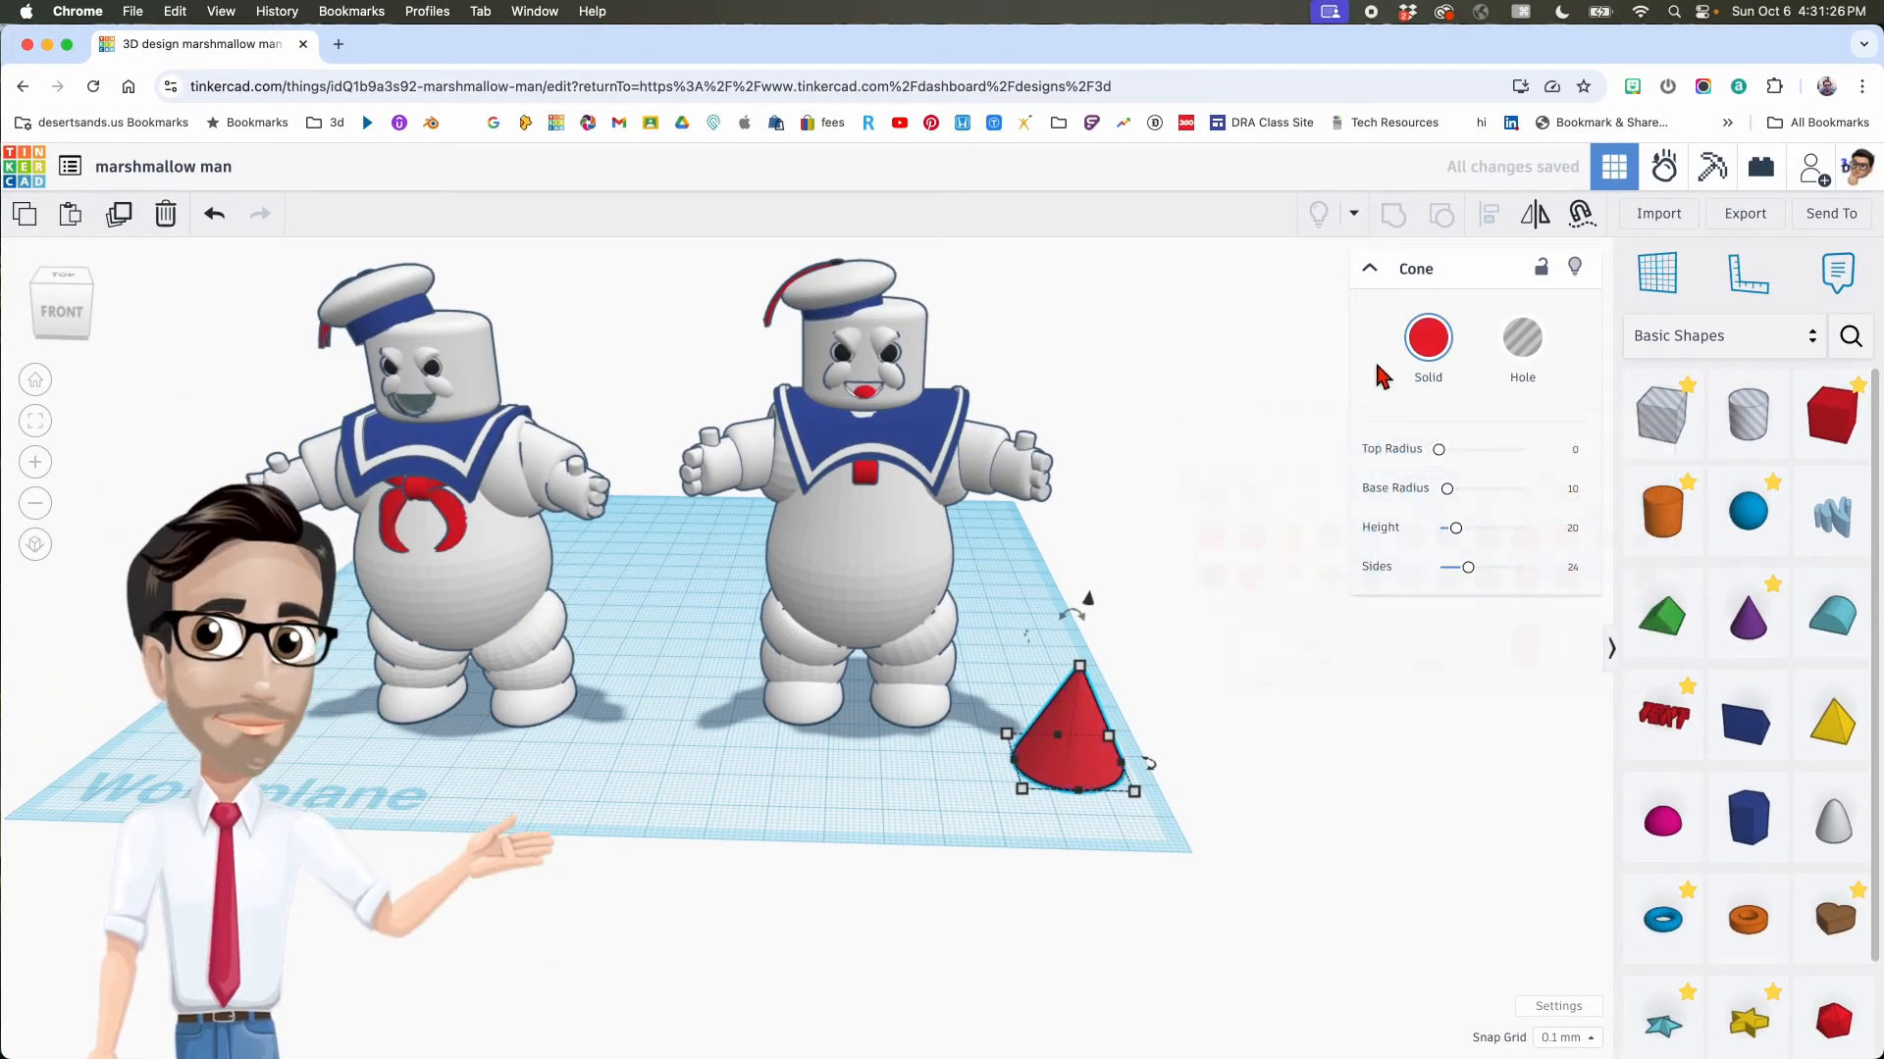
pyautogui.moveTo(1468, 567); pyautogui.dragTo(1563, 560)
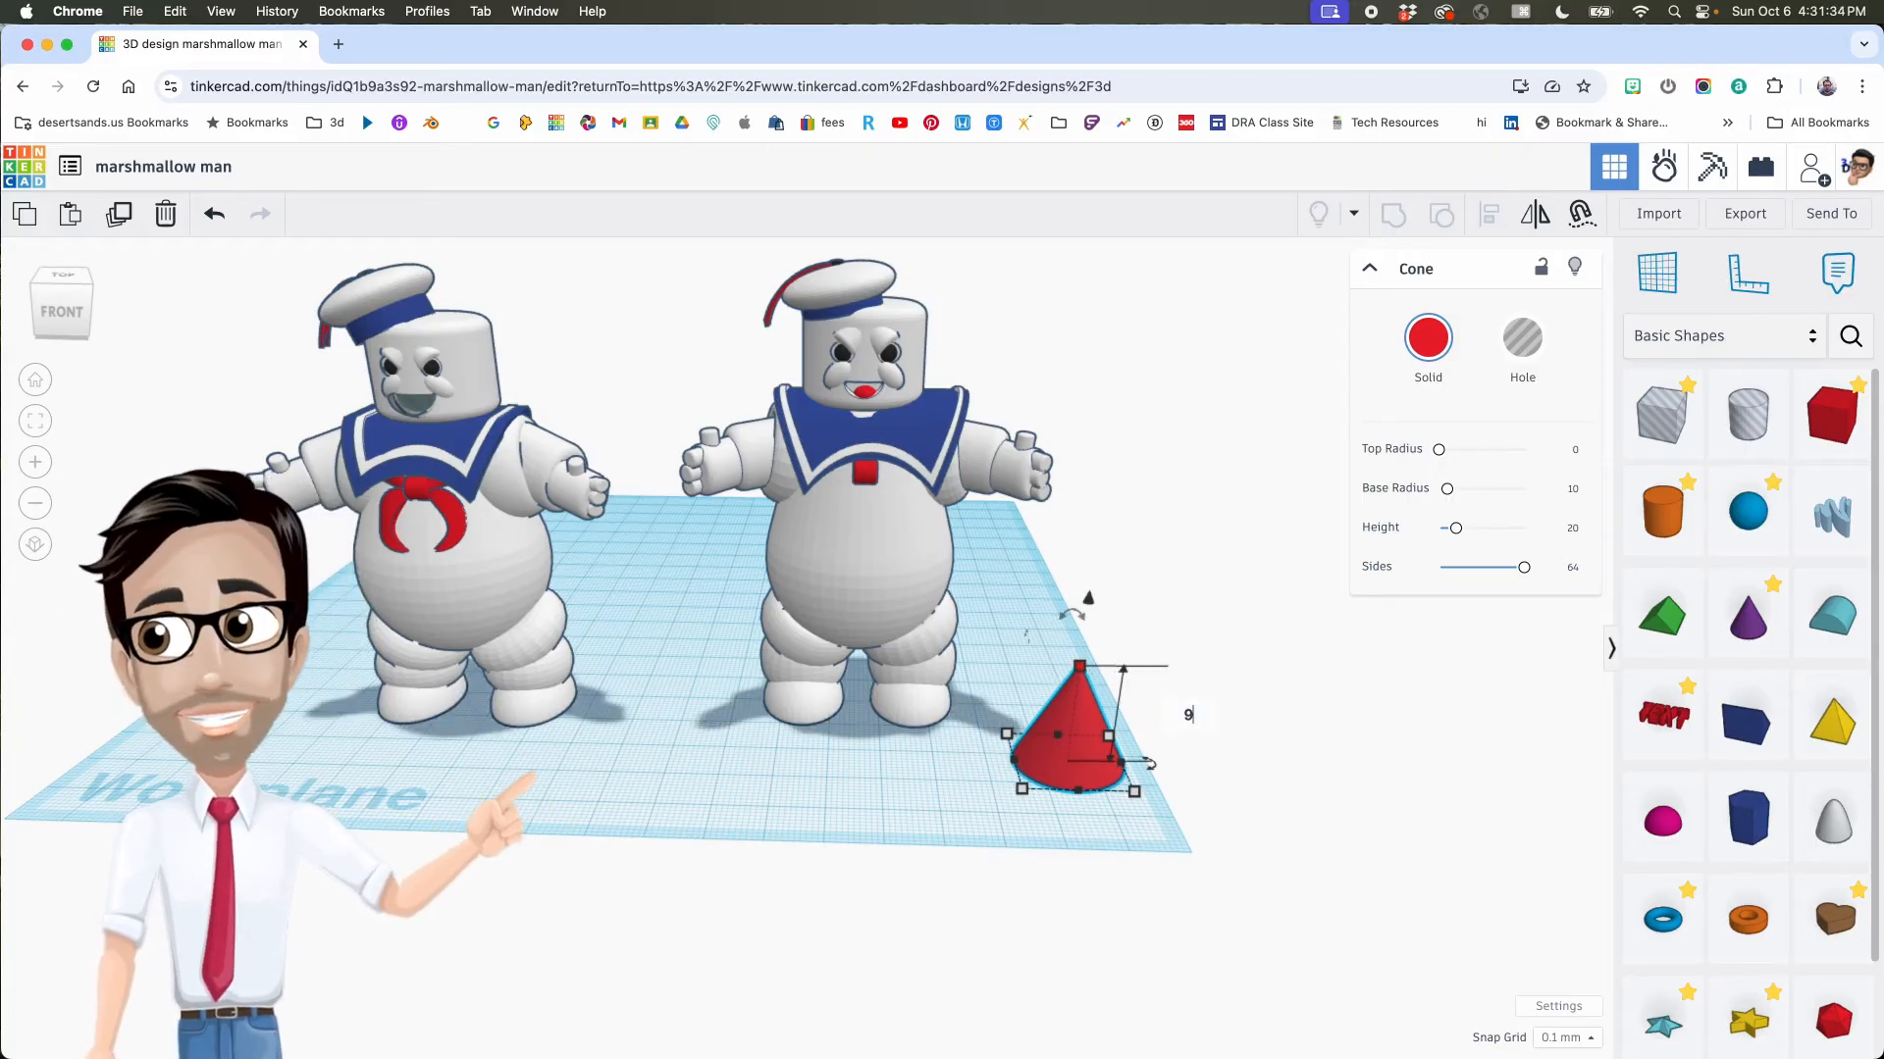
# Step: Resize the red cone to 9 mm high, 6 mm wide and 3 mm deep
pyautogui.press('Return')
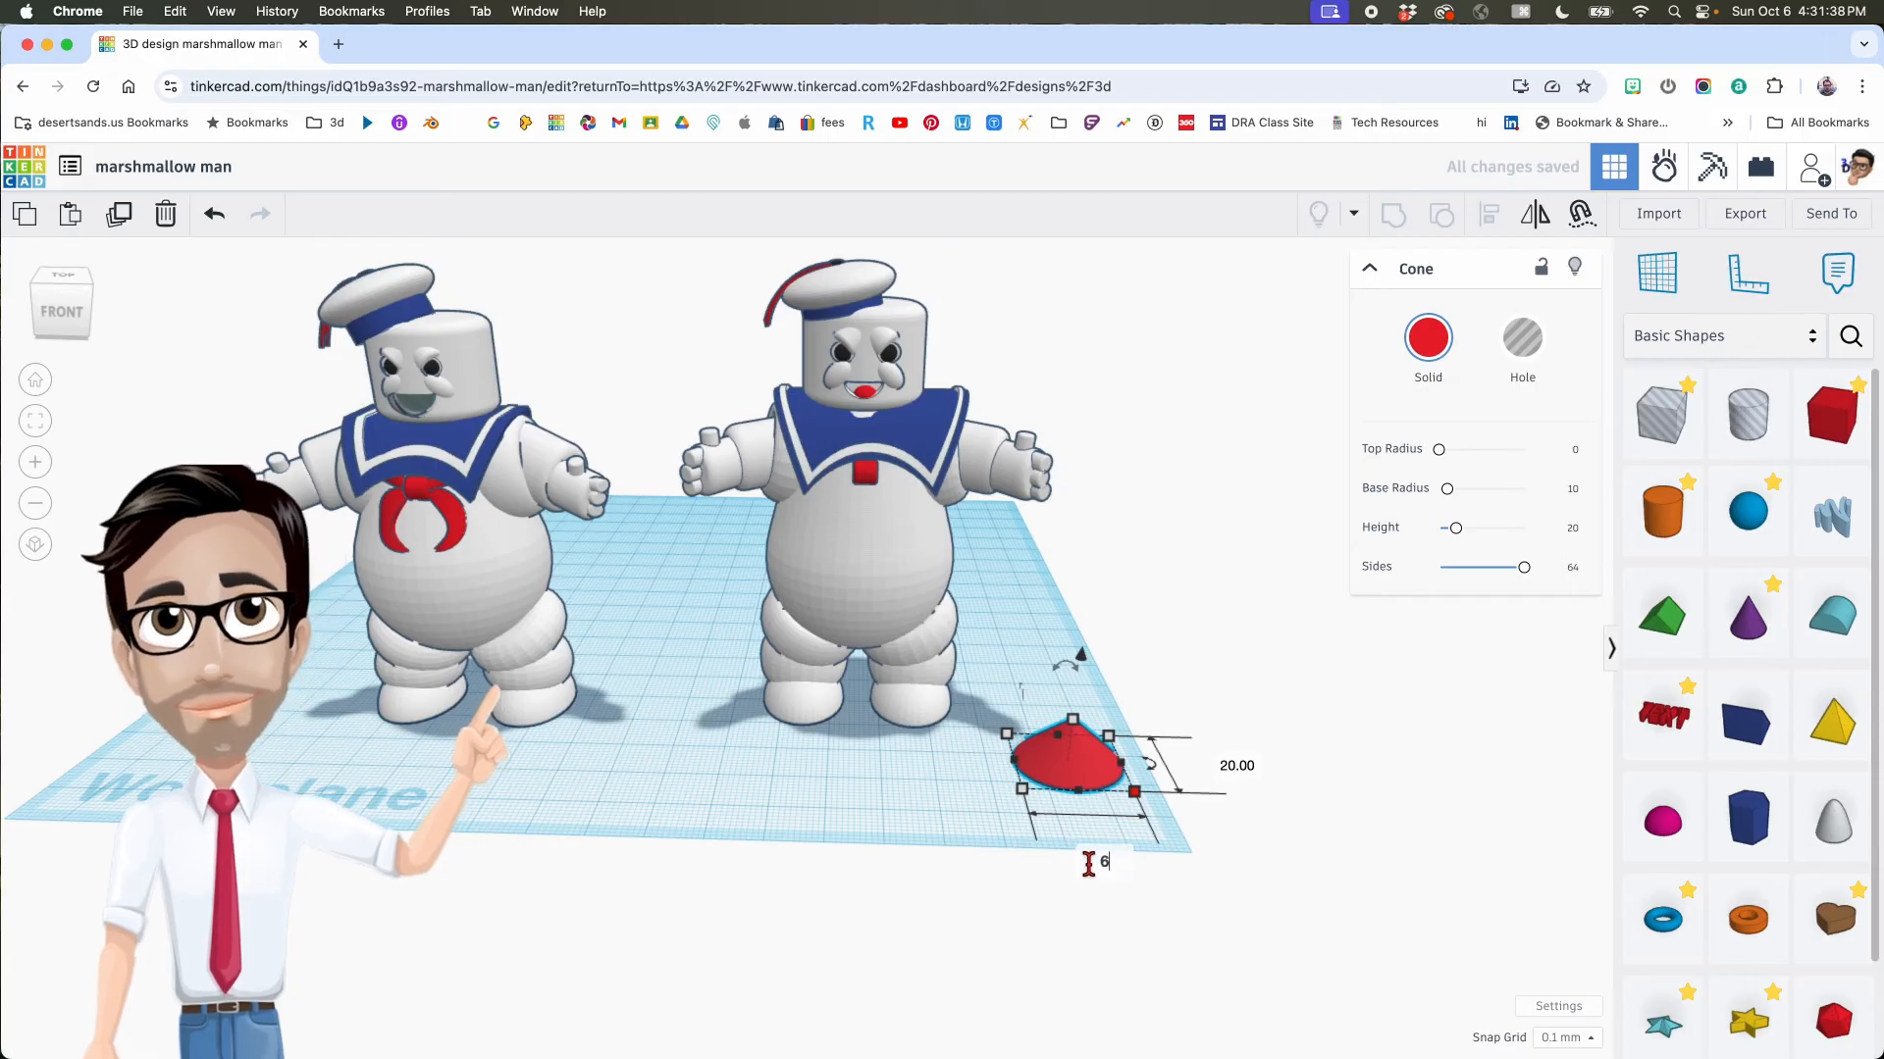
pyautogui.press('Return')
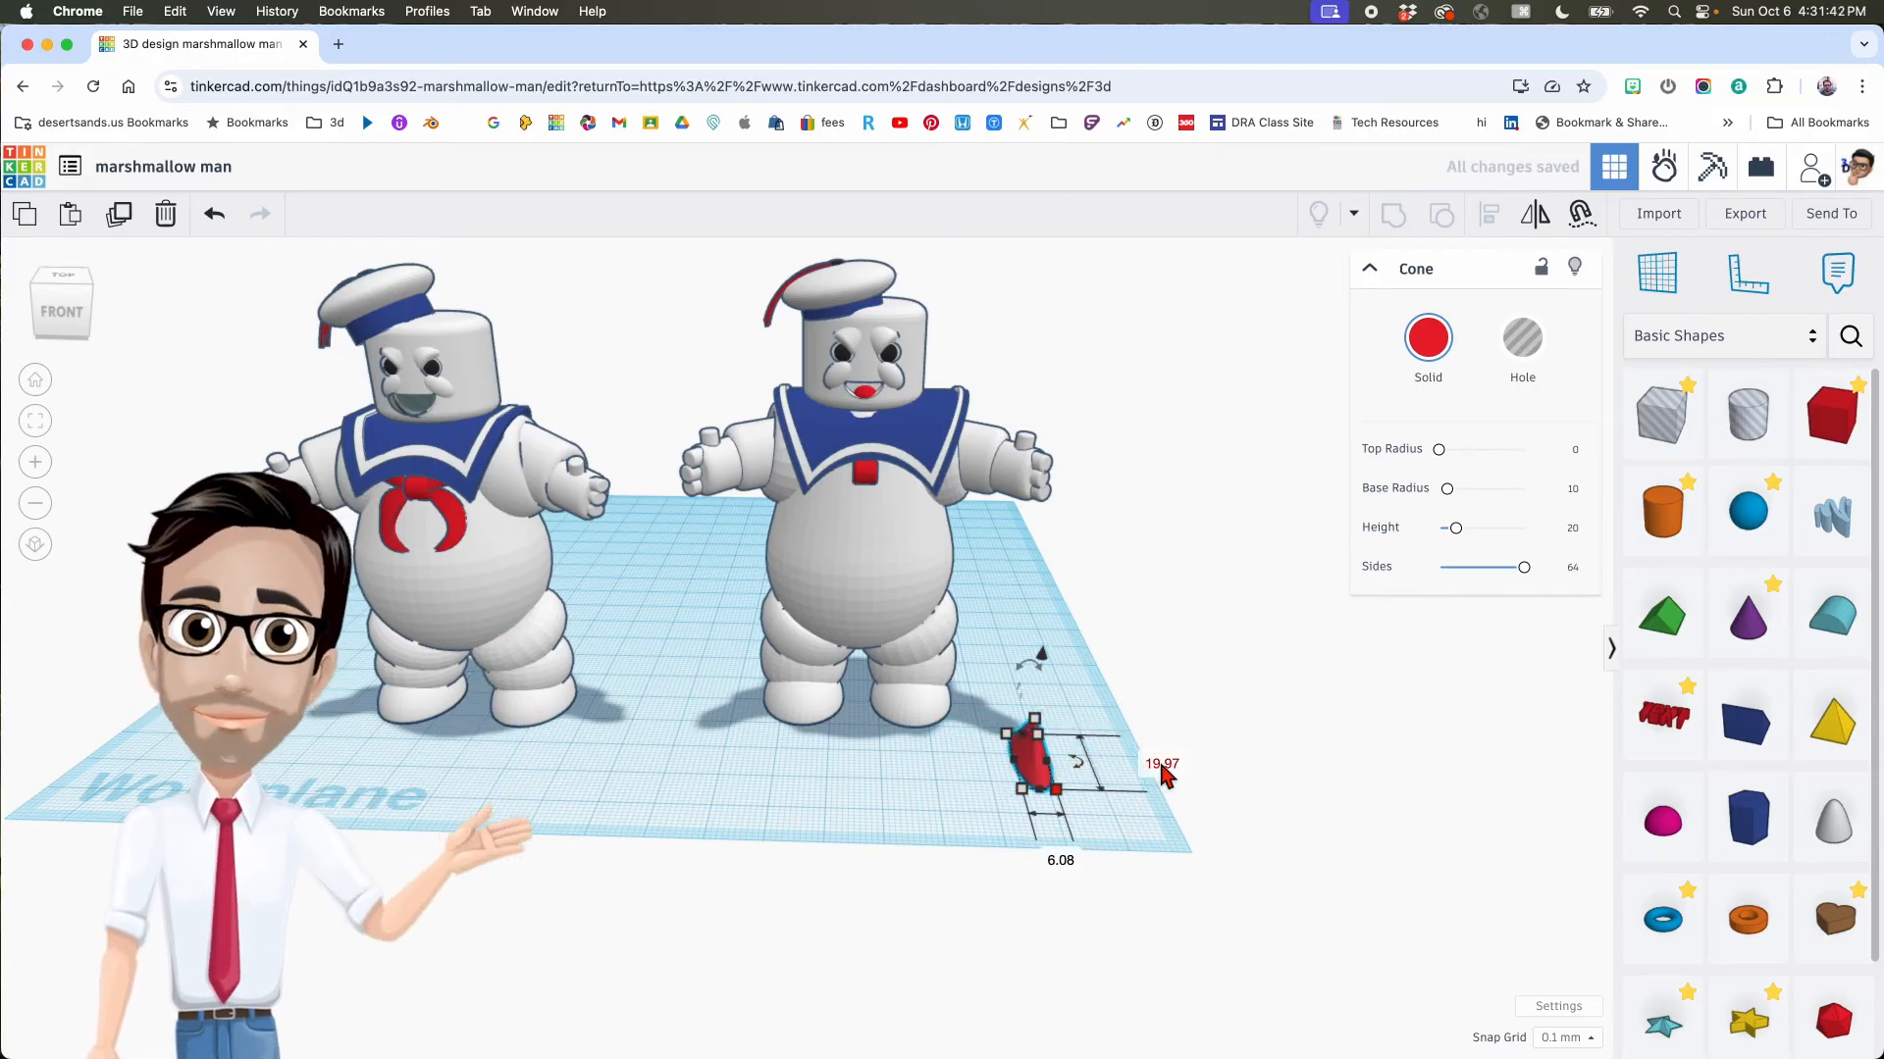
pyautogui.press('Return')
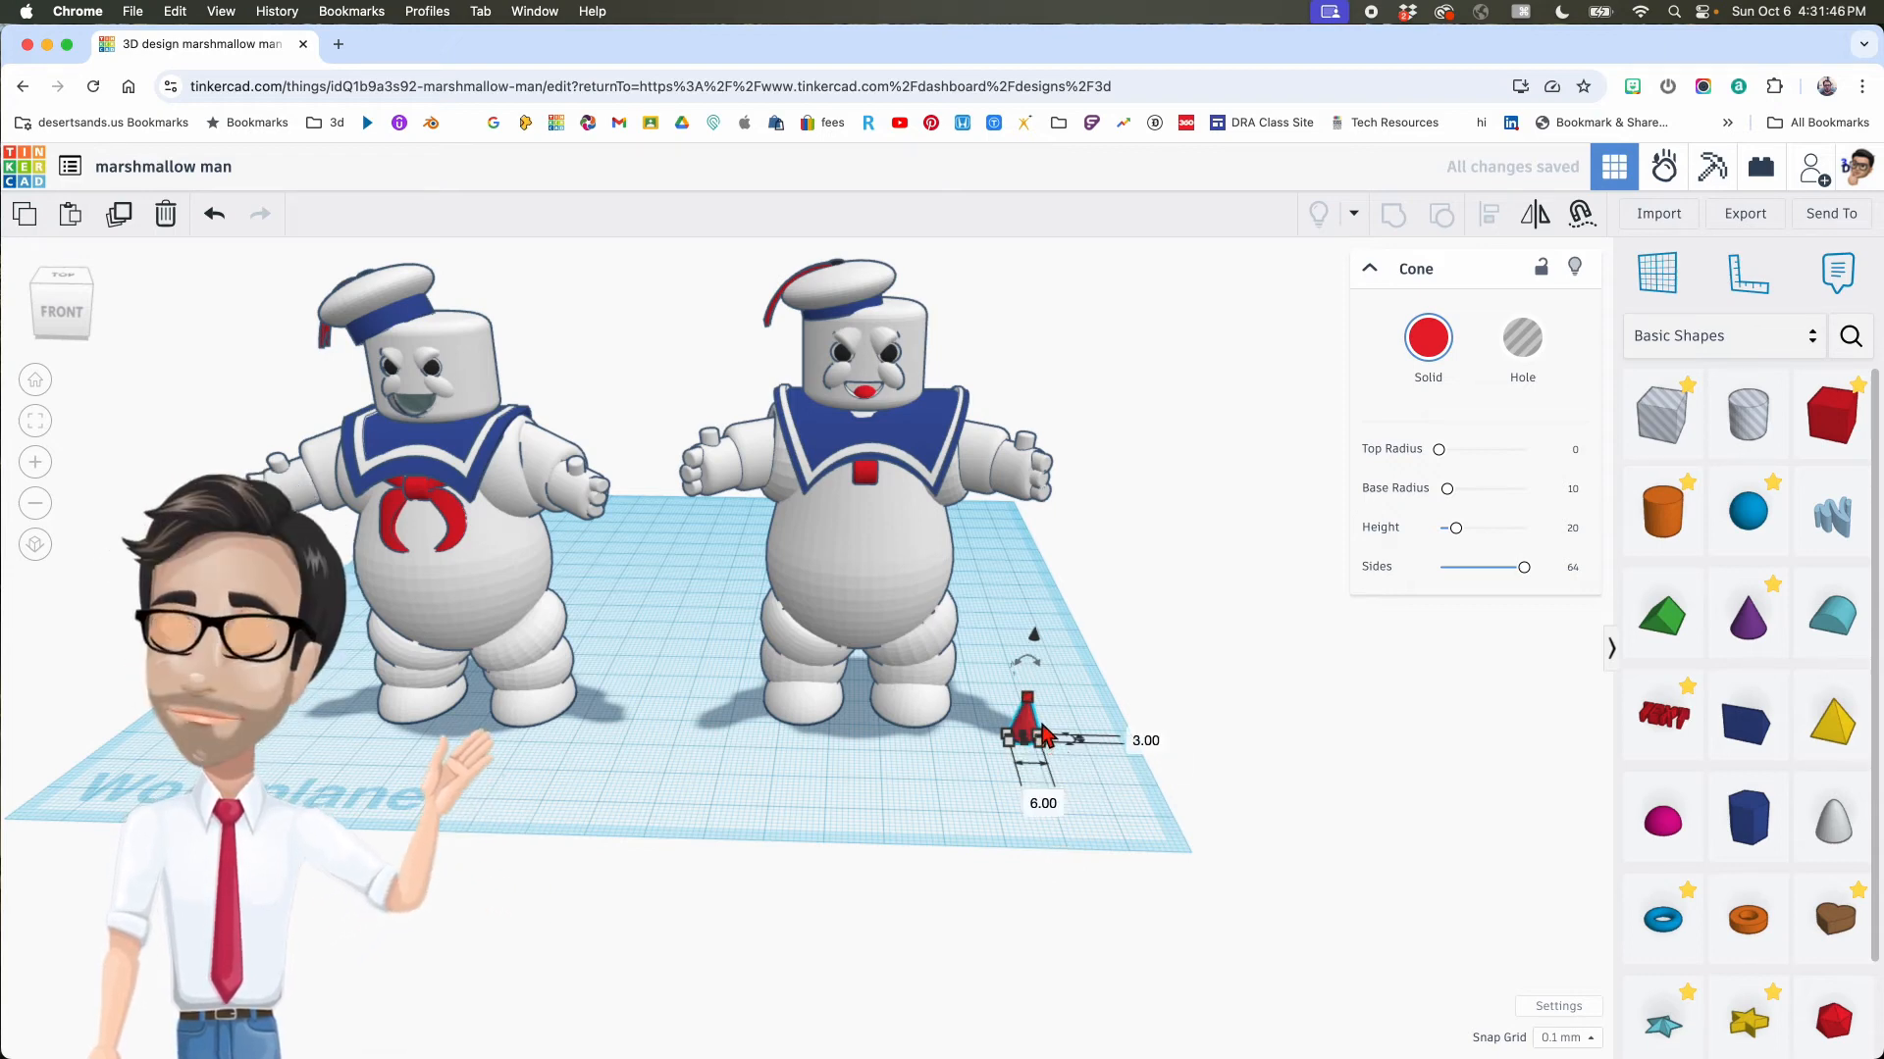
# Step: Raise the cone to the chest with its point toward the red cylinder's side, and lower it 1.3 mm at the collar's edge
pyautogui.moveTo(1026, 662); pyautogui.dragTo(895, 508)
pyautogui.moveTo(890, 410); pyautogui.dragTo(894, 370)
pyautogui.scroll(10, 921, 452)
pyautogui.moveTo(920, 455); pyautogui.dragTo(771, 501, button='right')
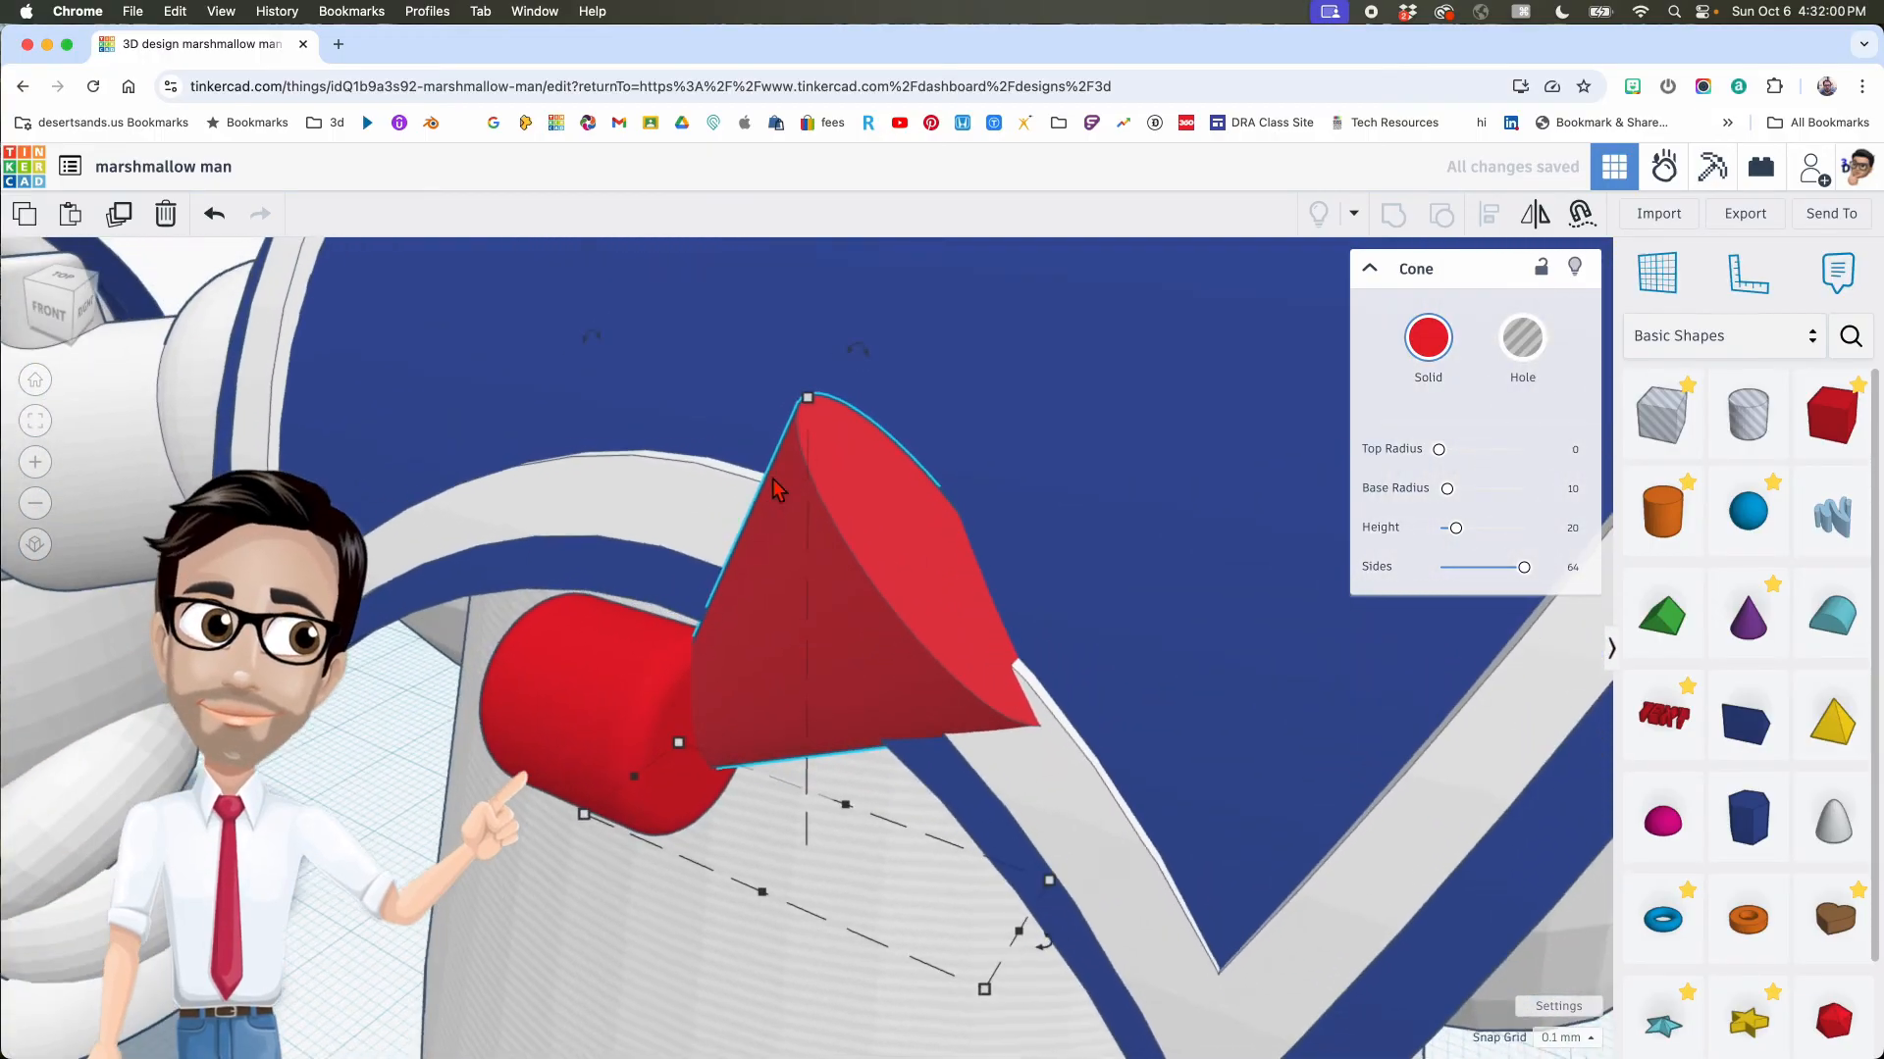
pyautogui.moveTo(846, 482); pyautogui.dragTo(845, 481)
pyautogui.moveTo(846, 481); pyautogui.dragTo(854, 520, button='middle')
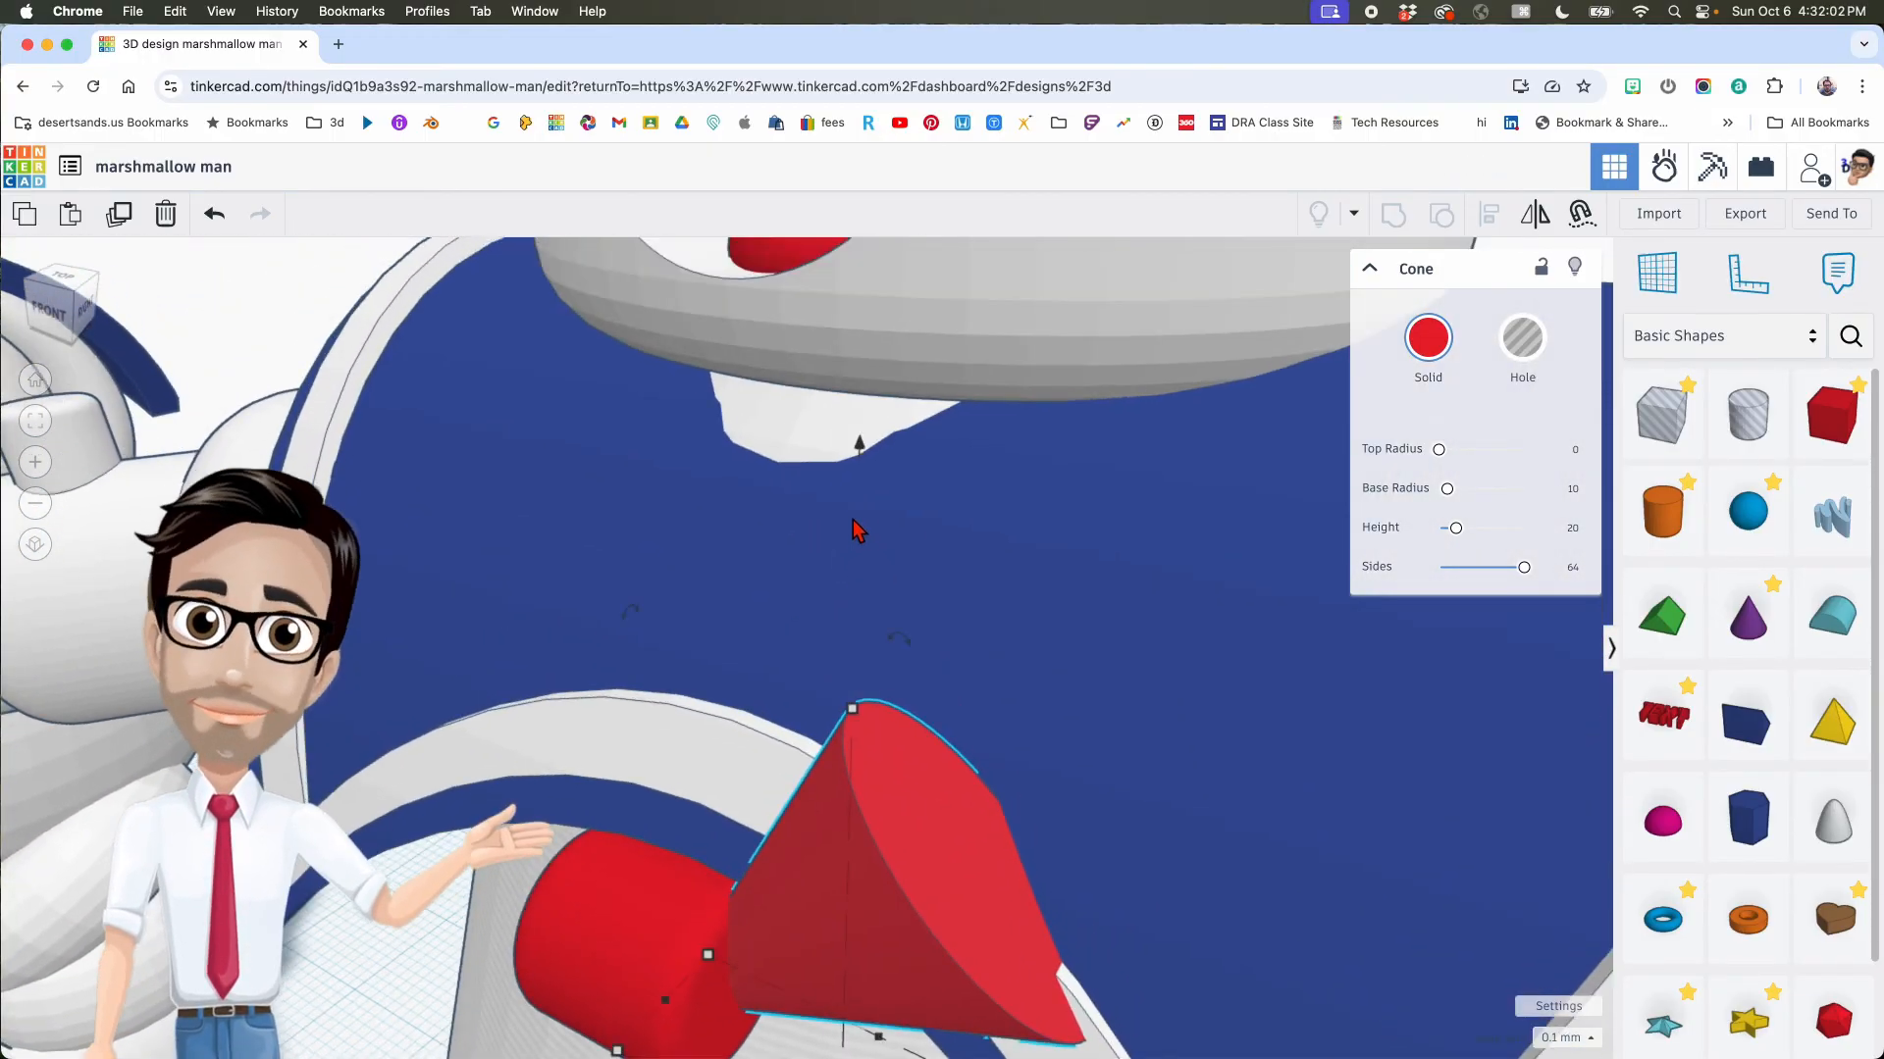
pyautogui.moveTo(860, 441); pyautogui.dragTo(870, 546)
pyautogui.scroll(-5, 879, 586)
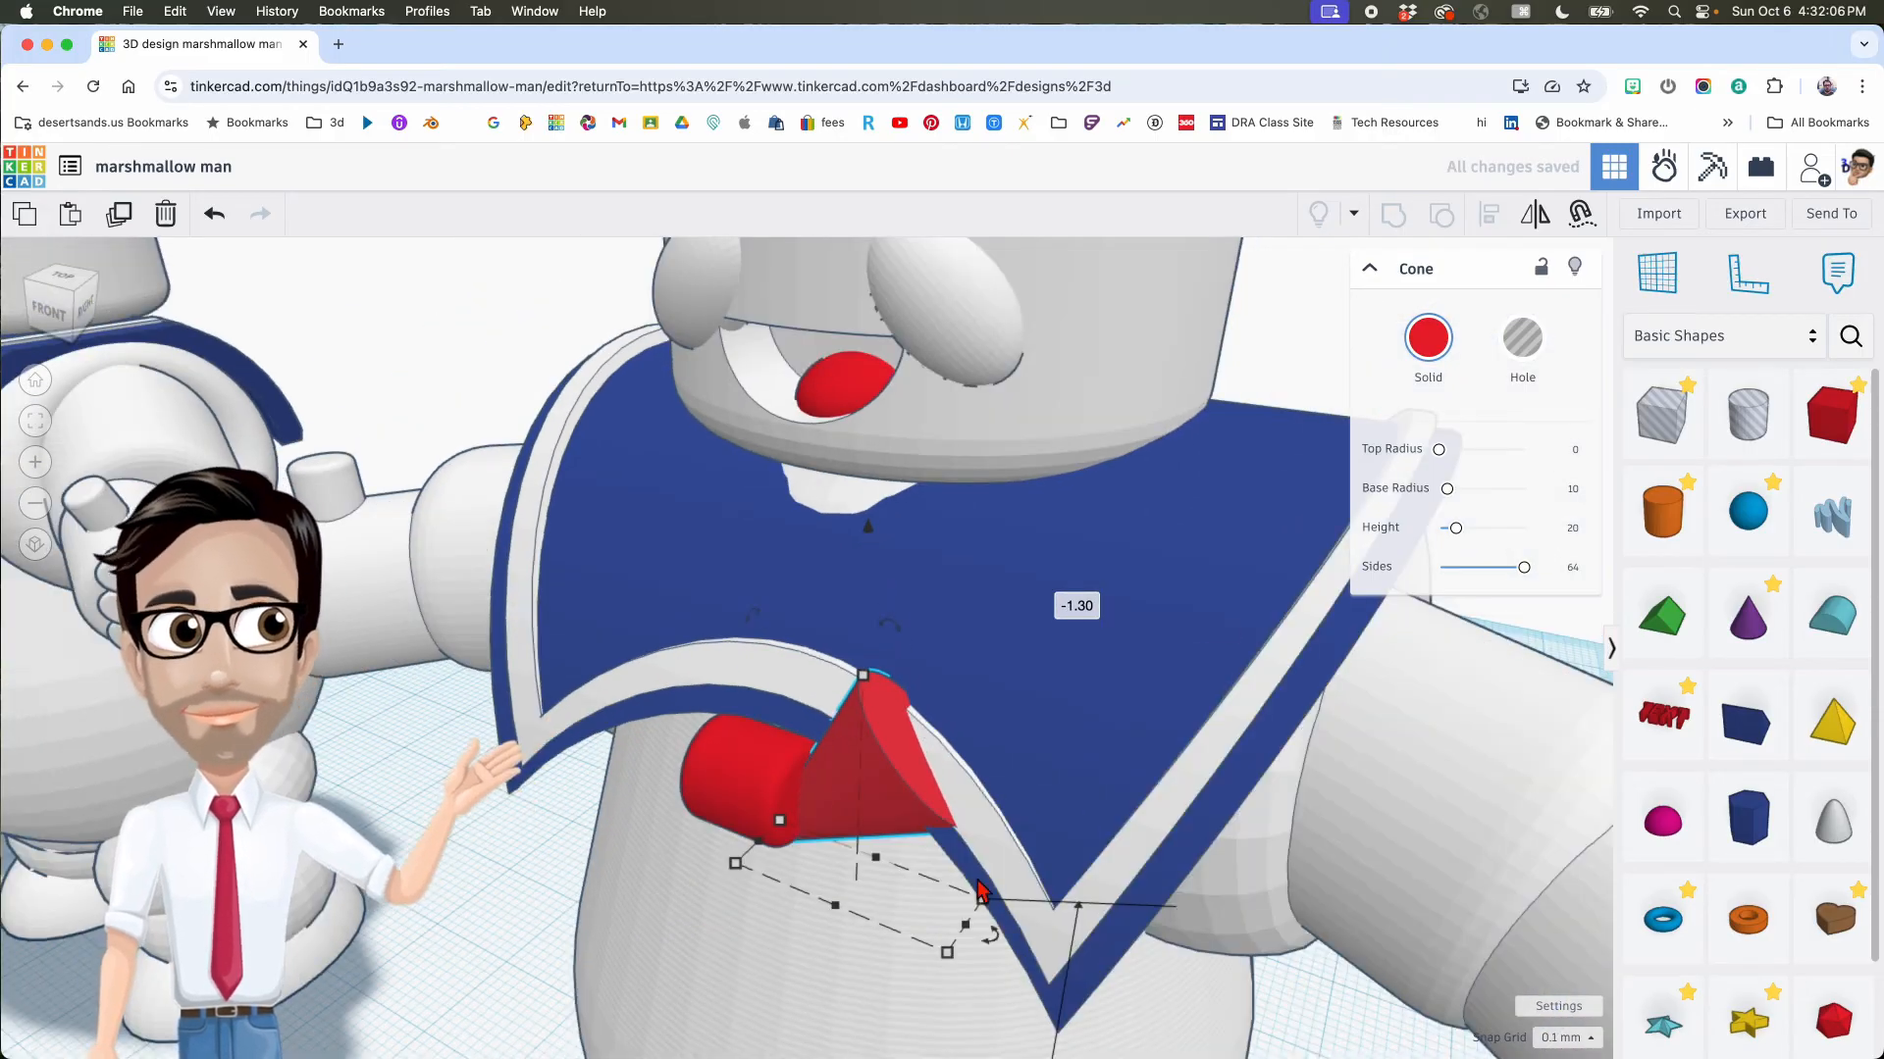
# Step: Try turning the cone about 31° around its vertical axis, and undo the rotation
pyautogui.moveTo(993, 883); pyautogui.dragTo(1011, 1000, button='right')
pyautogui.moveTo(1005, 1001); pyautogui.dragTo(1113, 976)
pyautogui.scroll(-5, 1114, 974)
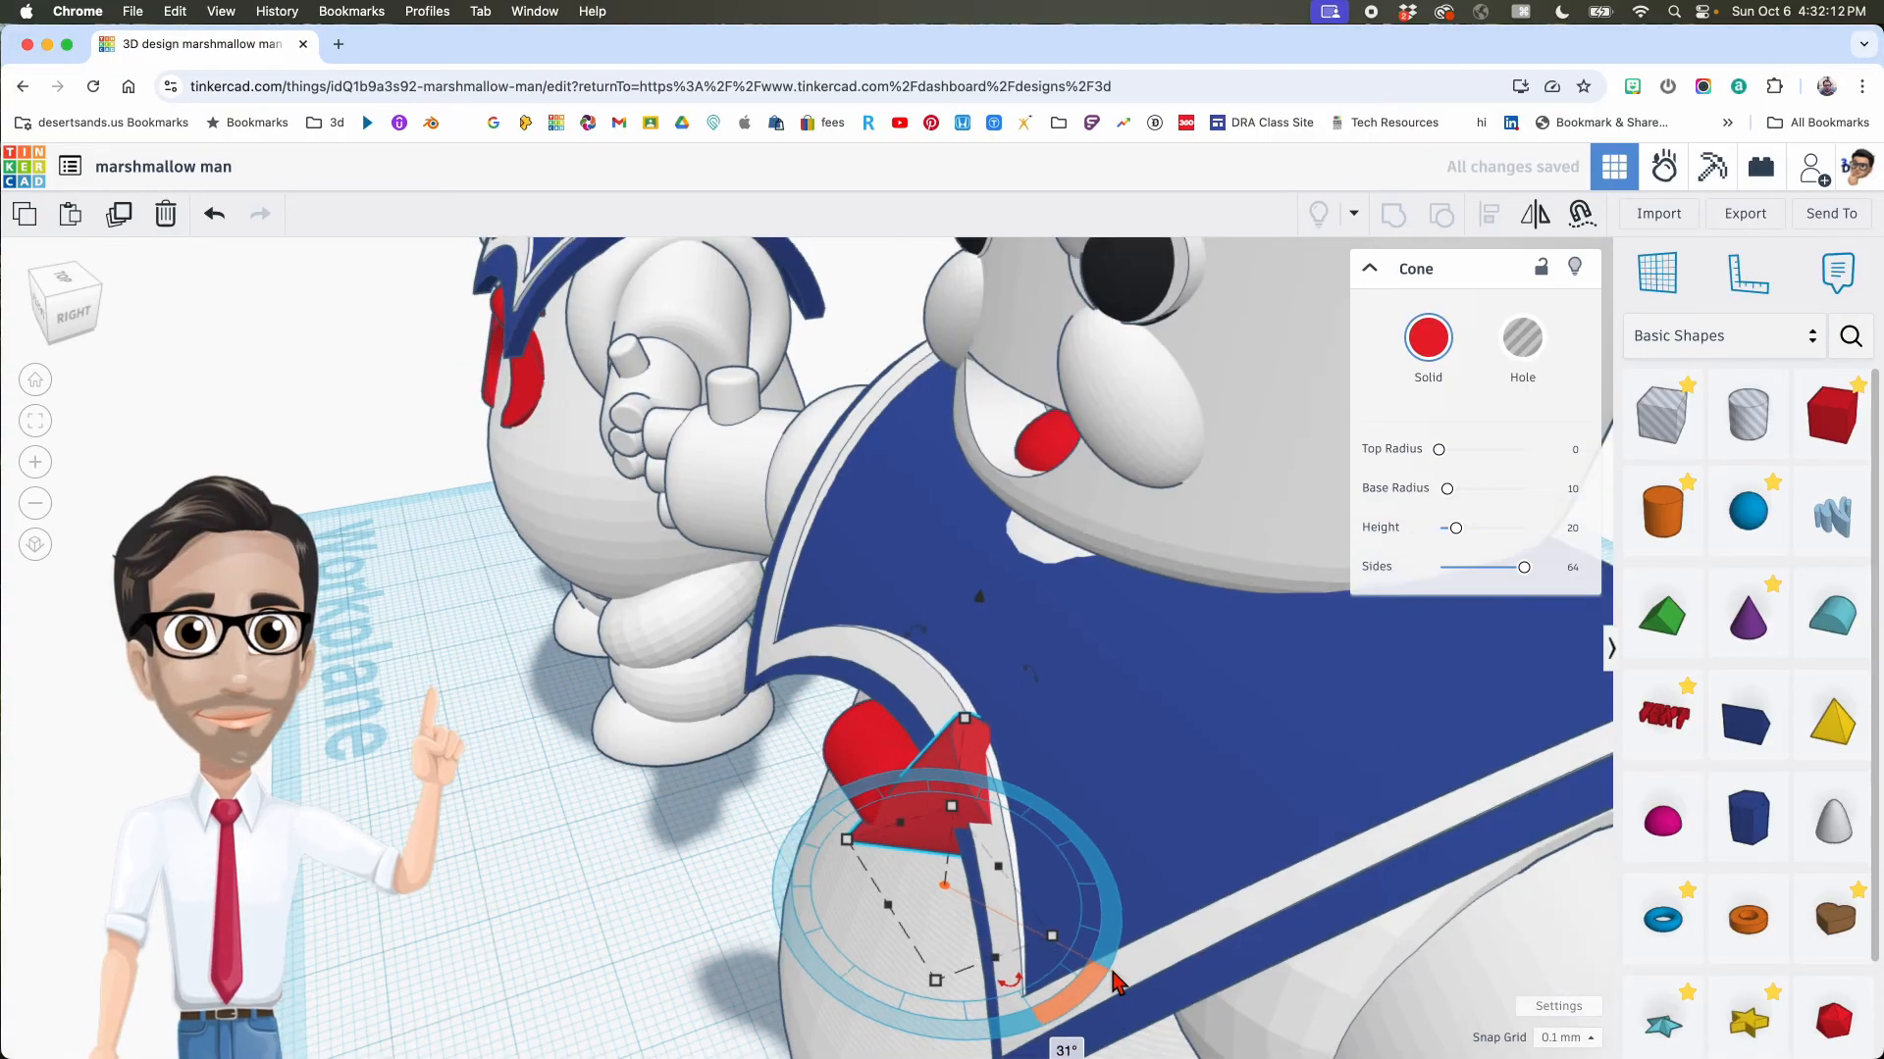
pyautogui.moveTo(1113, 971); pyautogui.dragTo(1136, 867, button='middle')
pyautogui.press('super+z')
# Step: Tilt the cone and reposition it so that its point meets the cylinder and its wide end passes behind the collar
pyautogui.moveTo(1107, 673); pyautogui.dragTo(1205, 696)
pyautogui.moveTo(1156, 685); pyautogui.dragTo(1261, 684, button='right')
pyautogui.moveTo(1041, 673); pyautogui.dragTo(1167, 721, button='middle')
pyautogui.moveTo(1123, 567); pyautogui.dragTo(1164, 551)
pyautogui.moveTo(1213, 365); pyautogui.dragTo(1222, 294)
pyautogui.moveTo(1210, 505); pyautogui.dragTo(1116, 502, button='right')
pyautogui.moveTo(1119, 690); pyautogui.dragTo(1205, 708)
pyautogui.moveTo(1205, 708); pyautogui.dragTo(1076, 740, button='right')
pyautogui.moveTo(1077, 740); pyautogui.dragTo(1098, 734)
pyautogui.moveTo(1101, 732); pyautogui.dragTo(1276, 632, button='right')
pyautogui.moveTo(1134, 680); pyautogui.dragTo(1266, 593, button='right')
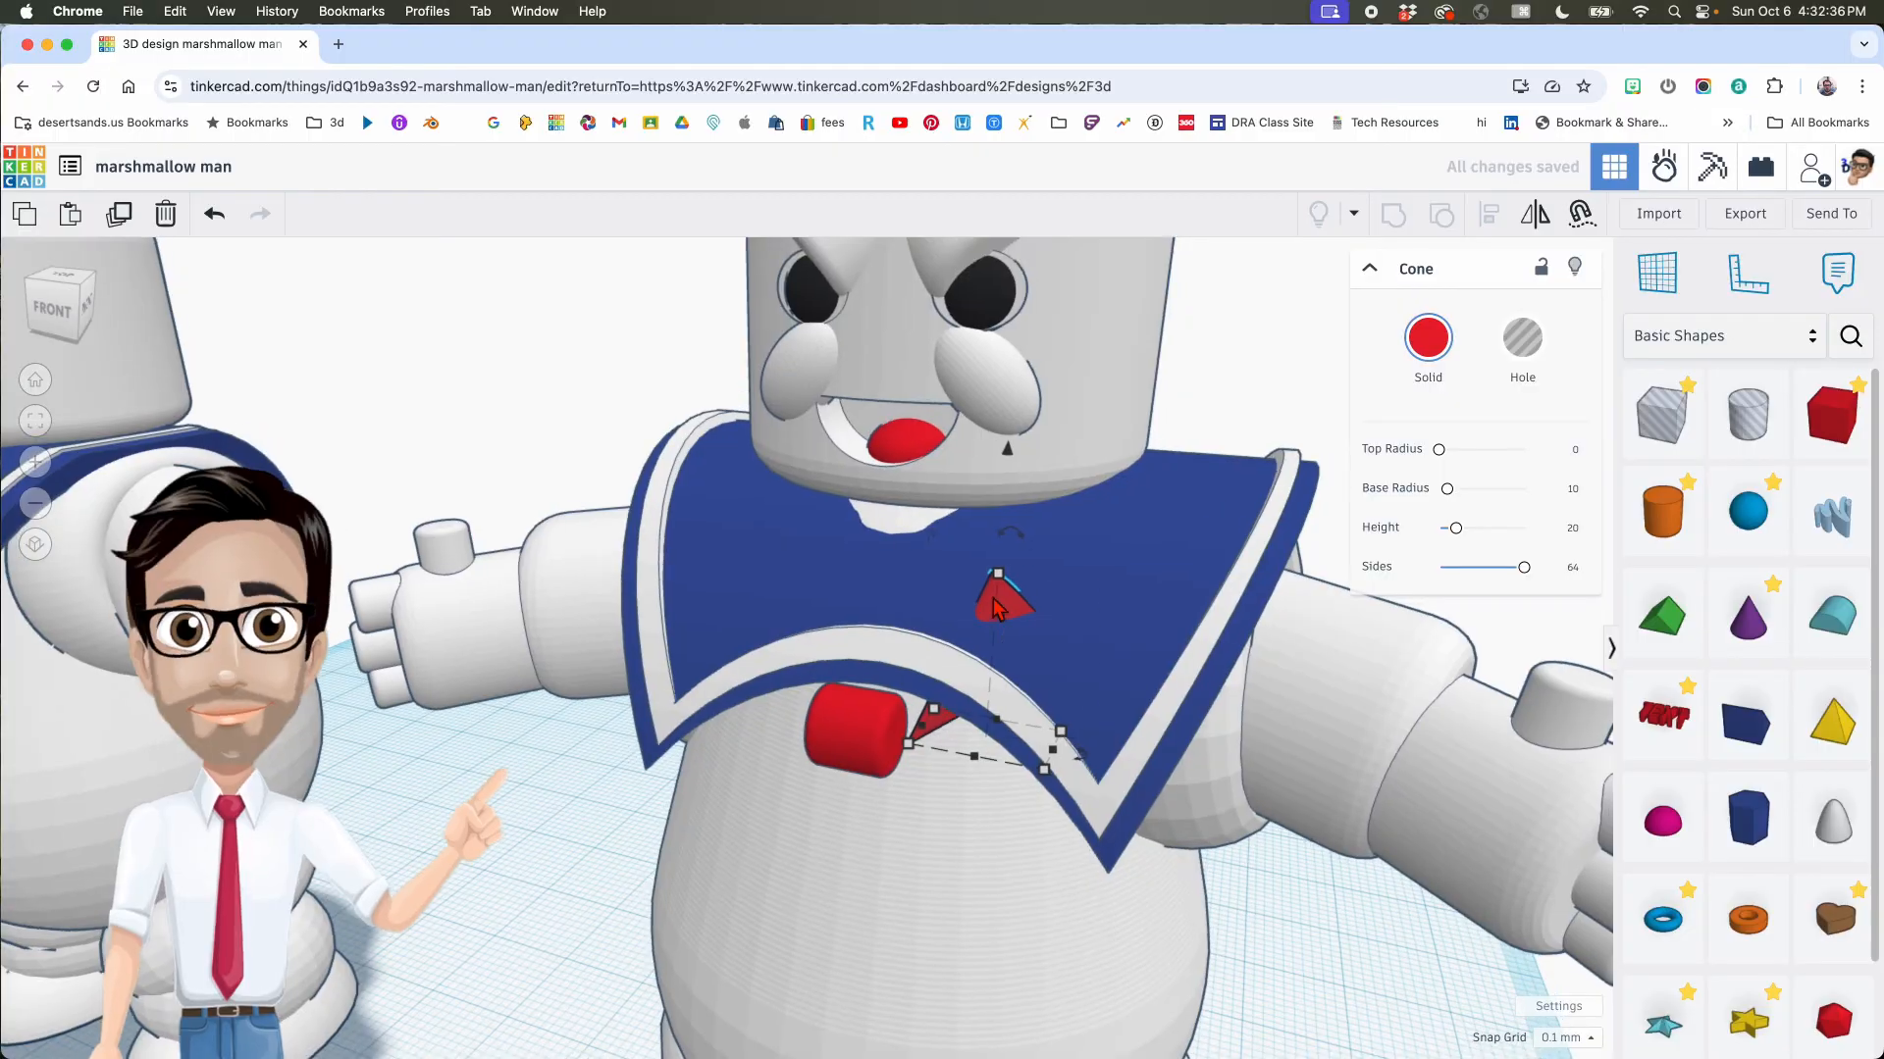
# Step: Fine-tune the cone's angle, height and depth so it sits against the chest beside the cylinder
pyautogui.moveTo(995, 613); pyautogui.dragTo(1082, 696, button='right')
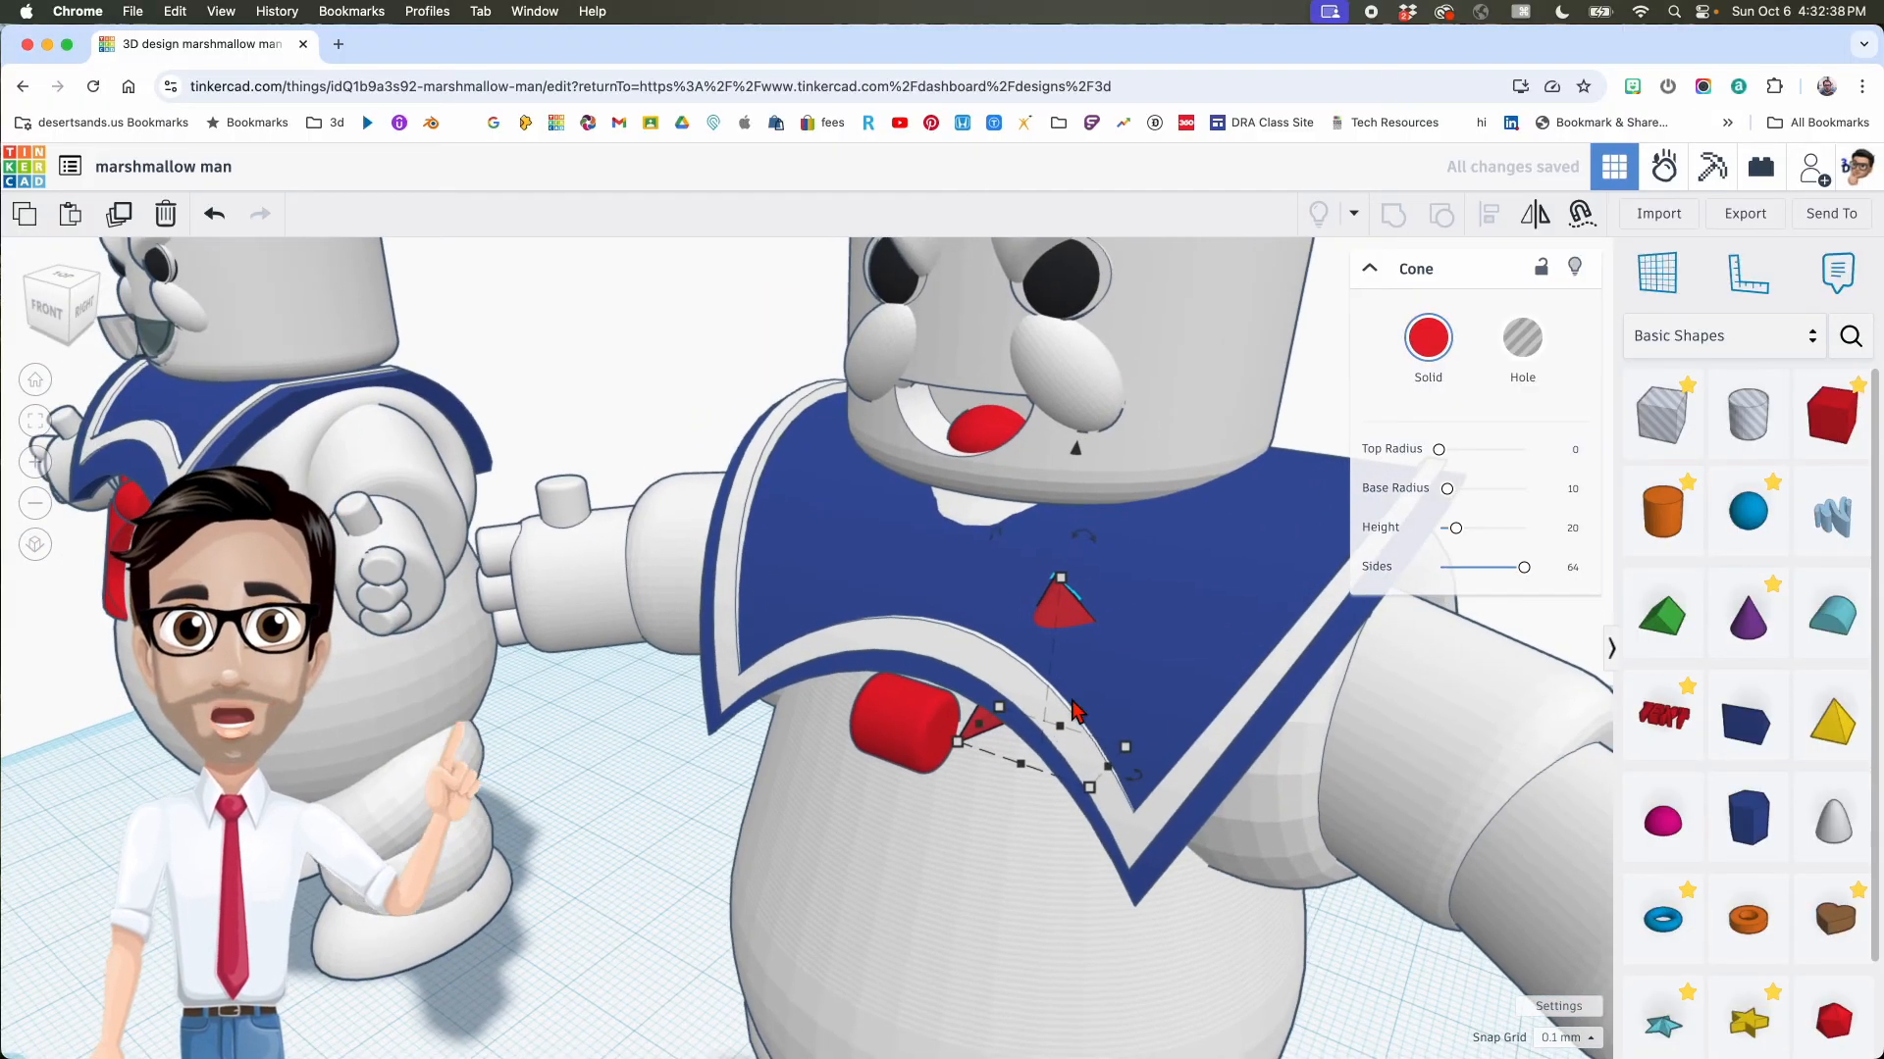
pyautogui.moveTo(1076, 621); pyautogui.dragTo(1042, 630)
pyautogui.moveTo(1117, 756); pyautogui.dragTo(1046, 817)
pyautogui.moveTo(1154, 656); pyautogui.dragTo(1053, 613, button='right')
pyautogui.moveTo(1118, 615); pyautogui.dragTo(1172, 595)
pyautogui.moveTo(1172, 595); pyautogui.dragTo(1145, 661, button='right')
pyautogui.moveTo(1146, 770); pyautogui.dragTo(1210, 852)
pyautogui.moveTo(1100, 496); pyautogui.dragTo(1105, 521)
pyautogui.moveTo(1158, 858); pyautogui.dragTo(1219, 890)
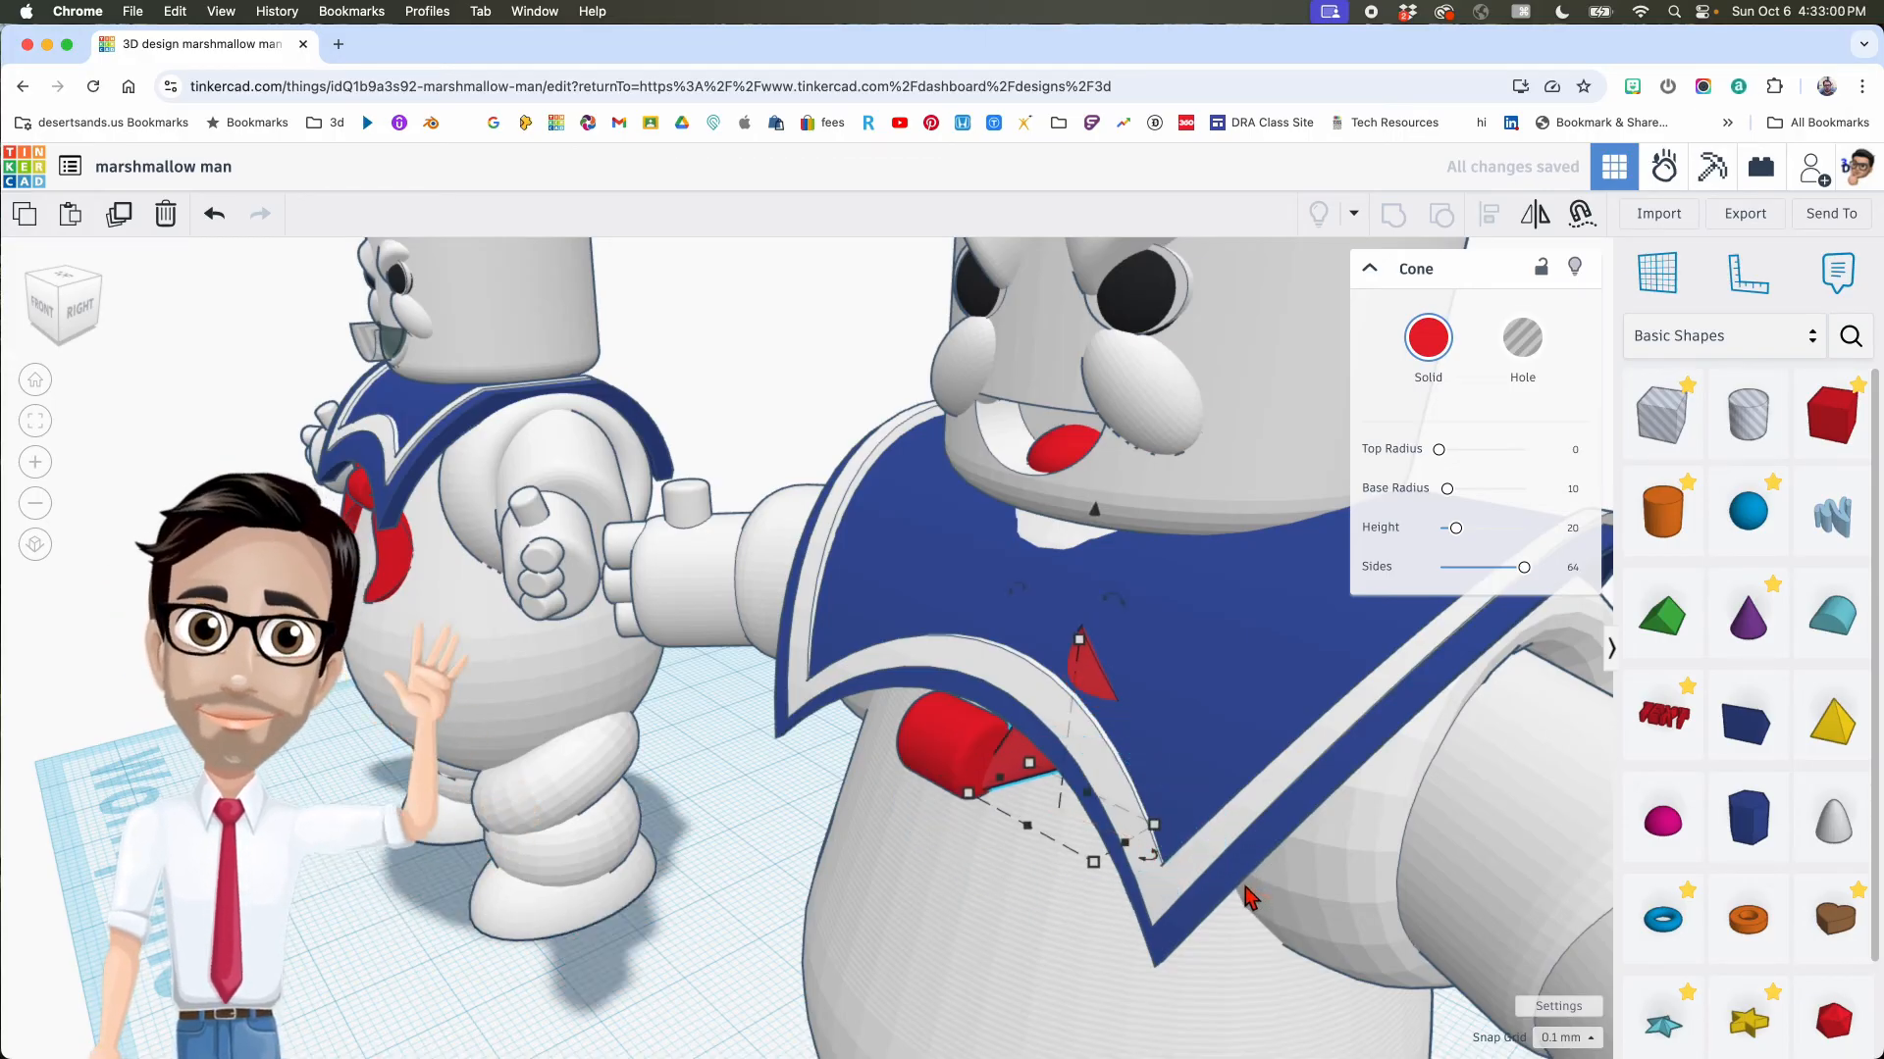
# Step: Duplicate the cone, mirror the copy horizontally and shift it to the opposite side of the red cylinder
pyautogui.moveTo(1220, 891); pyautogui.dragTo(1000, 746, button='right')
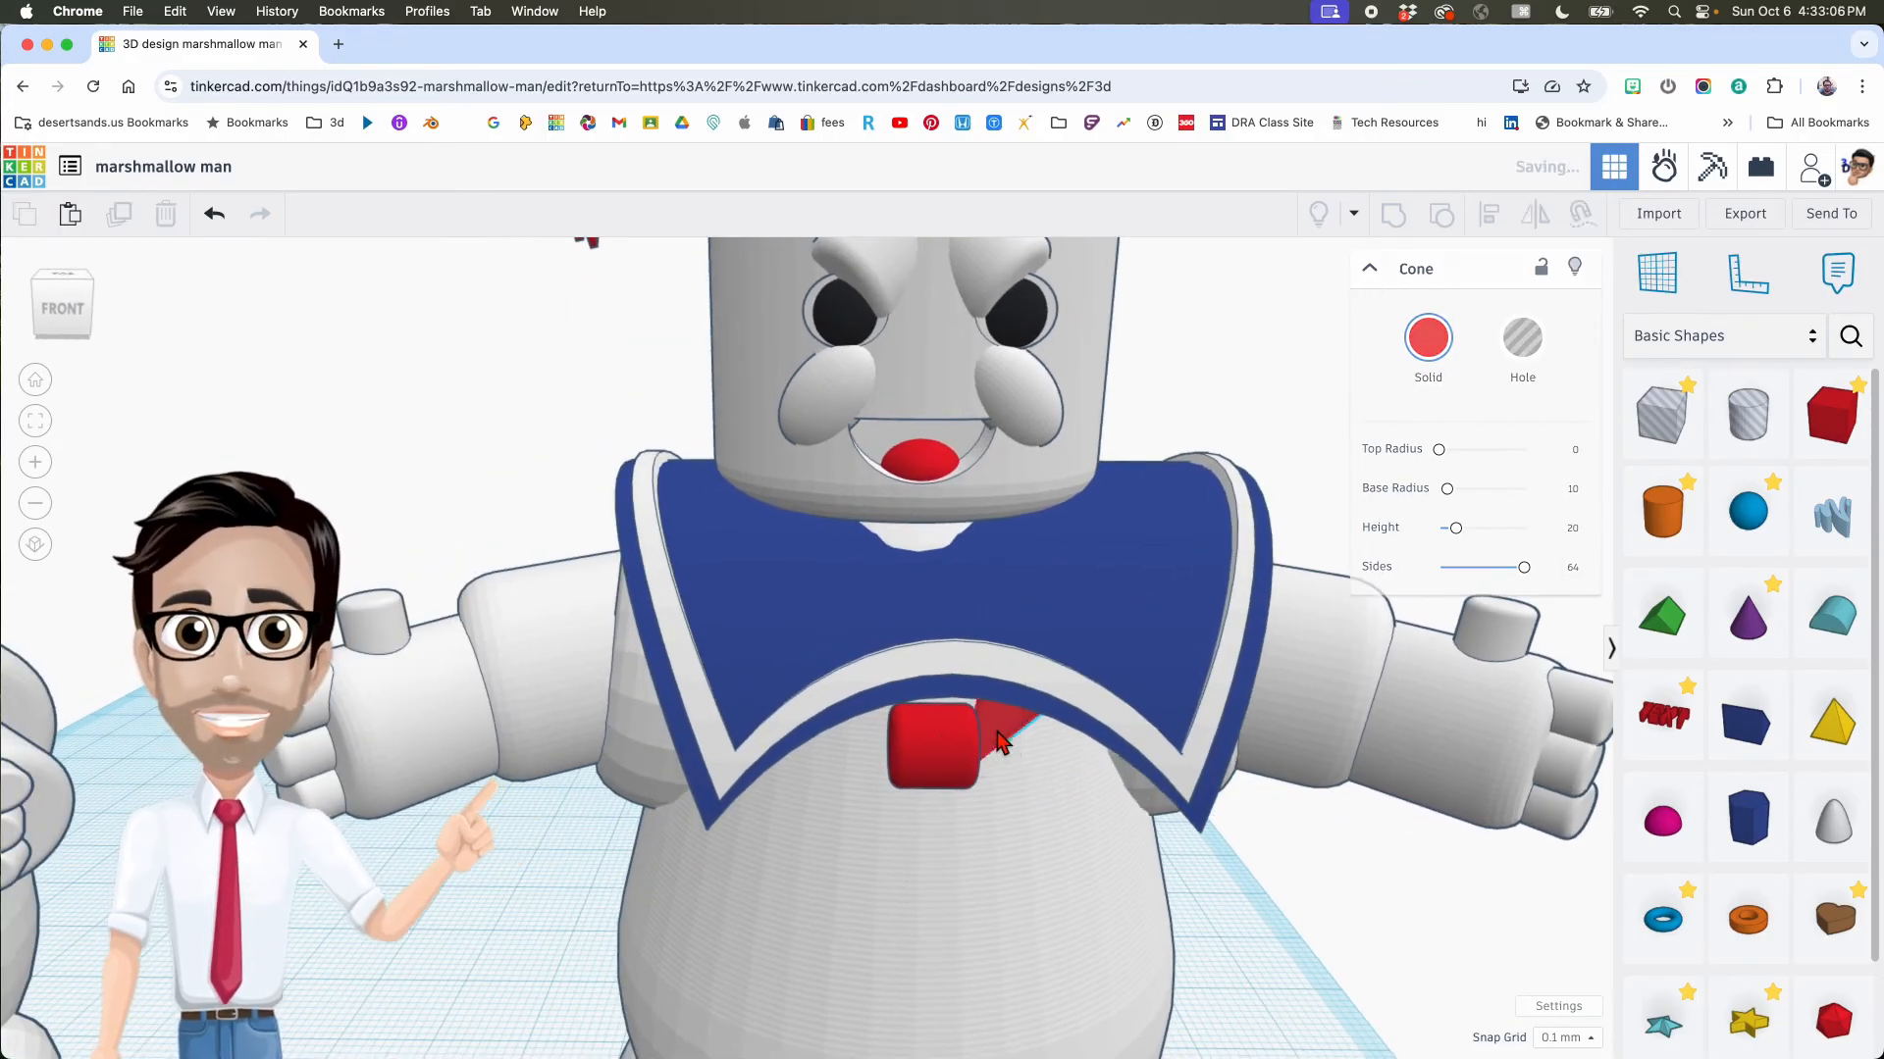
pyautogui.moveTo(999, 743); pyautogui.dragTo(1060, 832)
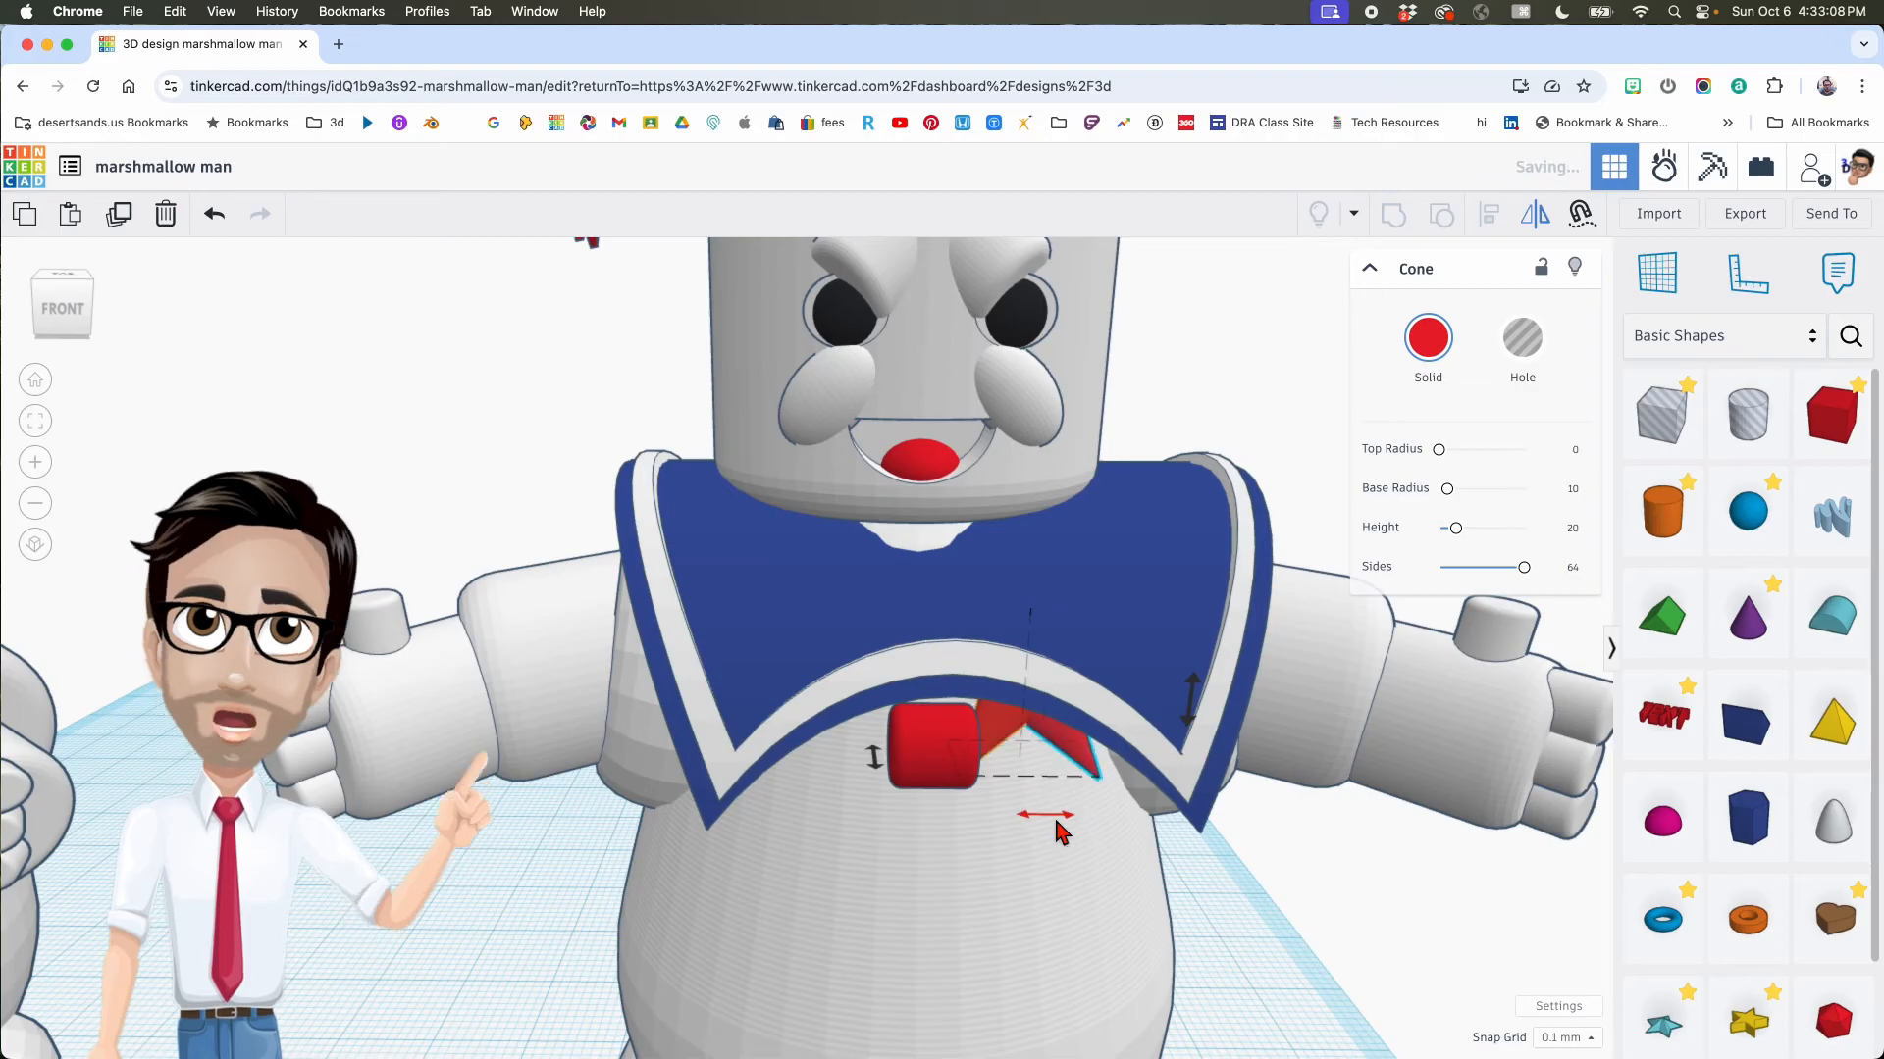
pyautogui.press('super+z')
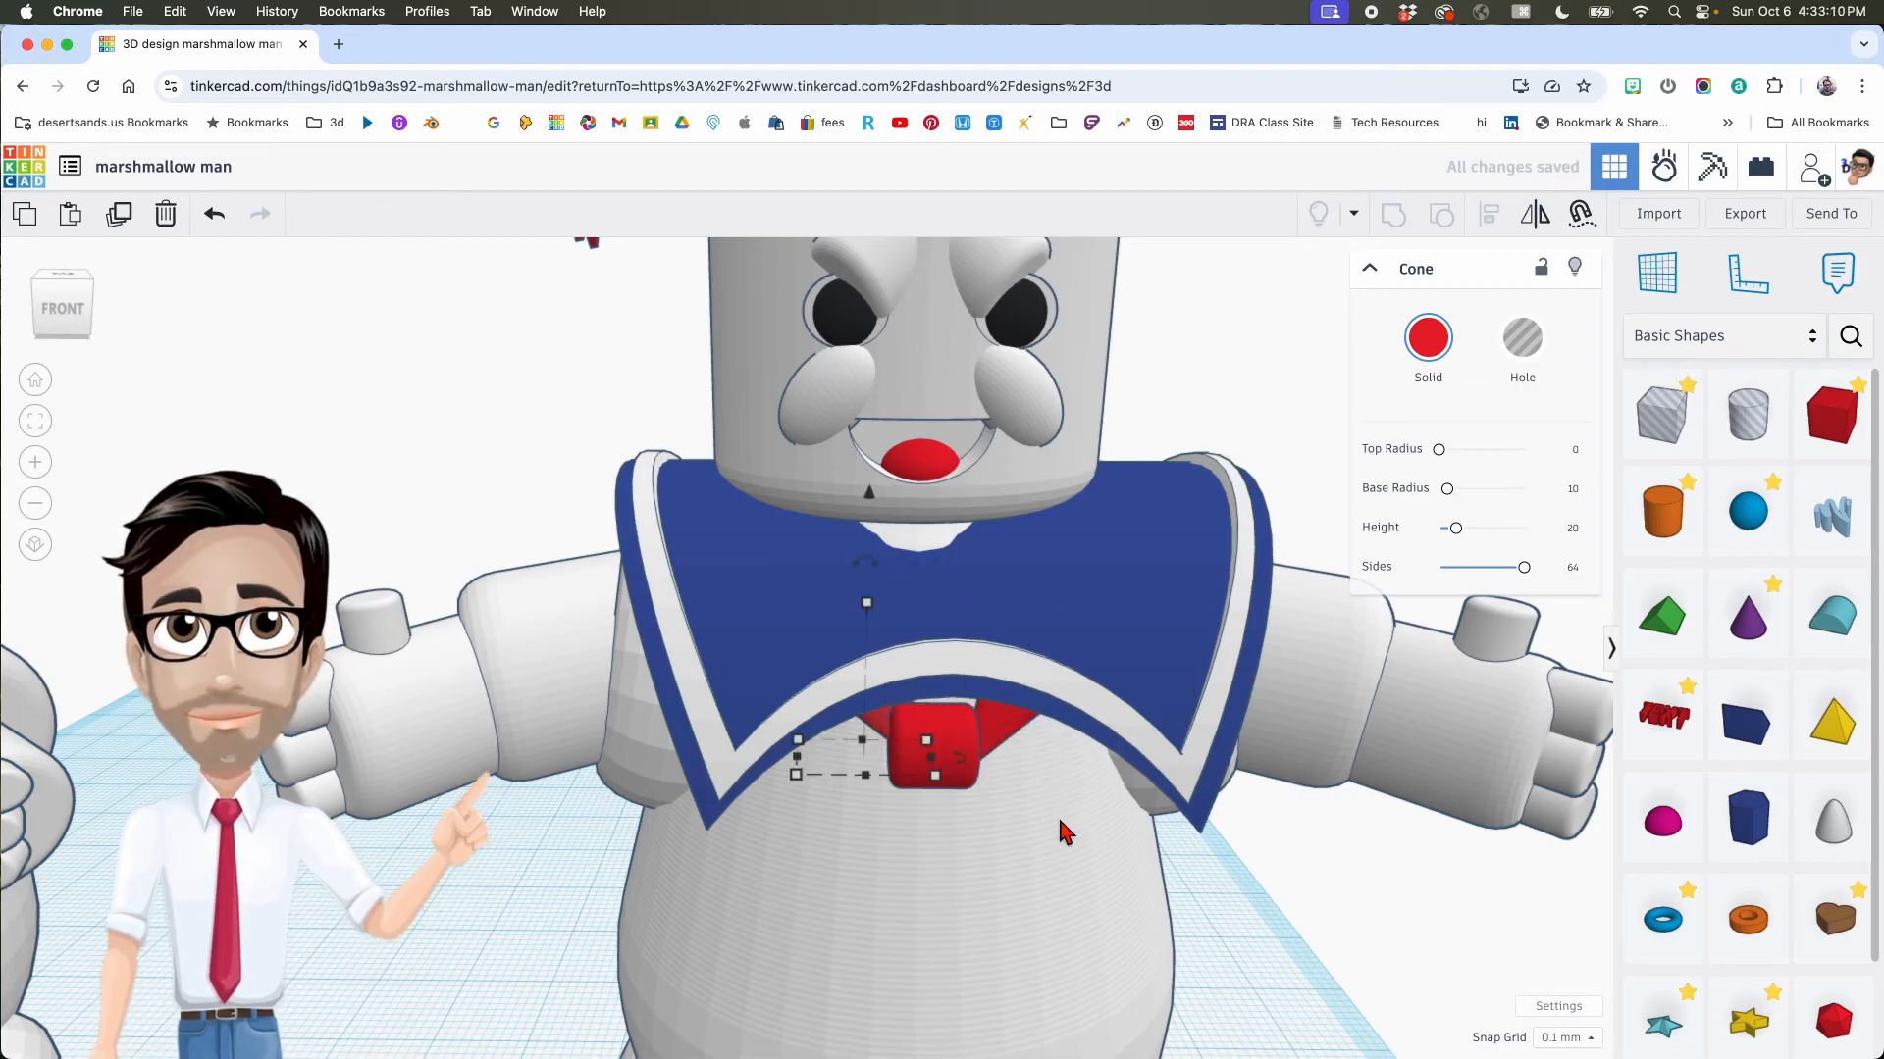
pyautogui.hotkey('shift', 'Left')
pyautogui.press('Right')
pyautogui.press('Right')
pyautogui.press('Right')
pyautogui.press('Right')
pyautogui.press('Right')
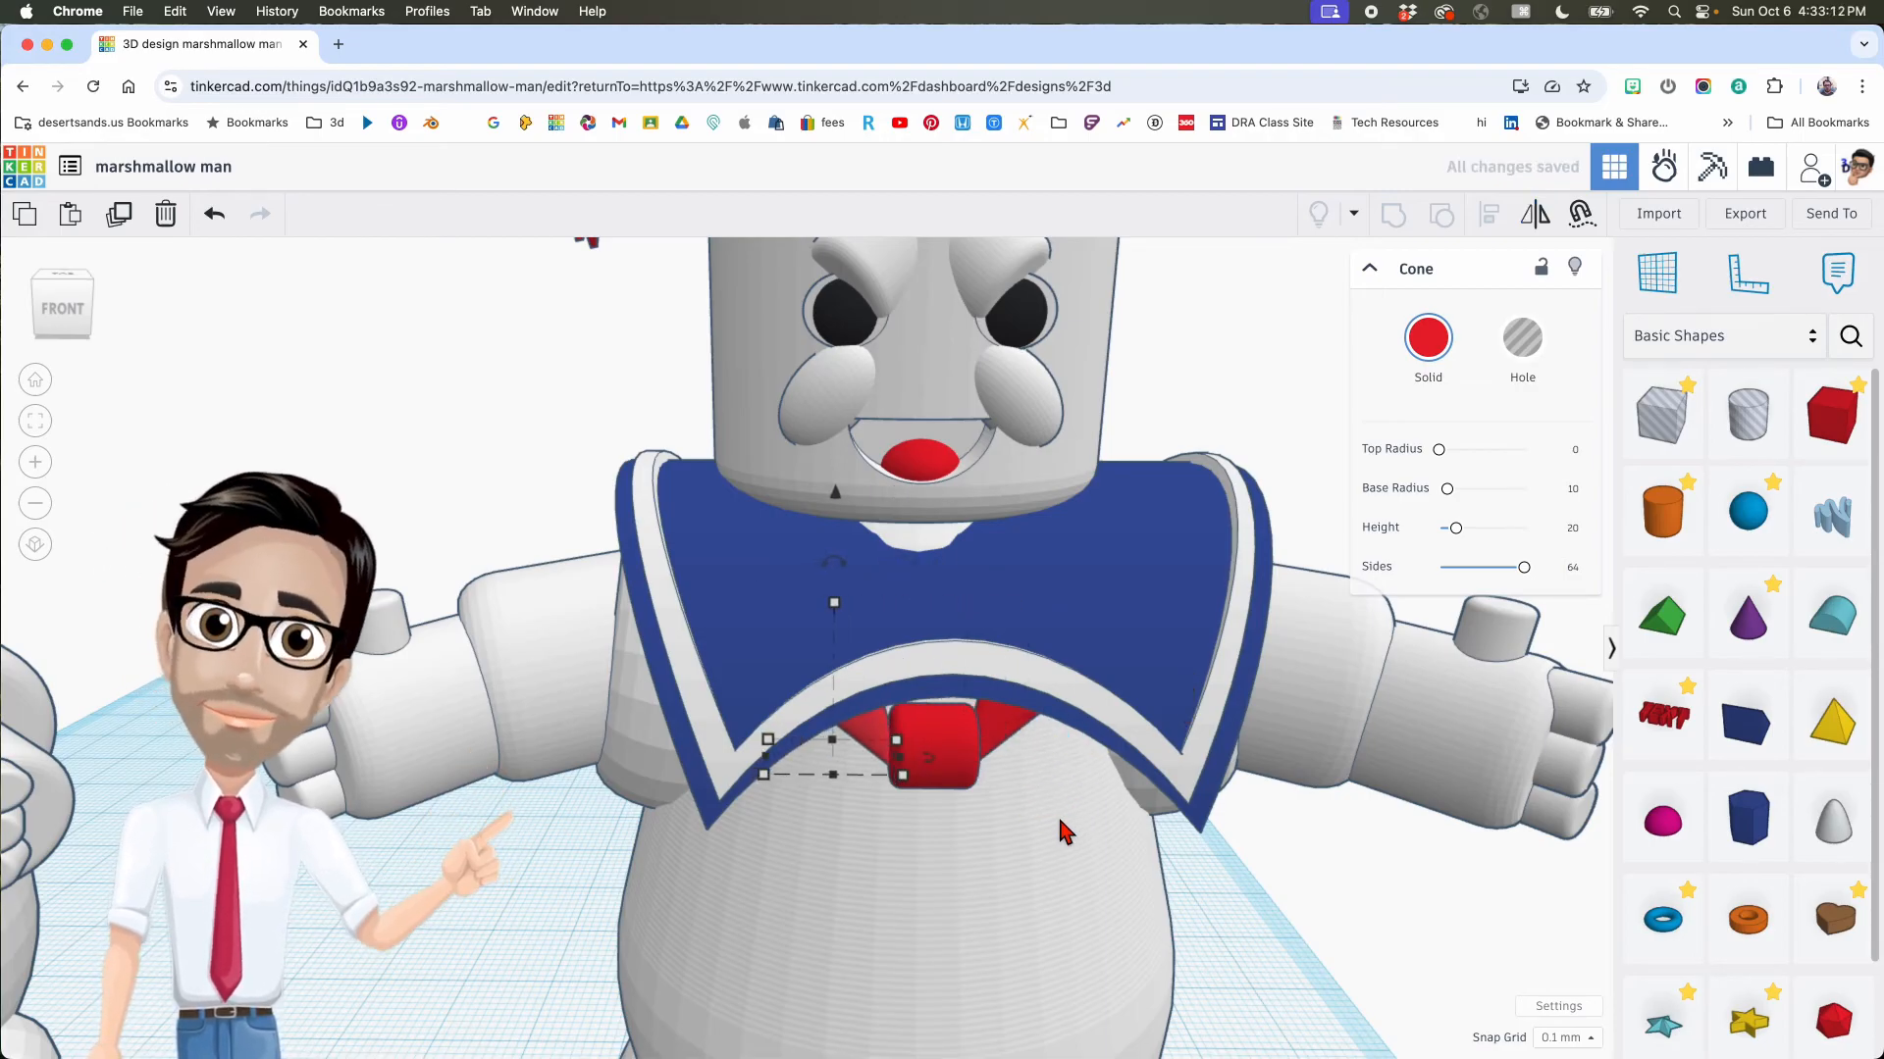
pyautogui.press('Left')
# Step: Place an Extrusion from the Shape Generators collection on the workplane beside the marshmallow man's feet
pyautogui.scroll(-3, 1080, 825)
pyautogui.moveTo(1082, 826); pyautogui.dragTo(953, 586, button='middle')
pyautogui.scroll(-3, 704, 841)
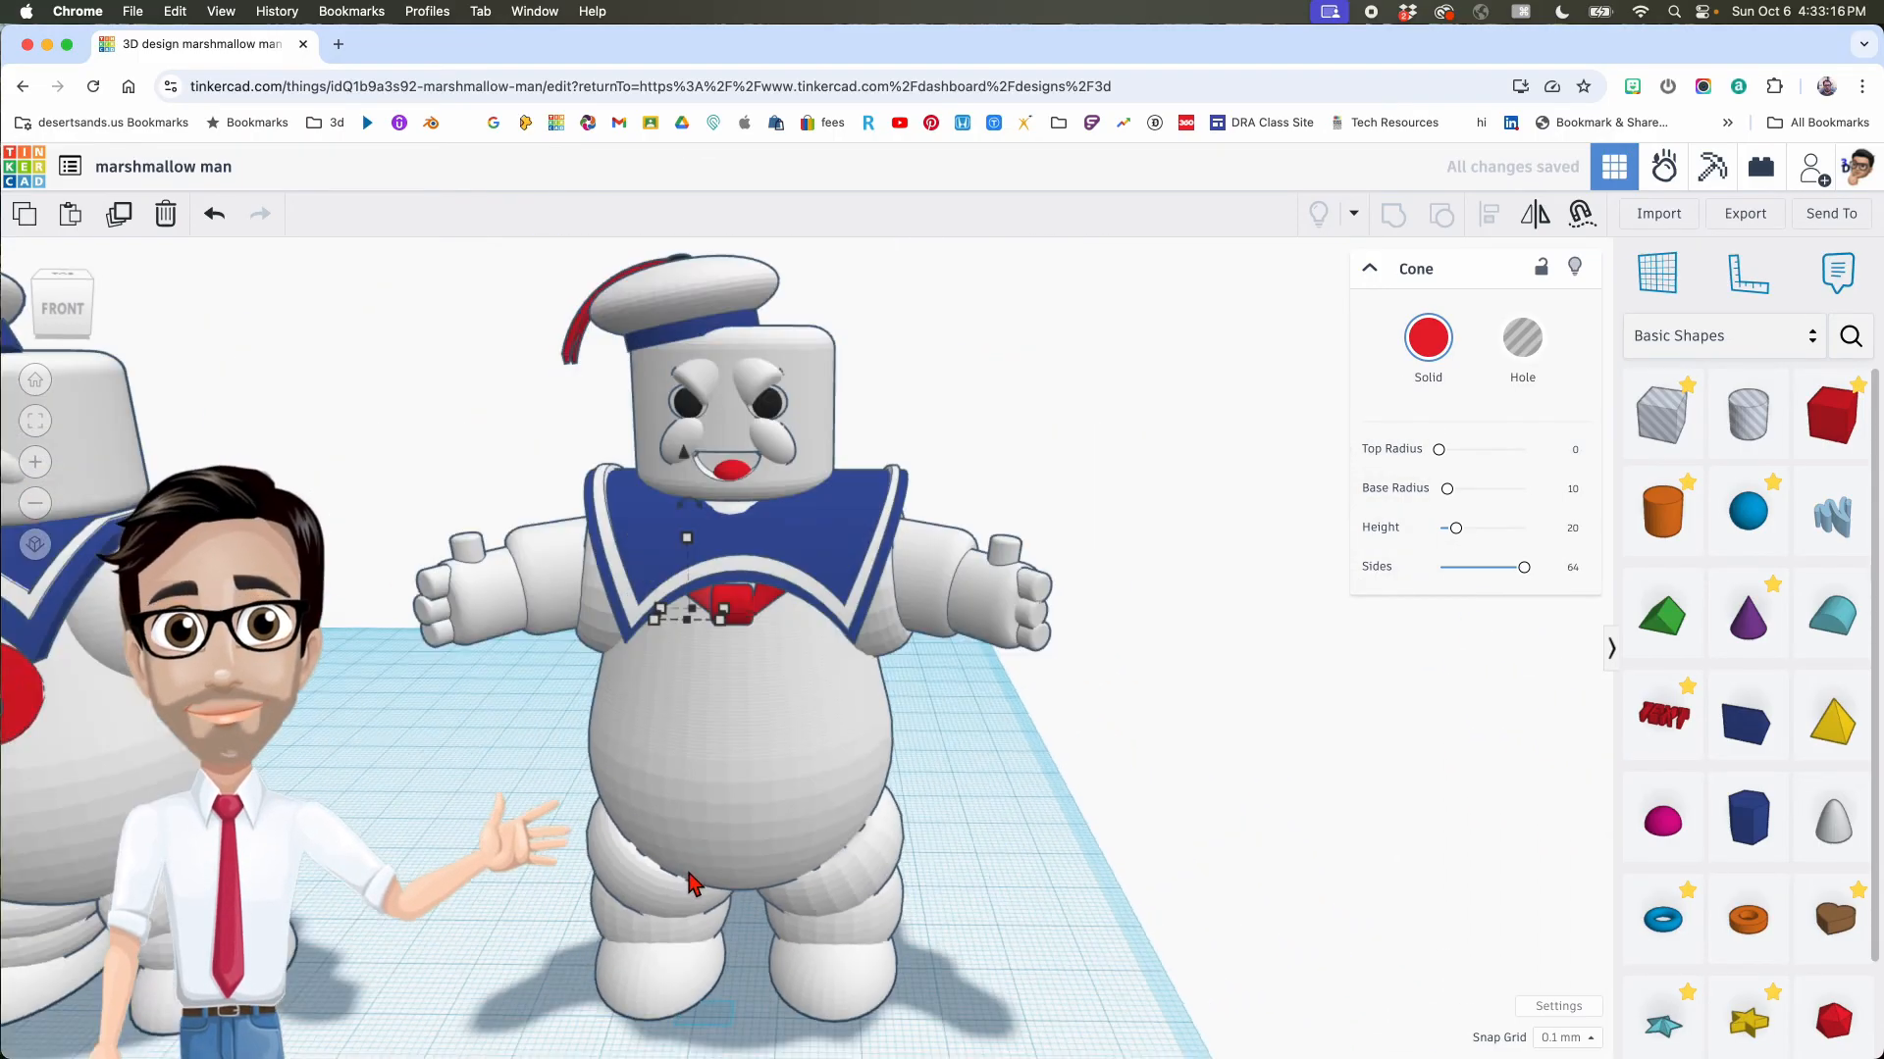
pyautogui.moveTo(703, 841); pyautogui.dragTo(740, 723, button='middle')
pyautogui.moveTo(772, 649); pyautogui.dragTo(822, 717, button='middle')
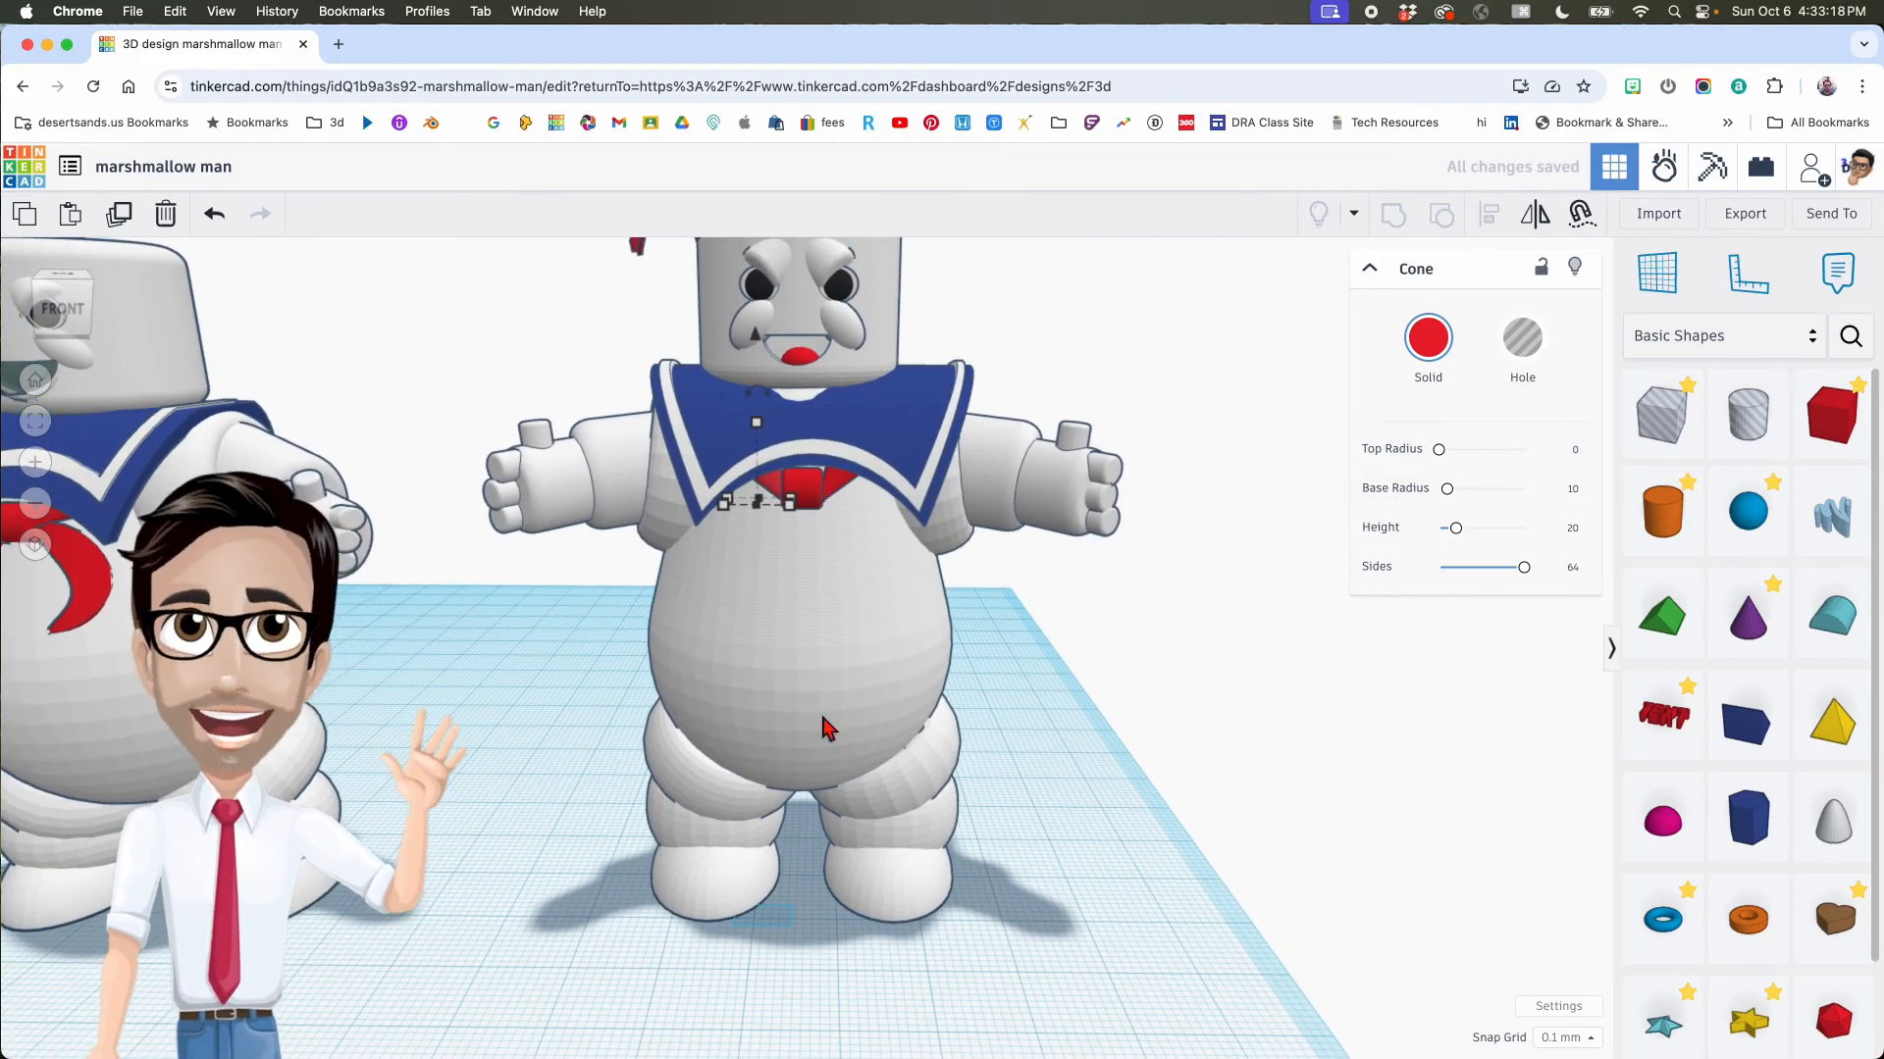
pyautogui.scroll(-3, 876, 932)
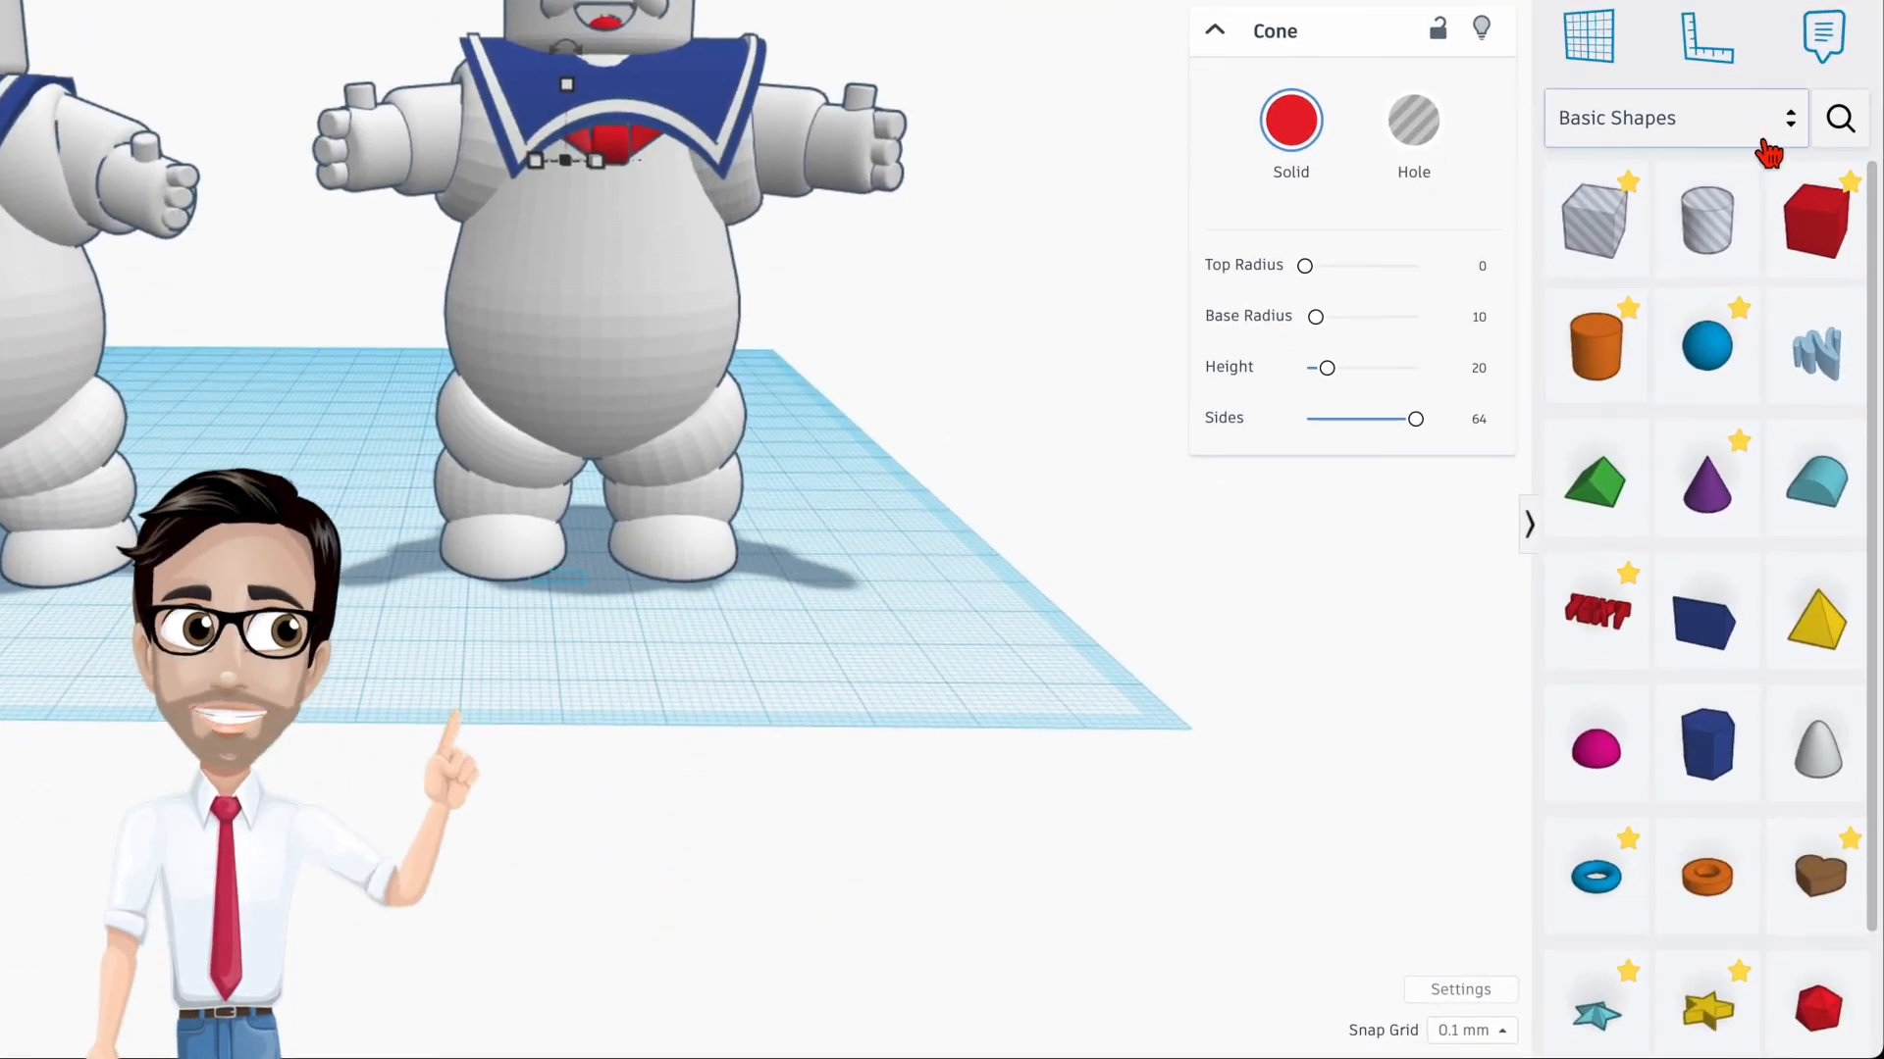
pyautogui.click(1801, 207)
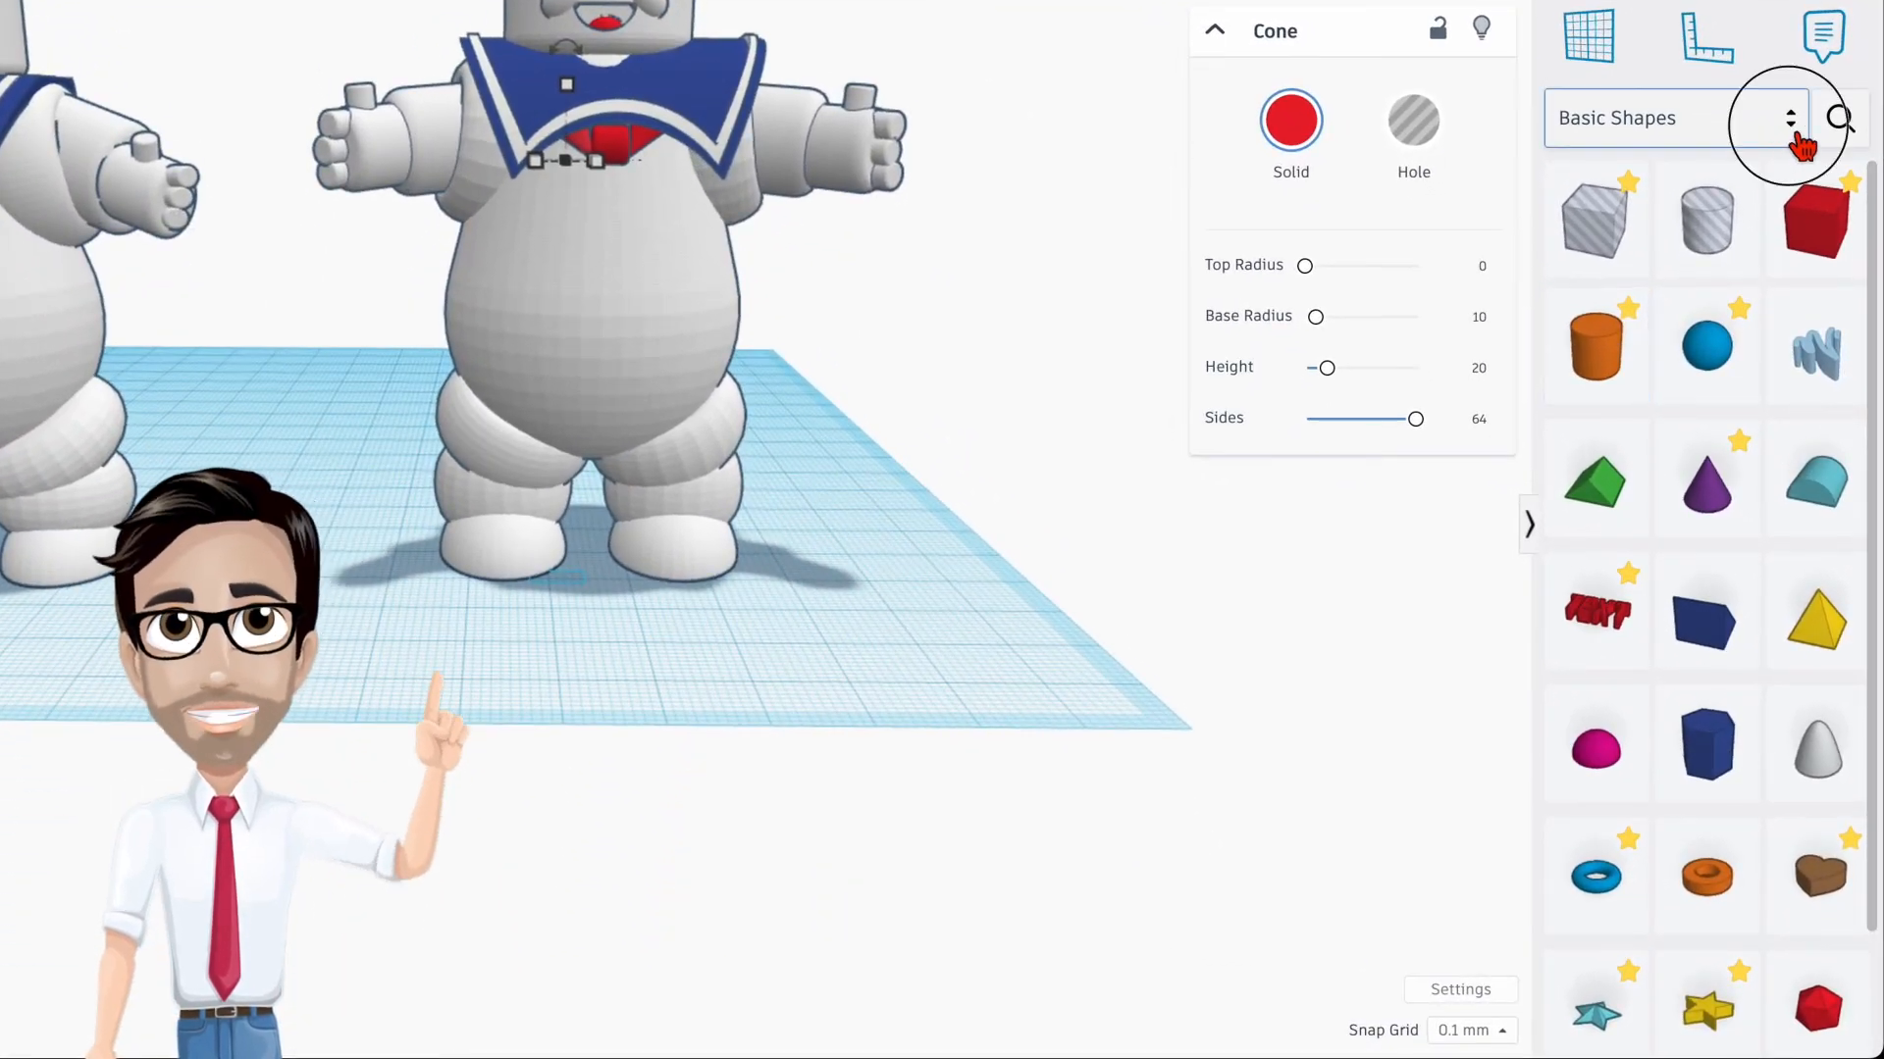
pyautogui.click(1689, 932)
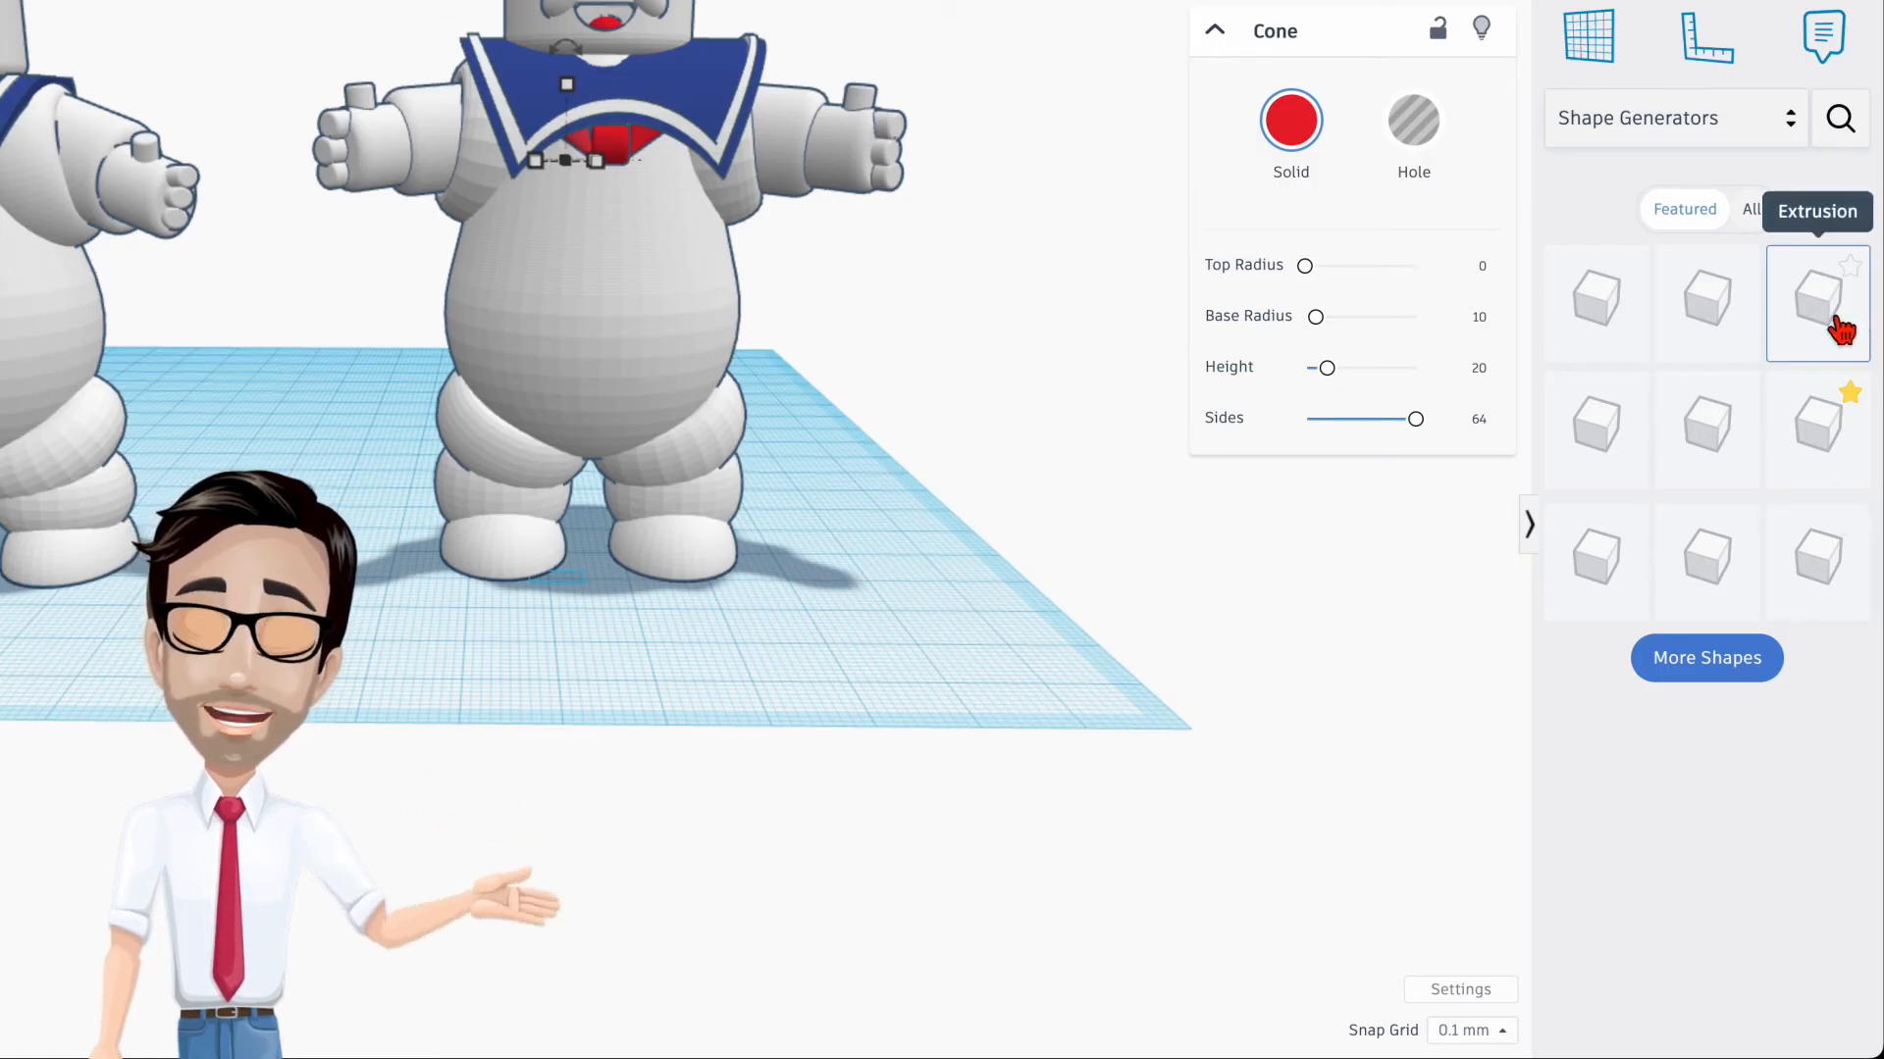
pyautogui.moveTo(1841, 330); pyautogui.dragTo(927, 588)
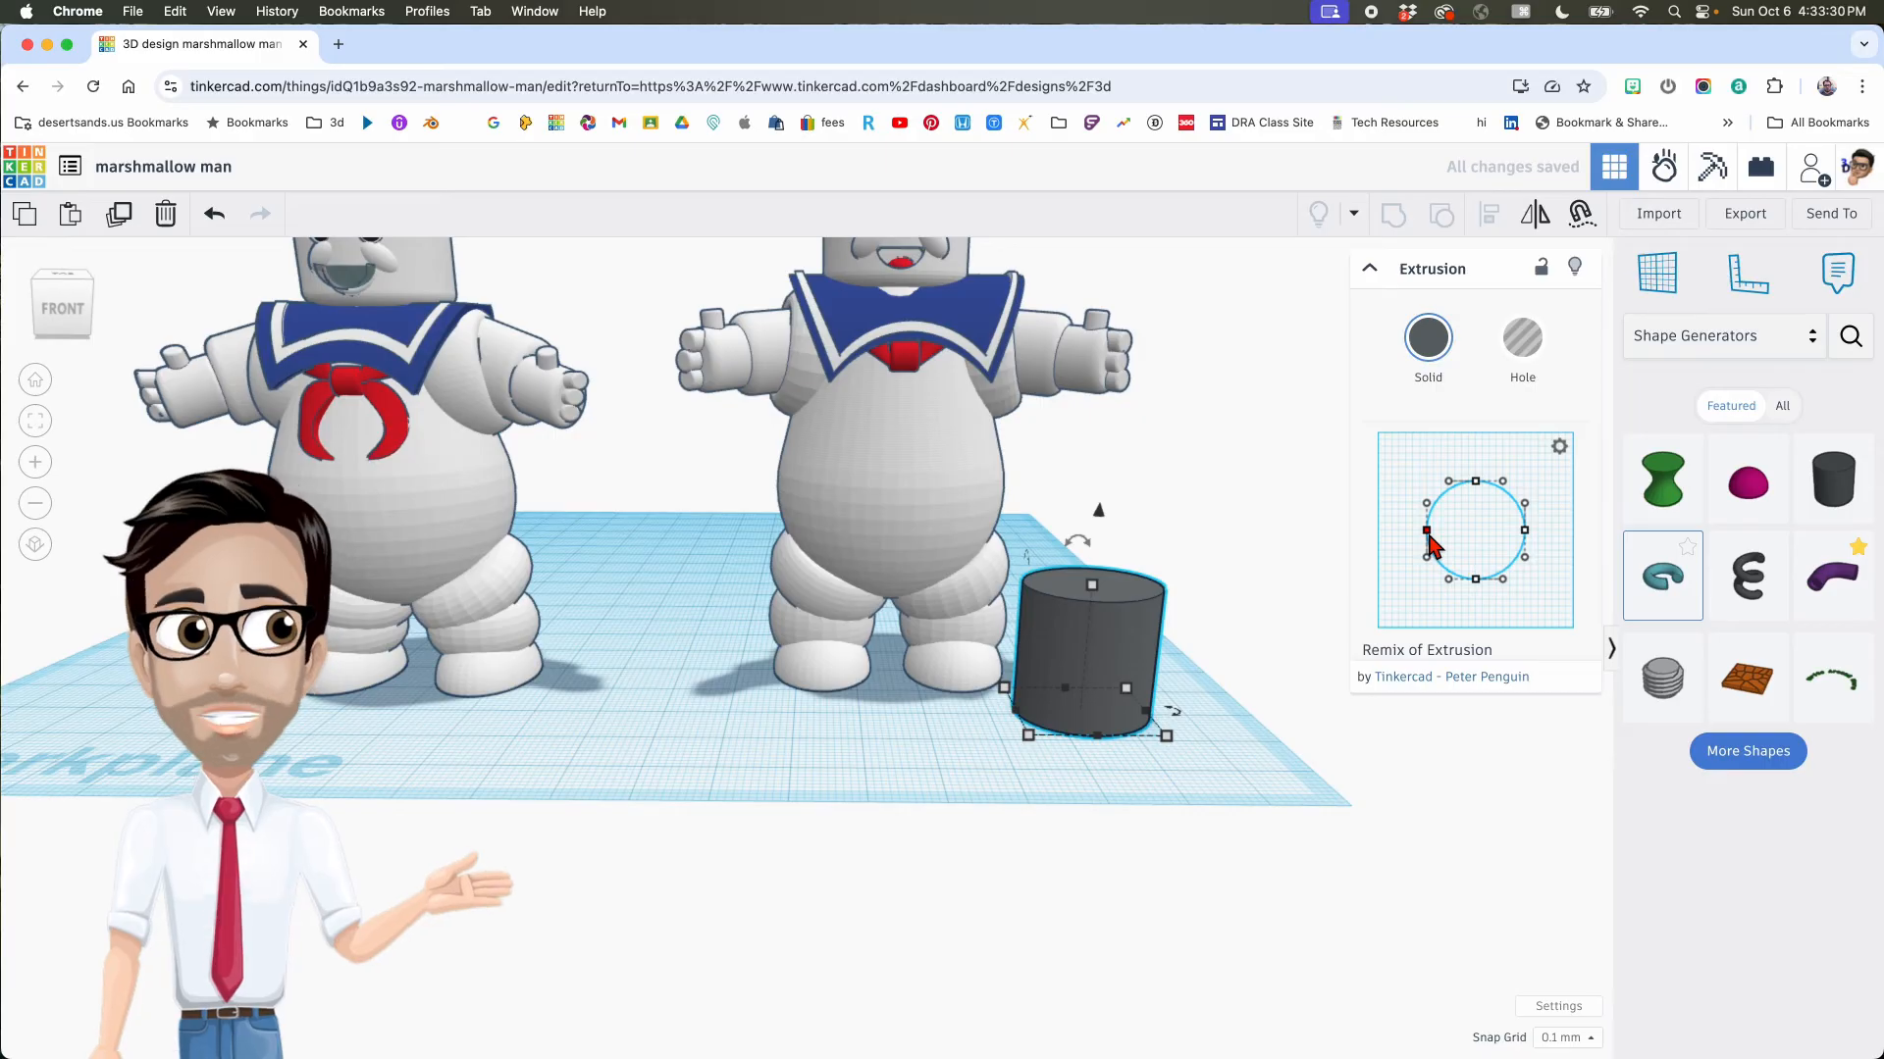
# Step: Reshape the extrusion's circular profile into a crescent and set its height to 5 mm
pyautogui.moveTo(1427, 532); pyautogui.dragTo(1493, 545)
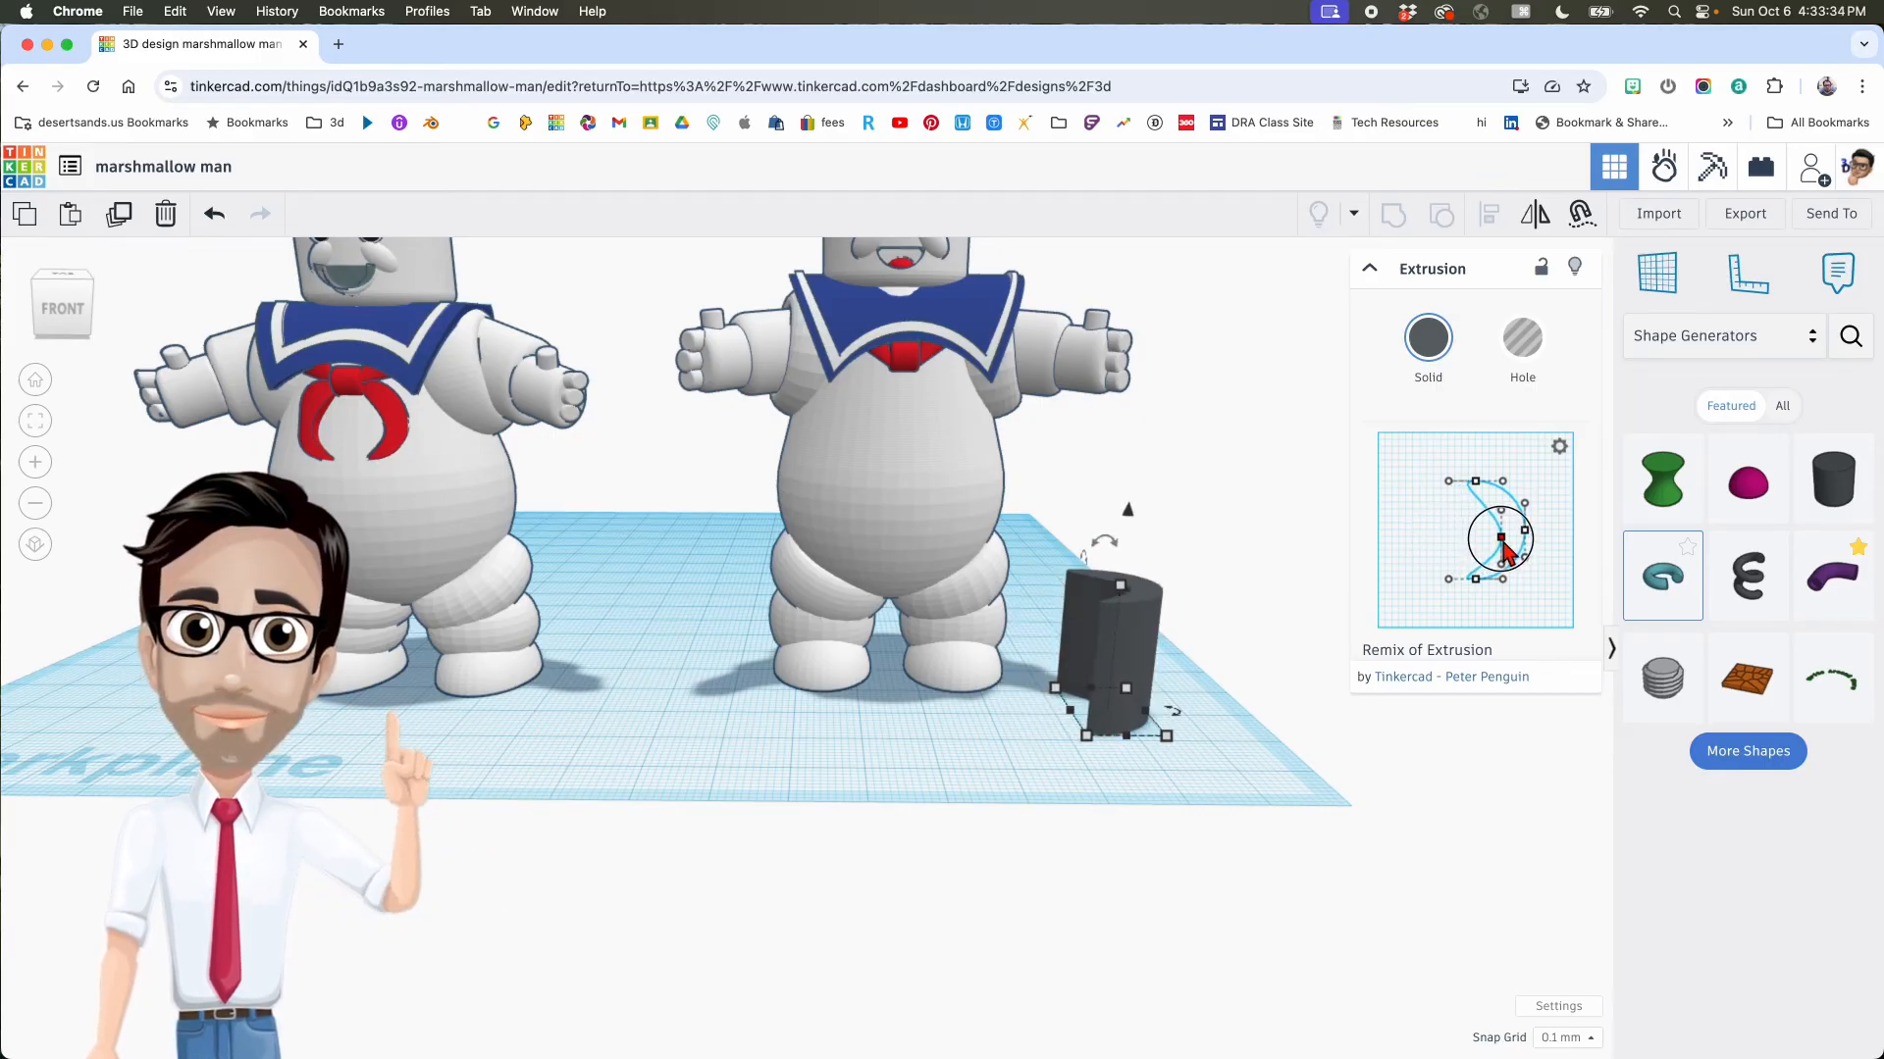
pyautogui.moveTo(1195, 668); pyautogui.dragTo(1182, 689, button='right')
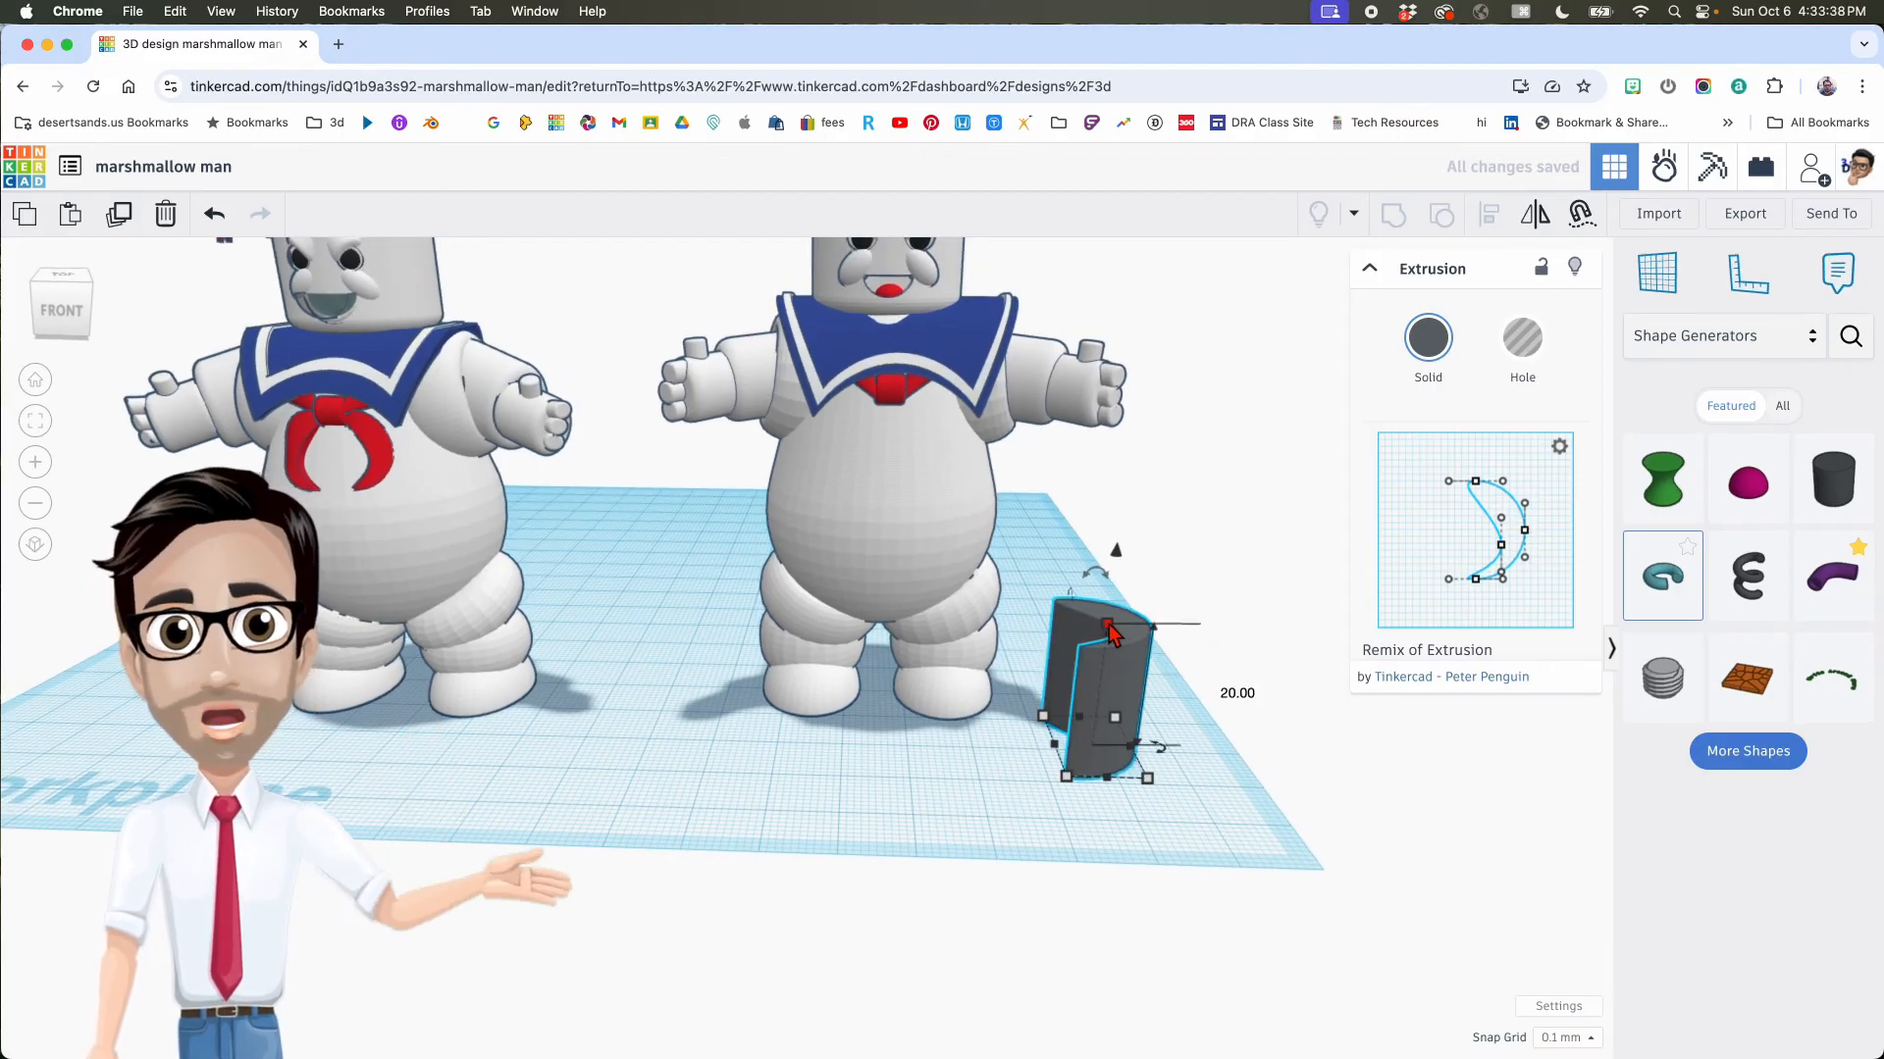
pyautogui.click(1234, 692)
pyautogui.write('5')
pyautogui.press('Return')
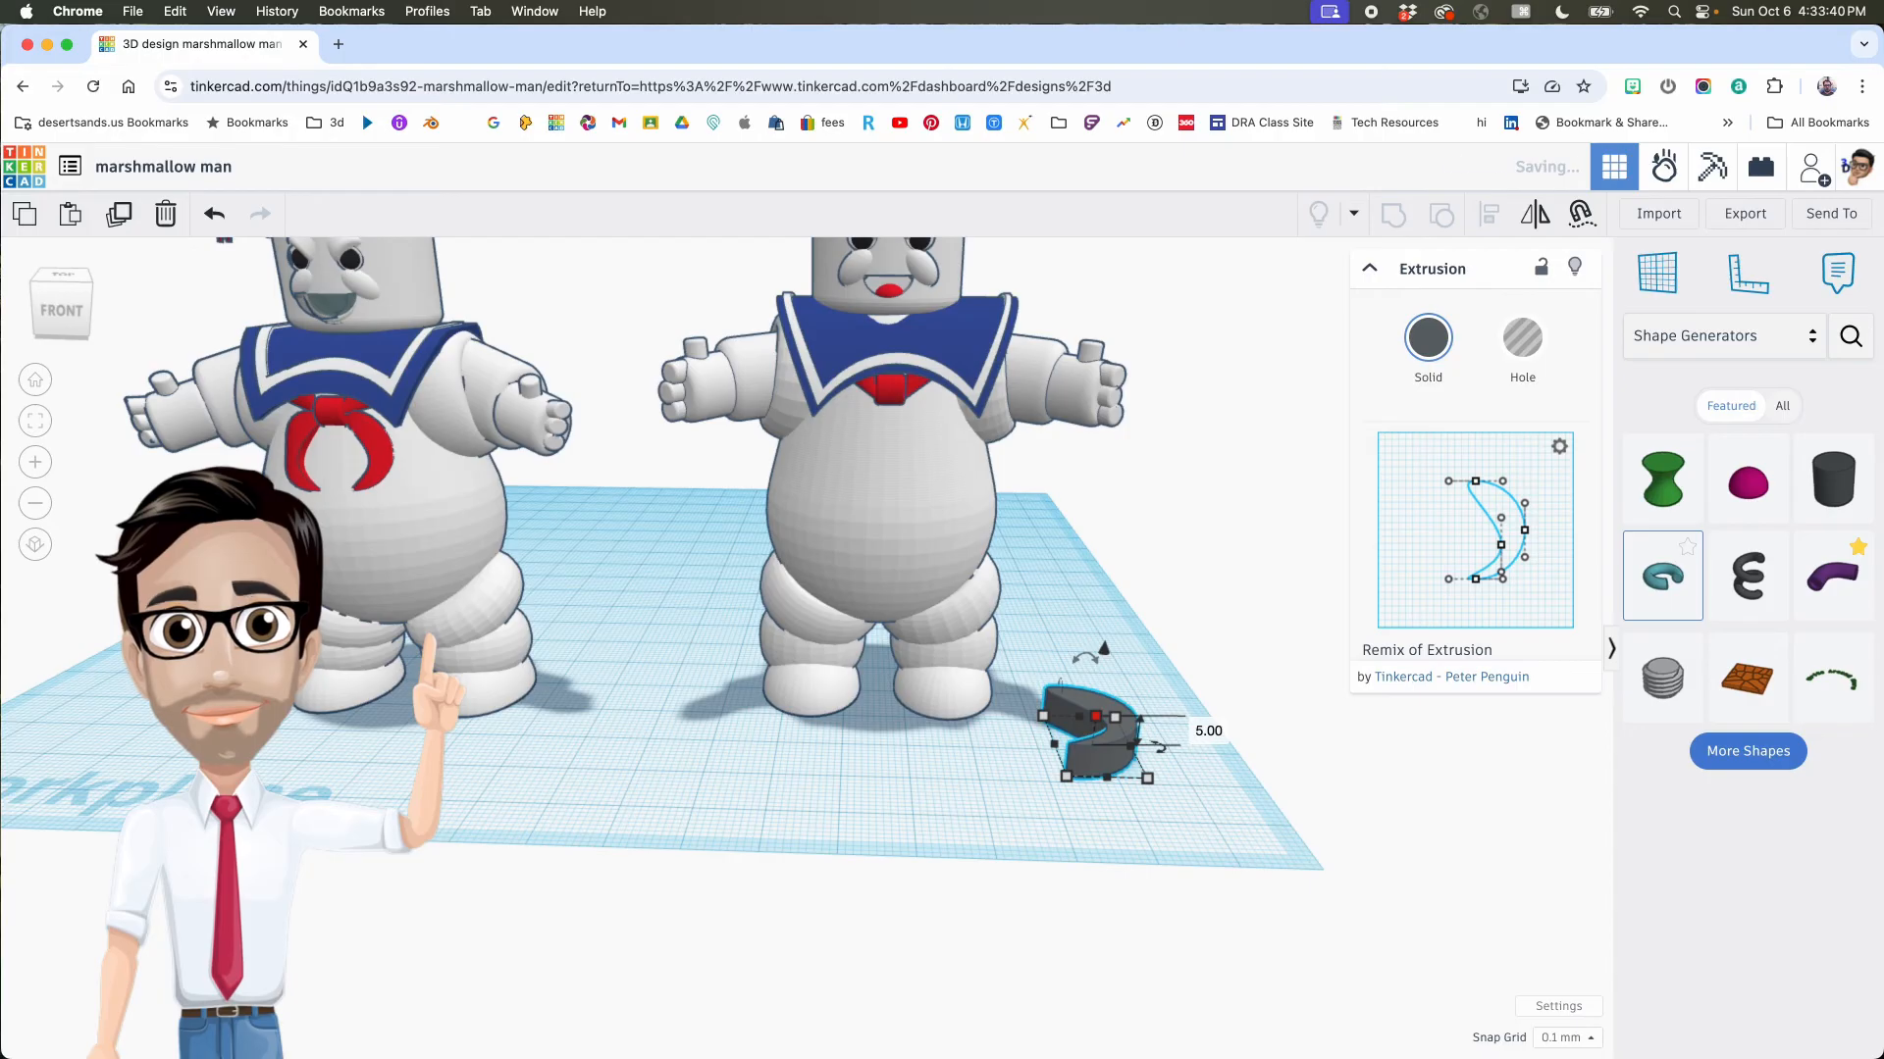
# Step: Colour the crescent extrusion red and set its width to 12 mm
pyautogui.click(1428, 337)
pyautogui.click(1216, 547)
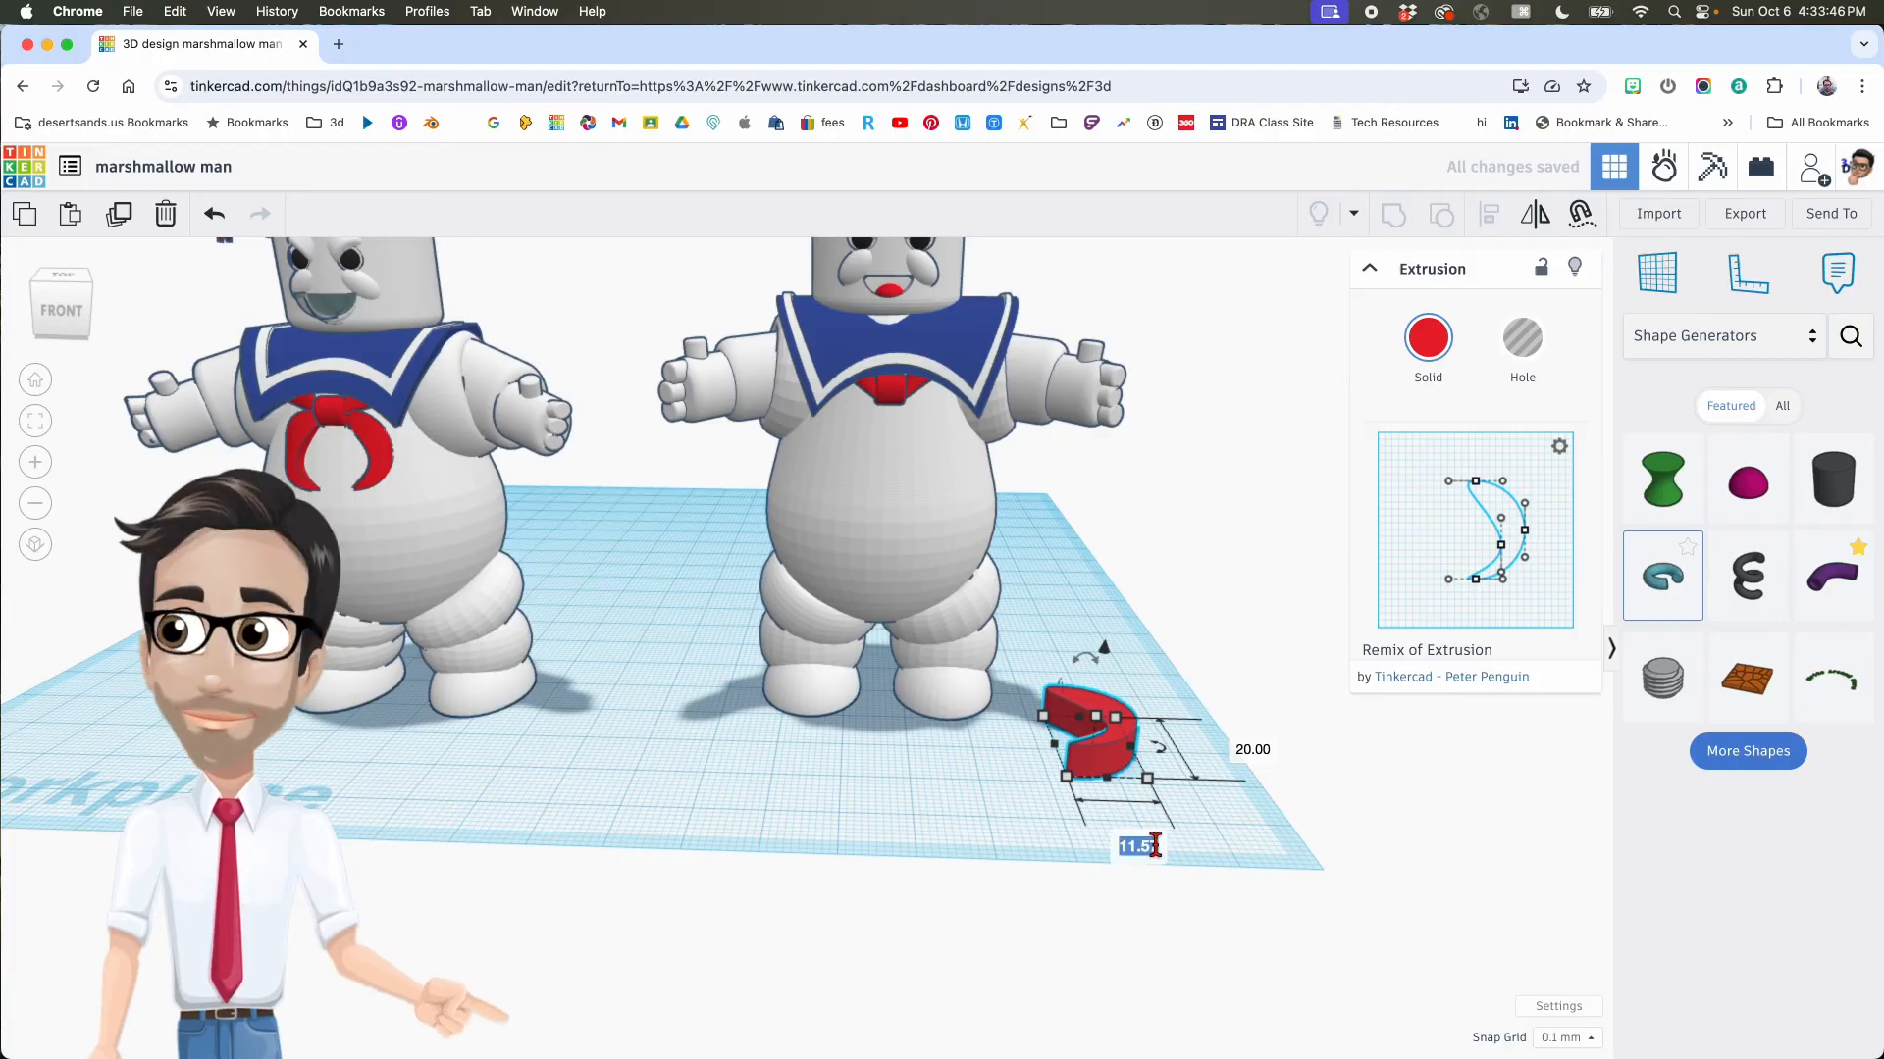
pyautogui.press('Return')
# Step: Place a box from Basic Shapes beside the crescent and set its width to 12 mm to match
pyautogui.moveTo(1177, 844)
pyautogui.mouseDown(button='right')
pyautogui.moveTo(1193, 824)
pyautogui.moveTo(1152, 830)
pyautogui.mouseUp(button='right')
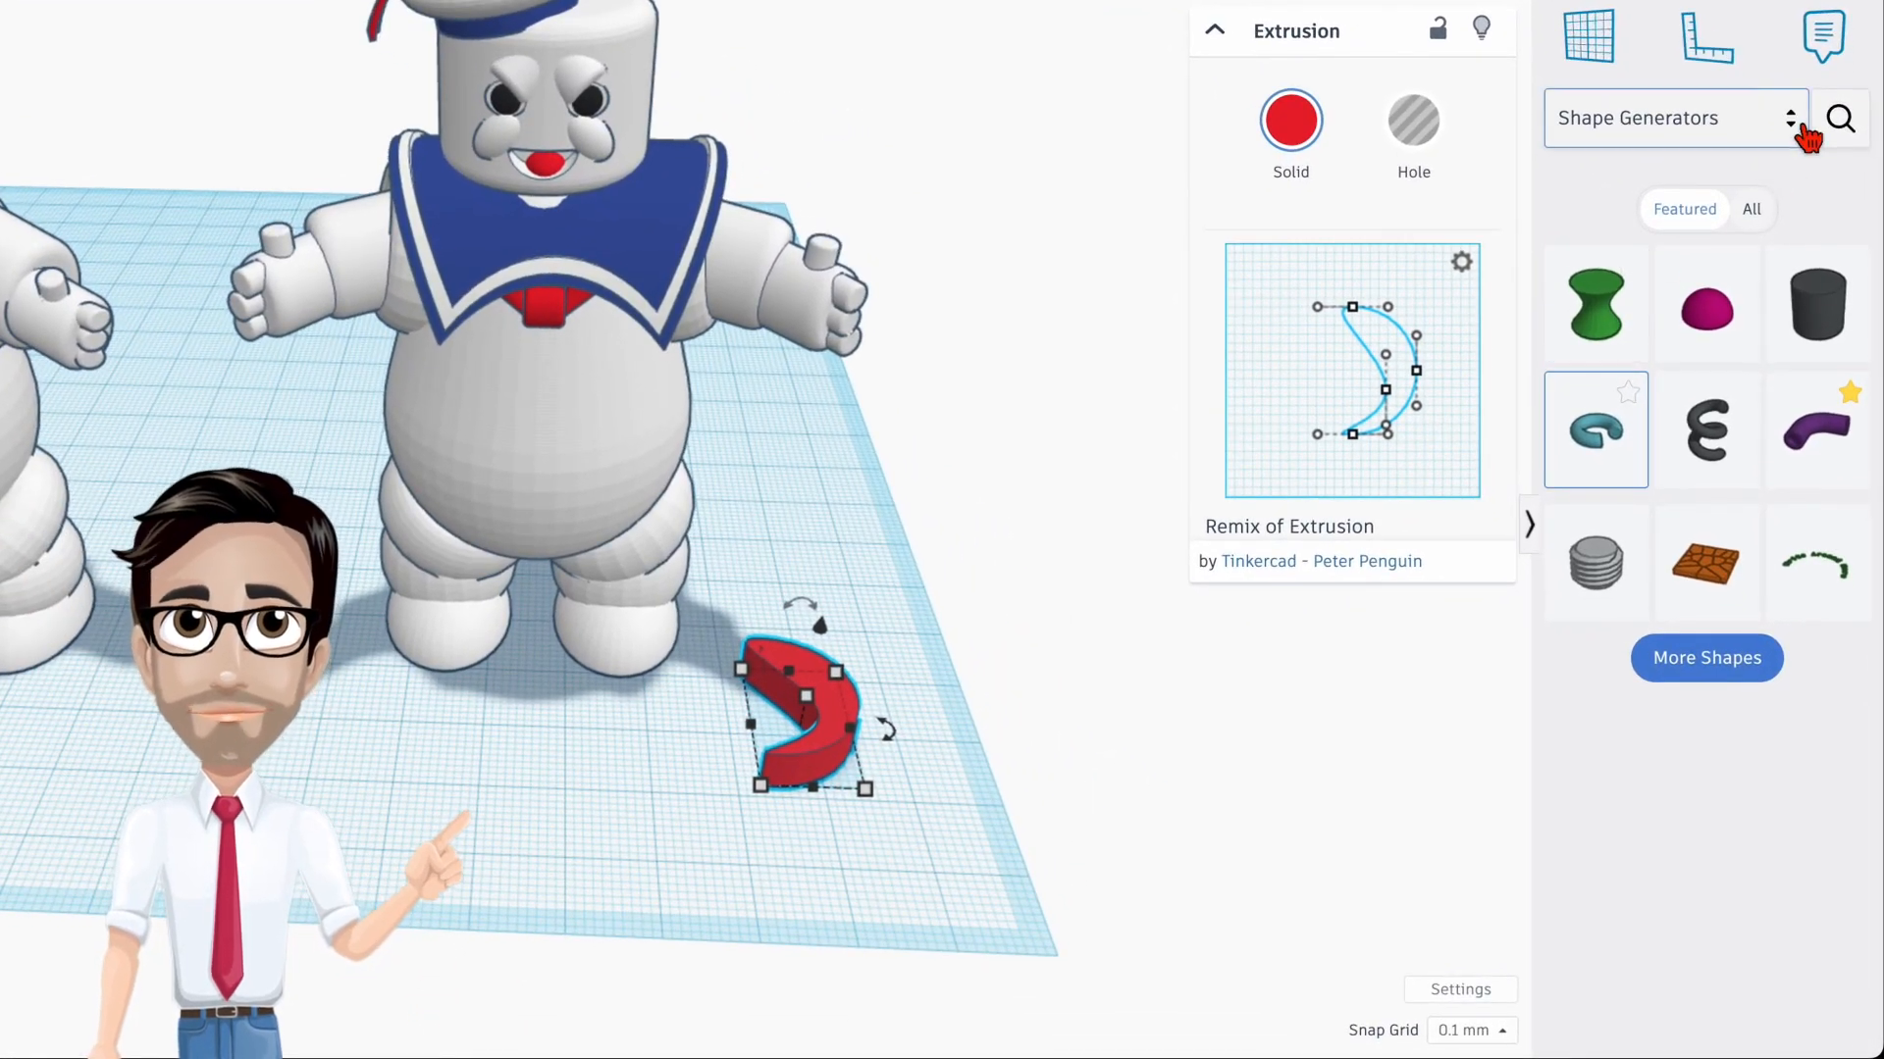
pyautogui.click(1790, 119)
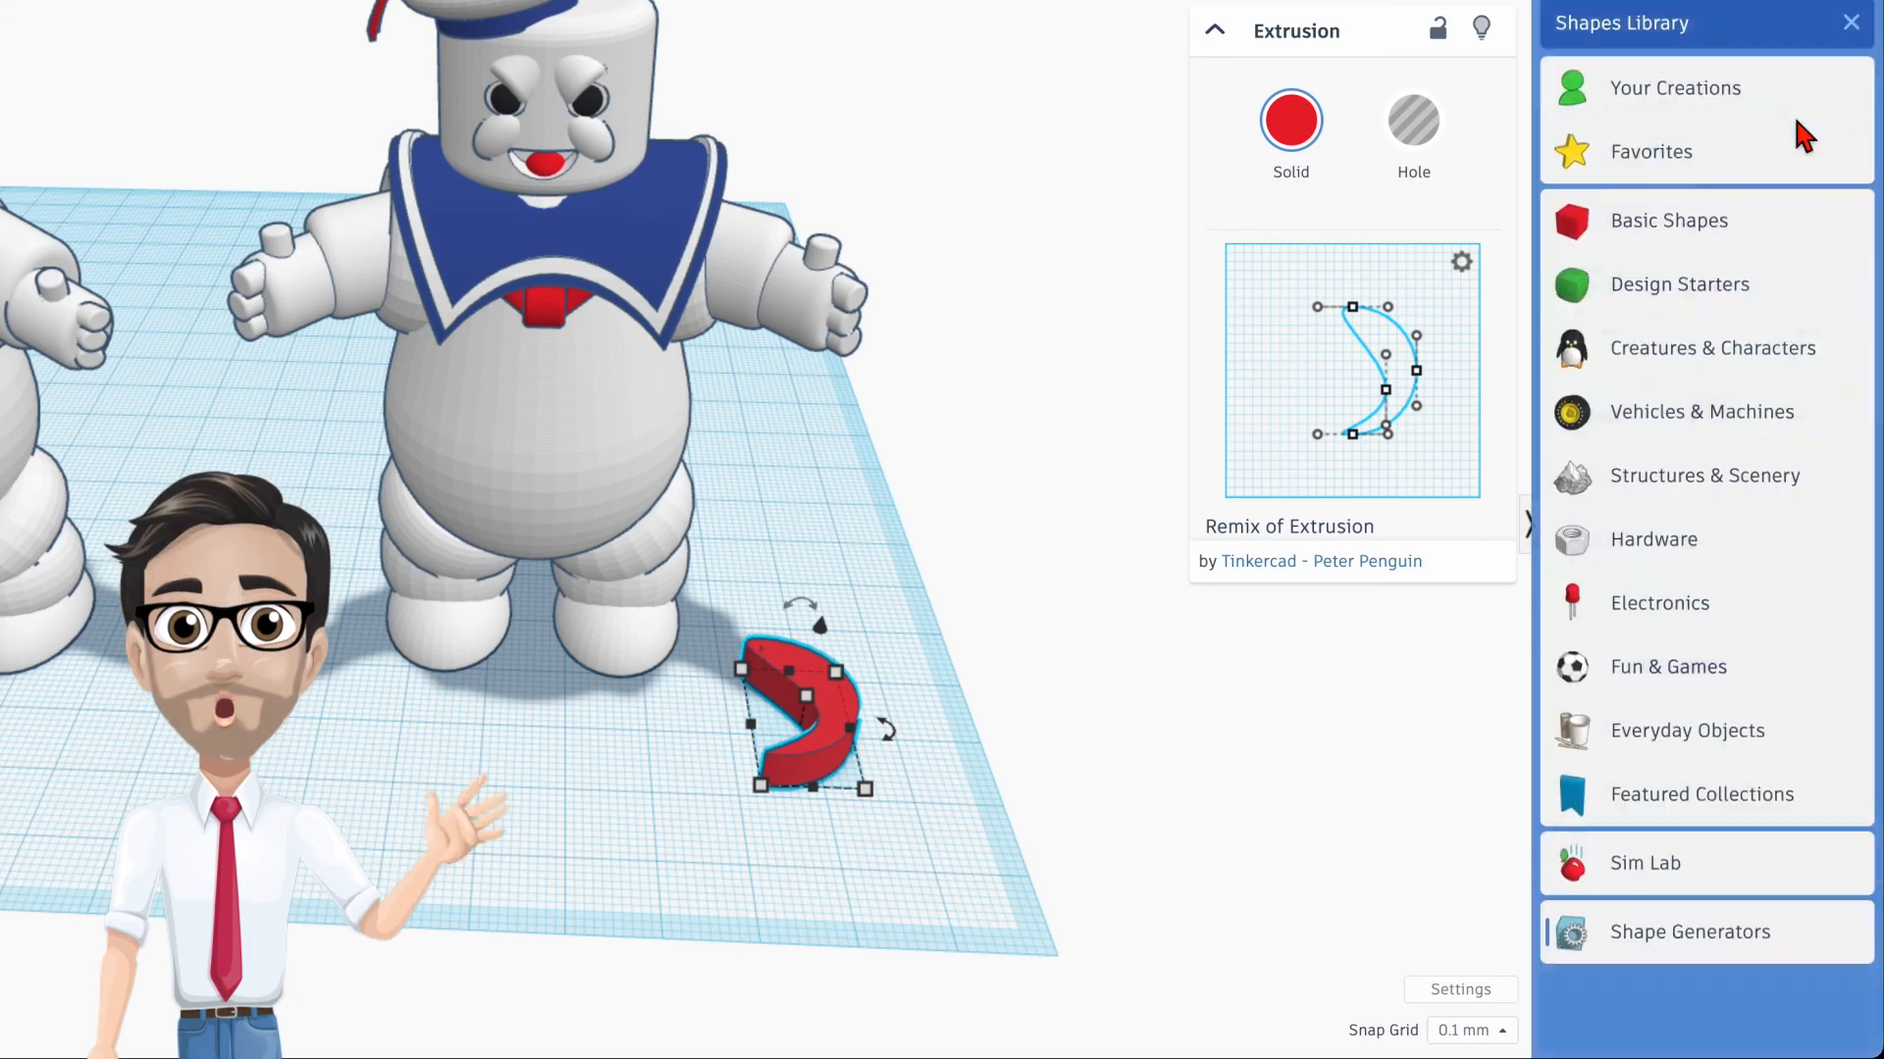
pyautogui.click(1698, 231)
pyautogui.click(1817, 242)
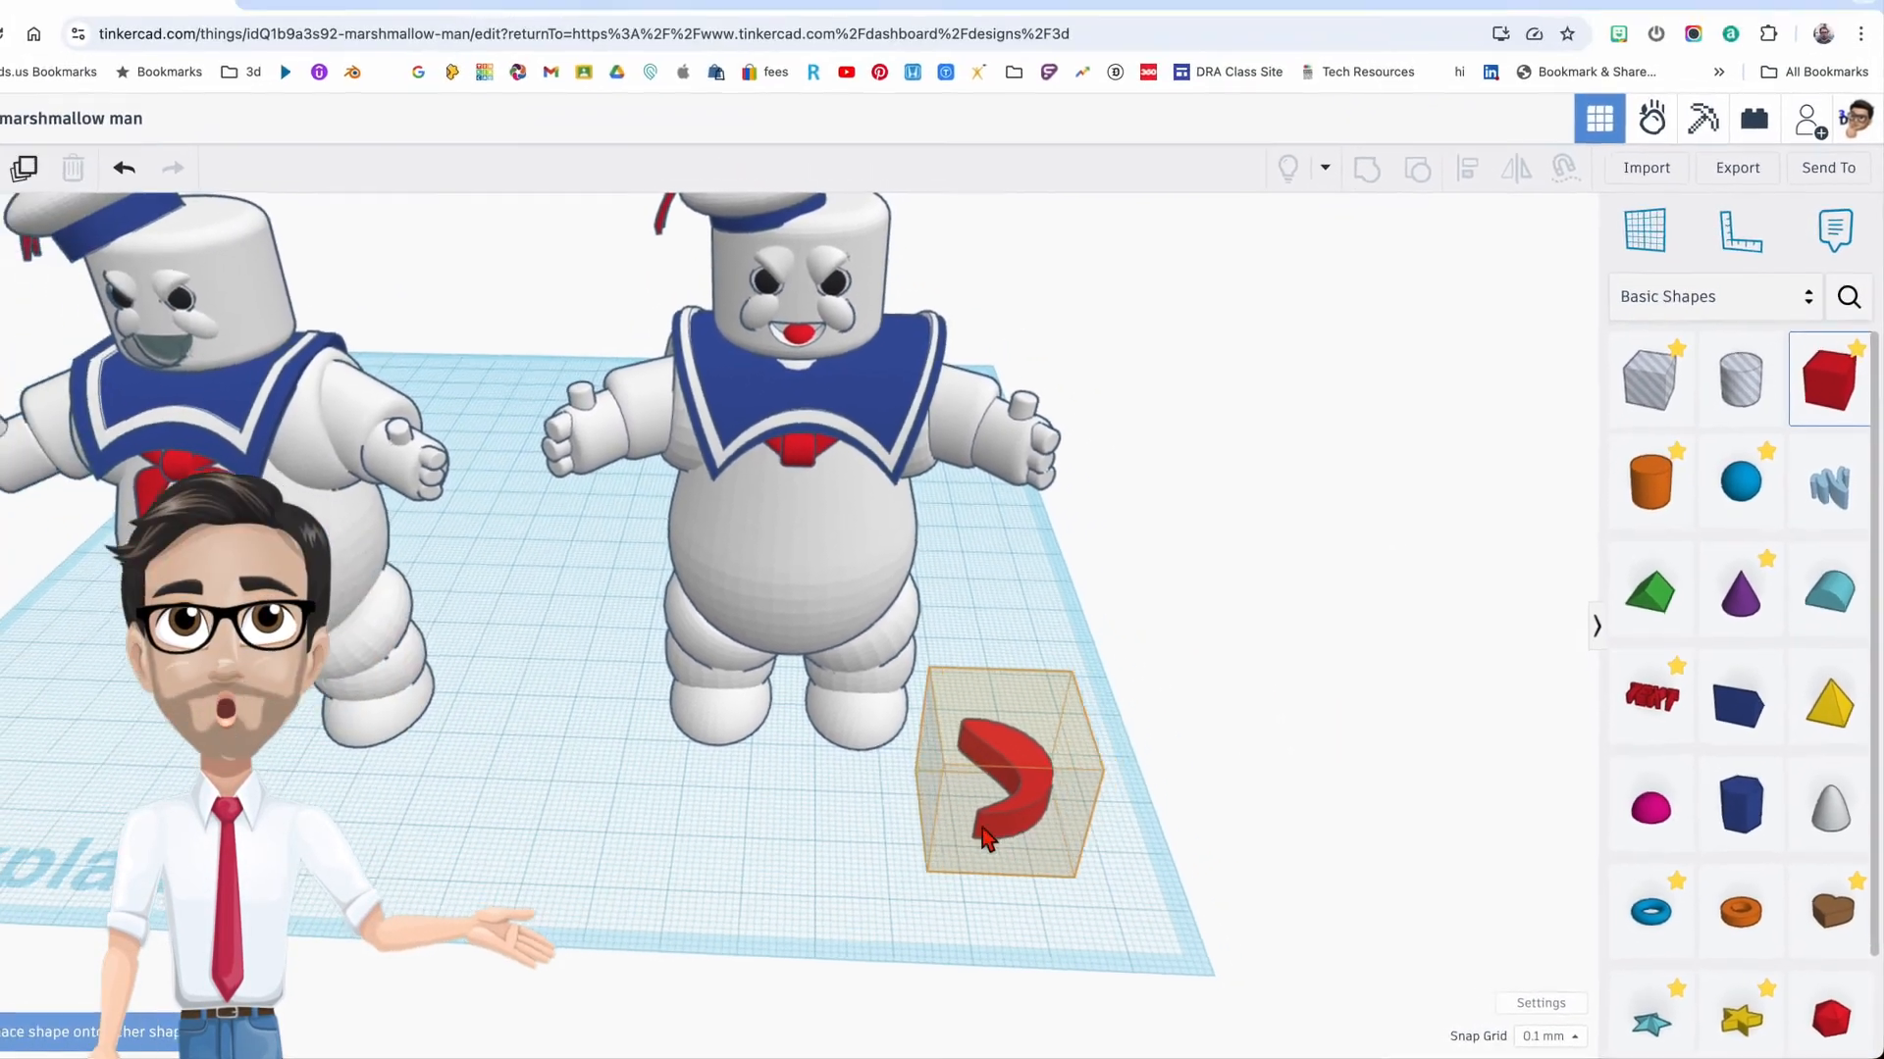
pyautogui.click(613, 770)
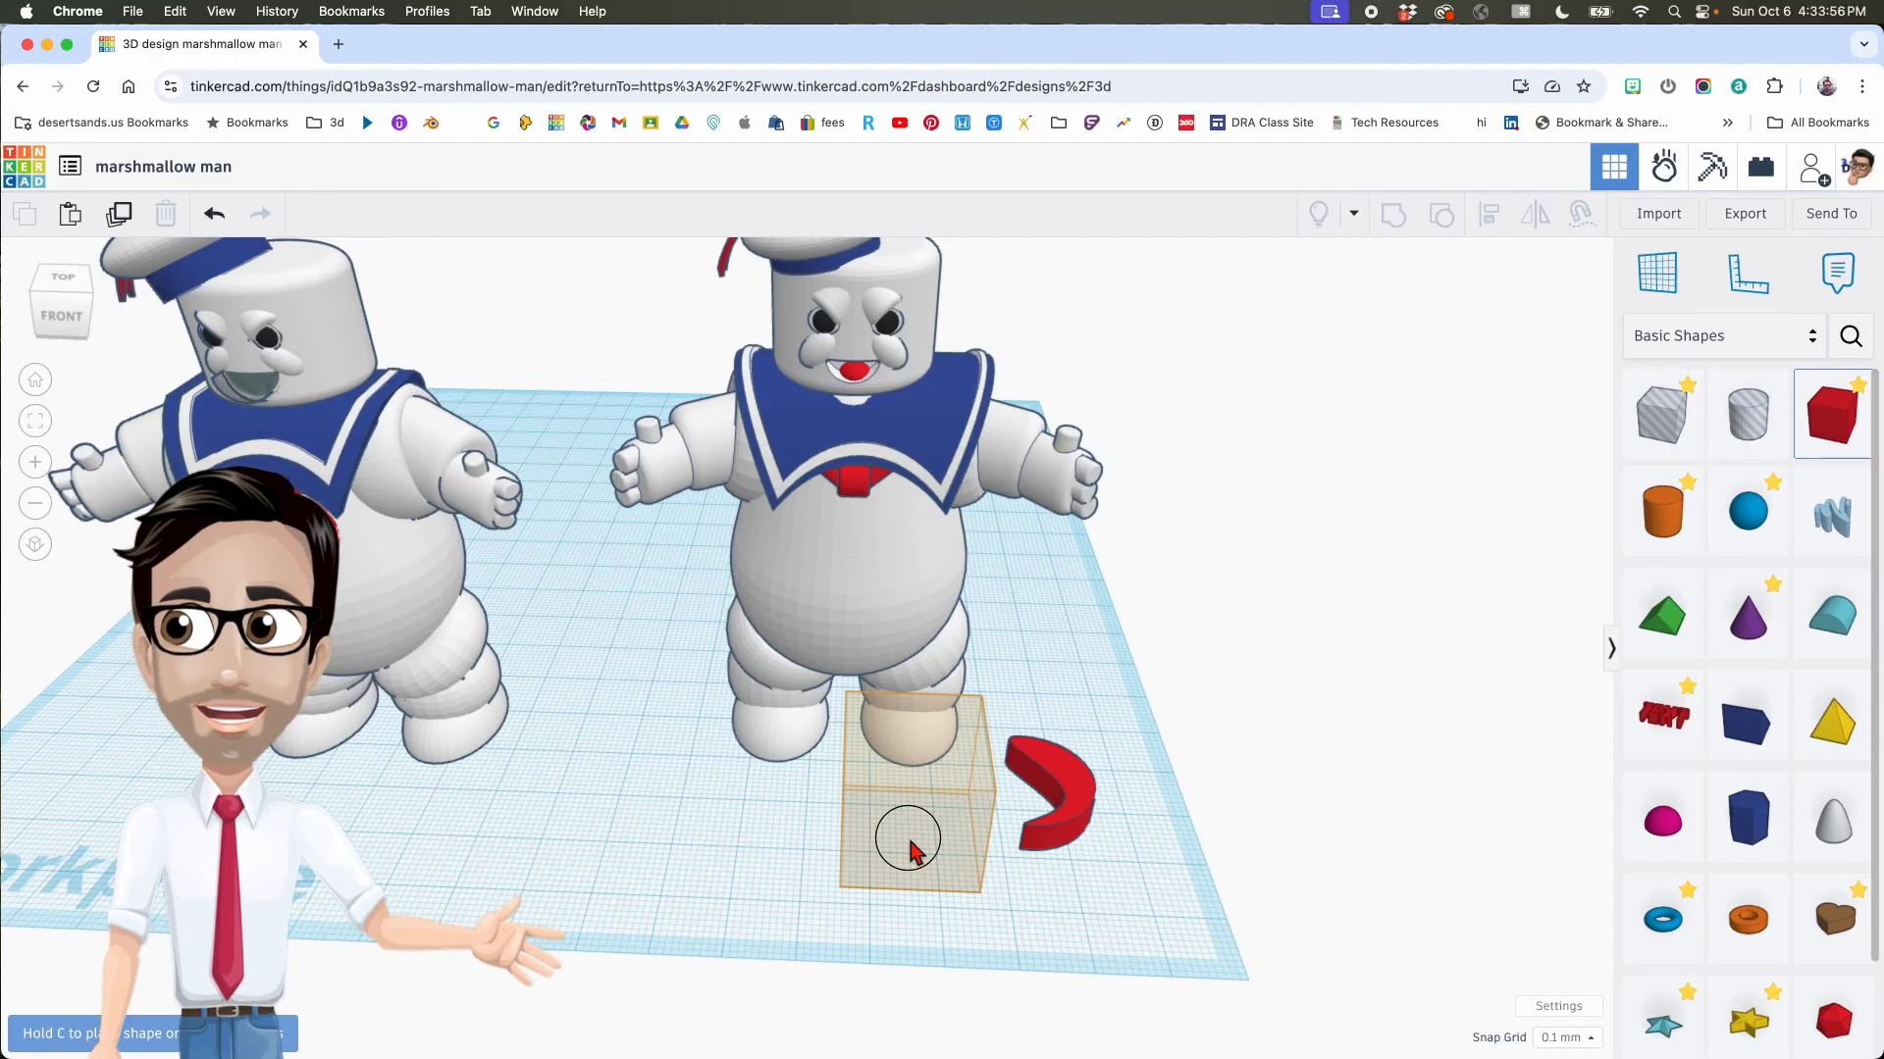
pyautogui.click(1038, 832)
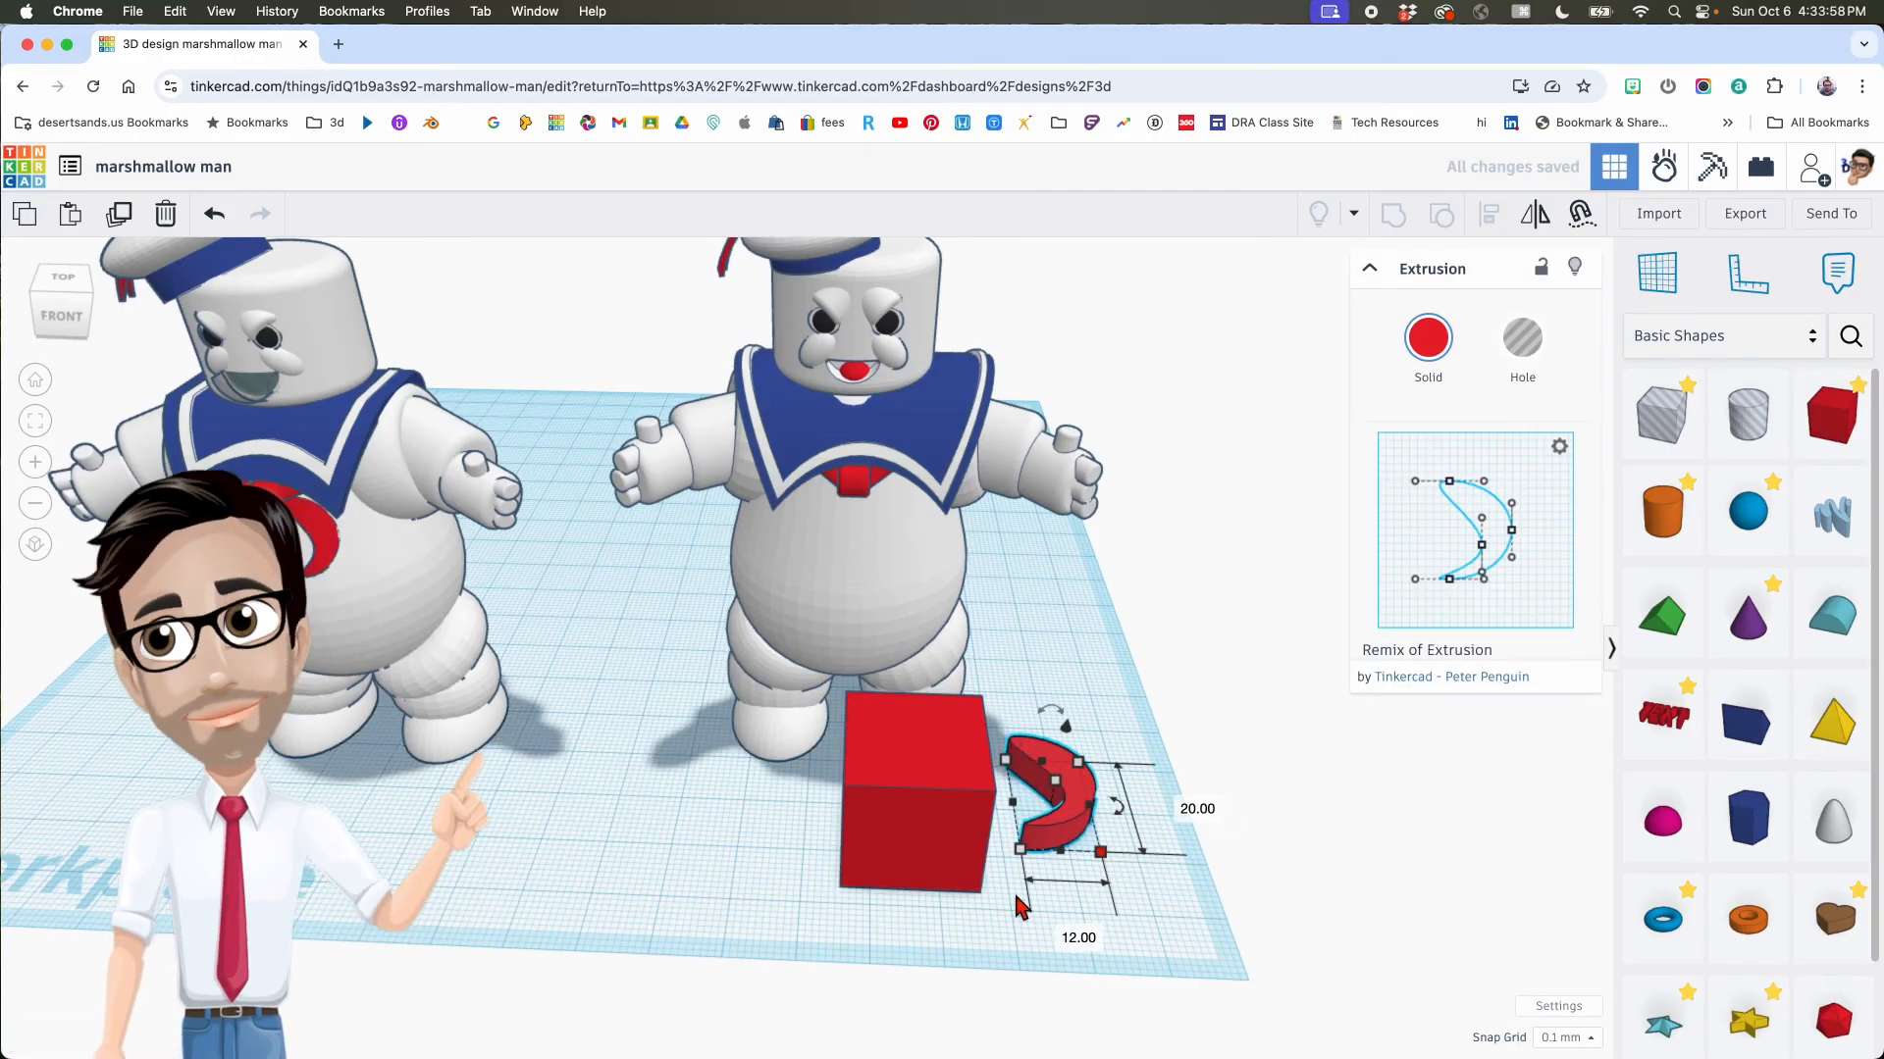
pyautogui.click(976, 885)
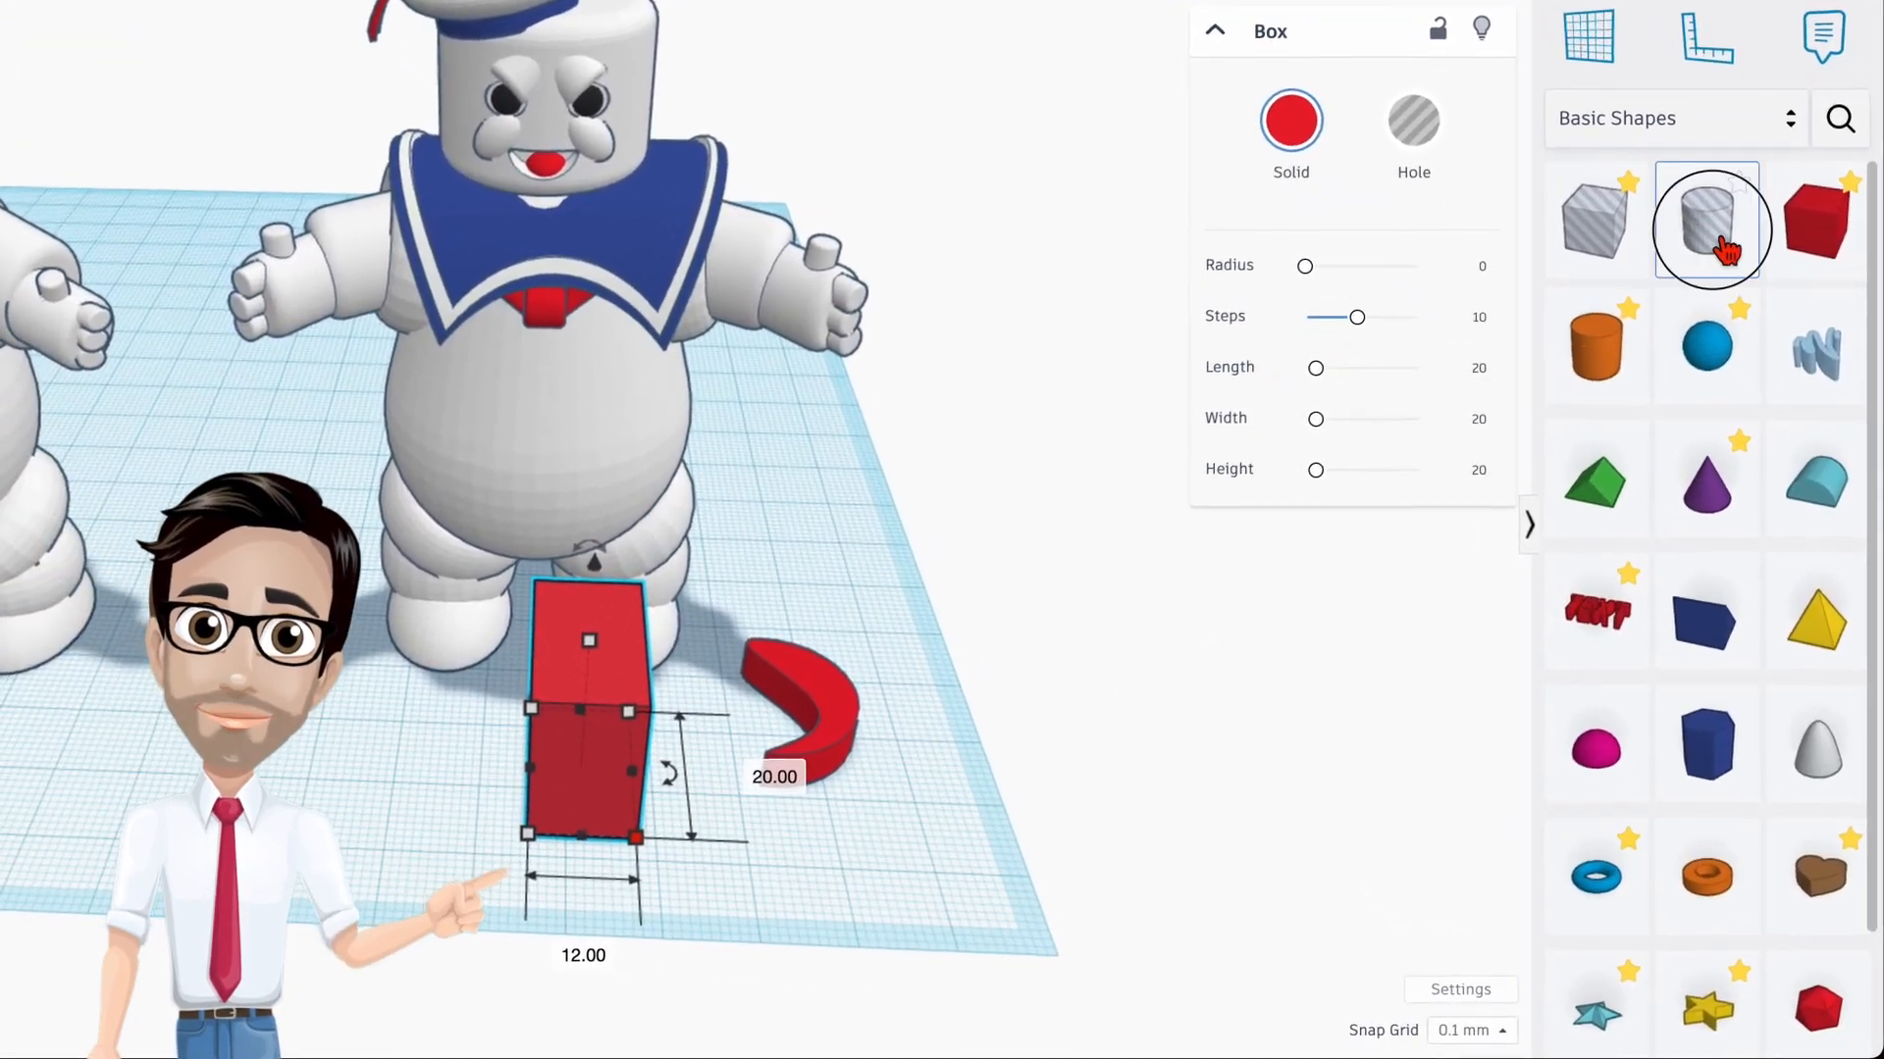
# Step: Place a cylinder hole beside the crescent, smooth it to 64 sides and shrink its base to about 6.8 by 2.5 mm
pyautogui.moveTo(1748, 412); pyautogui.dragTo(1176, 775)
pyautogui.moveTo(967, 706); pyautogui.dragTo(986, 741)
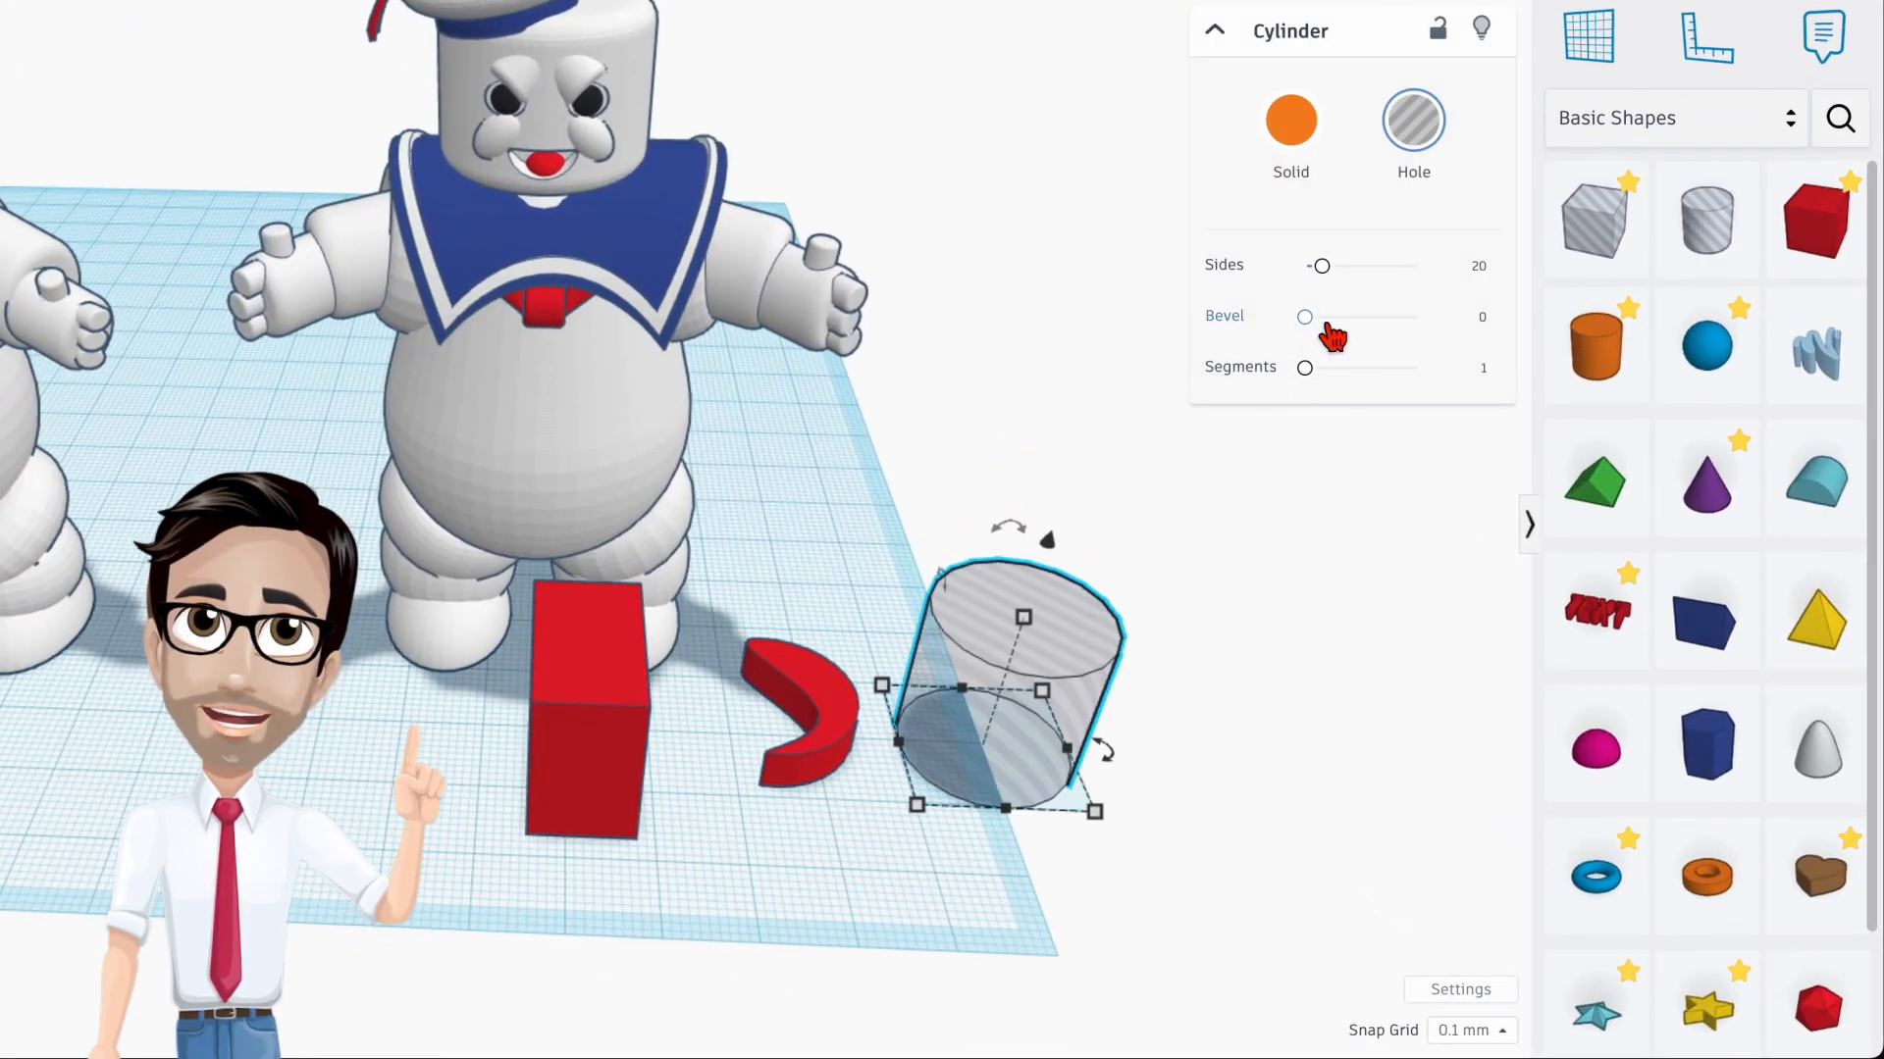
pyautogui.moveTo(1330, 266); pyautogui.dragTo(1416, 266)
pyautogui.moveTo(1042, 691); pyautogui.dragTo(972, 789)
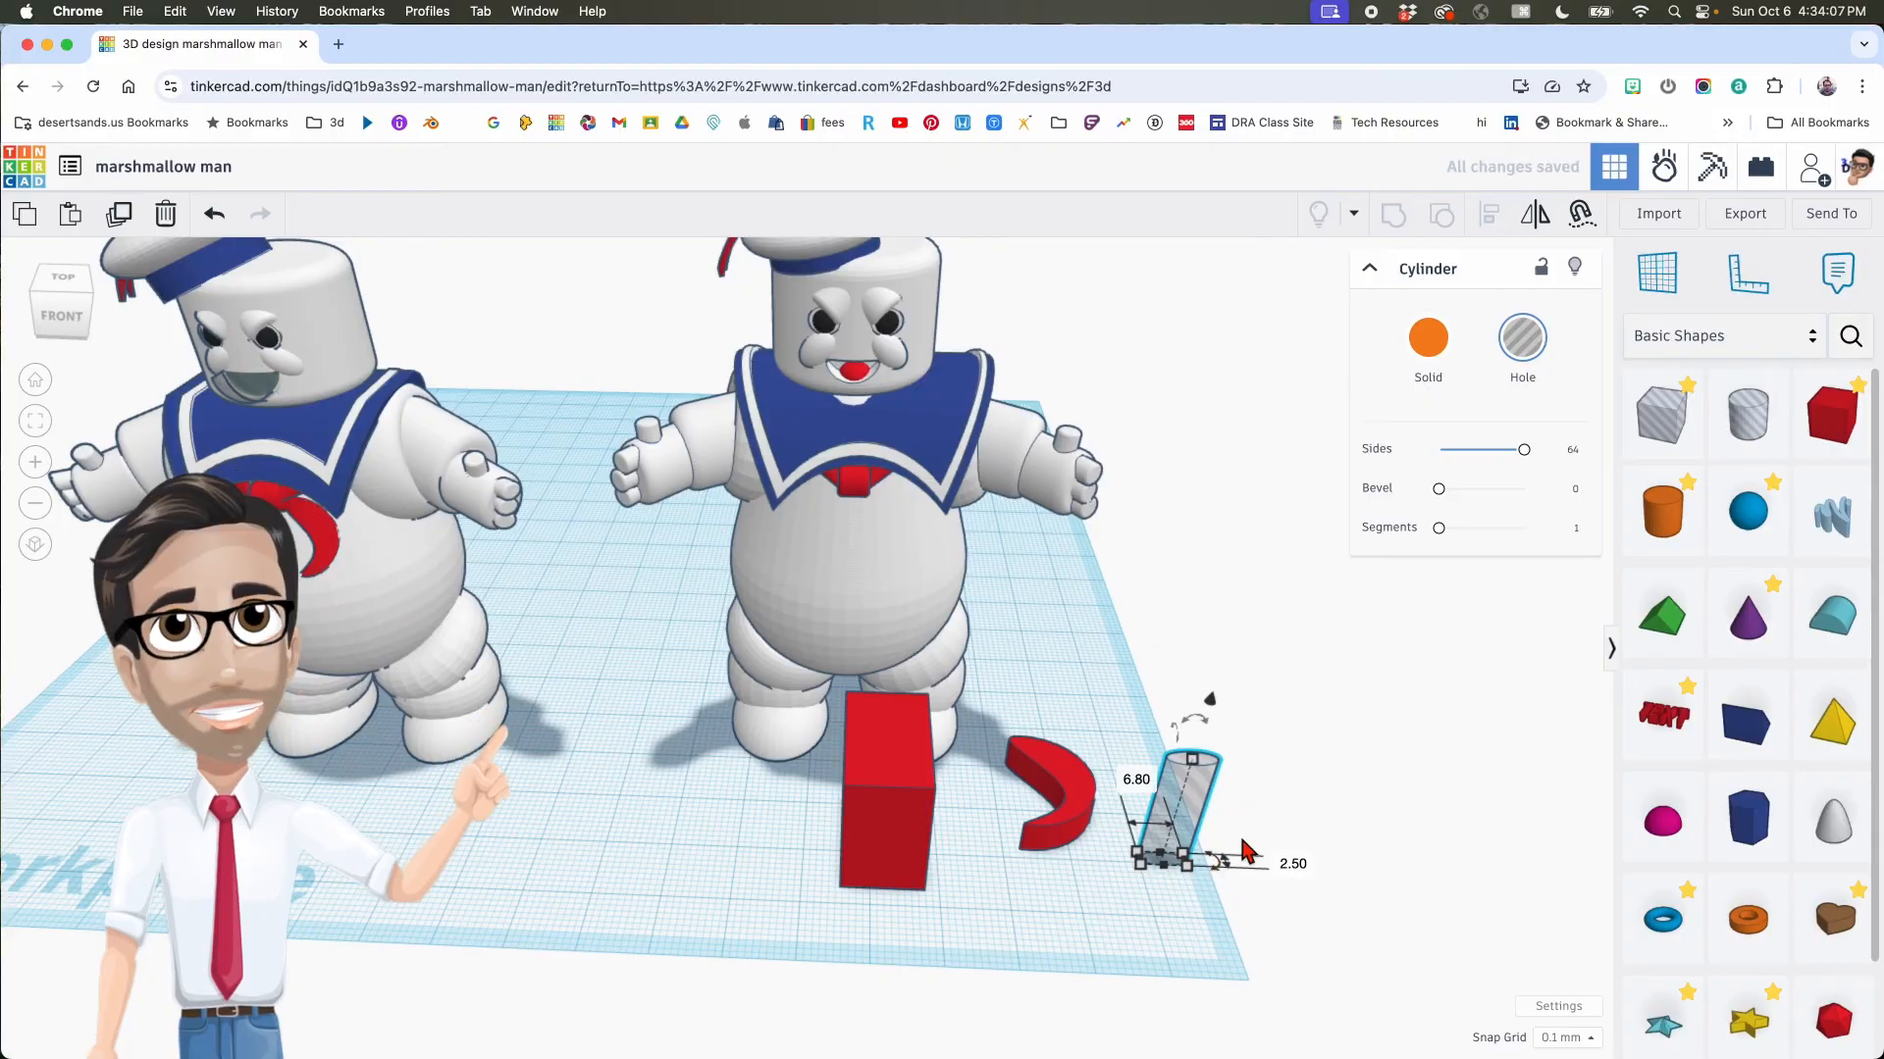
# Step: Undo the last resize of the cylinder hole and set its width to 9 mm
pyautogui.hotkey('ctrl', 'z')
pyautogui.moveTo(1246, 850); pyautogui.dragTo(925, 811, button='right')
pyautogui.moveTo(595, 657); pyautogui.dragTo(708, 729)
pyautogui.moveTo(770, 741); pyautogui.dragTo(1110, 828, button='right')
pyautogui.moveTo(1117, 833)
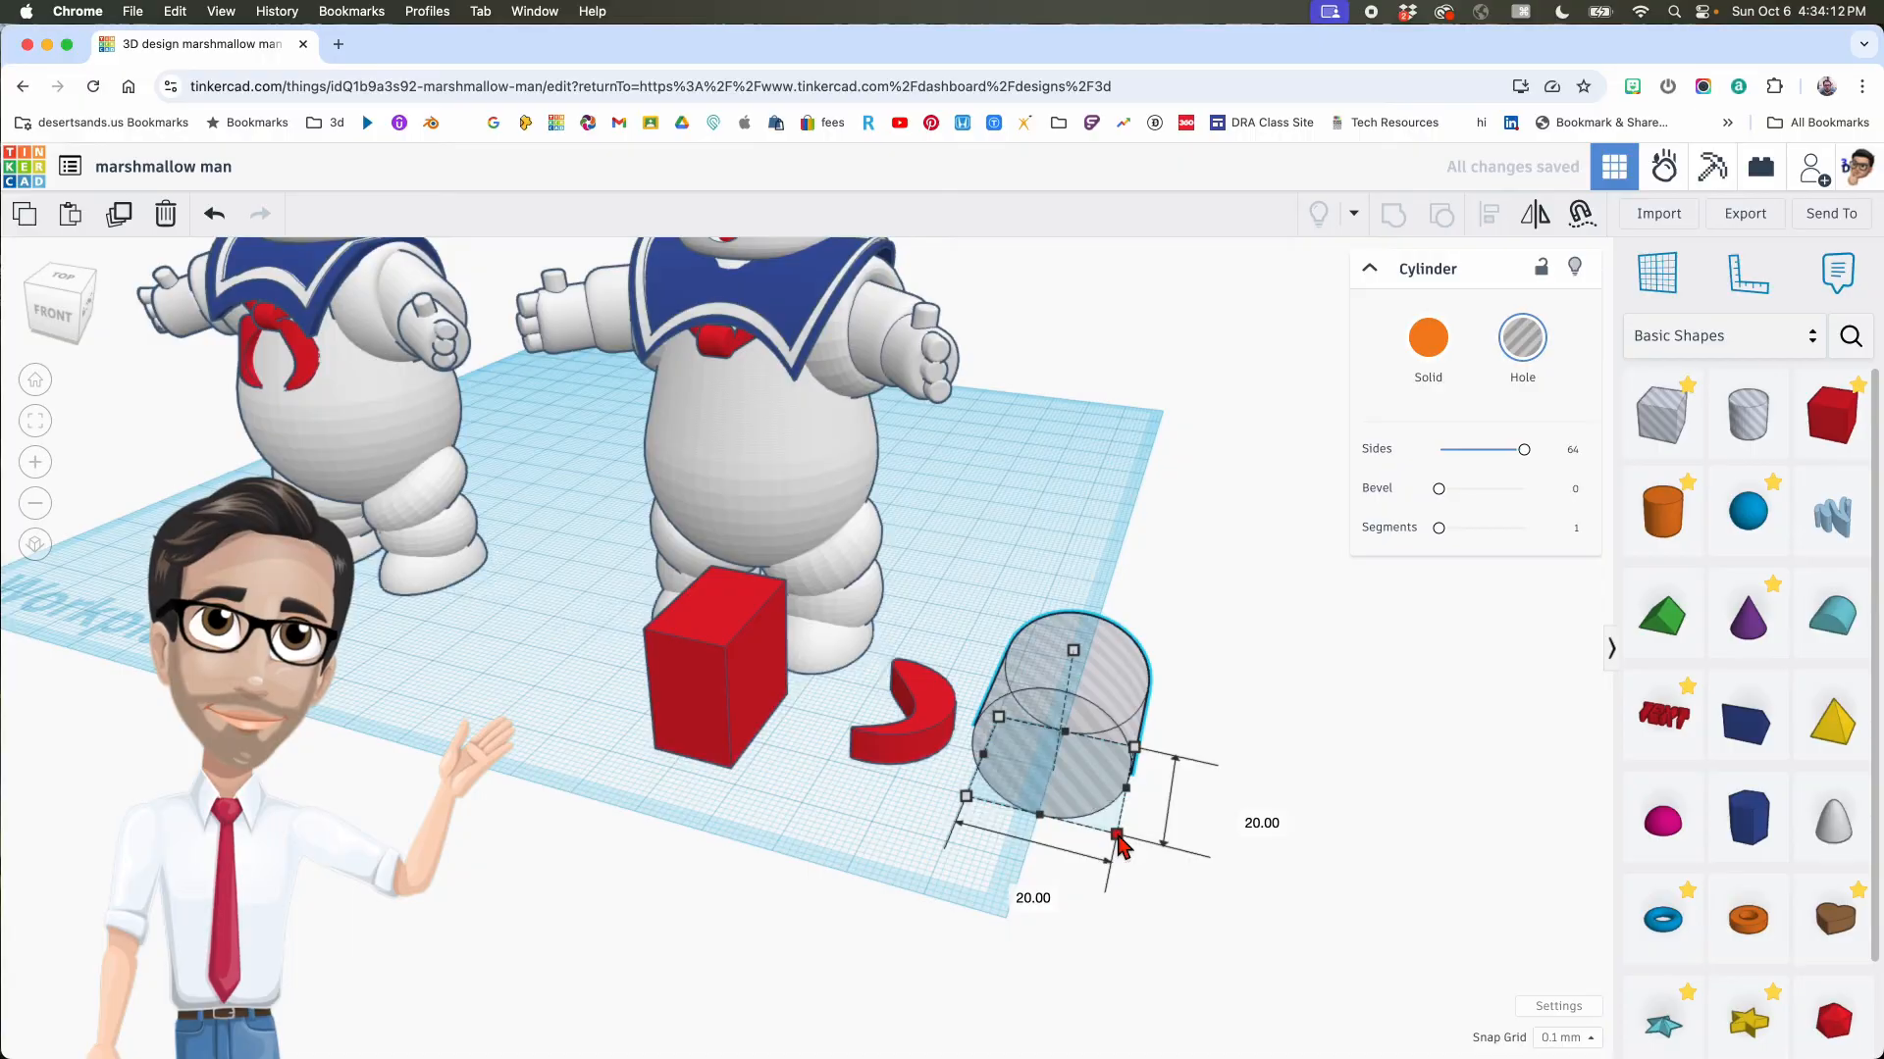
pyautogui.click(1020, 890)
pyautogui.write('8')
pyautogui.press('Return')
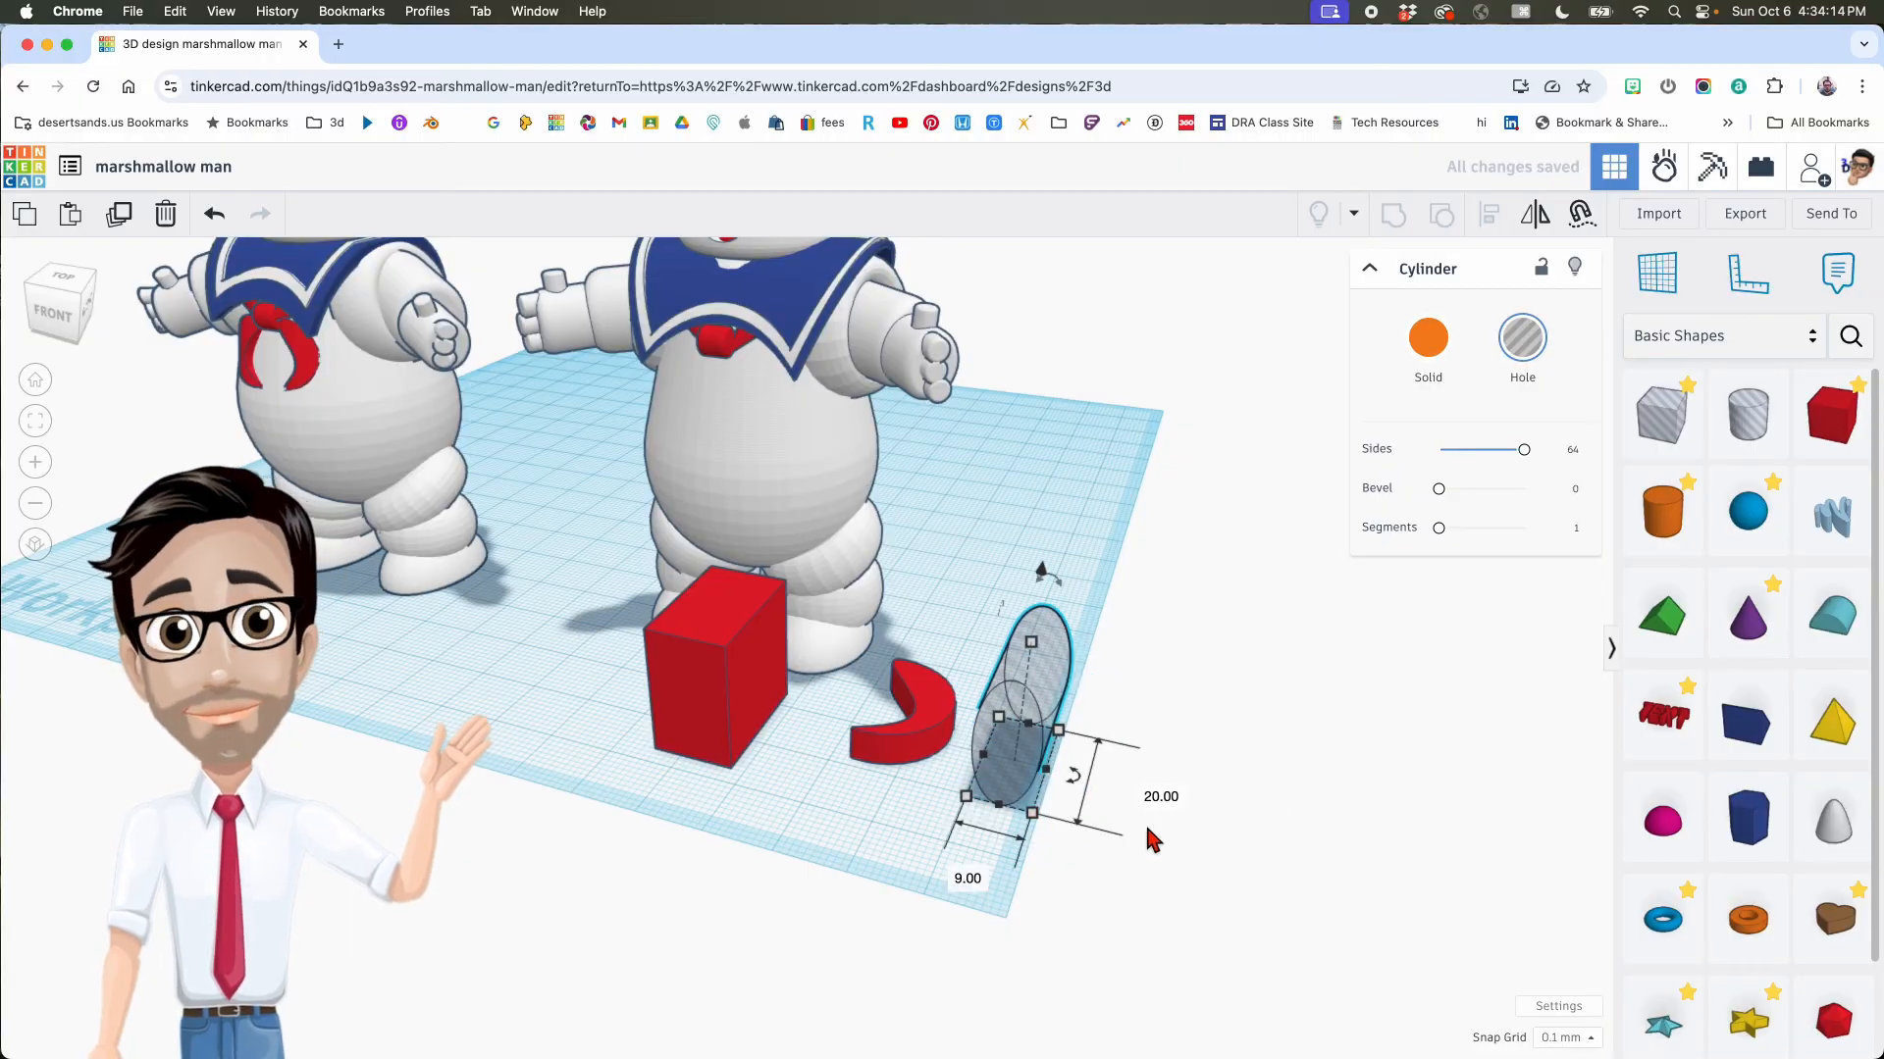
# Step: Move the red box beside the cylinder hole and align the two shapes on their centres in both horizontal directions
pyautogui.moveTo(1094, 819); pyautogui.dragTo(1149, 806, button='right')
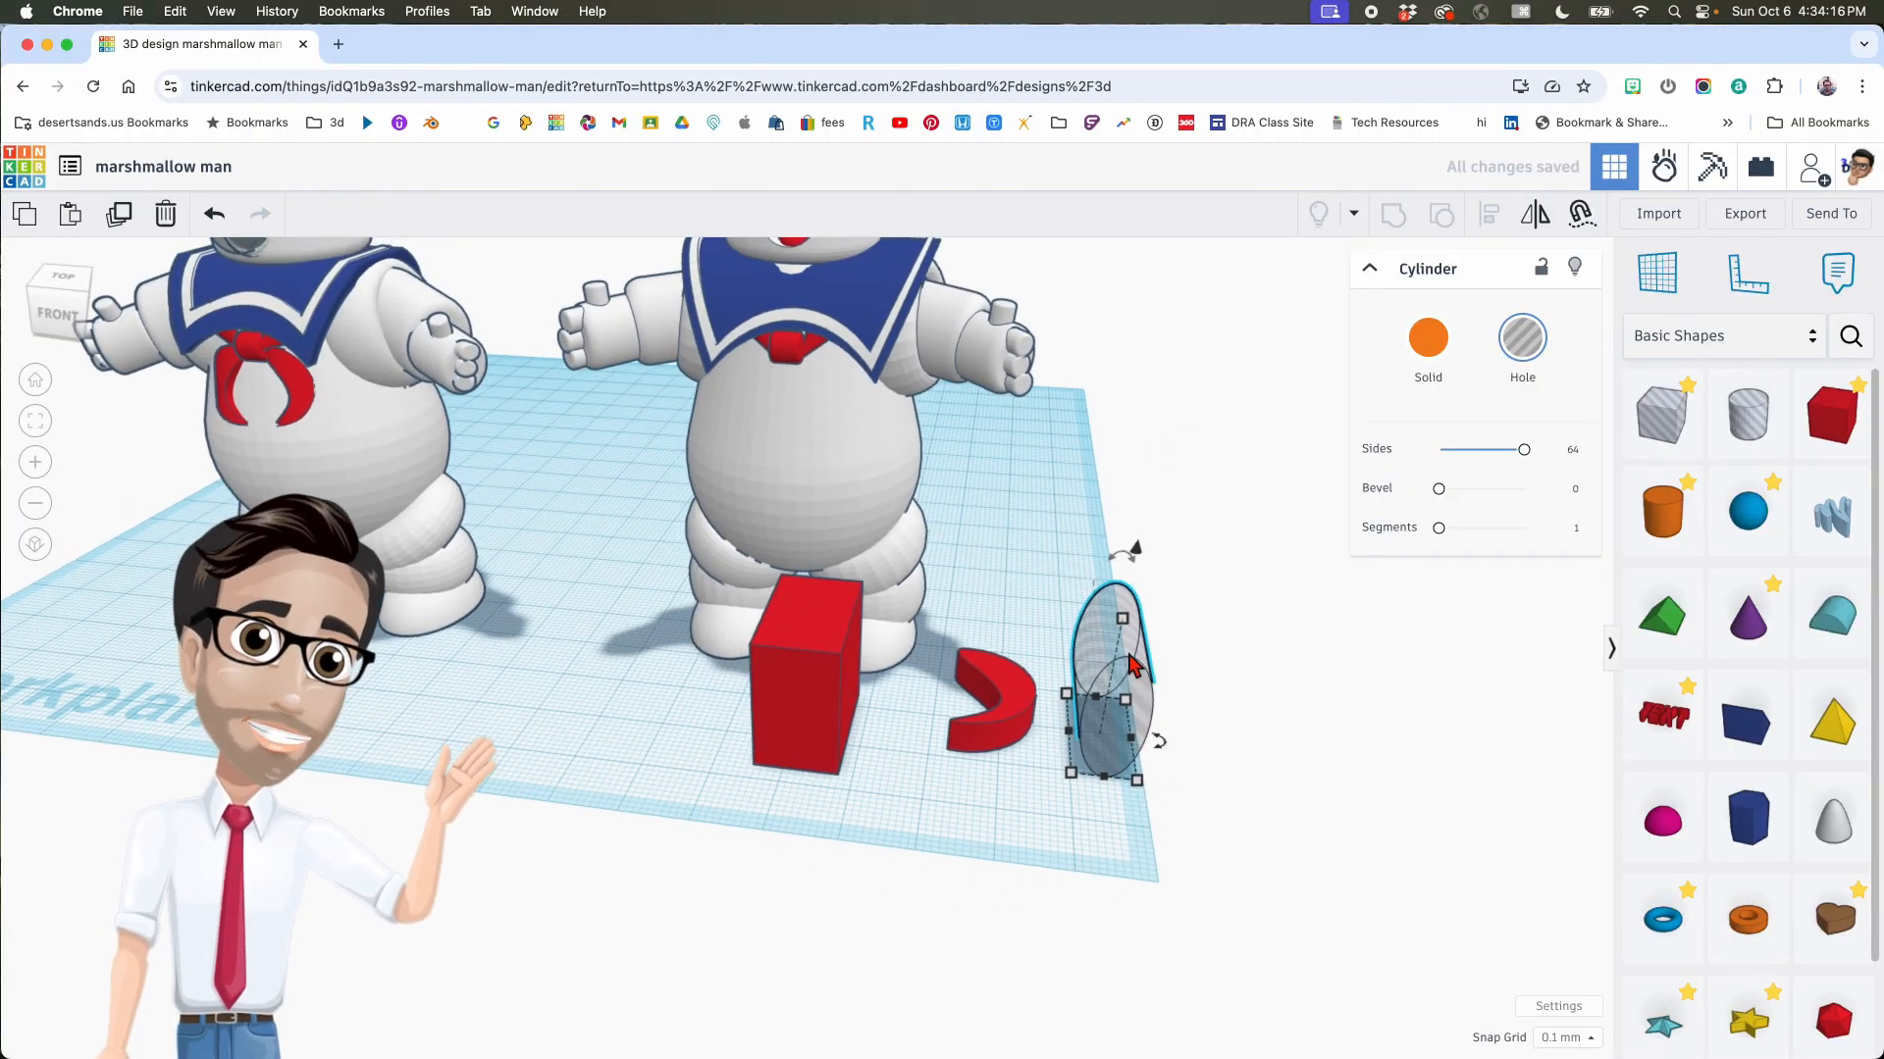
pyautogui.moveTo(828, 707); pyautogui.dragTo(1217, 735)
pyautogui.moveTo(1044, 587); pyautogui.dragTo(1265, 742)
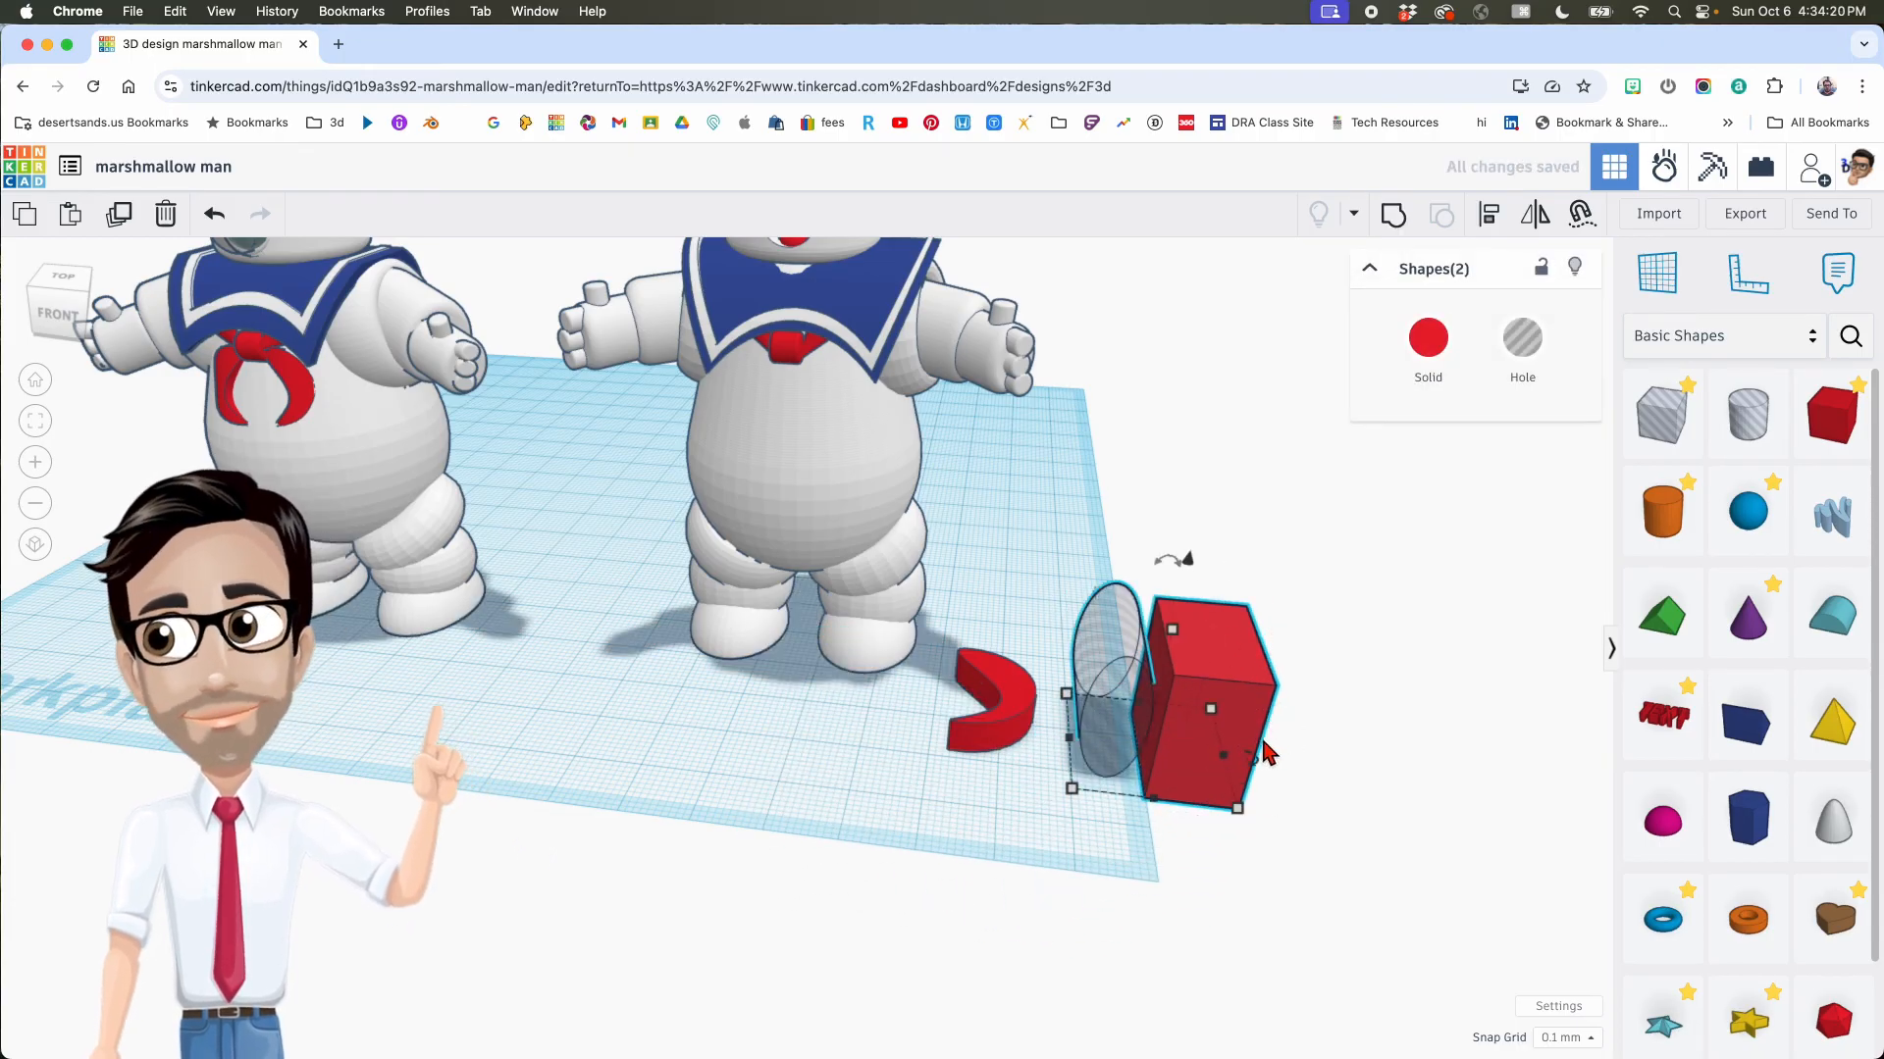
pyautogui.press('l')
pyautogui.click(1156, 822)
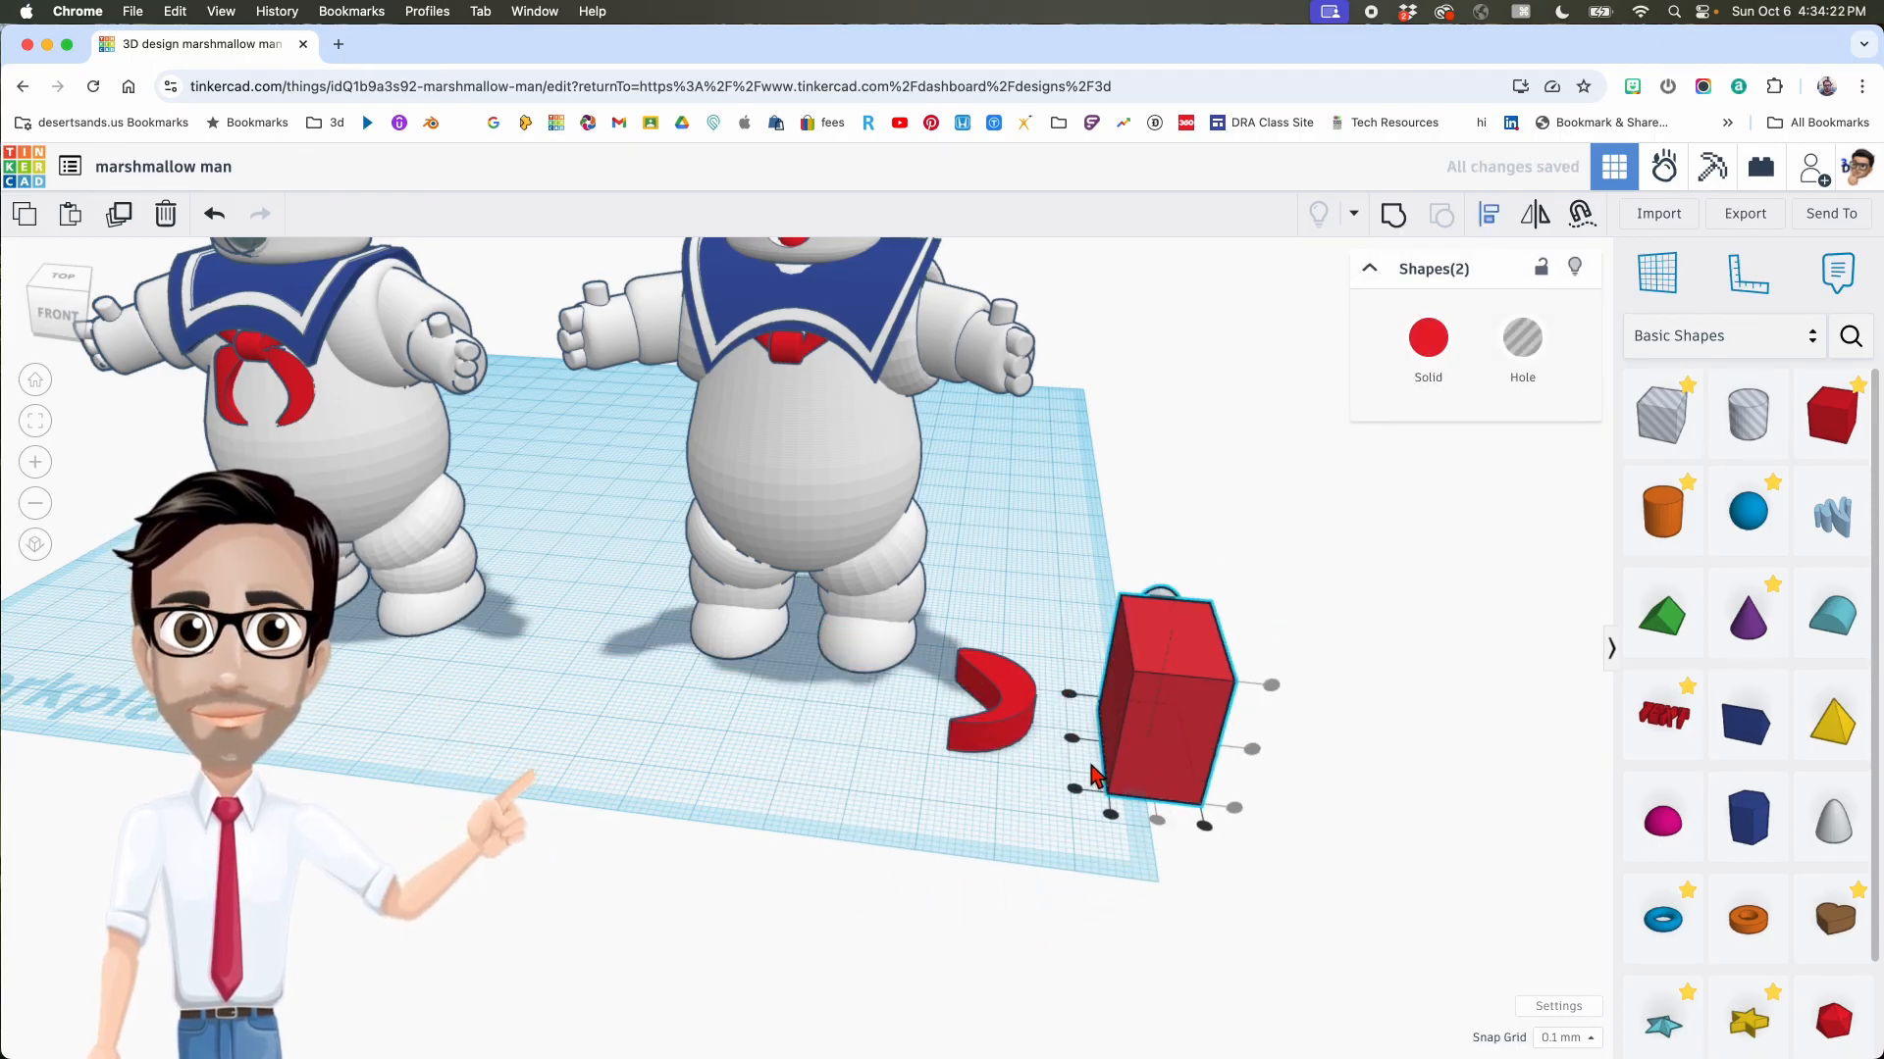
pyautogui.click(1072, 740)
pyautogui.moveTo(1070, 766); pyautogui.dragTo(1040, 759, button='right')
# Step: Set the cylinder hole's width to 12 mm to match the box and centre the two on each other again
pyautogui.click(1215, 834)
pyautogui.click(1150, 784)
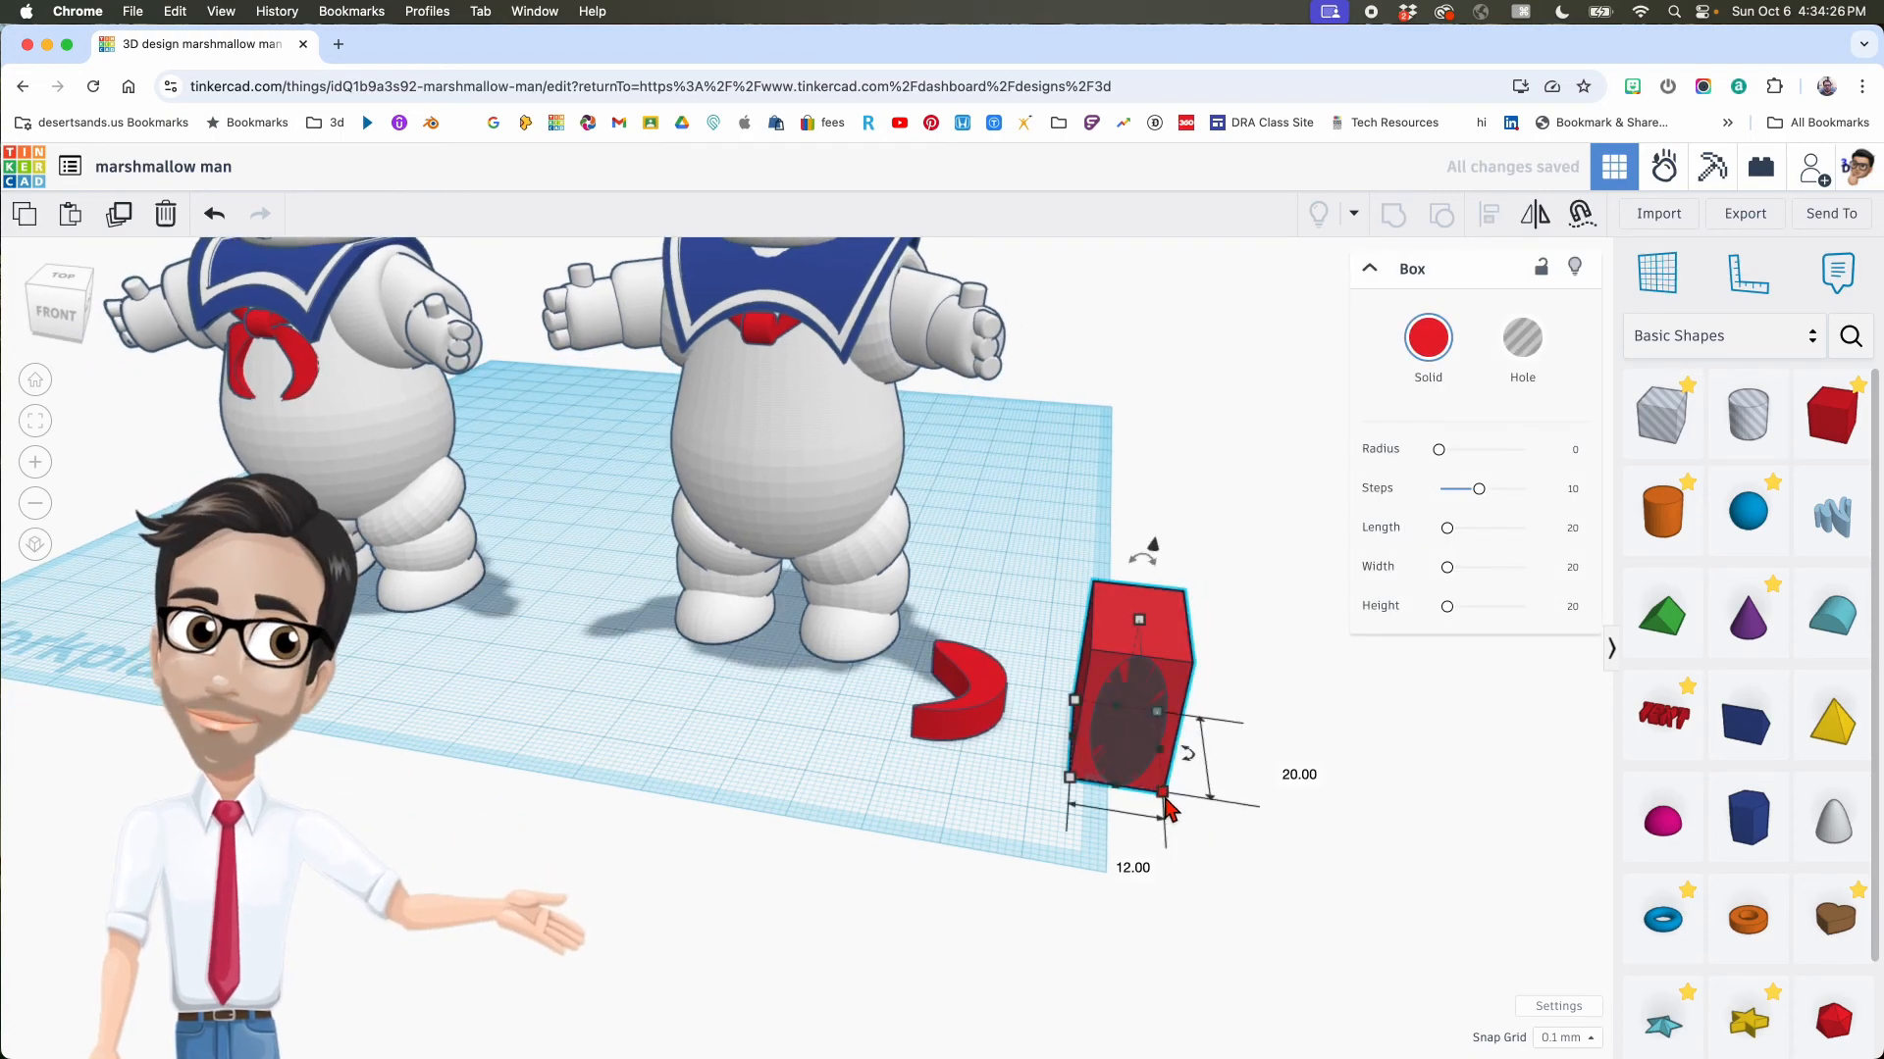
pyautogui.click(1163, 793)
pyautogui.click(981, 736)
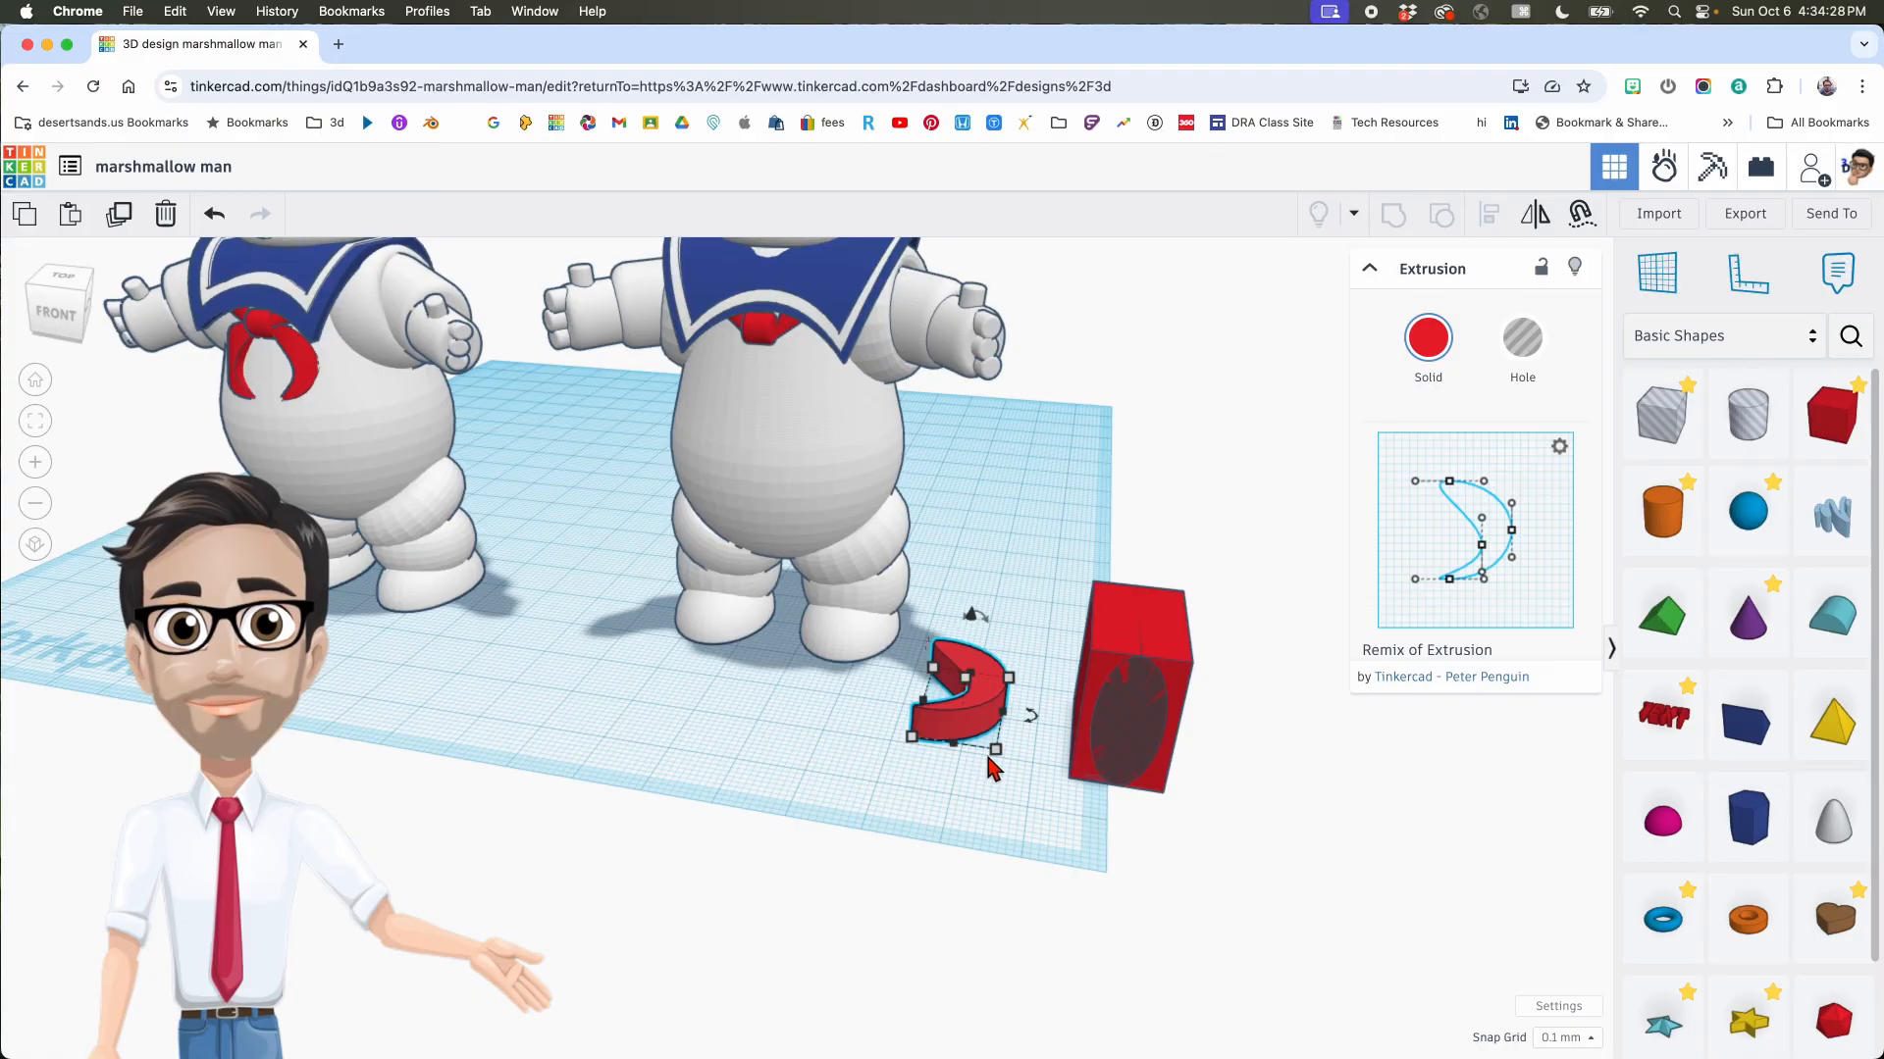
pyautogui.click(1116, 775)
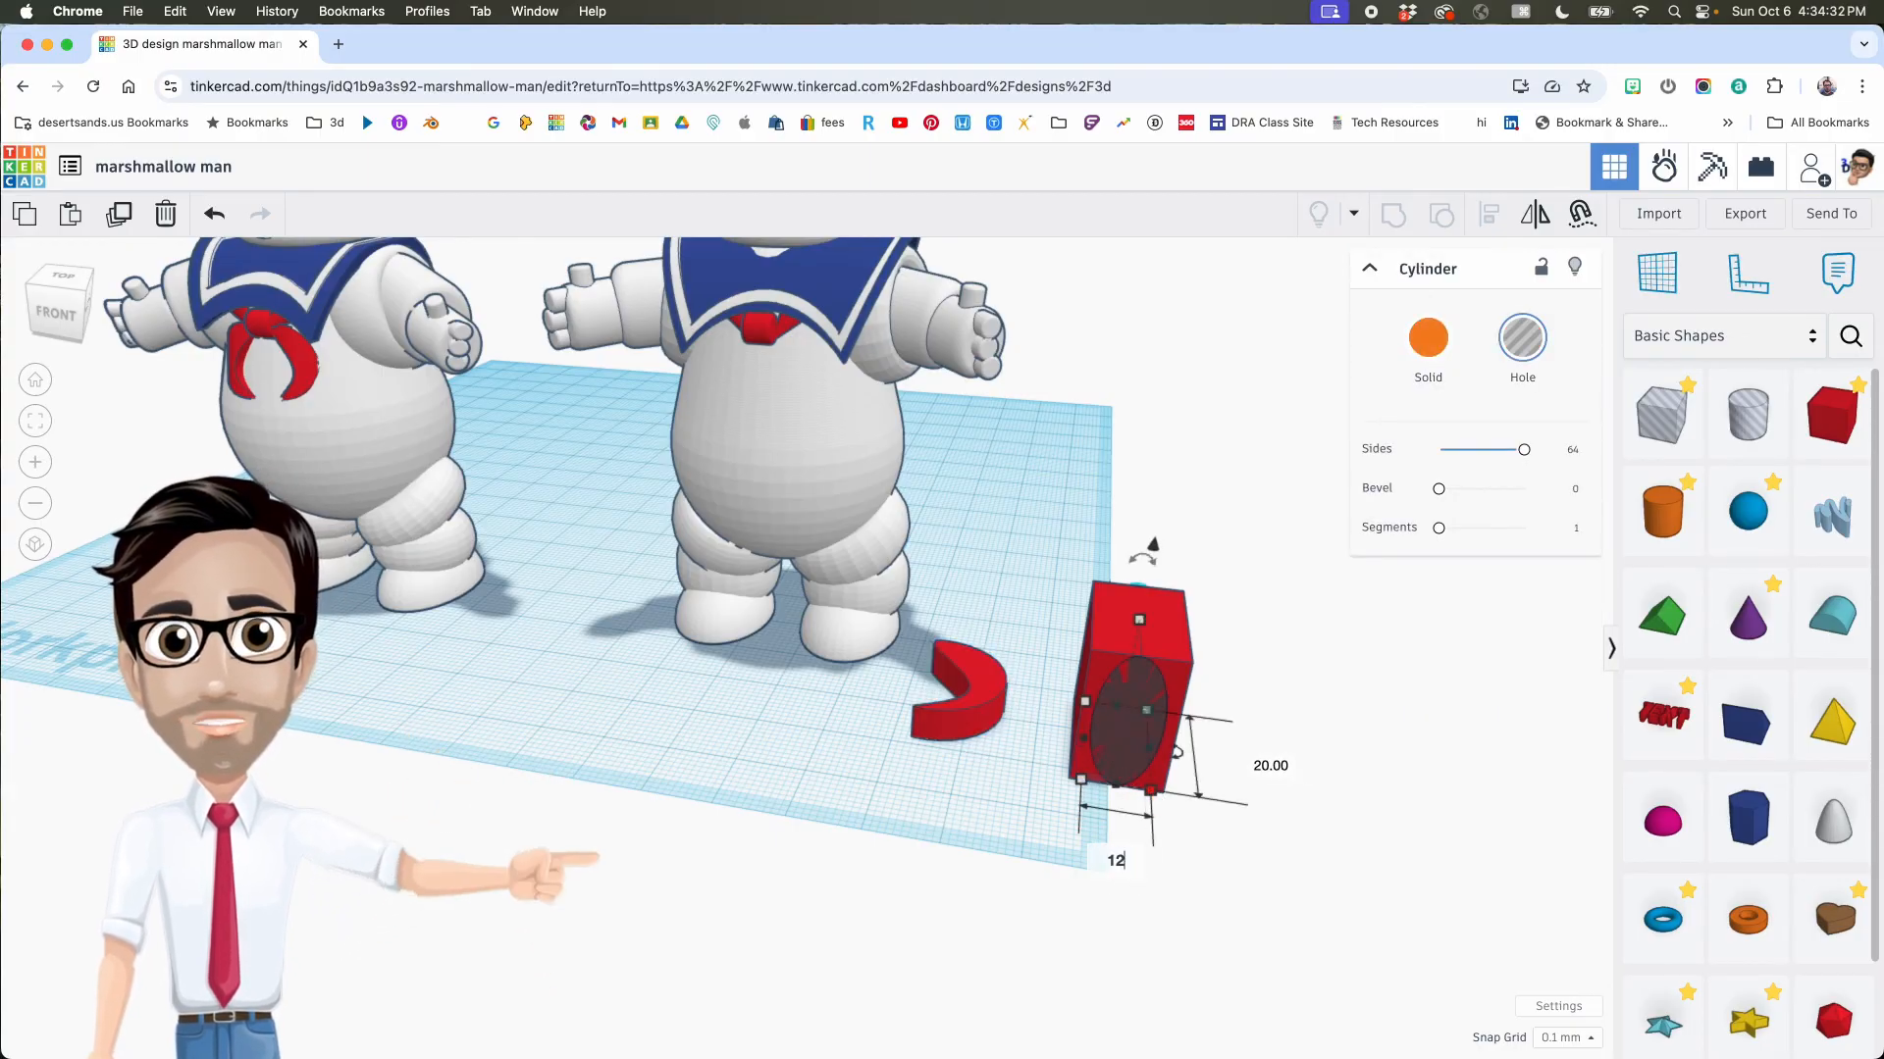
pyautogui.write('12')
pyautogui.press('Return')
pyautogui.keyDown('shift'); pyautogui.click(1182, 758); pyautogui.keyUp('shift')
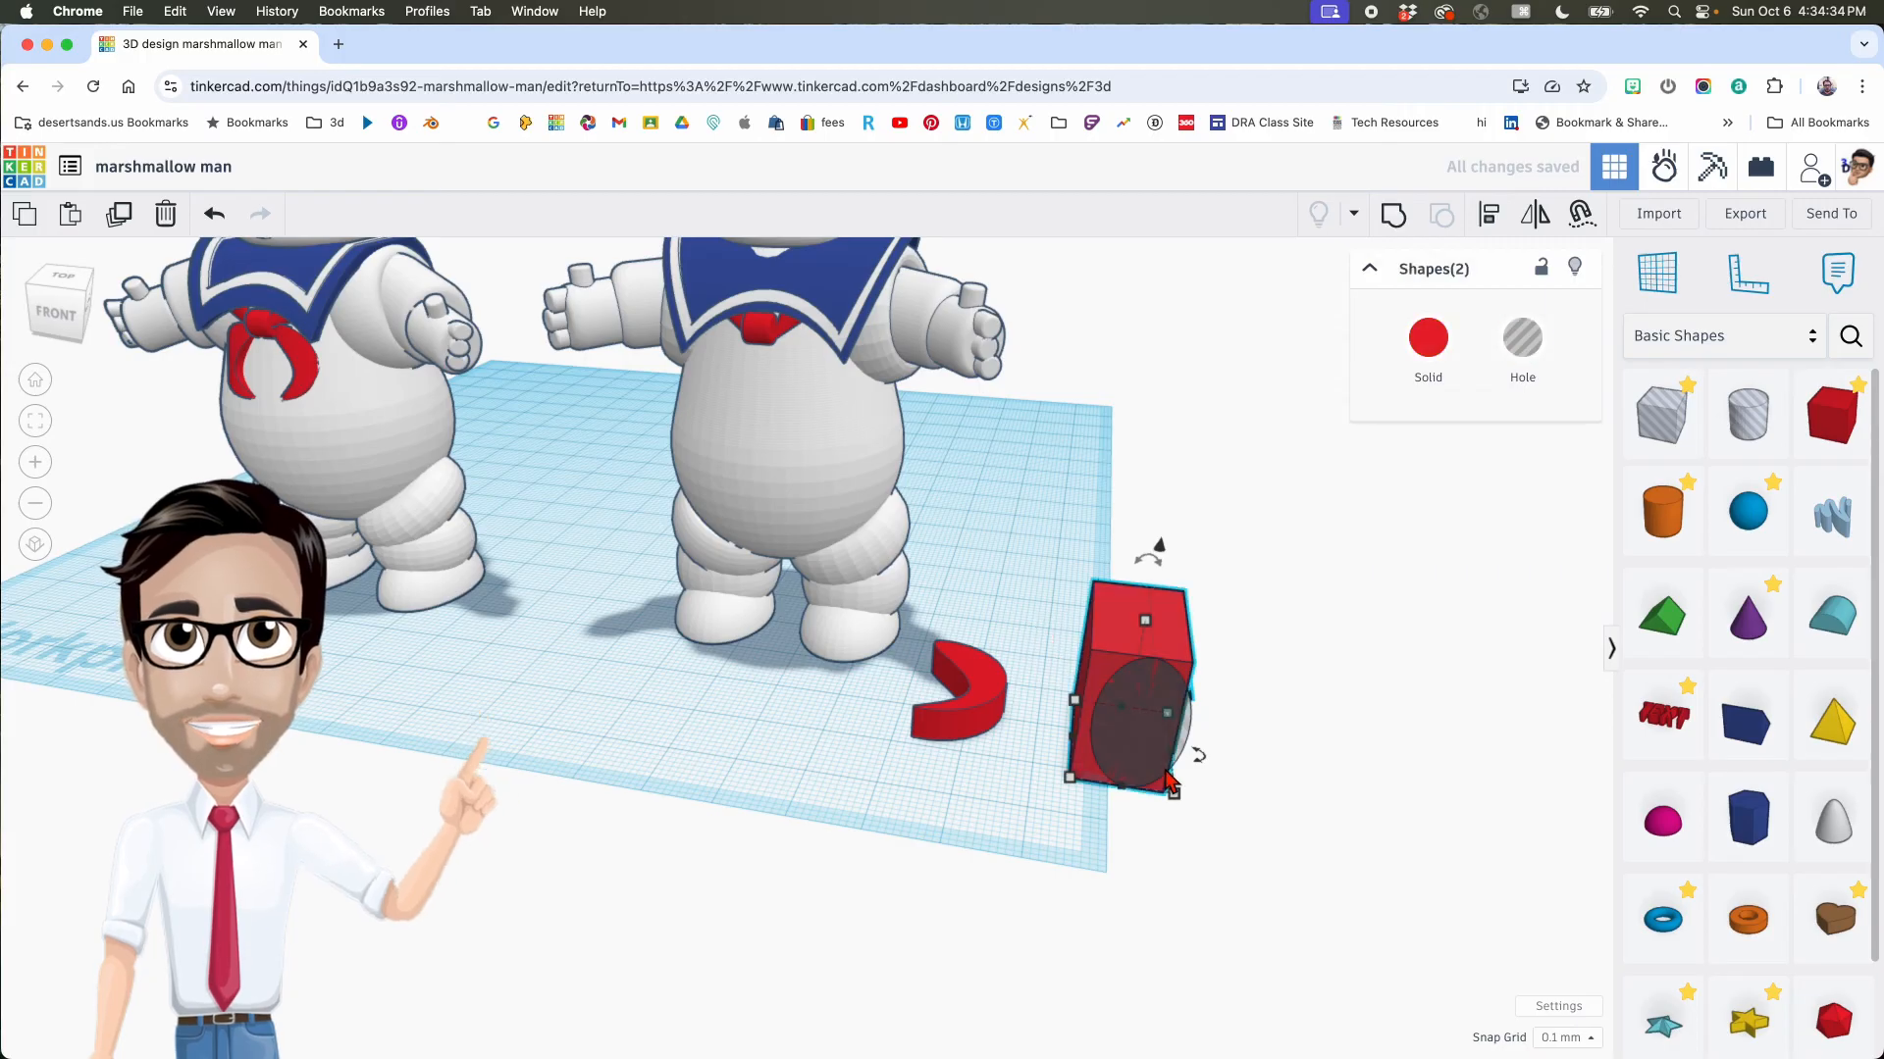
pyautogui.click(1126, 816)
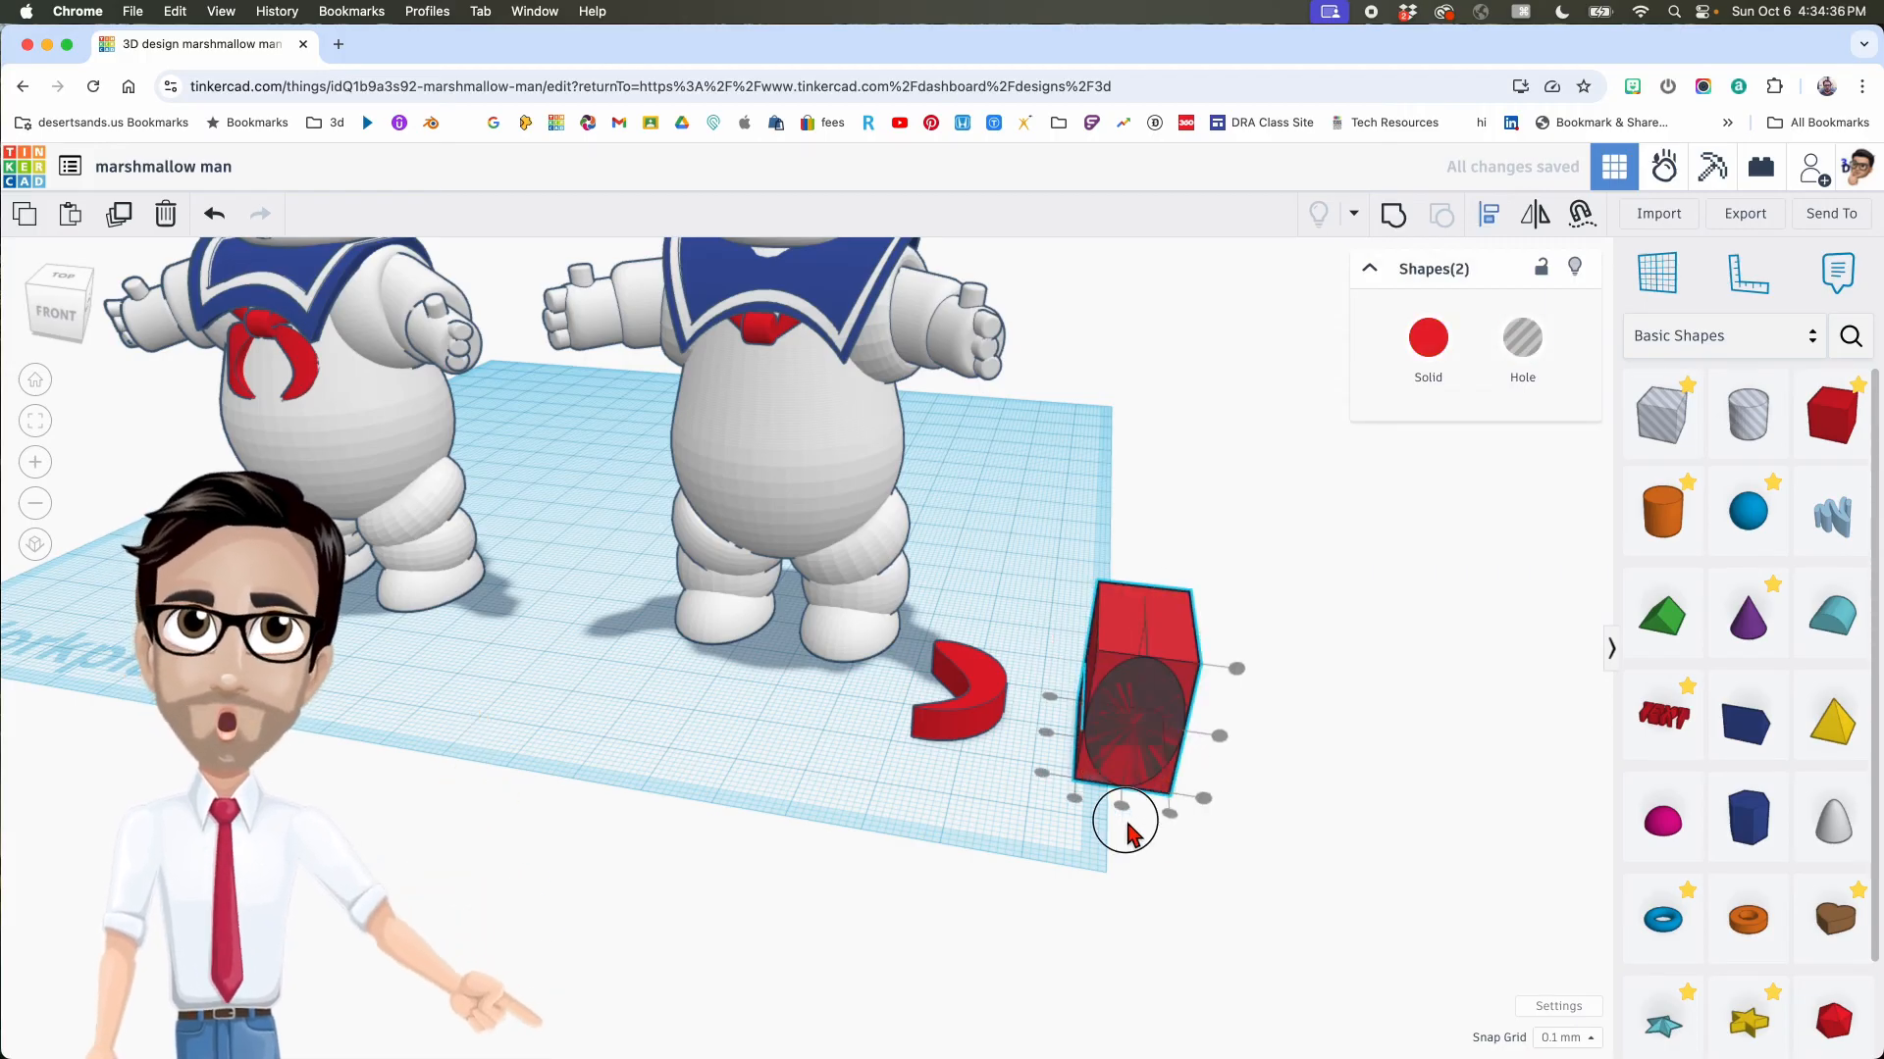
pyautogui.moveTo(1131, 806); pyautogui.dragTo(1115, 852, button='middle')
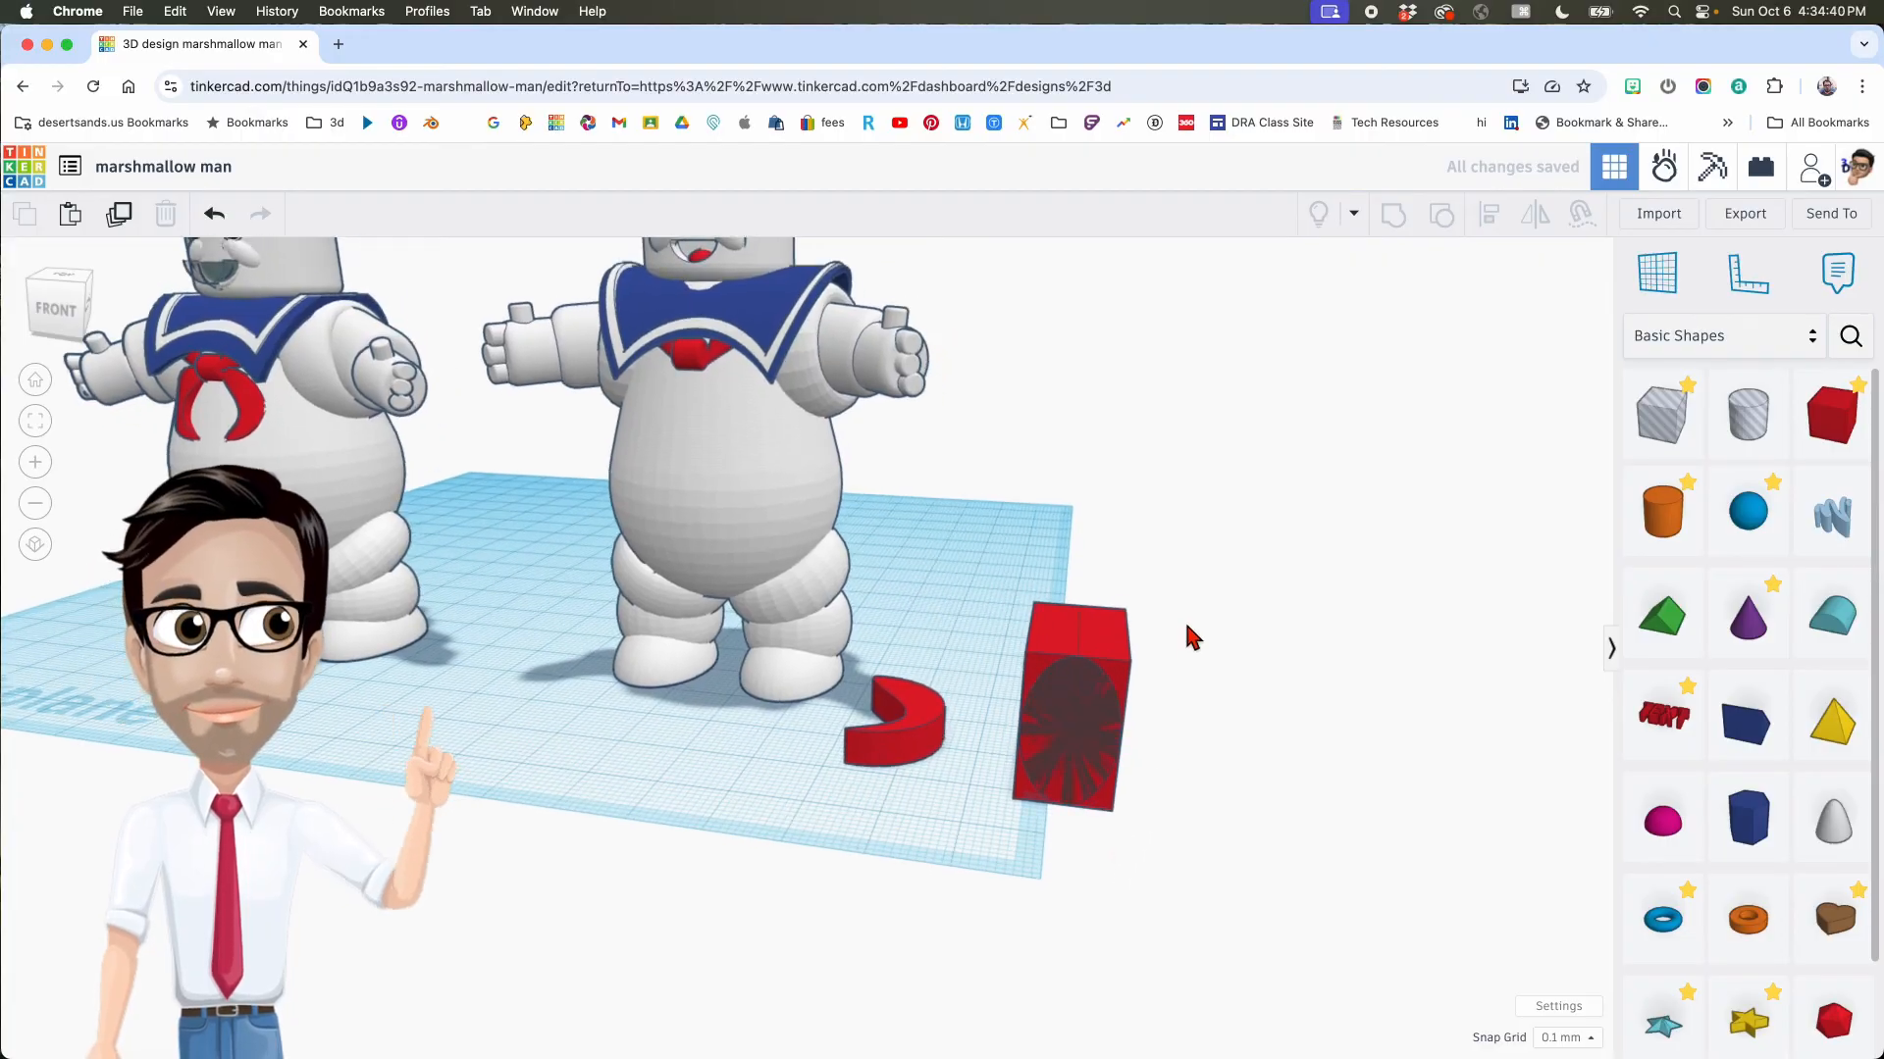
pyautogui.moveTo(1189, 636); pyautogui.dragTo(1064, 782)
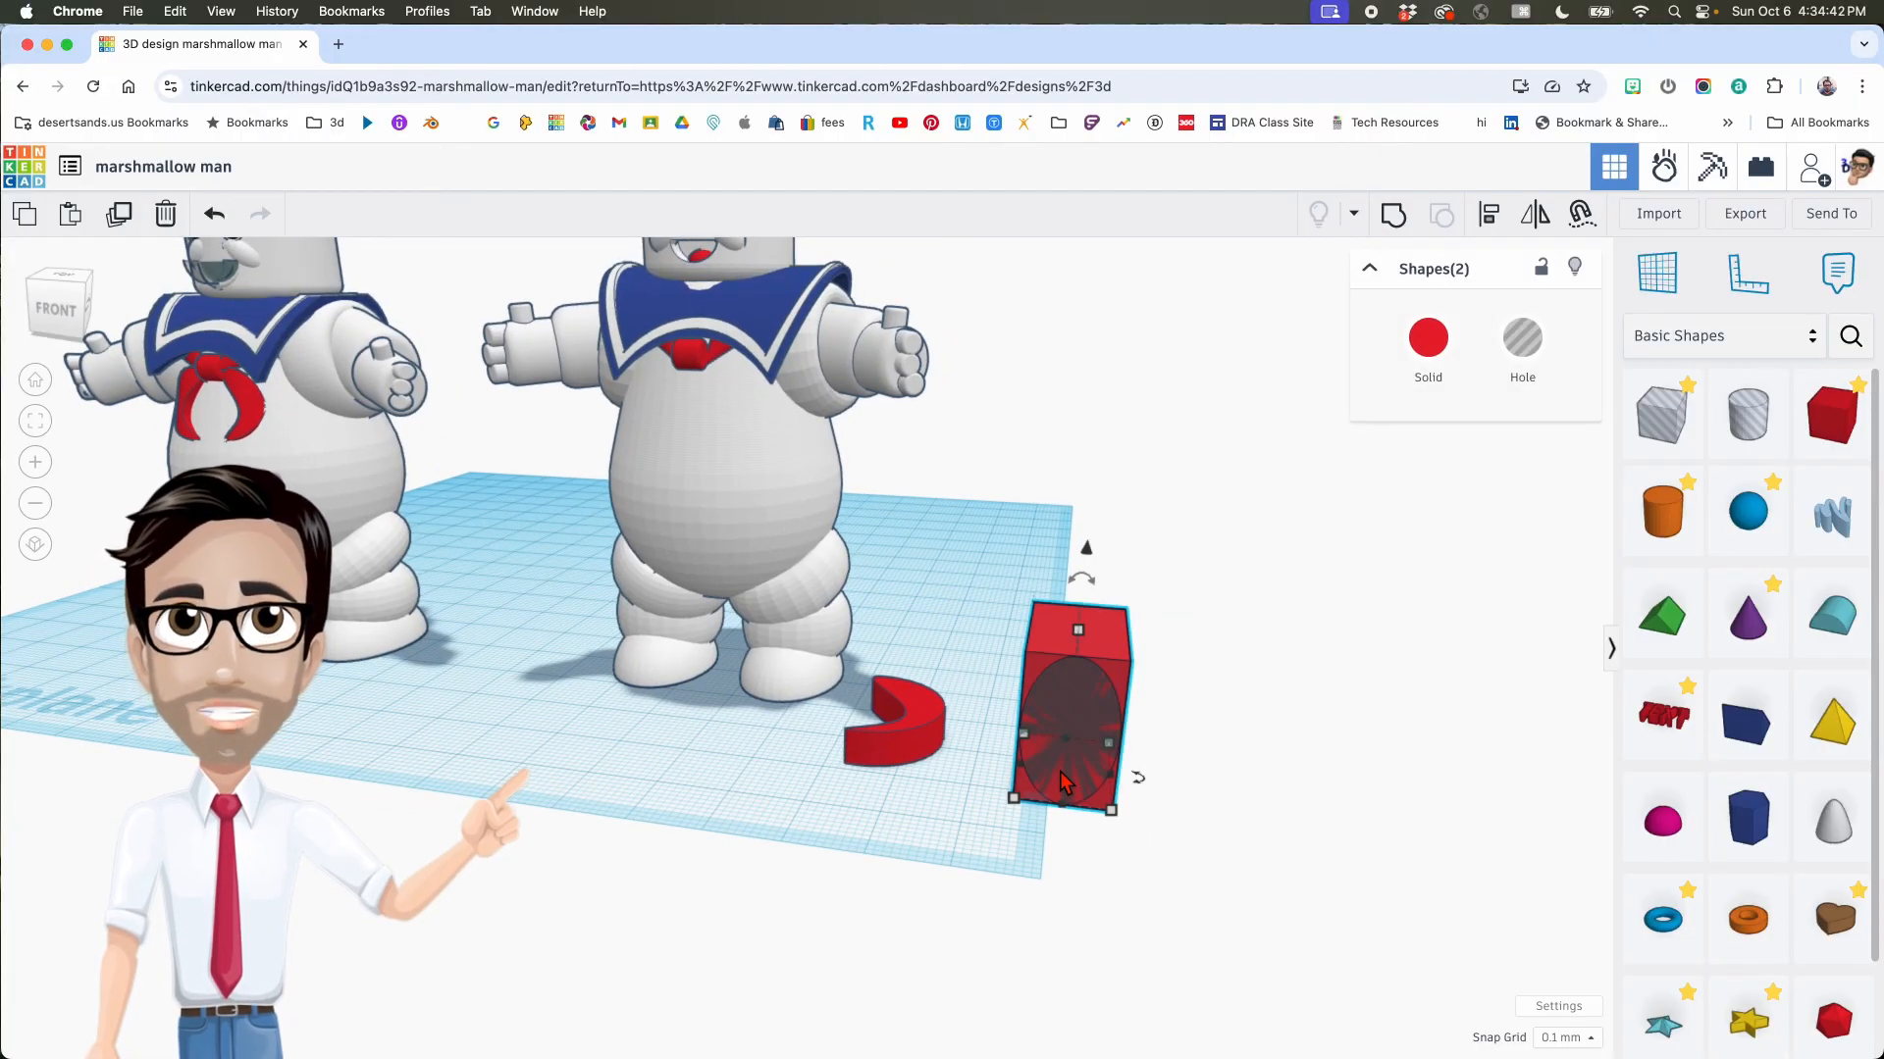
pyautogui.press('super+g')
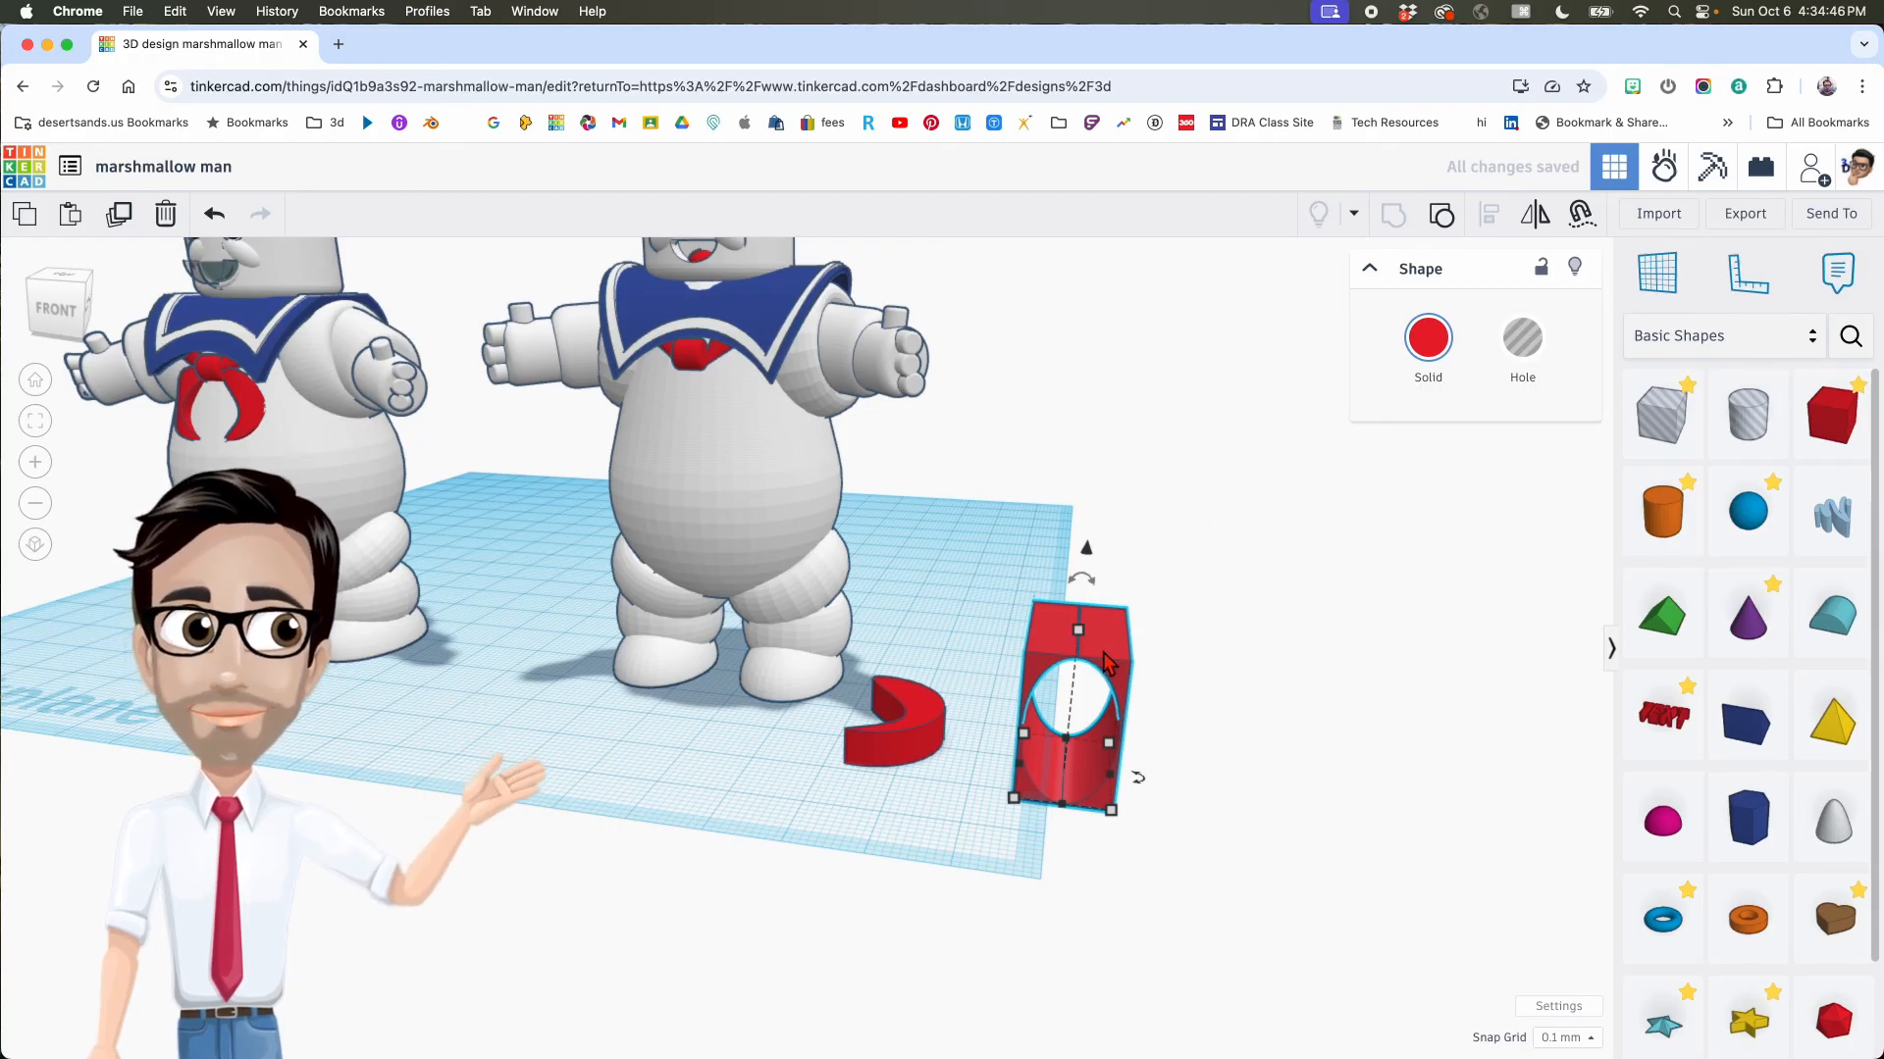
pyautogui.press('super+z')
# Step: Group the box with the cylinder hole to cut an opening through it, and turn the resulting shape into a hole
pyautogui.click(1087, 708)
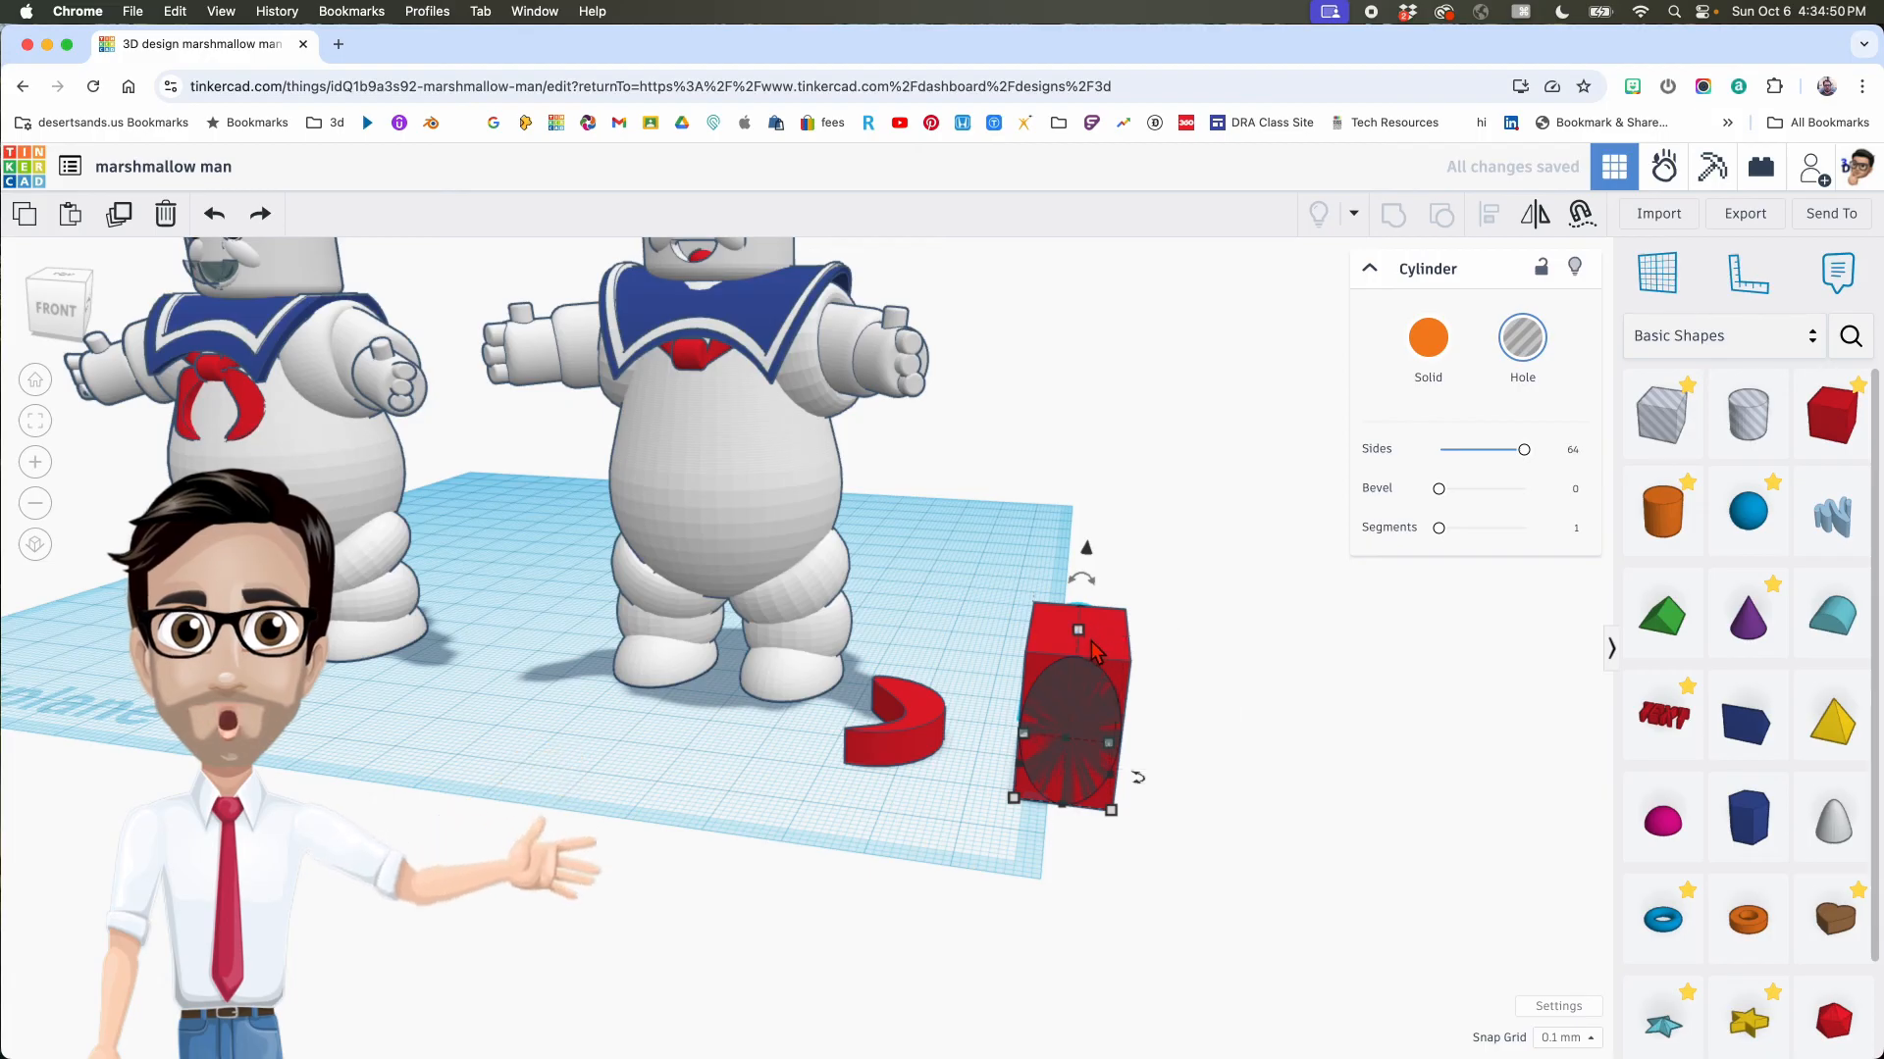
pyautogui.moveTo(1204, 634); pyautogui.dragTo(1069, 730)
pyautogui.press('super+g')
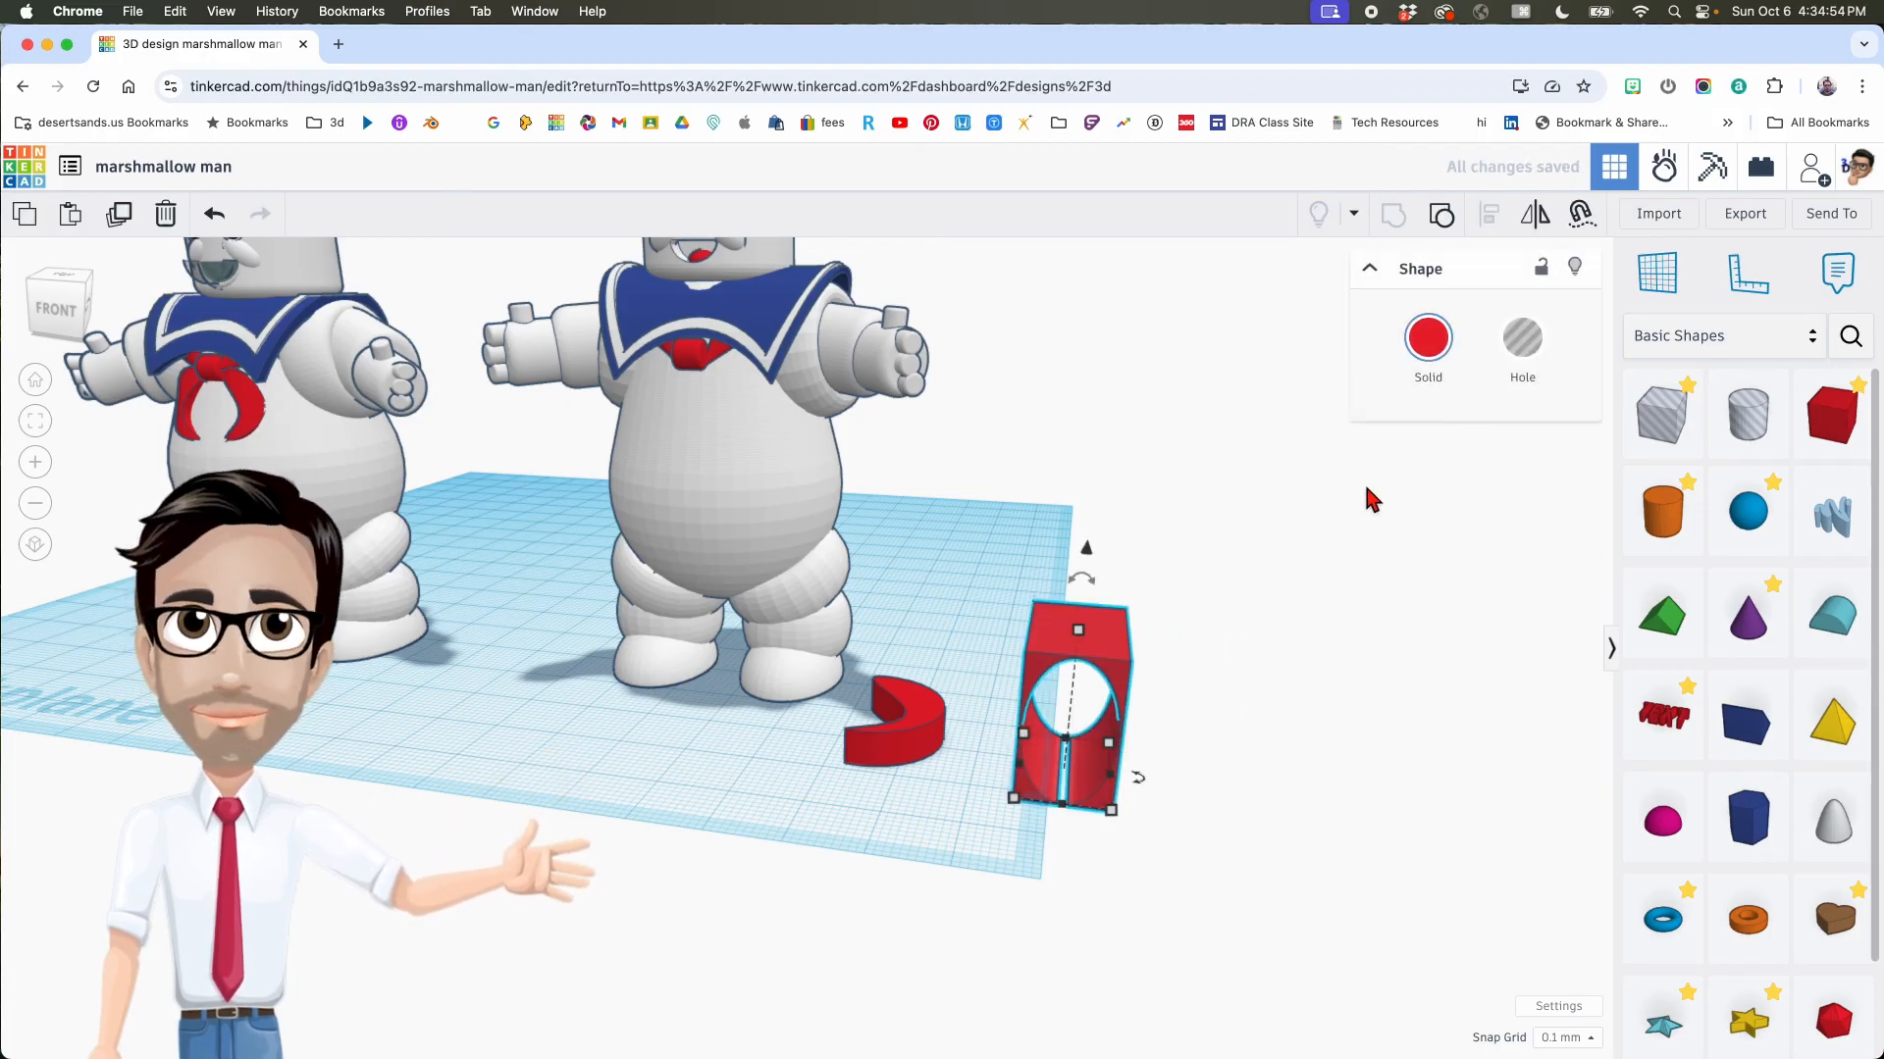
pyautogui.click(1523, 337)
# Step: Move the hollowed hole block over the red crescent and align the two on their centres
pyautogui.moveTo(1092, 692); pyautogui.dragTo(932, 686)
pyautogui.keyDown('shift'); pyautogui.click(912, 755); pyautogui.keyUp('shift')
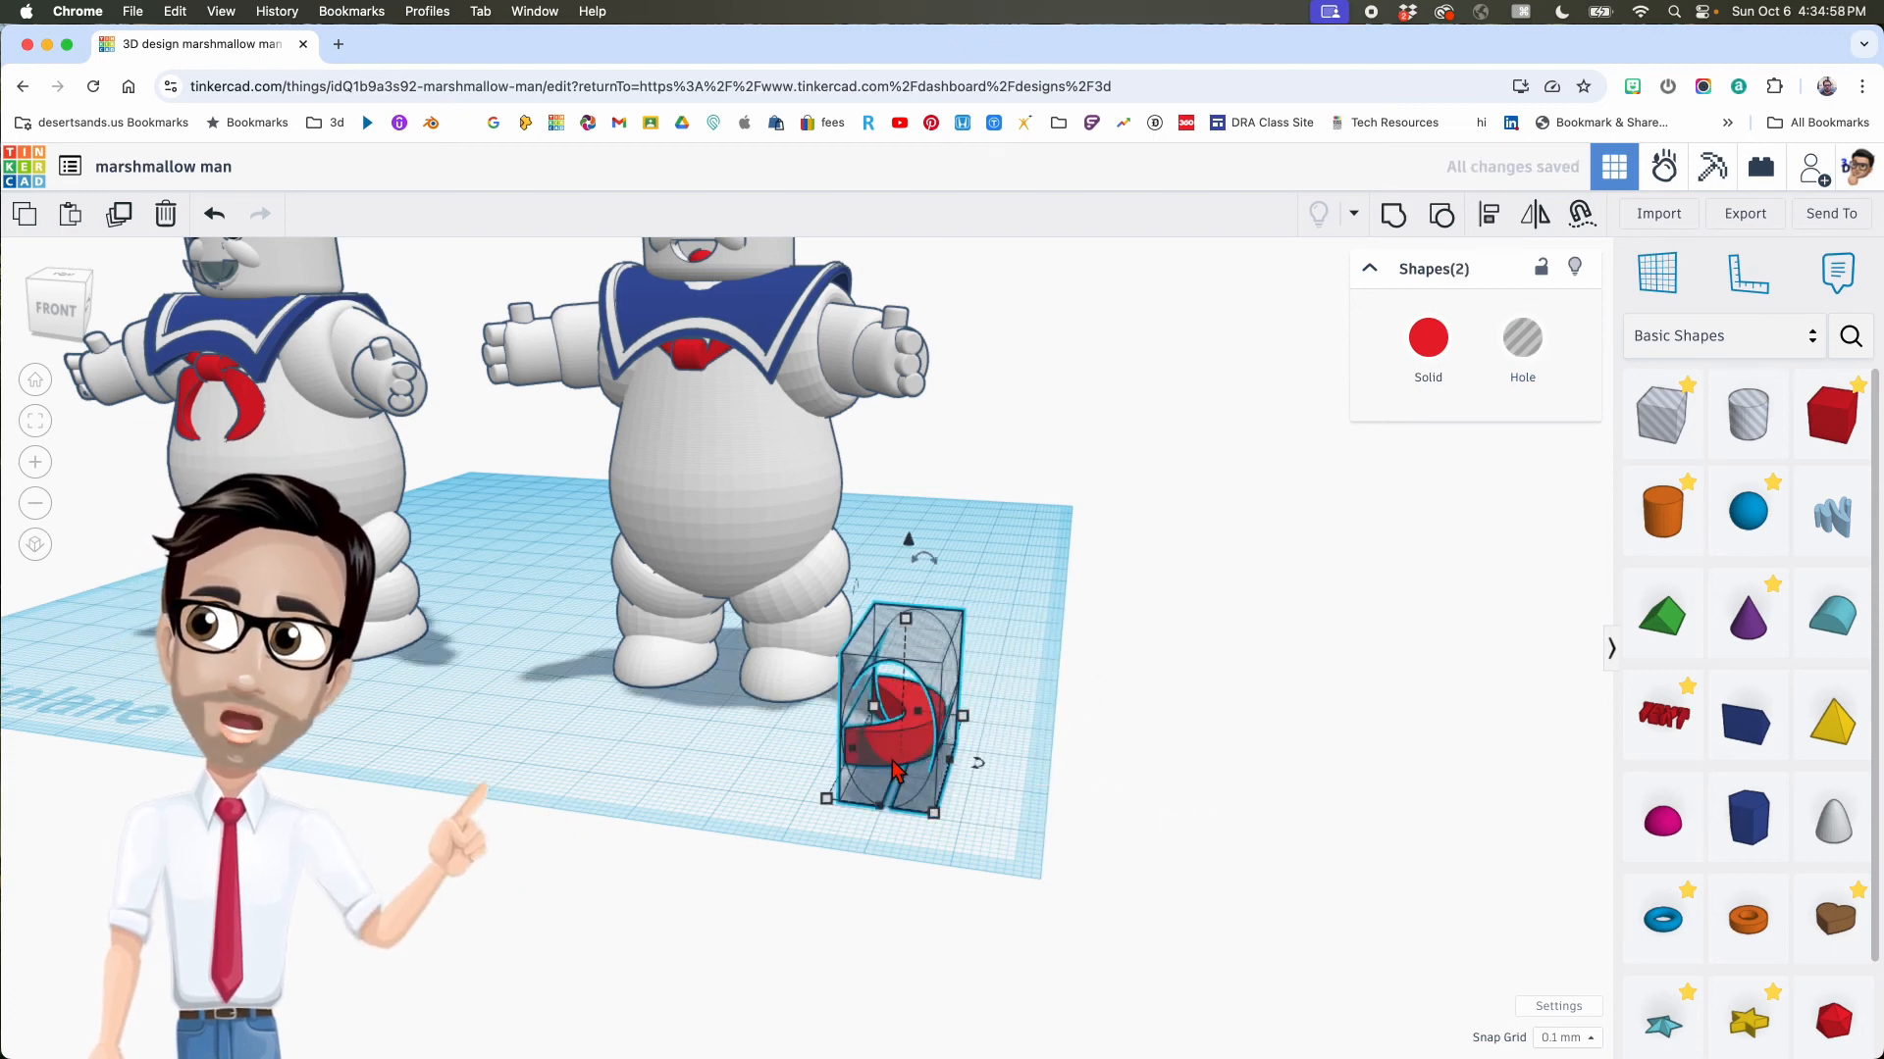
pyautogui.click(880, 825)
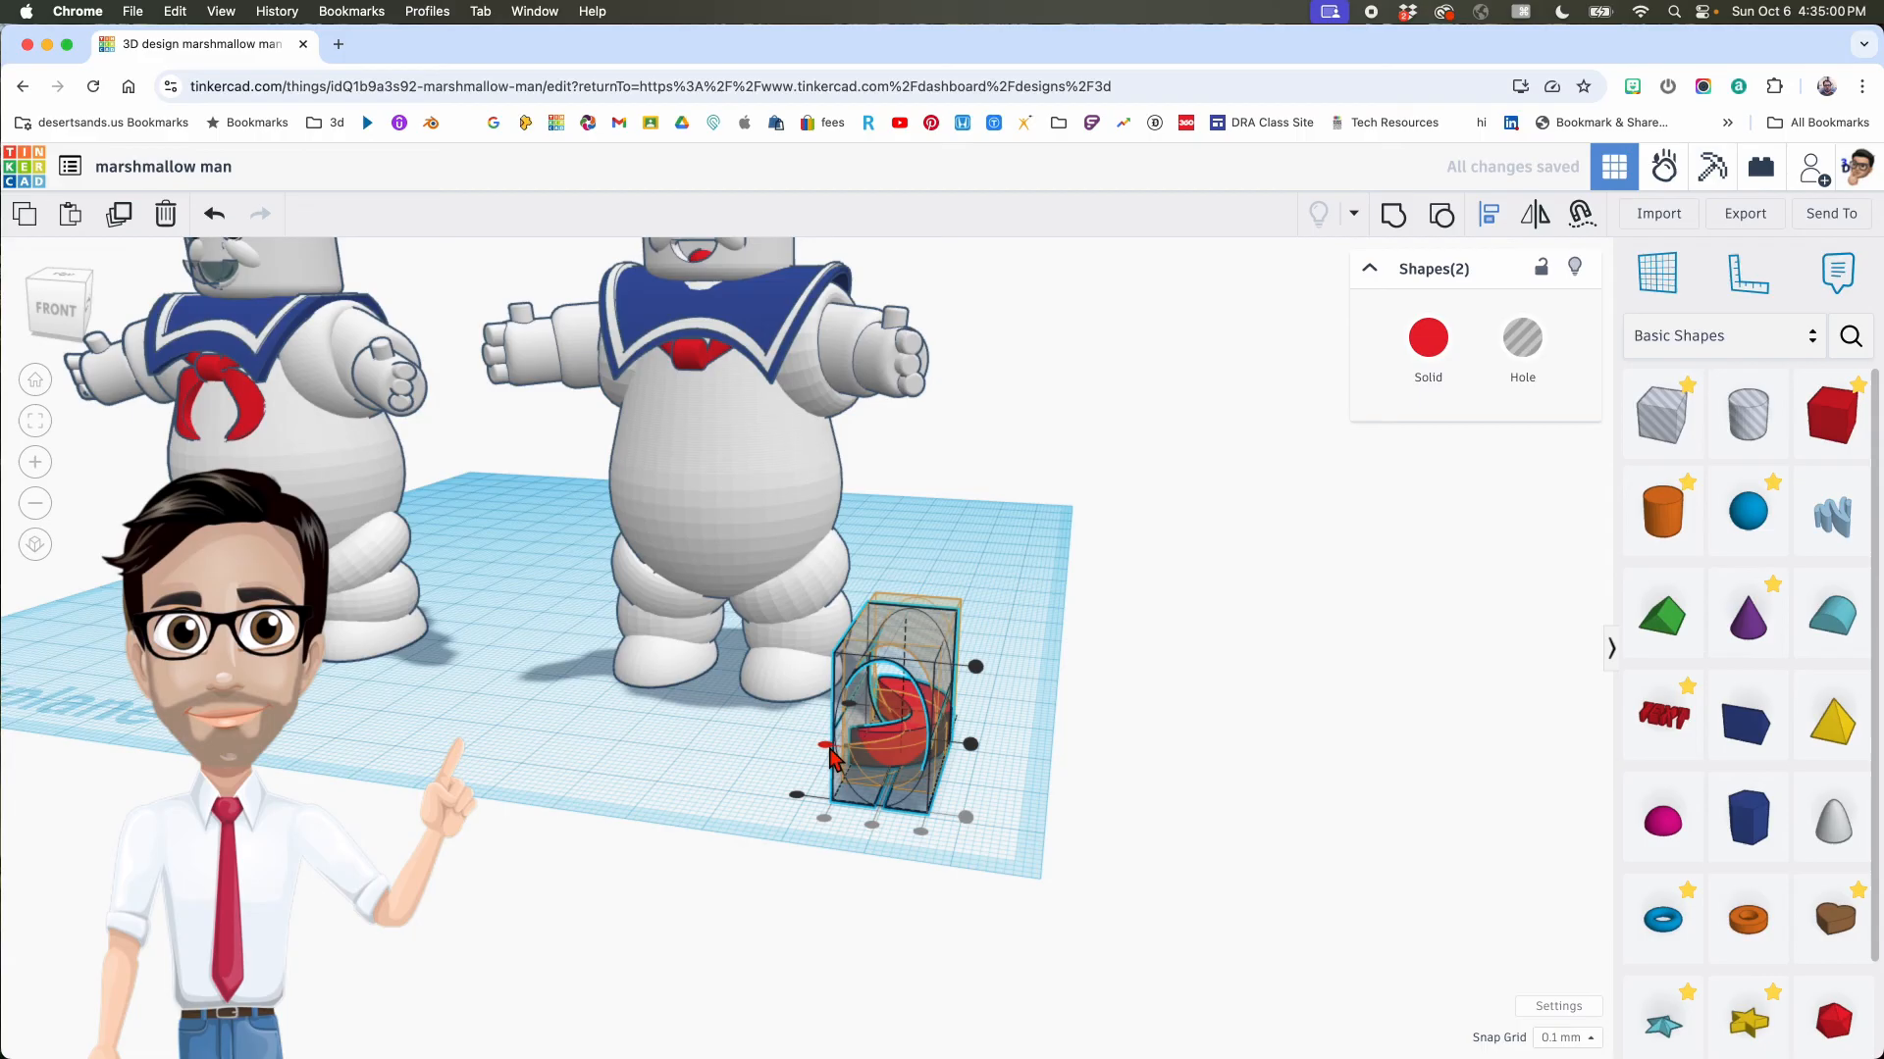
pyautogui.click(828, 747)
pyautogui.click(838, 752)
pyautogui.moveTo(839, 755); pyautogui.dragTo(885, 760, button='right')
pyautogui.click(1098, 713)
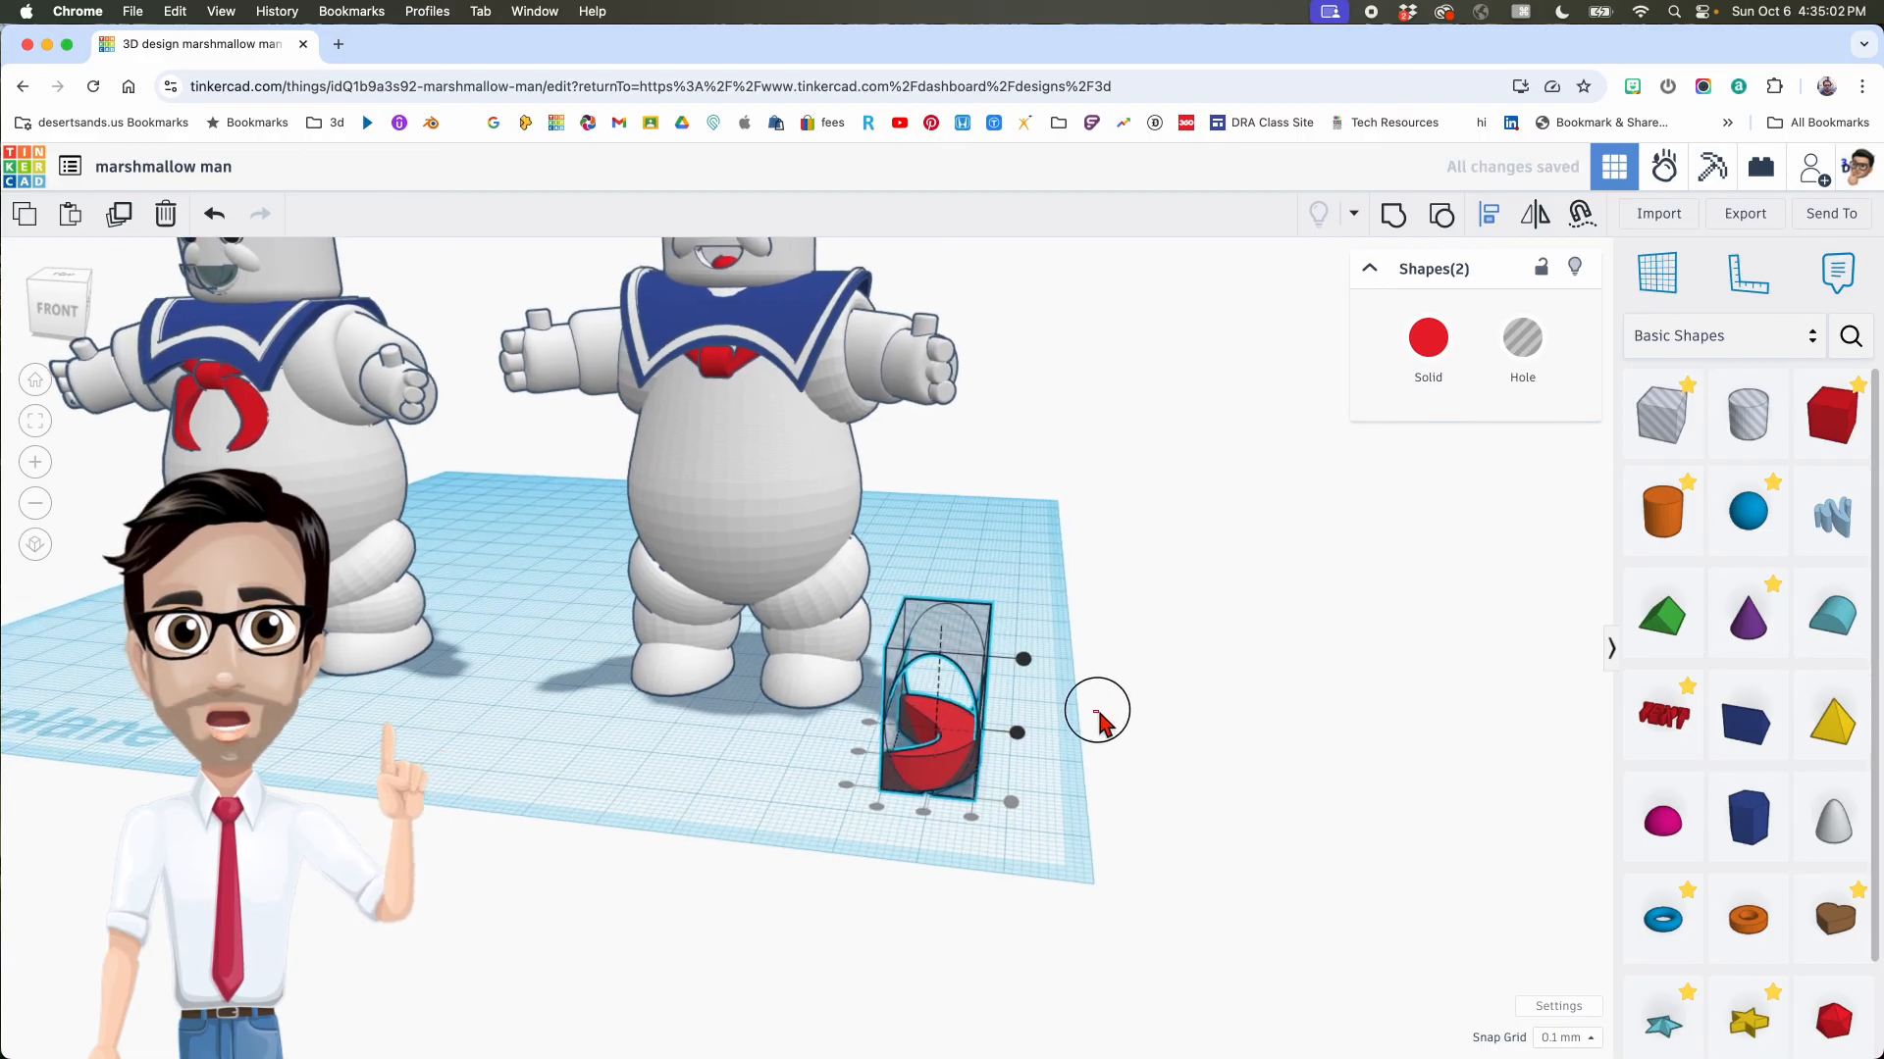
# Step: Lower the hole block over the crescent and group the two so the arched opening trims the crescent round
pyautogui.click(979, 661)
pyautogui.moveTo(948, 573); pyautogui.dragTo(947, 657)
pyautogui.moveTo(950, 665); pyautogui.dragTo(1044, 701, button='right')
pyautogui.keyDown('shift'); pyautogui.click(992, 797); pyautogui.keyUp('shift')
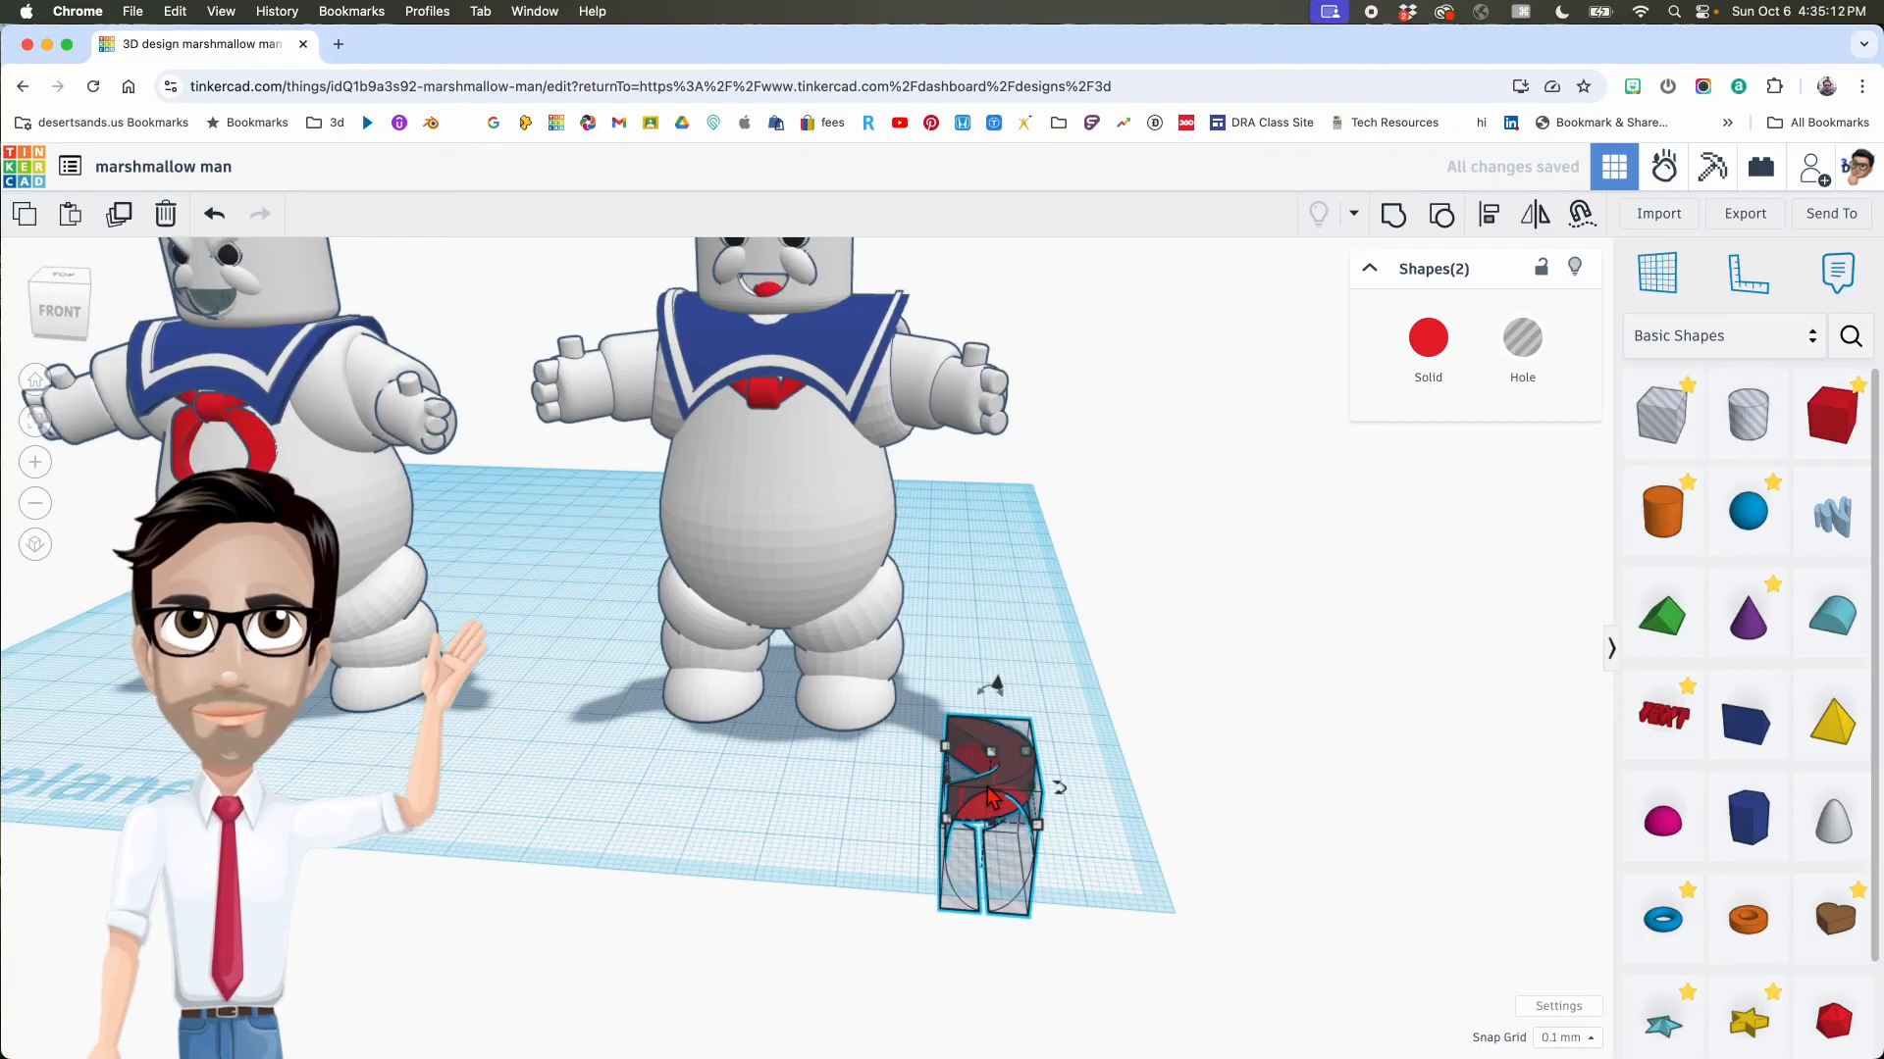
pyautogui.click(991, 797)
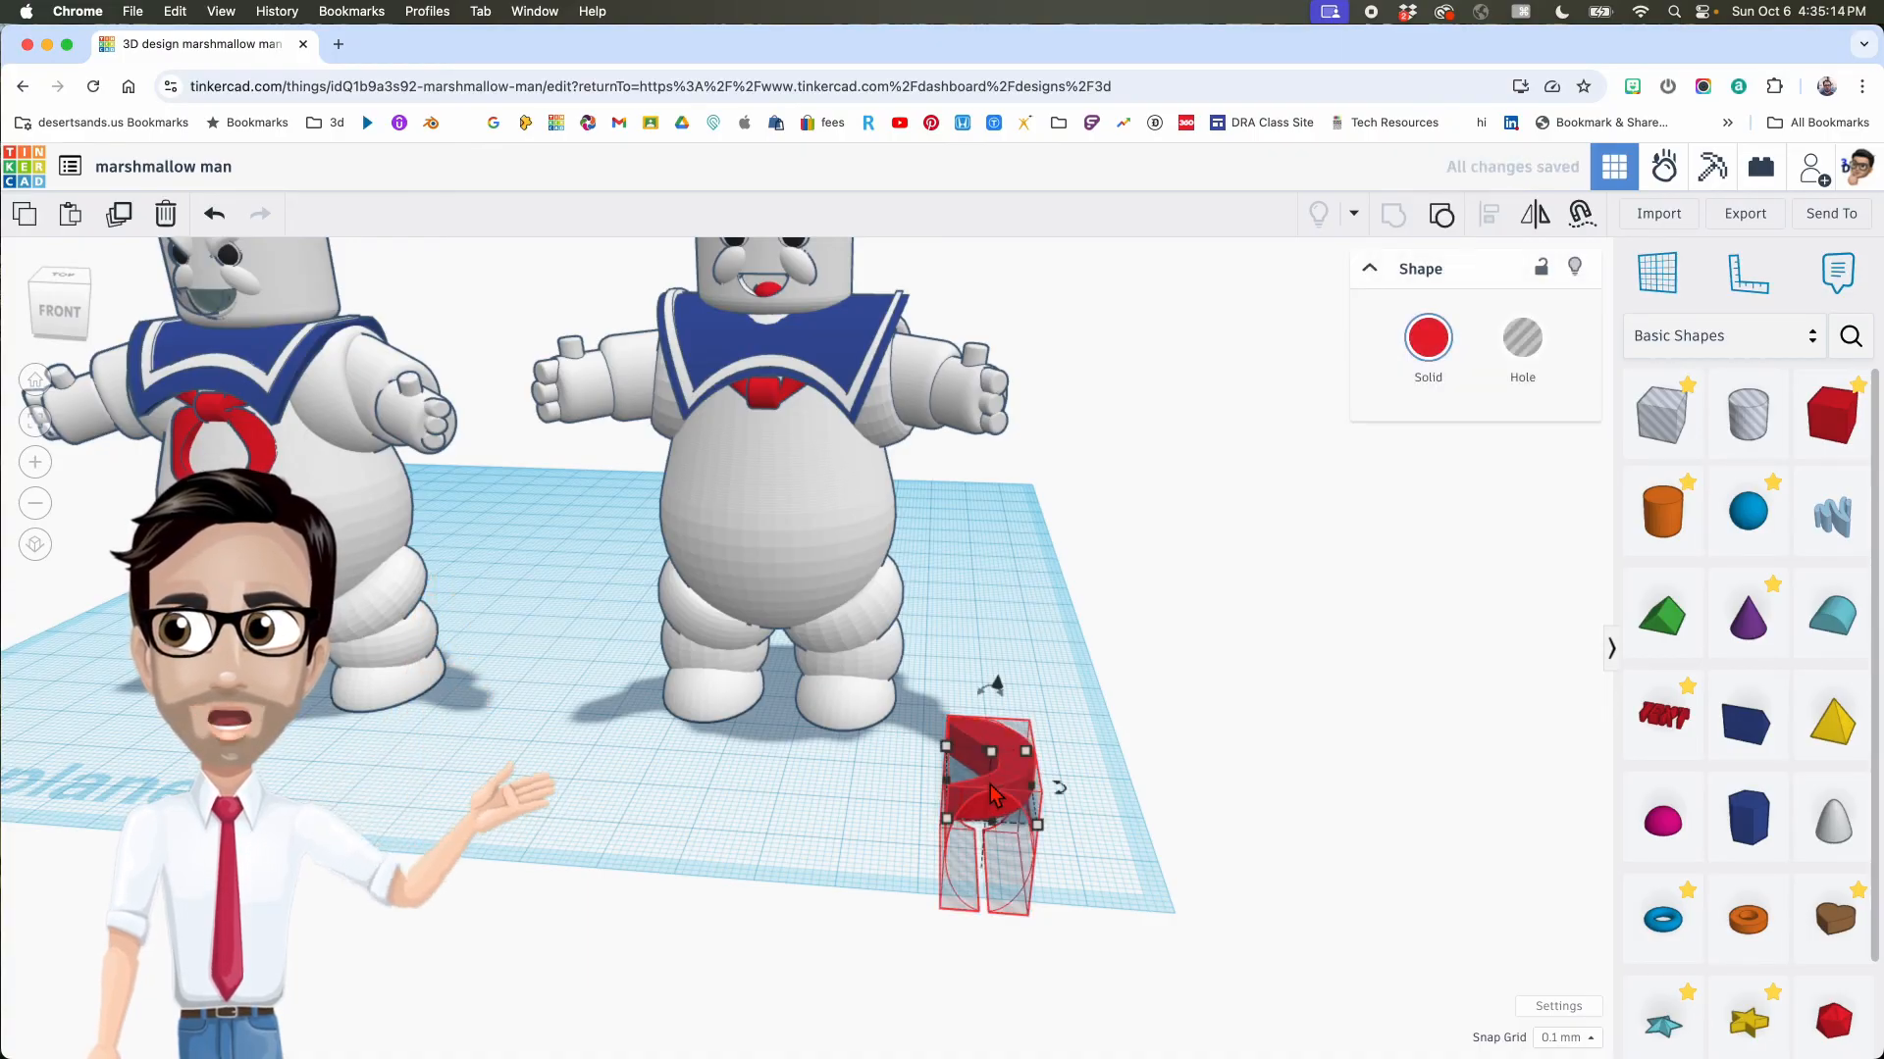
# Step: Rotate the trimmed crescent upright so it can hang as a neckerchief tail
pyautogui.moveTo(994, 788); pyautogui.dragTo(549, 769, button='right')
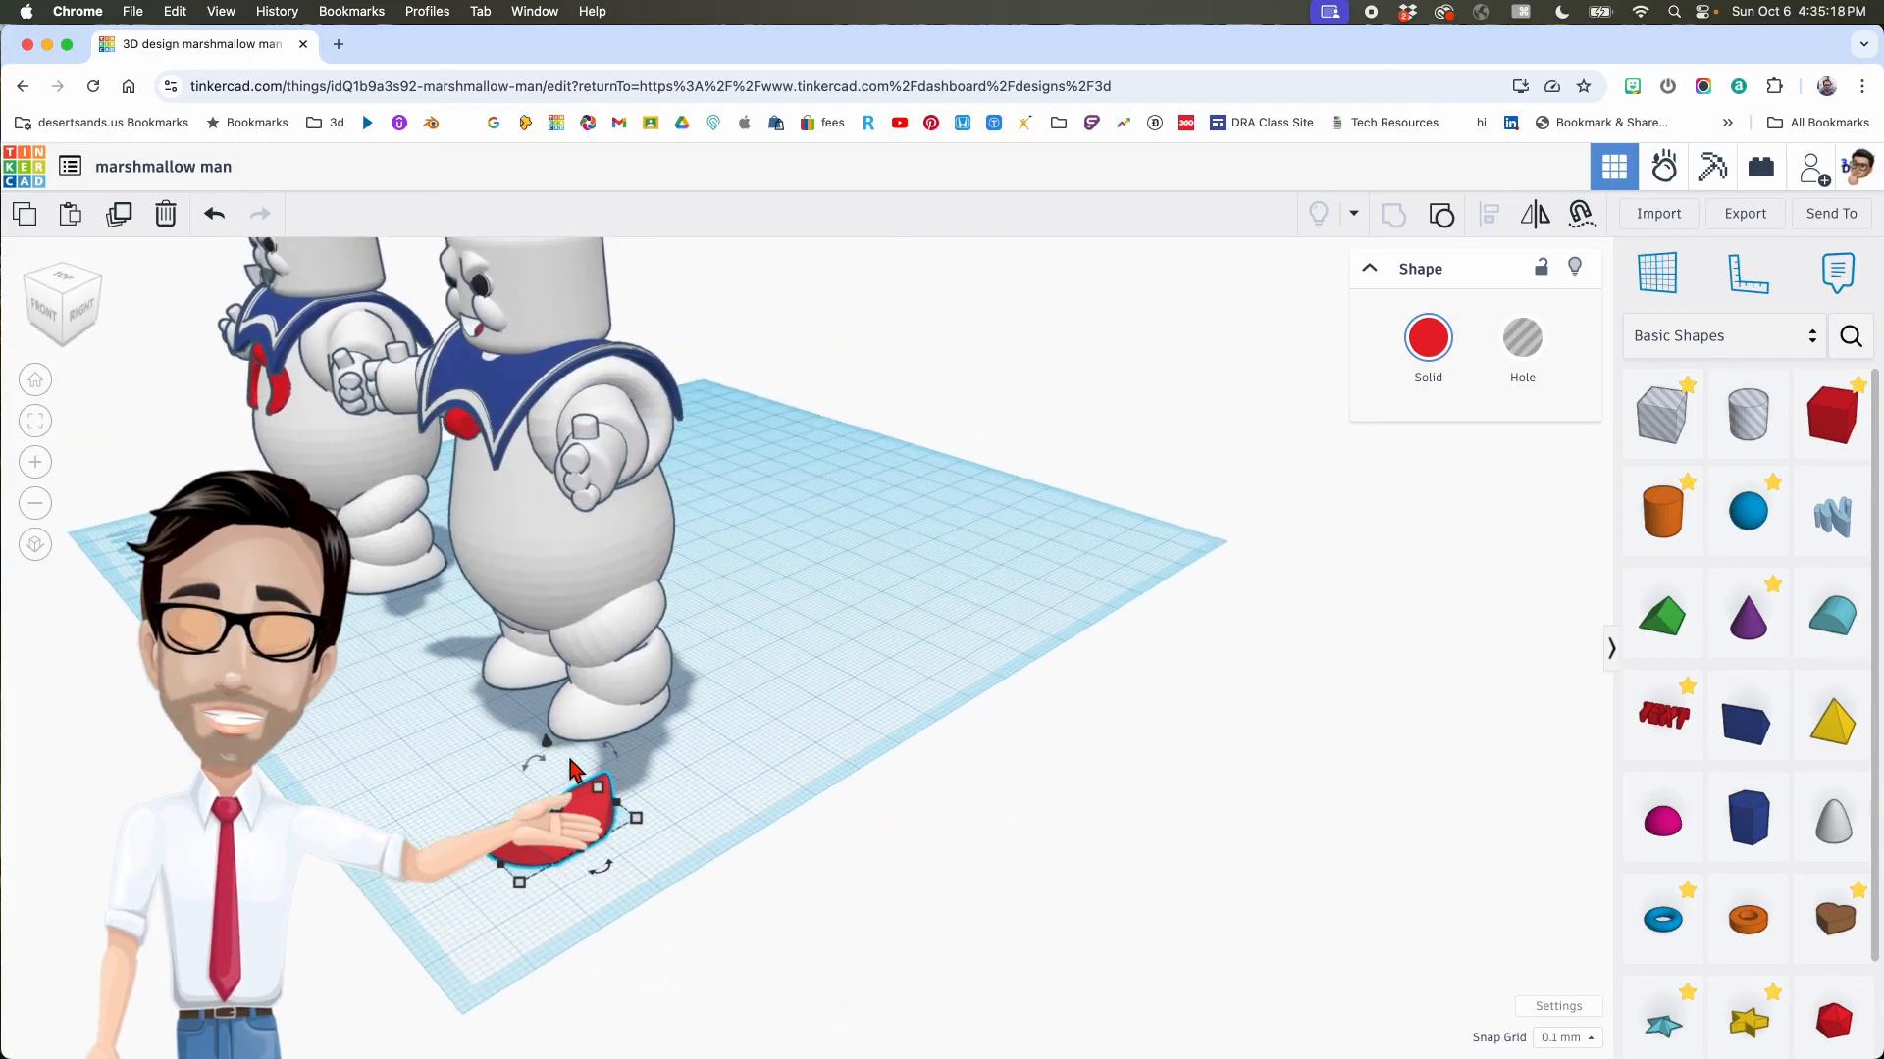
pyautogui.moveTo(546, 770); pyautogui.dragTo(493, 820)
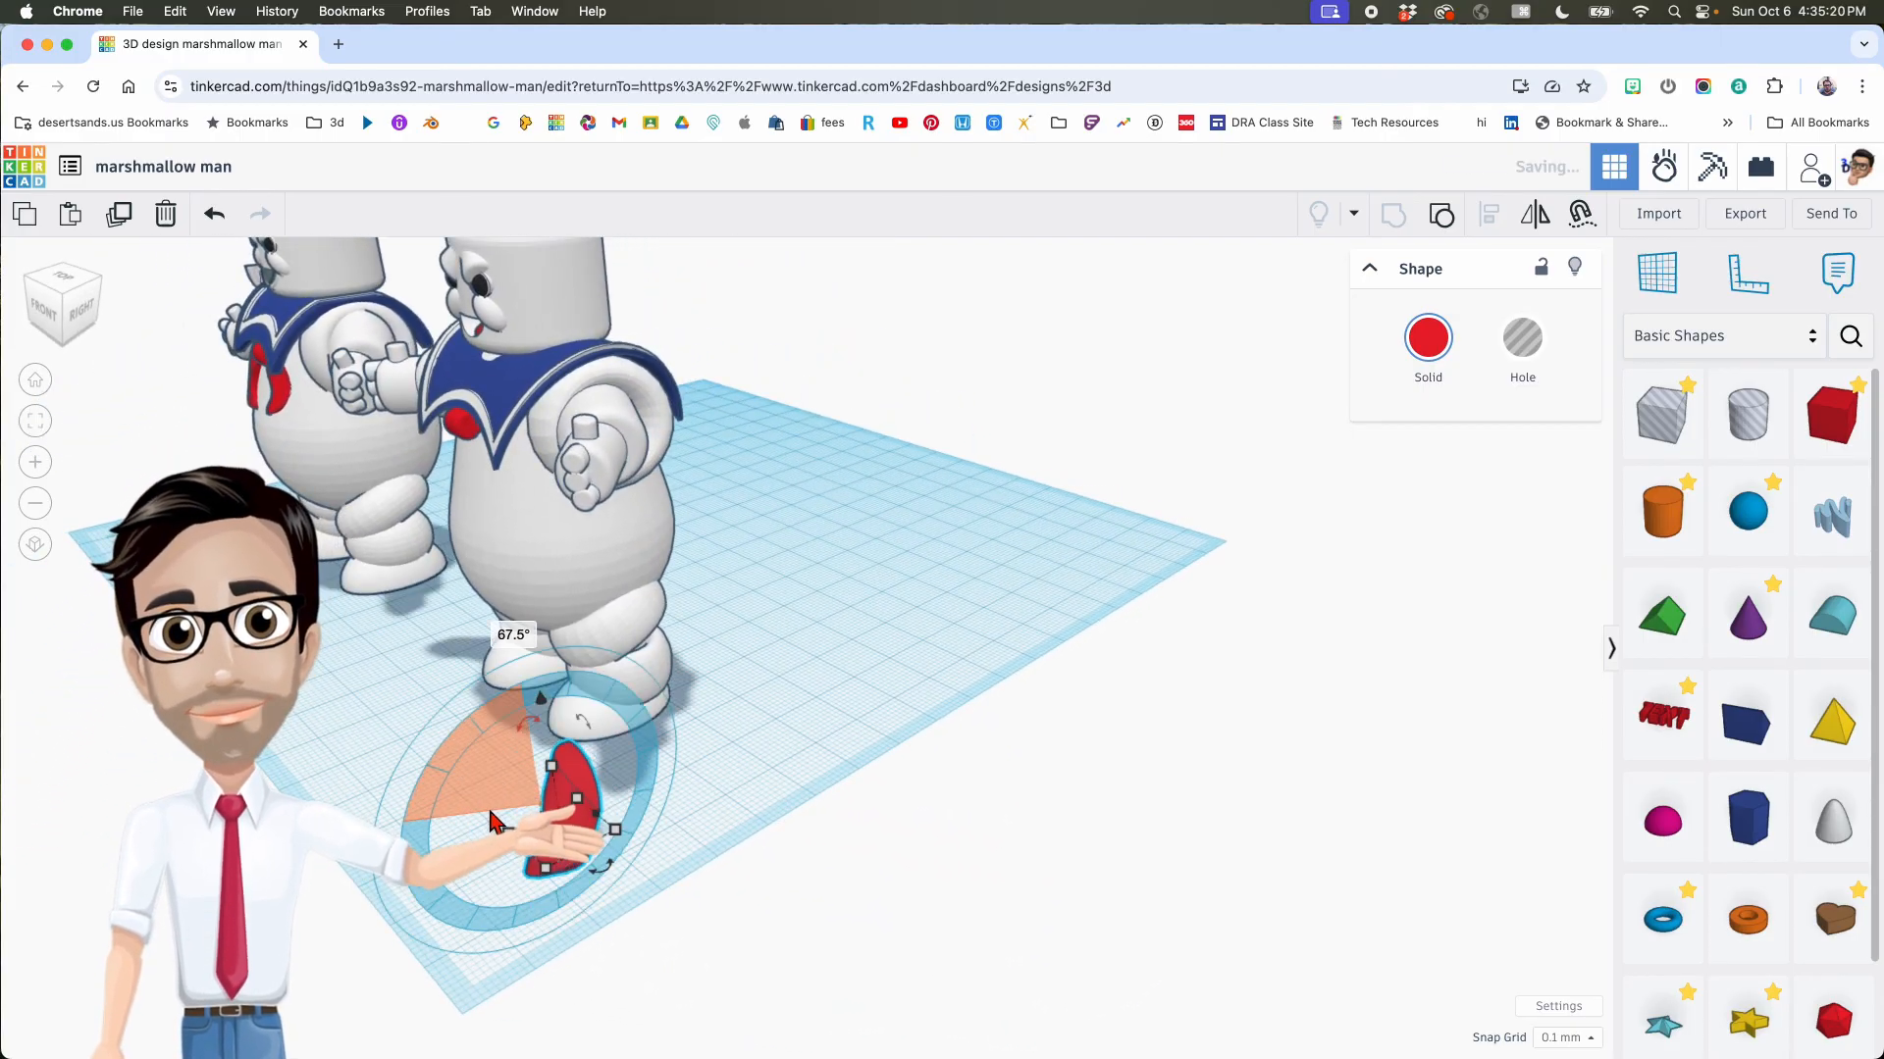
pyautogui.press('super+z')
pyautogui.moveTo(534, 761); pyautogui.dragTo(489, 835)
pyautogui.moveTo(515, 834); pyautogui.dragTo(1006, 792, button='right')
# Step: Move the red tail in front of the marshmallow man and raise it onto his chest beside the neckerchief knot
pyautogui.moveTo(957, 784); pyautogui.dragTo(802, 765)
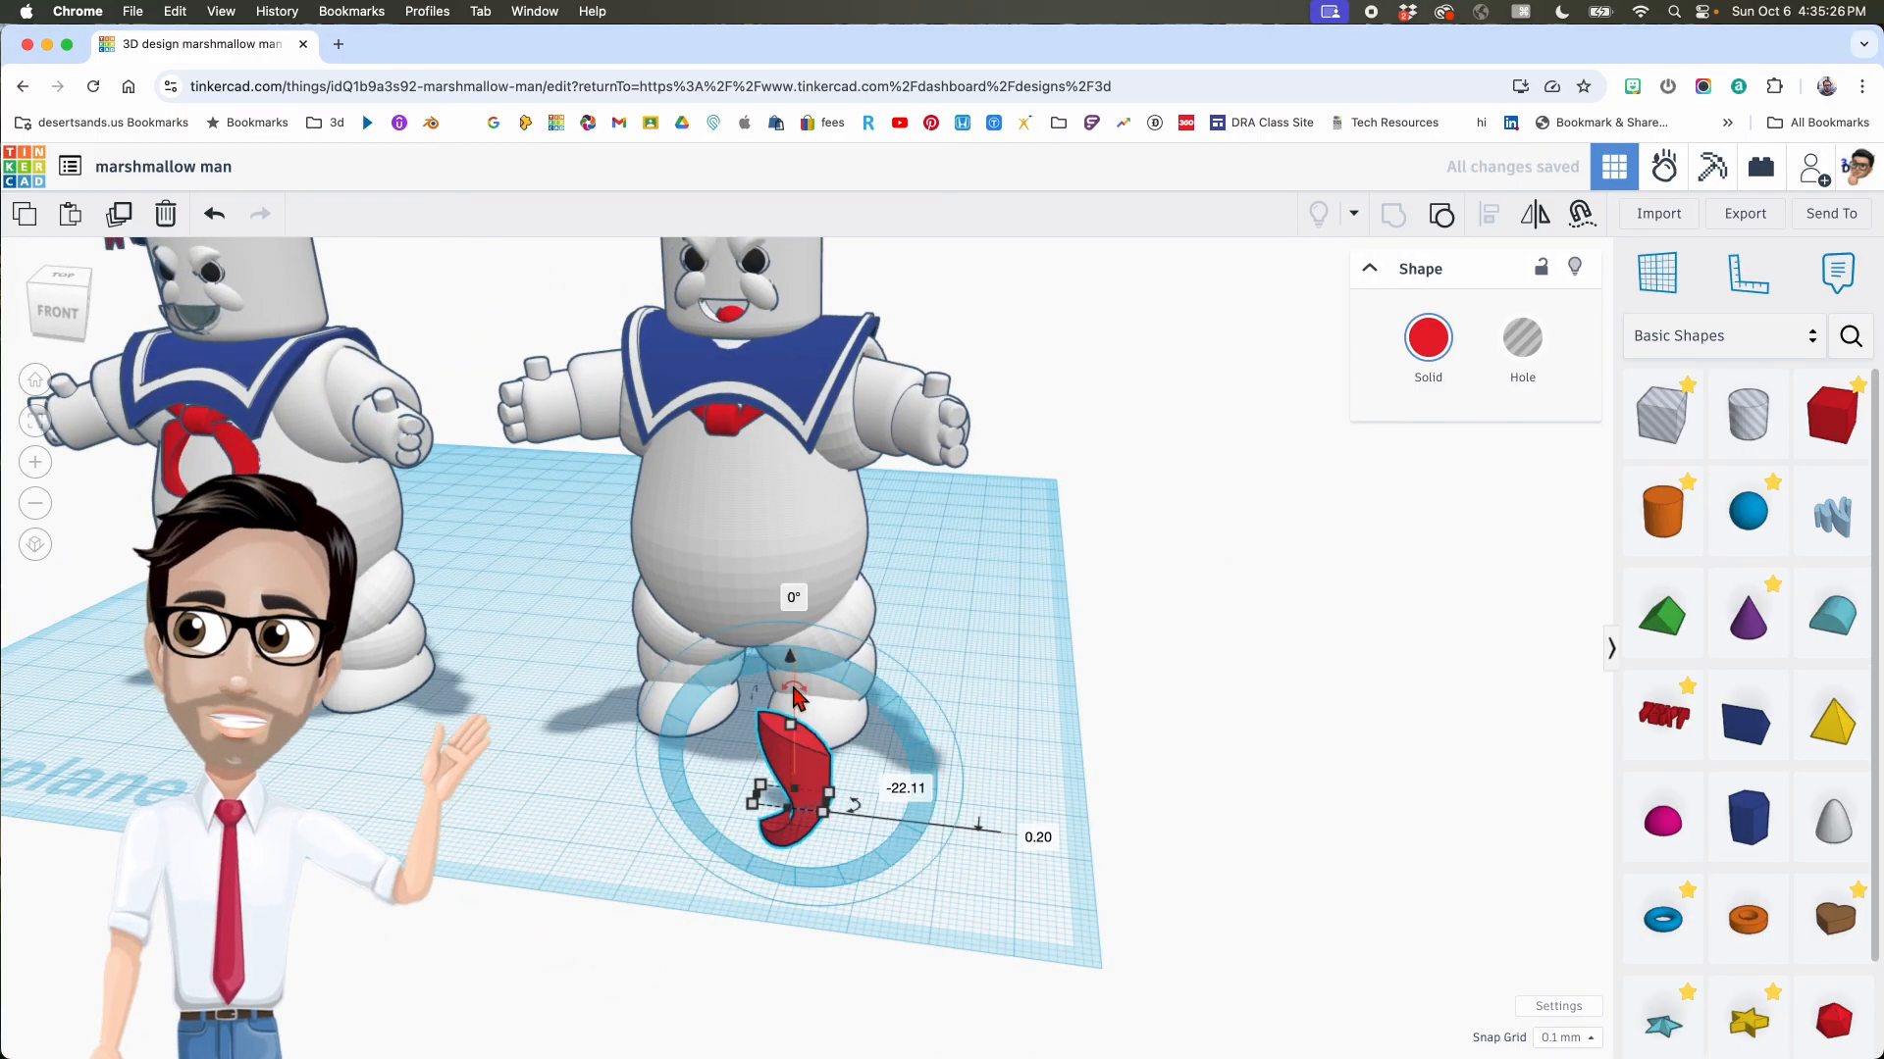
pyautogui.moveTo(789, 659); pyautogui.dragTo(784, 387)
pyautogui.moveTo(786, 394); pyautogui.dragTo(851, 365, button='right')
pyautogui.moveTo(895, 477); pyautogui.dragTo(872, 454)
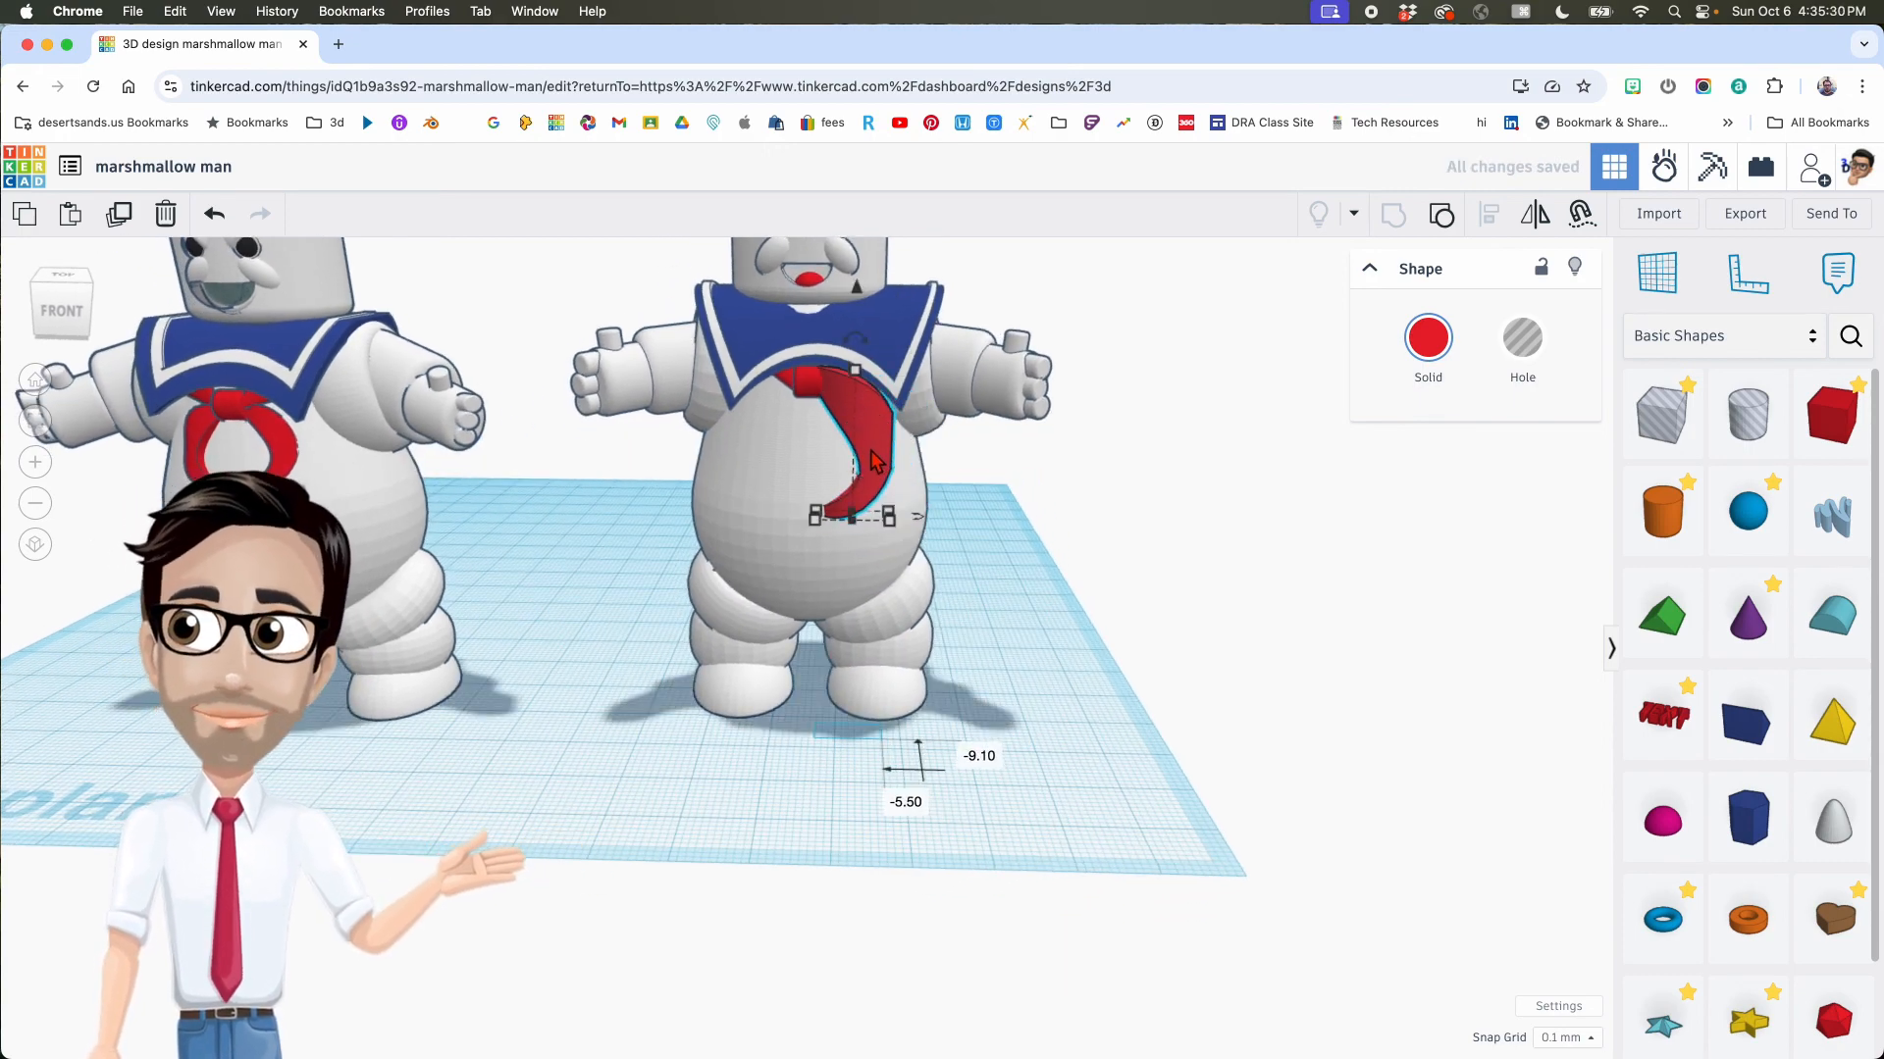
# Step: Scale the tail down to 14 mm tall and raise it about 4.2 mm so its upper end meets the knot
pyautogui.scroll(3, 872, 461)
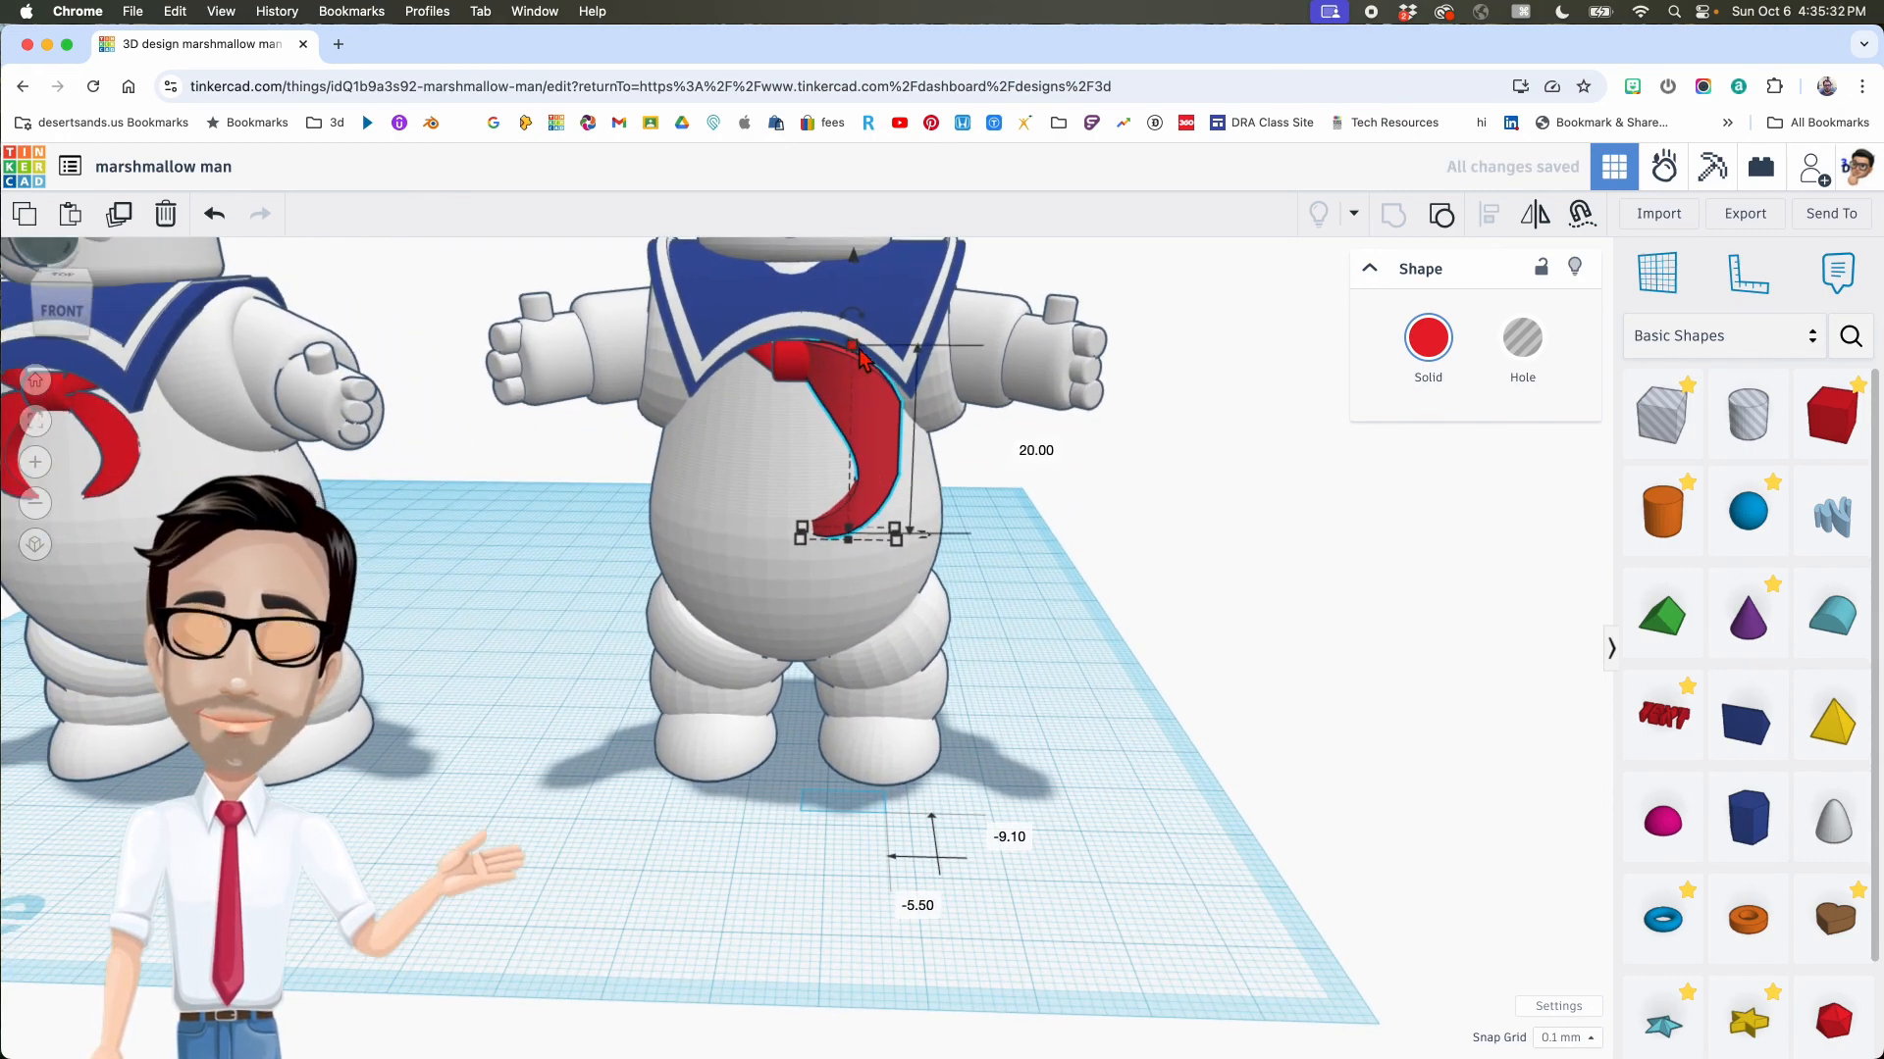
pyautogui.moveTo(854, 350); pyautogui.dragTo(849, 408)
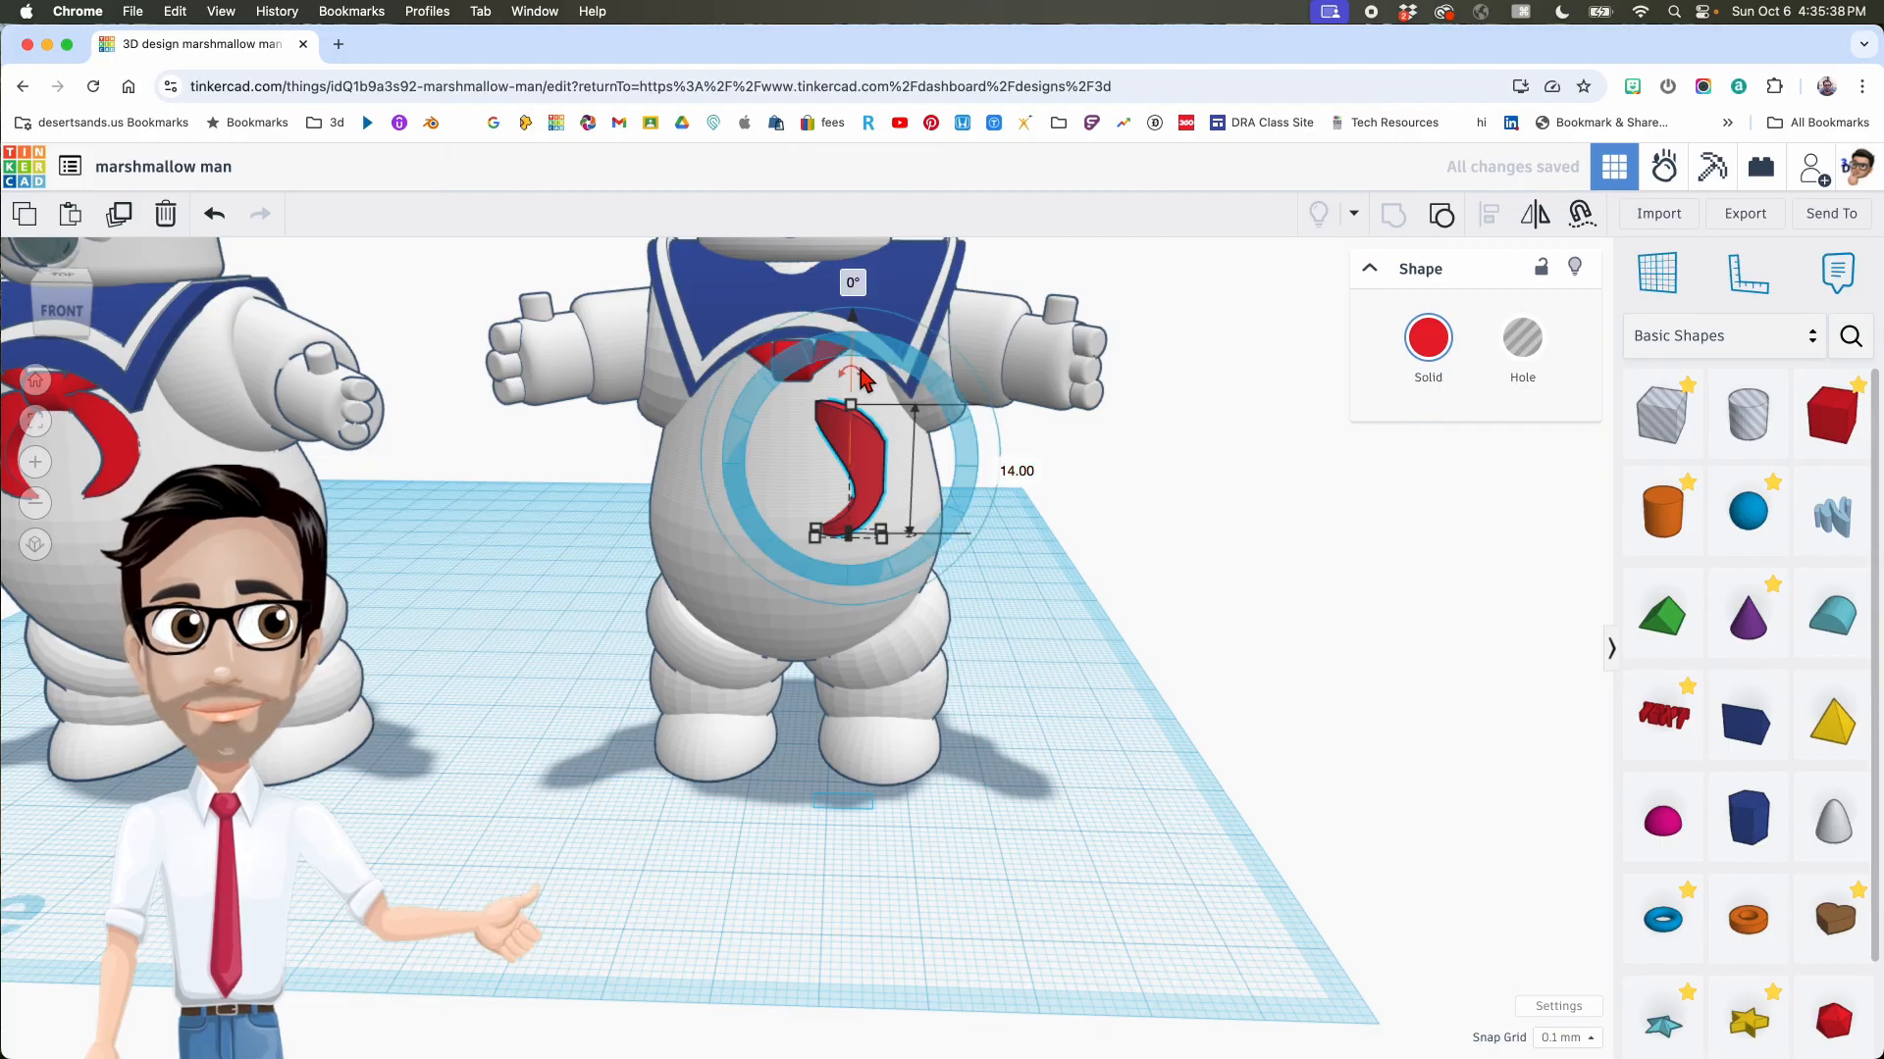
pyautogui.moveTo(852, 319); pyautogui.dragTo(849, 300)
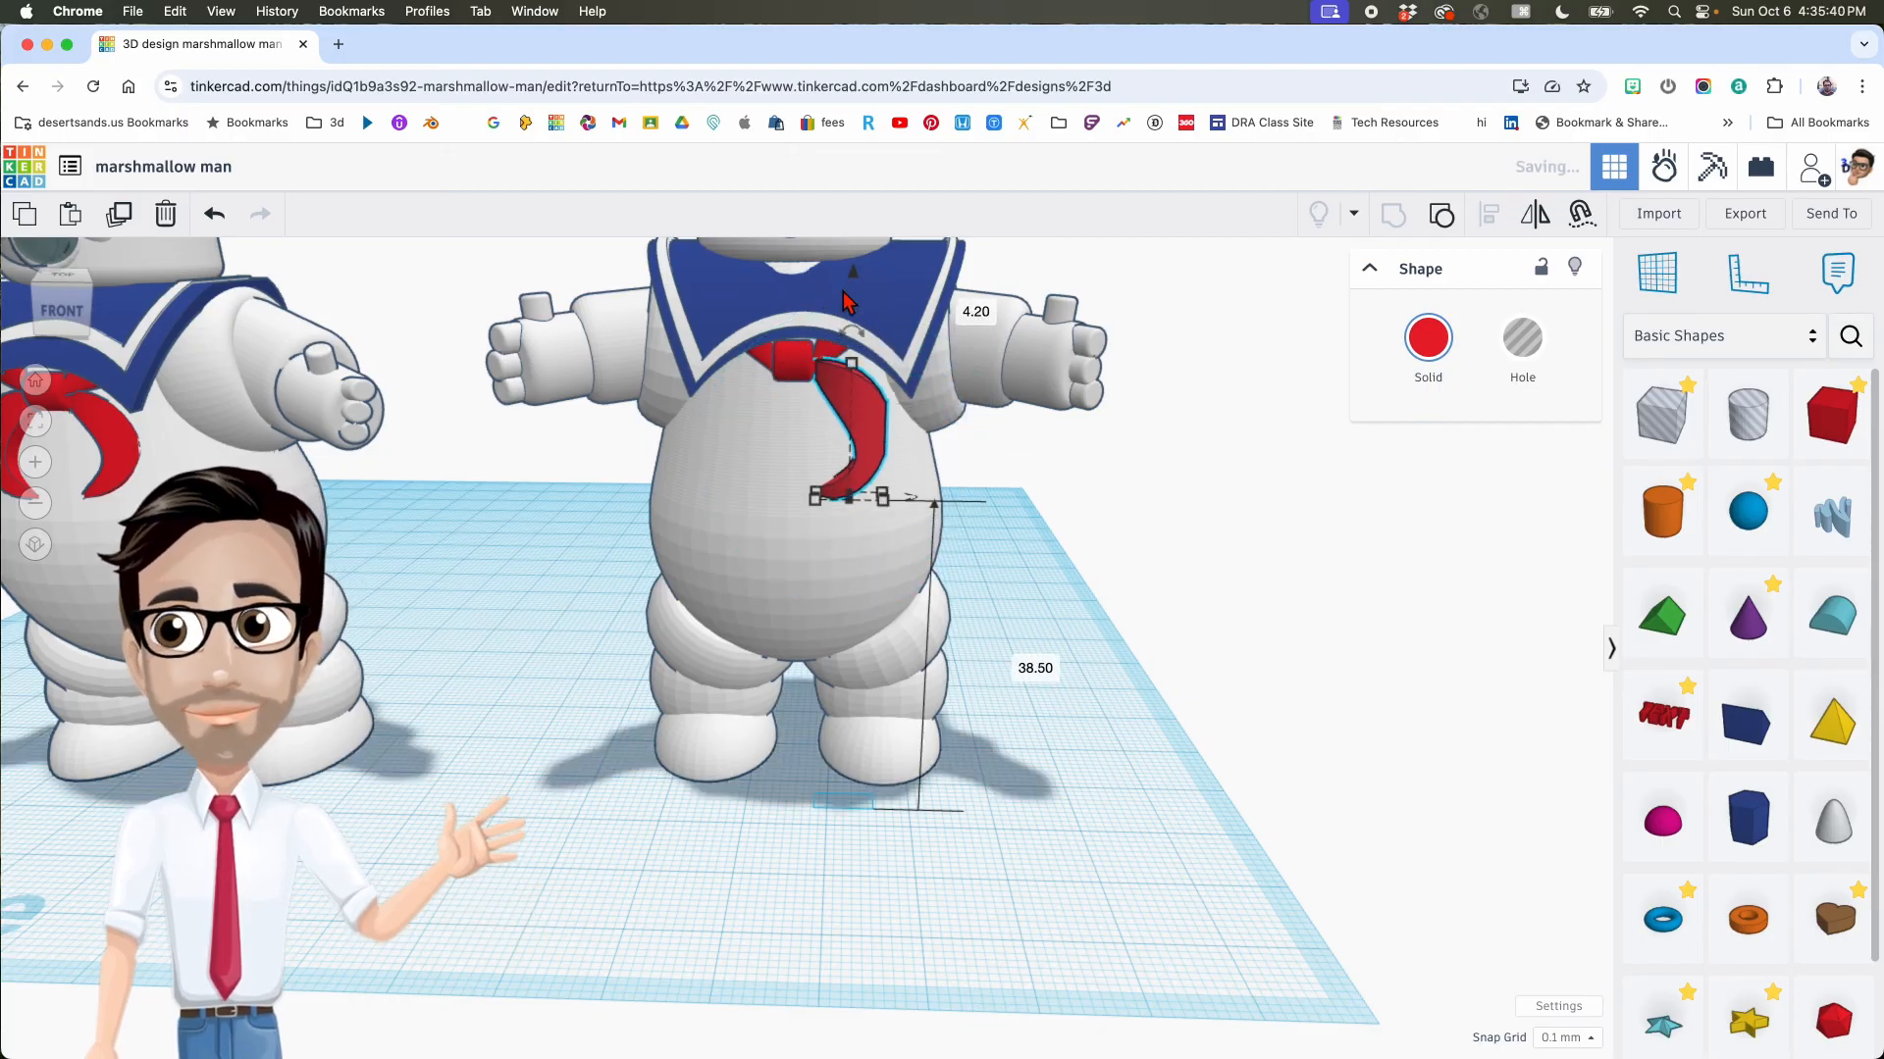
pyautogui.moveTo(863, 410); pyautogui.dragTo(856, 398)
# Step: Turn the tail to follow the curve of the belly and nudge it slightly upward against the knot
pyautogui.moveTo(916, 452); pyautogui.dragTo(820, 478, button='right')
pyautogui.moveTo(927, 546); pyautogui.dragTo(979, 556)
pyautogui.moveTo(1001, 534); pyautogui.dragTo(1129, 514, button='right')
pyautogui.moveTo(937, 495)
pyautogui.mouseDown(button='right')
pyautogui.moveTo(974, 494)
pyautogui.moveTo(922, 489)
pyautogui.moveTo(939, 500)
pyautogui.mouseUp(button='right')
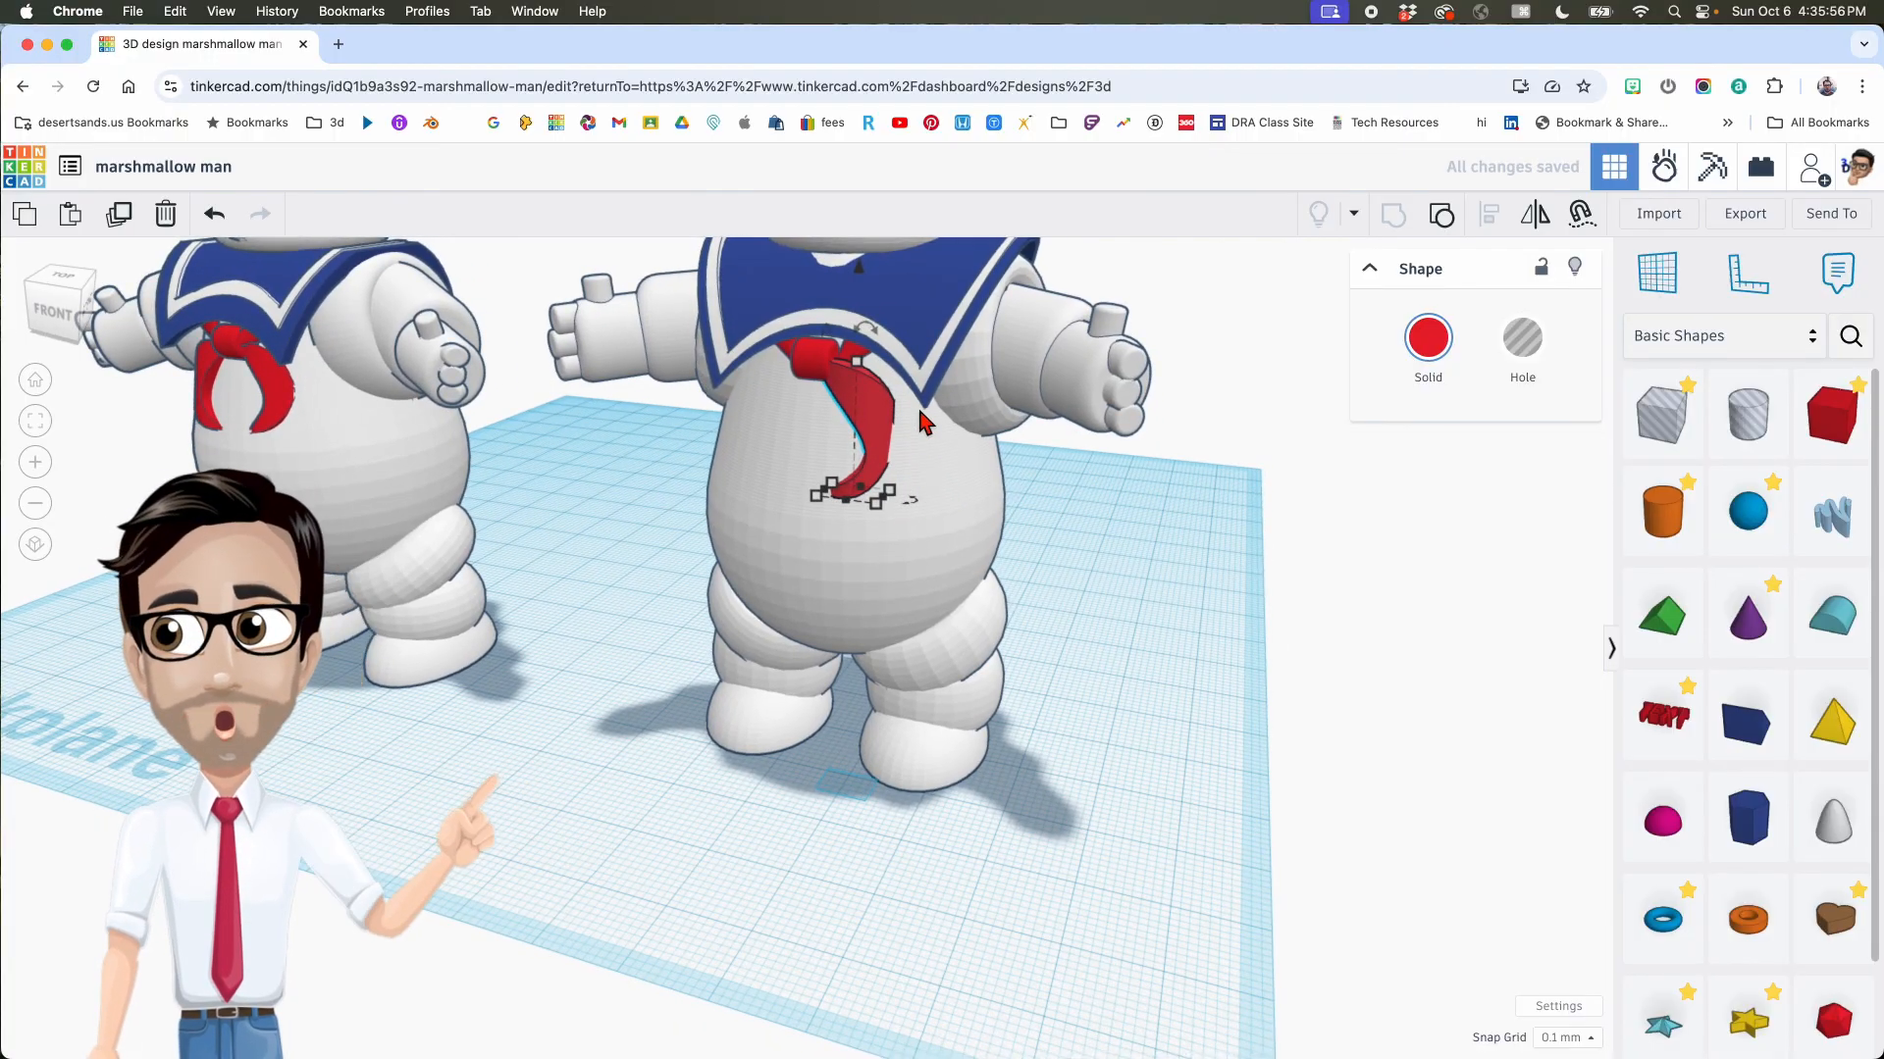
pyautogui.moveTo(860, 263); pyautogui.dragTo(863, 260)
pyautogui.moveTo(888, 412); pyautogui.dragTo(921, 423, button='right')
pyautogui.moveTo(921, 423); pyautogui.dragTo(955, 440, button='middle')
pyautogui.moveTo(966, 487); pyautogui.dragTo(1014, 483, button='right')
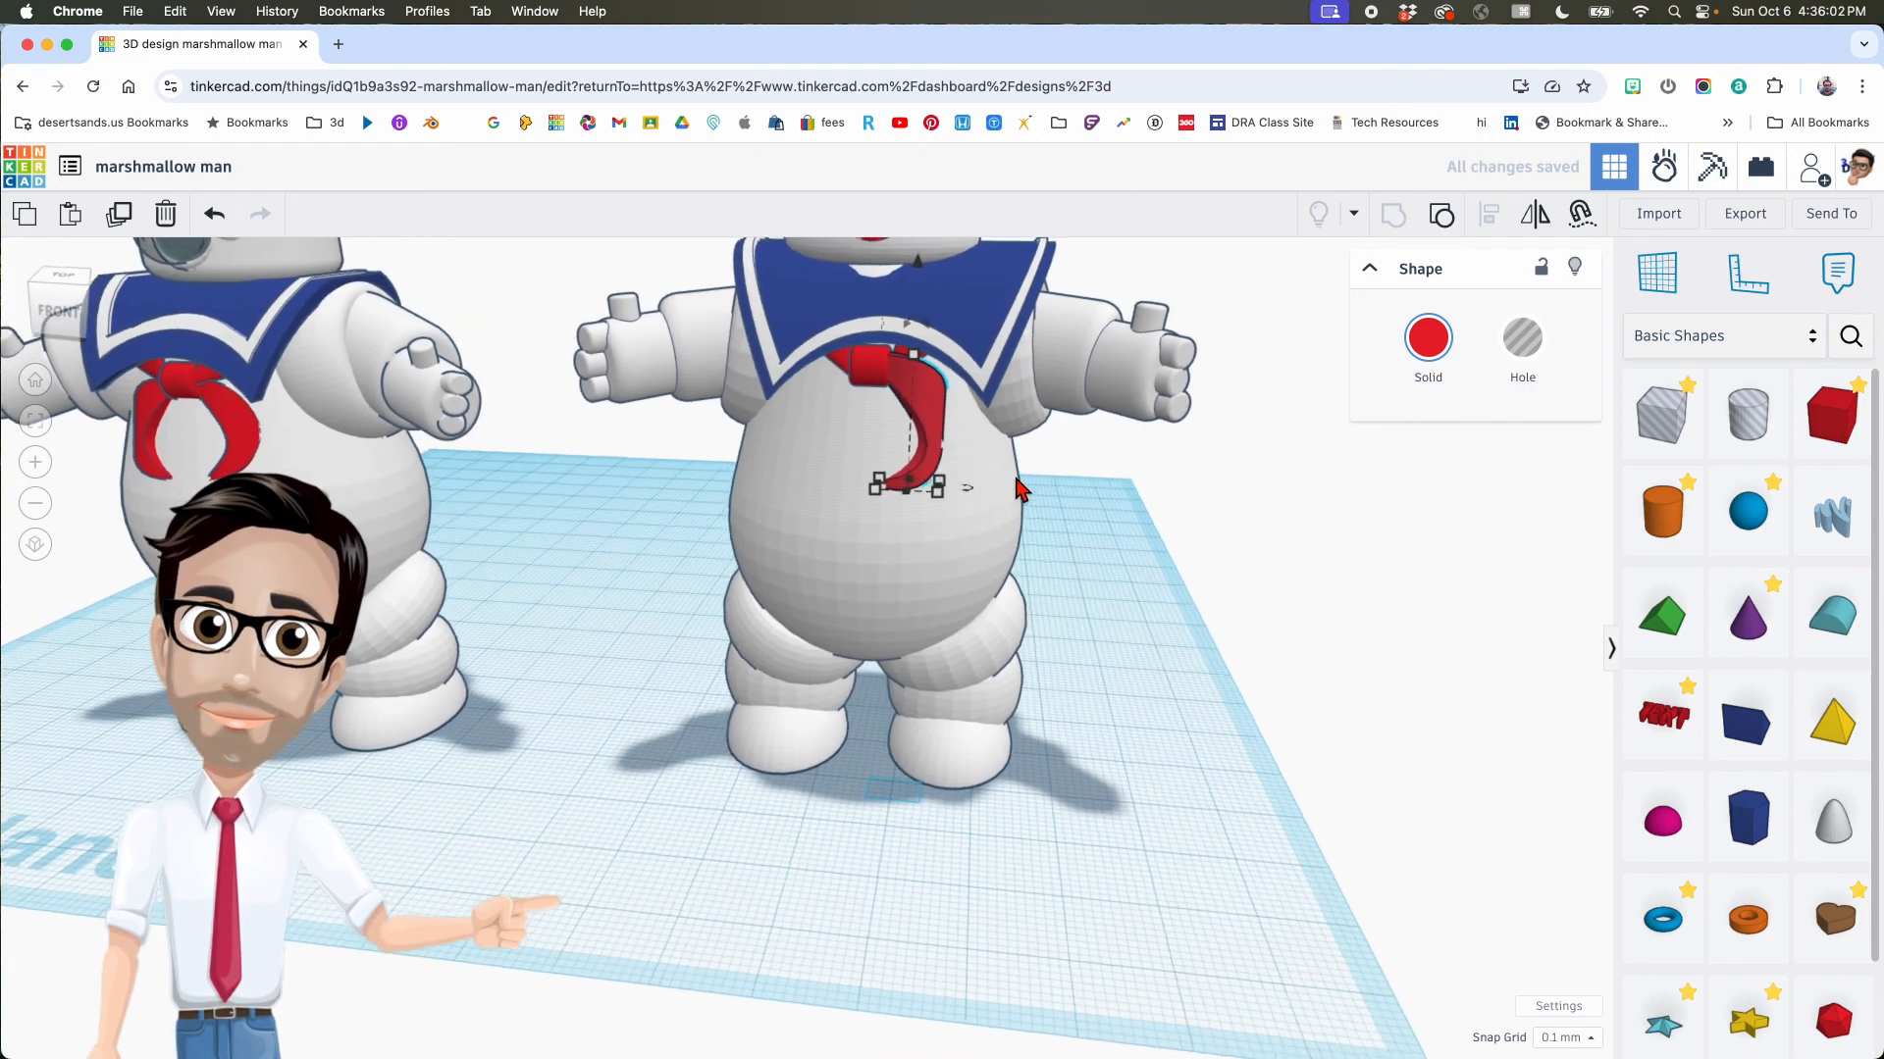
# Step: Tilt the tail slightly, as seen from the front, so it hangs outward from the knot
pyautogui.moveTo(918, 312); pyautogui.dragTo(908, 282)
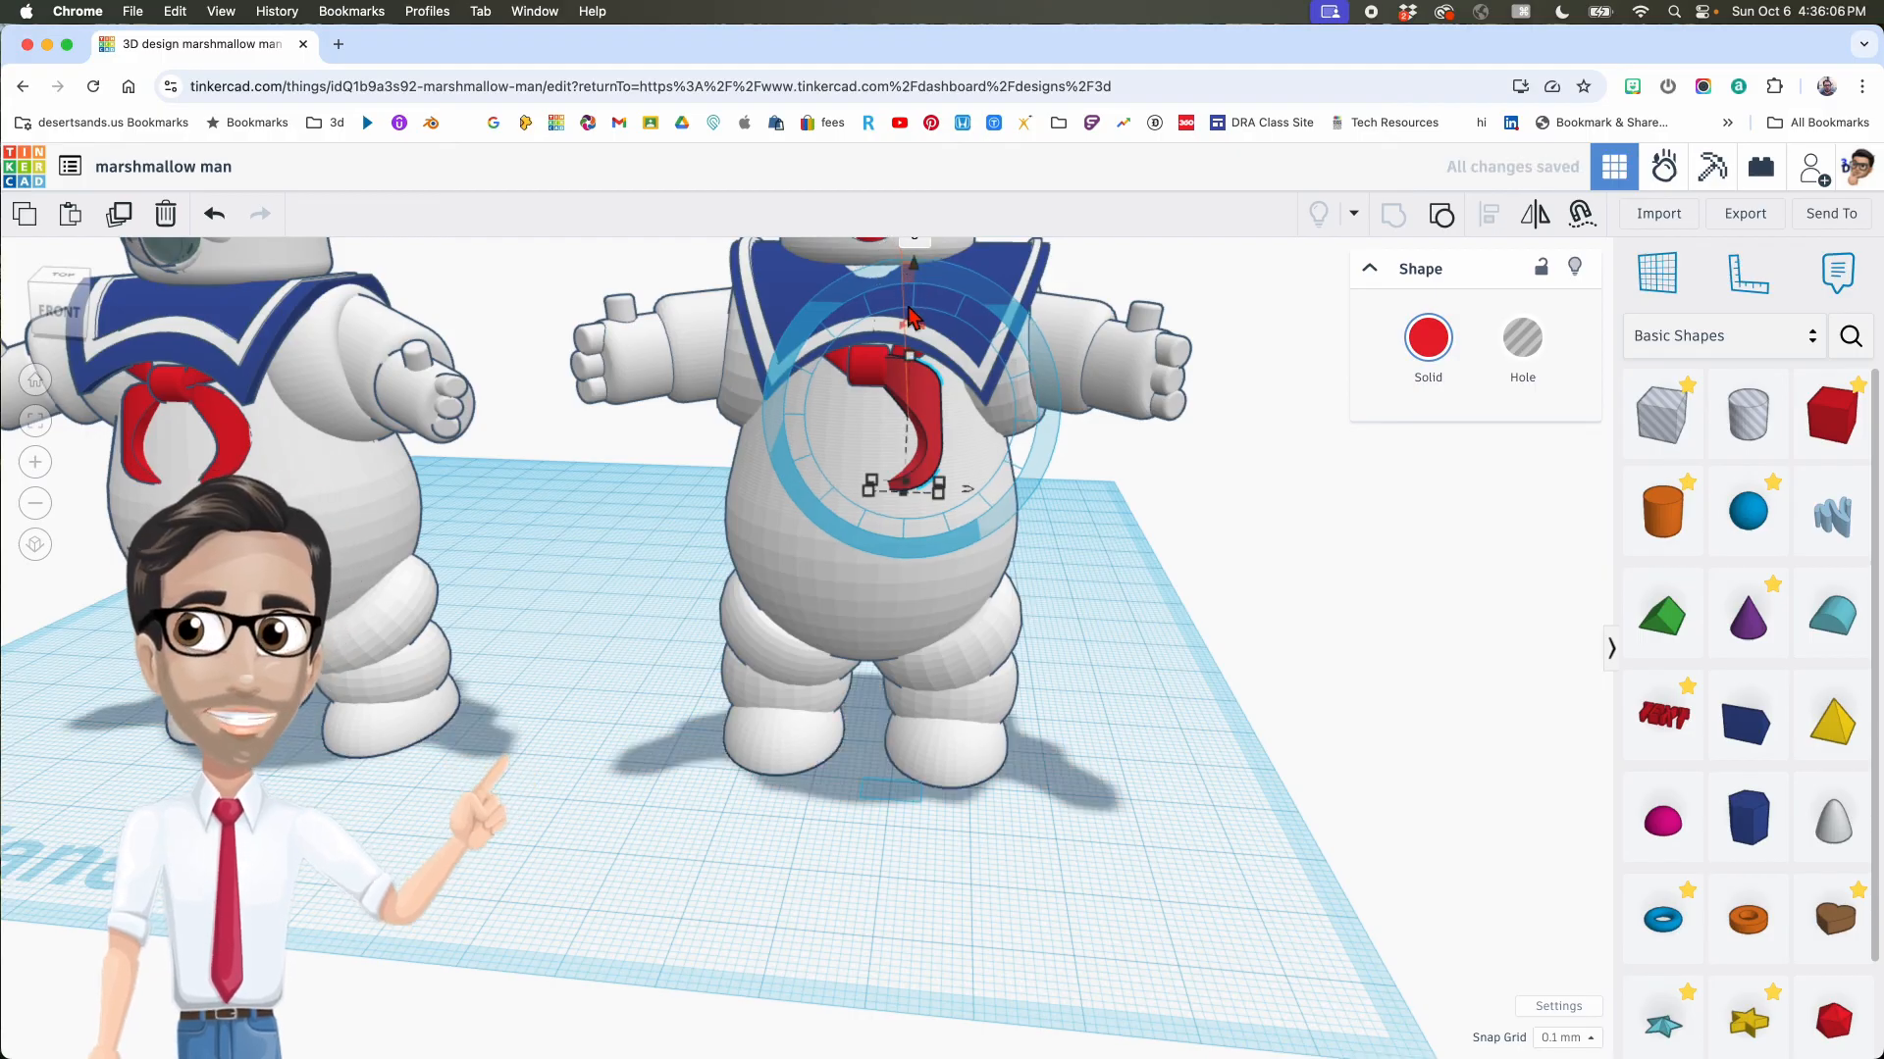
pyautogui.press('super+z')
pyautogui.moveTo(1104, 441); pyautogui.dragTo(1113, 579, button='middle')
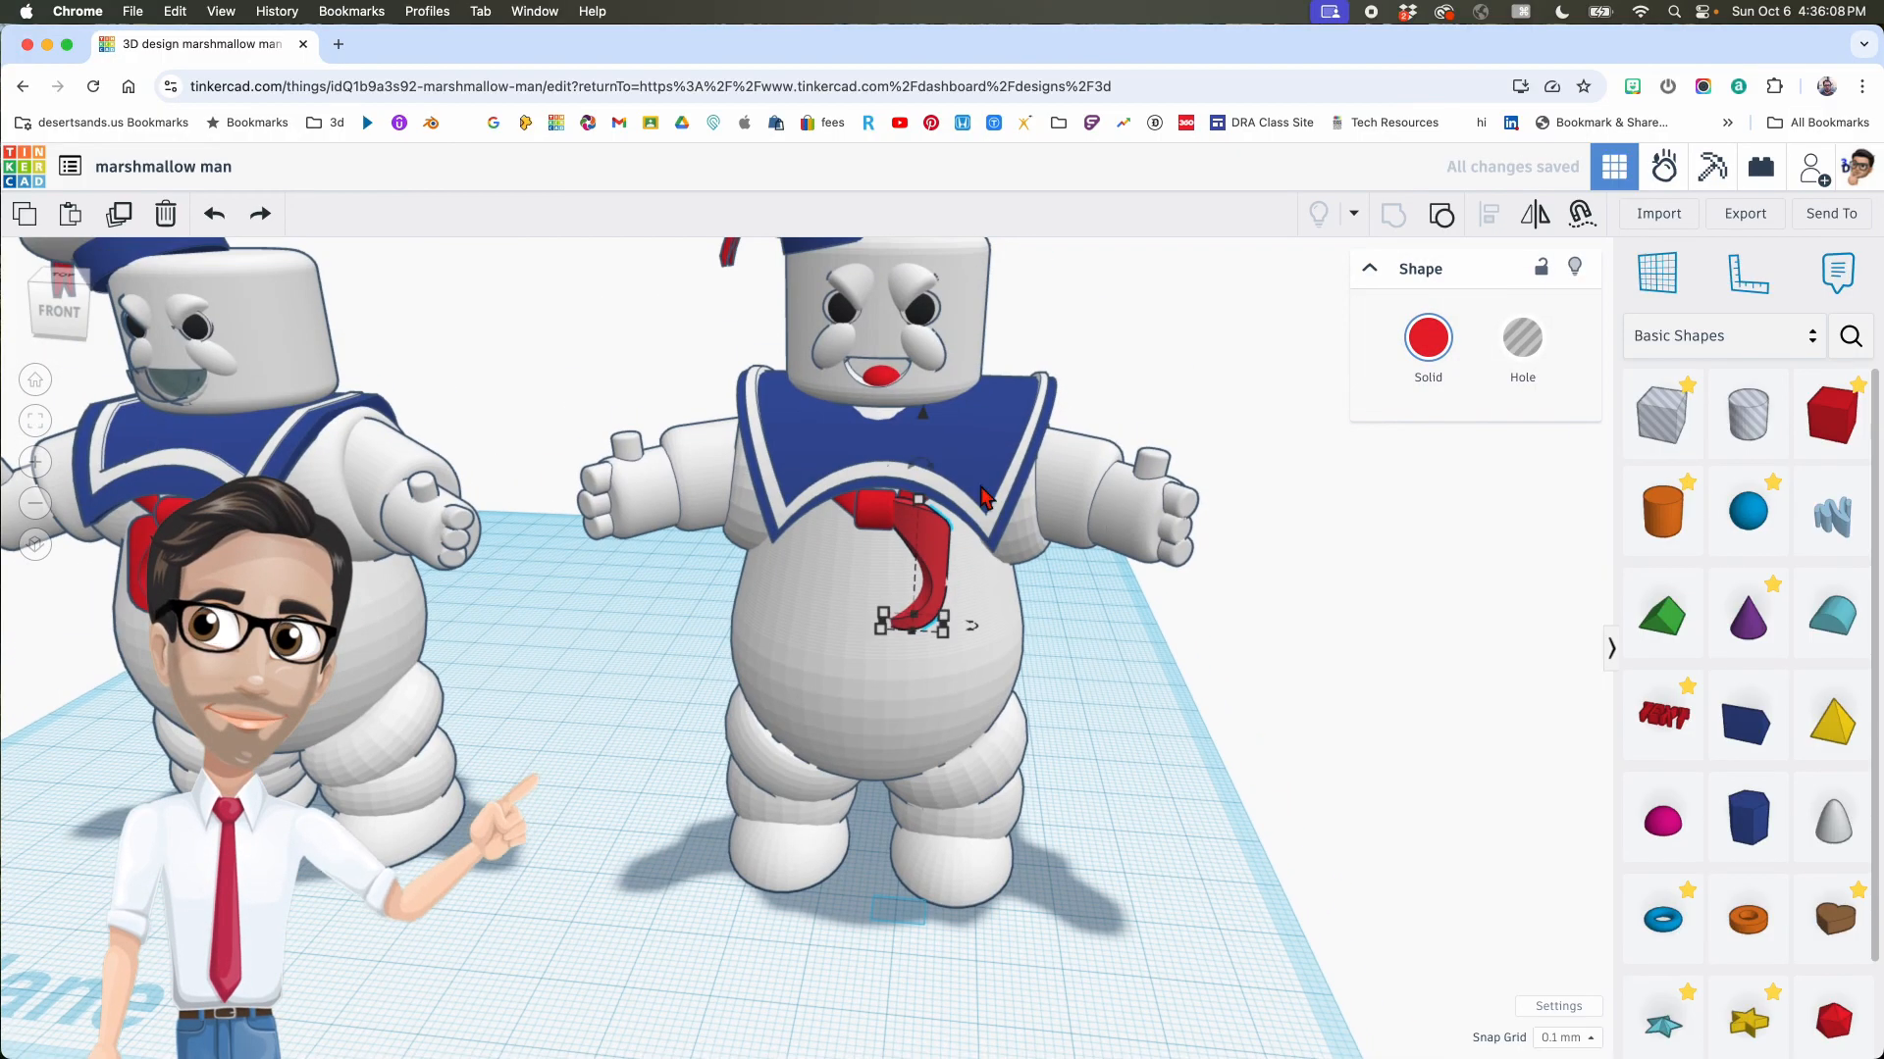
pyautogui.moveTo(918, 459); pyautogui.dragTo(904, 398)
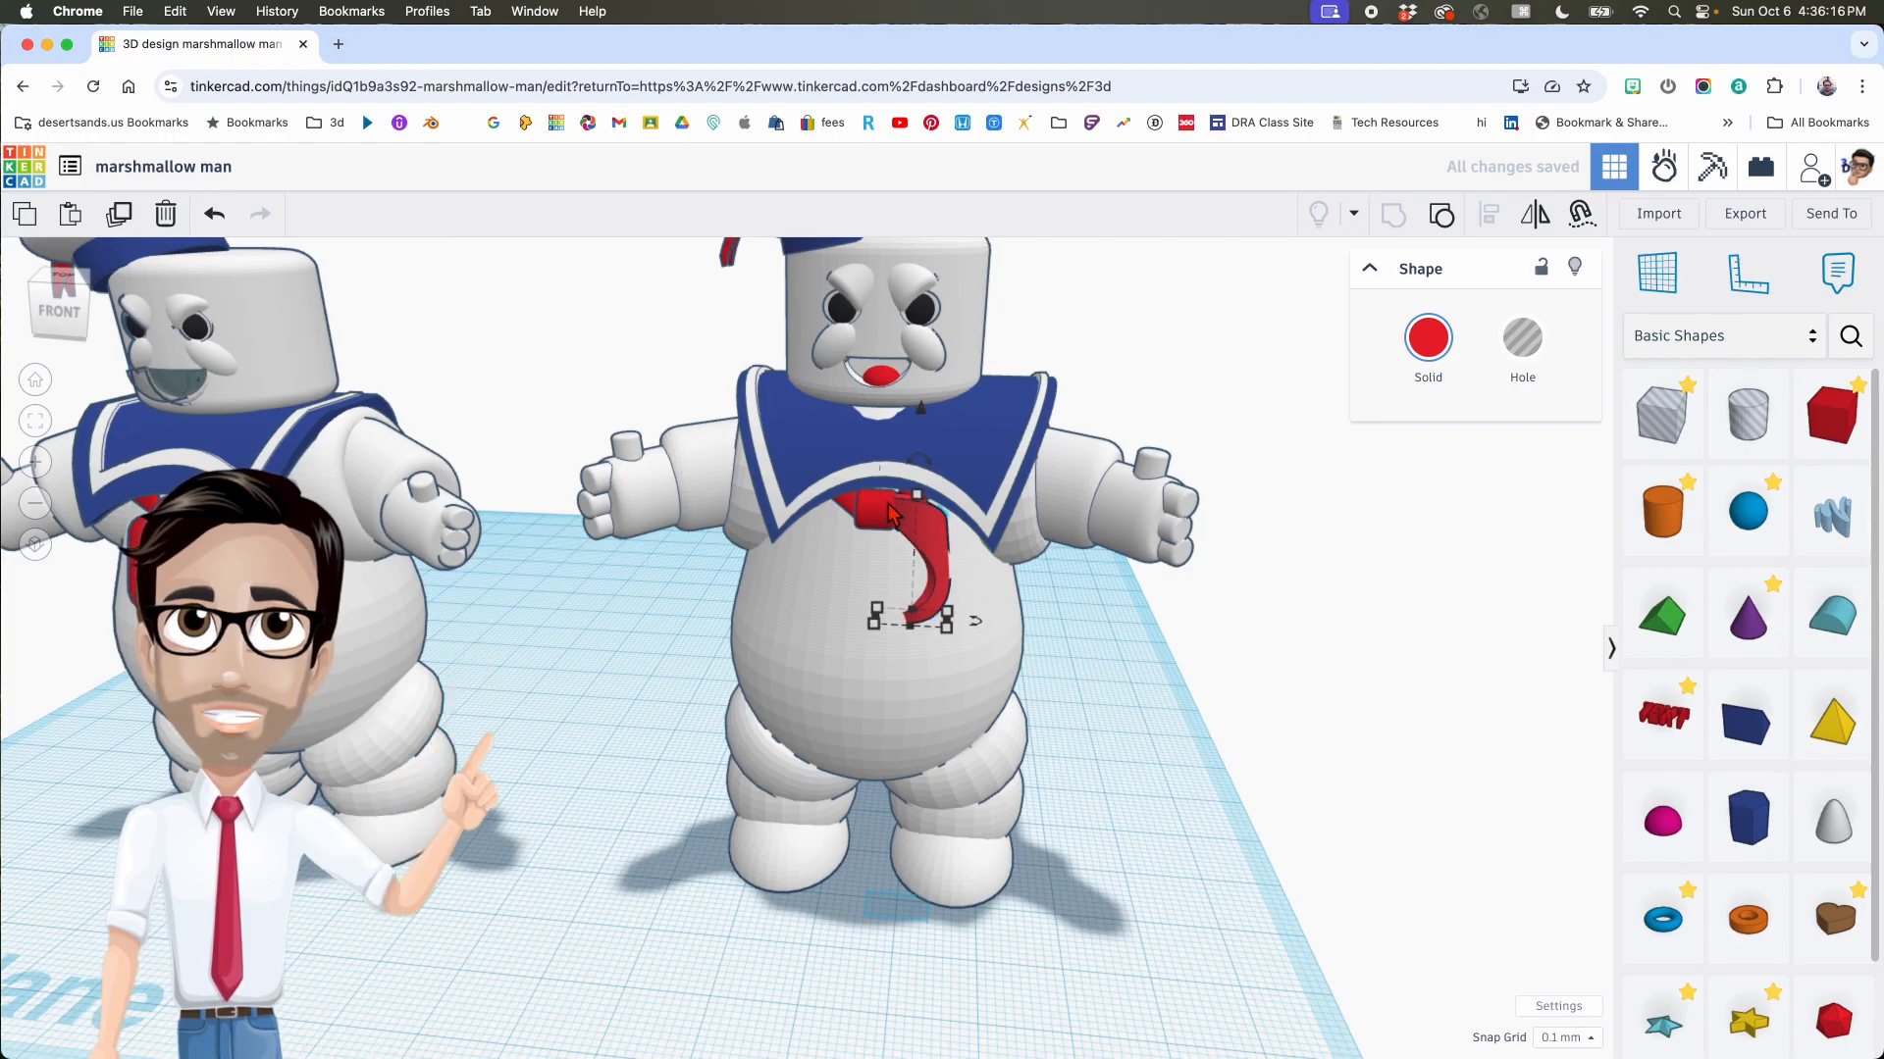
# Step: Duplicate the tail, mirror the copy left to right and place it on the other side of the knot
pyautogui.moveTo(933, 538); pyautogui.dragTo(927, 537, button='right')
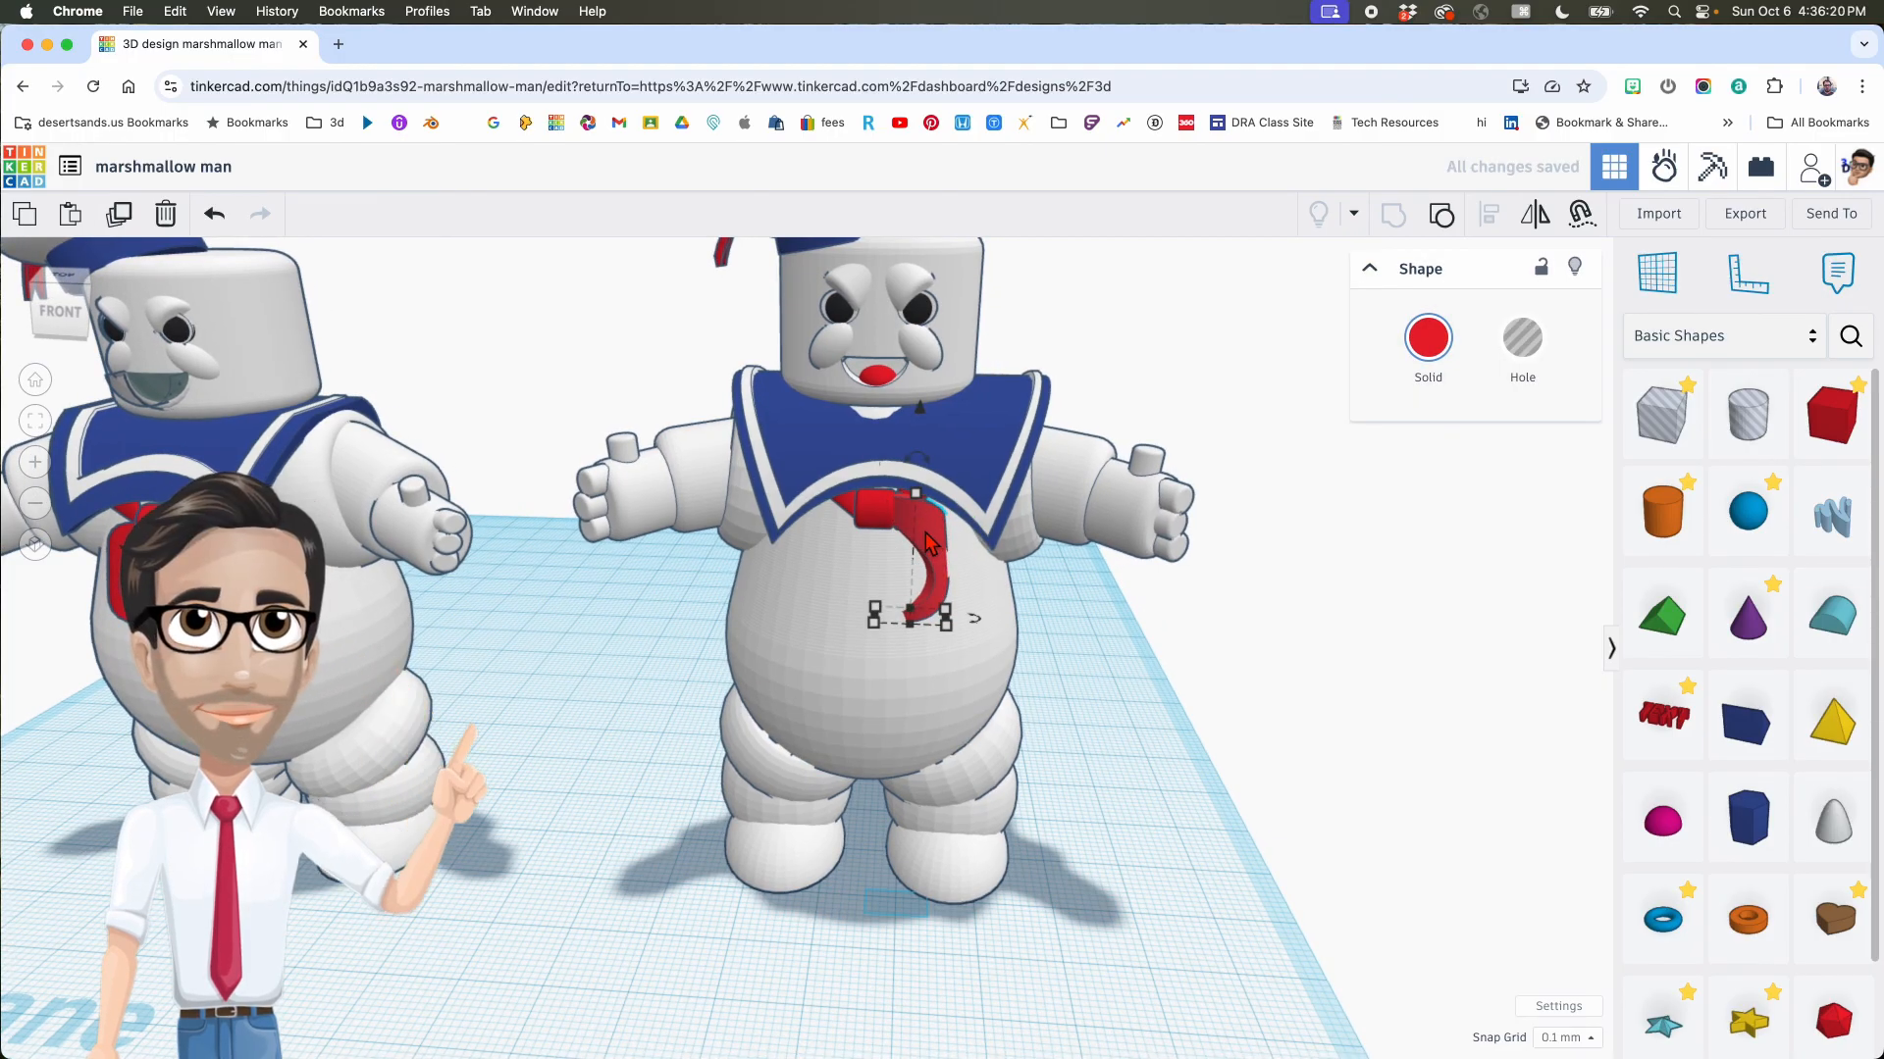
pyautogui.press('m')
pyautogui.click(926, 633)
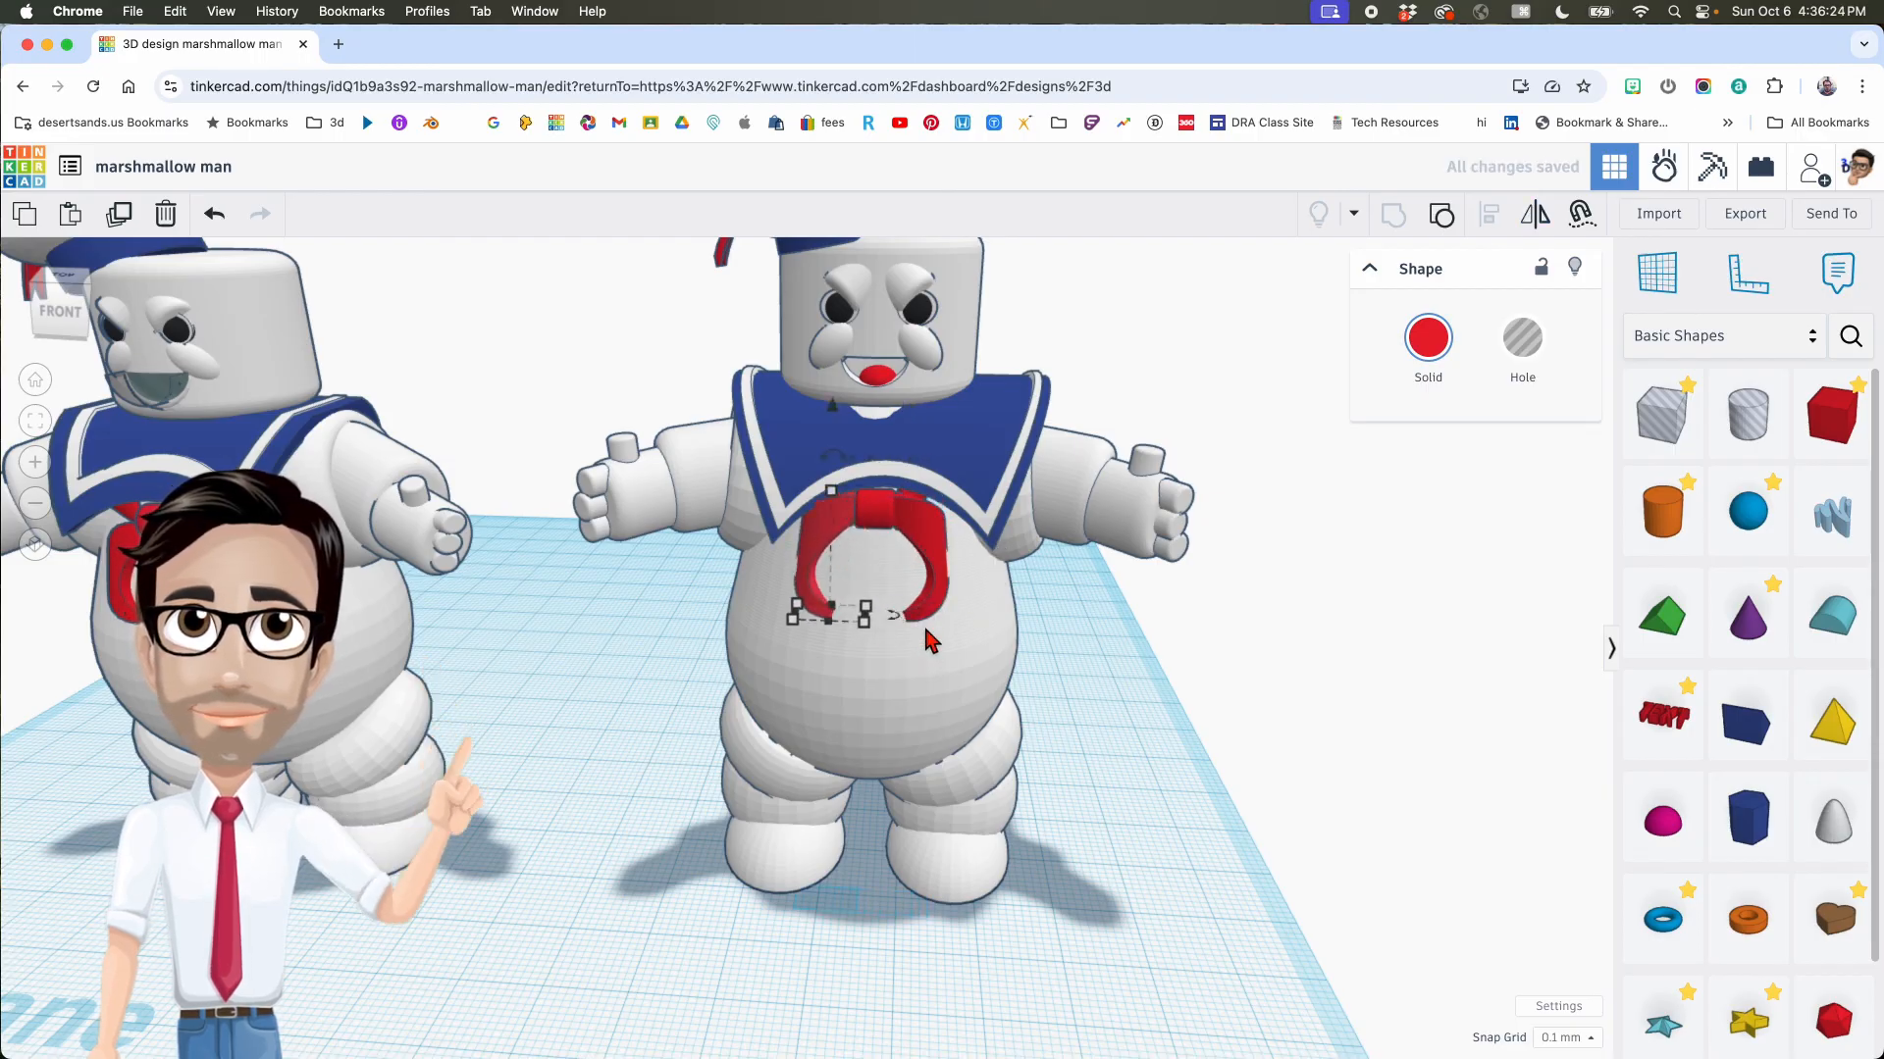
# Step: Select both neckerchief tails and lower them together by 0.9 mm
pyautogui.moveTo(950, 626); pyautogui.dragTo(954, 557, button='right')
pyautogui.moveTo(962, 635); pyautogui.dragTo(1189, 665, button='right')
pyautogui.moveTo(868, 581)
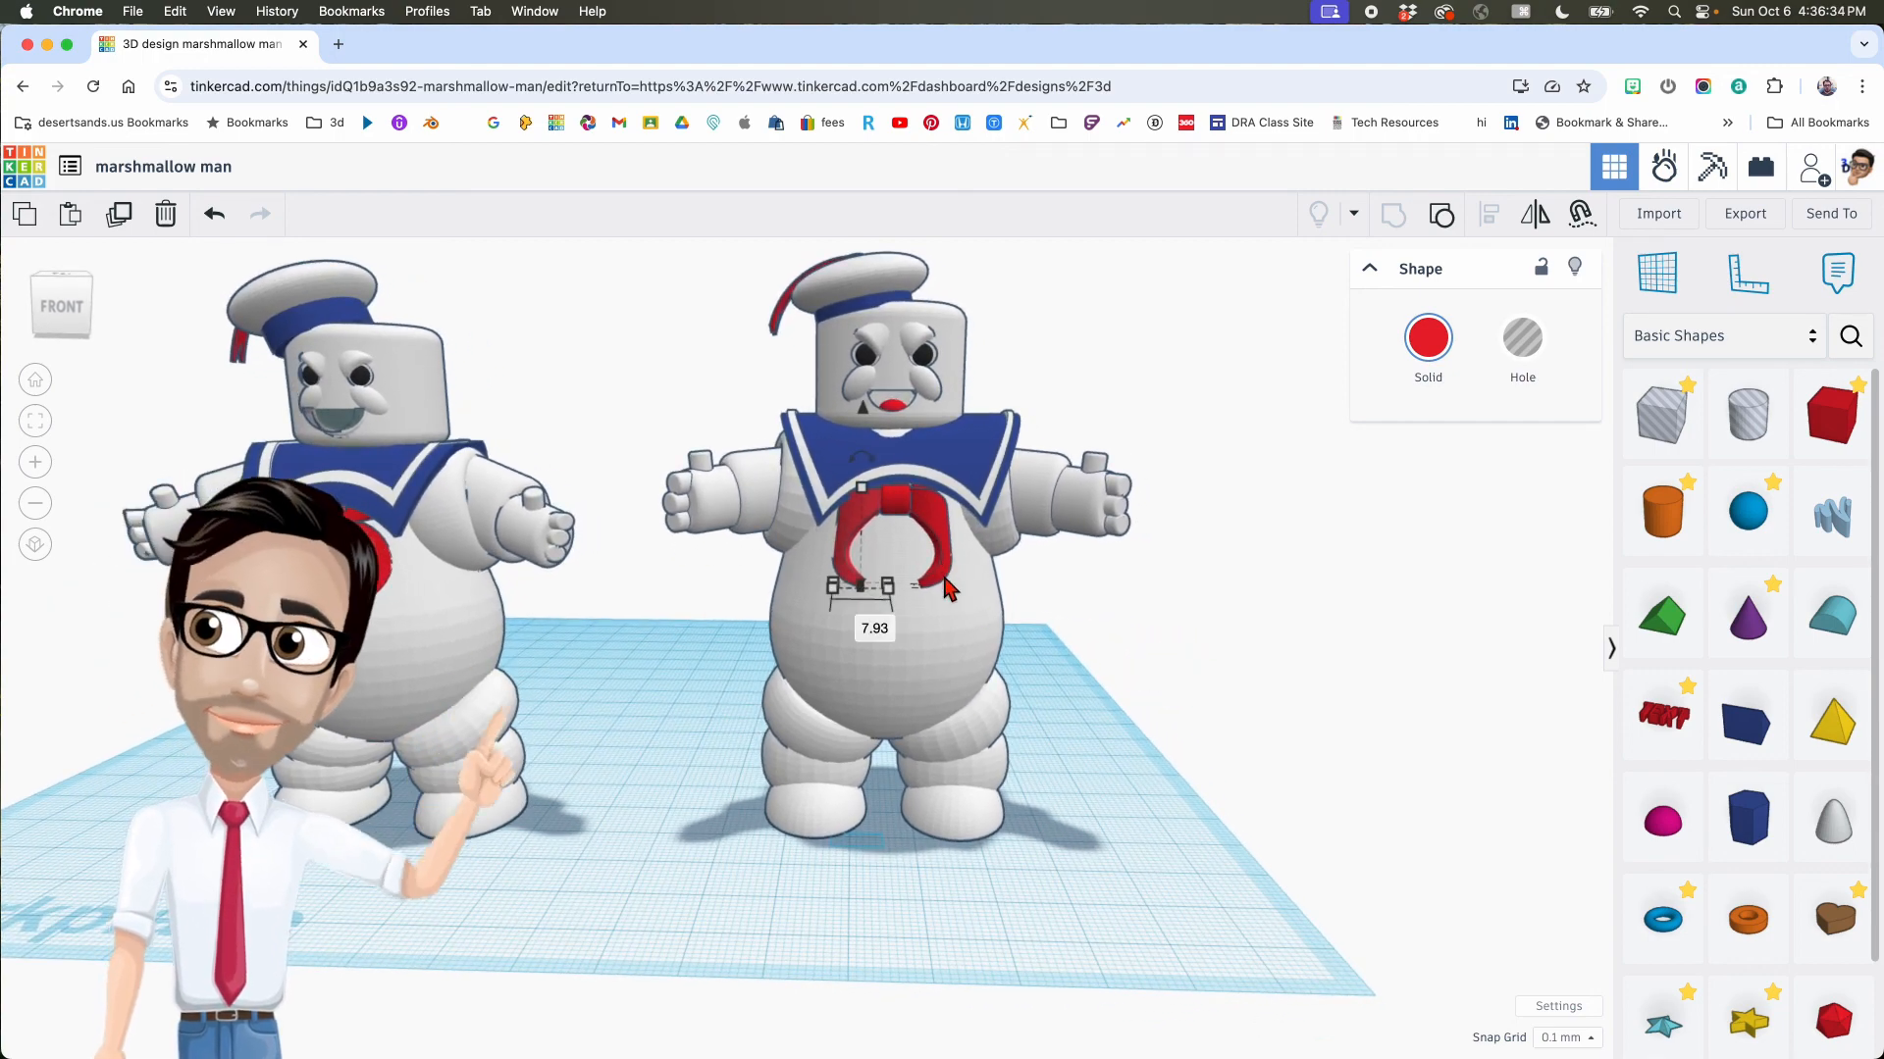
pyautogui.keyDown('shift'); pyautogui.click(938, 538); pyautogui.keyUp('shift')
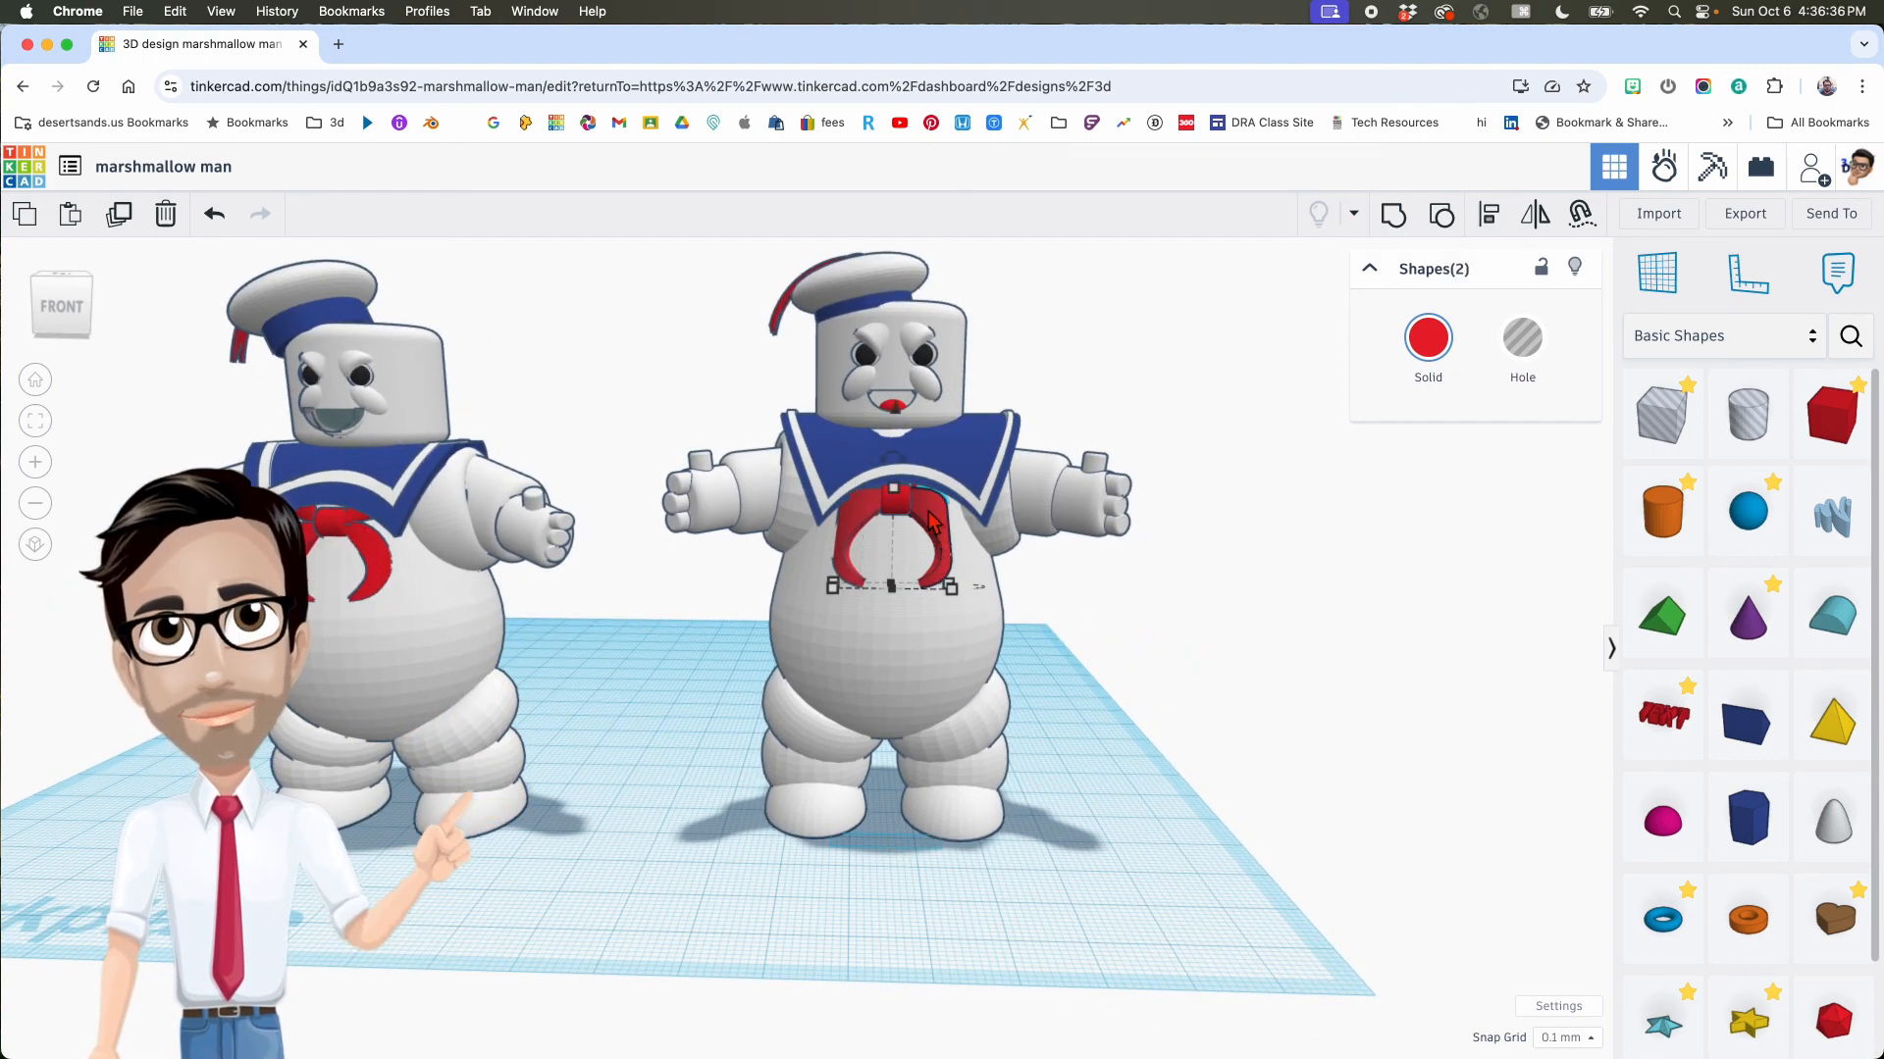
pyautogui.moveTo(893, 409); pyautogui.dragTo(893, 417)
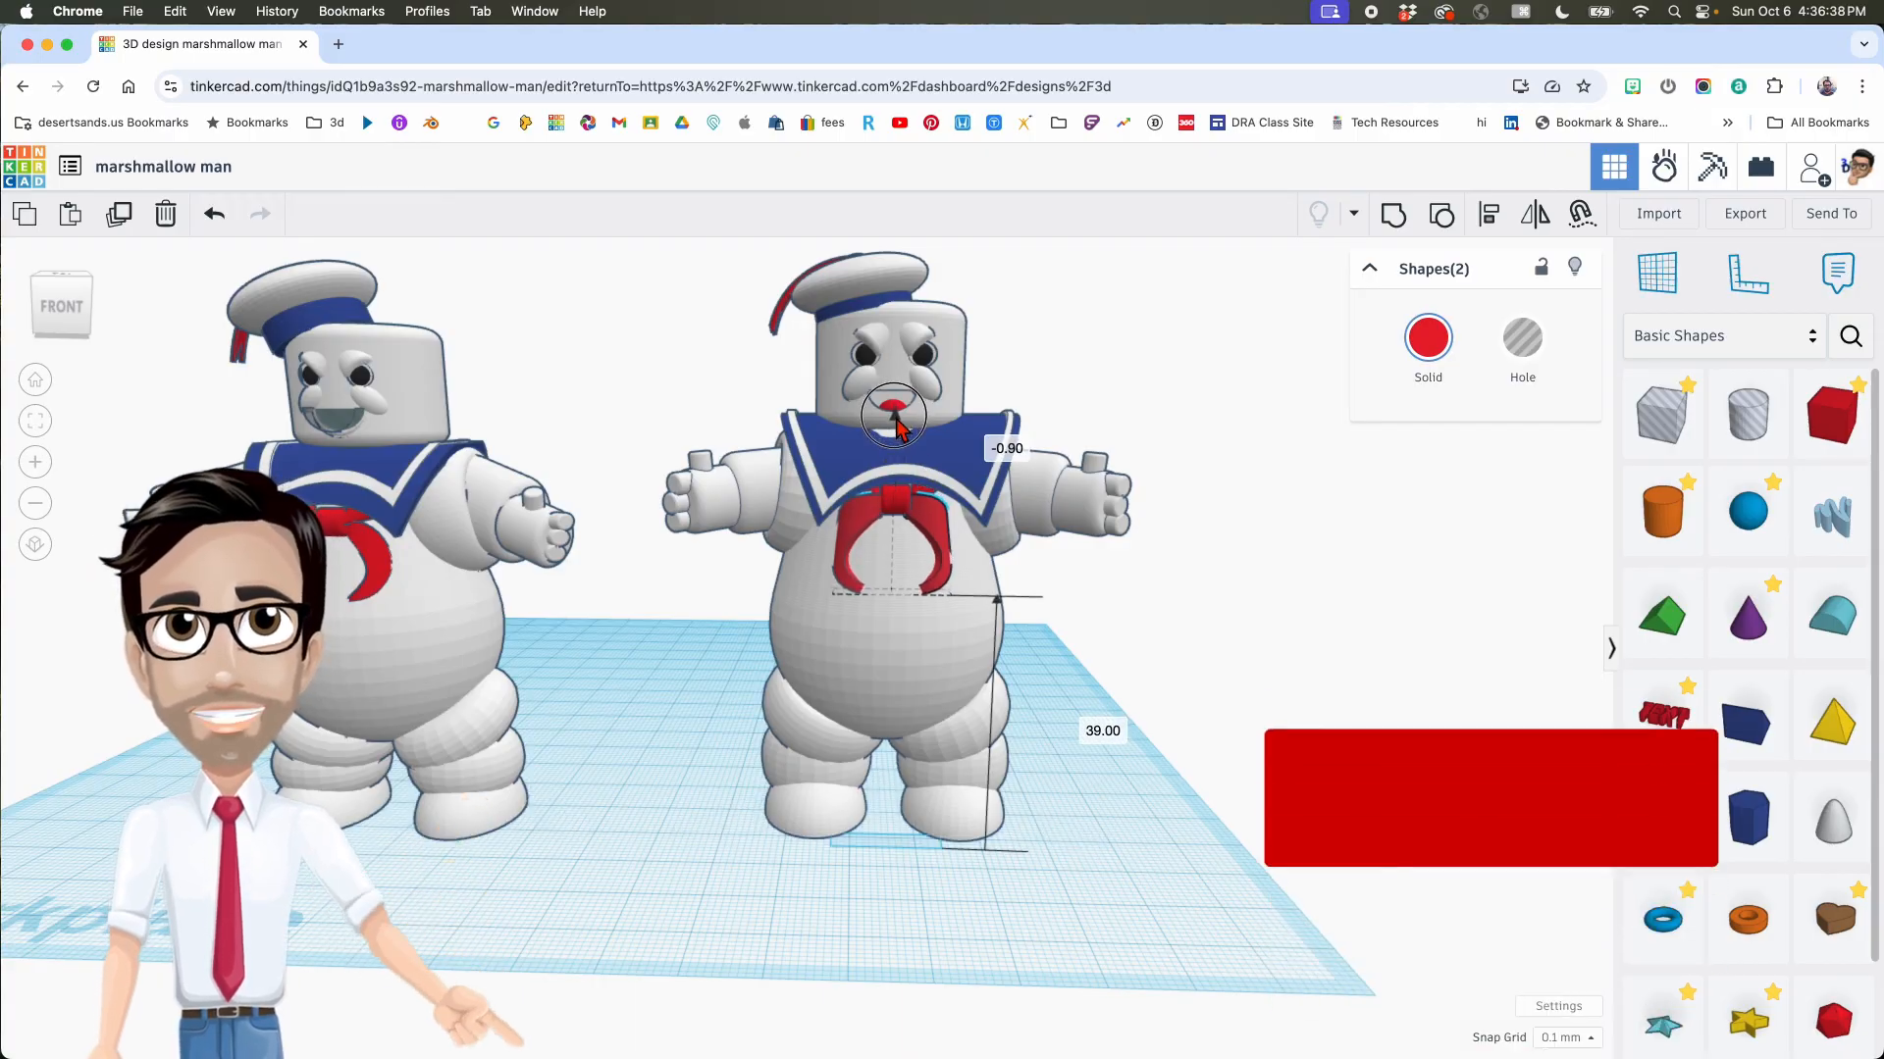